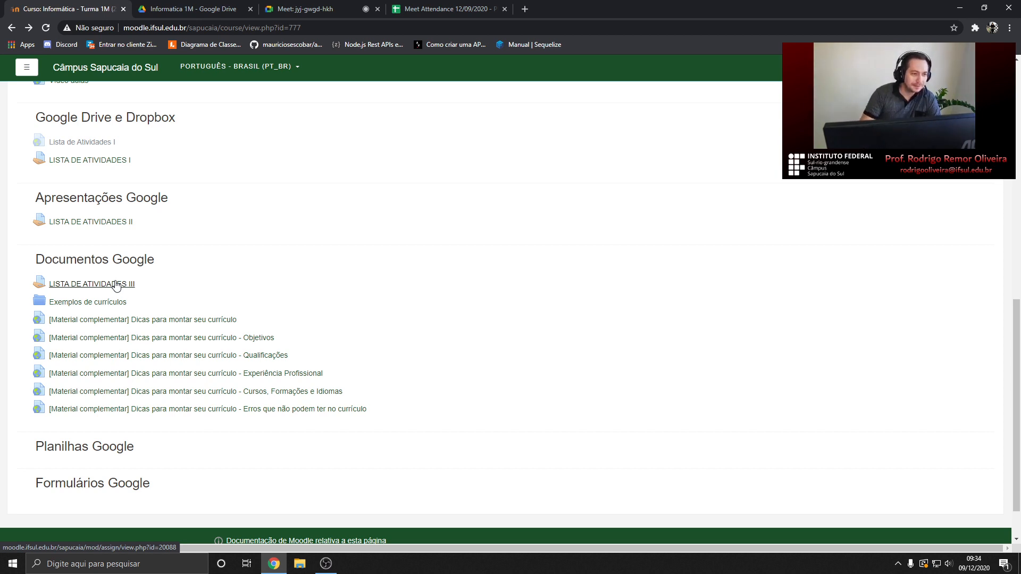
Open LISTA DE ATIVIDADES III's Drive instructions file in a new tab and switch to it
{"action": "left_click", "coordinate": [111, 288]}
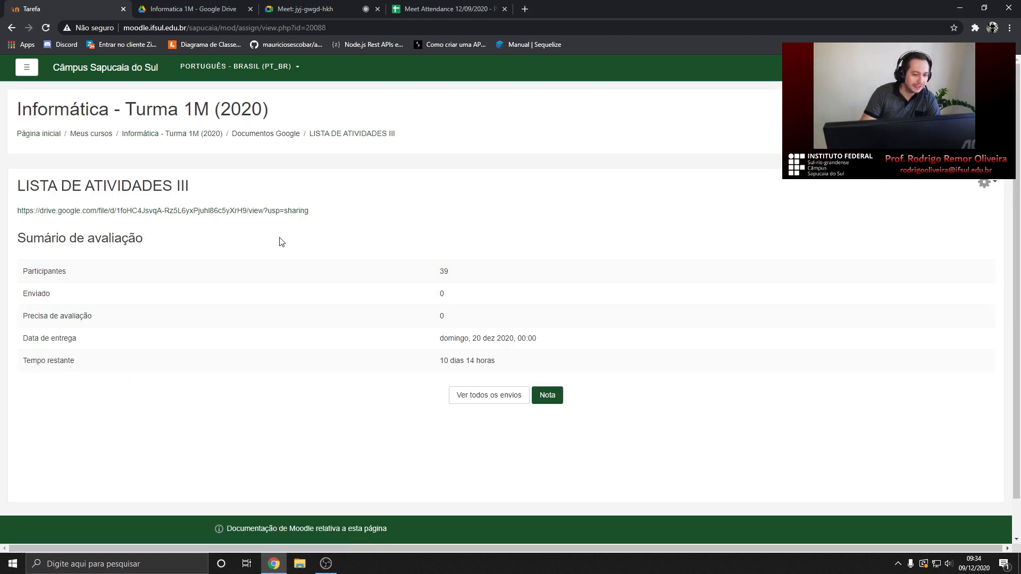
{"action": "middle_click", "coordinate": [87, 211]}
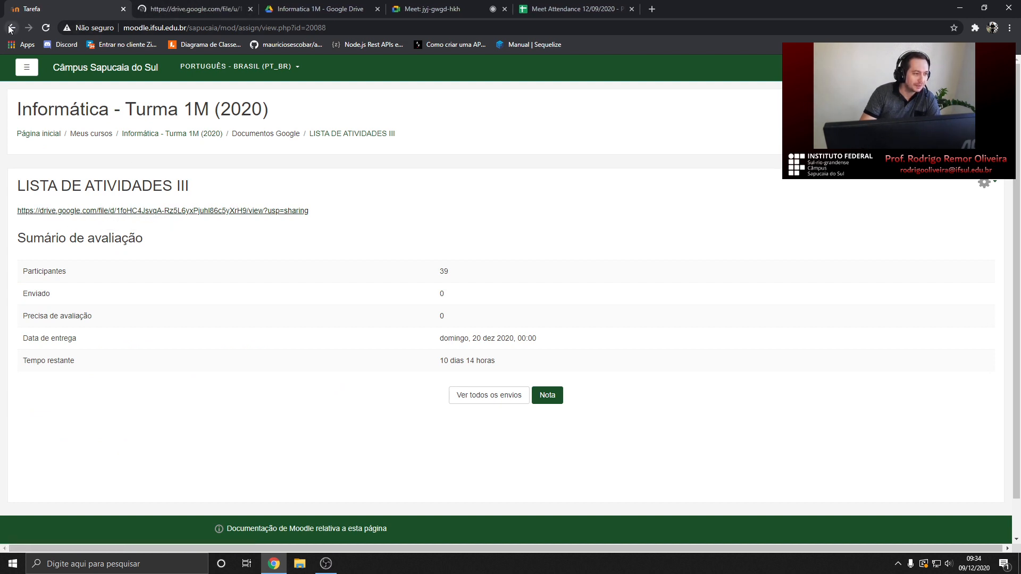
{"action": "left_click", "coordinate": [11, 28]}
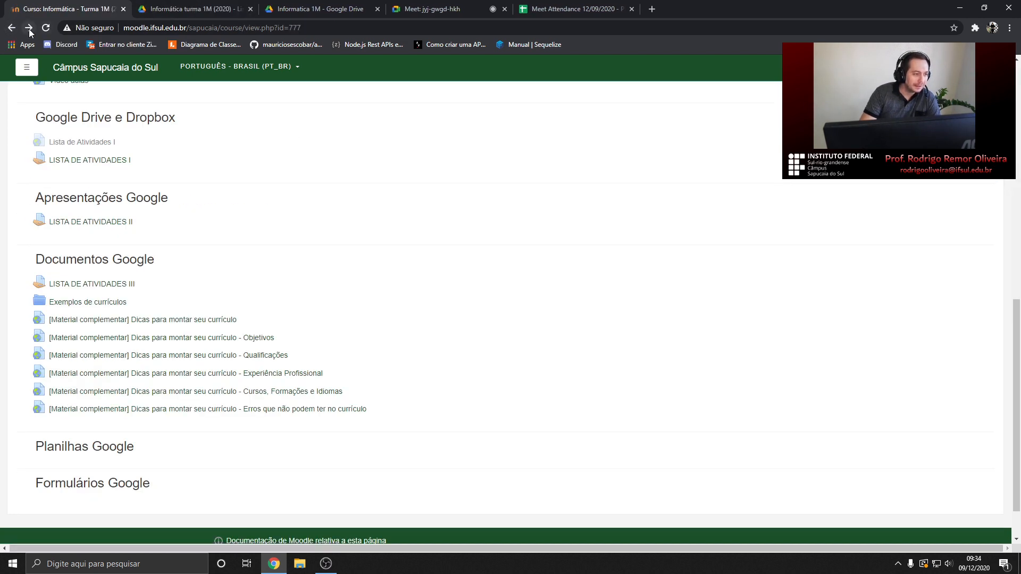
{"action": "left_click", "coordinate": [29, 28]}
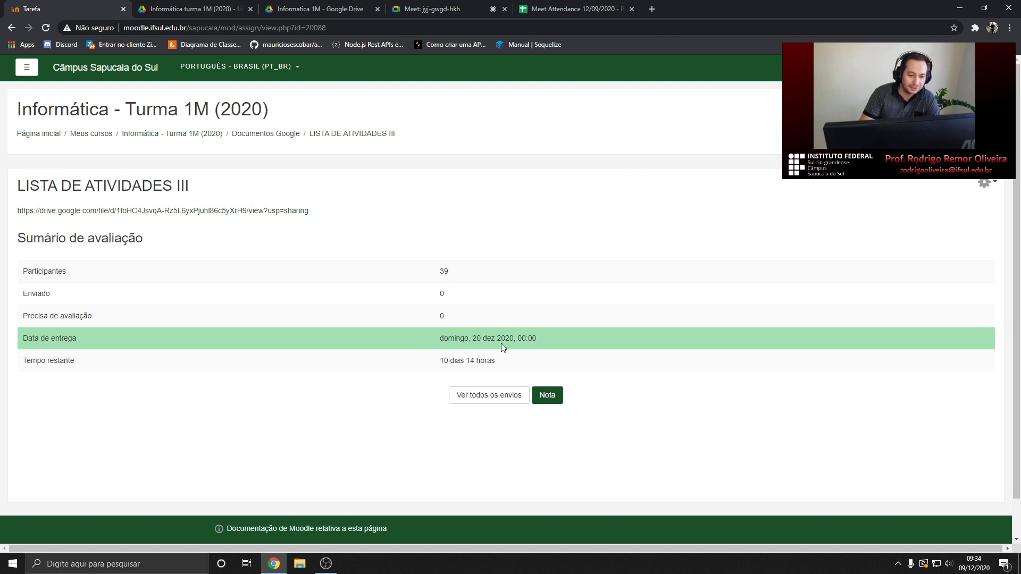
{"action": "left_click", "coordinate": [11, 27]}
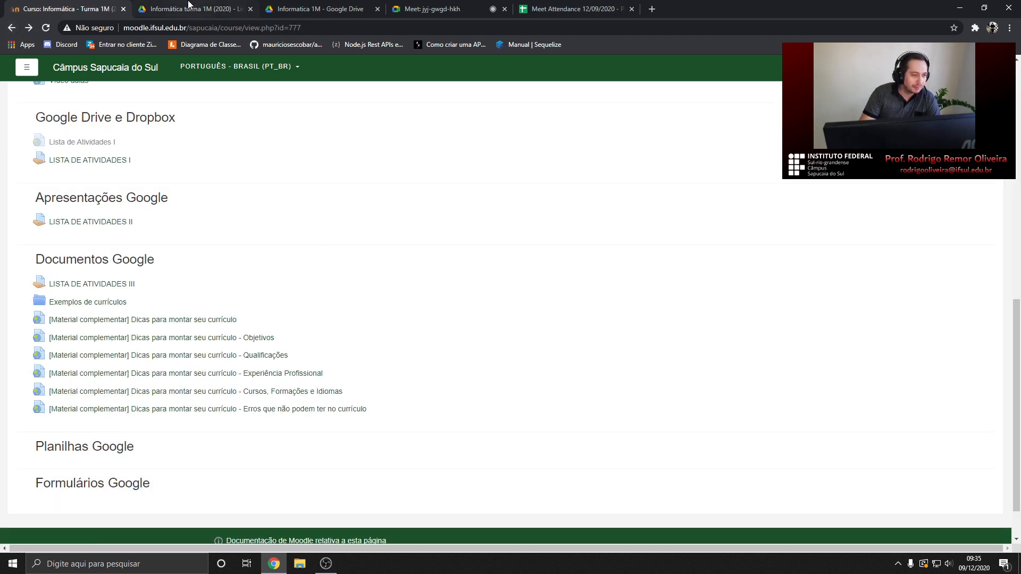
{"action": "left_click", "coordinate": [189, 5]}
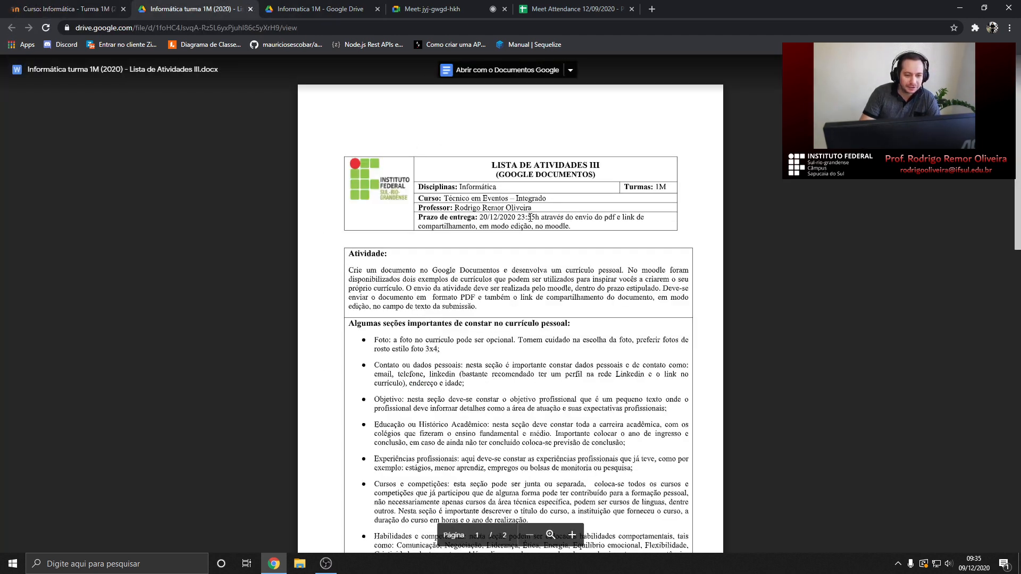
Admit the waiting participant to the video call and return to the instructions
{"action": "scroll", "coordinate": [529, 217], "scroll_direction": "down", "scroll_amount": 1}
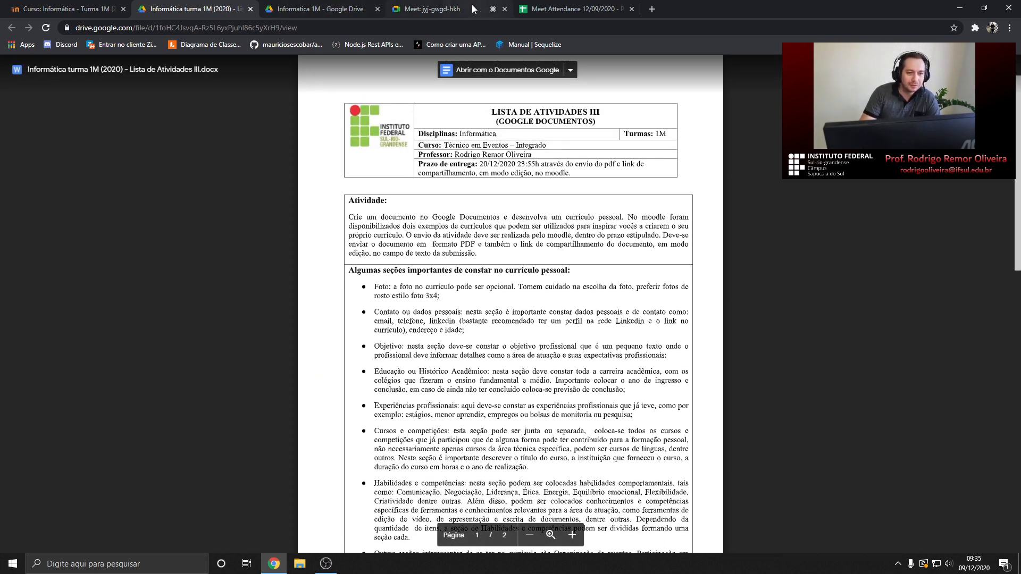
{"action": "left_click", "coordinate": [447, 8]}
{"action": "left_click", "coordinate": [613, 121]}
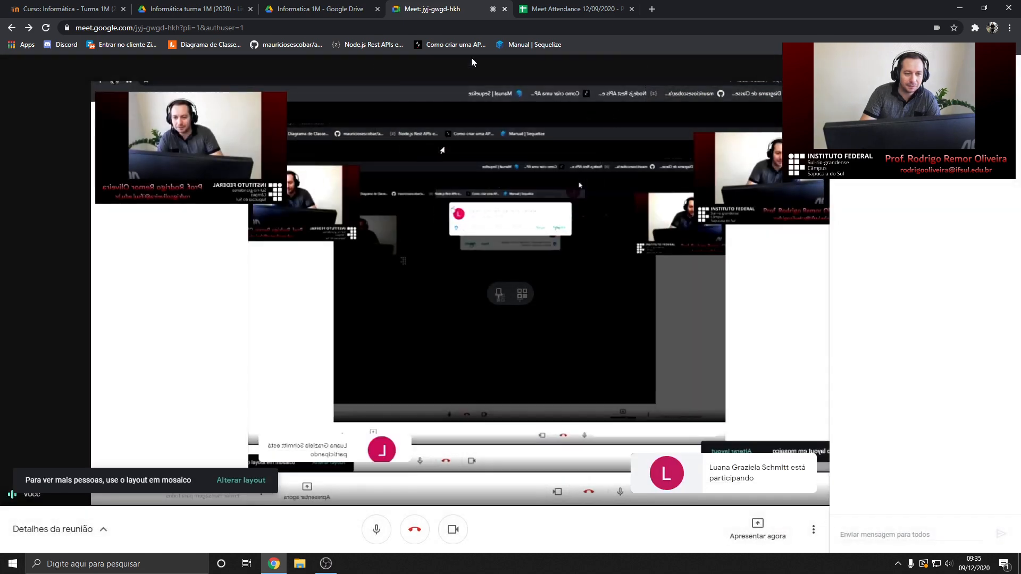
{"action": "left_click", "coordinate": [192, 9]}
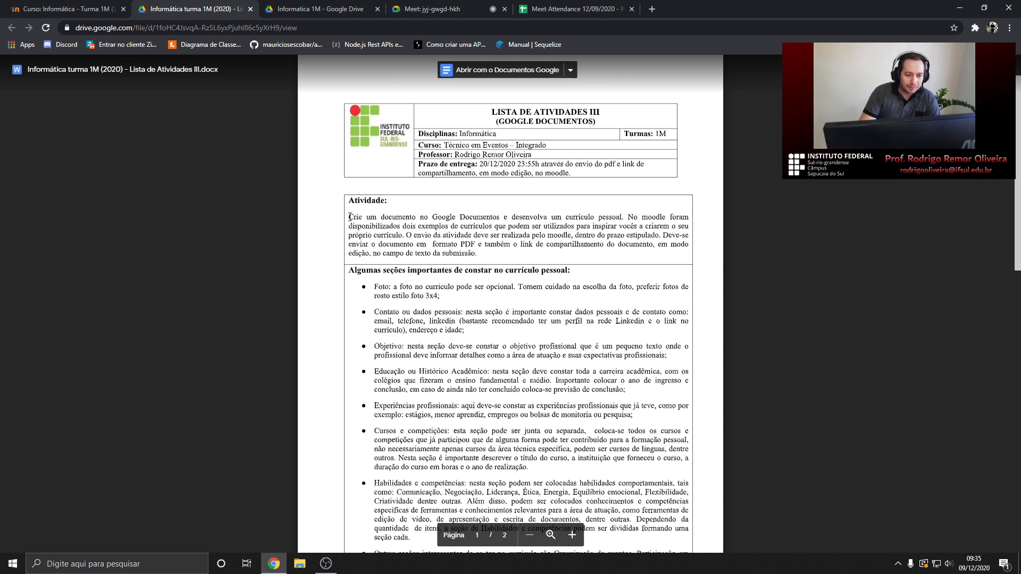
Highlight the opening activity sentence, then the sentence about two example CVs on Moodle
{"action": "left_click_drag", "start_coordinate": [348, 217], "coordinate": [620, 216]}
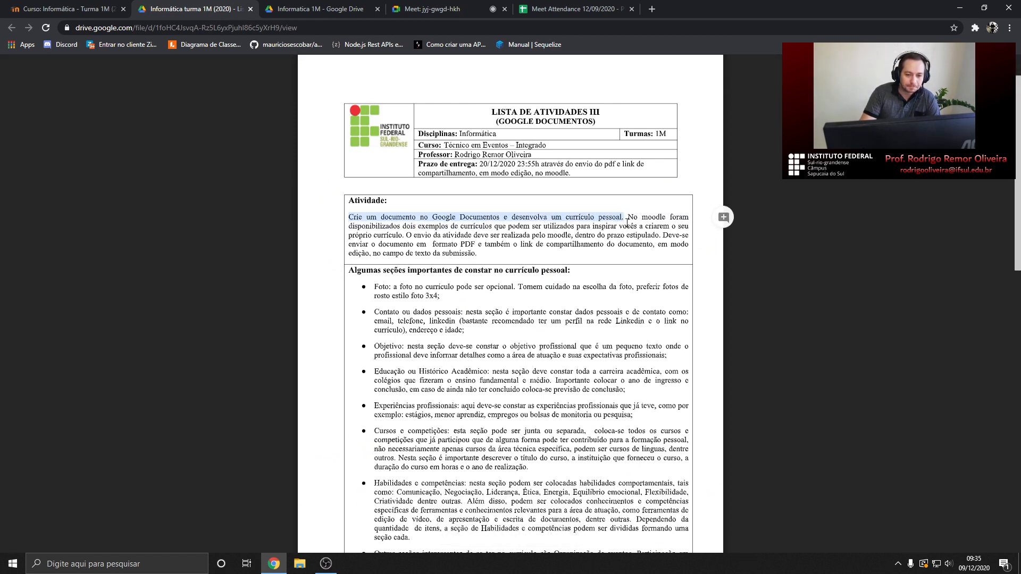
{"action": "left_click", "coordinate": [631, 216]}
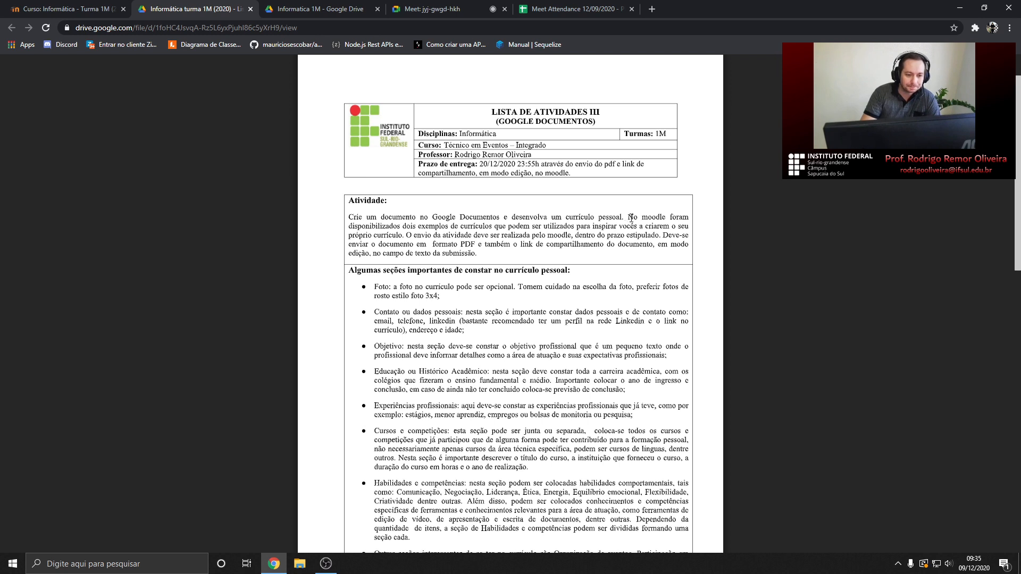
{"action": "left_click_drag", "start_coordinate": [629, 217], "coordinate": [408, 235]}
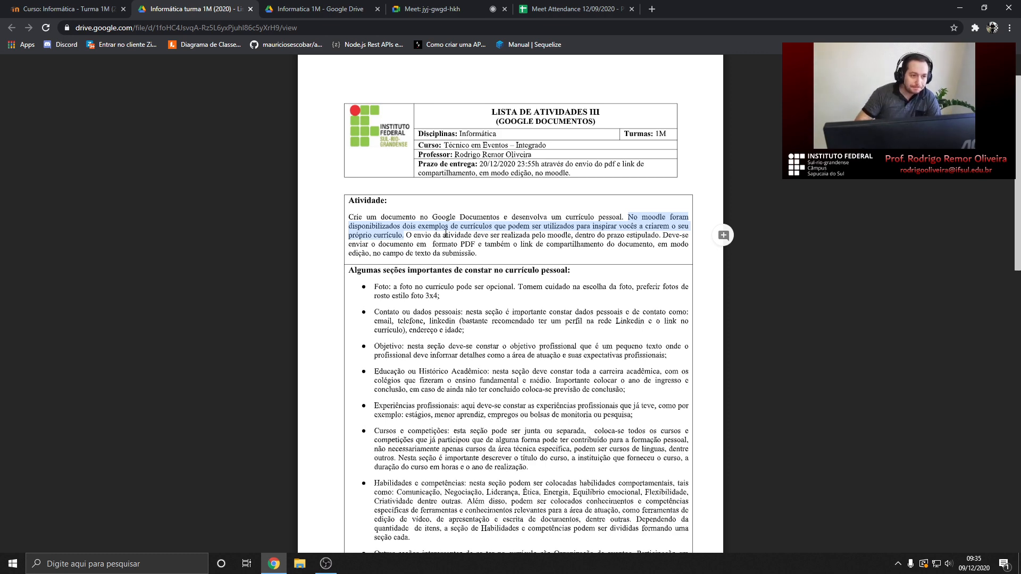
Admit the next person asking to join the video call
{"action": "left_click", "coordinate": [462, 6]}
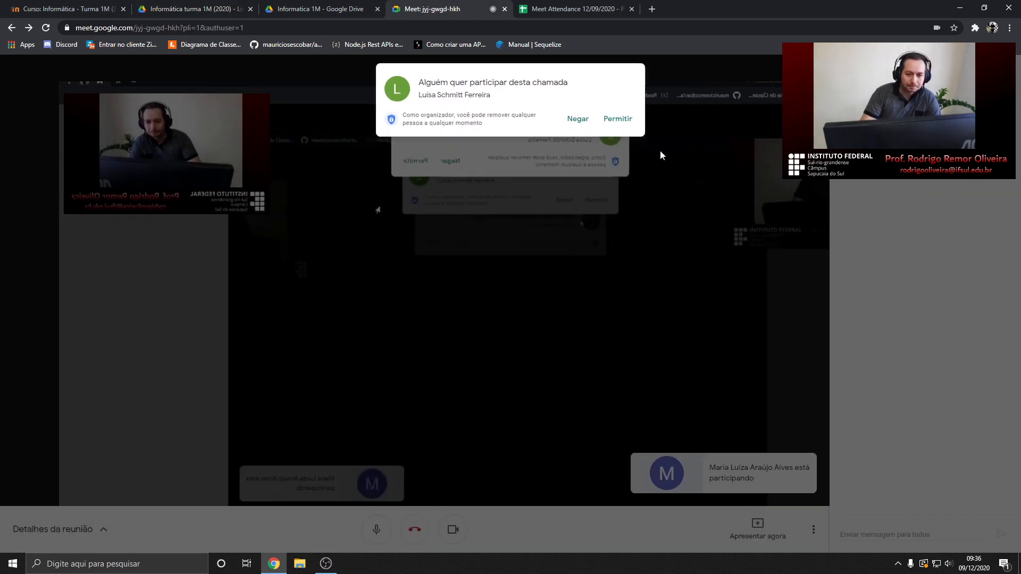
{"action": "left_click", "coordinate": [619, 123]}
{"action": "left_click", "coordinate": [232, 5]}
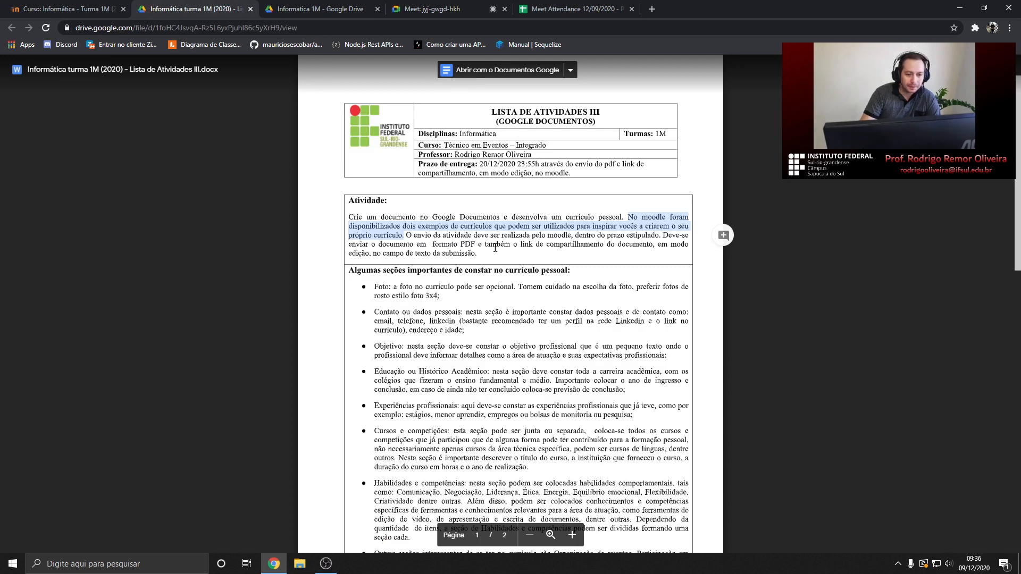
Highlight the 'Algumas seções importantes' list of CV sections in the instructions
{"action": "left_click", "coordinate": [404, 234]}
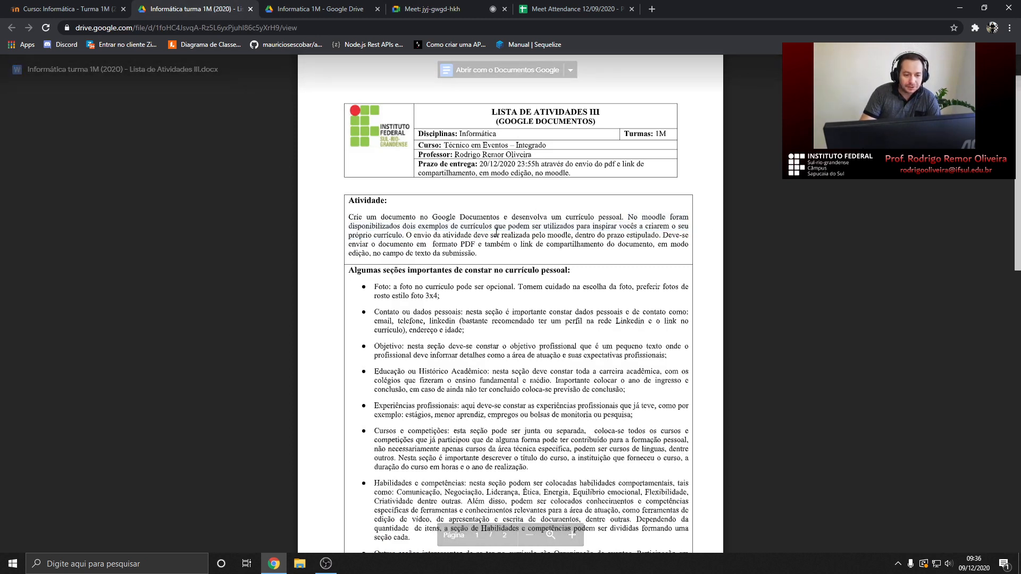
{"action": "left_click_drag", "start_coordinate": [349, 270], "coordinate": [449, 484]}
{"action": "scroll", "coordinate": [453, 472], "scroll_direction": "down", "scroll_amount": 3}
{"action": "scroll", "coordinate": [442, 324], "scroll_direction": "up", "scroll_amount": 3}
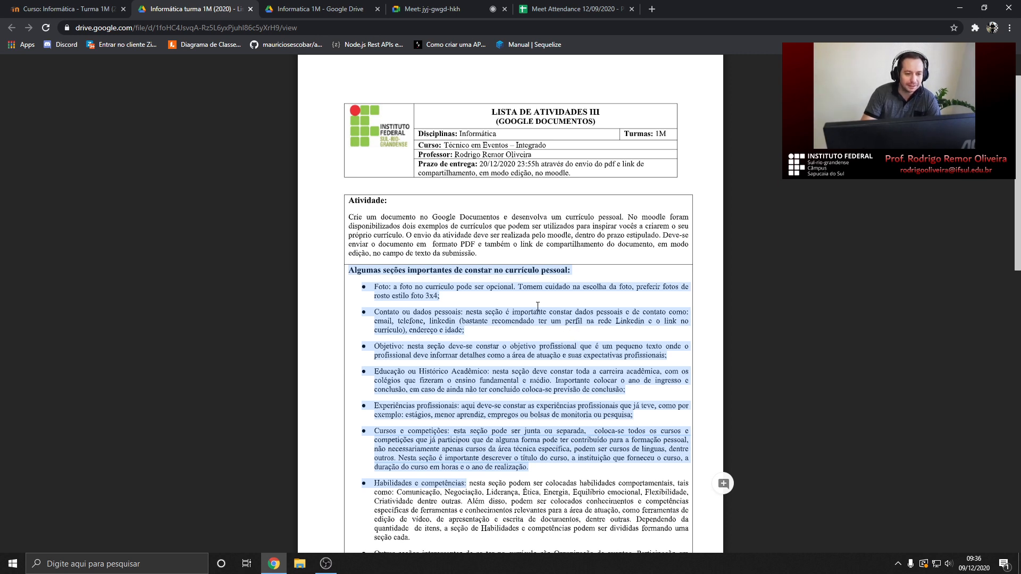
{"action": "scroll", "coordinate": [542, 395], "scroll_direction": "down", "scroll_amount": 1}
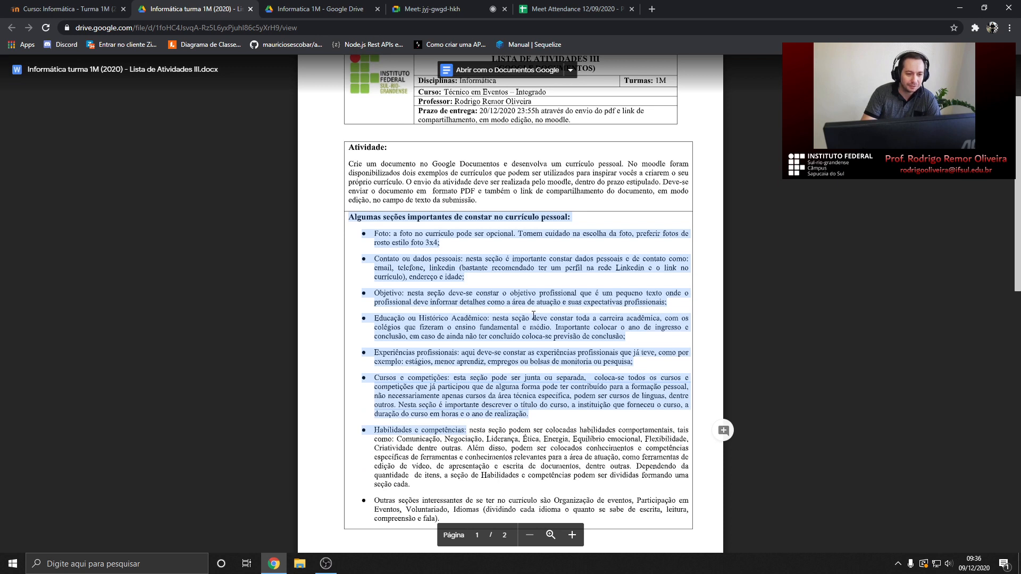
{"action": "scroll", "coordinate": [533, 315], "scroll_direction": "up", "scroll_amount": 2}
{"action": "left_click", "coordinate": [422, 294]}
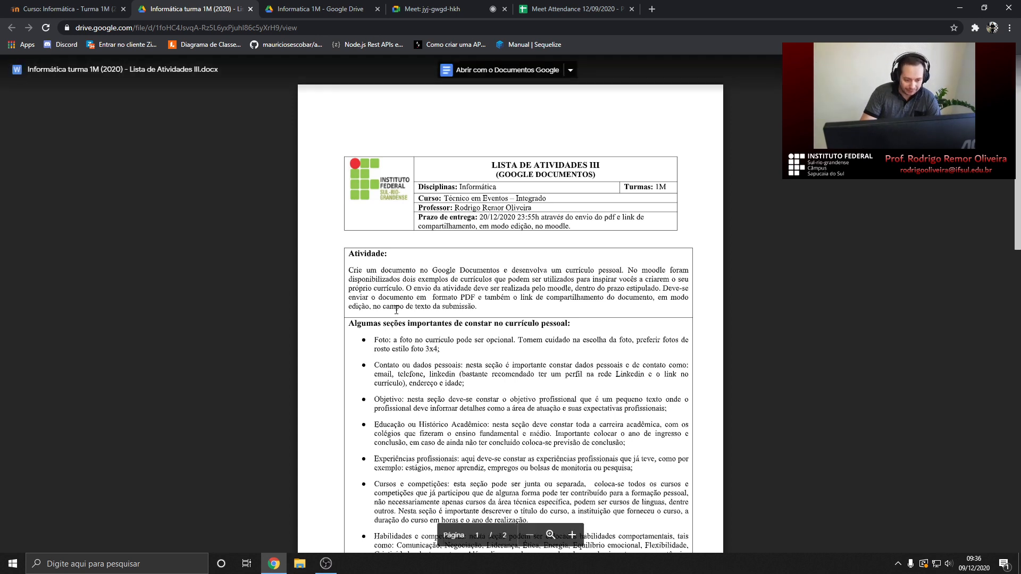
Highlight the words 'formato PDF' in the submission requirement
{"action": "left_click_drag", "start_coordinate": [474, 299], "coordinate": [446, 299]}
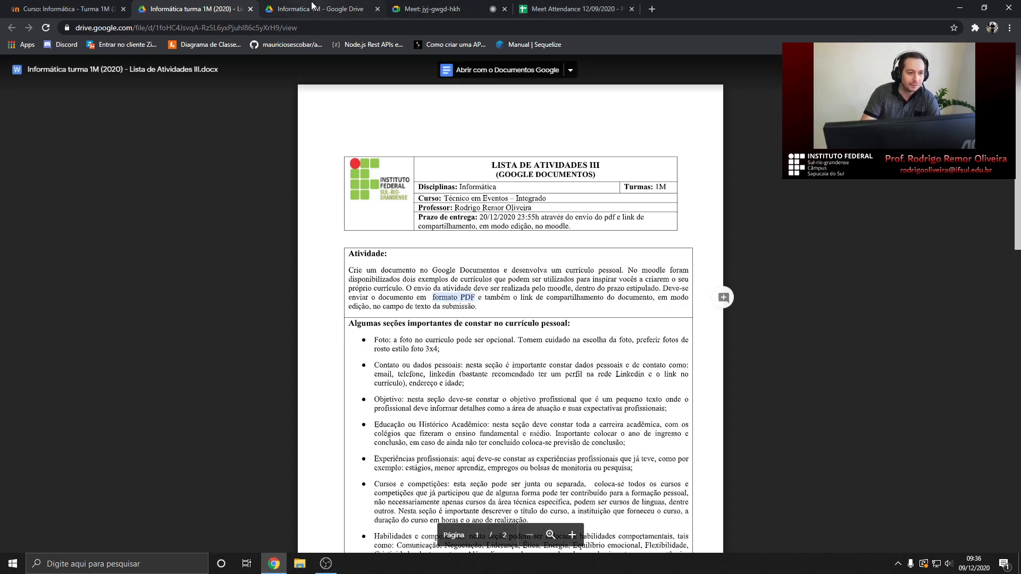
{"action": "left_click", "coordinate": [281, 8]}
{"action": "left_click", "coordinate": [194, 8]}
View all LISTA DE ATIVIDADES III submissions, confirm none exist, then bring up the Meet Attendance sheet
{"action": "left_click", "coordinate": [64, 8]}
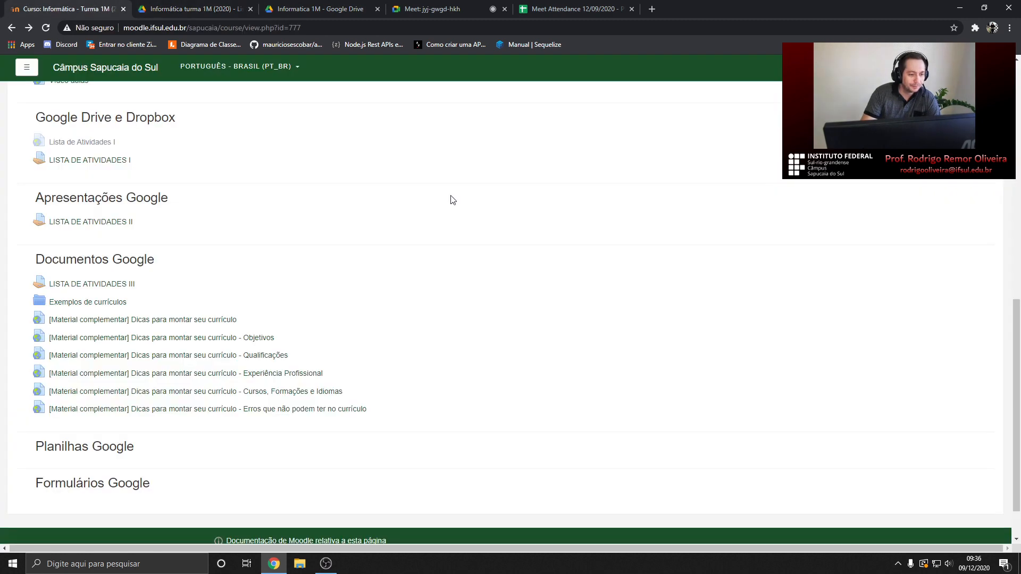
{"action": "left_click", "coordinate": [119, 285]}
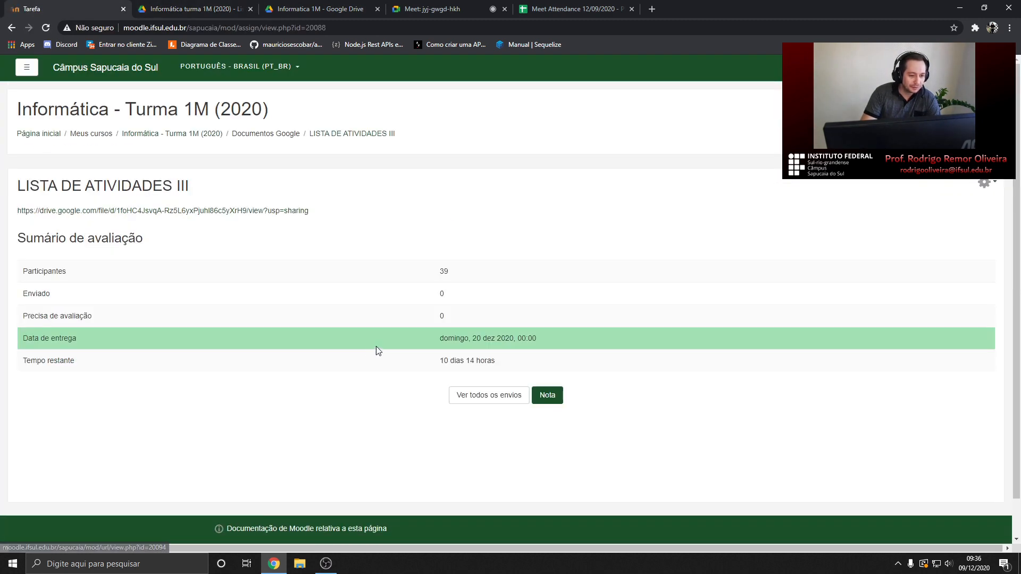
{"action": "left_click", "coordinate": [515, 396]}
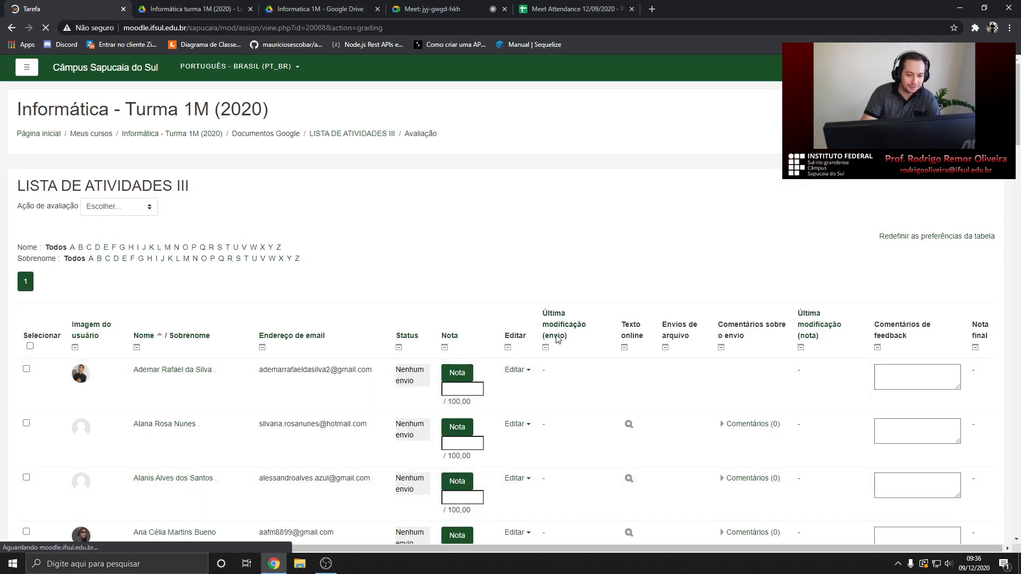
{"action": "scroll", "coordinate": [593, 378], "scroll_direction": "down", "scroll_amount": 2}
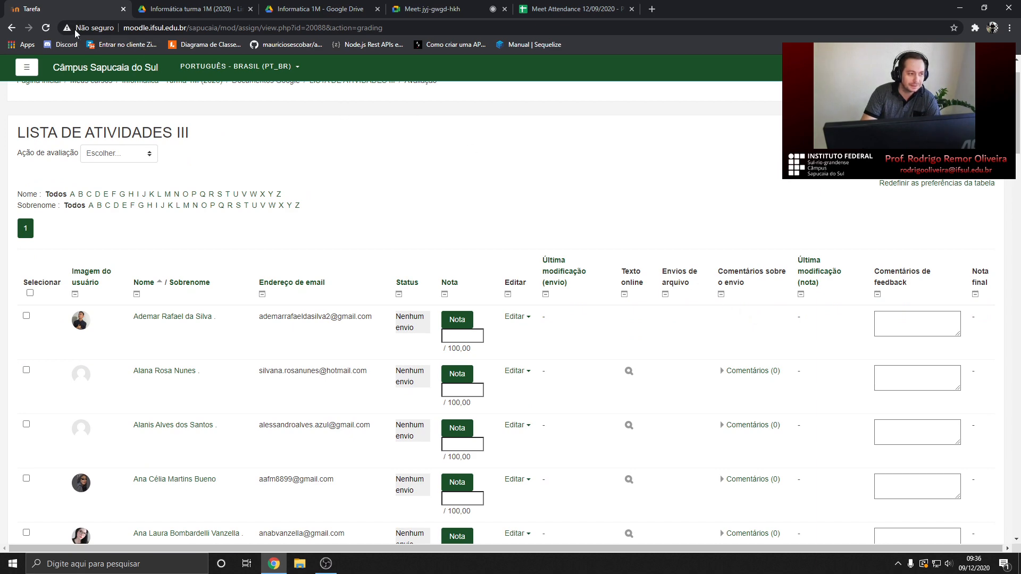
{"action": "left_click", "coordinate": [9, 30]}
{"action": "left_click", "coordinate": [441, 8]}
{"action": "left_click", "coordinate": [539, 4]}
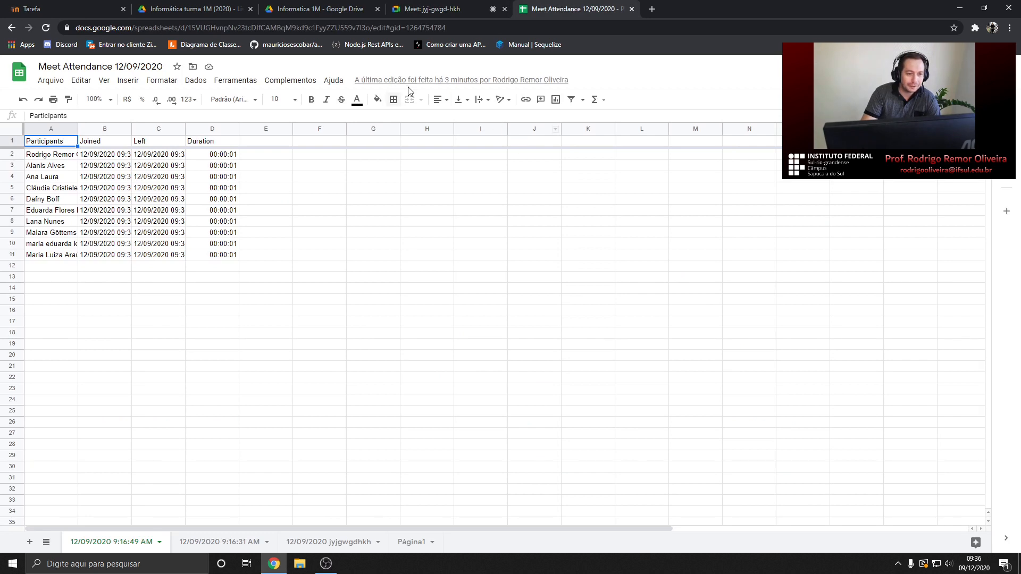
Close the attendance spreadsheet and clear the 'formato PDF' and 'edição' highlights in the instructions
{"action": "left_click", "coordinate": [319, 8]}
{"action": "middle_click", "coordinate": [546, 5]}
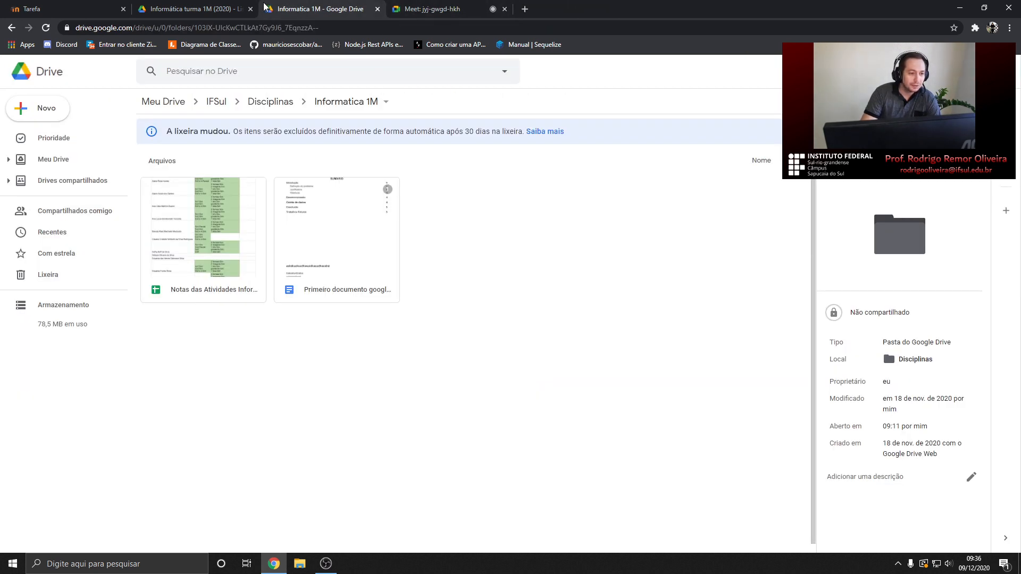
{"action": "left_click", "coordinate": [212, 9]}
{"action": "scroll", "coordinate": [472, 293], "scroll_direction": "down", "scroll_amount": 1}
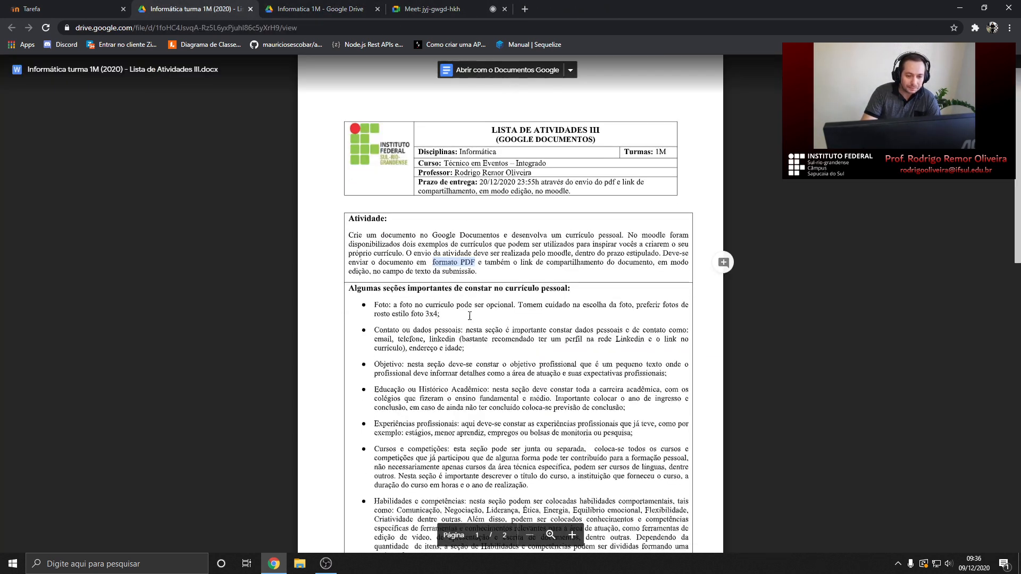
{"action": "left_click", "coordinate": [485, 244]}
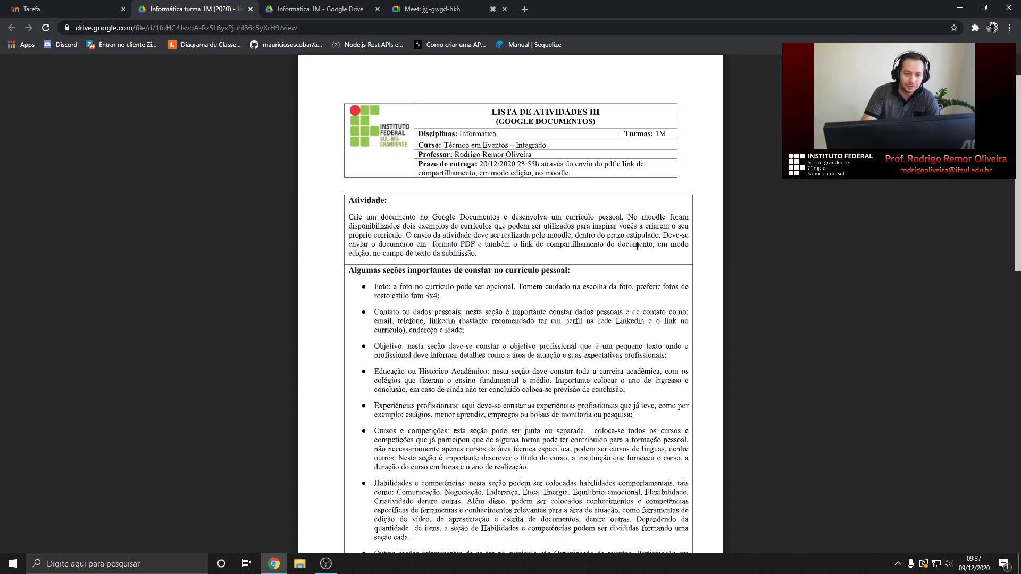
{"action": "double_click", "coordinate": [352, 254]}
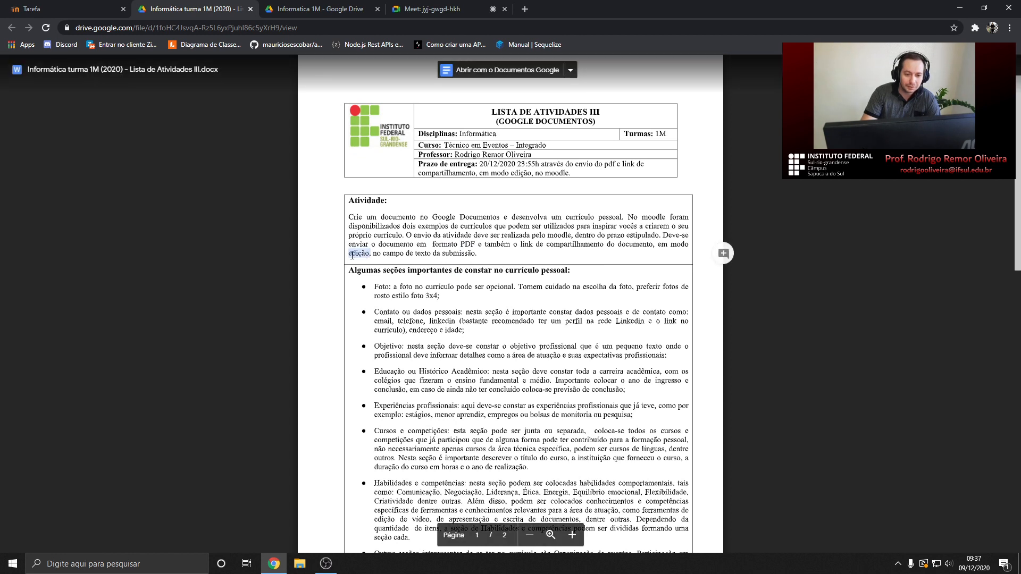
{"action": "left_click", "coordinate": [659, 243]}
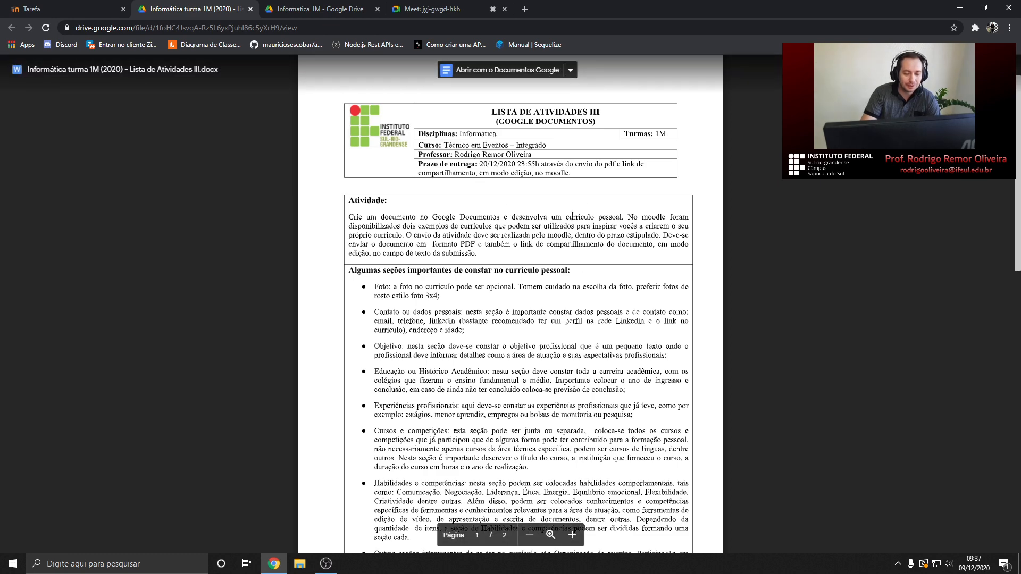
Open 'Primeiro documento google turma 1M' from the Informatica 1M folder
{"action": "left_click", "coordinate": [85, 9]}
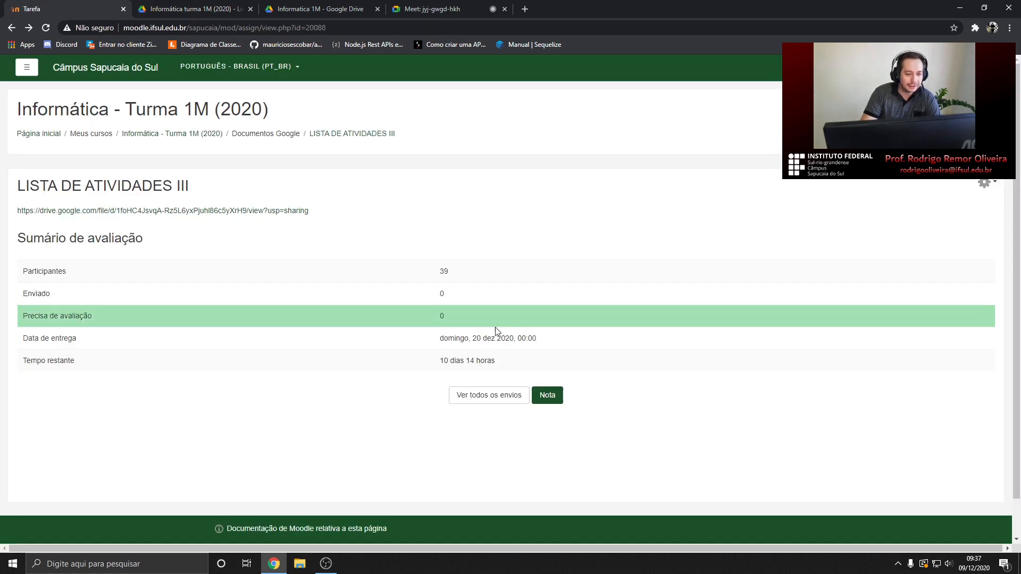
{"action": "left_click", "coordinate": [319, 8]}
{"action": "left_click", "coordinate": [192, 9]}
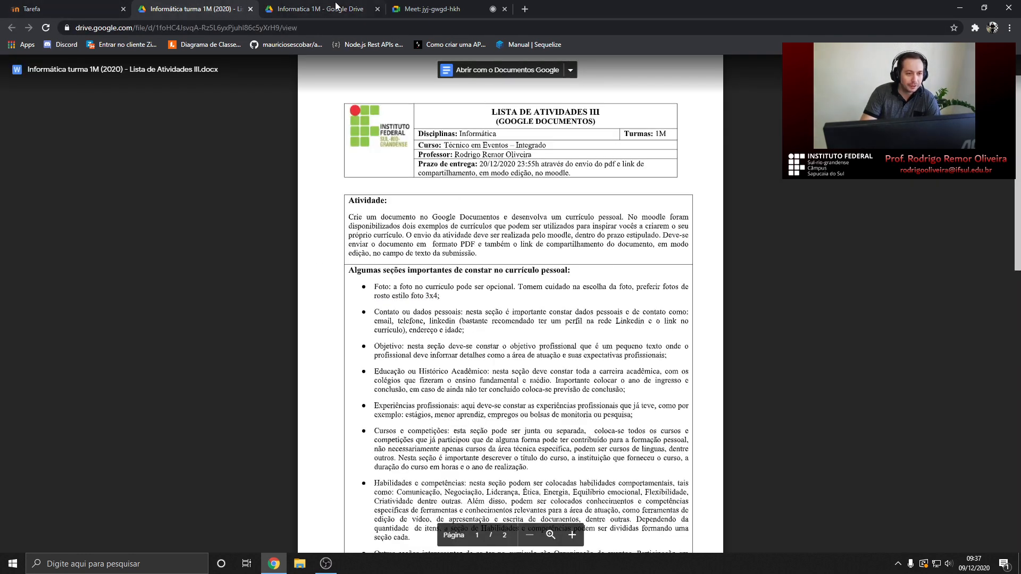
{"action": "left_click", "coordinate": [428, 9]}
{"action": "left_click", "coordinate": [318, 9]}
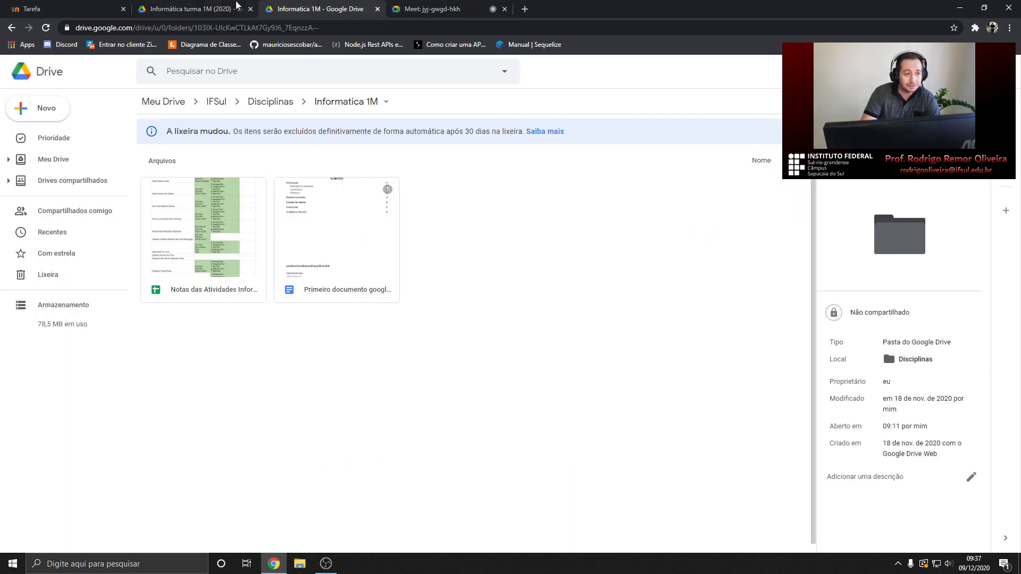
{"action": "left_click", "coordinate": [215, 9]}
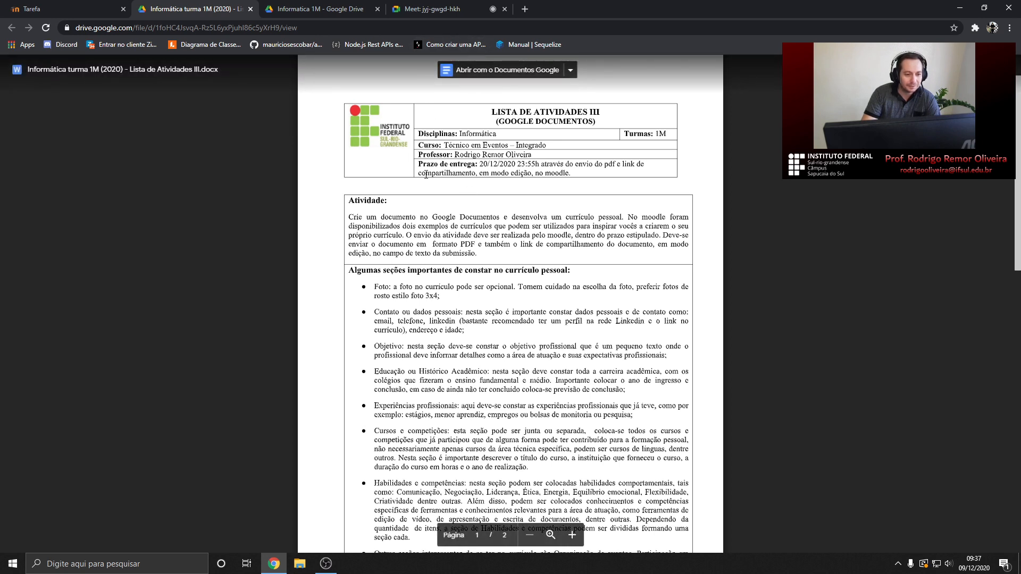
{"action": "left_click", "coordinate": [366, 9]}
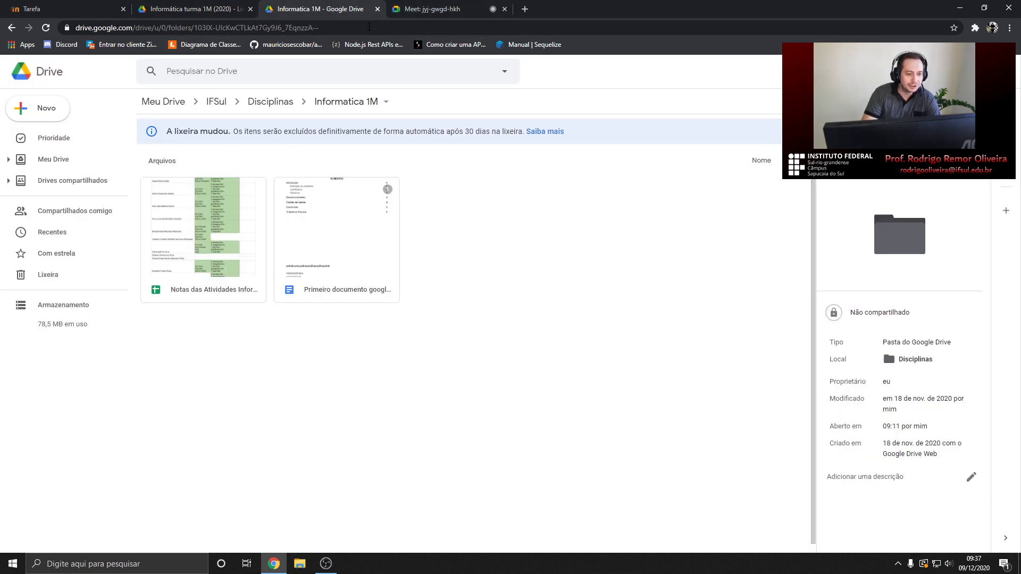
{"action": "double_click", "coordinate": [340, 237]}
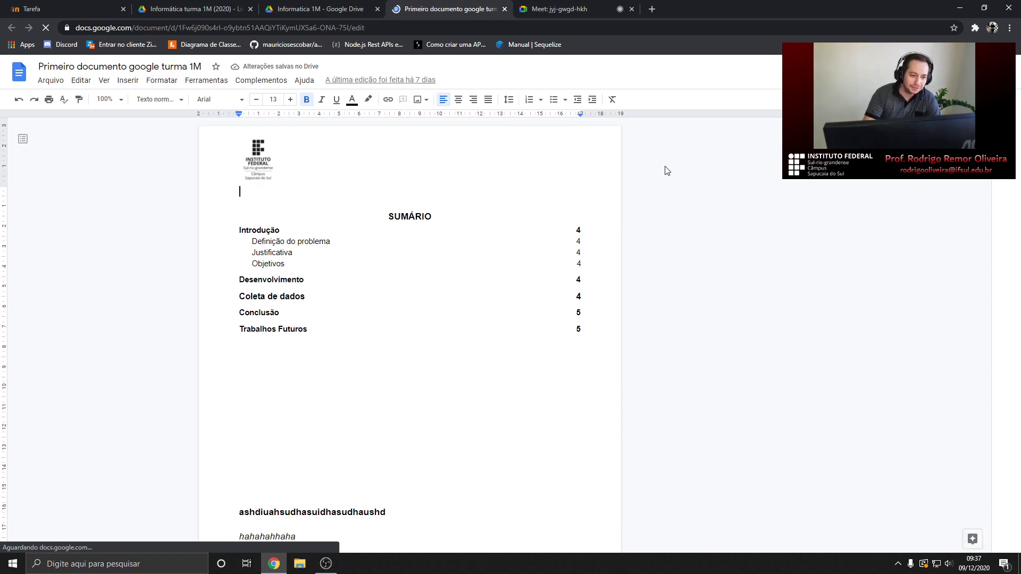
Look over the document's SUMÁRIO and open its Compartilhar sharing settings
{"action": "scroll", "coordinate": [351, 326], "scroll_direction": "down", "scroll_amount": 10}
{"action": "scroll", "coordinate": [353, 323], "scroll_direction": "down", "scroll_amount": 10}
{"action": "scroll", "coordinate": [353, 321], "scroll_direction": "up", "scroll_amount": 20}
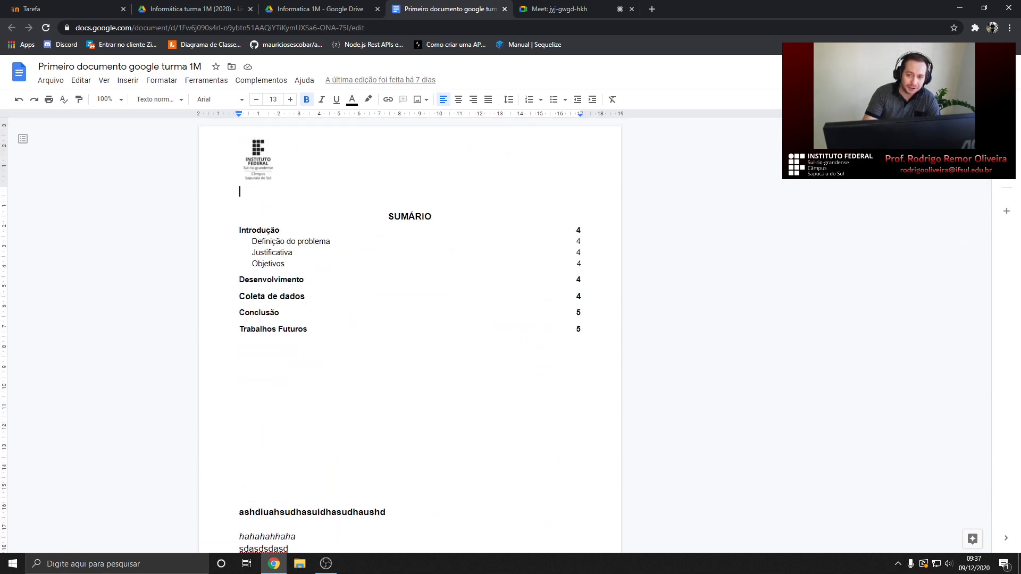
{"action": "left_click", "coordinate": [948, 72]}
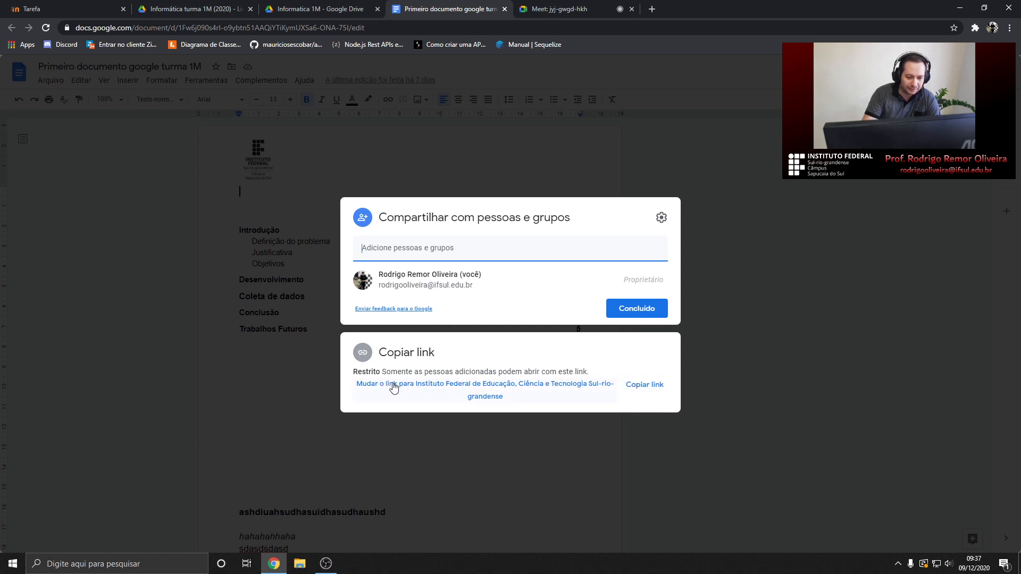
Set the link to Editor access for Instituto Federal Sul-rio-grandense members and copy it
{"action": "left_click", "coordinate": [490, 392]}
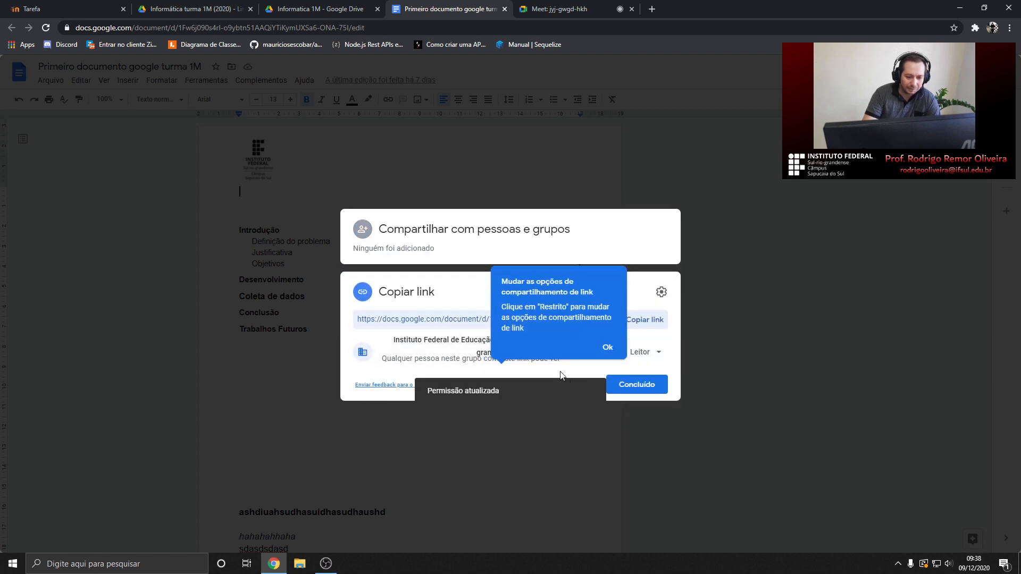
{"action": "left_click", "coordinate": [607, 347]}
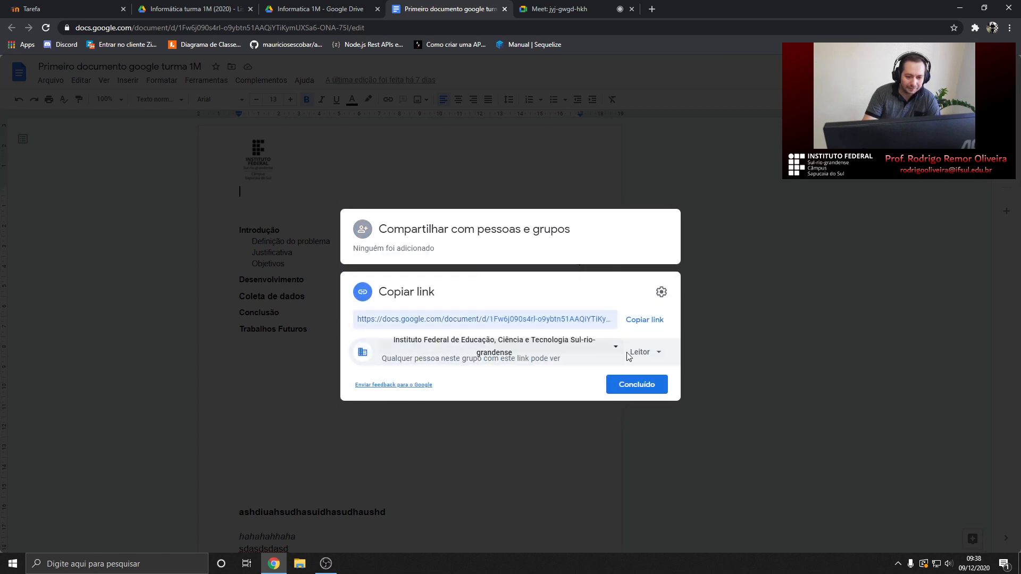
{"action": "left_click", "coordinate": [658, 354]}
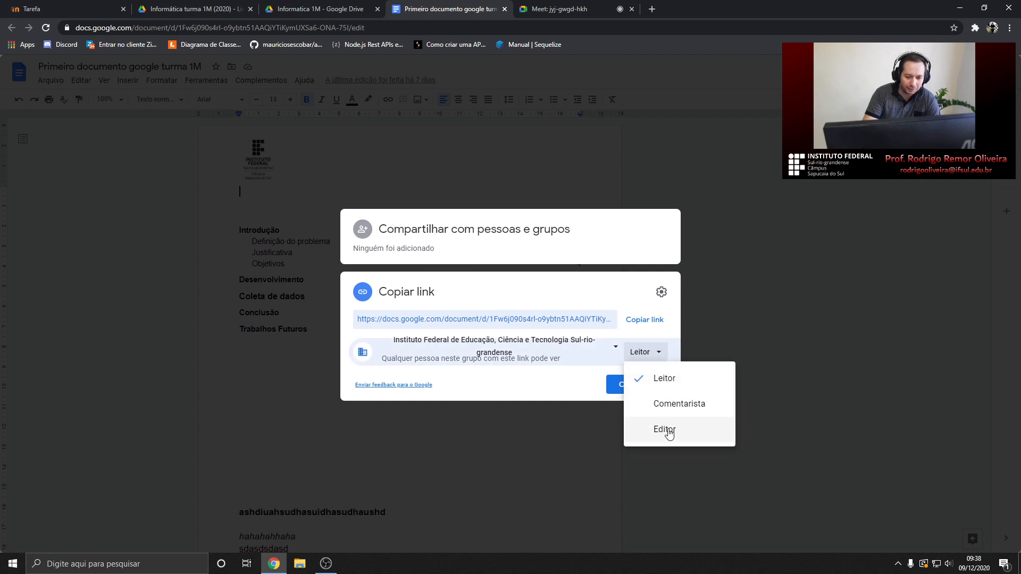
{"action": "left_click", "coordinate": [660, 353]}
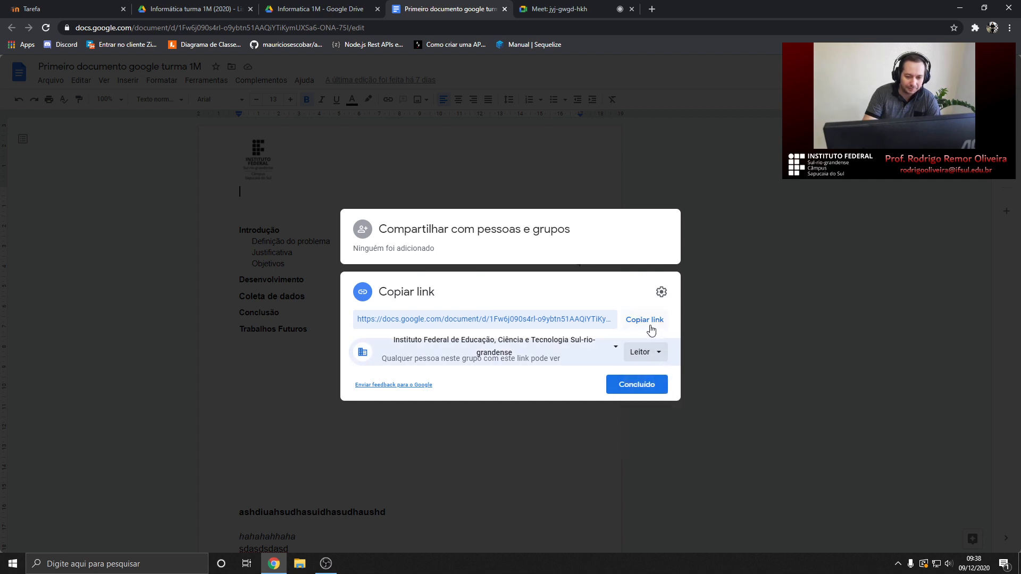
{"action": "left_click", "coordinate": [660, 354]}
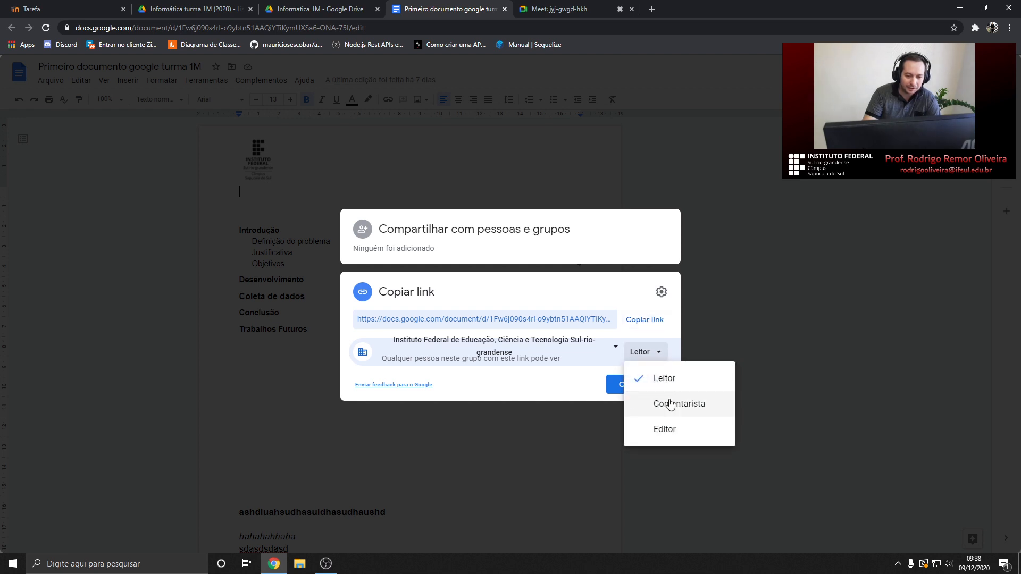
{"action": "left_click", "coordinate": [666, 429]}
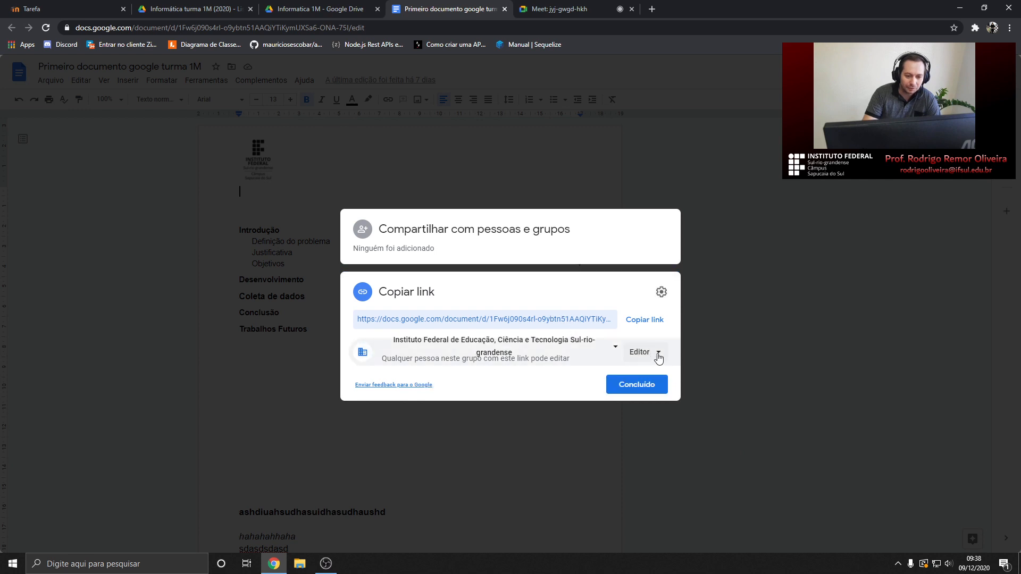
{"action": "left_click", "coordinate": [644, 322]}
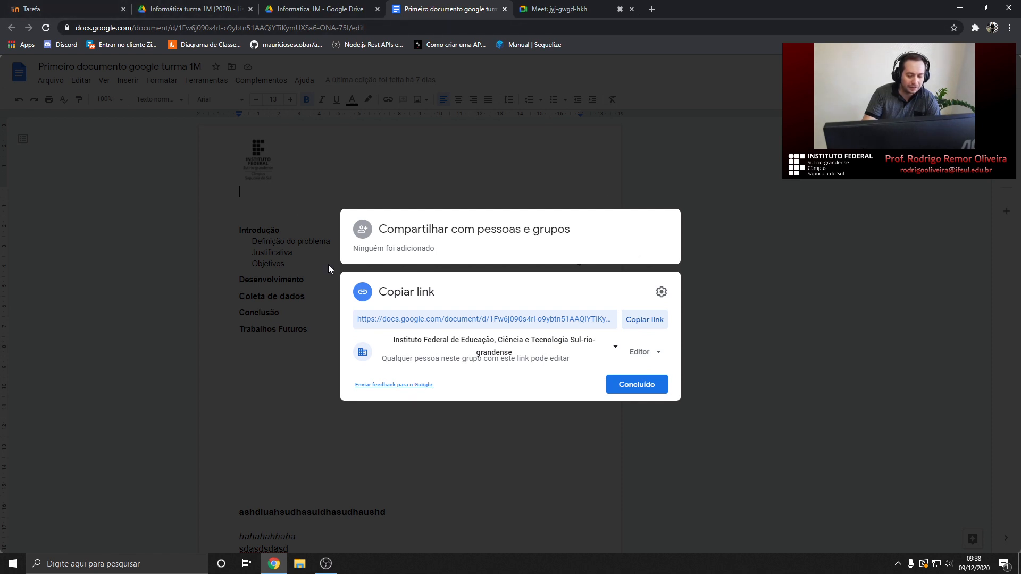
{"action": "left_click", "coordinate": [730, 273]}
Admit the waiting participant to the call and close the shared Google Doc tab
{"action": "left_click", "coordinate": [559, 9]}
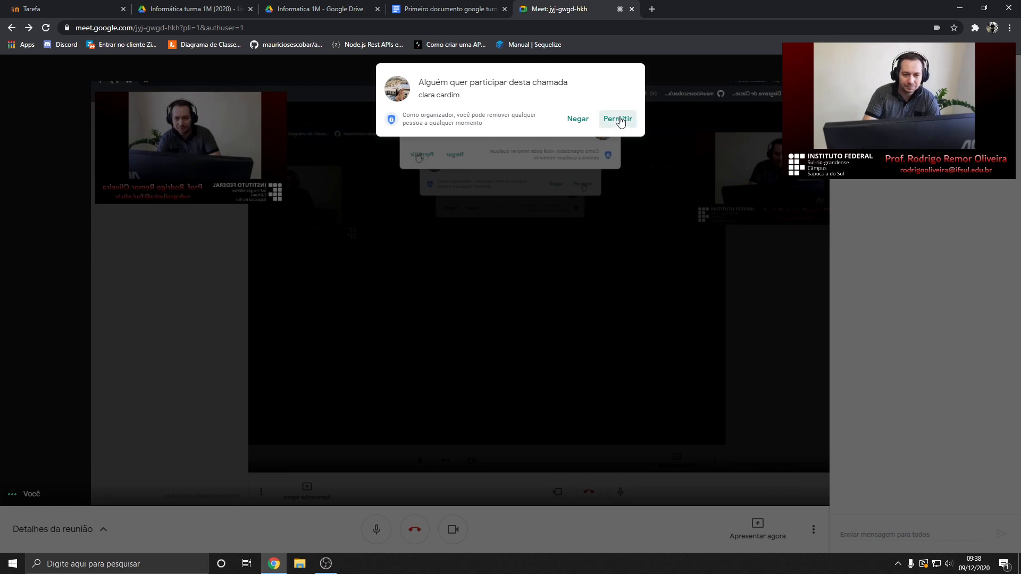
{"action": "left_click", "coordinate": [616, 119]}
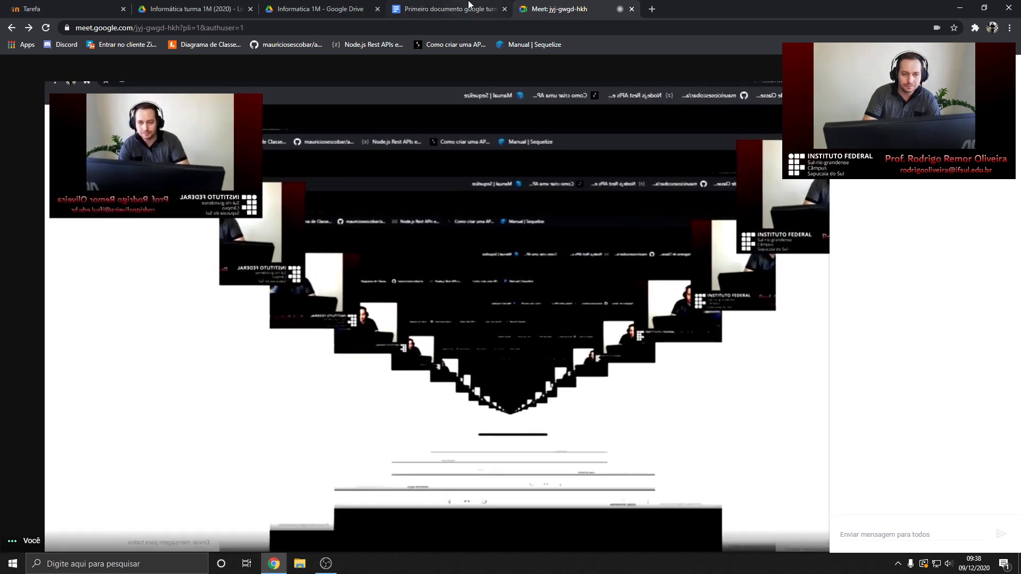
{"action": "left_click", "coordinate": [450, 9]}
{"action": "left_click", "coordinate": [194, 9]}
{"action": "left_click", "coordinate": [61, 7]}
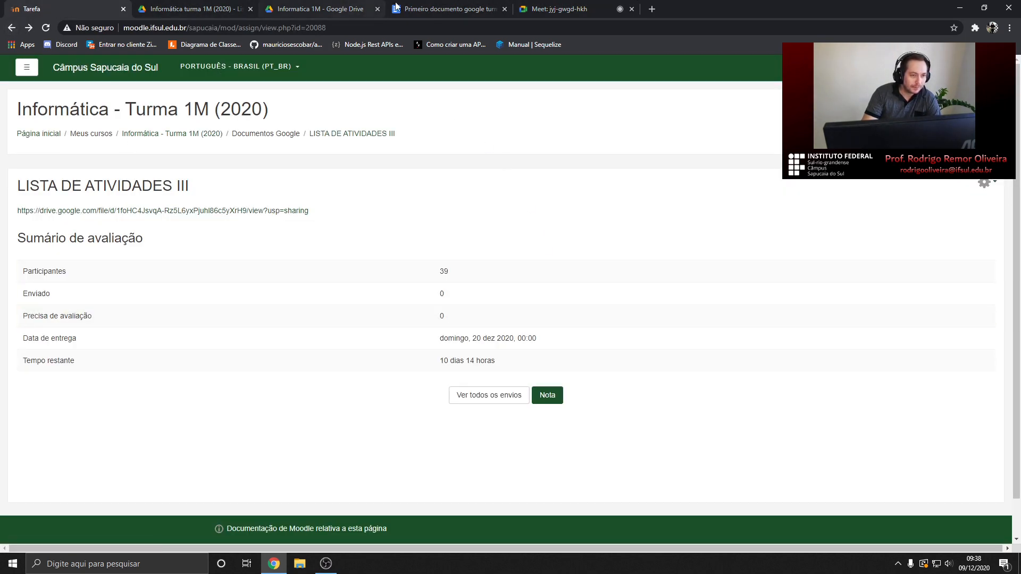
{"action": "left_click", "coordinate": [439, 9]}
{"action": "middle_click", "coordinate": [440, 8]}
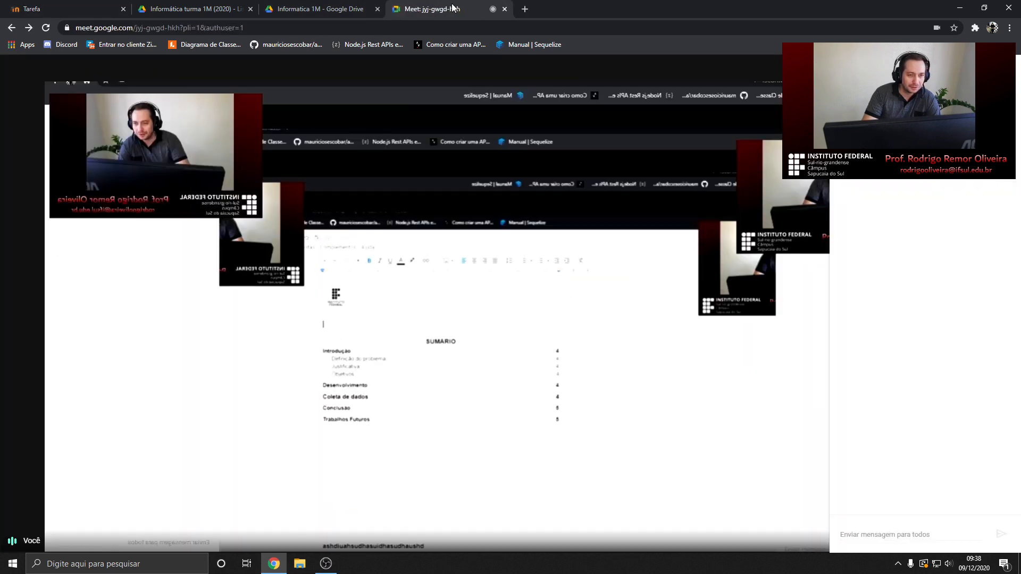
Go from the LISTA DE ATIVIDADES III assignment page back to the Moodle course page
{"action": "left_click", "coordinate": [318, 6]}
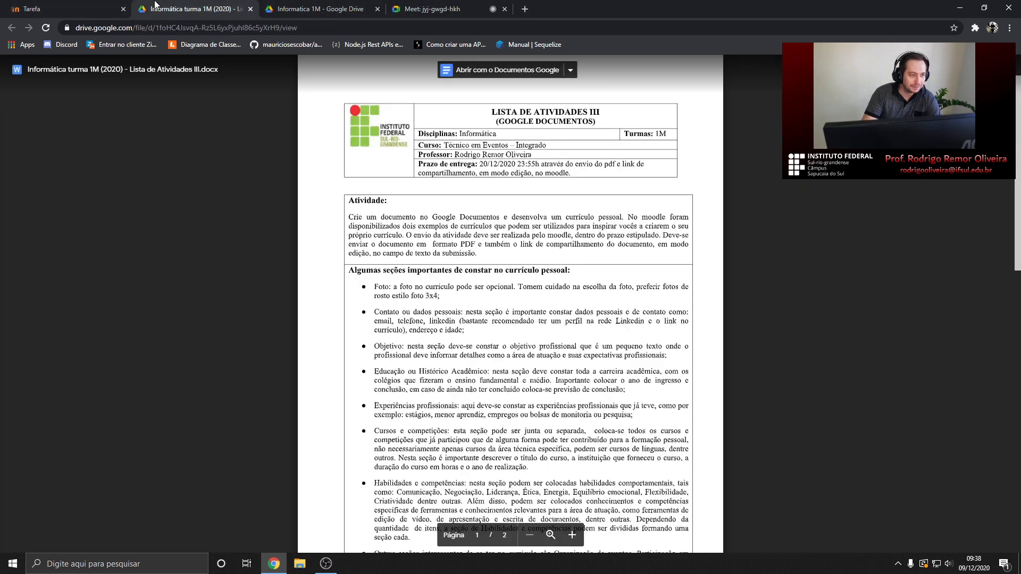
{"action": "left_click", "coordinate": [189, 9]}
{"action": "scroll", "coordinate": [446, 320], "scroll_direction": "down", "scroll_amount": 2}
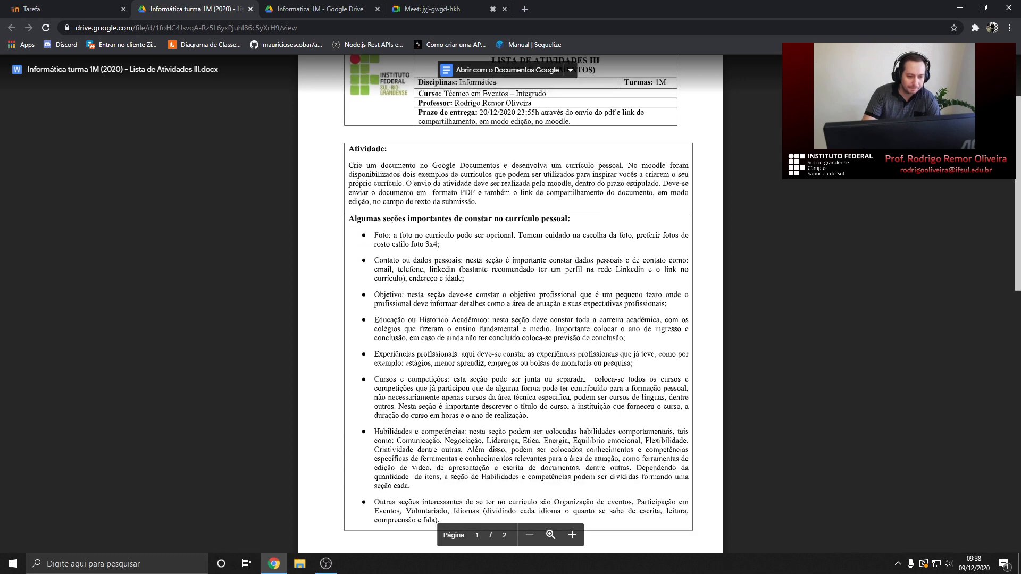
{"action": "left_click", "coordinate": [75, 9]}
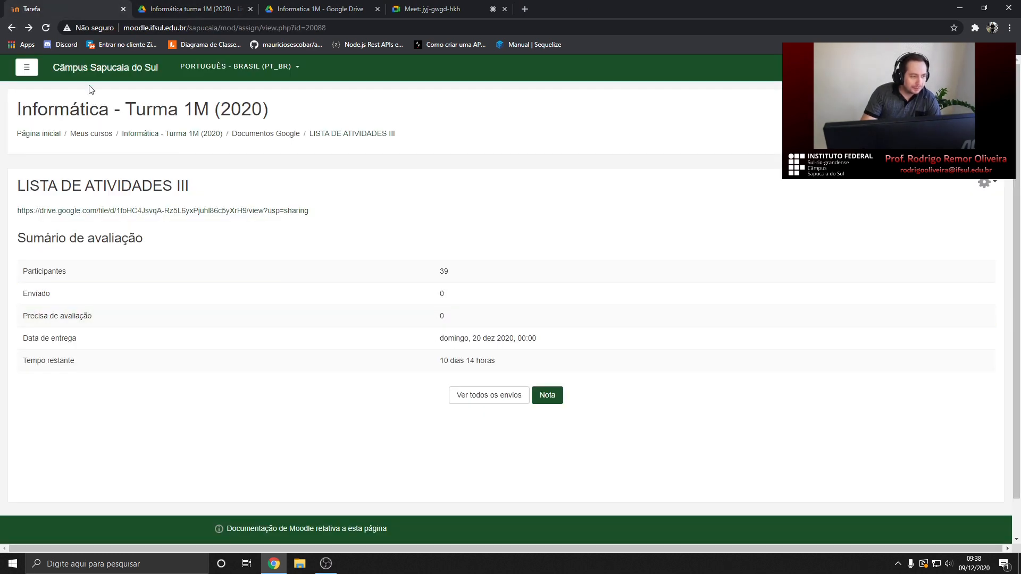
{"action": "left_click", "coordinate": [11, 27]}
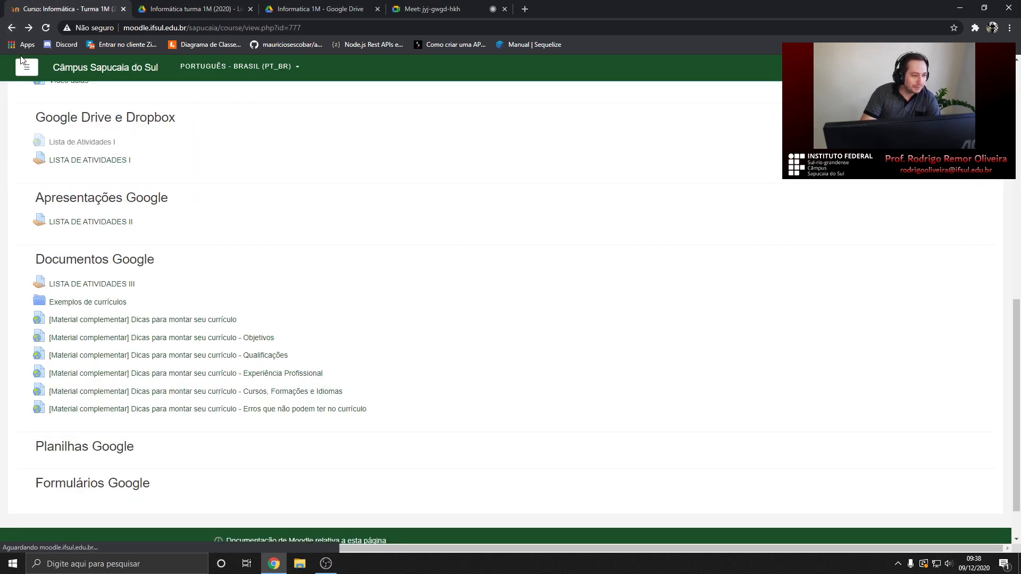
Open Exemplos de currículos in a new tab, download both example CV PDFs, and open the second
{"action": "middle_click", "coordinate": [88, 304]}
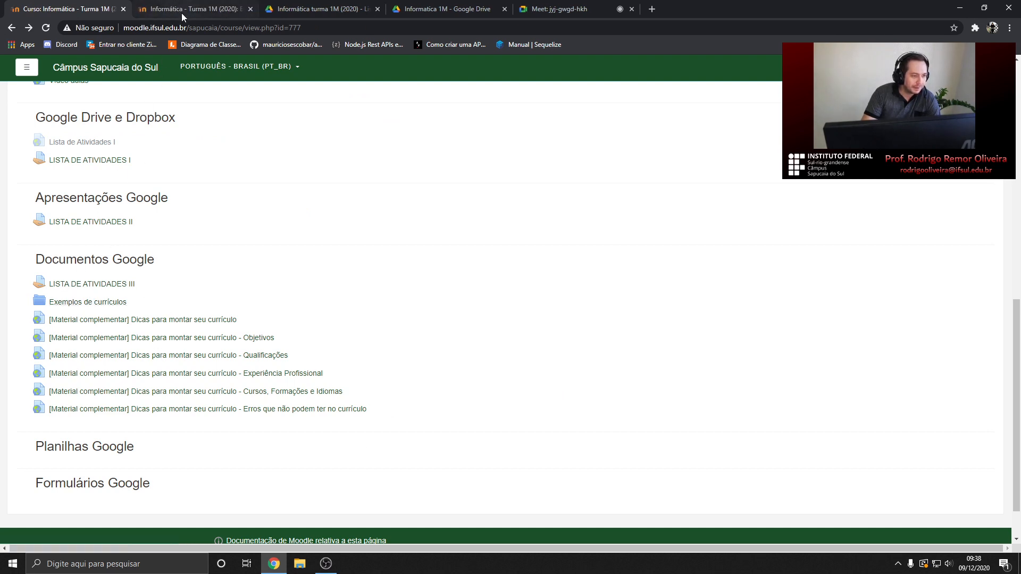
{"action": "key", "text": "ctrl+Tab"}
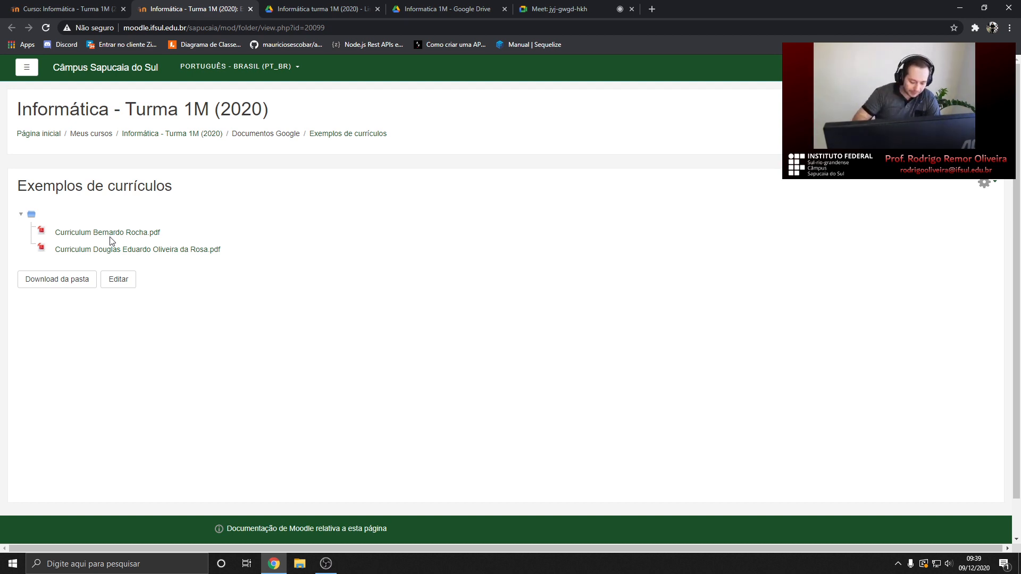
{"action": "left_click", "coordinate": [96, 232]}
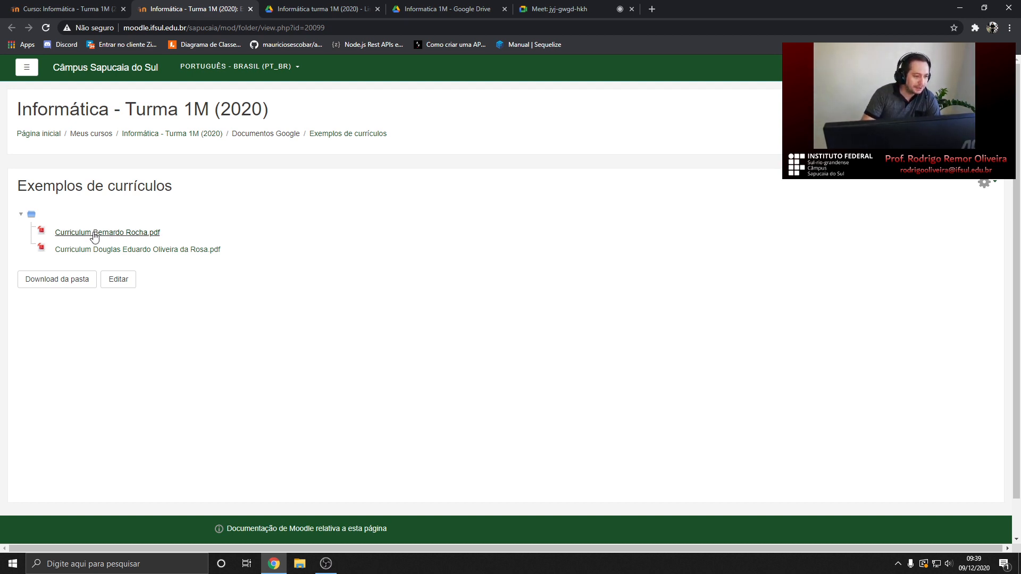
{"action": "left_click", "coordinate": [127, 253]}
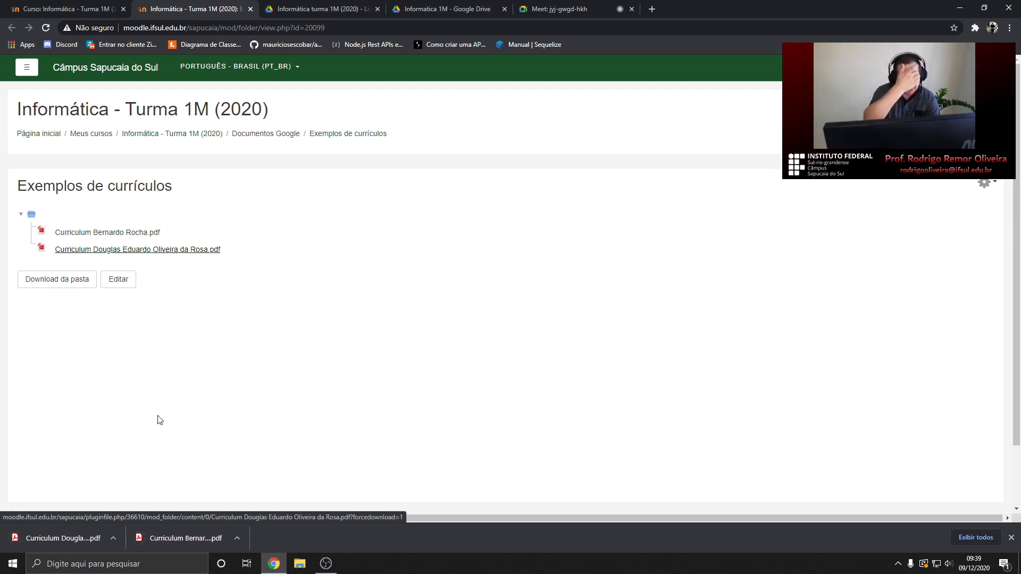
{"action": "left_click", "coordinate": [79, 536]}
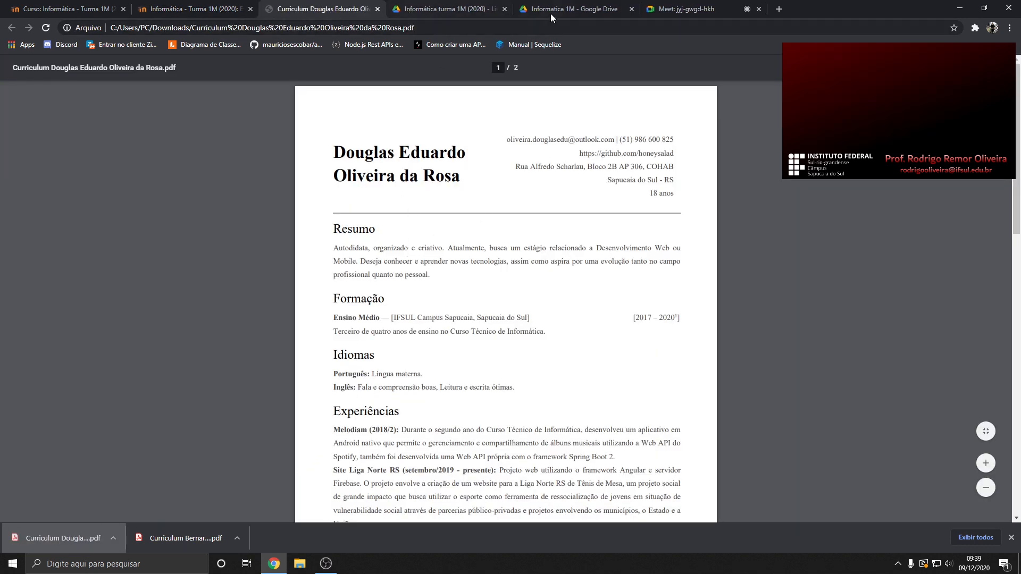
Admit all participants waiting to join the video call
{"action": "left_click", "coordinate": [576, 9]}
{"action": "left_click", "coordinate": [455, 9]}
{"action": "left_click", "coordinate": [674, 9]}
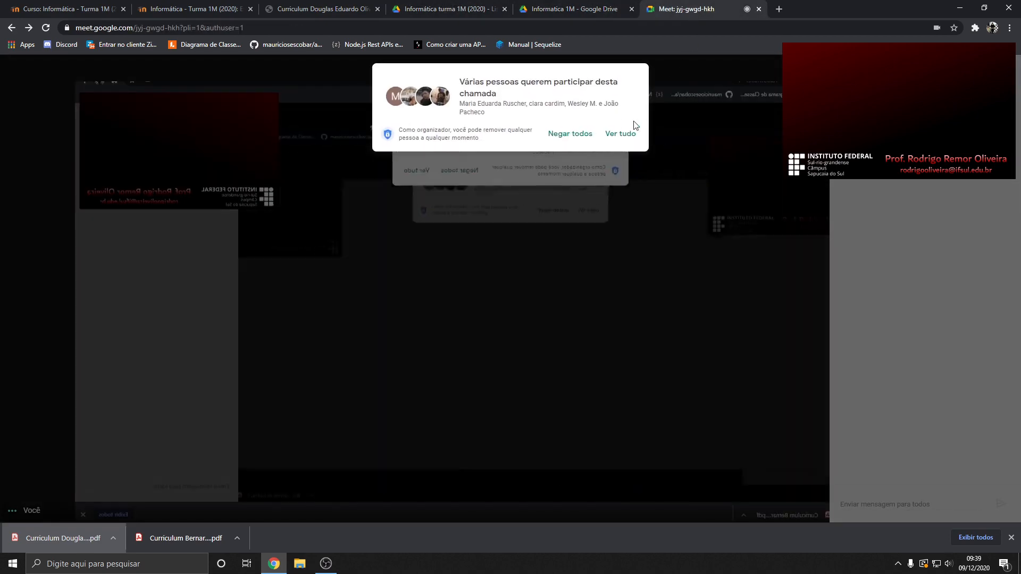
{"action": "left_click", "coordinate": [619, 135]}
{"action": "left_click", "coordinate": [611, 264]}
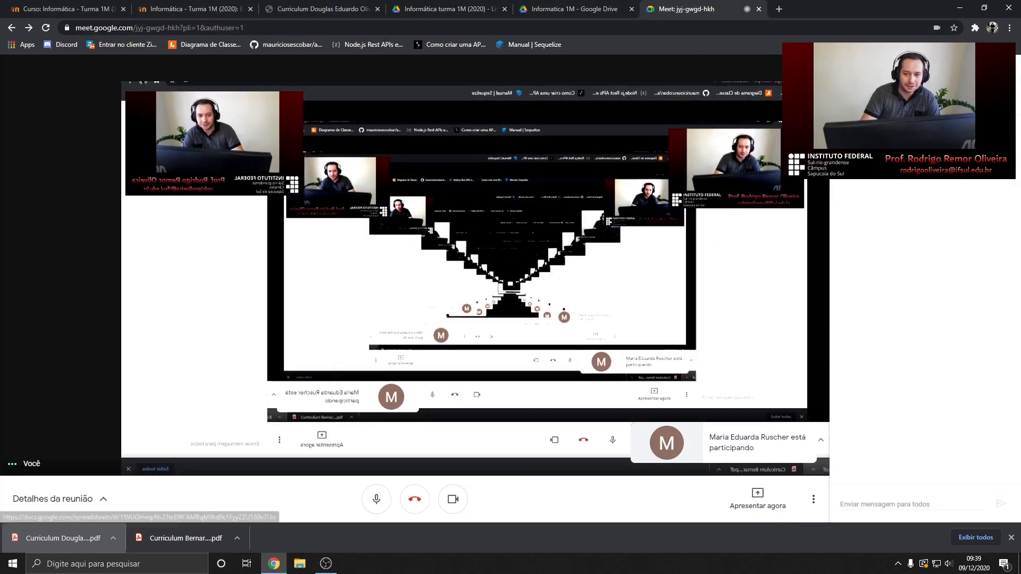
Check the call's participant list, opening and closing the attendance spreadsheet twice
{"action": "left_click", "coordinate": [894, 151]}
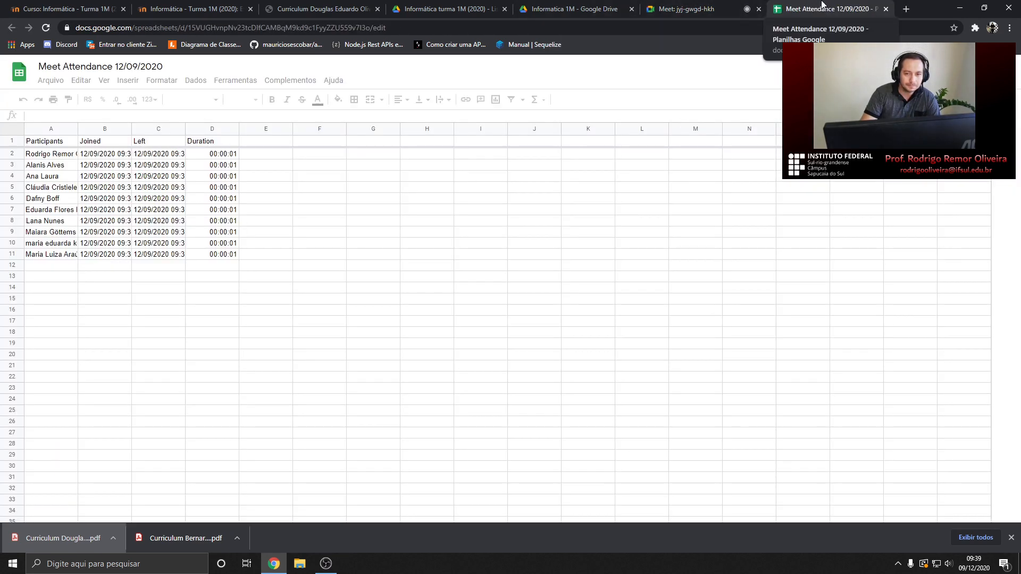
{"action": "middle_click", "coordinate": [822, 7]}
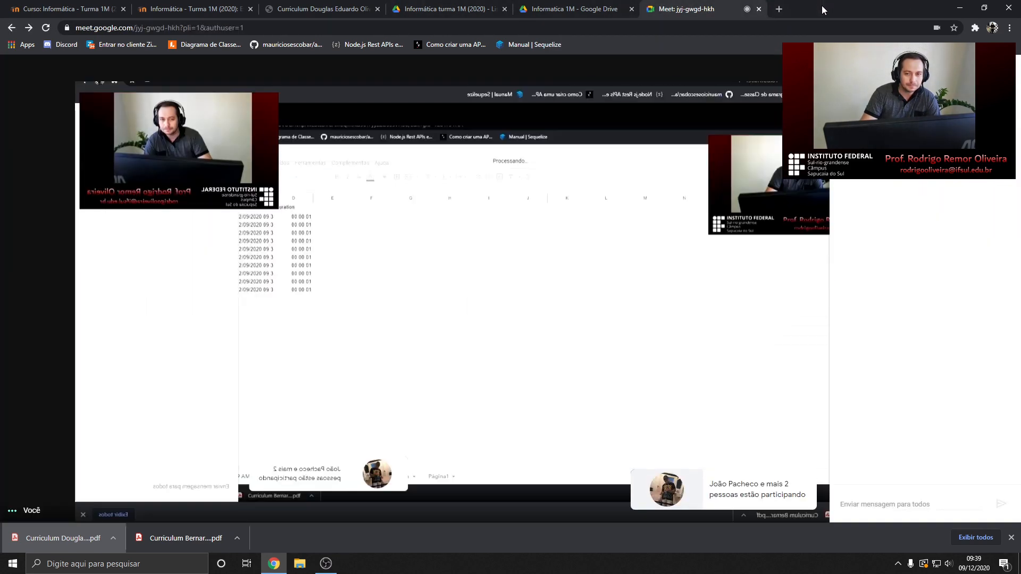
{"action": "left_click", "coordinate": [877, 101]}
{"action": "scroll", "coordinate": [929, 261], "scroll_direction": "down", "scroll_amount": 2}
{"action": "scroll", "coordinate": [930, 262], "scroll_direction": "up", "scroll_amount": 1}
{"action": "scroll", "coordinate": [930, 262], "scroll_direction": "up", "scroll_amount": 1}
{"action": "left_click", "coordinate": [904, 141]}
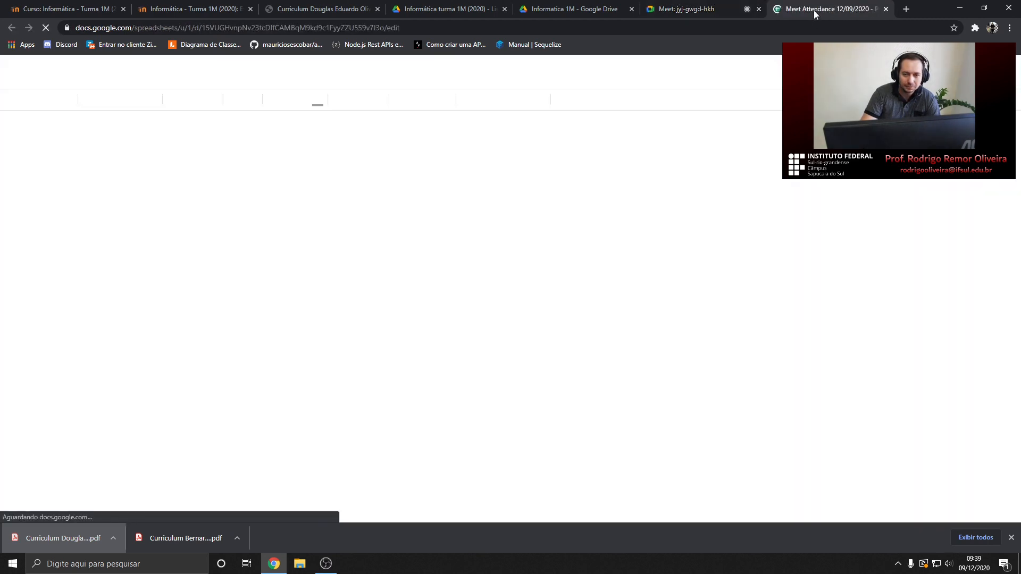
{"action": "middle_click", "coordinate": [816, 15]}
{"action": "left_click", "coordinate": [503, 9]}
{"action": "left_click", "coordinate": [596, 9]}
{"action": "left_click", "coordinate": [664, 9]}
Bring up the example student CV PDF and highlight the address lines in its header
{"action": "left_click", "coordinate": [319, 9]}
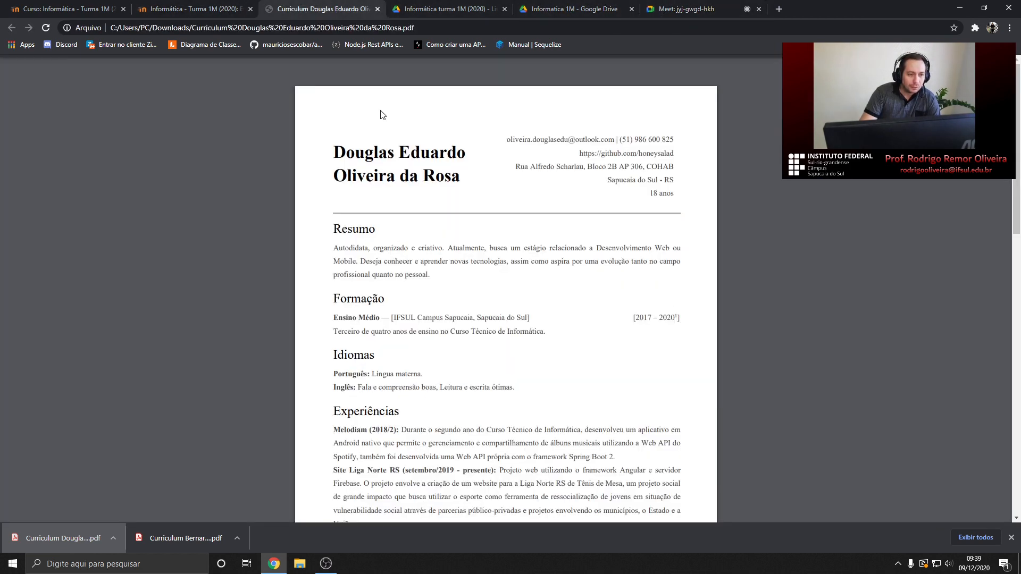
{"action": "scroll", "coordinate": [436, 263], "scroll_direction": "down", "scroll_amount": 1}
{"action": "scroll", "coordinate": [401, 171], "scroll_direction": "up", "scroll_amount": 1}
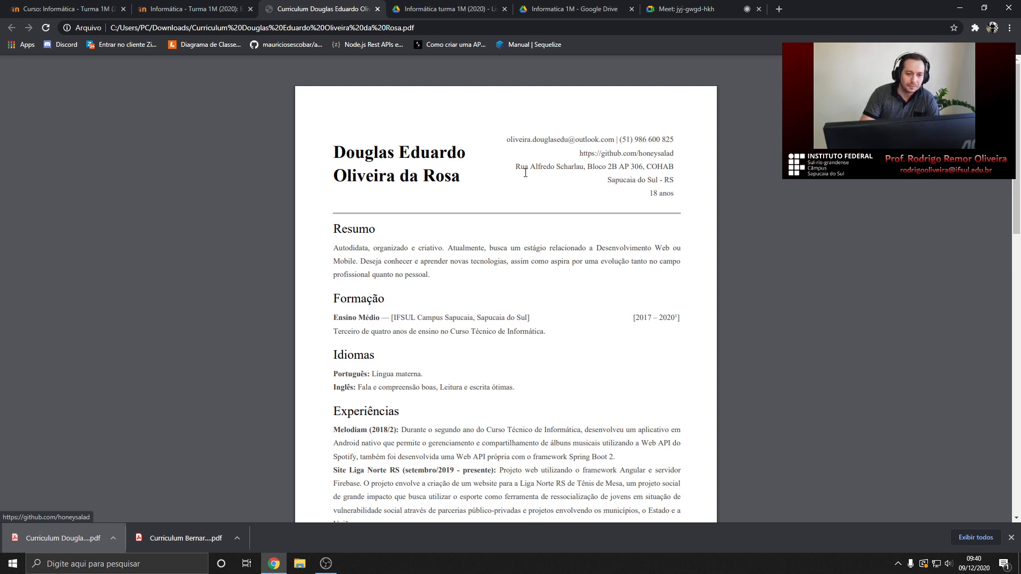
{"action": "left_click_drag", "start_coordinate": [514, 167], "coordinate": [675, 193]}
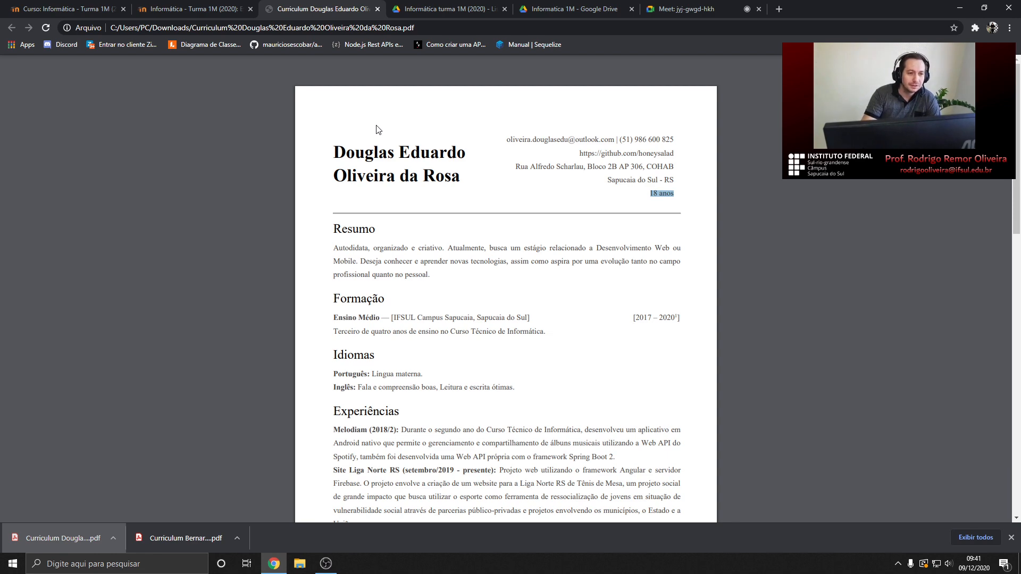
{"action": "left_click", "coordinate": [686, 9]}
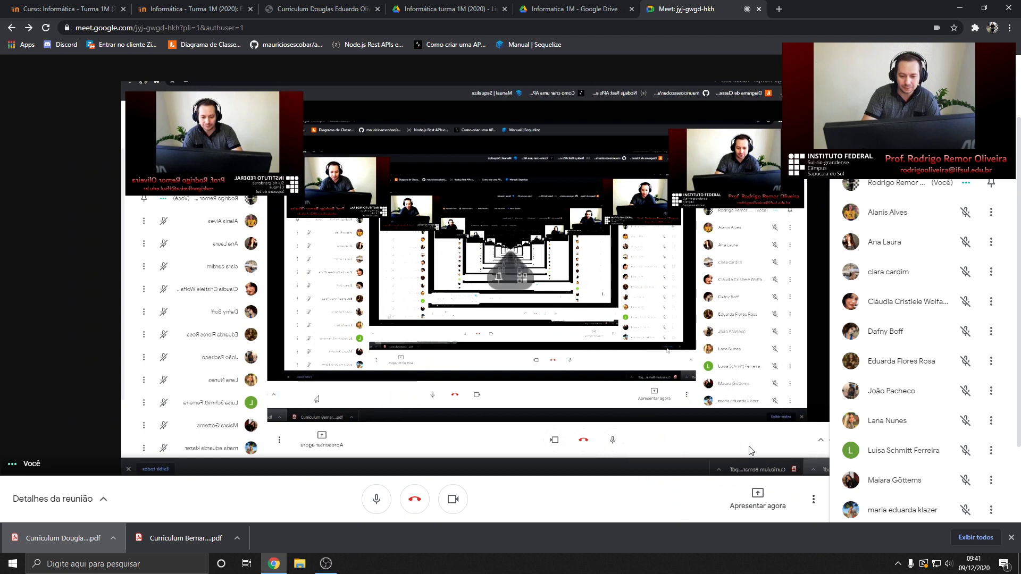
Open the call's chat, then scroll the Moodle course page
{"action": "left_click", "coordinate": [971, 102]}
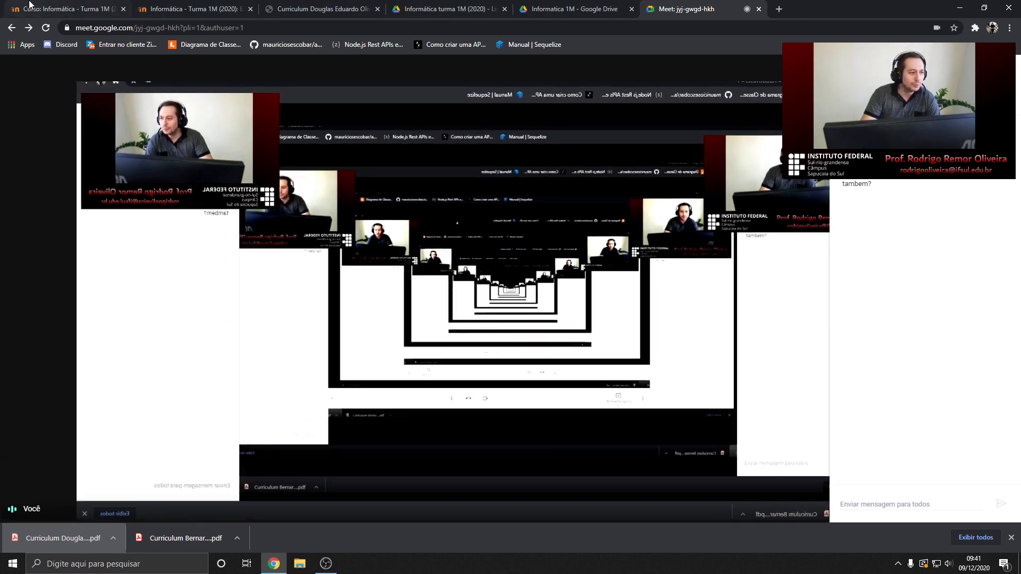
{"action": "left_click", "coordinate": [30, 6]}
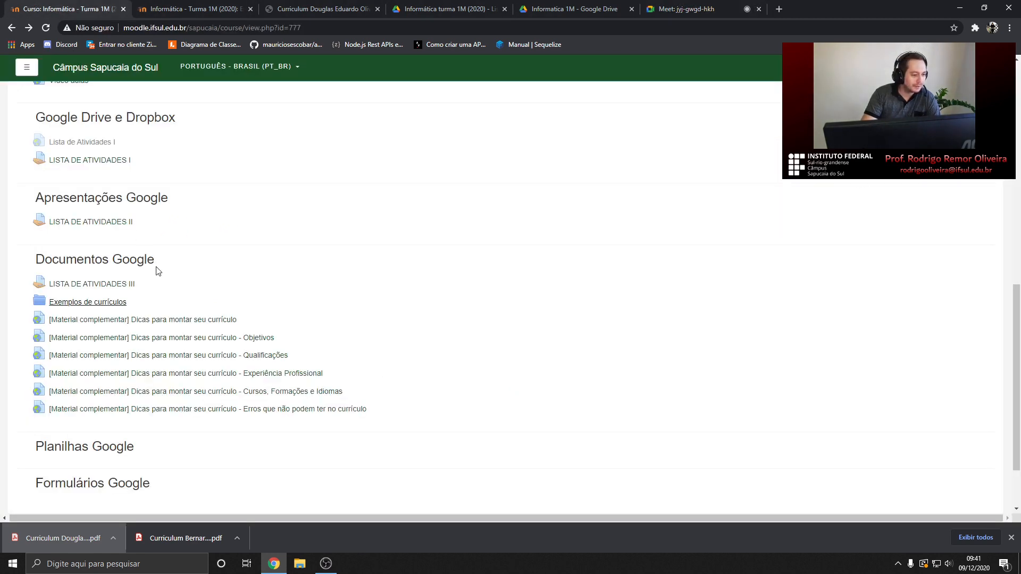
{"action": "scroll", "coordinate": [155, 268], "scroll_direction": "down", "scroll_amount": 3}
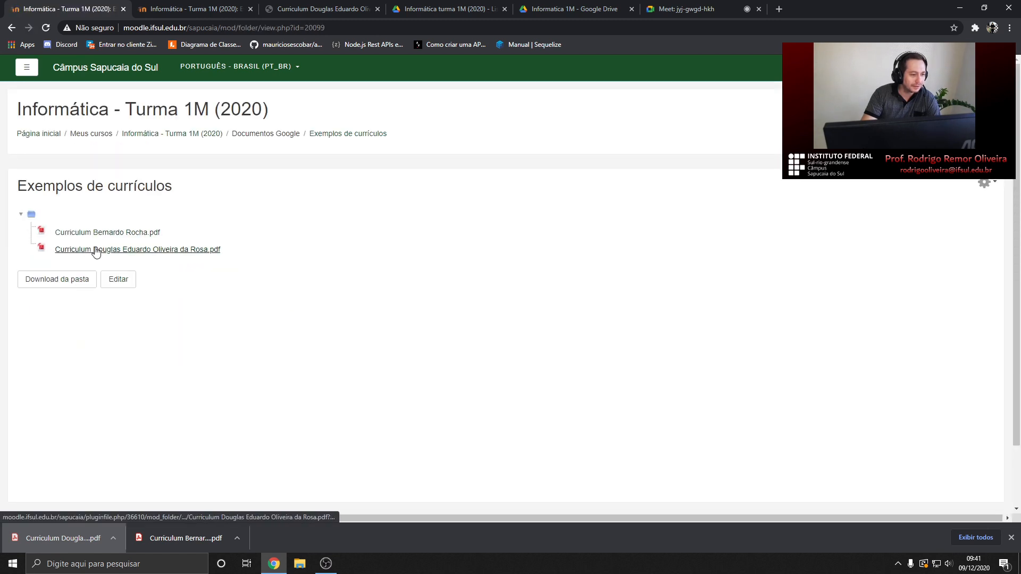
Back on the course page, open the first CV tips resource and close its YouTube tab
{"action": "left_click", "coordinate": [11, 27]}
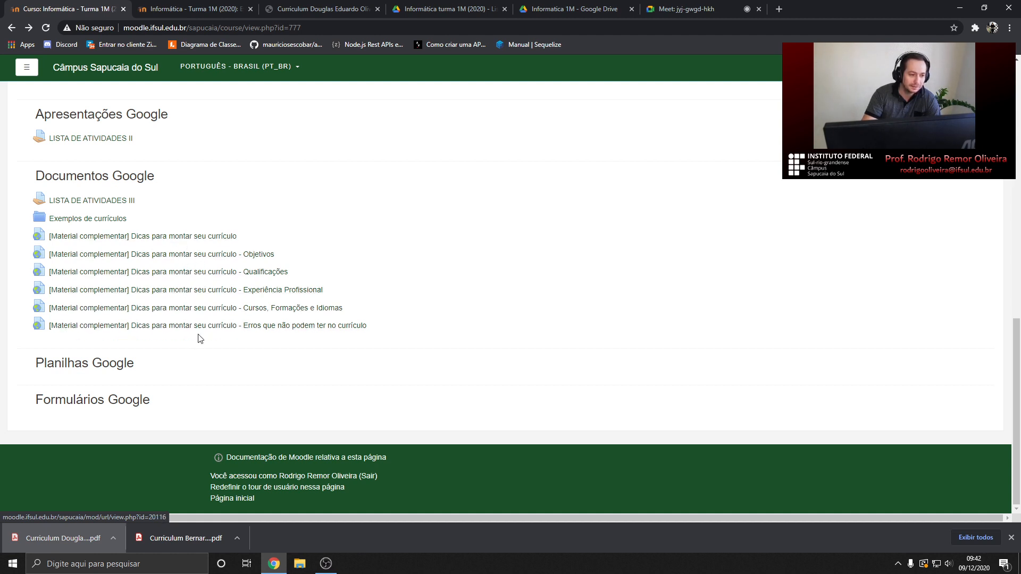
{"action": "left_click", "coordinate": [228, 237]}
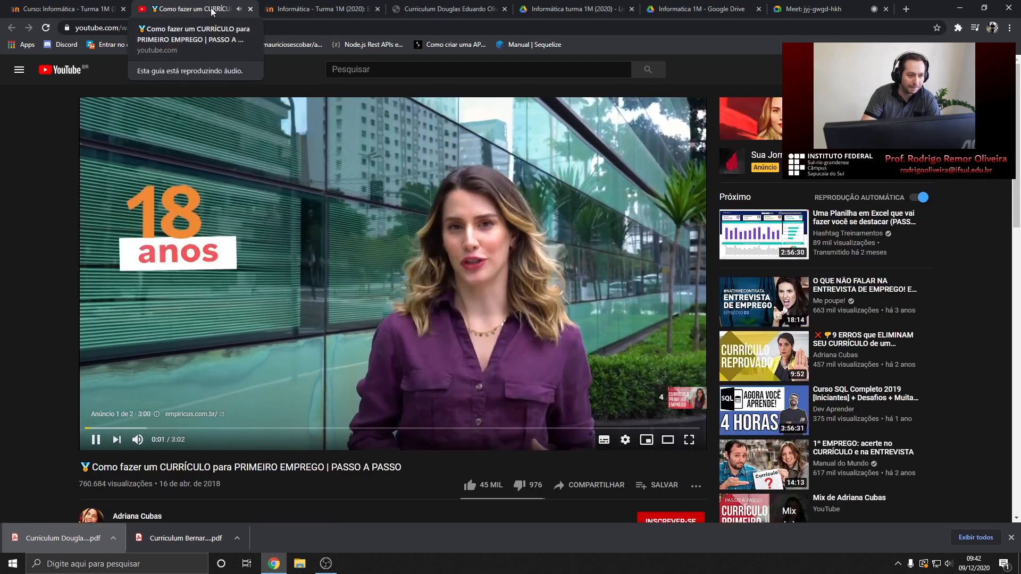
{"action": "middle_click", "coordinate": [212, 11]}
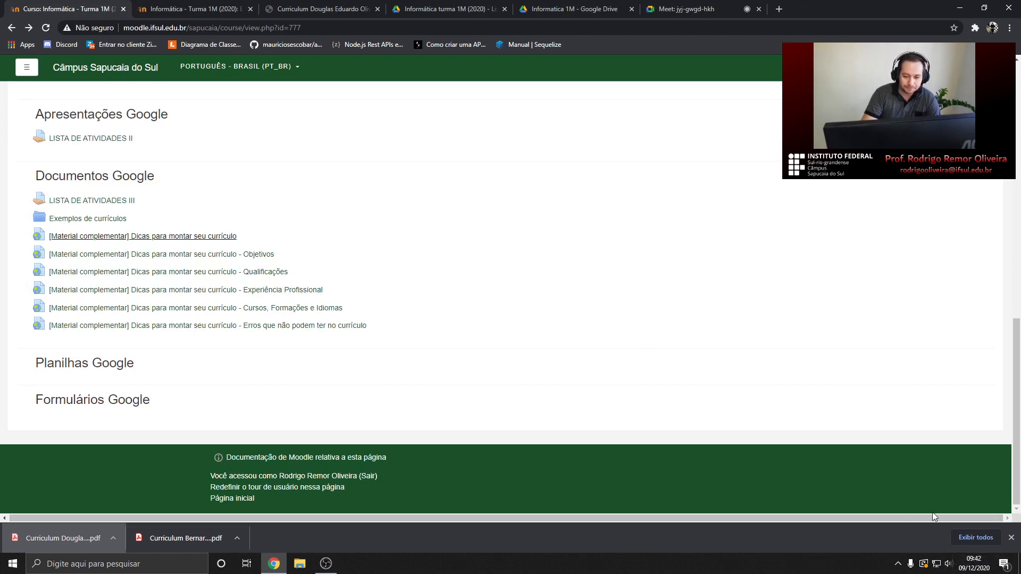
Switch the system audio output to the headphones
{"action": "left_click", "coordinate": [949, 565]}
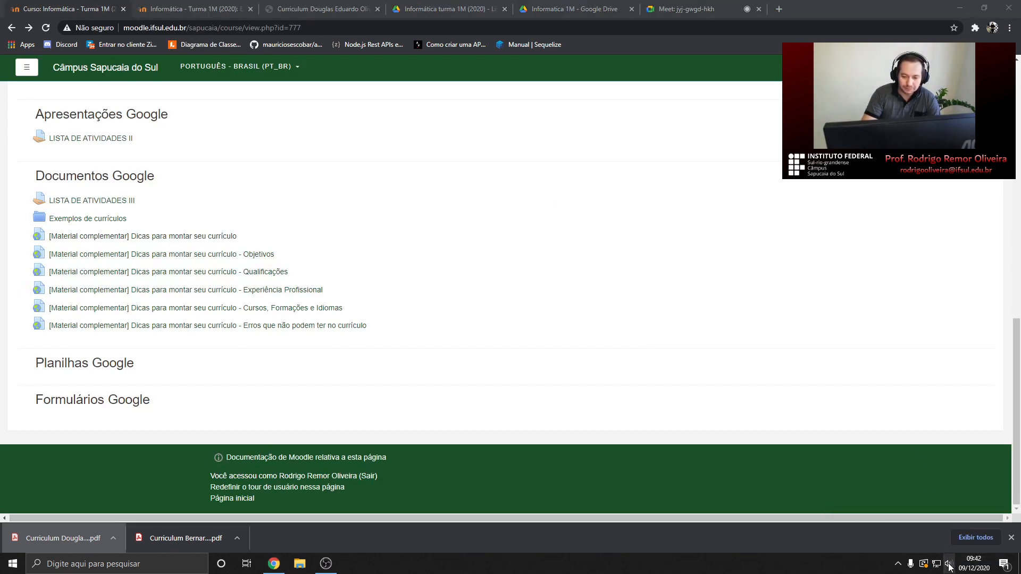
{"action": "left_click", "coordinate": [911, 515]}
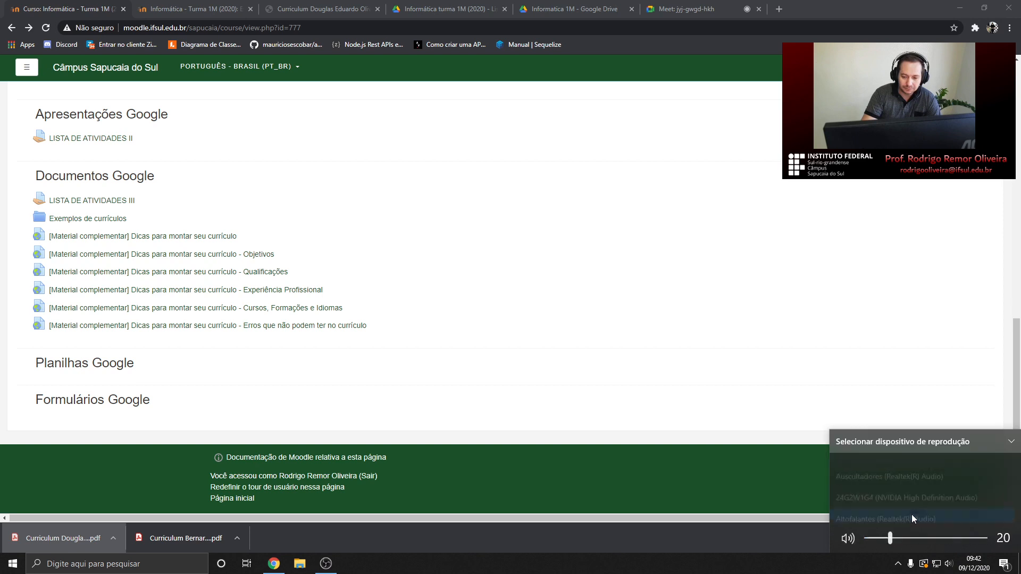
{"action": "left_click", "coordinate": [872, 468]}
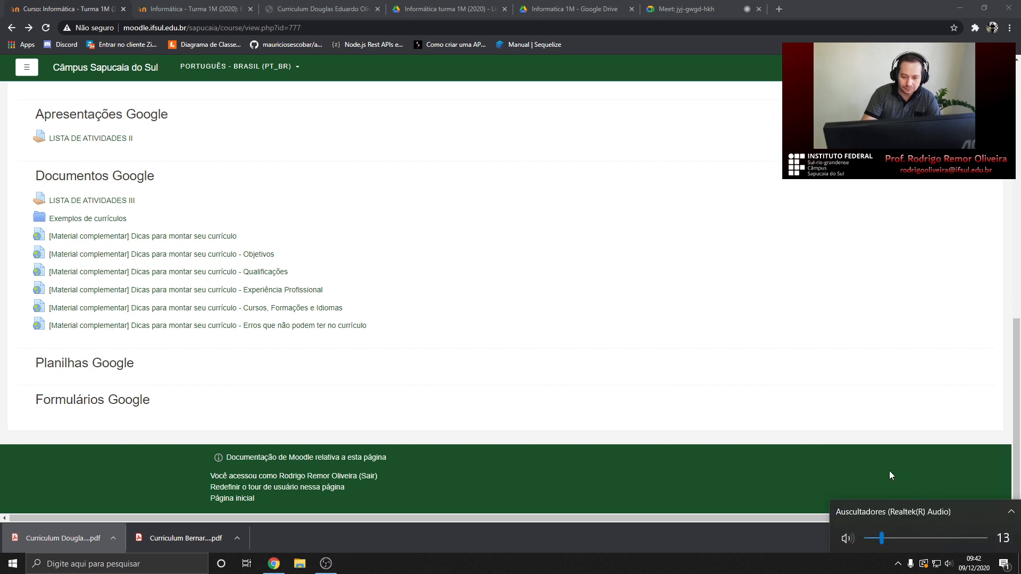
Admit the waiting participant into the video call
{"action": "left_click", "coordinate": [151, 5]}
{"action": "left_click", "coordinate": [106, 7]}
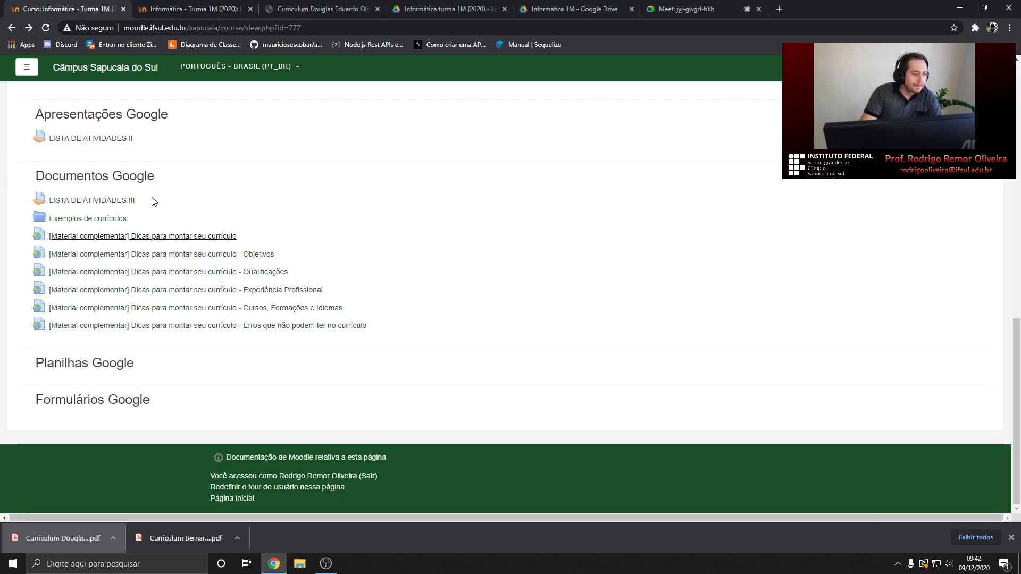
{"action": "left_click", "coordinate": [666, 6]}
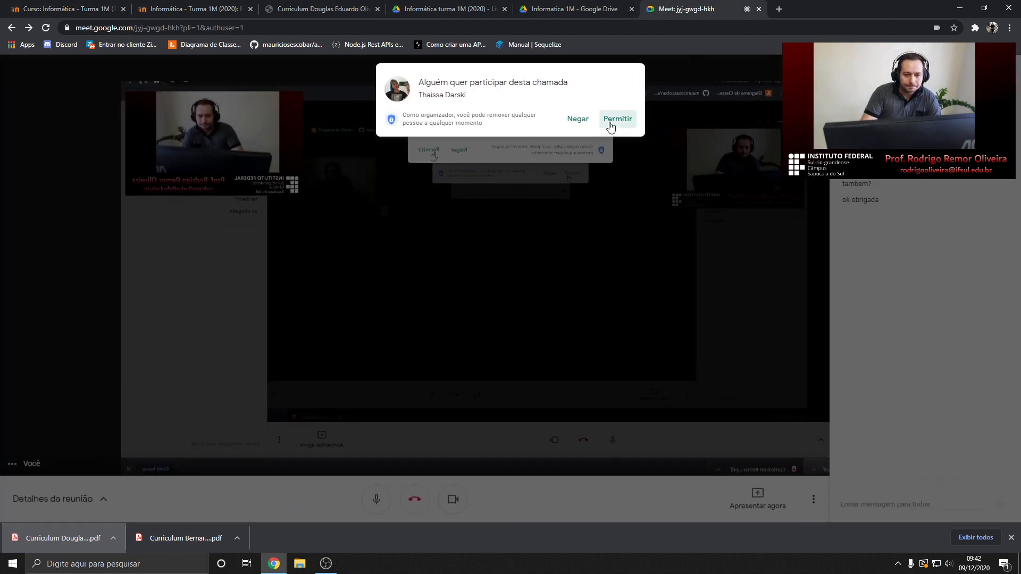
{"action": "left_click", "coordinate": [614, 117]}
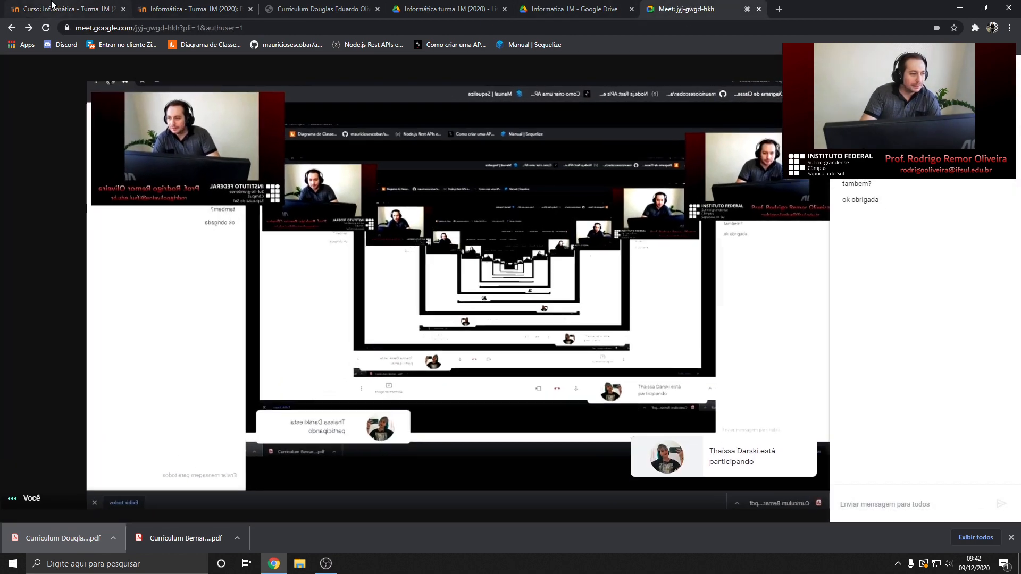
Open the Lista de Atividades III assignment document and scroll into it
{"action": "left_click", "coordinate": [64, 8]}
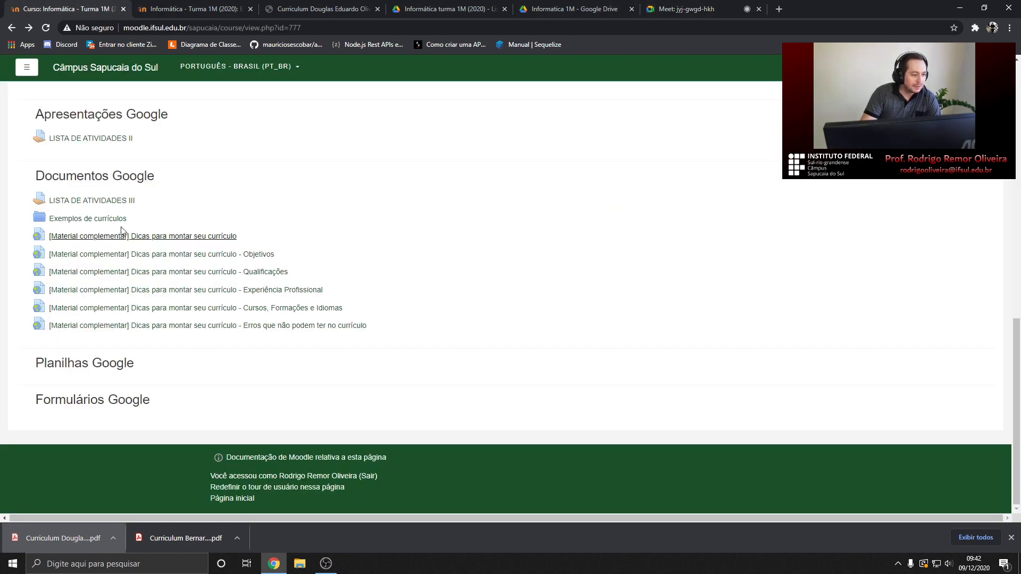
{"action": "left_click", "coordinate": [192, 11]}
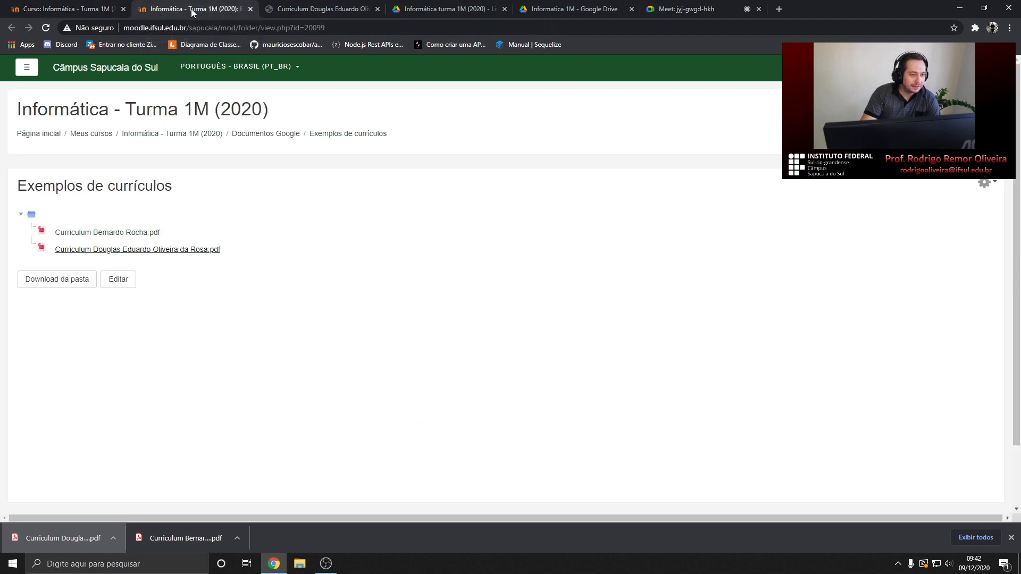
{"action": "left_click", "coordinate": [416, 10]}
{"action": "scroll", "coordinate": [439, 229], "scroll_direction": "down", "scroll_amount": 1}
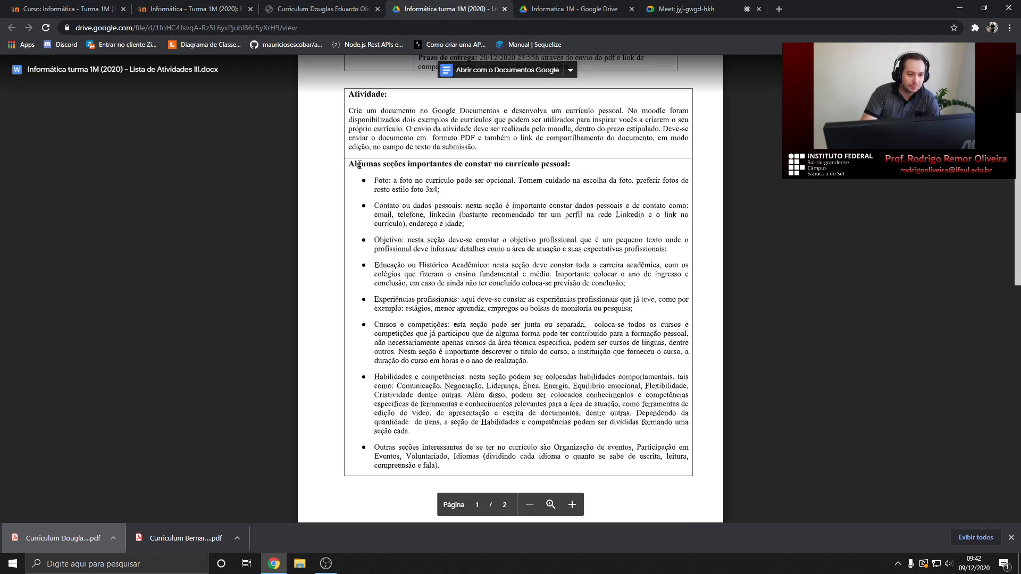
Highlight the 'Algumas seções importantes' heading and scroll through its Foto-to-Outras seções list
{"action": "left_click_drag", "start_coordinate": [349, 164], "coordinate": [565, 165]}
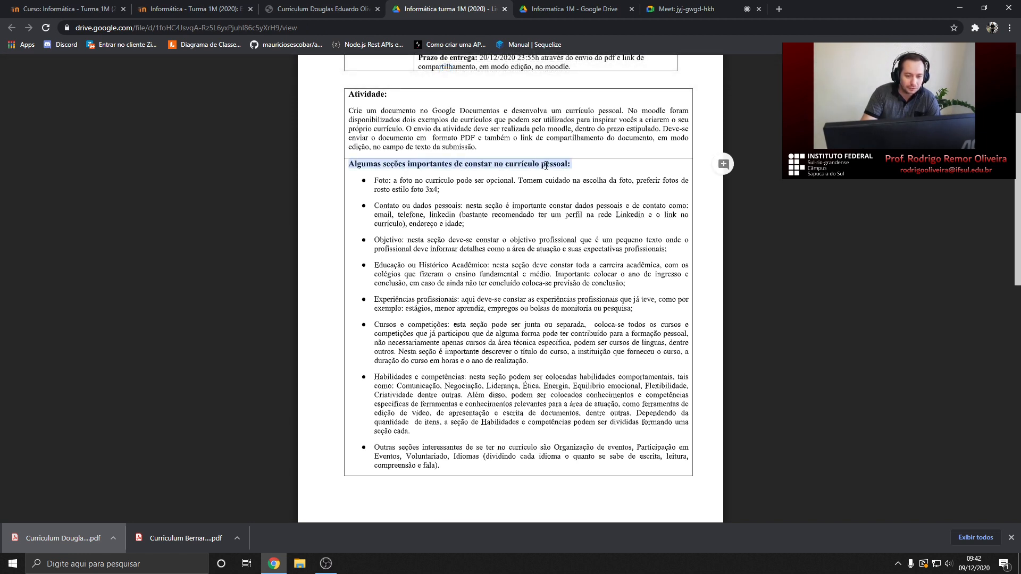
{"action": "scroll", "coordinate": [447, 201], "scroll_direction": "down", "scroll_amount": 1}
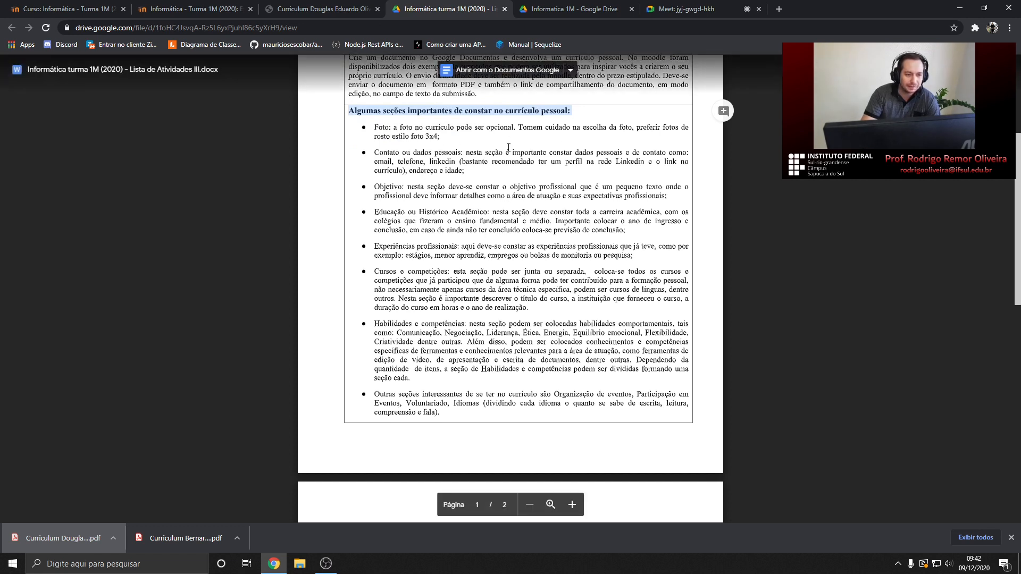
{"action": "left_click", "coordinate": [373, 128]}
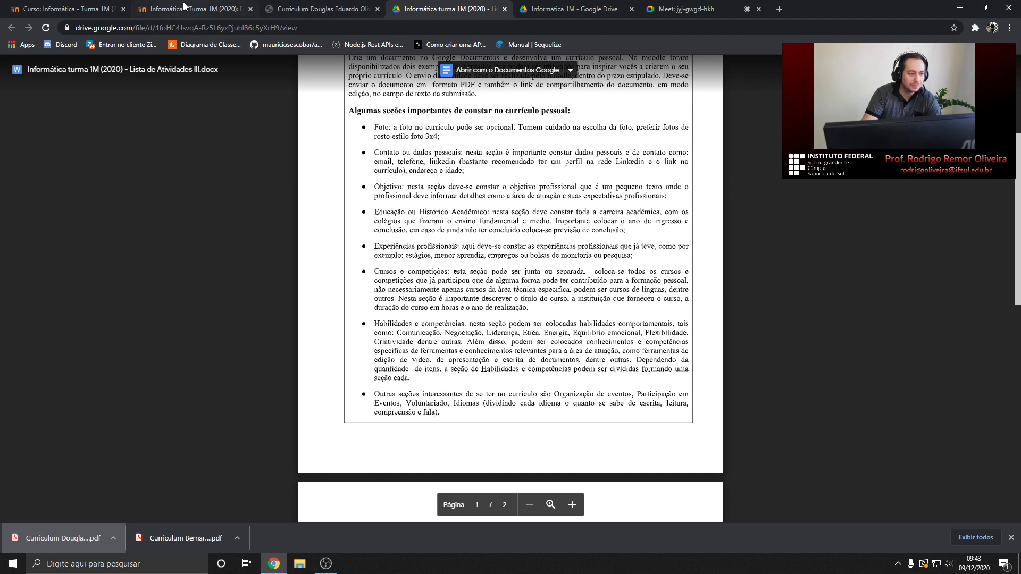
Scroll up and down through the first example student CV PDF
{"action": "left_click", "coordinate": [360, 9]}
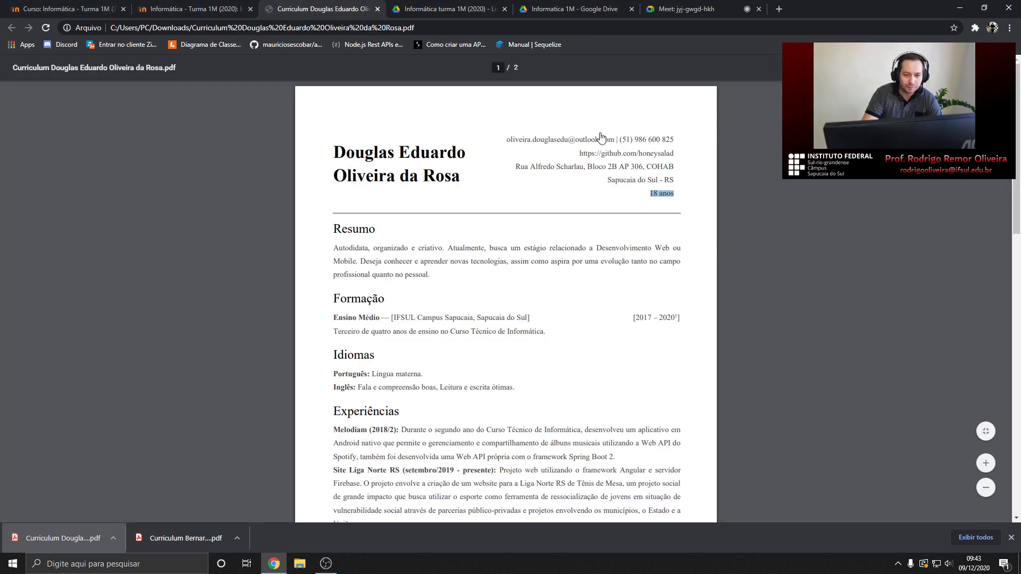
{"action": "scroll", "coordinate": [635, 237], "scroll_direction": "down", "scroll_amount": 3}
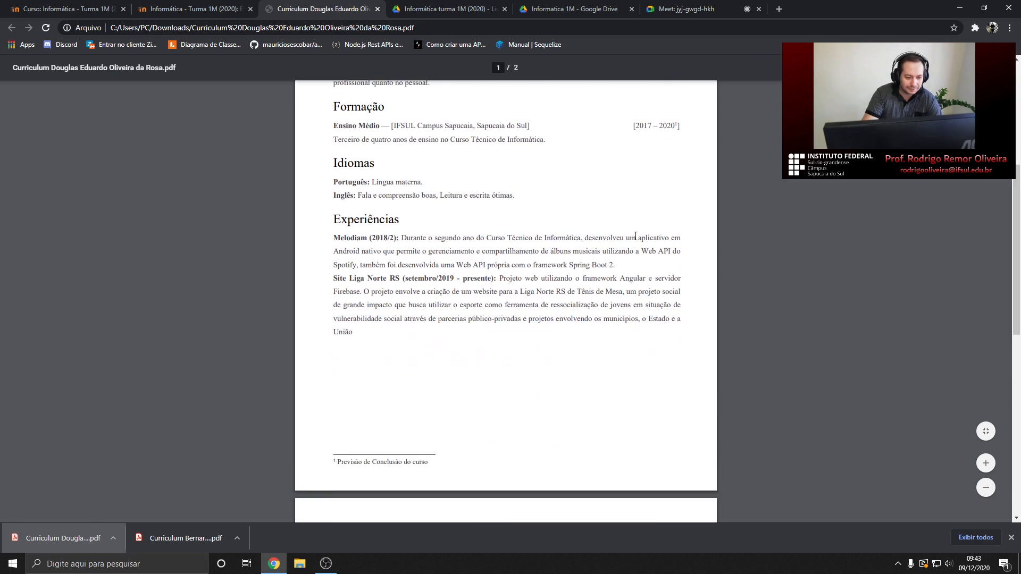
{"action": "scroll", "coordinate": [636, 237], "scroll_direction": "down", "scroll_amount": 12}
{"action": "scroll", "coordinate": [635, 237], "scroll_direction": "up", "scroll_amount": 13}
{"action": "scroll", "coordinate": [643, 226], "scroll_direction": "up", "scroll_amount": 3}
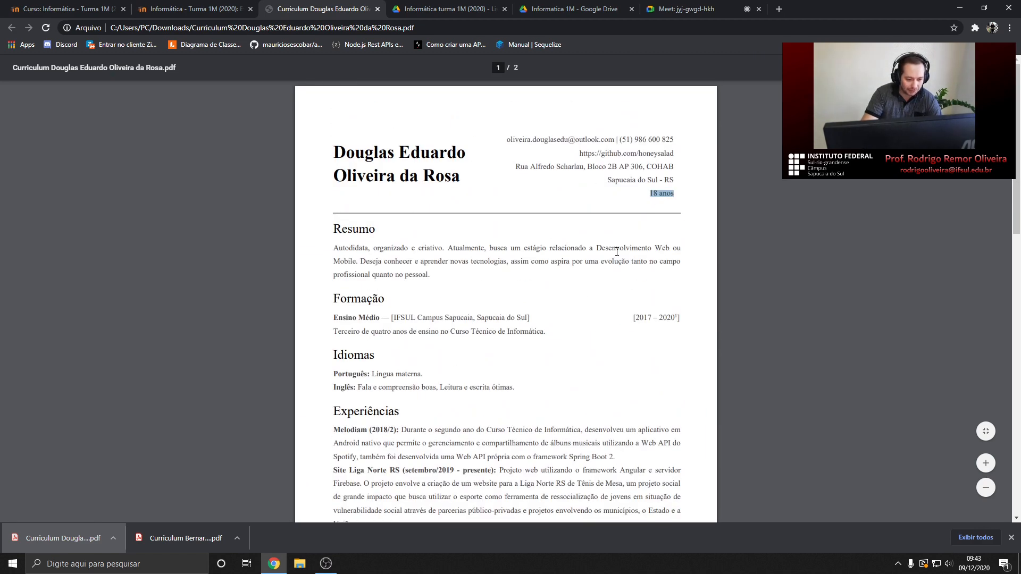
{"action": "scroll", "coordinate": [614, 245], "scroll_direction": "down", "scroll_amount": 3}
{"action": "scroll", "coordinate": [611, 243], "scroll_direction": "up", "scroll_amount": 3}
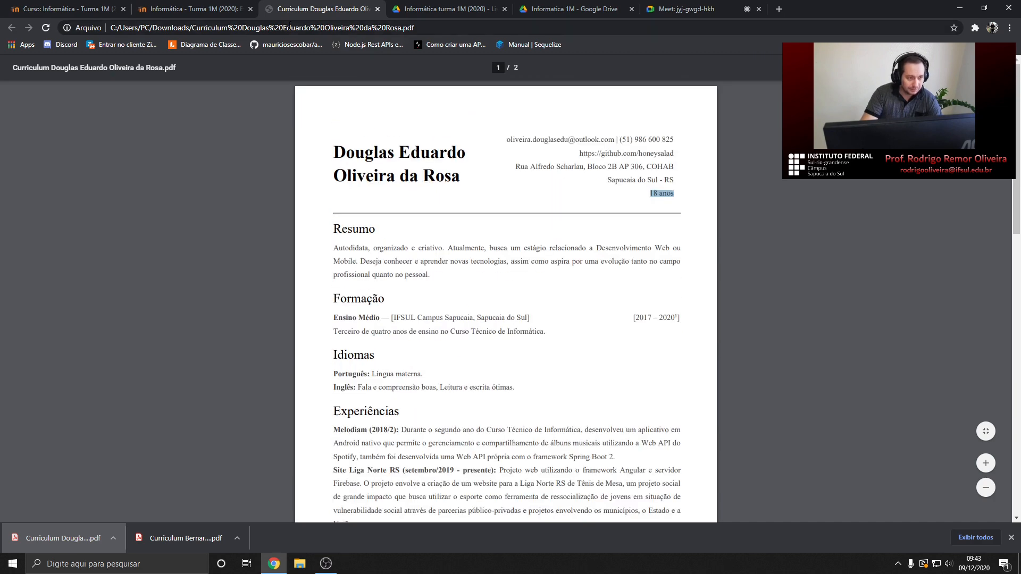
Open the second downloaded example CV, highlight its LinkedIn contact entry, and scroll through it
{"action": "left_click", "coordinate": [172, 8]}
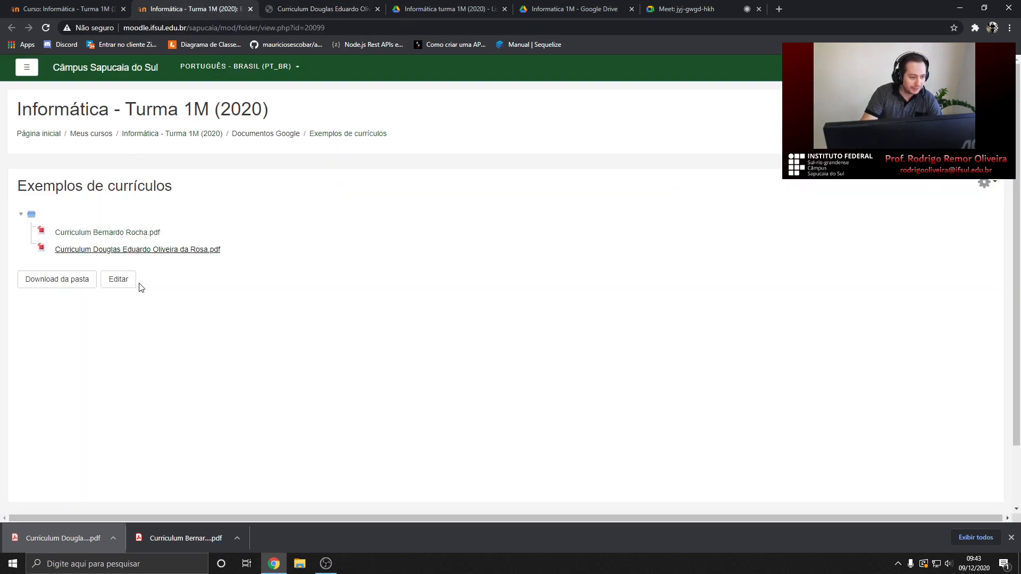
{"action": "left_click", "coordinate": [179, 538]}
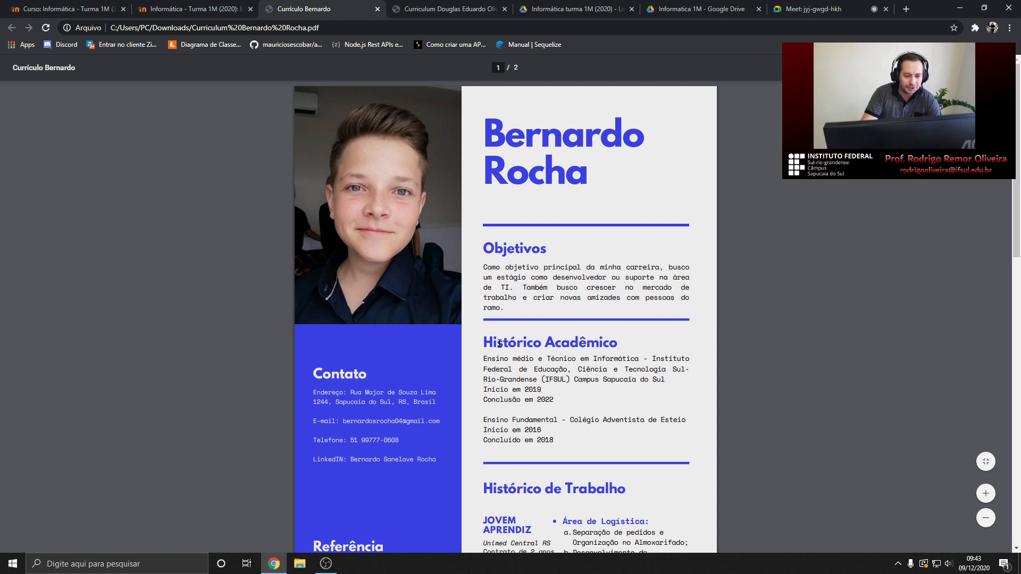
{"action": "scroll", "coordinate": [495, 360], "scroll_direction": "down", "scroll_amount": 1}
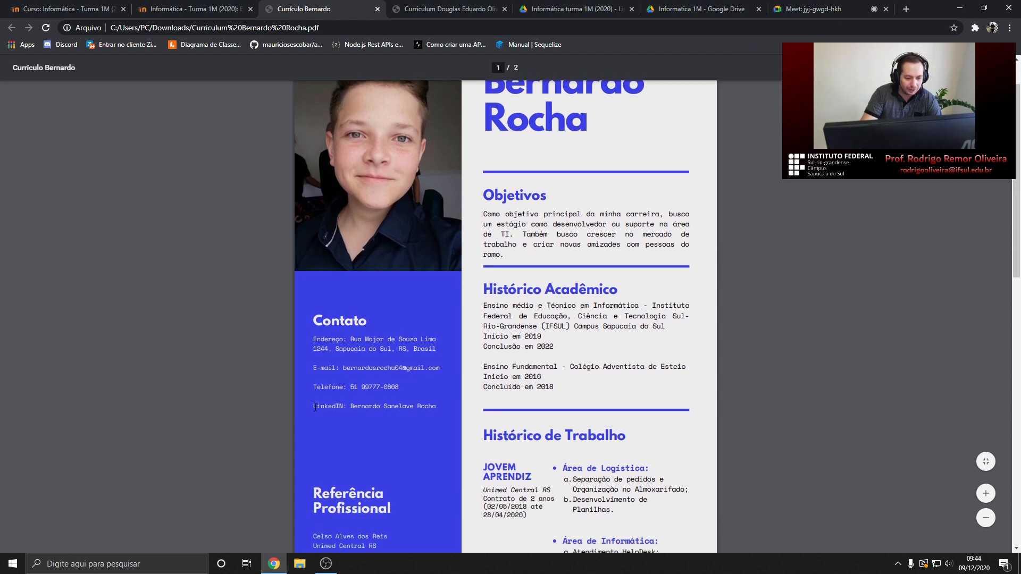
{"action": "left_click_drag", "start_coordinate": [344, 406], "coordinate": [431, 409]}
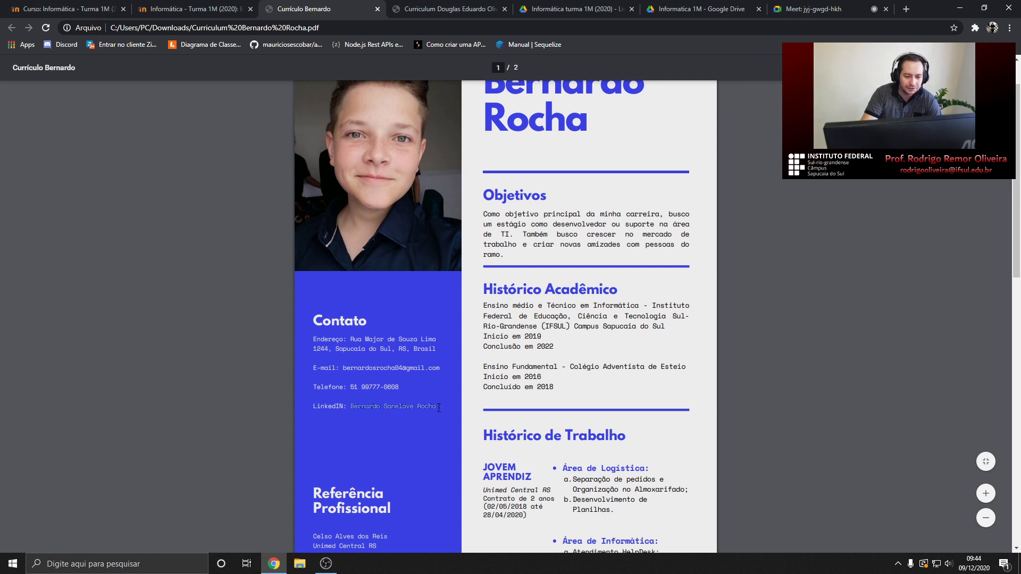
{"action": "left_click", "coordinate": [377, 408]}
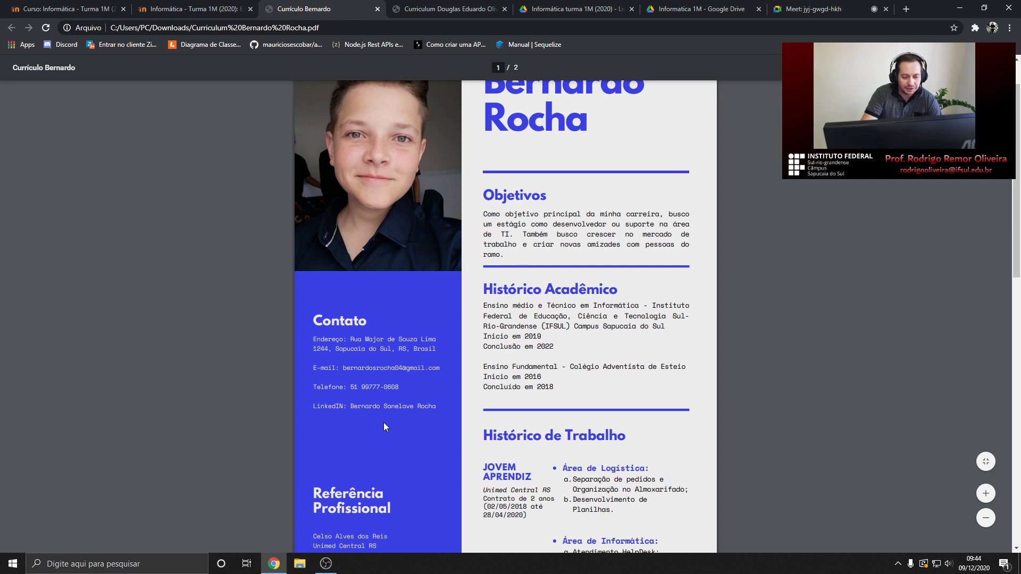
{"action": "scroll", "coordinate": [383, 422], "scroll_direction": "down", "scroll_amount": 1}
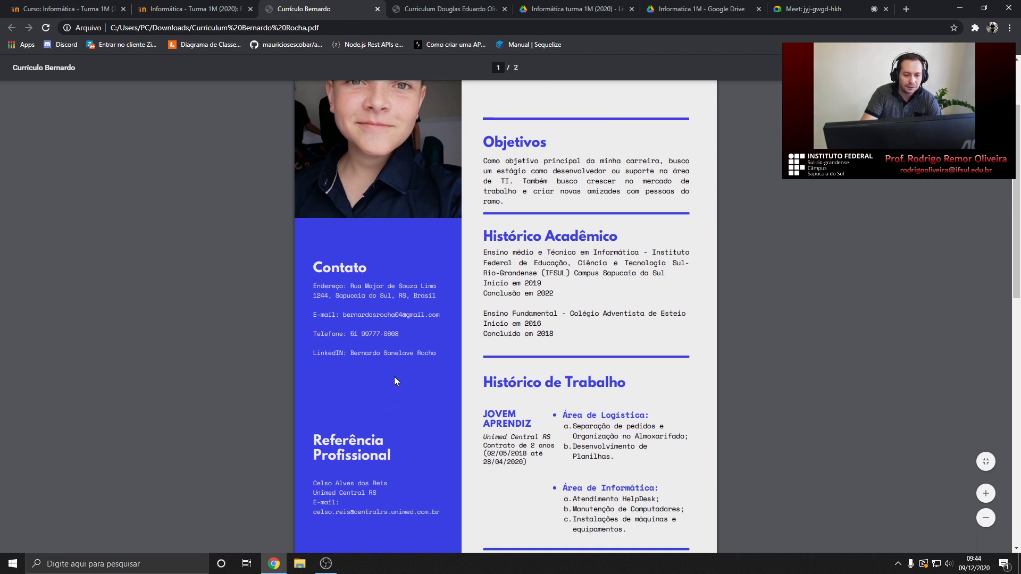
{"action": "scroll", "coordinate": [332, 362], "scroll_direction": "down", "scroll_amount": 2}
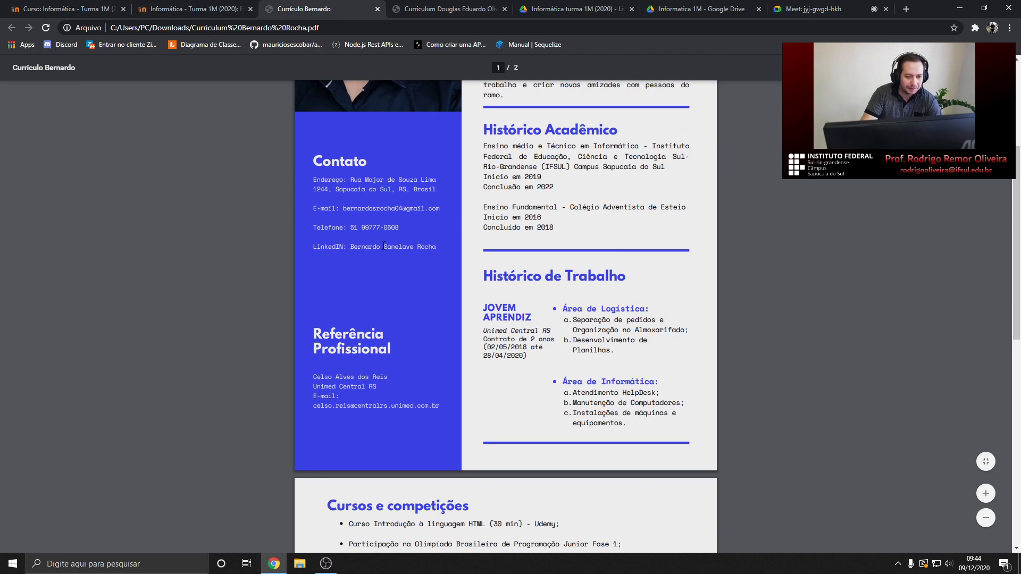
{"action": "scroll", "coordinate": [383, 246], "scroll_direction": "down", "scroll_amount": 7}
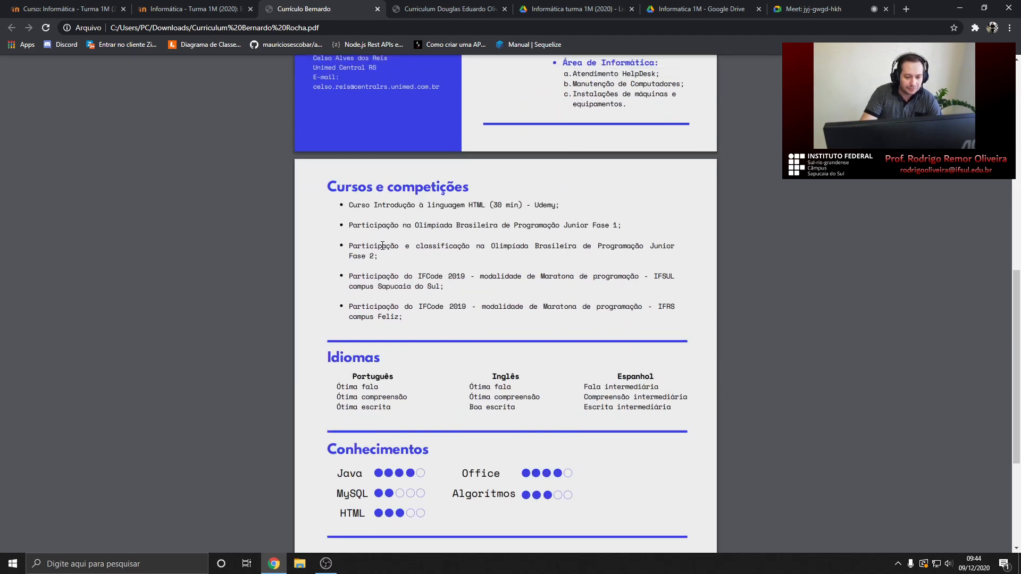
{"action": "scroll", "coordinate": [392, 243], "scroll_direction": "up", "scroll_amount": 6}
{"action": "scroll", "coordinate": [392, 242], "scroll_direction": "up", "scroll_amount": 5}
{"action": "left_click", "coordinate": [441, 9]}
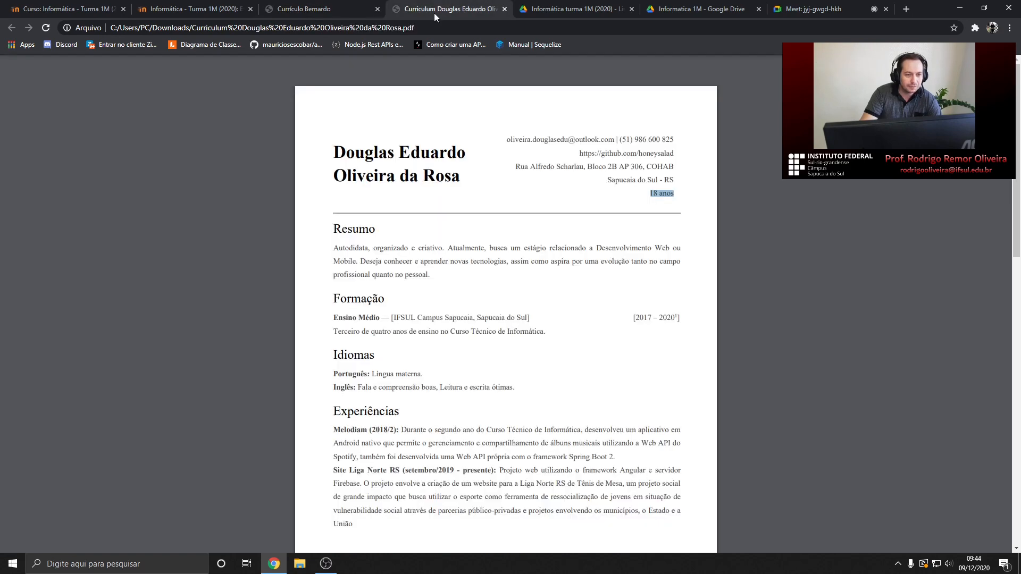
{"action": "scroll", "coordinate": [358, 217], "scroll_direction": "down", "scroll_amount": 1}
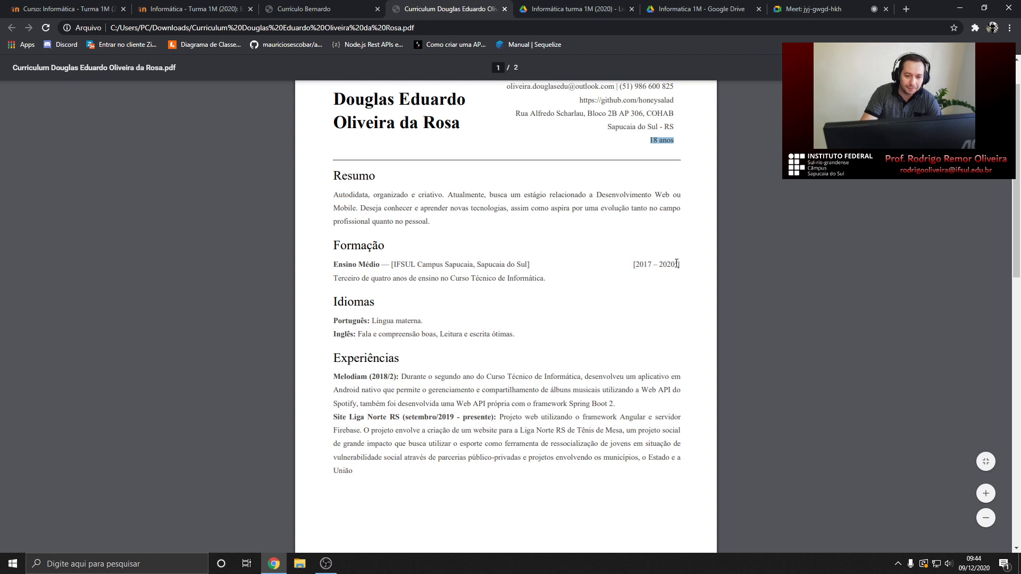
{"action": "scroll", "coordinate": [676, 263], "scroll_direction": "down", "scroll_amount": 5}
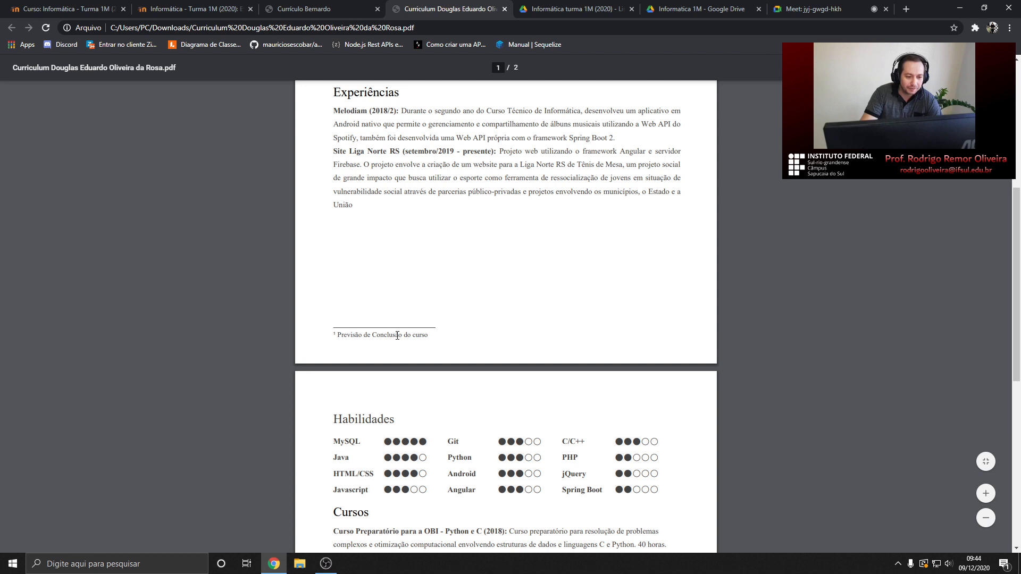
{"action": "scroll", "coordinate": [446, 338], "scroll_direction": "up", "scroll_amount": 5}
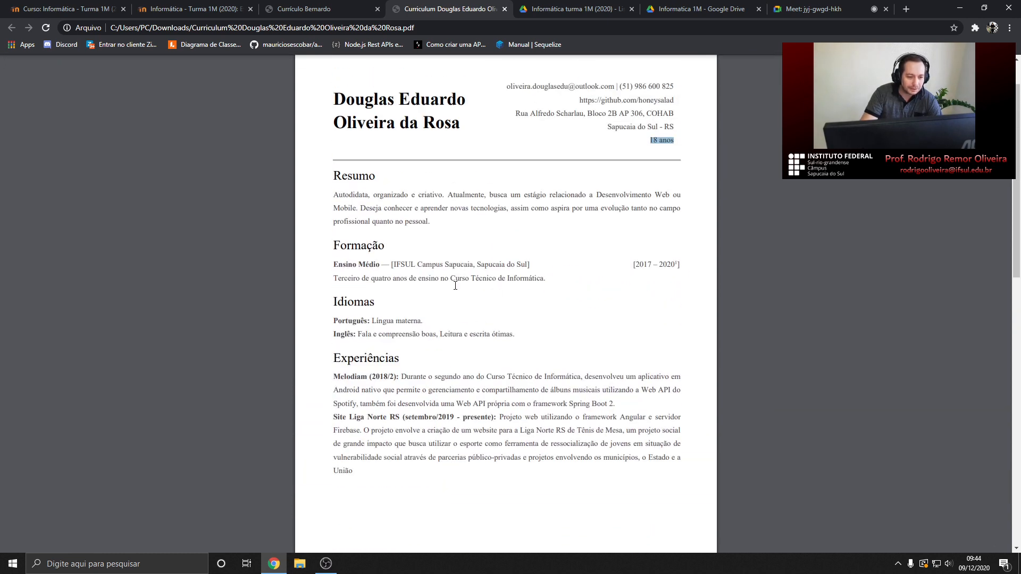
{"action": "scroll", "coordinate": [452, 286], "scroll_direction": "down", "scroll_amount": 1}
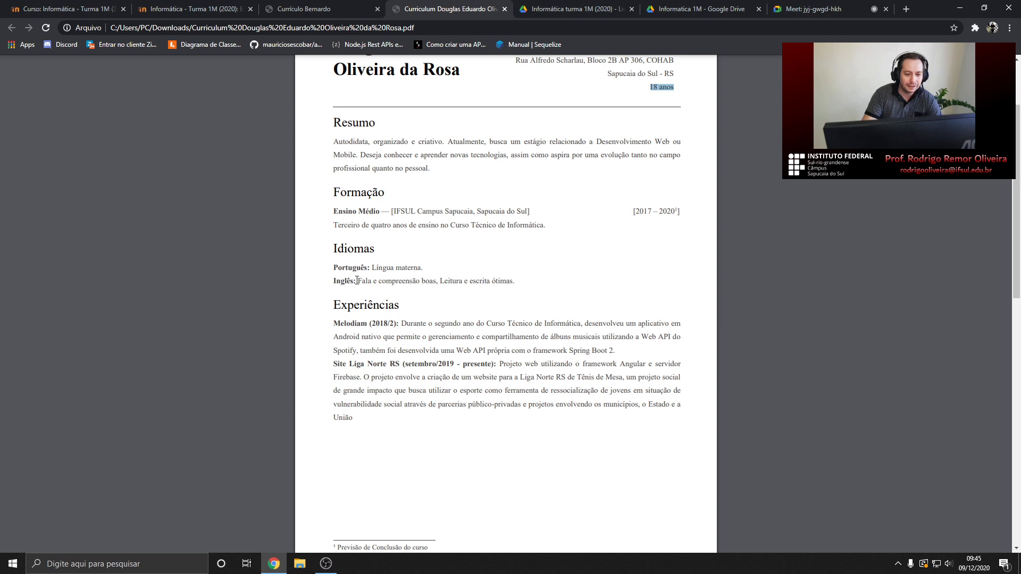
Highlight the Inglês line, then the Experiências heading, and scroll through Melodiam and Site Liga Norte RS
{"action": "left_click_drag", "start_coordinate": [348, 281], "coordinate": [504, 281]}
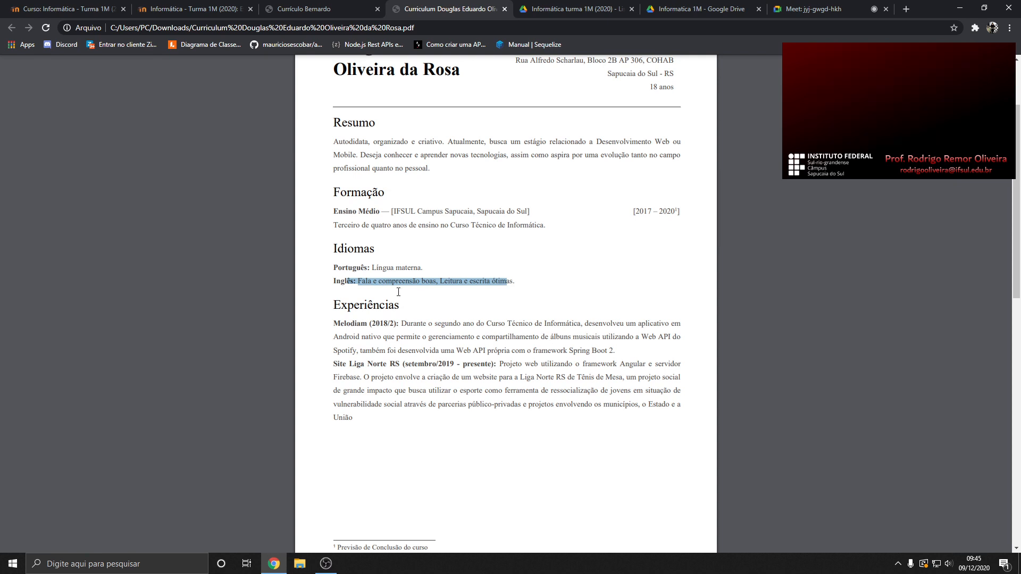
{"action": "scroll", "coordinate": [429, 229], "scroll_direction": "down", "scroll_amount": 1}
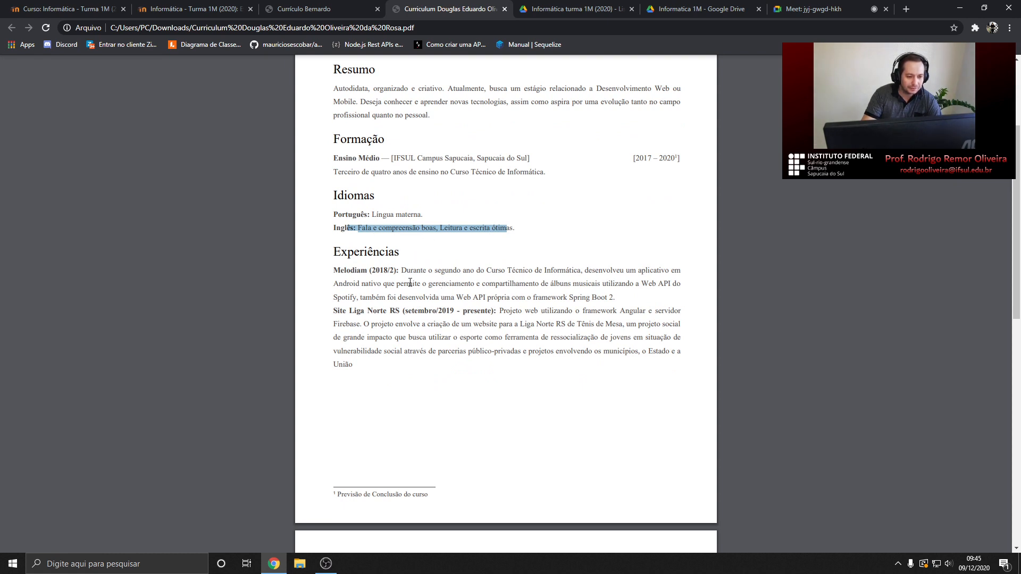
{"action": "left_click_drag", "start_coordinate": [332, 252], "coordinate": [403, 251]}
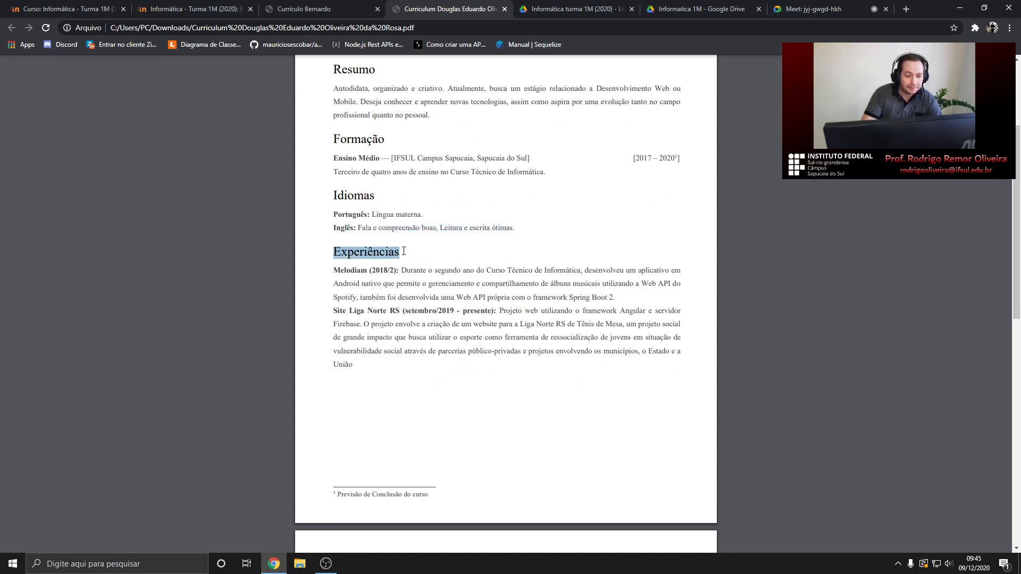
{"action": "scroll", "coordinate": [422, 255], "scroll_direction": "down", "scroll_amount": 1}
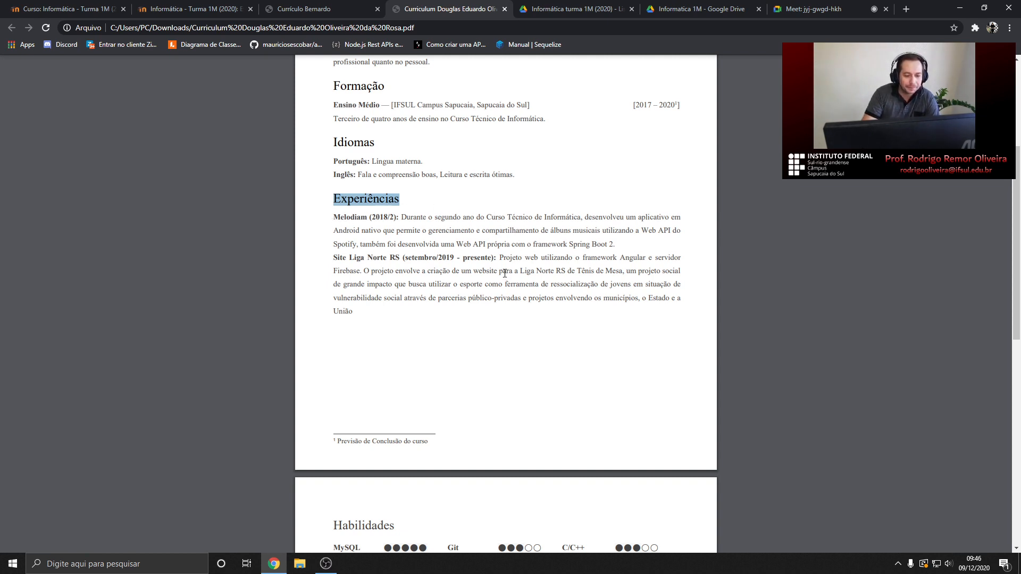
{"action": "scroll", "coordinate": [504, 273], "scroll_direction": "down", "scroll_amount": 1}
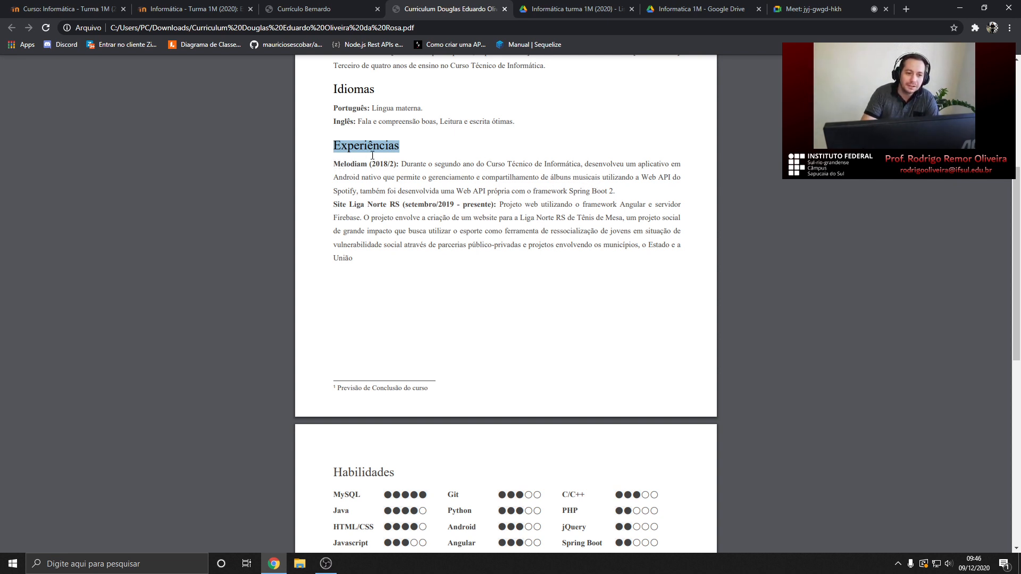
{"action": "scroll", "coordinate": [385, 209], "scroll_direction": "down", "scroll_amount": 1}
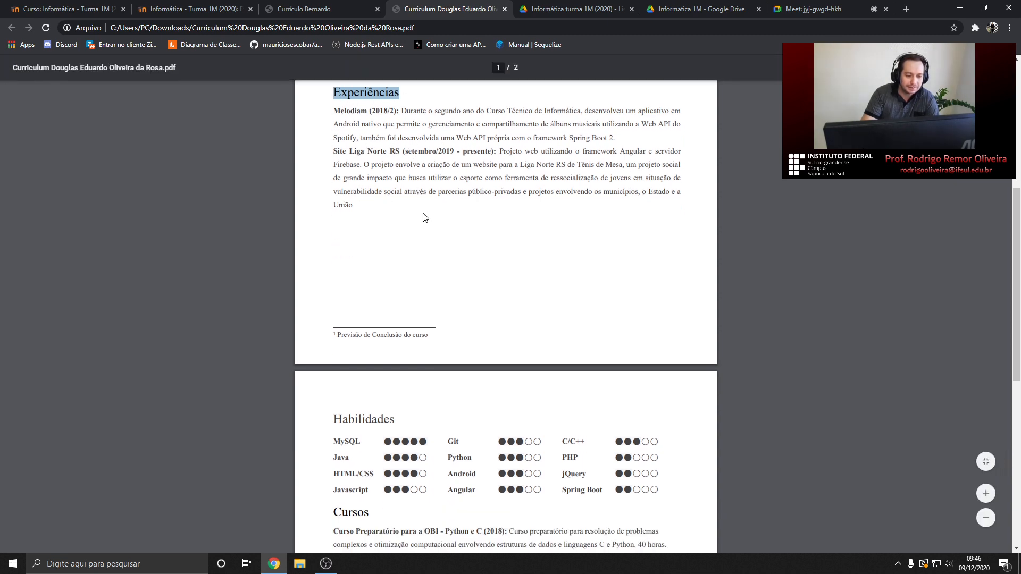
{"action": "scroll", "coordinate": [426, 216], "scroll_direction": "up", "scroll_amount": 1}
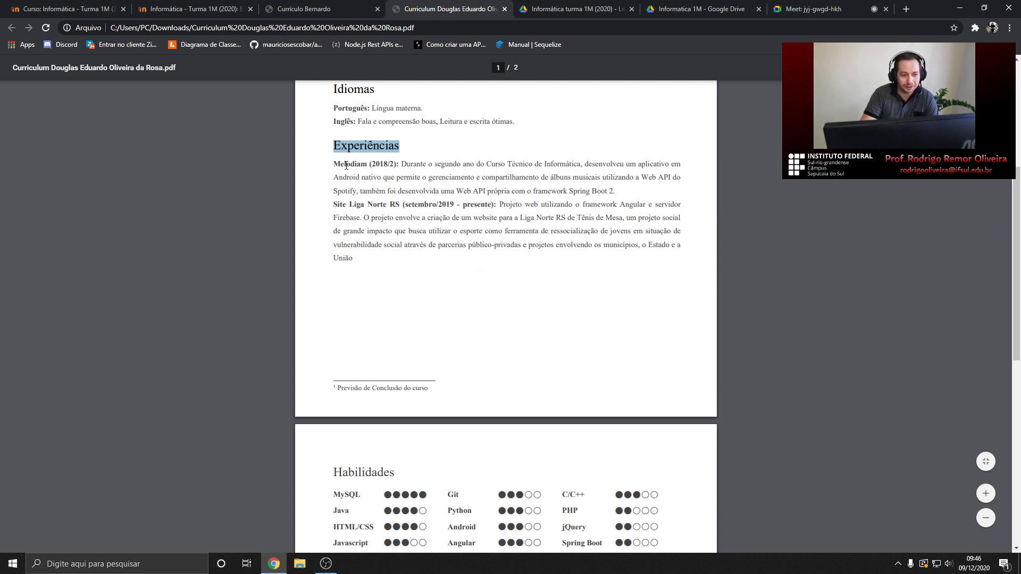
{"action": "scroll", "coordinate": [347, 165], "scroll_direction": "down", "scroll_amount": 1}
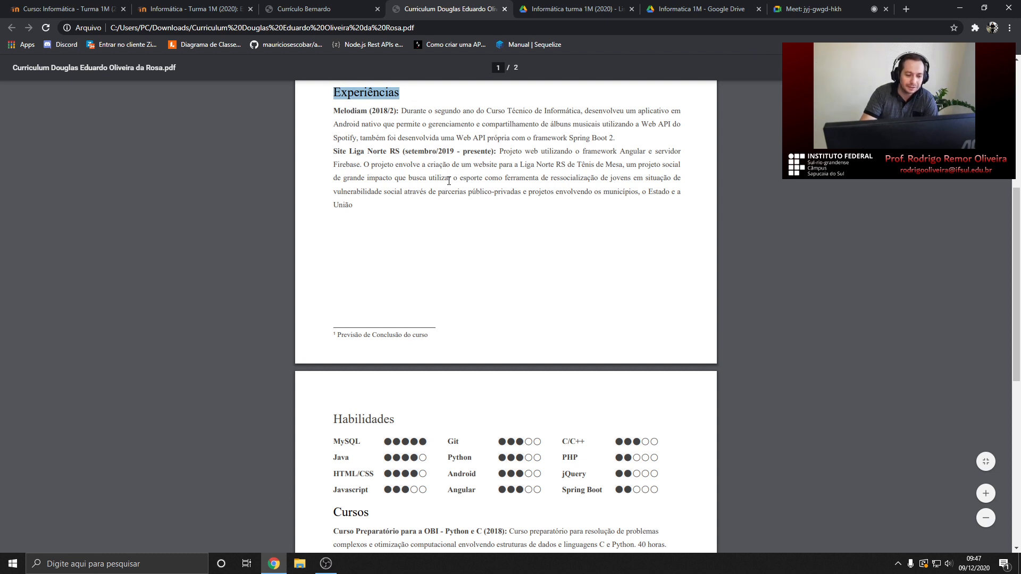
{"action": "scroll", "coordinate": [449, 180], "scroll_direction": "down", "scroll_amount": 1}
Scroll to page 2 and highlight the Habilidades heading with its first skills row
{"action": "scroll", "coordinate": [448, 178], "scroll_direction": "down", "scroll_amount": 1}
{"action": "scroll", "coordinate": [434, 148], "scroll_direction": "up", "scroll_amount": 2}
{"action": "scroll", "coordinate": [433, 190], "scroll_direction": "down", "scroll_amount": 2}
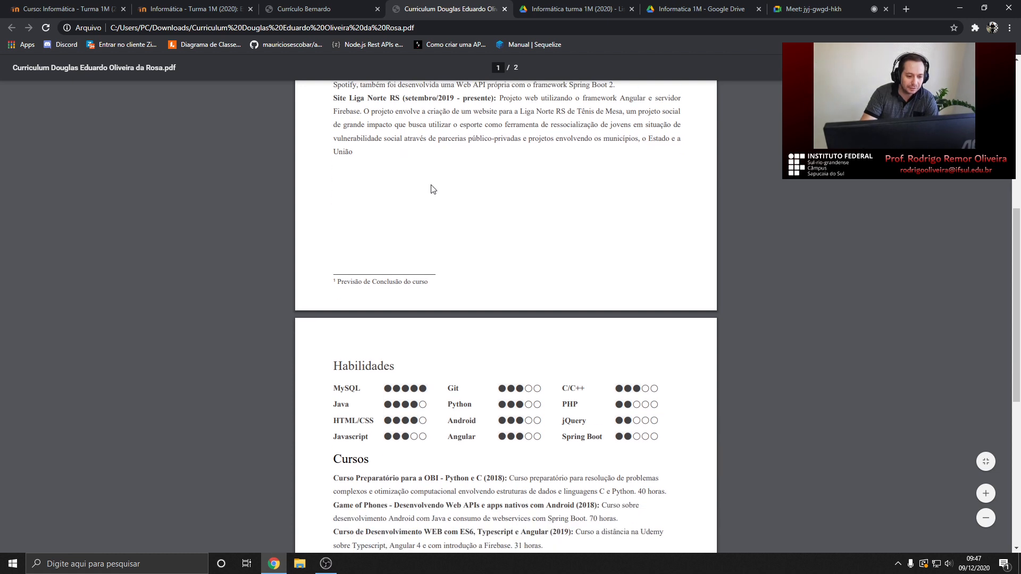
{"action": "scroll", "coordinate": [433, 190], "scroll_direction": "down", "scroll_amount": 2}
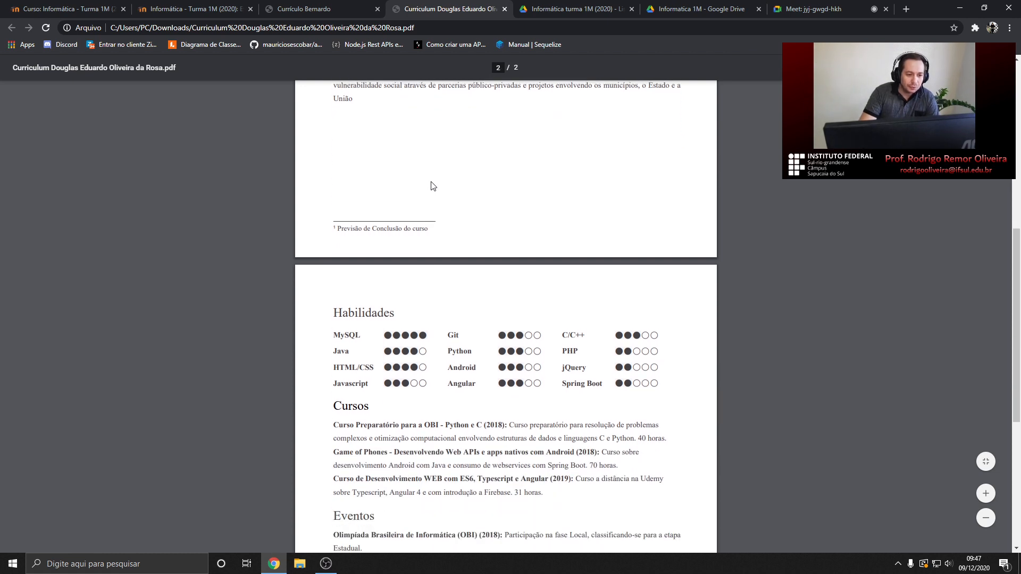
{"action": "scroll", "coordinate": [433, 186], "scroll_direction": "down", "scroll_amount": 2}
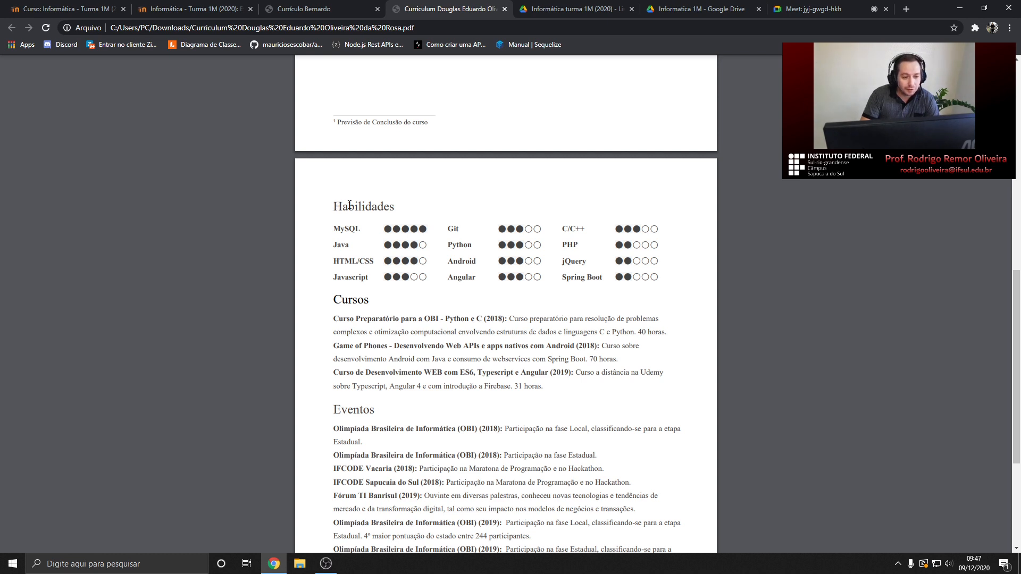
{"action": "left_click_drag", "start_coordinate": [333, 206], "coordinate": [537, 245]}
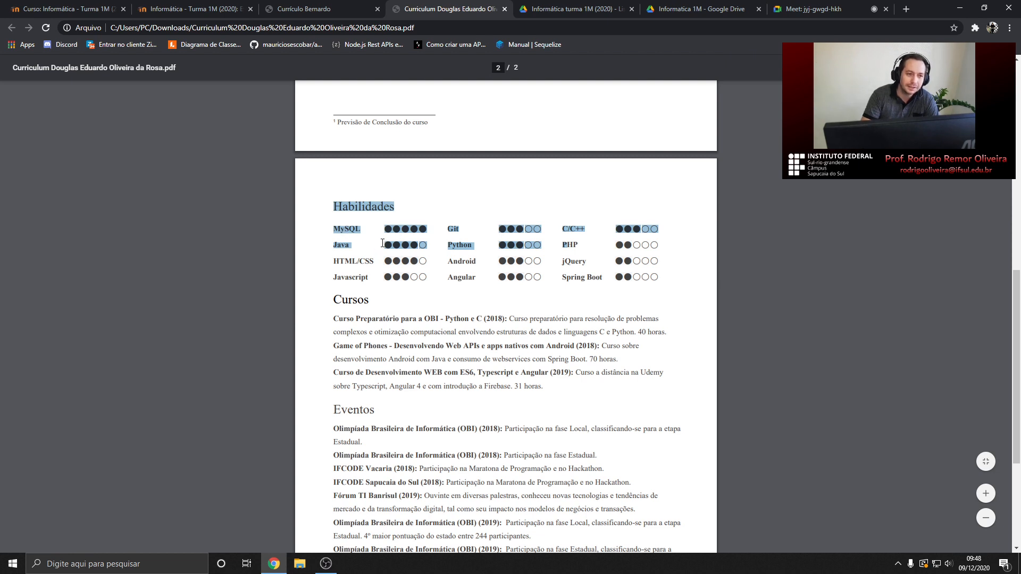
Search Google for 'habilidades comportamentais curriculo' in a new tab
{"action": "left_click", "coordinate": [906, 10]}
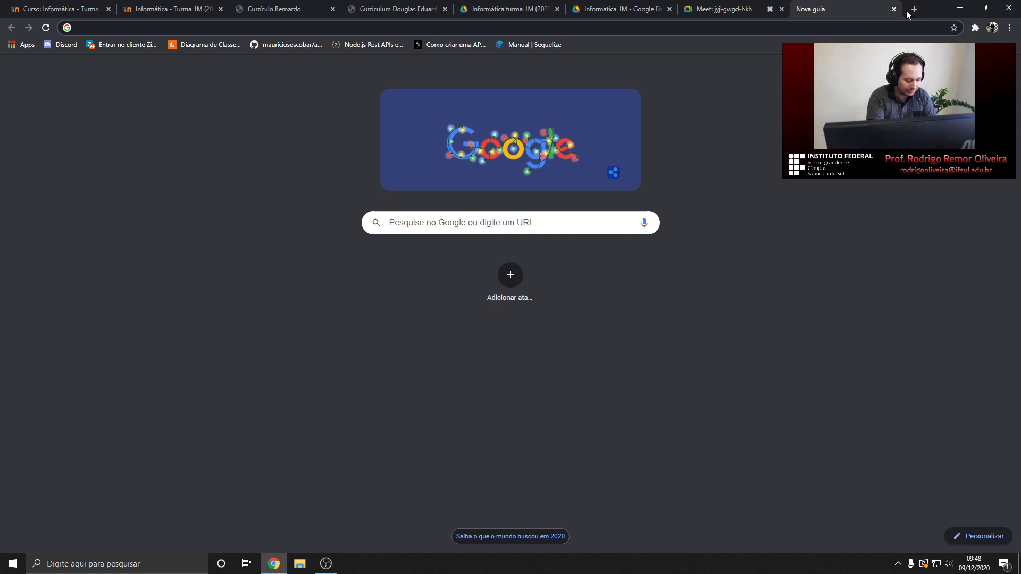
{"action": "type", "text": "hobi"}
{"action": "key", "text": "BackSpace"}
{"action": "key", "text": "BackSpace"}
{"action": "key", "text": "BackSpace"}
{"action": "type", "text": "a"}
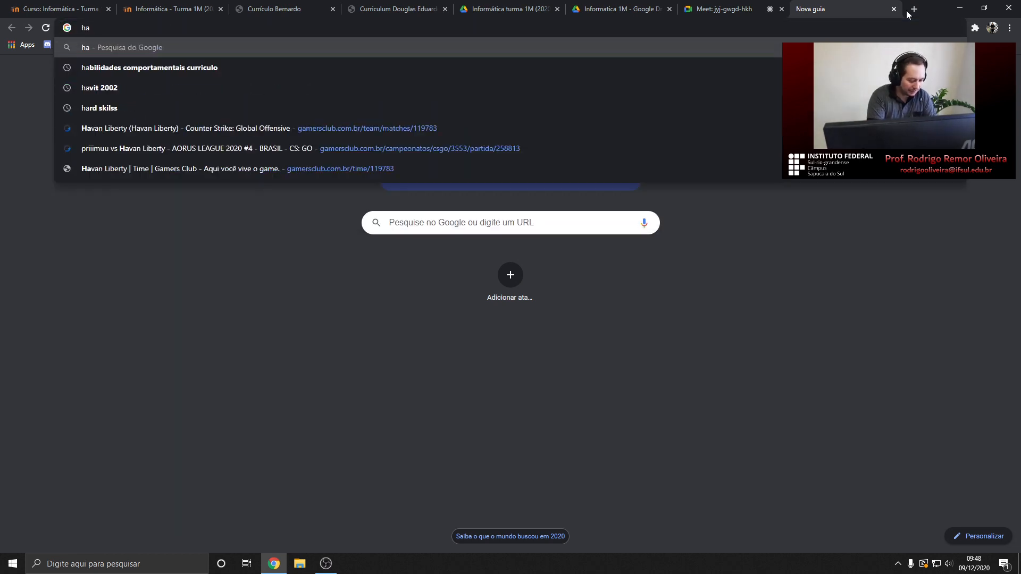
{"action": "type", "text": "bilidades"}
{"action": "key", "text": "Down"}
{"action": "key", "text": "ctrl+shift+Left"}
{"action": "key", "text": "Return"}
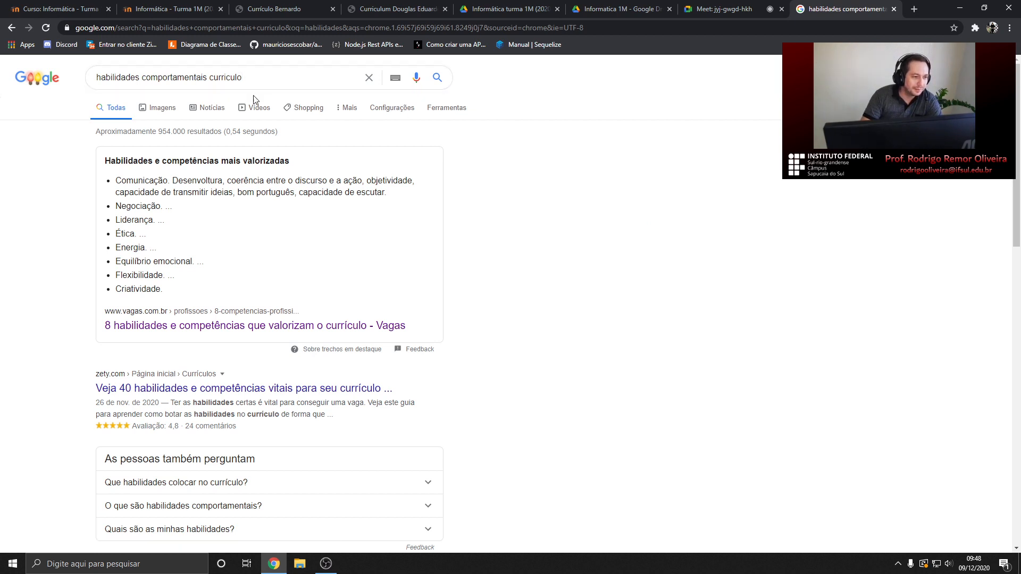
Open the Vagas article on valued CV skills and scroll through its 8 skills
{"action": "left_click", "coordinate": [175, 325]}
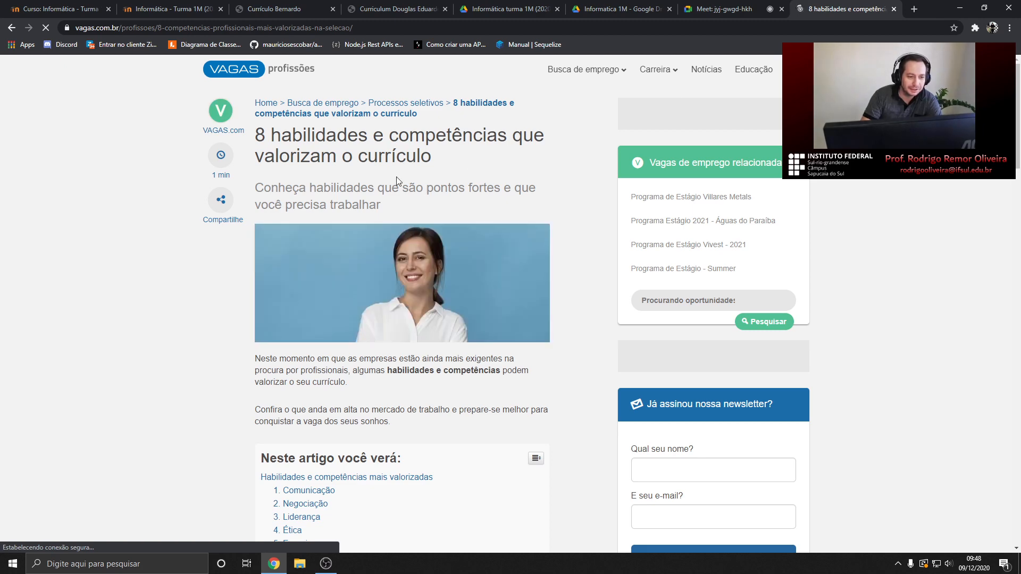
{"action": "scroll", "coordinate": [388, 171], "scroll_direction": "down", "scroll_amount": 5}
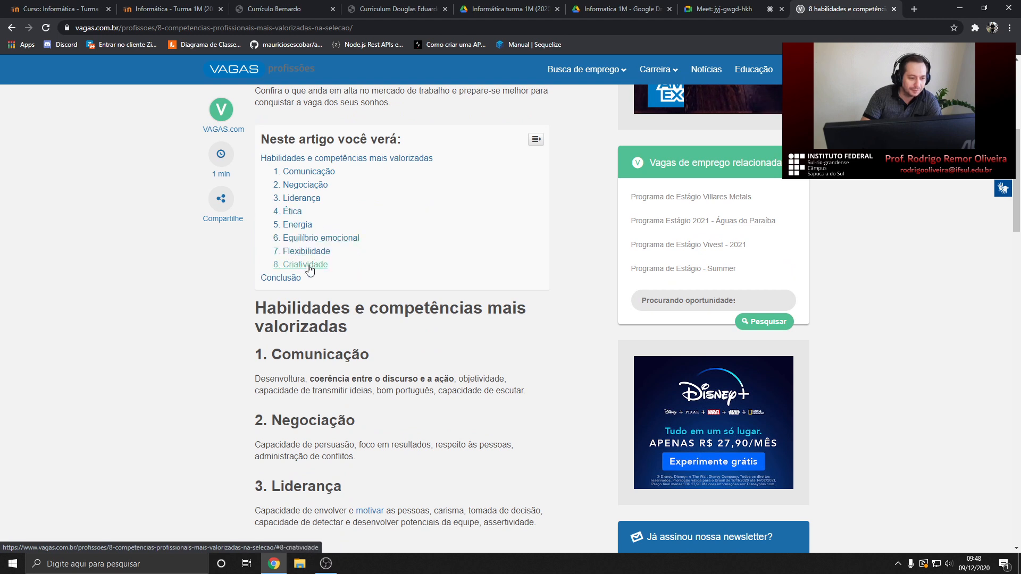
{"action": "scroll", "coordinate": [330, 268], "scroll_direction": "down", "scroll_amount": 2}
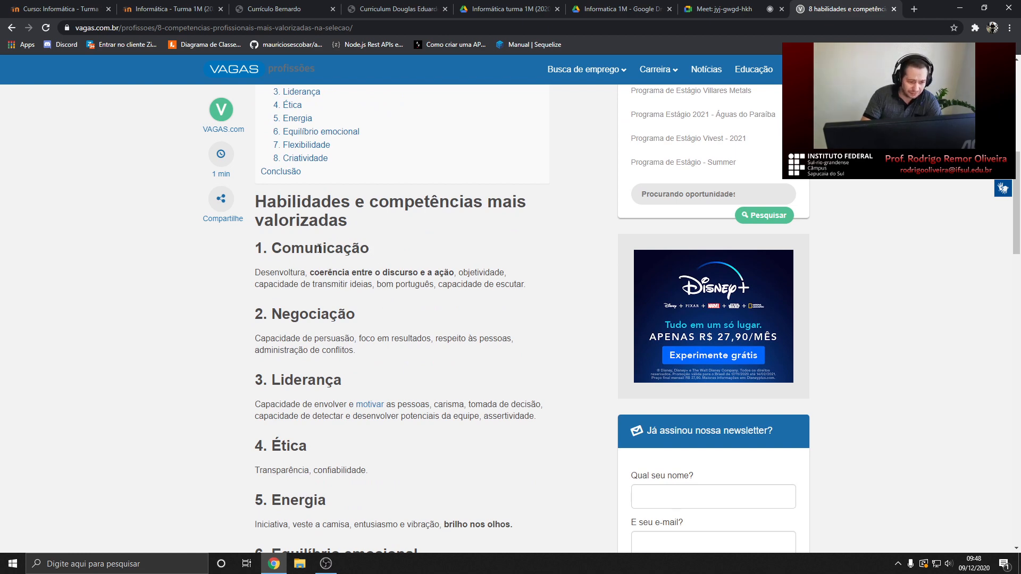
{"action": "scroll", "coordinate": [406, 274], "scroll_direction": "down", "scroll_amount": 2}
{"action": "scroll", "coordinate": [406, 273], "scroll_direction": "down", "scroll_amount": 5}
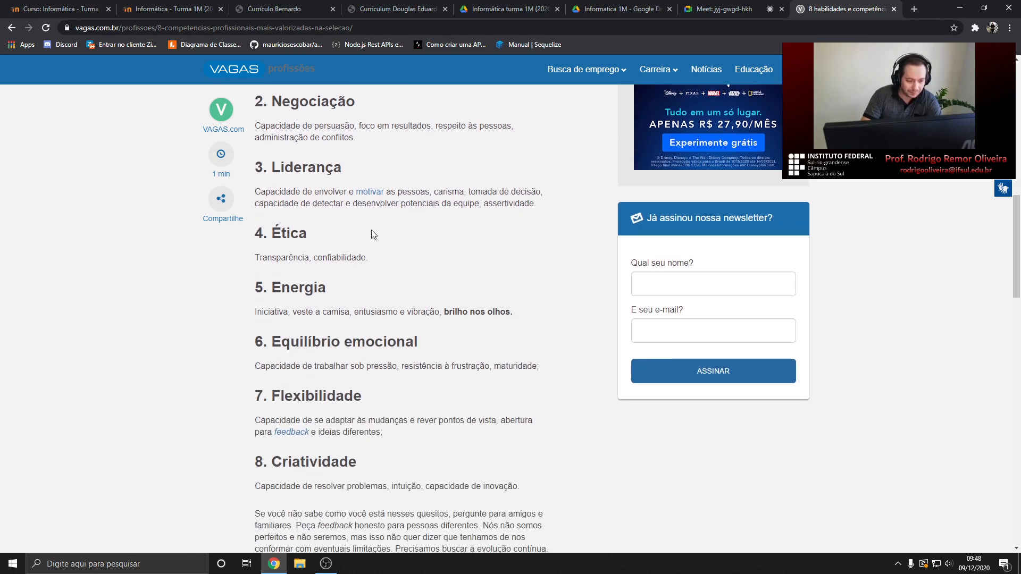
Return to the results and open the Rock Content article on 14 essential CV skills
{"action": "left_click", "coordinate": [11, 27]}
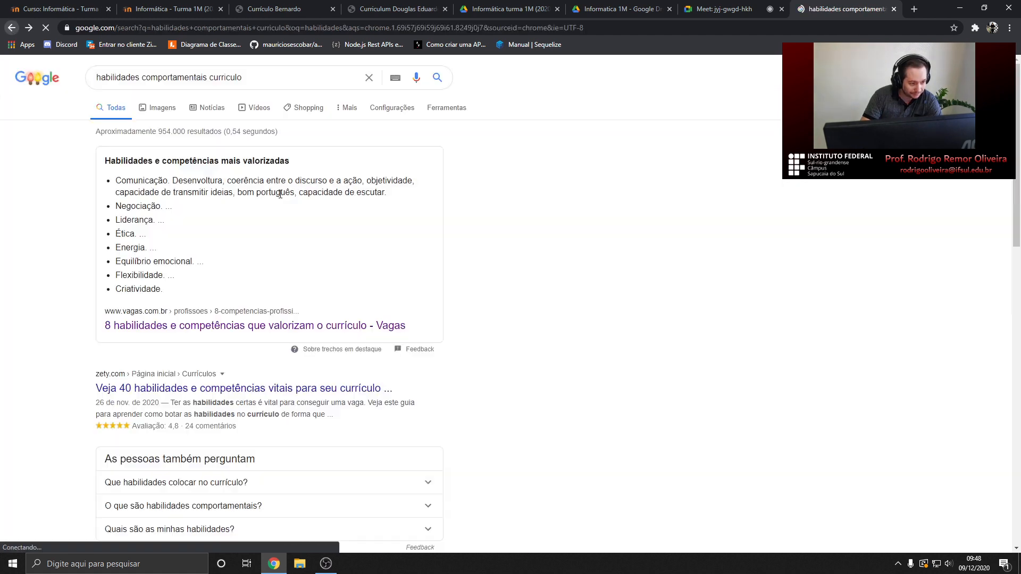
{"action": "scroll", "coordinate": [162, 326], "scroll_direction": "down", "scroll_amount": 1}
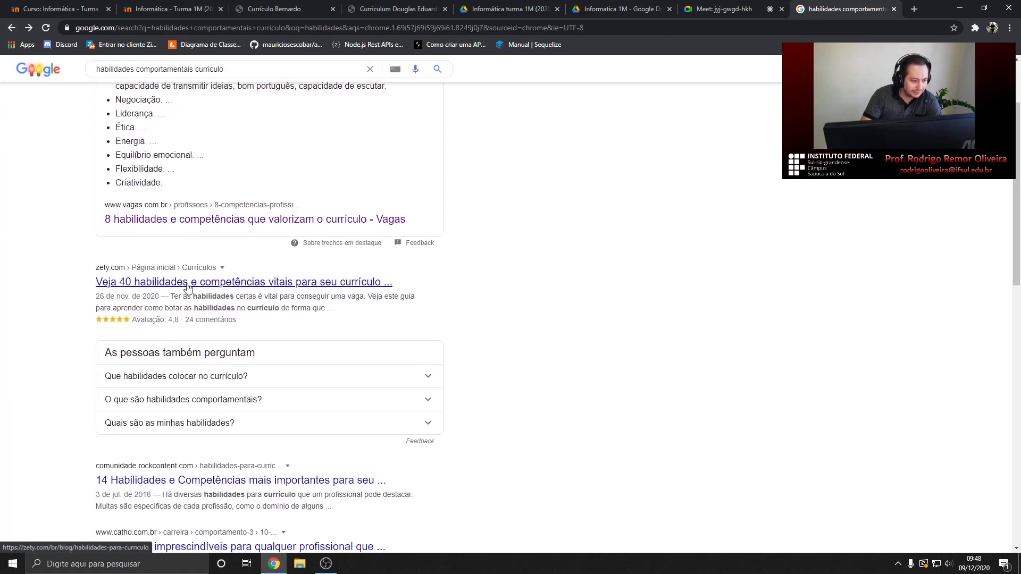
{"action": "left_click", "coordinate": [237, 481]}
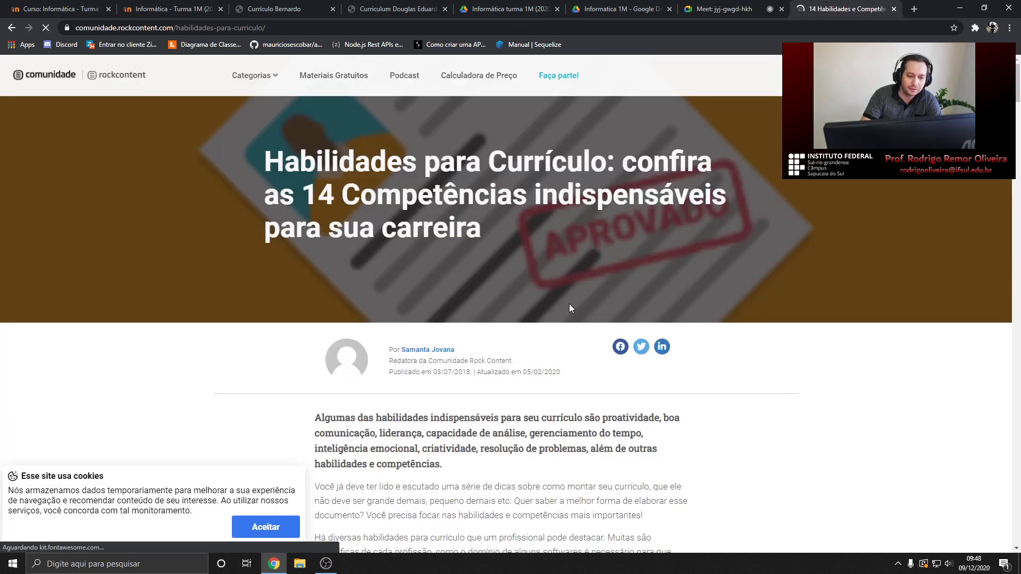
{"action": "scroll", "coordinate": [490, 281], "scroll_direction": "down", "scroll_amount": 9}
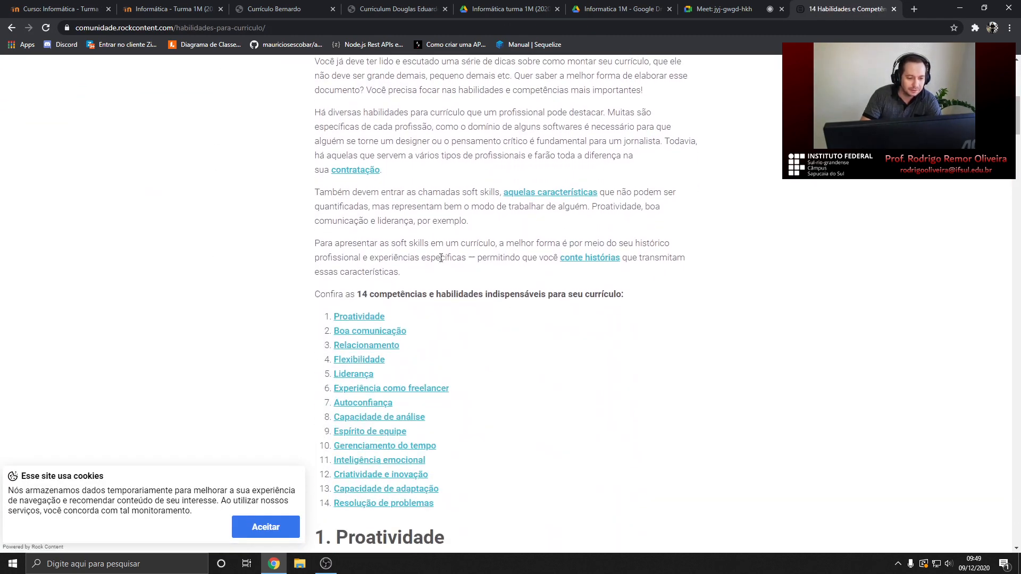
{"action": "scroll", "coordinate": [406, 274], "scroll_direction": "down", "scroll_amount": 1}
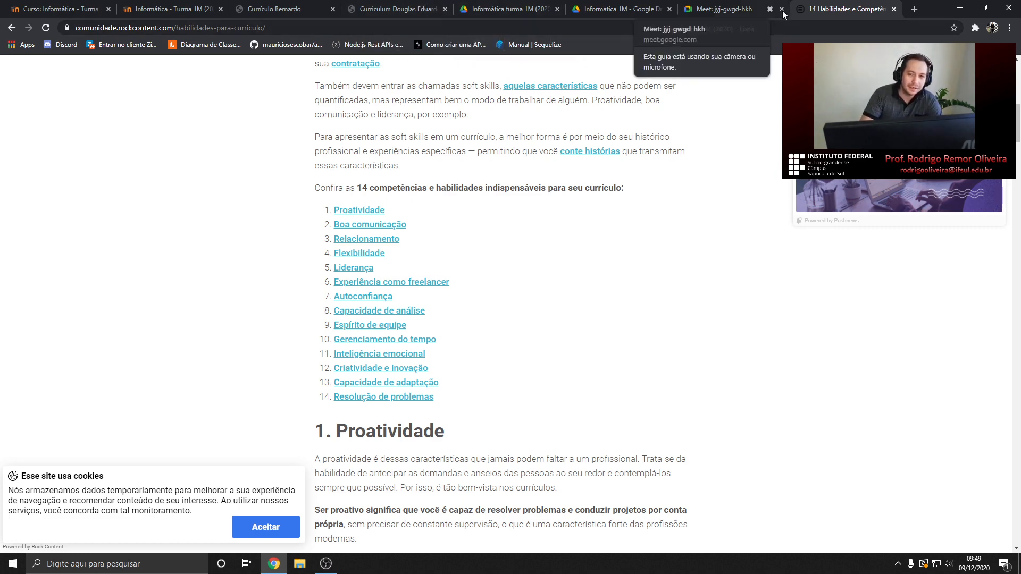
{"action": "left_click", "coordinate": [361, 9]}
Flip between the CV tabs and 14-skills article, ending on the second CV's Habilidades ratings
{"action": "left_click", "coordinate": [288, 11]}
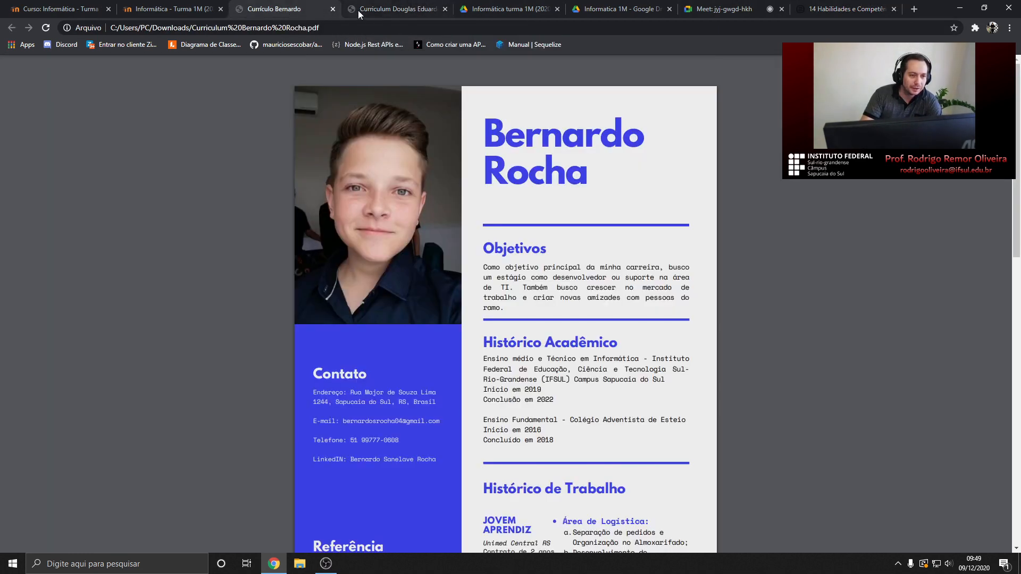
{"action": "left_click", "coordinate": [384, 7]}
{"action": "left_click", "coordinate": [815, 8]}
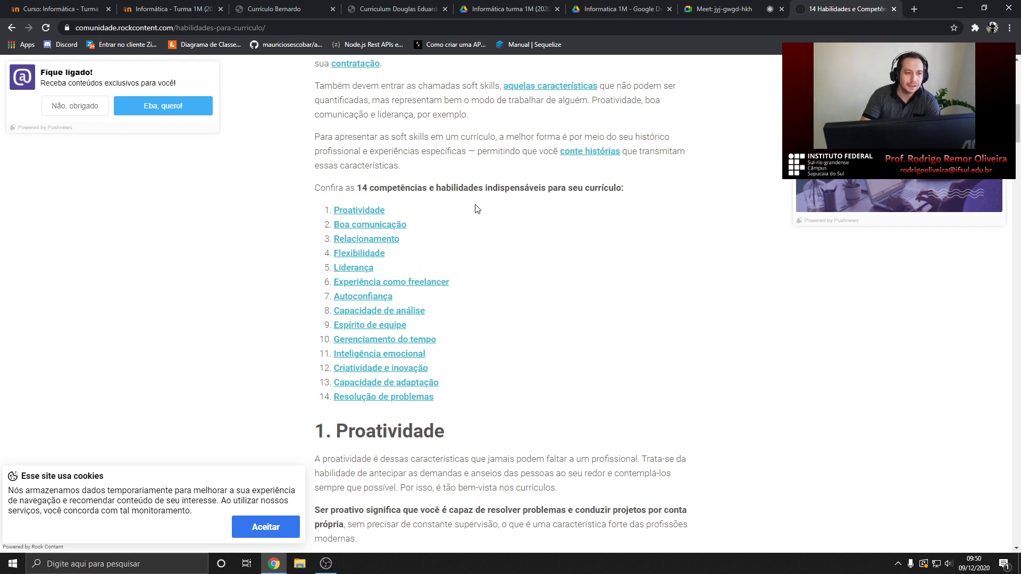
{"action": "left_click", "coordinate": [370, 16]}
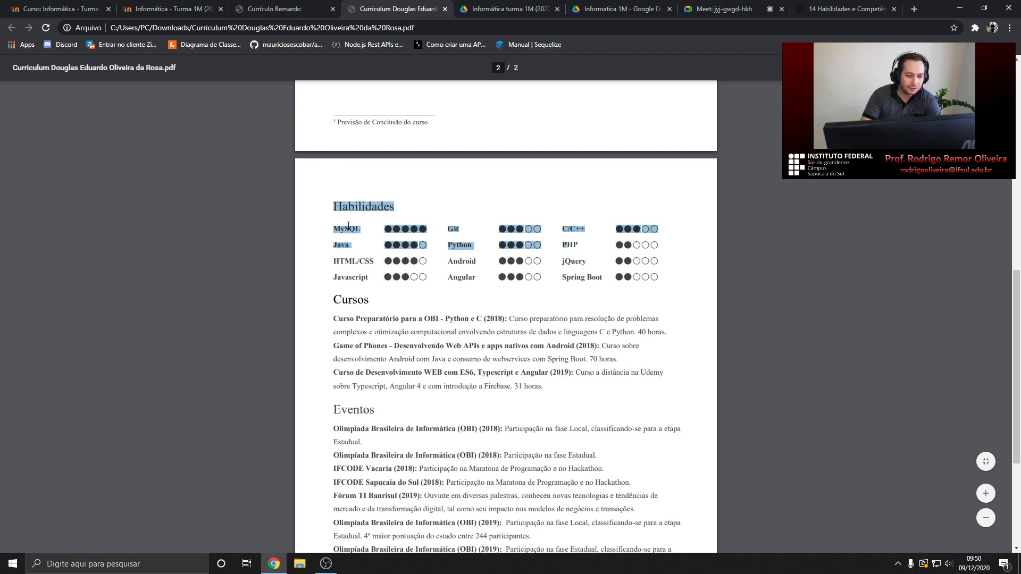
{"action": "scroll", "coordinate": [361, 250], "scroll_direction": "up", "scroll_amount": 1}
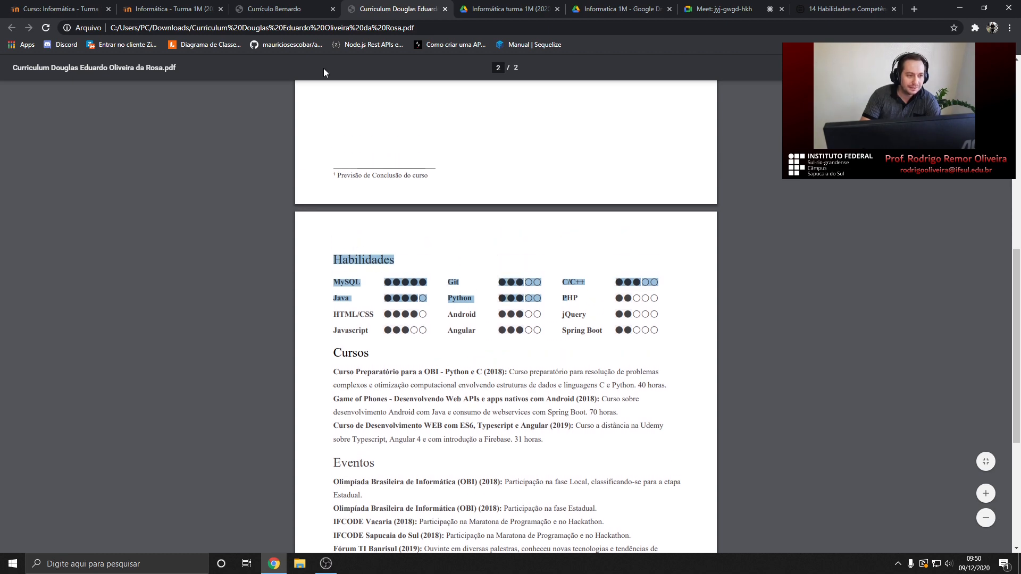
Select 'Autodidata', 'organizado' and 'criativo' in the CV summary, then scroll to Habilidades
{"action": "left_click", "coordinate": [722, 9]}
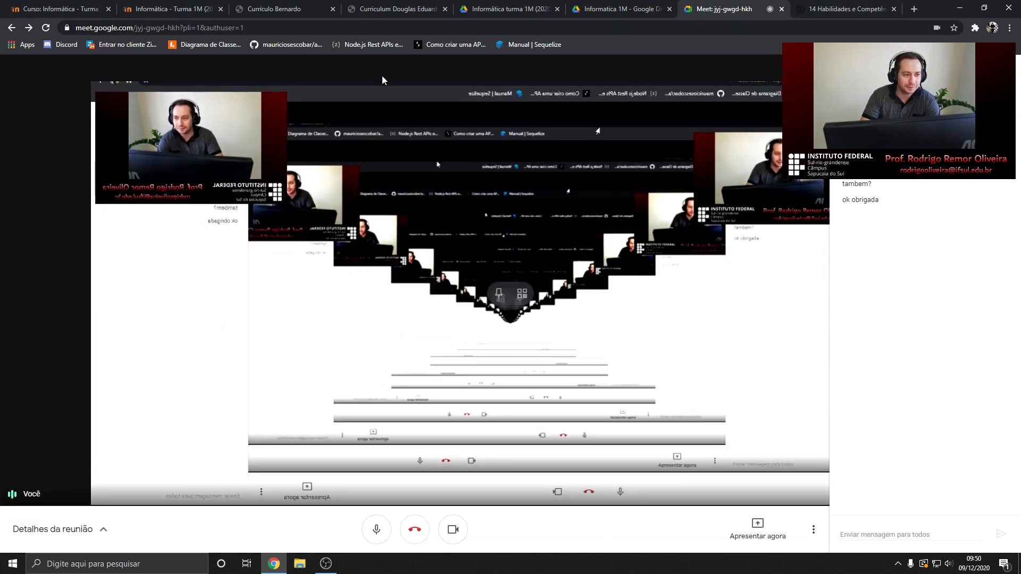
{"action": "left_click", "coordinate": [398, 9]}
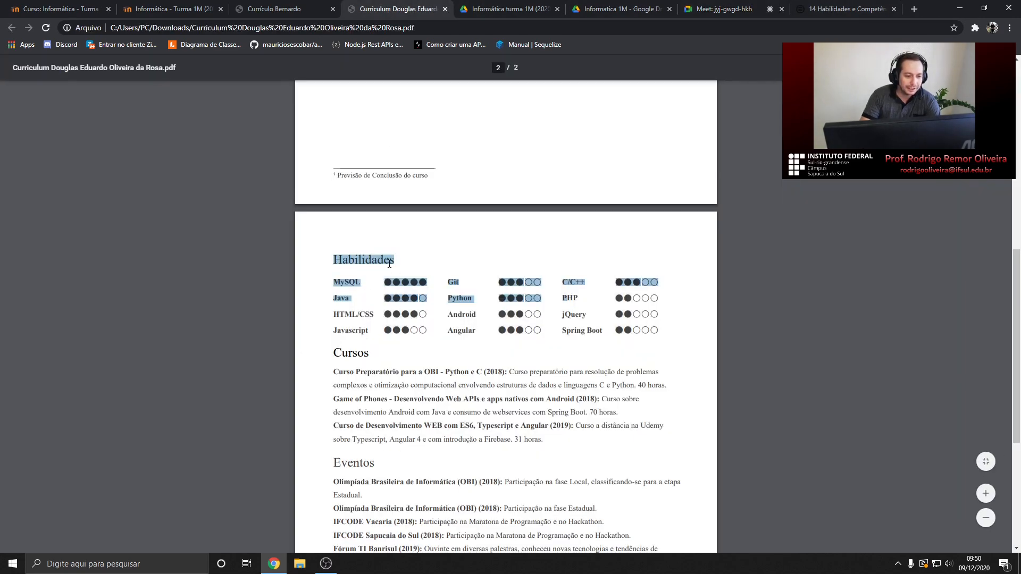
{"action": "scroll", "coordinate": [391, 264], "scroll_direction": "up", "scroll_amount": 9}
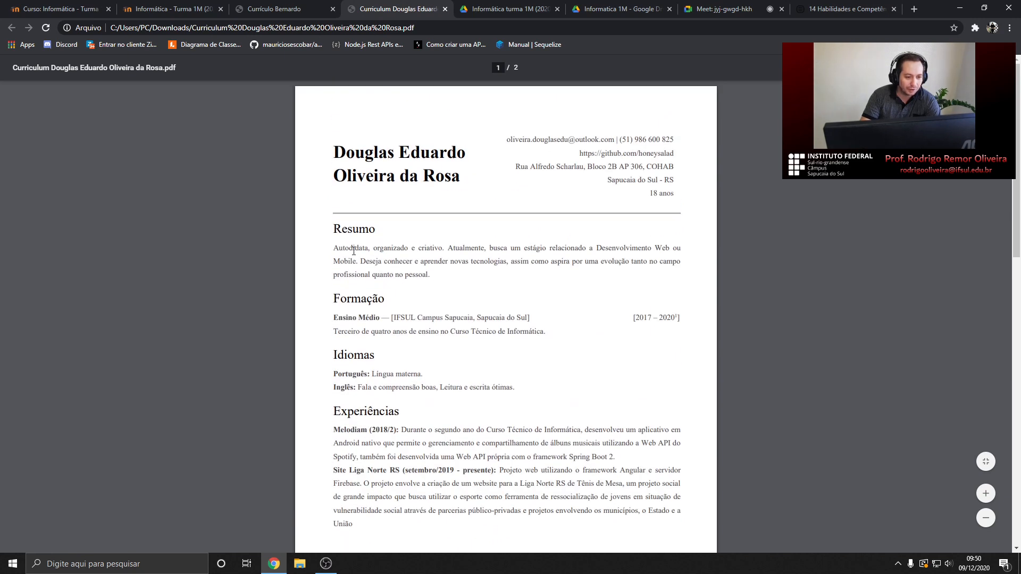
{"action": "double_click", "coordinate": [343, 249]}
{"action": "double_click", "coordinate": [391, 248]}
{"action": "double_click", "coordinate": [431, 248]}
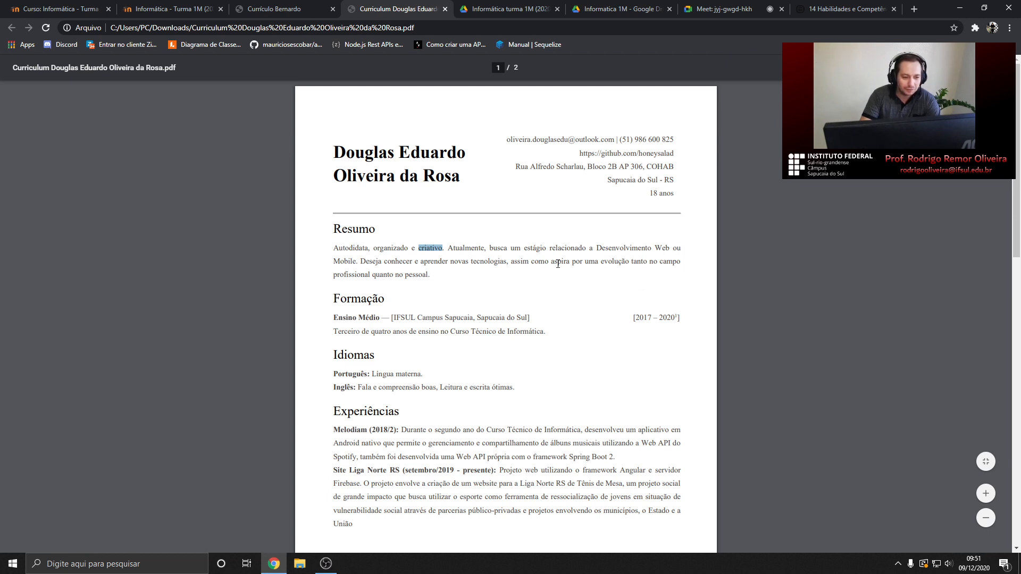
{"action": "scroll", "coordinate": [424, 282], "scroll_direction": "down", "scroll_amount": 9}
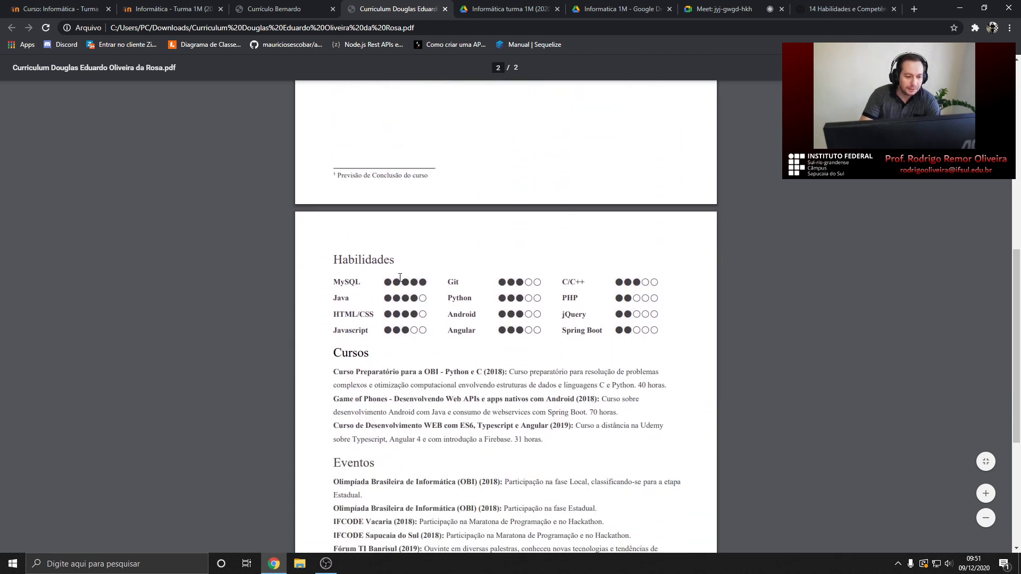
{"action": "scroll", "coordinate": [342, 272], "scroll_direction": "down", "scroll_amount": 1}
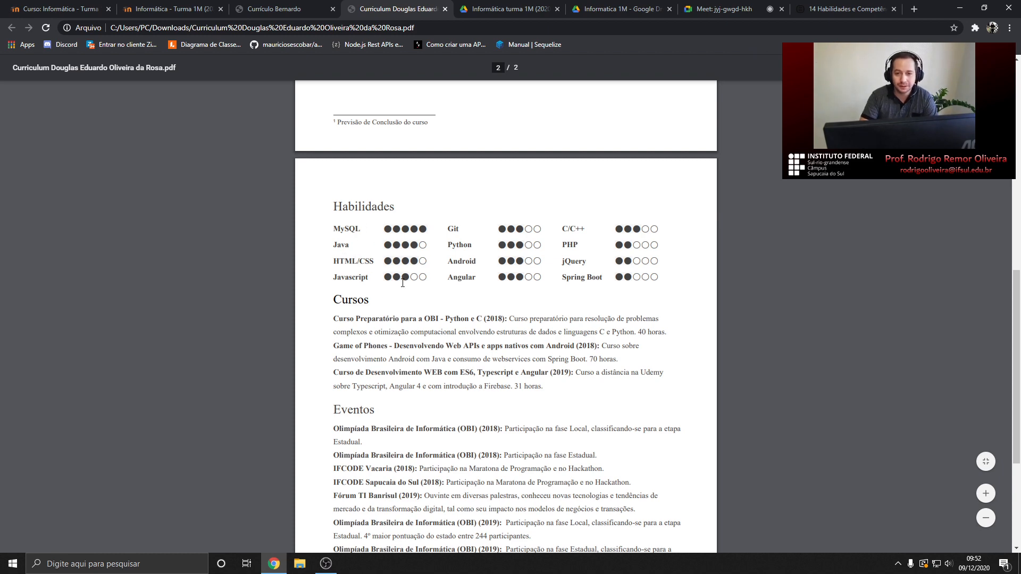
Admit the person asking to join the meeting and glance at the 14-skills article
{"action": "left_click", "coordinate": [712, 9]}
{"action": "left_click", "coordinate": [617, 119]}
{"action": "left_click", "coordinate": [842, 9]}
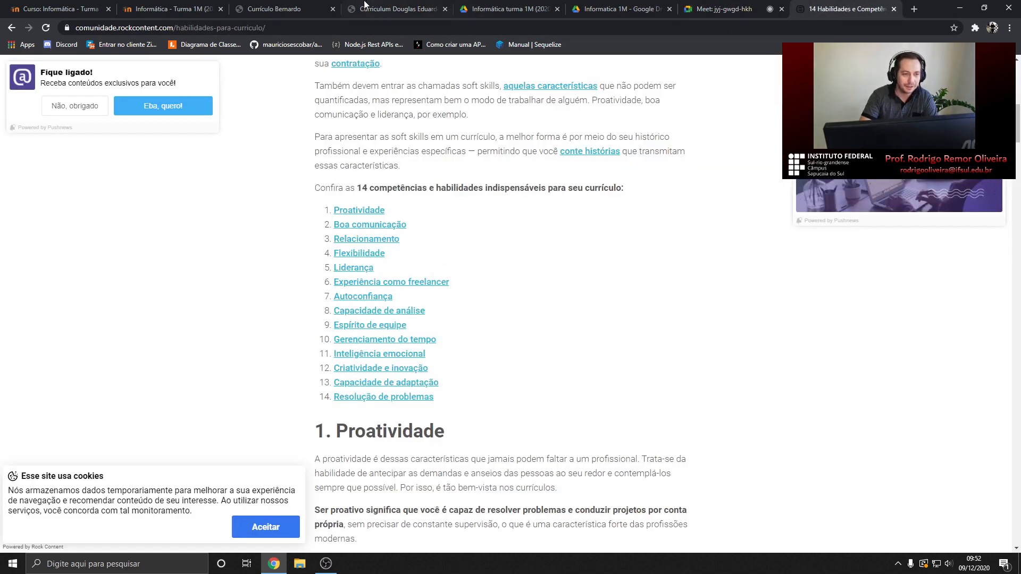
{"action": "left_click", "coordinate": [393, 6]}
Highlight the first course's title, description and 40 horas, then all three Cursos entries
{"action": "scroll", "coordinate": [413, 248], "scroll_direction": "down", "scroll_amount": 1}
{"action": "scroll", "coordinate": [414, 248], "scroll_direction": "down", "scroll_amount": 2}
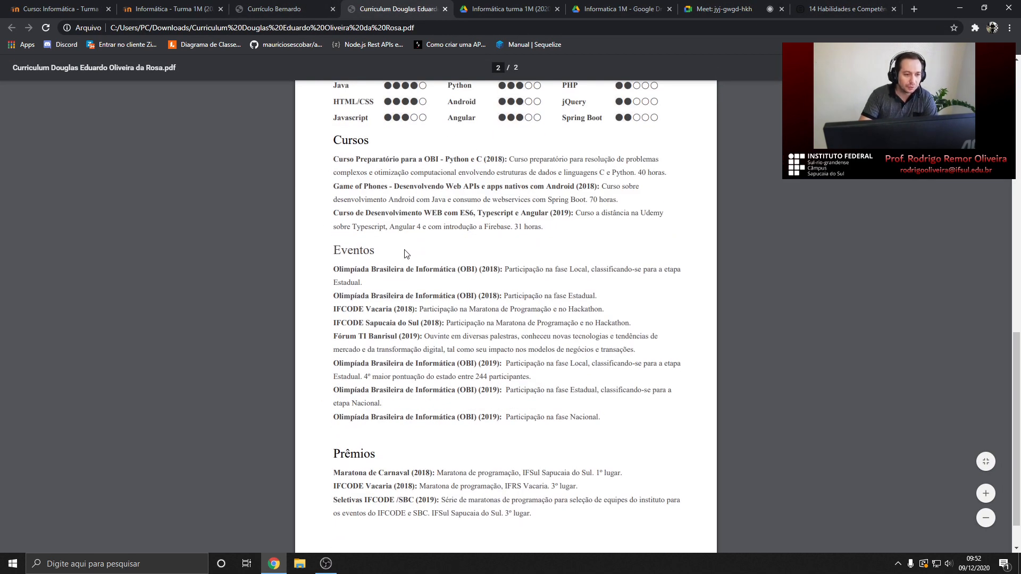
{"action": "left_click_drag", "start_coordinate": [334, 141], "coordinate": [665, 173]}
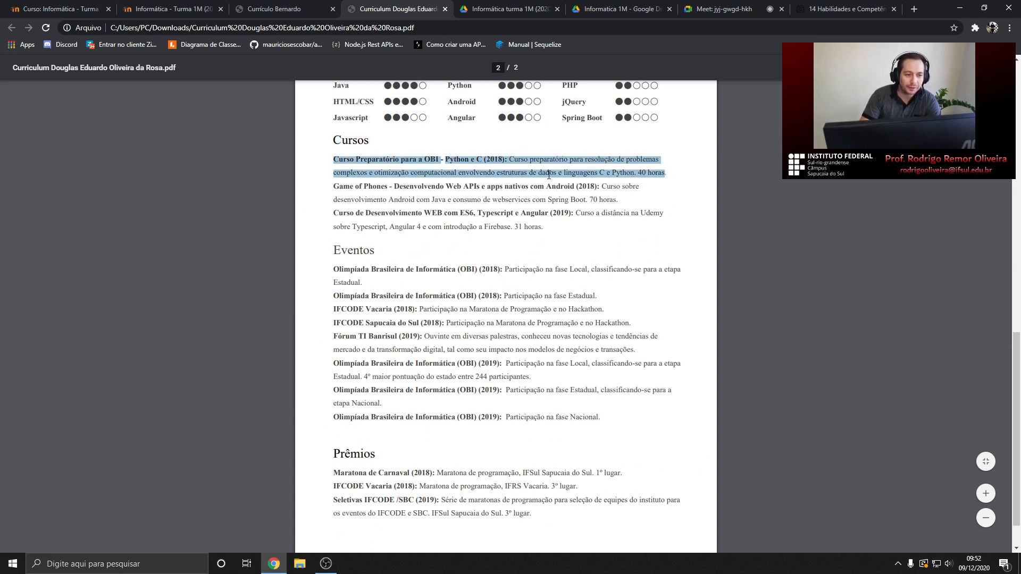
{"action": "left_click", "coordinate": [444, 191]}
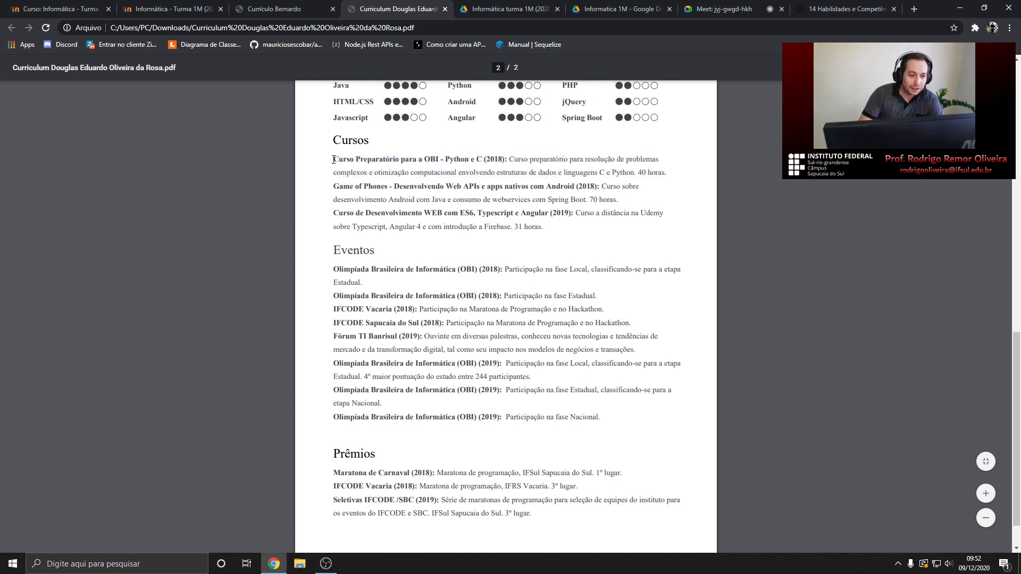
{"action": "left_click_drag", "start_coordinate": [334, 159], "coordinate": [502, 157]}
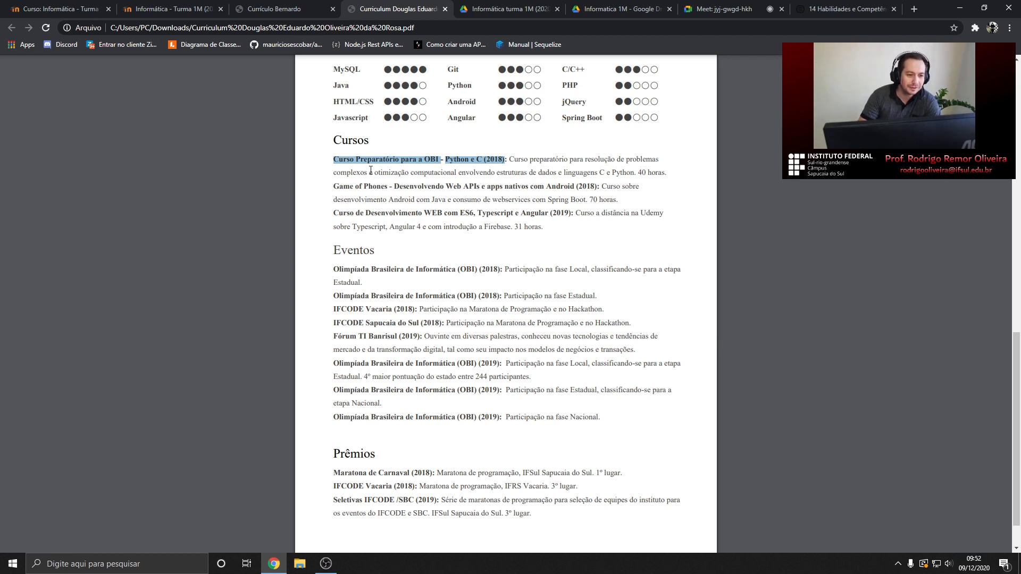
{"action": "left_click", "coordinate": [477, 158]}
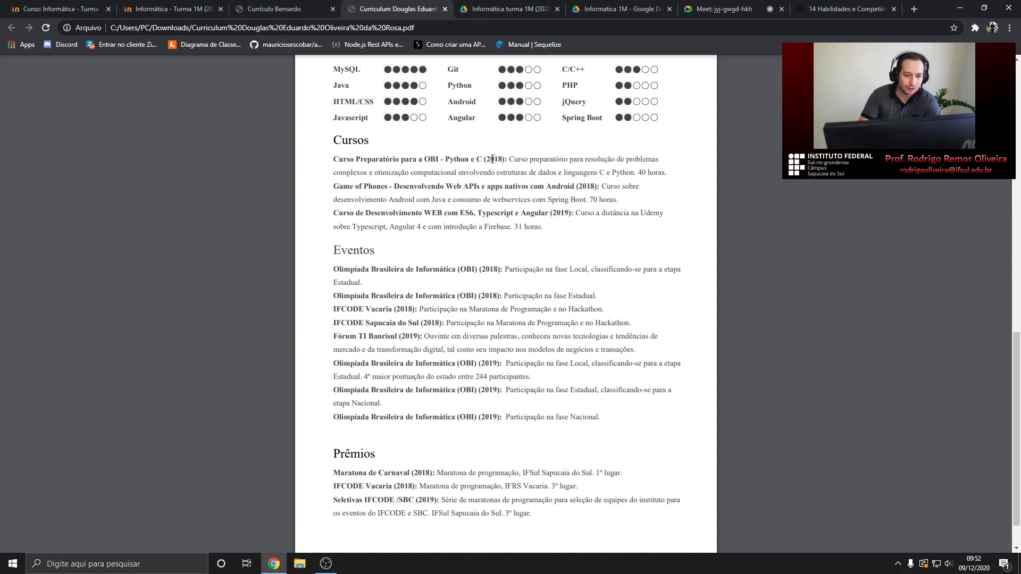
{"action": "left_click_drag", "start_coordinate": [507, 158], "coordinate": [635, 172]}
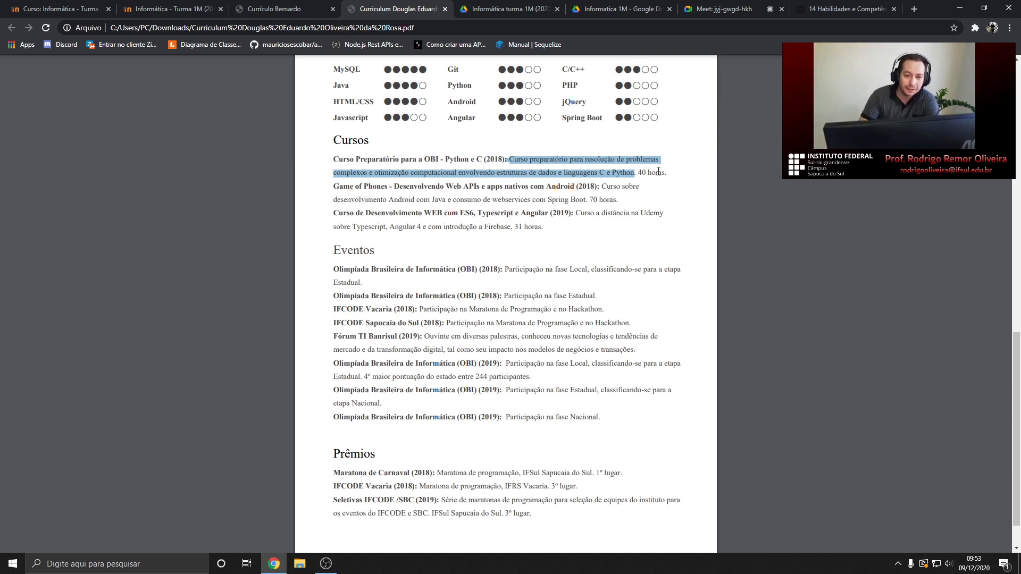
{"action": "left_click_drag", "start_coordinate": [637, 173], "coordinate": [669, 175]}
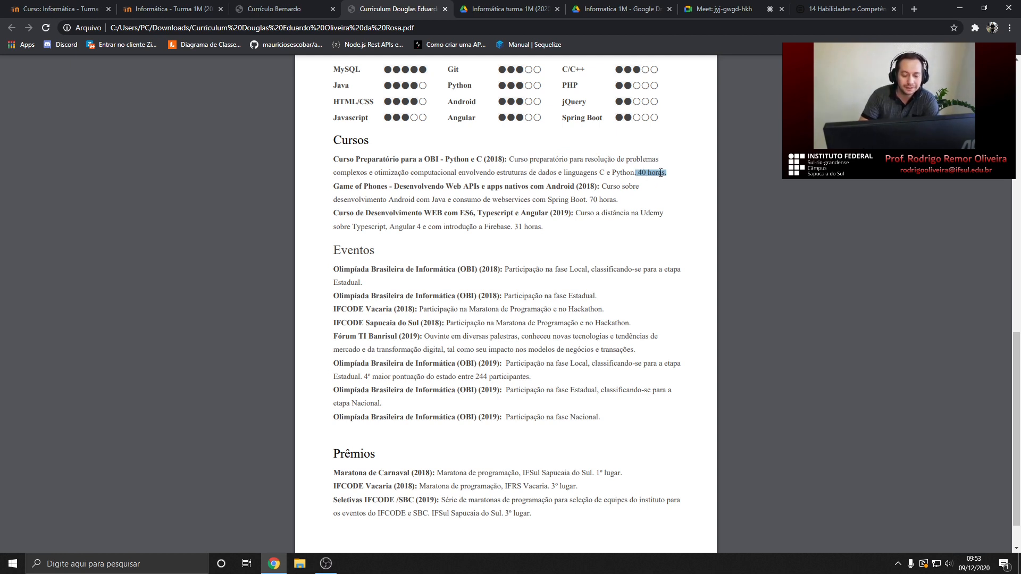
{"action": "left_click_drag", "start_coordinate": [333, 159], "coordinate": [673, 171]}
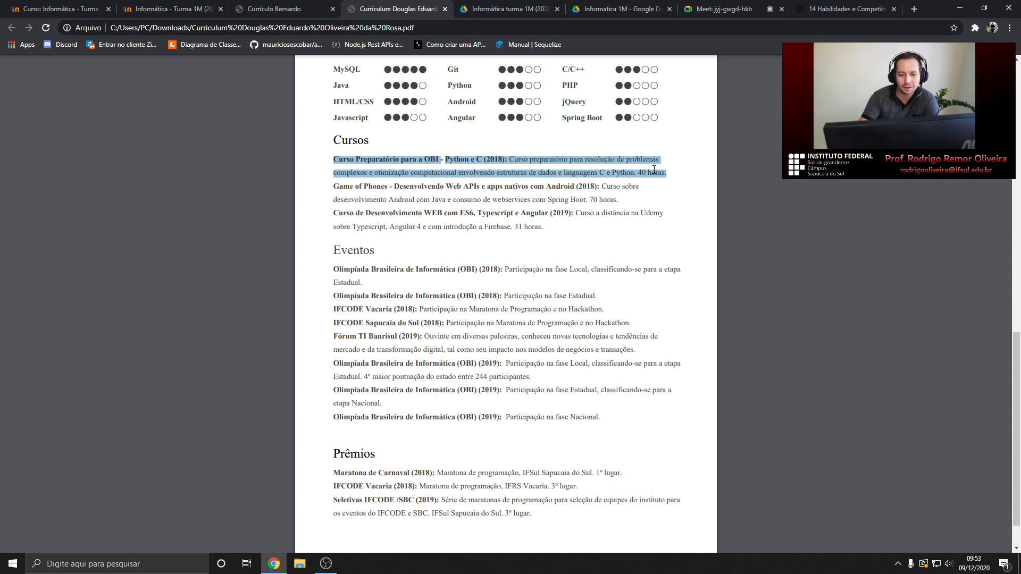
{"action": "left_click", "coordinate": [333, 186]}
{"action": "left_click_drag", "start_coordinate": [331, 161], "coordinate": [546, 228]}
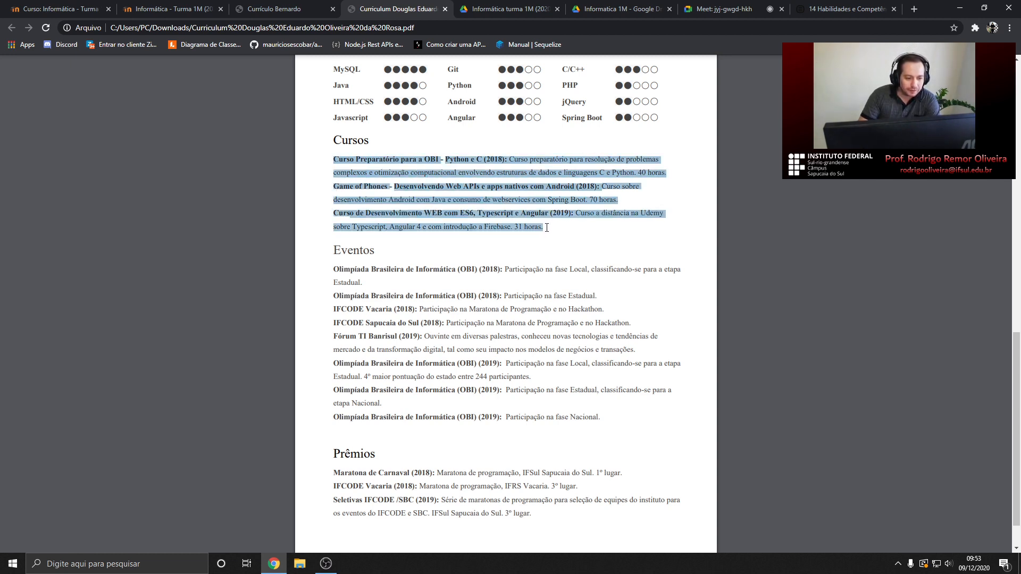
{"action": "scroll", "coordinate": [547, 228], "scroll_direction": "down", "scroll_amount": 1}
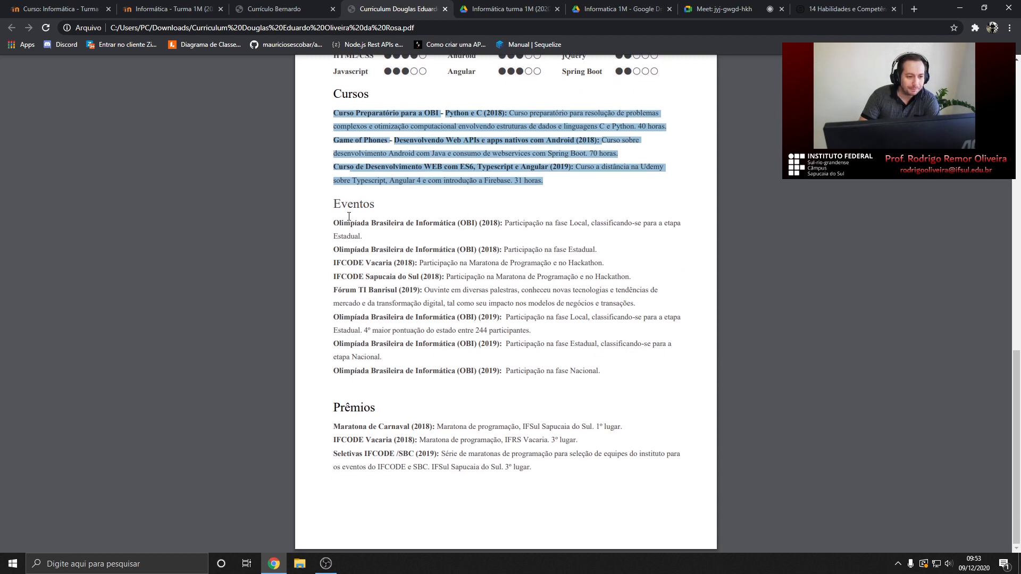
Highlight the Eventos entries, including IFCODE Vacaria, then the whole Prêmios section, and clear it
{"action": "left_click", "coordinate": [350, 217]}
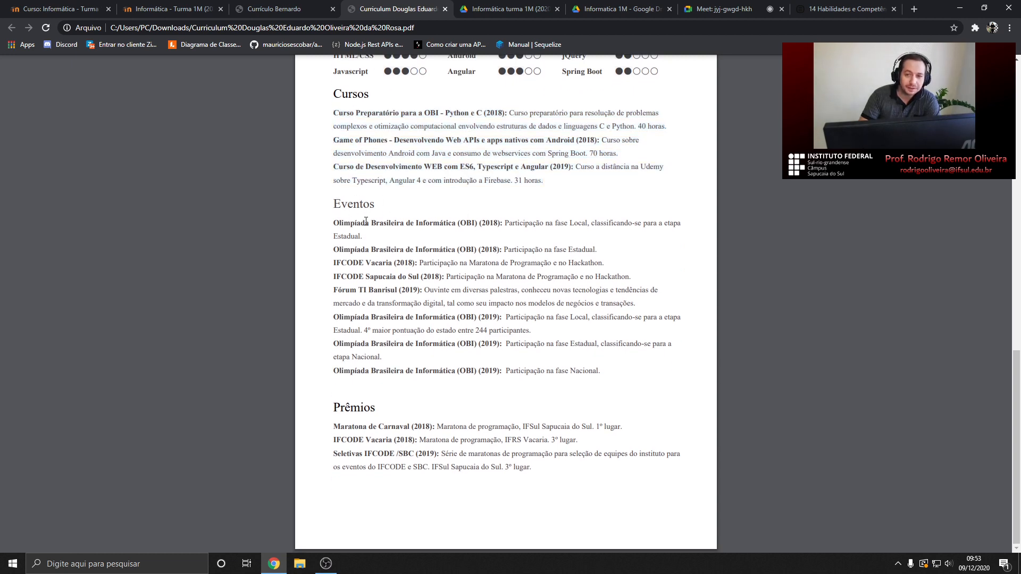
{"action": "left_click_drag", "start_coordinate": [333, 222], "coordinate": [449, 226]}
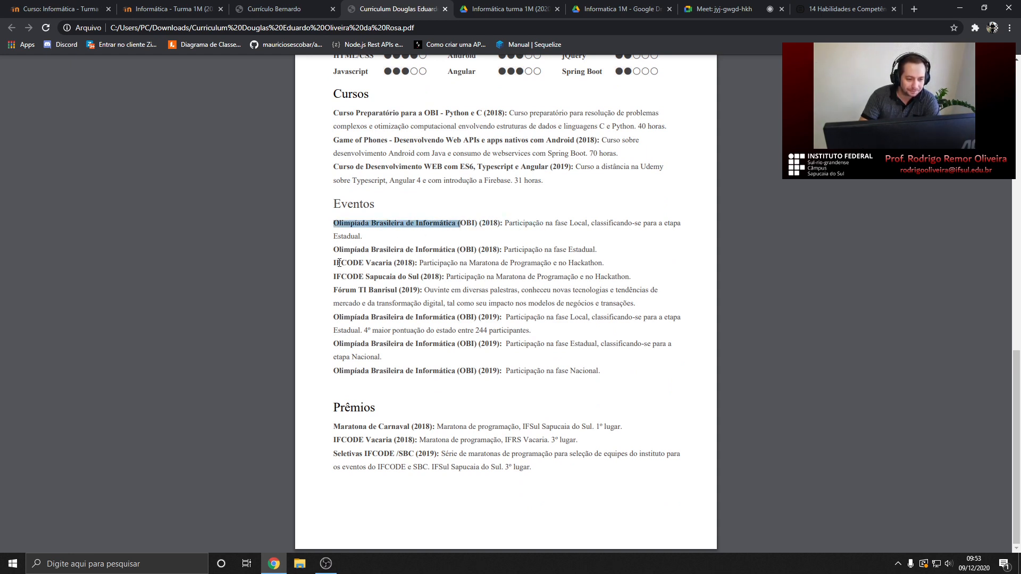
{"action": "left_click_drag", "start_coordinate": [334, 263], "coordinate": [391, 264]}
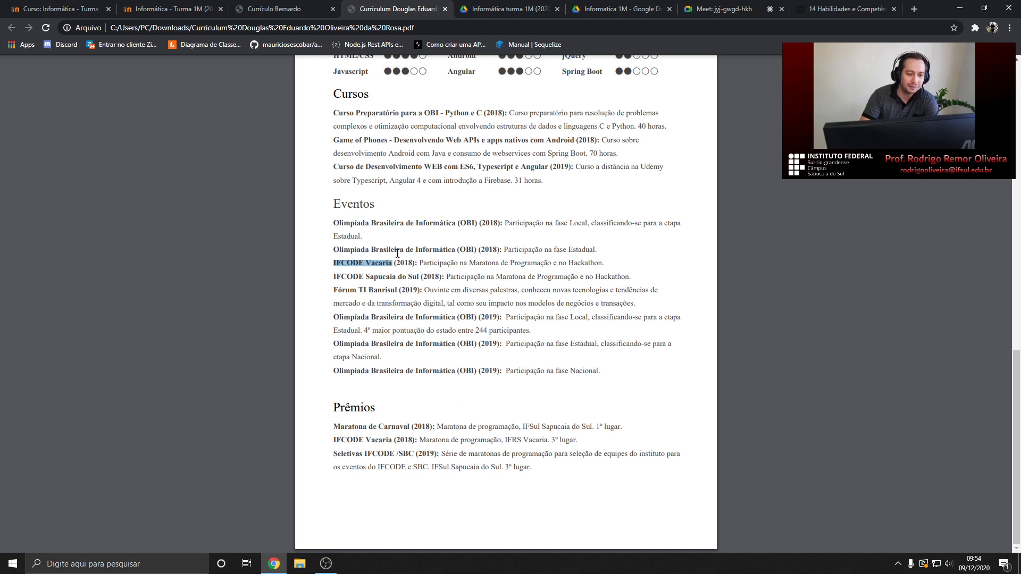
{"action": "left_click_drag", "start_coordinate": [329, 202], "coordinate": [606, 376]}
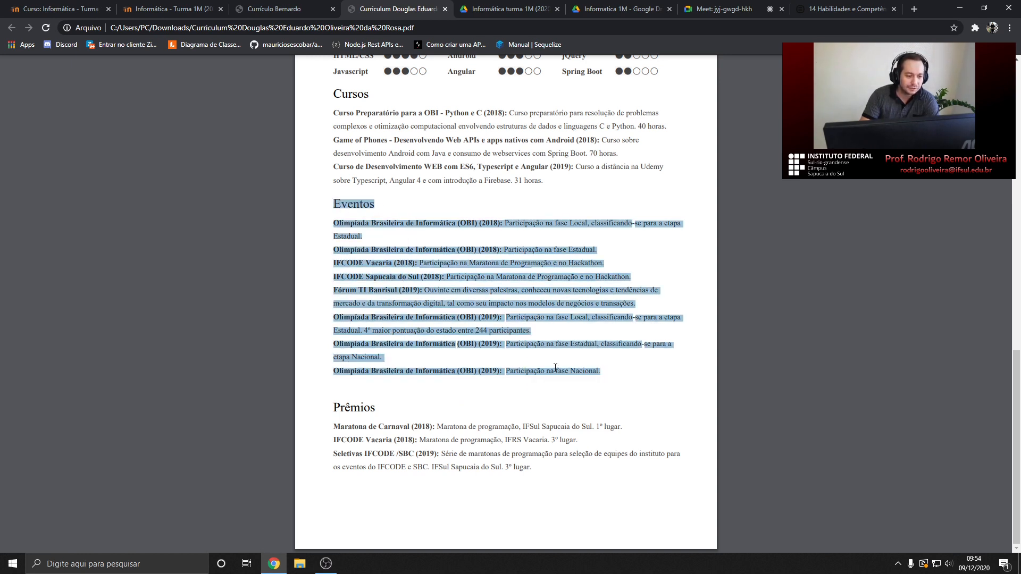
{"action": "left_click_drag", "start_coordinate": [336, 404], "coordinate": [536, 471]}
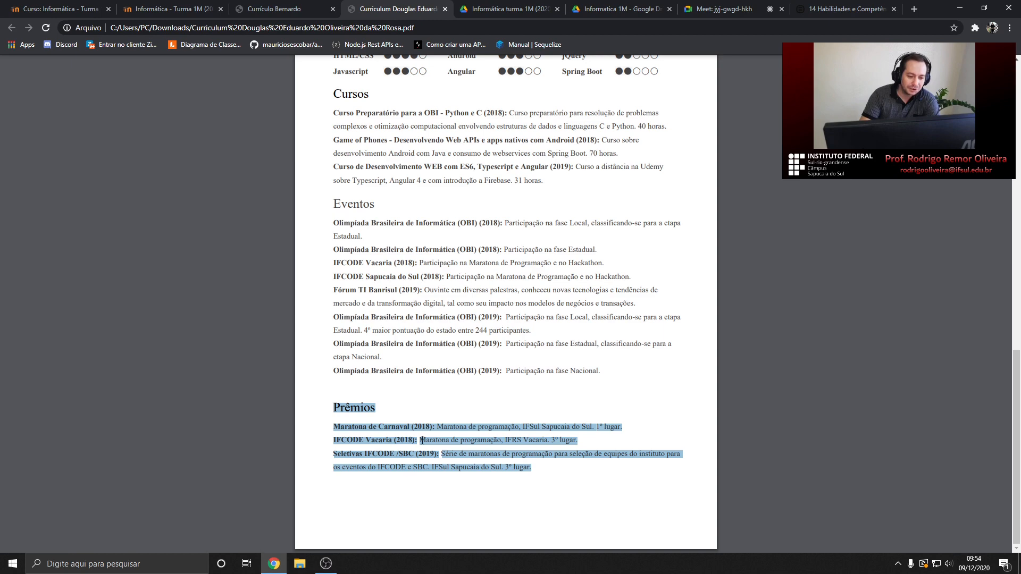
{"action": "left_click", "coordinate": [409, 420]}
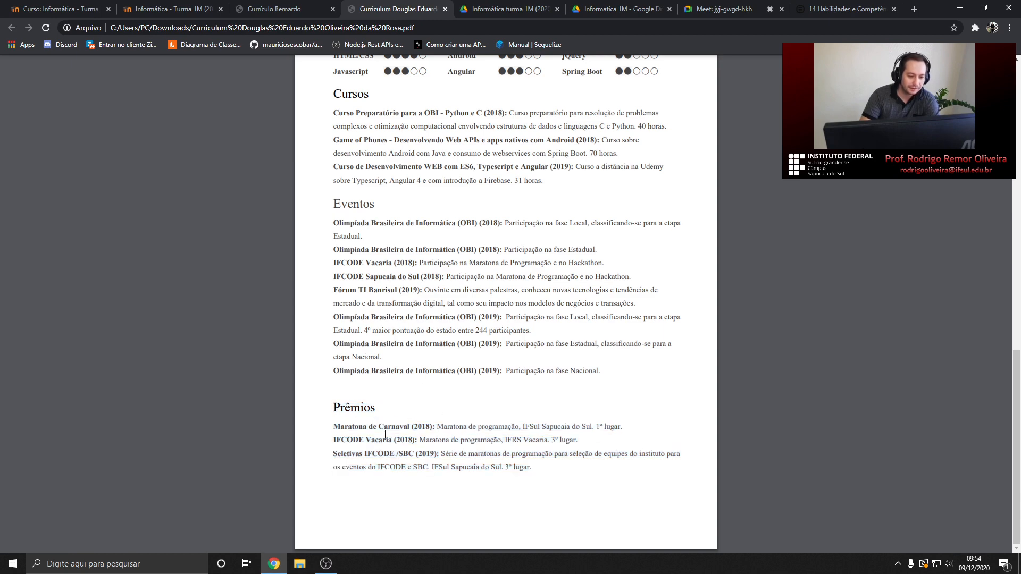
Check the video call, then bring up the second student's CV
{"action": "scroll", "coordinate": [400, 462], "scroll_direction": "up", "scroll_amount": 1}
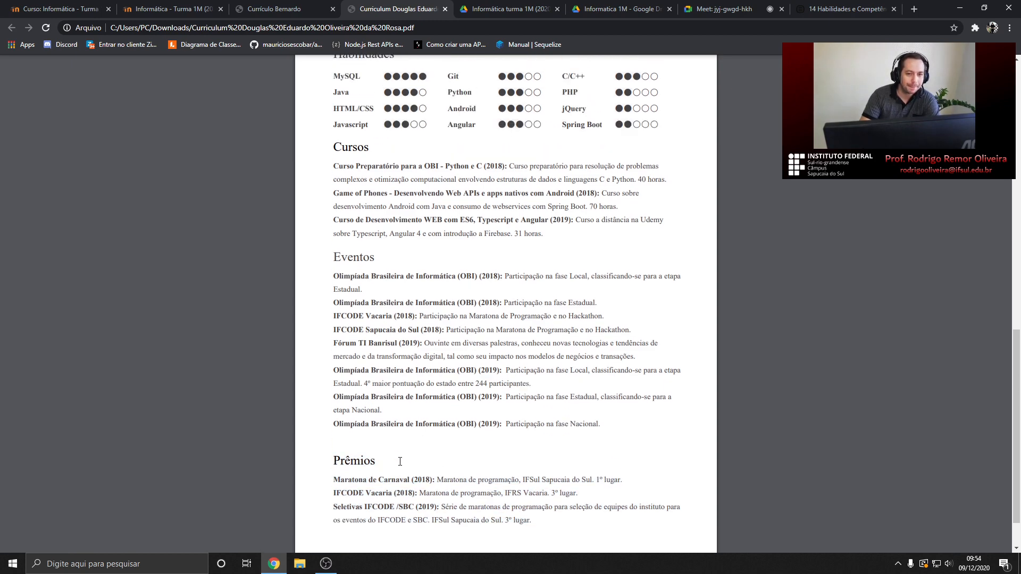
{"action": "left_click", "coordinate": [700, 7]}
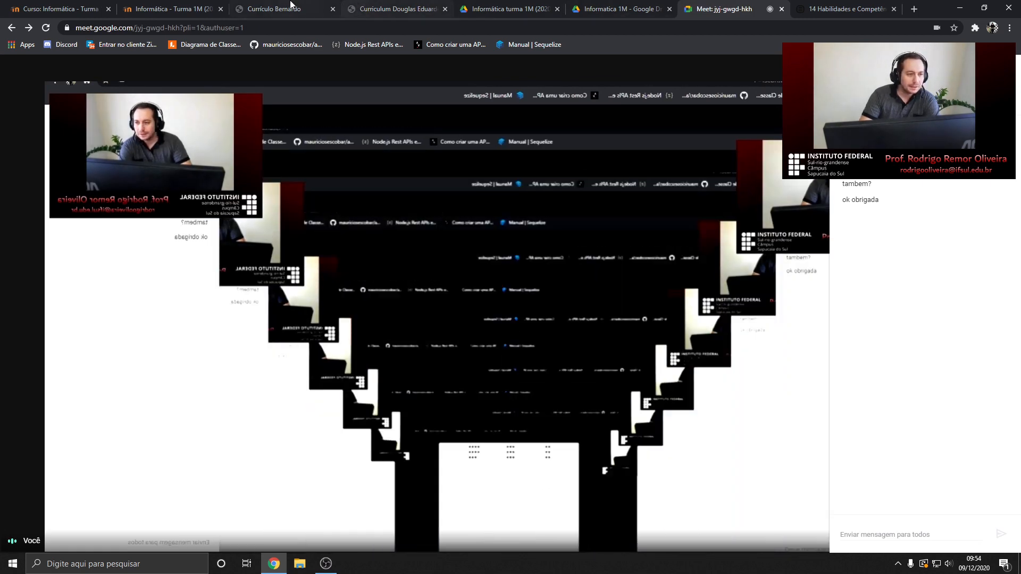
{"action": "left_click", "coordinate": [274, 9]}
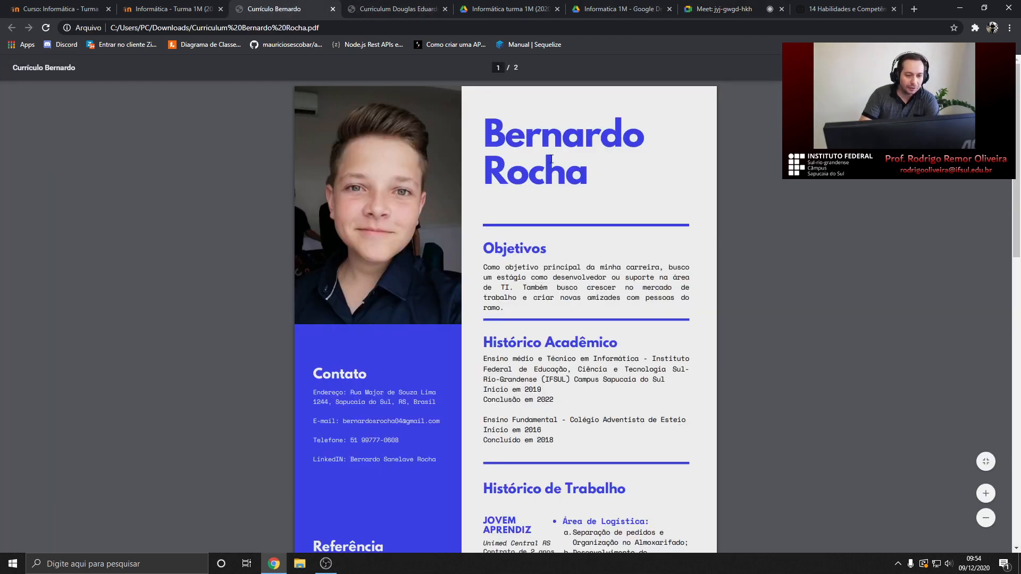
Compare the two CVs by scrolling each, ending on 'Currículo Bernardo'
{"action": "left_click", "coordinate": [403, 7]}
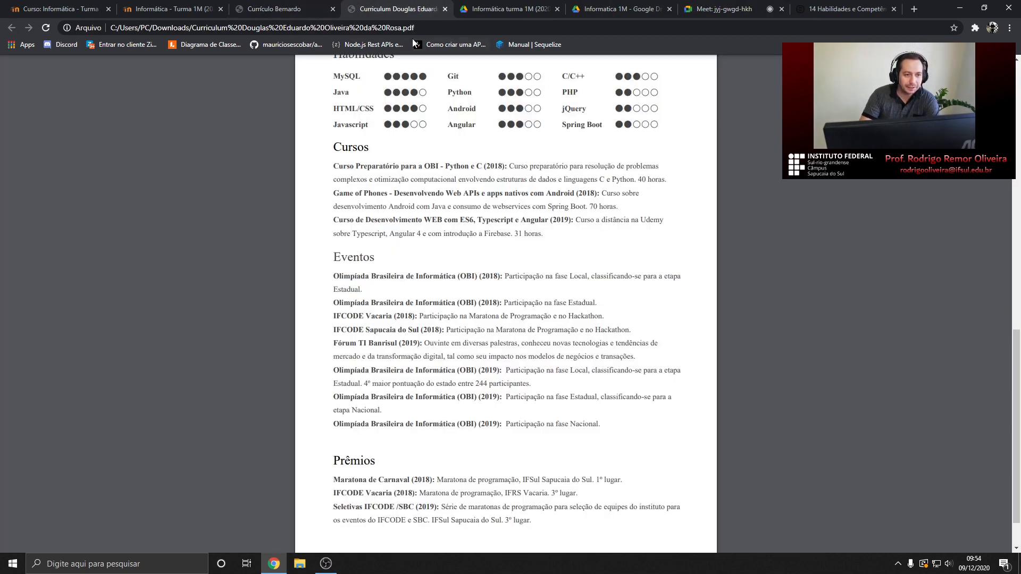
{"action": "scroll", "coordinate": [475, 177], "scroll_direction": "up", "scroll_amount": 15}
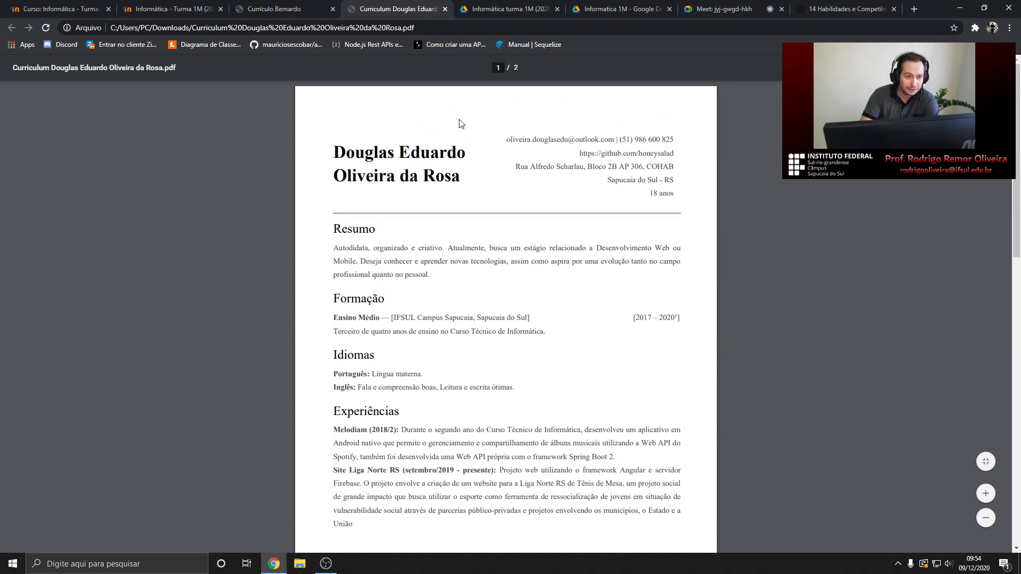
{"action": "left_click", "coordinate": [286, 7]}
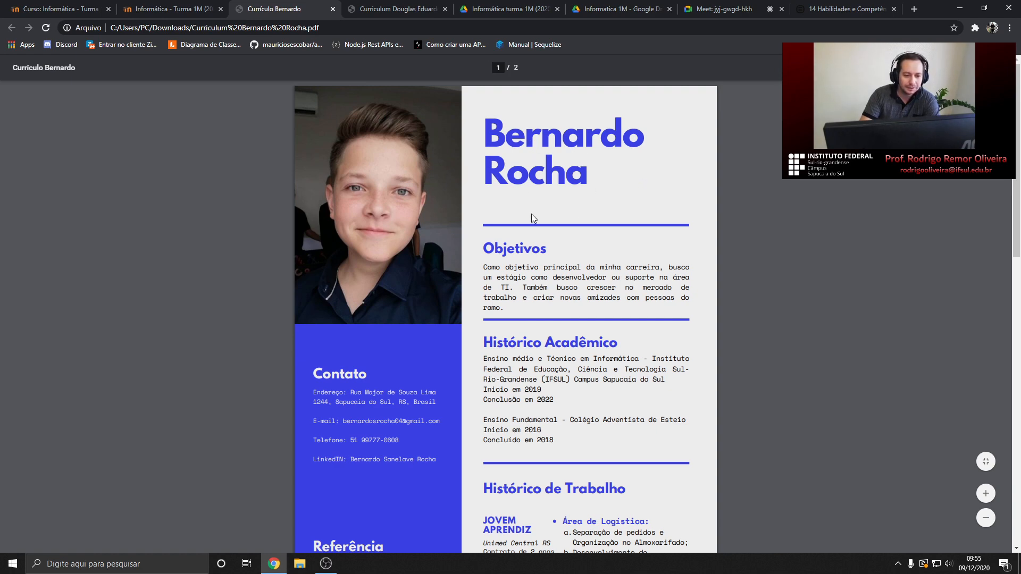
{"action": "scroll", "coordinate": [532, 218], "scroll_direction": "down", "scroll_amount": 10}
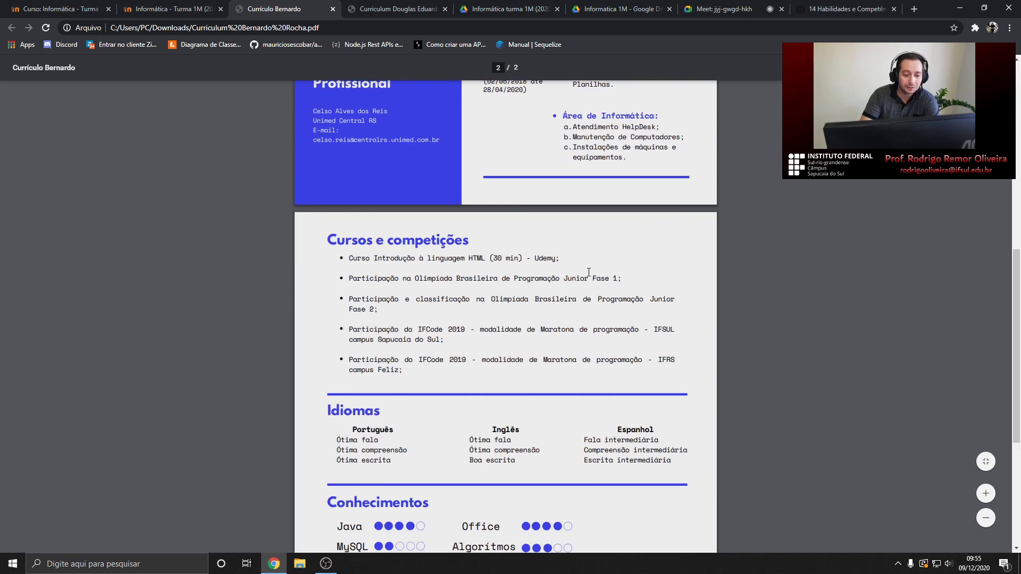
{"action": "scroll", "coordinate": [593, 294], "scroll_direction": "down", "scroll_amount": 4}
{"action": "key", "text": "ctrl+Tab"}
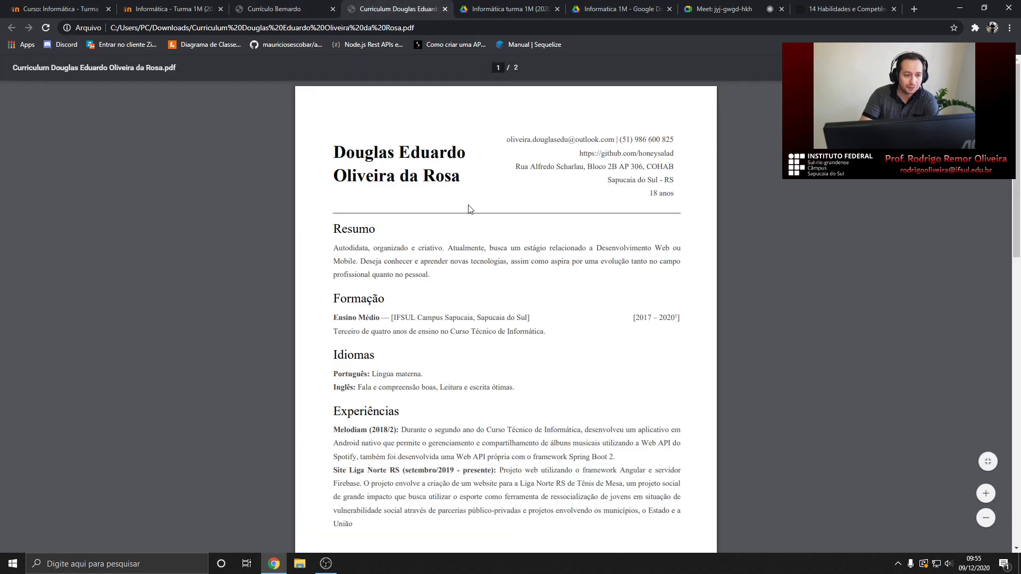
{"action": "left_click", "coordinate": [276, 14]}
{"action": "scroll", "coordinate": [448, 296], "scroll_direction": "up", "scroll_amount": 7}
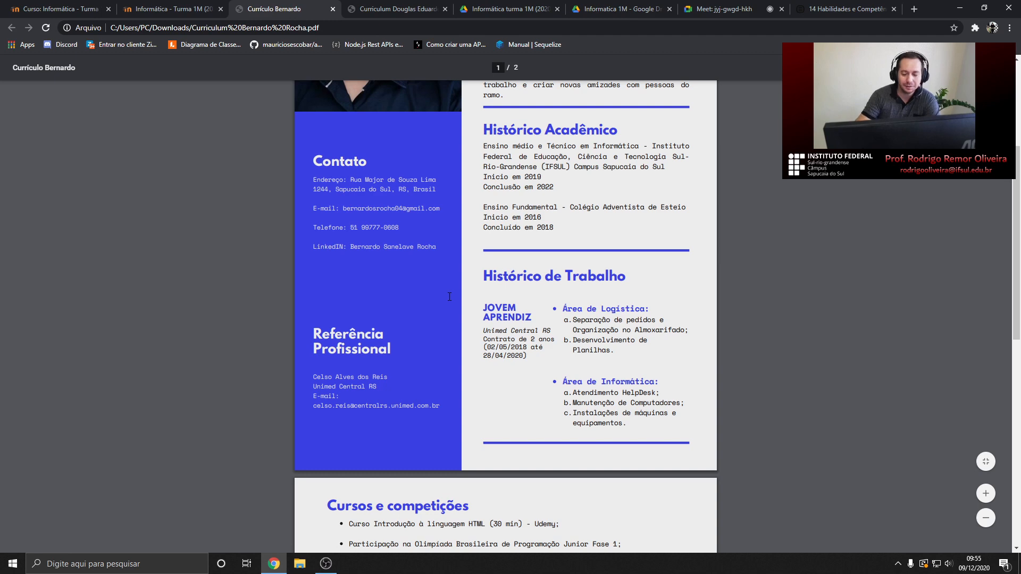
Highlight the opening line, then the whole Objetivos paragraph, of the second CV
{"action": "scroll", "coordinate": [446, 291], "scroll_direction": "up", "scroll_amount": 3}
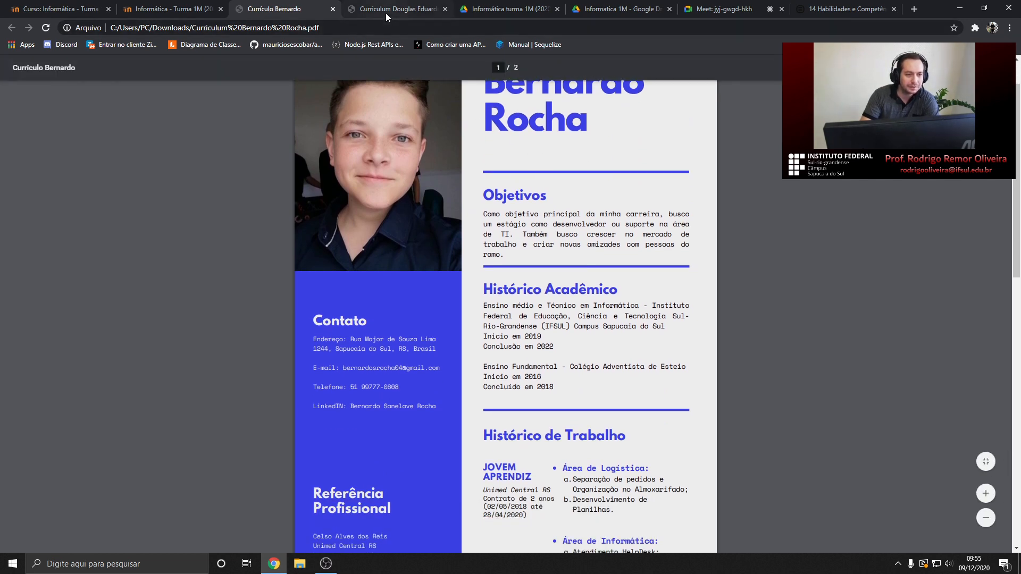
{"action": "scroll", "coordinate": [547, 227], "scroll_direction": "up", "scroll_amount": 1}
{"action": "scroll", "coordinate": [543, 240], "scroll_direction": "down", "scroll_amount": 1}
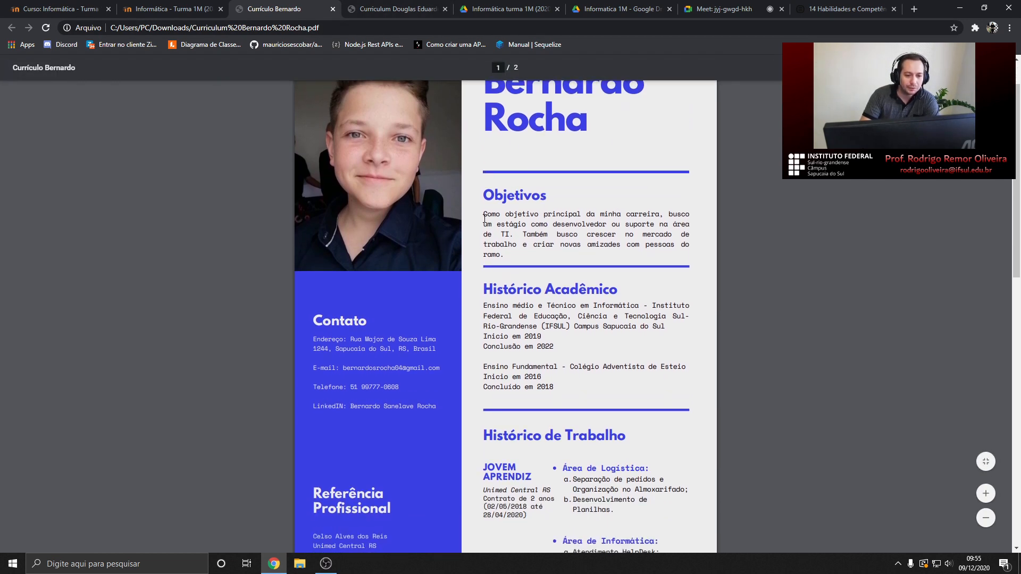
{"action": "left_click_drag", "start_coordinate": [484, 215], "coordinate": [552, 205]}
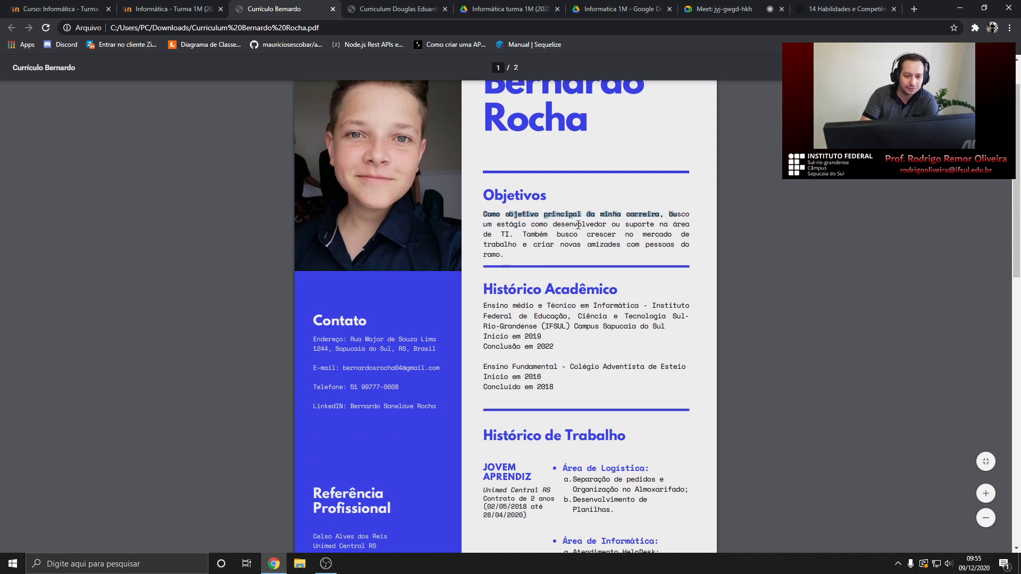
{"action": "left_click", "coordinate": [510, 234]}
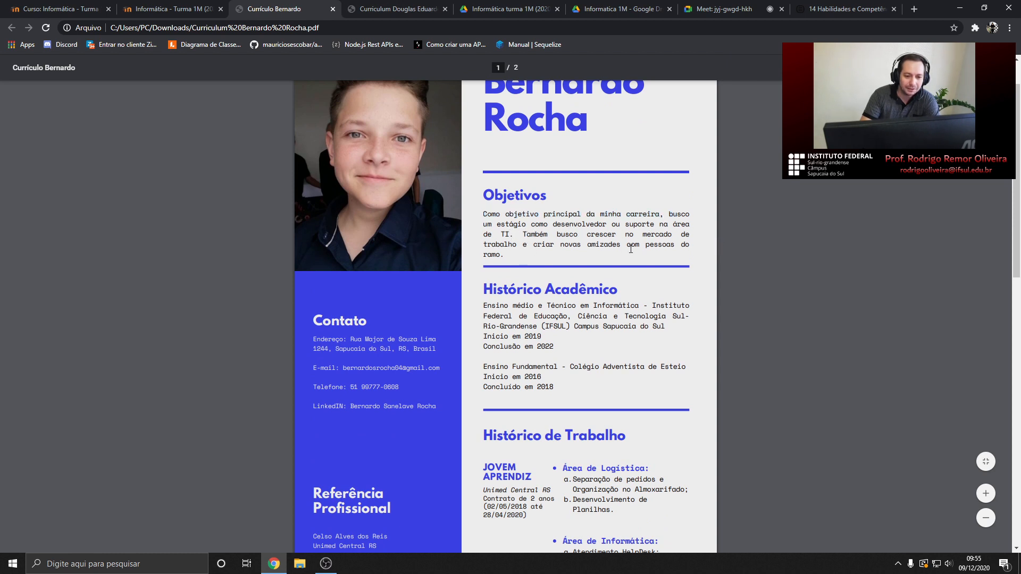
{"action": "left_click_drag", "start_coordinate": [508, 255], "coordinate": [482, 212]}
Highlight and clear the Ensino Fundamental and Ensino médio entries under Histórico Acadêmico
{"action": "scroll", "coordinate": [505, 212], "scroll_direction": "down", "scroll_amount": 1}
{"action": "scroll", "coordinate": [532, 229], "scroll_direction": "up", "scroll_amount": 1}
{"action": "scroll", "coordinate": [557, 240], "scroll_direction": "down", "scroll_amount": 1}
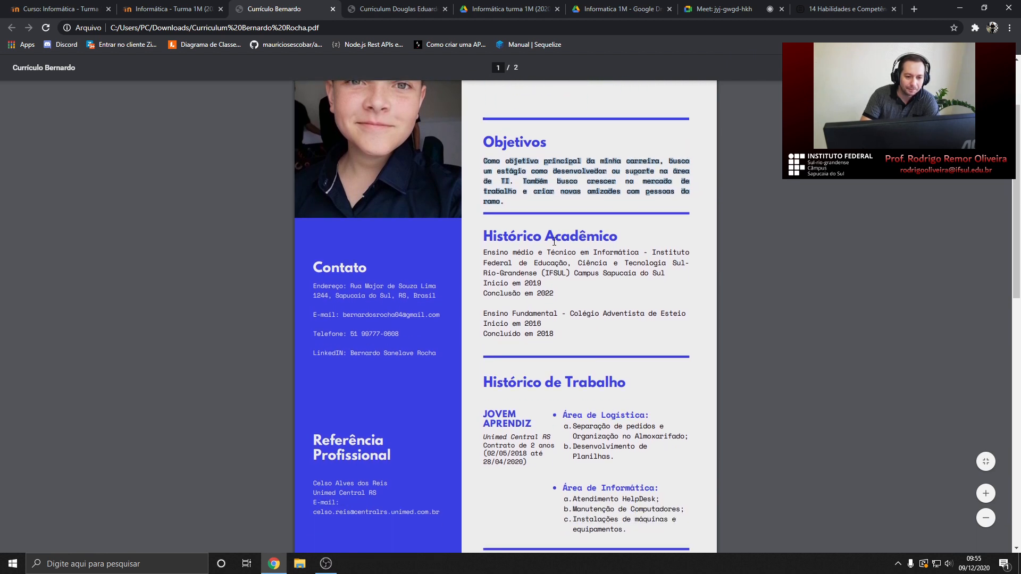
{"action": "scroll", "coordinate": [557, 241], "scroll_direction": "down", "scroll_amount": 1}
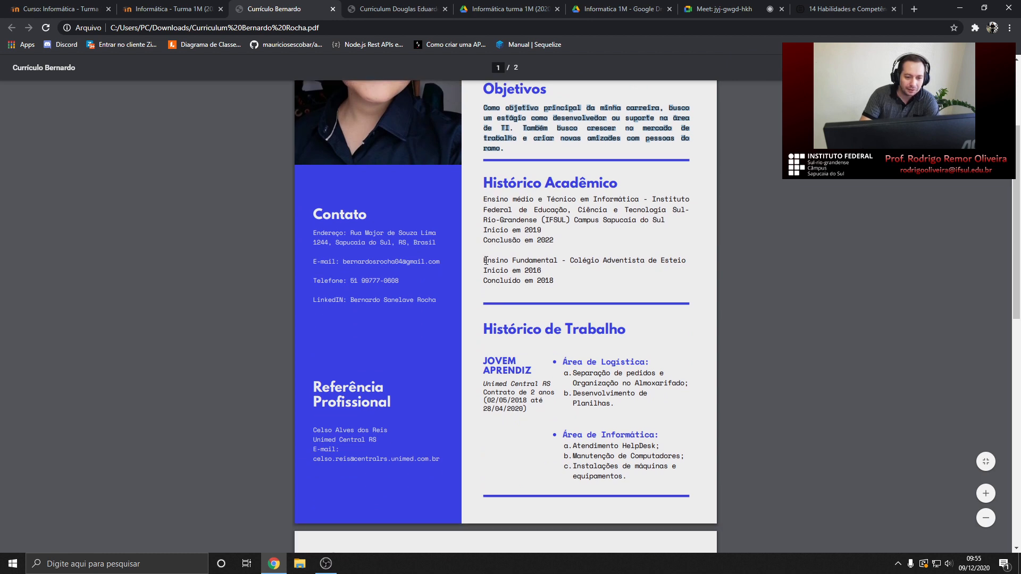
{"action": "left_click_drag", "start_coordinate": [481, 258], "coordinate": [561, 281]}
{"action": "left_click", "coordinate": [532, 269]}
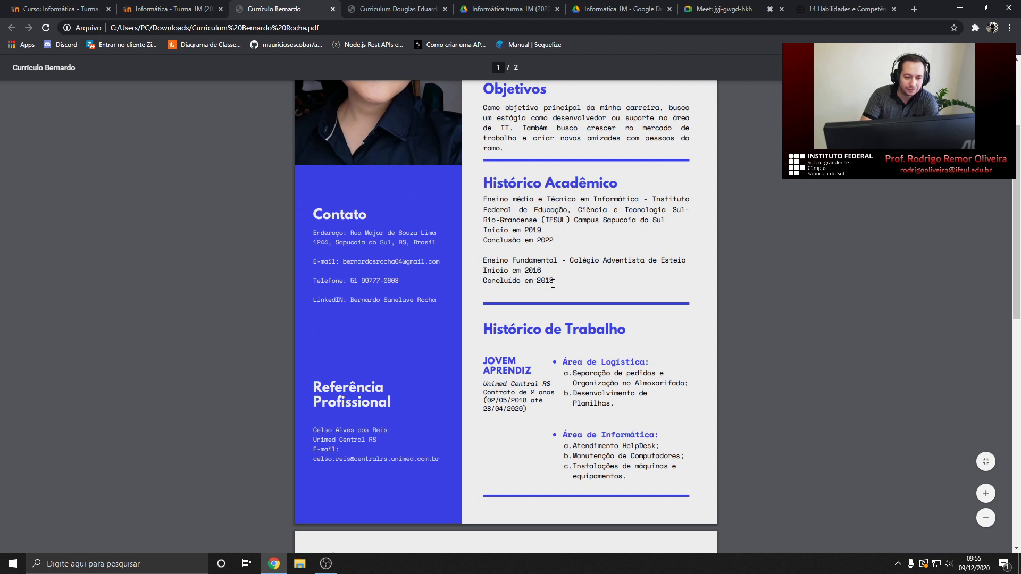
{"action": "left_click_drag", "start_coordinate": [482, 199], "coordinate": [522, 239]}
{"action": "left_click", "coordinate": [499, 242]}
Scroll page 1 to show Objetivos, Histórico Acadêmico and Histórico de Trabalho
{"action": "scroll", "coordinate": [558, 248], "scroll_direction": "down", "scroll_amount": 2}
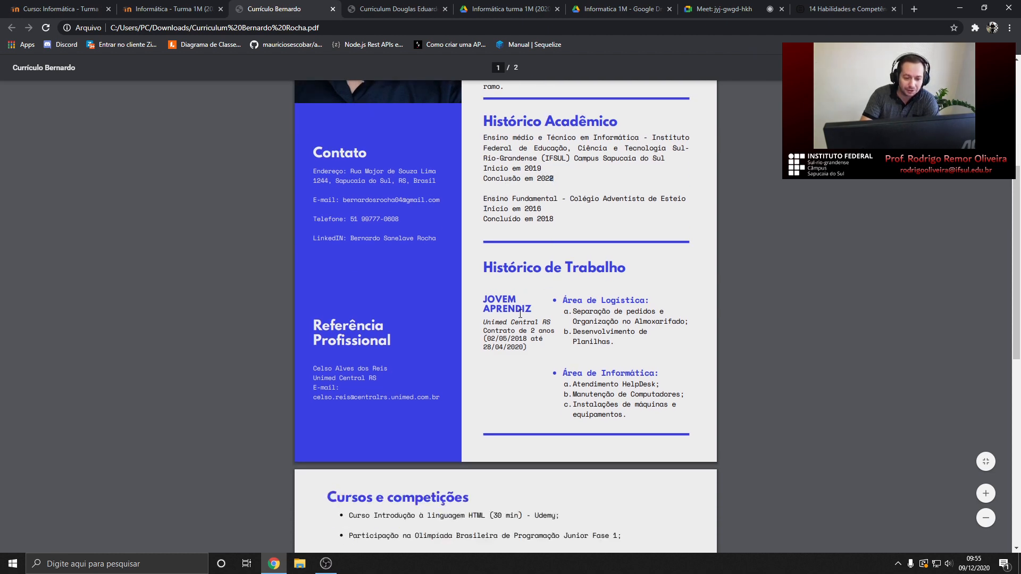
{"action": "scroll", "coordinate": [564, 256], "scroll_direction": "up", "scroll_amount": 2}
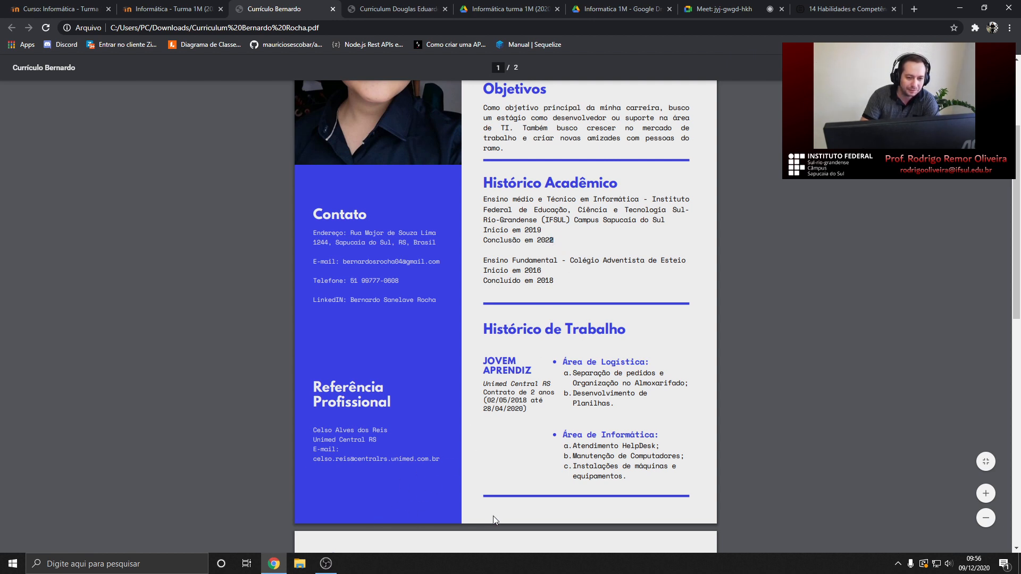
{"action": "scroll", "coordinate": [564, 251], "scroll_direction": "down", "scroll_amount": 1}
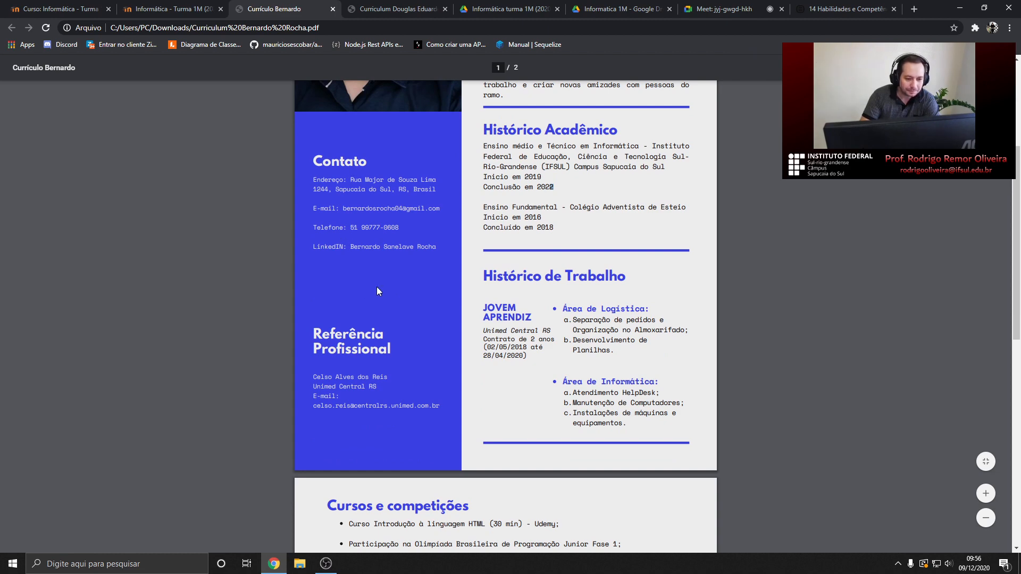
{"action": "scroll", "coordinate": [387, 139], "scroll_direction": "up", "scroll_amount": 3}
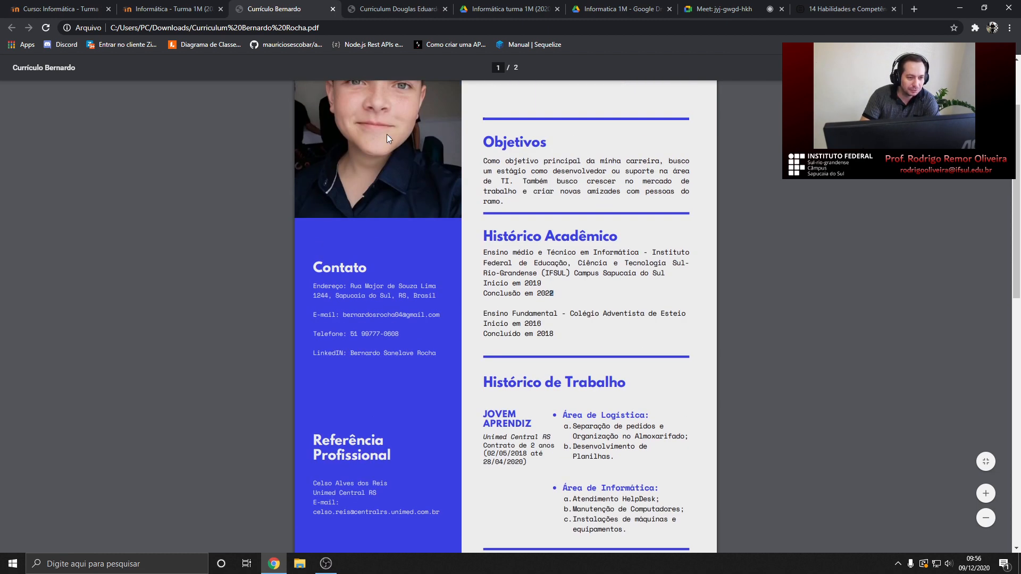
{"action": "scroll", "coordinate": [383, 132], "scroll_direction": "down", "scroll_amount": 3}
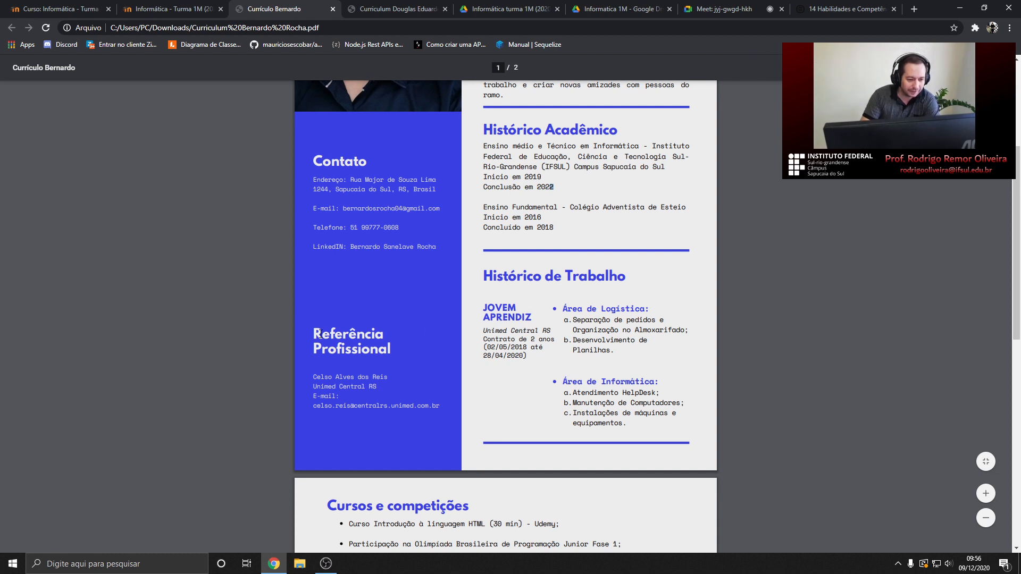
Highlight the Referência heading and the reference's contact lines, then scroll to the Jovem Aprendiz job
{"action": "left_click_drag", "start_coordinate": [314, 334], "coordinate": [399, 350]}
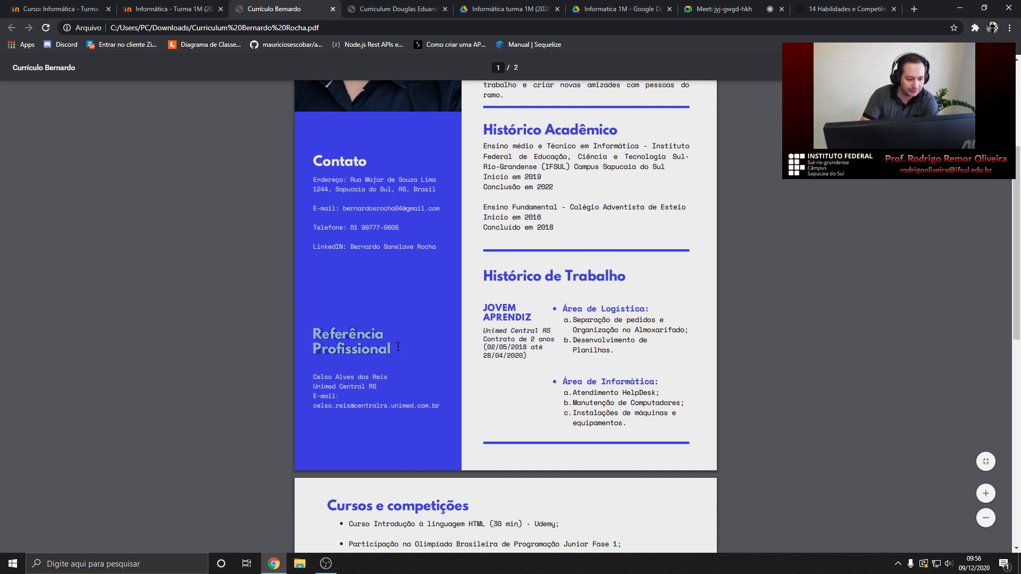
{"action": "left_click_drag", "start_coordinate": [314, 376], "coordinate": [444, 406]}
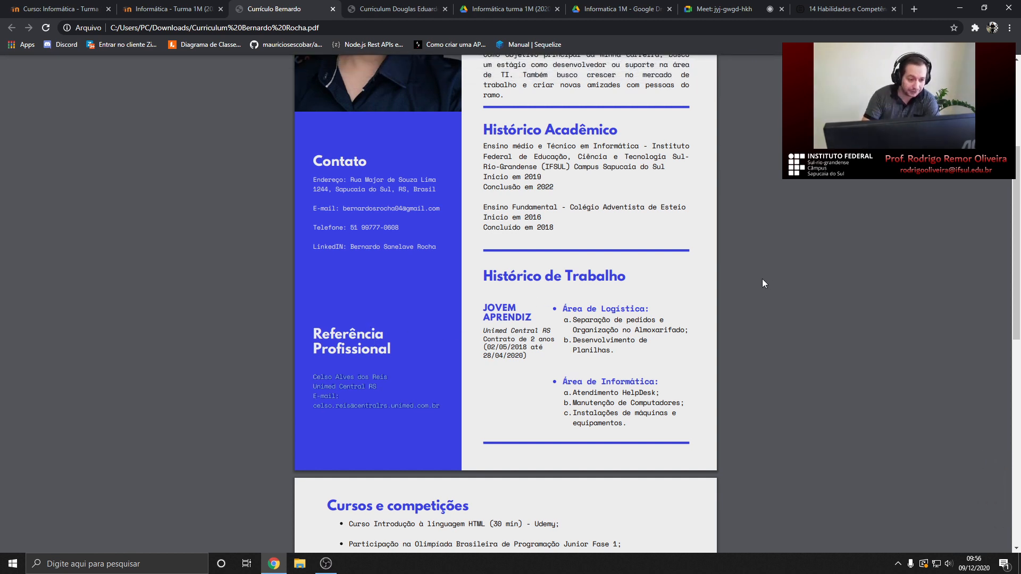
{"action": "scroll", "coordinate": [383, 269], "scroll_direction": "up", "scroll_amount": 2}
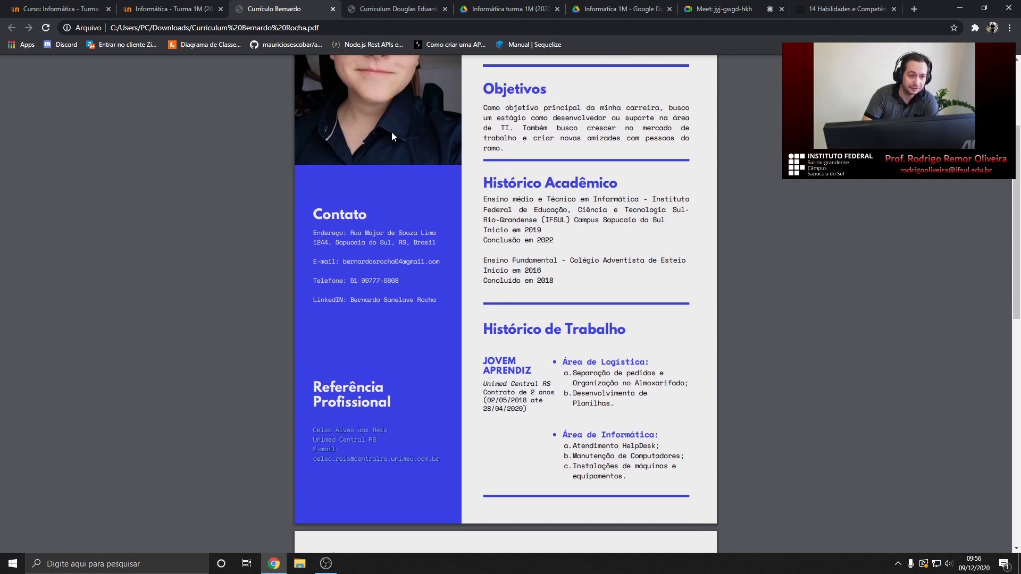
{"action": "scroll", "coordinate": [406, 239], "scroll_direction": "down", "scroll_amount": 1}
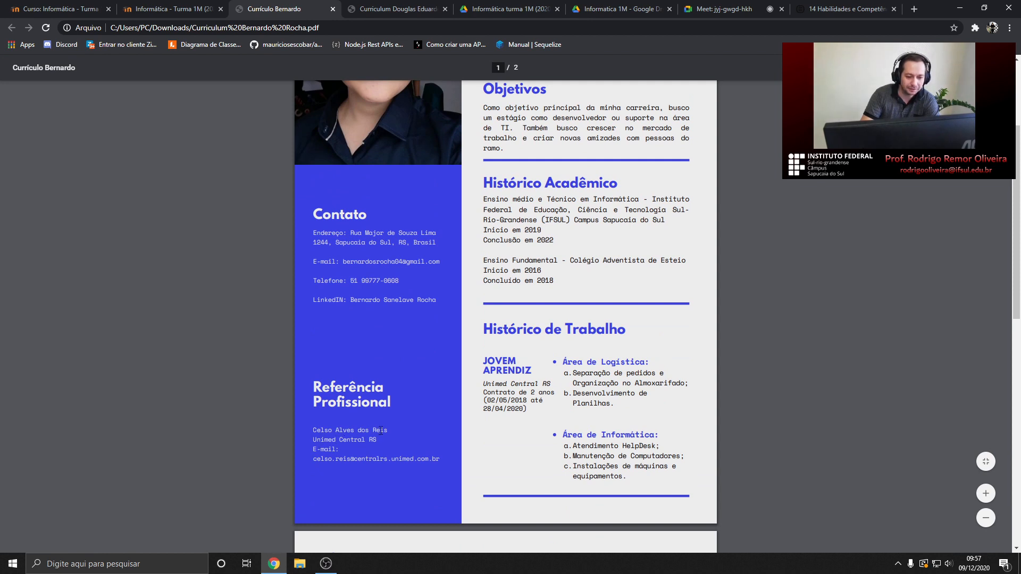
{"action": "scroll", "coordinate": [457, 416], "scroll_direction": "down", "scroll_amount": 1}
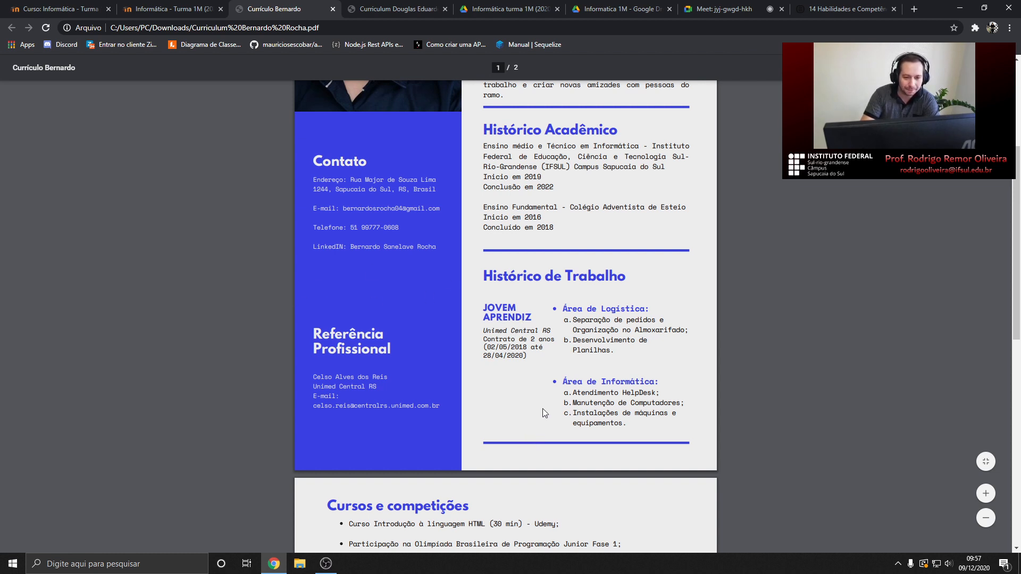
Highlight the HTML course and the programming Olympiad entries on page 2
{"action": "scroll", "coordinate": [542, 409], "scroll_direction": "down", "scroll_amount": 4}
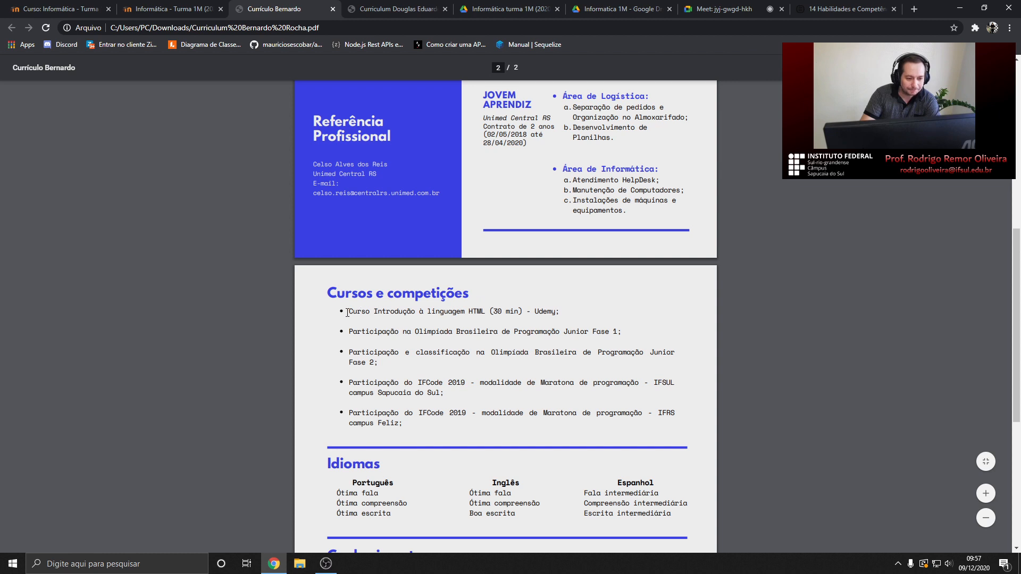
{"action": "left_click_drag", "start_coordinate": [347, 313], "coordinate": [556, 314]}
{"action": "left_click", "coordinate": [501, 317]}
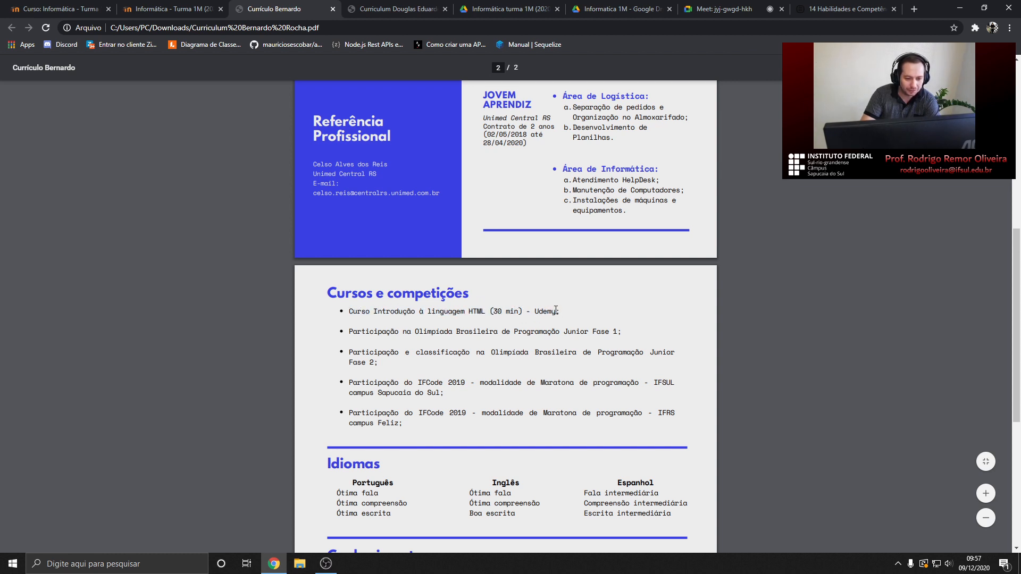
{"action": "left_click_drag", "start_coordinate": [349, 331], "coordinate": [599, 346]}
Scroll through the Idiomas and Conhecimentos sections
{"action": "scroll", "coordinate": [420, 313], "scroll_direction": "down", "scroll_amount": 2}
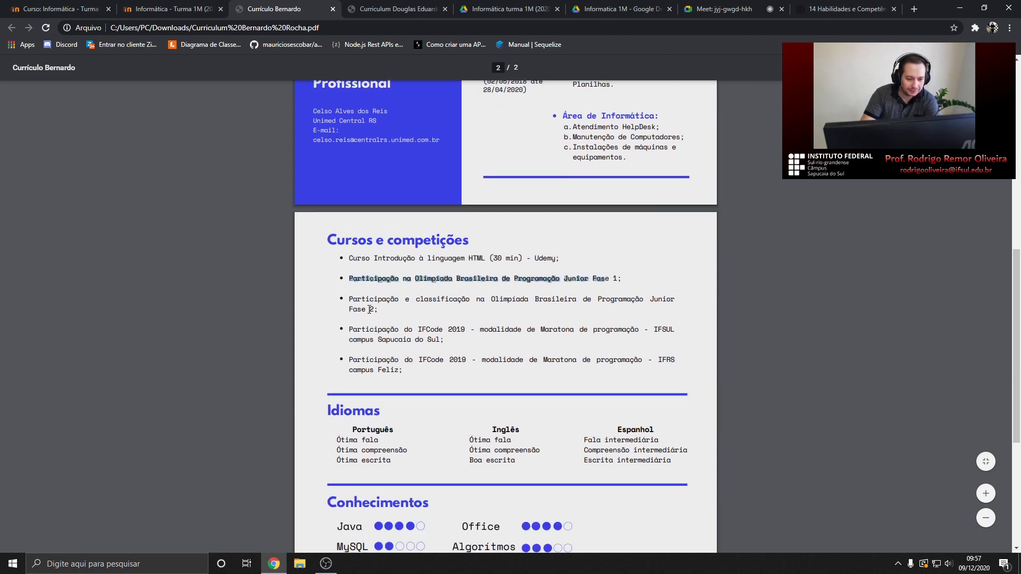
{"action": "scroll", "coordinate": [375, 303], "scroll_direction": "down", "scroll_amount": 1}
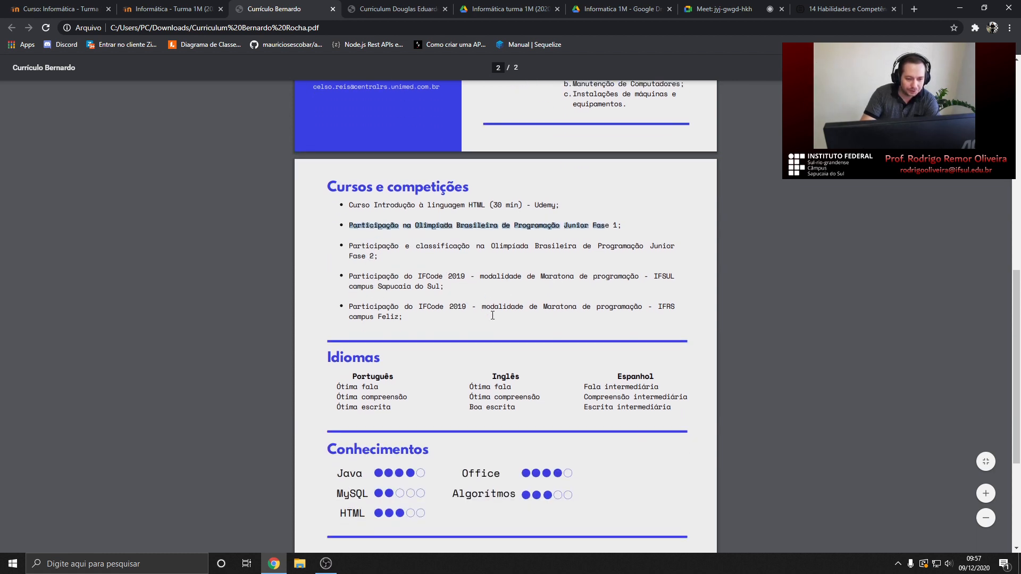
{"action": "scroll", "coordinate": [490, 319], "scroll_direction": "down", "scroll_amount": 1}
{"action": "scroll", "coordinate": [379, 318], "scroll_direction": "down", "scroll_amount": 1}
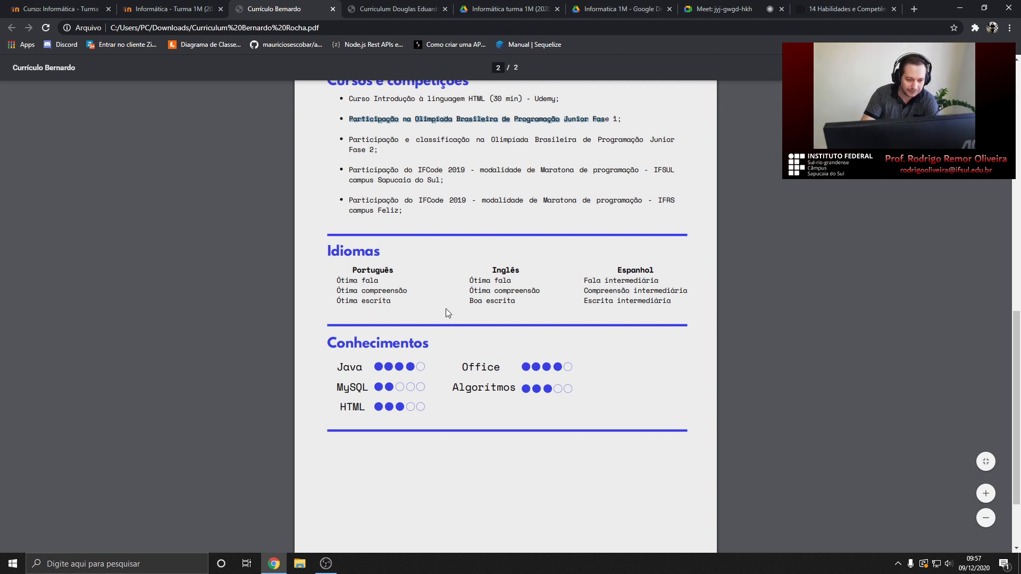
{"action": "scroll", "coordinate": [443, 309], "scroll_direction": "down", "scroll_amount": 1}
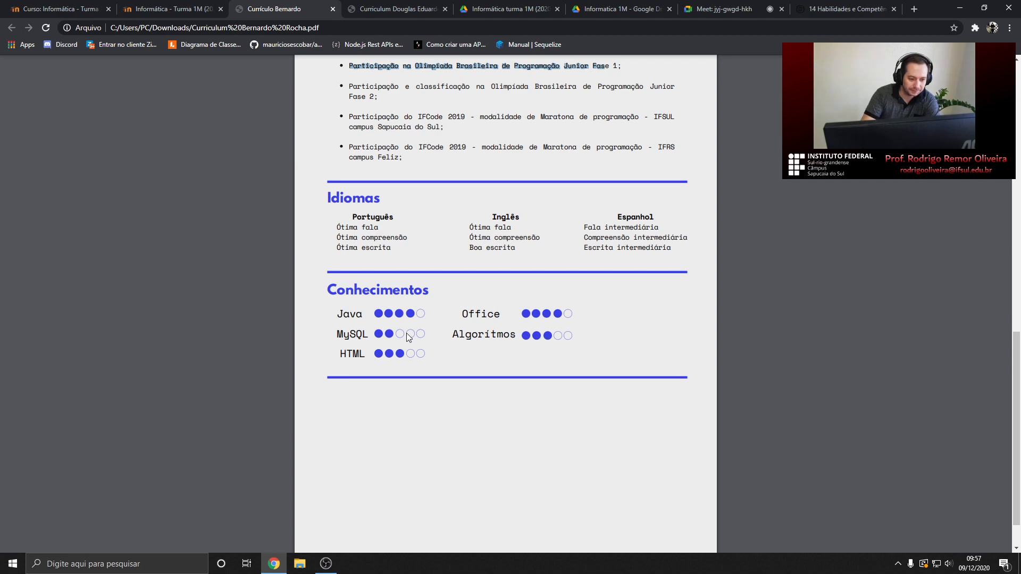
{"action": "scroll", "coordinate": [410, 332], "scroll_direction": "down", "scroll_amount": 1}
{"action": "scroll", "coordinate": [412, 335], "scroll_direction": "up", "scroll_amount": 12}
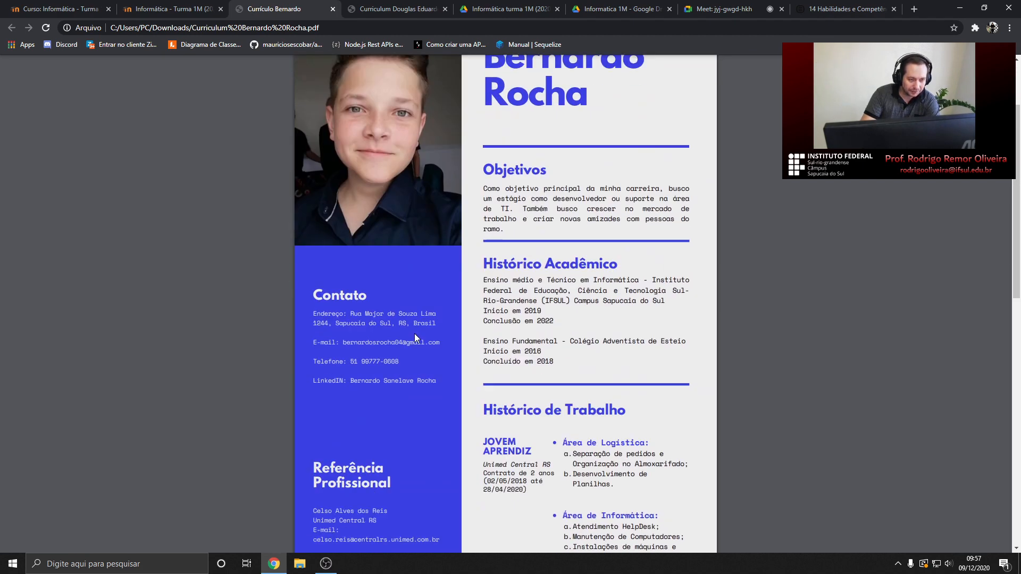
Scroll to page 2 of the Curriculum Douglas example CV
{"action": "left_click", "coordinate": [397, 9]}
{"action": "scroll", "coordinate": [354, 296], "scroll_direction": "down", "scroll_amount": 10}
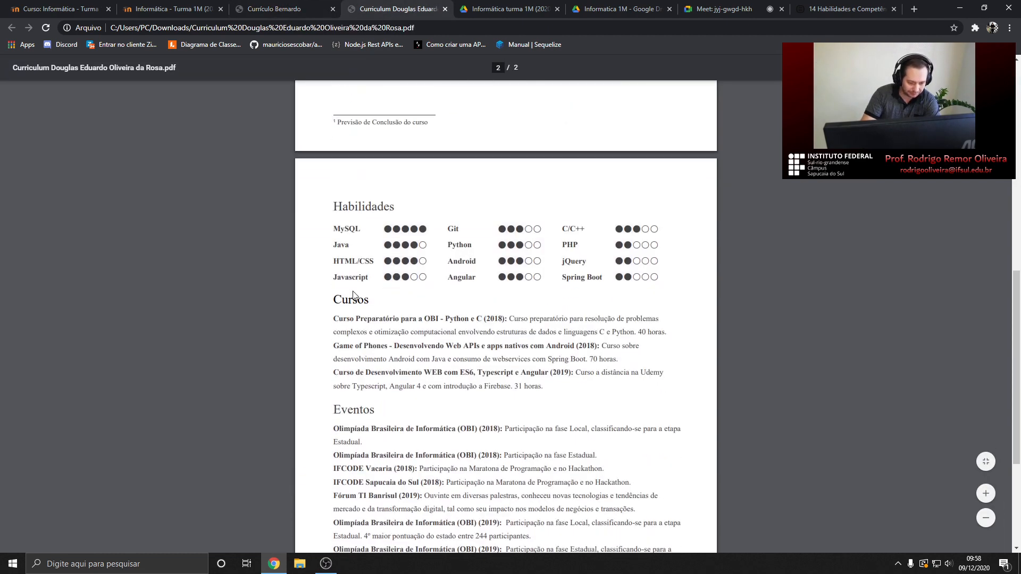
{"action": "scroll", "coordinate": [354, 294], "scroll_direction": "down", "scroll_amount": 3}
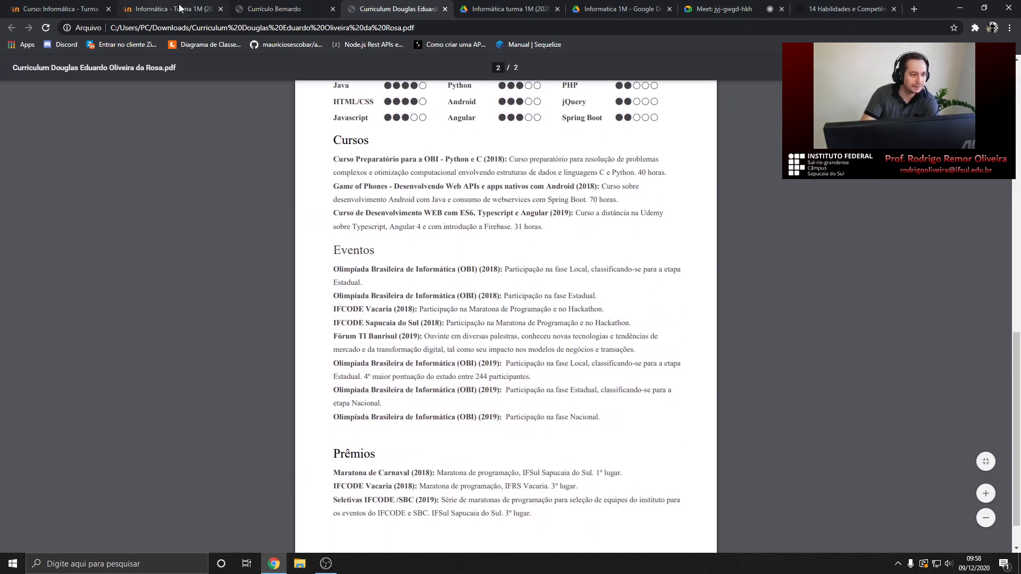
Bring up the Lista de Atividades III.docx assignment instructions
{"action": "left_click", "coordinate": [723, 10]}
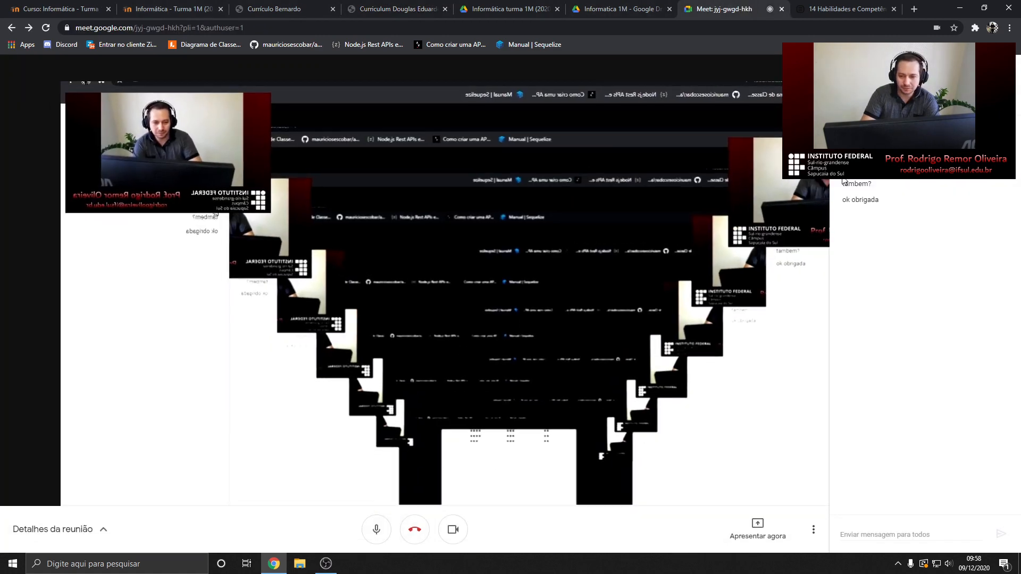
{"action": "left_click", "coordinate": [282, 5]}
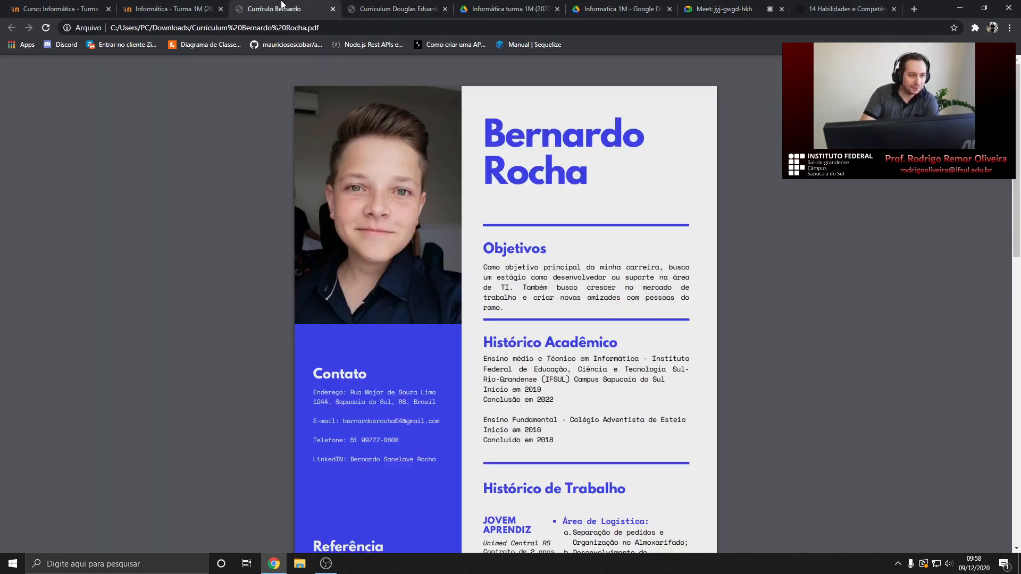
{"action": "left_click", "coordinate": [161, 9]}
{"action": "left_click", "coordinate": [628, 8]}
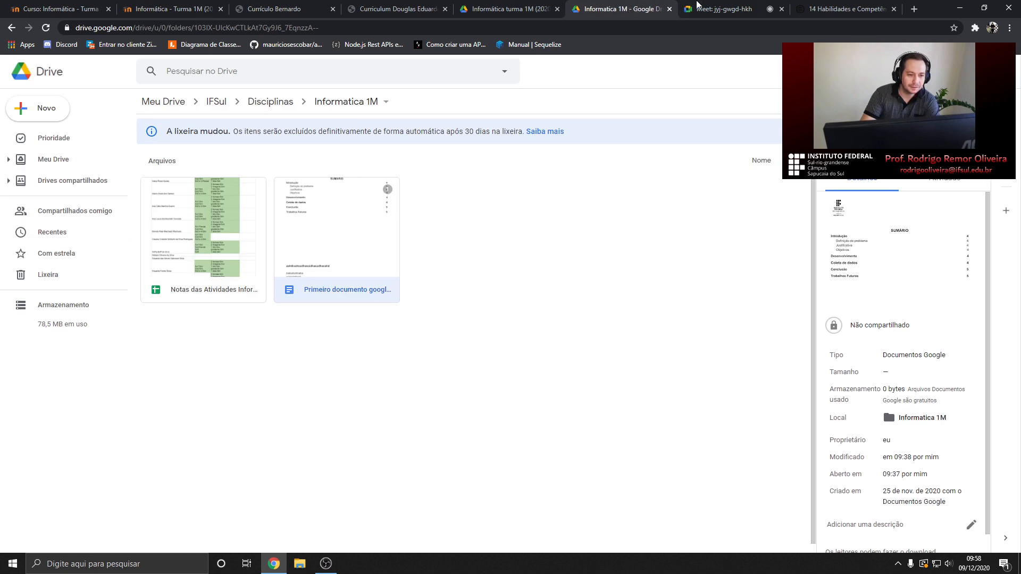
{"action": "left_click", "coordinate": [189, 7]}
{"action": "left_click", "coordinate": [28, 6]}
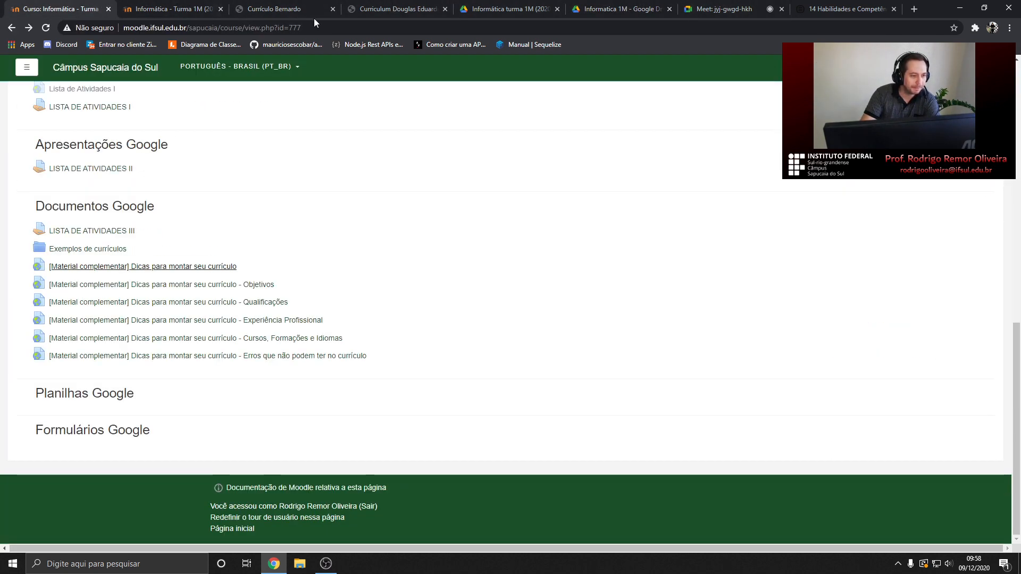
{"action": "left_click", "coordinate": [387, 8]}
{"action": "left_click", "coordinate": [506, 9]}
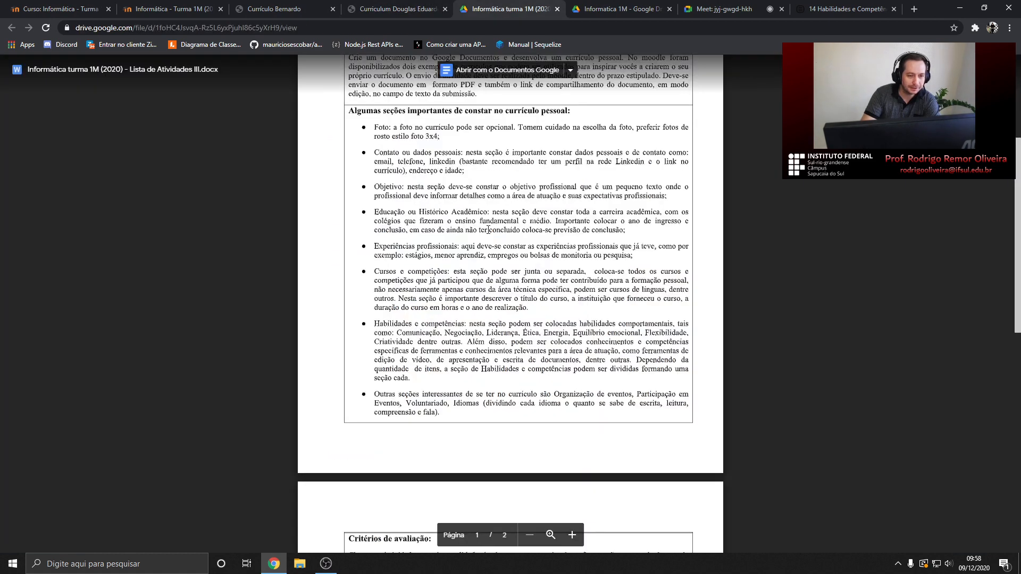
Highlight the contact details and Objetivo guidance, then scroll to Critérios de avaliação
{"action": "scroll", "coordinate": [488, 230], "scroll_direction": "up", "scroll_amount": 2}
{"action": "scroll", "coordinate": [488, 229], "scroll_direction": "down", "scroll_amount": 1}
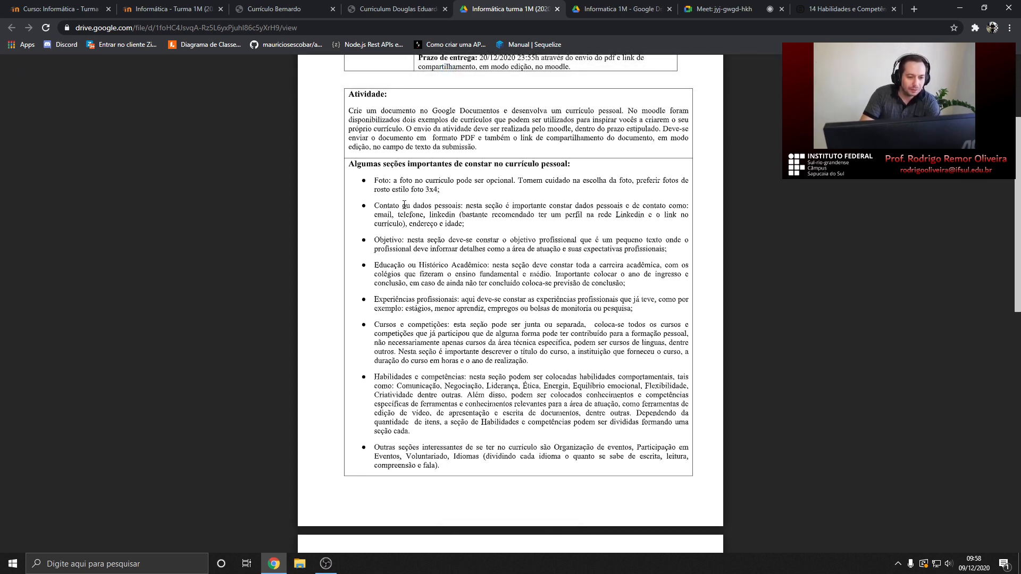
{"action": "left_click_drag", "start_coordinate": [376, 205], "coordinate": [464, 224]}
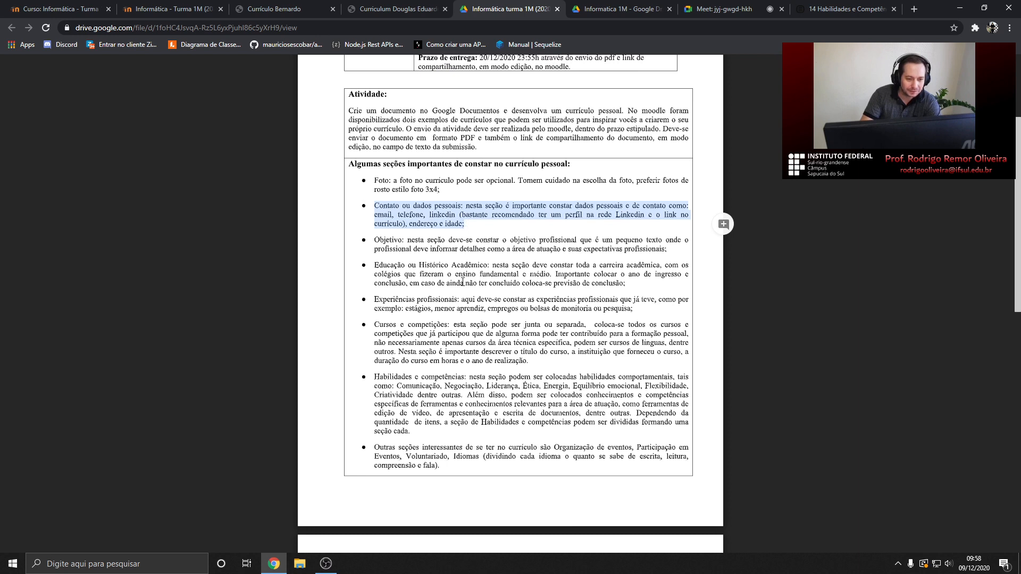
{"action": "left_click", "coordinate": [372, 241]}
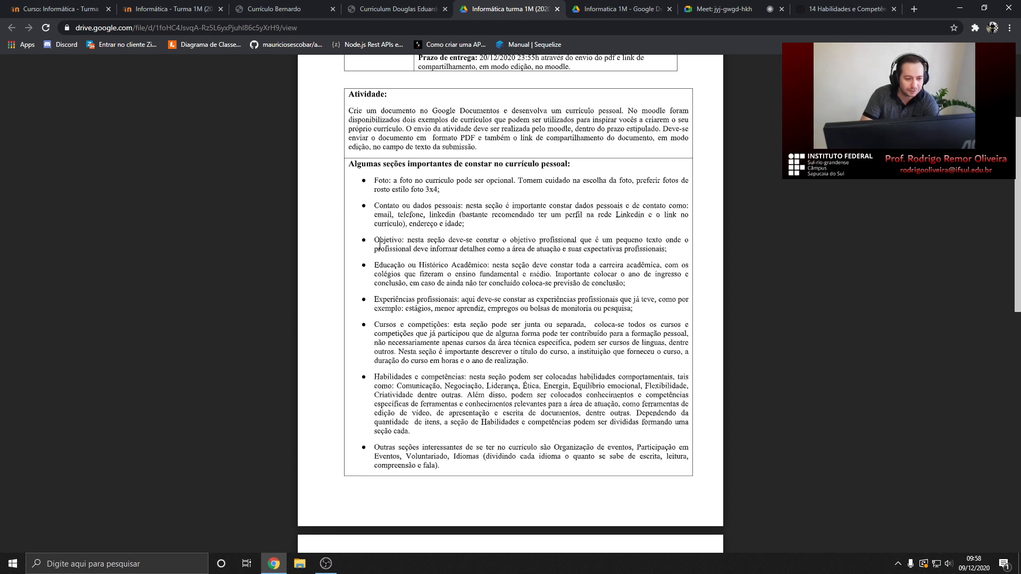
{"action": "left_click_drag", "start_coordinate": [374, 240], "coordinate": [404, 240]}
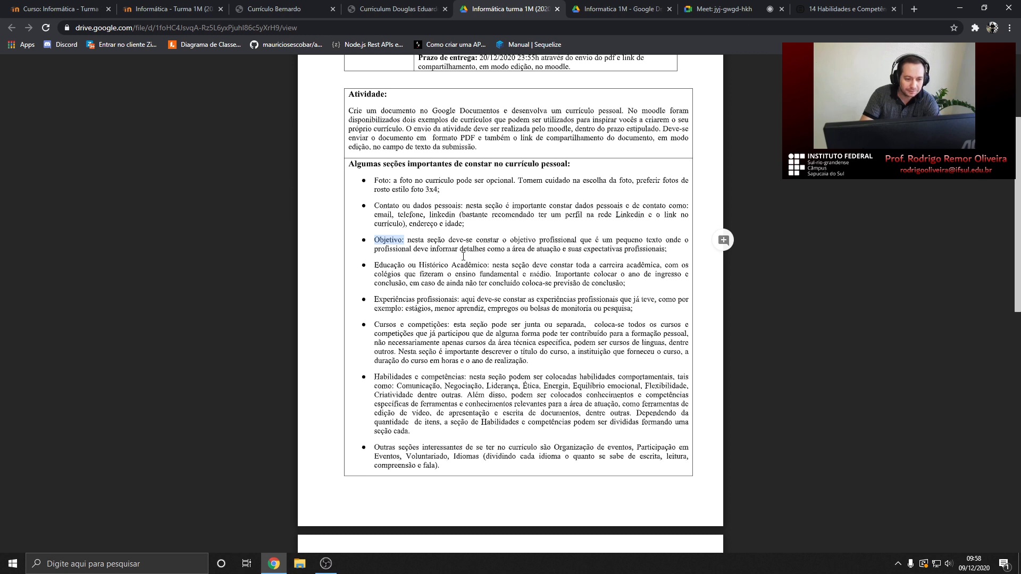
{"action": "scroll", "coordinate": [395, 223], "scroll_direction": "down", "scroll_amount": 1}
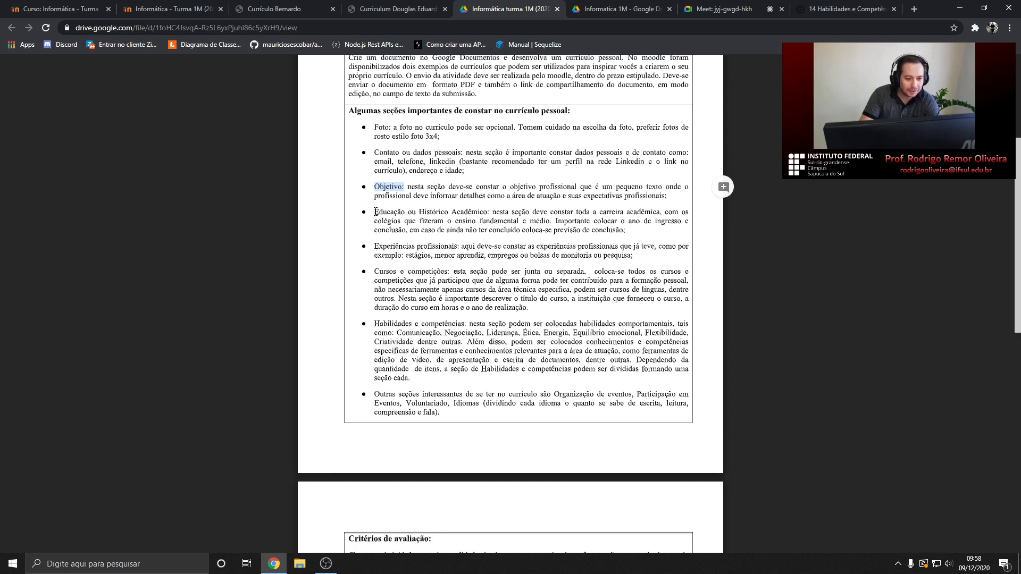
{"action": "left_click", "coordinate": [528, 216]}
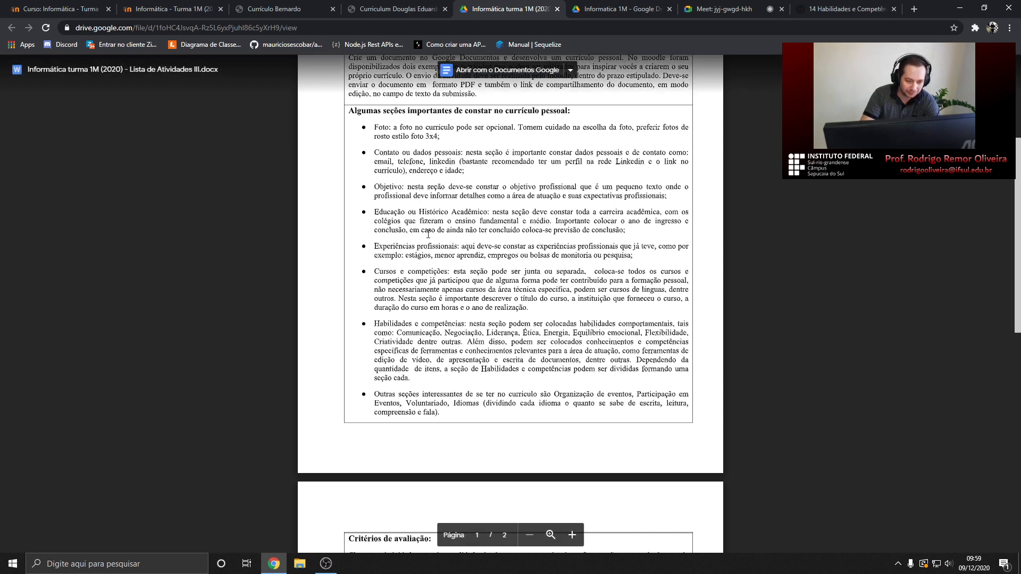
{"action": "scroll", "coordinate": [388, 205], "scroll_direction": "down", "scroll_amount": 1}
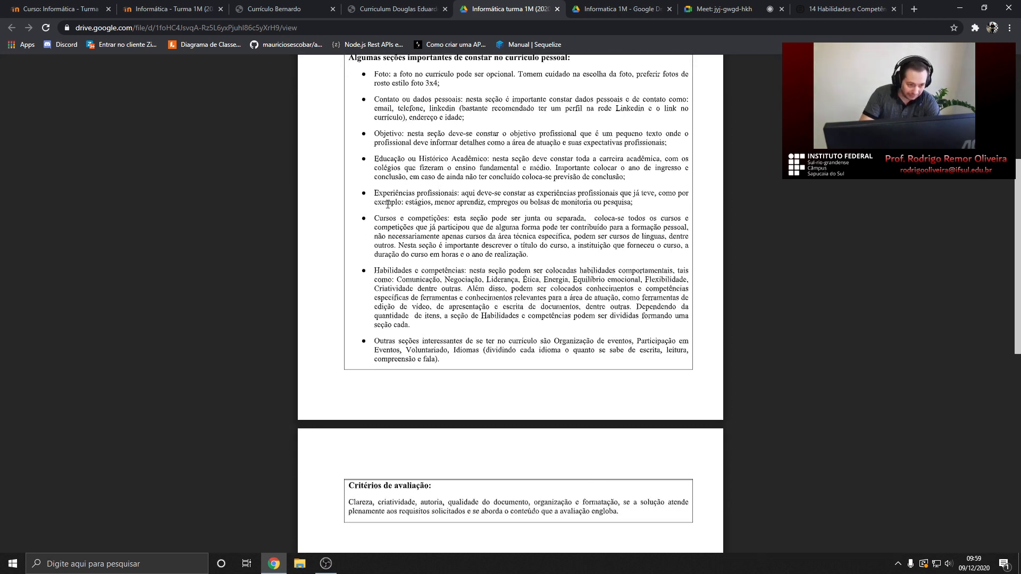
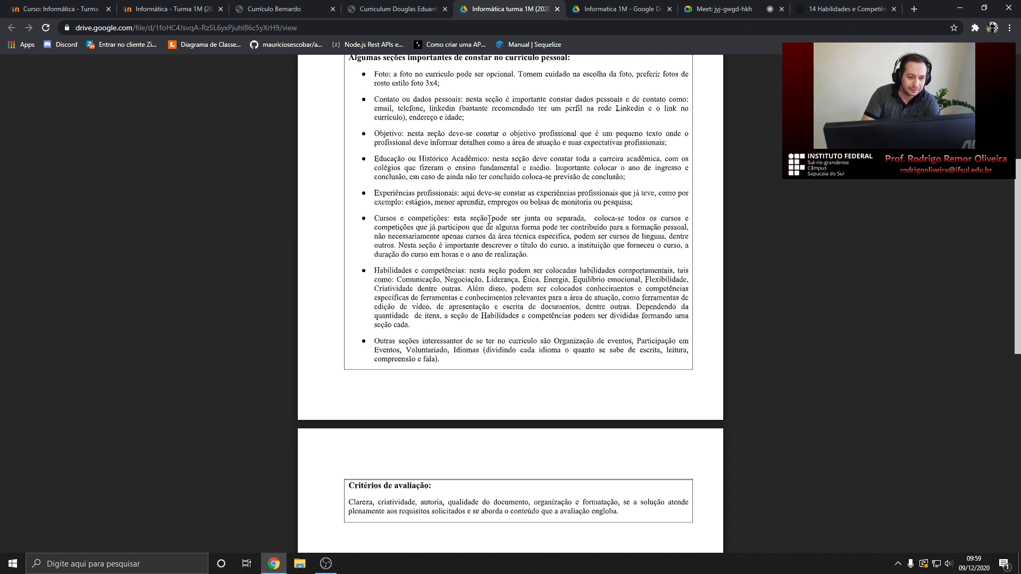
Highlight the assignment passage about which courses to list on the résumé
{"action": "scroll", "coordinate": [487, 220], "scroll_direction": "down", "scroll_amount": 1}
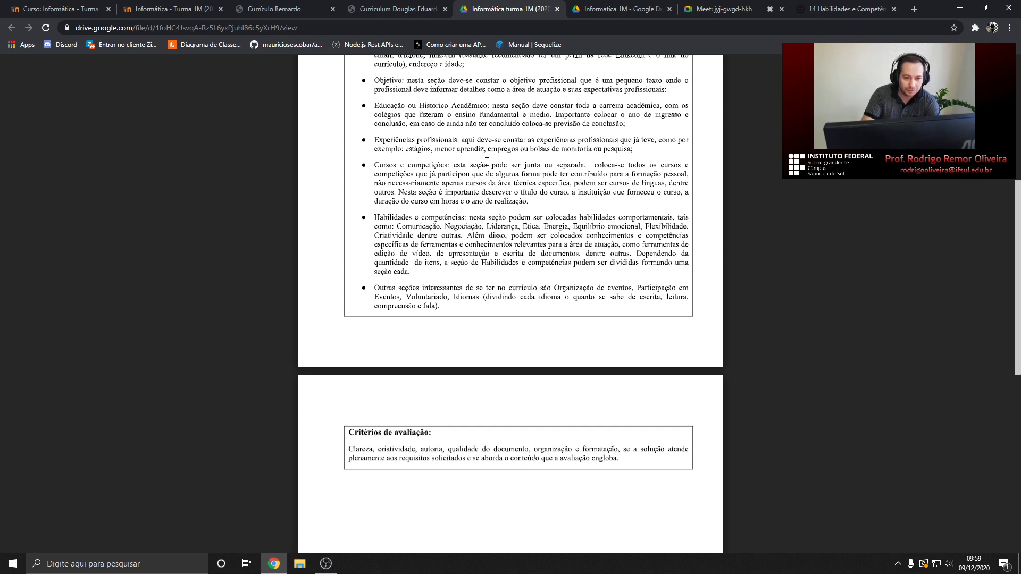
{"action": "left_click_drag", "start_coordinate": [622, 164], "coordinate": [631, 193]}
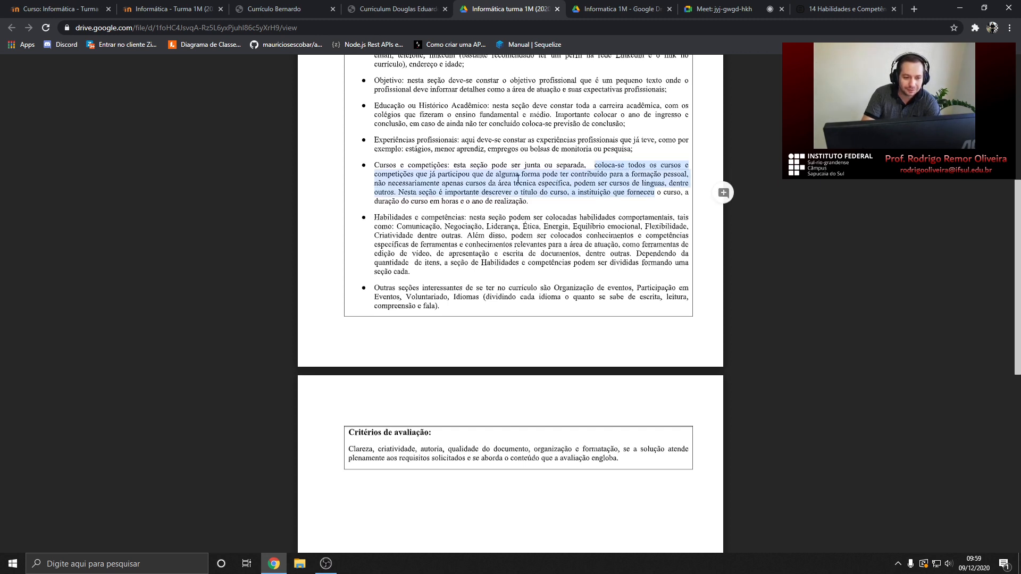
{"action": "scroll", "coordinate": [437, 210], "scroll_direction": "down", "scroll_amount": 1}
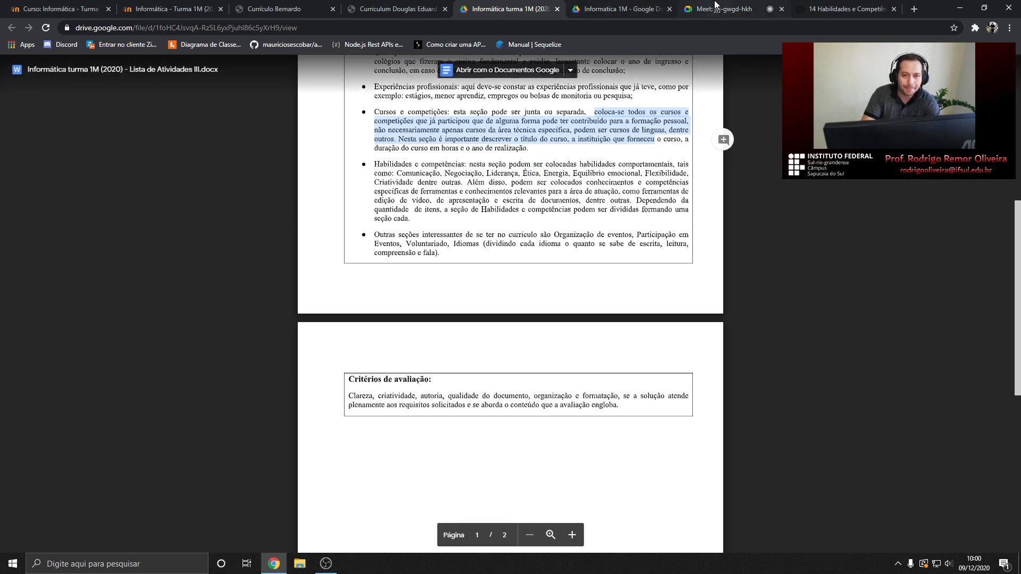
Admit the waiting student into the Meet call and go back to the assignment document
{"action": "left_click", "coordinate": [723, 9]}
{"action": "left_click", "coordinate": [617, 119]}
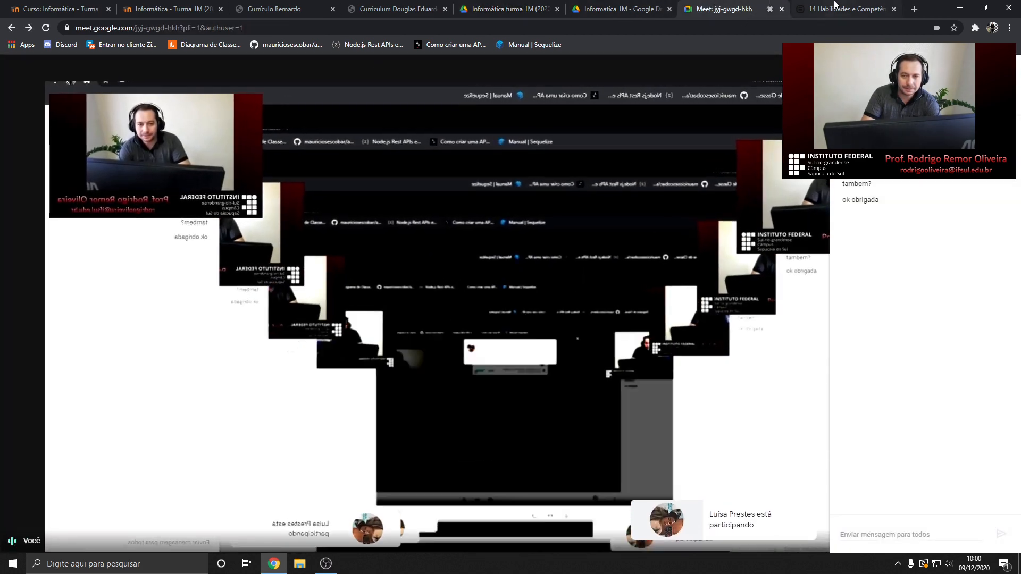
{"action": "left_click", "coordinate": [398, 9]}
{"action": "left_click", "coordinate": [504, 5]}
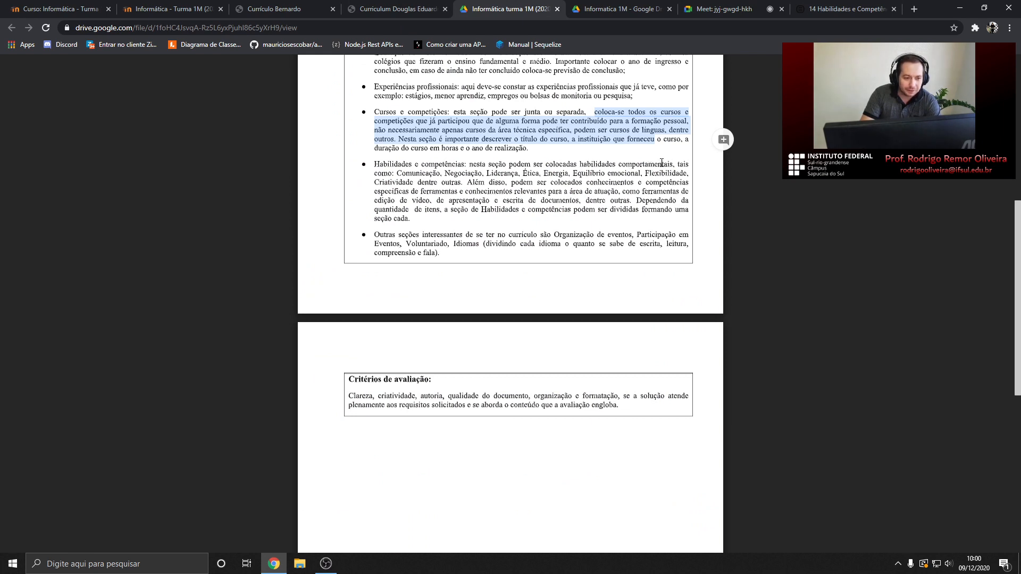
Select the skills Comunicação, Negociação, Liderança, Ética, Energia, Equilíbrio emocional, Flexibilidade and Criatividade one by one
{"action": "double_click", "coordinate": [418, 173]}
{"action": "double_click", "coordinate": [472, 174]}
{"action": "double_click", "coordinate": [501, 173]}
{"action": "double_click", "coordinate": [531, 174]}
{"action": "left_click", "coordinate": [556, 169]}
{"action": "double_click", "coordinate": [556, 173]}
{"action": "double_click", "coordinate": [589, 173]}
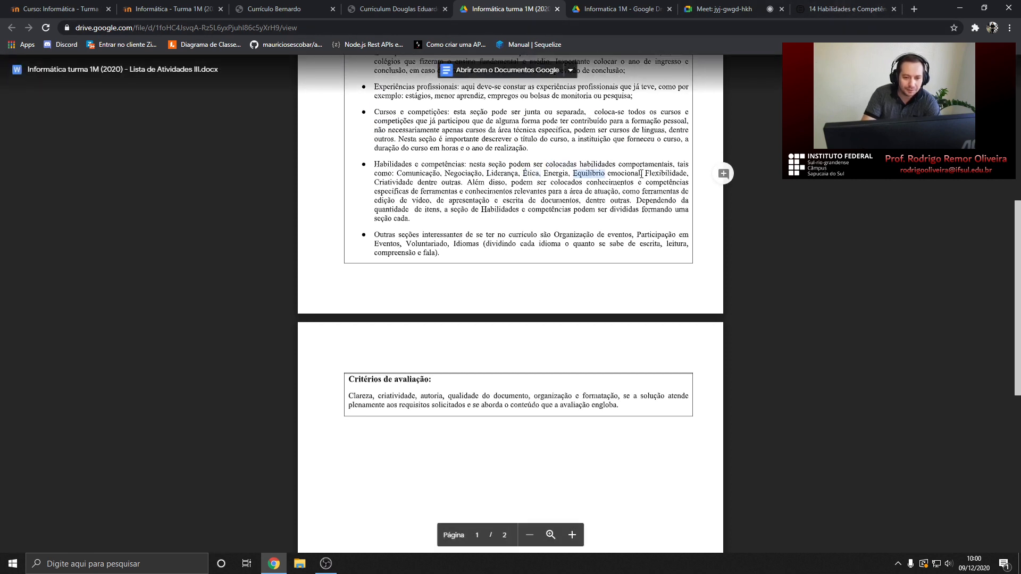
{"action": "double_click", "coordinate": [625, 174]}
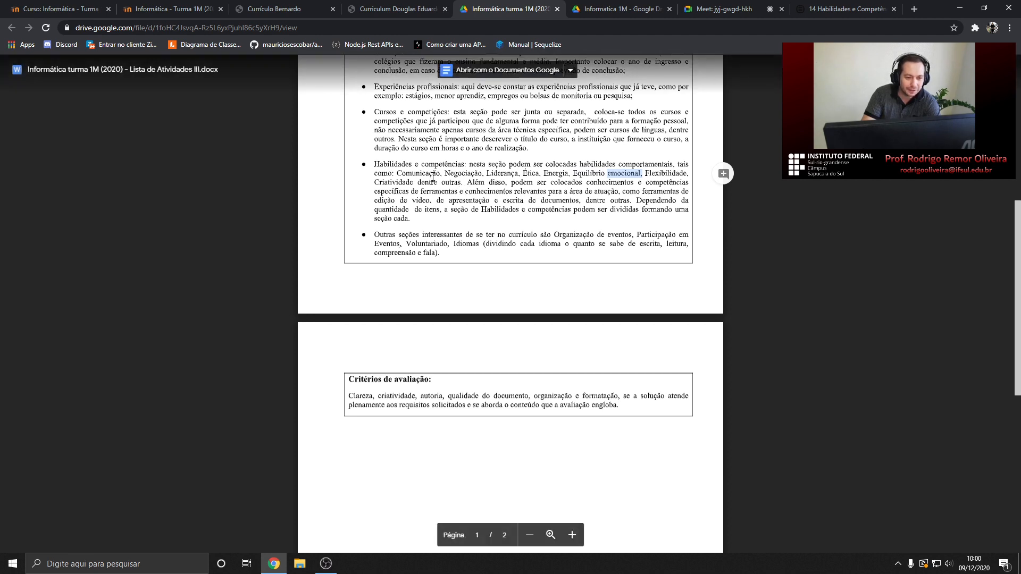
{"action": "double_click", "coordinate": [671, 173]}
{"action": "double_click", "coordinate": [395, 182]}
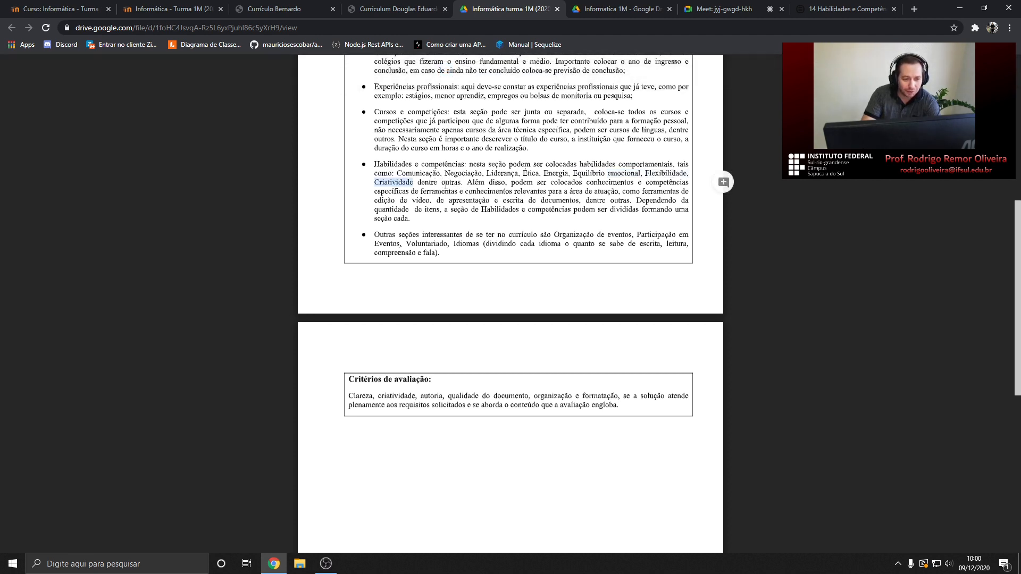
{"action": "left_click", "coordinate": [404, 174]}
Highlight the full list of behavioural skills, then move on to the résumé skills article
{"action": "left_click_drag", "start_coordinate": [465, 183], "coordinate": [400, 174]}
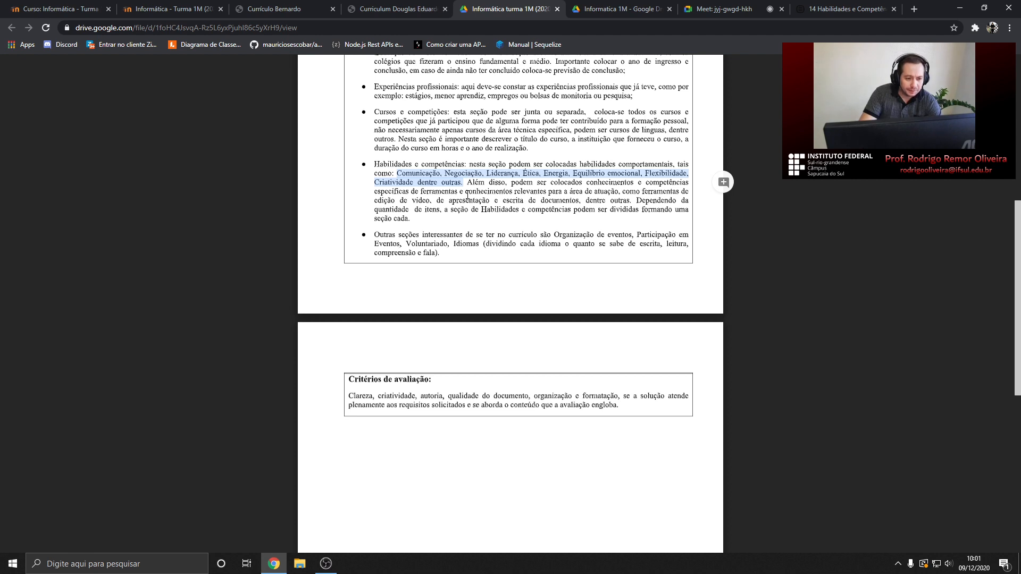
{"action": "left_click", "coordinate": [465, 184]}
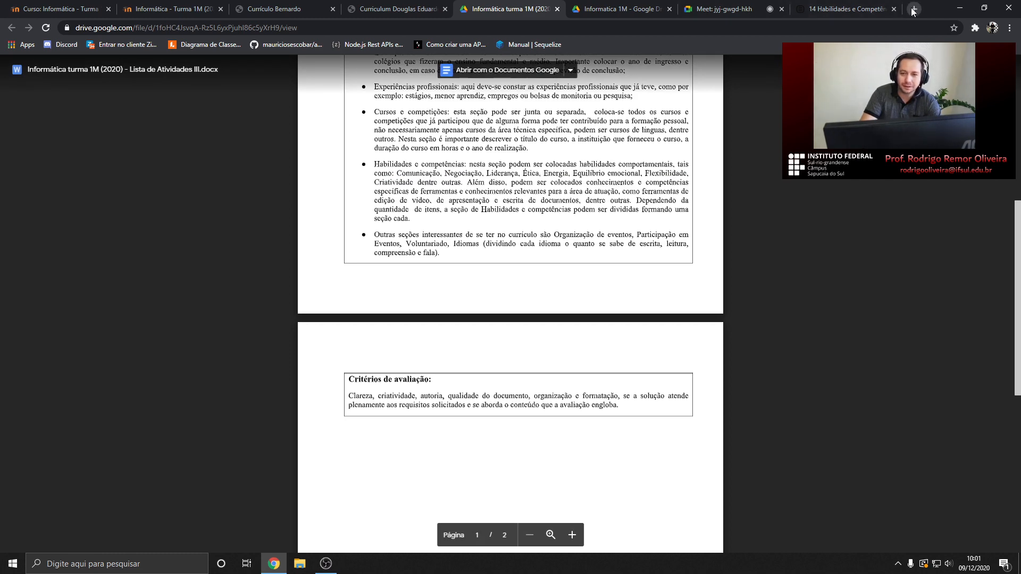
{"action": "left_click", "coordinate": [859, 6]}
Search Google for 'soft skills', scroll the results, and return to the assignment document
{"action": "scroll", "coordinate": [471, 174], "scroll_direction": "up", "scroll_amount": 10}
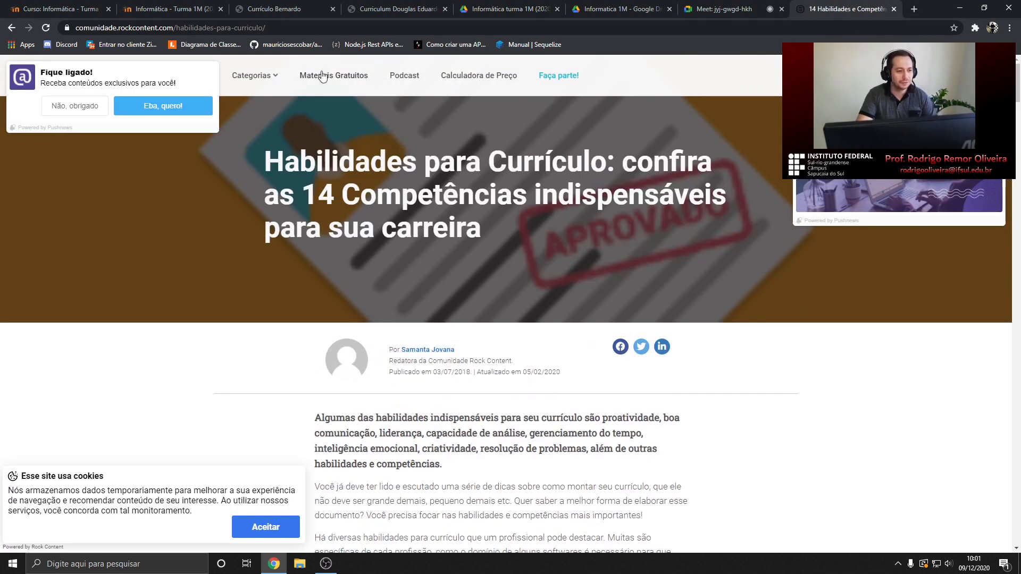
{"action": "left_click", "coordinate": [301, 24]}
{"action": "type", "text": "so"}
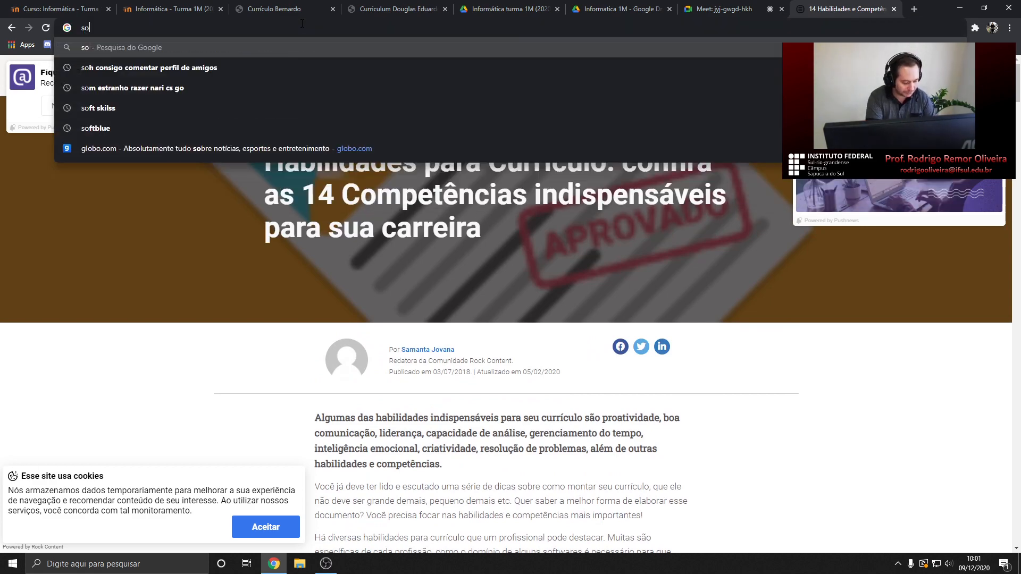
{"action": "type", "text": "ft "}
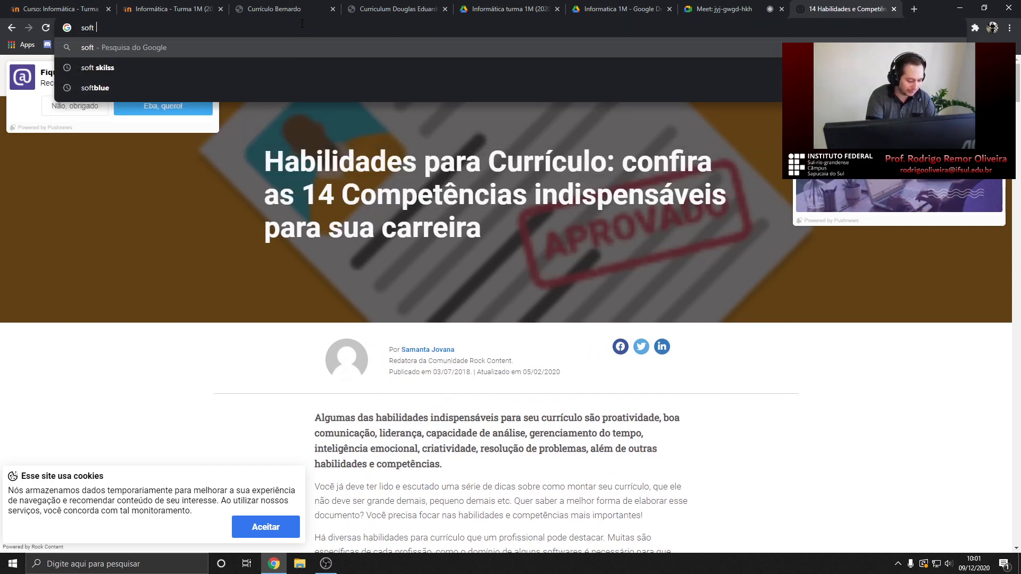
{"action": "type", "text": "skills"}
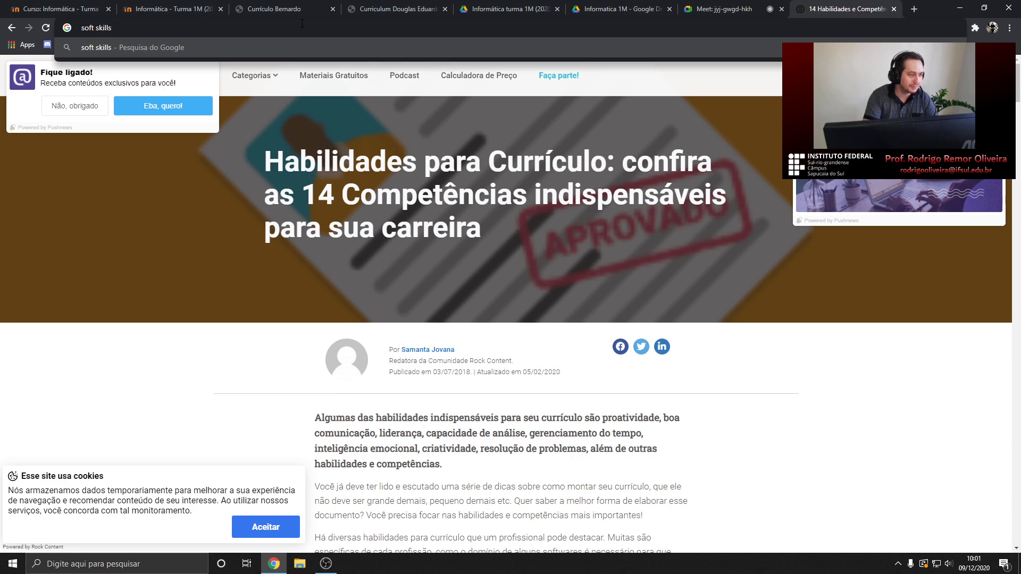
{"action": "key", "text": "Return"}
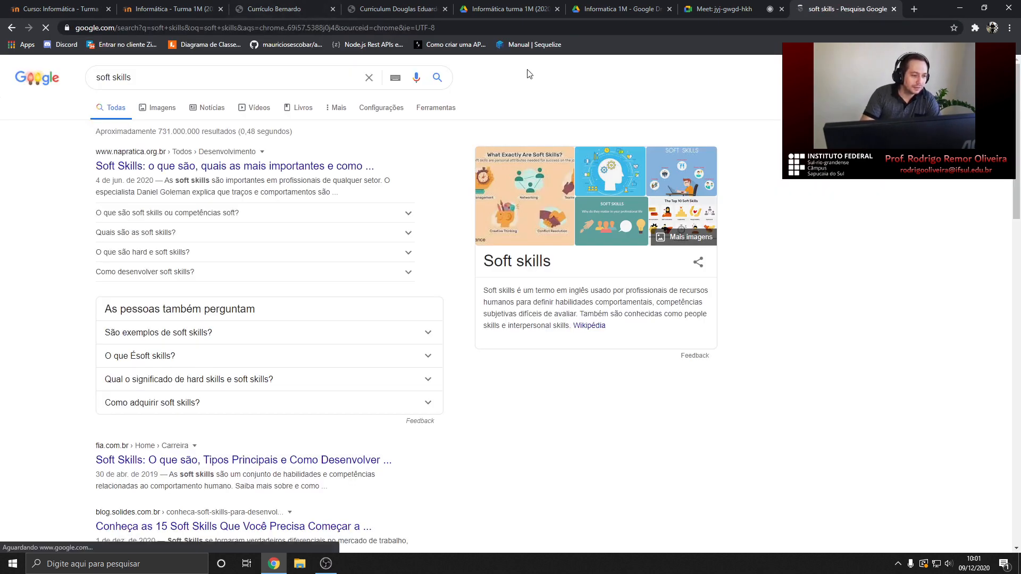
{"action": "scroll", "coordinate": [186, 225], "scroll_direction": "down", "scroll_amount": 1}
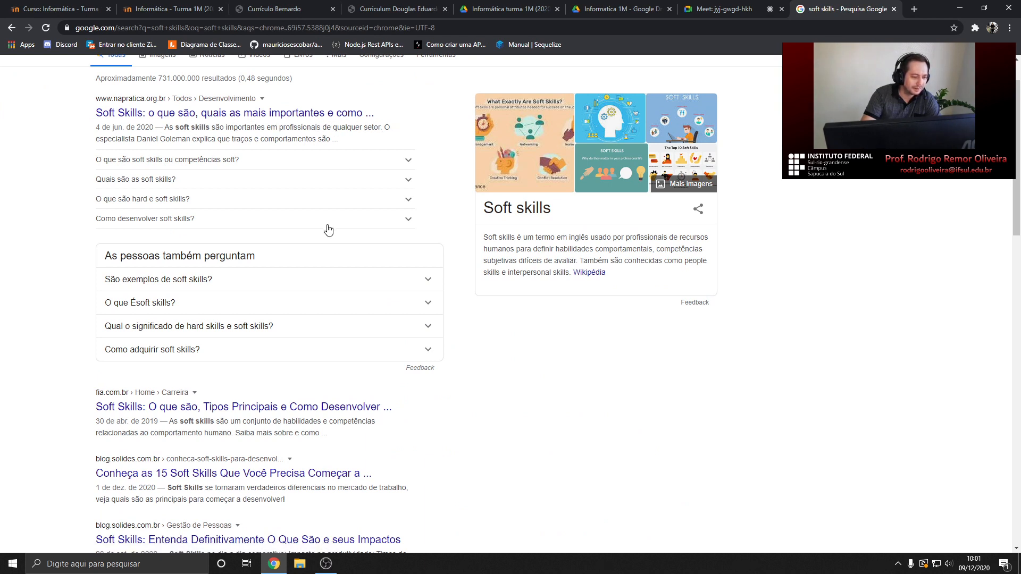
{"action": "scroll", "coordinate": [326, 227], "scroll_direction": "down", "scroll_amount": 3}
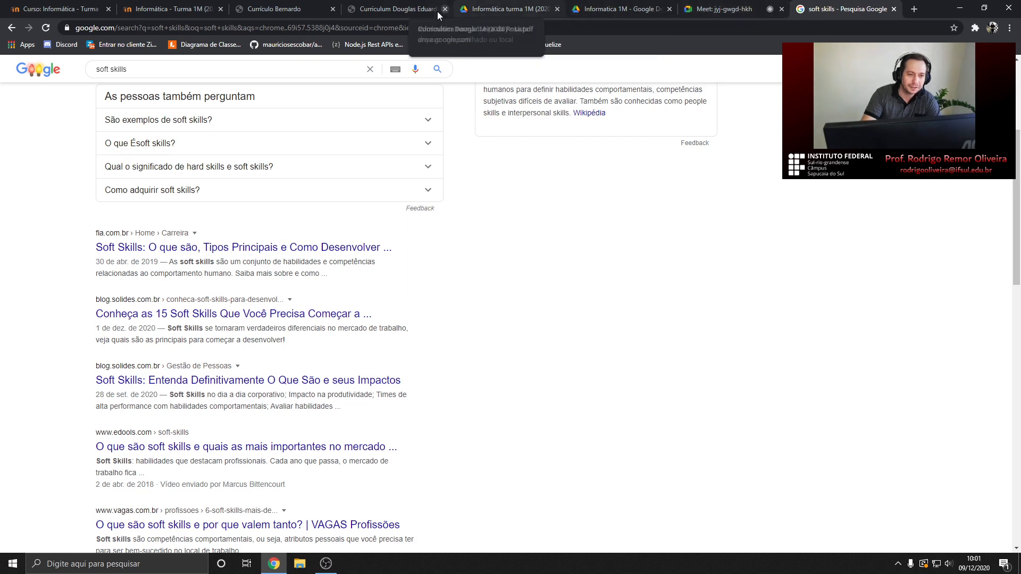
{"action": "left_click", "coordinate": [499, 11]}
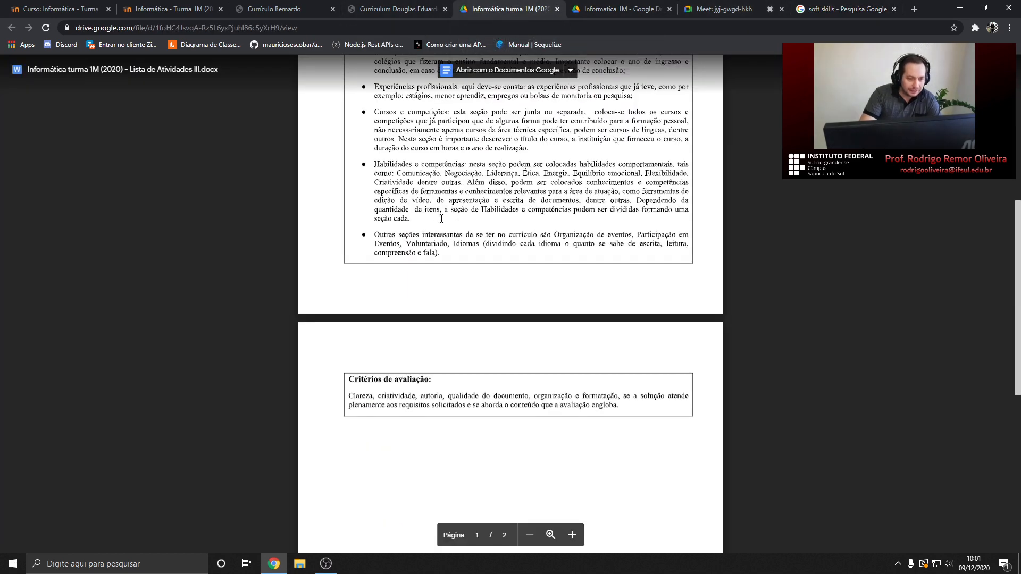
Highlight passages on adding competencies, splitting the skills section, and other useful résumé sections
{"action": "scroll", "coordinate": [408, 134], "scroll_direction": "down", "scroll_amount": 1}
{"action": "left_click_drag", "start_coordinate": [475, 181], "coordinate": [545, 194]}
{"action": "left_click", "coordinate": [538, 199]}
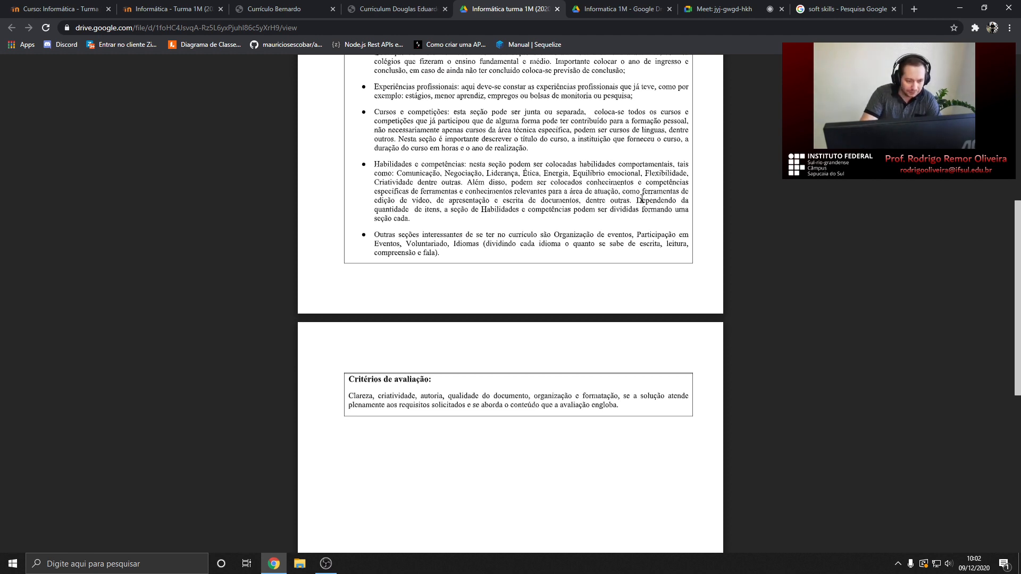
{"action": "left_click_drag", "start_coordinate": [640, 200], "coordinate": [486, 210]}
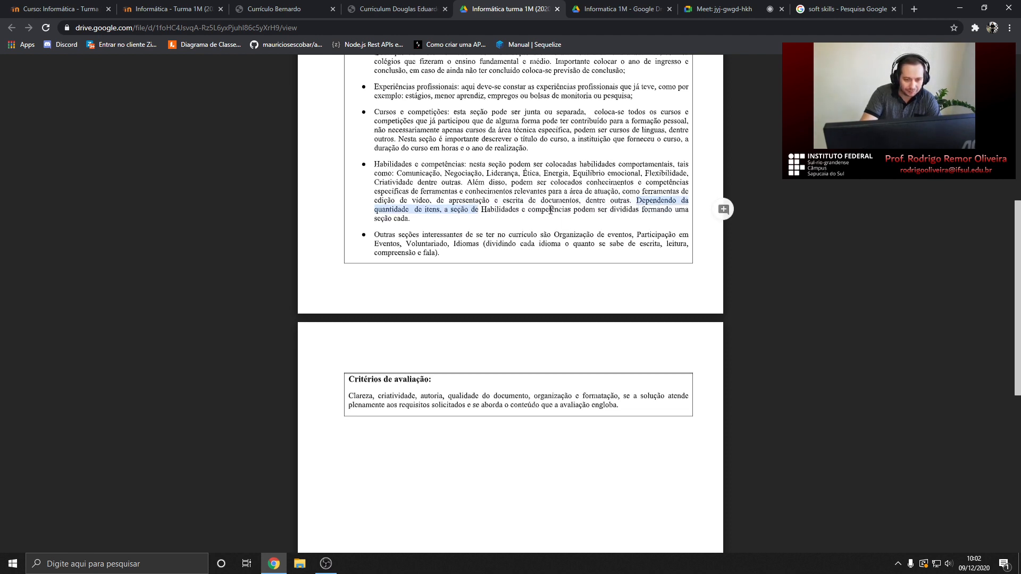
{"action": "scroll", "coordinate": [470, 193], "scroll_direction": "down", "scroll_amount": 1}
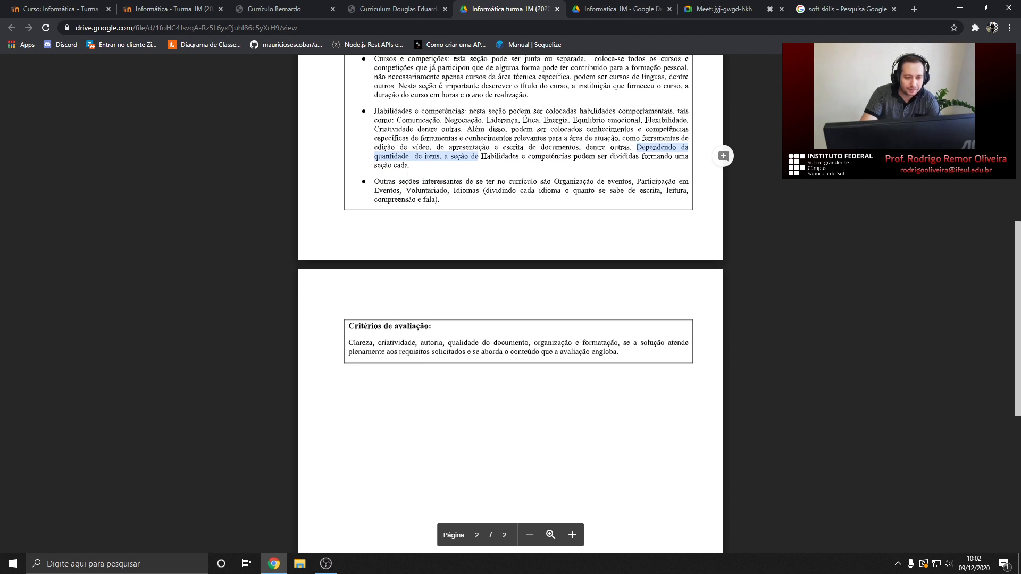
{"action": "left_click_drag", "start_coordinate": [387, 183], "coordinate": [563, 182]}
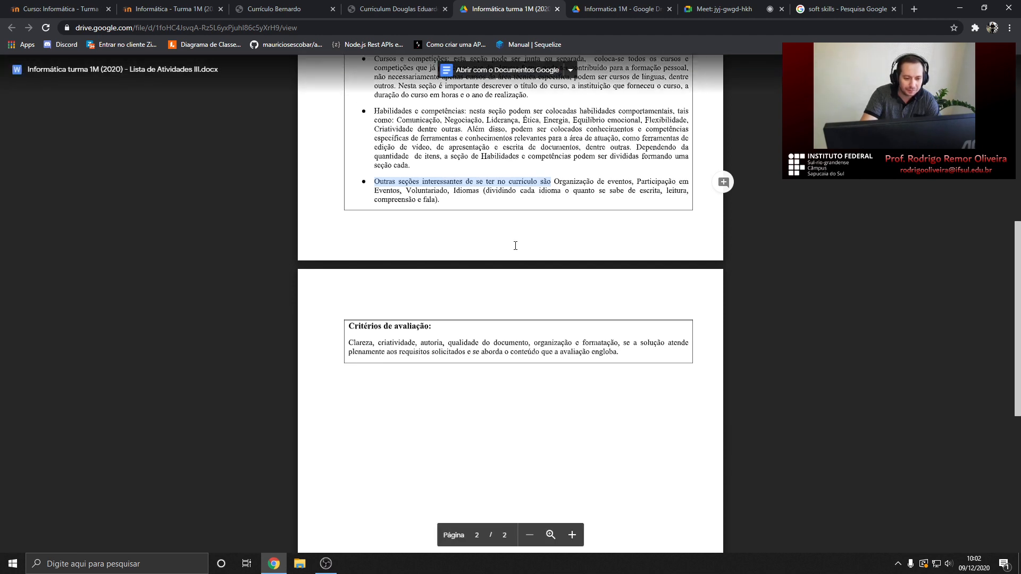
Scroll the assignment back to the top and bring up the student's 'Currículo' PDF
{"action": "scroll", "coordinate": [515, 247], "scroll_direction": "up", "scroll_amount": 2}
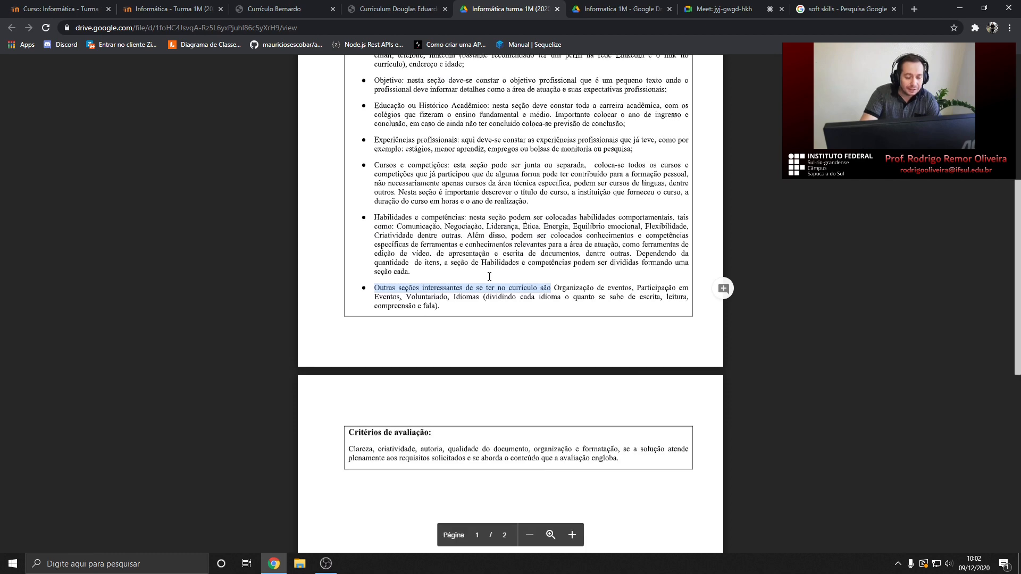
{"action": "scroll", "coordinate": [519, 267], "scroll_direction": "up", "scroll_amount": 1}
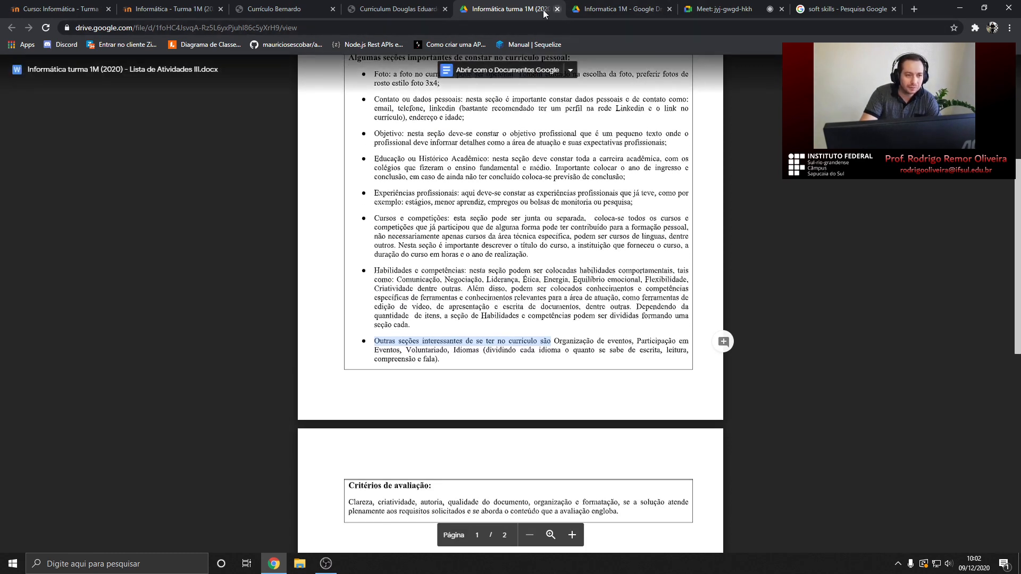
{"action": "left_click", "coordinate": [273, 9]}
Highlight the professional reference details and scroll through the example résumé
{"action": "scroll", "coordinate": [391, 403], "scroll_direction": "down", "scroll_amount": 5}
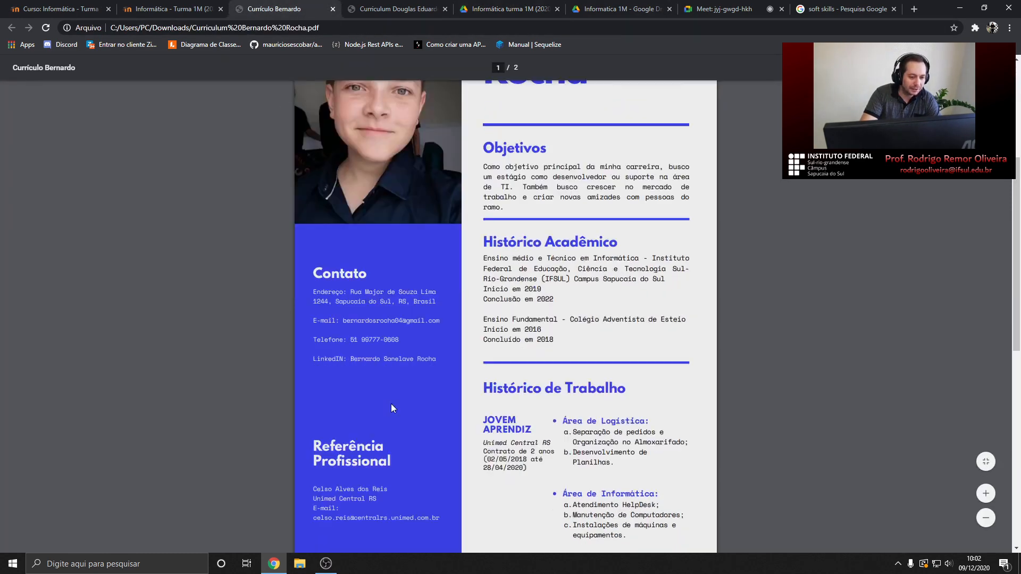
{"action": "left_click_drag", "start_coordinate": [309, 282], "coordinate": [440, 351]}
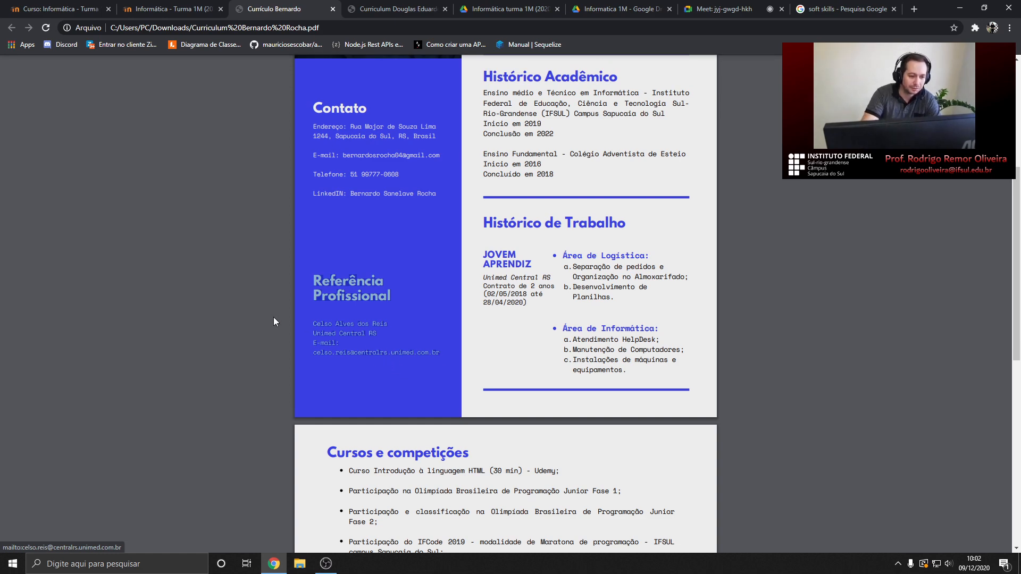
{"action": "scroll", "coordinate": [260, 316], "scroll_direction": "down", "scroll_amount": 1}
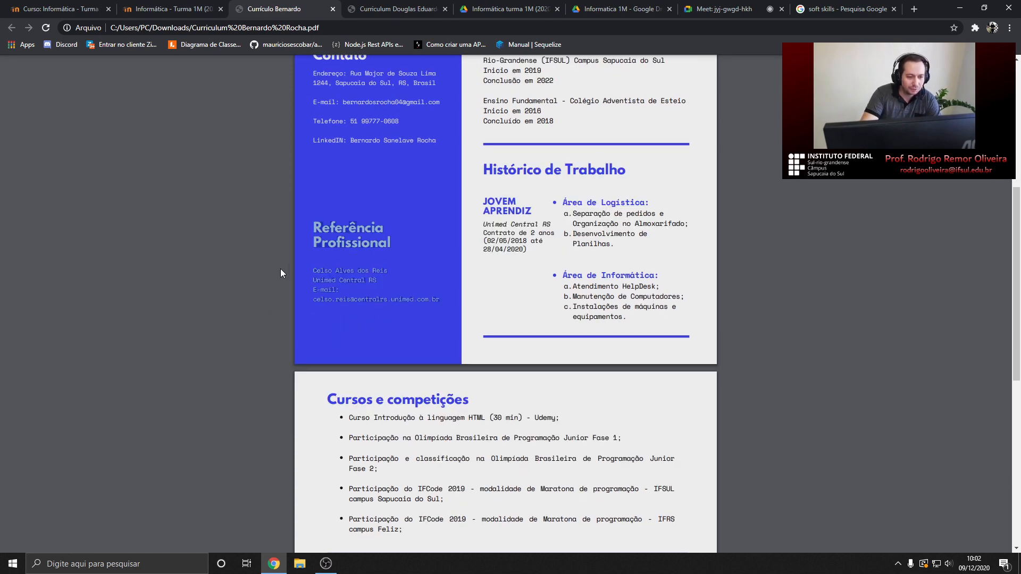
{"action": "scroll", "coordinate": [259, 269], "scroll_direction": "up", "scroll_amount": 2}
{"action": "scroll", "coordinate": [260, 273], "scroll_direction": "up", "scroll_amount": 2}
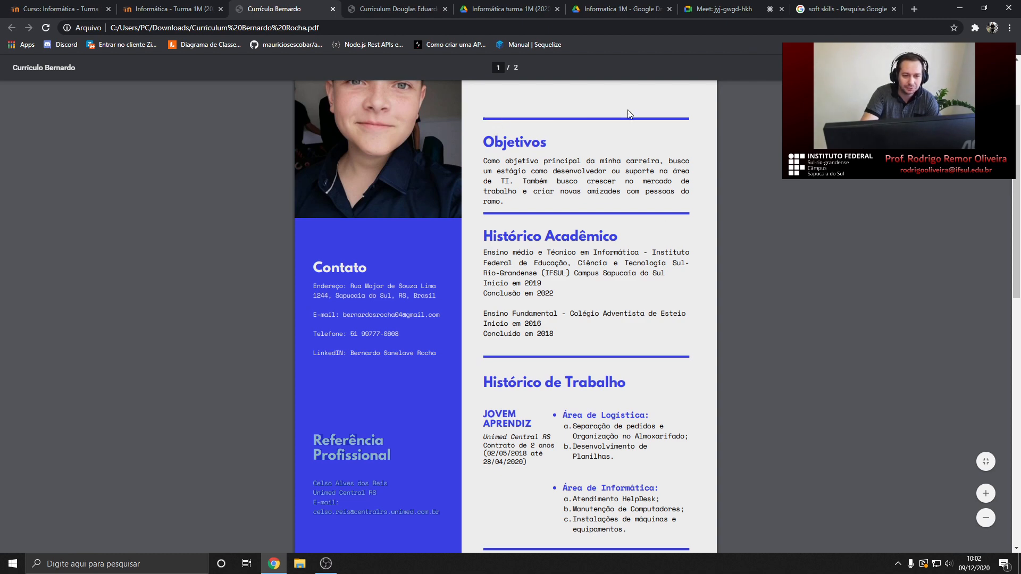
{"action": "scroll", "coordinate": [538, 213], "scroll_direction": "down", "scroll_amount": 10}
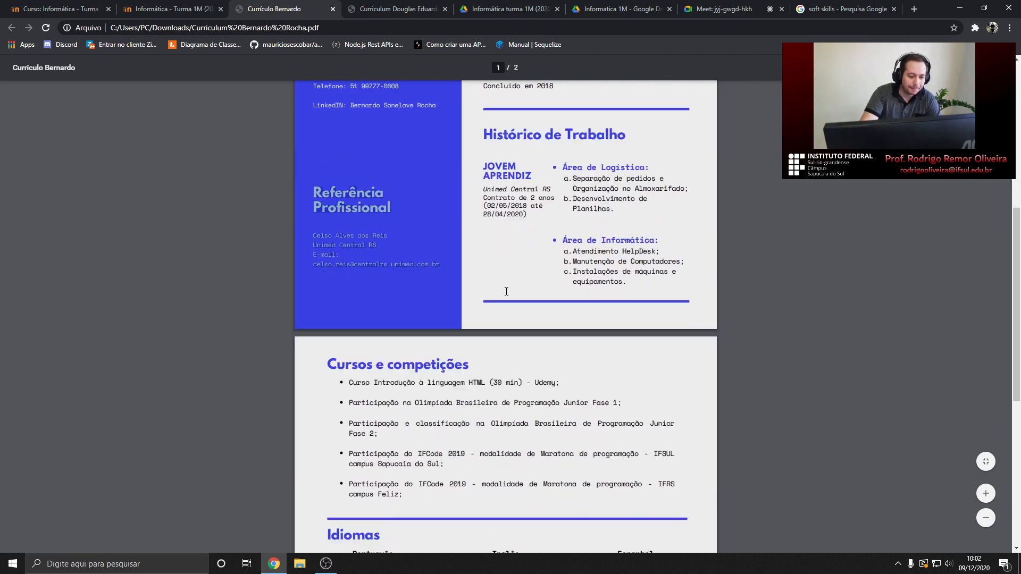
{"action": "scroll", "coordinate": [506, 289], "scroll_direction": "down", "scroll_amount": 2}
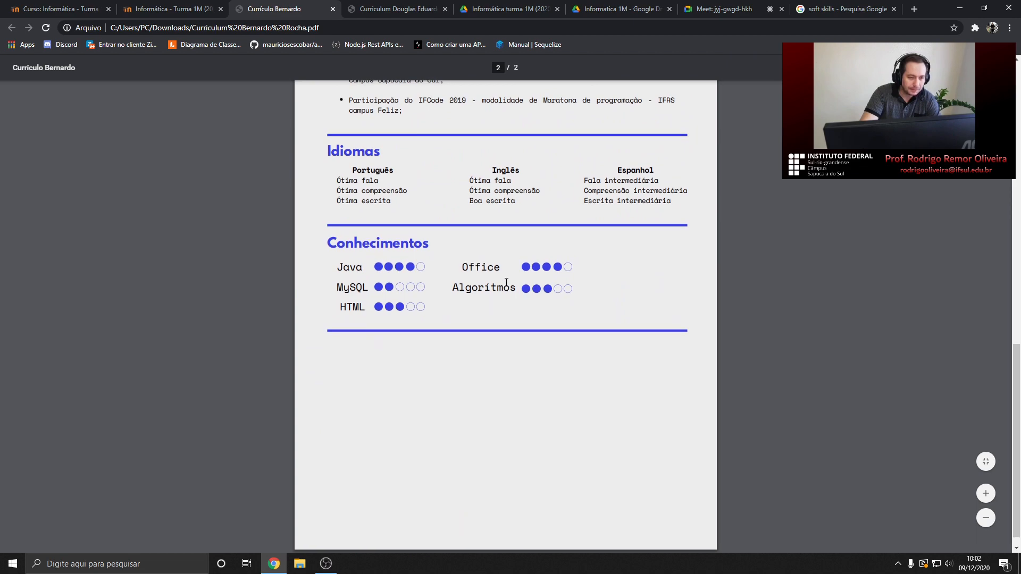
{"action": "scroll", "coordinate": [506, 282], "scroll_direction": "up", "scroll_amount": 12}
Glance between the two student résumés, then open the Currículos folder in File Explorer
{"action": "left_click", "coordinate": [372, 8]}
{"action": "left_click", "coordinate": [302, 5]}
{"action": "left_click", "coordinate": [373, 8]}
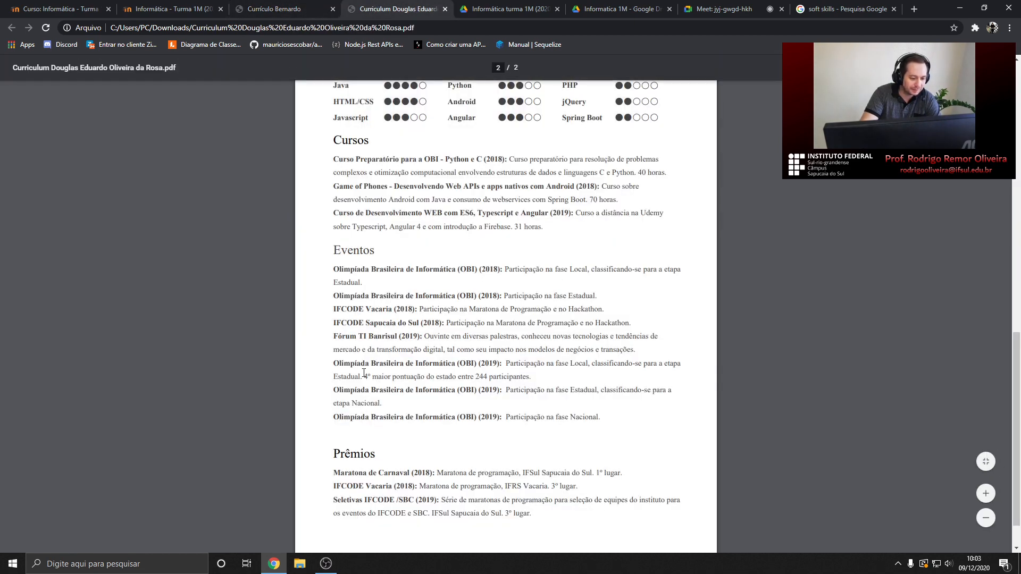
{"action": "left_click", "coordinate": [299, 564]}
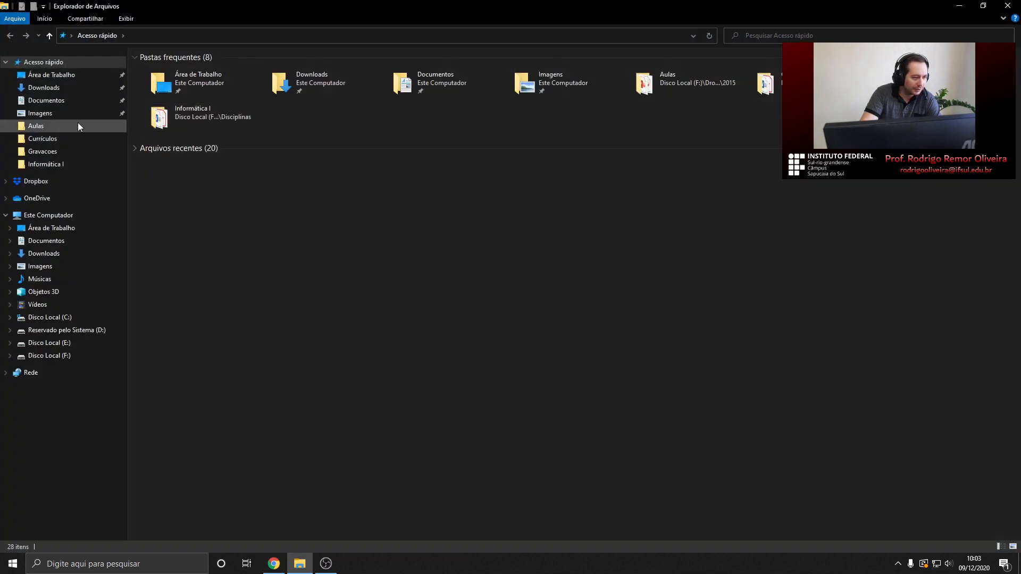
{"action": "left_click", "coordinate": [55, 139]}
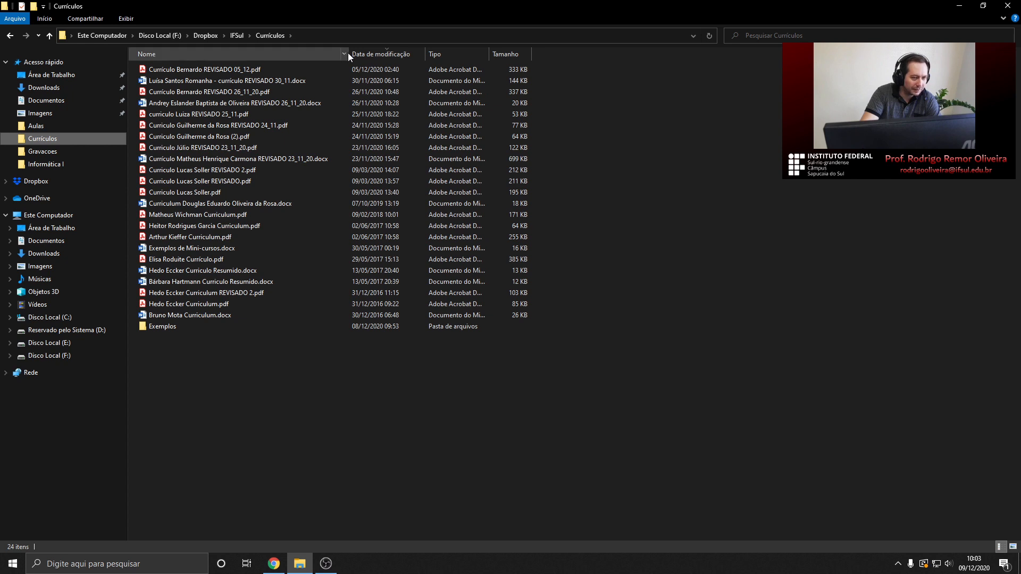
Widen the Nome column to show full file names and open a Curriculo PDF in Acrobat Reader
{"action": "left_click_drag", "start_coordinate": [347, 54], "coordinate": [419, 54]}
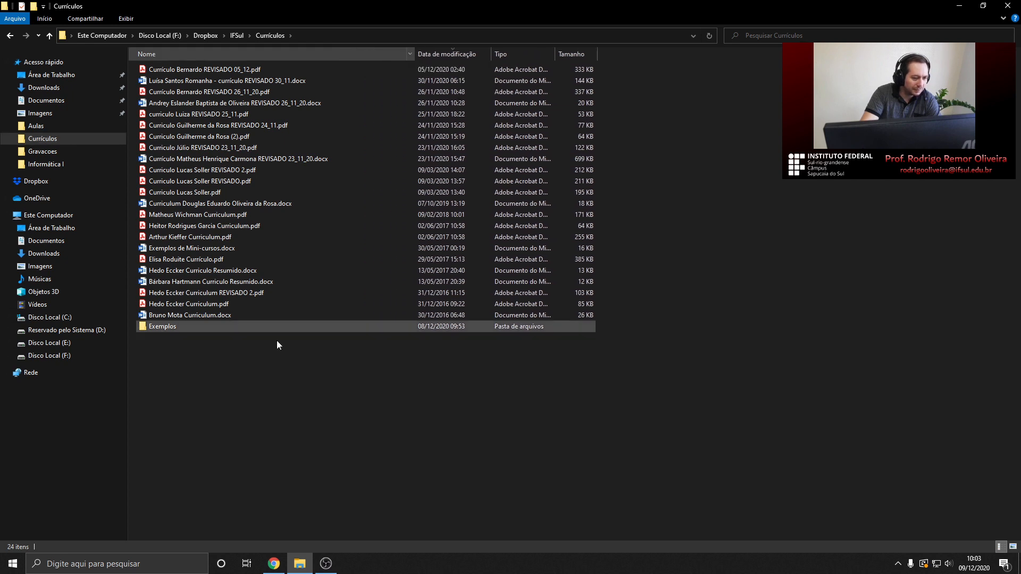
{"action": "double_click", "coordinate": [217, 195]}
{"action": "scroll", "coordinate": [346, 174], "scroll_direction": "down", "scroll_amount": 1}
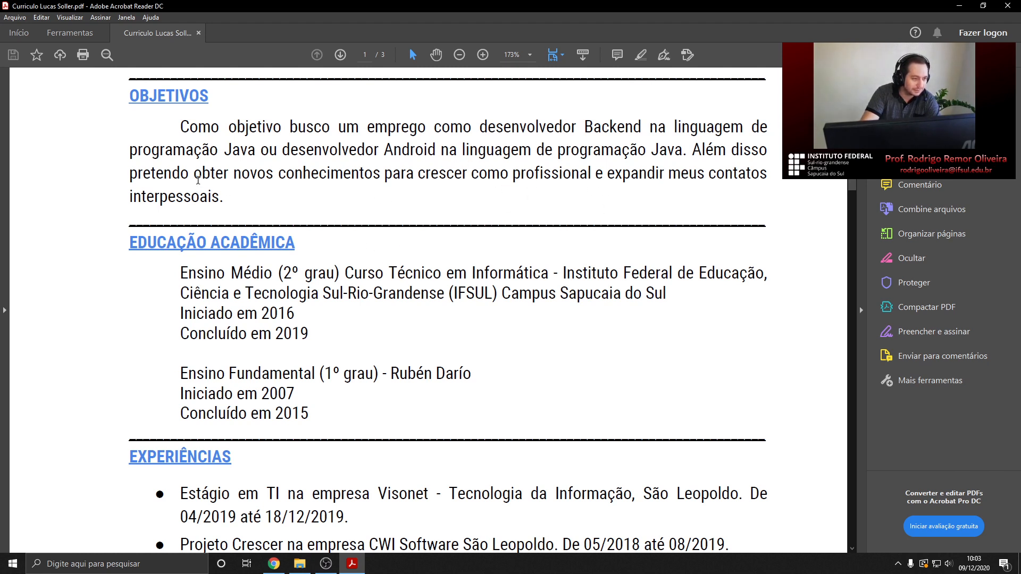
Read all three résumé pages, from objectives through Conhecimentos to events, then close Acrobat Reader
{"action": "scroll", "coordinate": [377, 212], "scroll_direction": "down", "scroll_amount": 2}
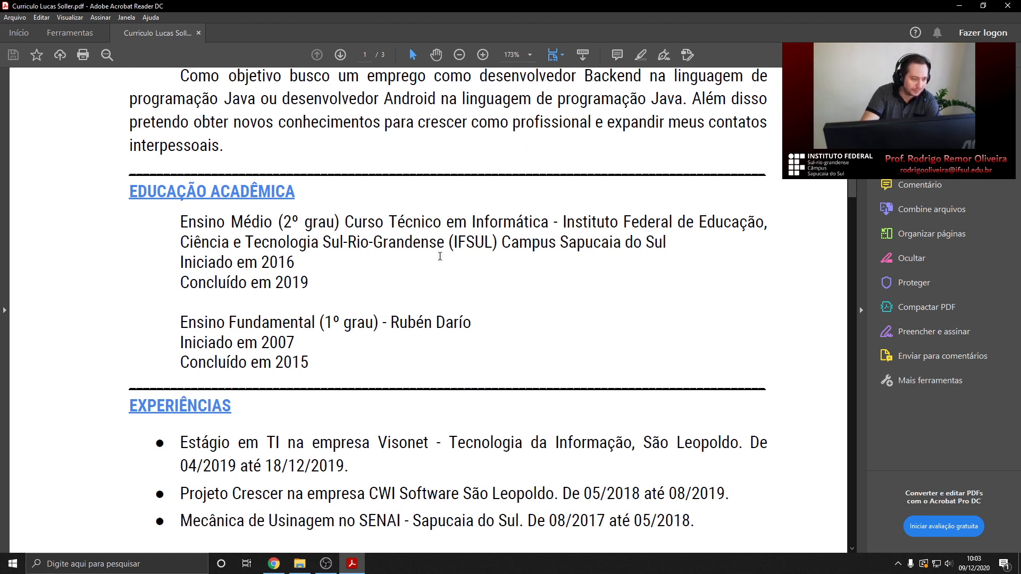
{"action": "scroll", "coordinate": [300, 194], "scroll_direction": "up", "scroll_amount": 2}
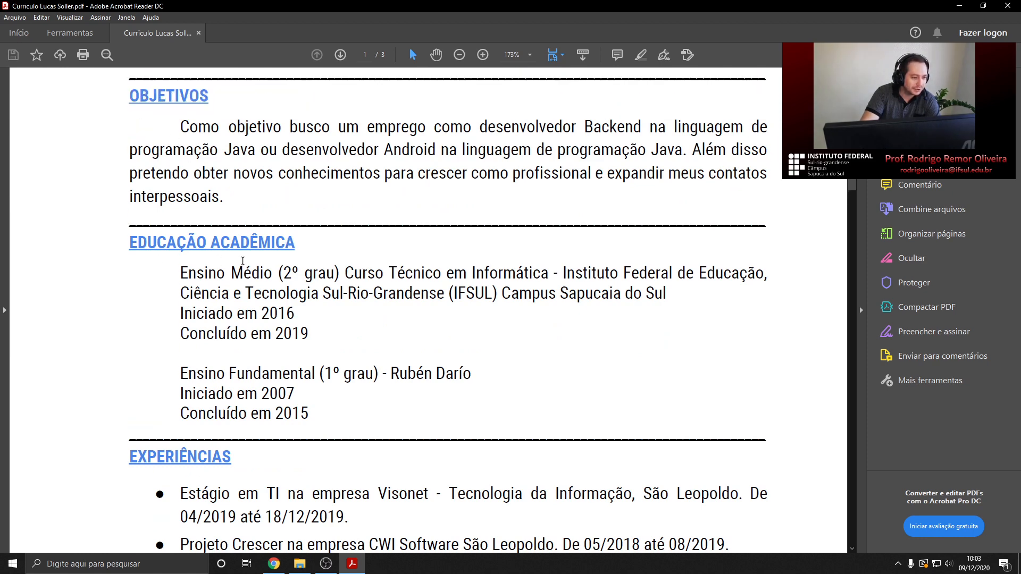
{"action": "scroll", "coordinate": [219, 278], "scroll_direction": "down", "scroll_amount": 1}
{"action": "scroll", "coordinate": [208, 280], "scroll_direction": "down", "scroll_amount": 3}
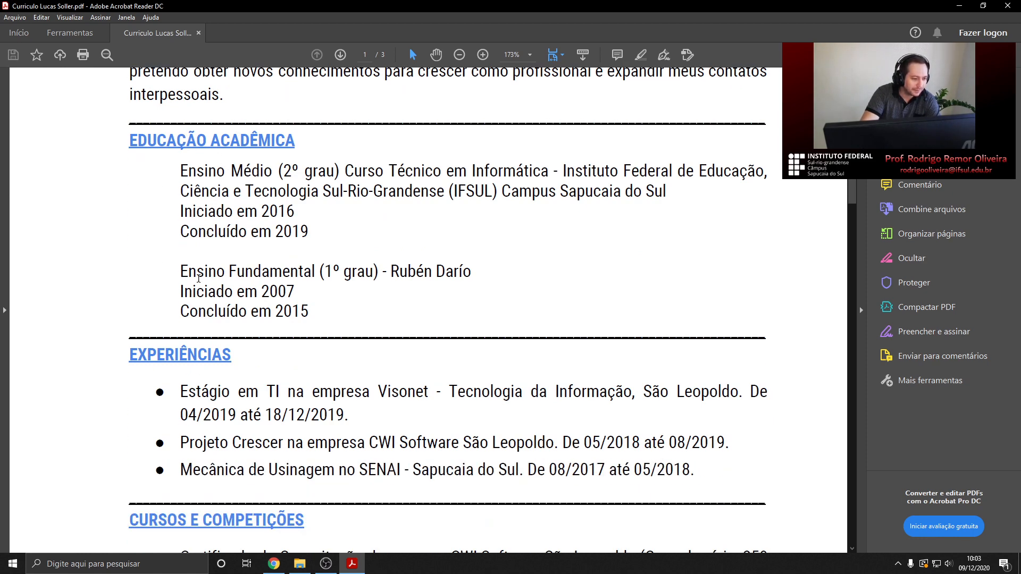
{"action": "scroll", "coordinate": [295, 347], "scroll_direction": "down", "scroll_amount": 7}
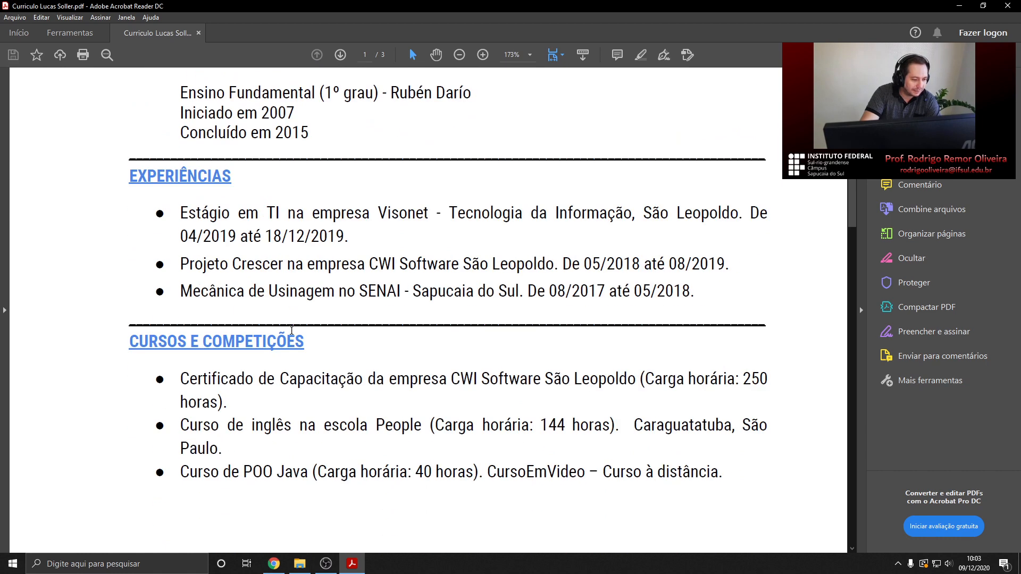
{"action": "scroll", "coordinate": [211, 311], "scroll_direction": "down", "scroll_amount": 10}
{"action": "scroll", "coordinate": [210, 311], "scroll_direction": "down", "scroll_amount": 20}
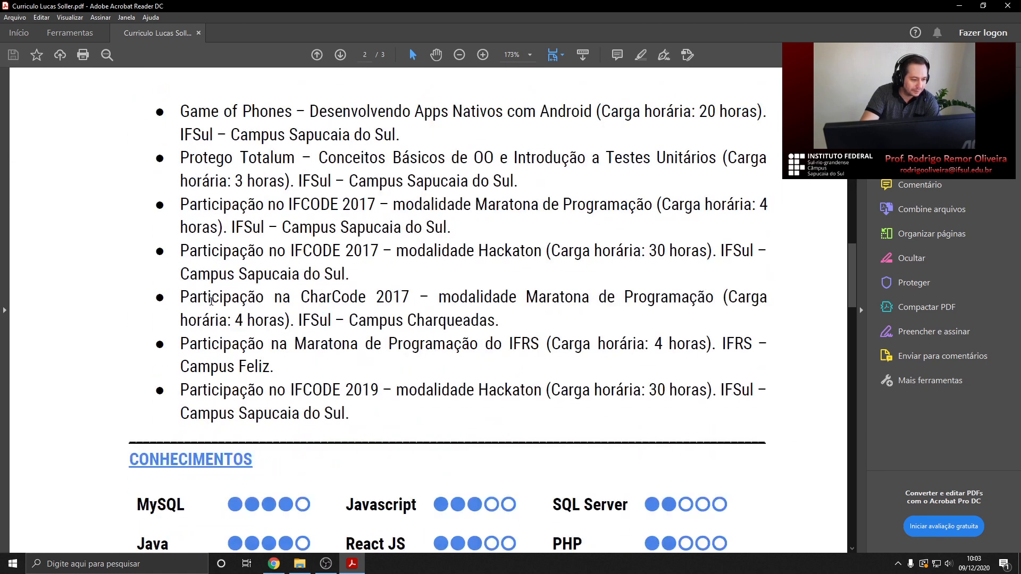
{"action": "scroll", "coordinate": [187, 294], "scroll_direction": "down", "scroll_amount": 9}
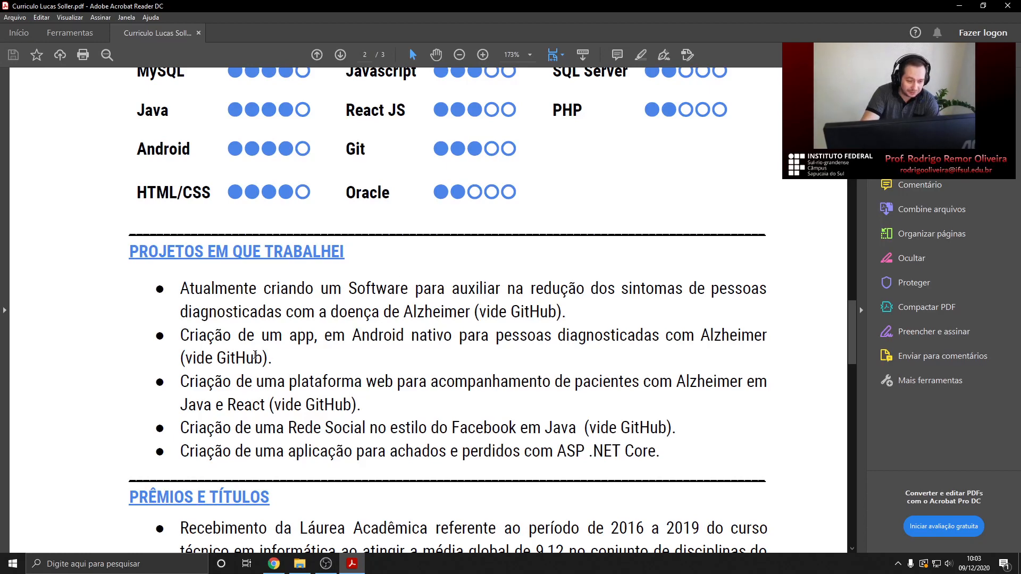
{"action": "scroll", "coordinate": [246, 354], "scroll_direction": "down", "scroll_amount": 2}
{"action": "scroll", "coordinate": [260, 304], "scroll_direction": "down", "scroll_amount": 6}
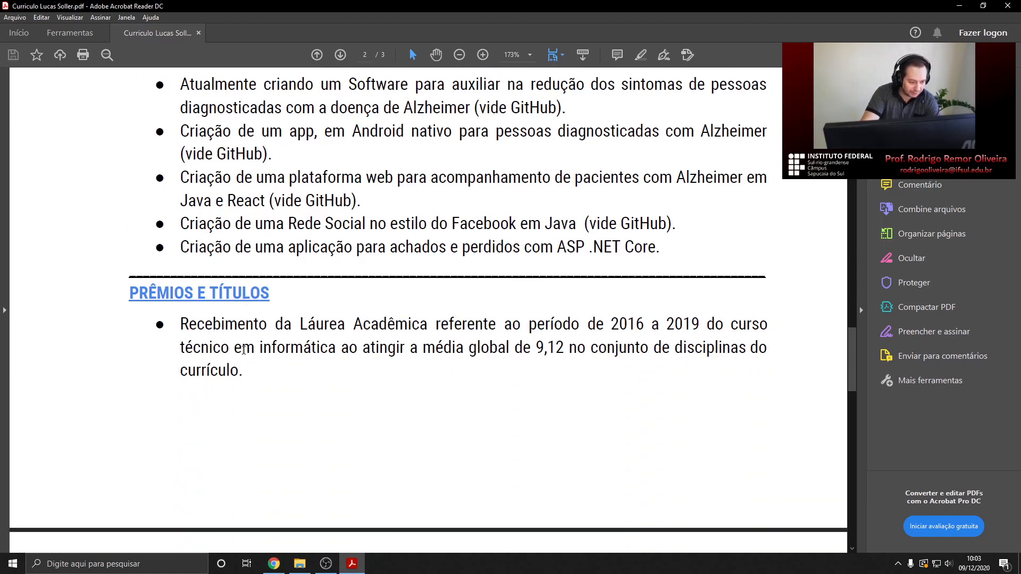
{"action": "scroll", "coordinate": [160, 325], "scroll_direction": "down", "scroll_amount": 20}
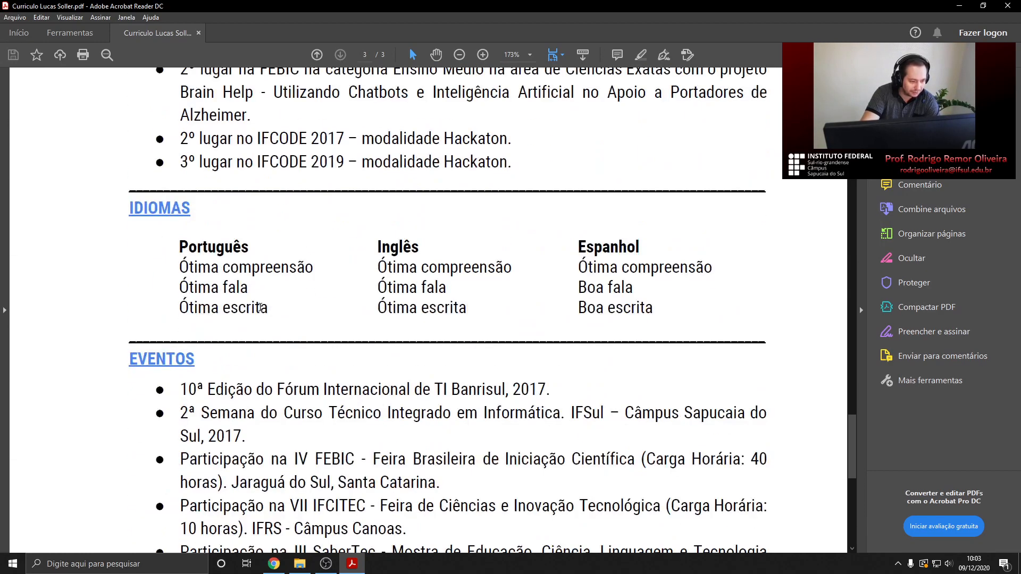
{"action": "scroll", "coordinate": [339, 204], "scroll_direction": "down", "scroll_amount": 16}
{"action": "scroll", "coordinate": [286, 322], "scroll_direction": "up", "scroll_amount": 16}
{"action": "scroll", "coordinate": [286, 318], "scroll_direction": "up", "scroll_amount": 20}
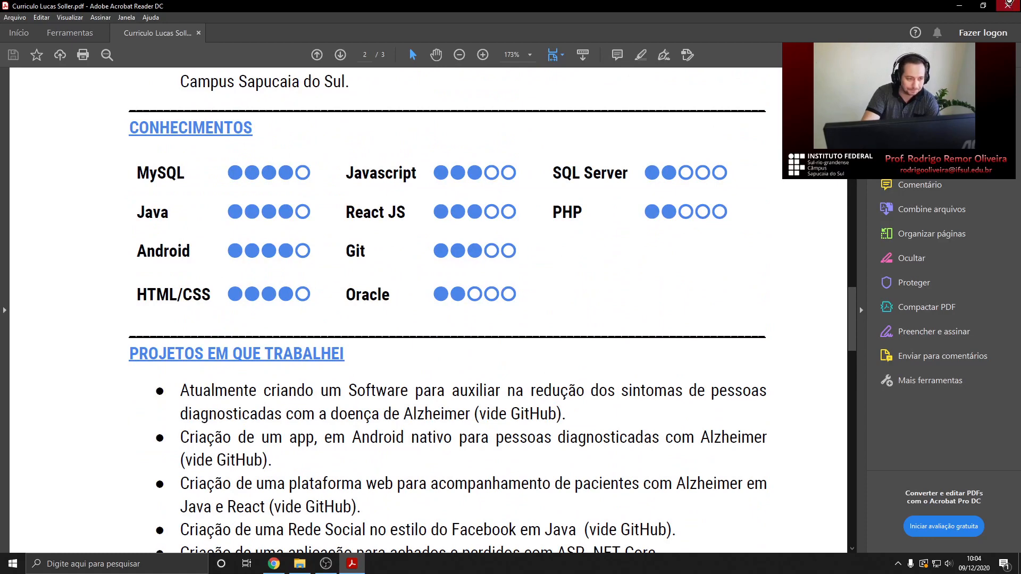
{"action": "left_click", "coordinate": [1007, 5]}
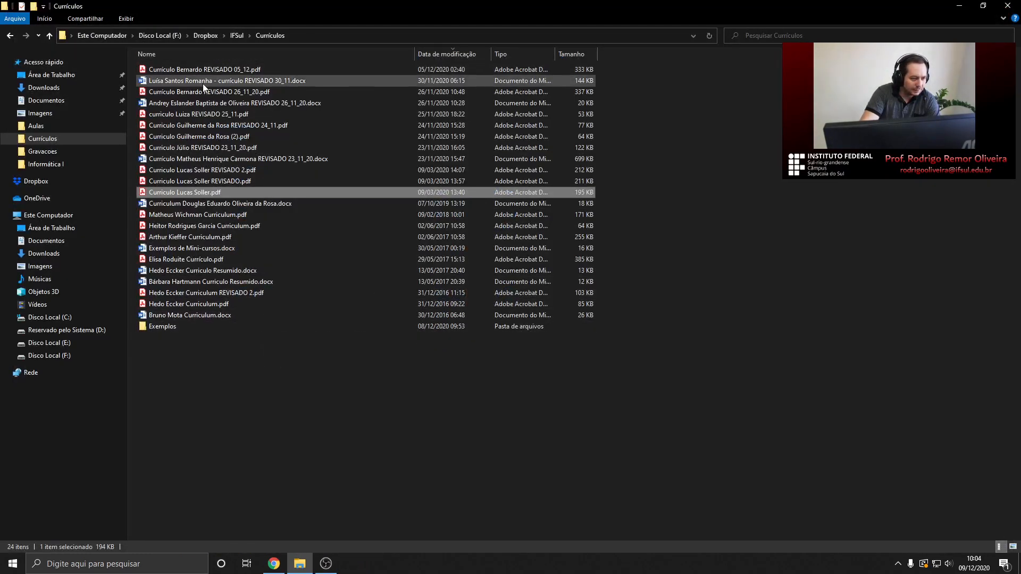
Select a few Word and other résumé files in the Currículos list, then clear the selection
{"action": "left_click", "coordinate": [168, 82]}
{"action": "left_click", "coordinate": [170, 104]}
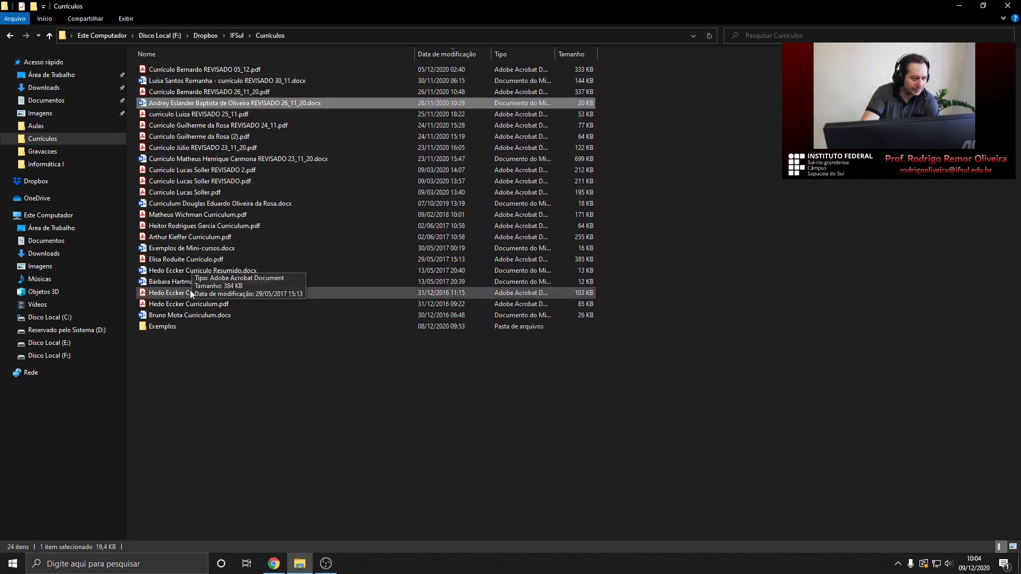
{"action": "left_click", "coordinate": [196, 158]}
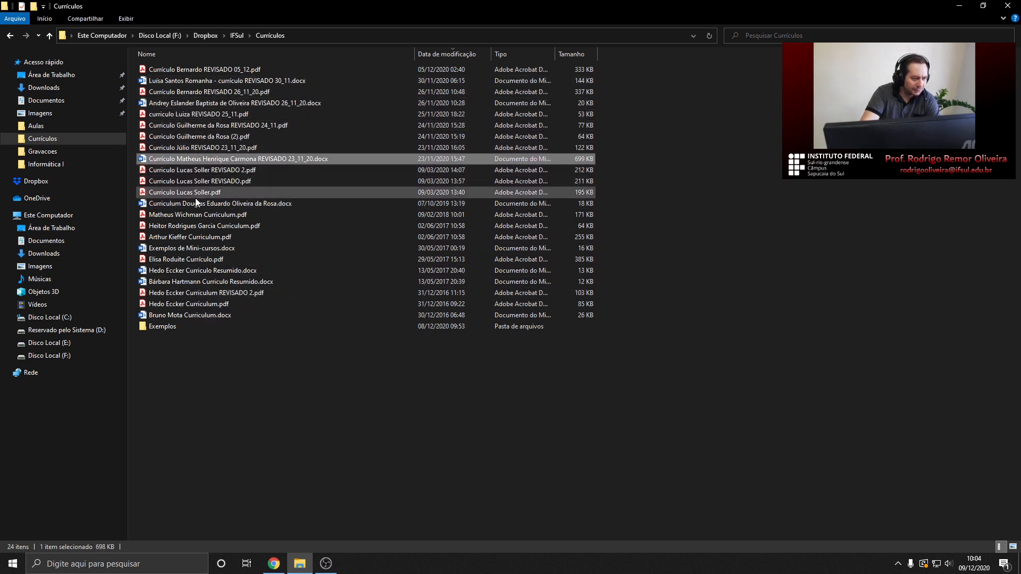
{"action": "left_click", "coordinate": [250, 380]}
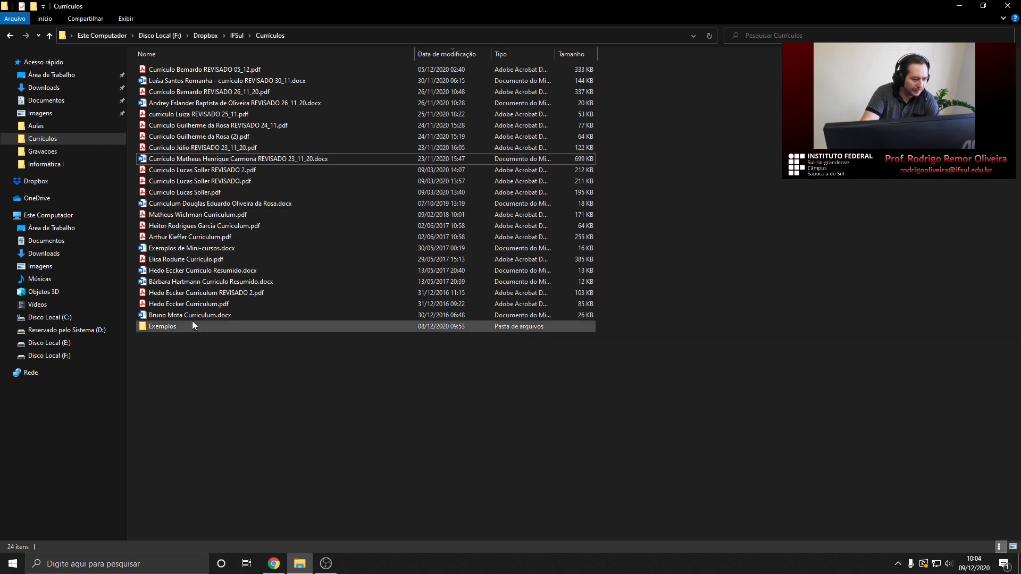
Back in Chrome, compare the two example résumés and close the example résumé PDF tab
{"action": "left_click", "coordinate": [272, 563]}
{"action": "scroll", "coordinate": [412, 276], "scroll_direction": "up", "scroll_amount": 7}
{"action": "scroll", "coordinate": [418, 264], "scroll_direction": "up", "scroll_amount": 5}
{"action": "left_click", "coordinate": [257, 6]}
{"action": "left_click", "coordinate": [383, 8]}
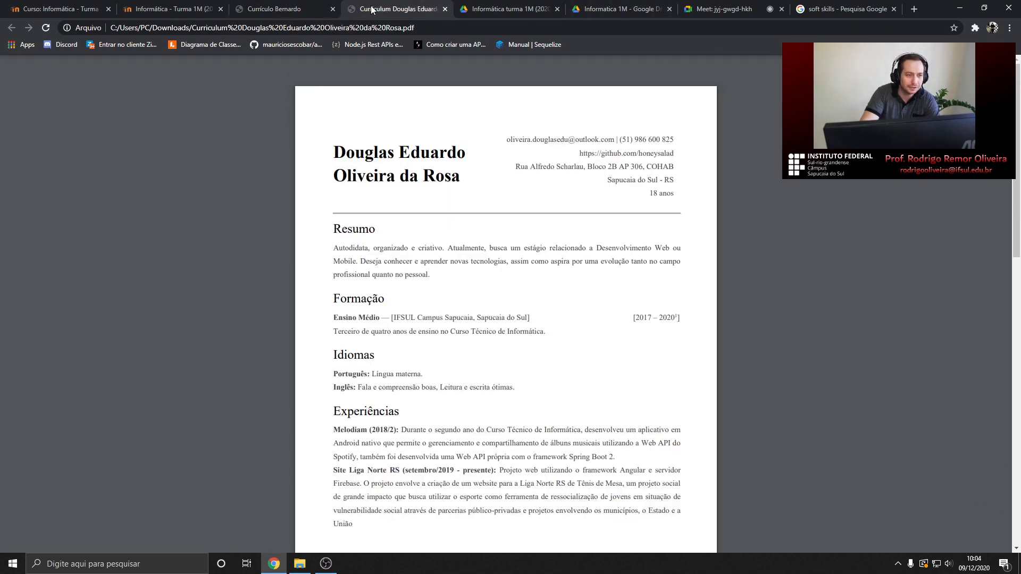
{"action": "middle_click", "coordinate": [371, 7]}
Close the remaining résumé tab and scroll through the assignment document
{"action": "left_click", "coordinate": [283, 4]}
{"action": "middle_click", "coordinate": [280, 11]}
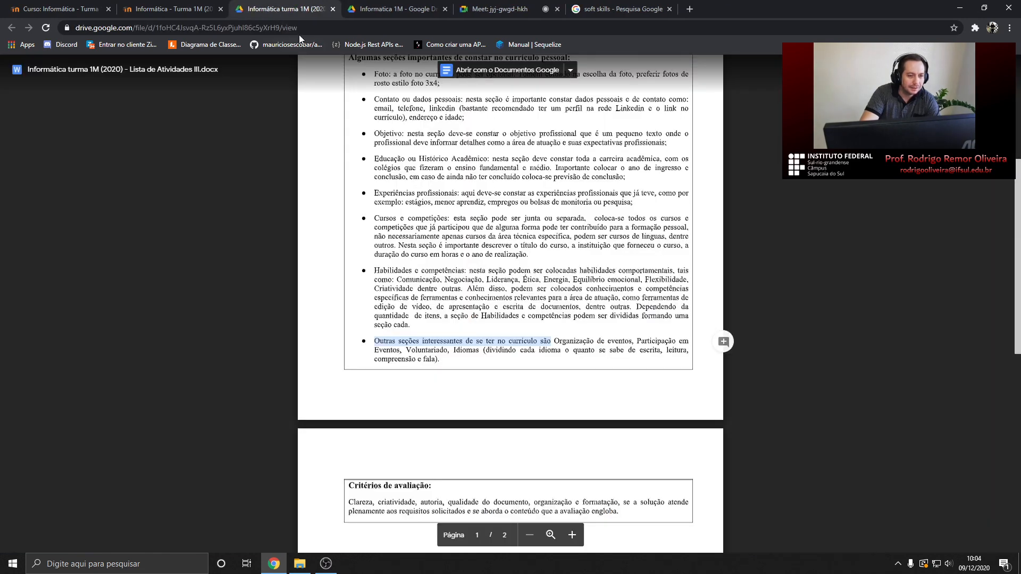
{"action": "scroll", "coordinate": [447, 235], "scroll_direction": "up", "scroll_amount": 5}
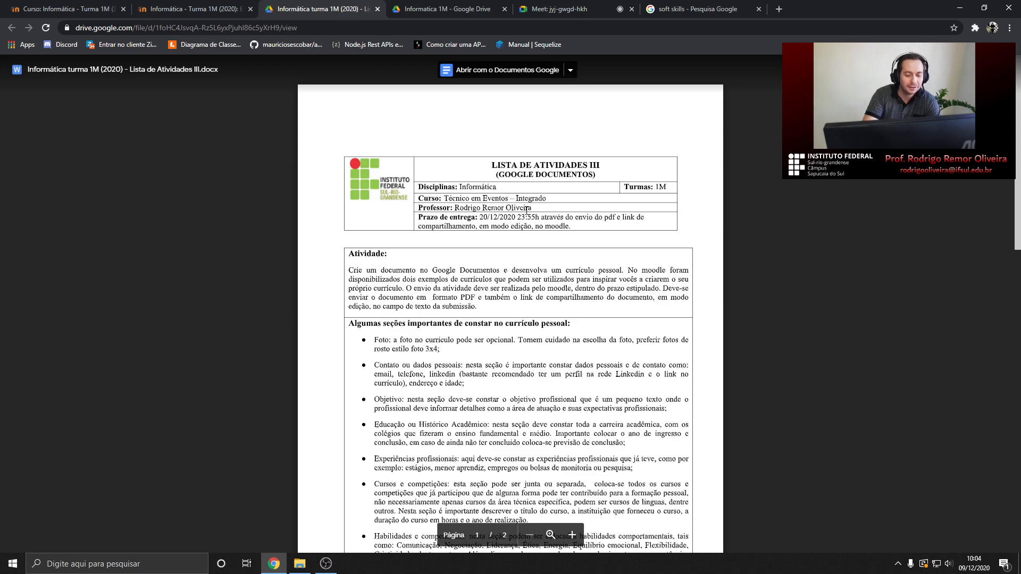
{"action": "scroll", "coordinate": [542, 233], "scroll_direction": "down", "scroll_amount": 12}
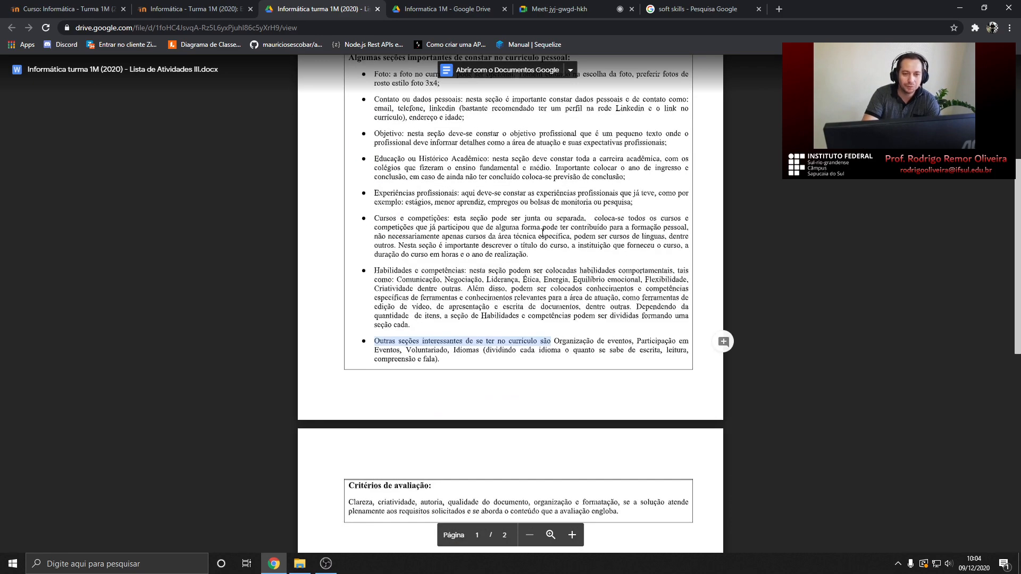
{"action": "scroll", "coordinate": [541, 229], "scroll_direction": "up", "scroll_amount": 6}
{"action": "scroll", "coordinate": [541, 229], "scroll_direction": "up", "scroll_amount": 7}
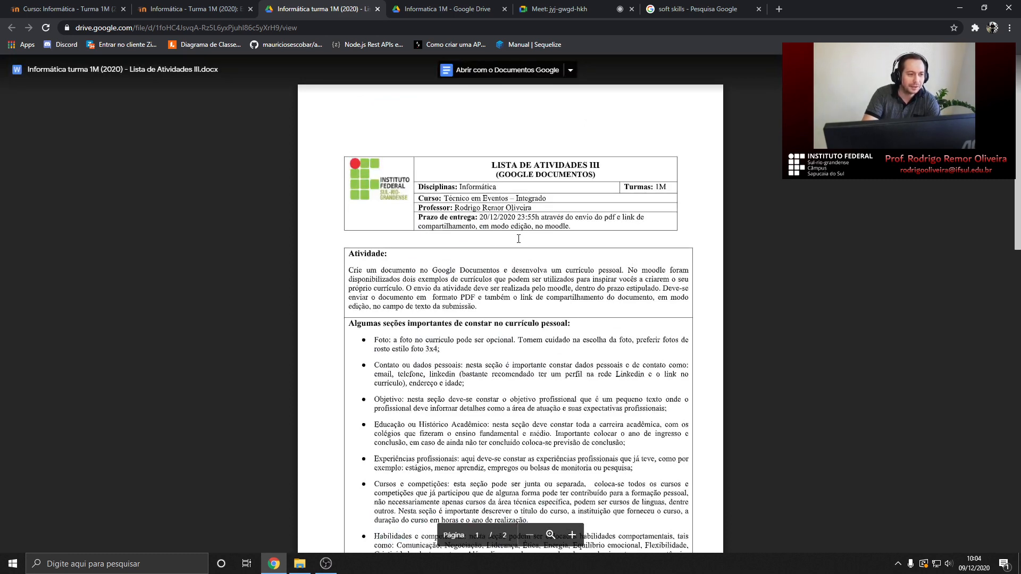
{"action": "scroll", "coordinate": [519, 241], "scroll_direction": "down", "scroll_amount": 3}
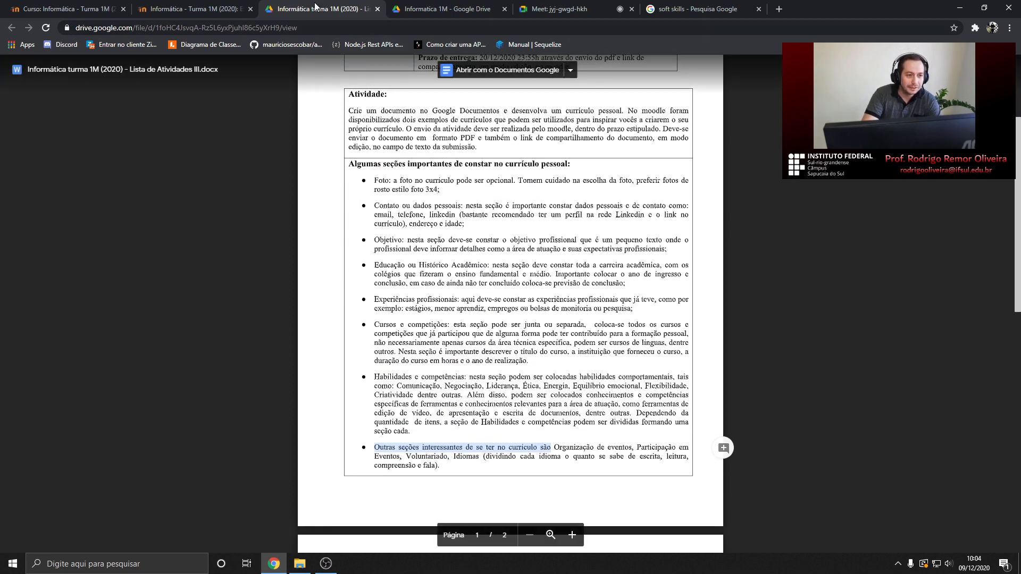
Close the soft skills search results tab and return to the assignment document
{"action": "left_click", "coordinate": [205, 9]}
{"action": "left_click", "coordinate": [707, 7]}
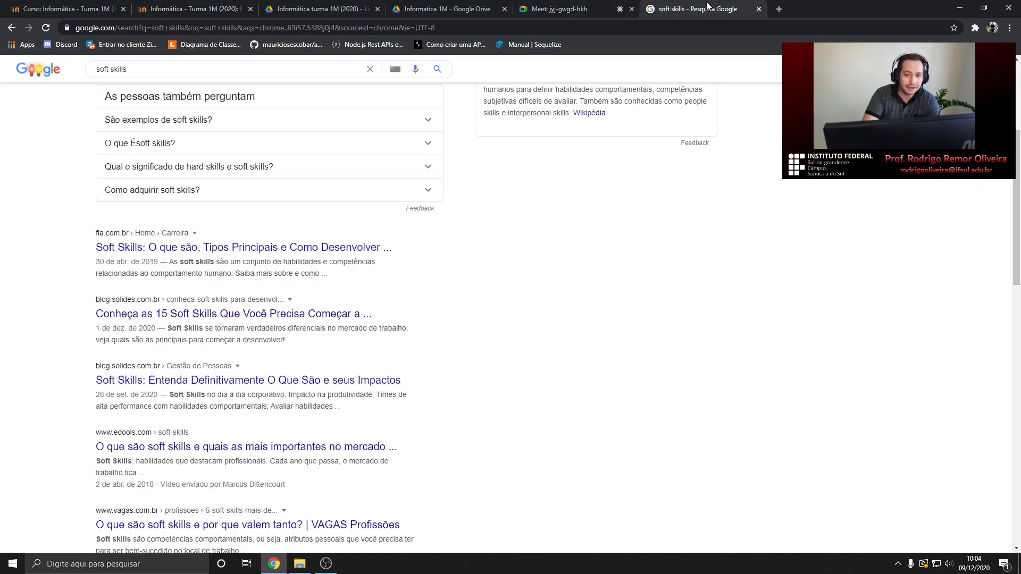
{"action": "middle_click", "coordinate": [707, 7]}
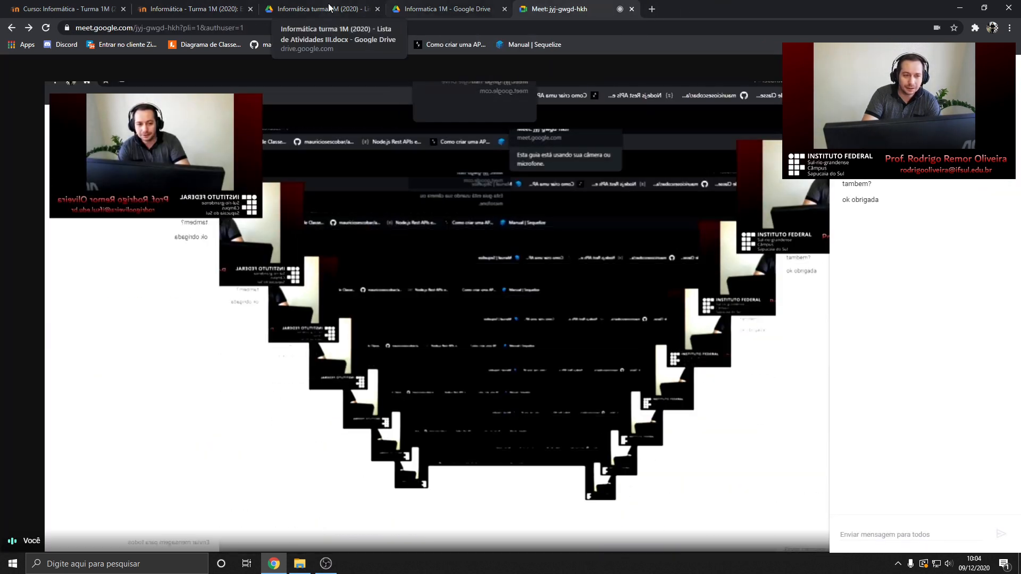
{"action": "left_click", "coordinate": [216, 9]}
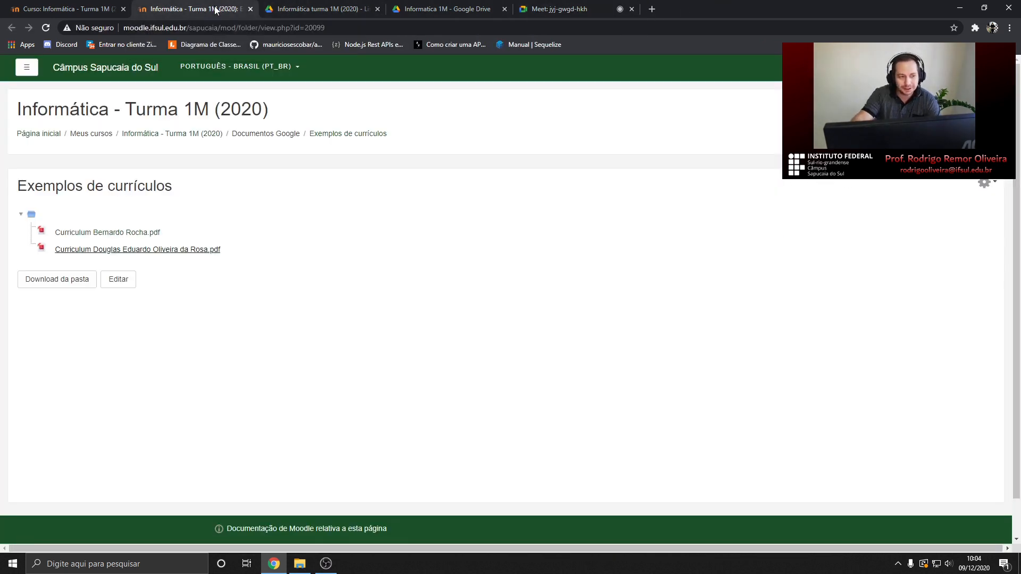
{"action": "left_click", "coordinate": [283, 10]}
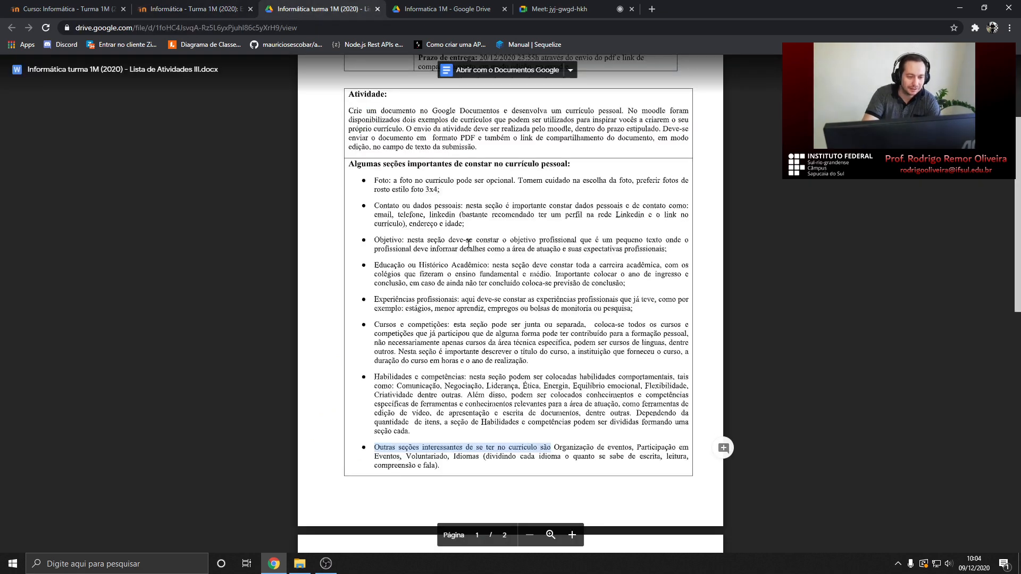
Scroll down to the final bullet of Lista de Atividades III, then switch to the Meet call
{"action": "scroll", "coordinate": [466, 129], "scroll_direction": "up", "scroll_amount": 3}
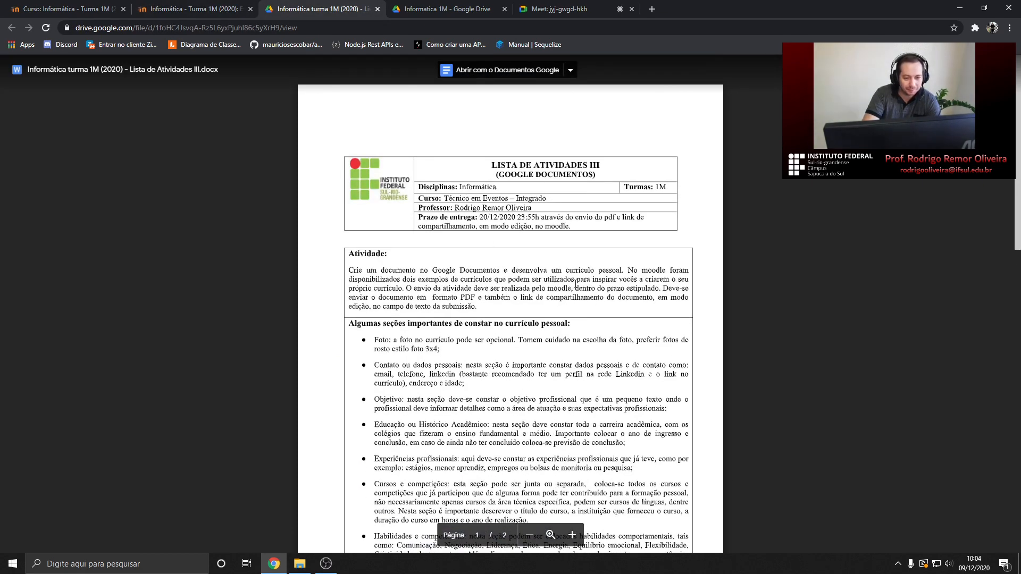
{"action": "scroll", "coordinate": [532, 289], "scroll_direction": "down", "scroll_amount": 2}
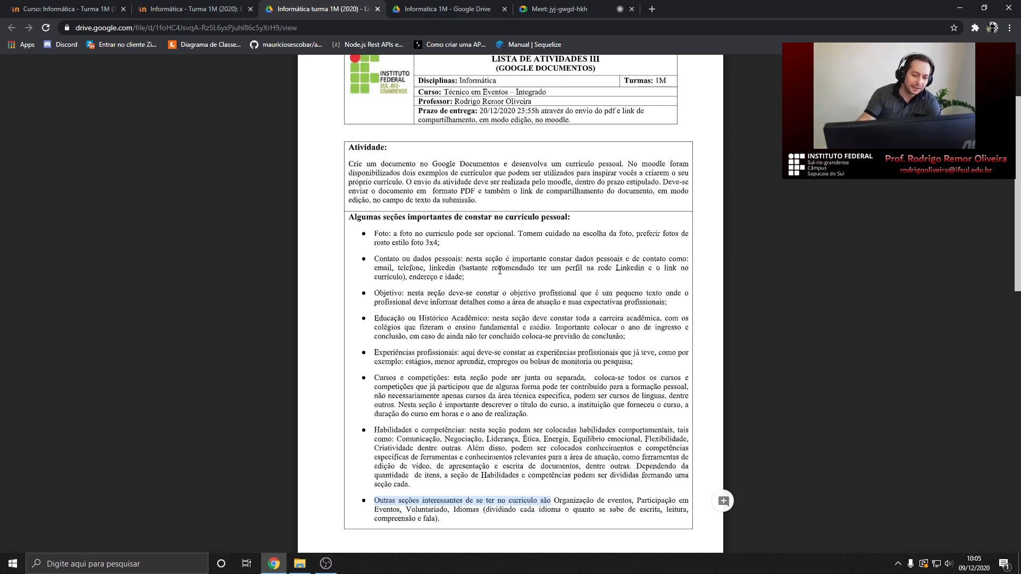
{"action": "scroll", "coordinate": [500, 271], "scroll_direction": "down", "scroll_amount": 8}
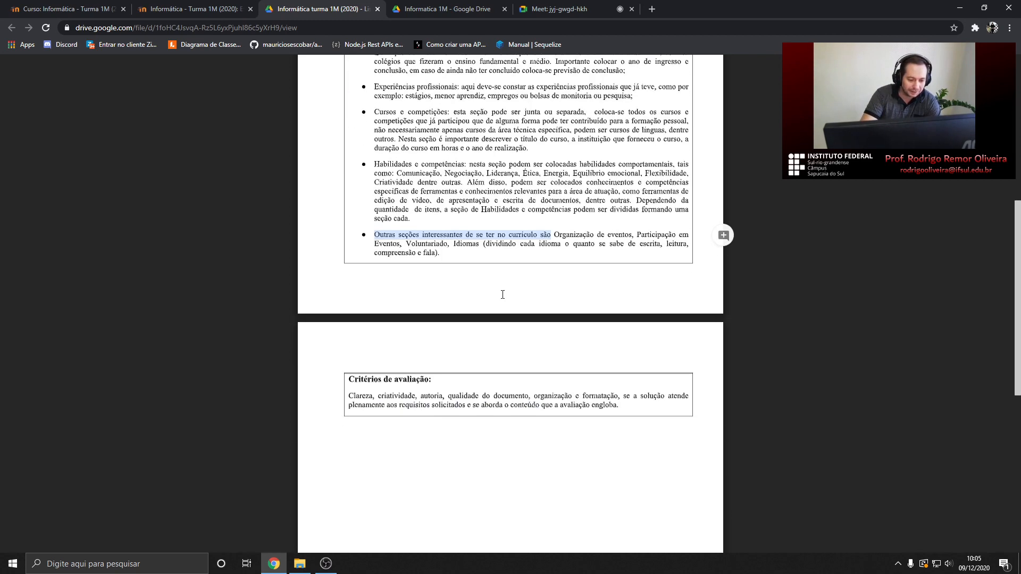
{"action": "scroll", "coordinate": [503, 292], "scroll_direction": "up", "scroll_amount": 12}
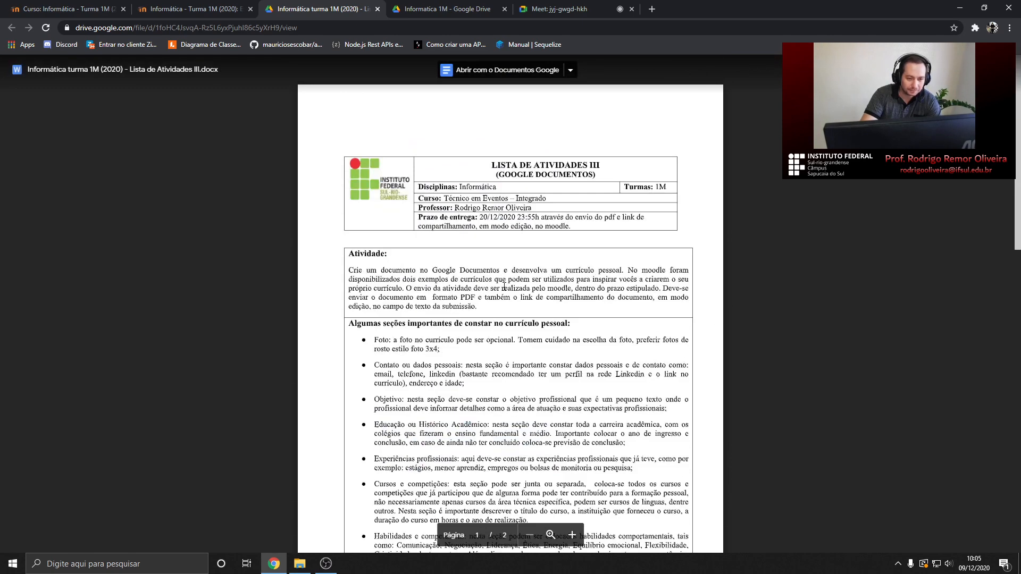
{"action": "scroll", "coordinate": [504, 287], "scroll_direction": "down", "scroll_amount": 3}
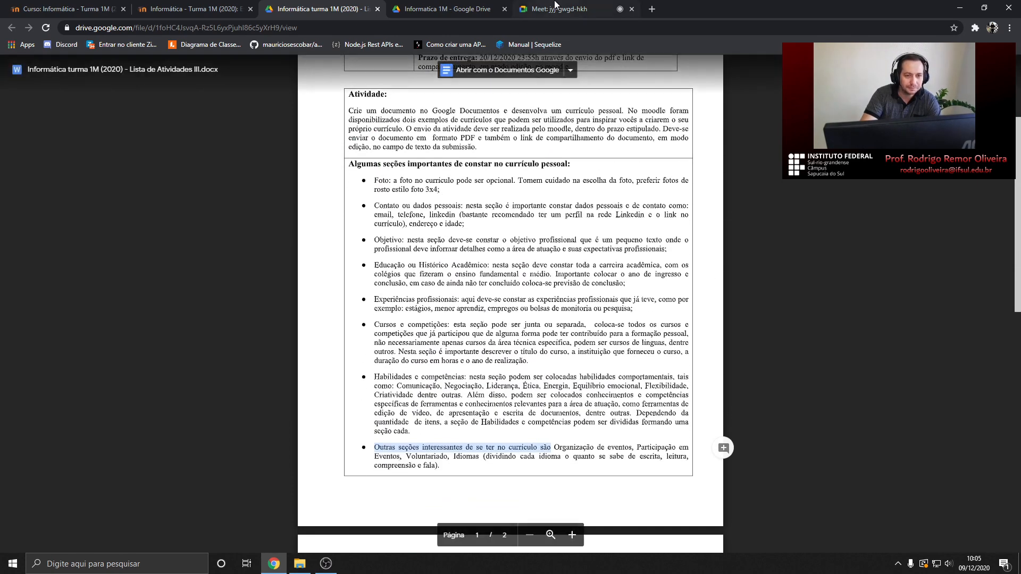
{"action": "left_click", "coordinate": [554, 6]}
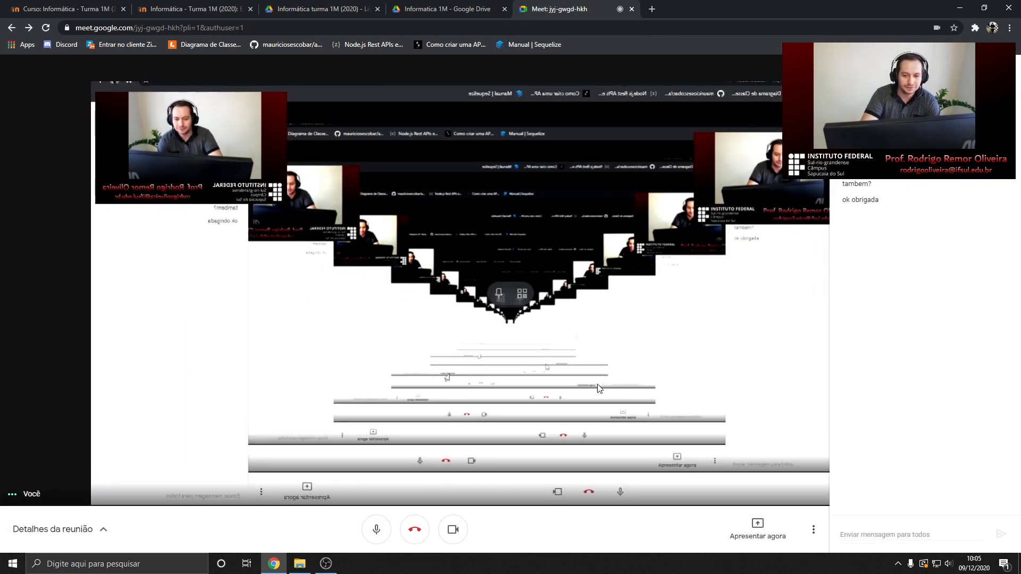
Bring OBS forward, then return to the browser and flip past the Drive folder and curriculum examples
{"action": "left_click", "coordinate": [326, 563]}
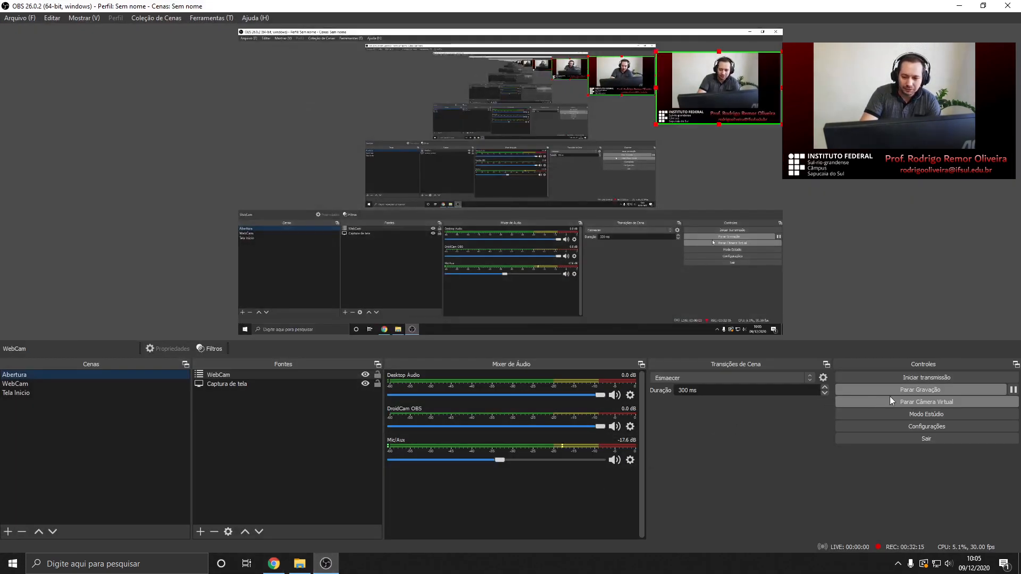
{"action": "left_click", "coordinate": [275, 563]}
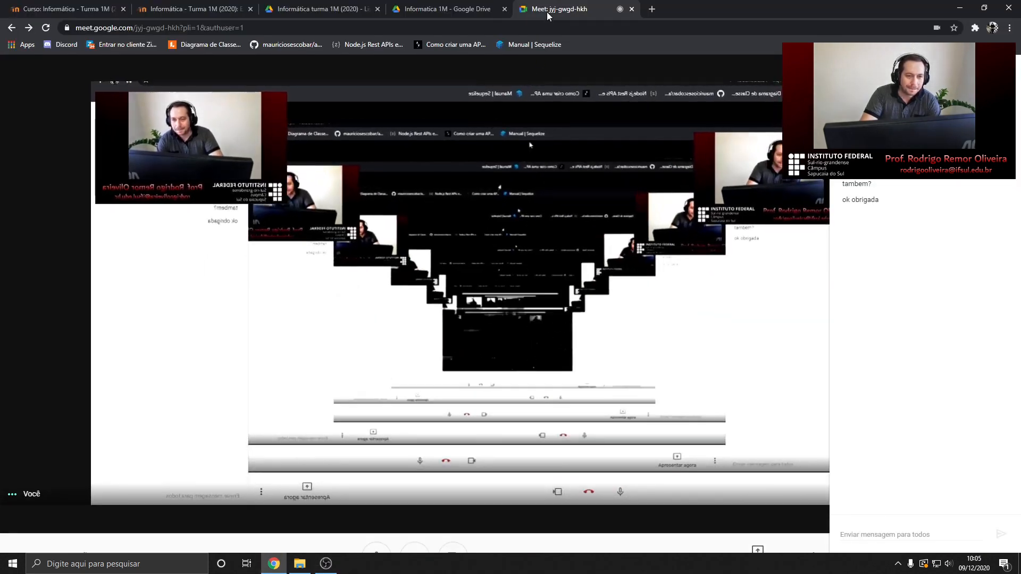
{"action": "left_click", "coordinate": [447, 9]}
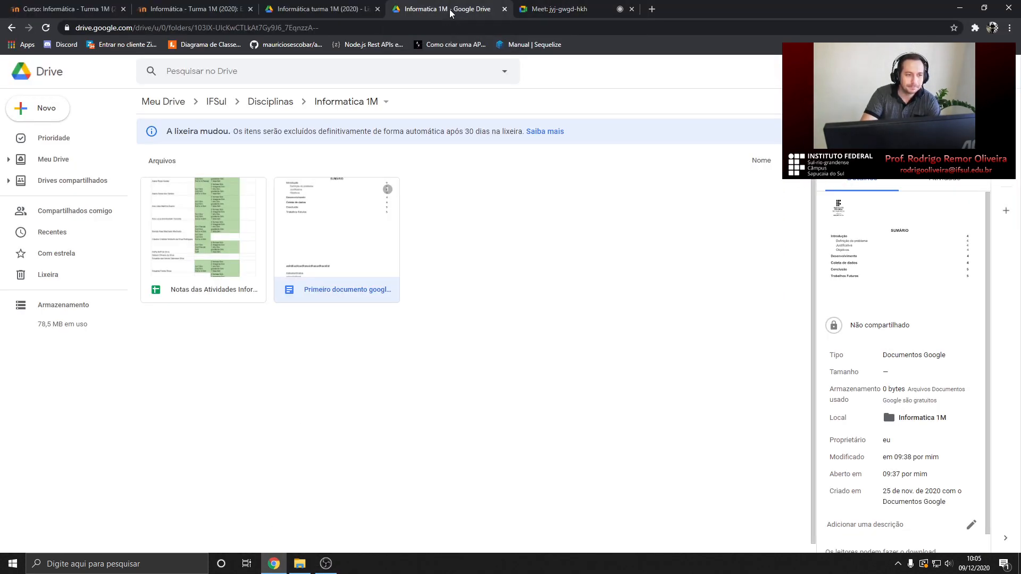
{"action": "left_click", "coordinate": [325, 8]}
{"action": "left_click", "coordinate": [192, 8]}
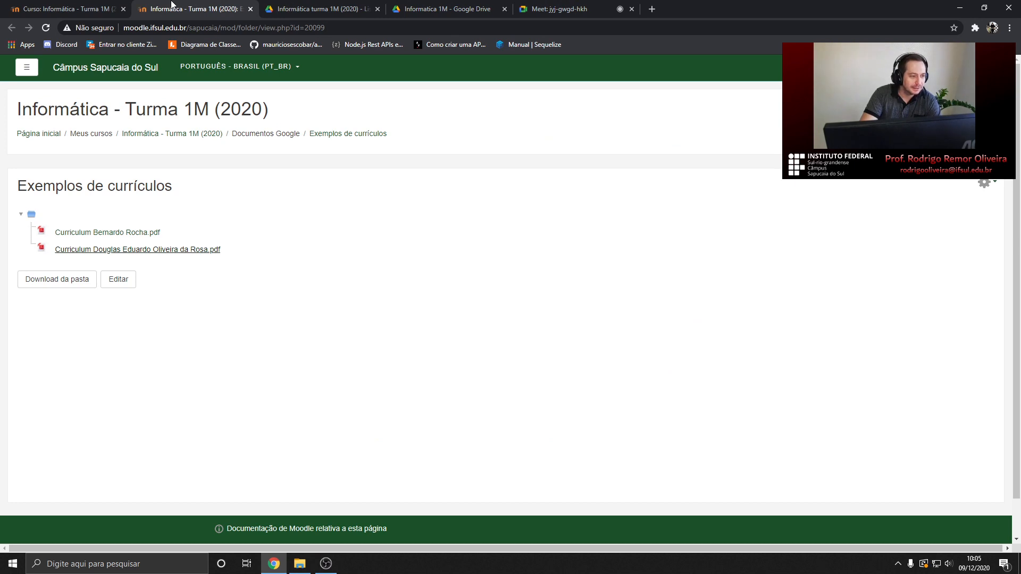
Show the Informática - Turma 1M Moodle course page, scrolled to the Planejamento das aulas link
{"action": "left_click", "coordinate": [89, 9]}
{"action": "scroll", "coordinate": [178, 178], "scroll_direction": "up", "scroll_amount": 7}
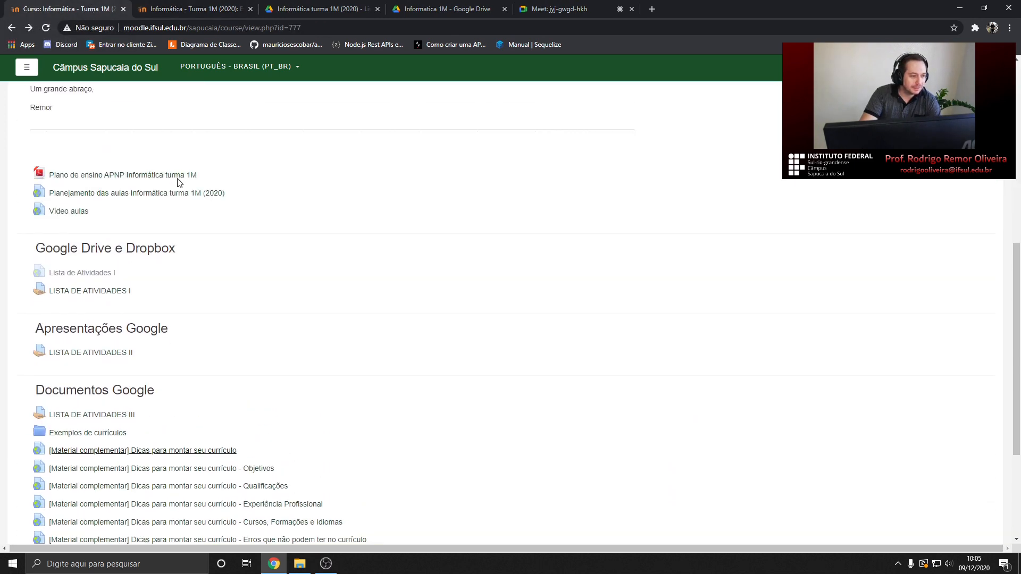
{"action": "scroll", "coordinate": [177, 183], "scroll_direction": "up", "scroll_amount": 3}
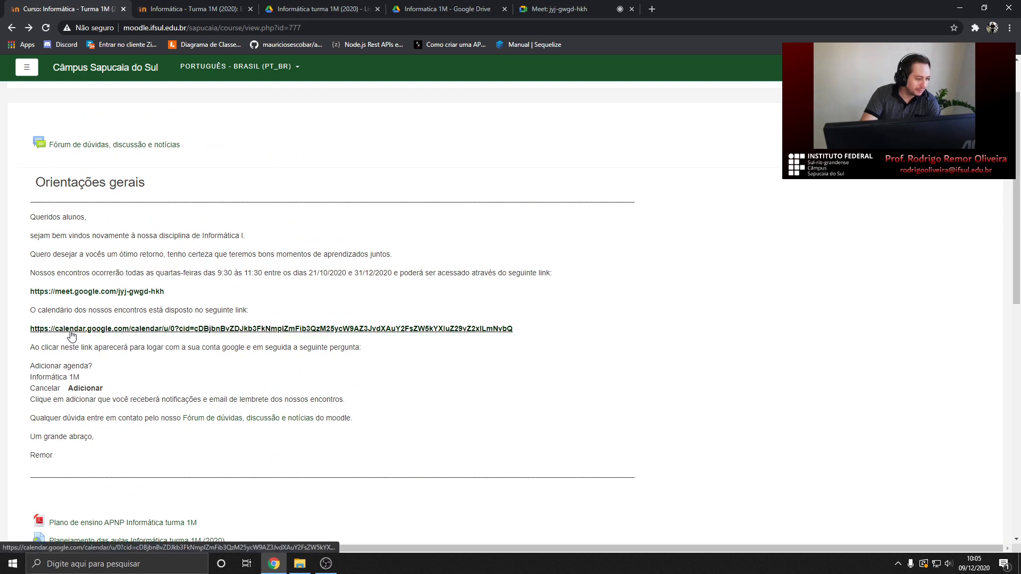
{"action": "scroll", "coordinate": [73, 337], "scroll_direction": "down", "scroll_amount": 2}
{"action": "scroll", "coordinate": [73, 337], "scroll_direction": "down", "scroll_amount": 2}
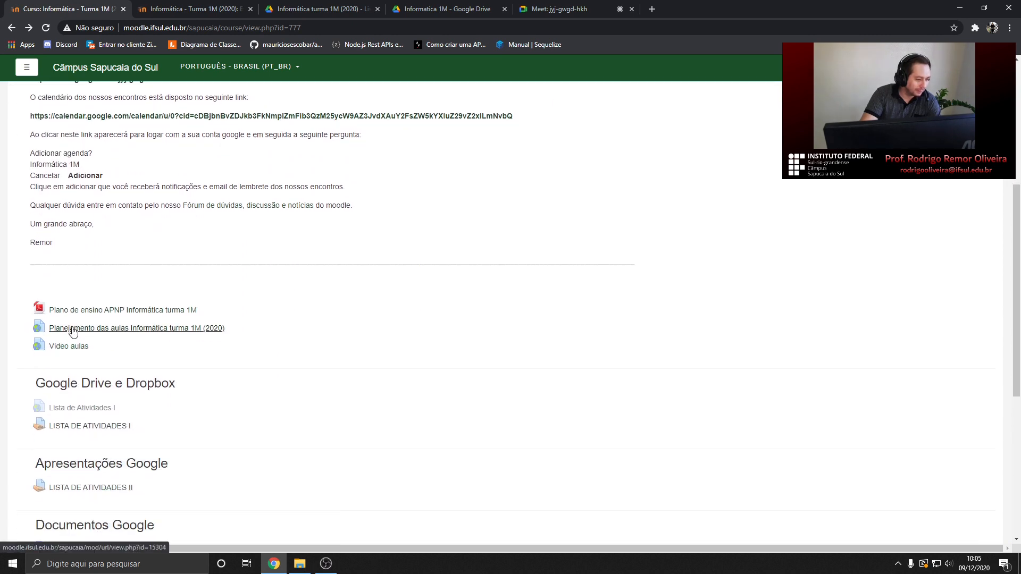
Open the Planejamento das aulas document and highlight the 09/12/2020 lesson heading
{"action": "left_click", "coordinate": [129, 330]}
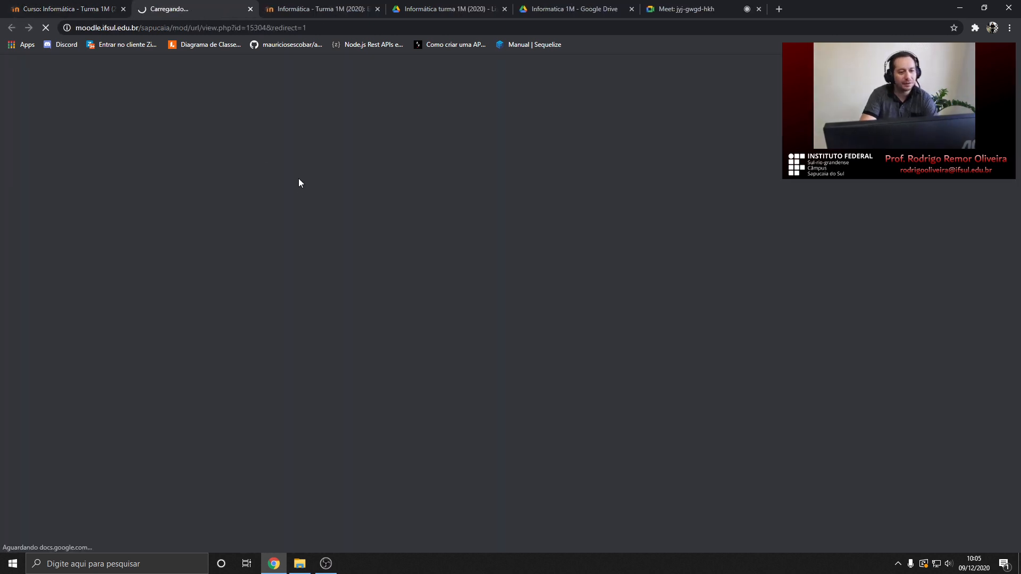
{"action": "scroll", "coordinate": [328, 272], "scroll_direction": "down", "scroll_amount": 5}
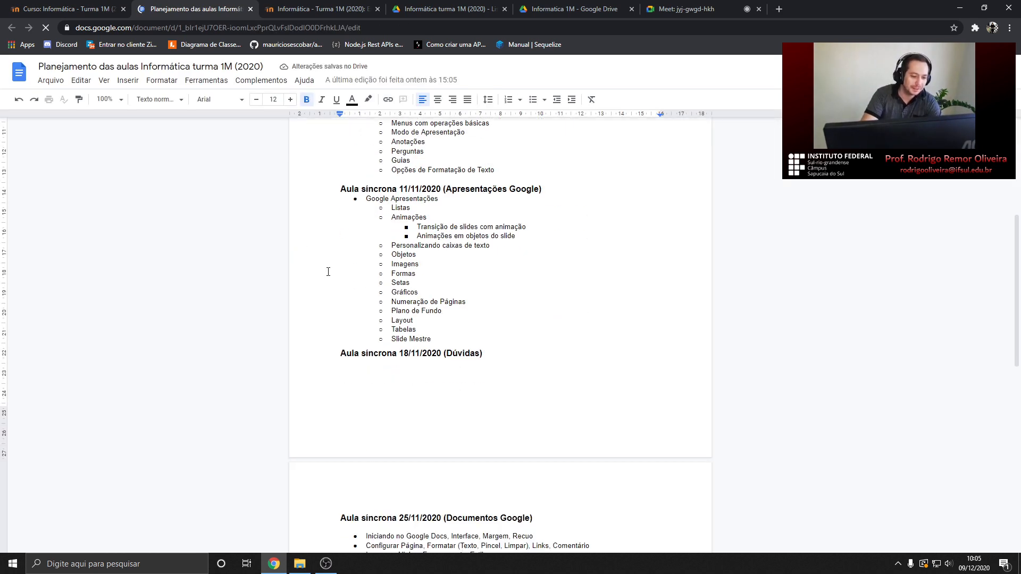
{"action": "scroll", "coordinate": [328, 271], "scroll_direction": "down", "scroll_amount": 15}
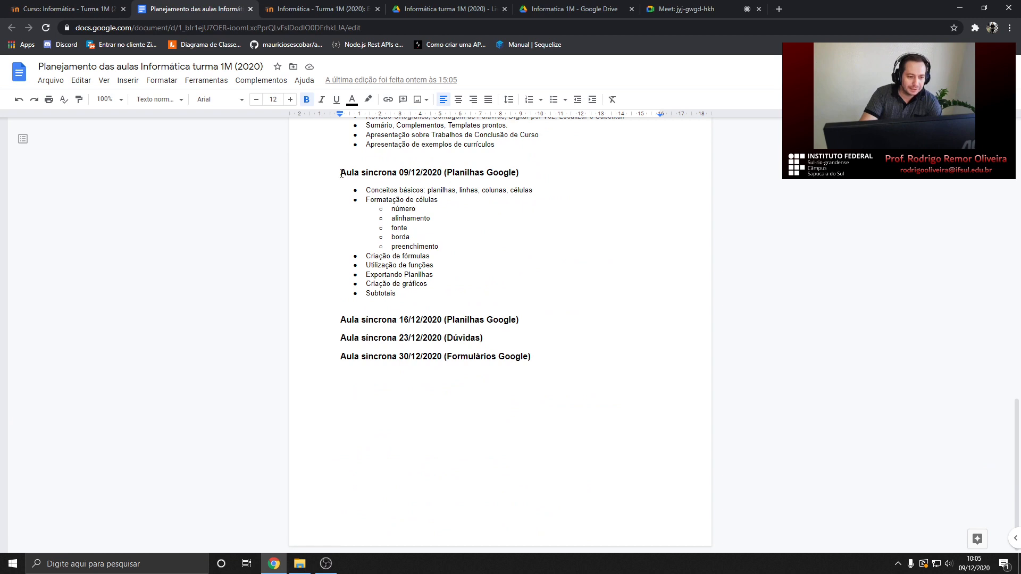
{"action": "left_click_drag", "start_coordinate": [341, 176], "coordinate": [528, 174]}
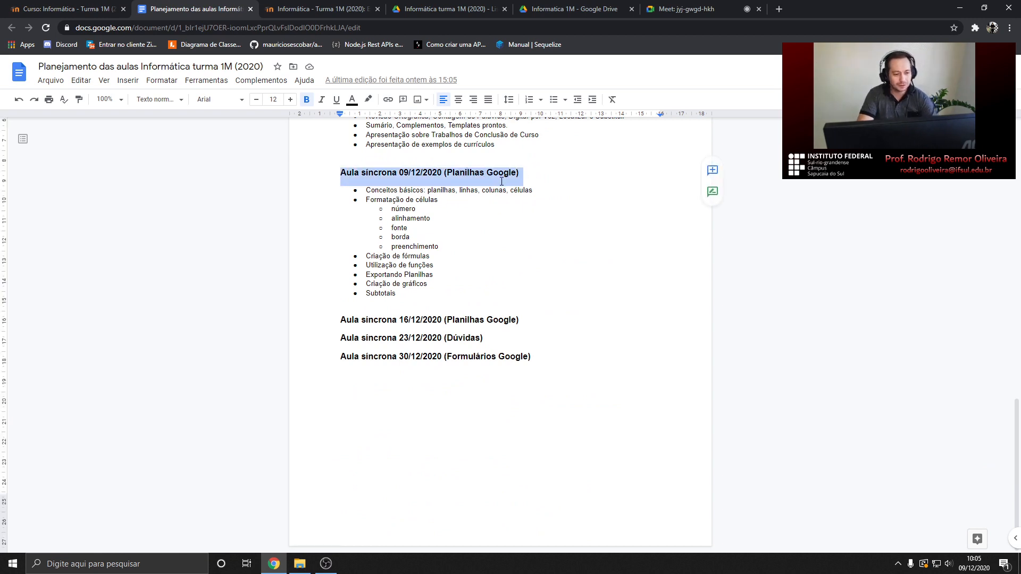
{"action": "left_click", "coordinate": [402, 294]}
Highlight the Planilhas Google topics from Conceitos básicos to Criação de fórmulas
{"action": "left_click_drag", "start_coordinate": [402, 293], "coordinate": [364, 190]}
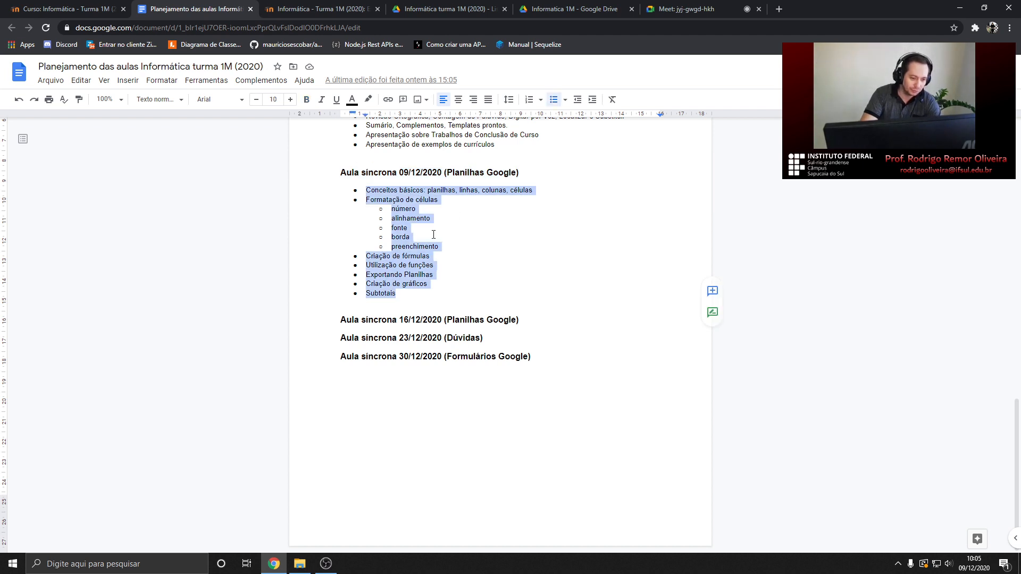
{"action": "left_click", "coordinate": [388, 189]}
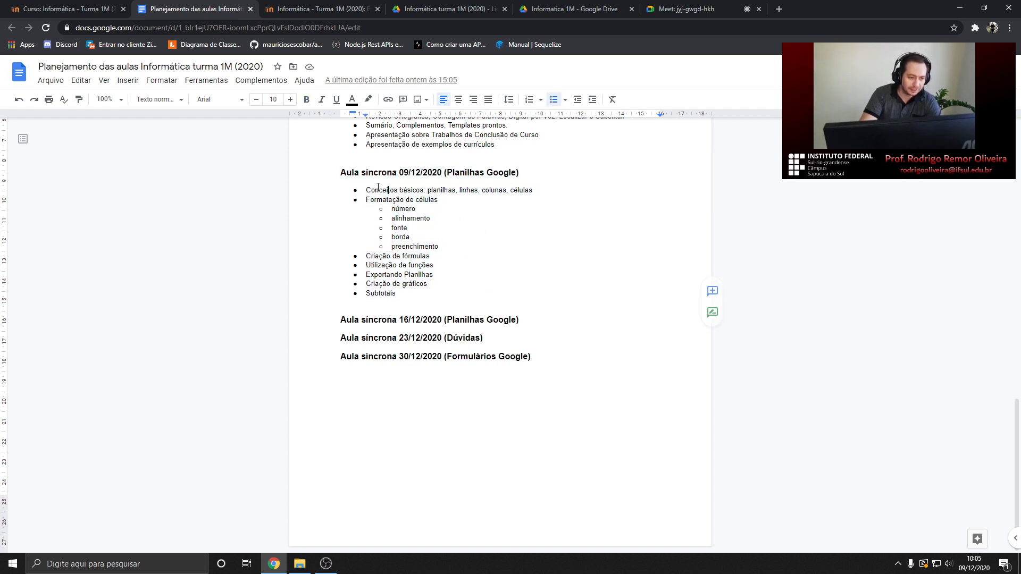
{"action": "left_click_drag", "start_coordinate": [366, 190], "coordinate": [430, 256]}
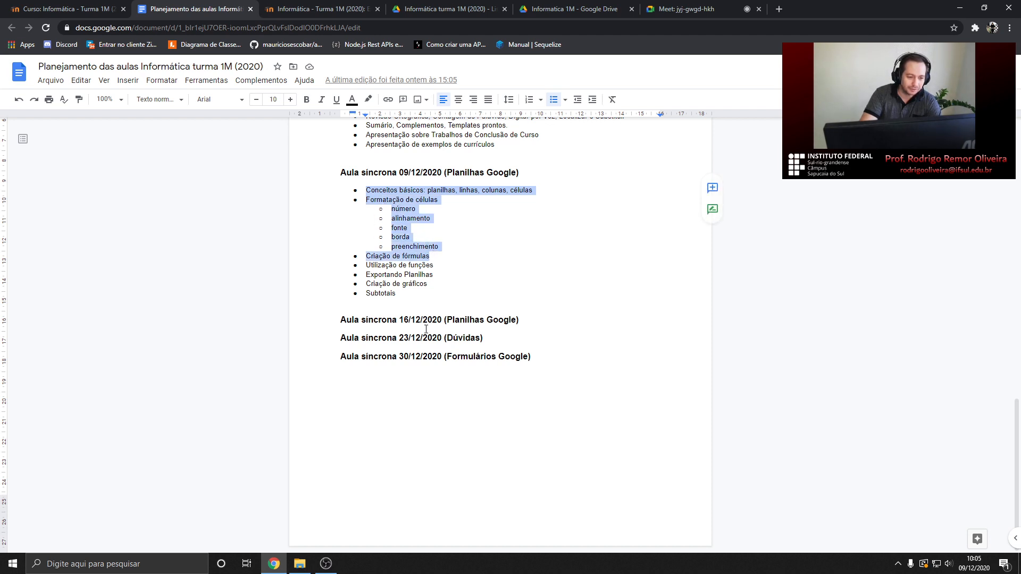
{"action": "left_click", "coordinate": [523, 317]}
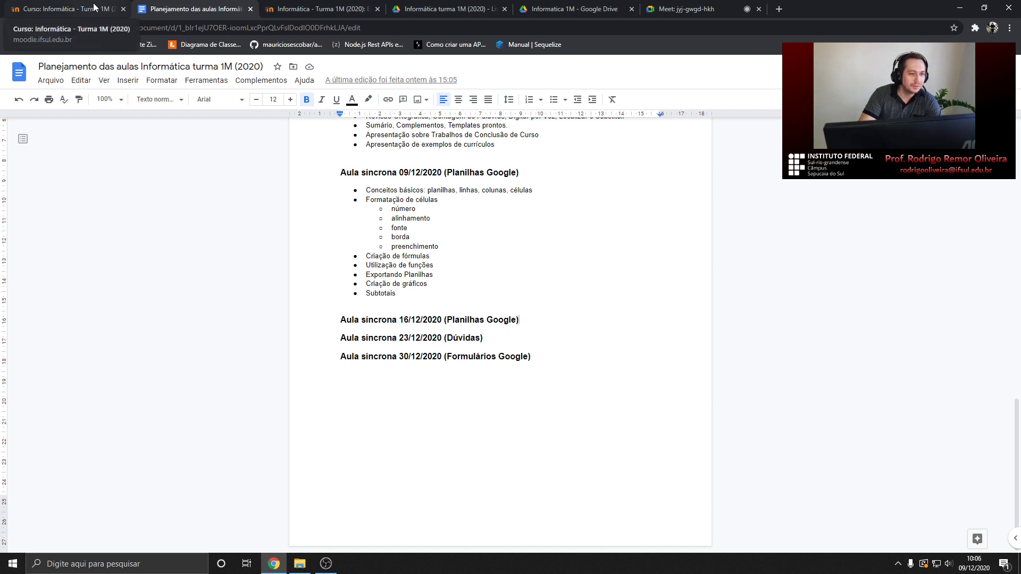
Load Google Drive by typing 'drive' in the browser address bar
{"action": "left_click", "coordinate": [434, 8]}
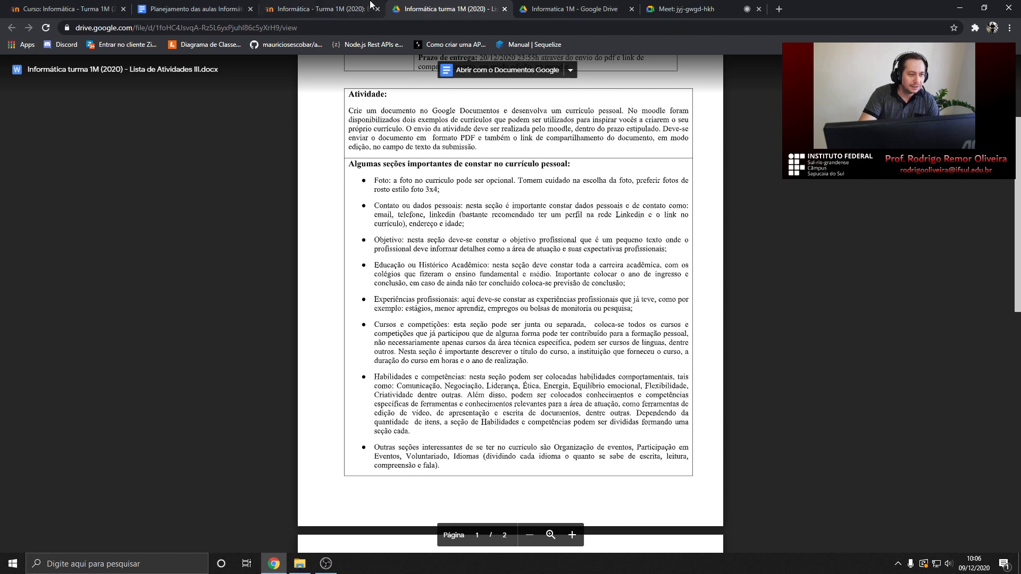
{"action": "left_click", "coordinate": [595, 26]}
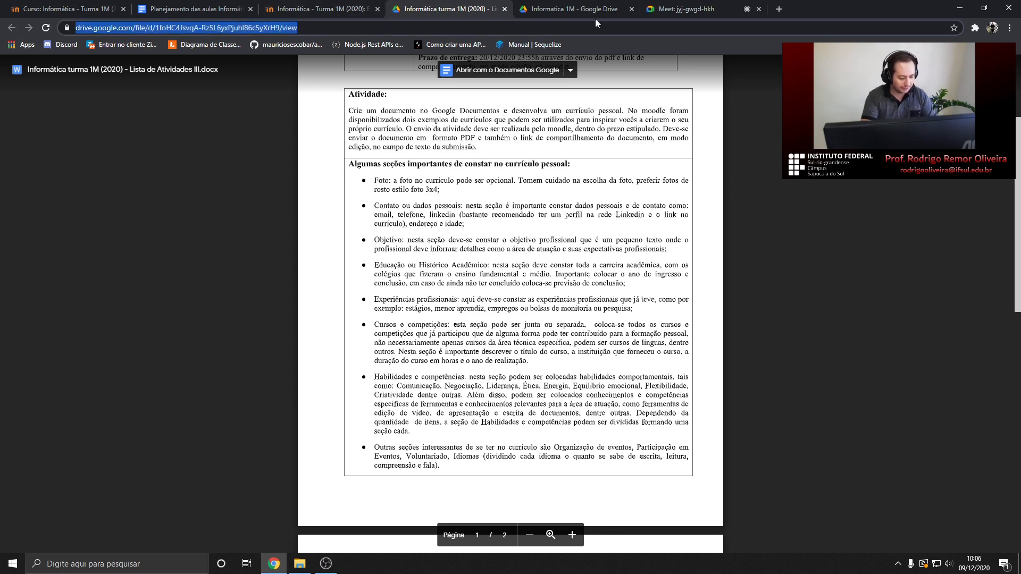
{"action": "type", "text": "drive.google.com"}
{"action": "key", "text": "Return"}
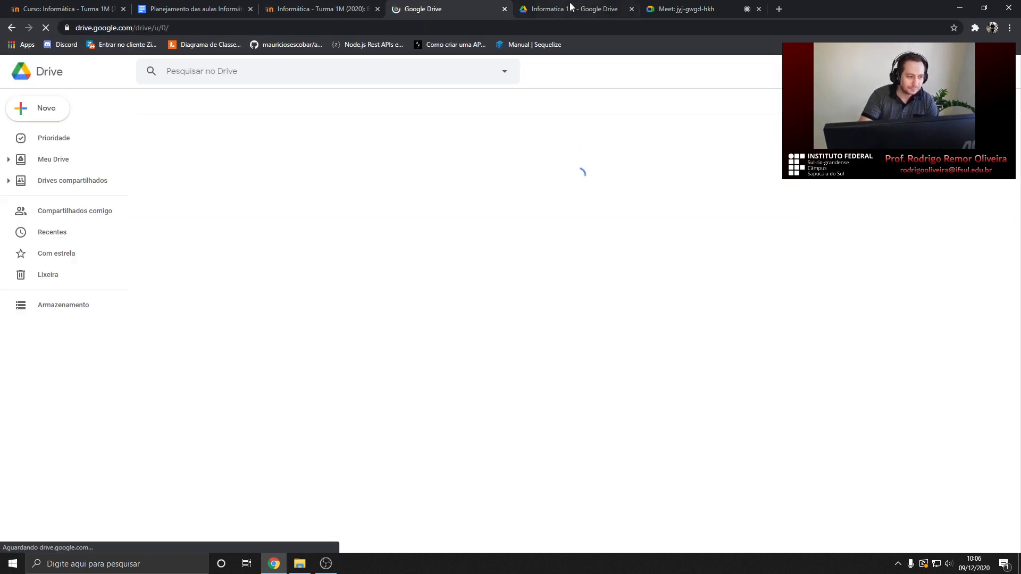
In IFSul > Disciplinas > Informatica 1M, create a new Google Sheets spreadsheet
{"action": "double_click", "coordinate": [240, 321]}
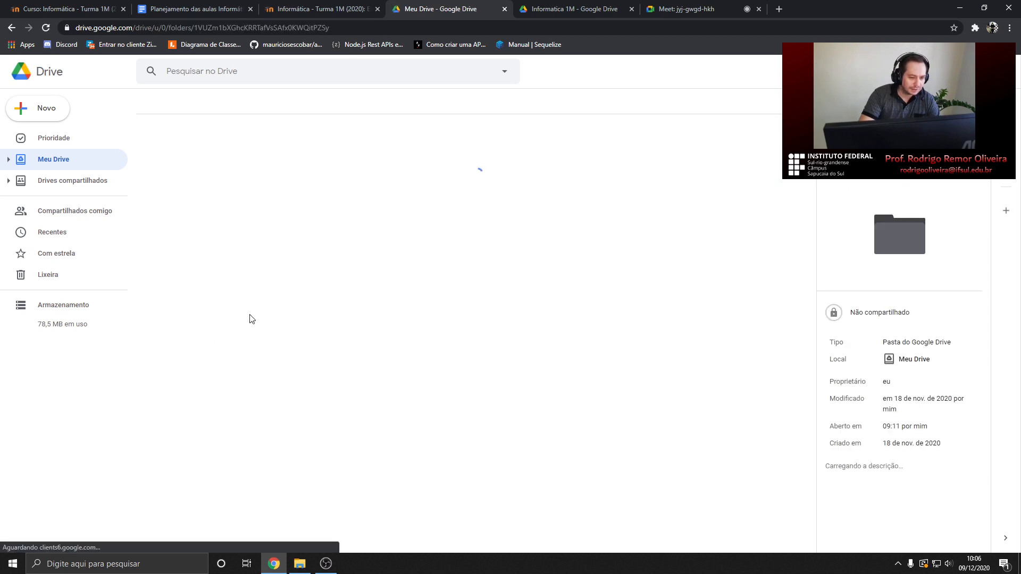
{"action": "double_click", "coordinate": [217, 198]}
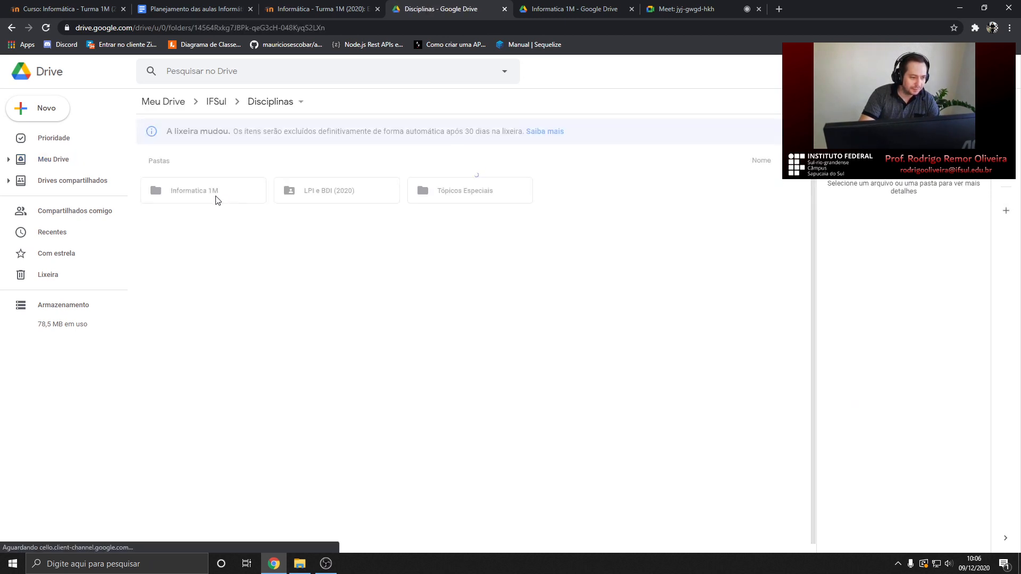
{"action": "double_click", "coordinate": [212, 196]}
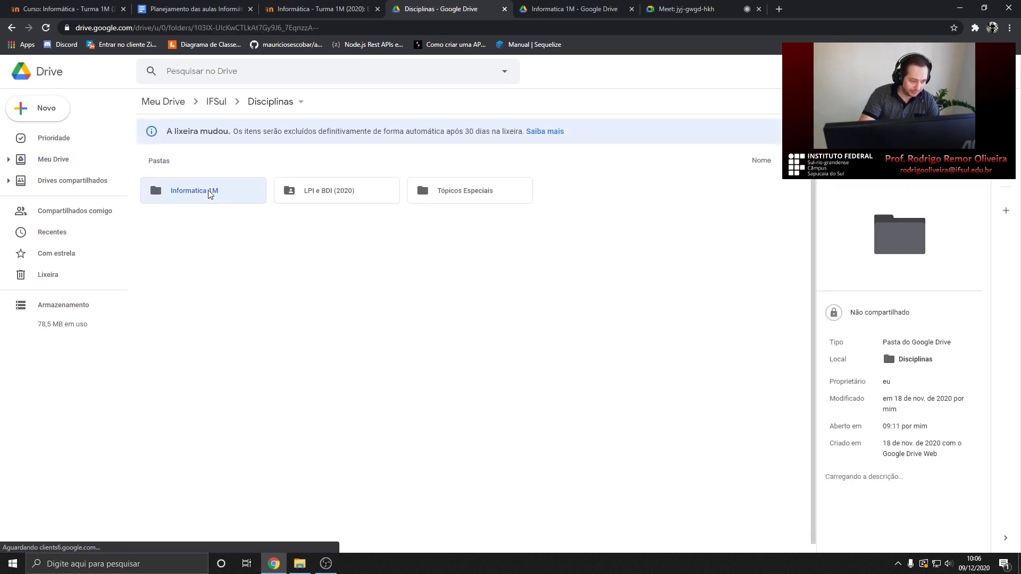
{"action": "right_click", "coordinate": [484, 217]}
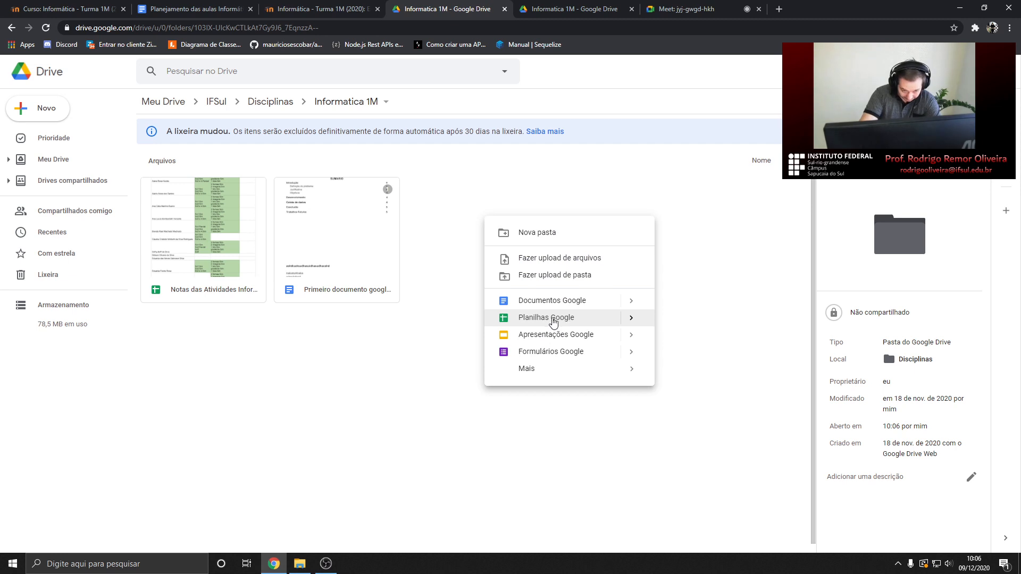
{"action": "left_click", "coordinate": [553, 318]}
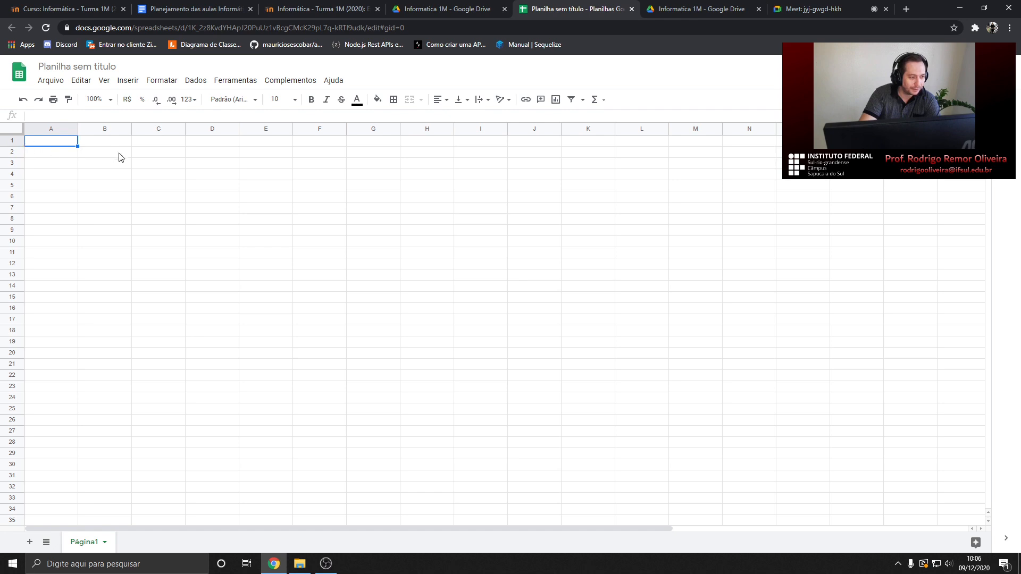
{"action": "key", "text": "Down"}
{"action": "key", "text": "Down"}
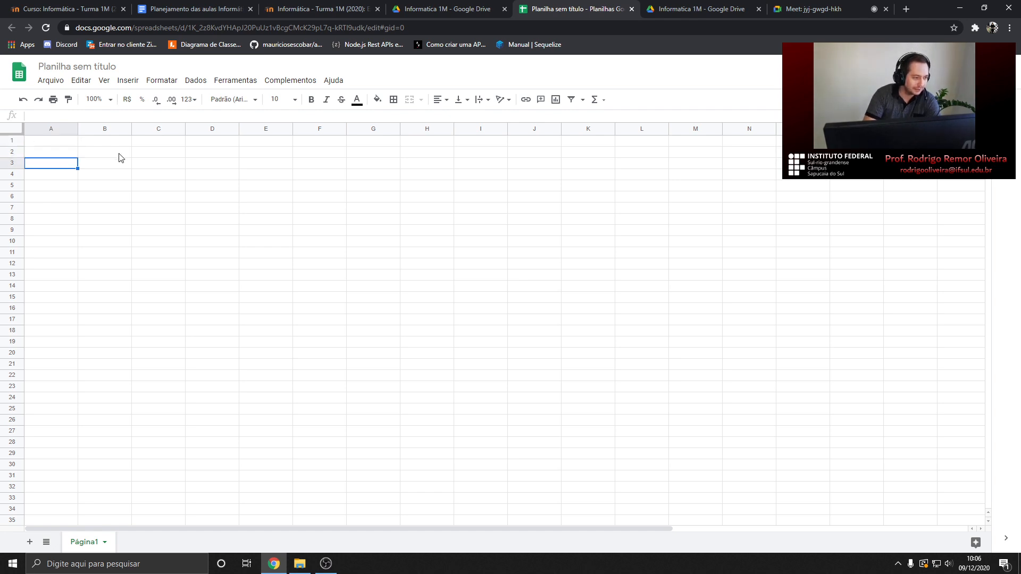
{"action": "key", "text": "Down"}
{"action": "key", "text": "Down"}
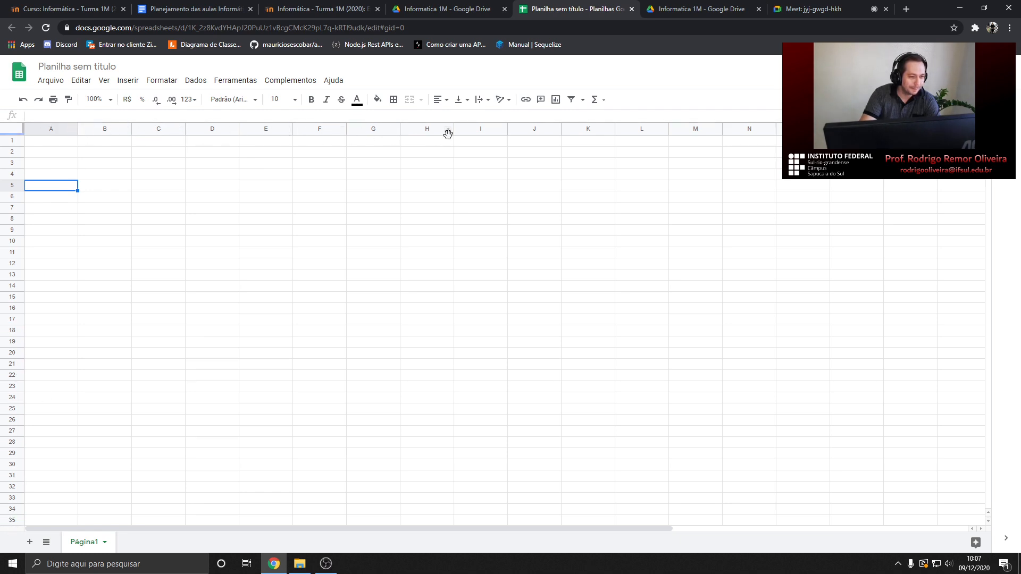
{"action": "left_click", "coordinate": [43, 143]}
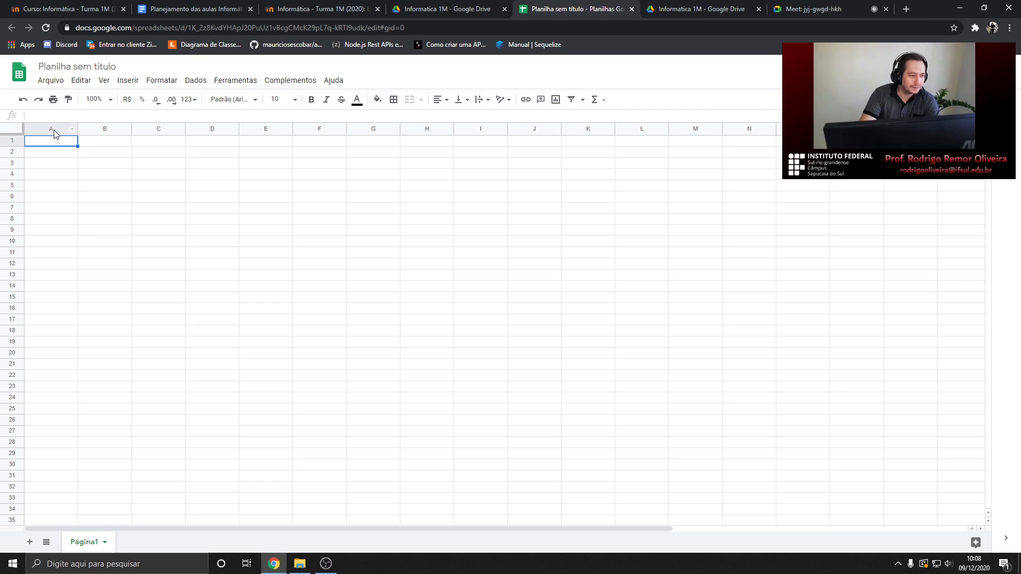
{"action": "left_click", "coordinate": [45, 154]}
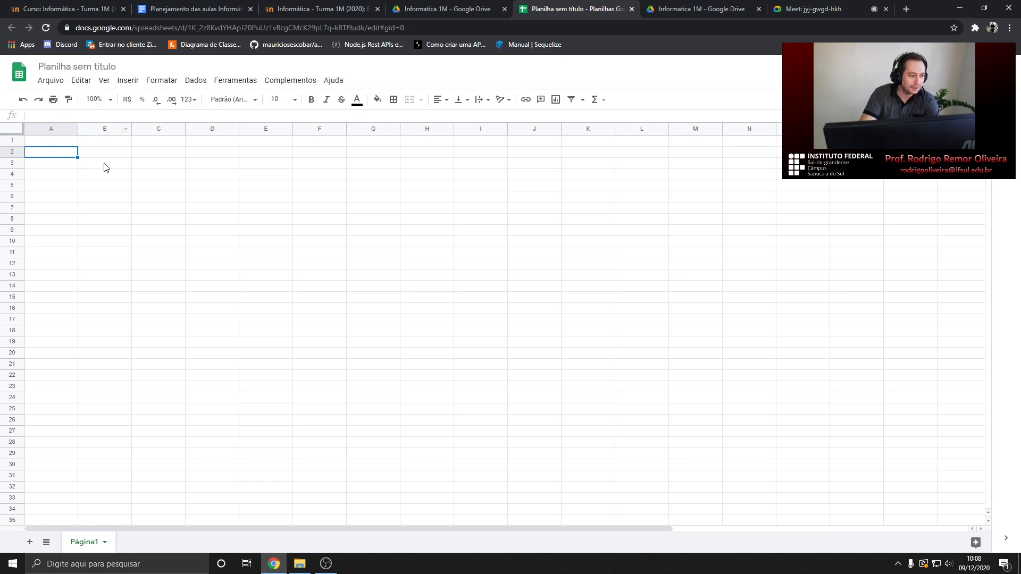
{"action": "left_click", "coordinate": [105, 178]}
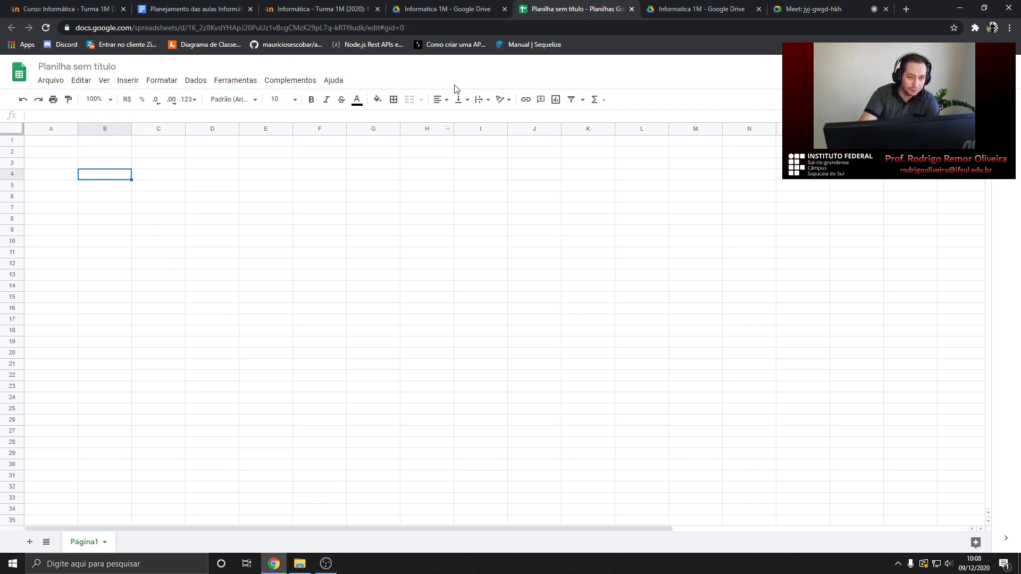
{"action": "left_click", "coordinate": [774, 6]}
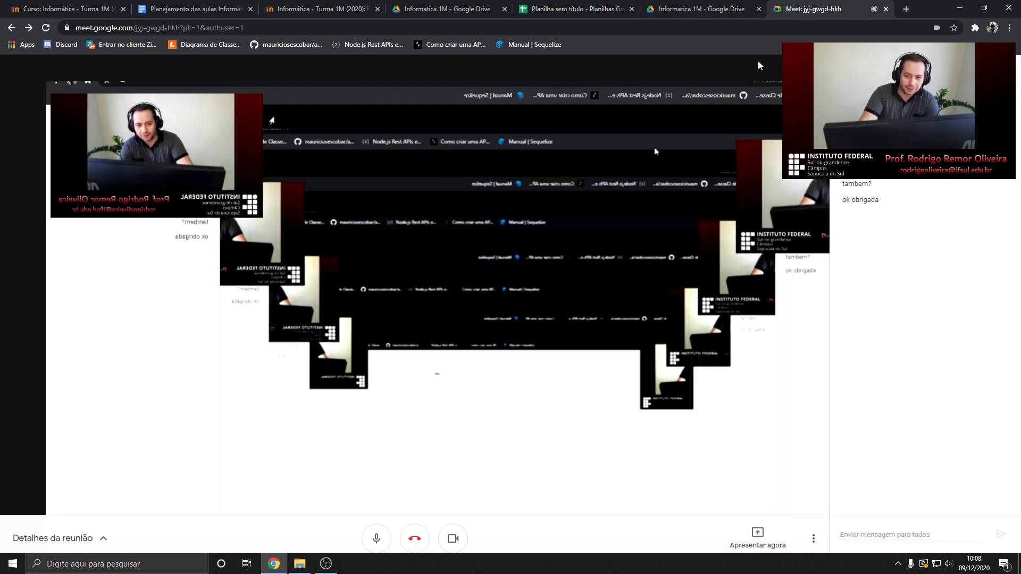
Switch from the Meet call back to the 'Planilha sem título' spreadsheet
{"action": "left_click", "coordinate": [569, 9]}
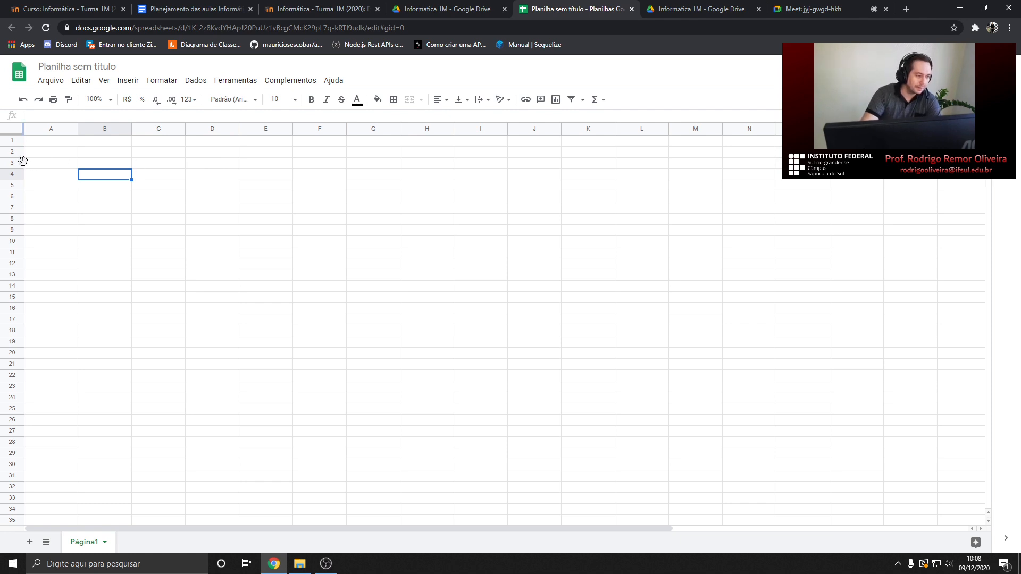
Select cell D3, review the lesson plan document, then return to the blank spreadsheet
{"action": "left_click", "coordinate": [218, 166]}
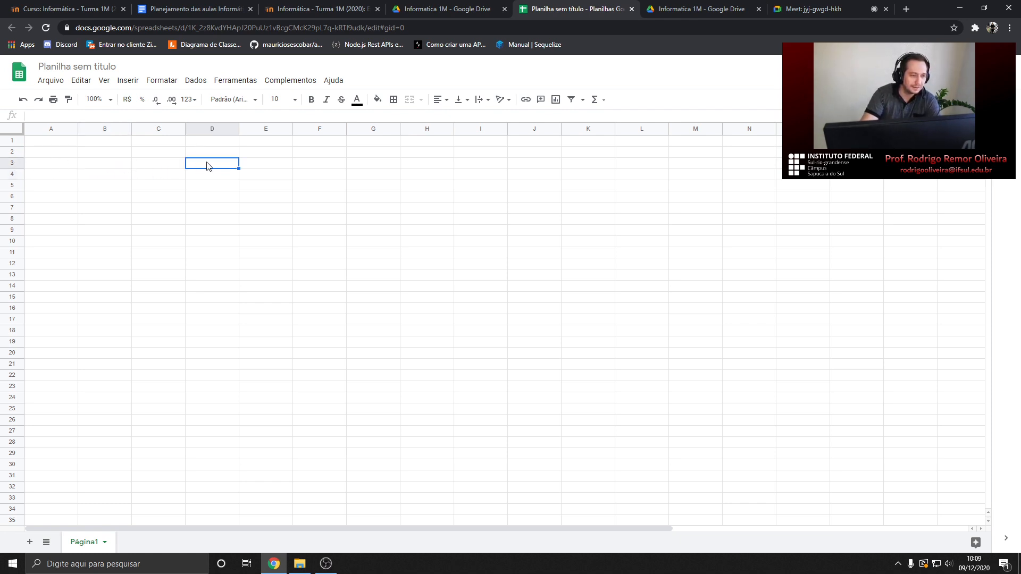
{"action": "double_click", "coordinate": [206, 166]}
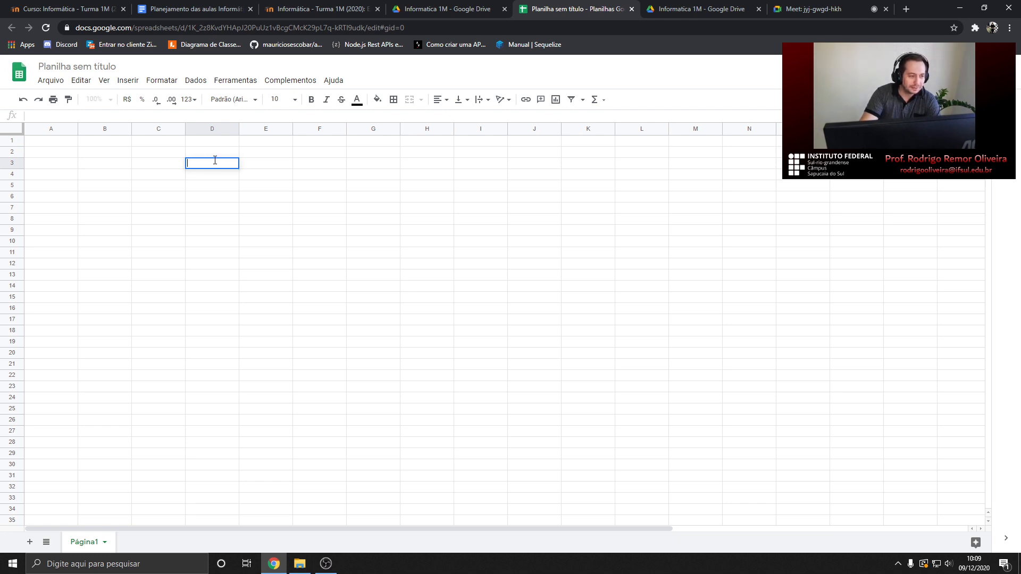
{"action": "left_click", "coordinate": [191, 9]}
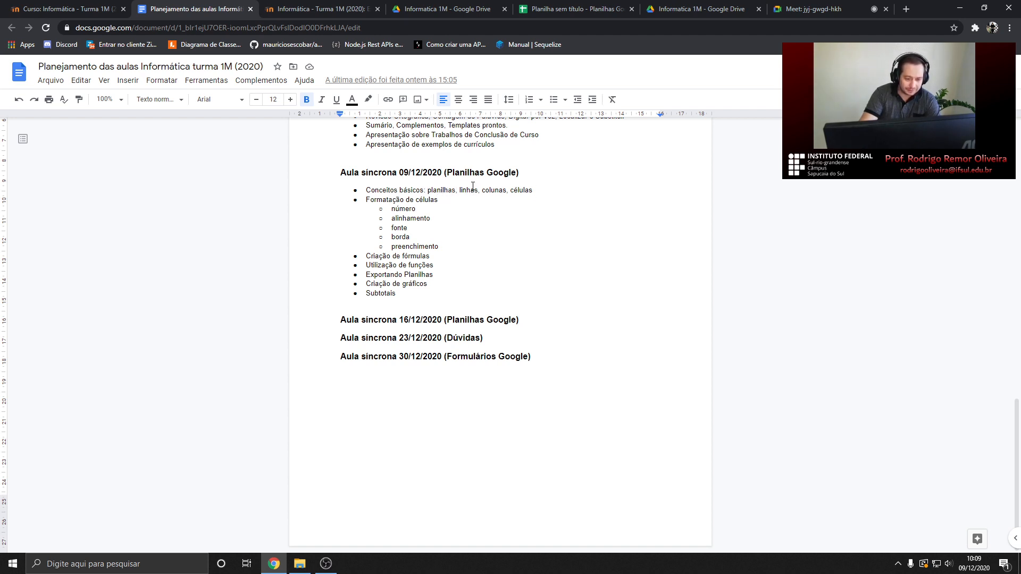
{"action": "left_click", "coordinate": [573, 8]}
Click through cells D3, A1 and A2, ending with range B1:C2 selected
{"action": "double_click", "coordinate": [201, 164]}
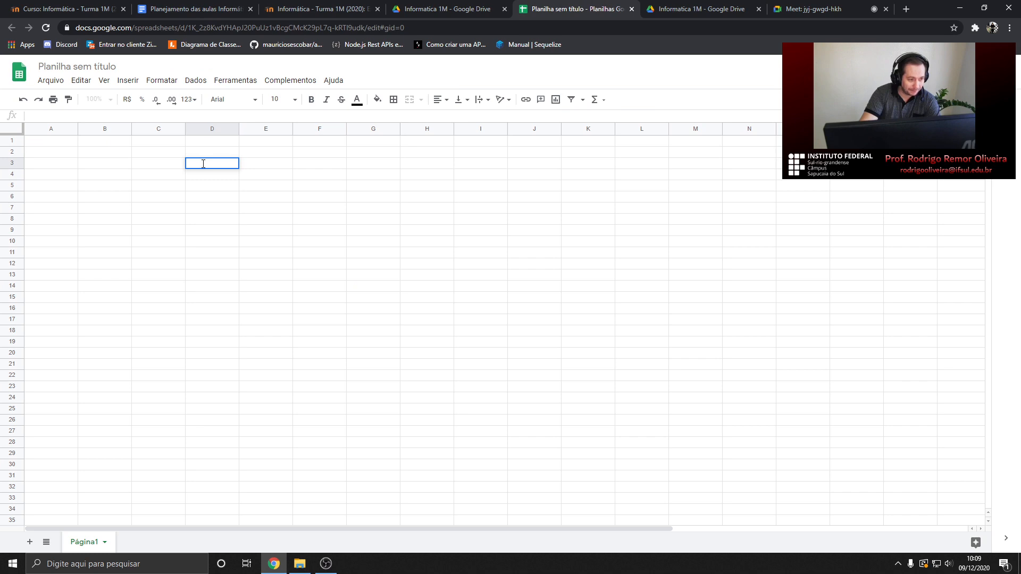
{"action": "left_click", "coordinate": [47, 143]}
{"action": "left_click", "coordinate": [53, 154]}
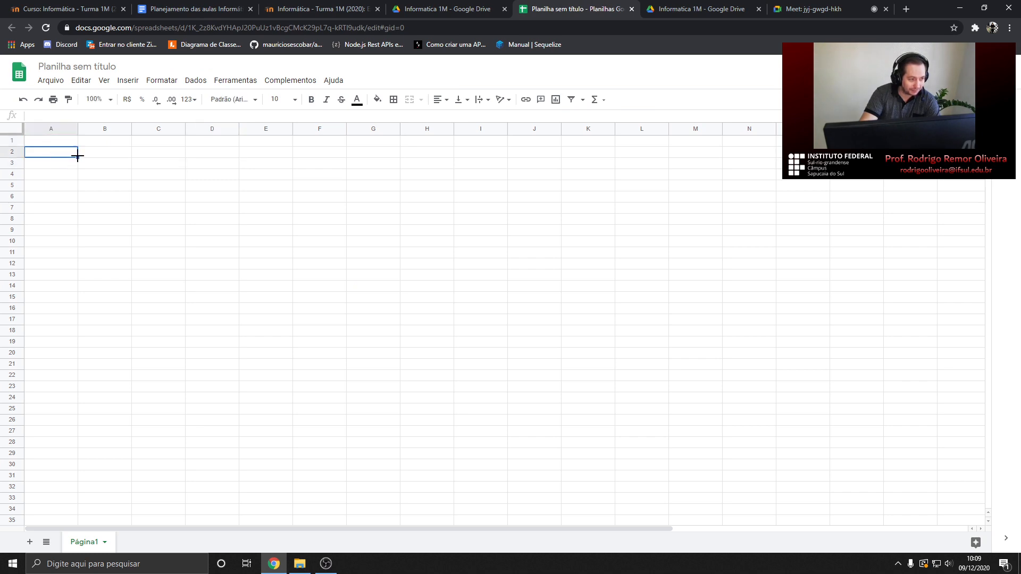
{"action": "left_click_drag", "start_coordinate": [96, 143], "coordinate": [164, 155]}
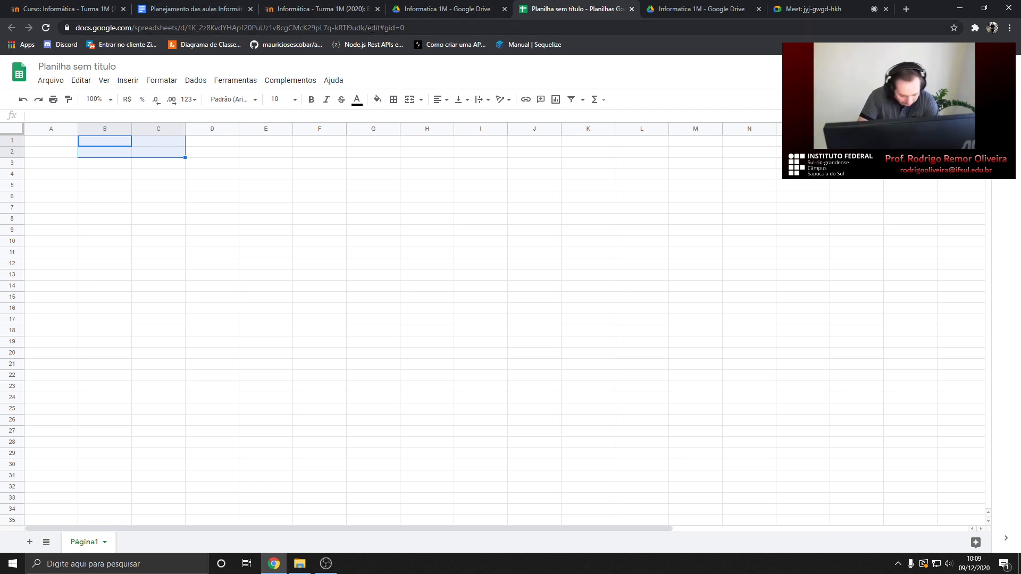
Glance at the Meet call and lesson plan, then return to the spreadsheet and select C5
{"action": "left_click", "coordinate": [821, 7]}
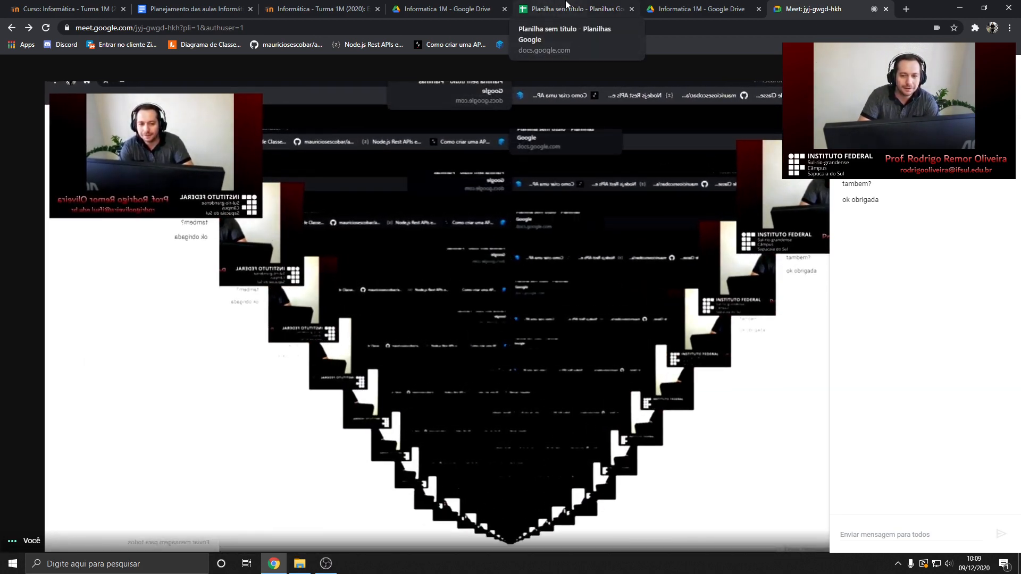
{"action": "left_click", "coordinate": [566, 7]}
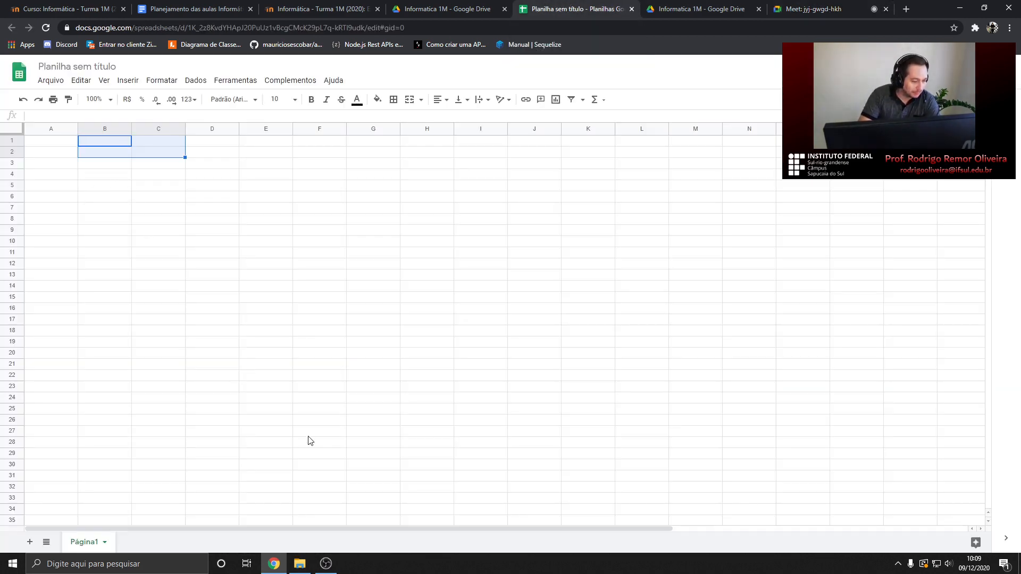
{"action": "left_click", "coordinate": [197, 9]}
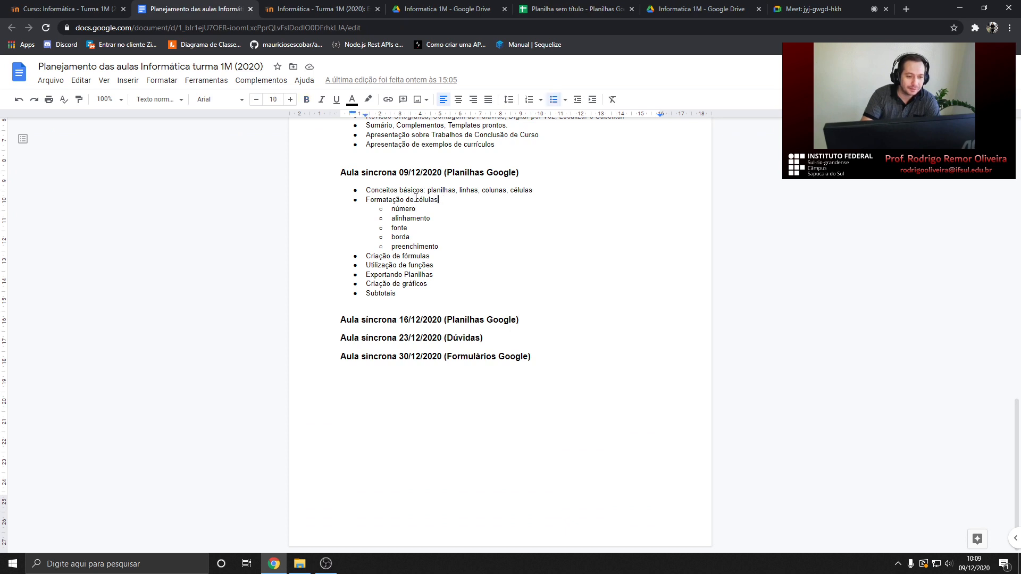
{"action": "left_click", "coordinate": [829, 9]}
{"action": "left_click", "coordinate": [574, 9]}
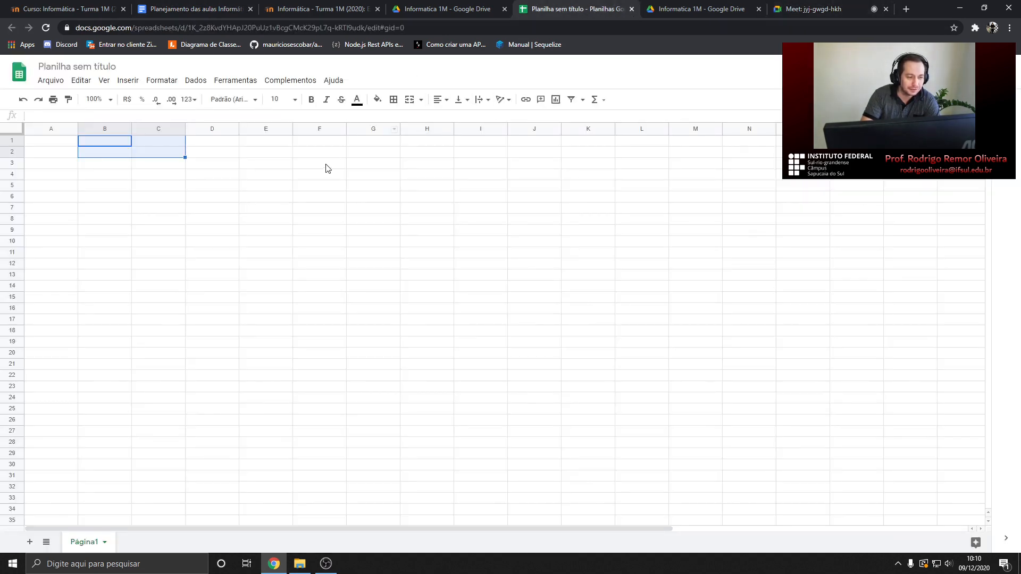
{"action": "left_click", "coordinate": [164, 186]}
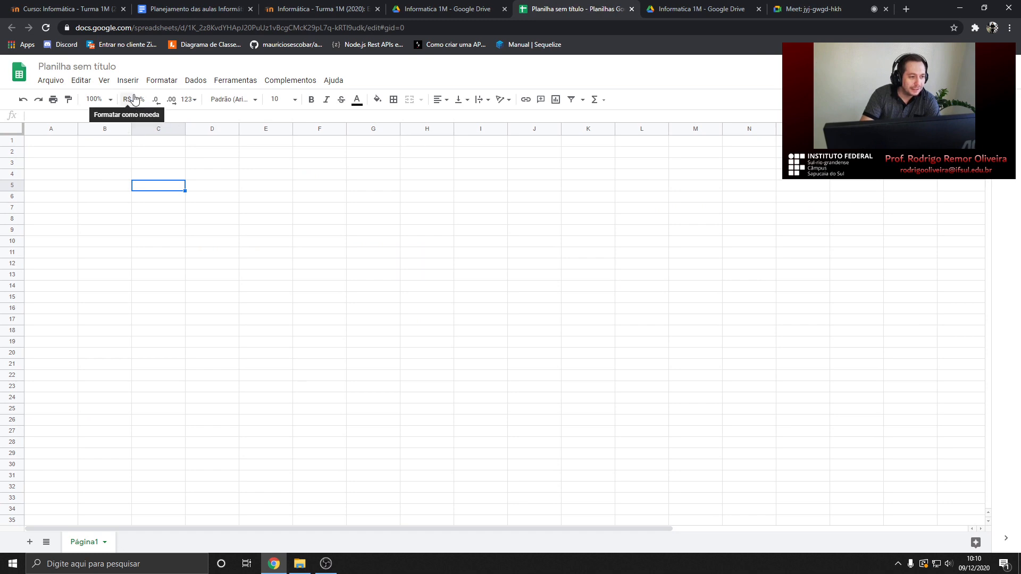
{"action": "left_click", "coordinate": [159, 81]}
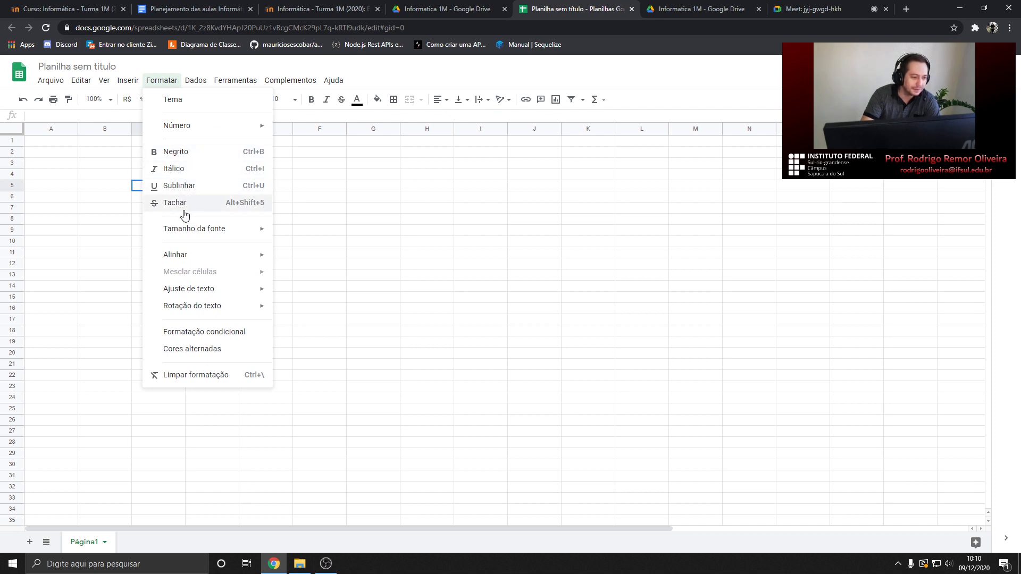
{"action": "mouse_move", "coordinate": [207, 256]}
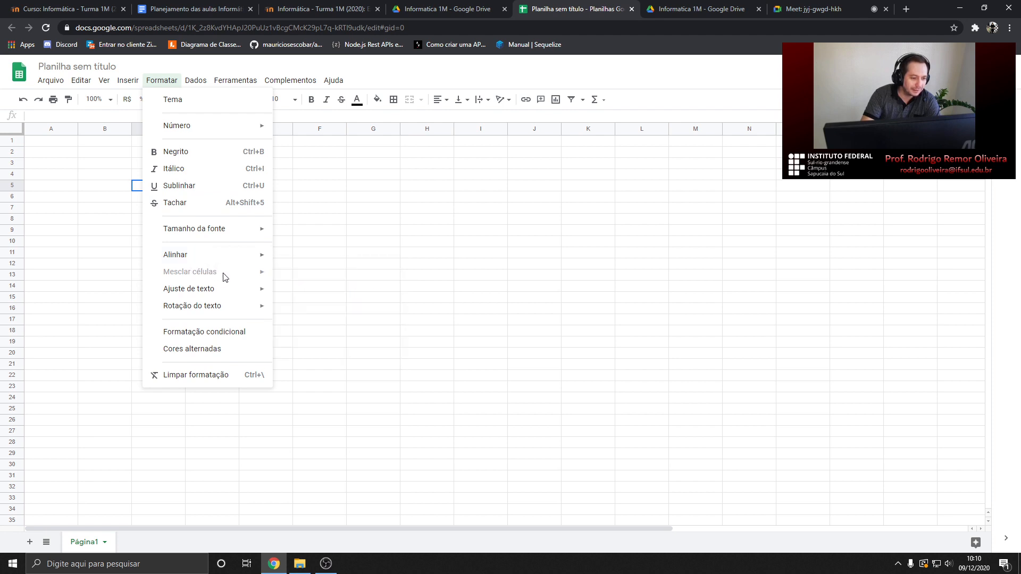
{"action": "mouse_move", "coordinate": [198, 297]}
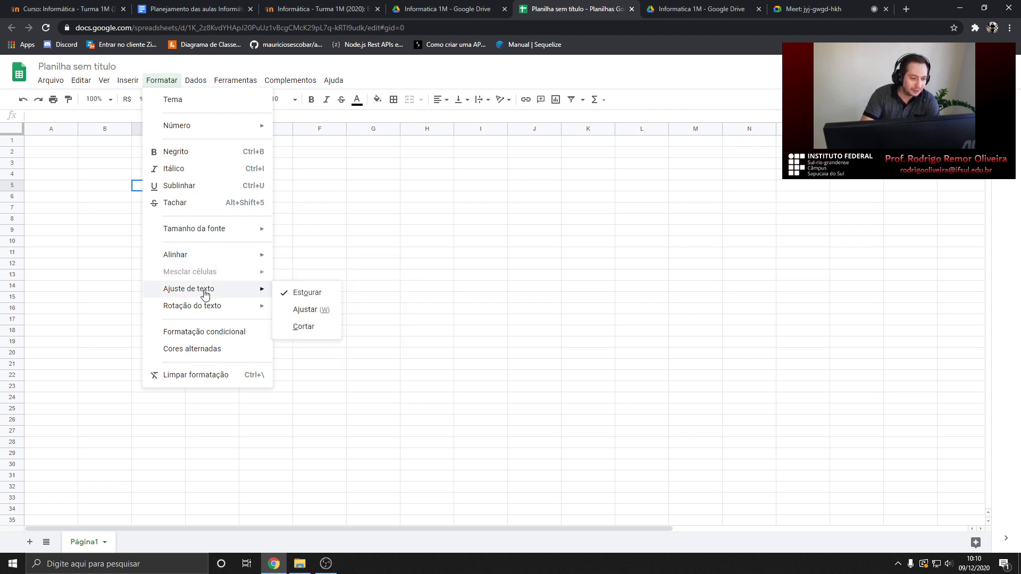
{"action": "left_click", "coordinate": [355, 175]}
{"action": "left_click", "coordinate": [162, 139]}
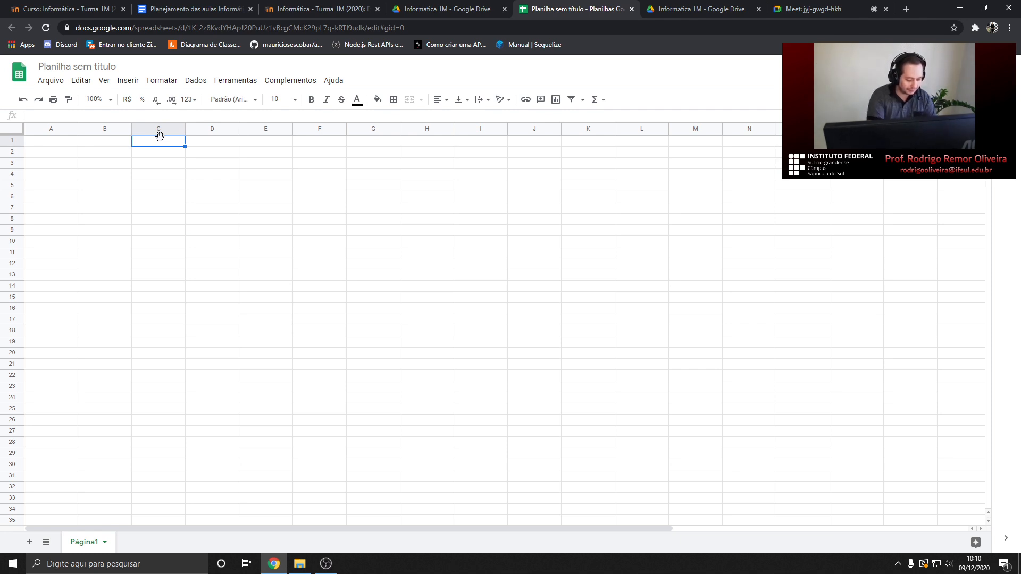
Enter 'Meses do ano de 2020' in C1, undoing a trial widening of column C
{"action": "type", "text": "Meses"}
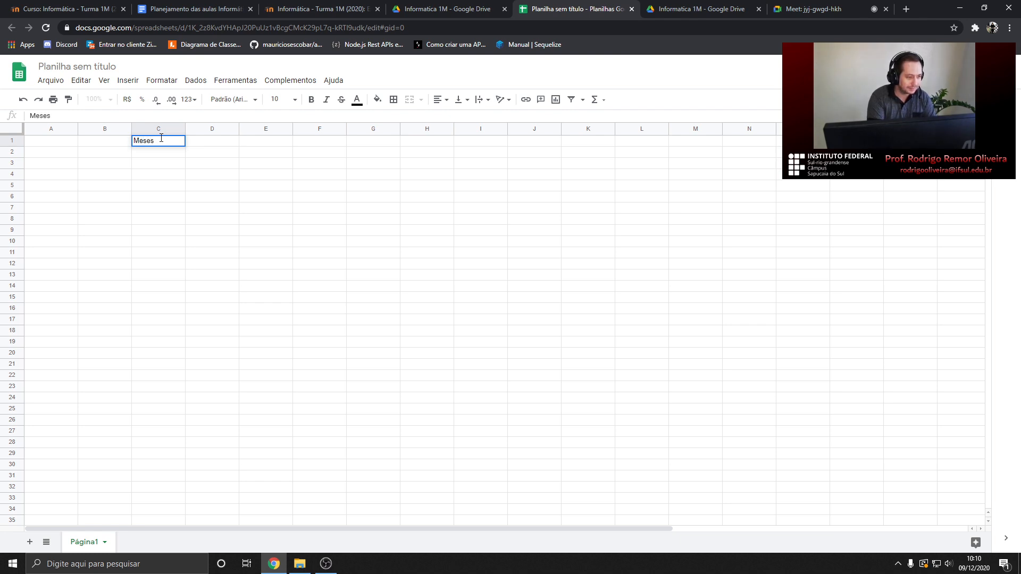
{"action": "type", "text": " do ano"}
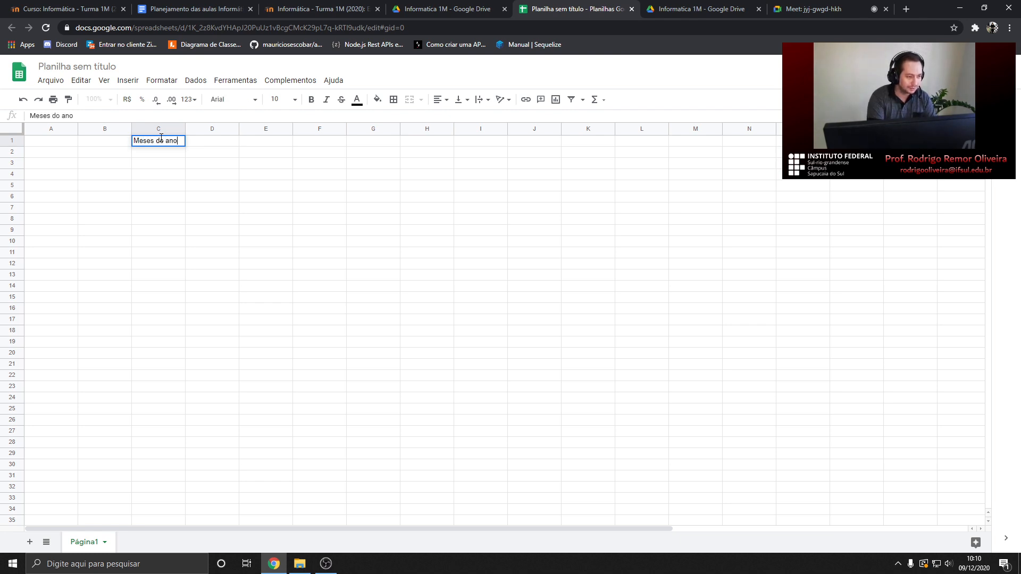
{"action": "type", "text": " de 2020"}
{"action": "key", "text": "Return"}
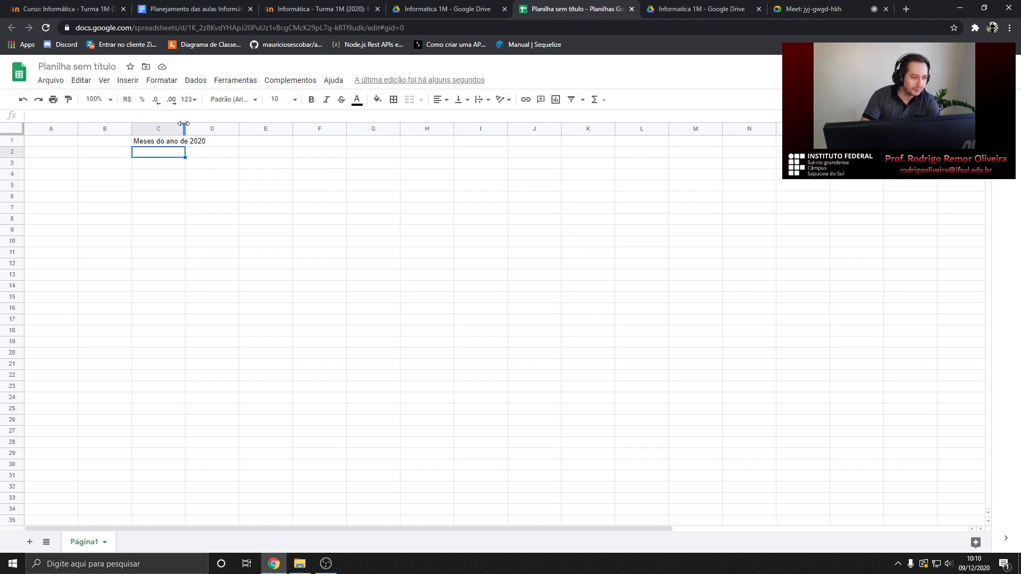
{"action": "left_click_drag", "start_coordinate": [184, 124], "coordinate": [209, 123]}
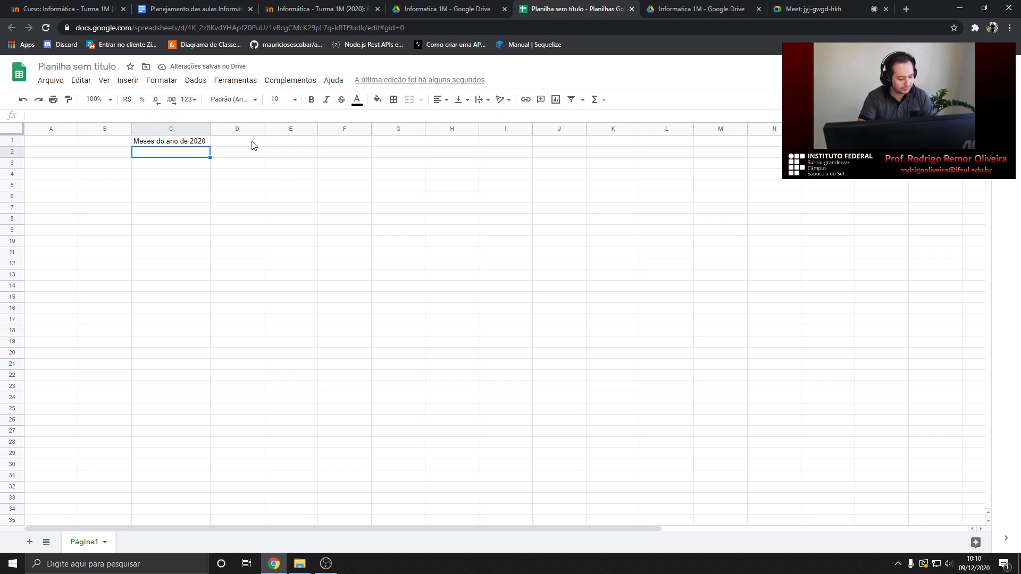
{"action": "key", "text": "ctrl+z"}
{"action": "left_click", "coordinate": [156, 143]}
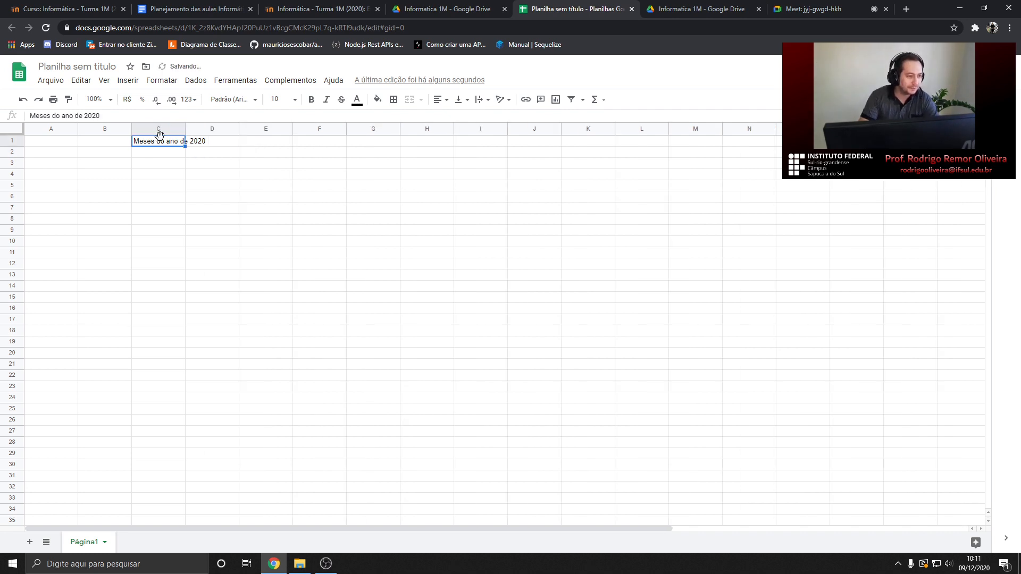
Apply Formatar > Ajuste de texto > Ajustar to C1 so the title wraps onto two lines
{"action": "left_click", "coordinate": [162, 80]}
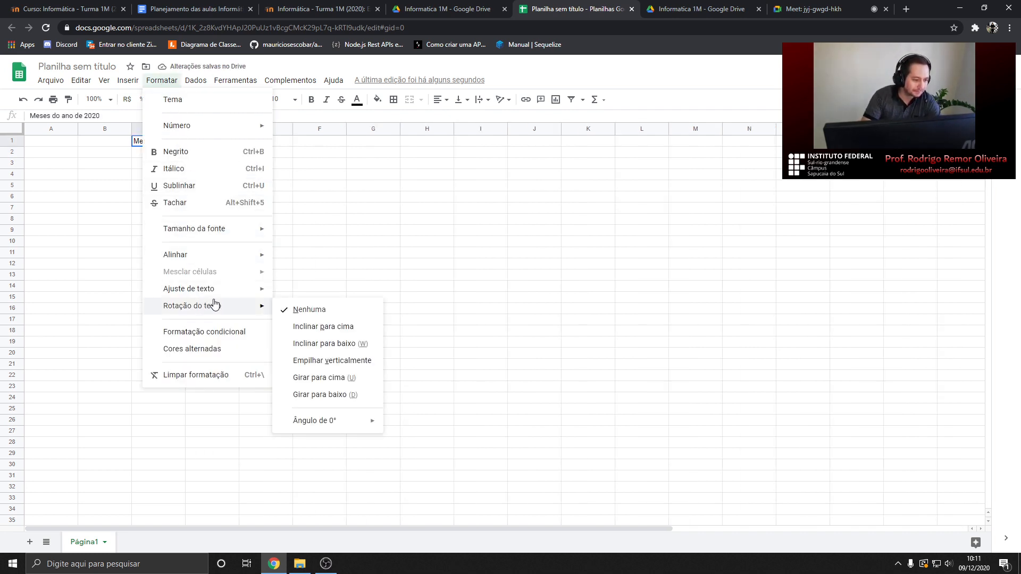
{"action": "mouse_move", "coordinate": [217, 294]}
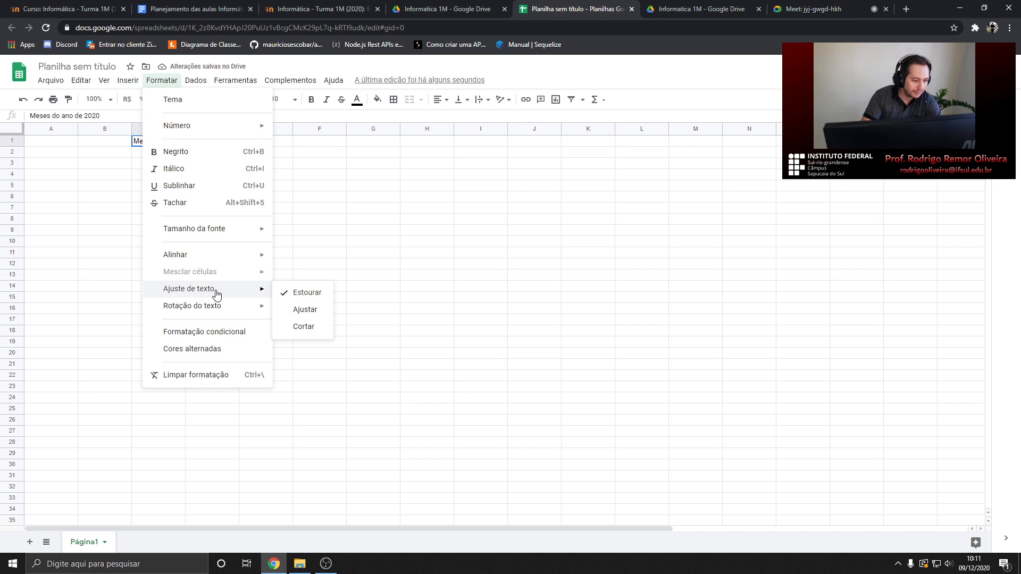
{"action": "left_click", "coordinate": [307, 293]}
{"action": "left_click", "coordinate": [326, 193]}
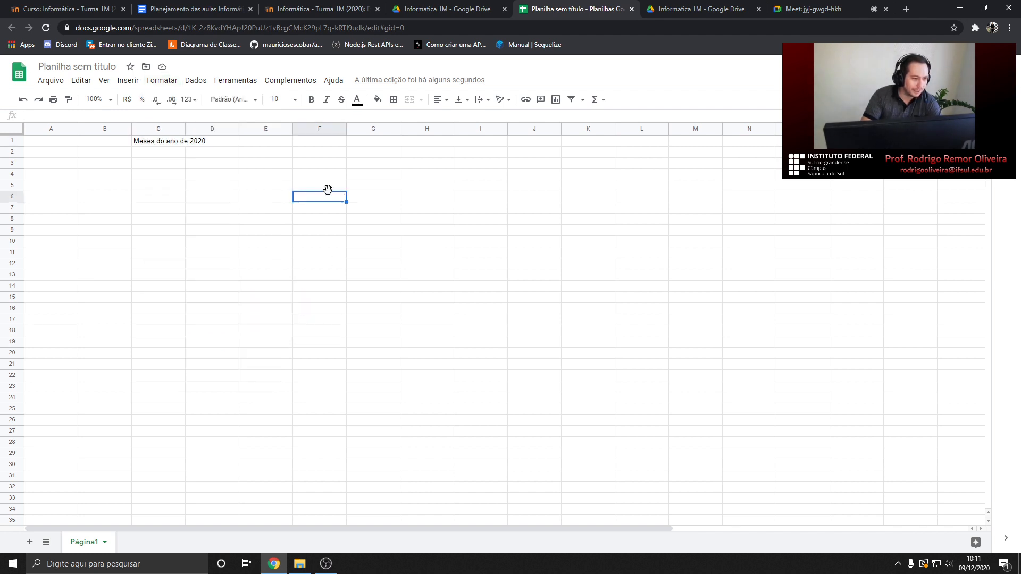
{"action": "left_click", "coordinate": [179, 142]}
{"action": "left_click", "coordinate": [164, 80]}
{"action": "mouse_move", "coordinate": [221, 291]}
{"action": "left_click", "coordinate": [306, 310]}
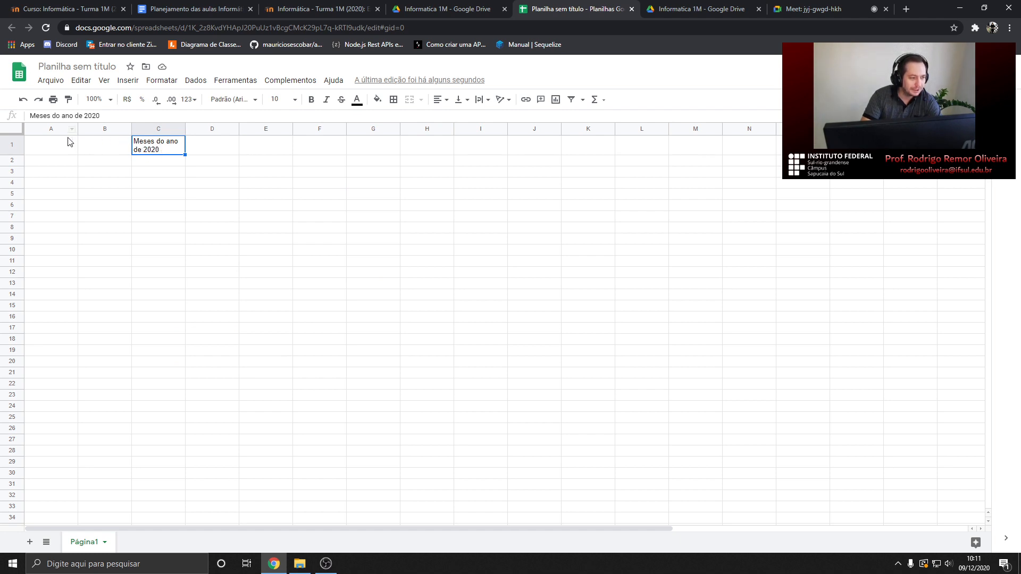
{"action": "left_click", "coordinate": [151, 165]}
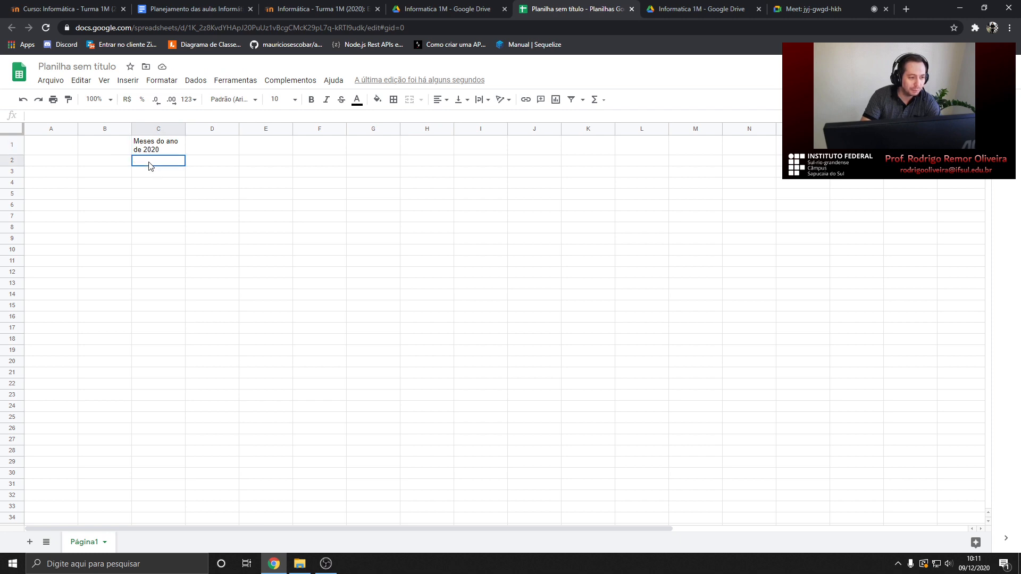
{"action": "left_click", "coordinate": [143, 145]}
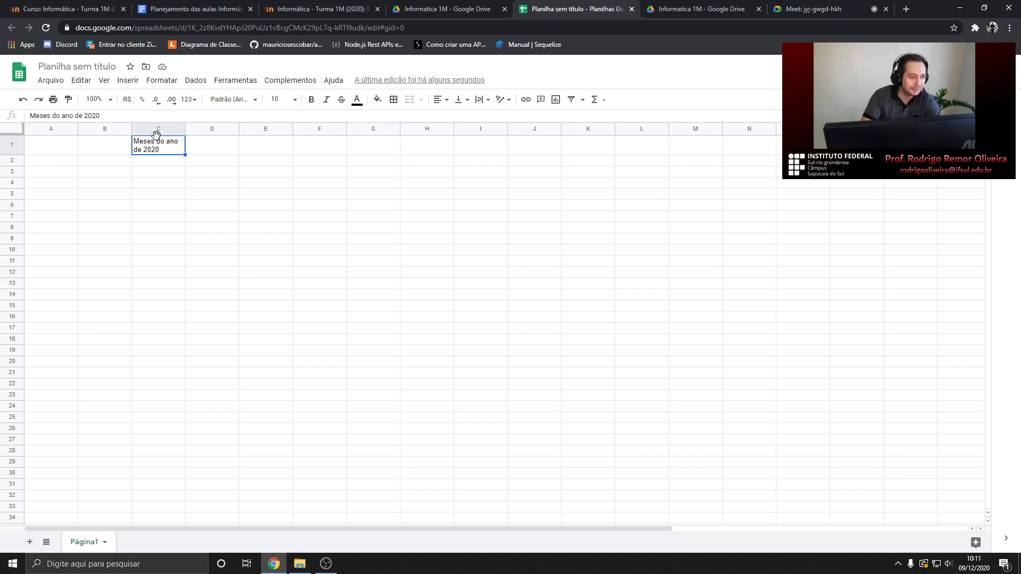
{"action": "left_click", "coordinate": [162, 80]}
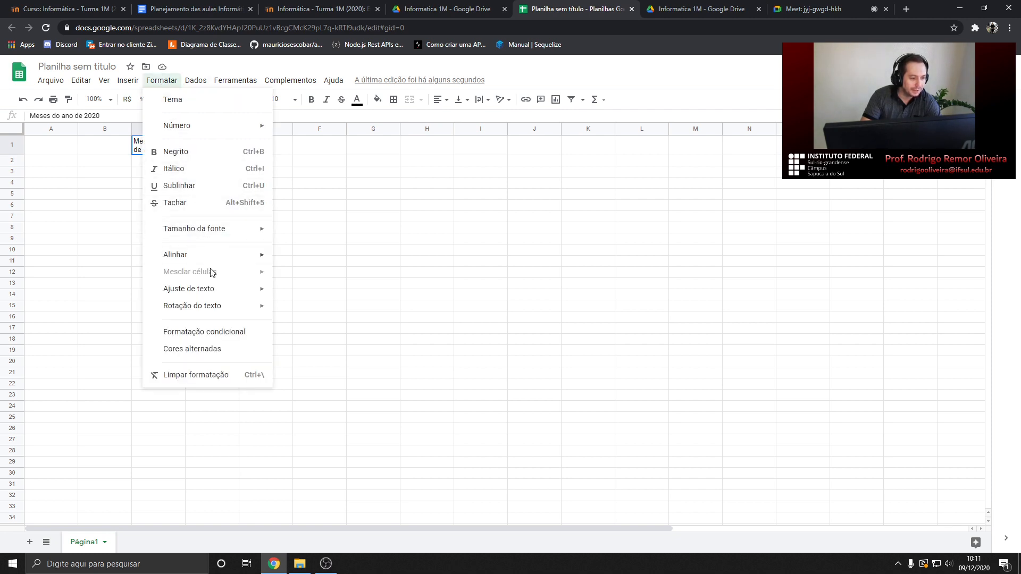
{"action": "mouse_move", "coordinate": [216, 289]}
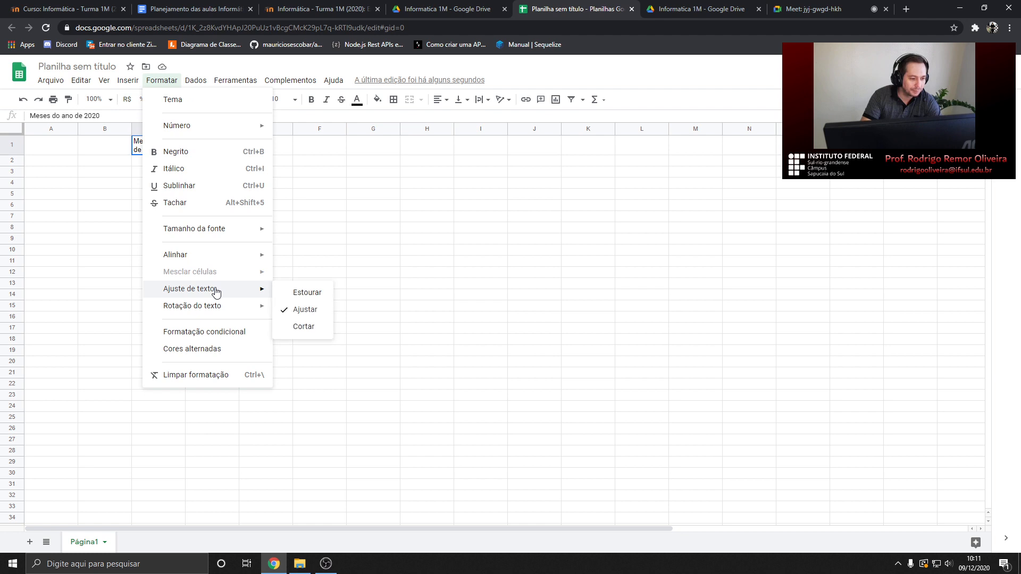
{"action": "left_click", "coordinate": [302, 326]}
{"action": "left_click", "coordinate": [205, 160]}
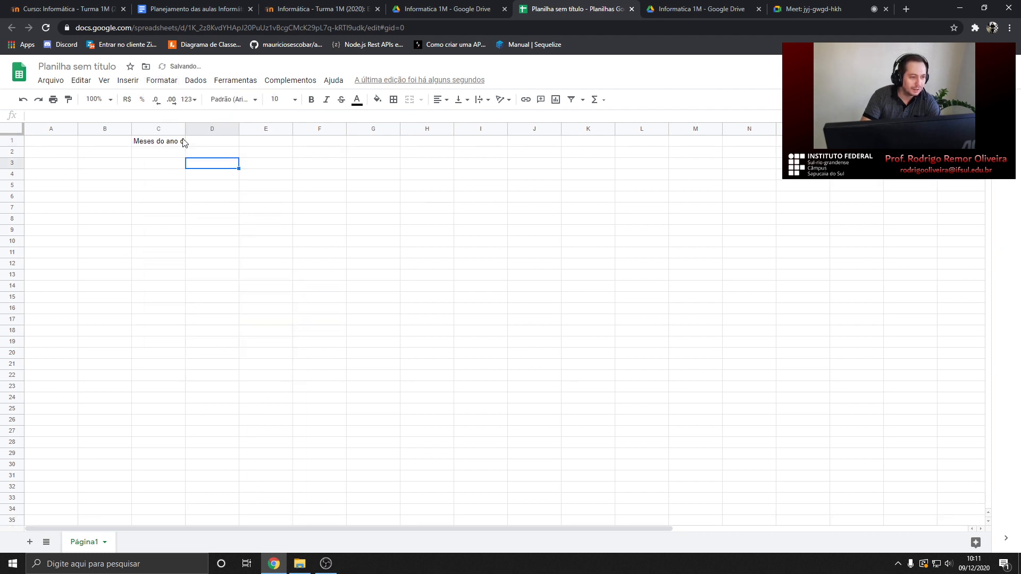
{"action": "left_click", "coordinate": [183, 142]}
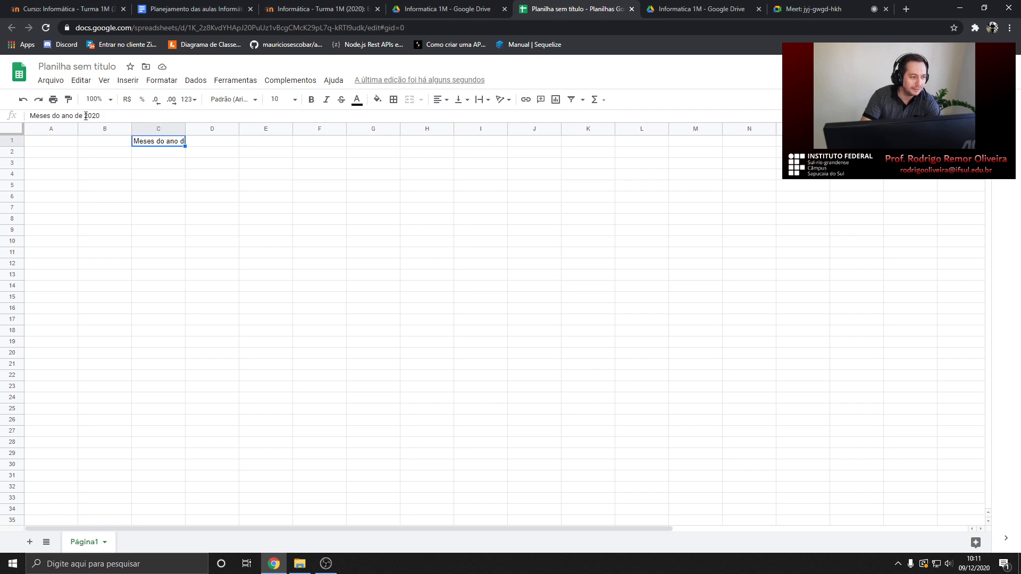
{"action": "left_click", "coordinate": [160, 153]}
{"action": "double_click", "coordinate": [160, 142]}
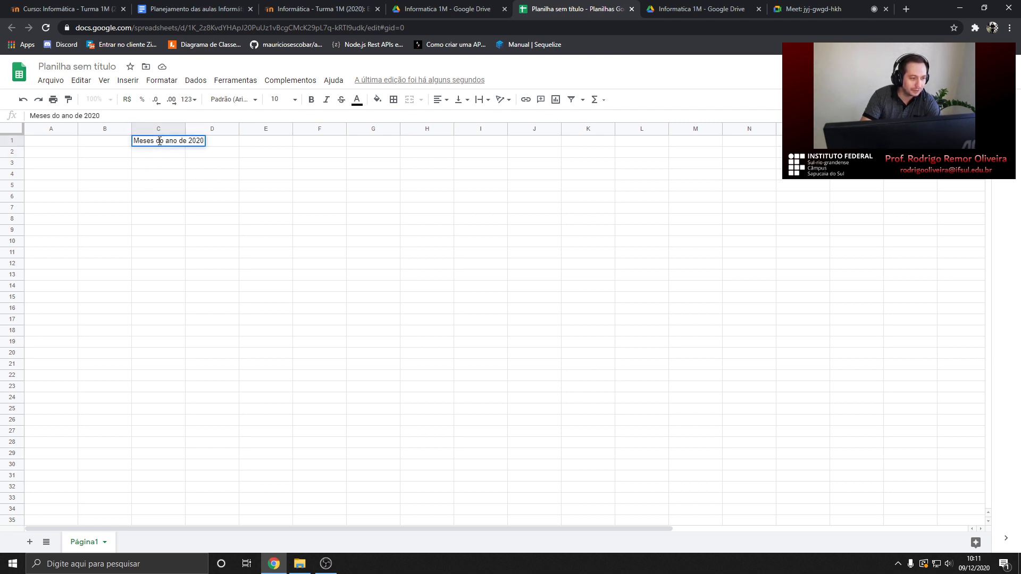
{"action": "left_click", "coordinate": [165, 155]}
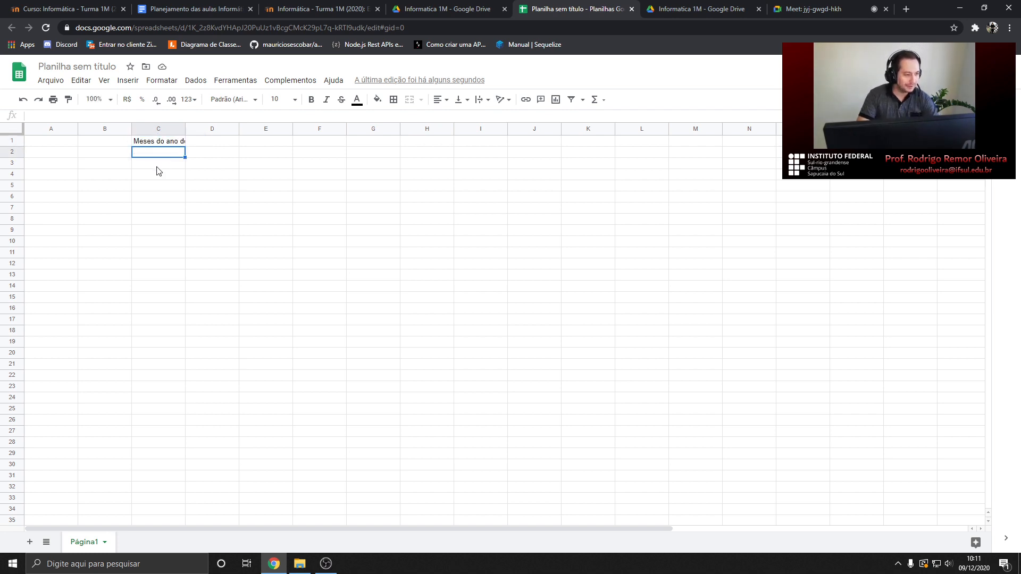
{"action": "left_click", "coordinate": [159, 141]}
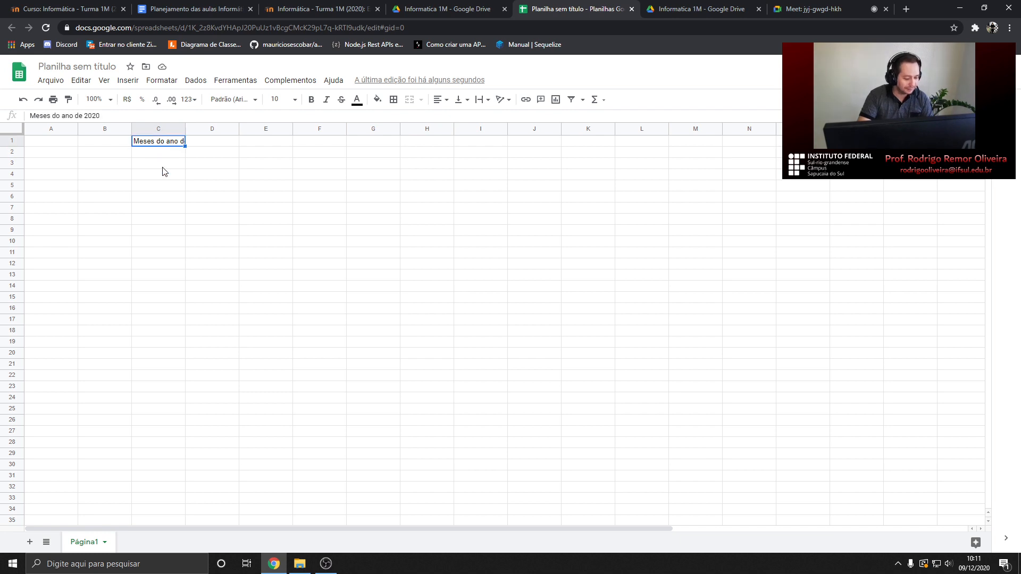
{"action": "type", "text": "a"}
{"action": "key", "text": "Return"}
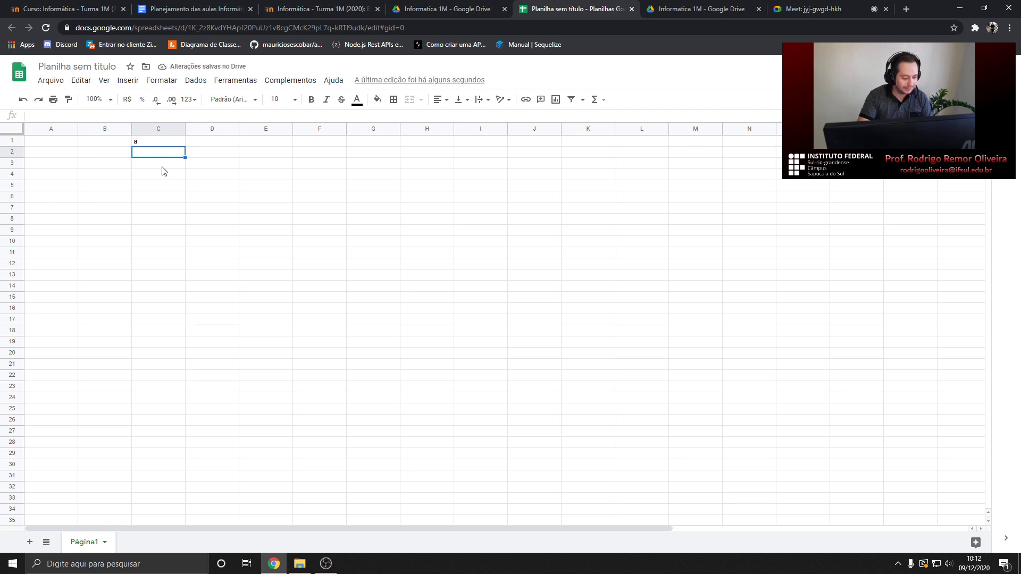
{"action": "key", "text": "ctrl+z"}
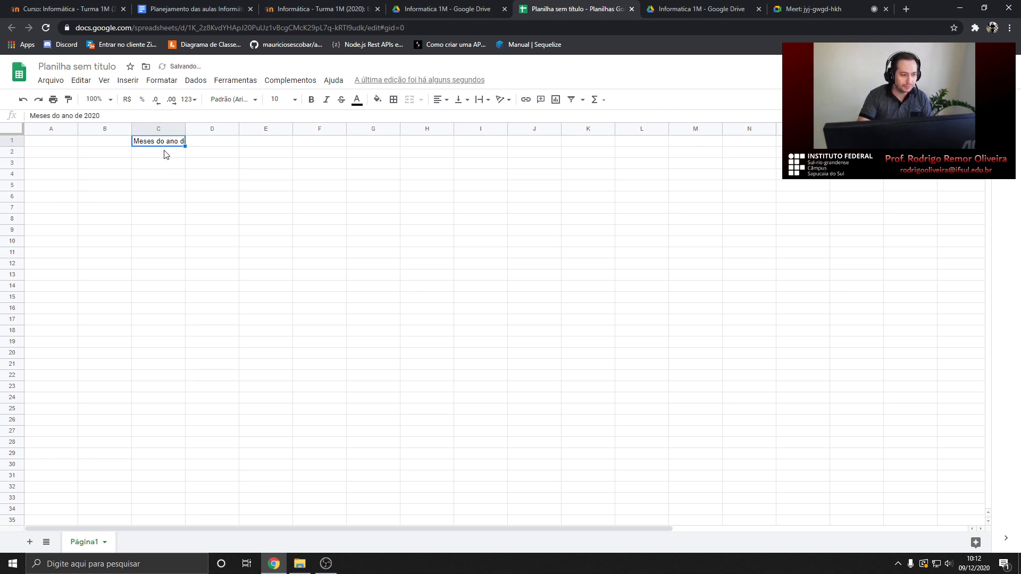
{"action": "left_click", "coordinate": [165, 154]}
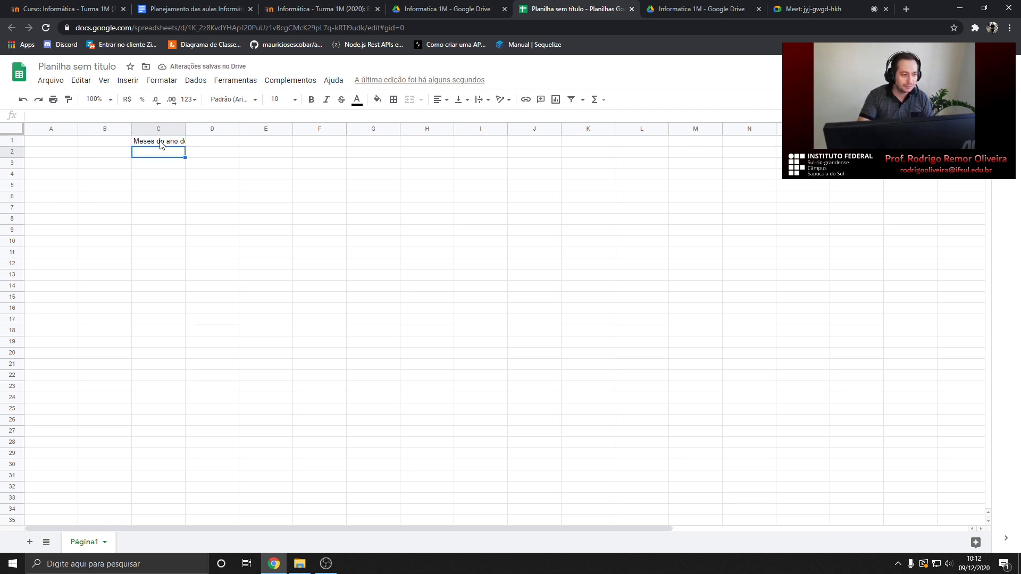
{"action": "left_click", "coordinate": [161, 144]}
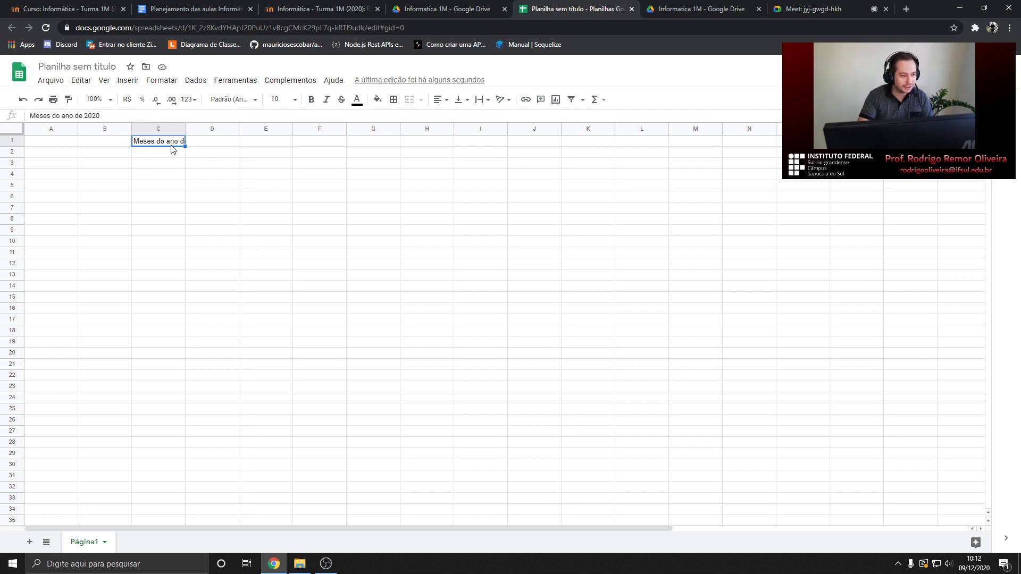
{"action": "type", "text": "asd"}
{"action": "key", "text": "Return"}
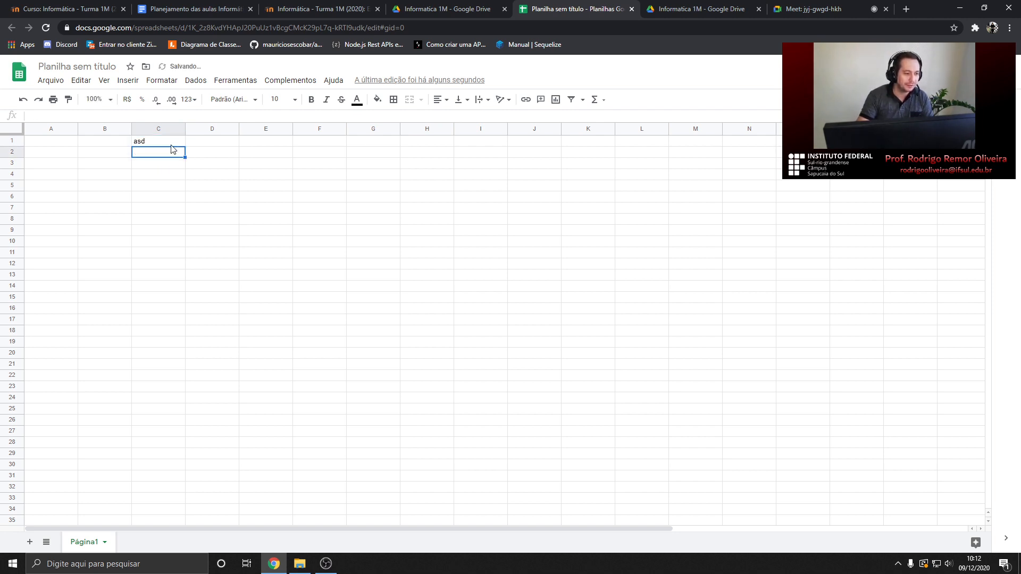
{"action": "key", "text": "ctrl+z"}
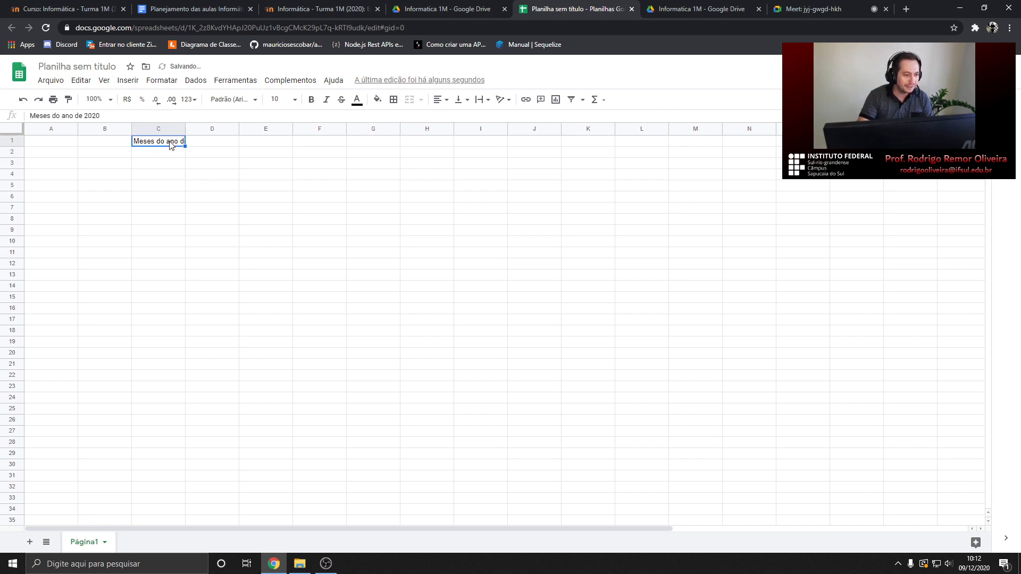
{"action": "double_click", "coordinate": [167, 142]}
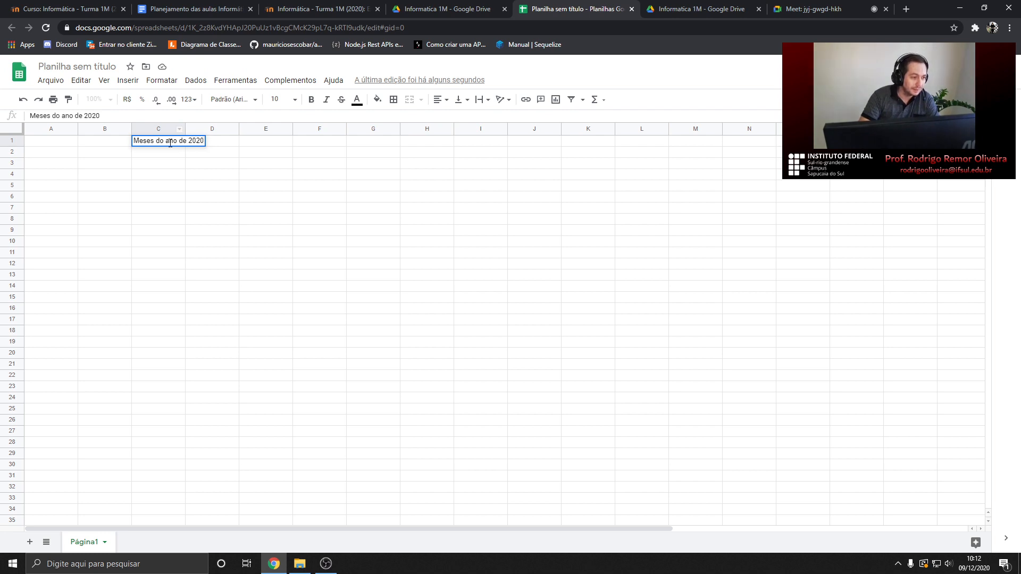
{"action": "left_click", "coordinate": [162, 164]}
{"action": "left_click", "coordinate": [160, 144]}
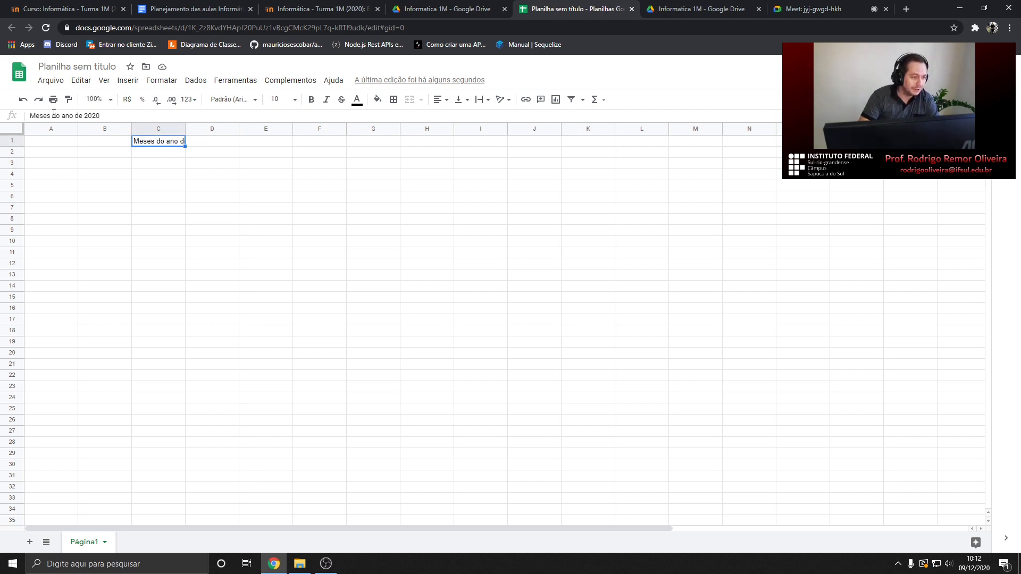
{"action": "double_click", "coordinate": [168, 139]}
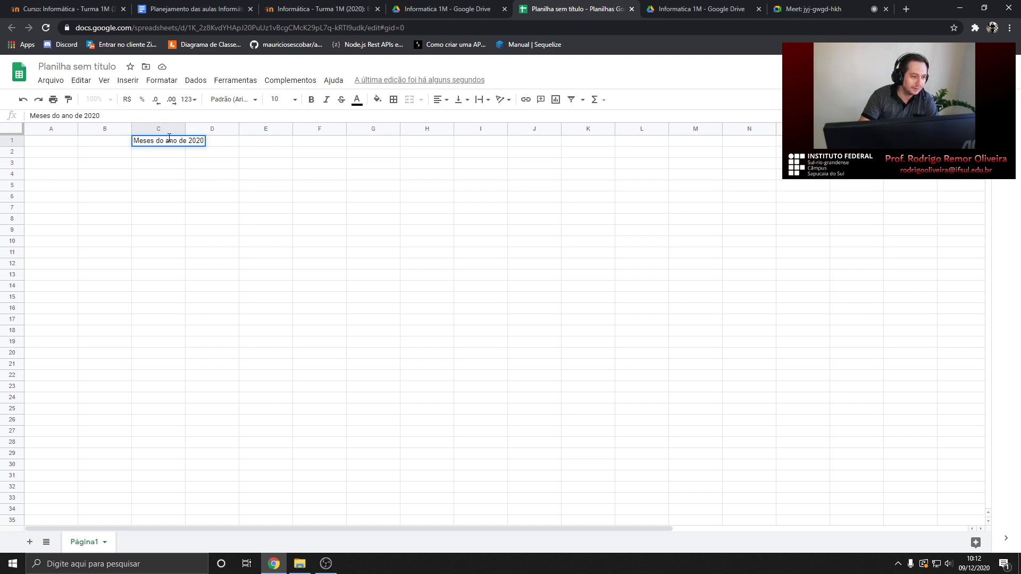
{"action": "left_click", "coordinate": [161, 154]}
{"action": "left_click", "coordinate": [158, 142]}
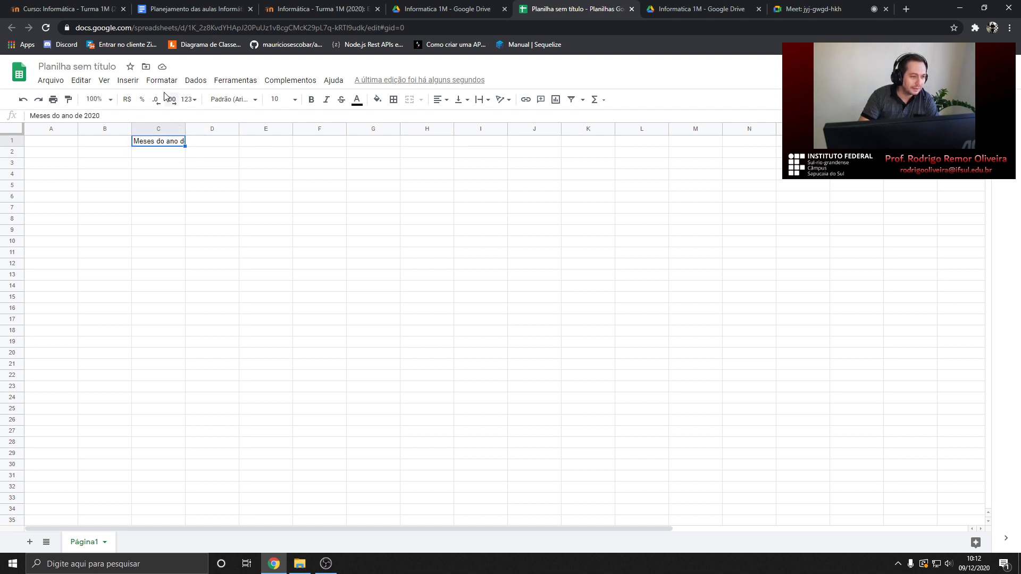
Bold the C1 title, trying and then removing italic, strikethrough and an orange fill
{"action": "left_click", "coordinate": [311, 101]}
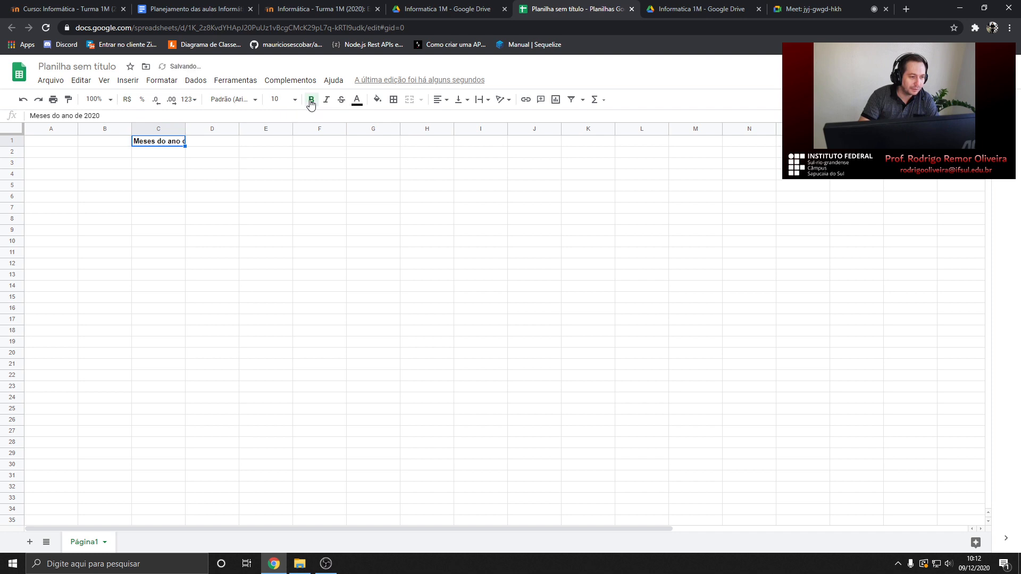
{"action": "left_click", "coordinate": [325, 101]}
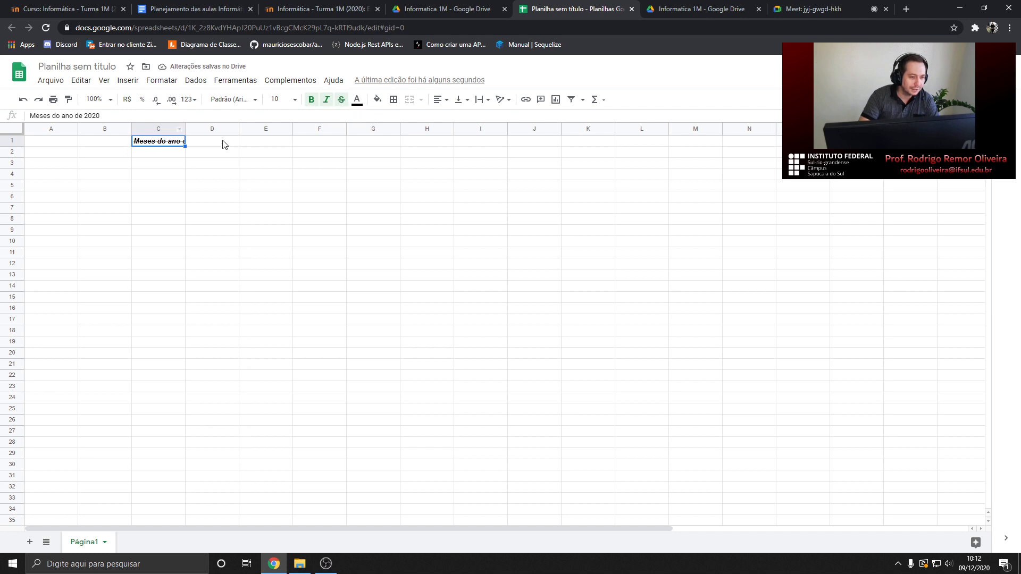
{"action": "left_click", "coordinate": [341, 100]}
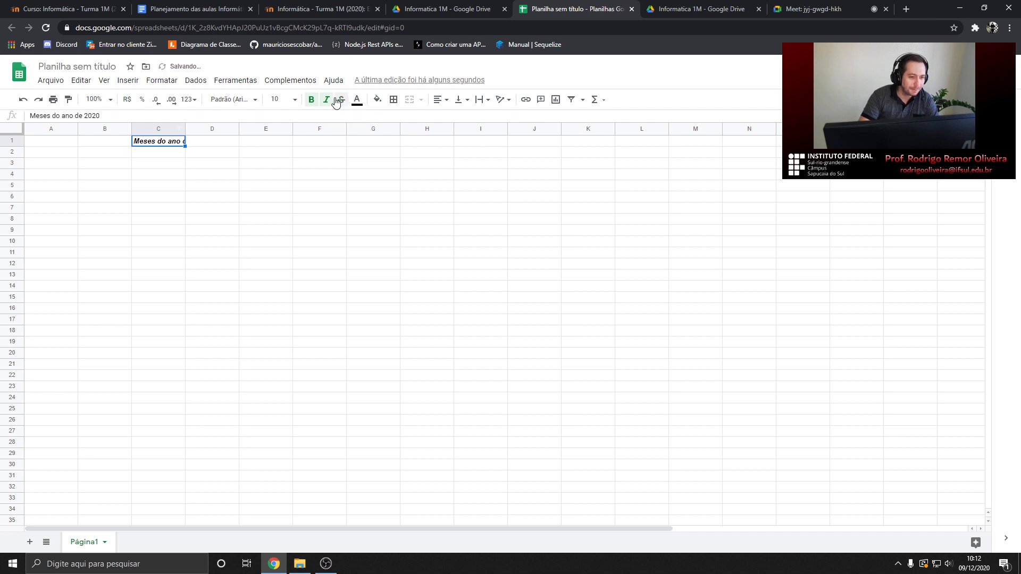
{"action": "left_click", "coordinate": [377, 100]}
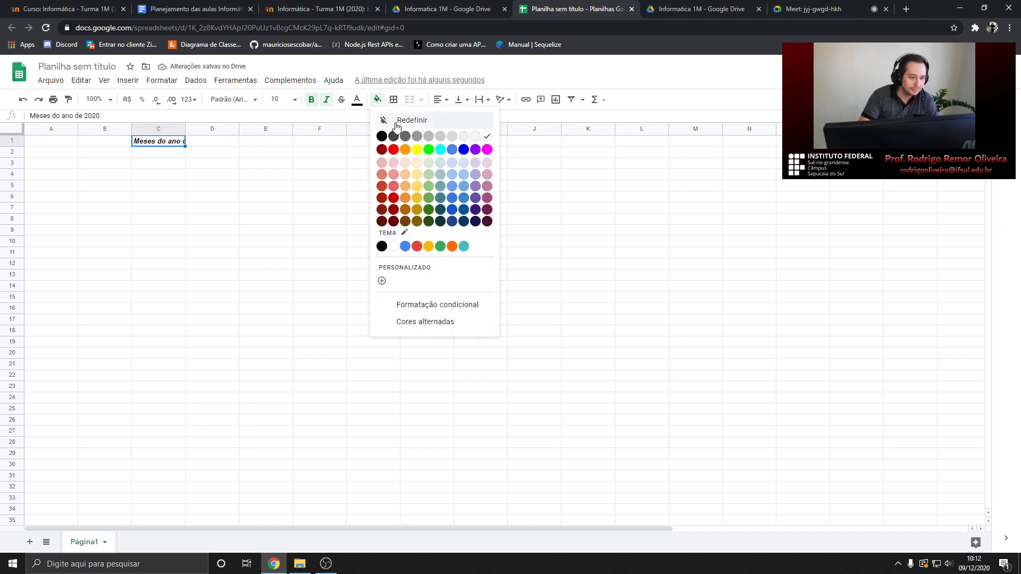
{"action": "left_click", "coordinate": [407, 150]}
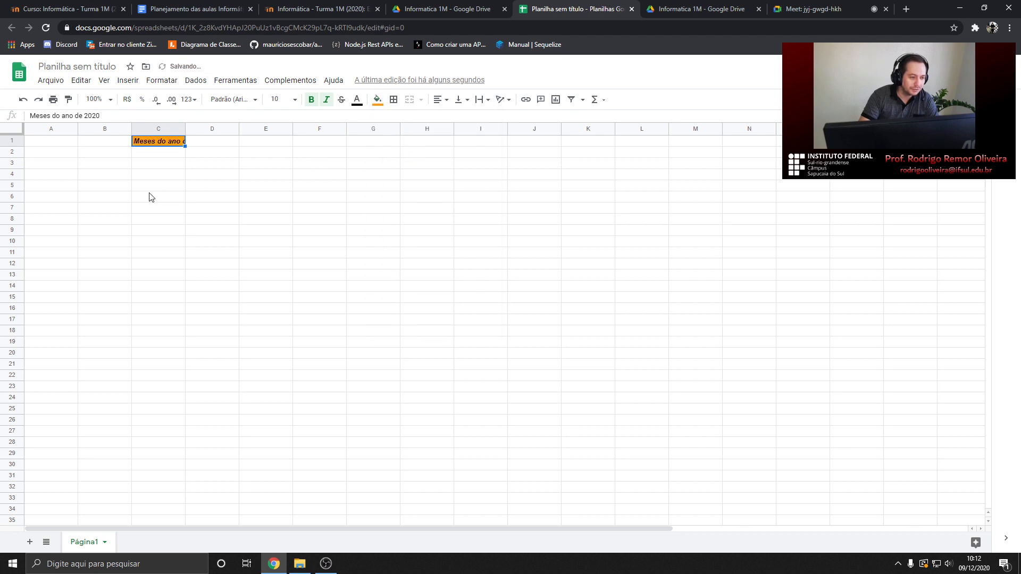
{"action": "left_click", "coordinate": [378, 100]}
{"action": "left_click", "coordinate": [381, 119]}
{"action": "left_click", "coordinate": [325, 101]}
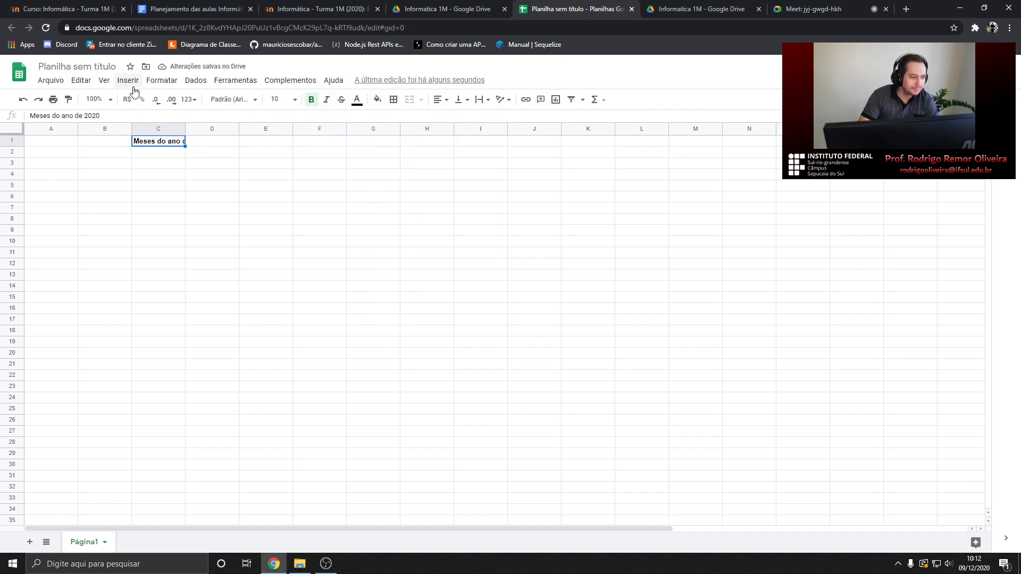
Auto-fit column C to the full title via the C/D border, after undoing trial resizes
{"action": "double_click", "coordinate": [185, 126]}
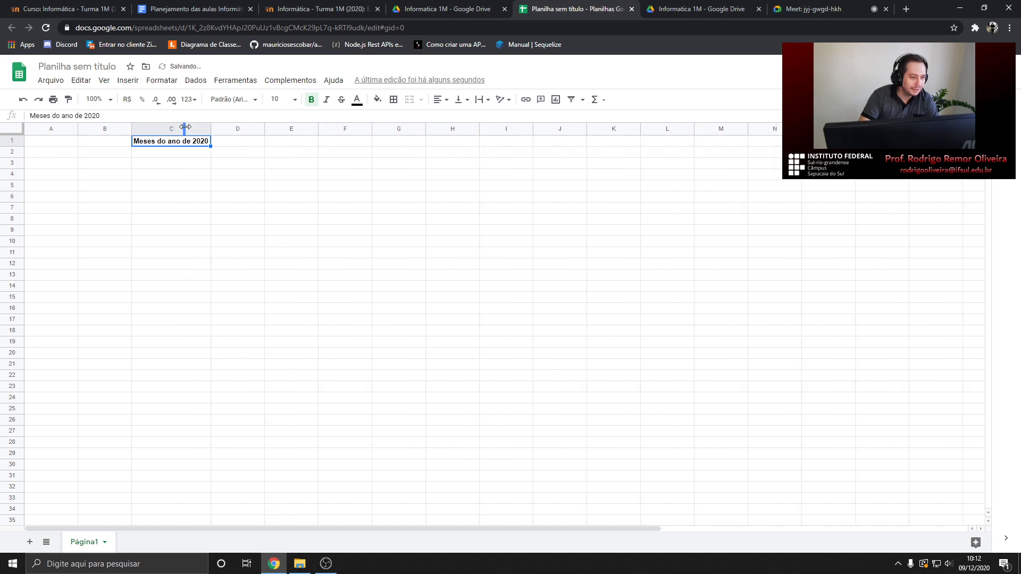
{"action": "key", "text": "ctrl+z"}
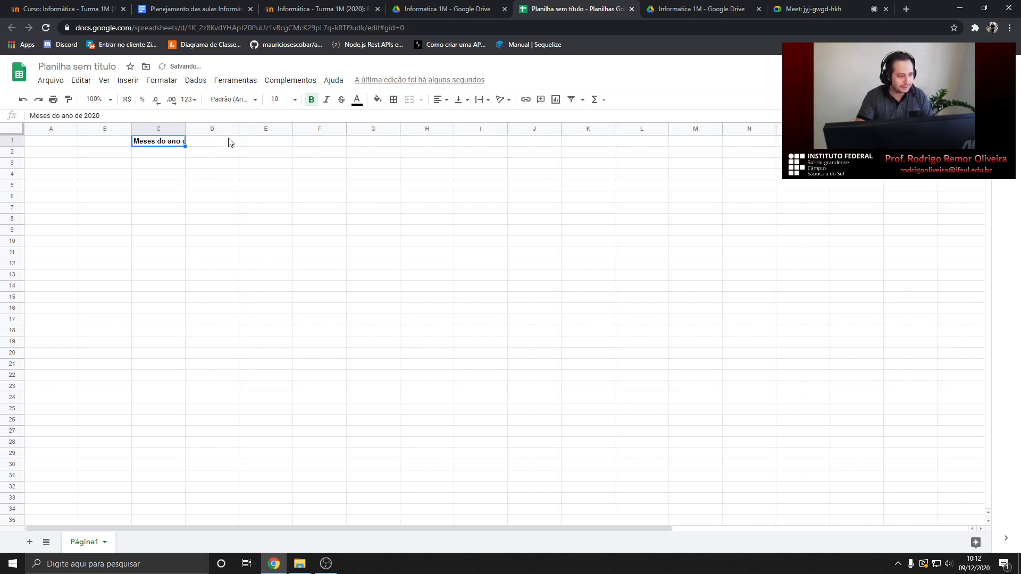
{"action": "left_click_drag", "start_coordinate": [184, 128], "coordinate": [203, 137]}
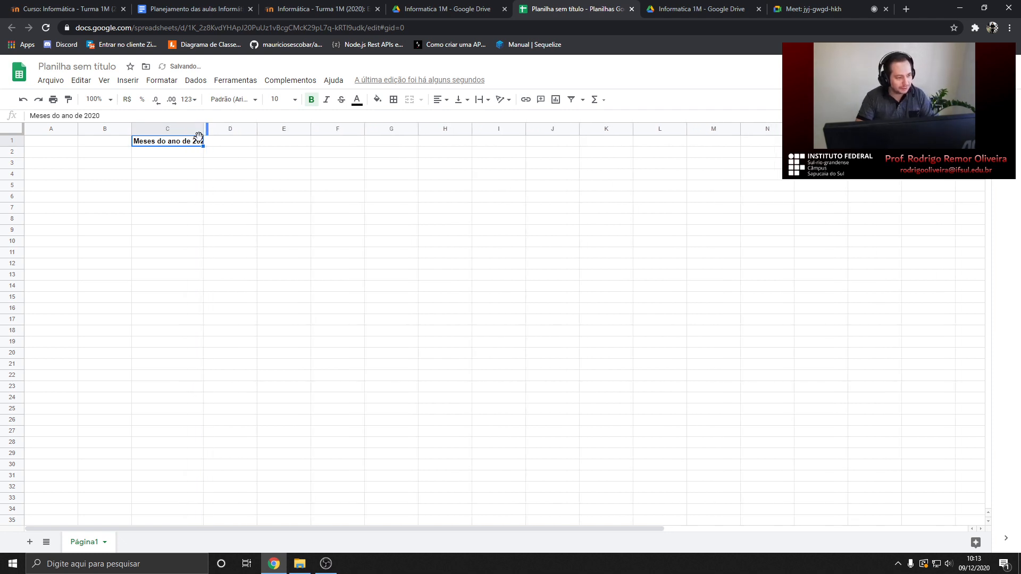
{"action": "key", "text": "ctrl+z"}
{"action": "key", "text": "ctrl+z"}
{"action": "left_click", "coordinate": [209, 159]}
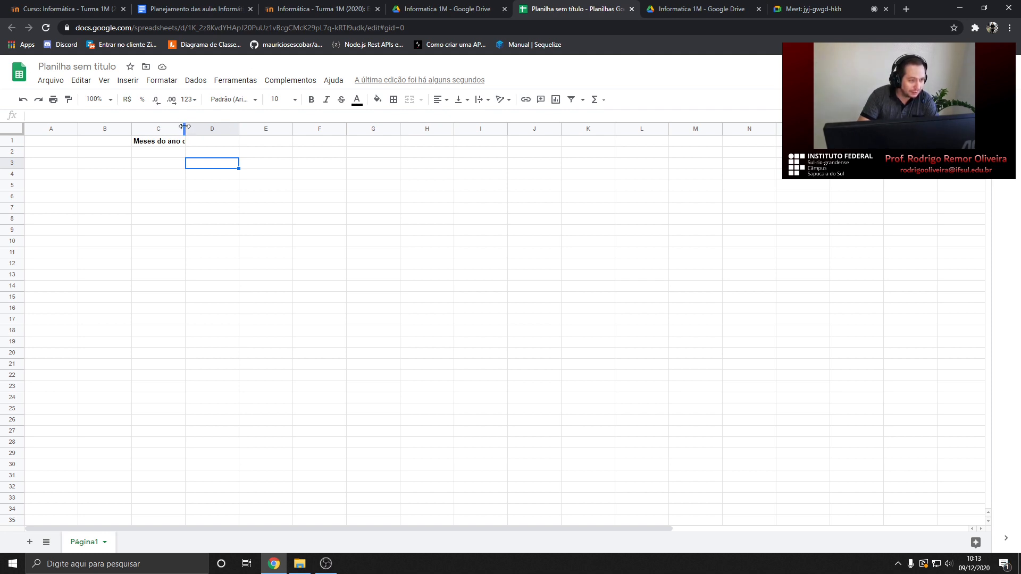
{"action": "double_click", "coordinate": [184, 127]}
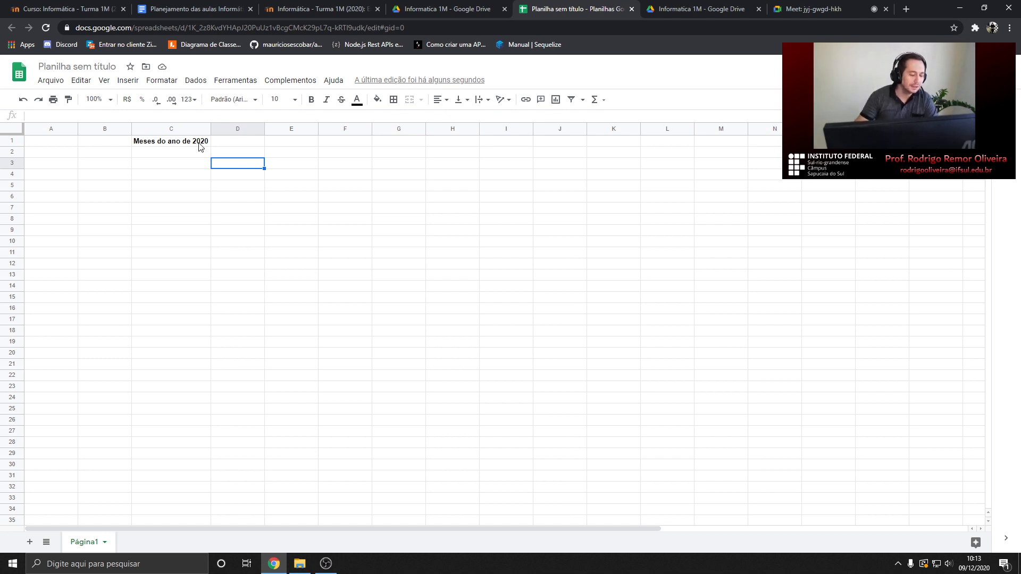
{"action": "mouse_move", "coordinate": [210, 128]}
{"action": "left_mouse_down"}
{"action": "mouse_move", "coordinate": [176, 128]}
{"action": "mouse_move", "coordinate": [211, 128]}
{"action": "left_mouse_up"}
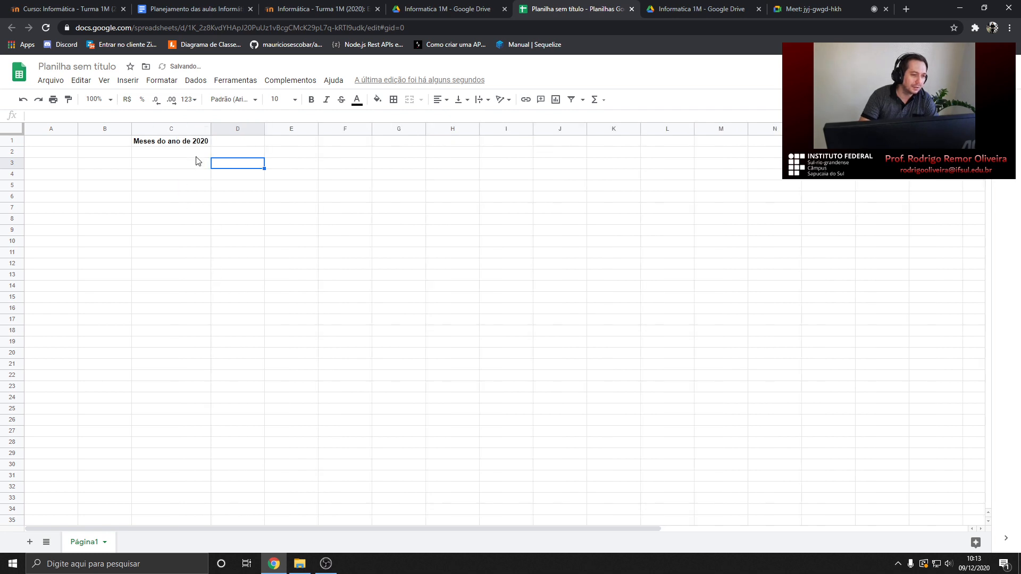
Narrow column C and enter 'asda' in C2
{"action": "left_click_drag", "start_coordinate": [211, 128], "coordinate": [176, 128]}
{"action": "left_click", "coordinate": [166, 152]}
{"action": "type", "text": "asda"}
{"action": "key", "text": "Return"}
Enter 'ASsSASDASDASDASDASDASDADASD' in C3 and auto-fit column C to it
{"action": "type", "text": "ASsSASDASDASDASDASDASDADASD"}
{"action": "left_click", "coordinate": [218, 186]}
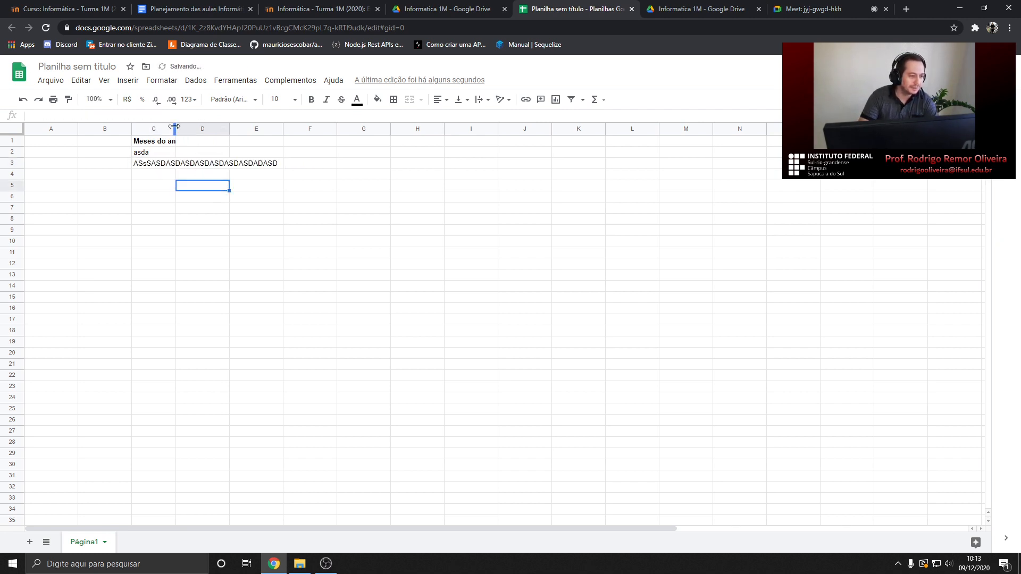
{"action": "left_click", "coordinate": [155, 165]}
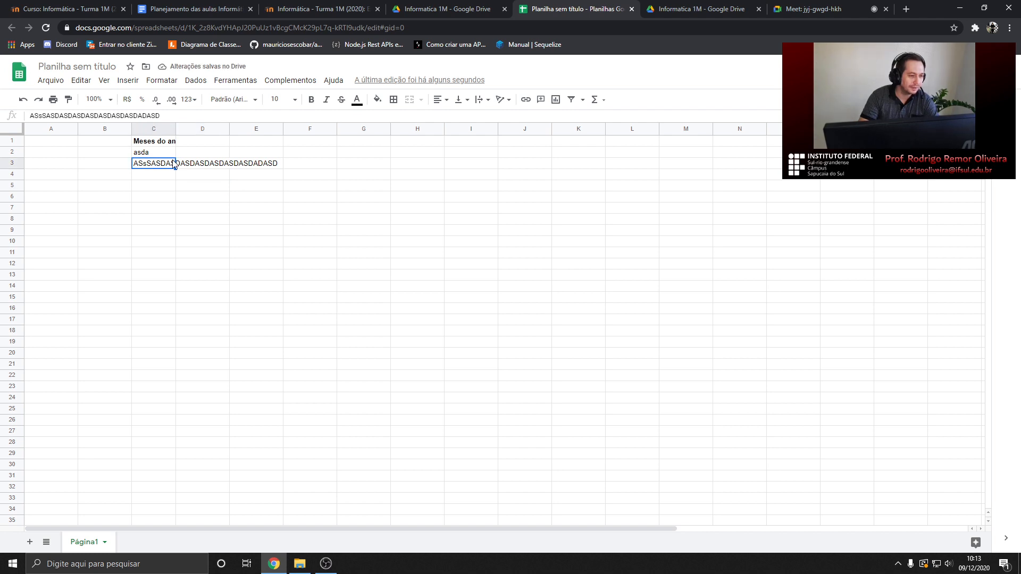
{"action": "double_click", "coordinate": [175, 128]}
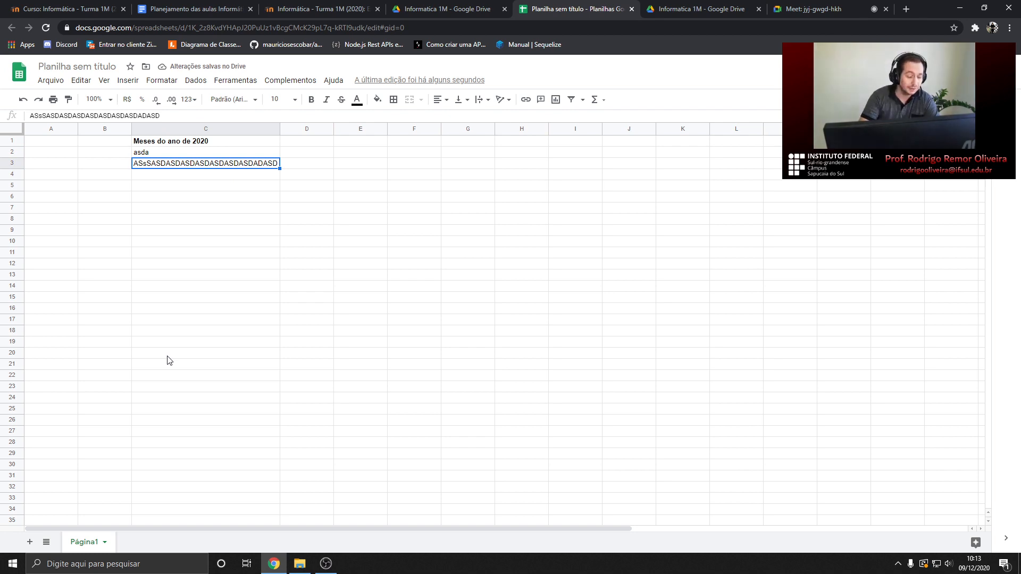
{"action": "left_click", "coordinate": [163, 81]}
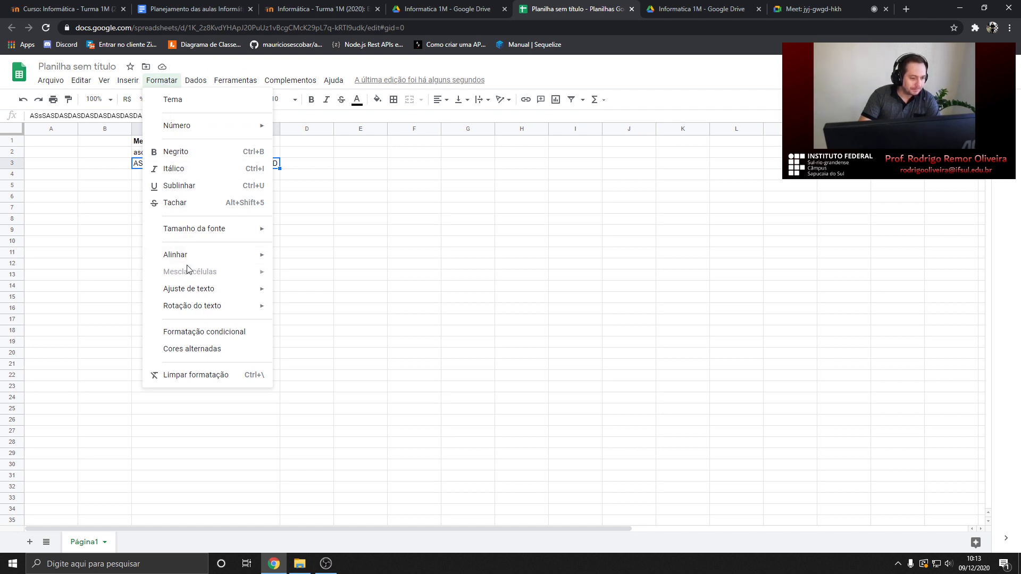
{"action": "mouse_move", "coordinate": [190, 263]}
{"action": "left_click", "coordinate": [341, 197]}
{"action": "left_click_drag", "start_coordinate": [172, 141], "coordinate": [162, 167]}
{"action": "left_click", "coordinate": [173, 189]}
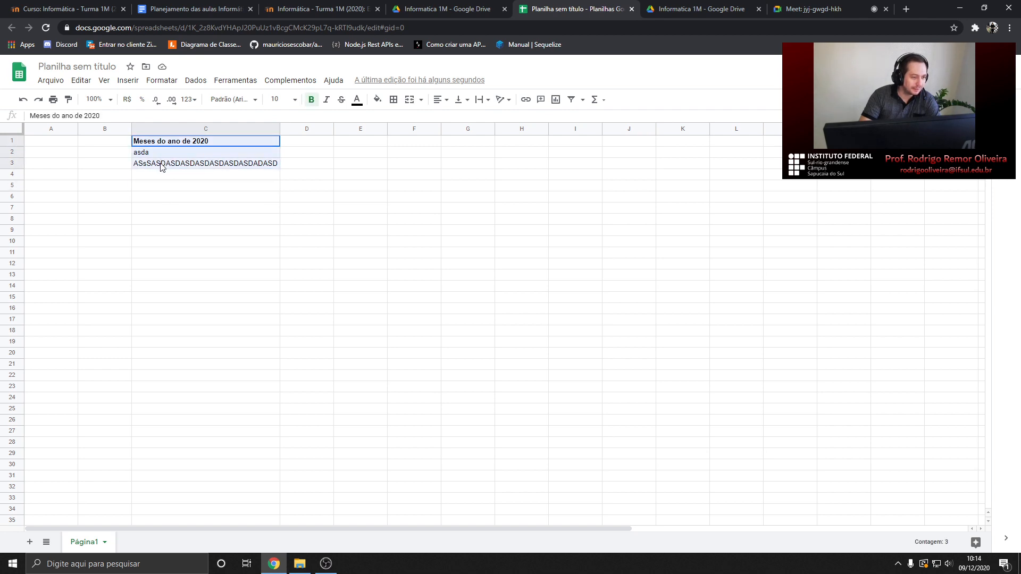
{"action": "left_click", "coordinate": [176, 197]}
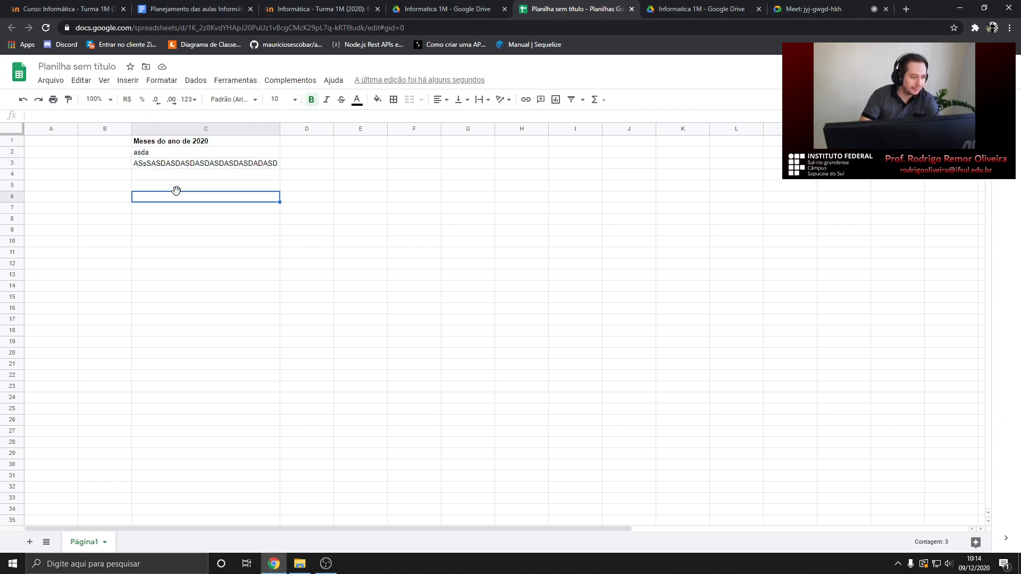
{"action": "left_click_drag", "start_coordinate": [164, 143], "coordinate": [214, 233]}
{"action": "left_click", "coordinate": [202, 274]}
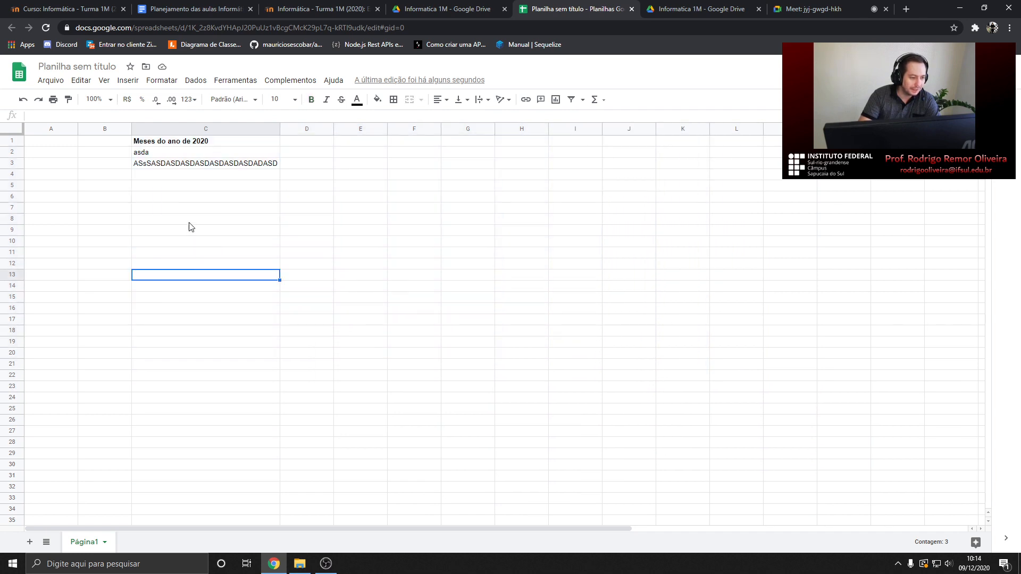
{"action": "left_click_drag", "start_coordinate": [167, 144], "coordinate": [178, 231]}
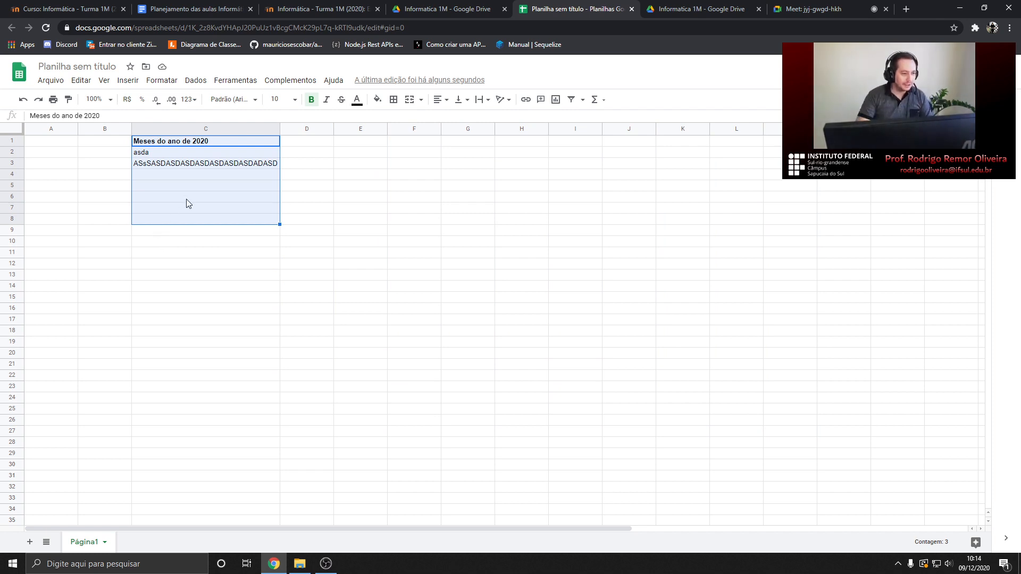
{"action": "left_click", "coordinate": [189, 177]}
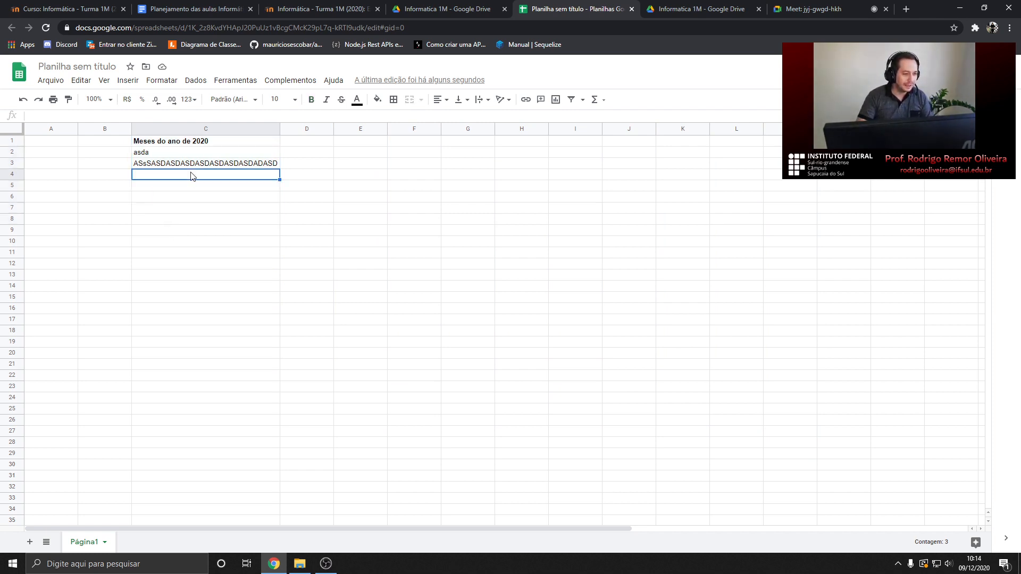
{"action": "left_click", "coordinate": [198, 144]}
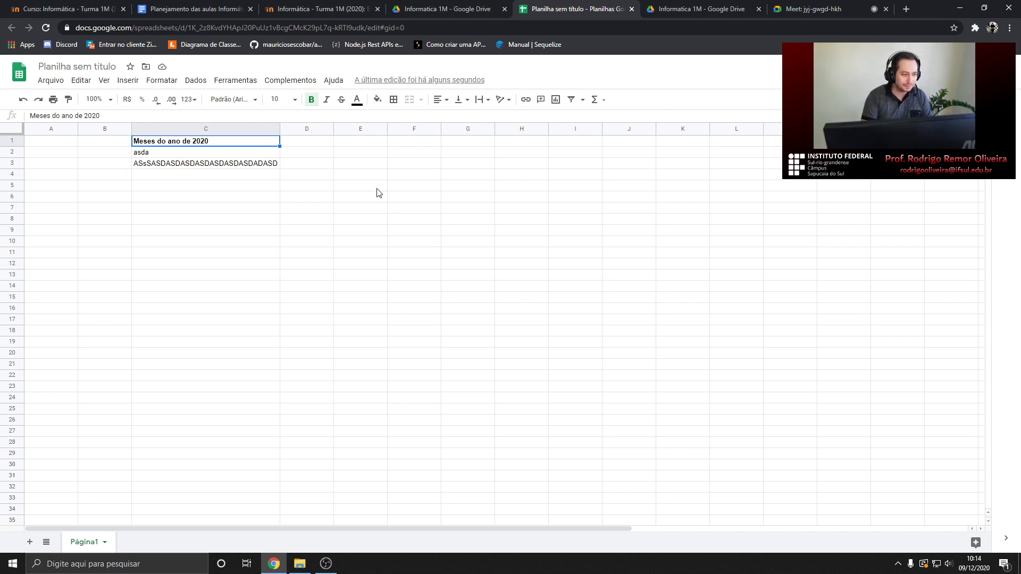
{"action": "key", "text": "shift+Down"}
{"action": "key", "text": "shift+Down"}
{"action": "key", "text": "shift+Down"}
{"action": "key", "text": "shift+Down"}
{"action": "key", "text": "shift+Down"}
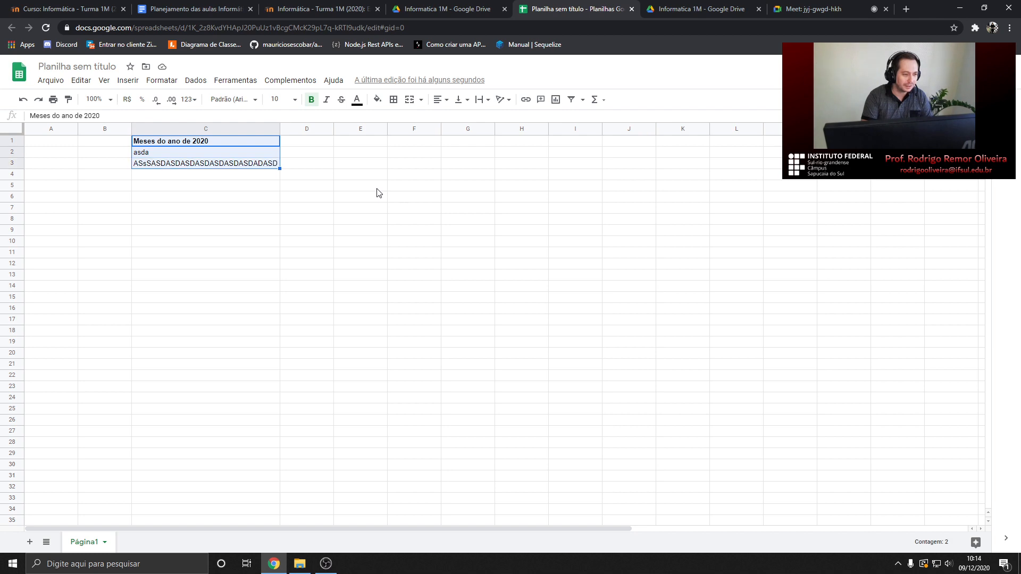
{"action": "key", "text": "shift+Down"}
{"action": "key", "text": "shift+Down"}
{"action": "key", "text": "shift+Down"}
{"action": "key", "text": "shift+Down"}
{"action": "key", "text": "shift+Down"}
{"action": "key", "text": "shift+Down"}
{"action": "key", "text": "shift+Down"}
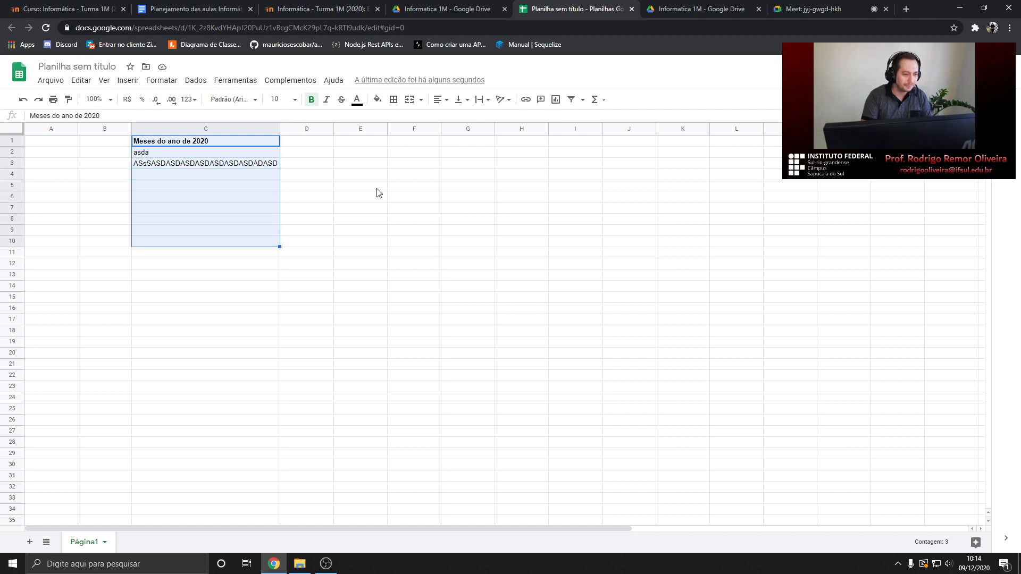
{"action": "key", "text": "shift+Down"}
{"action": "key", "text": "shift+Down"}
{"action": "key", "text": "shift+Down"}
{"action": "key", "text": "shift+Down"}
{"action": "key", "text": "shift+Down"}
{"action": "key", "text": "shift+Down"}
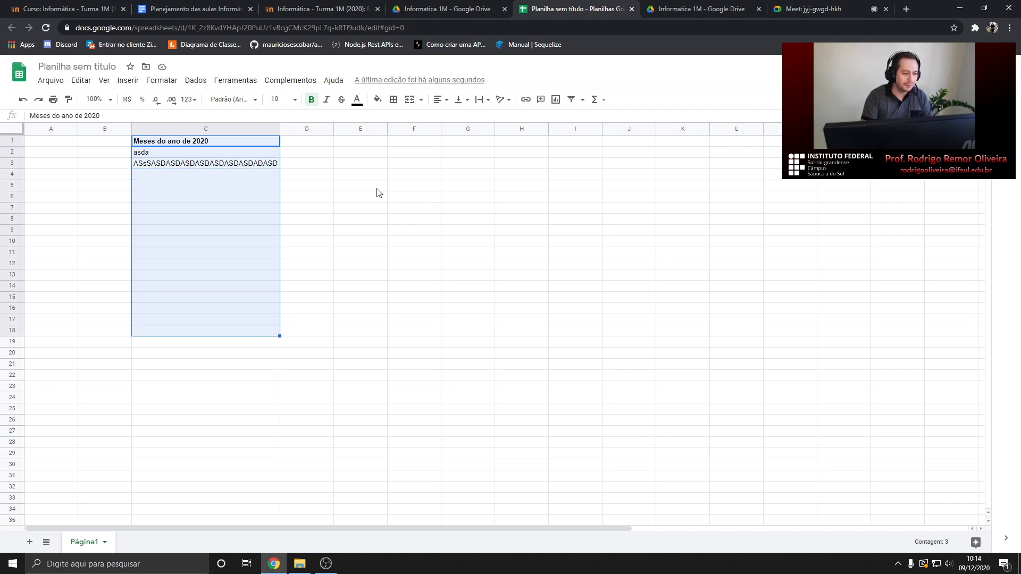
{"action": "key", "text": "shift+Right"}
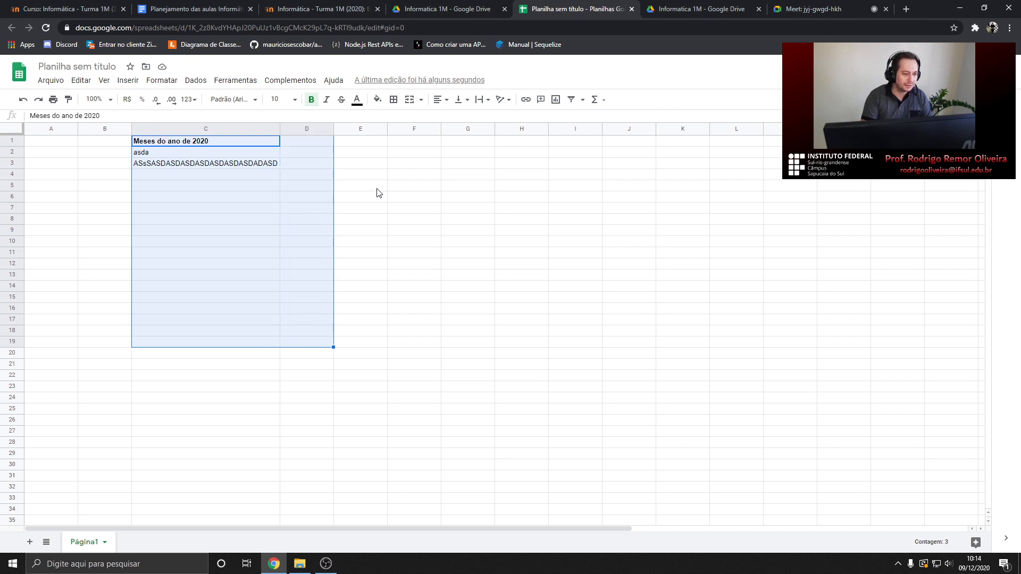
{"action": "key", "text": "shift+Right"}
{"action": "key", "text": "shift+Right"}
{"action": "key", "text": "shift+Right"}
{"action": "key", "text": "shift+Right"}
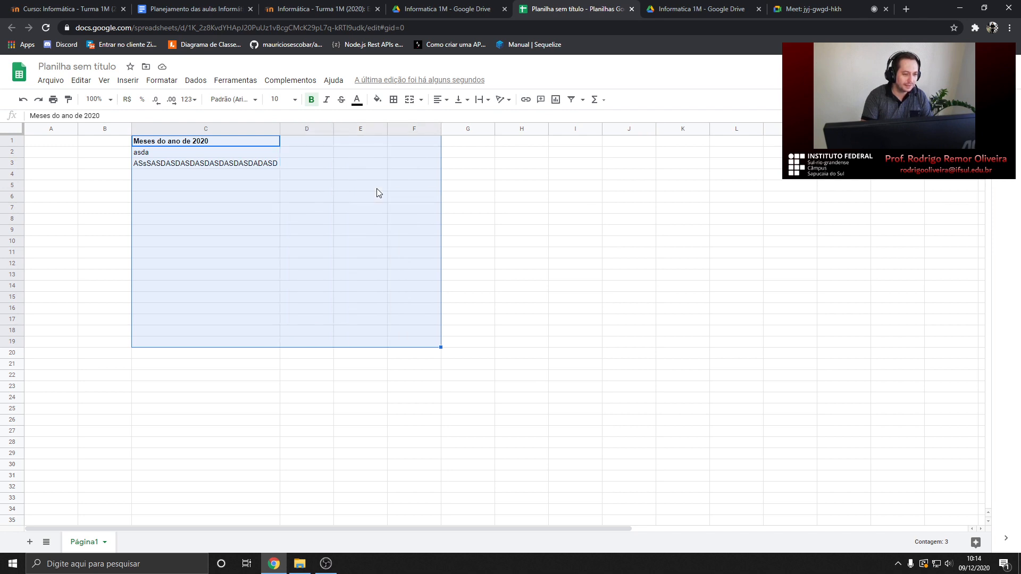
{"action": "key", "text": "shift+Left"}
{"action": "key", "text": "shift+Left"}
{"action": "key", "text": "shift+Left"}
{"action": "key", "text": "shift+Left"}
{"action": "key", "text": "shift+Left"}
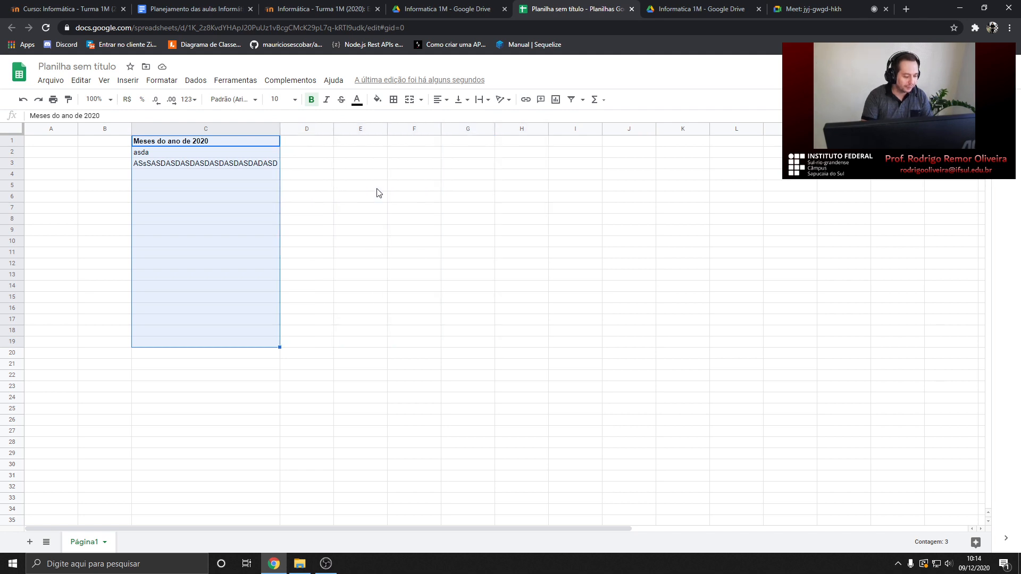
{"action": "key", "text": "shift+Up"}
{"action": "key", "text": "shift+Up"}
{"action": "key", "text": "shift+Up"}
{"action": "key", "text": "shift+Up"}
{"action": "key", "text": "shift+Up"}
{"action": "key", "text": "shift+Up"}
{"action": "key", "text": "shift+Up"}
{"action": "key", "text": "shift+Up"}
{"action": "key", "text": "shift+Up"}
{"action": "key", "text": "shift+Up"}
{"action": "key", "text": "shift+Up"}
{"action": "key", "text": "shift+Up"}
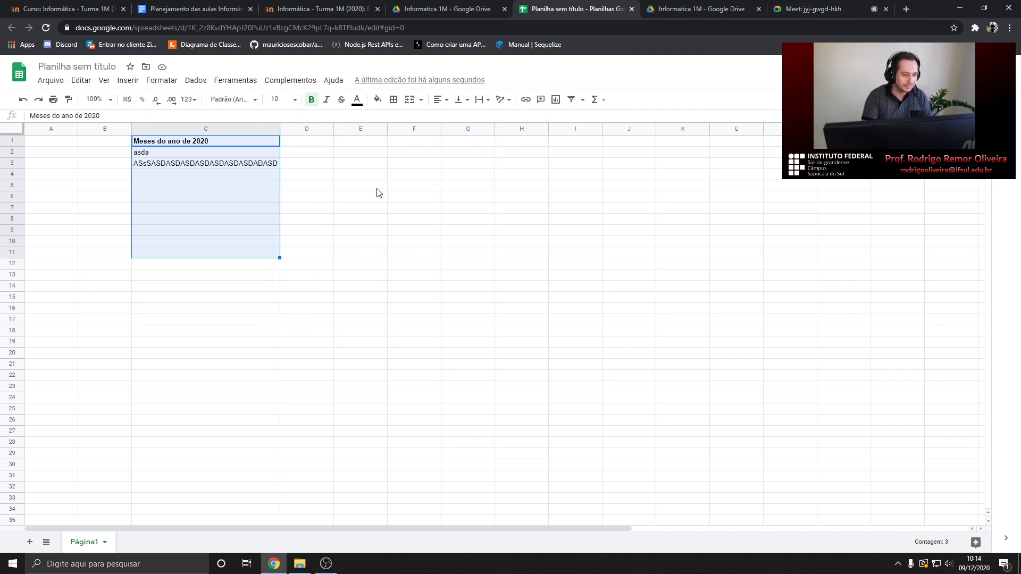
{"action": "key", "text": "shift+Down"}
{"action": "key", "text": "shift+Down"}
{"action": "key", "text": "shift+Down"}
{"action": "key", "text": "shift+Down"}
{"action": "key", "text": "shift+Down"}
{"action": "key", "text": "shift+Down"}
{"action": "key", "text": "shift+Down"}
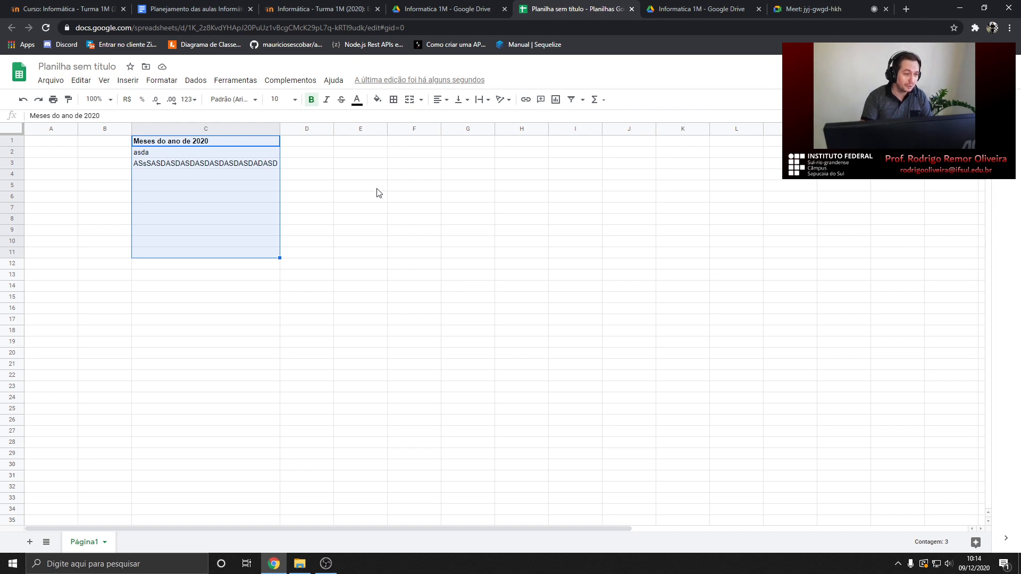
{"action": "left_click", "coordinate": [275, 174]}
{"action": "left_click_drag", "start_coordinate": [186, 143], "coordinate": [835, 404]}
{"action": "left_click", "coordinate": [360, 241]}
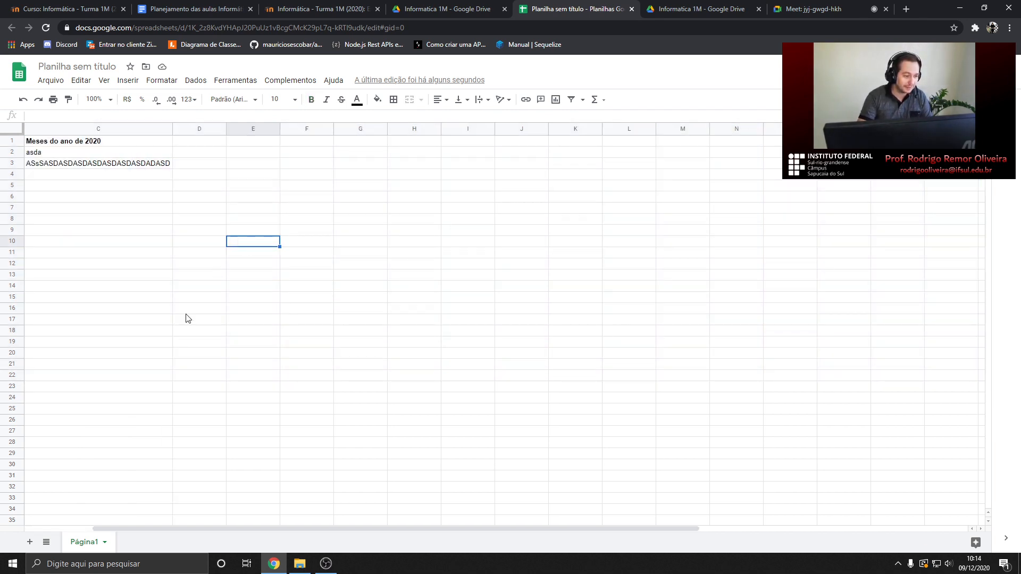
{"action": "left_click", "coordinate": [186, 144]}
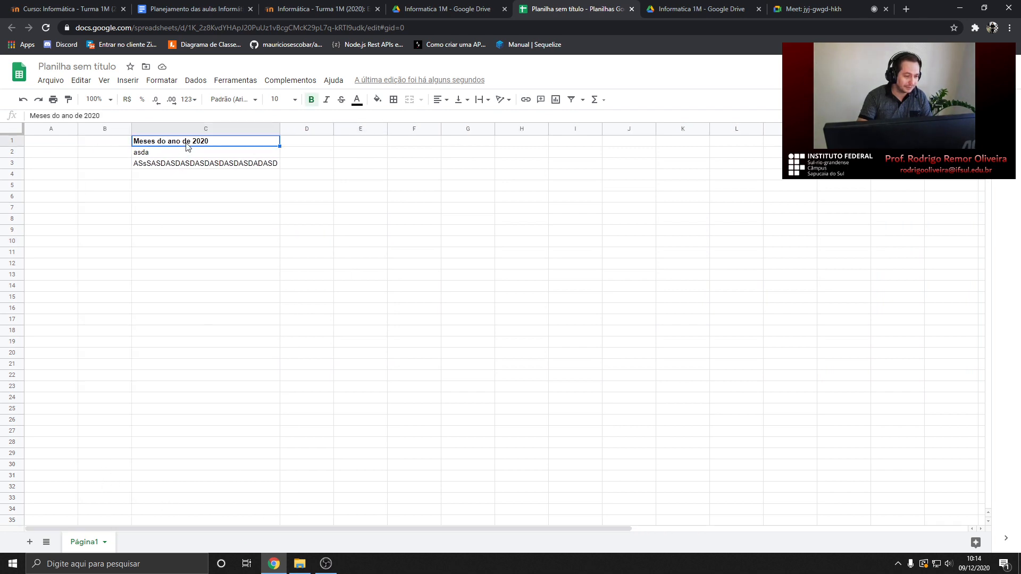
{"action": "key", "text": "shift+Down"}
{"action": "key", "text": "shift+Down"}
{"action": "key", "text": "shift+Down"}
{"action": "key", "text": "shift+Down"}
{"action": "key", "text": "shift+Down"}
{"action": "key", "text": "shift+Down"}
{"action": "key", "text": "shift+Down"}
{"action": "key", "text": "shift+Down"}
{"action": "key", "text": "shift+Down"}
{"action": "key", "text": "shift+Down"}
{"action": "key", "text": "shift+Down"}
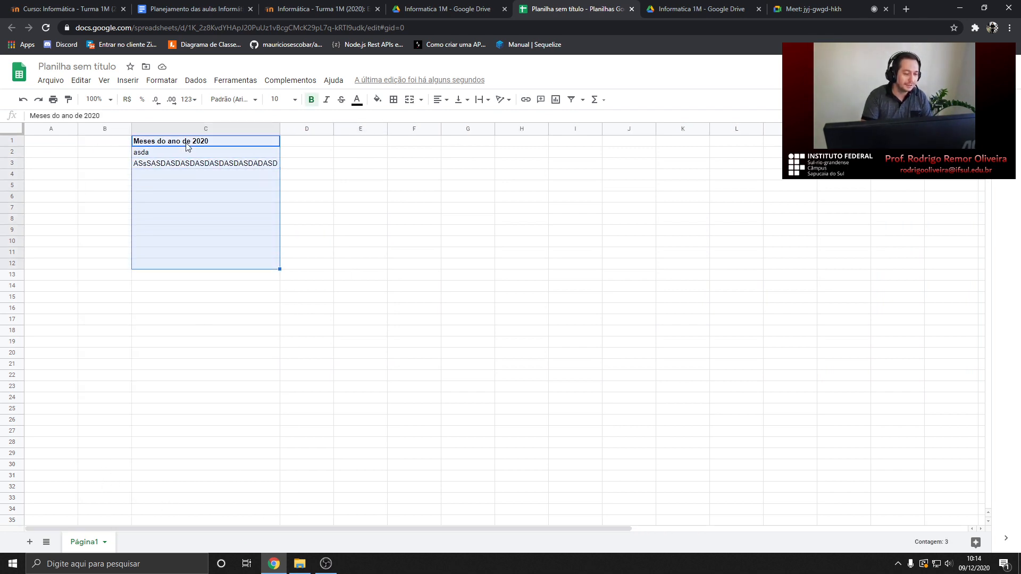
{"action": "key", "text": "shift+Right"}
{"action": "key", "text": "shift+Right"}
{"action": "key", "text": "shift+Right"}
{"action": "key", "text": "shift+Down"}
{"action": "key", "text": "shift+Down"}
{"action": "key", "text": "shift+Down"}
{"action": "key", "text": "shift+Down"}
{"action": "key", "text": "shift+Up"}
{"action": "key", "text": "shift+Up"}
{"action": "key", "text": "shift+Up"}
{"action": "key", "text": "shift+Up"}
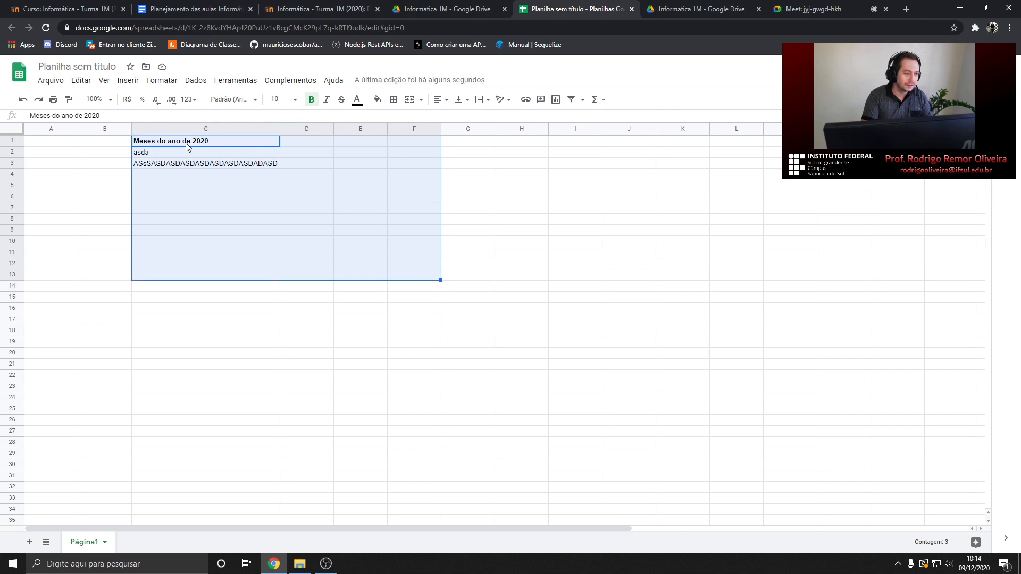
{"action": "key", "text": "shift+Left"}
{"action": "key", "text": "shift+Left"}
{"action": "left_click", "coordinate": [186, 144]}
{"action": "key", "text": "Down"}
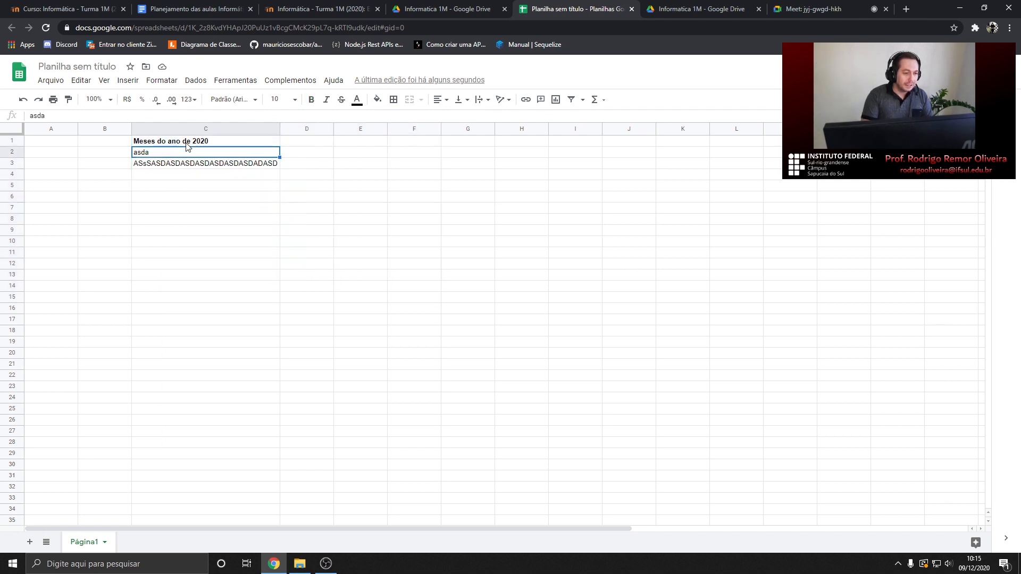
{"action": "left_click", "coordinate": [204, 164]}
{"action": "left_click", "coordinate": [209, 146], "text": "ctrl"}
{"action": "left_click", "coordinate": [223, 175]}
{"action": "left_click", "coordinate": [215, 145]}
{"action": "left_click", "coordinate": [226, 167]}
{"action": "left_click", "coordinate": [173, 153]}
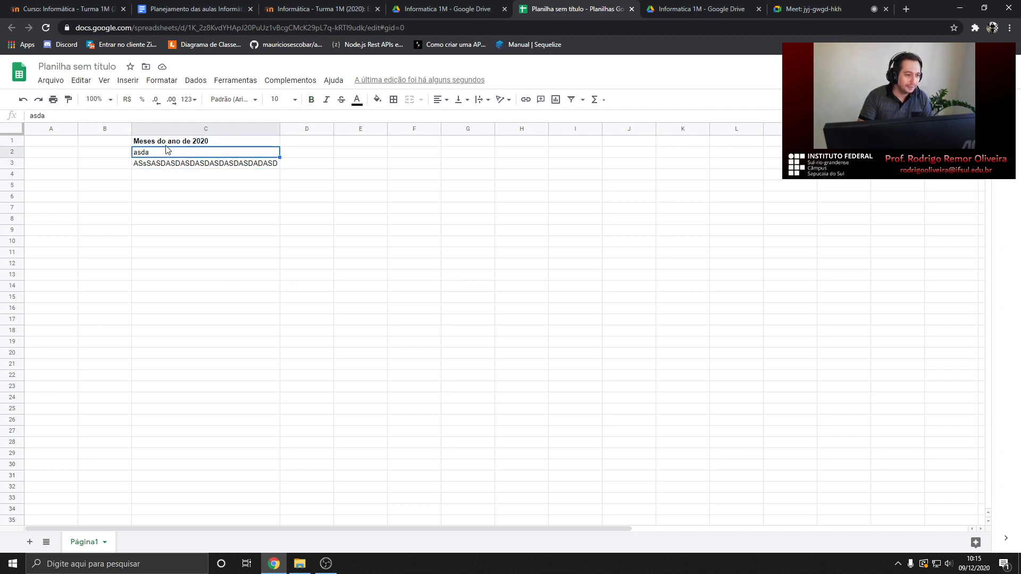
{"action": "left_click", "coordinate": [178, 144]}
{"action": "left_click", "coordinate": [196, 164]}
{"action": "left_click", "coordinate": [198, 142]}
{"action": "left_click", "coordinate": [198, 163]}
{"action": "left_click", "coordinate": [201, 143]}
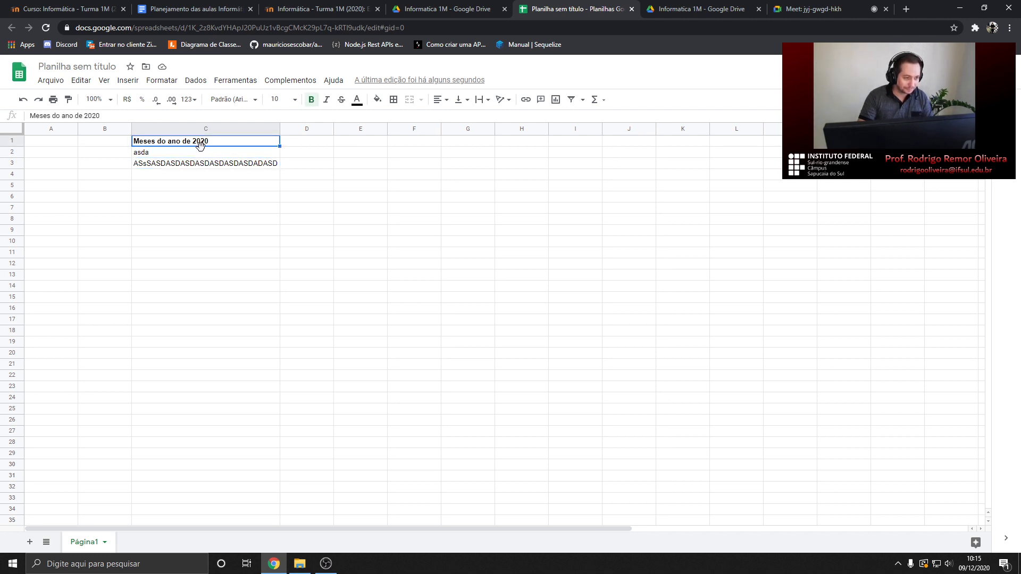
{"action": "right_click", "coordinate": [203, 165]}
{"action": "left_click", "coordinate": [183, 165]}
{"action": "left_click", "coordinate": [188, 144]}
{"action": "left_click", "coordinate": [178, 196]}
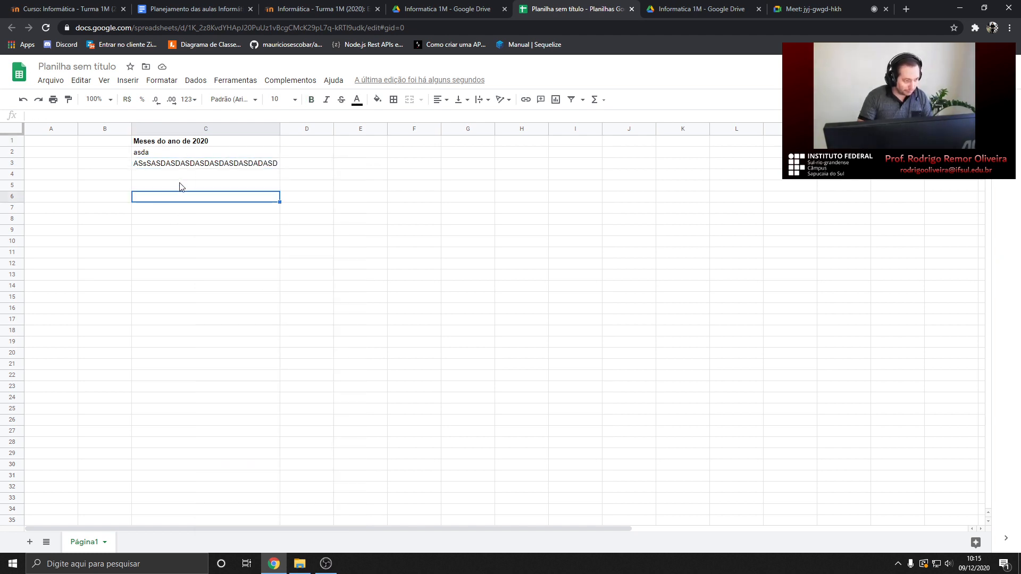
{"action": "left_click", "coordinate": [189, 145]}
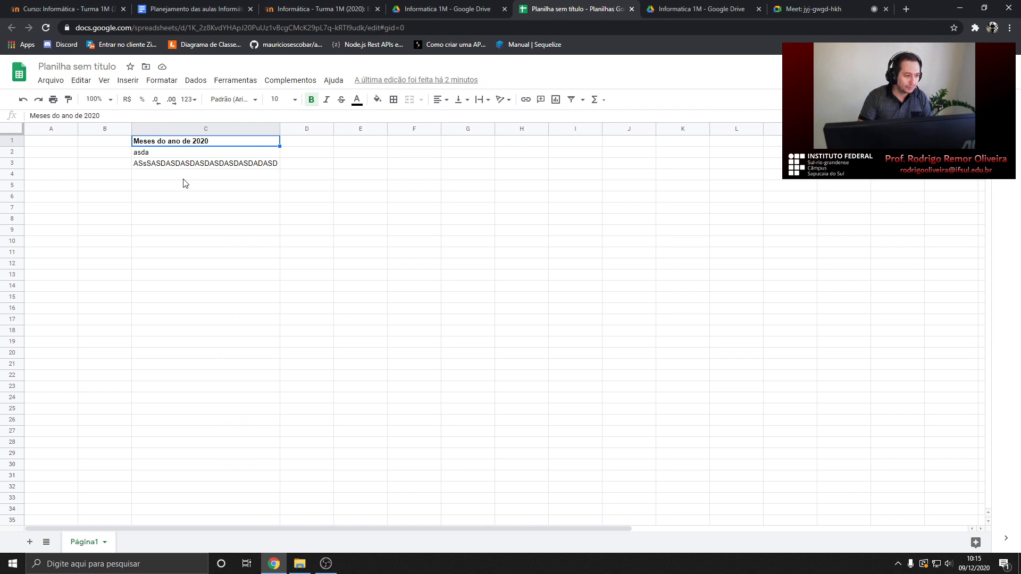
{"action": "left_click", "coordinate": [201, 165], "text": "ctrl"}
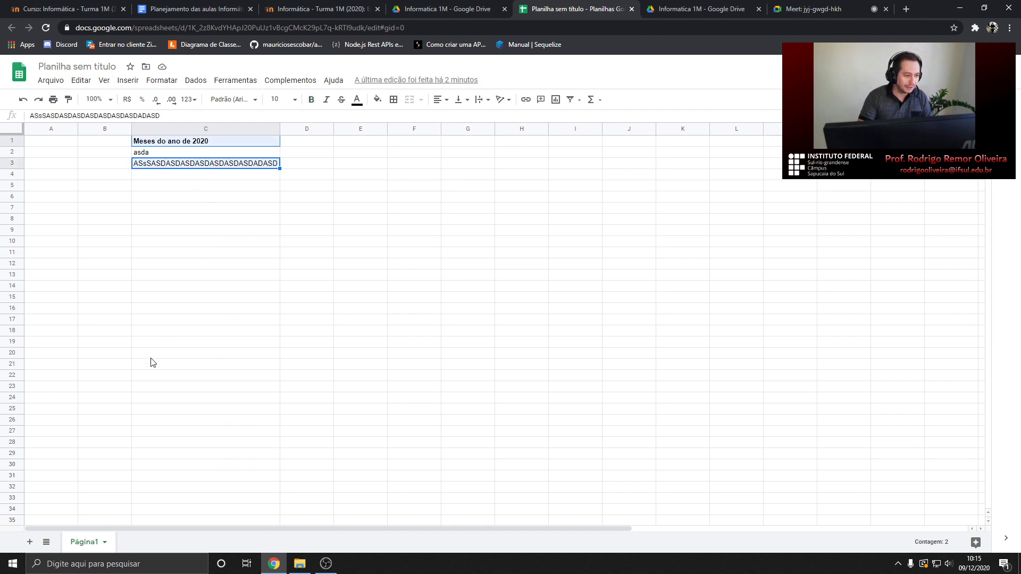
{"action": "left_click", "coordinate": [382, 195], "text": "ctrl"}
{"action": "left_click", "coordinate": [477, 207], "text": "ctrl"}
{"action": "left_click", "coordinate": [592, 211], "text": "ctrl"}
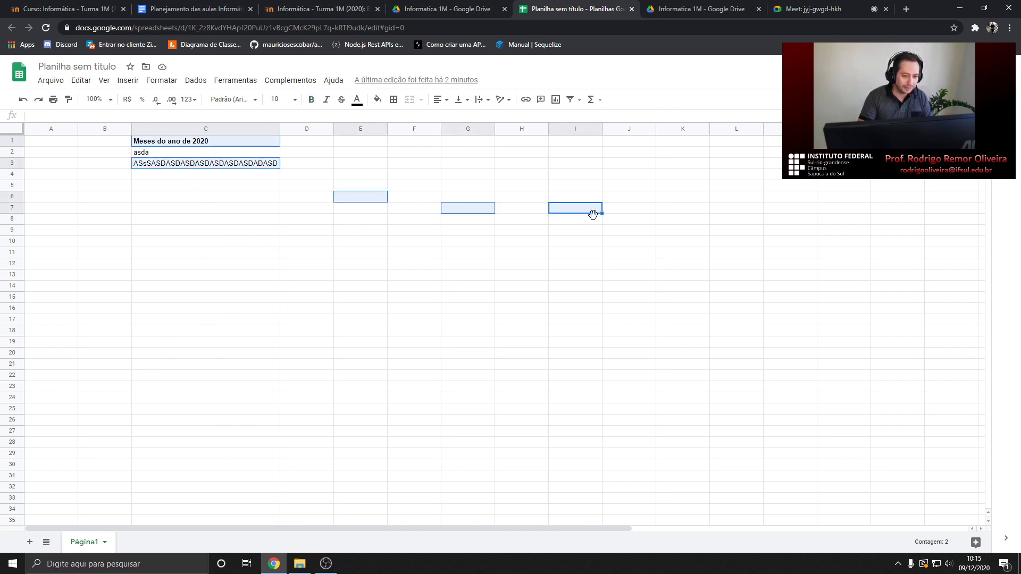
{"action": "left_click", "coordinate": [486, 321], "text": "ctrl"}
{"action": "left_click", "coordinate": [363, 353], "text": "ctrl"}
{"action": "left_click", "coordinate": [247, 333], "text": "ctrl"}
{"action": "left_click", "coordinate": [219, 296], "text": "ctrl"}
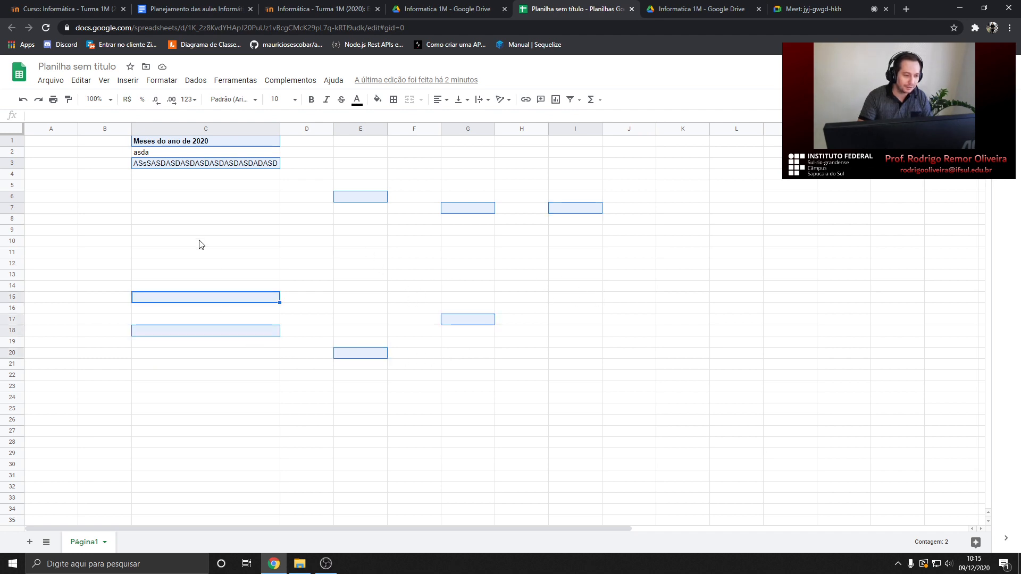
{"action": "left_click", "coordinate": [200, 244], "text": "ctrl"}
{"action": "left_click", "coordinate": [158, 213], "text": "ctrl"}
{"action": "left_click", "coordinate": [84, 209], "text": "ctrl"}
{"action": "left_click", "coordinate": [71, 294], "text": "ctrl"}
{"action": "left_click", "coordinate": [93, 388], "text": "ctrl"}
{"action": "left_click", "coordinate": [199, 421], "text": "ctrl"}
{"action": "left_click", "coordinate": [343, 432], "text": "ctrl"}
{"action": "left_click", "coordinate": [468, 408], "text": "ctrl"}
{"action": "left_click", "coordinate": [556, 367], "text": "ctrl"}
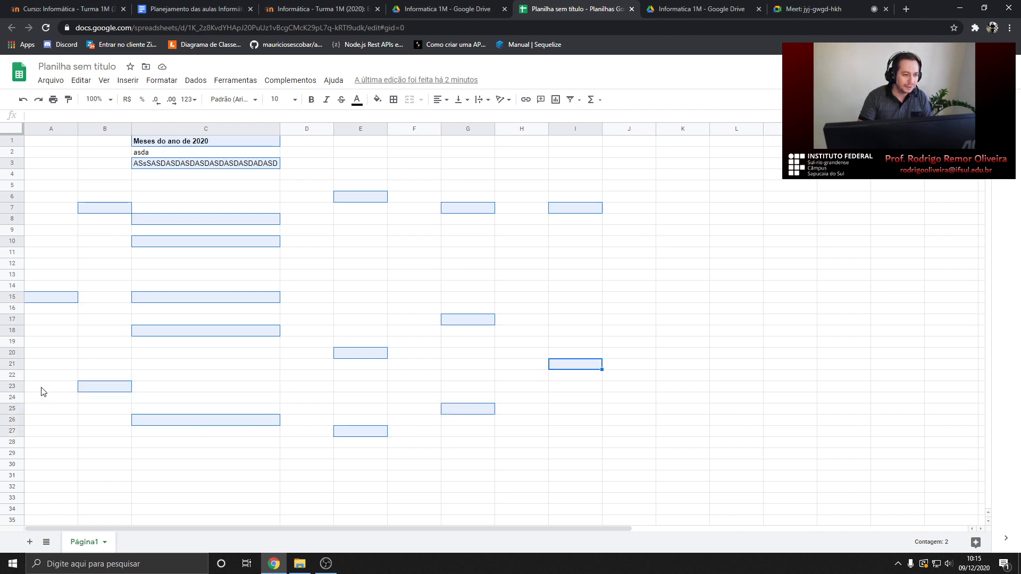
{"action": "left_click", "coordinate": [327, 211]}
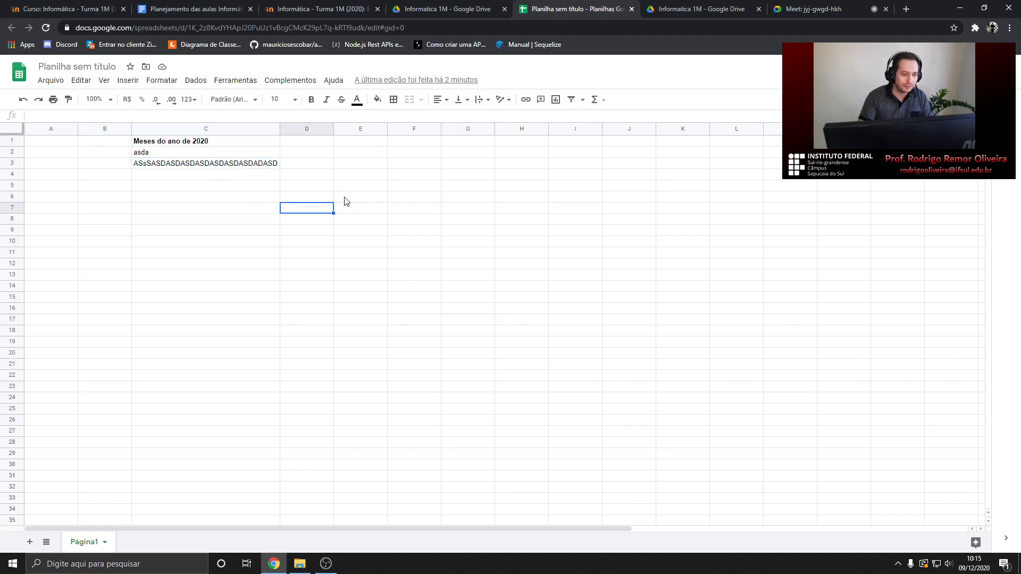
{"action": "left_click", "coordinate": [307, 165], "text": "ctrl"}
{"action": "left_click", "coordinate": [302, 206], "text": "ctrl"}
{"action": "left_click", "coordinate": [302, 265], "text": "ctrl"}
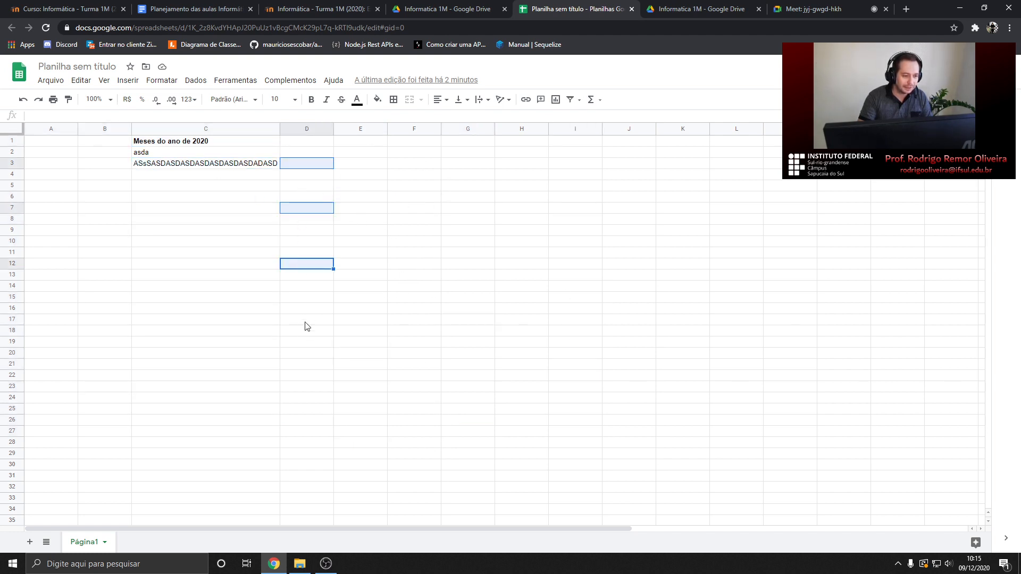
{"action": "left_click", "coordinate": [307, 319], "text": "ctrl"}
{"action": "left_click", "coordinate": [307, 377], "text": "ctrl"}
{"action": "left_click", "coordinate": [306, 430], "text": "ctrl"}
{"action": "left_click", "coordinate": [306, 487], "text": "ctrl"}
{"action": "left_click", "coordinate": [307, 520], "text": "ctrl"}
{"action": "left_click", "coordinate": [468, 420], "text": "ctrl"}
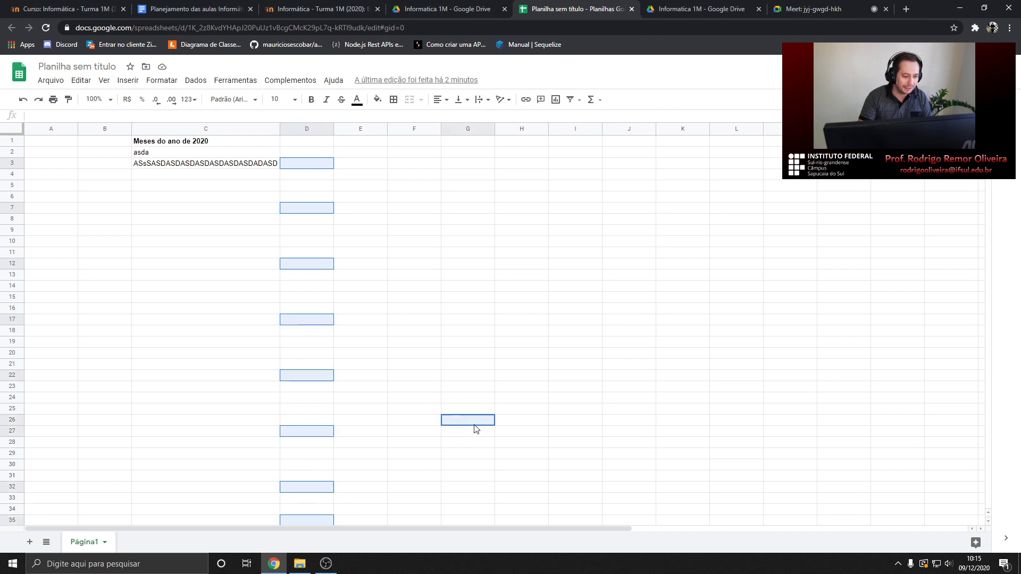
{"action": "left_click", "coordinate": [521, 330], "text": "ctrl"}
{"action": "left_click", "coordinate": [586, 290], "text": "ctrl"}
{"action": "key", "text": "Delete"}
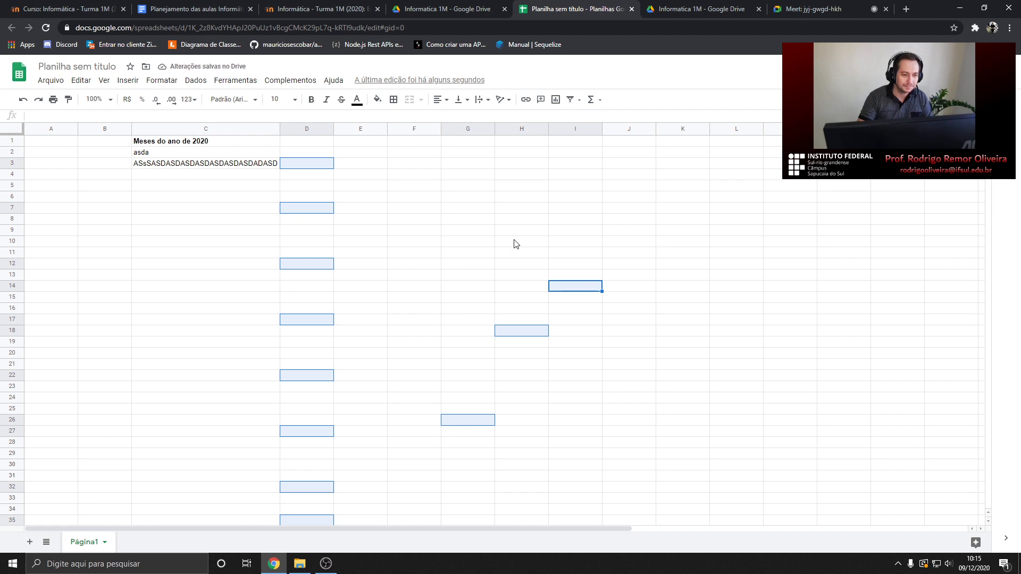
{"action": "left_click", "coordinate": [465, 195]}
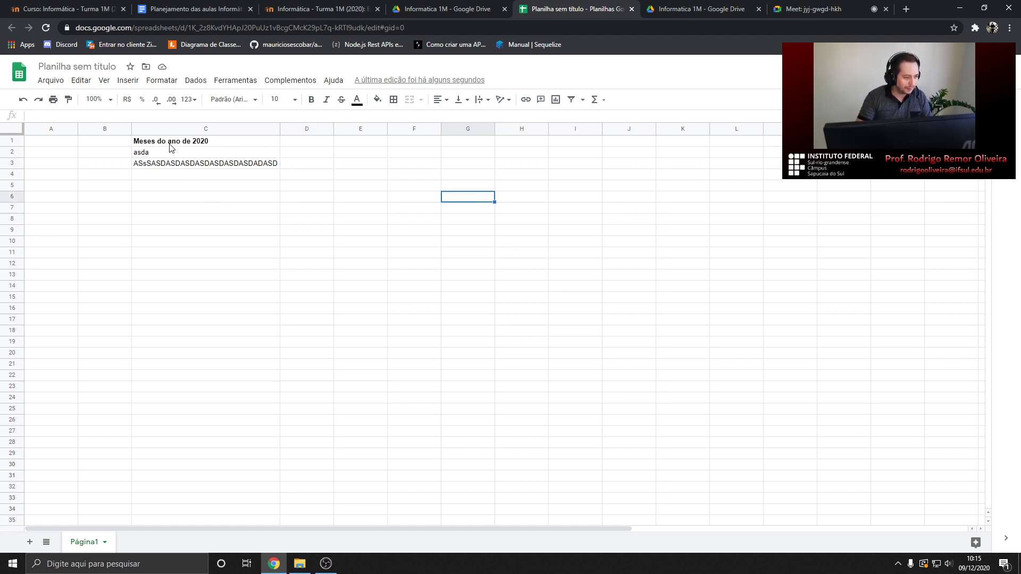
{"action": "left_click", "coordinate": [171, 147]}
{"action": "left_click", "coordinate": [202, 166], "text": "ctrl"}
{"action": "left_click", "coordinate": [205, 197], "text": "ctrl"}
{"action": "left_click", "coordinate": [205, 229], "text": "ctrl"}
{"action": "left_click", "coordinate": [206, 274], "text": "ctrl"}
{"action": "left_click", "coordinate": [212, 330], "text": "ctrl"}
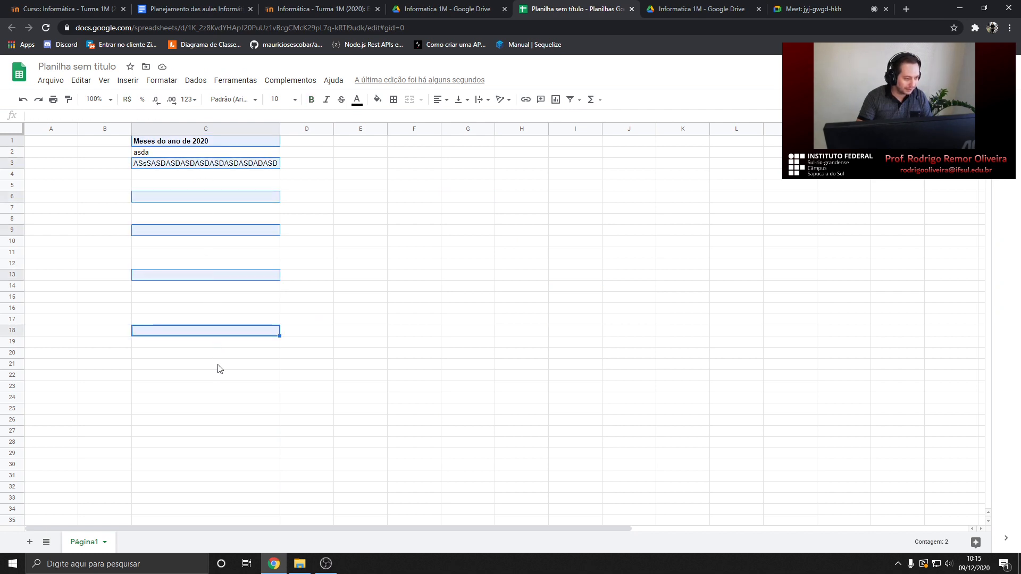
{"action": "left_click_drag", "start_coordinate": [212, 374], "coordinate": [292, 376]}
{"action": "left_click", "coordinate": [360, 330], "text": "ctrl"}
{"action": "left_click", "coordinate": [414, 264], "text": "ctrl"}
{"action": "left_click", "coordinate": [414, 197]}
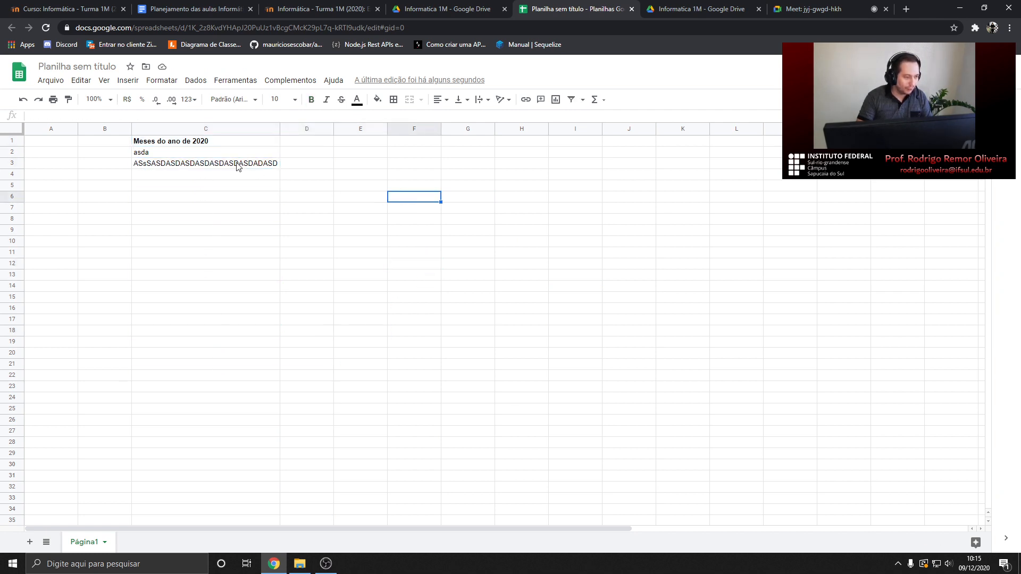
{"action": "left_click", "coordinate": [199, 143]}
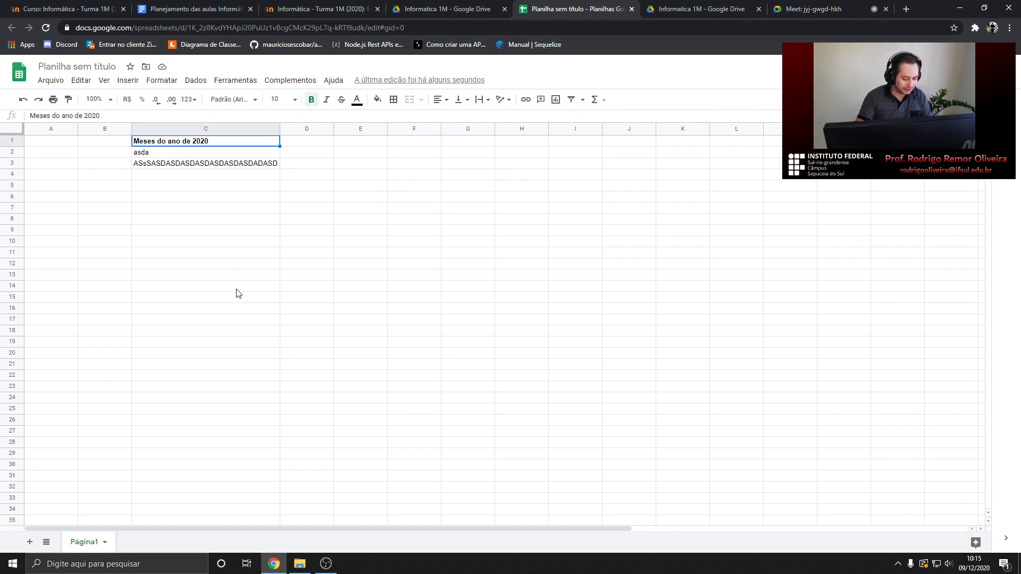
{"action": "key", "text": "shift+Down"}
{"action": "key", "text": "shift+Down"}
{"action": "key", "text": "shift+Down"}
{"action": "key", "text": "shift+Down"}
{"action": "key", "text": "shift+Down"}
{"action": "key", "text": "shift+Right"}
{"action": "key", "text": "shift+Right"}
{"action": "key", "text": "shift+Left"}
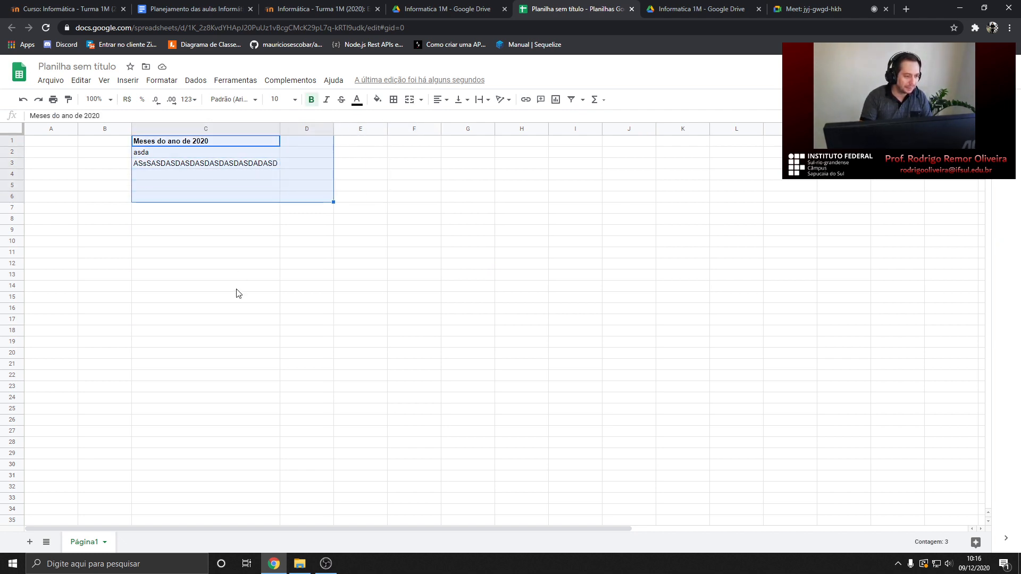
{"action": "key", "text": "shift+Left"}
{"action": "key", "text": "shift+Up"}
{"action": "key", "text": "Right"}
{"action": "key", "text": "Left"}
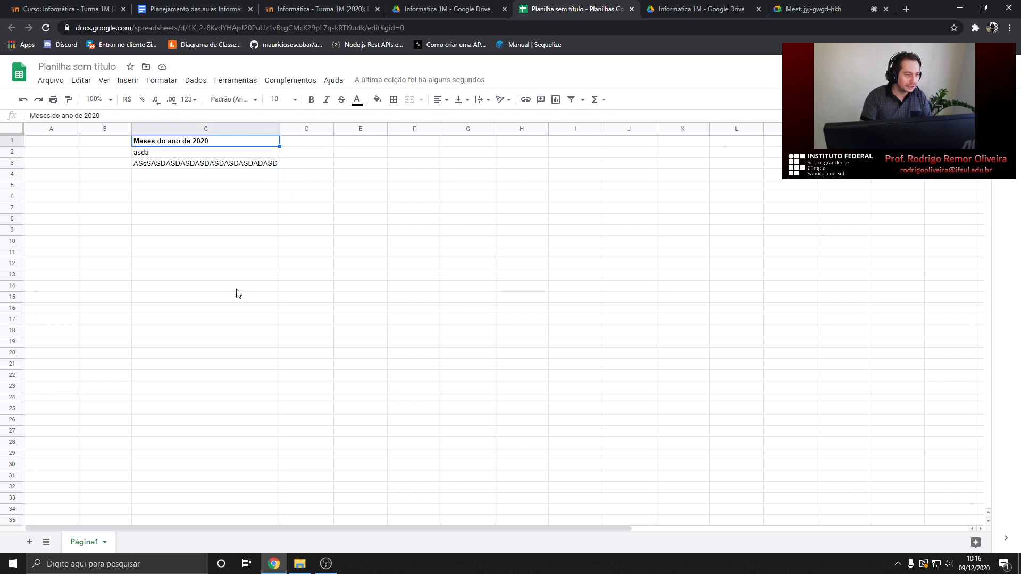
{"action": "left_click", "coordinate": [198, 165]}
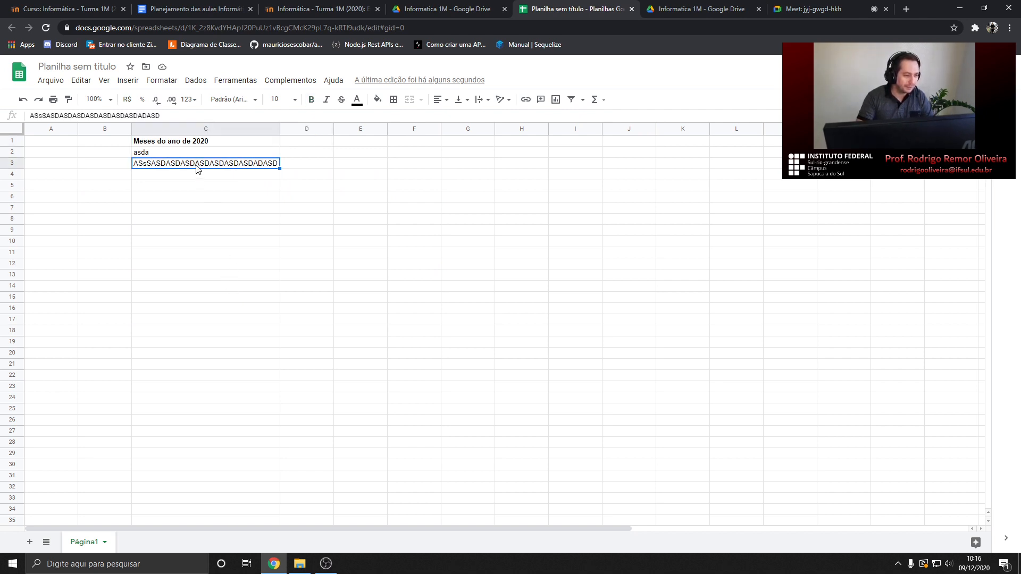
Type filler words Sas, asdadsa, asda, asd, asd and asda into column C cells from C4
{"action": "left_click", "coordinate": [198, 175]}
{"action": "type", "text": "Sas"}
{"action": "left_click", "coordinate": [198, 209]}
{"action": "type", "text": "asdadsa"}
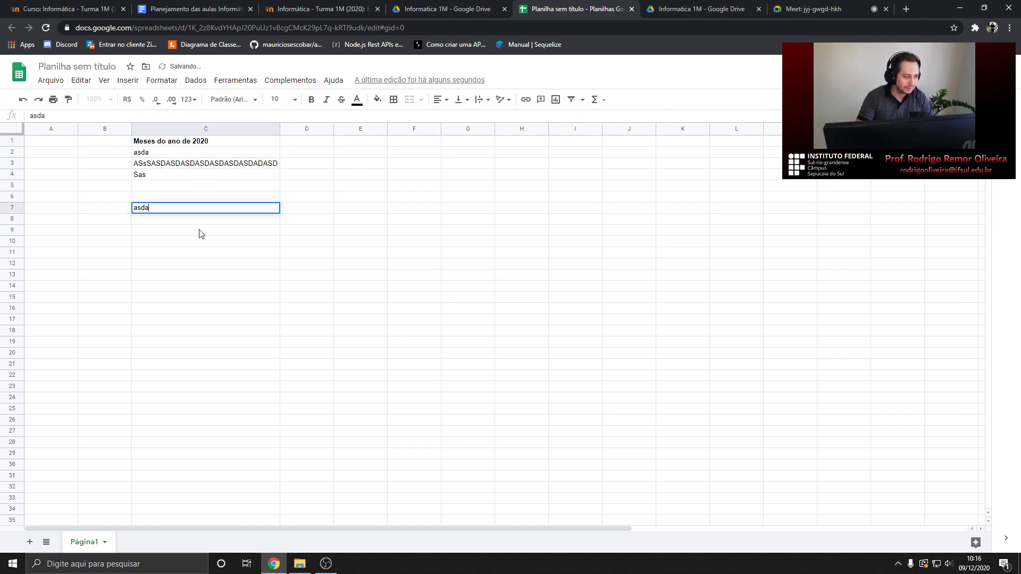
{"action": "left_click", "coordinate": [195, 186]}
{"action": "type", "text": "asda"}
{"action": "left_click", "coordinate": [193, 197]}
{"action": "type", "text": "asd"}
{"action": "left_click", "coordinate": [194, 242]}
{"action": "type", "text": "asd"}
{"action": "left_click", "coordinate": [195, 275]}
{"action": "type", "text": "asda"}
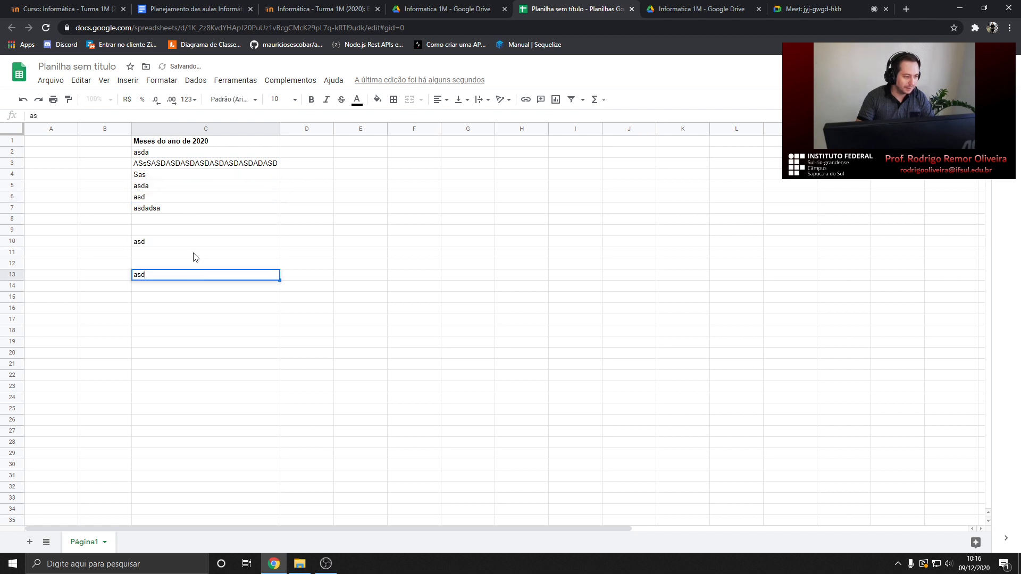
Fill more column C cells with da, sdada, da, adsasdd, adad and asd, then select C4
{"action": "left_click", "coordinate": [195, 219]}
{"action": "type", "text": "da"}
{"action": "left_click", "coordinate": [190, 262]}
{"action": "type", "text": "sdada"}
{"action": "left_click", "coordinate": [189, 243]}
{"action": "type", "text": "da"}
{"action": "left_click", "coordinate": [190, 253]}
{"action": "type", "text": "adsasd"}
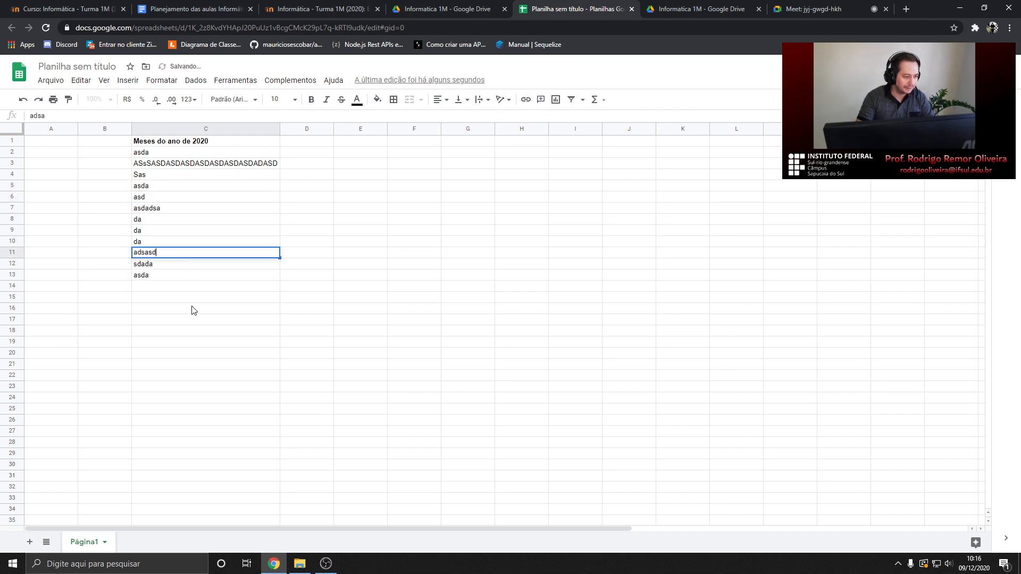
{"action": "type", "text": "d"}
{"action": "left_click", "coordinate": [179, 287]}
{"action": "type", "text": "adad"}
{"action": "left_click", "coordinate": [172, 298]}
{"action": "type", "text": "asd"}
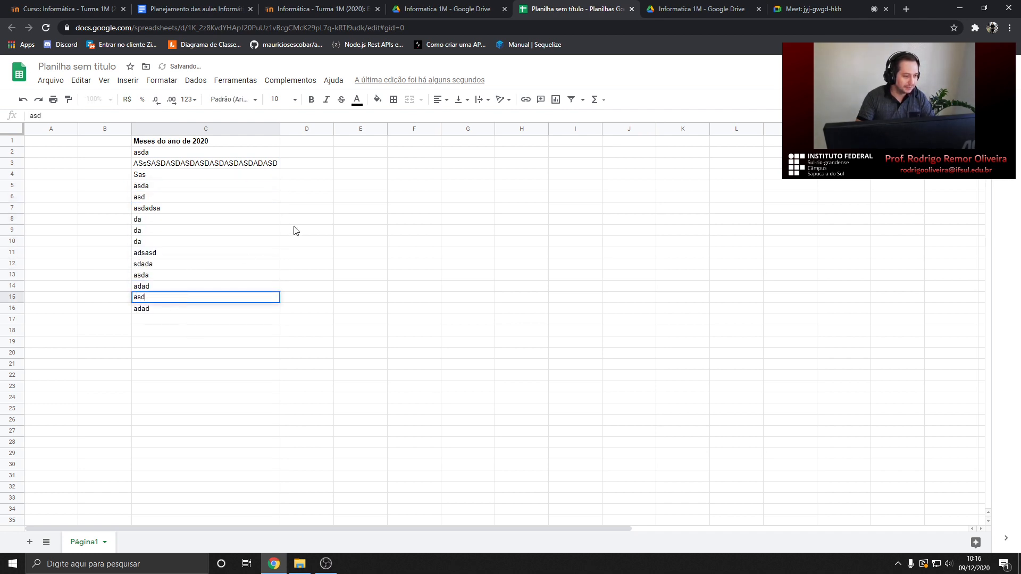
{"action": "left_click", "coordinate": [311, 220]}
{"action": "left_click", "coordinate": [157, 180]}
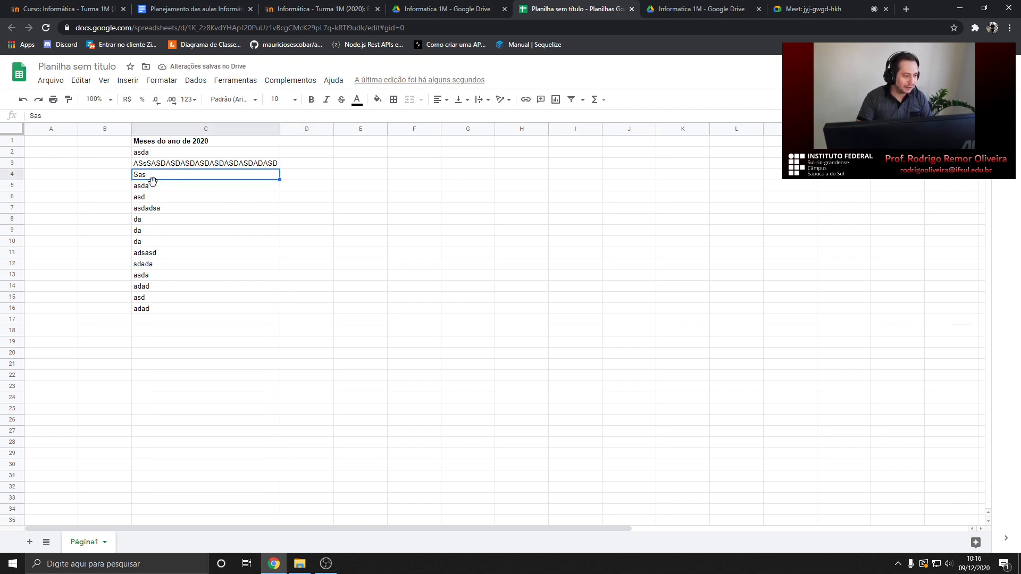
{"action": "left_click", "coordinate": [152, 281]}
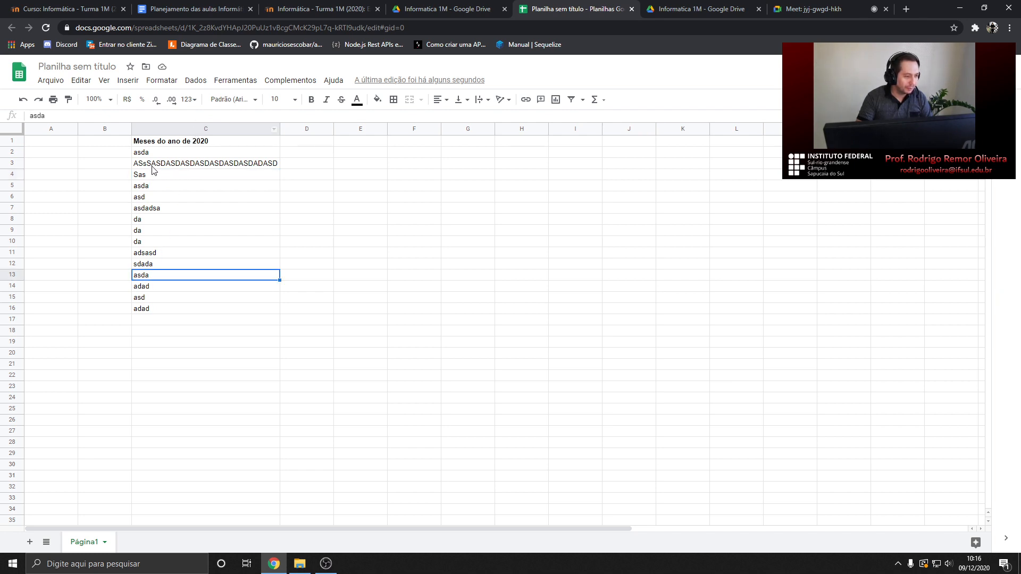
{"action": "left_click_drag", "start_coordinate": [153, 177], "coordinate": [158, 280]}
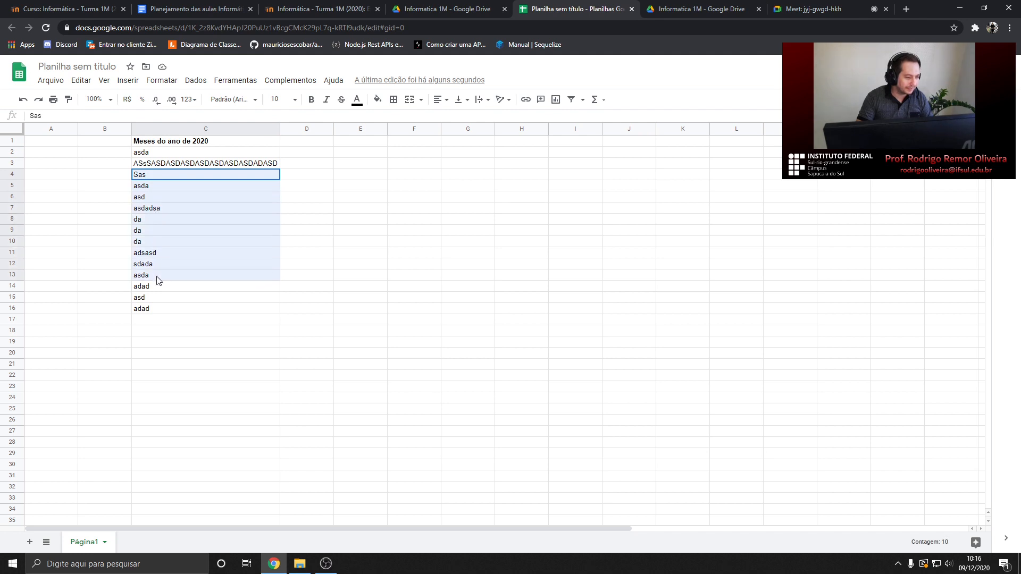
{"action": "left_click", "coordinate": [153, 177]}
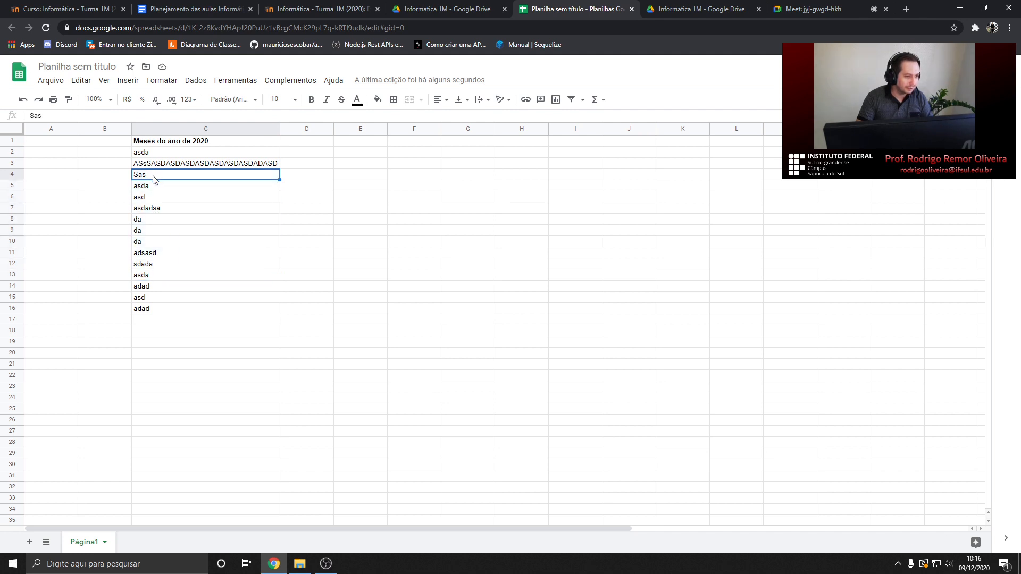
{"action": "left_click_drag", "start_coordinate": [153, 179], "coordinate": [156, 289]}
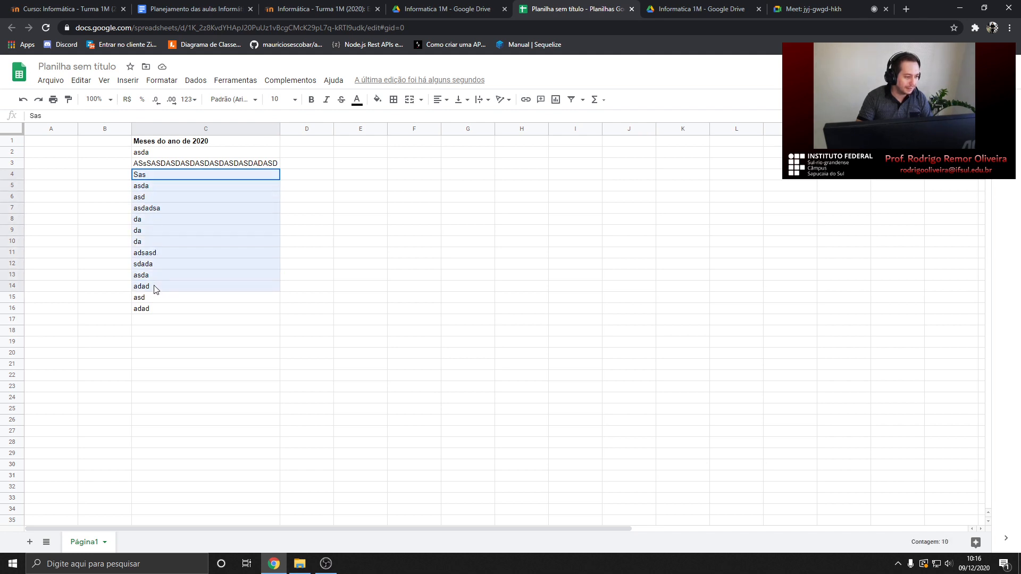
{"action": "left_click", "coordinate": [281, 199]}
{"action": "left_click", "coordinate": [172, 177]}
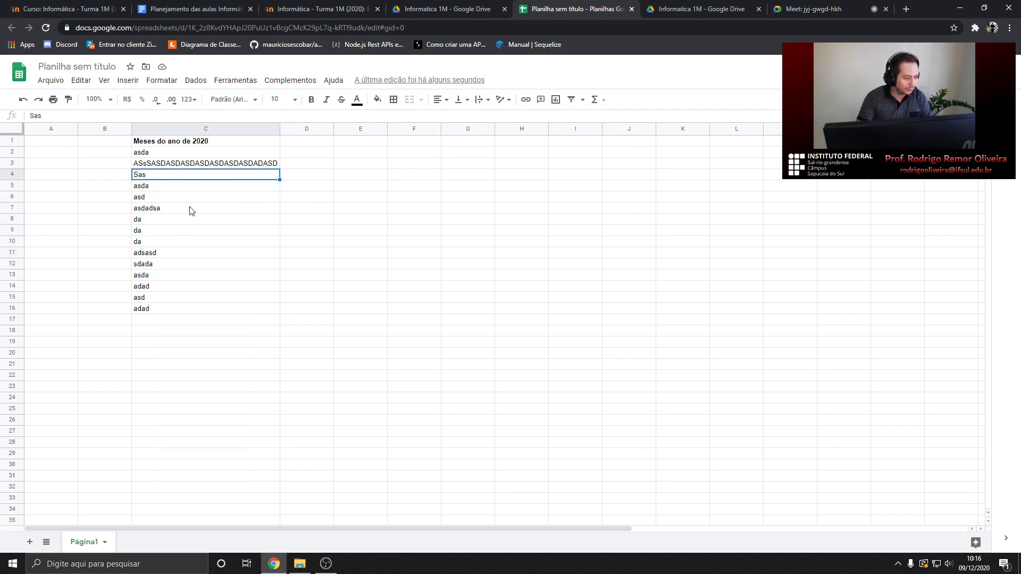
{"action": "left_click", "coordinate": [160, 291], "text": "shift"}
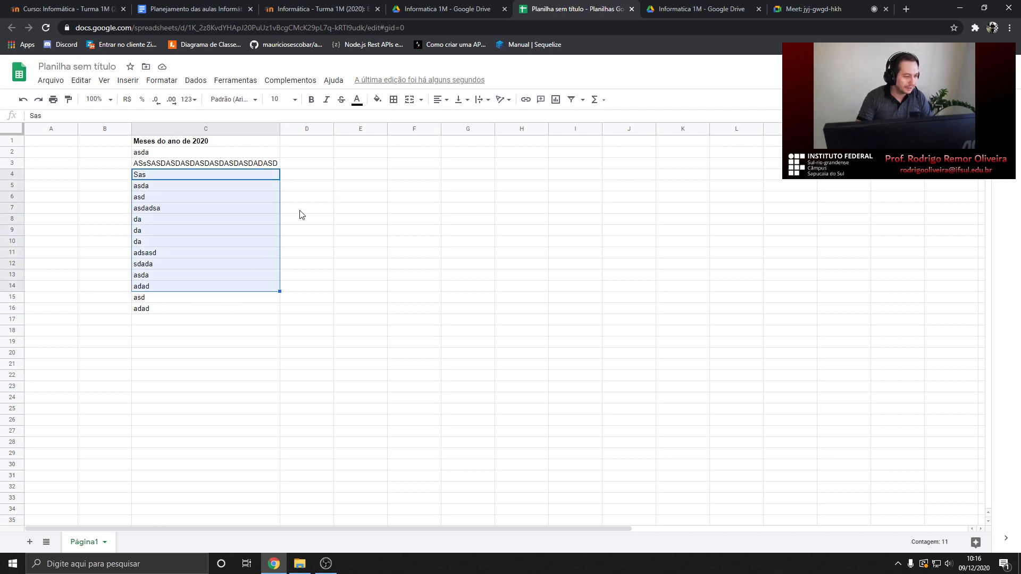
{"action": "left_click", "coordinate": [301, 214]}
{"action": "left_click", "coordinate": [173, 177]}
{"action": "left_click", "coordinate": [160, 291], "text": "shift"}
{"action": "left_click", "coordinate": [317, 191]}
{"action": "left_click", "coordinate": [179, 177]}
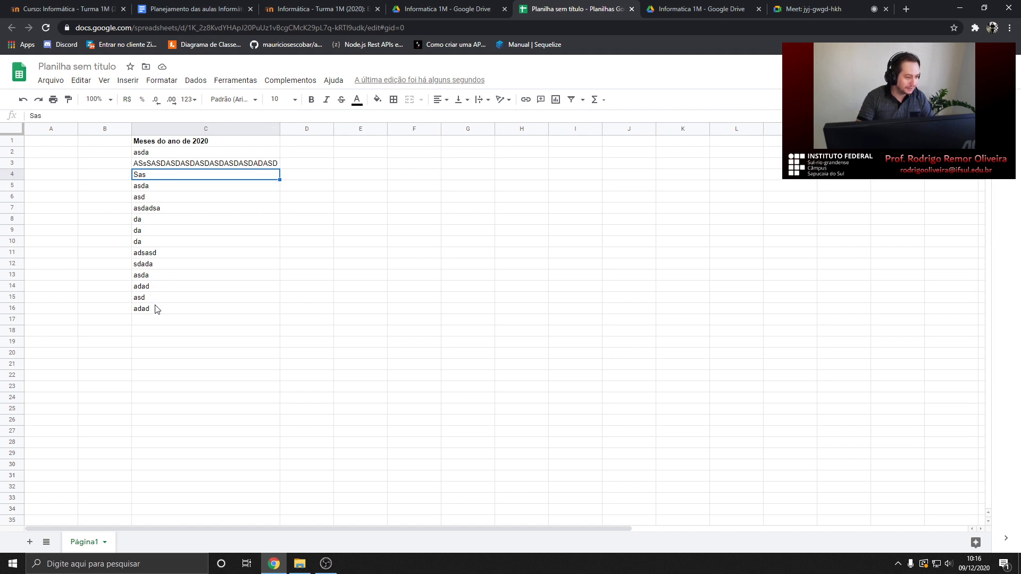
{"action": "left_click", "coordinate": [161, 292], "text": "shift"}
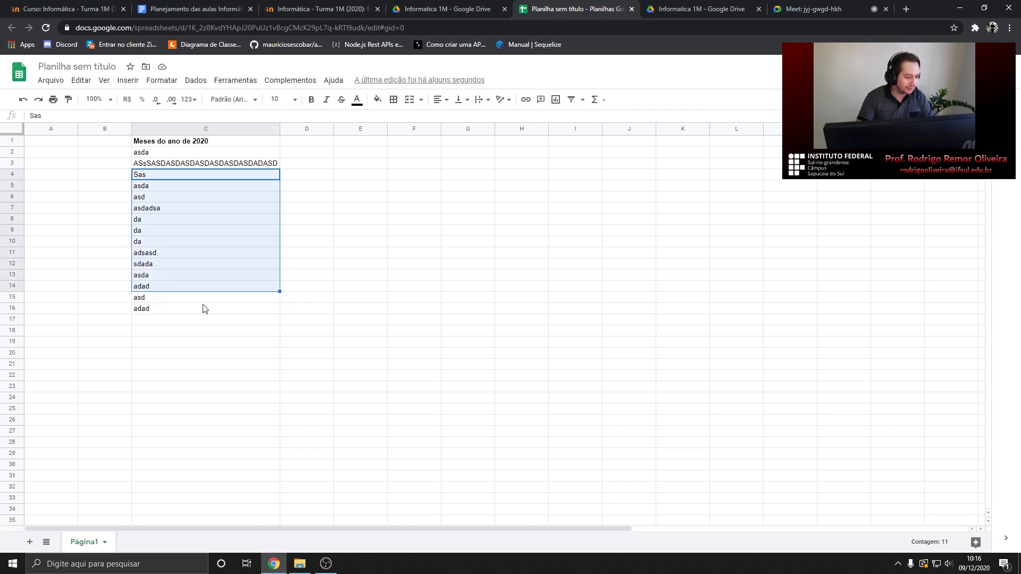
{"action": "left_click", "coordinate": [184, 304], "text": "shift"}
{"action": "left_click_drag", "start_coordinate": [179, 253], "coordinate": [200, 212]}
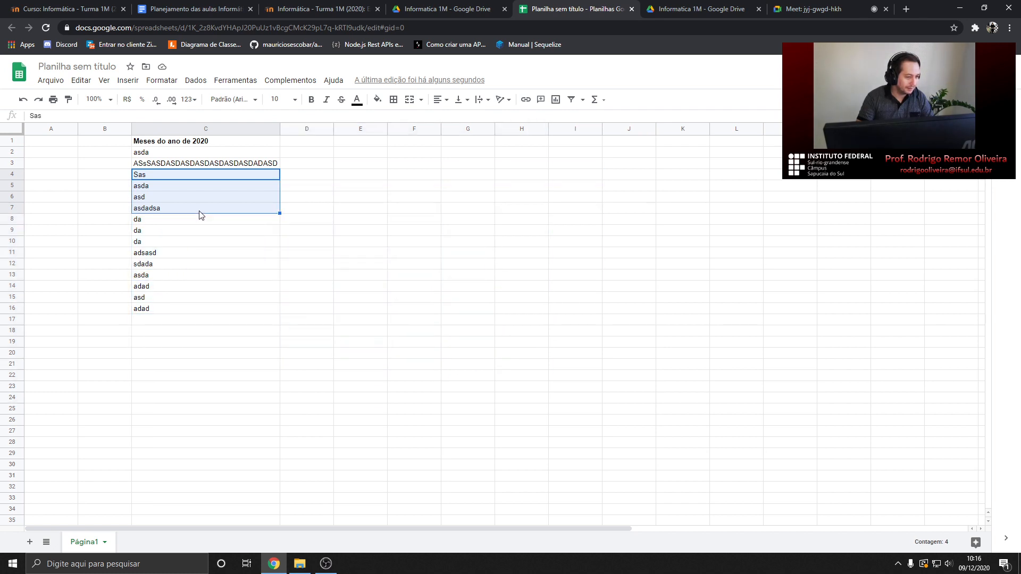
{"action": "left_click", "coordinate": [189, 252], "text": "shift"}
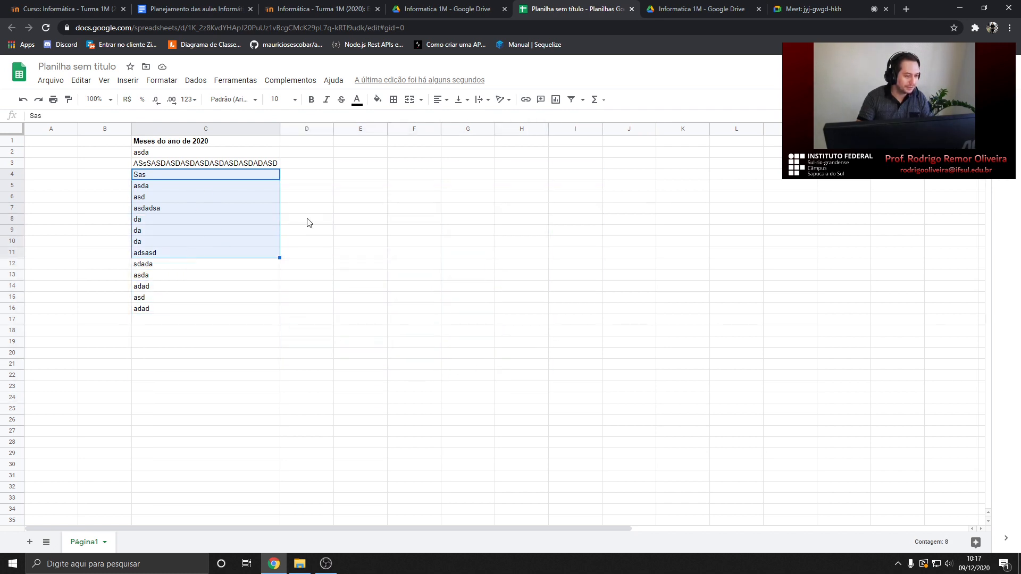
{"action": "left_click", "coordinate": [341, 263]}
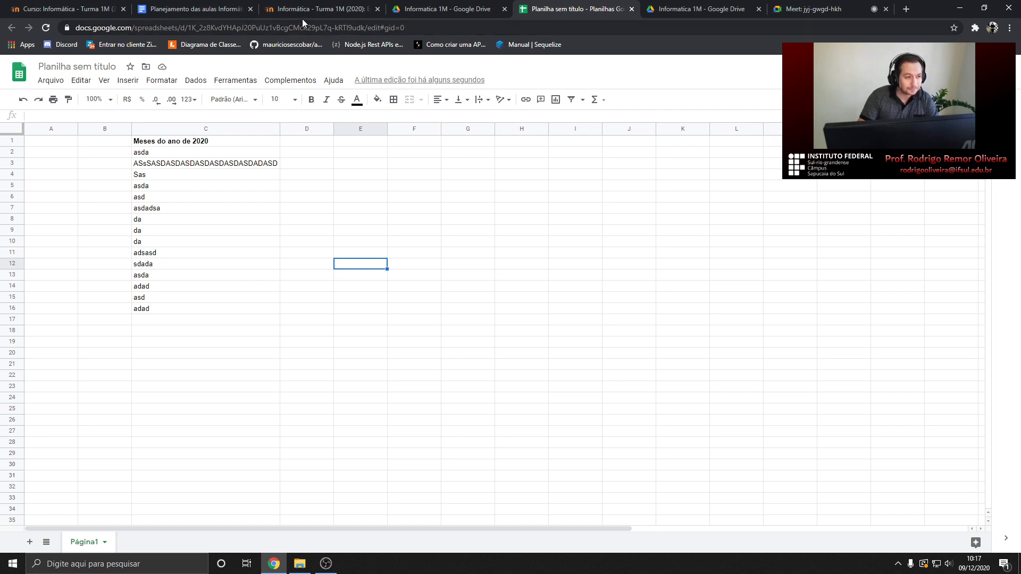
{"action": "left_click", "coordinate": [201, 11]}
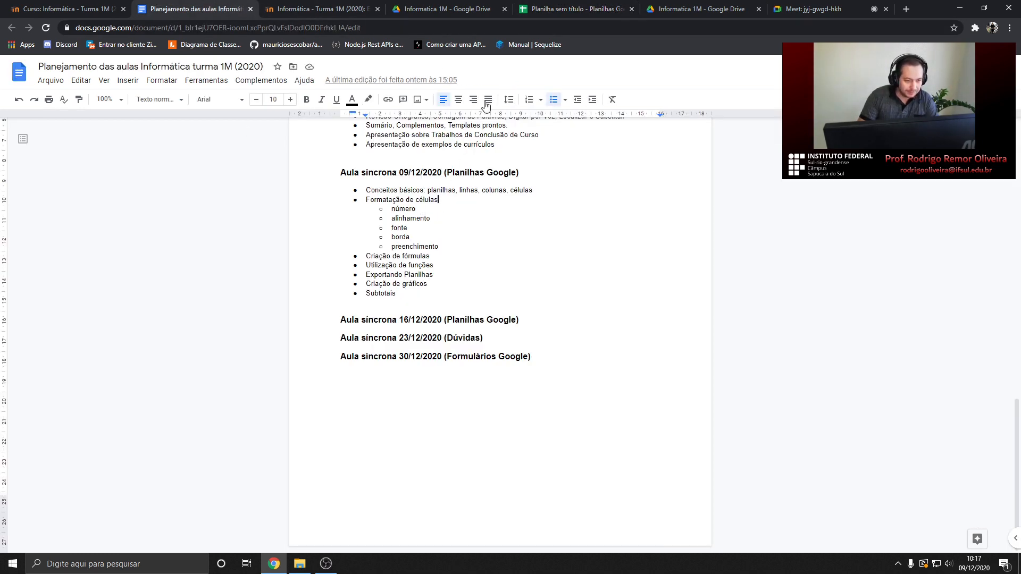
{"action": "left_click", "coordinate": [542, 11]}
Centre the bold 'Meses do ano de 2020' title in C1 using the Centro alignment
{"action": "left_click", "coordinate": [207, 143]}
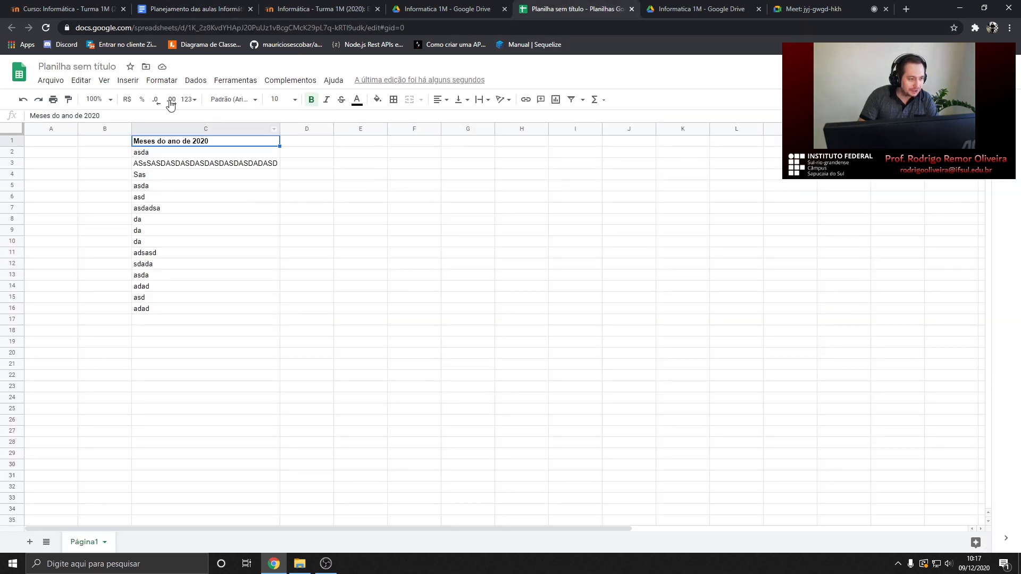
{"action": "left_click", "coordinate": [162, 82]}
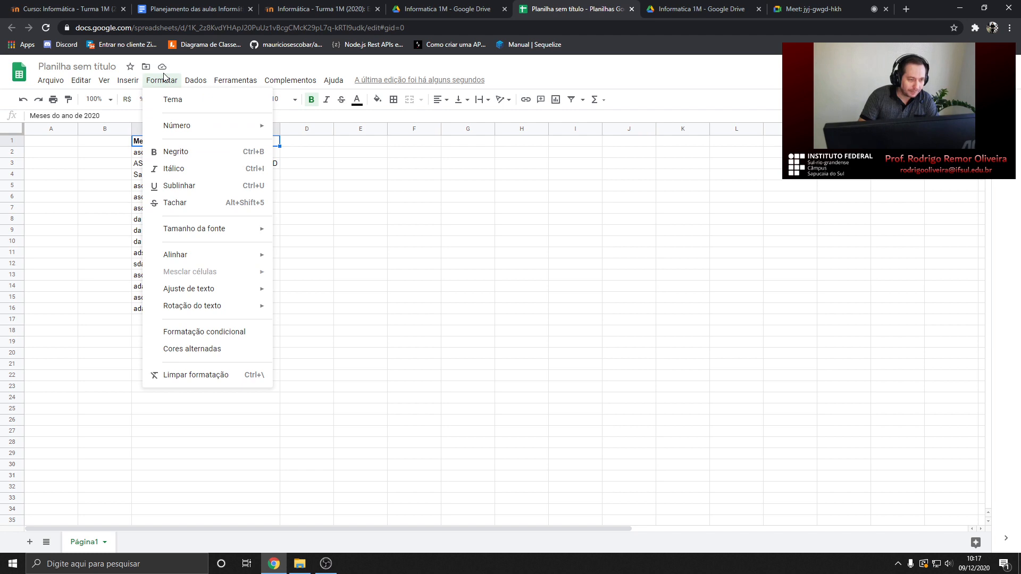
{"action": "left_click", "coordinate": [161, 81]}
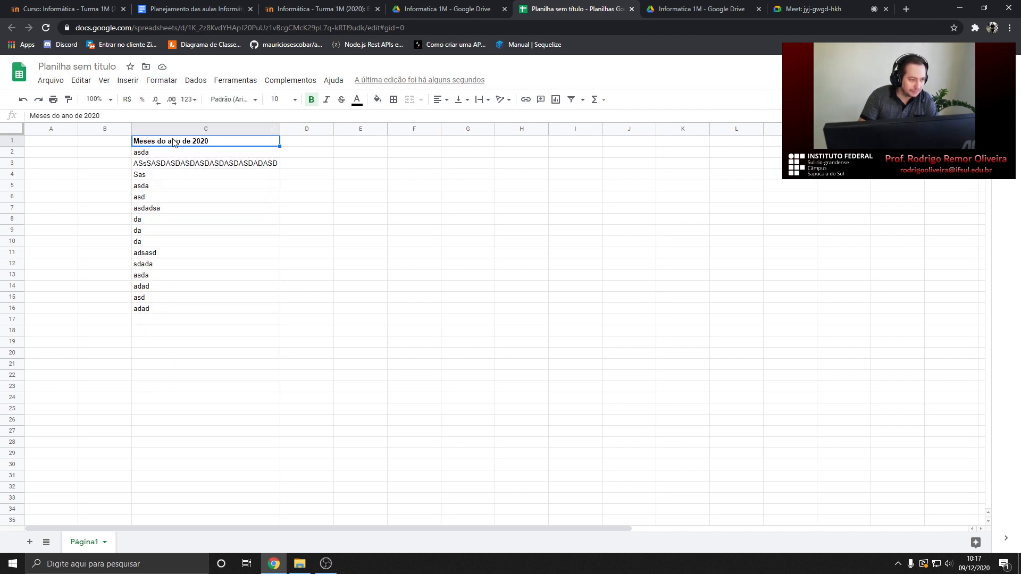
{"action": "mouse_move", "coordinate": [177, 144]}
{"action": "left_mouse_down"}
{"action": "mouse_move", "coordinate": [180, 207]}
{"action": "mouse_move", "coordinate": [192, 147]}
{"action": "left_mouse_up"}
{"action": "left_click", "coordinate": [217, 176]}
{"action": "left_click", "coordinate": [214, 146]}
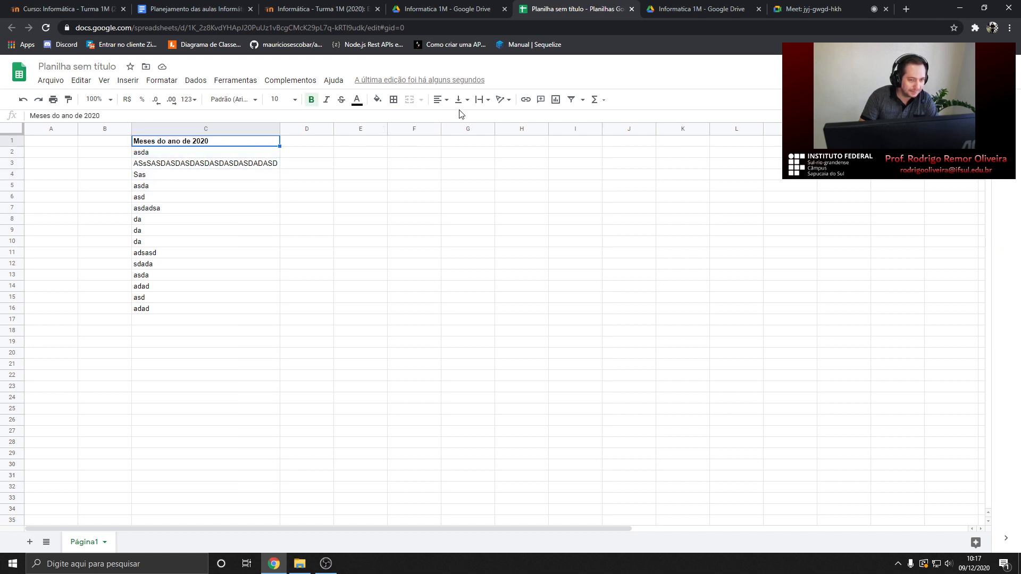
{"action": "left_click", "coordinate": [447, 102]}
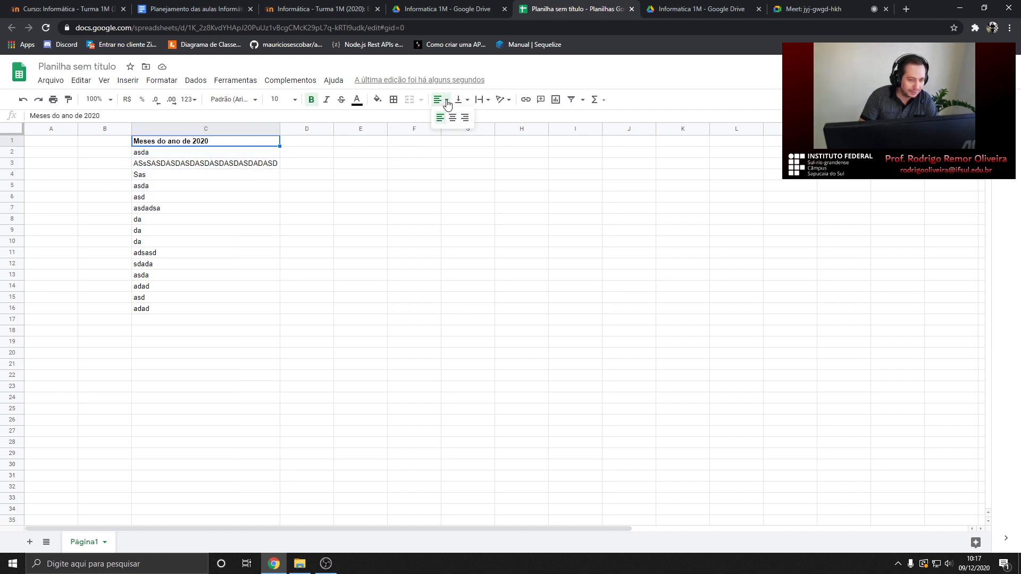
{"action": "left_click", "coordinate": [453, 119]}
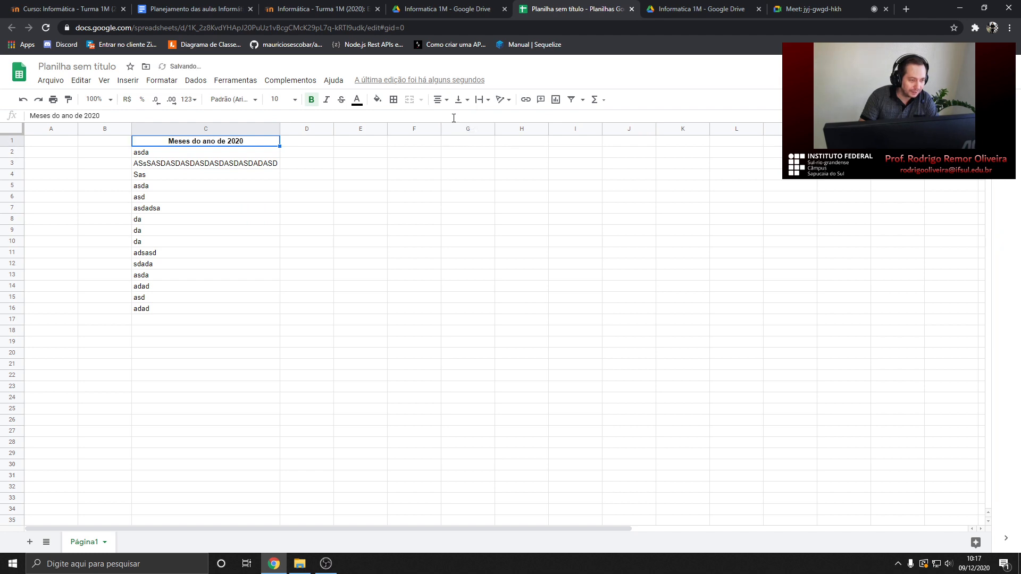
{"action": "left_click", "coordinate": [185, 153]}
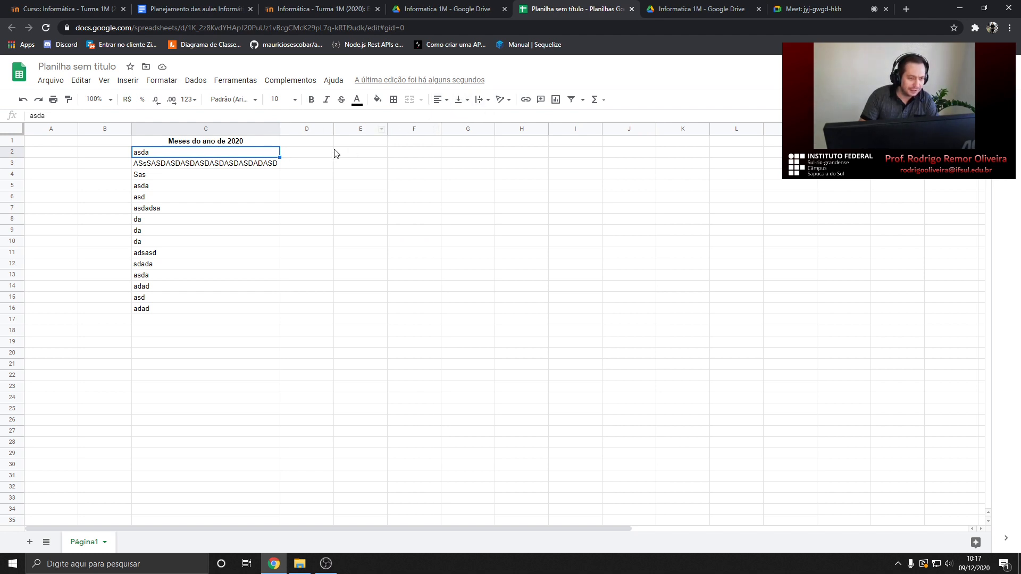
{"action": "double_click", "coordinate": [252, 141]}
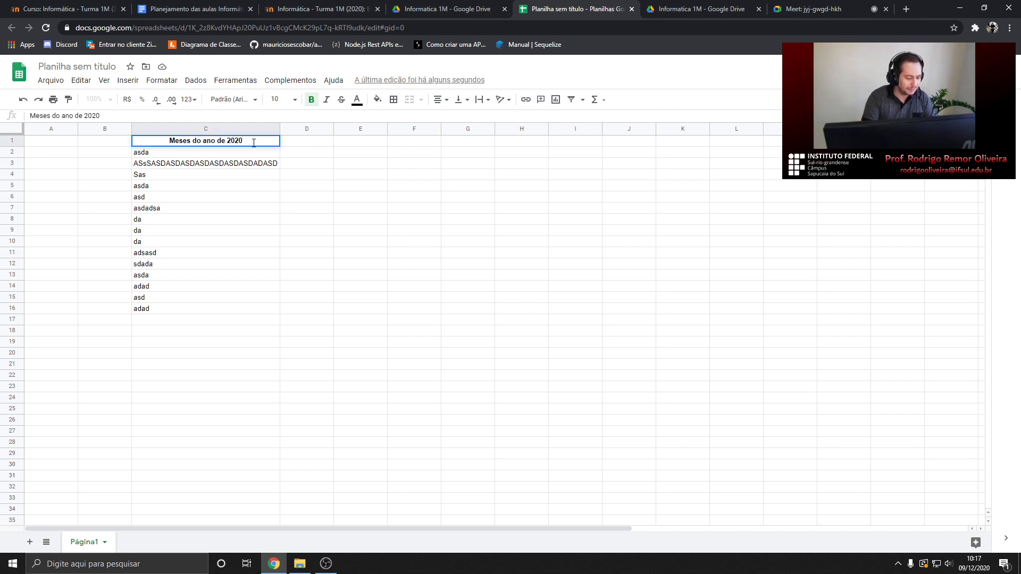
{"action": "key", "text": "alt+Return"}
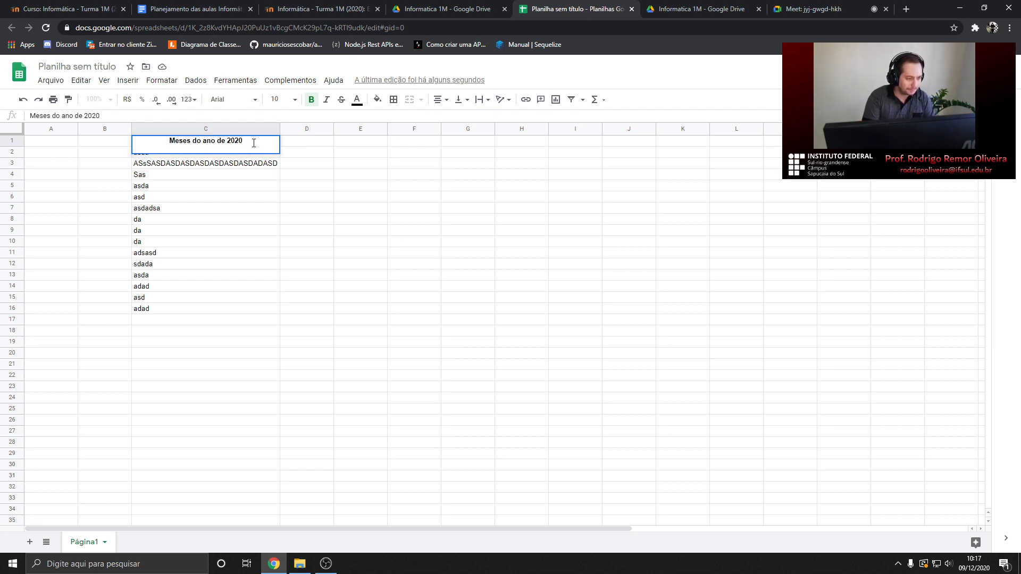
{"action": "type", "text": "asda"}
{"action": "key", "text": "alt+Return"}
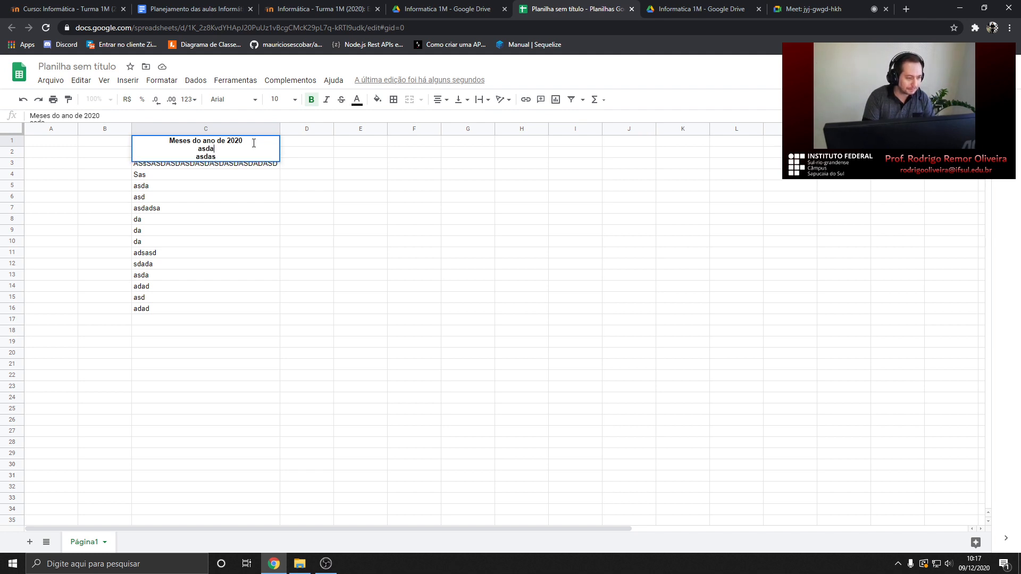
{"action": "key", "text": "Delete"}
{"action": "key", "text": "Delete"}
{"action": "key", "text": "Delete"}
{"action": "key", "text": "Delete"}
{"action": "key", "text": "Delete"}
{"action": "key", "text": "Delete"}
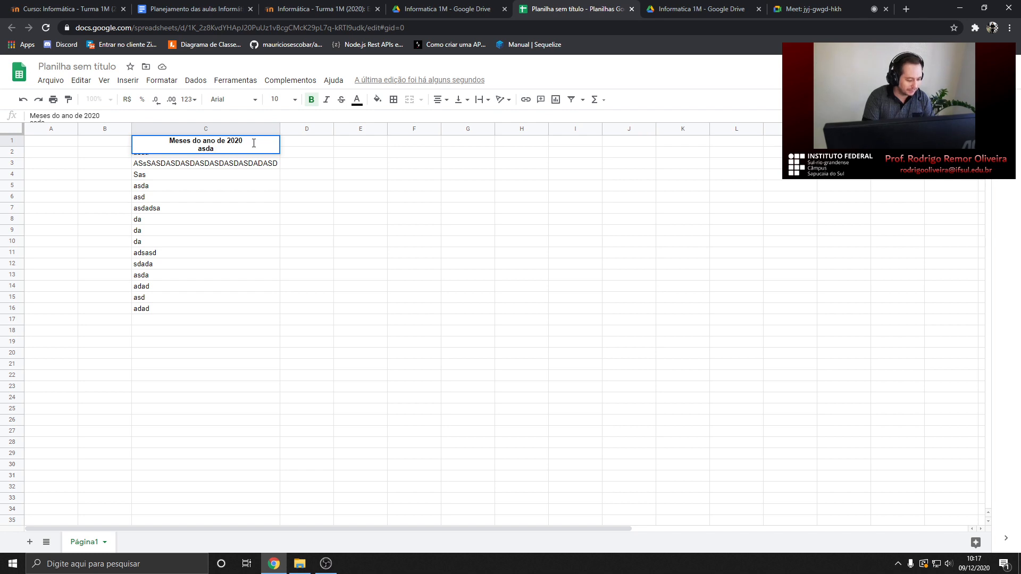
{"action": "key", "text": "BackSpace"}
{"action": "key", "text": "BackSpace"}
{"action": "key", "text": "BackSpace"}
{"action": "key", "text": "BackSpace"}
{"action": "key", "text": "BackSpace"}
{"action": "key", "text": "Return"}
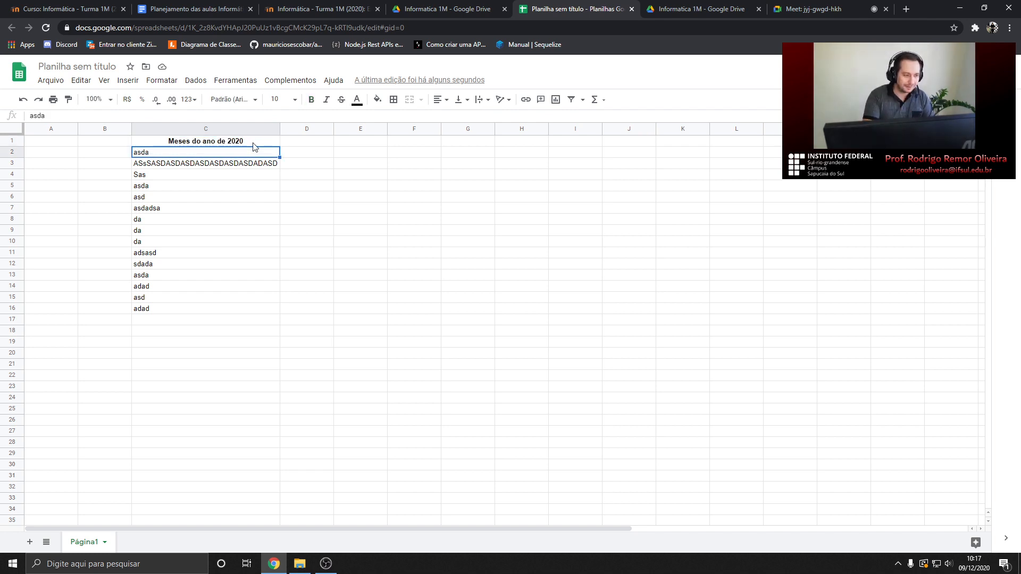
{"action": "left_click", "coordinate": [254, 142]}
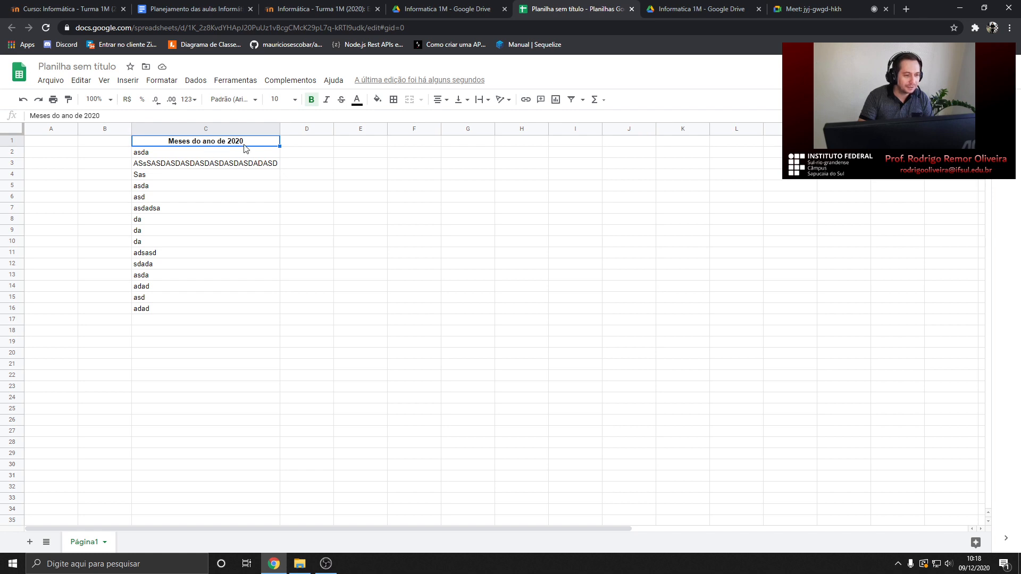
{"action": "double_click", "coordinate": [217, 142]}
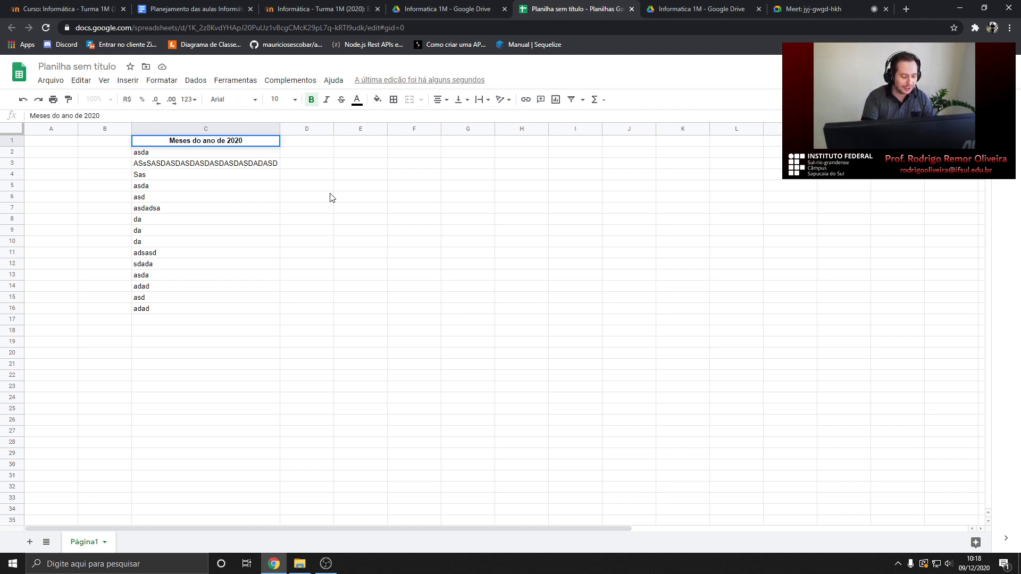
Break the C1 title after 'ano' and add lines 'hiusdehaiushda ahsiudhaius' and 'ajsiudhaiudhs' beneath it
{"action": "key", "text": "alt+Return"}
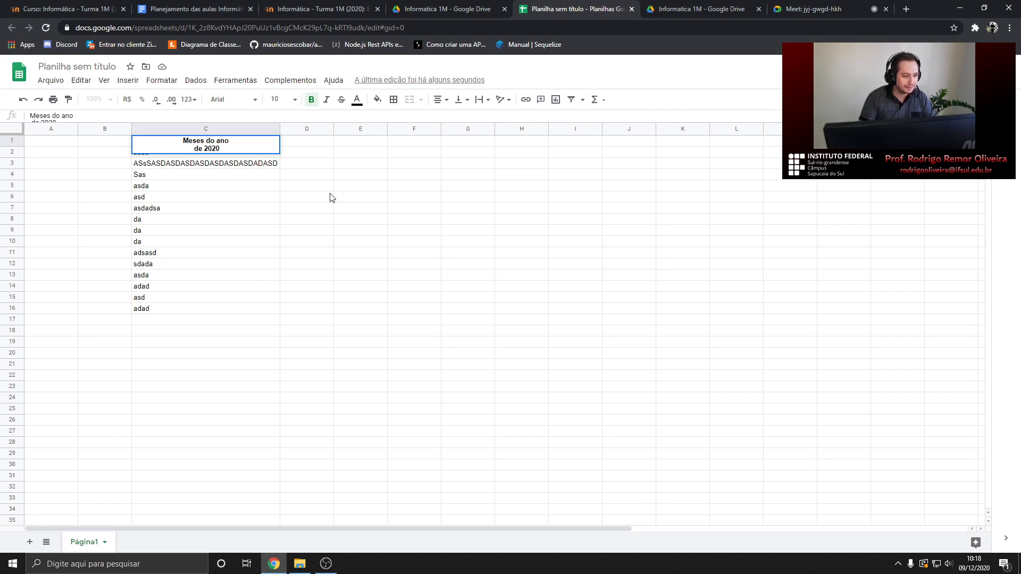
{"action": "left_click", "coordinate": [330, 197]}
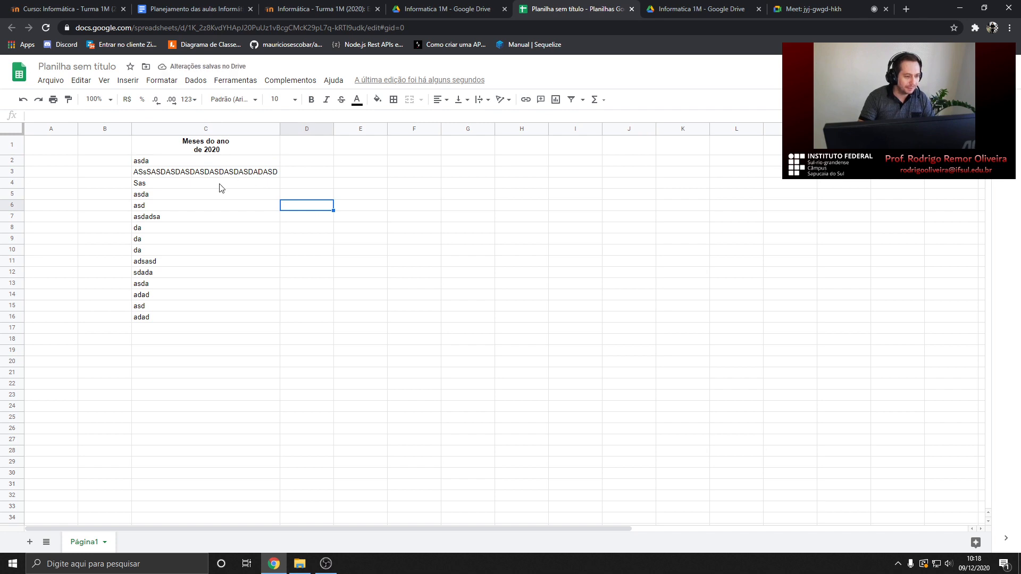
{"action": "double_click", "coordinate": [224, 151]}
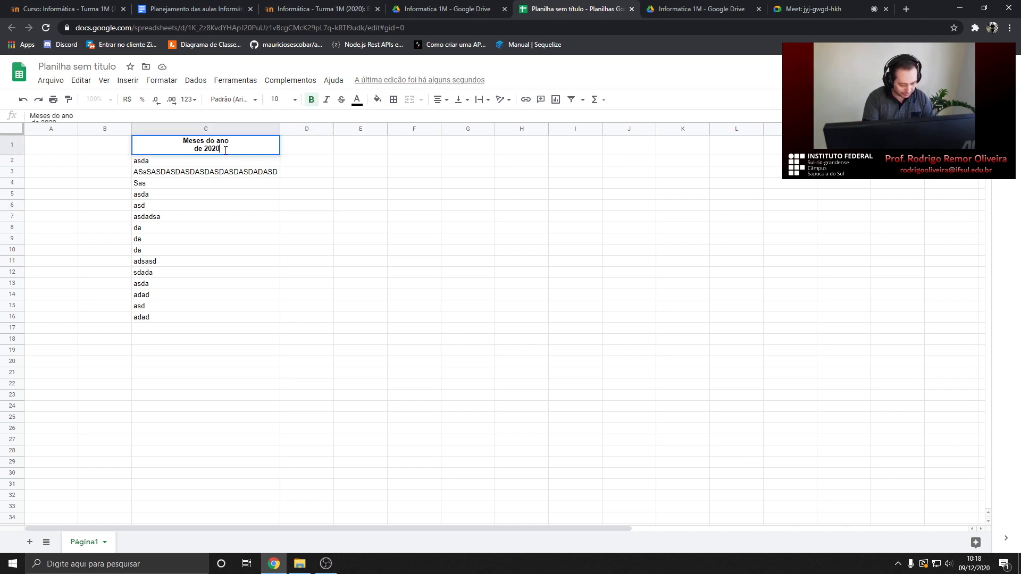
{"action": "key", "text": "alt+Return"}
{"action": "type", "text": "hiusdehaius"}
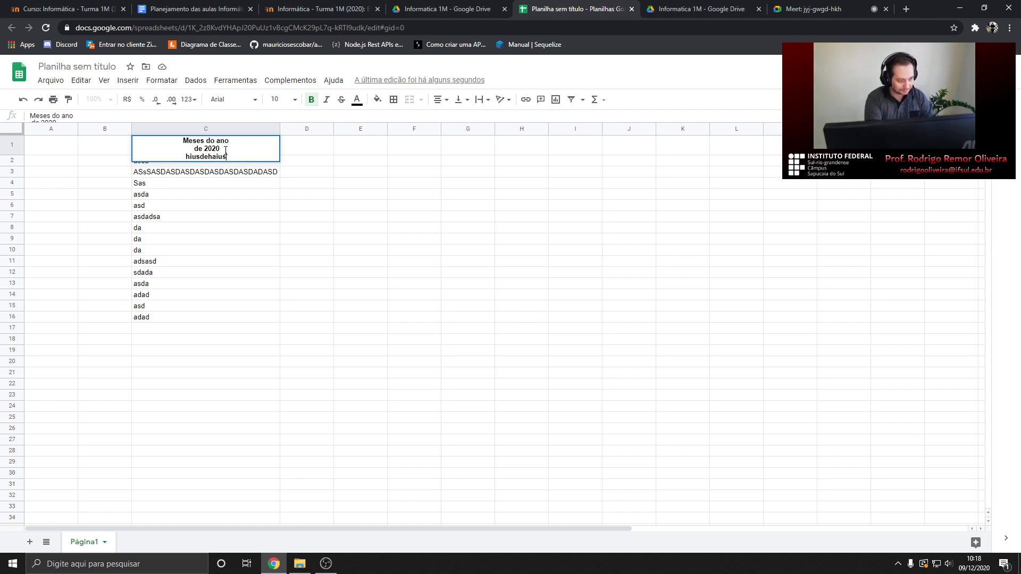
{"action": "type", "text": "hda ahsiudhaius"}
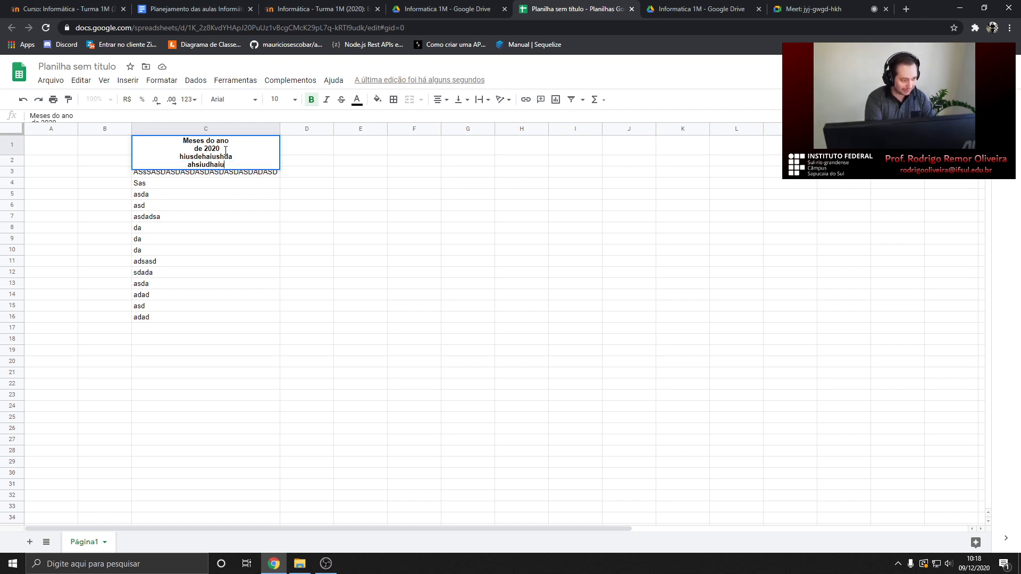
{"action": "key", "text": "alt+Return"}
{"action": "type", "text": "ajsiudhaiudhs"}
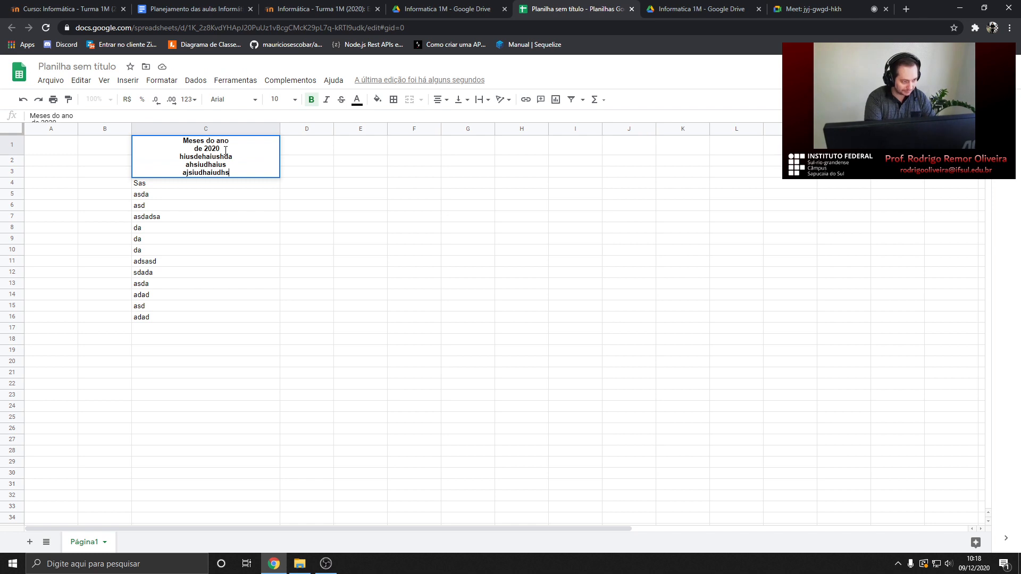
{"action": "key", "text": "Return"}
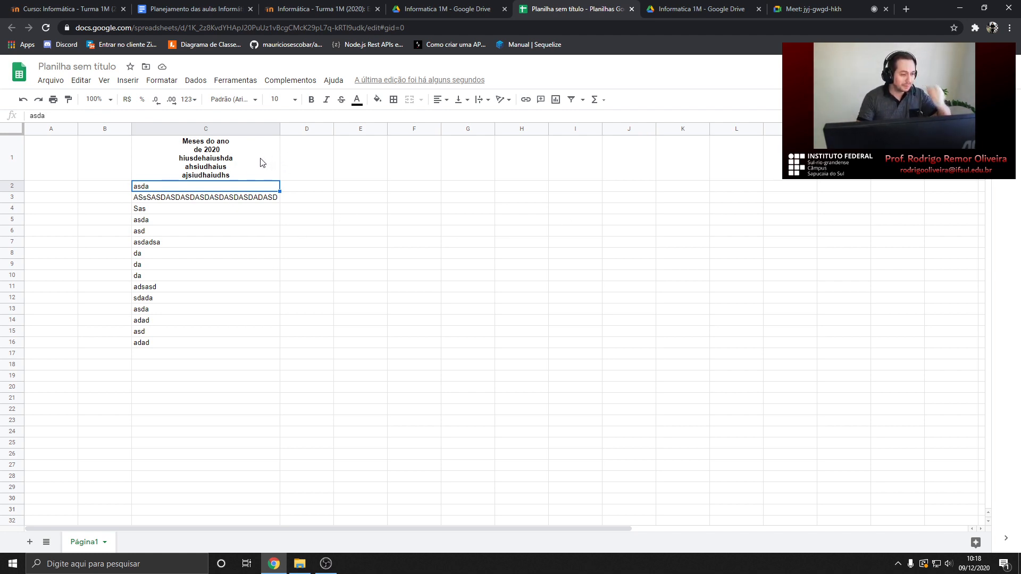
Replace the text in C2 with the person's first name
{"action": "double_click", "coordinate": [233, 197]}
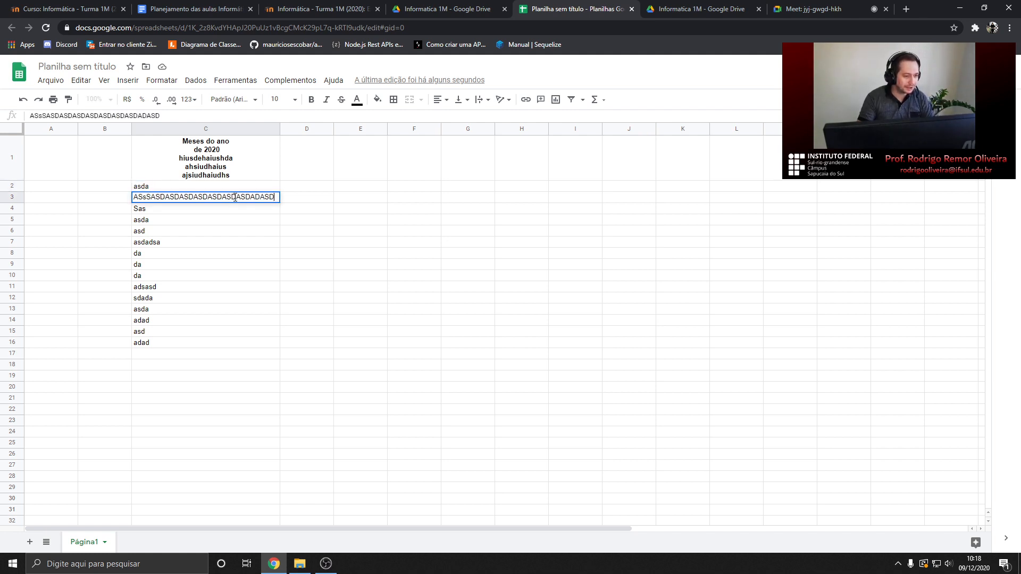
{"action": "left_click", "coordinate": [183, 187]}
{"action": "double_click", "coordinate": [179, 184]}
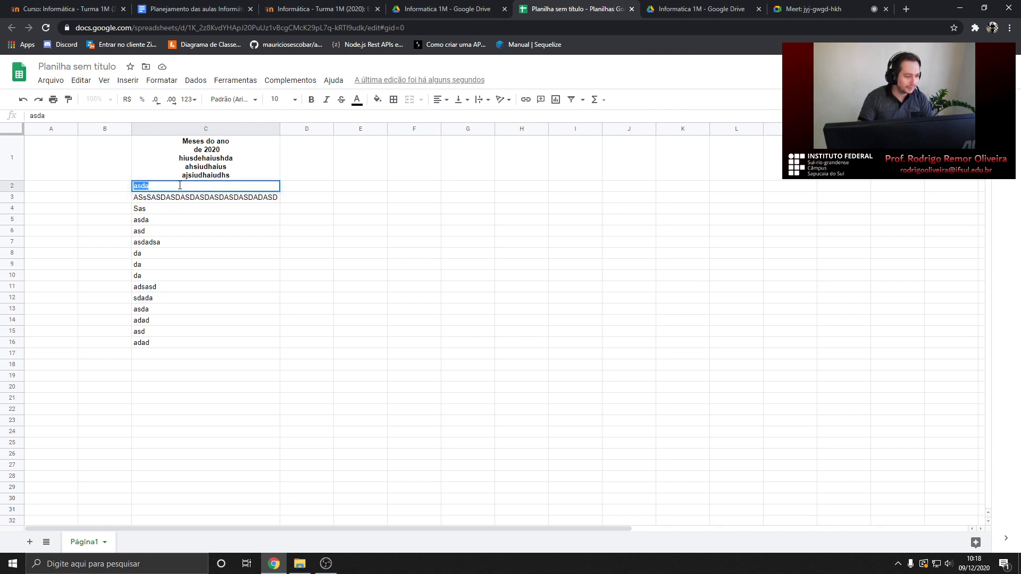
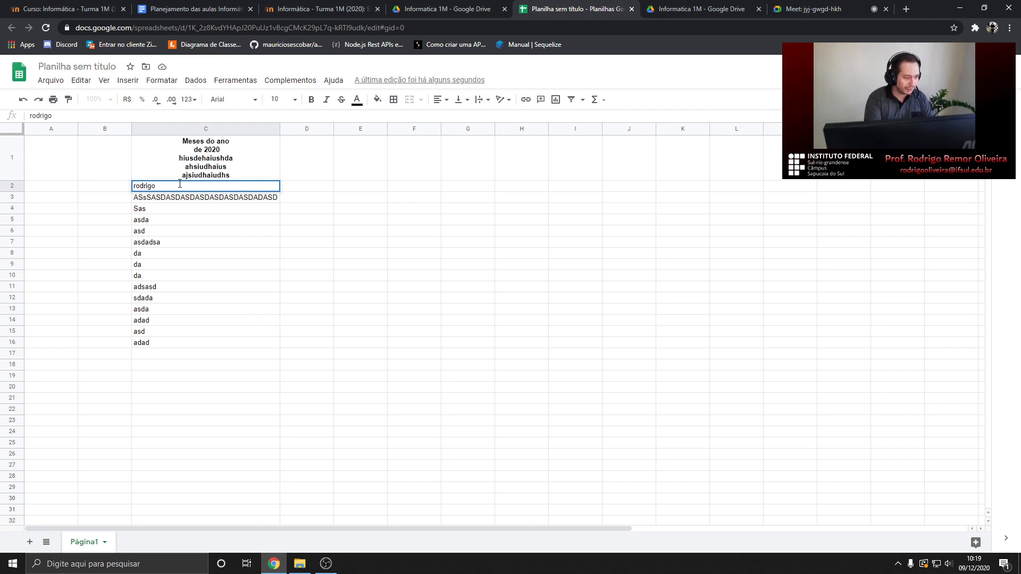
{"action": "key", "text": "Return"}
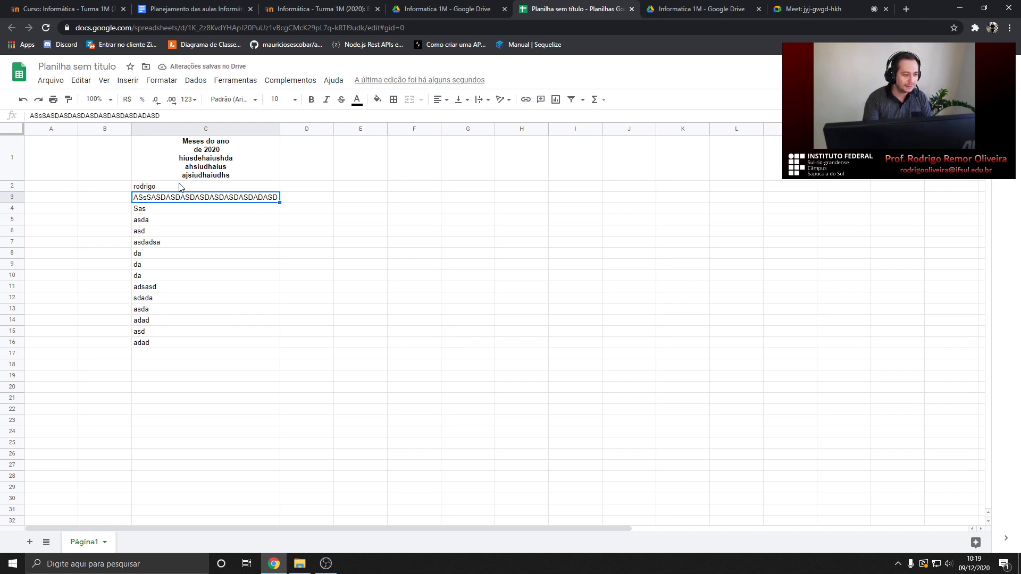
Add the person's second and third names on two new lines within C2
{"action": "double_click", "coordinate": [180, 186]}
{"action": "key", "text": "Return"}
{"action": "double_click", "coordinate": [179, 186]}
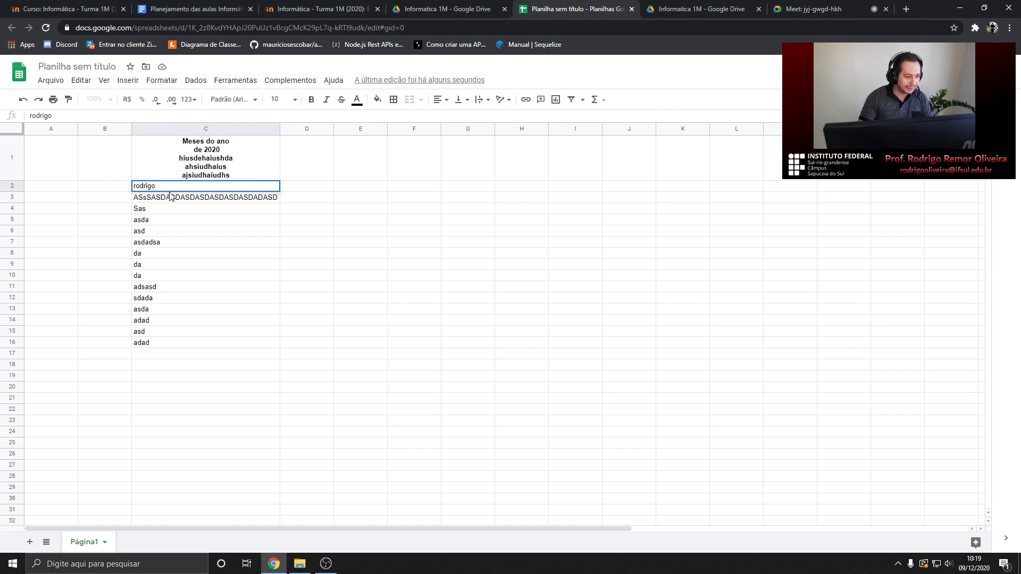
{"action": "key", "text": "alt+Return"}
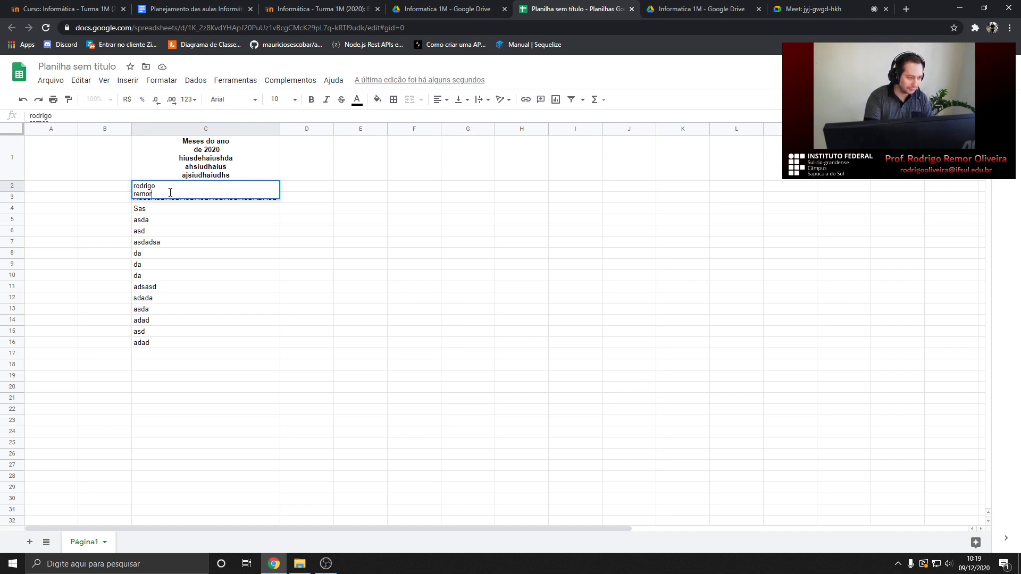
{"action": "key", "text": "alt+Return"}
{"action": "key", "text": "Return"}
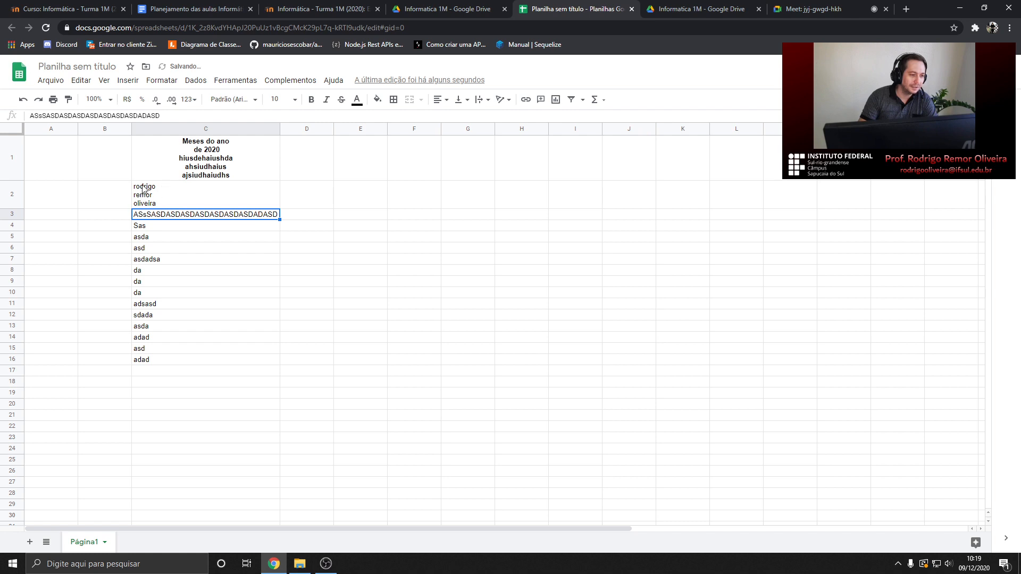
{"action": "left_click", "coordinate": [840, 9]}
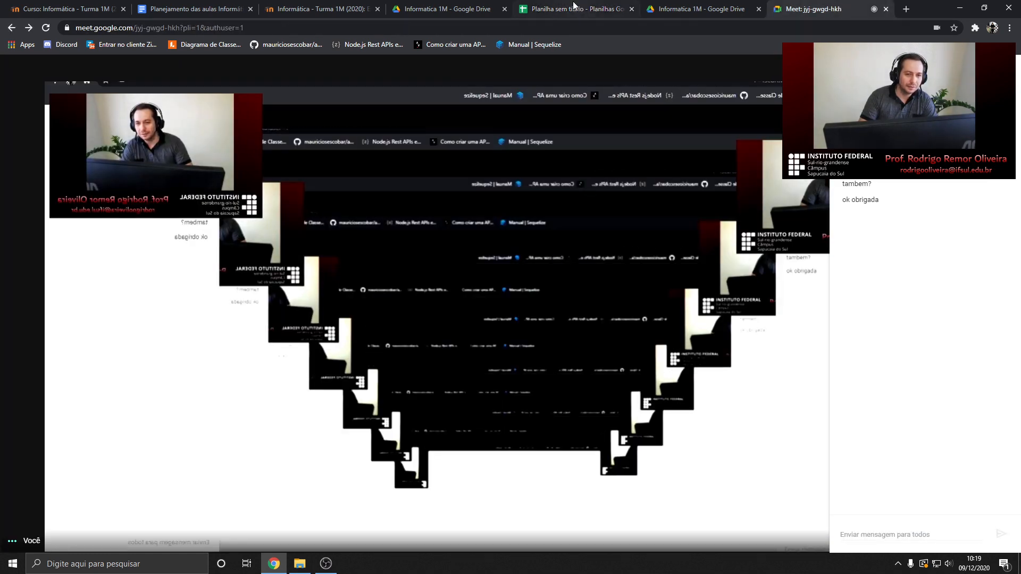
{"action": "left_click", "coordinate": [574, 9]}
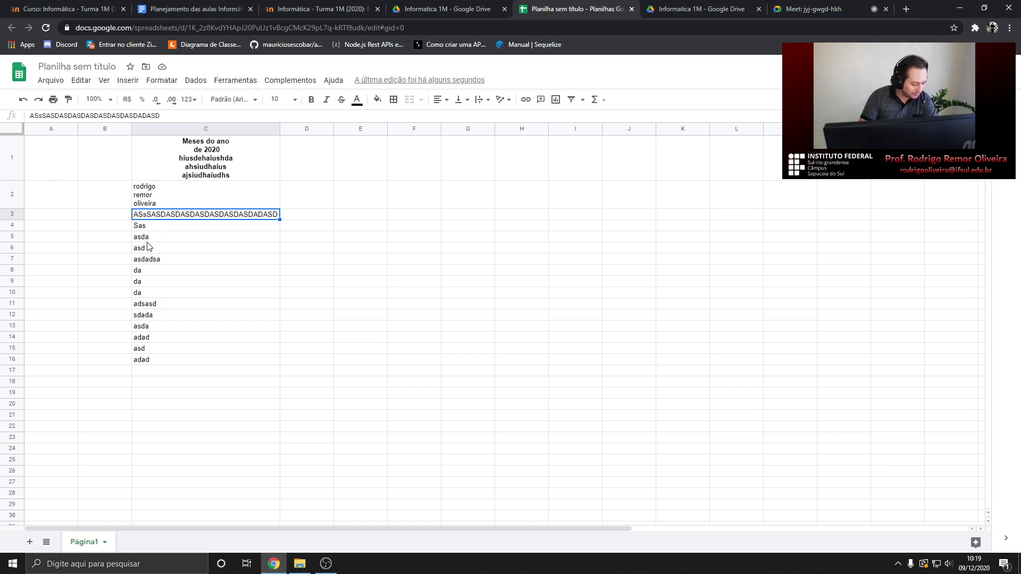
{"action": "left_click", "coordinate": [173, 192]}
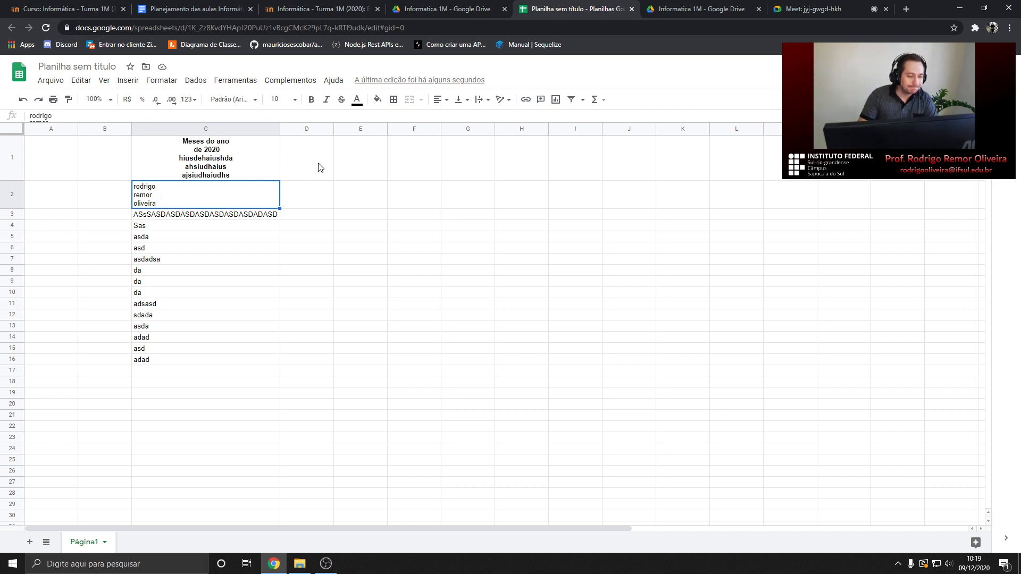
{"action": "left_click", "coordinate": [314, 194]}
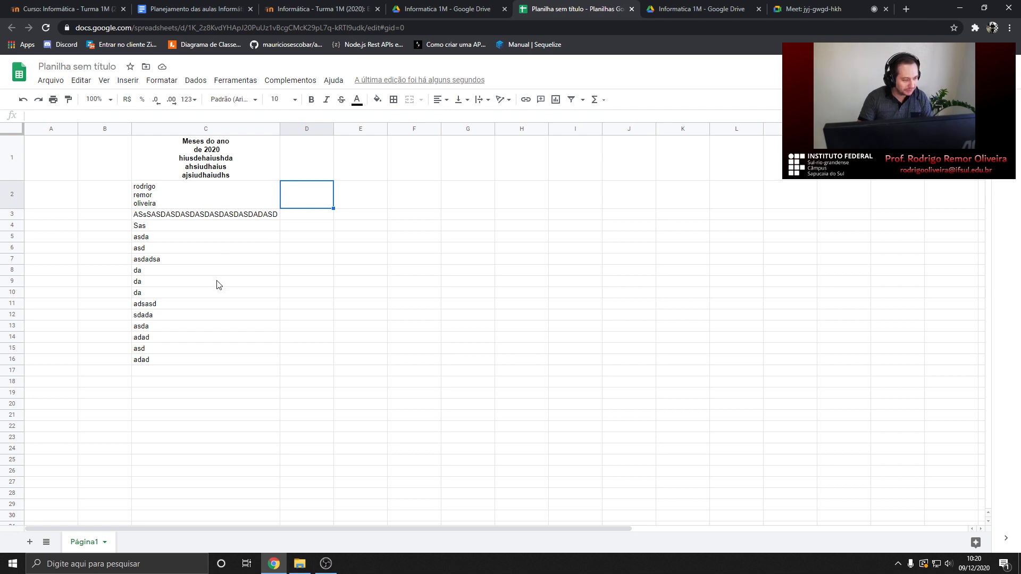
{"action": "left_click", "coordinate": [193, 206]}
{"action": "left_click", "coordinate": [198, 290], "text": "shift"}
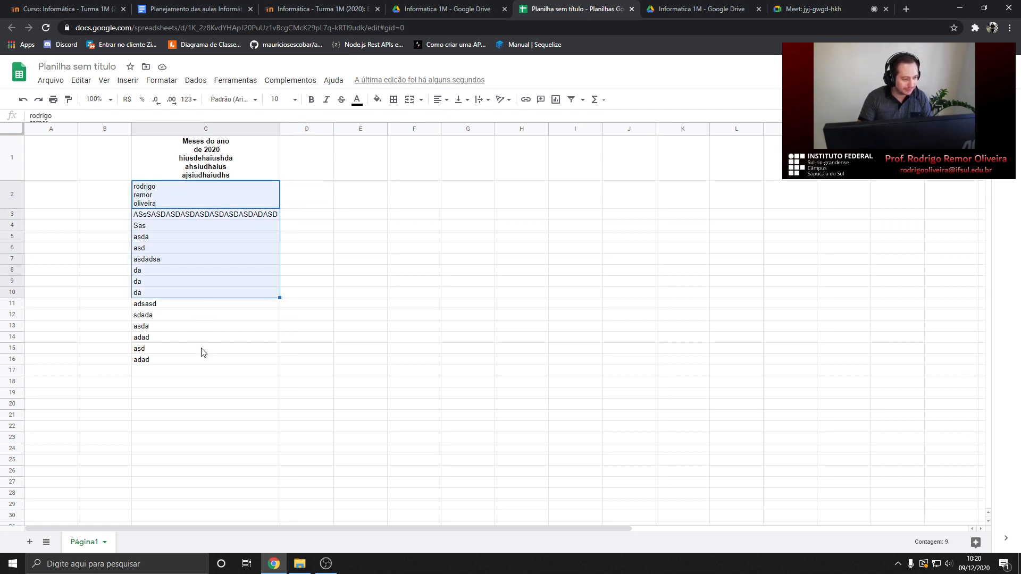
{"action": "left_click", "coordinate": [215, 301]}
{"action": "left_click", "coordinate": [207, 215], "text": "ctrl"}
{"action": "left_click", "coordinate": [213, 176], "text": "ctrl"}
{"action": "left_click", "coordinate": [228, 282], "text": "ctrl"}
{"action": "left_click", "coordinate": [325, 259], "text": "ctrl"}
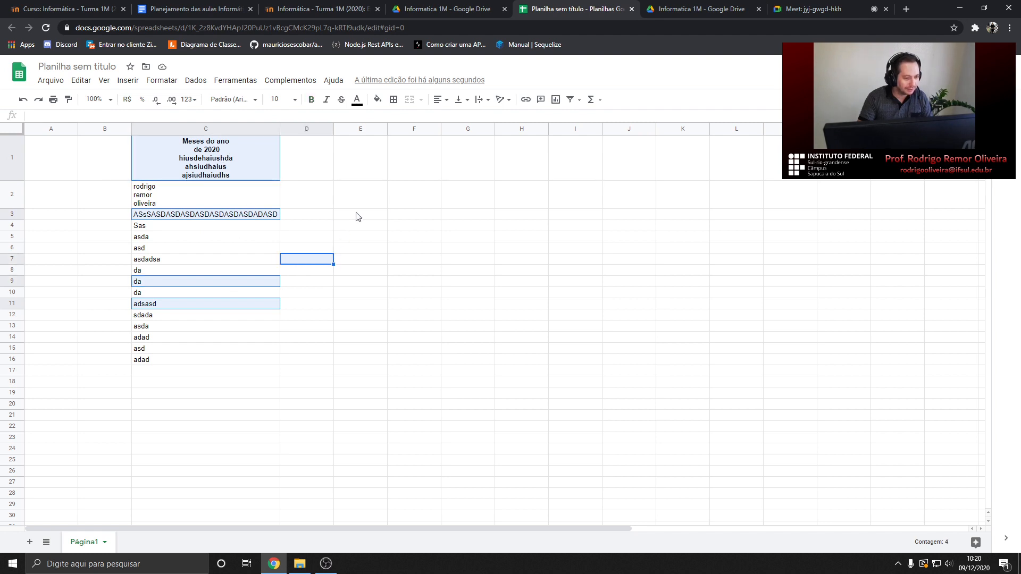
{"action": "left_click", "coordinate": [355, 215], "text": "ctrl"}
{"action": "left_click", "coordinate": [407, 250], "text": "ctrl"}
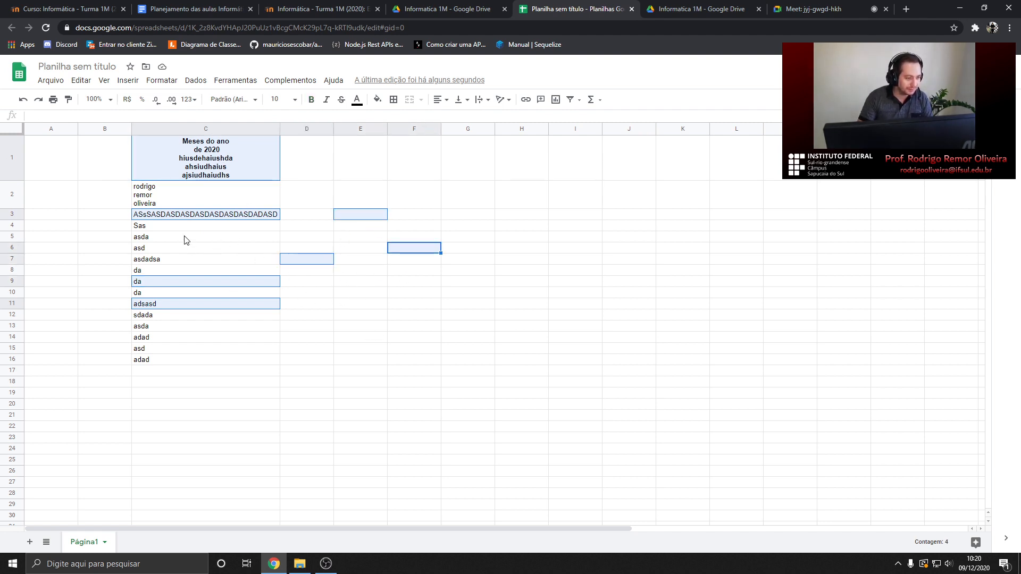
{"action": "left_click", "coordinate": [294, 203]}
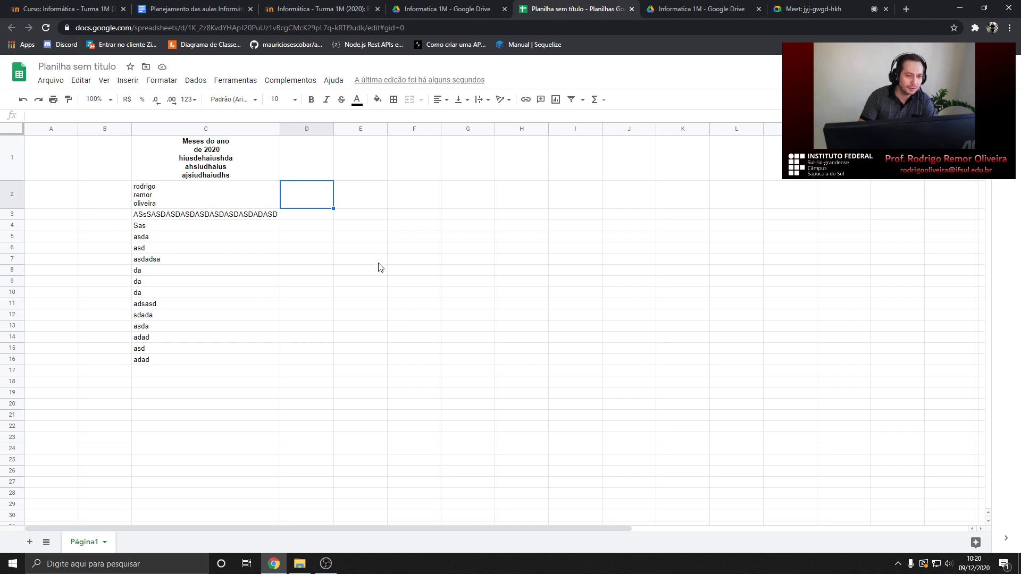
{"action": "left_click", "coordinate": [254, 249]}
{"action": "left_click", "coordinate": [226, 271]}
{"action": "left_click", "coordinate": [215, 282]}
{"action": "left_click", "coordinate": [215, 316]}
{"action": "left_click", "coordinate": [208, 350]}
{"action": "left_click", "coordinate": [207, 360]}
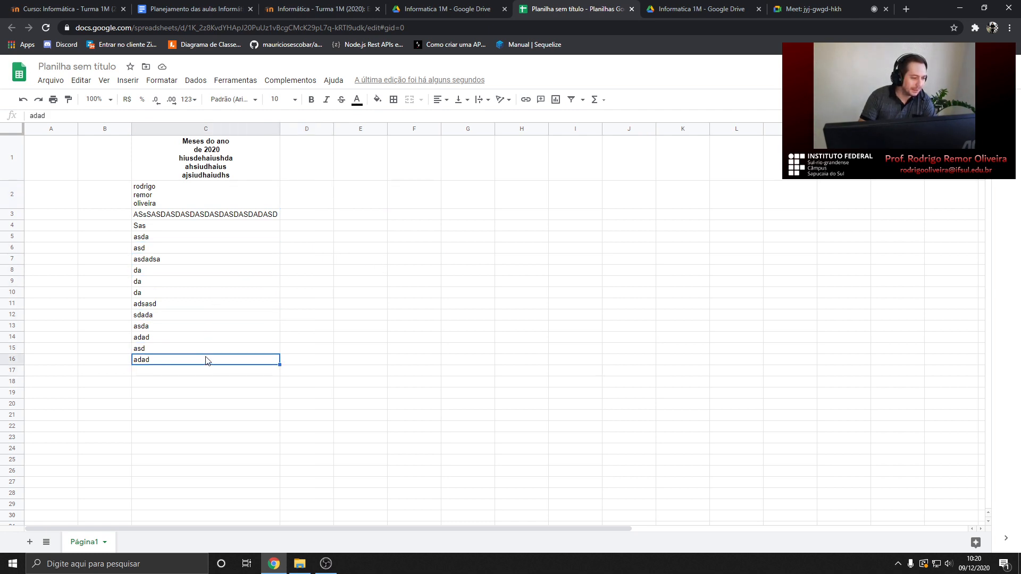
{"action": "left_click", "coordinate": [243, 179]}
{"action": "left_click", "coordinate": [177, 5]}
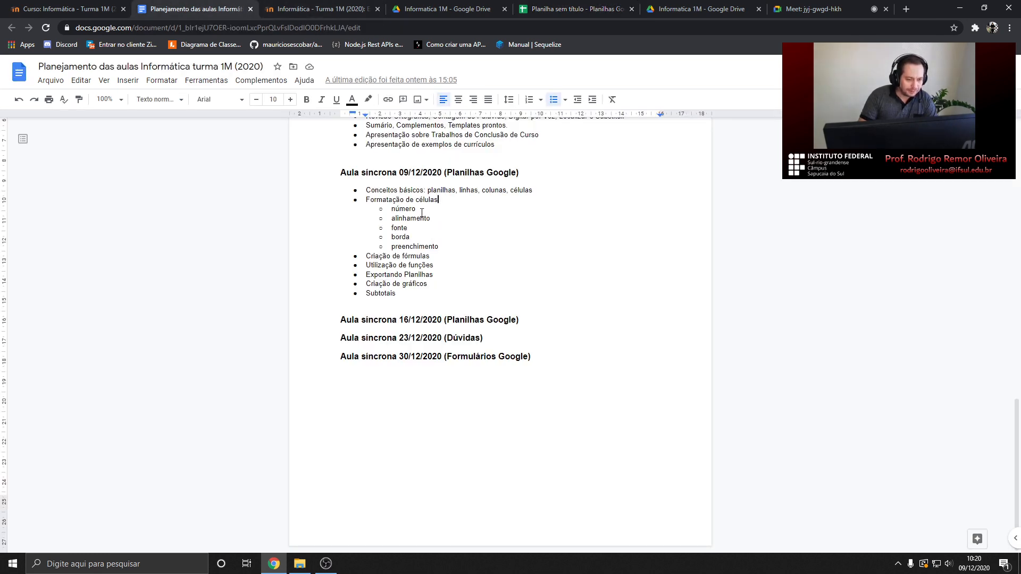
Apply the Lobster font to the 'Meses do ano de 2020' title in C1, then revert it to Arial
{"action": "left_click", "coordinate": [566, 9]}
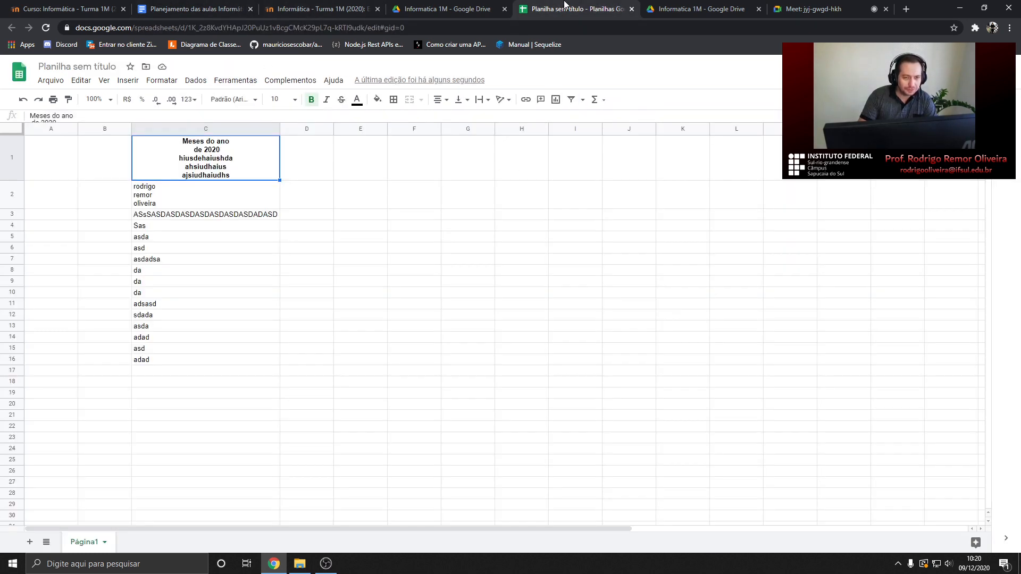
{"action": "left_click", "coordinate": [205, 196]}
{"action": "left_click", "coordinate": [223, 159]}
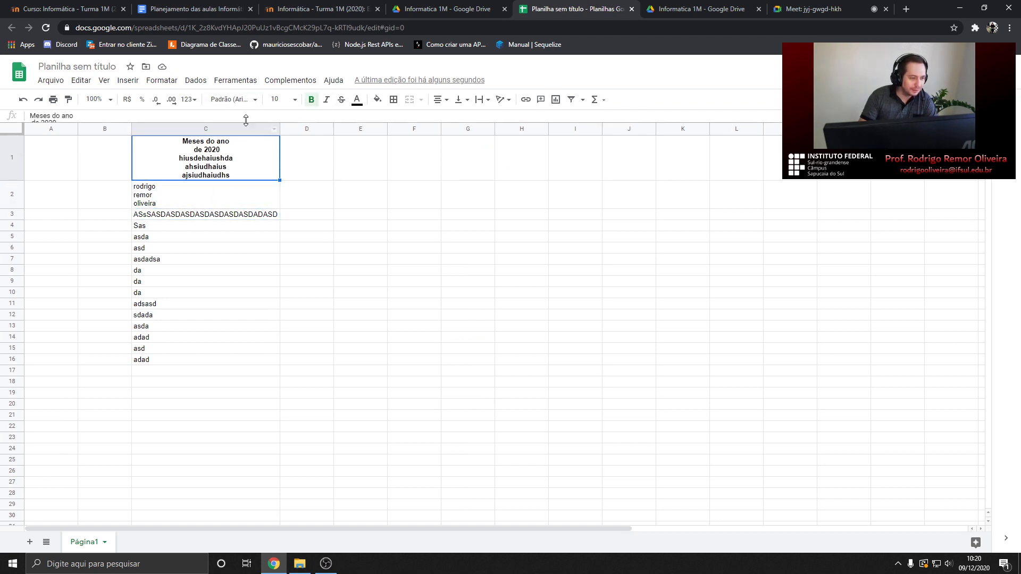
{"action": "left_click", "coordinate": [254, 100]}
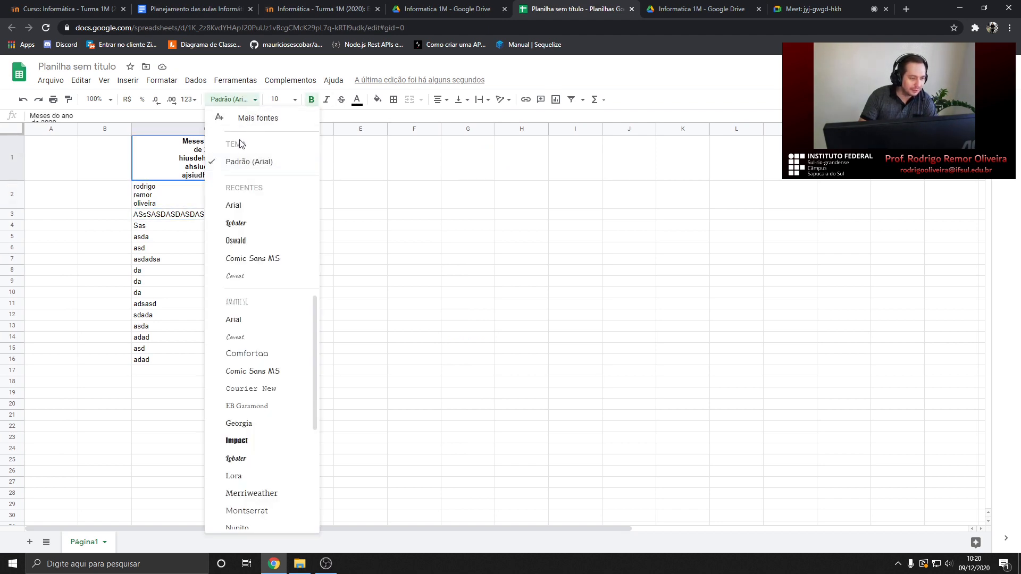
{"action": "left_click", "coordinate": [236, 223]}
{"action": "left_click", "coordinate": [237, 100]}
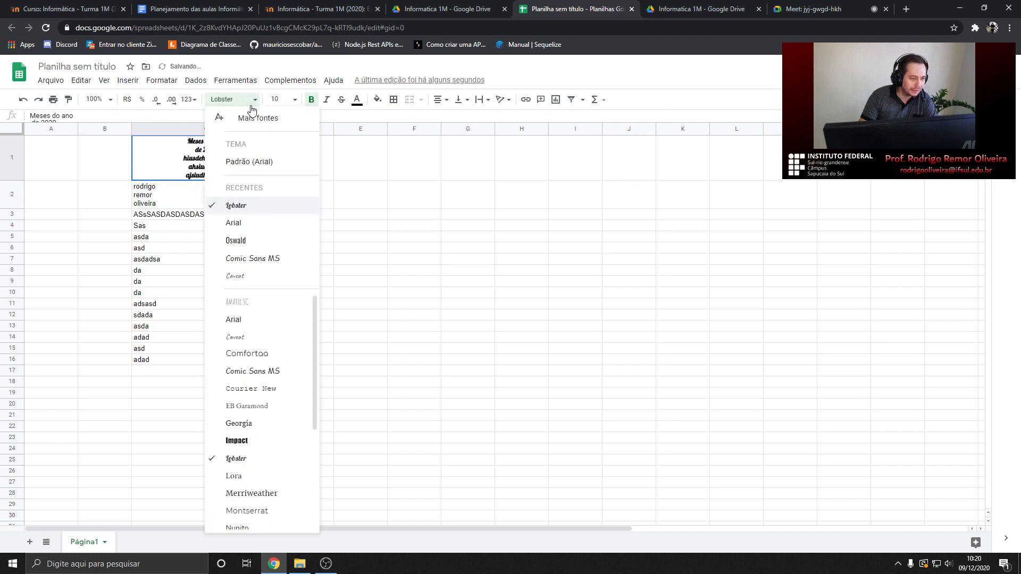
{"action": "left_click", "coordinate": [240, 221]}
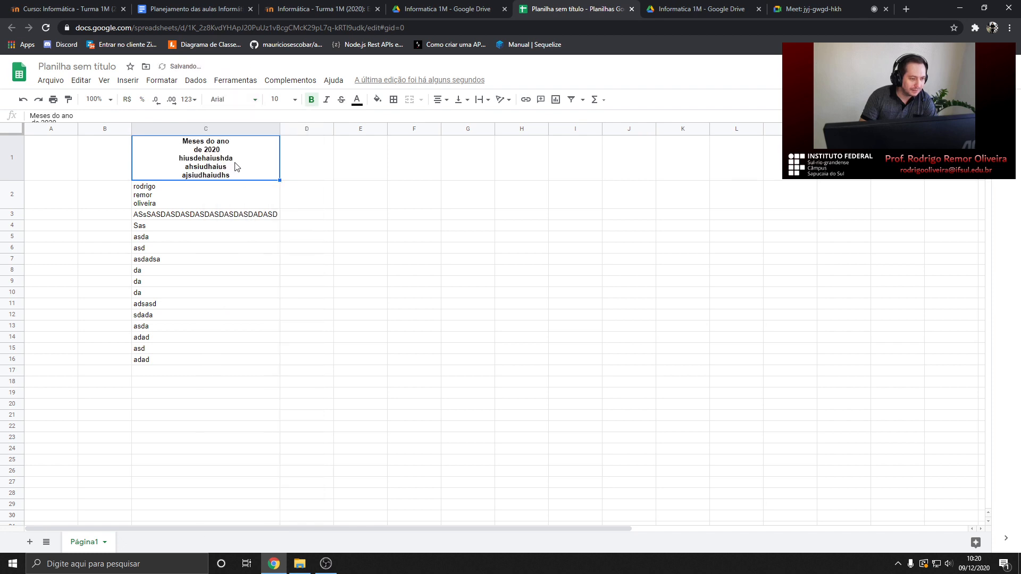
{"action": "left_click", "coordinate": [219, 205]}
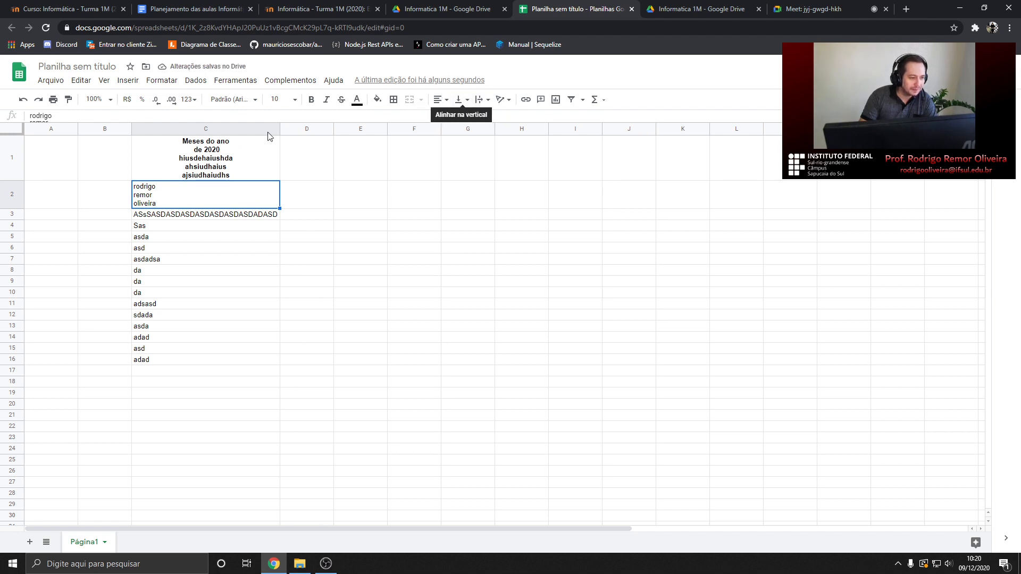
Narrow column C and set C3's text wrapping to Ajustar, then to Cortar
{"action": "left_click", "coordinate": [241, 217]}
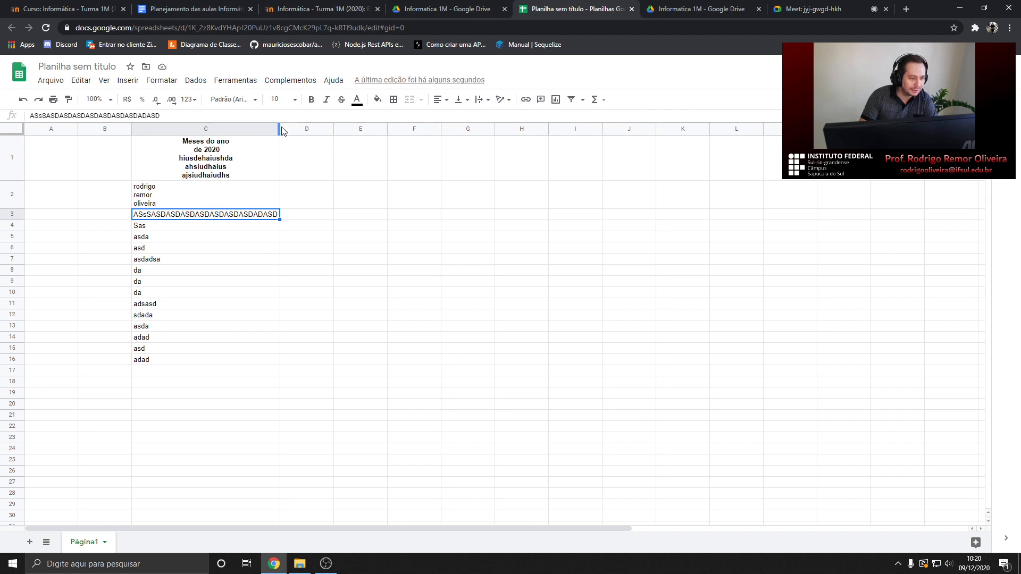
{"action": "left_click_drag", "start_coordinate": [279, 128], "coordinate": [231, 129]}
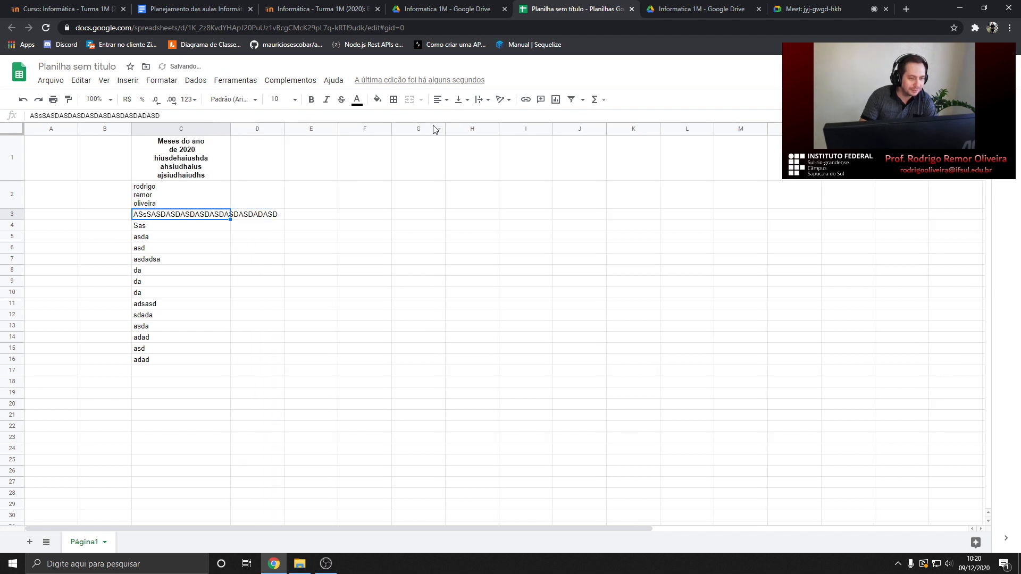
{"action": "left_click", "coordinate": [481, 104]}
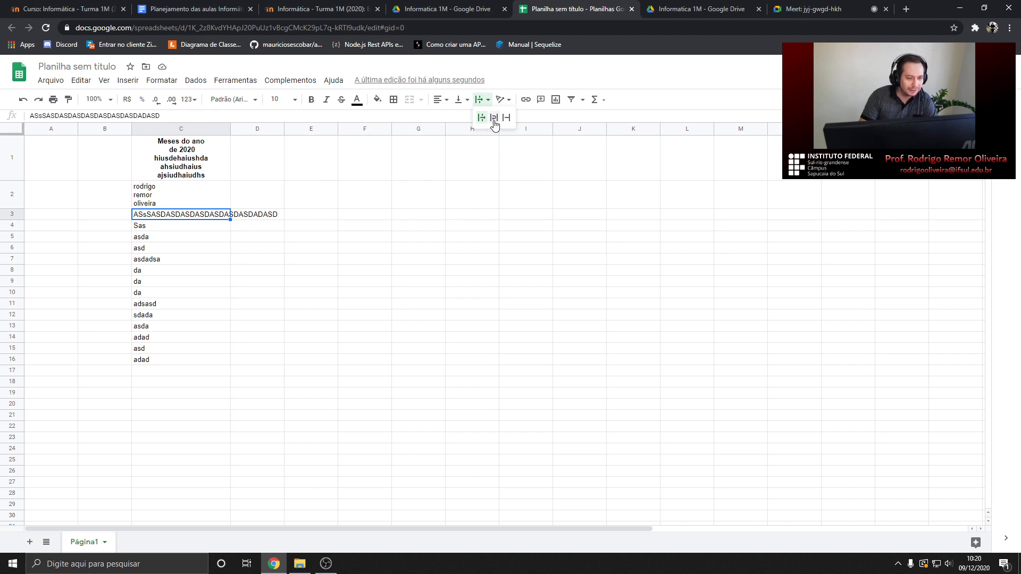
{"action": "left_click", "coordinate": [494, 121]}
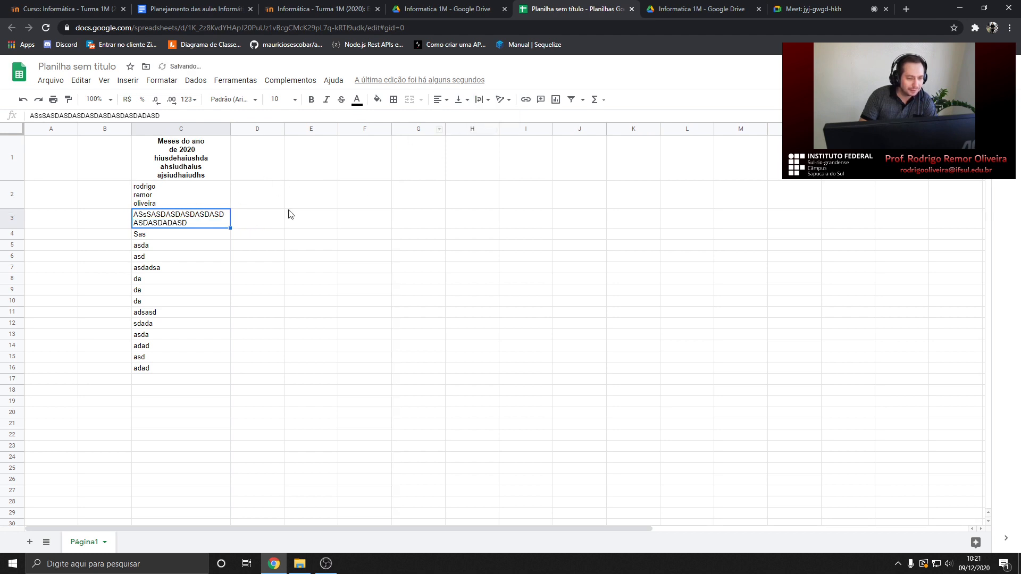
{"action": "left_click", "coordinate": [484, 99]}
{"action": "left_click", "coordinate": [509, 123]}
Set cell C4 to wrap its text, leaving C5's wrapping unchanged
{"action": "left_click", "coordinate": [246, 195]}
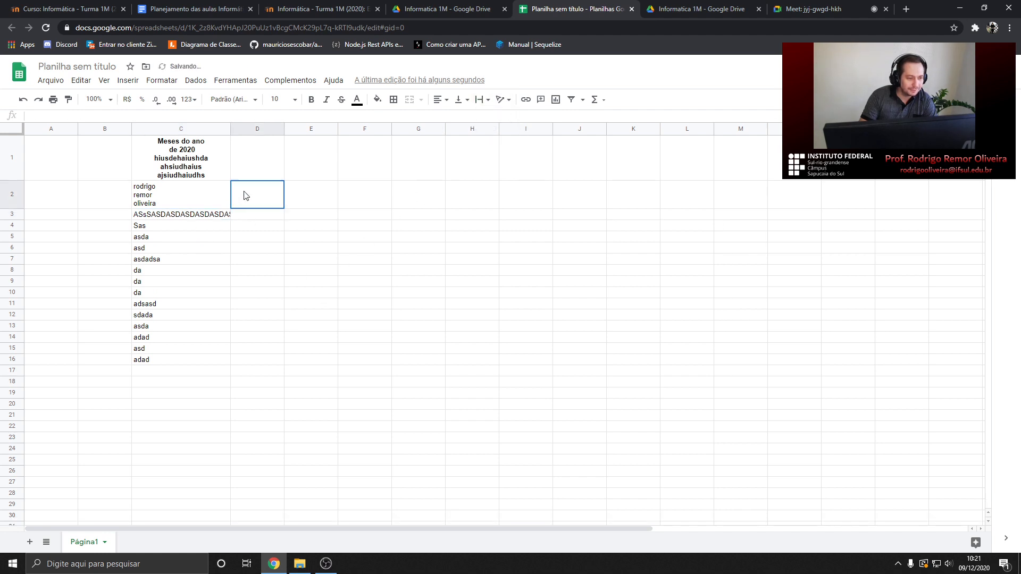
{"action": "left_click", "coordinate": [224, 217]}
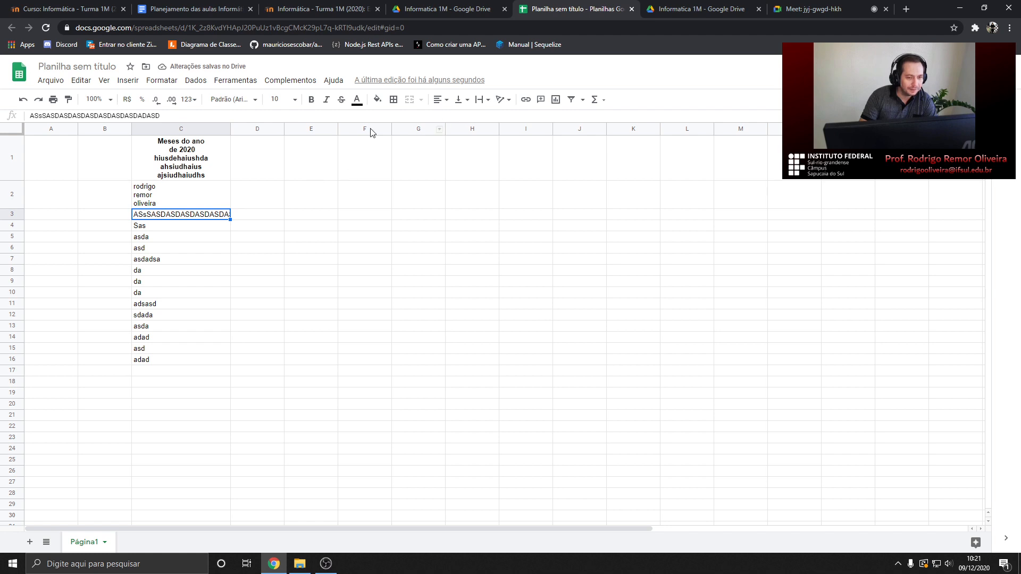
{"action": "left_click", "coordinate": [178, 227]}
{"action": "left_click", "coordinate": [161, 82]}
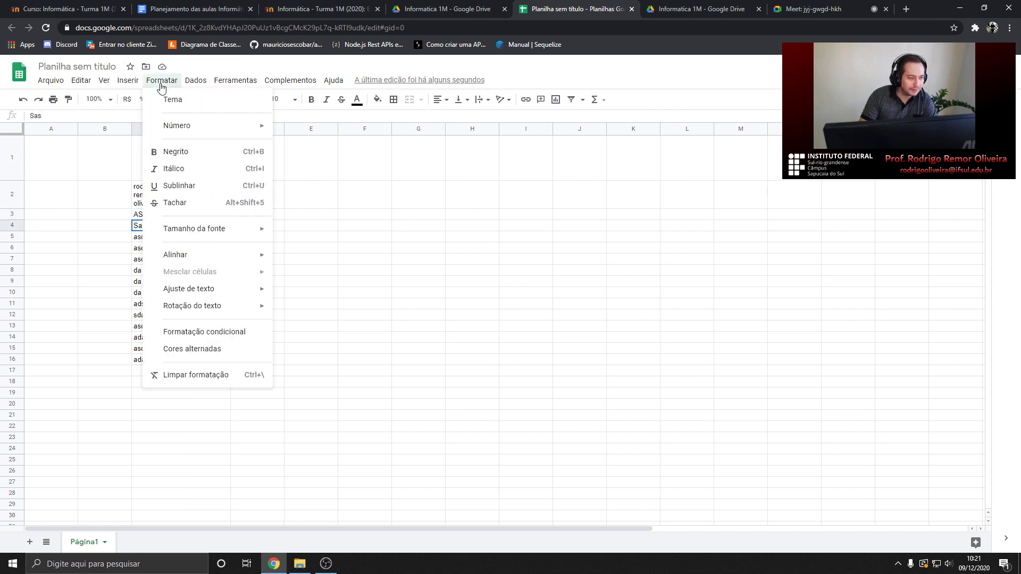
{"action": "mouse_move", "coordinate": [207, 289]}
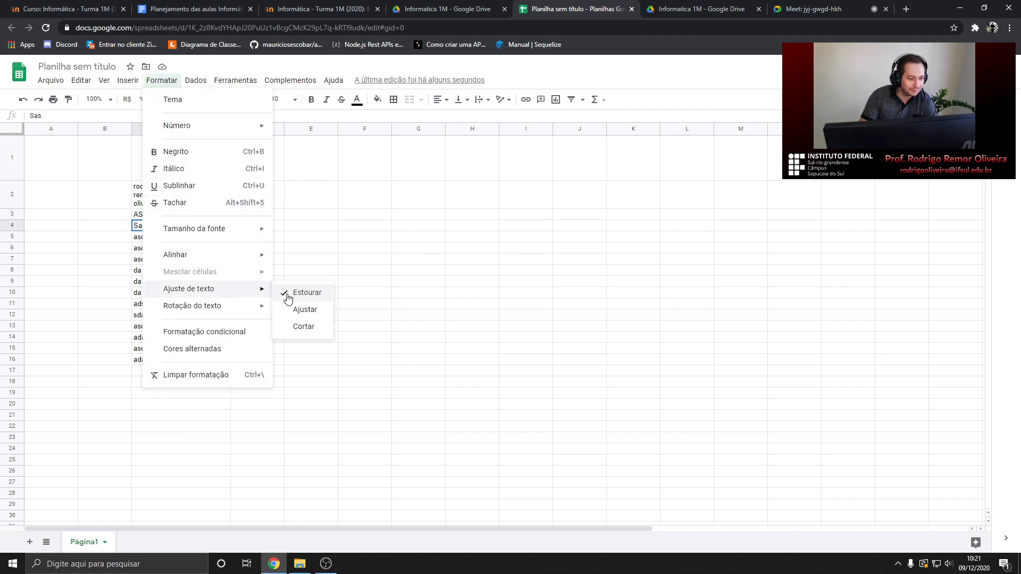
{"action": "left_click", "coordinate": [305, 311]}
{"action": "left_click", "coordinate": [170, 237]}
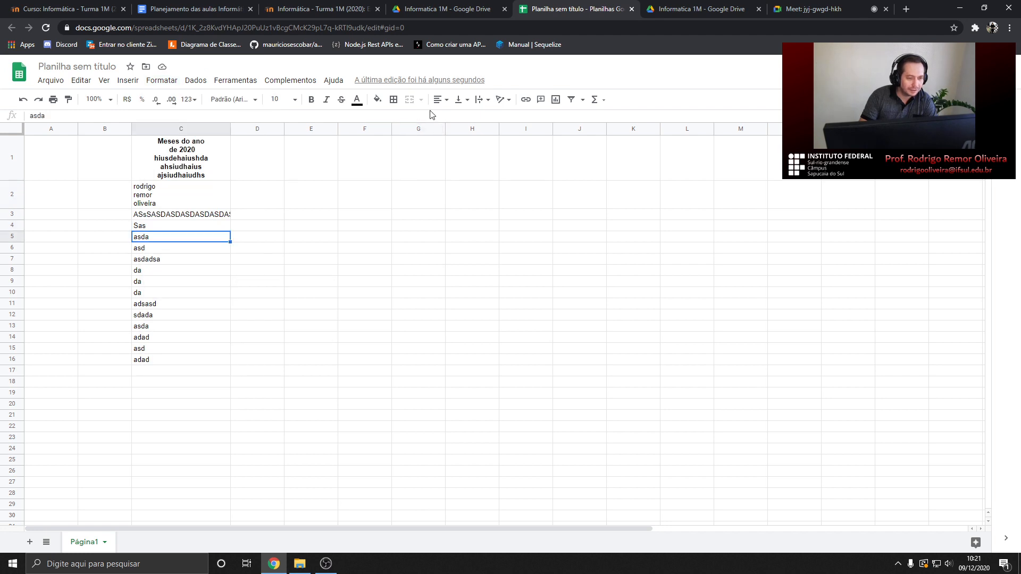
{"action": "left_click", "coordinate": [484, 101]}
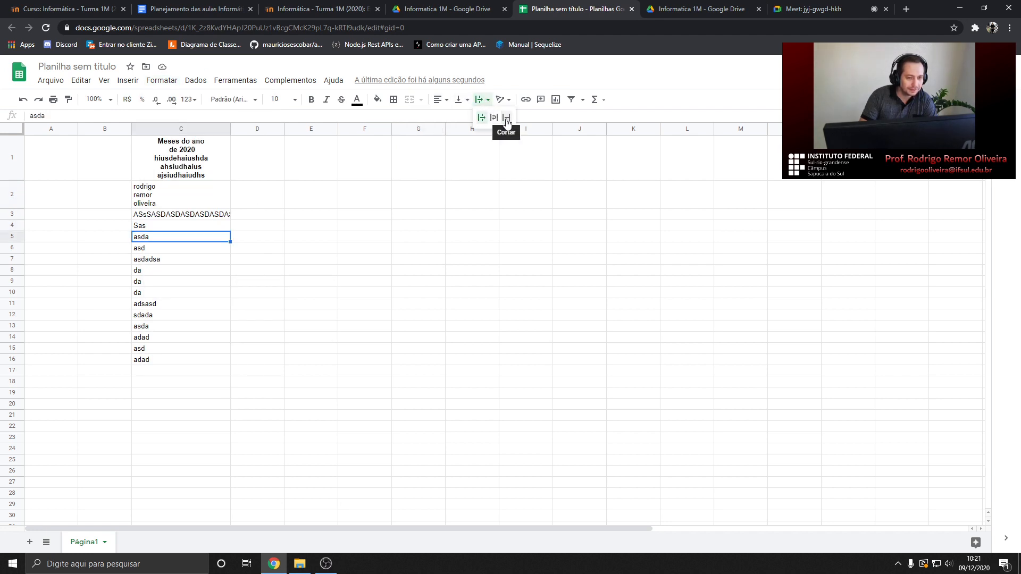
{"action": "left_click", "coordinate": [507, 119]}
Tilt C5's 'asda' text upward, then rotate it to read vertically
{"action": "left_click", "coordinate": [502, 101]}
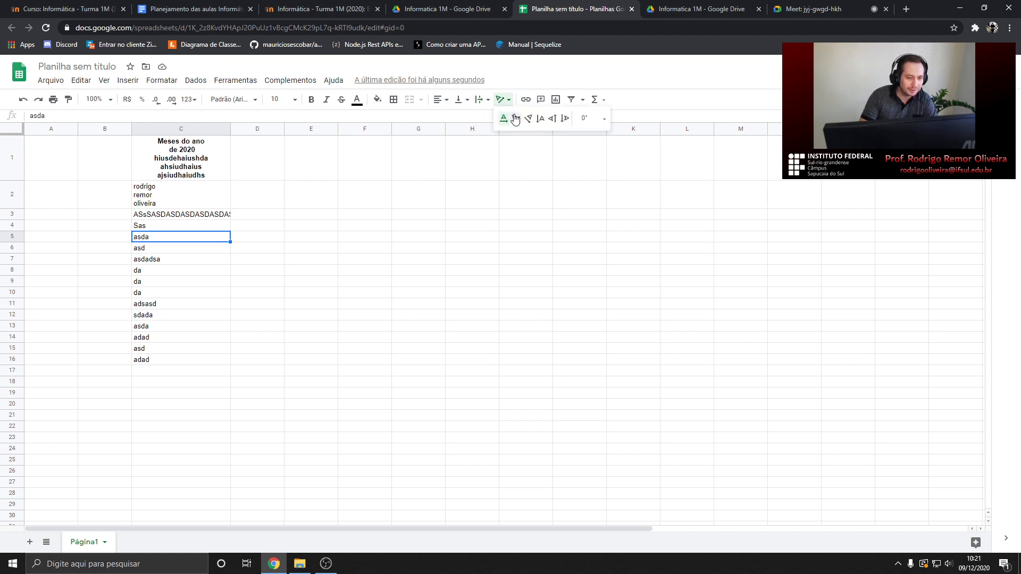
{"action": "left_click", "coordinate": [515, 118]}
{"action": "left_click", "coordinate": [503, 100]}
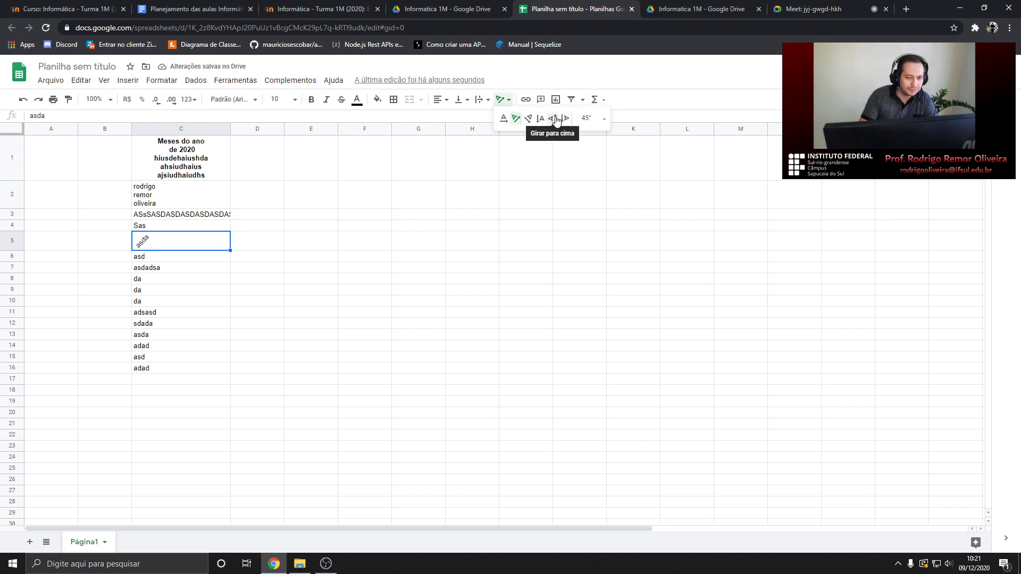
{"action": "left_click", "coordinate": [562, 118]}
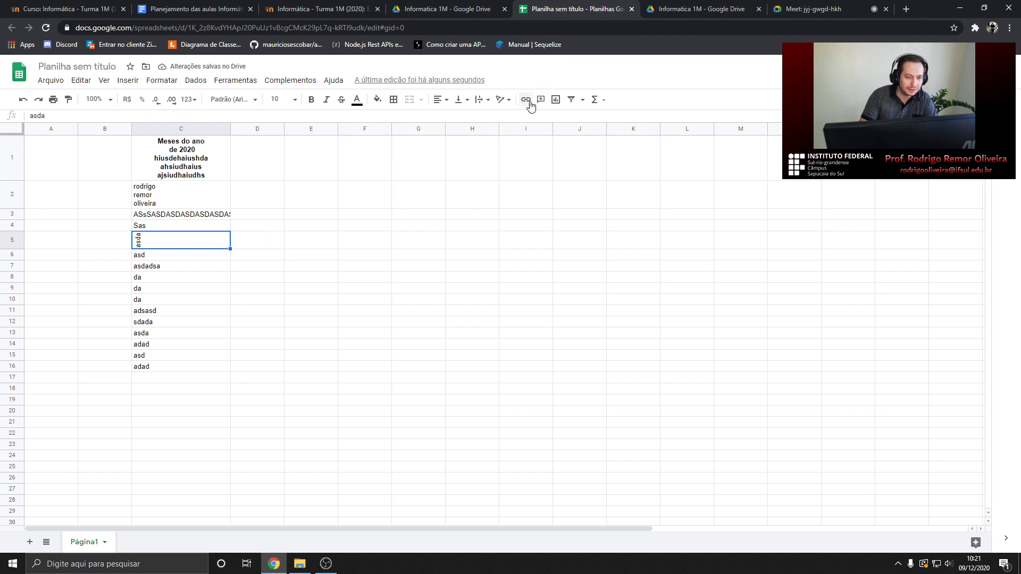
Delete the rotated 'asda' text so cell C5 is empty
{"action": "left_click", "coordinate": [152, 270]}
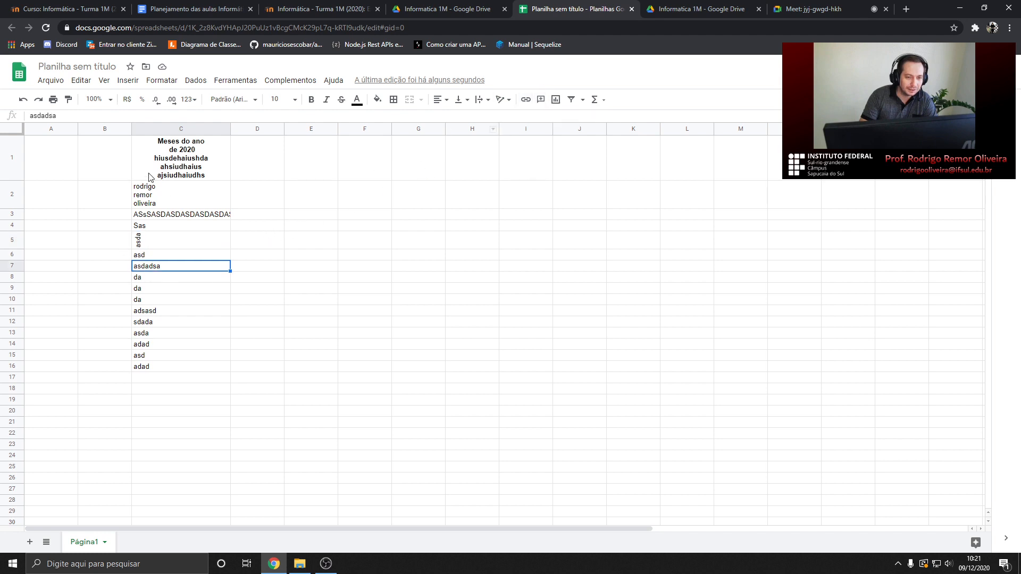
{"action": "left_click_drag", "start_coordinate": [147, 178], "coordinate": [180, 311]}
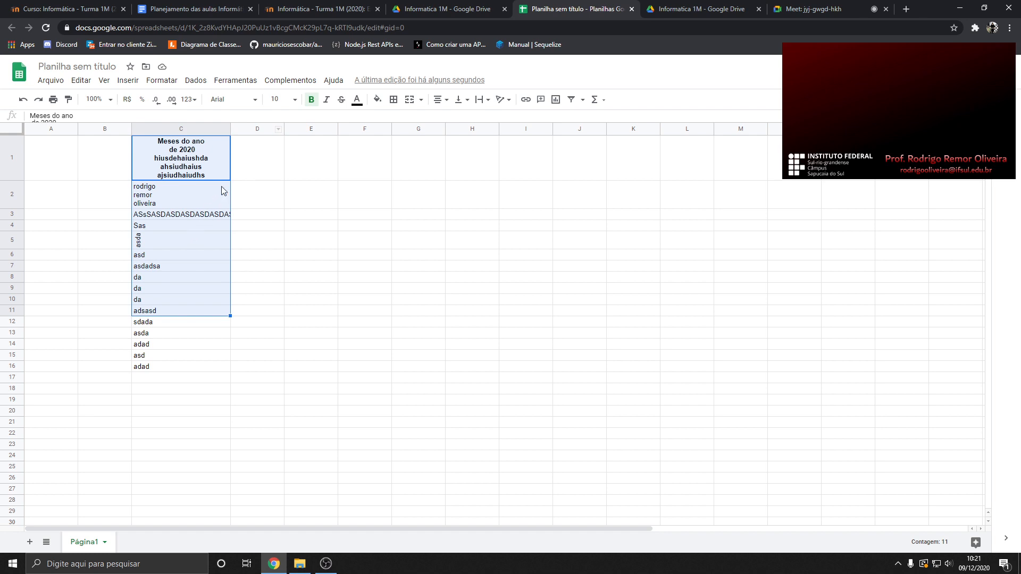
{"action": "left_click", "coordinate": [314, 187]}
{"action": "left_click", "coordinate": [193, 235]}
{"action": "key", "text": "Delete"}
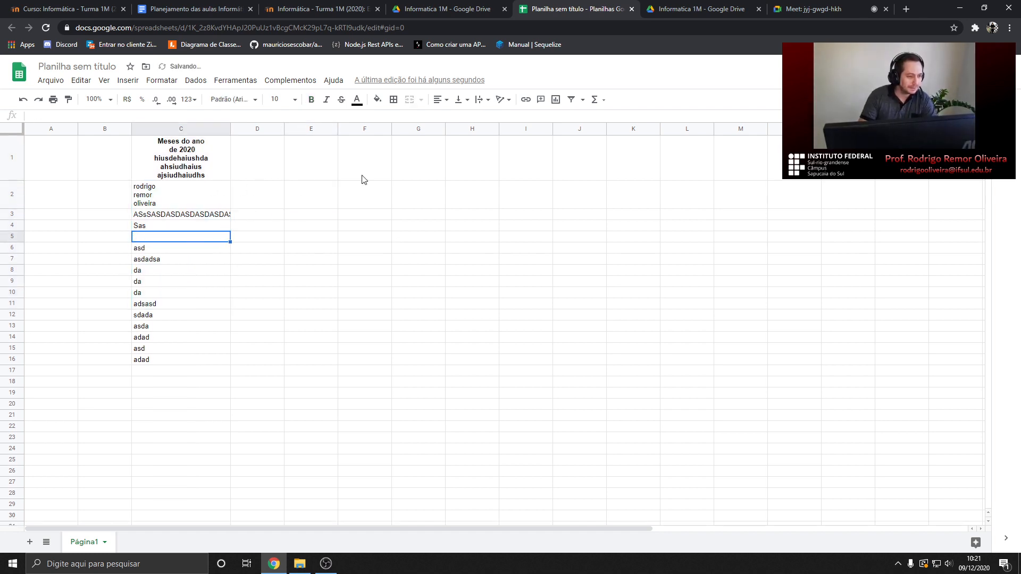
{"action": "left_click", "coordinate": [193, 9]}
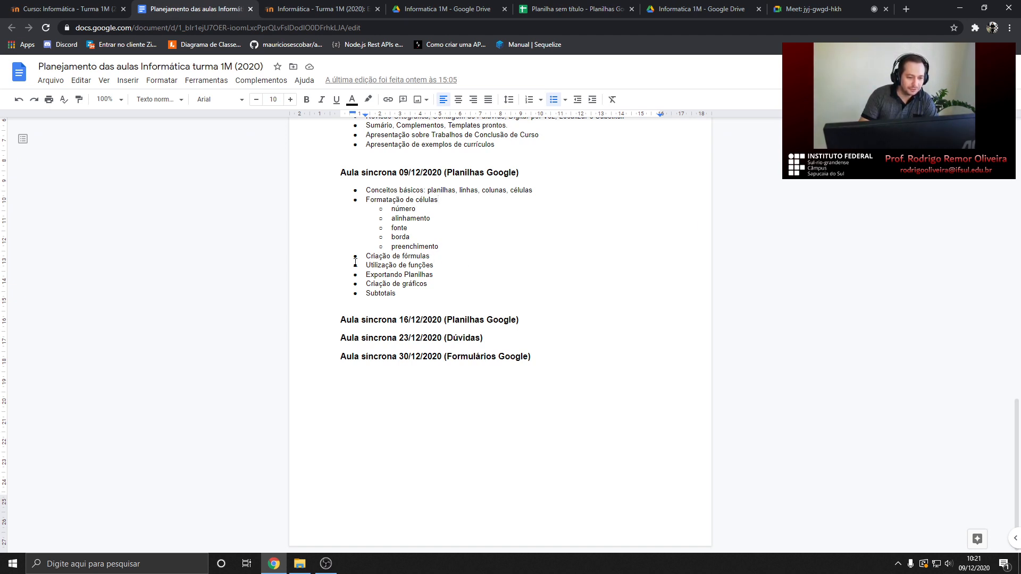
{"action": "left_click_drag", "start_coordinate": [367, 255], "coordinate": [452, 266]}
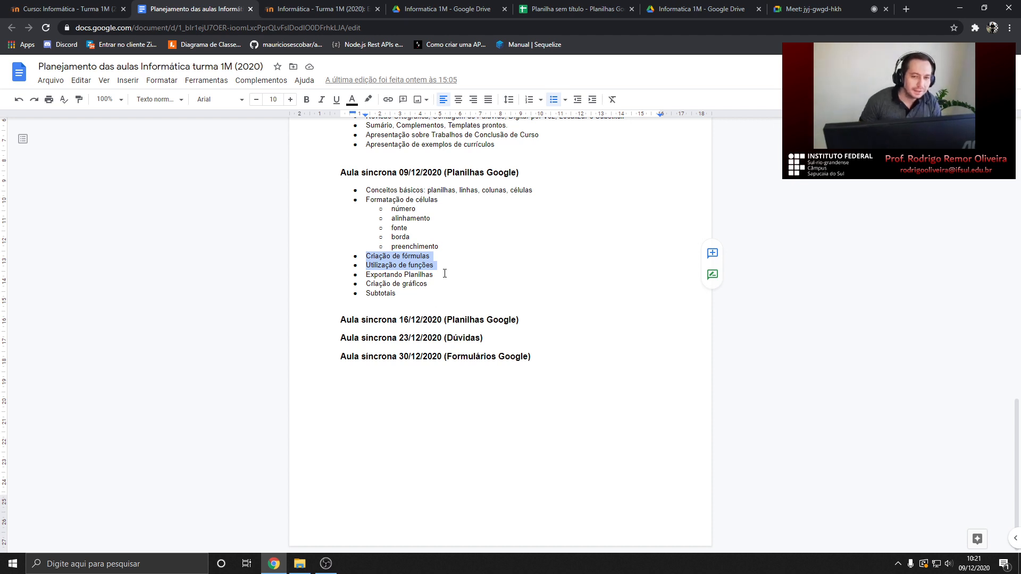
{"action": "left_click", "coordinate": [550, 9]}
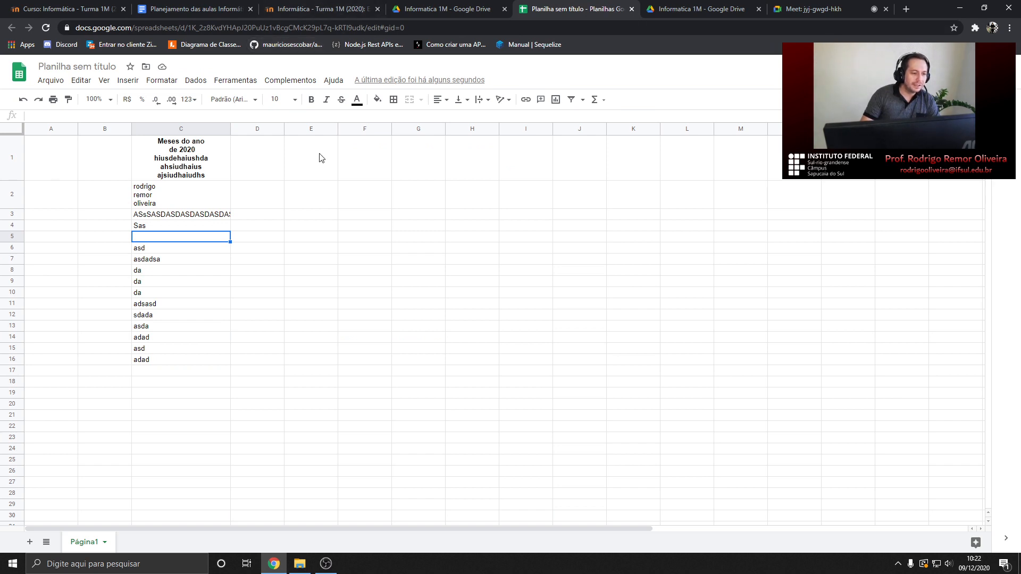
{"action": "left_click", "coordinate": [246, 228]}
{"action": "left_click", "coordinate": [212, 240]}
{"action": "left_click", "coordinate": [244, 240]}
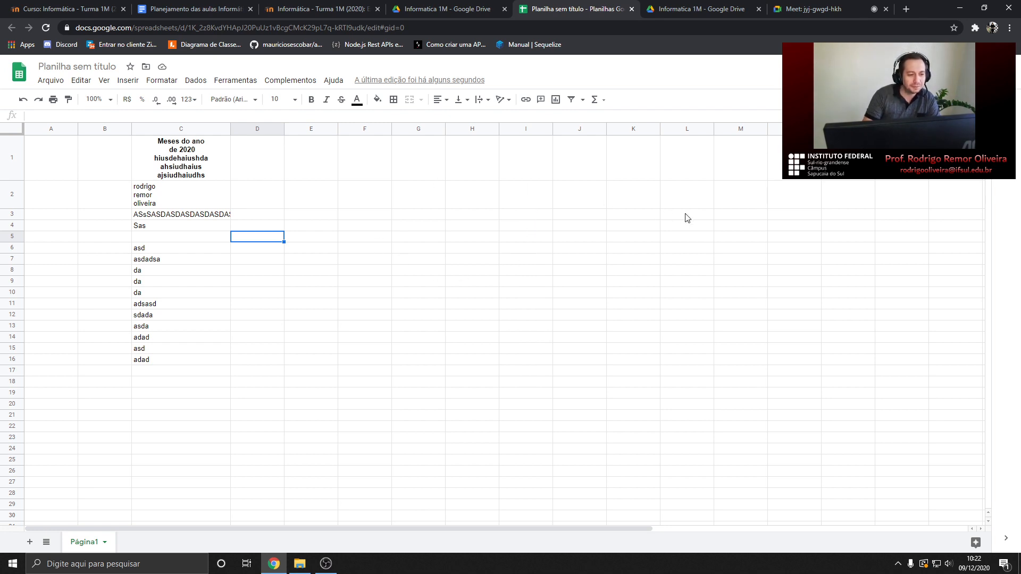
Search 'formula de baskara' in a new tab and show its image results
{"action": "left_click", "coordinate": [900, 9]}
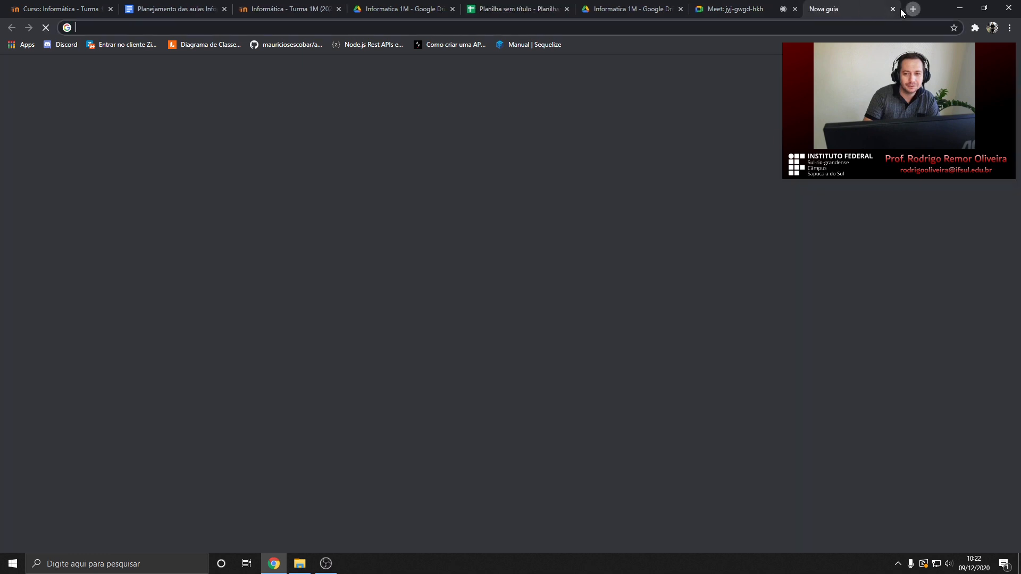
{"action": "type", "text": "formul"}
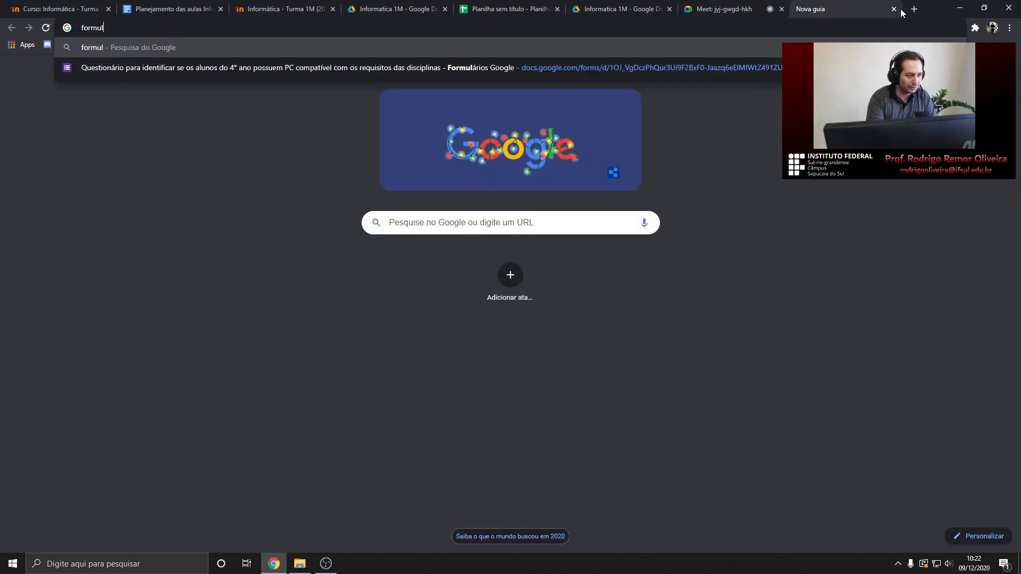
{"action": "type", "text": "a de baskara"}
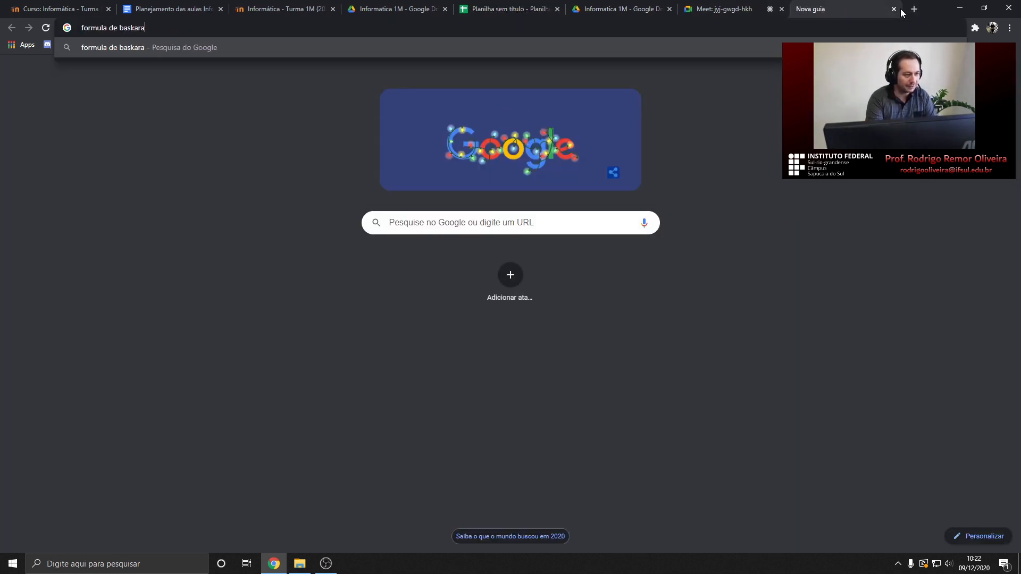
{"action": "key", "text": "Return"}
{"action": "left_click", "coordinate": [169, 190]}
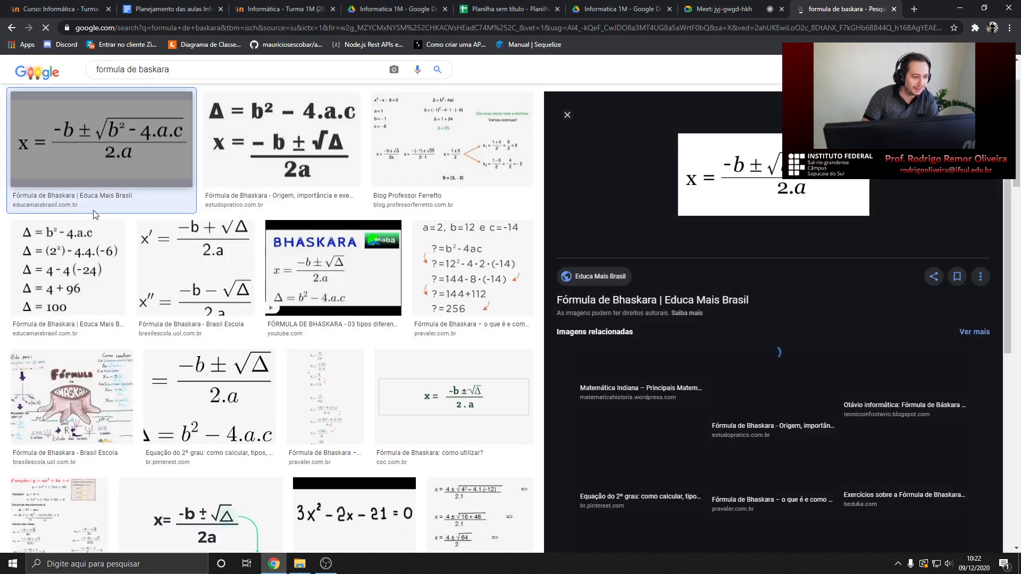
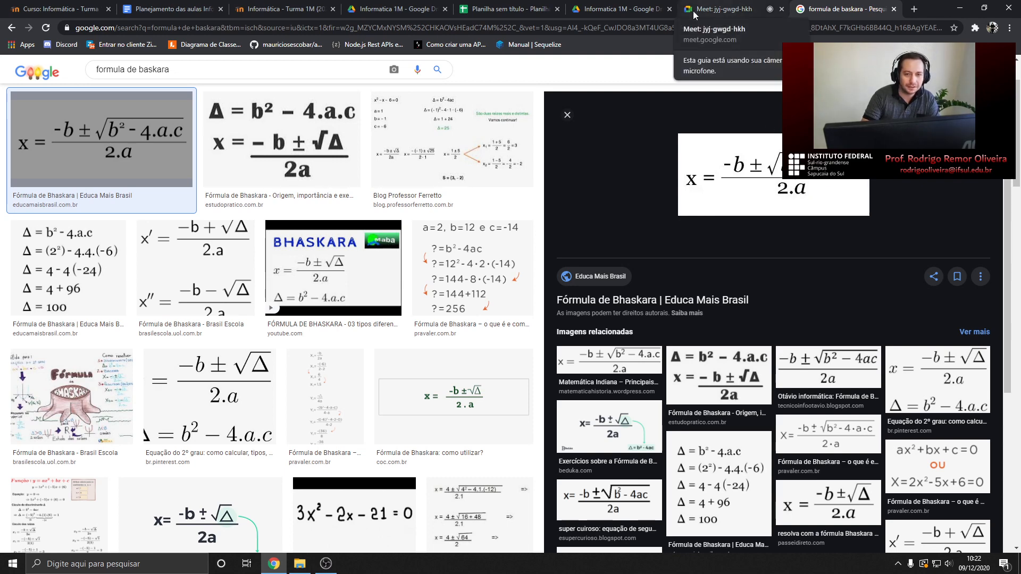
Switch back to the spreadsheet tab holding the old test content
{"action": "left_click", "coordinate": [484, 10]}
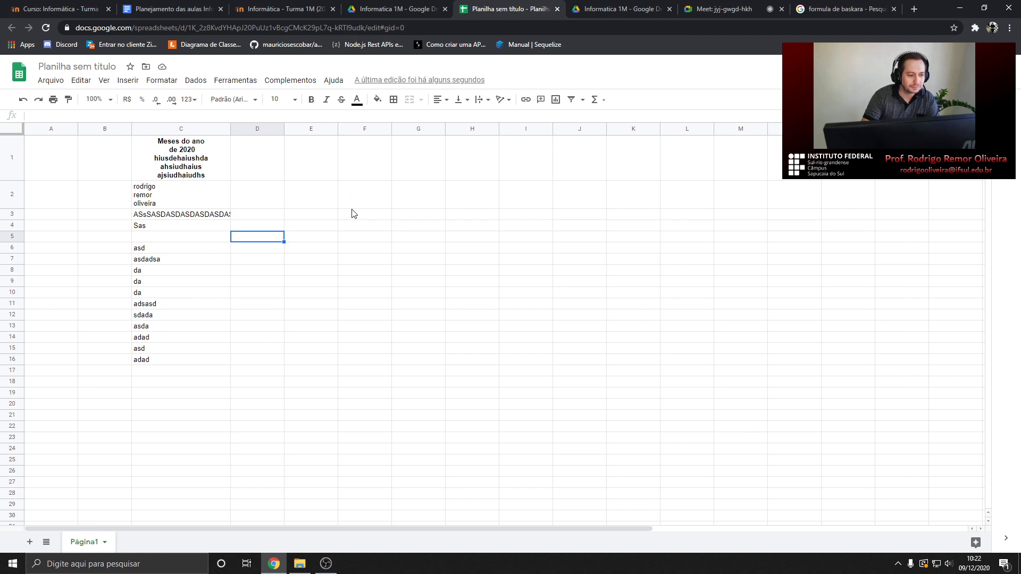
{"action": "left_click", "coordinate": [424, 219]}
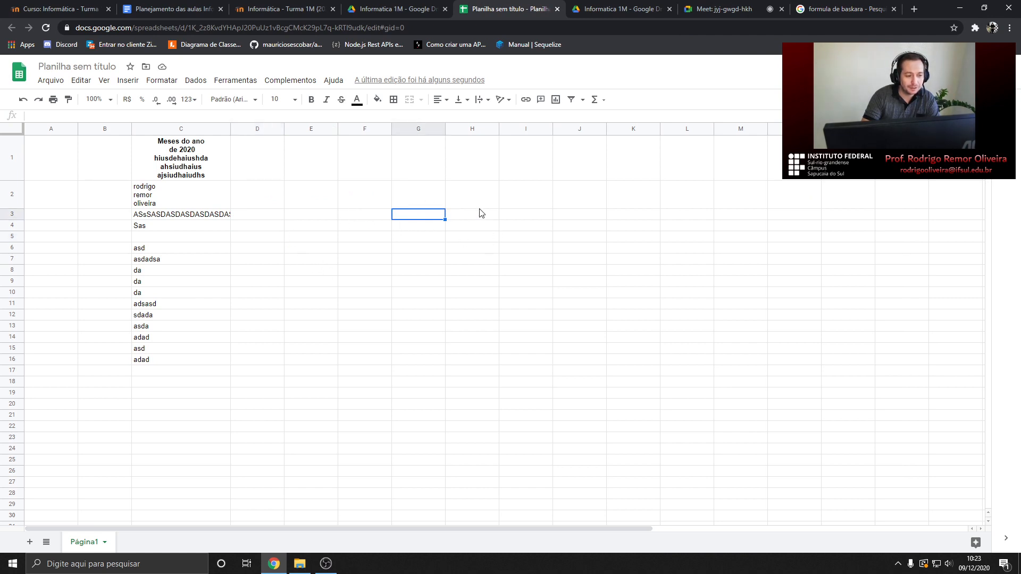
{"action": "left_click", "coordinate": [201, 196]}
{"action": "left_click", "coordinate": [196, 228]}
{"action": "left_click", "coordinate": [196, 272]}
{"action": "left_click", "coordinate": [193, 307]}
{"action": "left_click", "coordinate": [192, 341]}
{"action": "left_click", "coordinate": [191, 360]}
{"action": "left_click", "coordinate": [186, 273]}
{"action": "left_click", "coordinate": [195, 217]}
{"action": "left_click", "coordinate": [204, 192]}
{"action": "left_click", "coordinate": [208, 259]}
{"action": "left_click", "coordinate": [426, 203]}
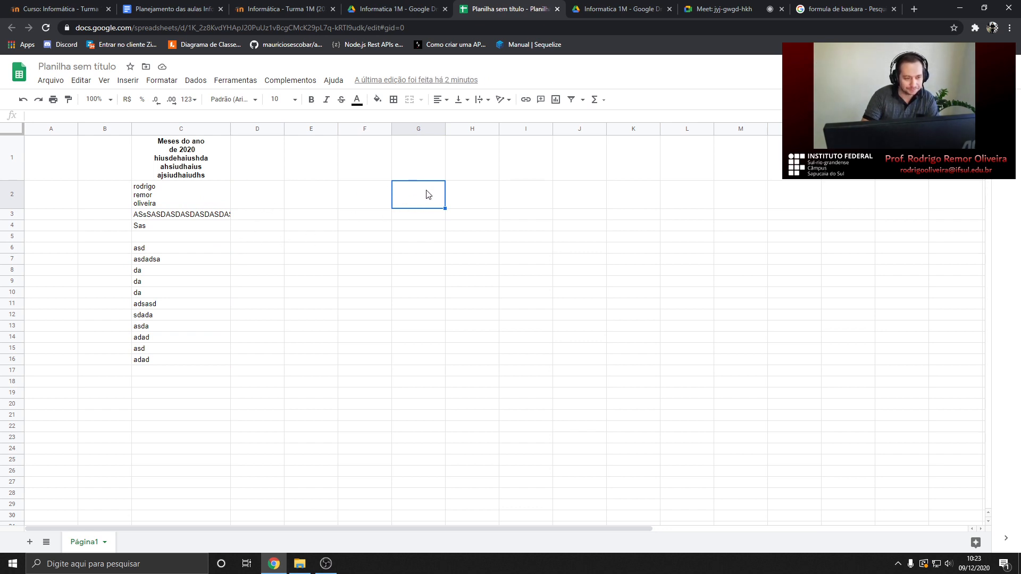
Delete everything in A1:E16, leaving cell B1 selected for the new heading
{"action": "left_click_drag", "start_coordinate": [57, 148], "coordinate": [312, 354]}
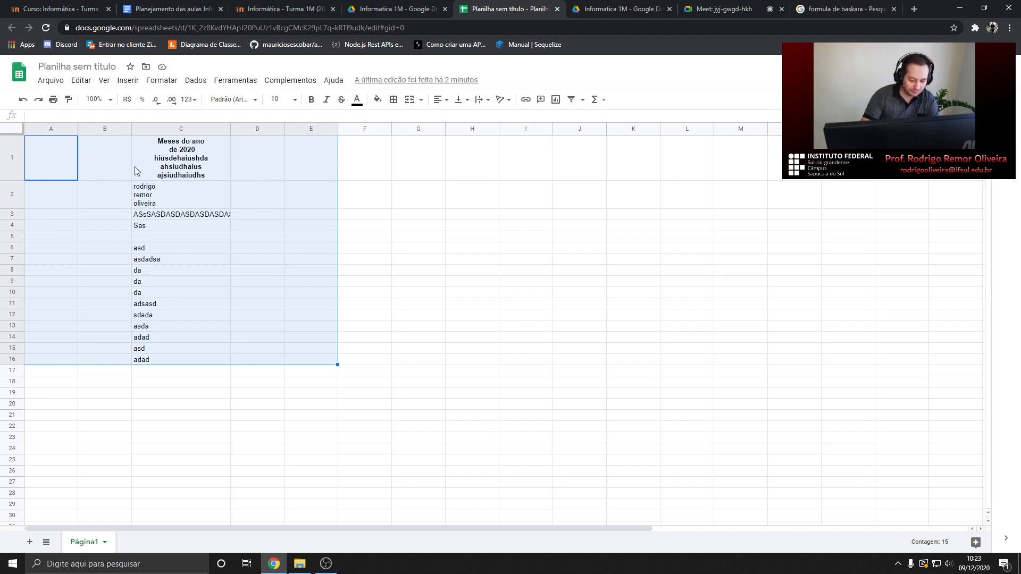
{"action": "key", "text": "Delete"}
{"action": "left_click", "coordinate": [121, 145]}
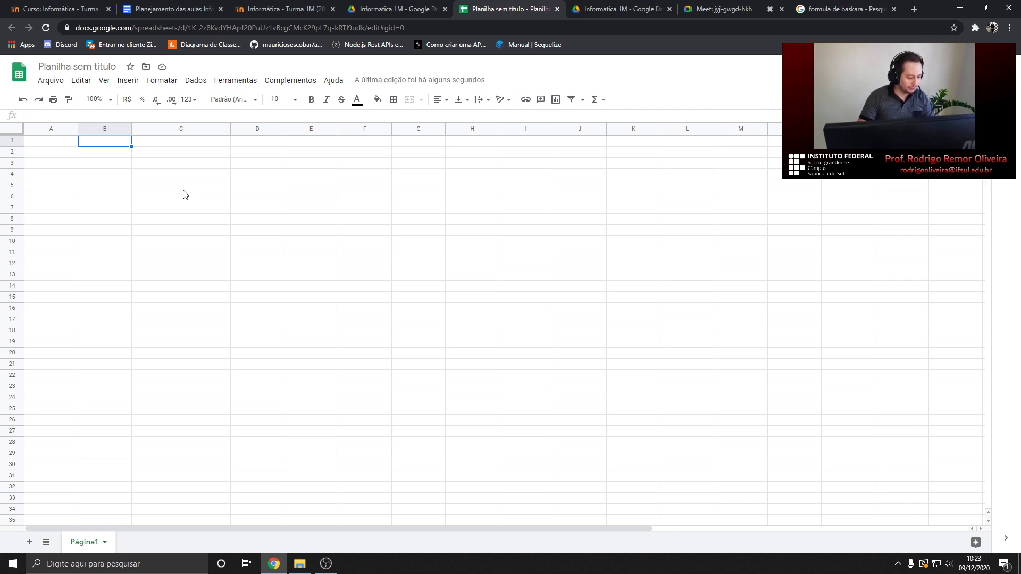
Enter the heading DESPESAS in cell B1
{"action": "left_click", "coordinate": [319, 7]}
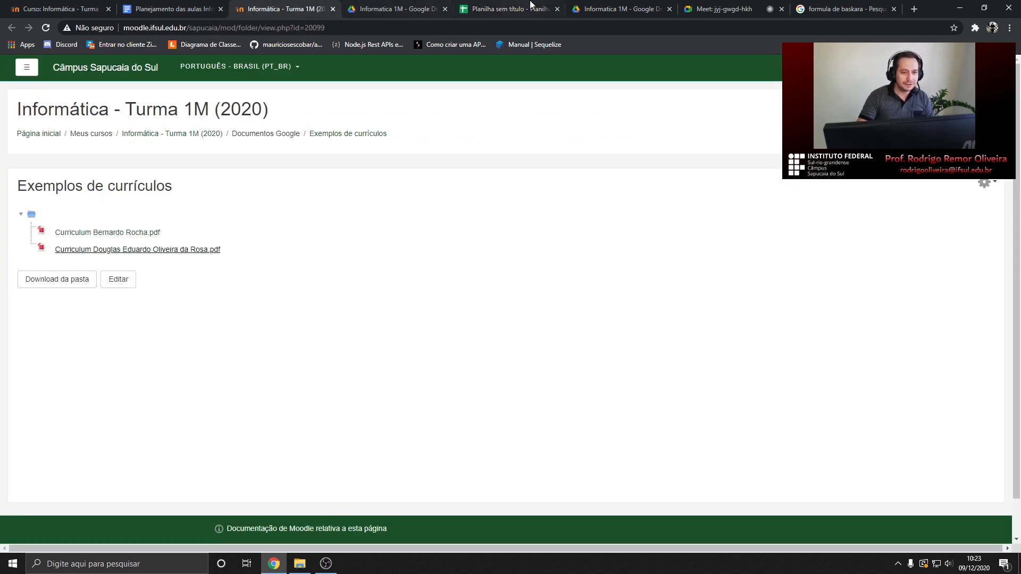
{"action": "left_click", "coordinate": [712, 9]}
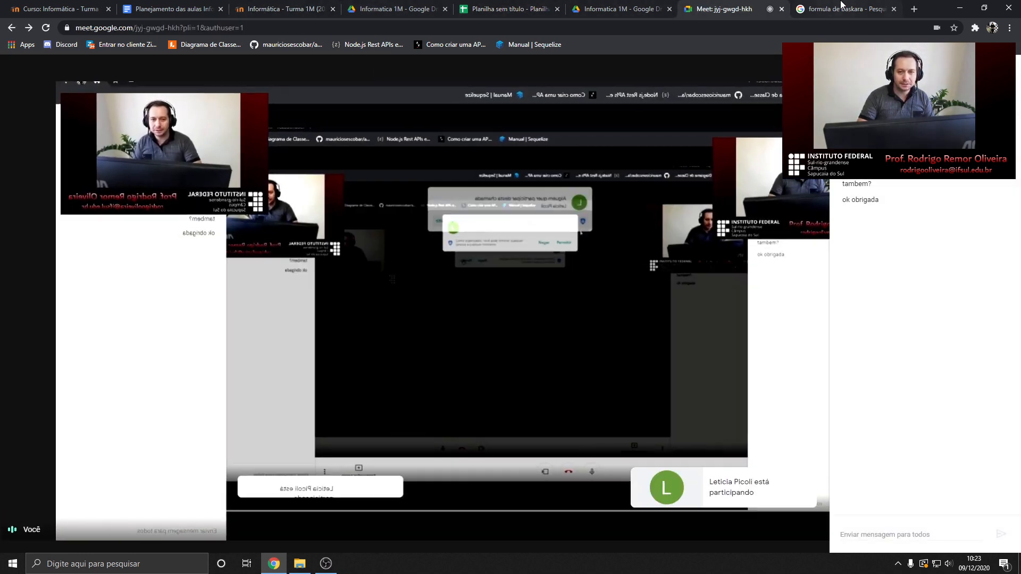
{"action": "left_click", "coordinate": [505, 9]}
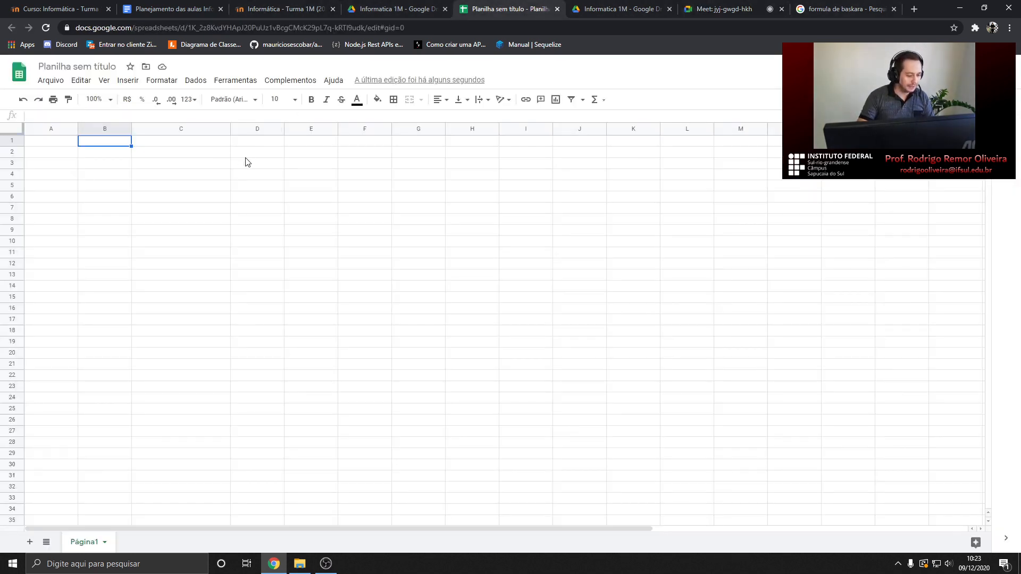
{"action": "type", "text": "DESO"}
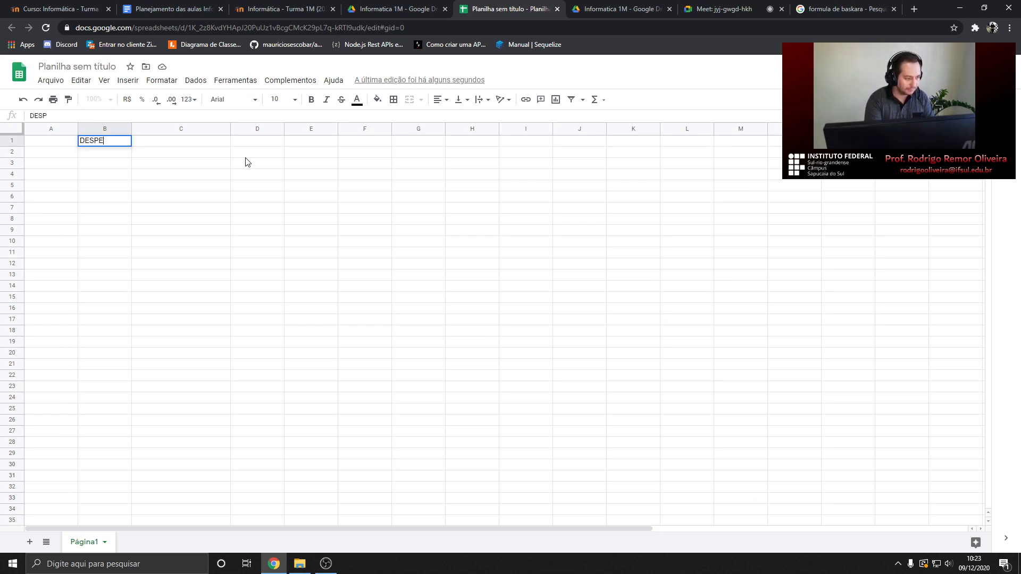
{"action": "type", "text": "ESAS"}
{"action": "key", "text": "Return"}
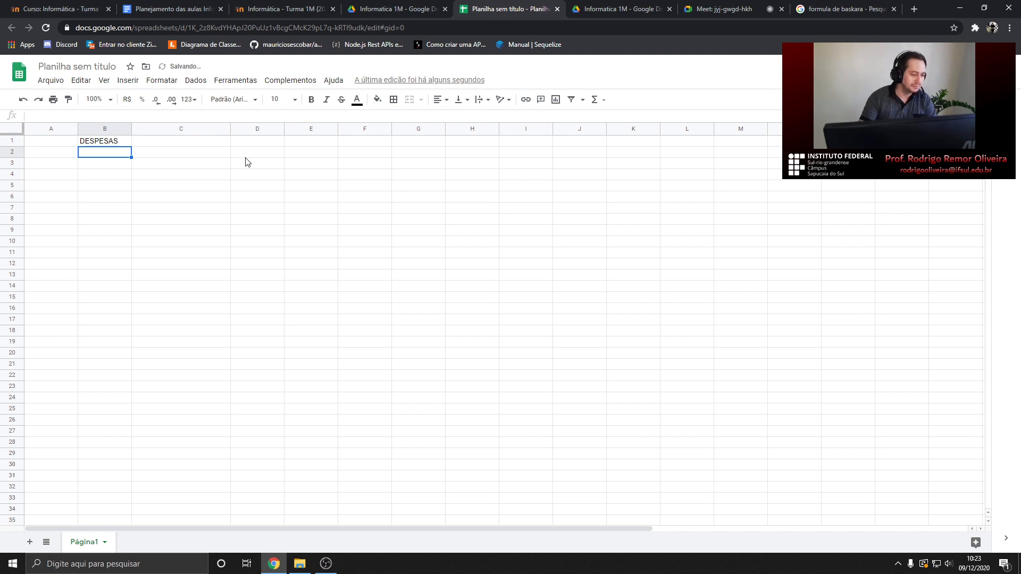
Merge A1:C1 from the Formatar menu, then undo that merge
{"action": "left_click_drag", "start_coordinate": [64, 143], "coordinate": [152, 144]}
{"action": "right_click", "coordinate": [152, 145]}
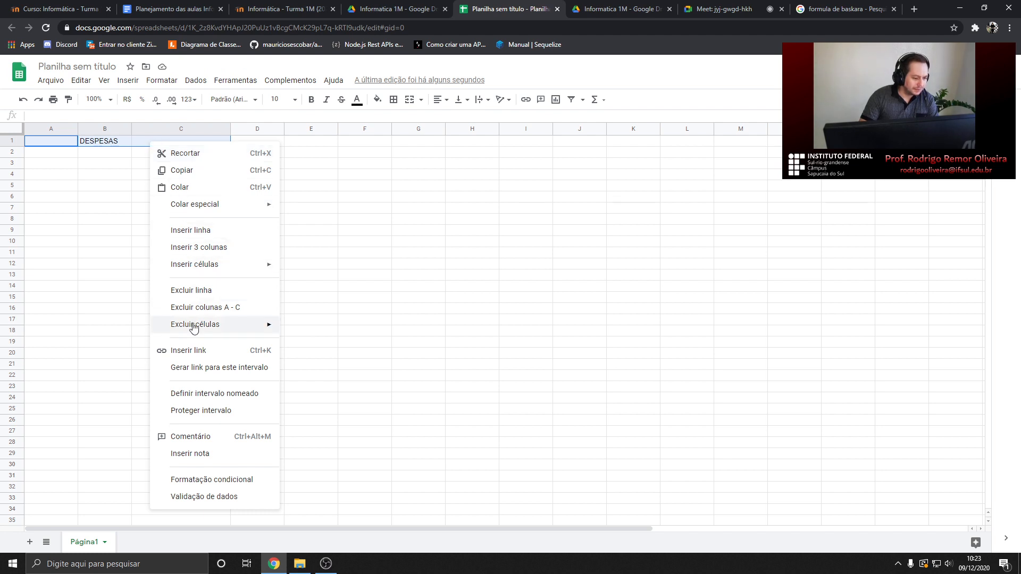
{"action": "mouse_move", "coordinate": [242, 325]}
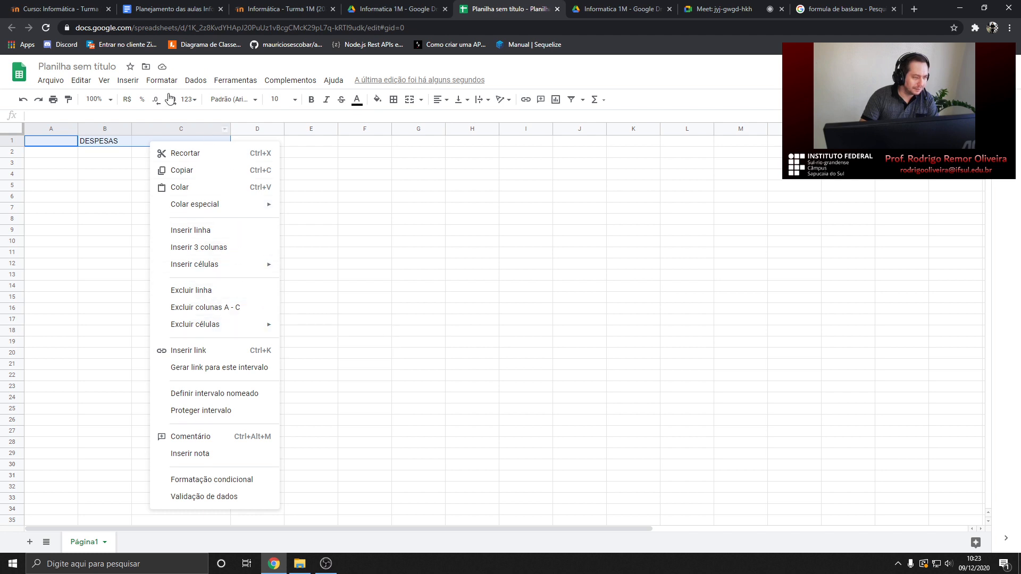
{"action": "left_click", "coordinate": [155, 81]}
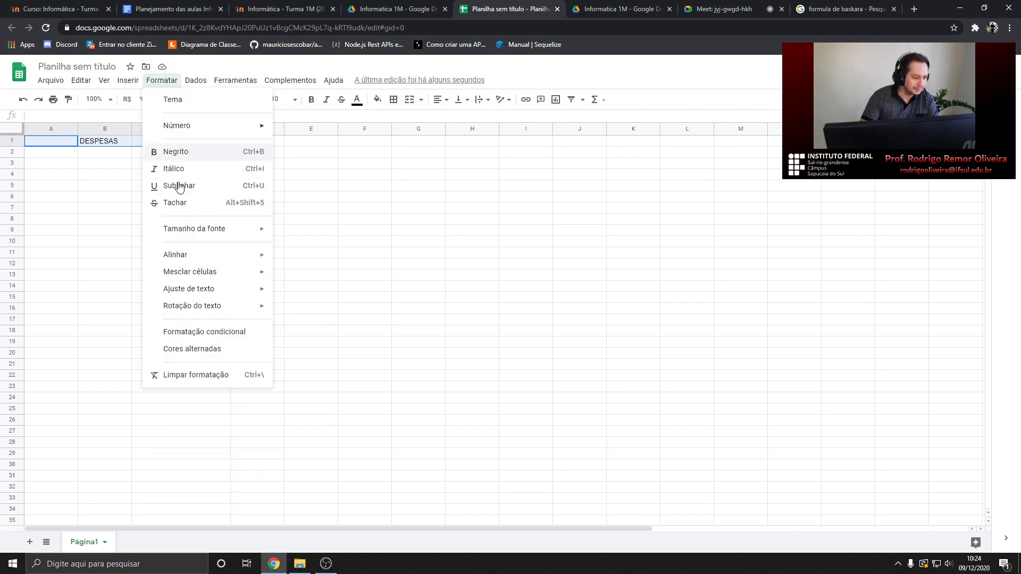
{"action": "mouse_move", "coordinate": [212, 277]}
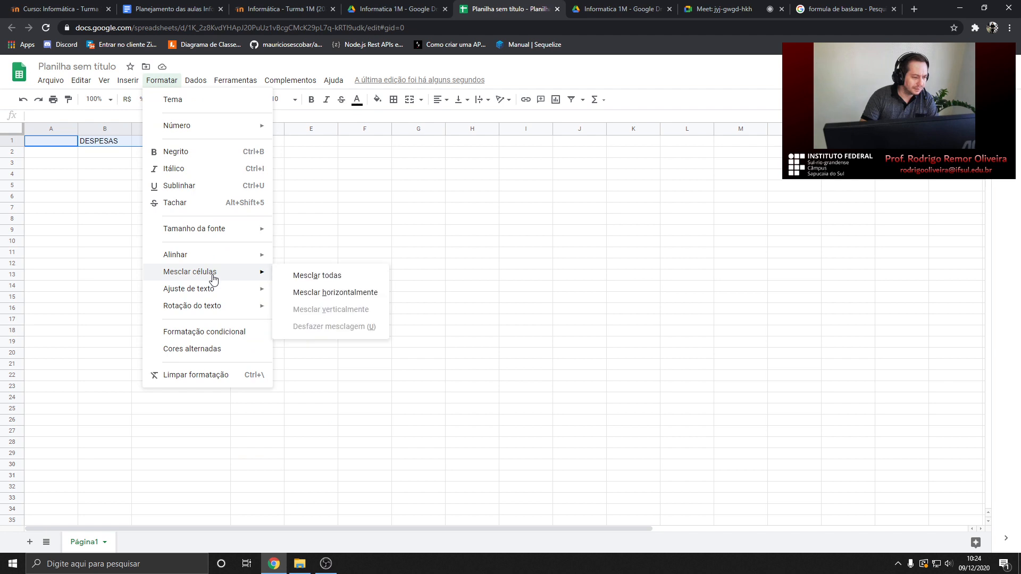
{"action": "left_click", "coordinate": [304, 277]}
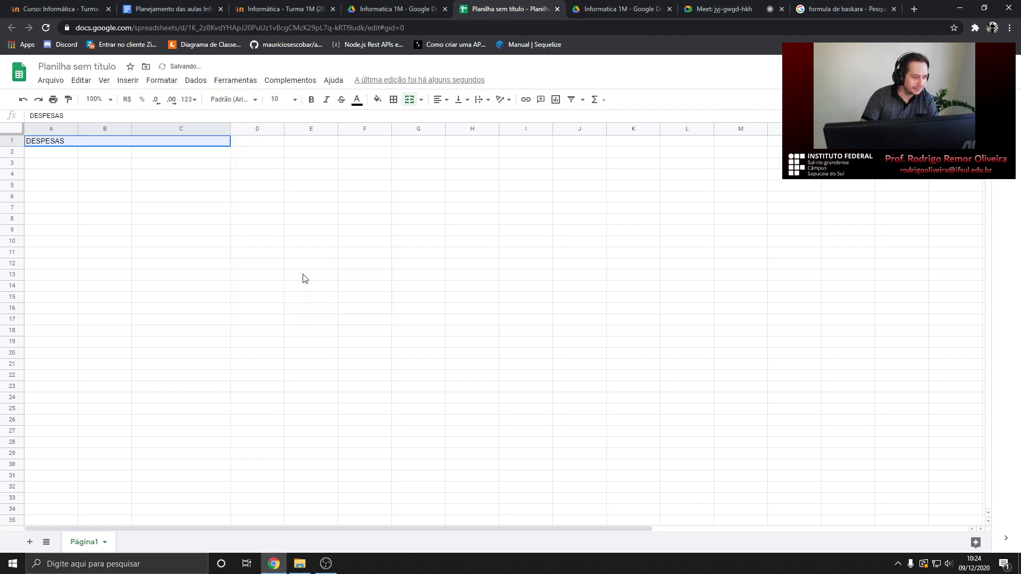
{"action": "key", "text": "ctrl+z"}
{"action": "left_click", "coordinate": [101, 162]}
Reselect A1:C1 and merge all so DESPESAS spans the three cells
{"action": "left_click_drag", "start_coordinate": [59, 142], "coordinate": [141, 147]}
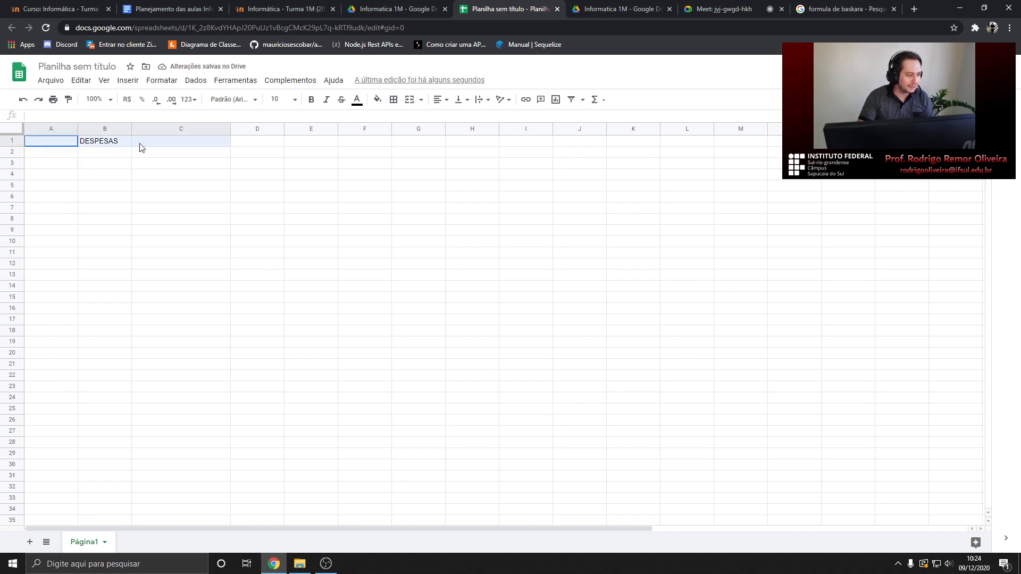
{"action": "left_click", "coordinate": [43, 169]}
{"action": "left_click", "coordinate": [45, 146]}
{"action": "left_click_drag", "start_coordinate": [45, 146], "coordinate": [144, 148]}
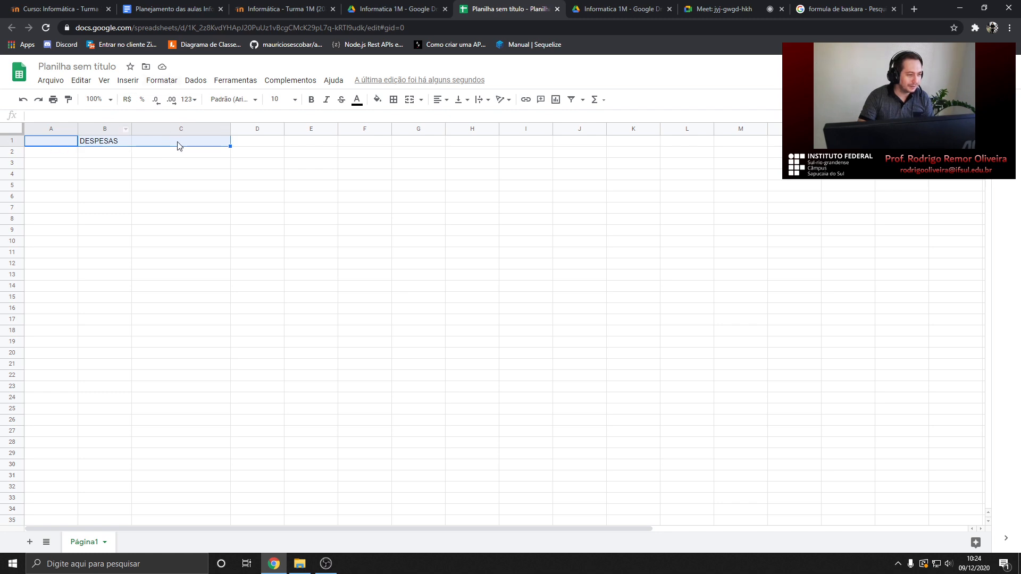
{"action": "left_click", "coordinate": [155, 83]}
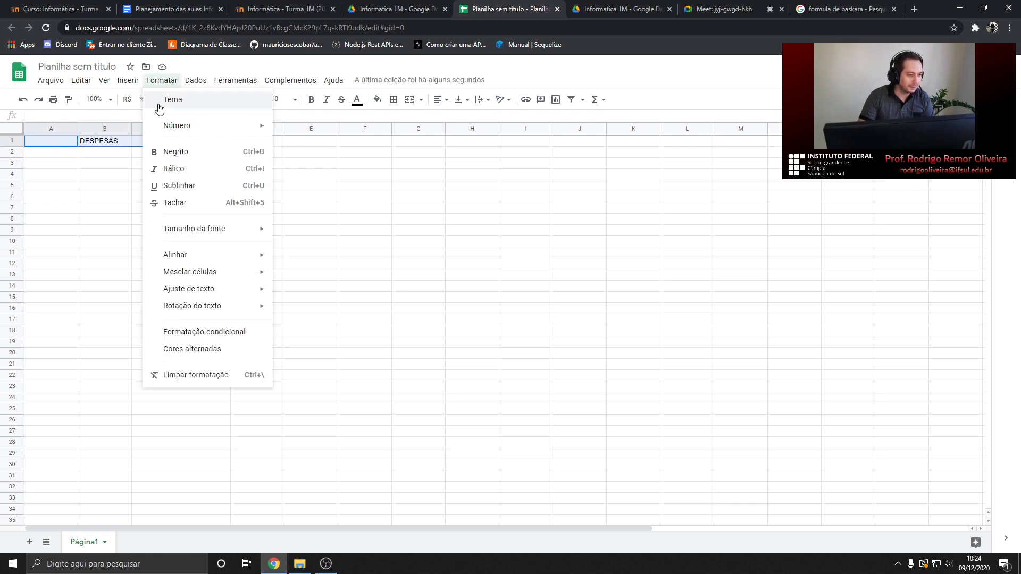
{"action": "mouse_move", "coordinate": [214, 263]}
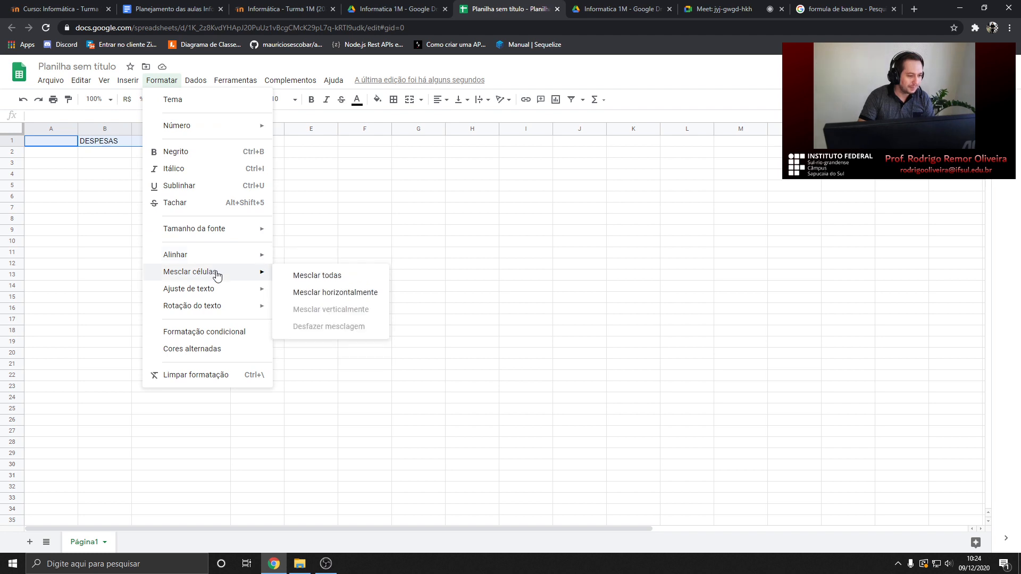
{"action": "left_click", "coordinate": [325, 277]}
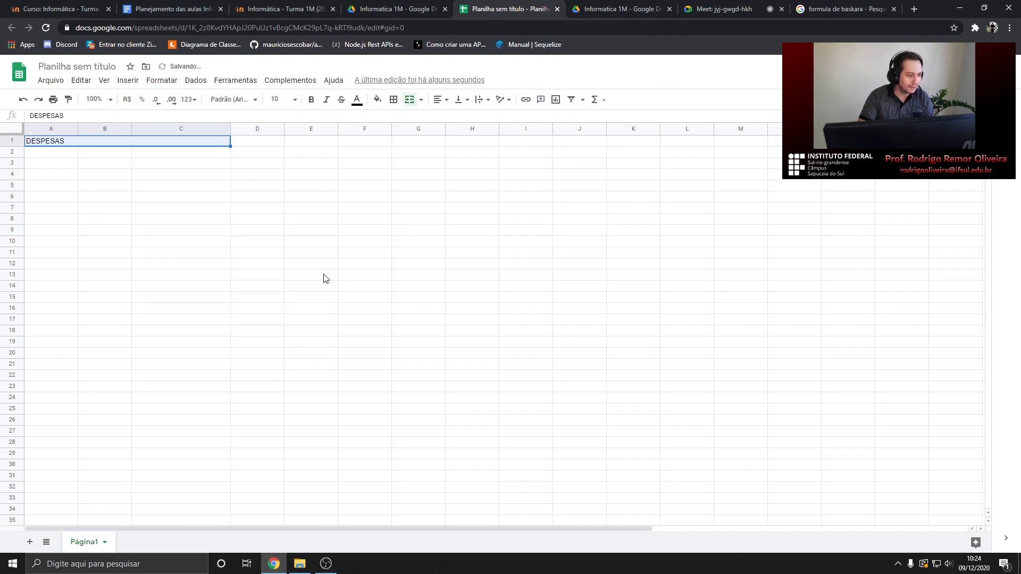
{"action": "left_click", "coordinate": [70, 154]}
{"action": "left_click", "coordinate": [74, 143]}
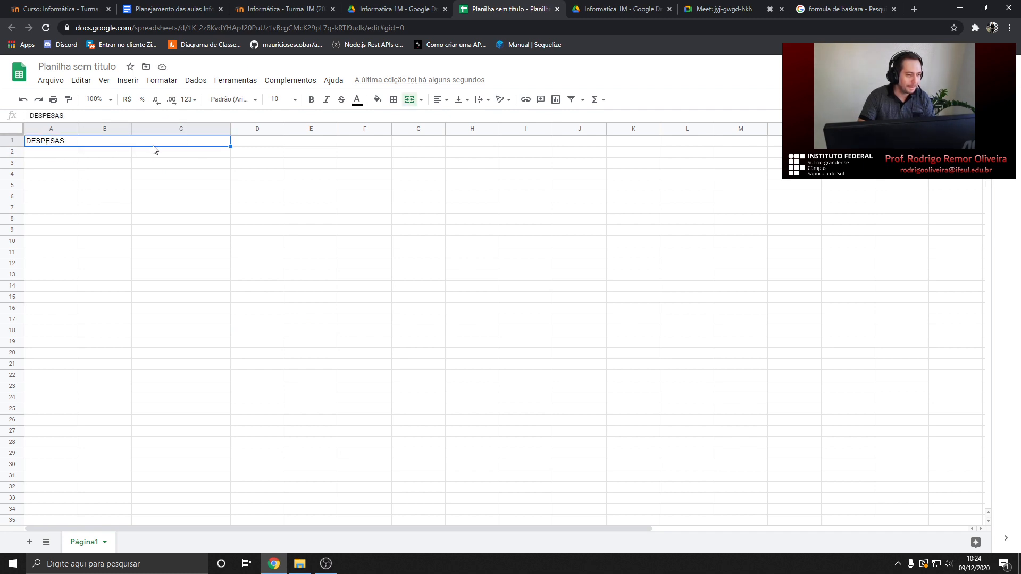
Centre and bold the DESPESAS heading and fill it light green
{"action": "left_click", "coordinate": [439, 100]}
{"action": "left_click", "coordinate": [450, 118]}
{"action": "left_click", "coordinate": [311, 100]}
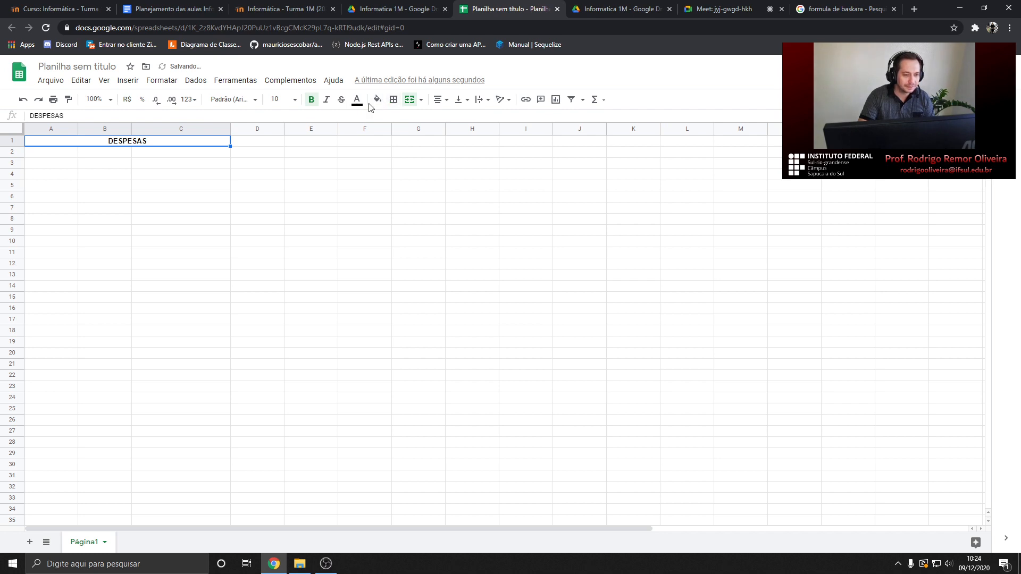
{"action": "left_click", "coordinate": [384, 100]}
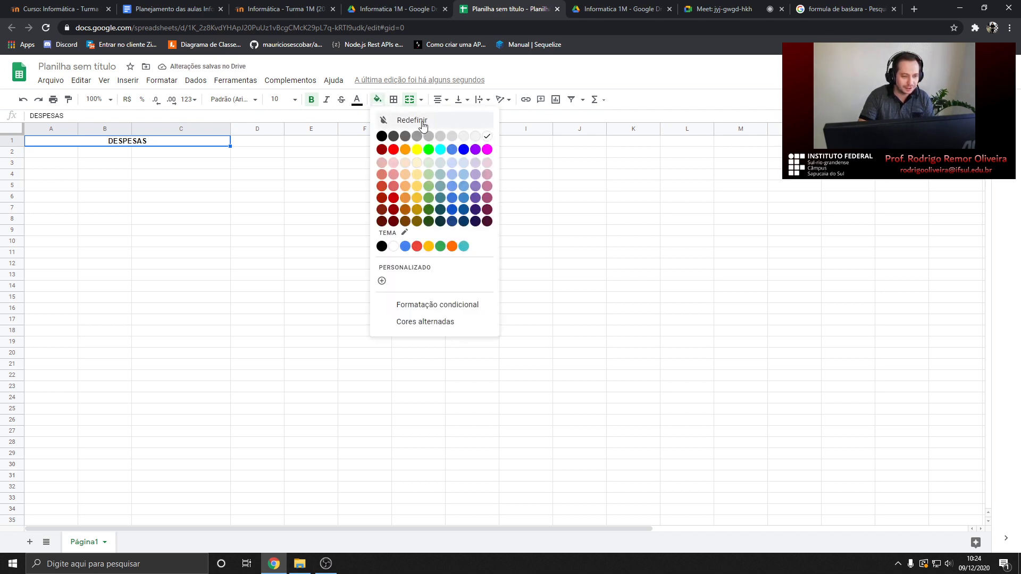
{"action": "left_click", "coordinate": [427, 177]}
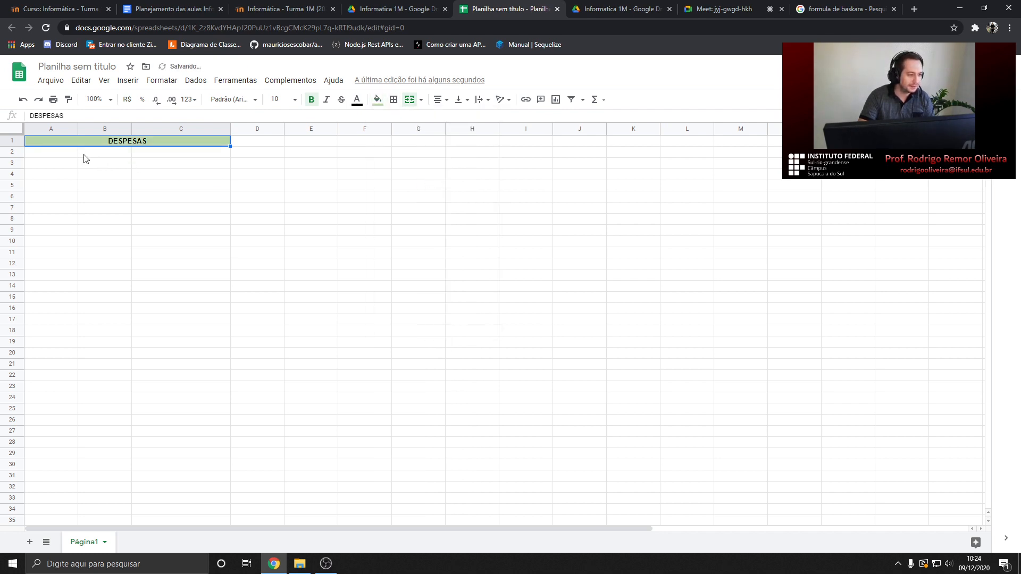
{"action": "key", "text": "Down"}
Enter month headers JAN, FEV, MAR, ABR and MAI across B2:F2
{"action": "left_click", "coordinate": [191, 196]}
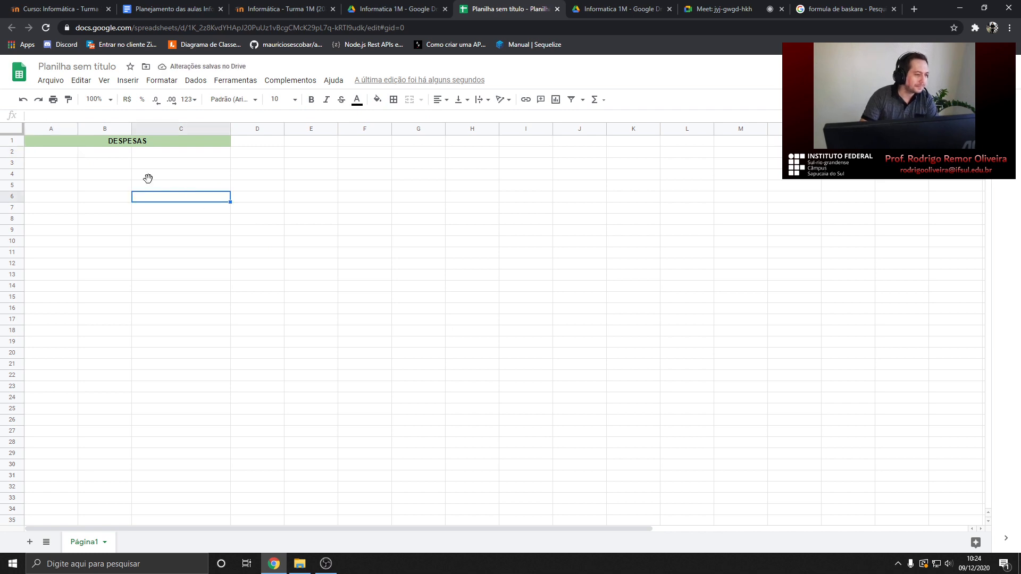
{"action": "left_click", "coordinate": [106, 154]}
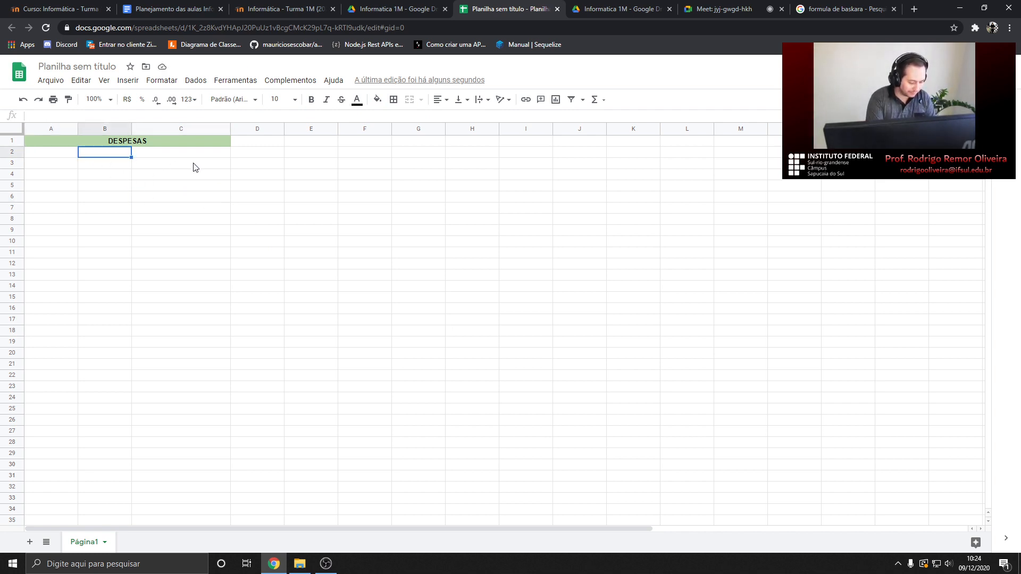
{"action": "type", "text": "JAN"}
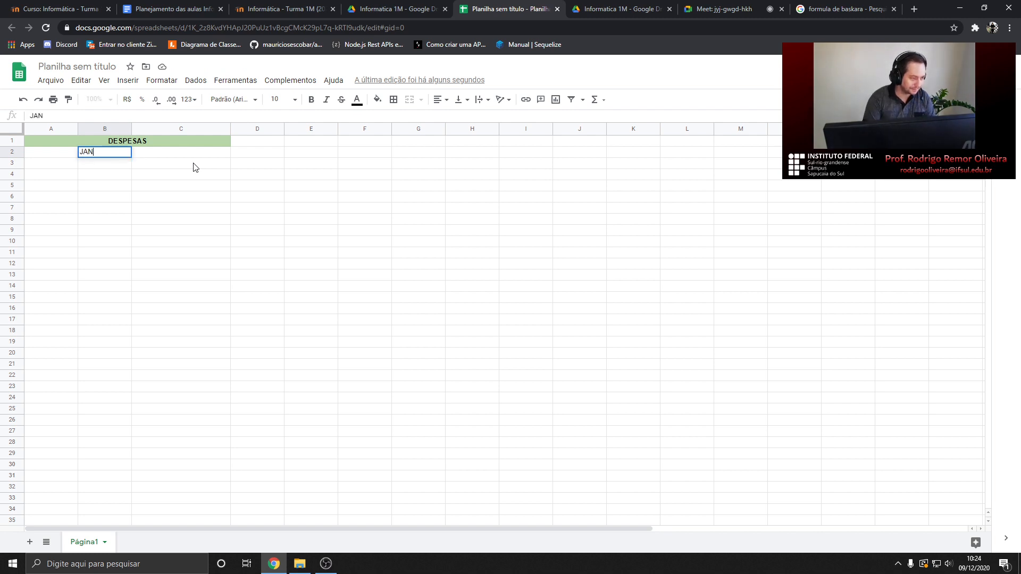
{"action": "key", "text": "Tab"}
{"action": "type", "text": "FEV"}
{"action": "key", "text": "Tab"}
{"action": "type", "text": "MAR"}
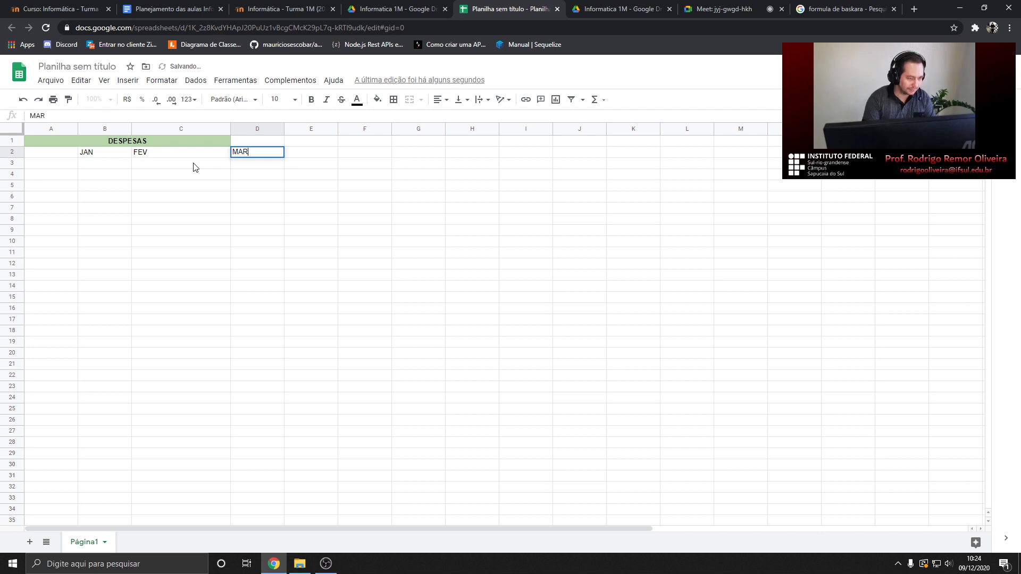
{"action": "key", "text": "Tab"}
{"action": "type", "text": "ABR"}
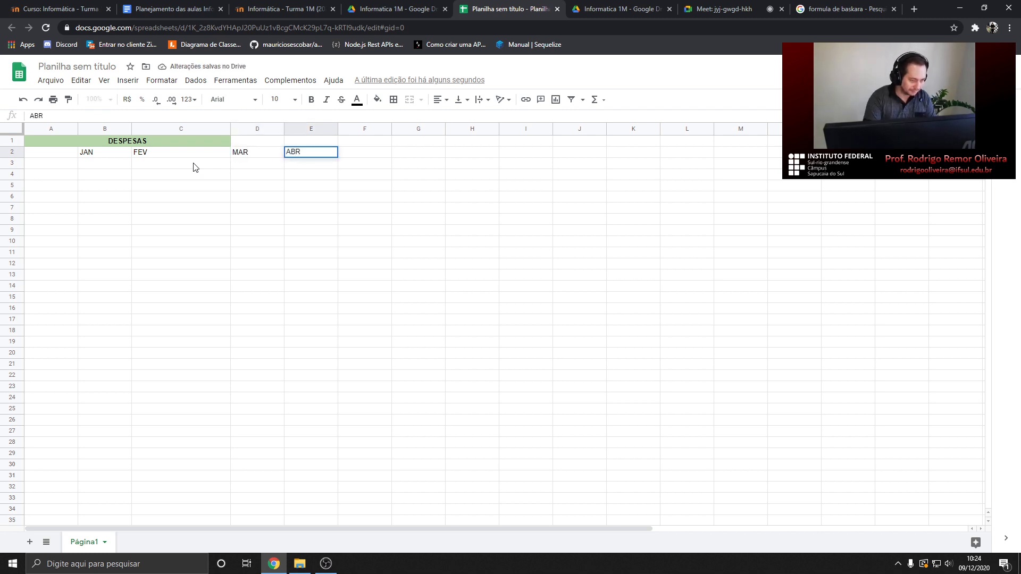
{"action": "key", "text": "Tab"}
{"action": "type", "text": "MAI"}
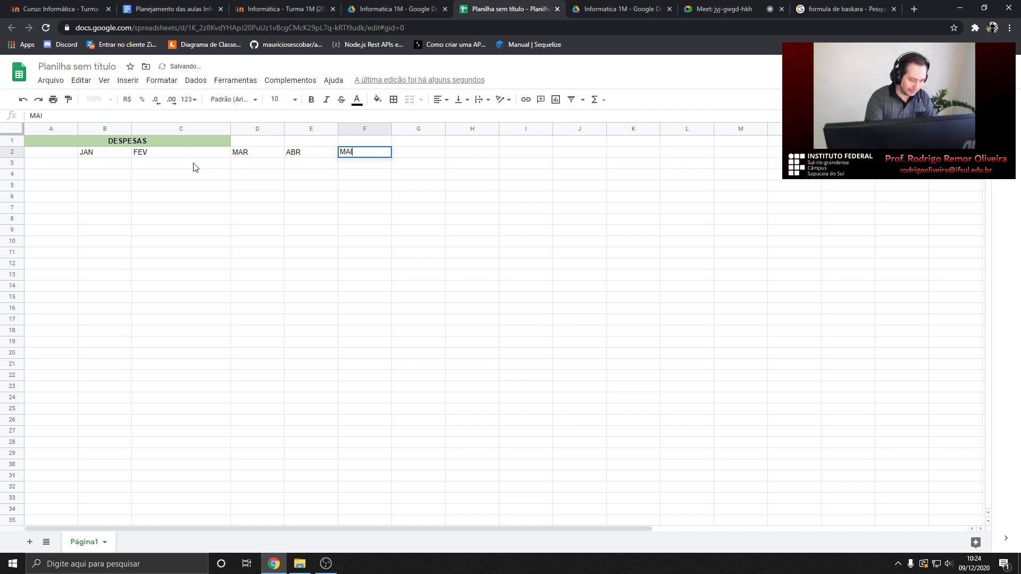
{"action": "key", "text": "Return"}
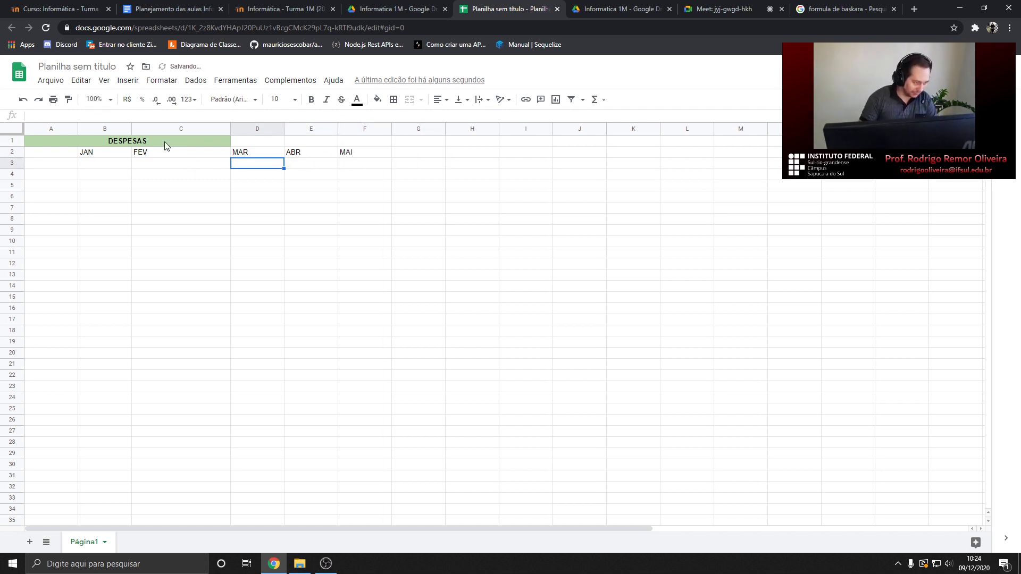
Make JAN–MAI in B2:F2 bold and centred, and narrow column C to match
{"action": "left_click", "coordinate": [94, 154]}
{"action": "left_click_drag", "start_coordinate": [93, 154], "coordinate": [372, 154]}
{"action": "left_click", "coordinate": [313, 100]}
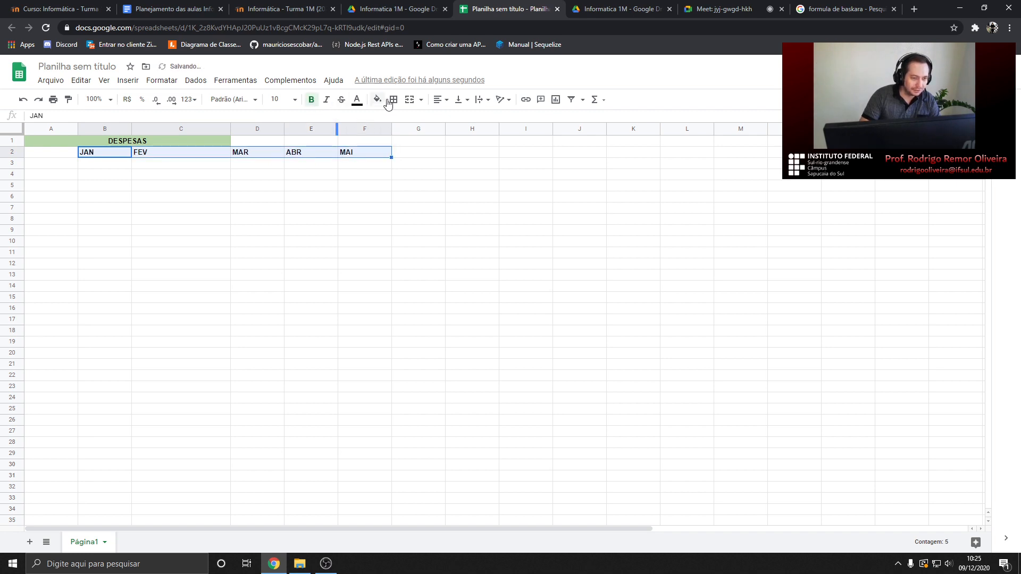
{"action": "left_click", "coordinate": [441, 100]}
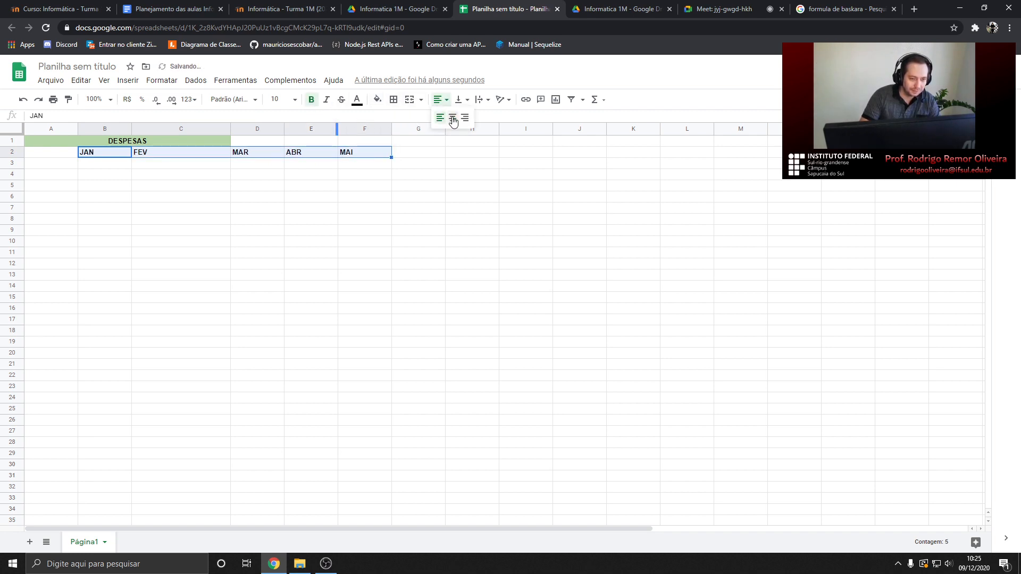
{"action": "left_click", "coordinate": [453, 122]}
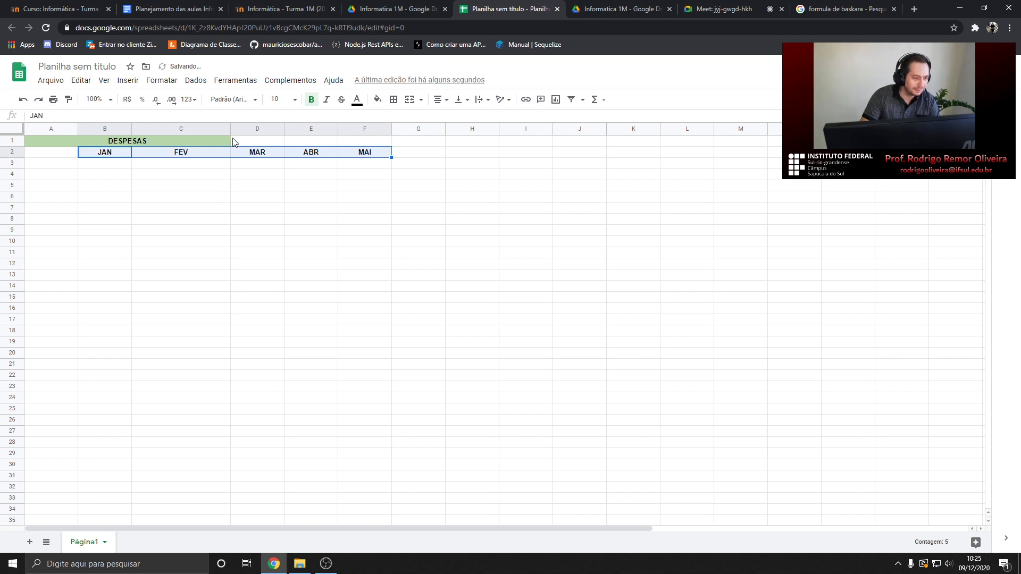
{"action": "left_click_drag", "start_coordinate": [231, 128], "coordinate": [183, 128]}
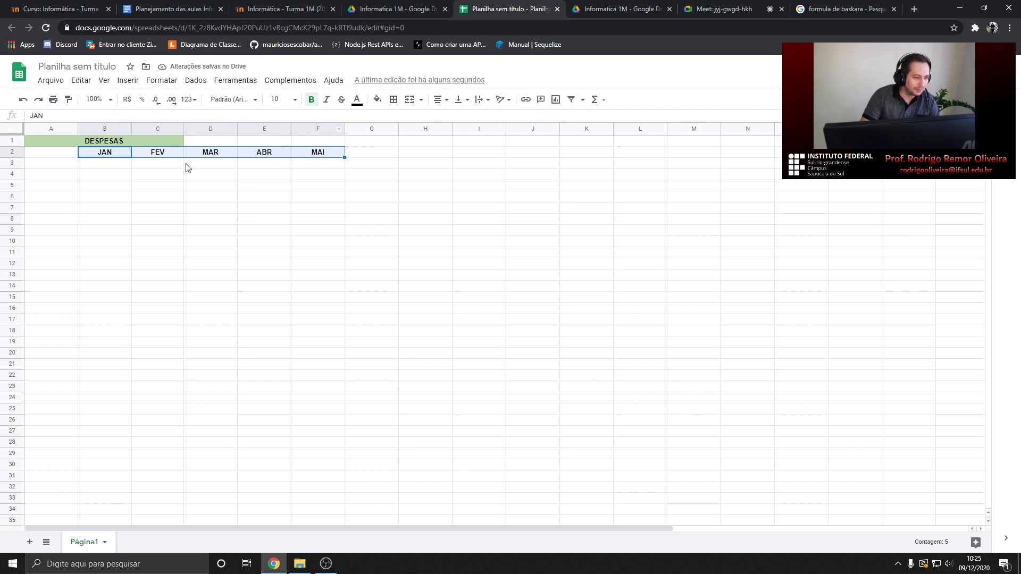
{"action": "left_click", "coordinate": [45, 167]}
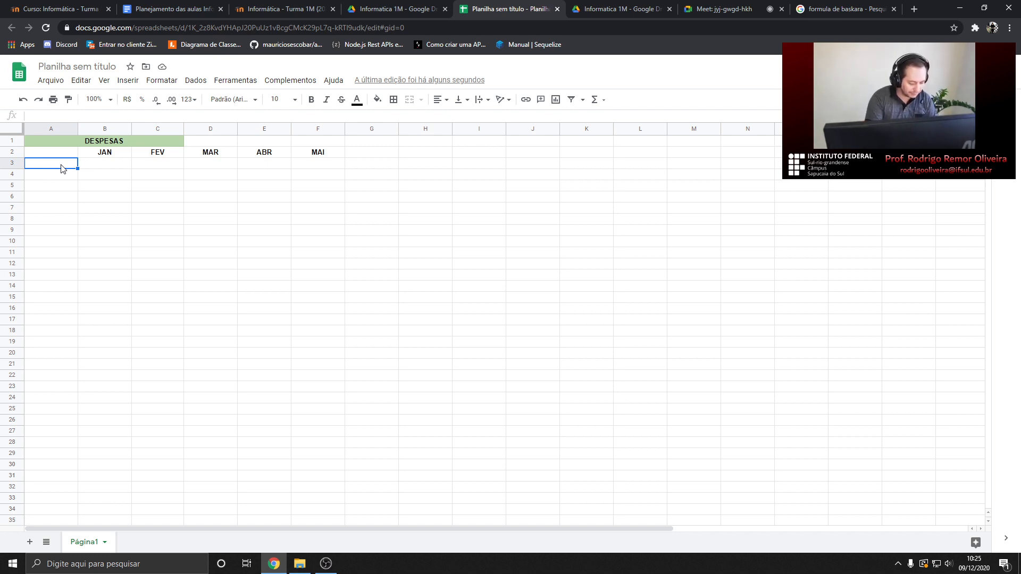
List the expenses Luz, Agua, Aluguel and Alimentacao in A3:A6
{"action": "type", "text": "Lu"}
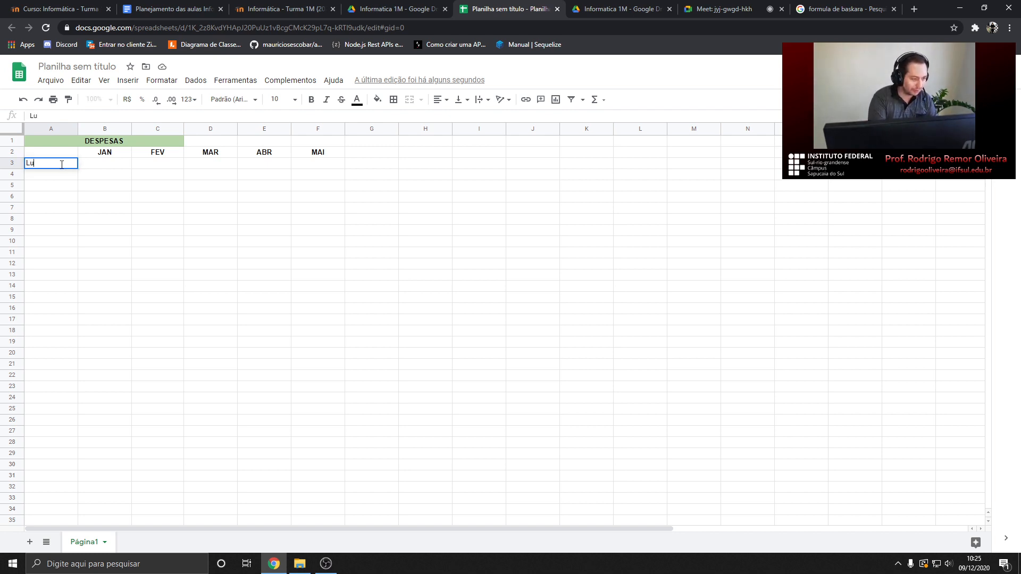
{"action": "type", "text": "z"}
{"action": "key", "text": "Return"}
{"action": "type", "text": "A"}
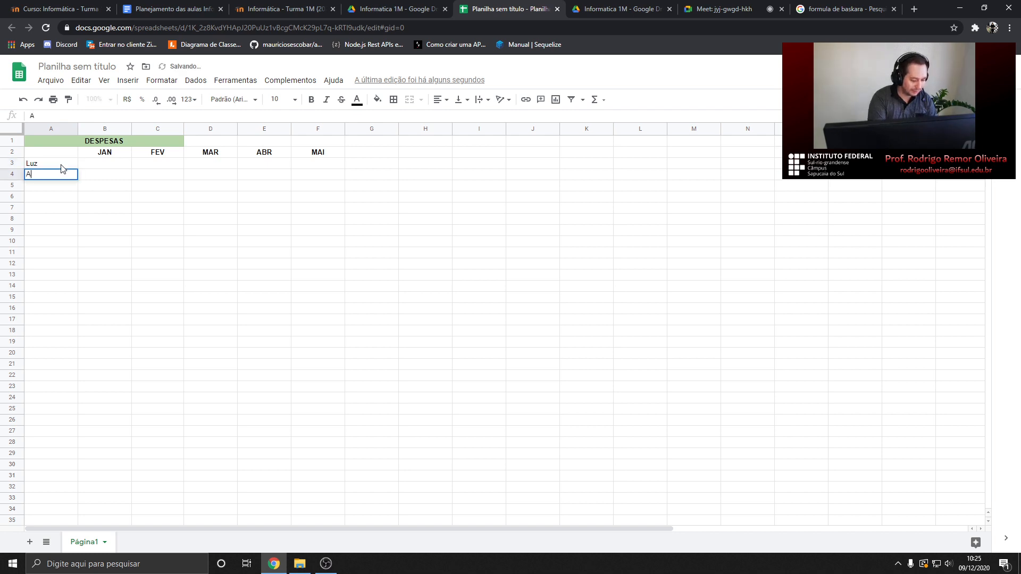
{"action": "type", "text": "gua"}
{"action": "key", "text": "Return"}
{"action": "type", "text": "C"}
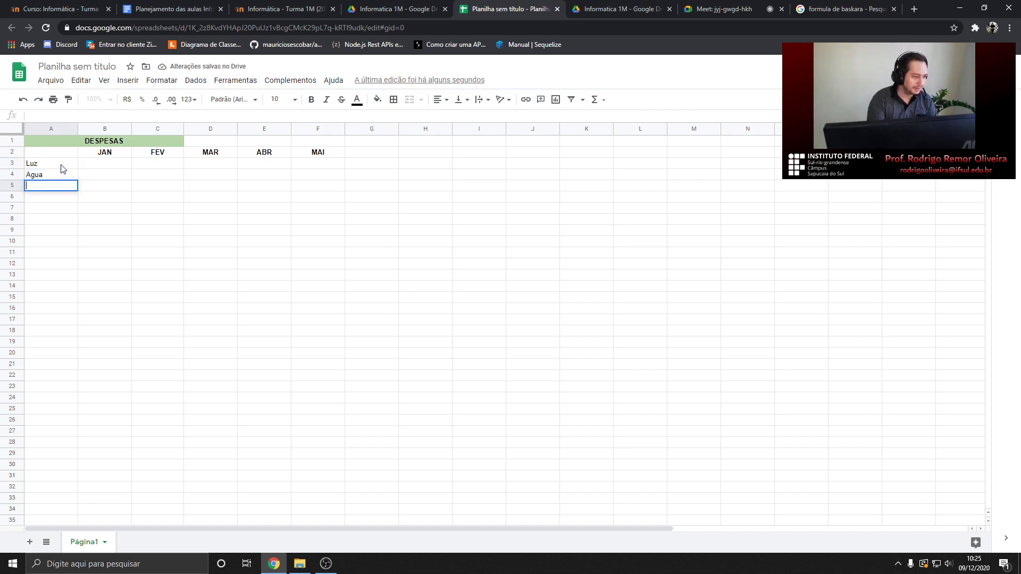
{"action": "type", "text": "Aluguel"}
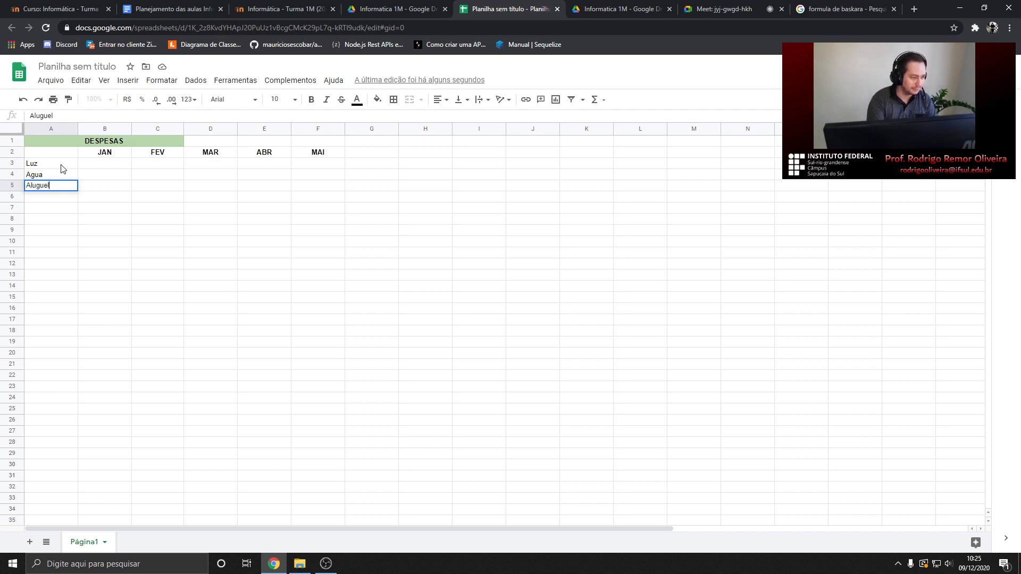
{"action": "key", "text": "Return"}
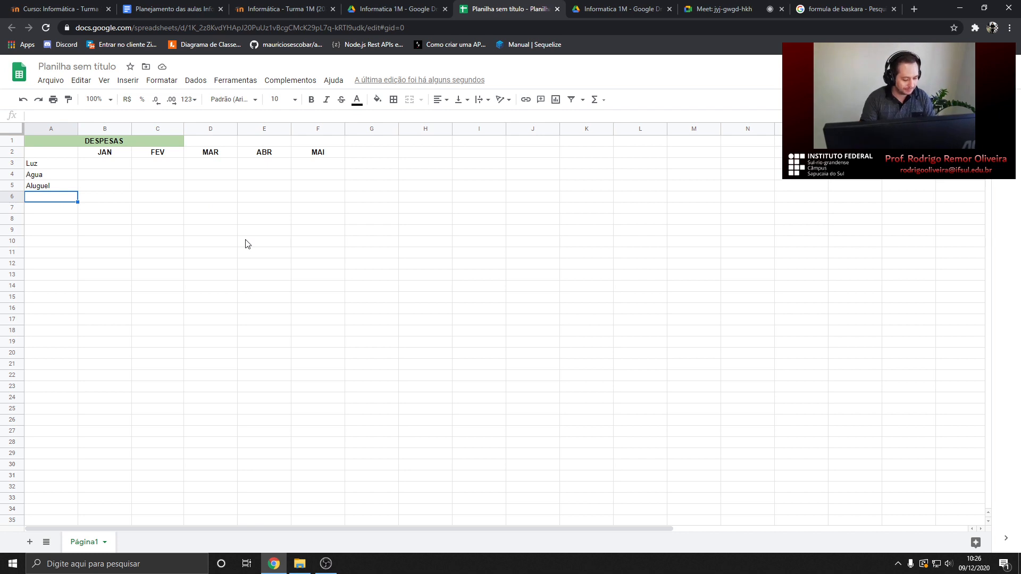
{"action": "type", "text": "Aliu"}
{"action": "type", "text": "men"}
{"action": "type", "text": "tacao"}
{"action": "key", "text": "Return"}
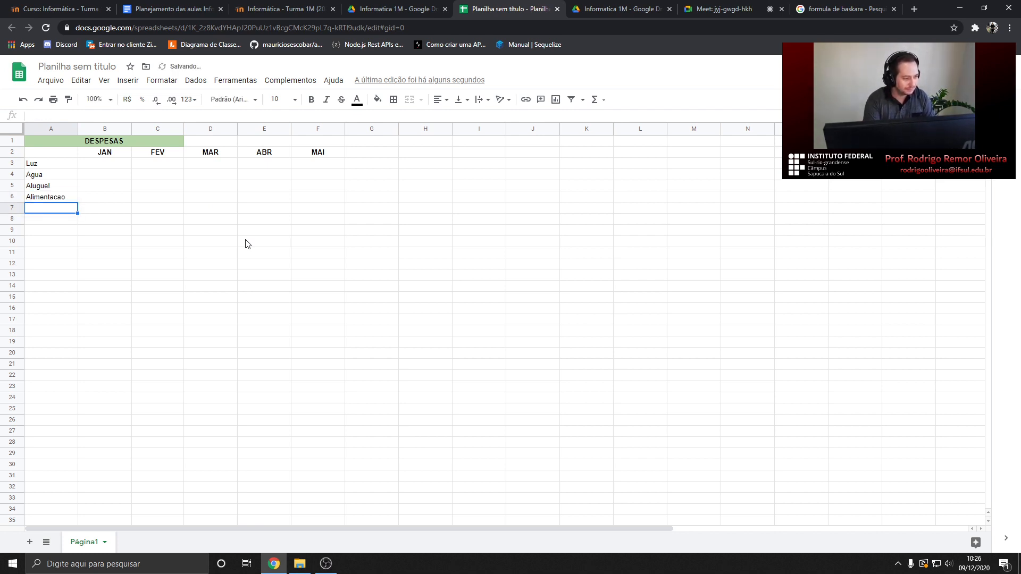
Enter the JAN amounts 300, 100, 1200 and 600 in B3:B6
{"action": "left_click", "coordinate": [104, 165]}
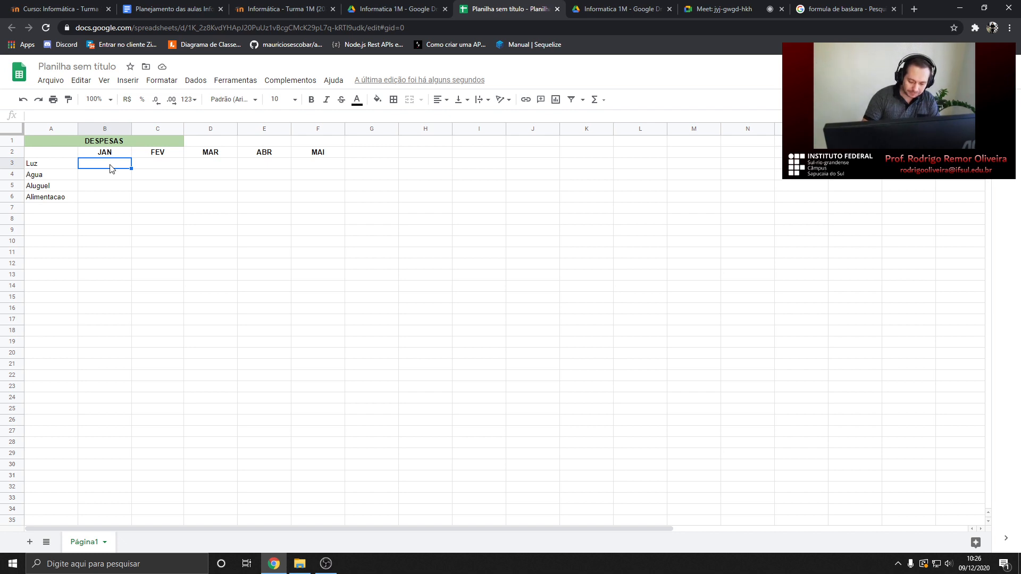
{"action": "type", "text": "300"}
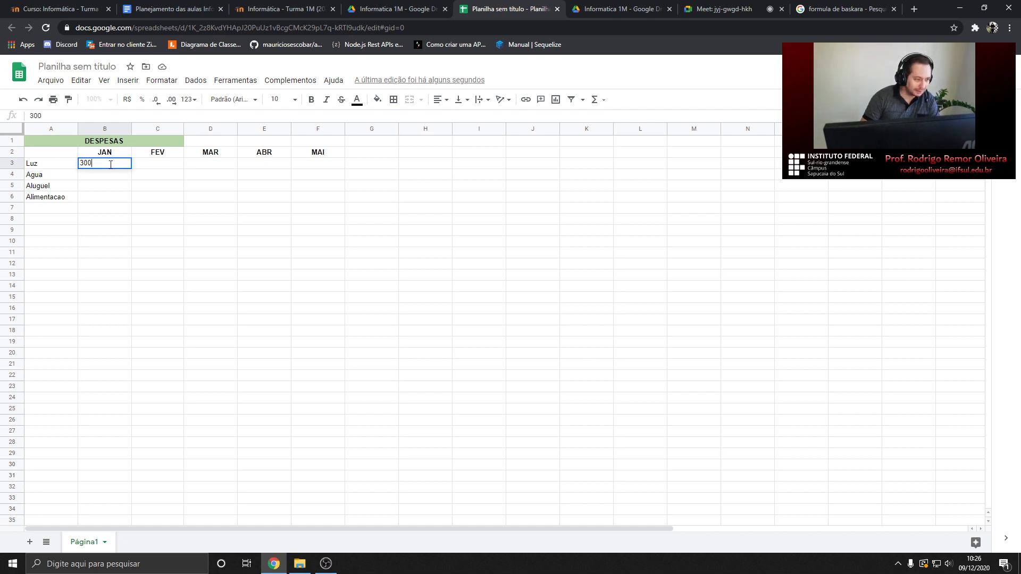
{"action": "key", "text": "Return"}
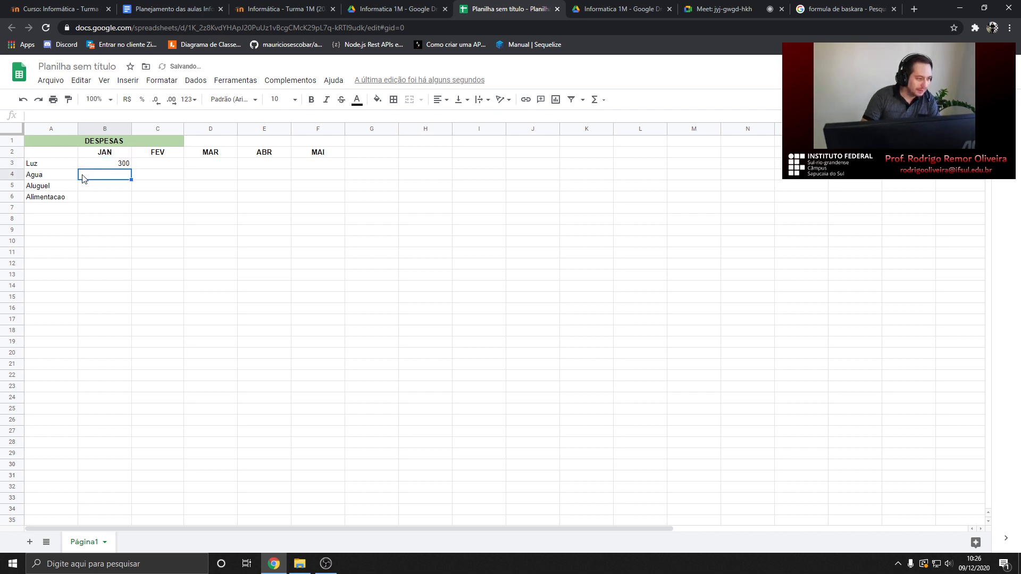
{"action": "type", "text": "100"}
{"action": "key", "text": "Return"}
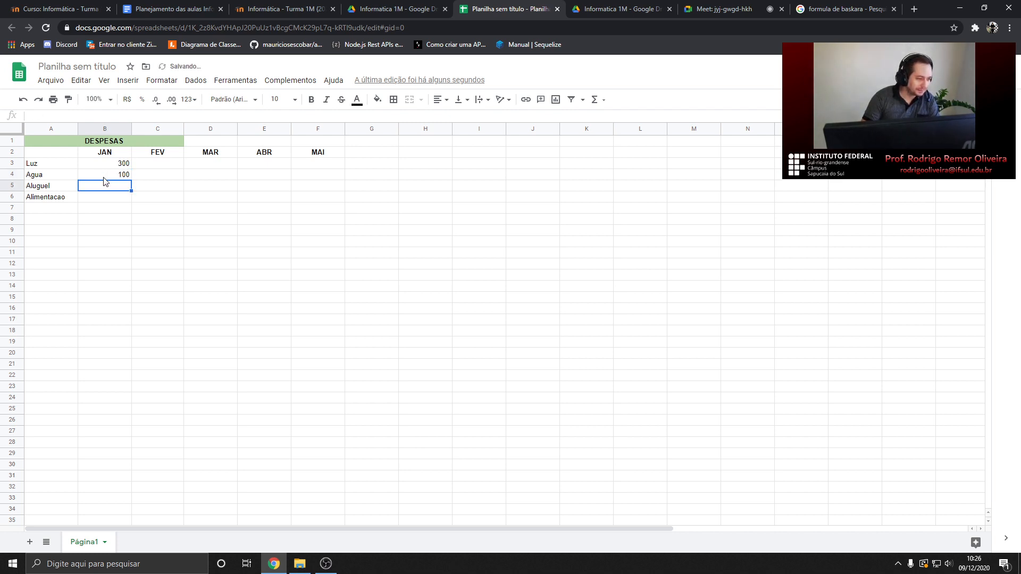
{"action": "type", "text": "1200"}
{"action": "key", "text": "Return"}
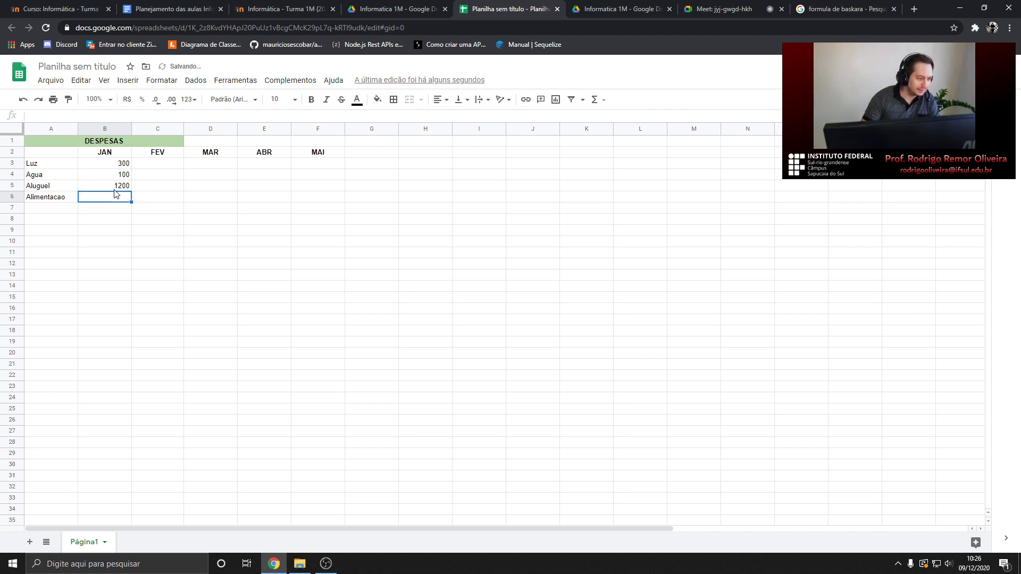
{"action": "type", "text": "500"}
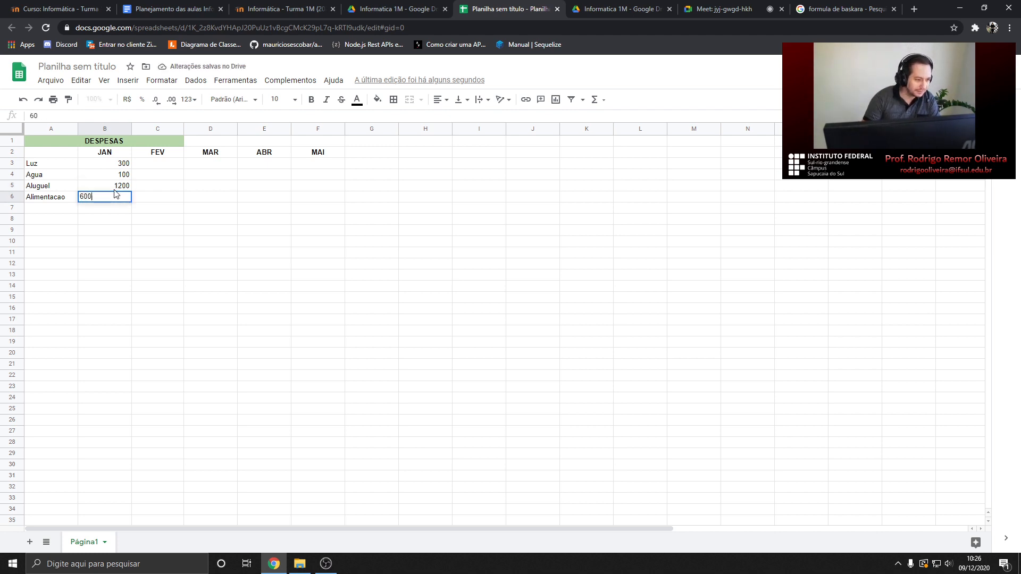
{"action": "key", "text": "Return"}
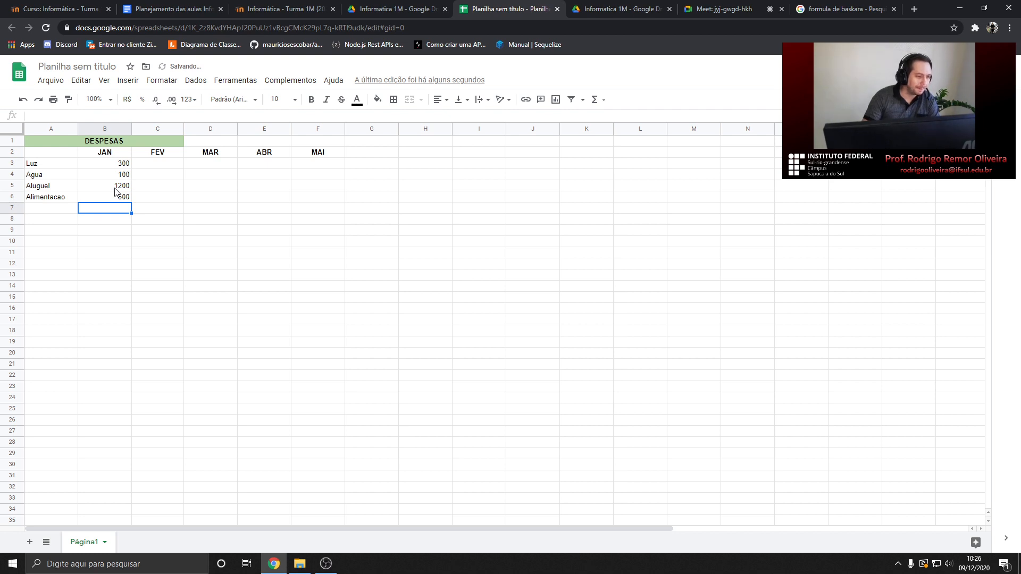
Enter the FEV amounts 250, 103 and 1200 in C3:C5
{"action": "left_click", "coordinate": [166, 165]}
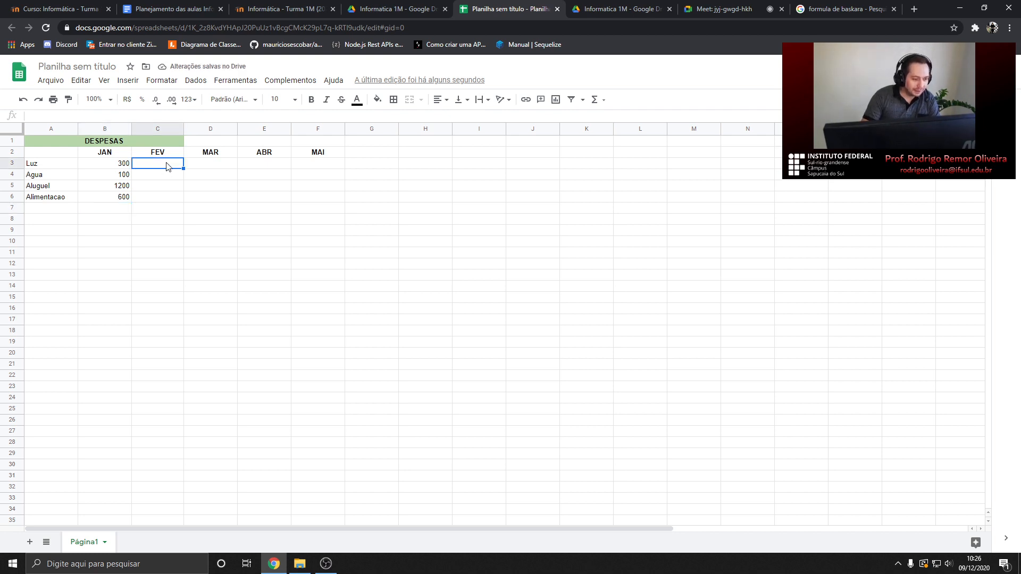
{"action": "type", "text": "250"}
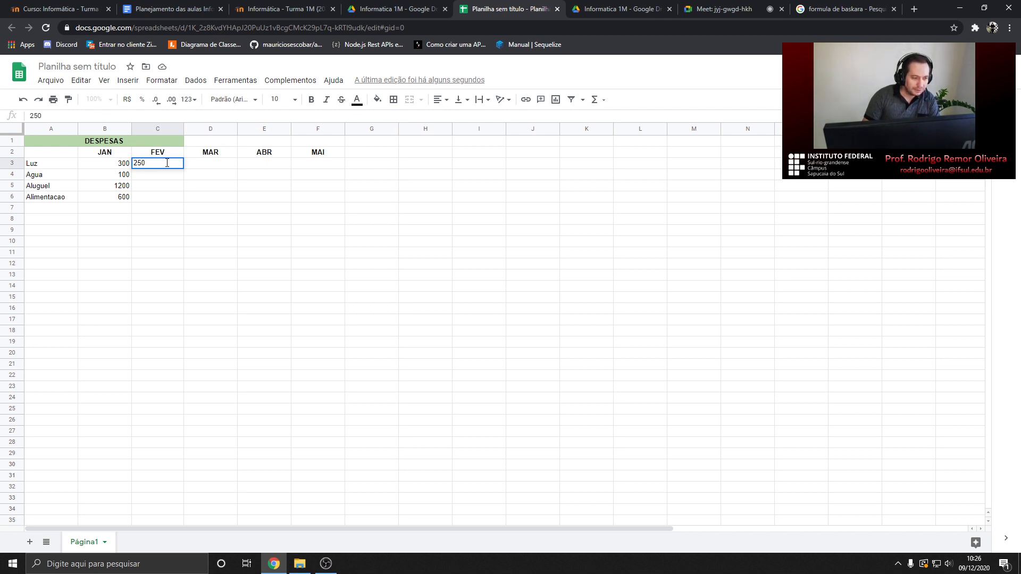
{"action": "key", "text": "Return"}
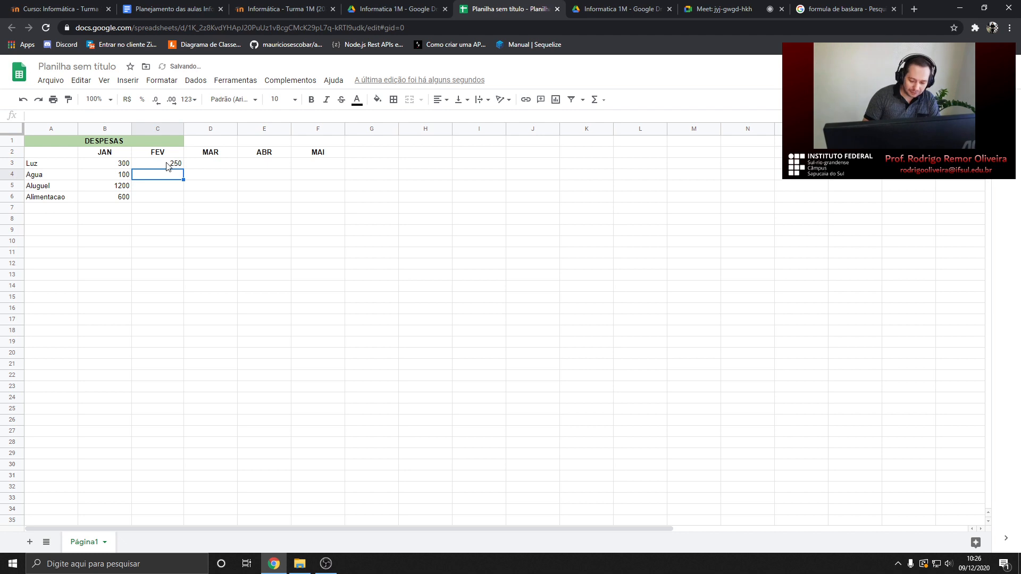
{"action": "type", "text": "103"}
{"action": "key", "text": "Return"}
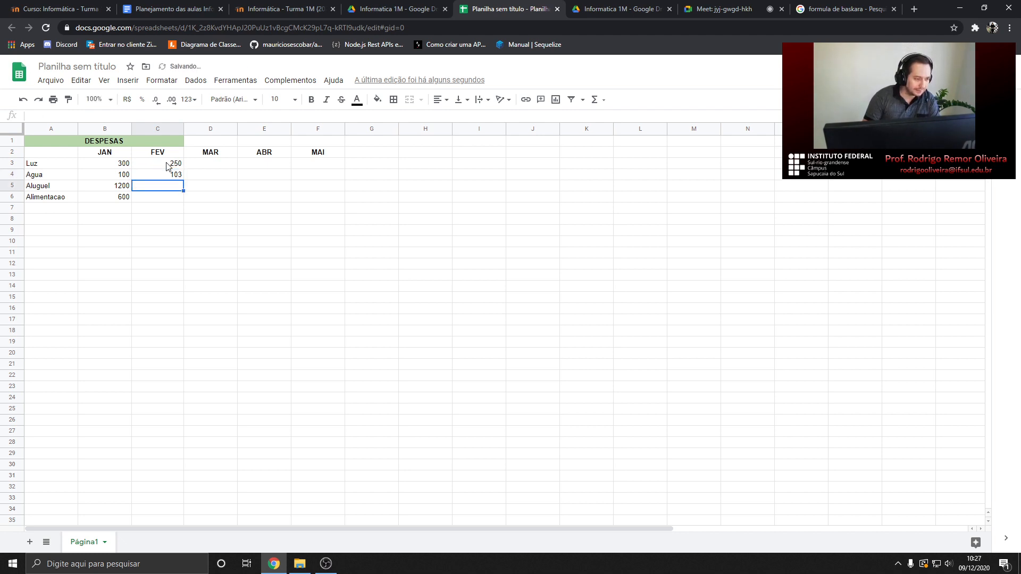
{"action": "type", "text": "1200"}
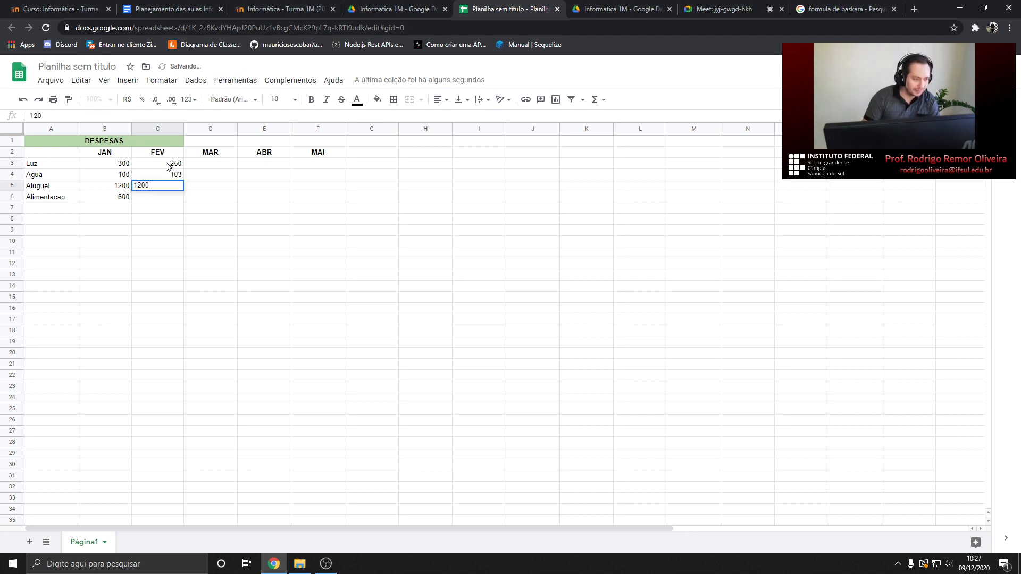
{"action": "key", "text": "Return"}
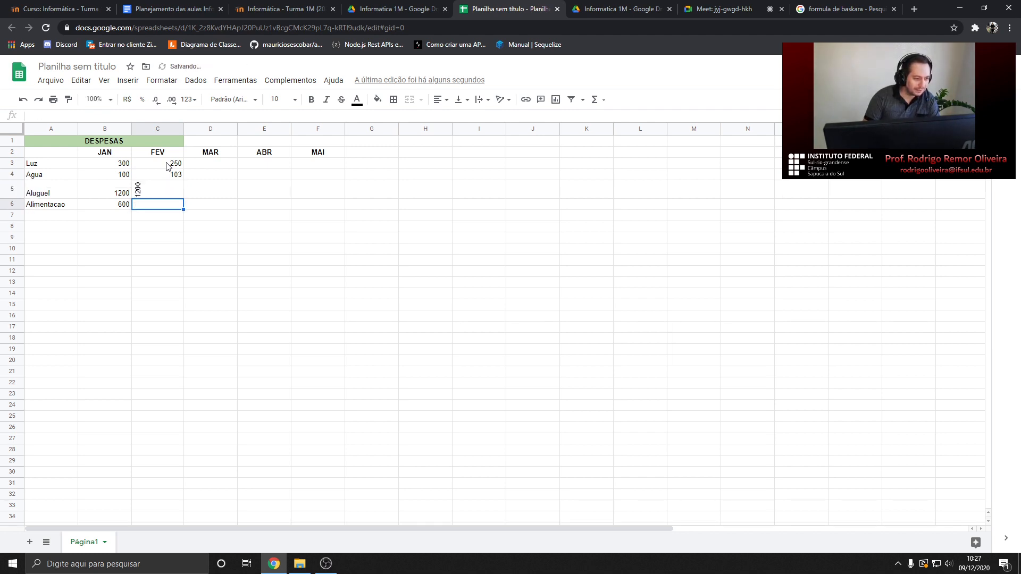
Set the rotated 1200 in C5 back to horizontal and enter 750 in C6
{"action": "left_click", "coordinate": [168, 190]}
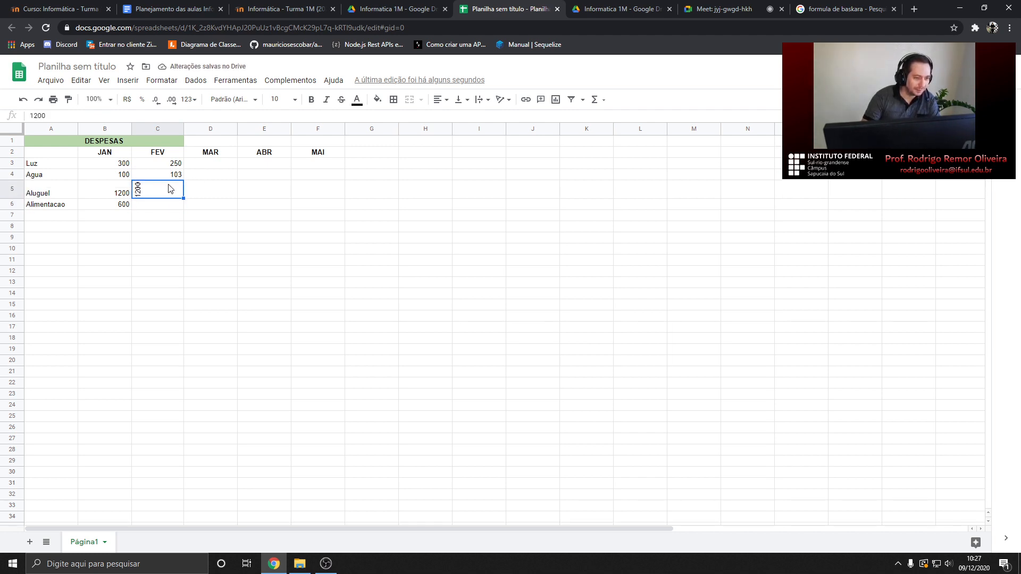
{"action": "left_click", "coordinate": [503, 100]}
{"action": "left_click", "coordinate": [498, 118]}
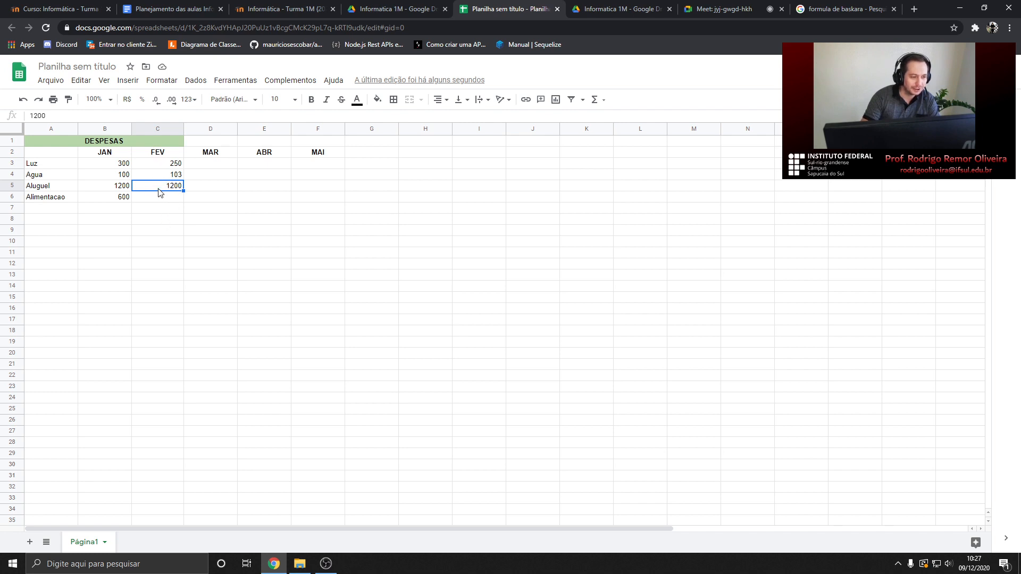
{"action": "left_click", "coordinate": [510, 101]}
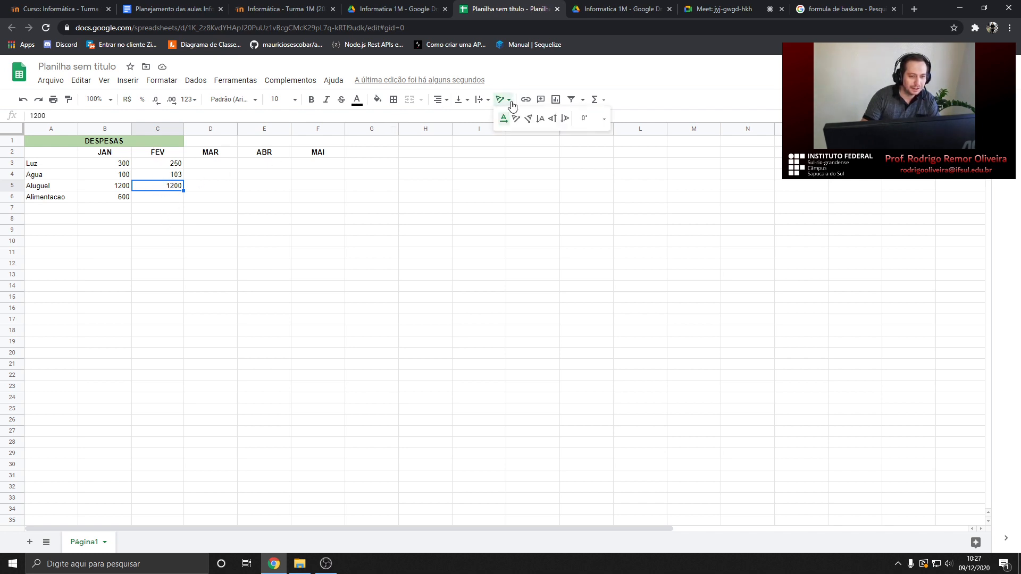
{"action": "left_click", "coordinate": [146, 198]}
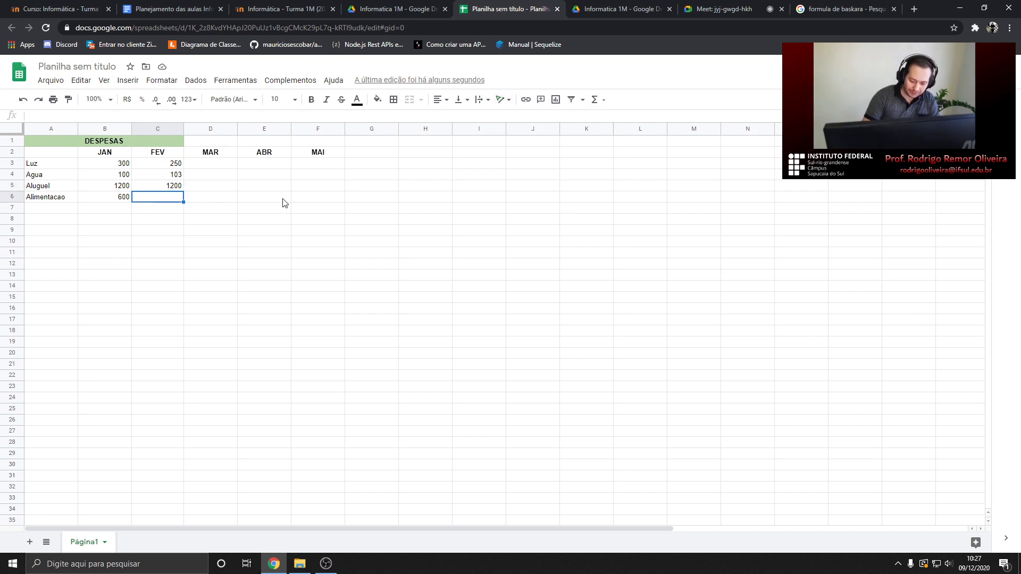
{"action": "type", "text": "750"}
{"action": "key", "text": "Return"}
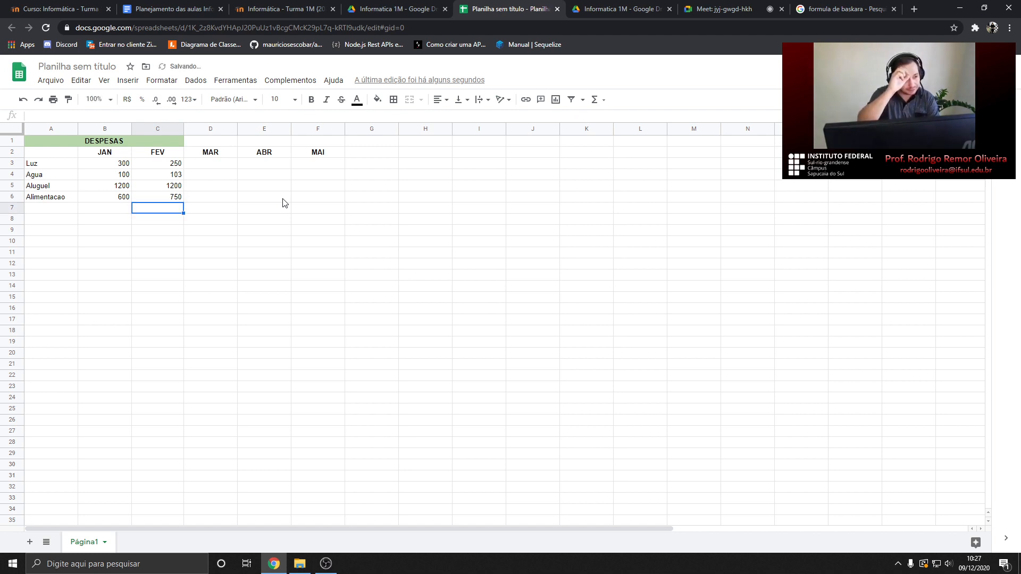
Centre-align the expense values in B3:C6 and select the value area through column F
{"action": "left_click_drag", "start_coordinate": [118, 167], "coordinate": [180, 198]}
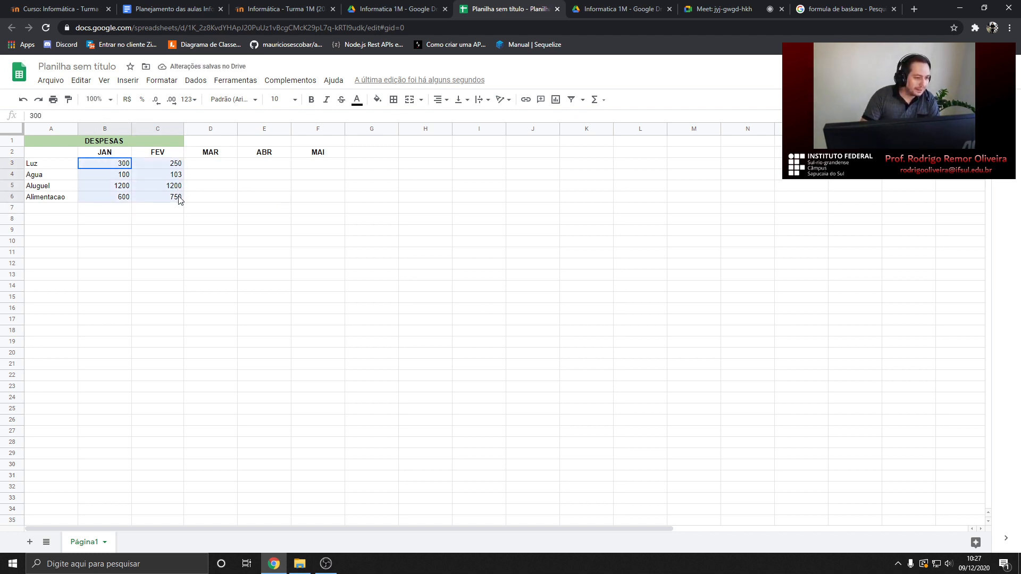
{"action": "left_click", "coordinate": [441, 99]}
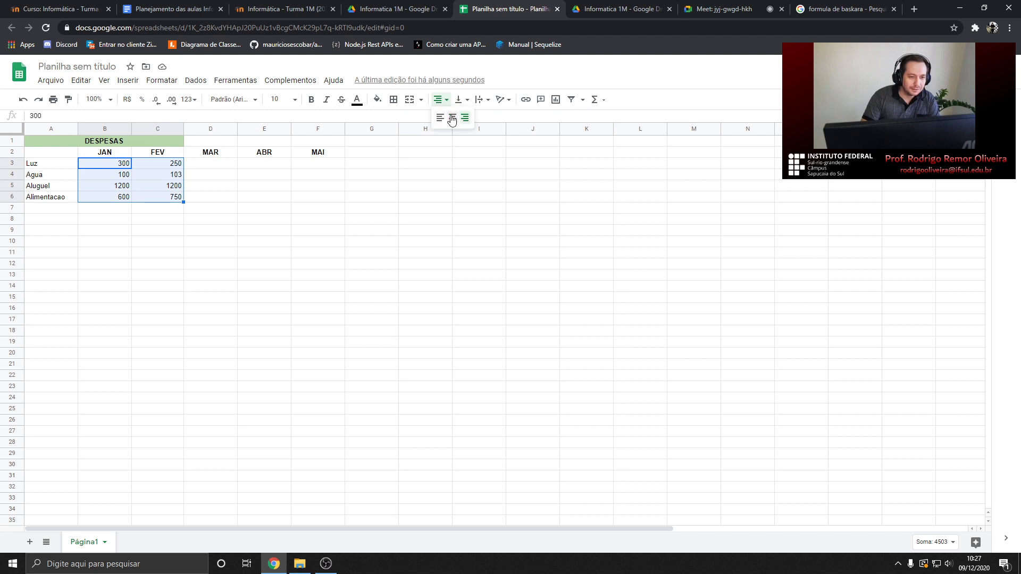
{"action": "left_click", "coordinate": [452, 122]}
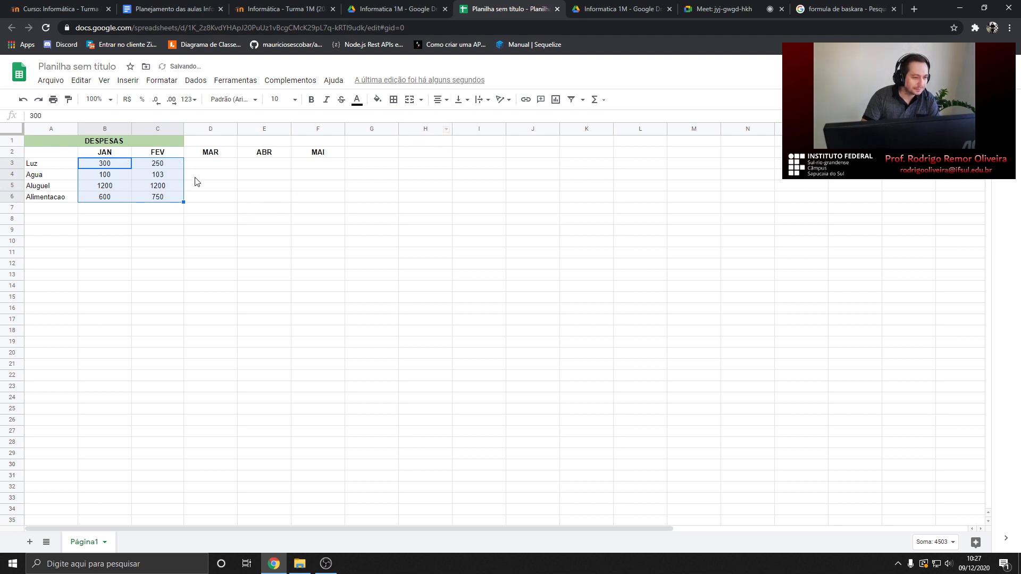
{"action": "left_click", "coordinate": [86, 165]}
{"action": "left_click_drag", "start_coordinate": [86, 166], "coordinate": [342, 437]}
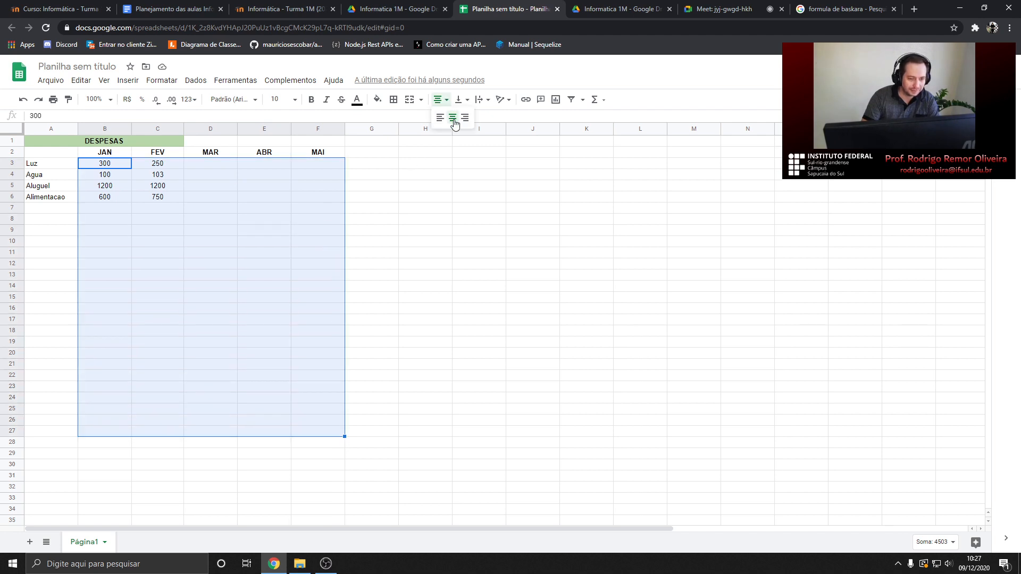
Enter the MAR amounts 150, 120, 1200 and 550 in D3:D6
{"action": "left_click", "coordinate": [212, 166]}
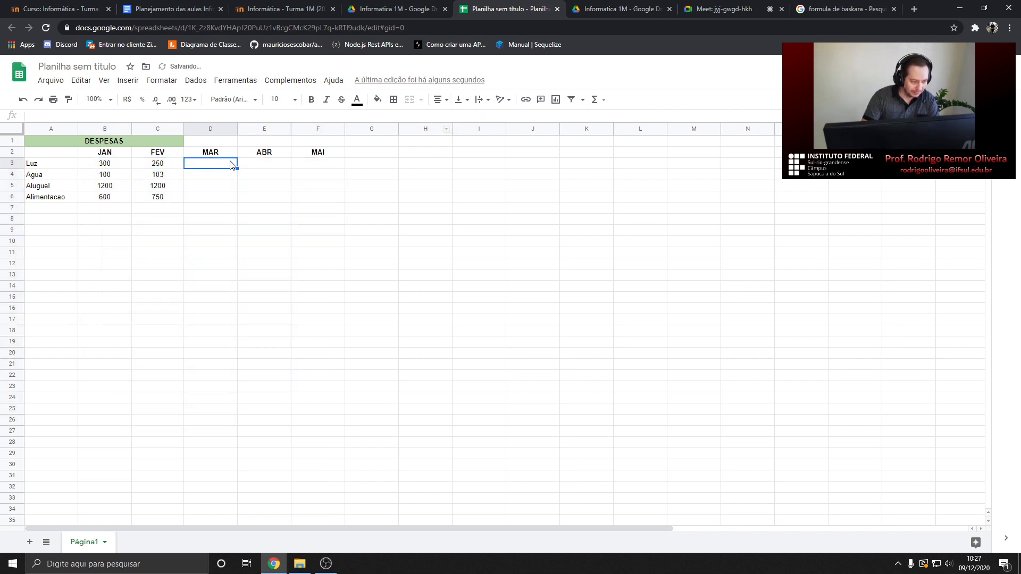
{"action": "type", "text": "150"}
{"action": "key", "text": "Return"}
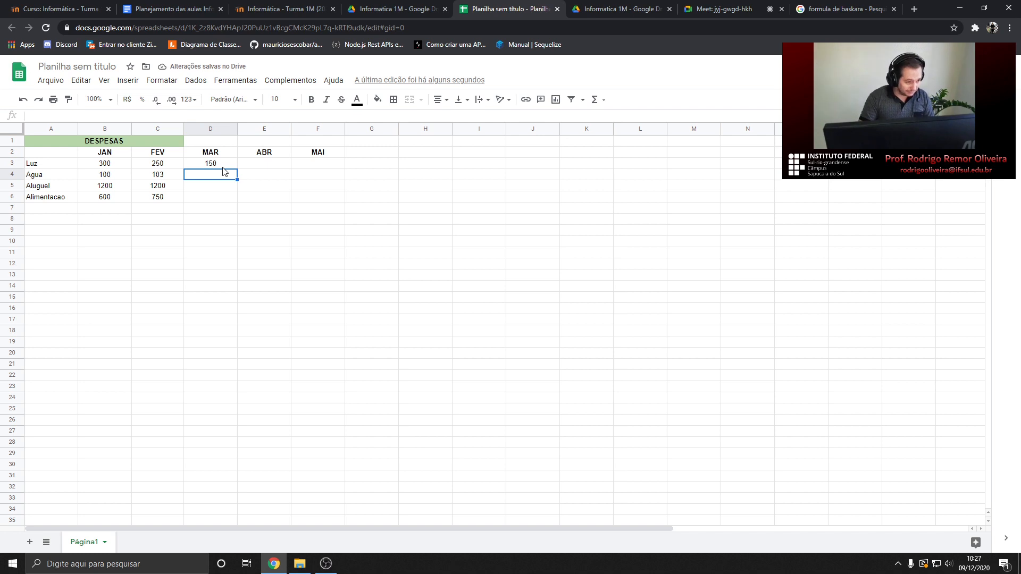
{"action": "type", "text": "10"}
{"action": "type", "text": "20"}
{"action": "key", "text": "Return"}
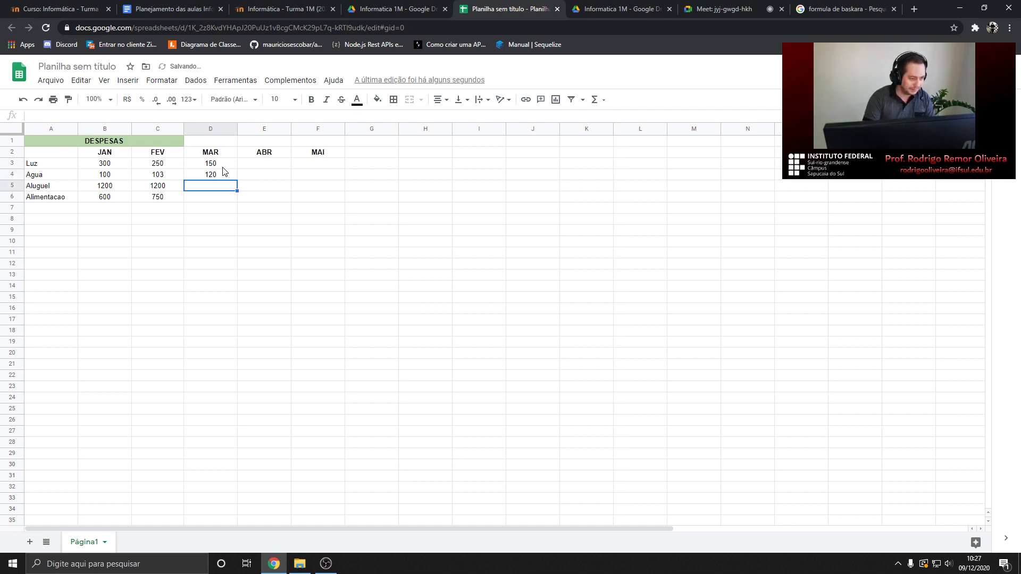
{"action": "type", "text": "1200"}
{"action": "key", "text": "Return"}
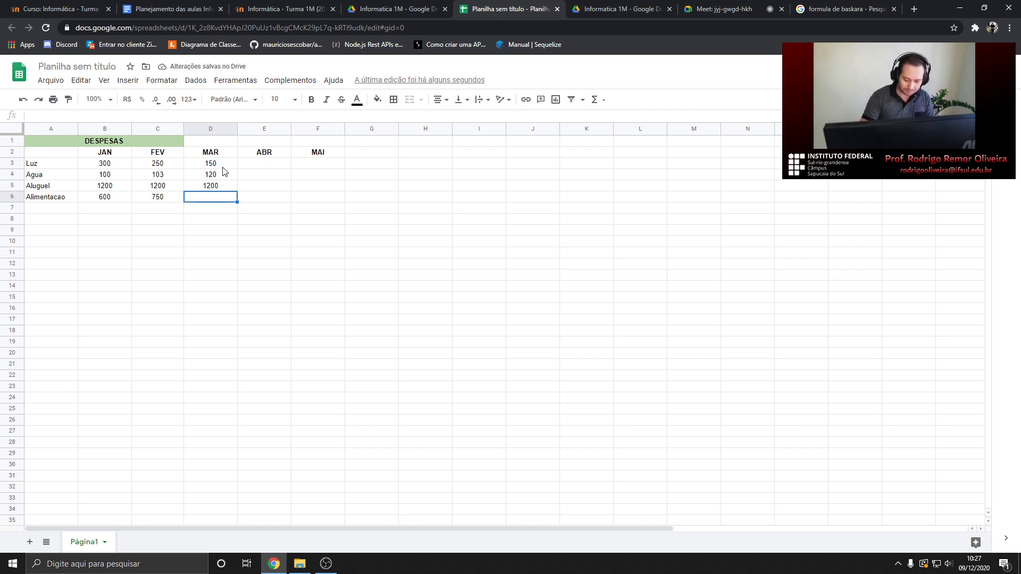
{"action": "type", "text": "550"}
{"action": "key", "text": "Return"}
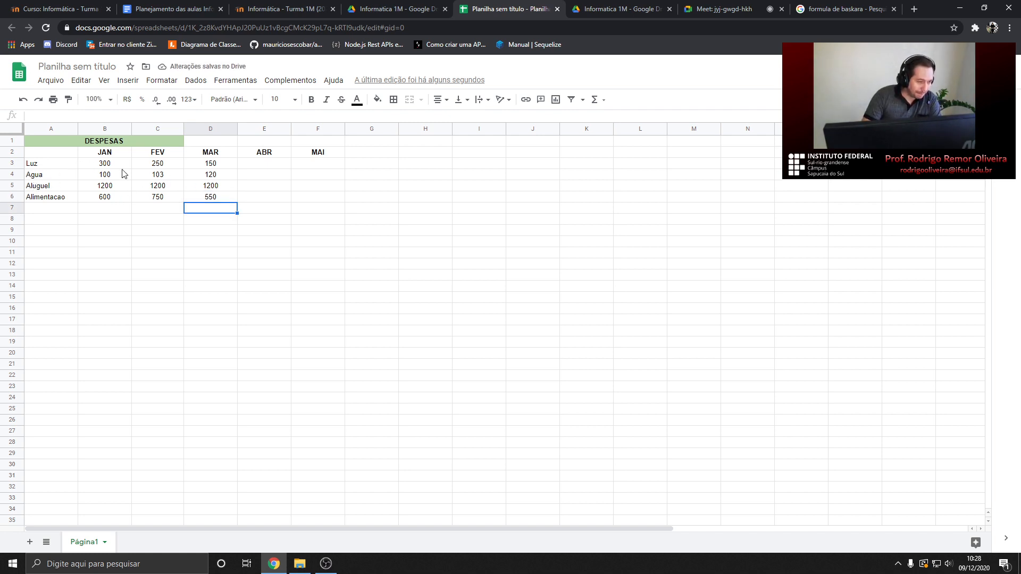
Format B3:D6 as Moeda currency so amounts read like R$ 300,00 and R$ 1.200,00
{"action": "left_click_drag", "start_coordinate": [109, 168], "coordinate": [215, 198]}
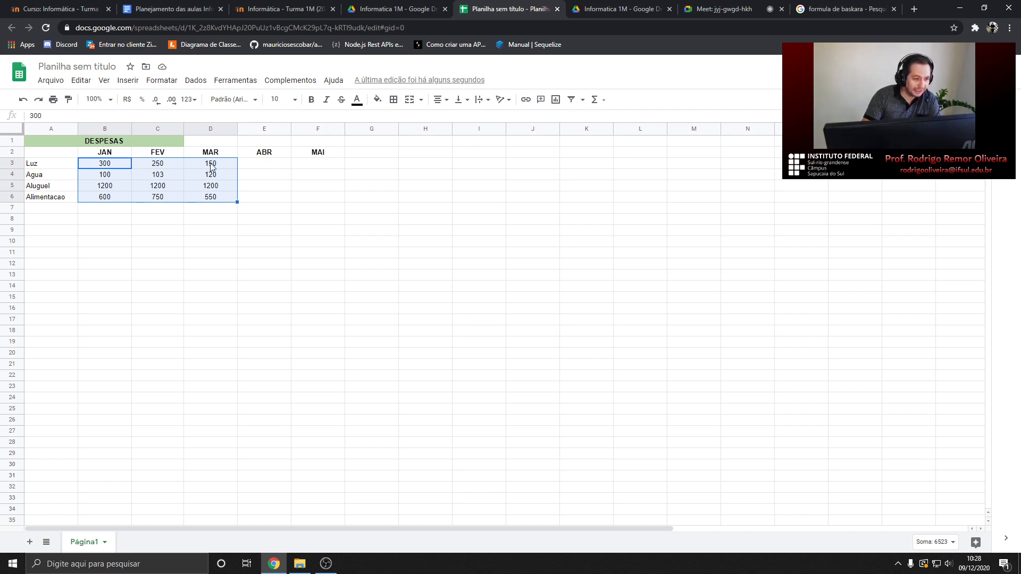
{"action": "left_click", "coordinate": [162, 80]}
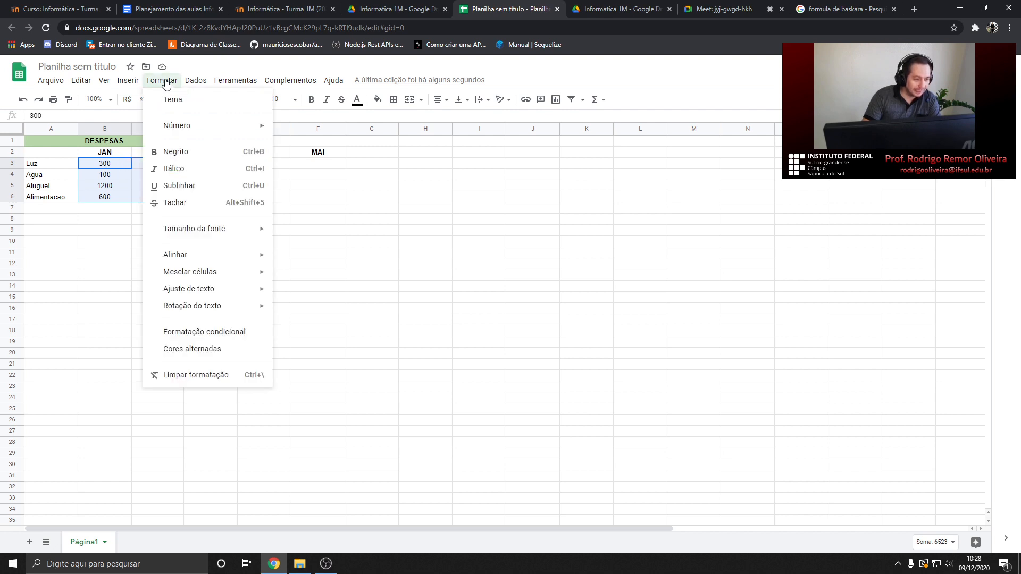
{"action": "left_click", "coordinate": [165, 83]}
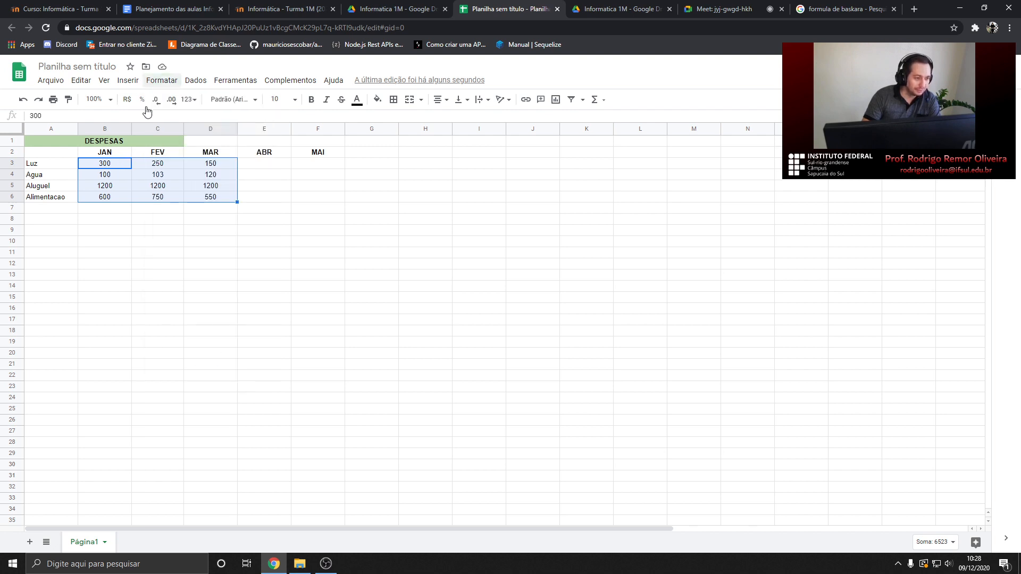
{"action": "left_click", "coordinate": [162, 83]}
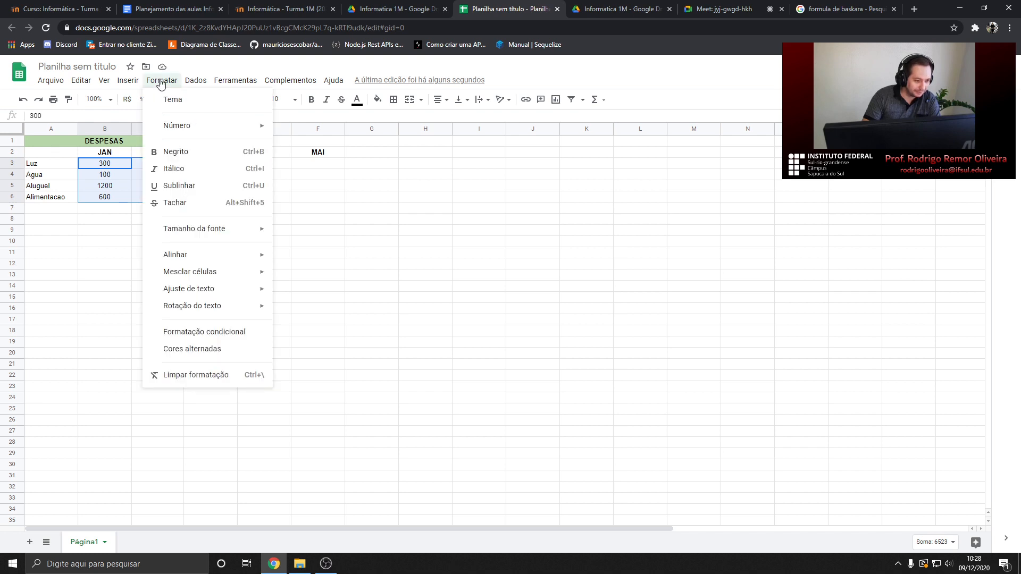
{"action": "mouse_move", "coordinate": [199, 292]}
{"action": "mouse_move", "coordinate": [196, 82]}
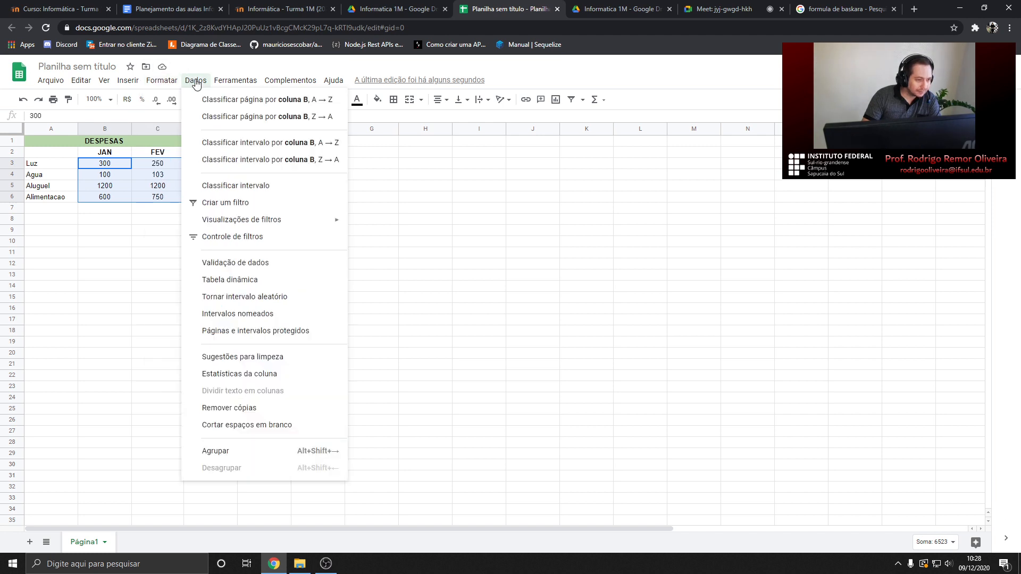
{"action": "mouse_move", "coordinate": [161, 83]}
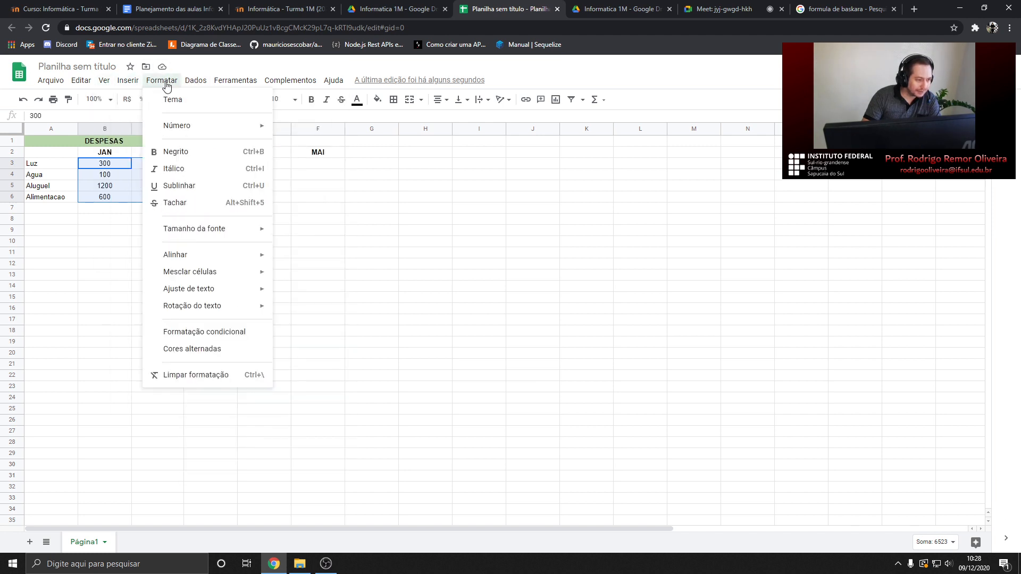
{"action": "mouse_move", "coordinate": [190, 129]}
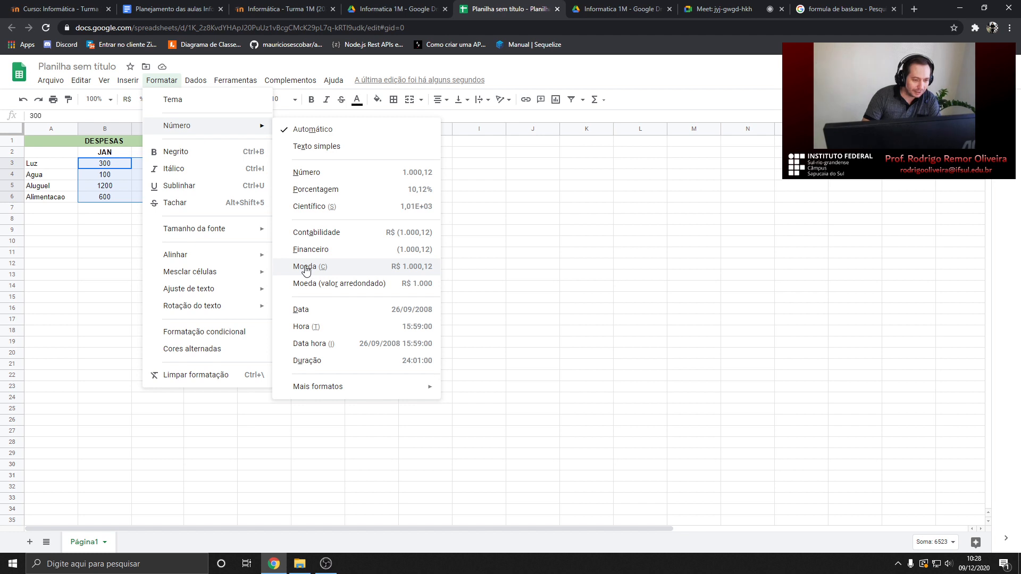
{"action": "left_click", "coordinate": [410, 271]}
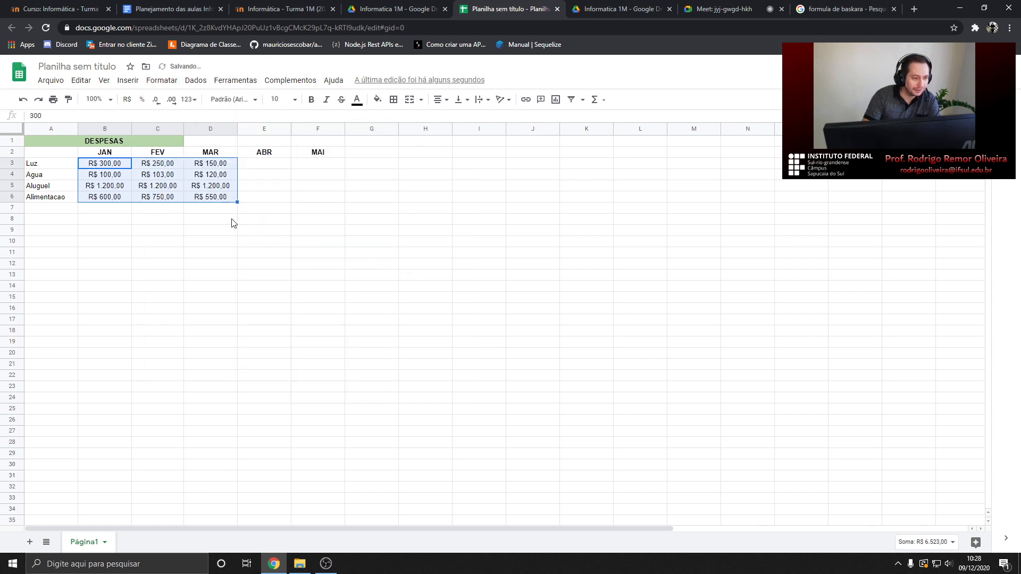
{"action": "left_click", "coordinate": [111, 228]}
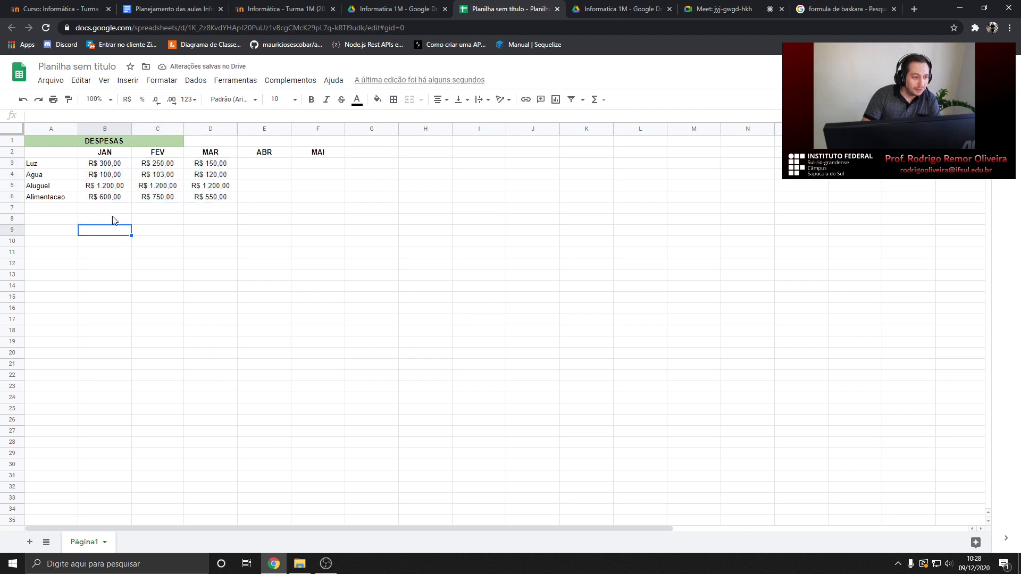
Append .50 to the FEV Agua amount in C4
{"action": "left_click", "coordinate": [109, 166]}
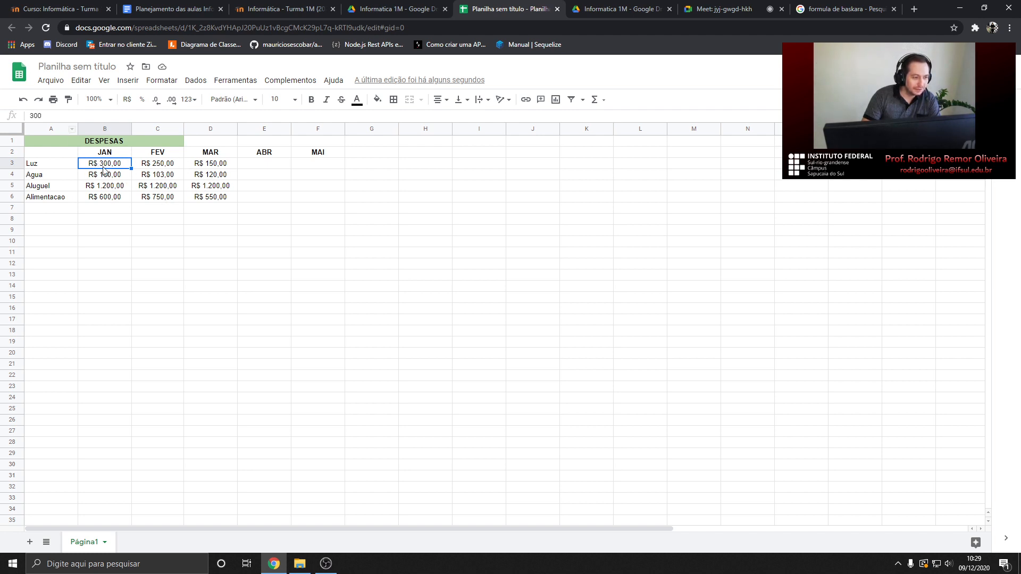
{"action": "left_click_drag", "start_coordinate": [210, 197], "coordinate": [117, 177]}
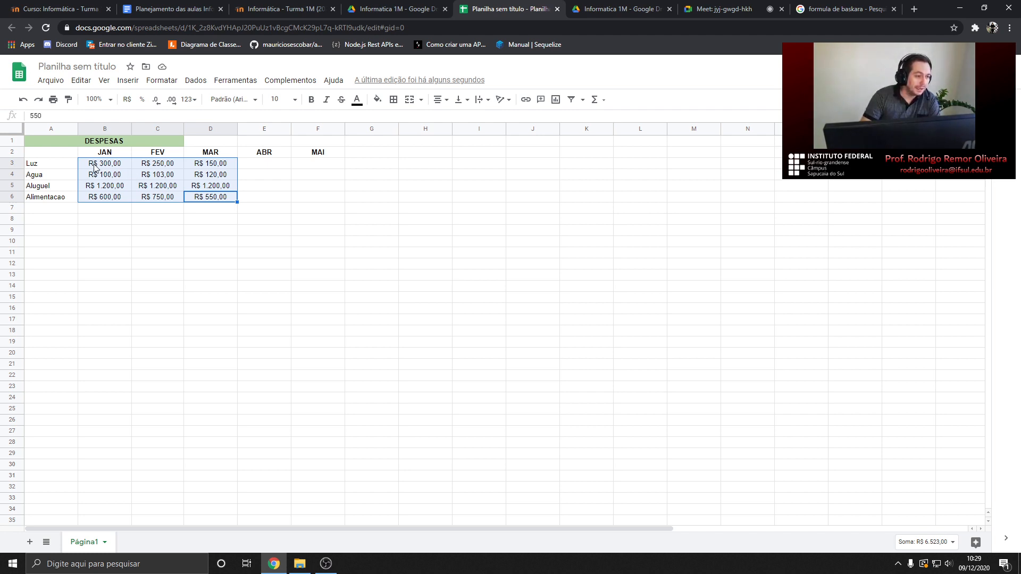
{"action": "left_click", "coordinate": [119, 167]}
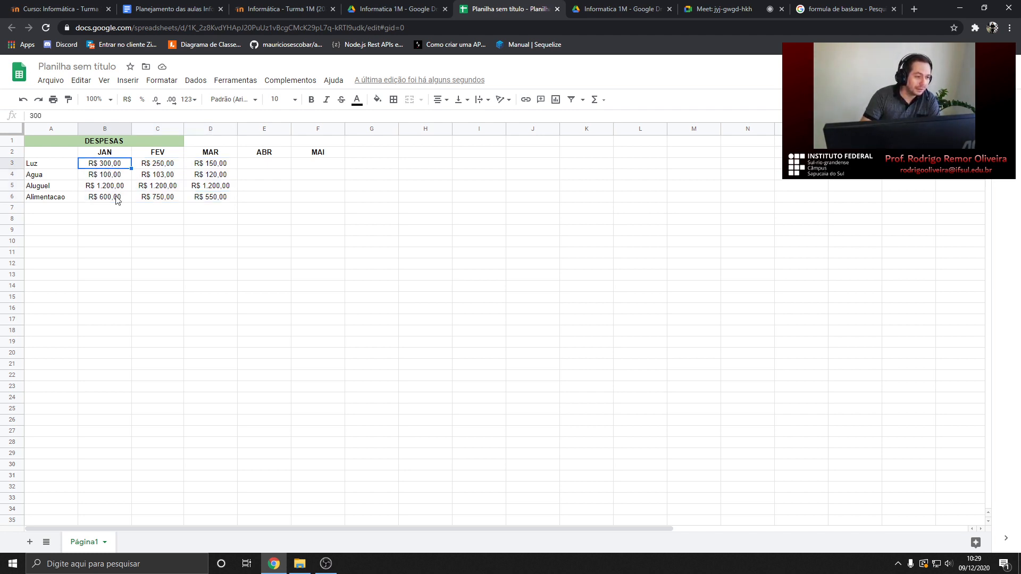
{"action": "left_click", "coordinate": [169, 178]}
{"action": "double_click", "coordinate": [180, 174]}
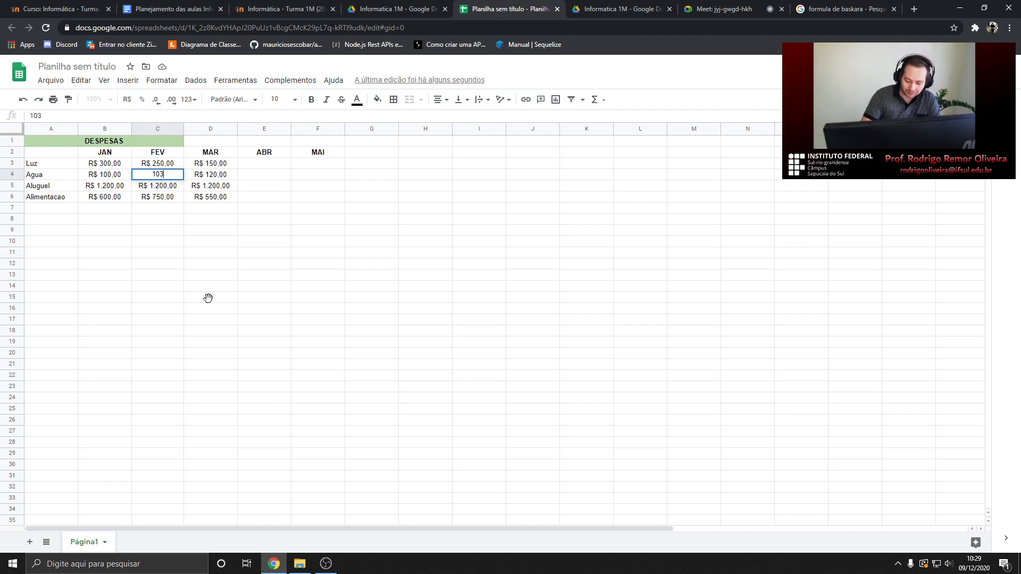
{"action": "type", "text": ".50"}
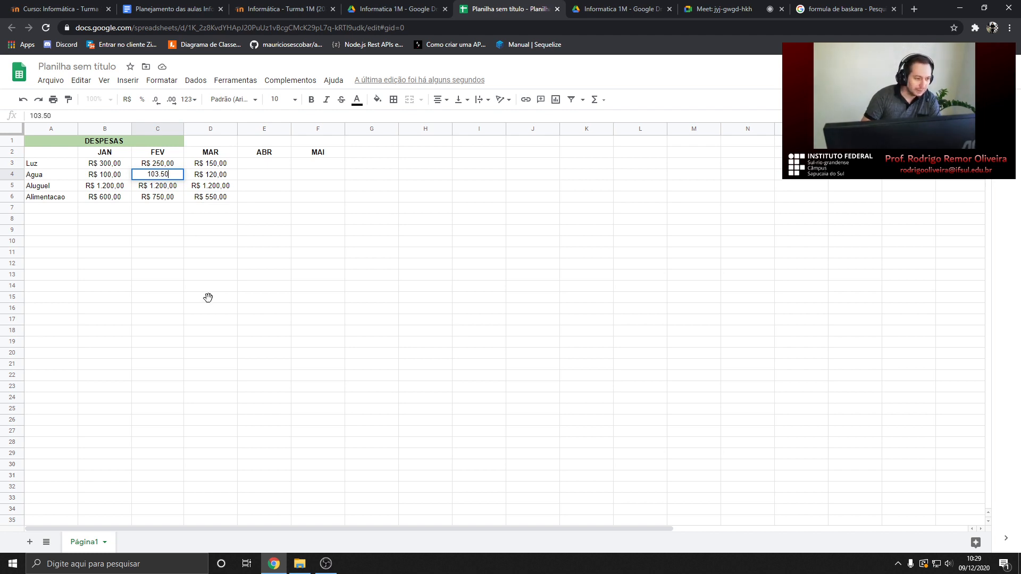
{"action": "key", "text": "Return"}
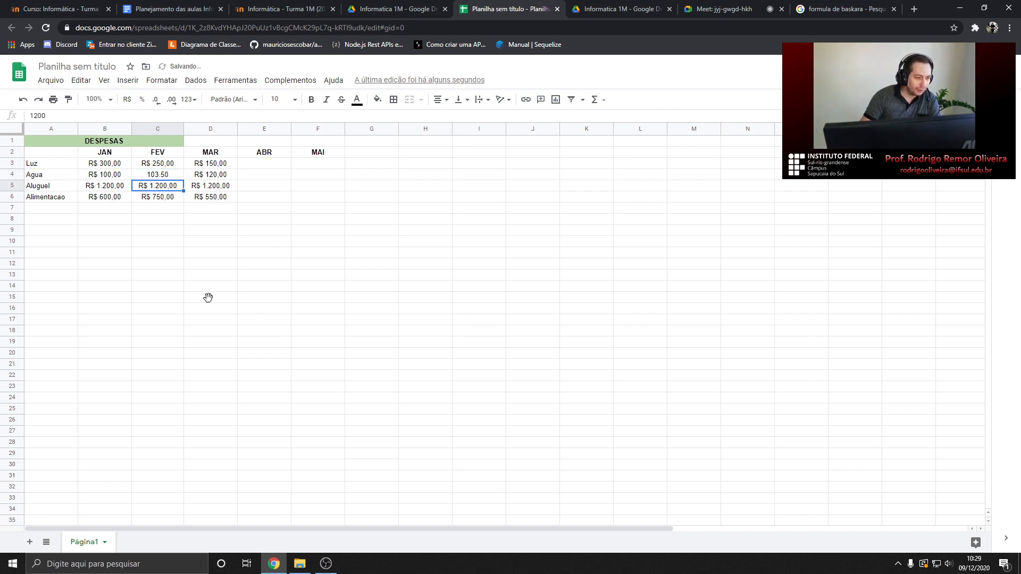
Correct C4's decimal to a comma so it shows R$ 103,50, then reselect B3:D6
{"action": "left_click", "coordinate": [158, 178]}
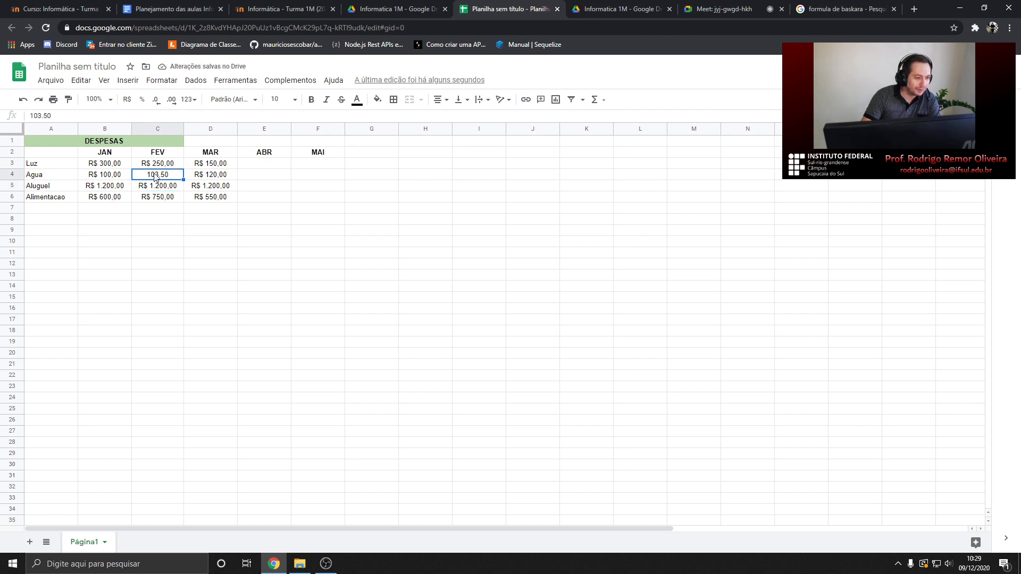
{"action": "double_click", "coordinate": [161, 178]}
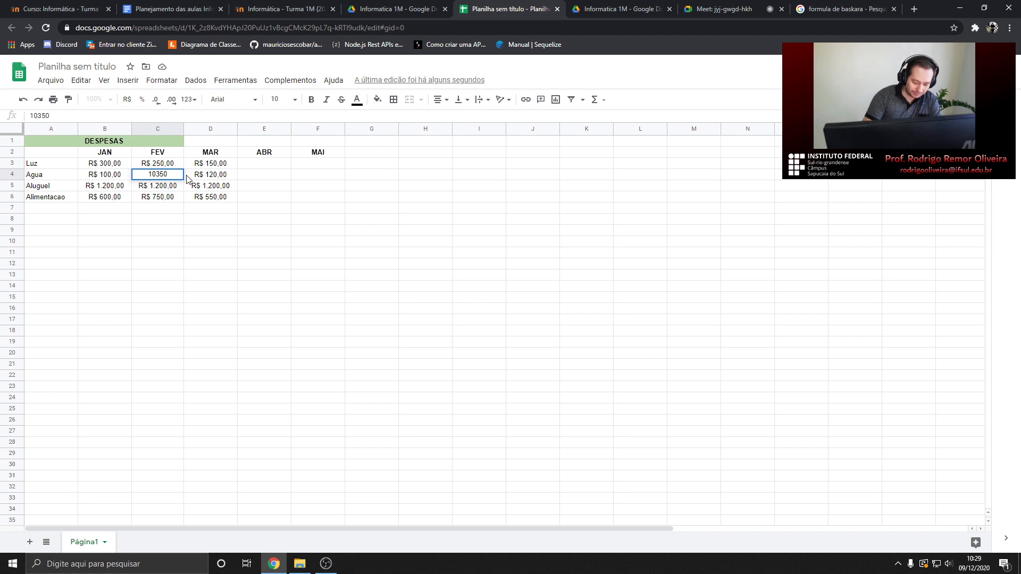
{"action": "type", "text": ","}
{"action": "key", "text": "Return"}
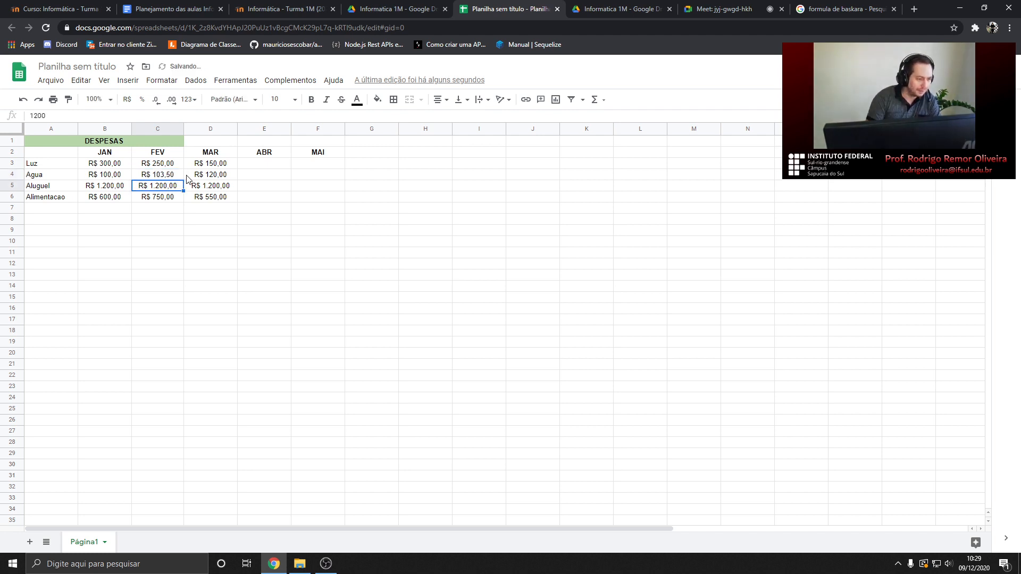
{"action": "left_click", "coordinate": [164, 177]}
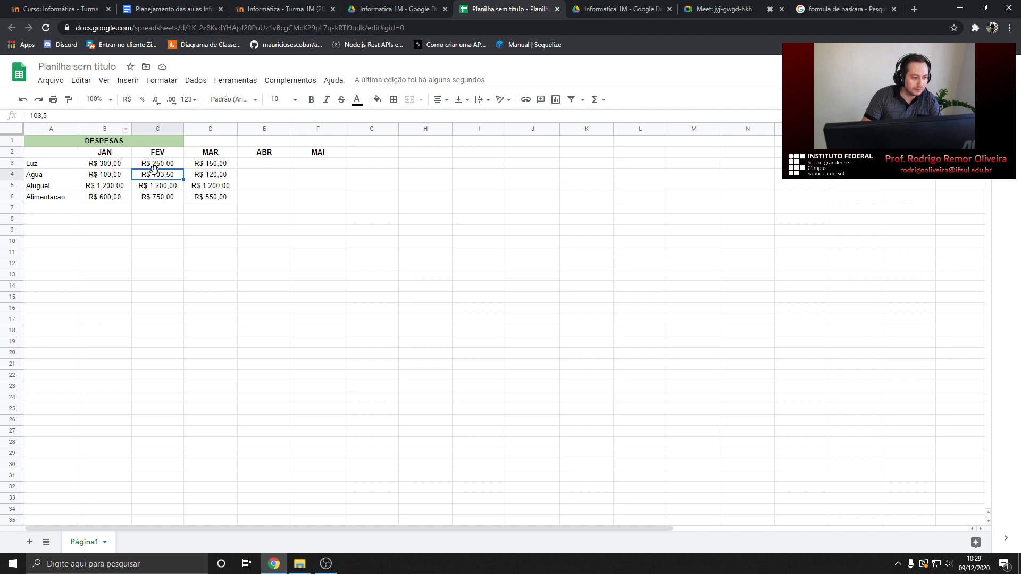
{"action": "left_click_drag", "start_coordinate": [102, 163], "coordinate": [219, 200]}
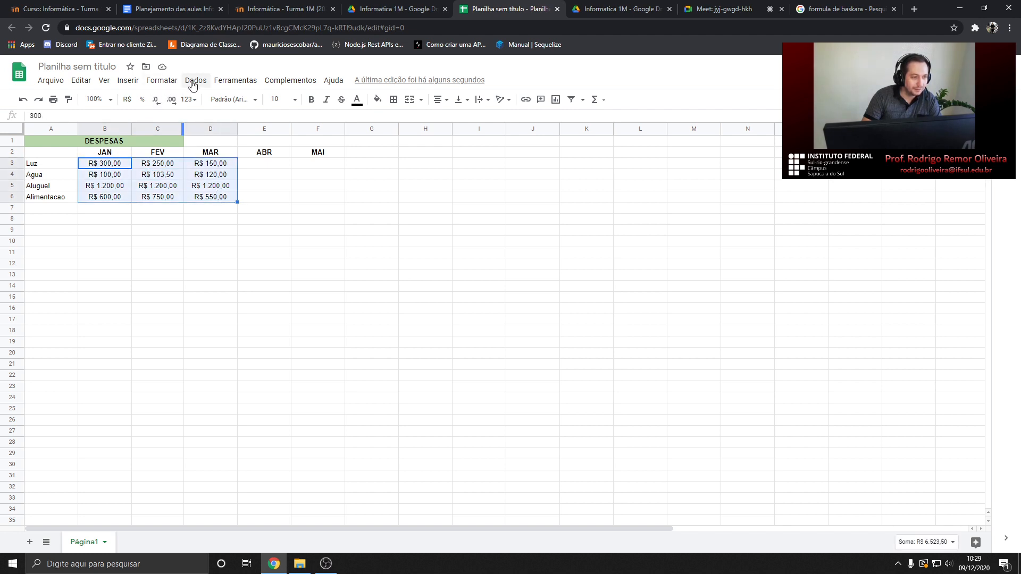
{"action": "left_click", "coordinate": [162, 84]}
{"action": "mouse_move", "coordinate": [204, 128]}
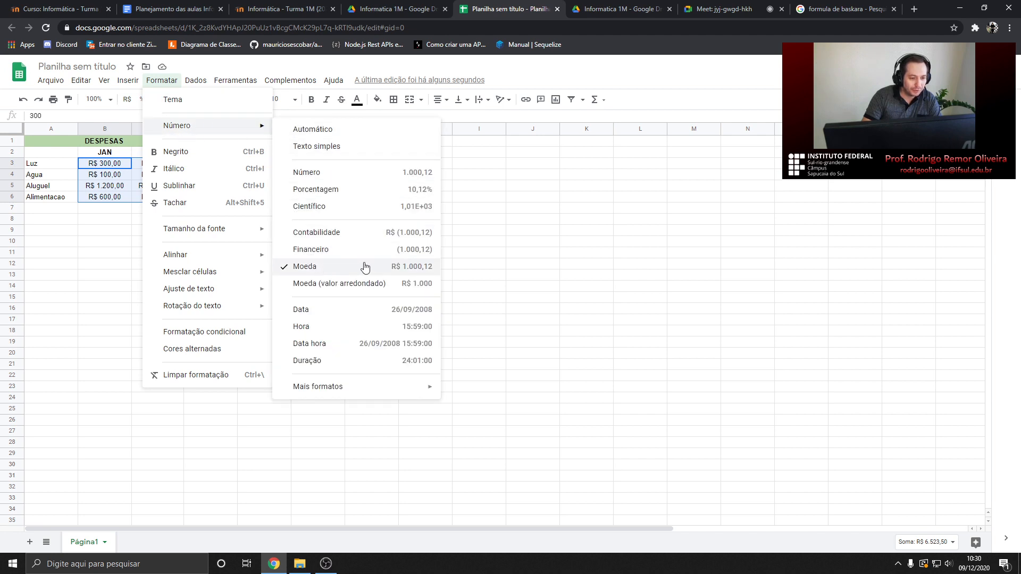
{"action": "left_click", "coordinate": [511, 234]}
{"action": "left_click_drag", "start_coordinate": [103, 164], "coordinate": [212, 197]}
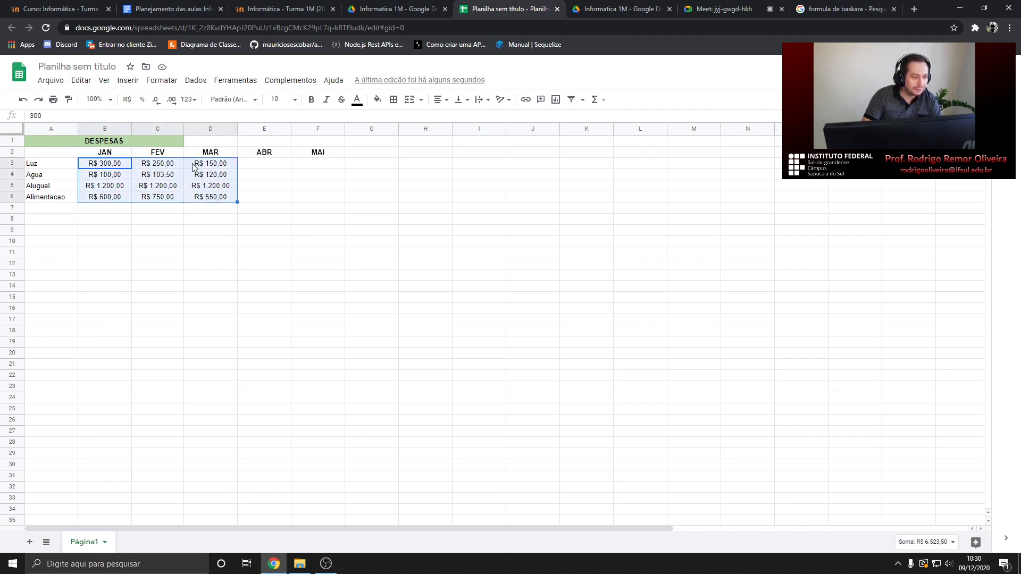
{"action": "left_click", "coordinate": [164, 82]}
{"action": "mouse_move", "coordinate": [218, 134]}
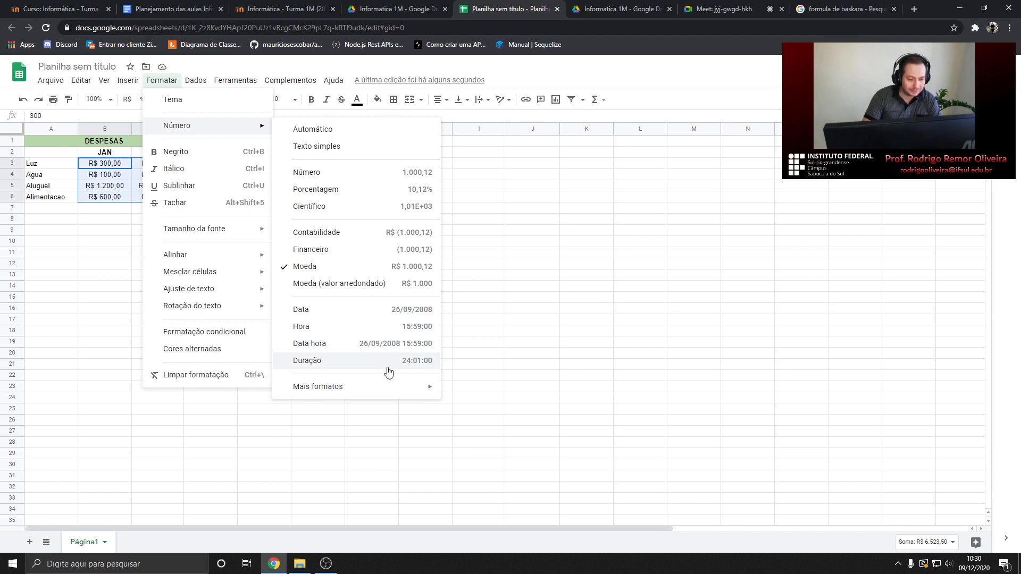
{"action": "mouse_move", "coordinate": [360, 396]}
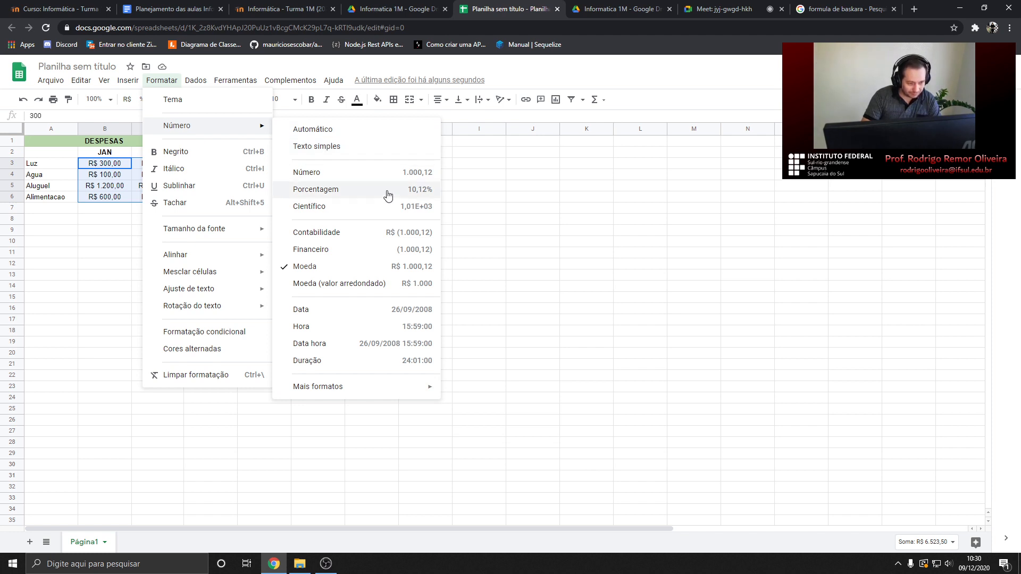
{"action": "left_click", "coordinate": [536, 254]}
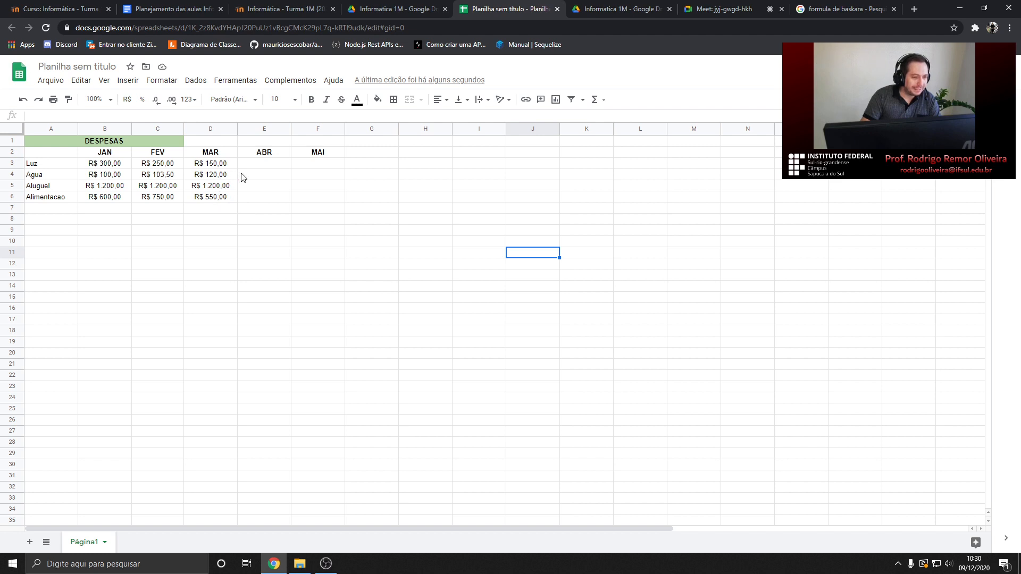
{"action": "left_click", "coordinate": [261, 168]}
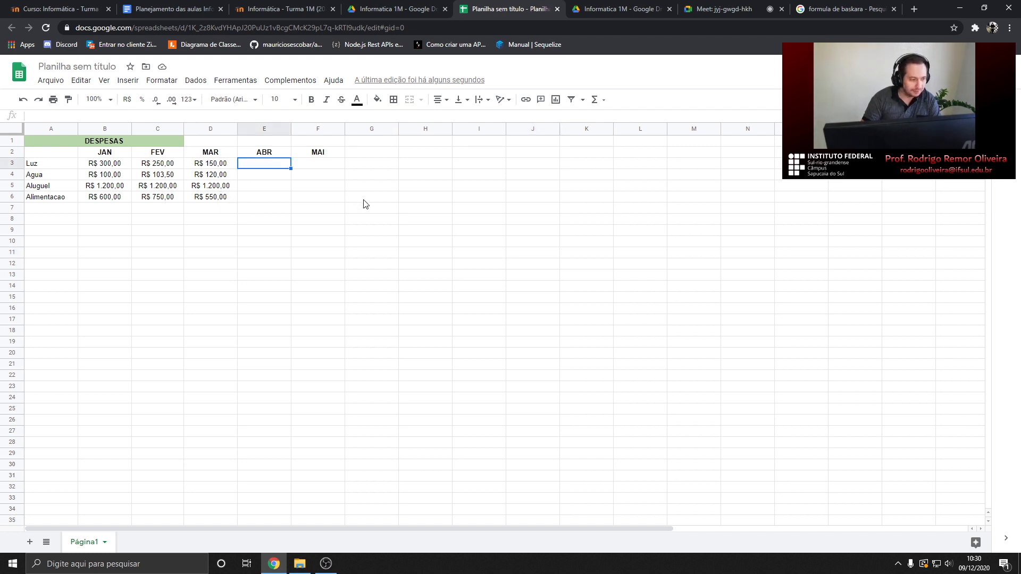
Enter the ABR amounts 225,4, 155,6, 1200 and 800 in E3:E6
{"action": "type", "text": "225"}
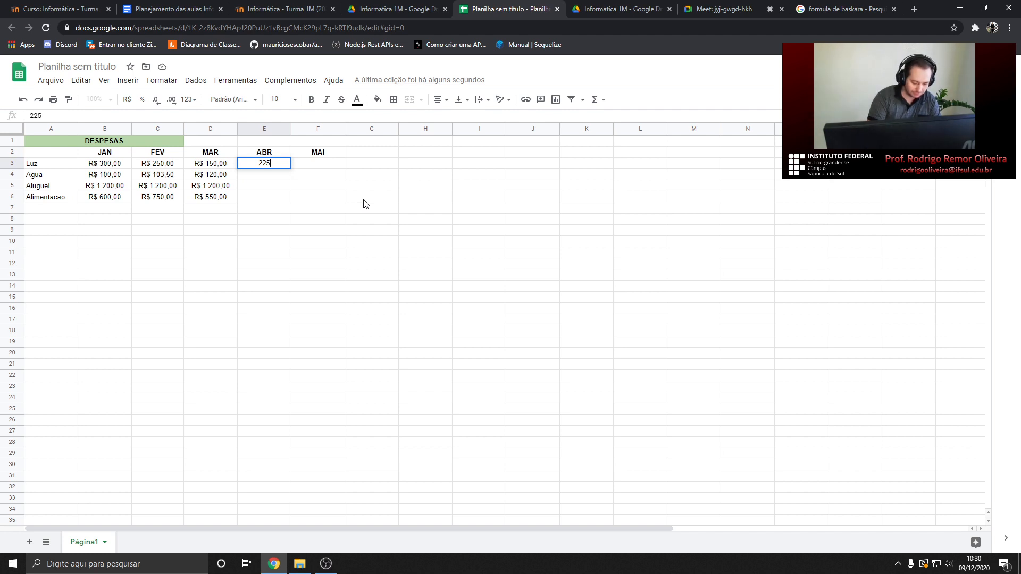
{"action": "type", "text": ",4"}
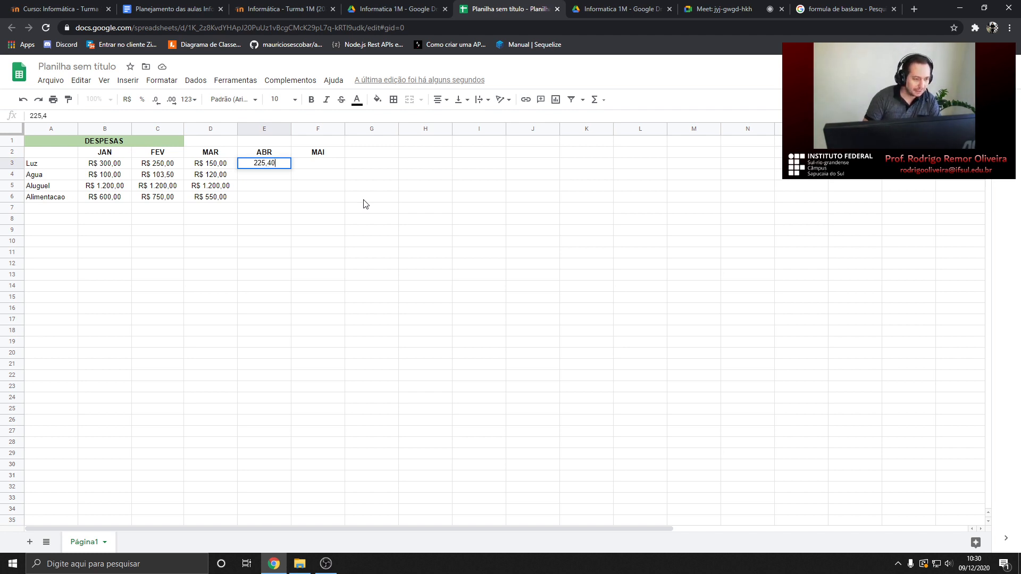
{"action": "key", "text": "Return"}
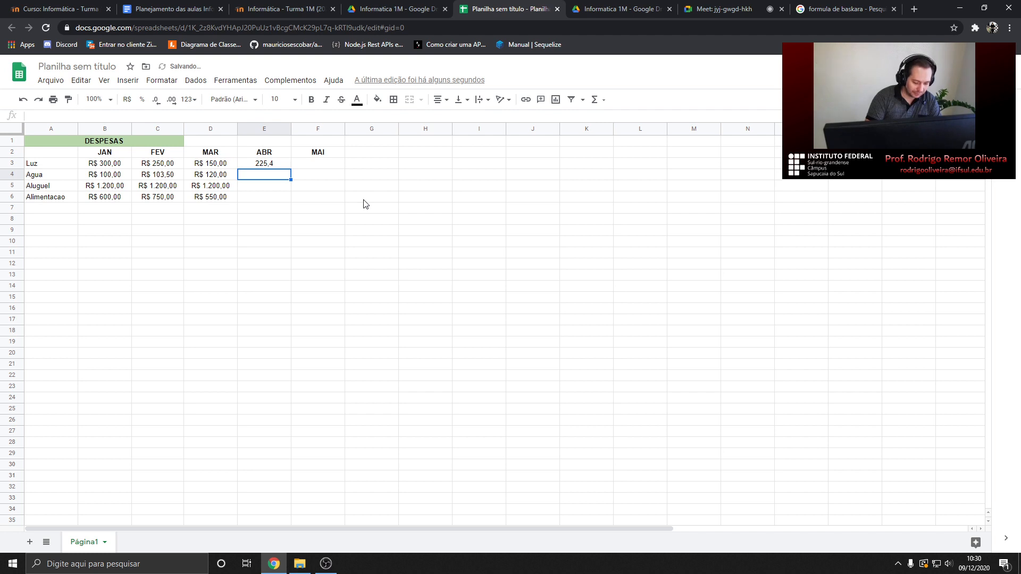
{"action": "type", "text": "15"}
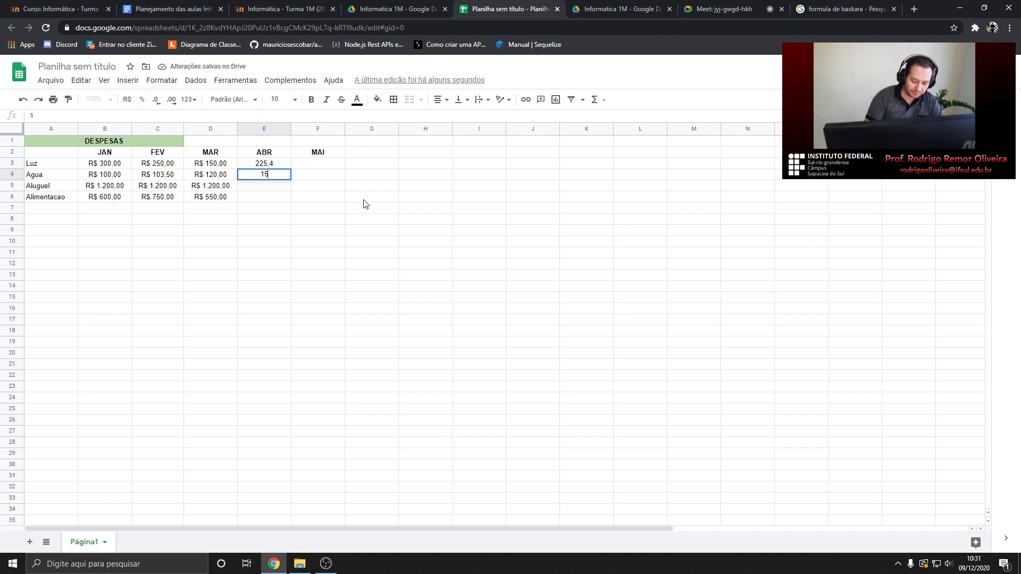
{"action": "type", "text": "5,6"}
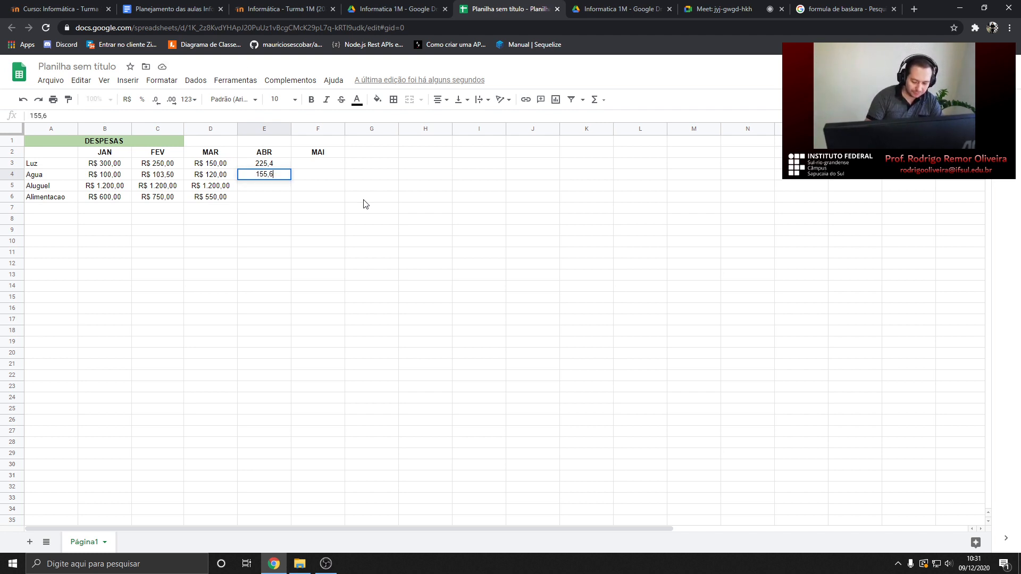
{"action": "key", "text": "Return"}
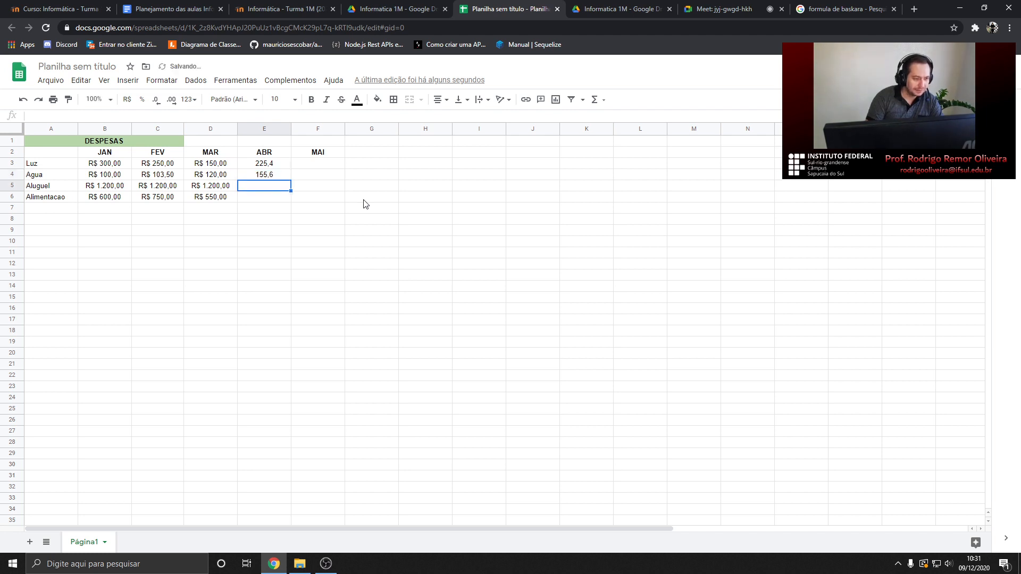
{"action": "type", "text": "1200"}
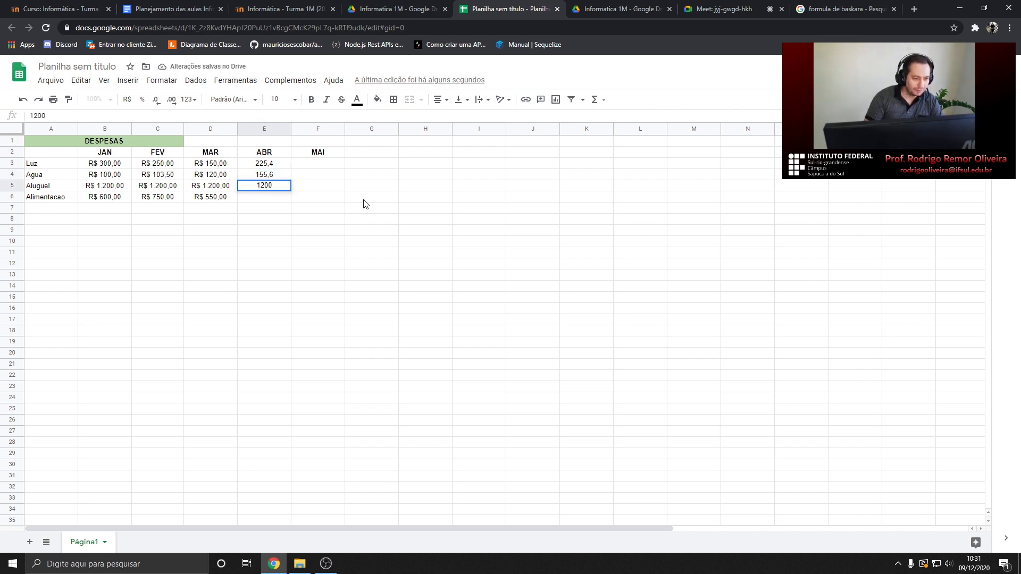
{"action": "key", "text": "Return"}
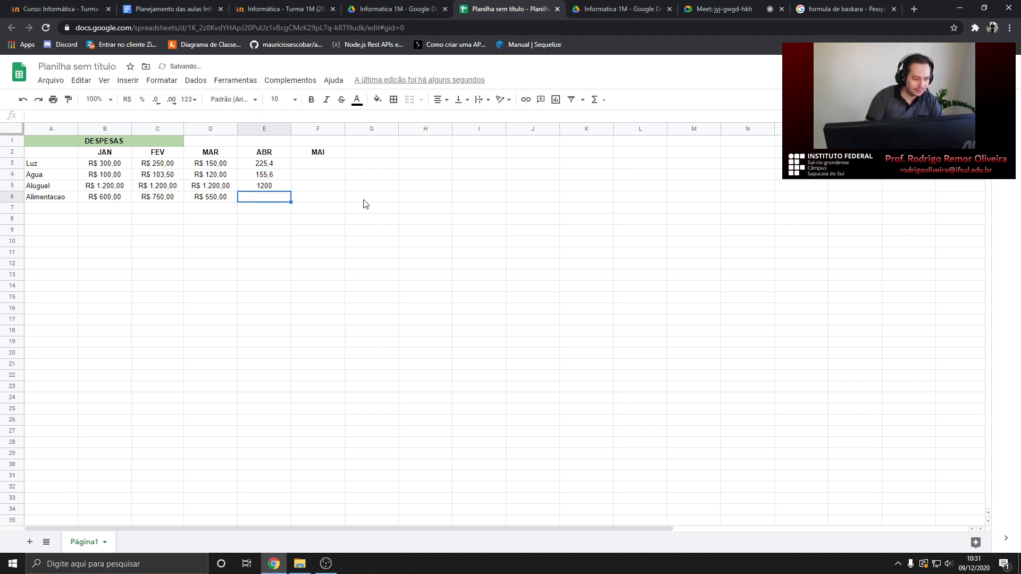
{"action": "type", "text": "8"}
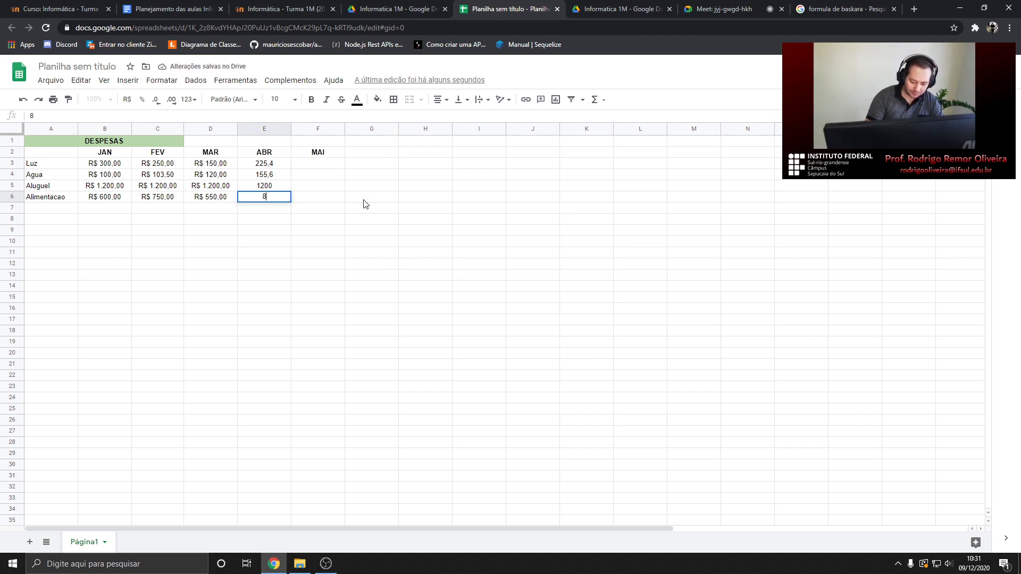
{"action": "key", "text": "Return"}
Enter the MAI amounts 200, 149,55, 1200 and 850 in F3:F6
{"action": "key", "text": "Up"}
{"action": "key", "text": "Right"}
{"action": "key", "text": "Right"}
{"action": "key", "text": "Up"}
{"action": "key", "text": "Up"}
{"action": "key", "text": "Left"}
{"action": "key", "text": "Up"}
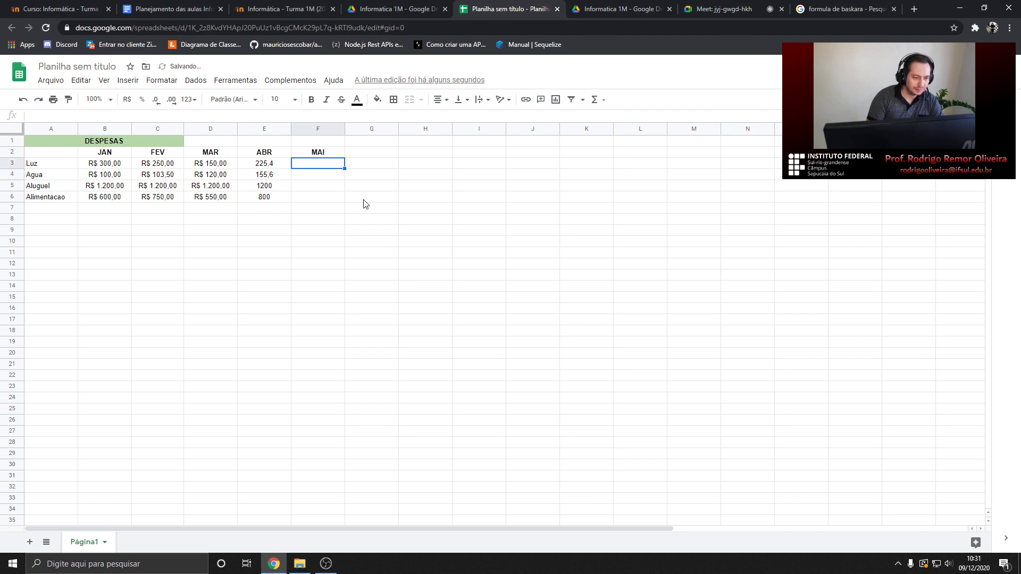
{"action": "type", "text": "200"}
{"action": "key", "text": "Return"}
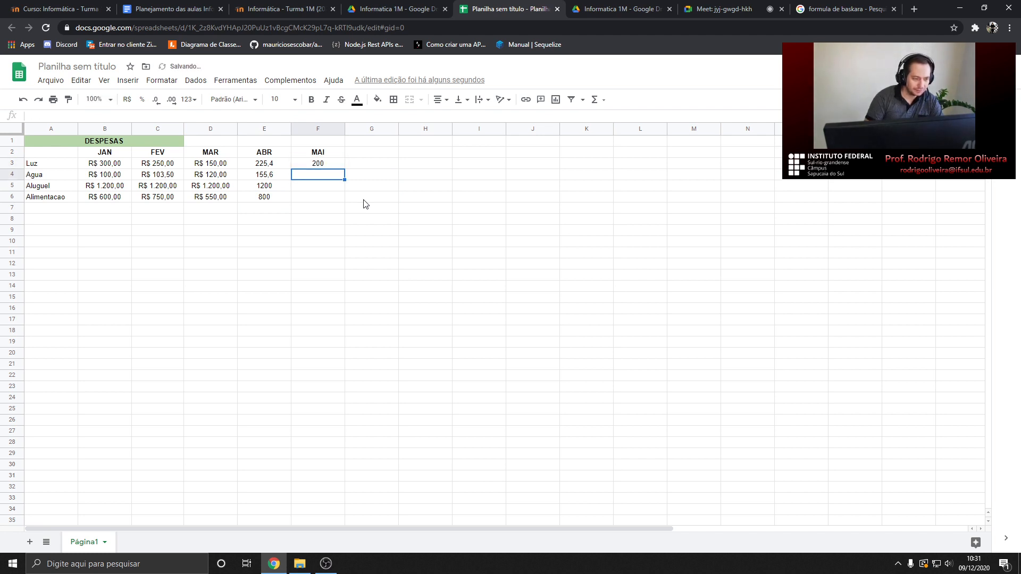
{"action": "type", "text": "149,55"}
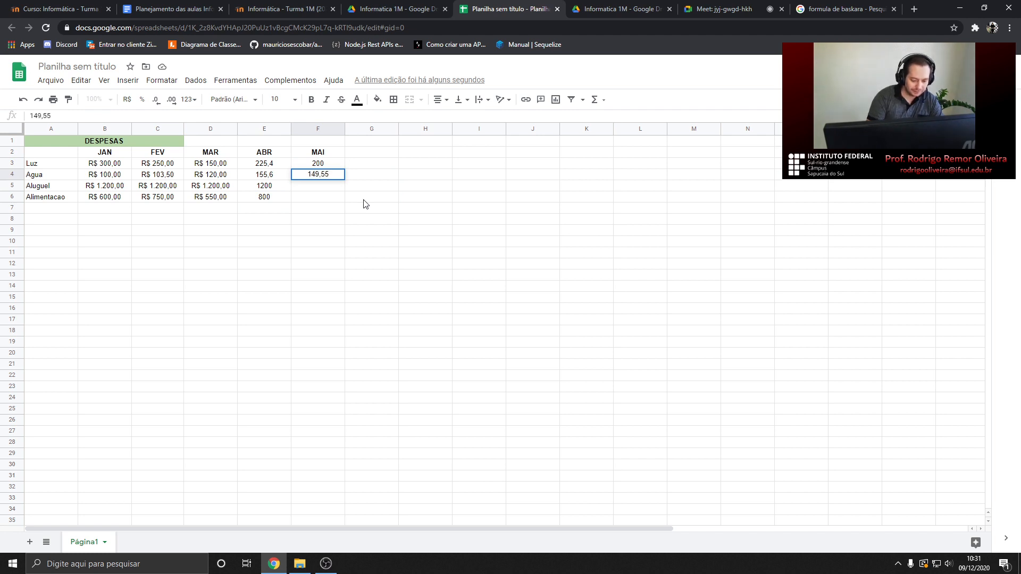
{"action": "key", "text": "Return"}
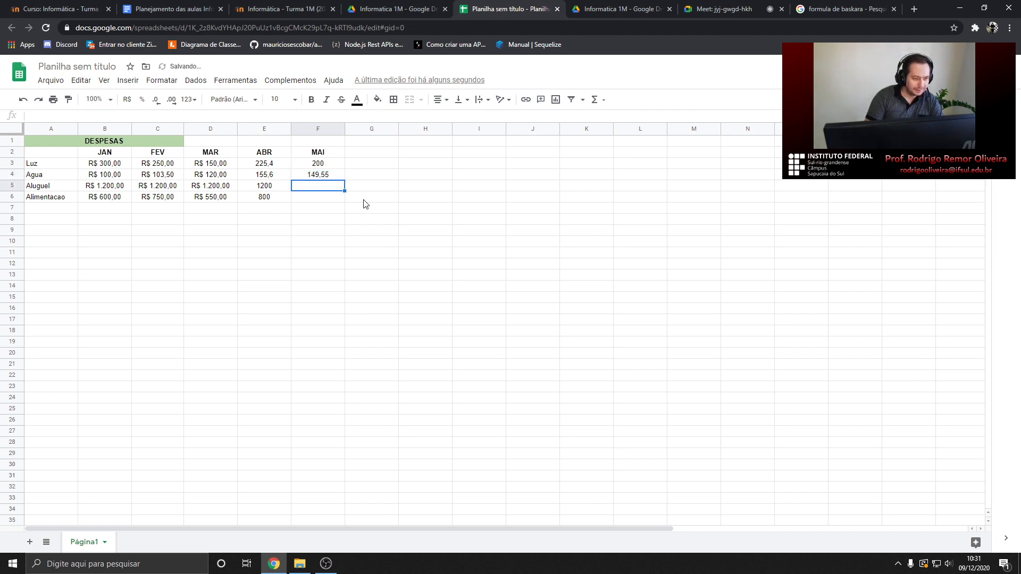
{"action": "type", "text": "1200"}
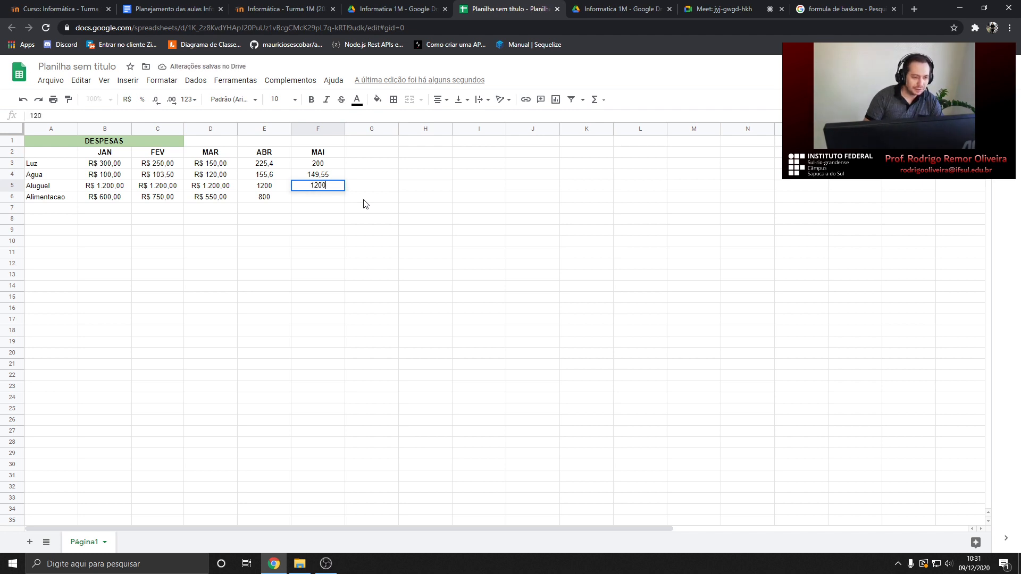
{"action": "key", "text": "Return"}
{"action": "type", "text": "850"}
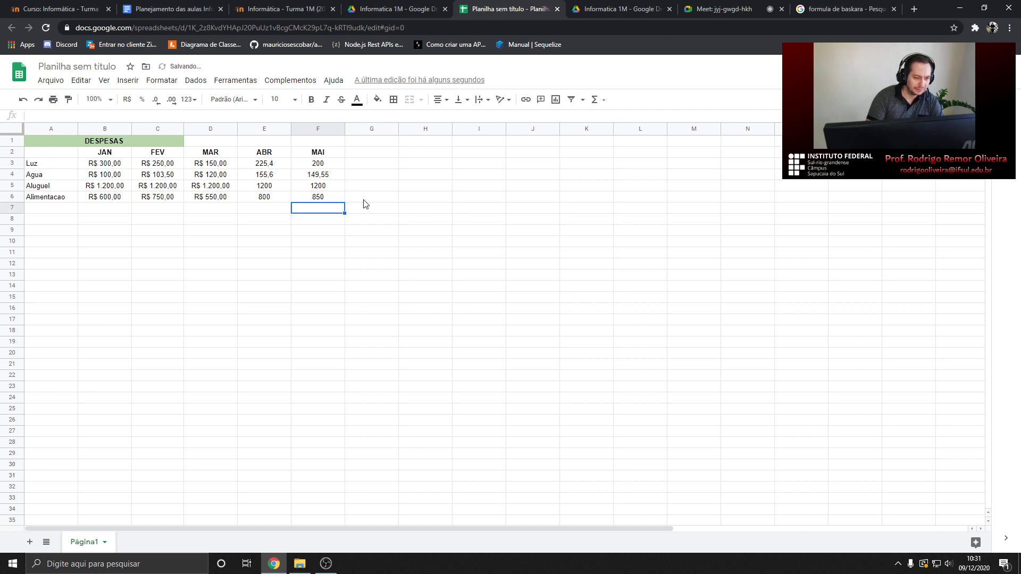
{"action": "left_click_drag", "start_coordinate": [263, 163], "coordinate": [319, 201]}
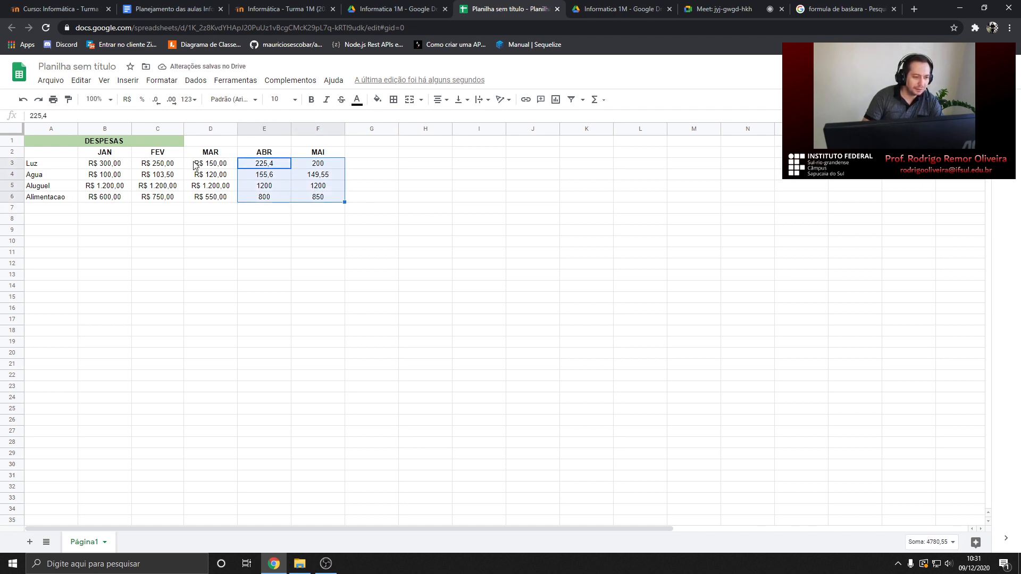
{"action": "left_click", "coordinate": [160, 81]}
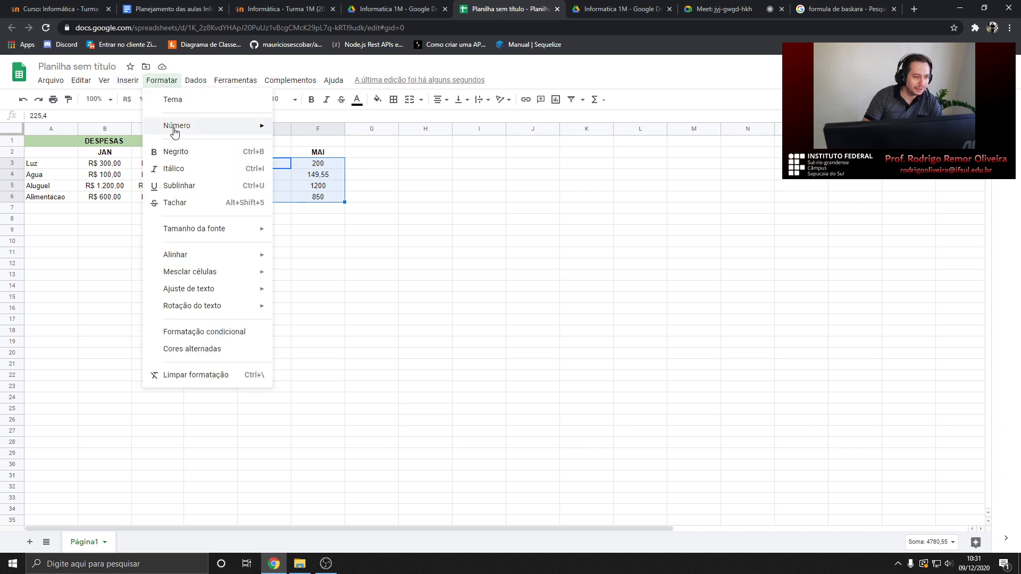
{"action": "mouse_move", "coordinate": [174, 130]}
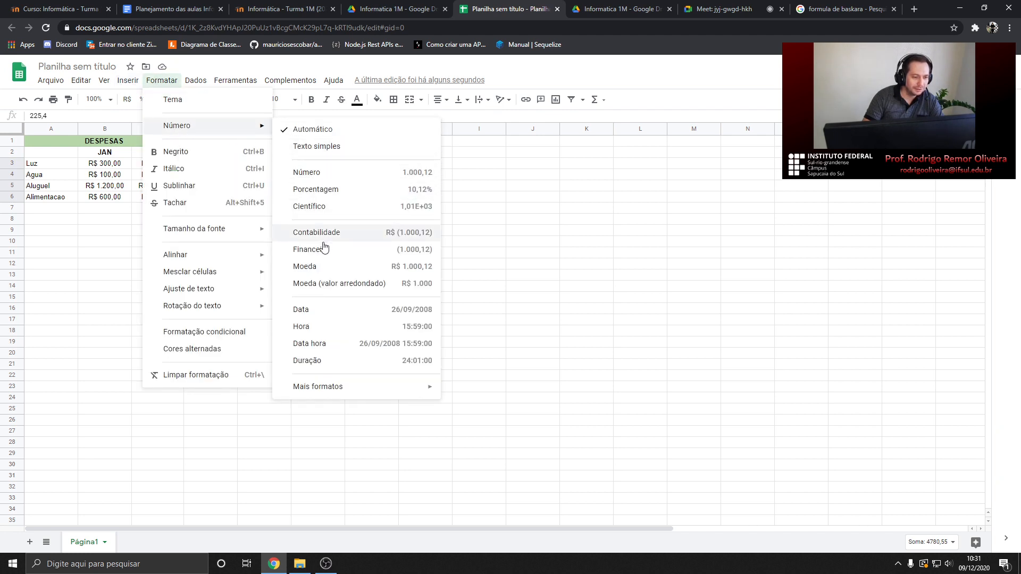
{"action": "left_click", "coordinate": [320, 267]}
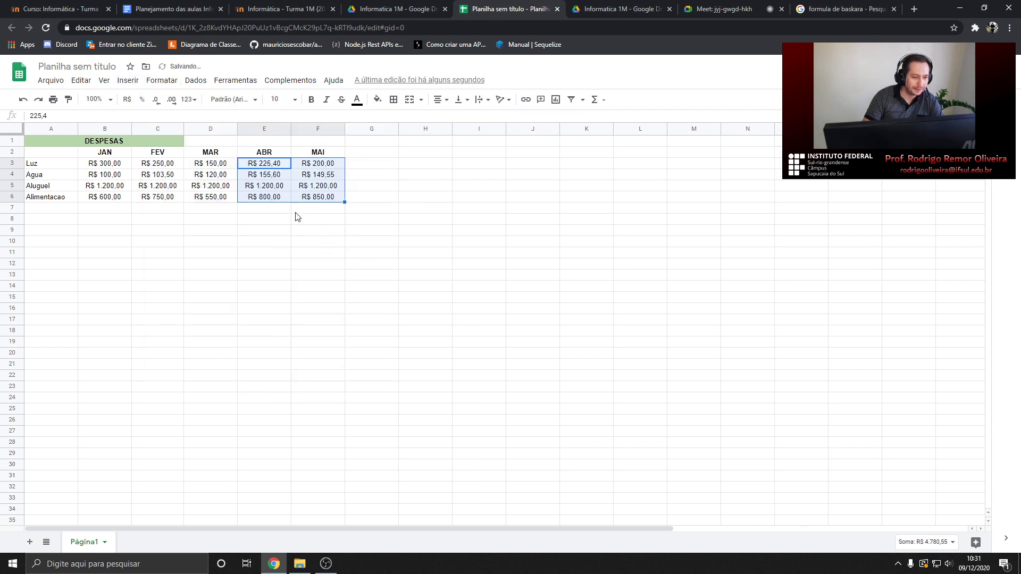
{"action": "left_click", "coordinate": [229, 199]}
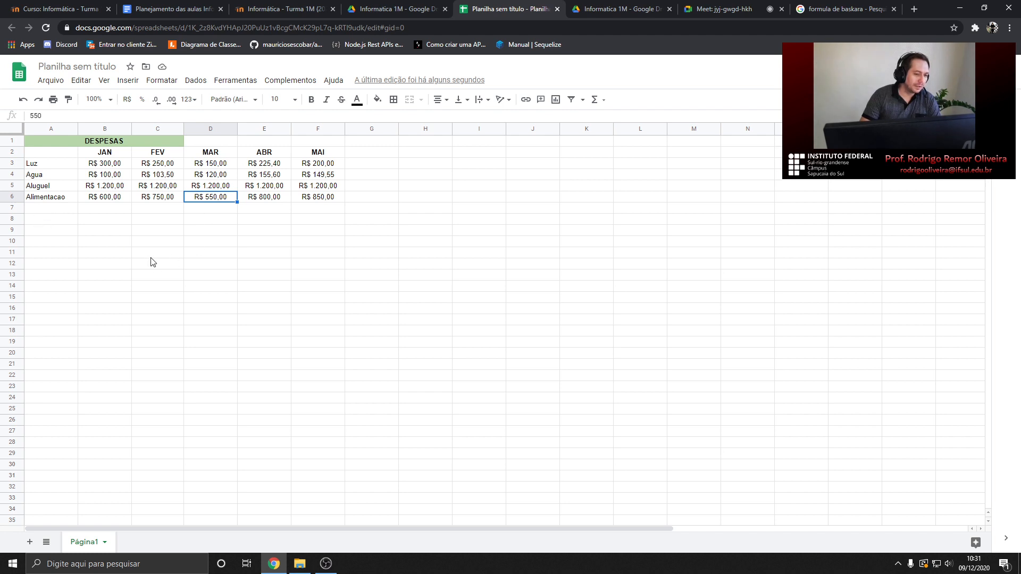
{"action": "left_click", "coordinate": [42, 219]}
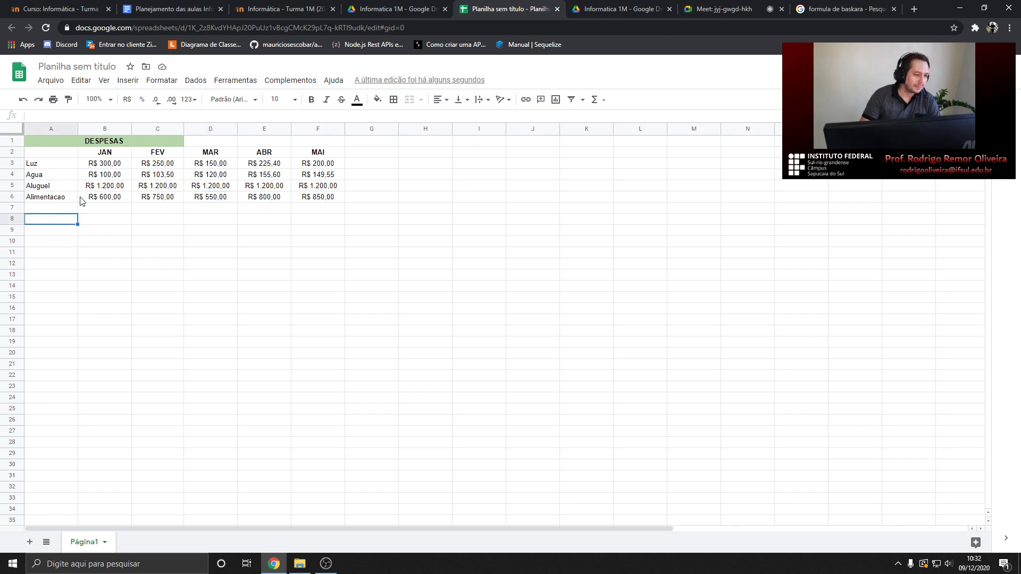
{"action": "left_click", "coordinate": [106, 166]}
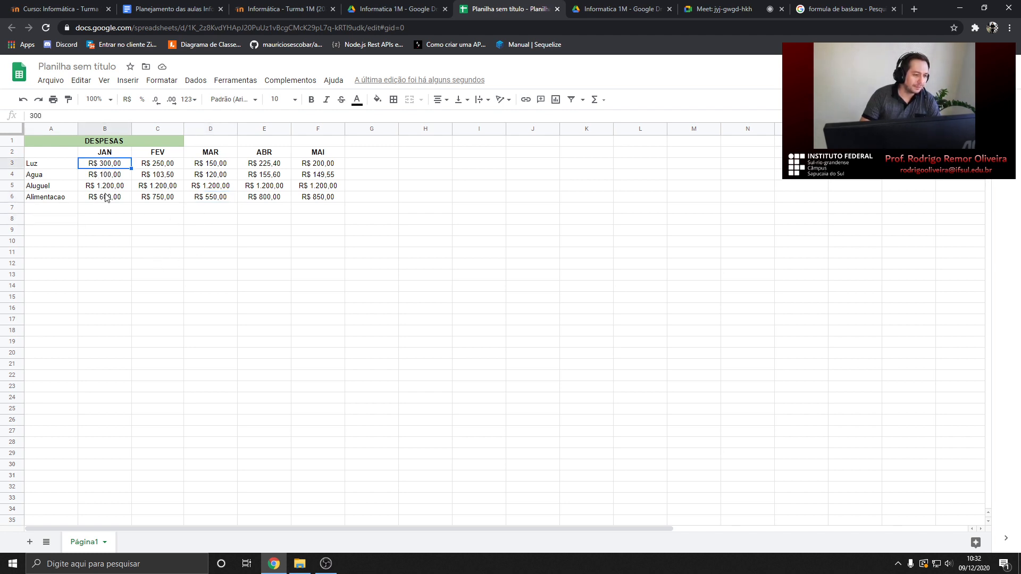
{"action": "left_click", "coordinate": [47, 221]}
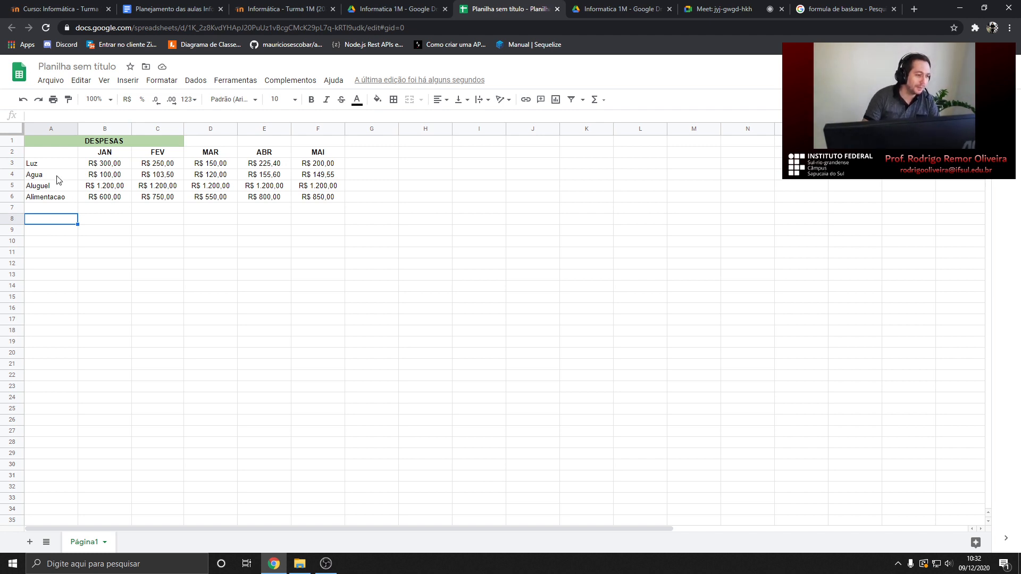
{"action": "left_click", "coordinate": [103, 165]}
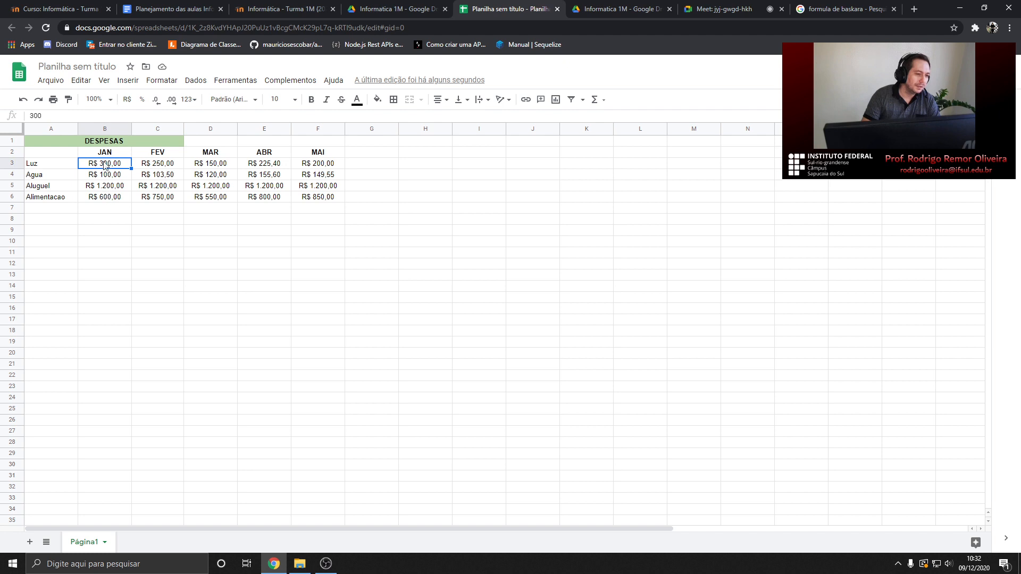
Label A8 GASTOS MENSAIS, replacing an initial SUBTOTAL entry
{"action": "left_click", "coordinate": [68, 211]}
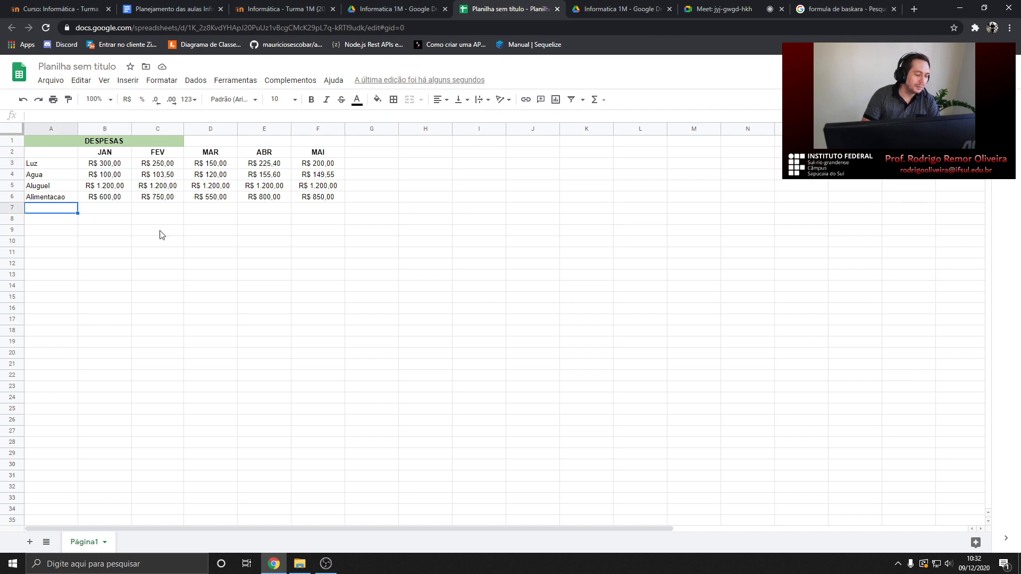
{"action": "key", "text": "Down"}
{"action": "type", "text": "SUB"}
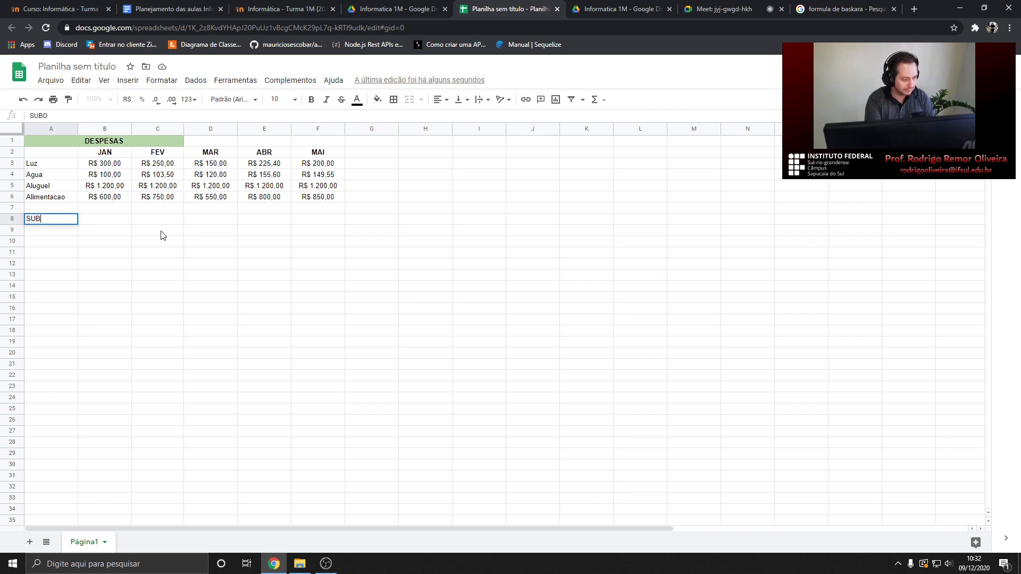
{"action": "type", "text": "TOTAL"}
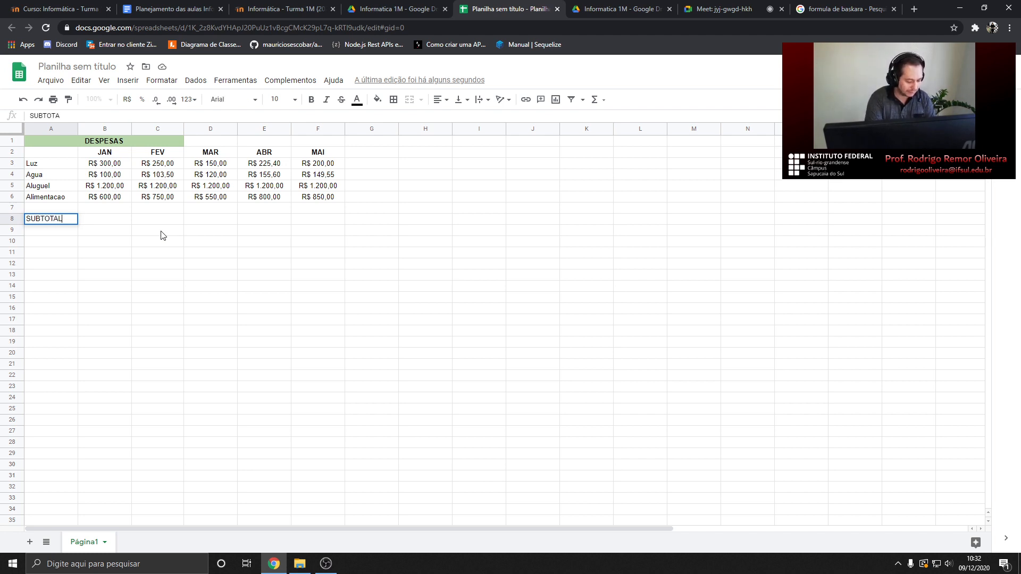
{"action": "key", "text": "Return"}
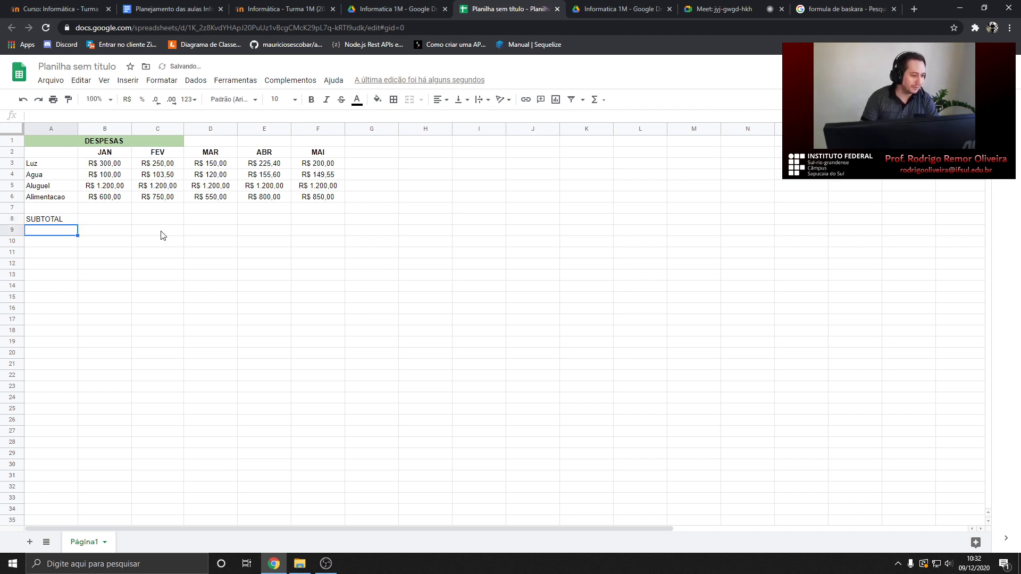
{"action": "left_click", "coordinate": [49, 218]}
{"action": "type", "text": "GASTOS MENSAIS"}
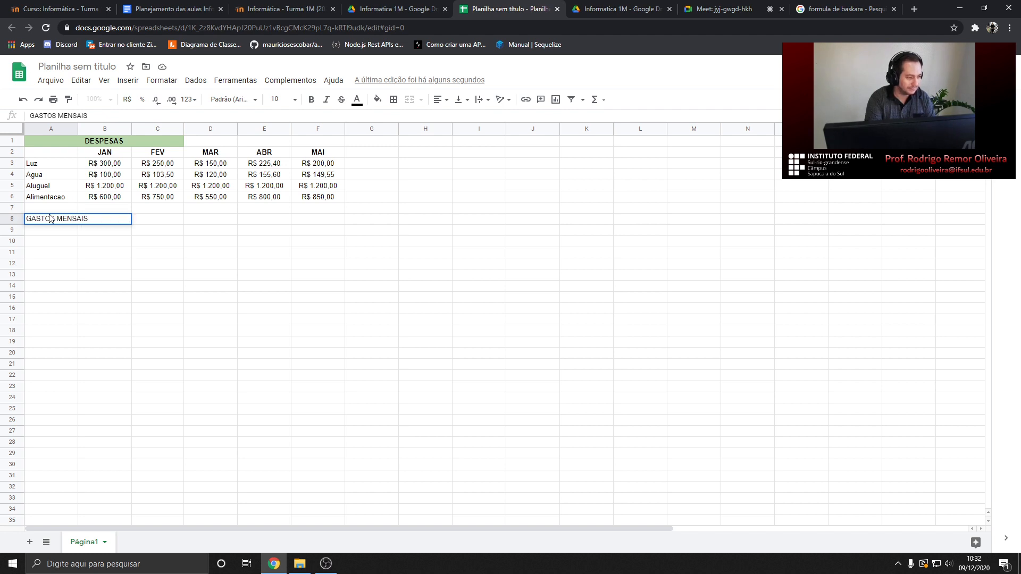
{"action": "key", "text": "Return"}
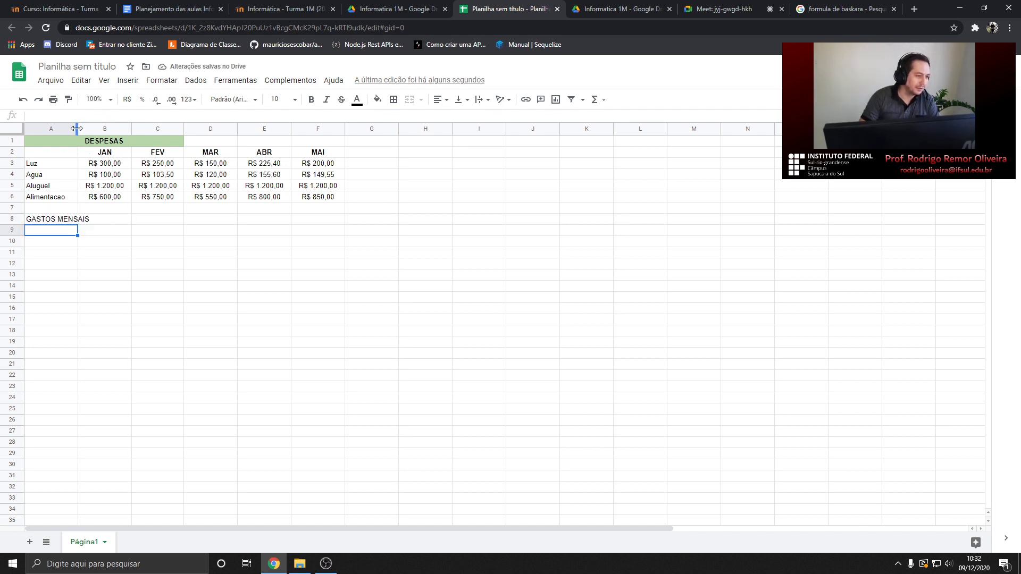
Auto-fit column A, bold the label, and append = so it reads GASTOS MENSAIS=
{"action": "double_click", "coordinate": [78, 131]}
{"action": "left_click", "coordinate": [66, 221]}
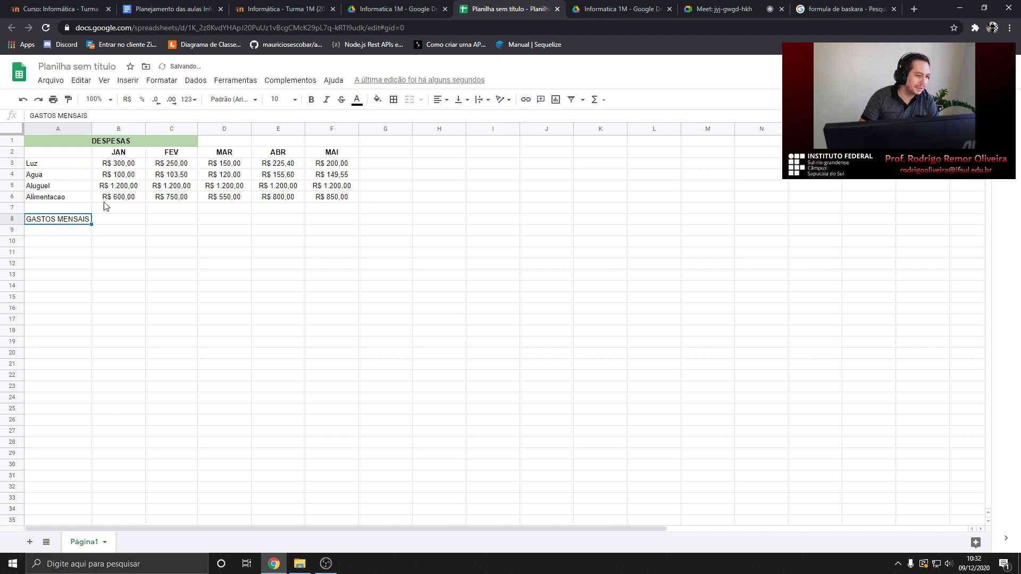
{"action": "left_click", "coordinate": [311, 100]}
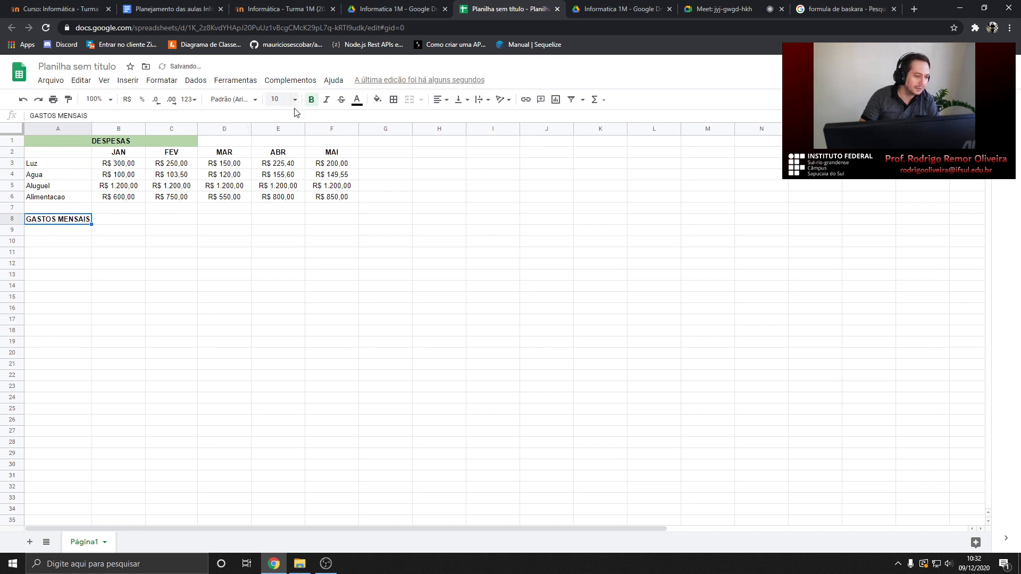
{"action": "double_click", "coordinate": [88, 221]}
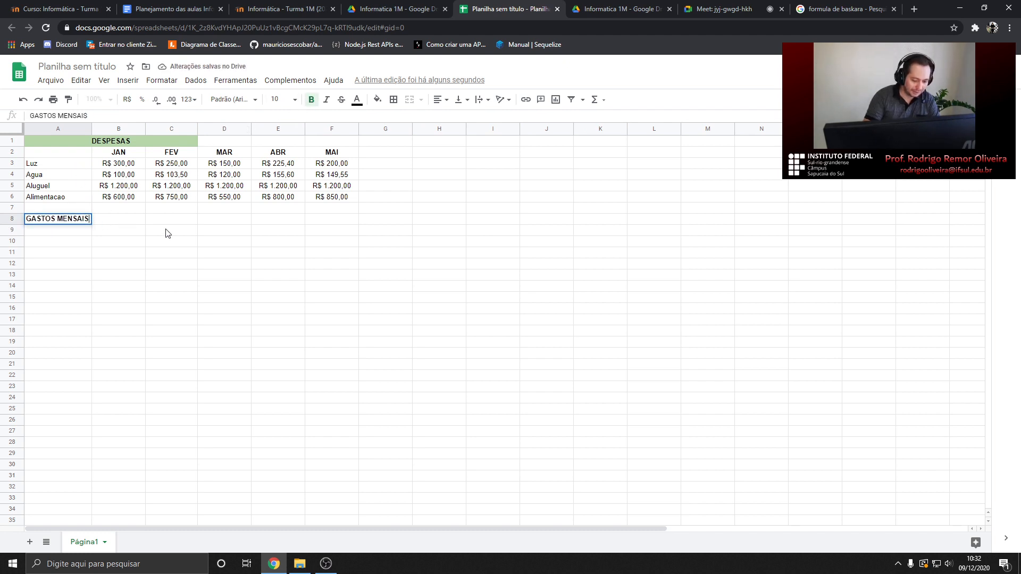
{"action": "type", "text": "="}
{"action": "key", "text": "Return"}
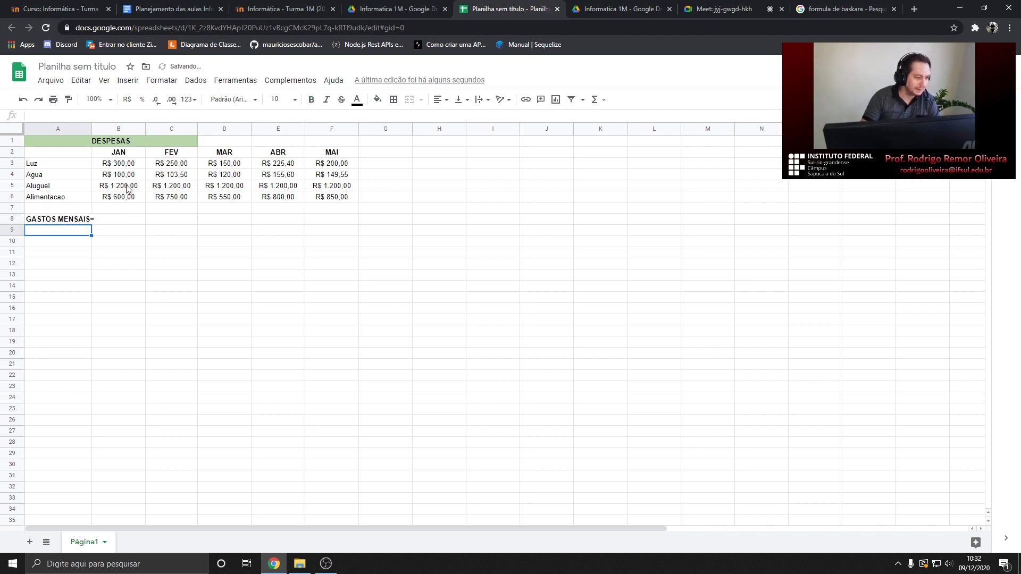
{"action": "left_click_drag", "start_coordinate": [89, 129], "coordinate": [96, 128]}
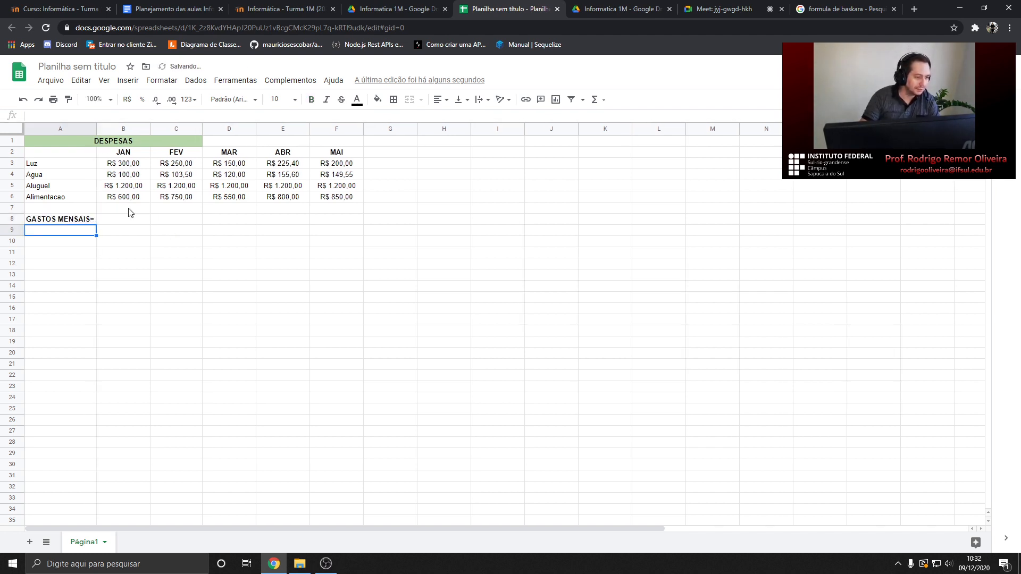
Look over January's Luz, Agua, Aluguel and Alimentacao values in B3:B6
{"action": "left_click", "coordinate": [123, 223]}
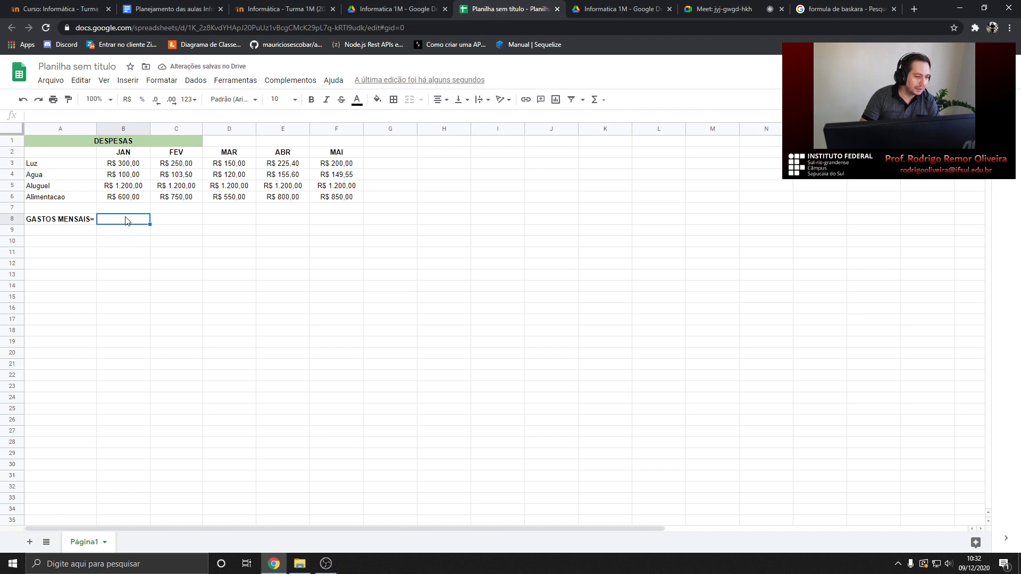
{"action": "left_click", "coordinate": [122, 167]}
{"action": "left_click", "coordinate": [122, 176]}
{"action": "left_click", "coordinate": [120, 186]}
{"action": "left_click", "coordinate": [120, 198]}
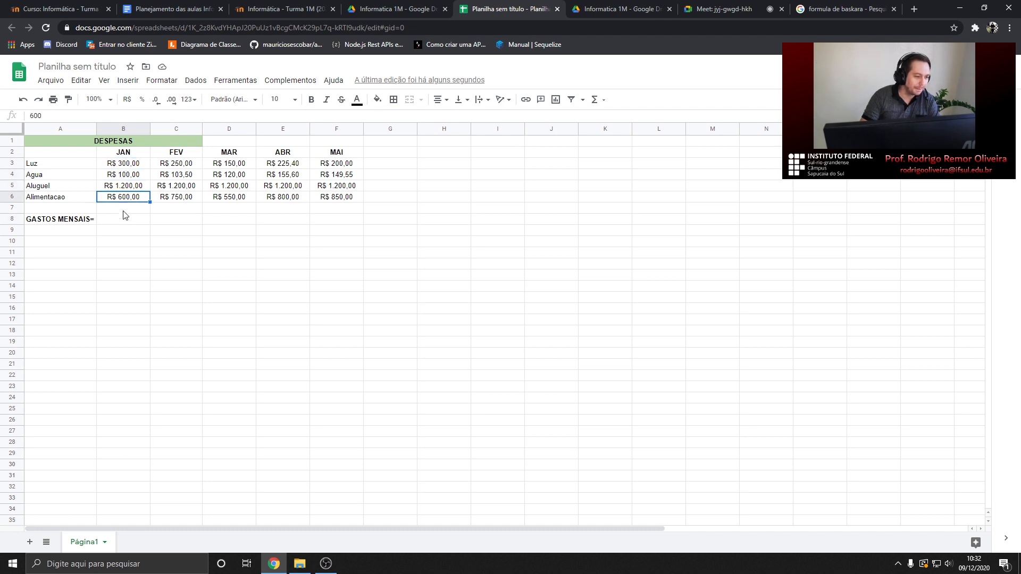
{"action": "left_click", "coordinate": [125, 221]}
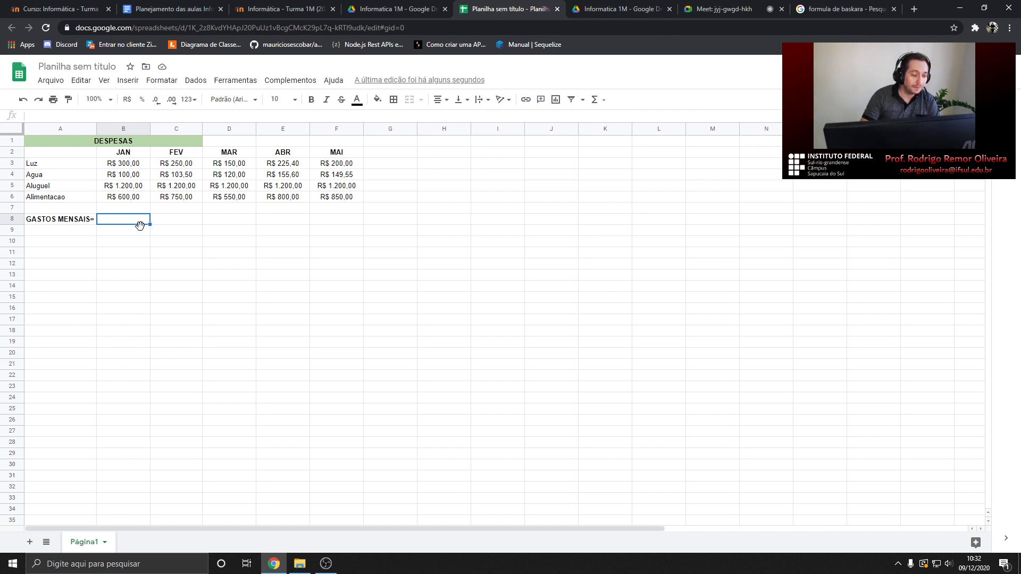
{"action": "left_click", "coordinate": [122, 168]}
{"action": "left_click", "coordinate": [123, 175]}
{"action": "left_click", "coordinate": [123, 187]}
{"action": "left_click", "coordinate": [128, 166]}
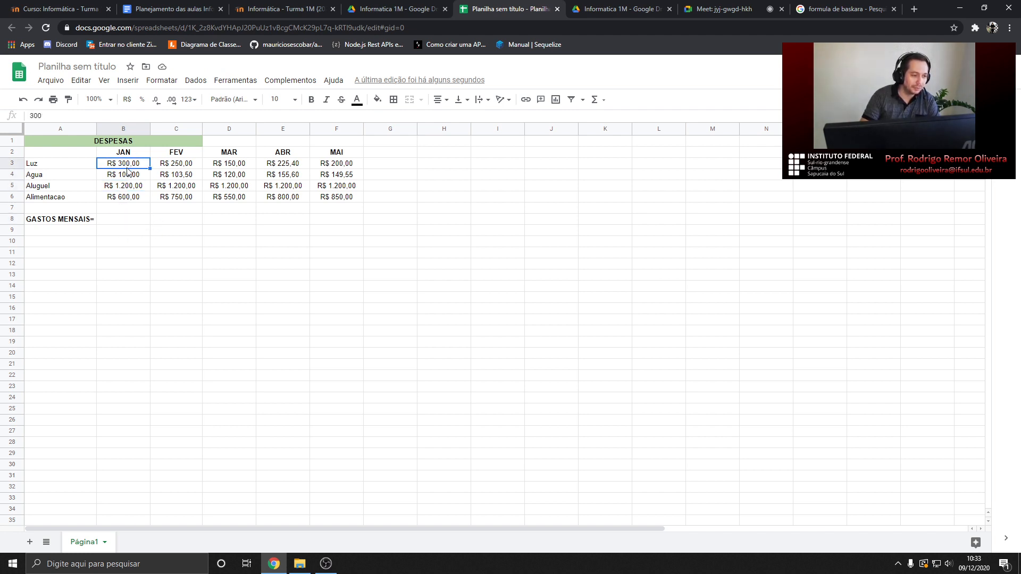
{"action": "left_click", "coordinate": [127, 175]}
{"action": "left_click", "coordinate": [121, 166]}
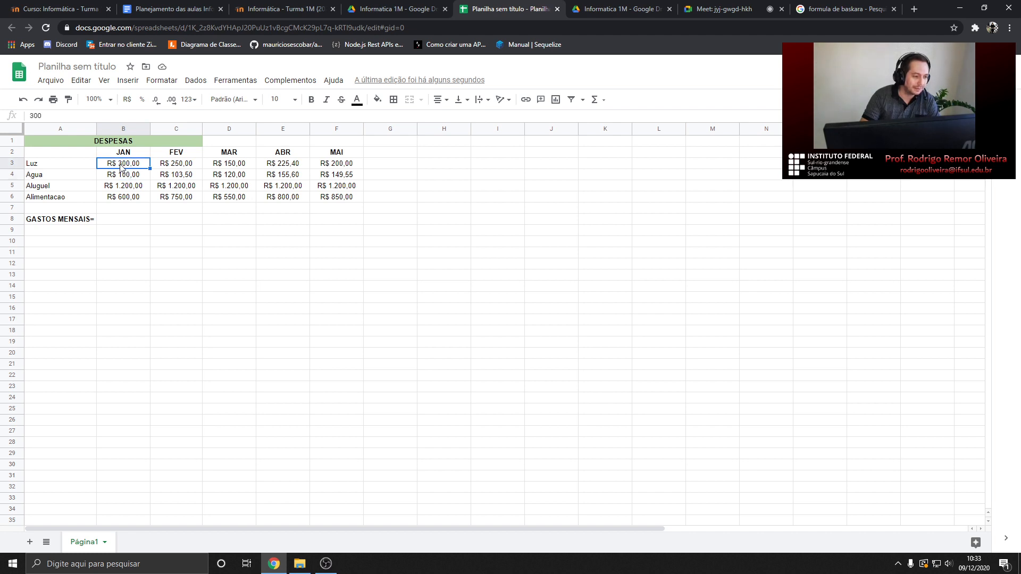
{"action": "left_click", "coordinate": [119, 178]}
{"action": "left_click", "coordinate": [119, 186]}
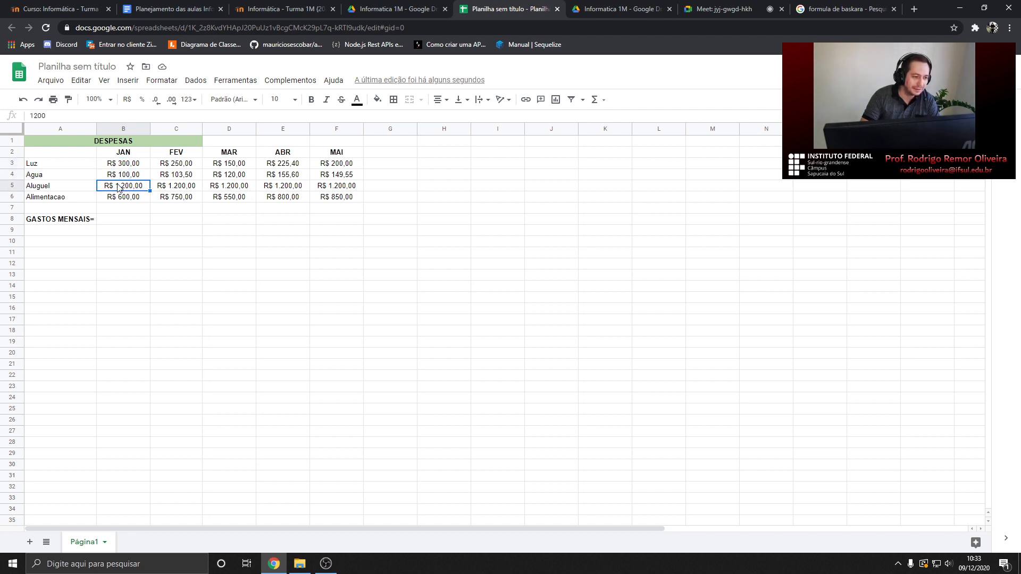
{"action": "left_click", "coordinate": [123, 198]}
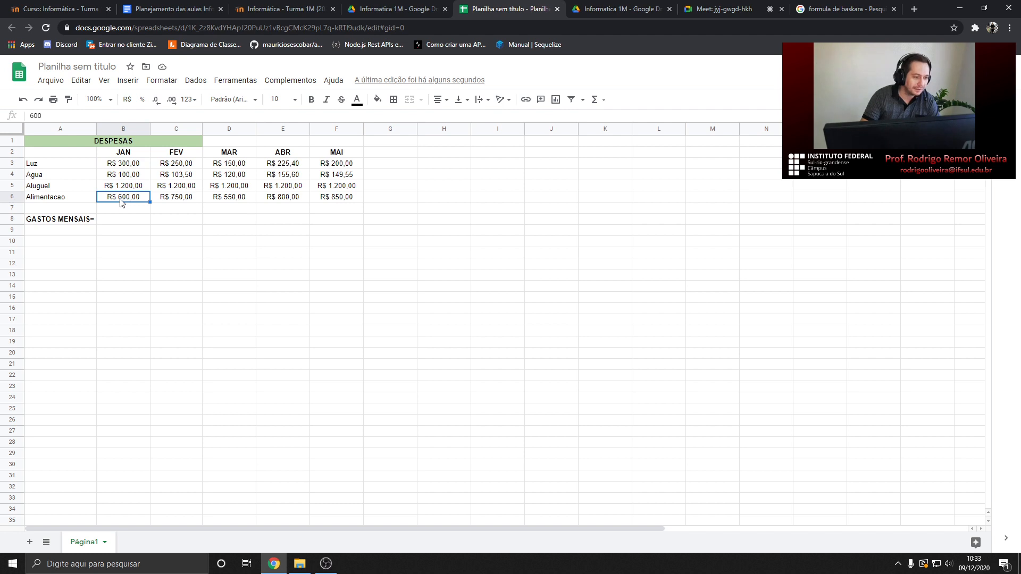
Type 300+100+1200+600 into B8 as plain text, then delete it, leaving B8 empty
{"action": "left_click", "coordinate": [115, 216]}
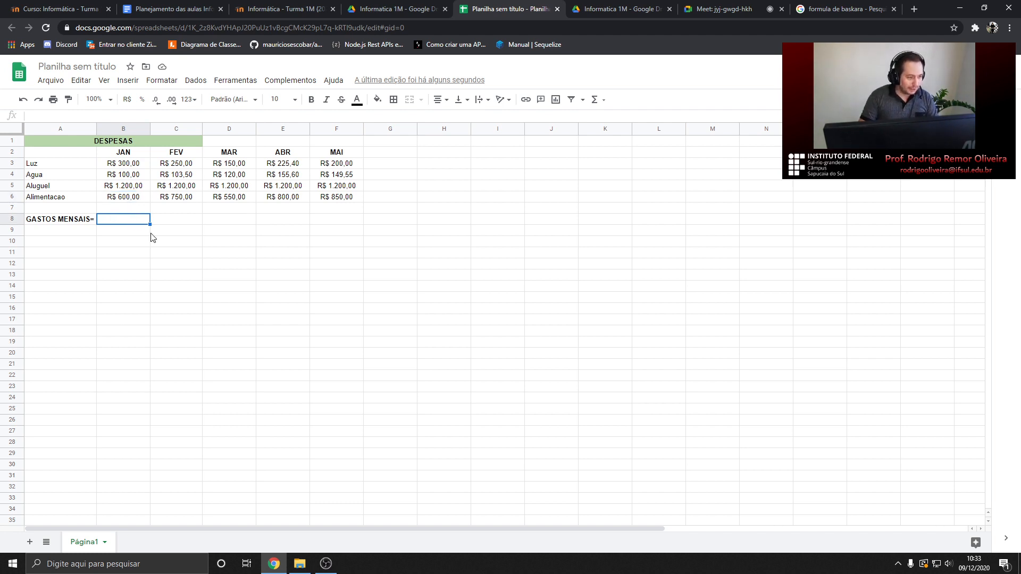
{"action": "type", "text": "300"}
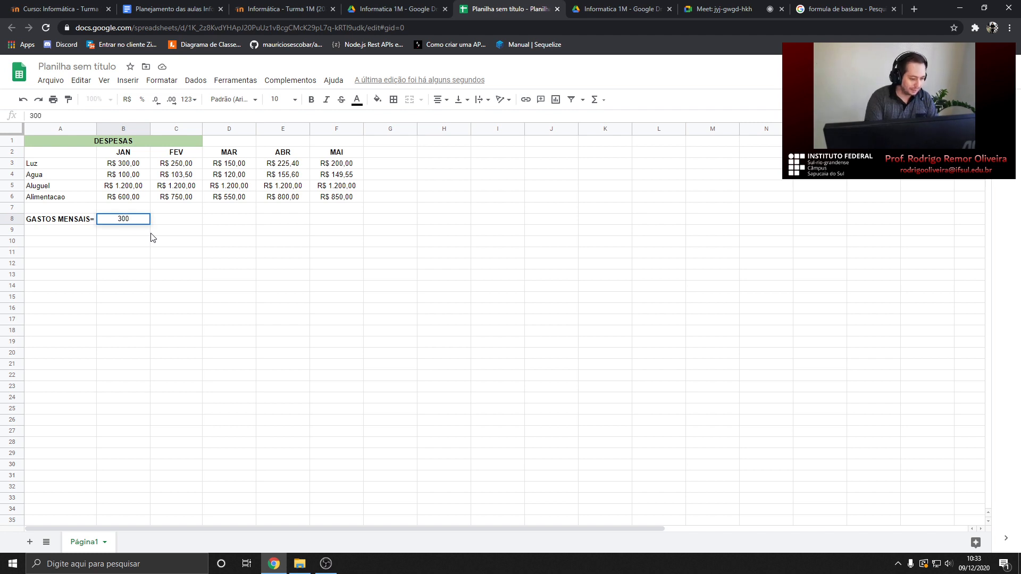
{"action": "type", "text": "+1"}
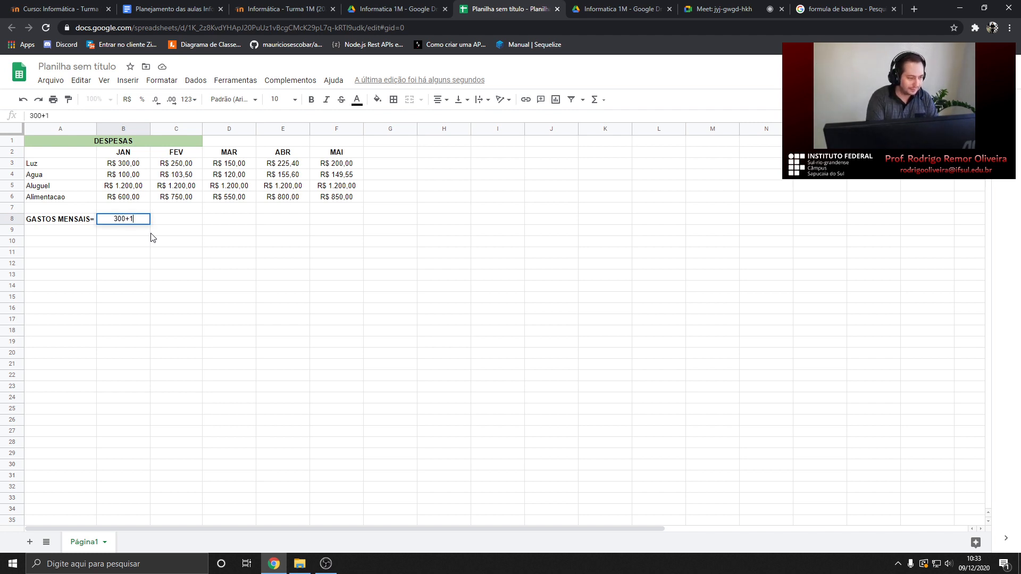
{"action": "type", "text": "00+1200+600"}
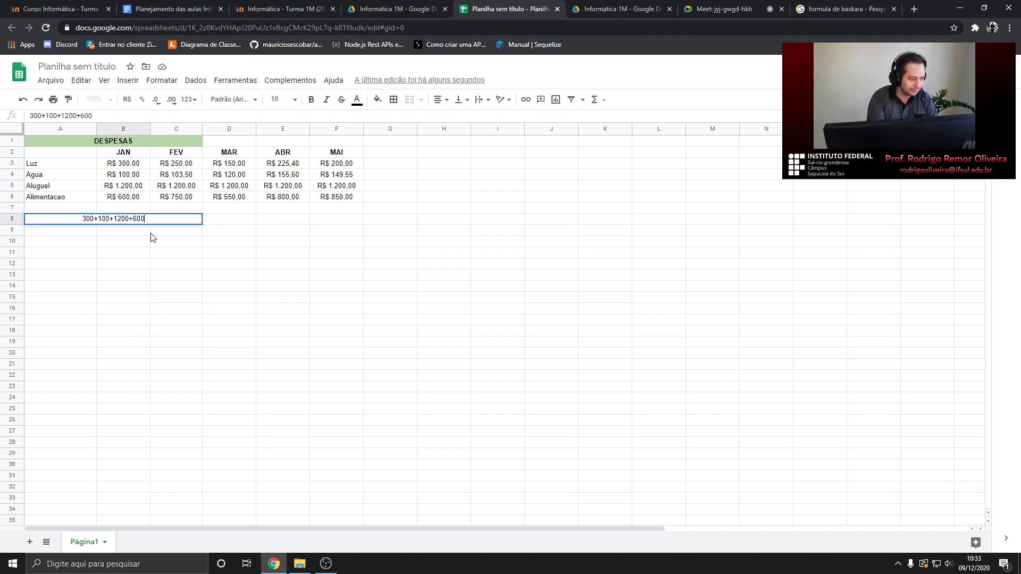
{"action": "key", "text": "Return"}
{"action": "left_click", "coordinate": [146, 219]}
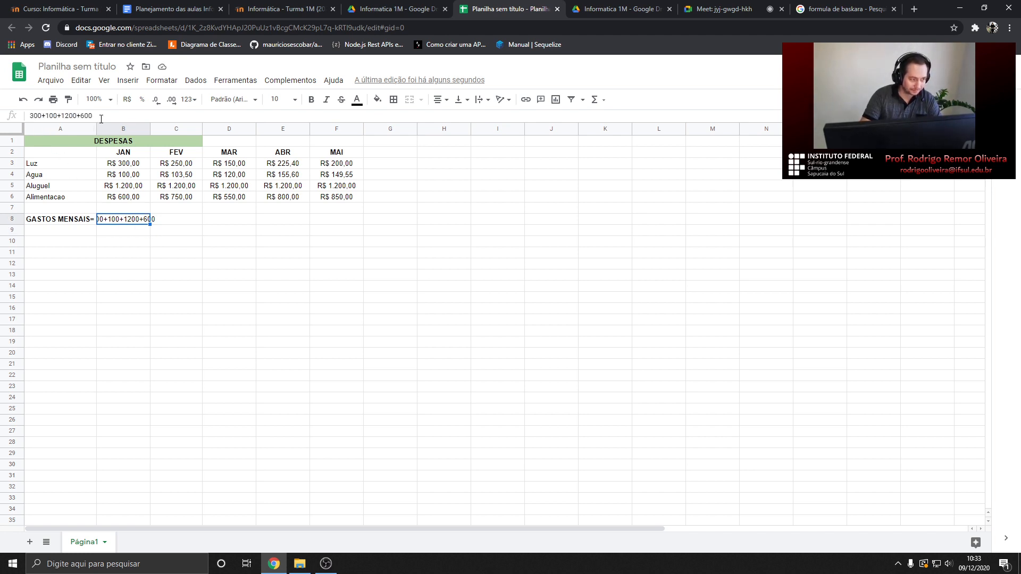
{"action": "double_click", "coordinate": [124, 219]}
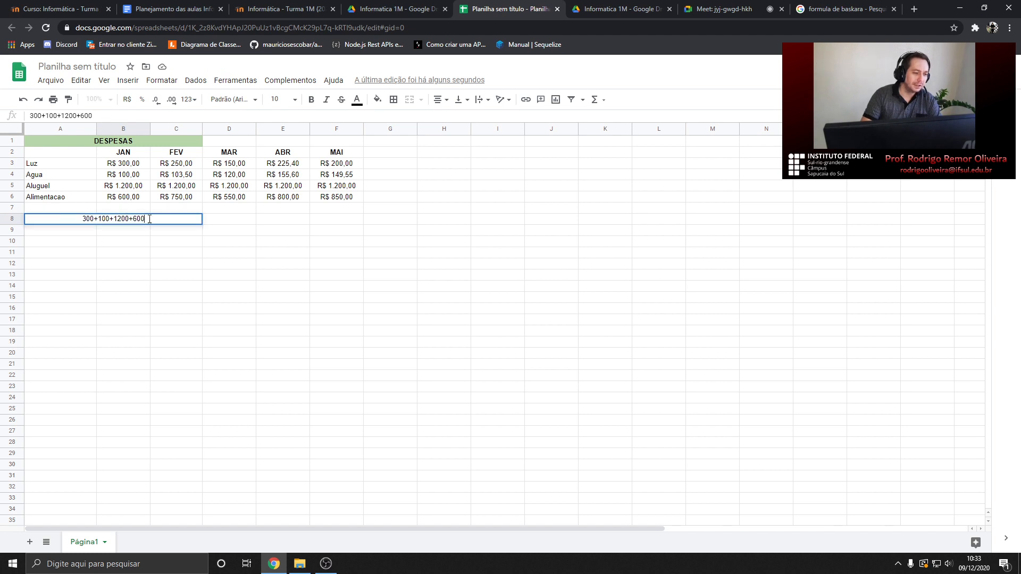
{"action": "left_click_drag", "start_coordinate": [144, 220], "coordinate": [85, 215]}
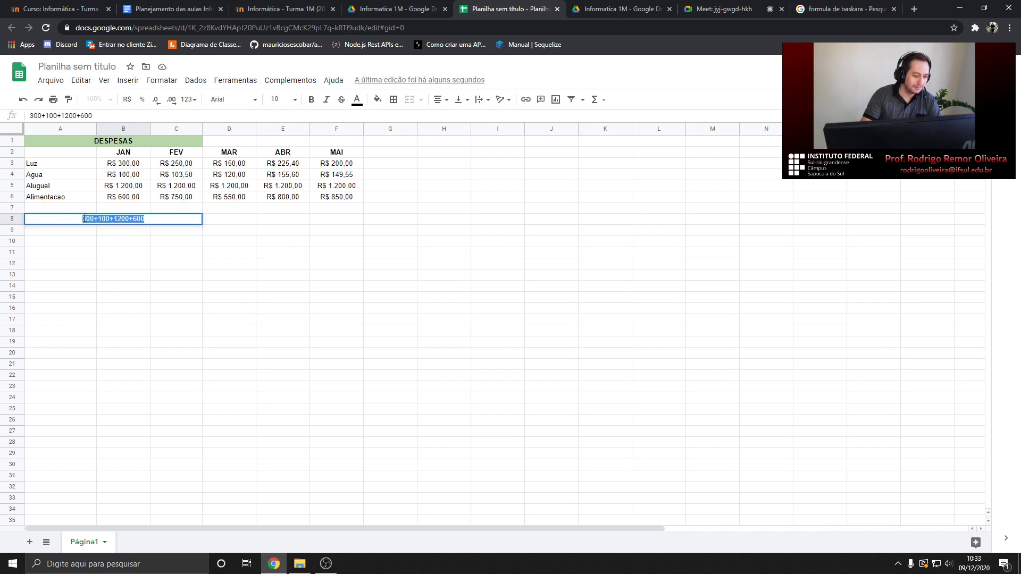
{"action": "key", "text": "BackSpace"}
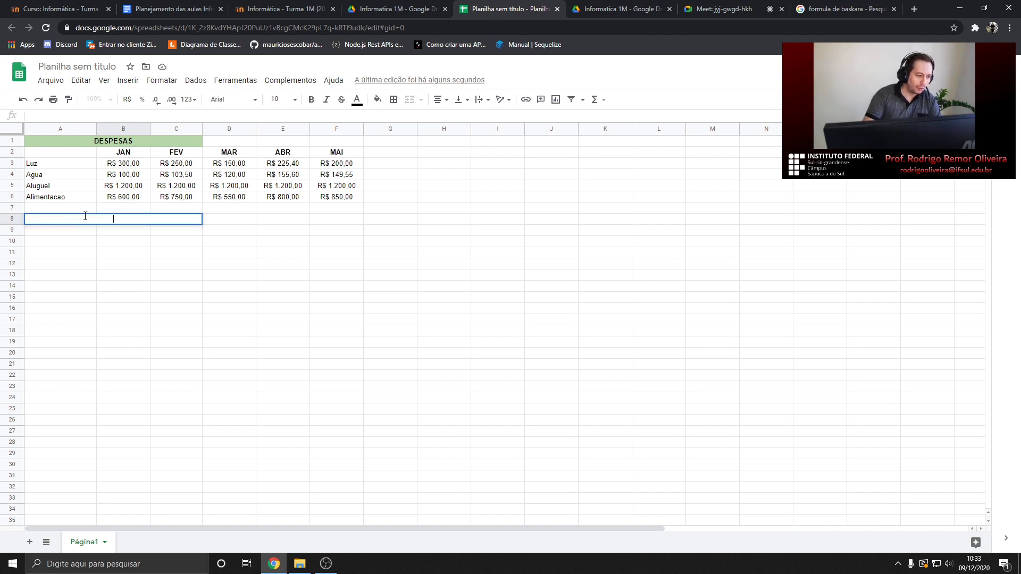
{"action": "left_click", "coordinate": [111, 232]}
{"action": "left_click", "coordinate": [118, 219]}
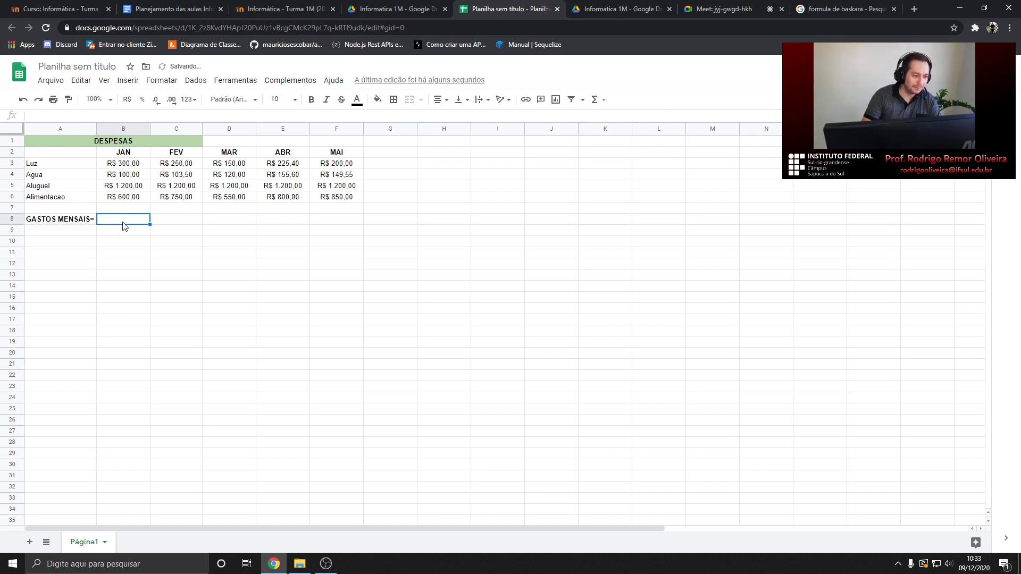
Enter the formula =300+100+1200+600 in B8, showing 2200
{"action": "type", "text": "="}
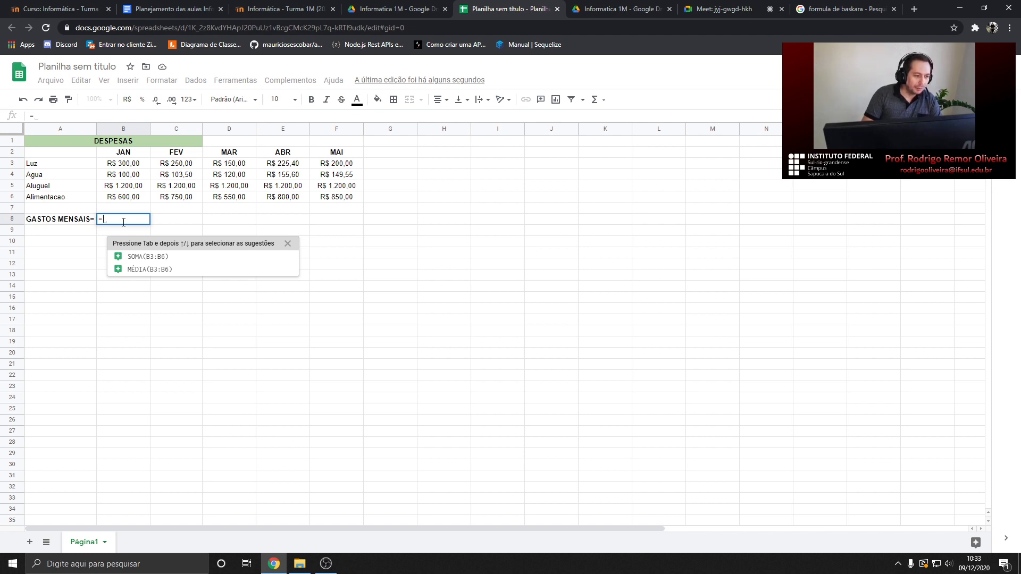
{"action": "type", "text": "300"}
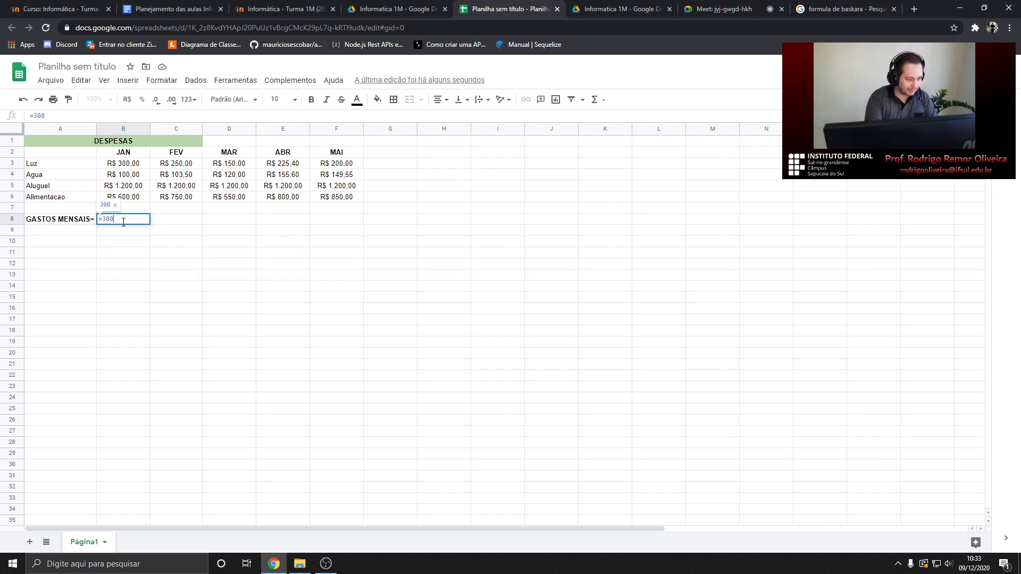
{"action": "type", "text": "+"}
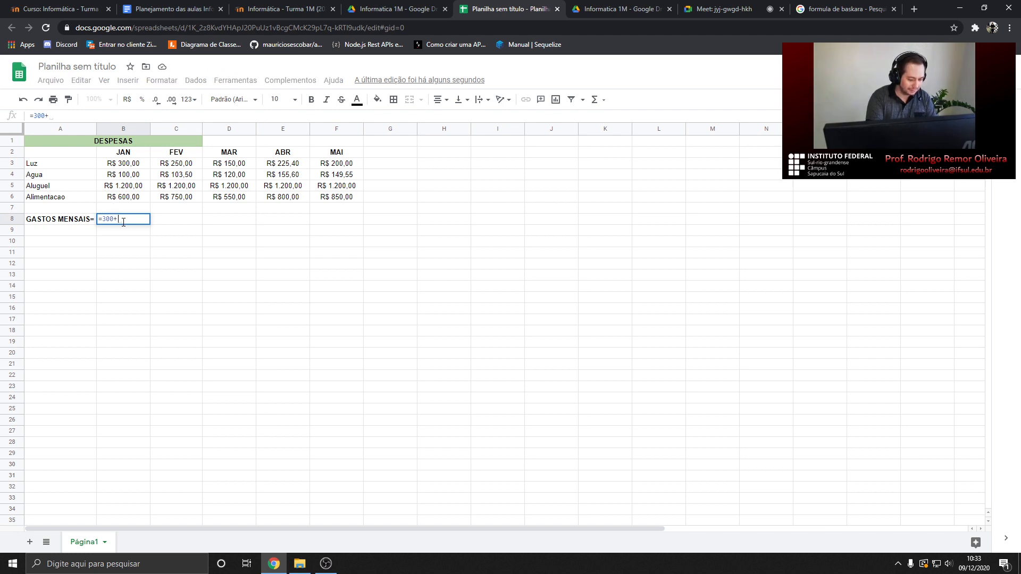
{"action": "type", "text": "100+1200"}
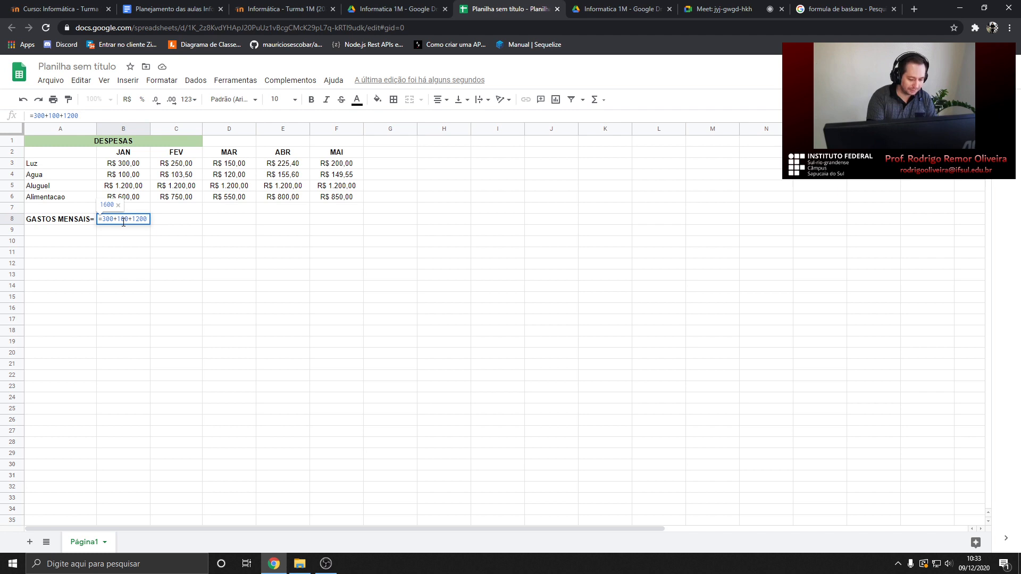
{"action": "type", "text": "+600"}
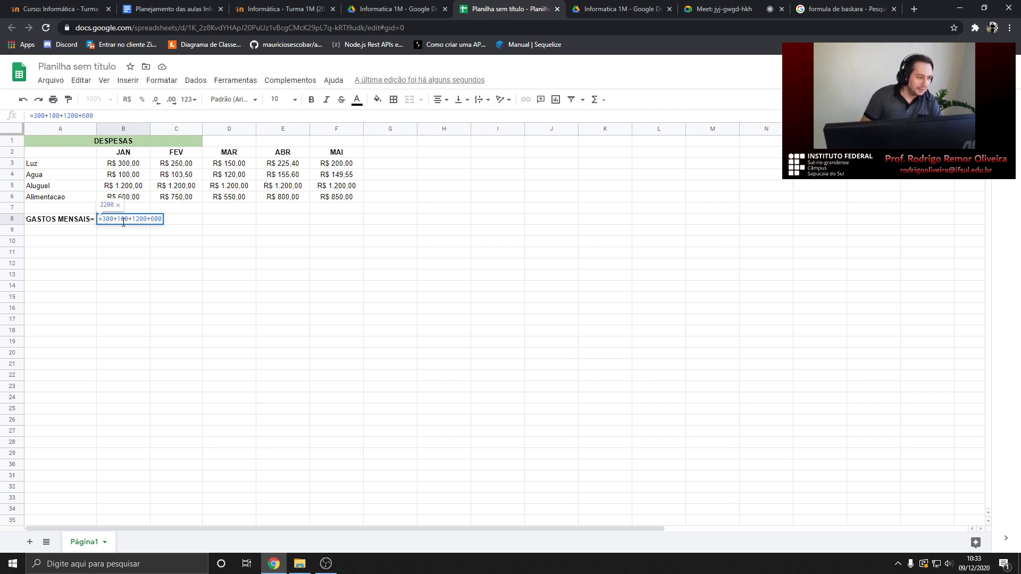
{"action": "key", "text": "Return"}
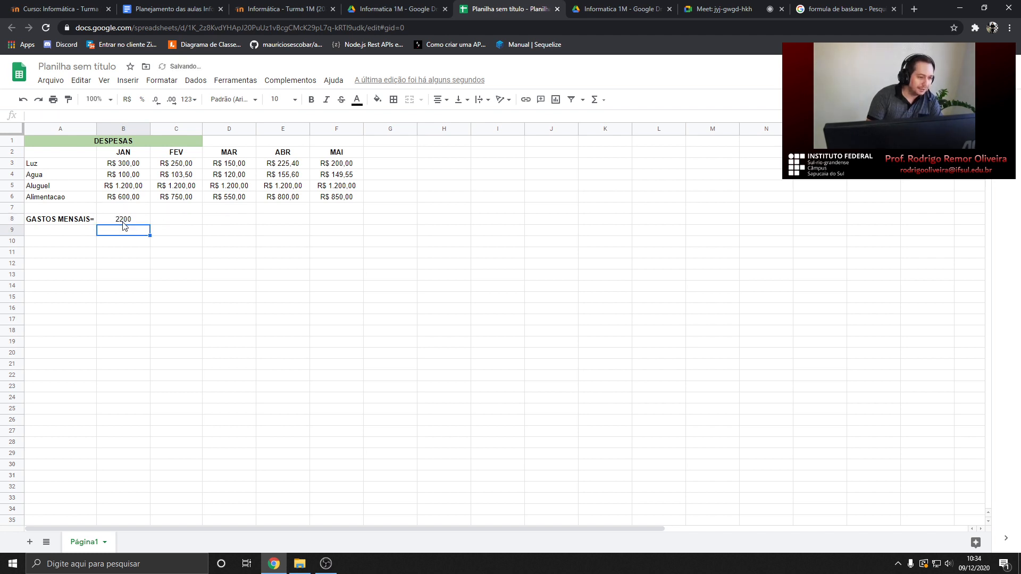
{"action": "left_click", "coordinate": [123, 223]}
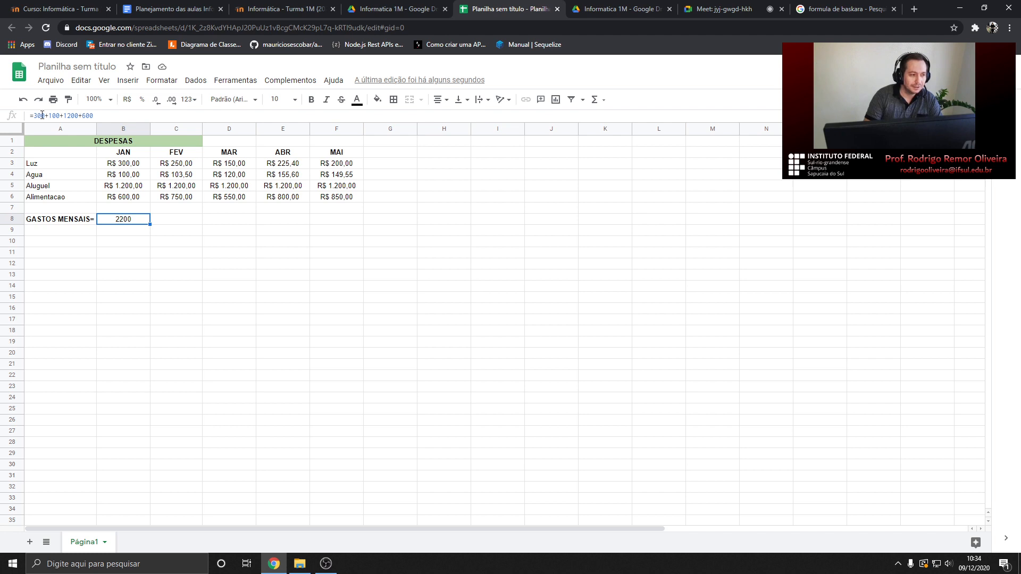
Inspect B8's formula, cancel the edit unchanged, and switch to the Google Meet call
{"action": "left_click", "coordinate": [34, 115]}
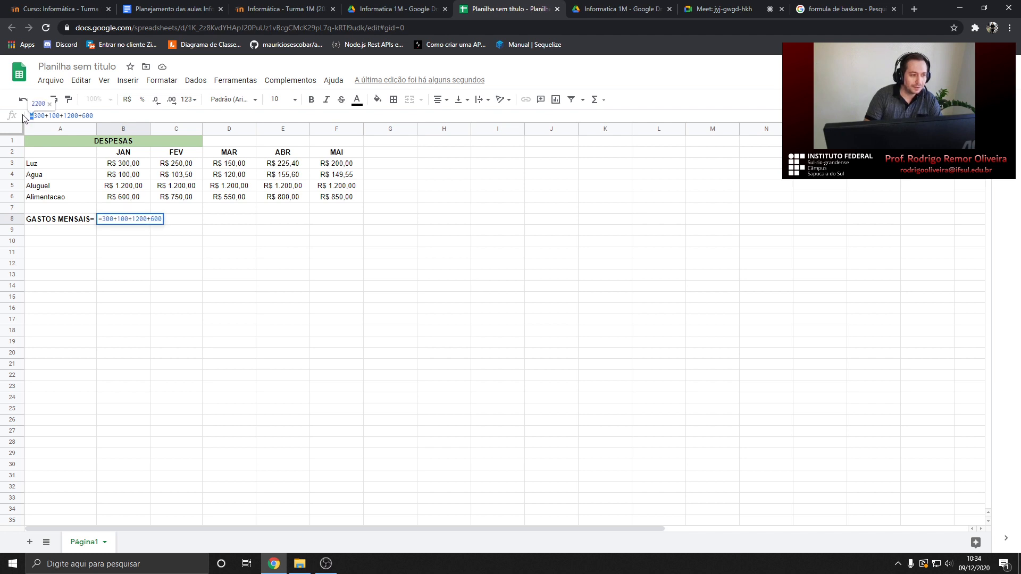
{"action": "left_click_drag", "start_coordinate": [34, 116], "coordinate": [28, 116]}
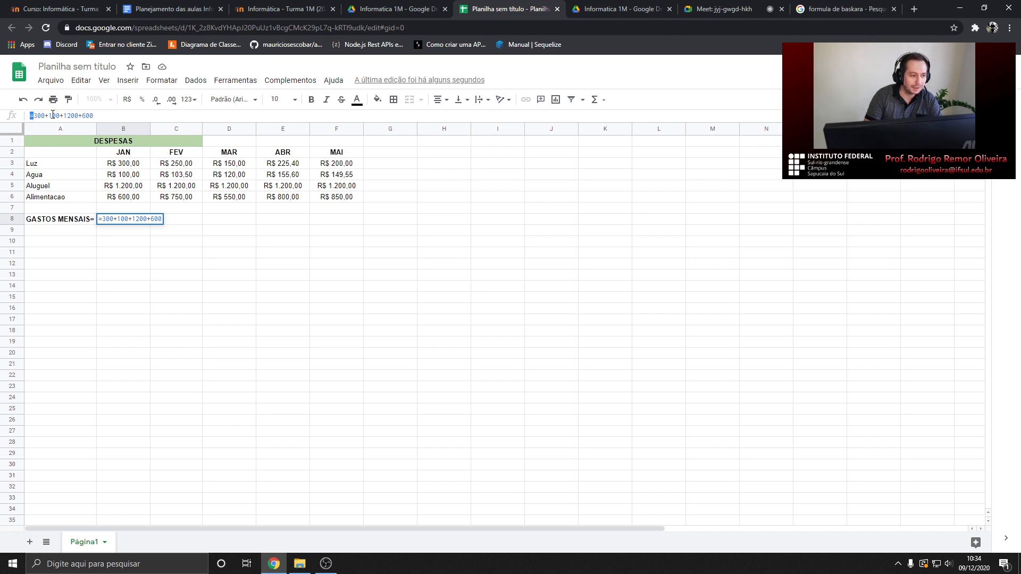
{"action": "left_click", "coordinate": [152, 242]}
{"action": "key", "text": "Escape"}
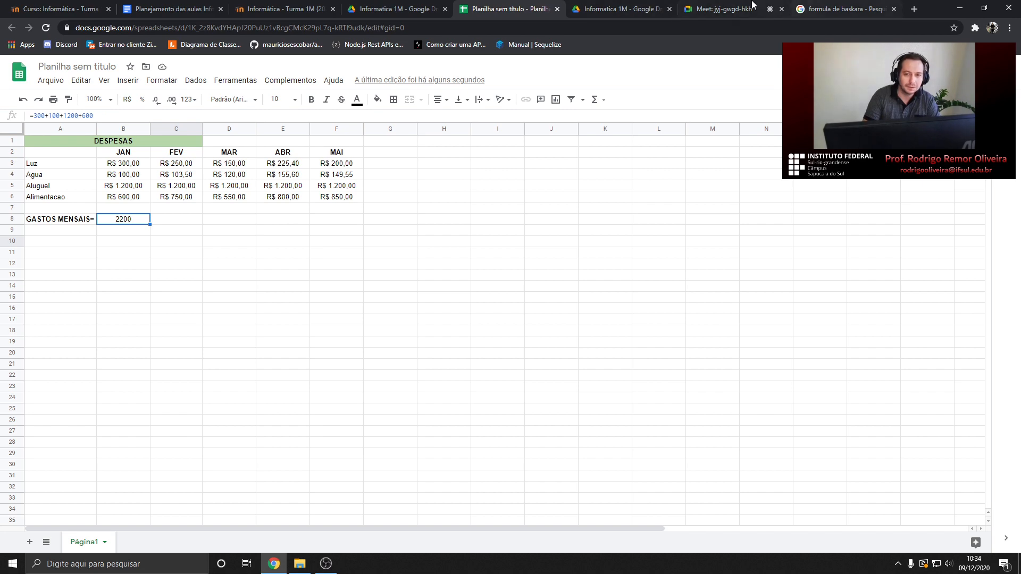
{"action": "left_click", "coordinate": [728, 9]}
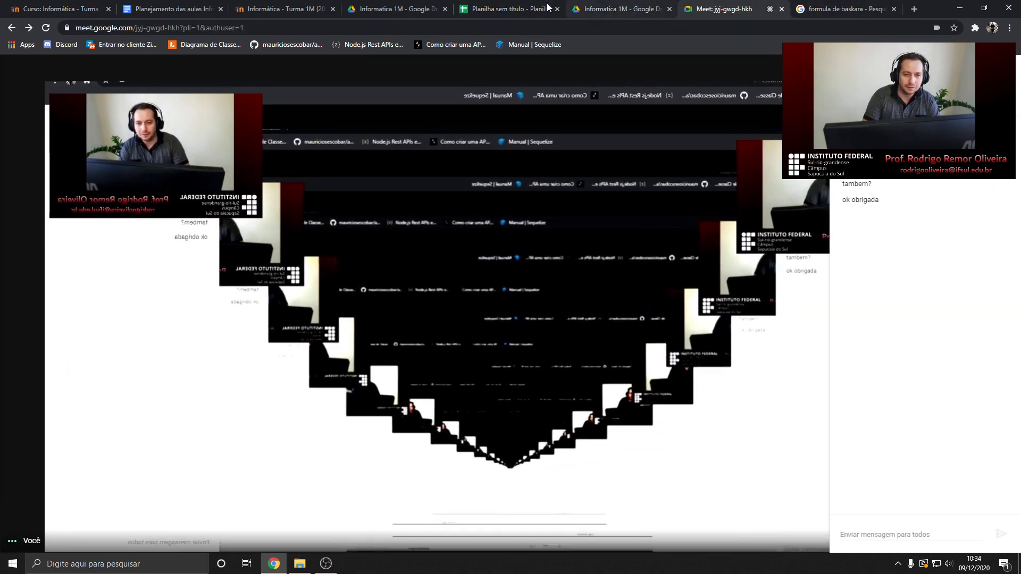
Go back from Google Meet to the 'Planilha sem título' spreadsheet
{"action": "left_click", "coordinate": [490, 10]}
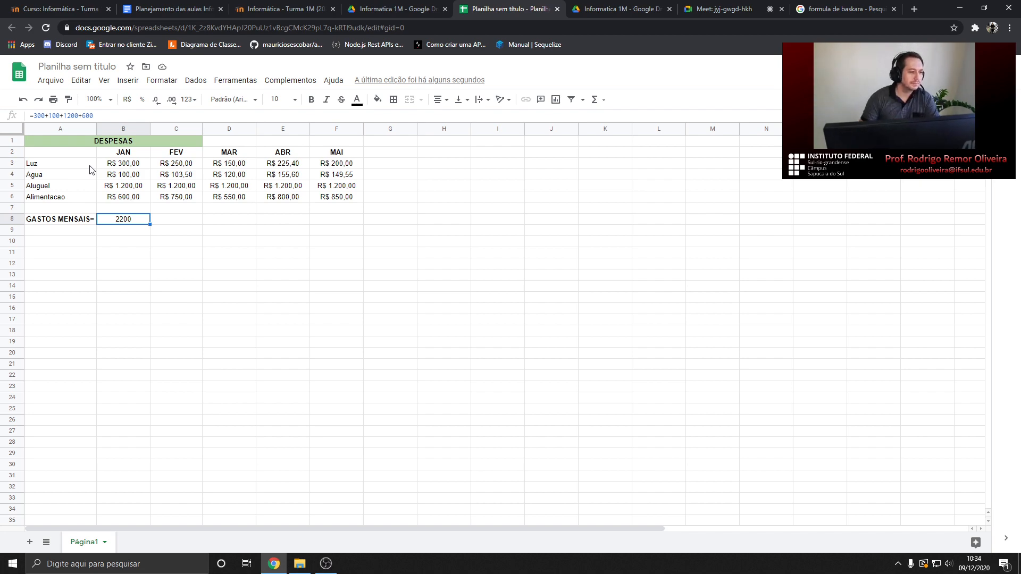
Restore and narrow the Chrome window to the left, minimize the window behind, then bring Chrome back
{"action": "left_click", "coordinate": [331, 568]}
{"action": "left_click", "coordinate": [332, 569]}
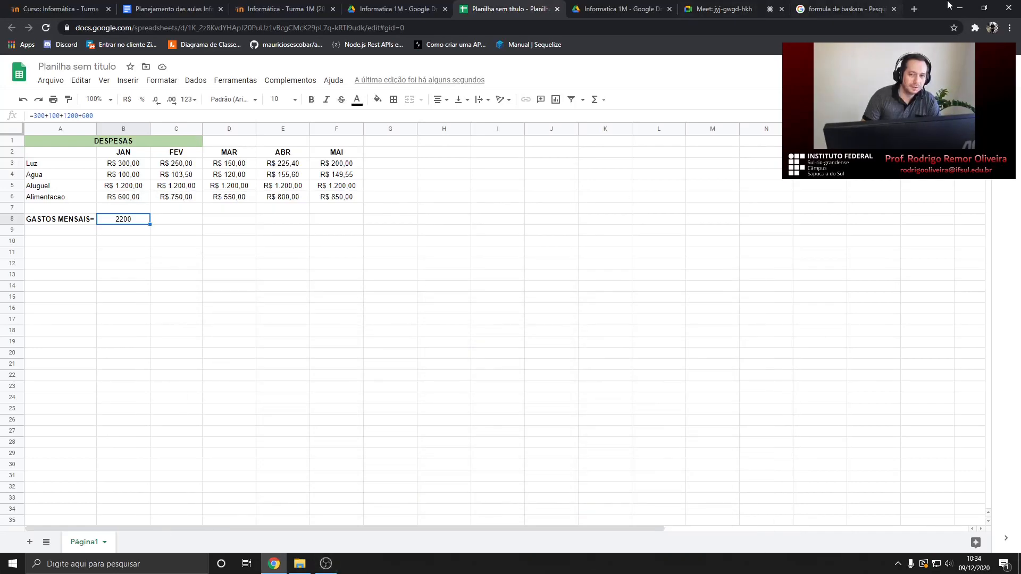
{"action": "double_click", "coordinate": [945, 6]}
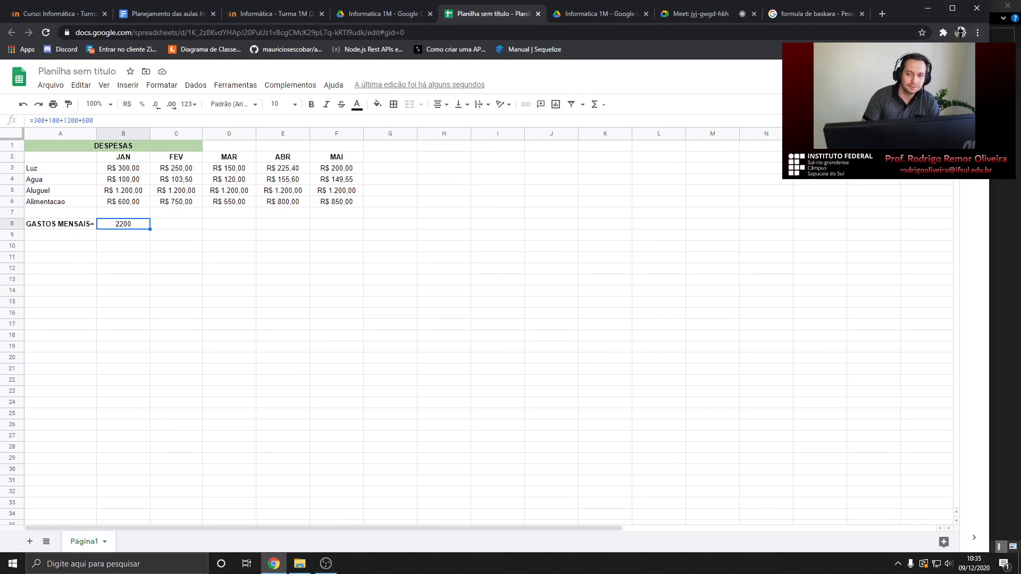
{"action": "left_click_drag", "start_coordinate": [988, 80], "coordinate": [776, 80]}
{"action": "left_click", "coordinate": [959, 5]}
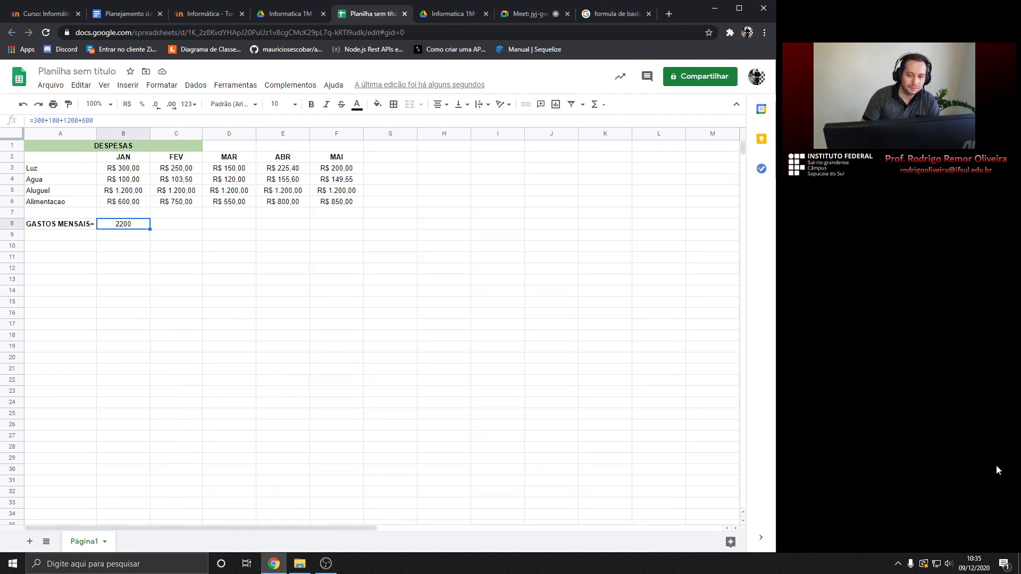
{"action": "left_click", "coordinate": [1017, 564]}
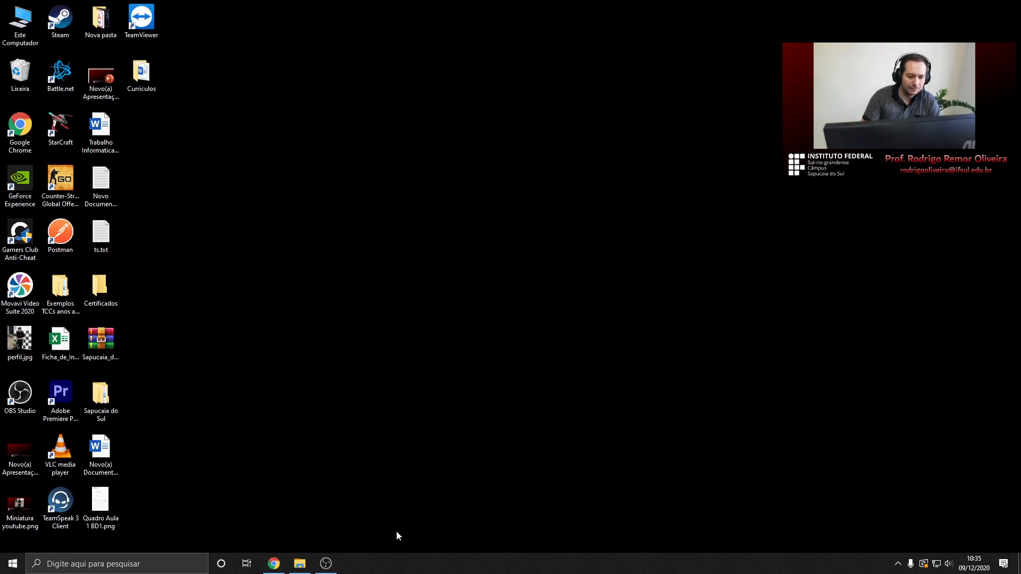
{"action": "left_click", "coordinate": [274, 564]}
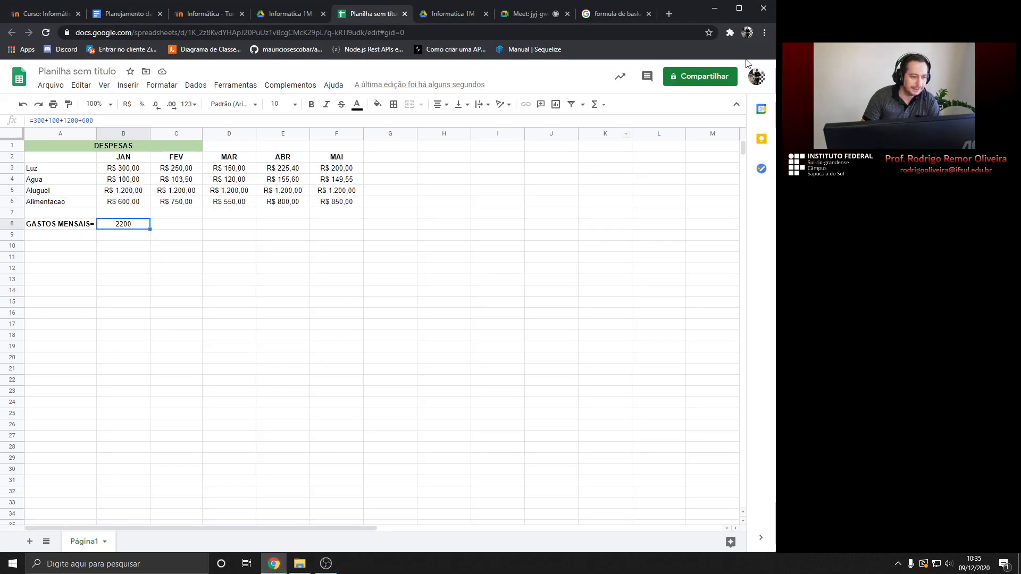
{"action": "left_click_drag", "start_coordinate": [775, 47], "coordinate": [780, 48]}
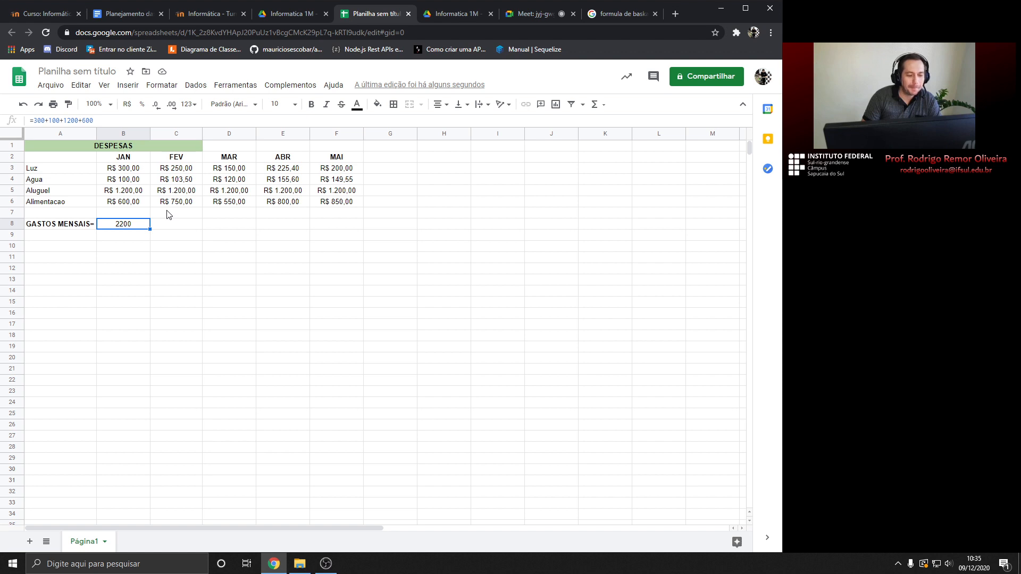
Change January's Agua value in B4 from 100 to 350
{"action": "left_click", "coordinate": [128, 184]}
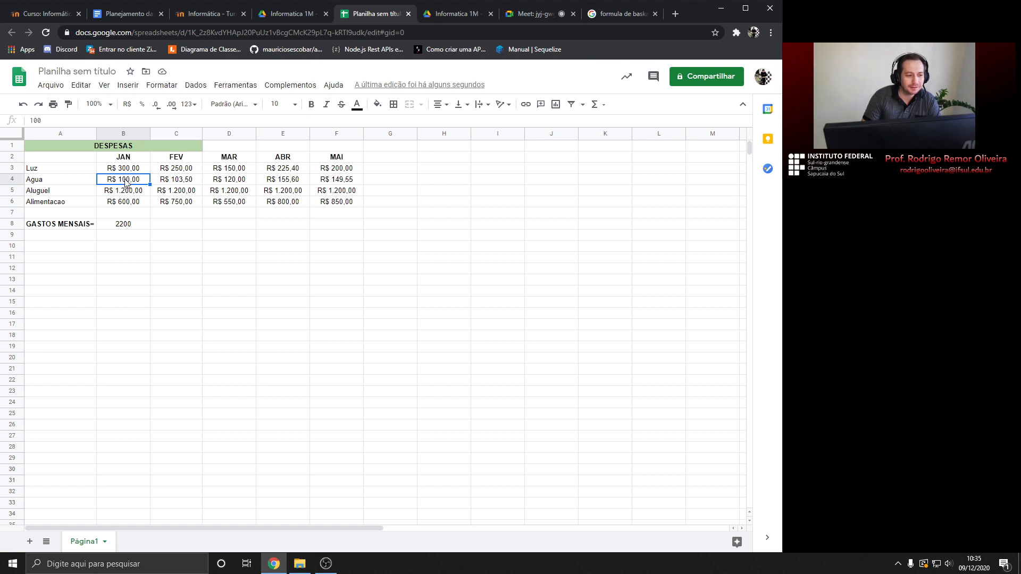
{"action": "left_click", "coordinate": [126, 226]}
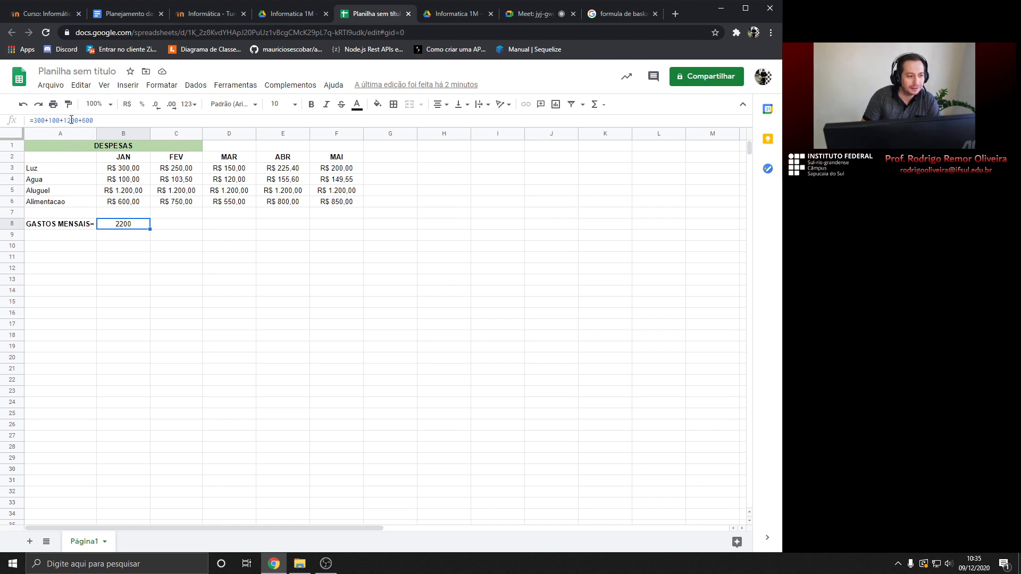
{"action": "double_click", "coordinate": [128, 181]}
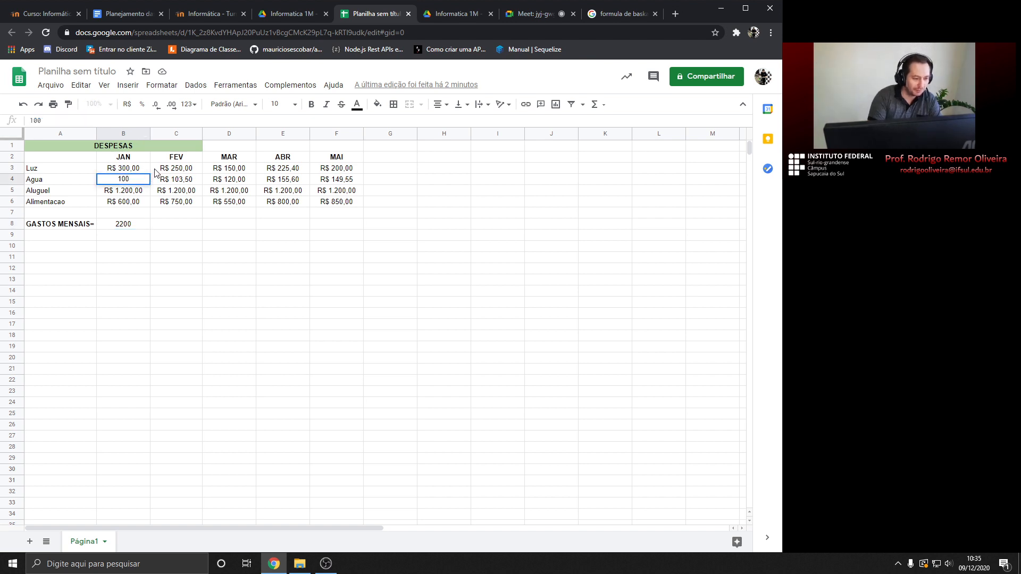
{"action": "key", "text": "BackSpace"}
{"action": "key", "text": "BackSpace"}
{"action": "key", "text": "BackSpace"}
{"action": "type", "text": "3"}
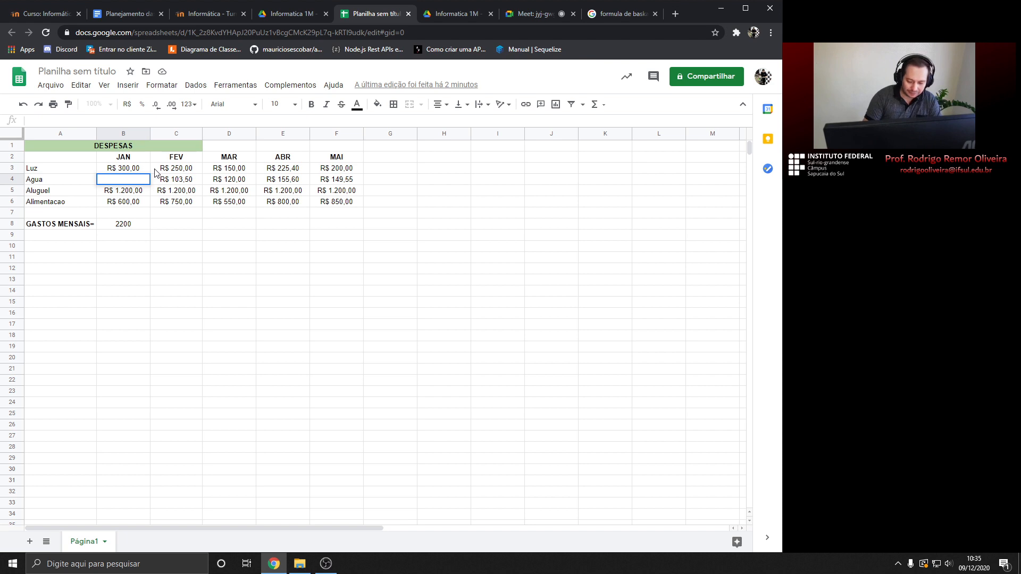
{"action": "type", "text": "50"}
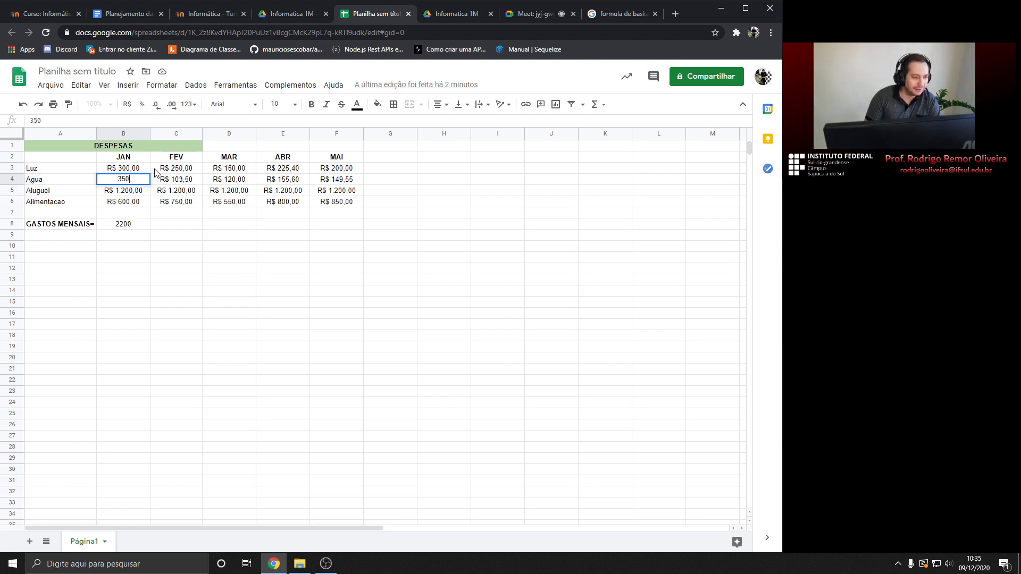
{"action": "key", "text": "Return"}
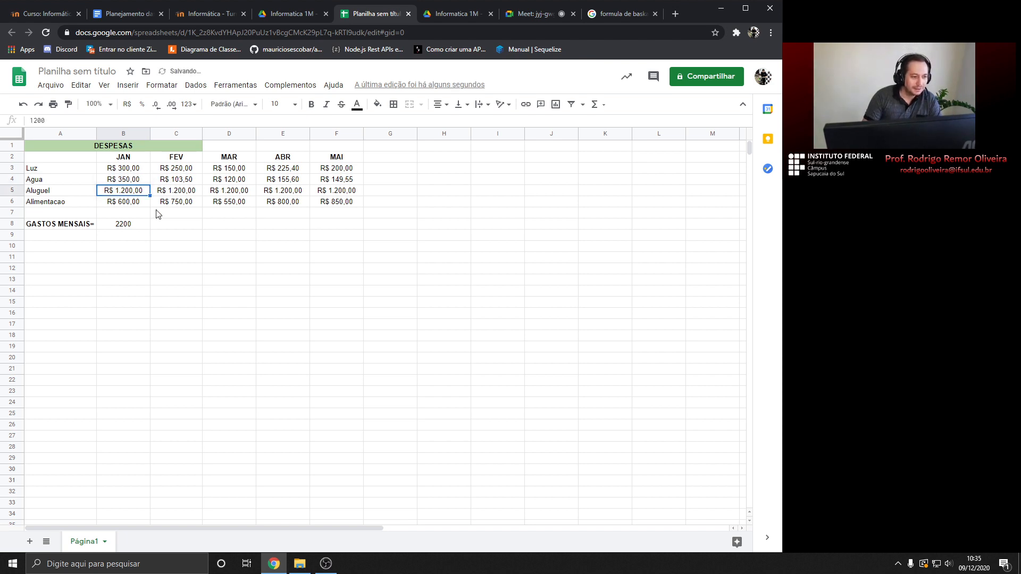
Check that B8 still shows 2200 from its fixed-number formula
{"action": "left_click", "coordinate": [137, 229]}
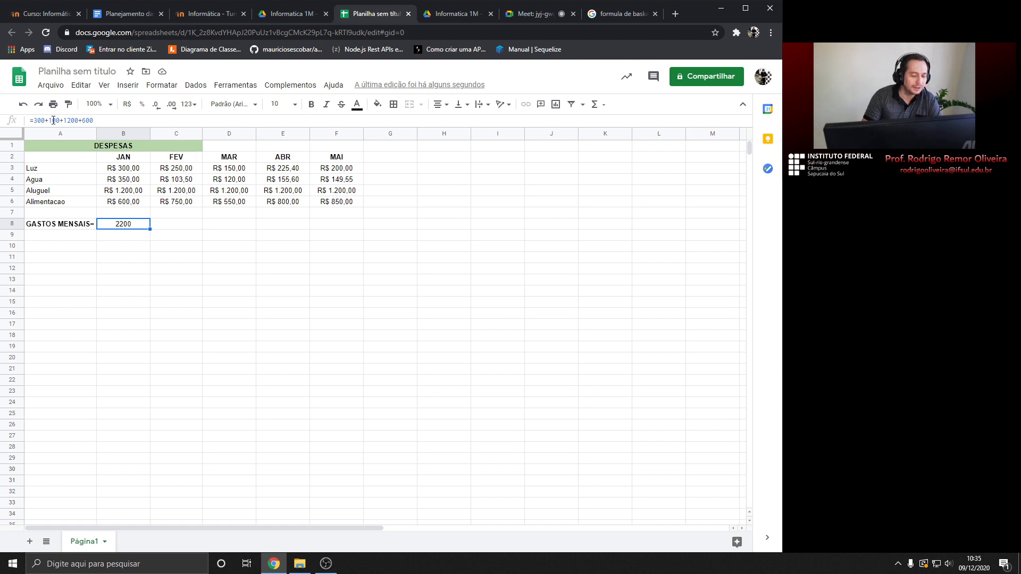
{"action": "left_click", "coordinate": [168, 229]}
{"action": "left_click", "coordinate": [133, 229]}
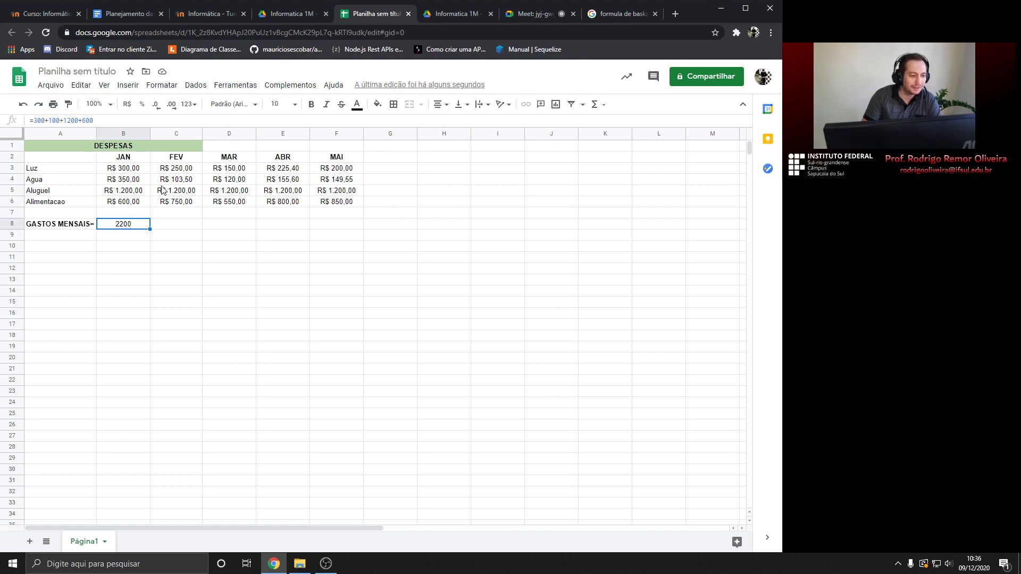
{"action": "left_click", "coordinate": [153, 240]}
{"action": "left_click", "coordinate": [123, 226]}
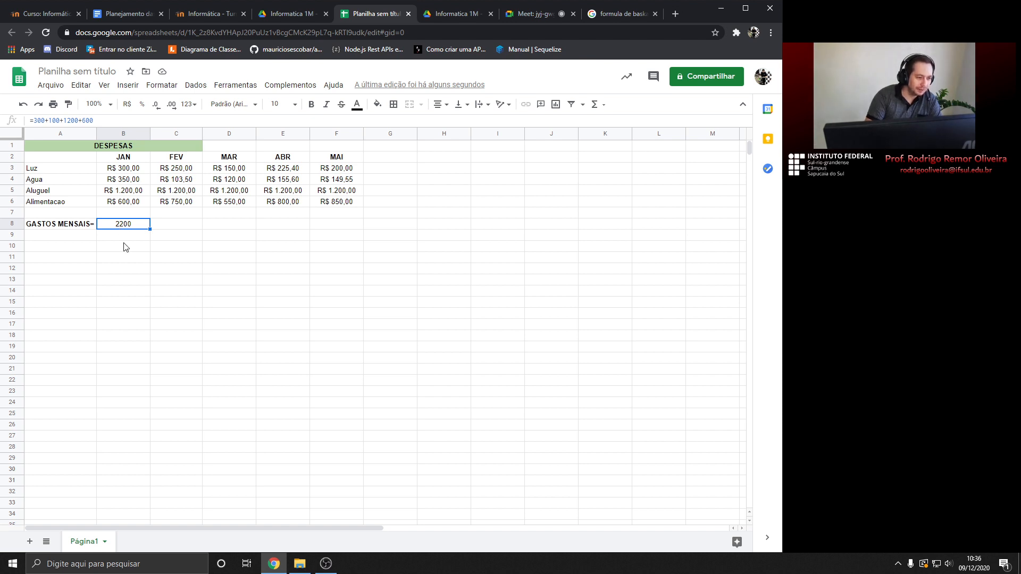
Enter =B3+B4+B5+B6 in B8 by picking the January cells, totalling R$ 2.450,00
{"action": "key", "text": "ctrl+Right"}
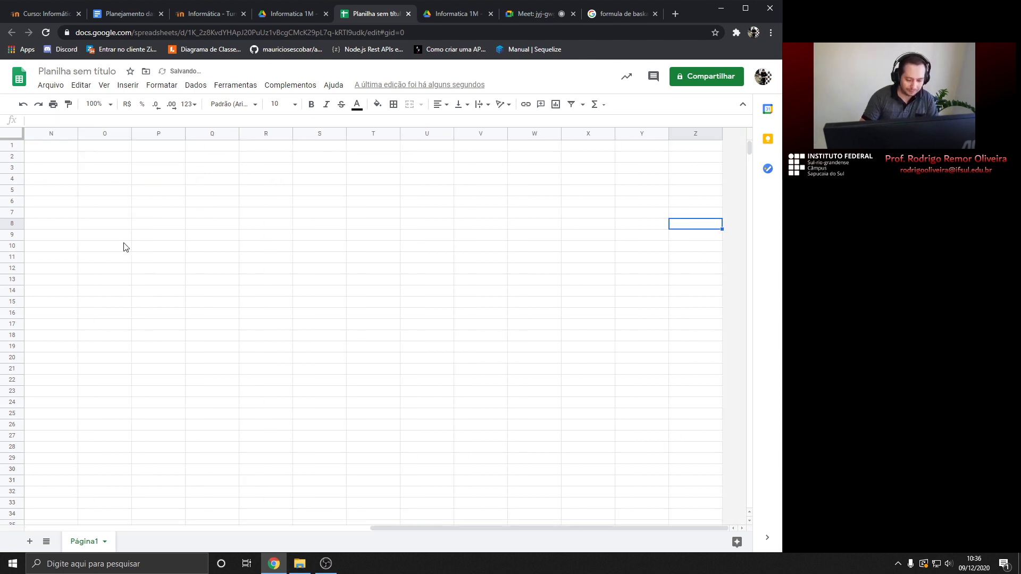
{"action": "key", "text": "ctrl+Home"}
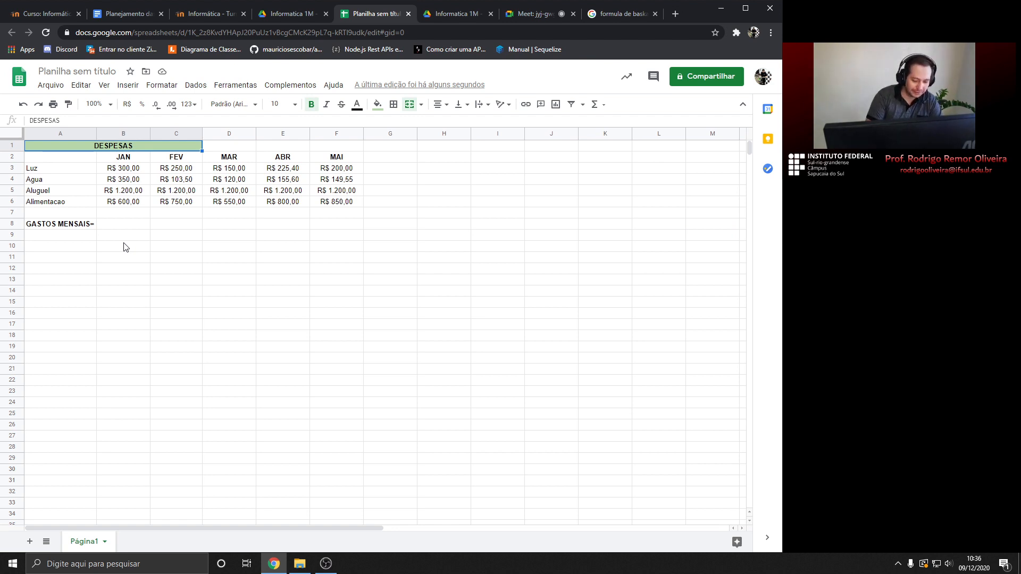
{"action": "key", "text": "Down"}
{"action": "key", "text": "Down"}
{"action": "key", "text": "Down"}
{"action": "key", "text": "Down"}
{"action": "key", "text": "Down"}
{"action": "key", "text": "Down"}
{"action": "key", "text": "Right"}
{"action": "key", "text": "Down"}
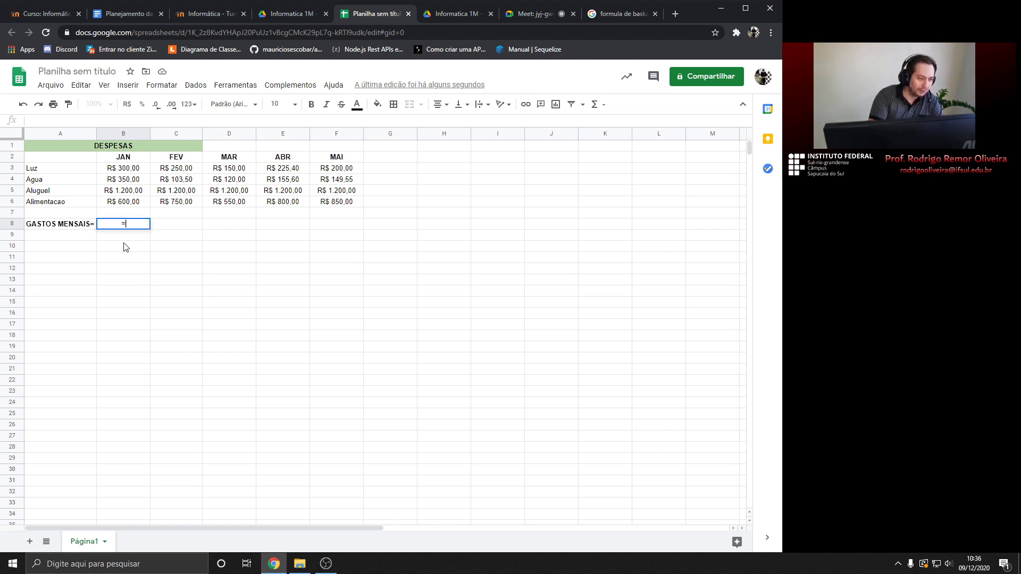
{"action": "type", "text": "="}
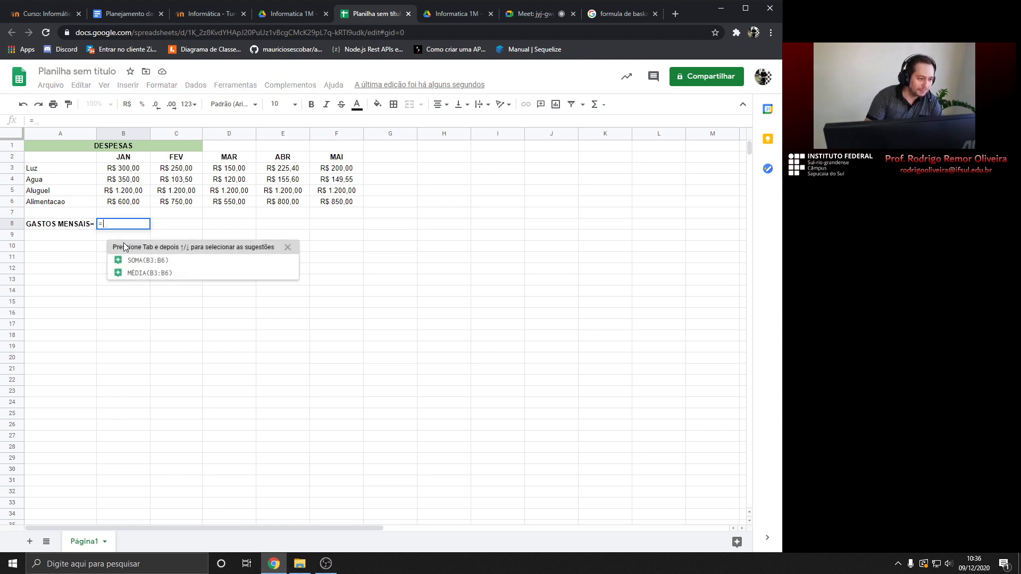
{"action": "left_click", "coordinate": [128, 171]}
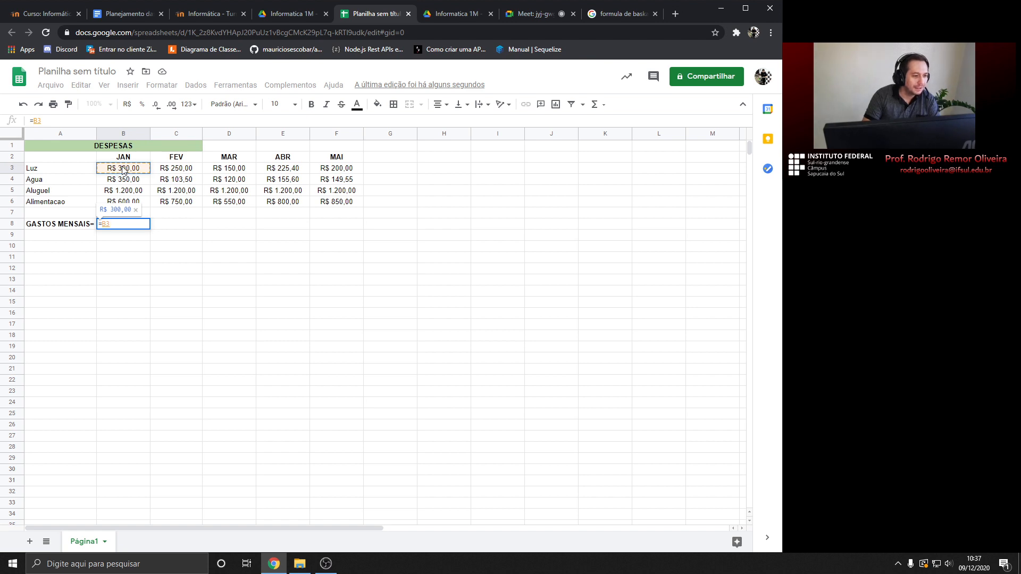
{"action": "type", "text": "+"}
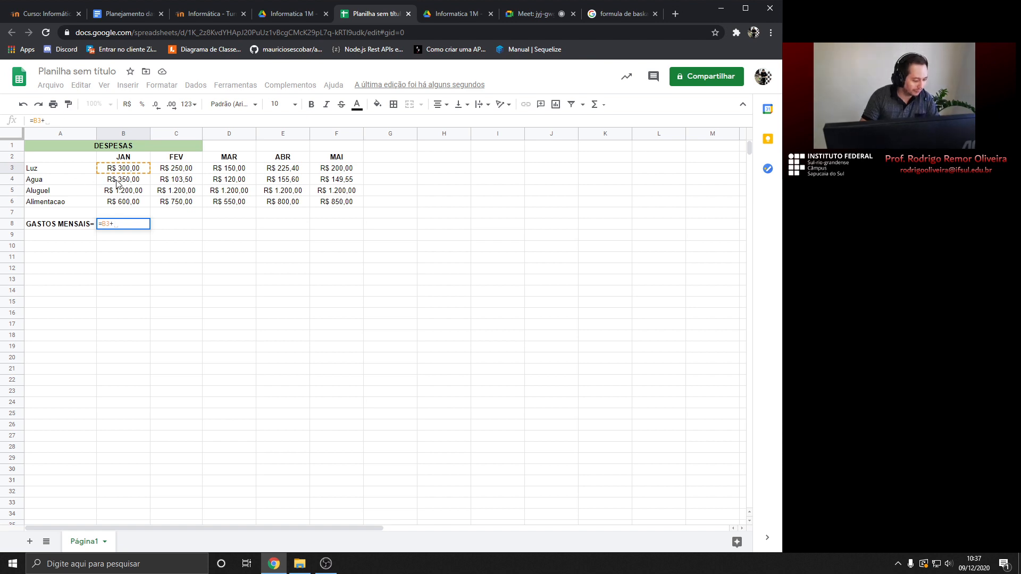
{"action": "left_click", "coordinate": [118, 183]}
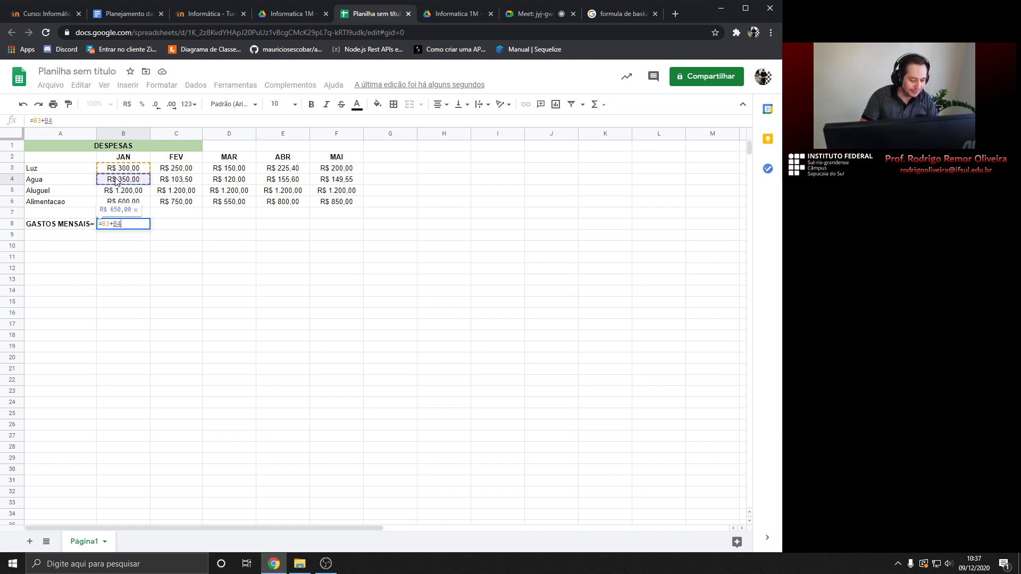
{"action": "type", "text": "+"}
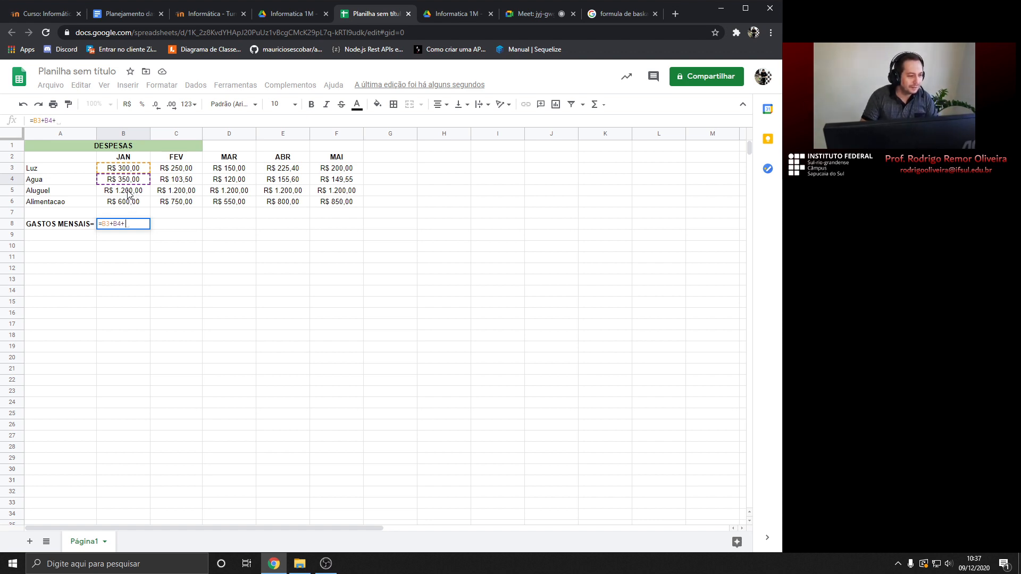
{"action": "left_click", "coordinate": [128, 194]}
{"action": "type", "text": "+"}
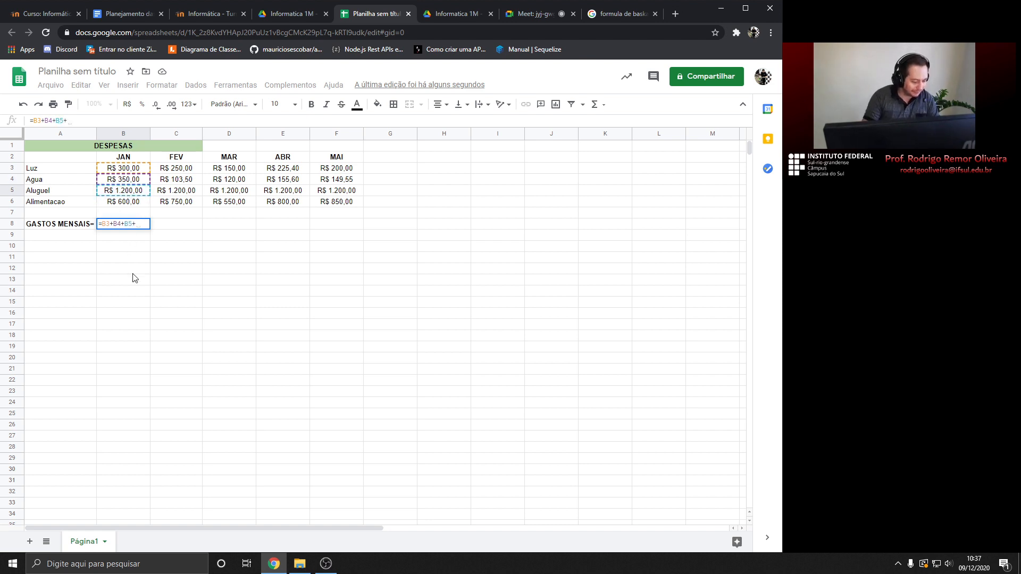
{"action": "type", "text": "B"}
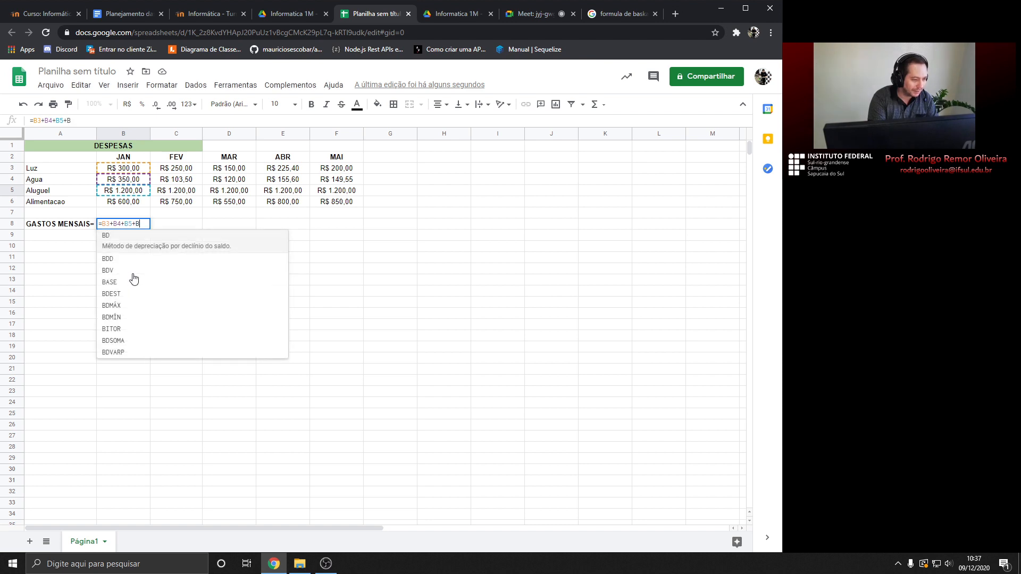
{"action": "type", "text": "6"}
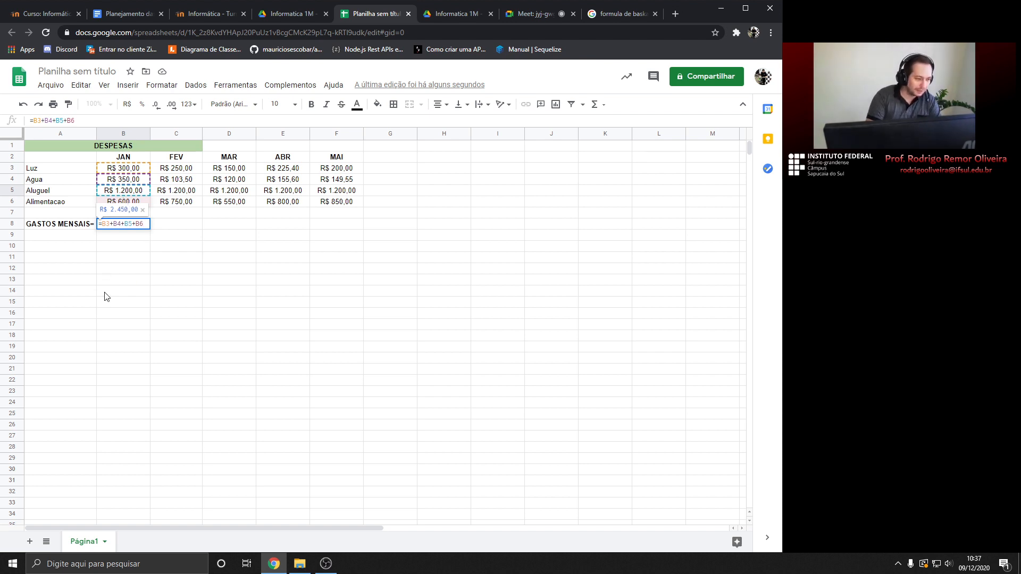
{"action": "key", "text": "Return"}
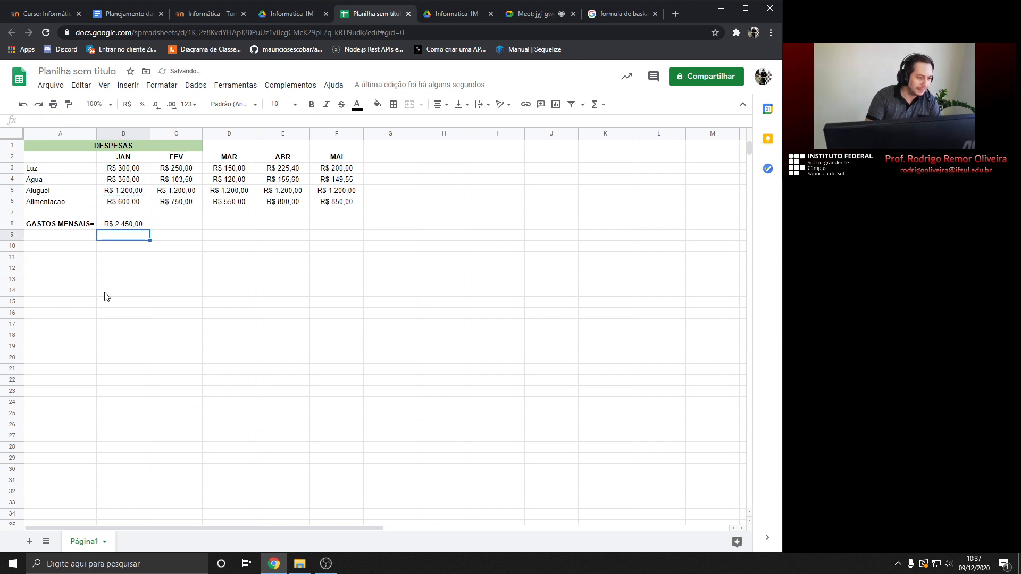
Set January's Agua value in B4 to 100
{"action": "left_click", "coordinate": [126, 226]}
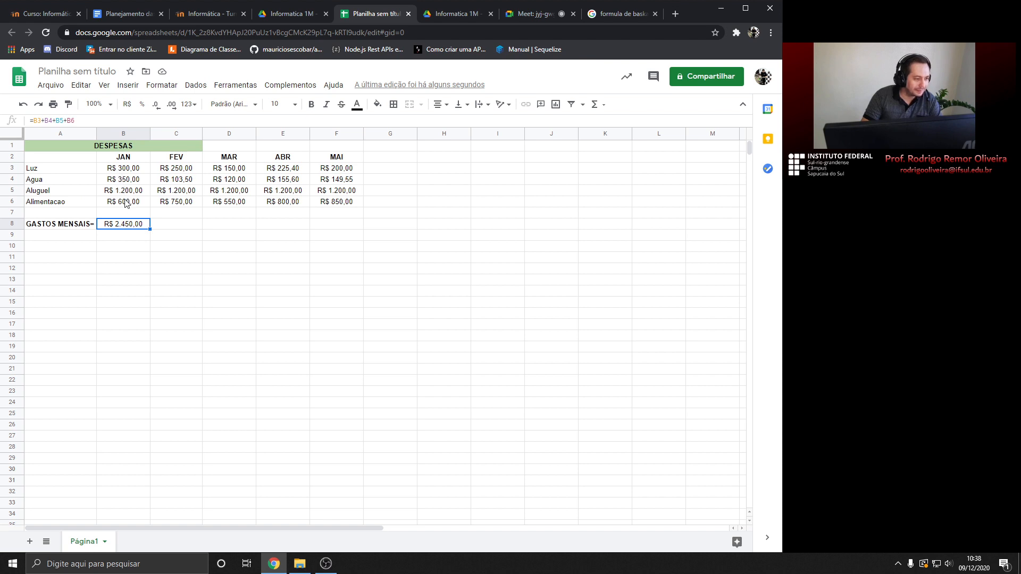
{"action": "left_click", "coordinate": [127, 181]}
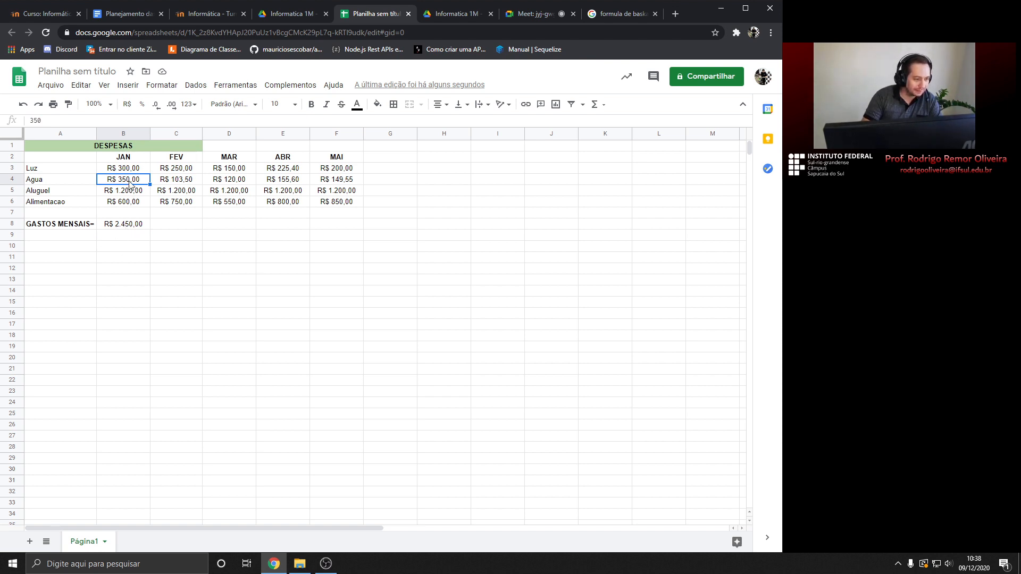
{"action": "type", "text": "100"}
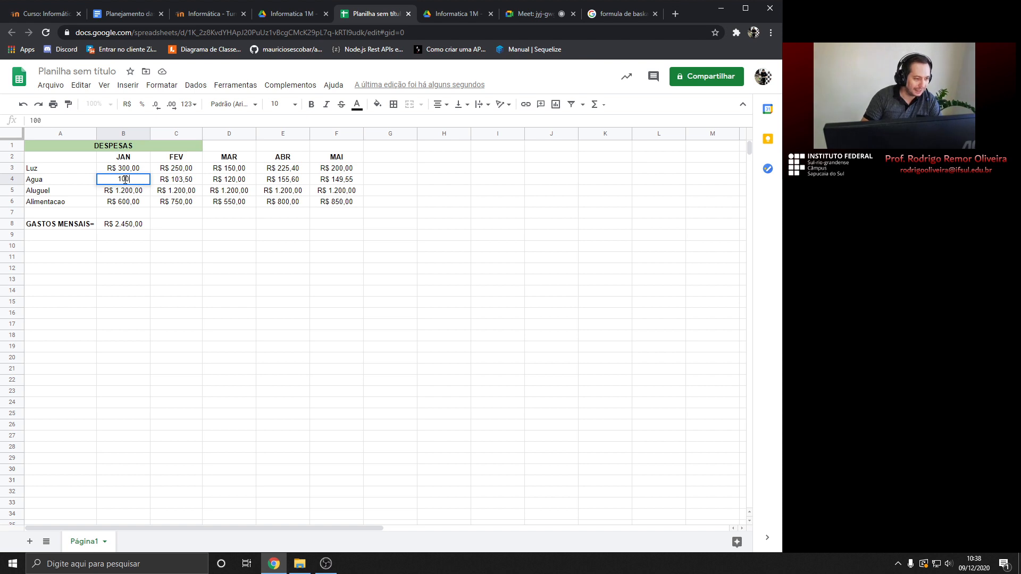
{"action": "key", "text": "Return"}
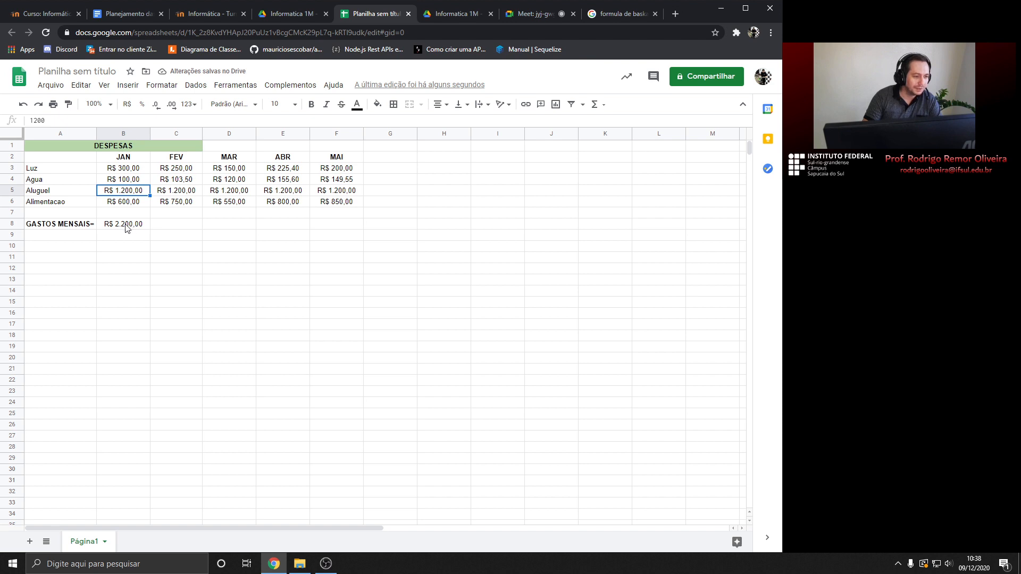
Change B4 to 450 and confirm B8 updates to R$ 2.550,00
{"action": "left_click", "coordinate": [125, 180]}
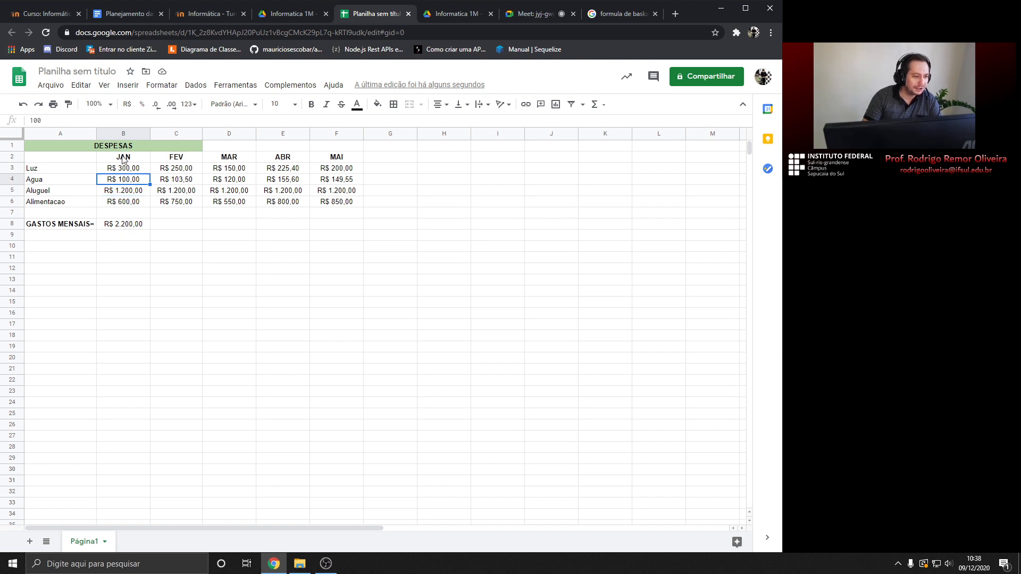
{"action": "left_click", "coordinate": [133, 171]}
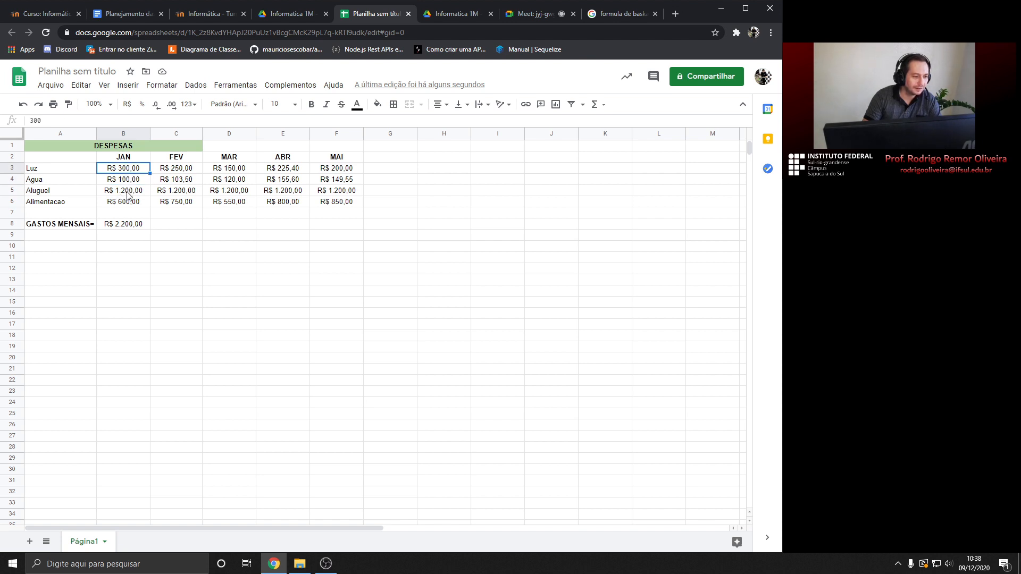
{"action": "left_click", "coordinate": [124, 181]}
{"action": "type", "text": "450"}
{"action": "key", "text": "Return"}
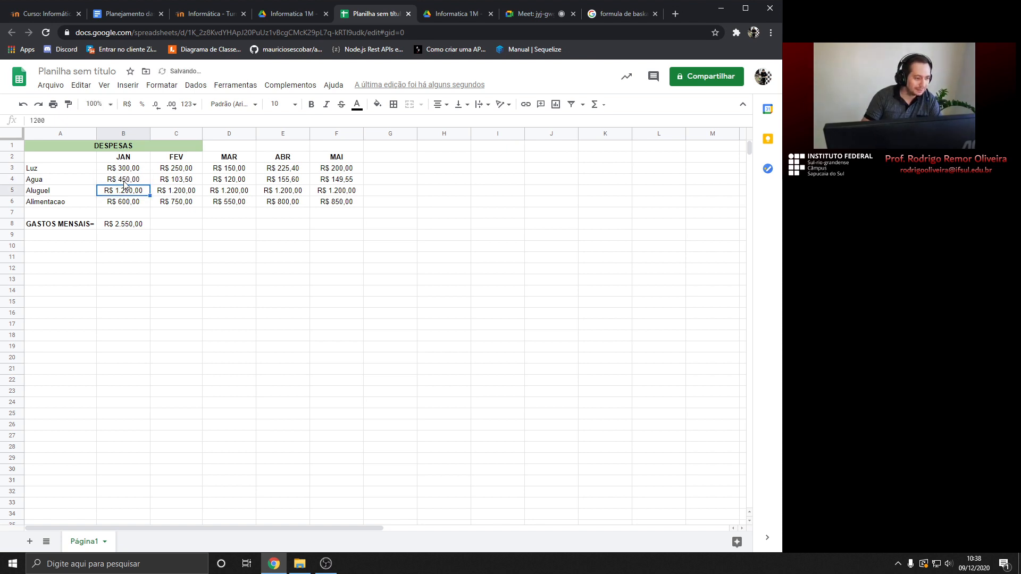
{"action": "left_click", "coordinate": [130, 226]}
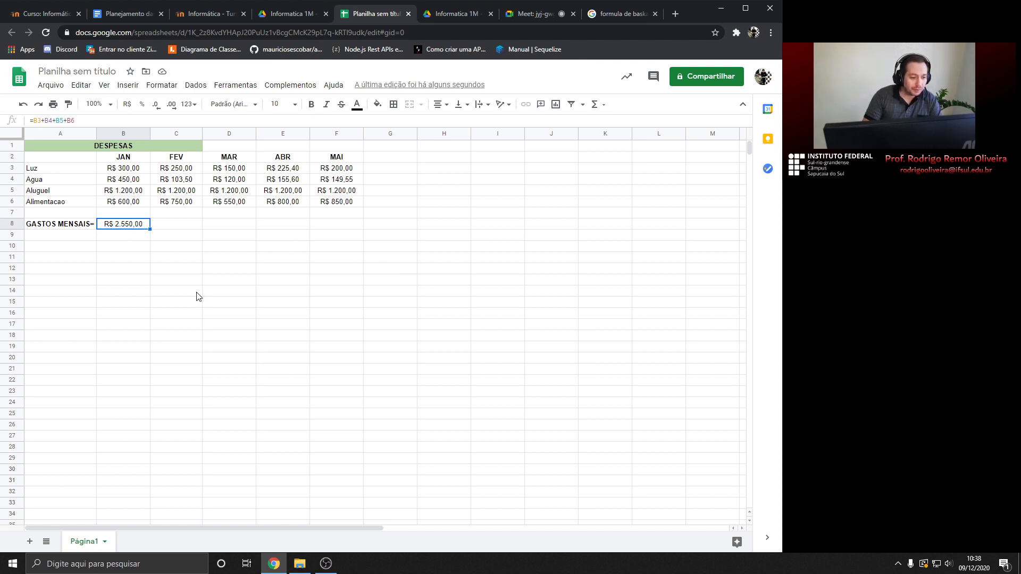
{"action": "left_click", "coordinate": [180, 297]}
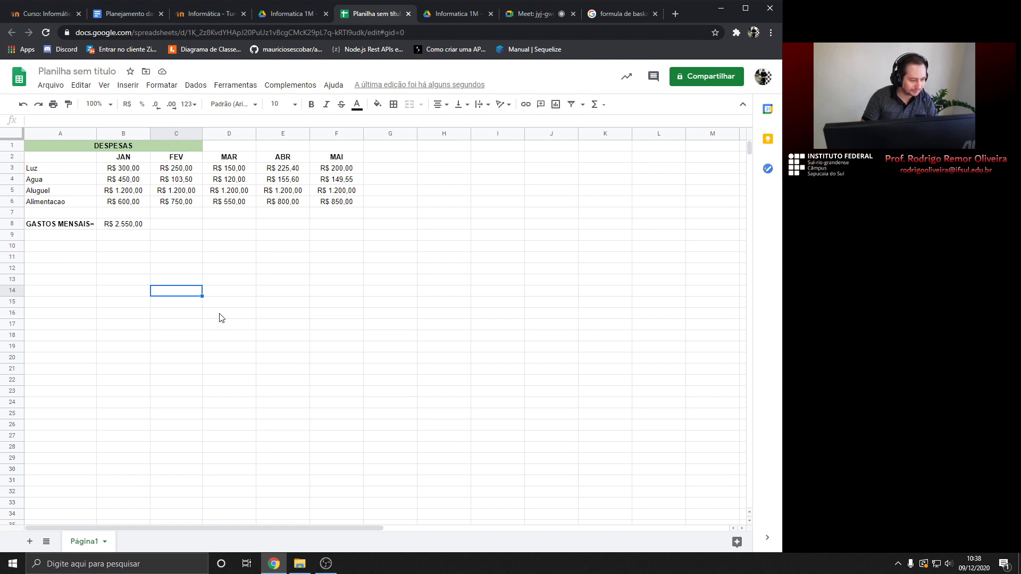
Enter x= with 2 in C14:D14 and y= with 3 in C15:D15
{"action": "type", "text": "x="}
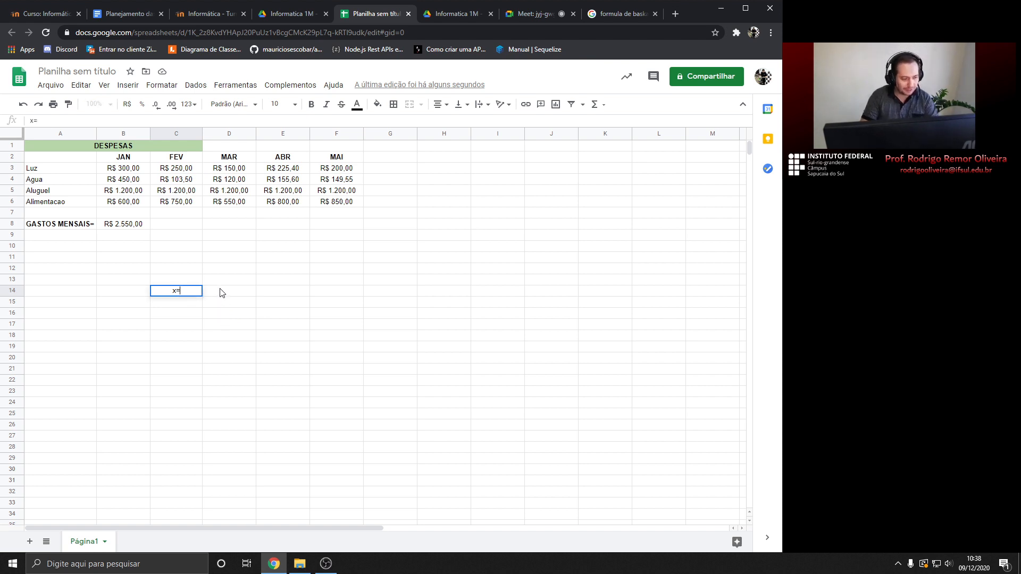
{"action": "left_click", "coordinate": [223, 292]}
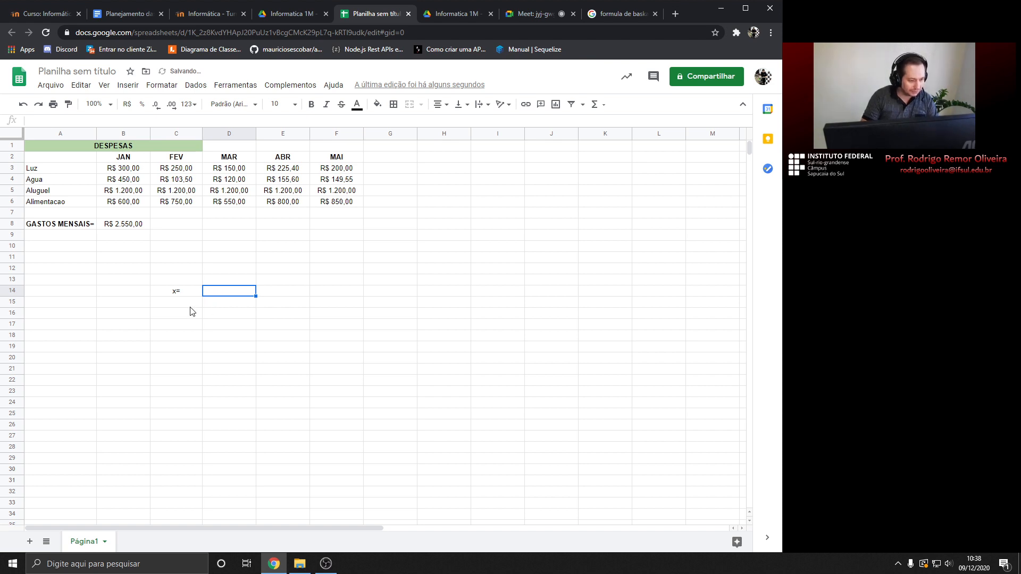
{"action": "type", "text": "2"}
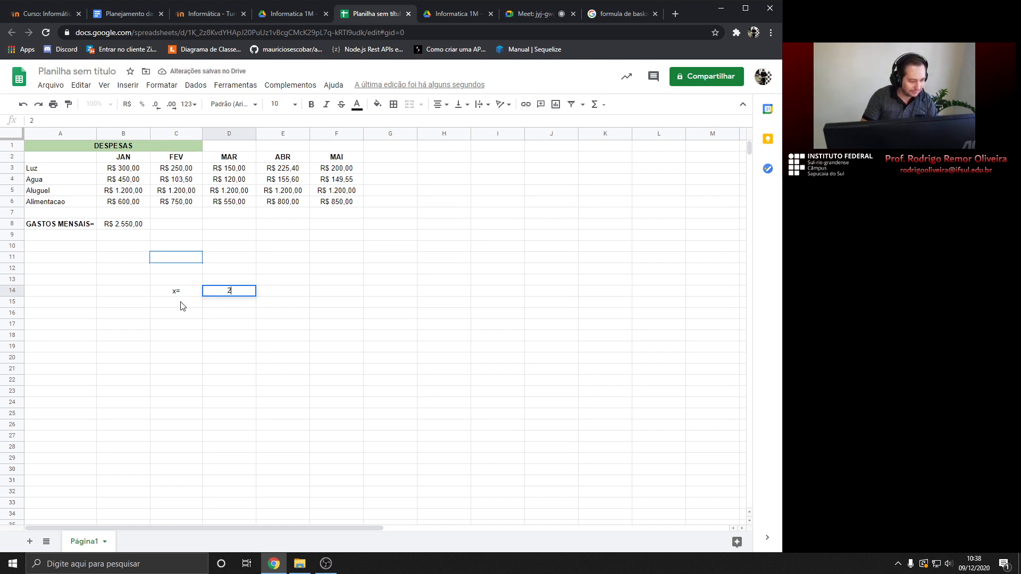
{"action": "key", "text": "Return"}
{"action": "left_click", "coordinate": [183, 305]}
{"action": "type", "text": "y="}
{"action": "left_click", "coordinate": [228, 308]}
{"action": "type", "text": "3"}
{"action": "left_click", "coordinate": [175, 316]}
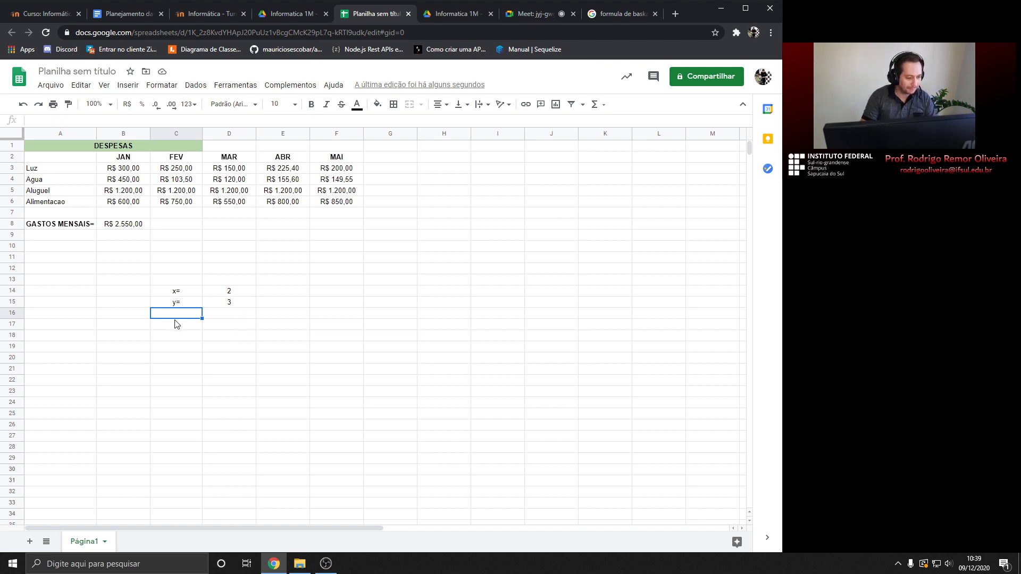
Label C16 resultado and begin the formula =2 in D16
{"action": "type", "text": "formu"}
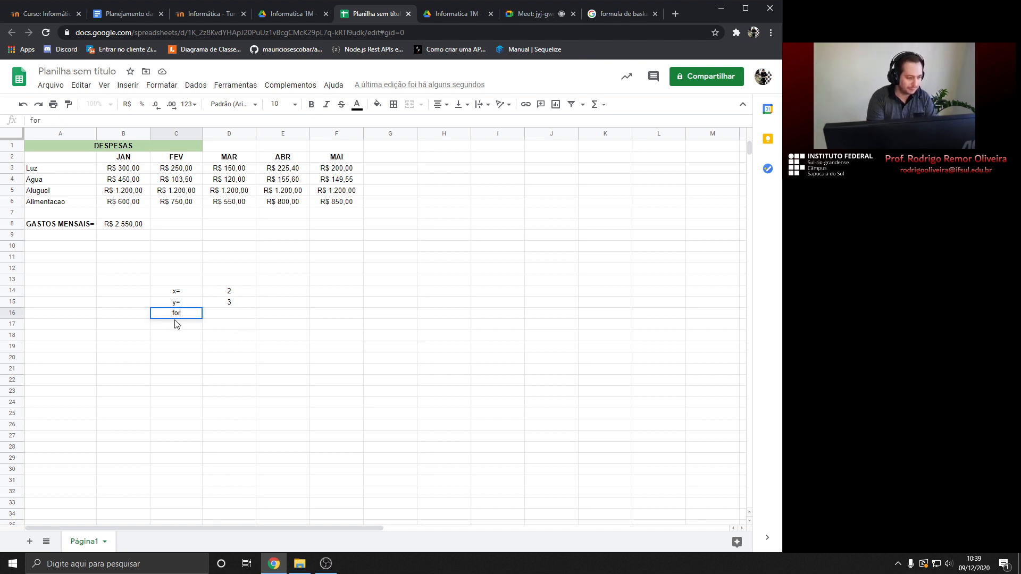
{"action": "key", "text": "BackSpace"}
{"action": "key", "text": "BackSpace"}
{"action": "key", "text": "BackSpace"}
{"action": "key", "text": "BackSpace"}
{"action": "key", "text": "BackSpace"}
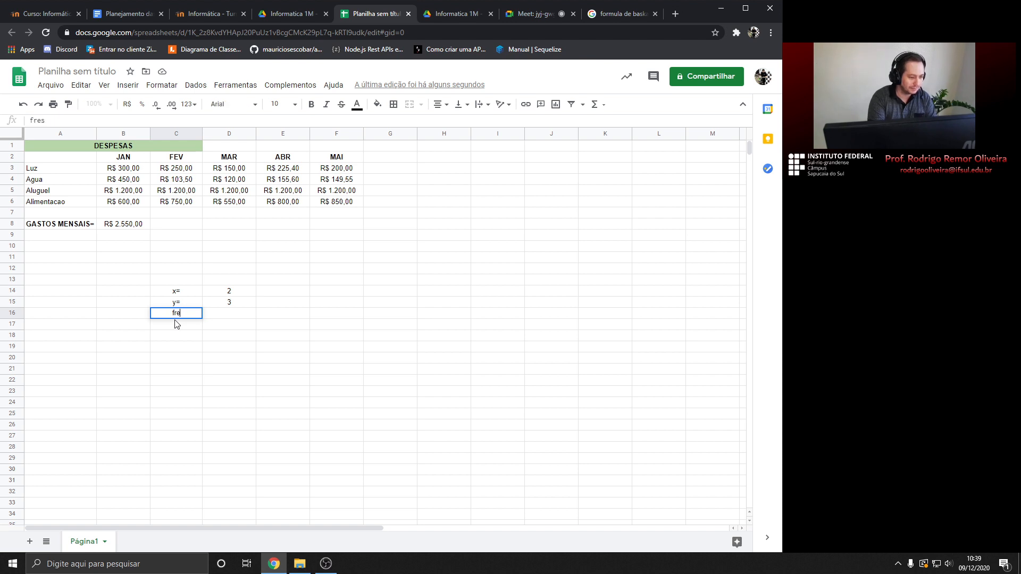
{"action": "type", "text": "resultado"}
{"action": "key", "text": "Return"}
{"action": "key", "text": "Right"}
{"action": "key", "text": "Up"}
{"action": "type", "text": "="}
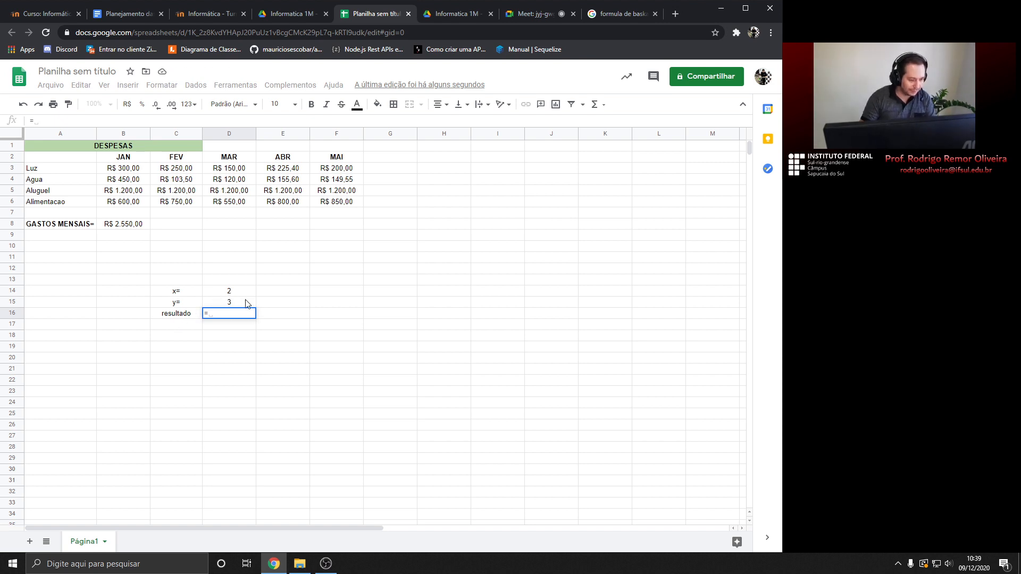
{"action": "type", "text": "2"}
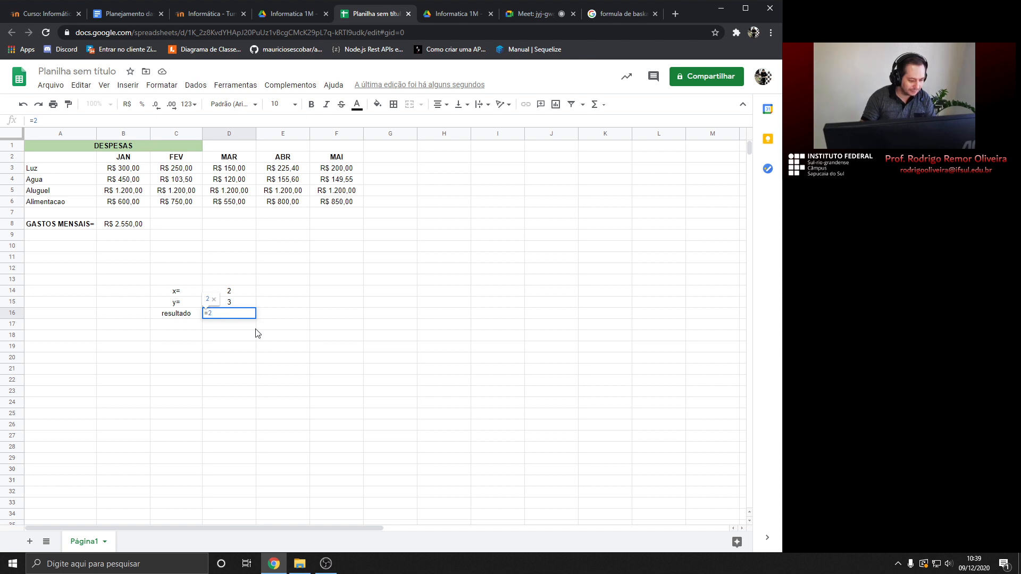
Enter =5+D14*D15 in D16 so it shows 11
{"action": "key", "text": "BackSpace"}
{"action": "type", "text": "5"}
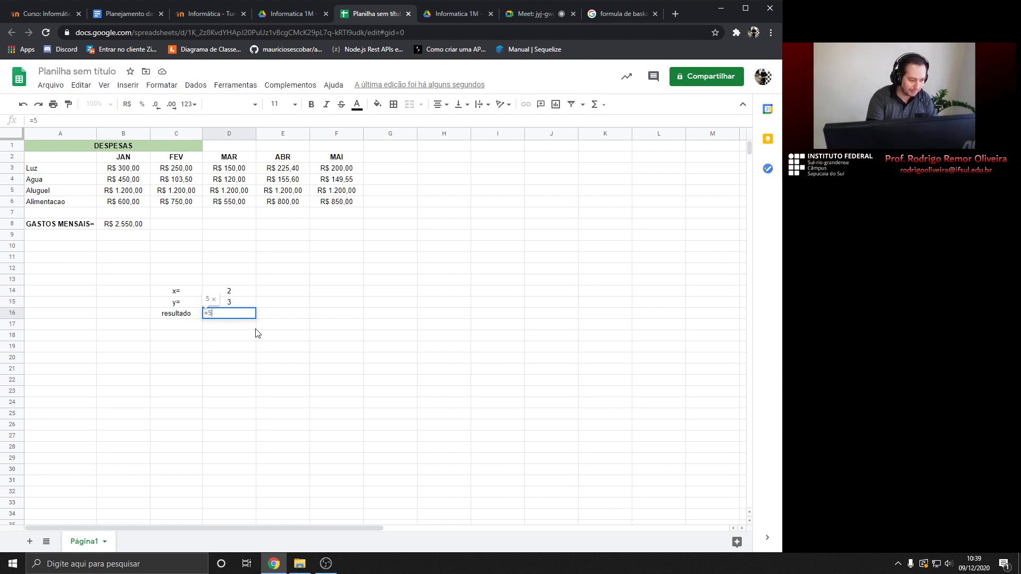
{"action": "type", "text": "+"}
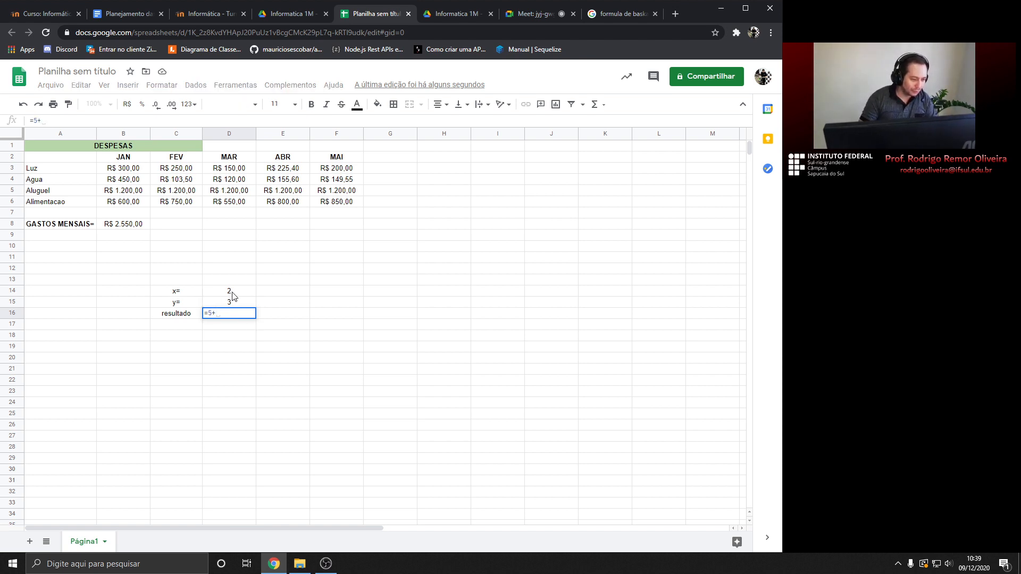
{"action": "left_click", "coordinate": [232, 296]}
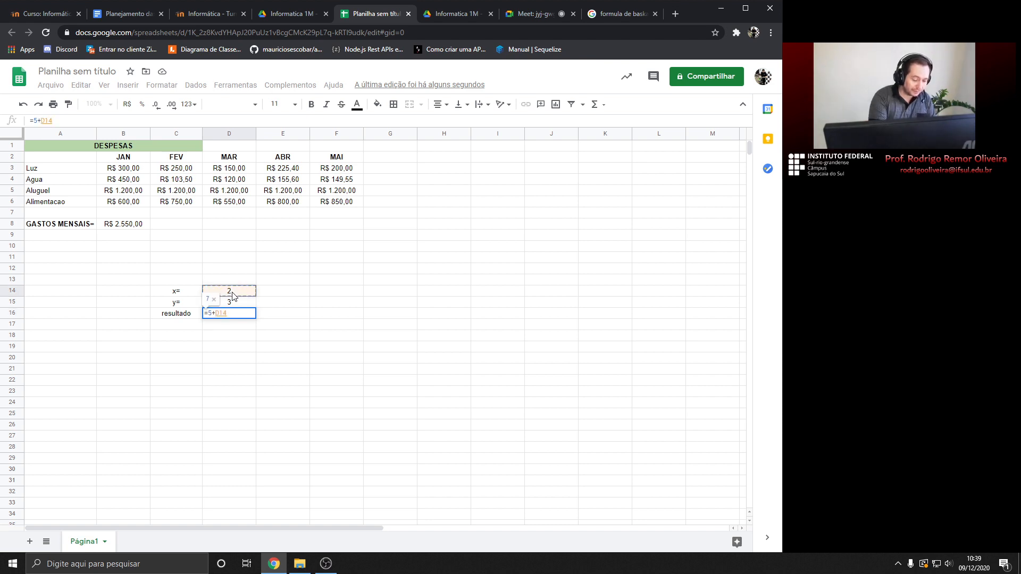
{"action": "type", "text": "*"}
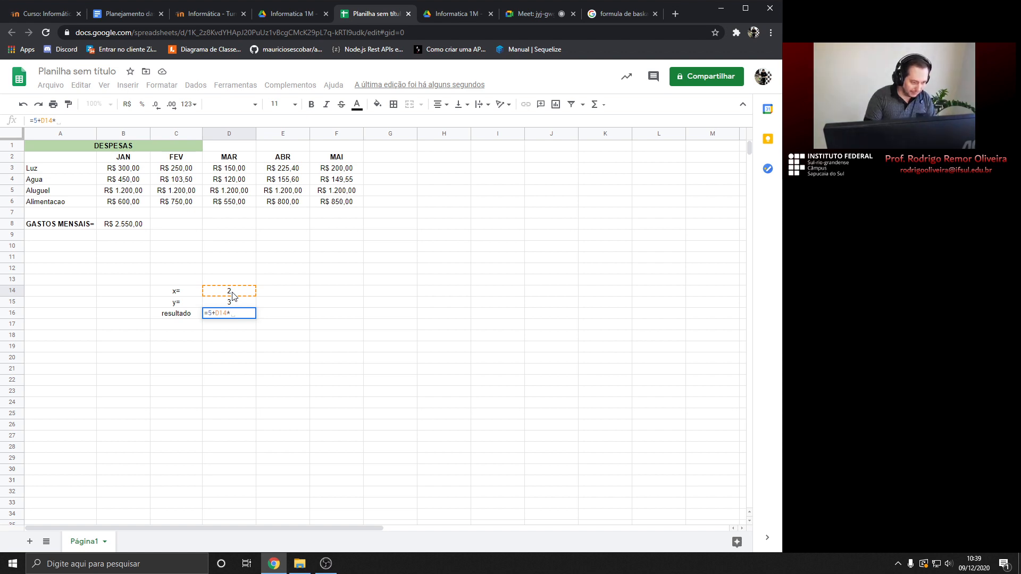
{"action": "left_click", "coordinate": [231, 307]}
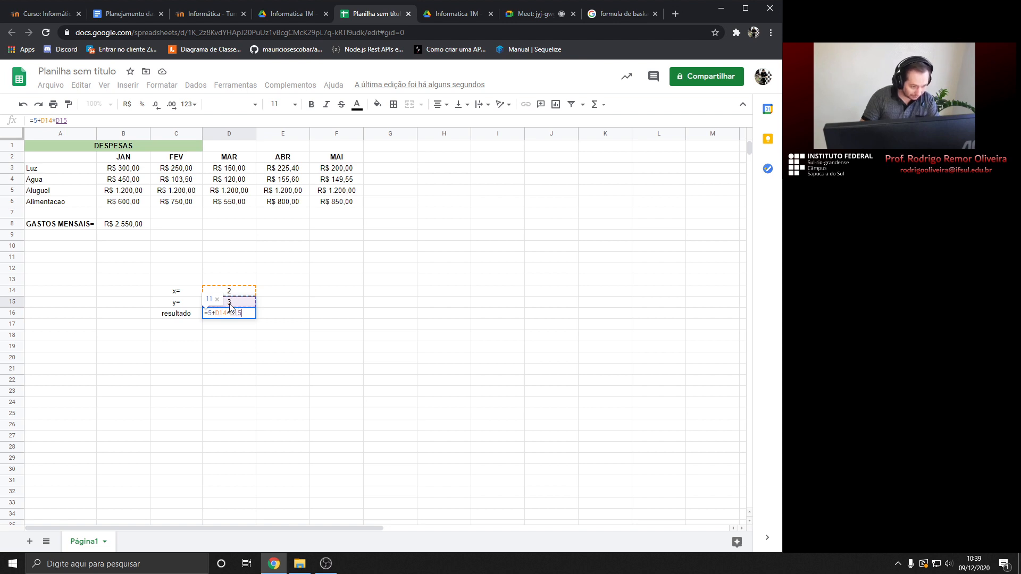
{"action": "key", "text": "Return"}
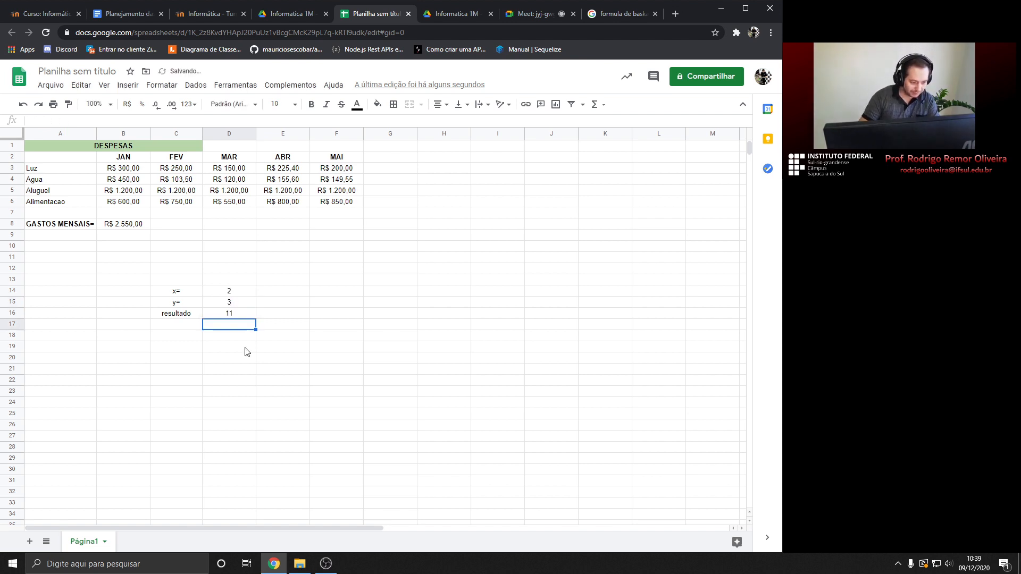
{"action": "left_click", "coordinate": [238, 316]}
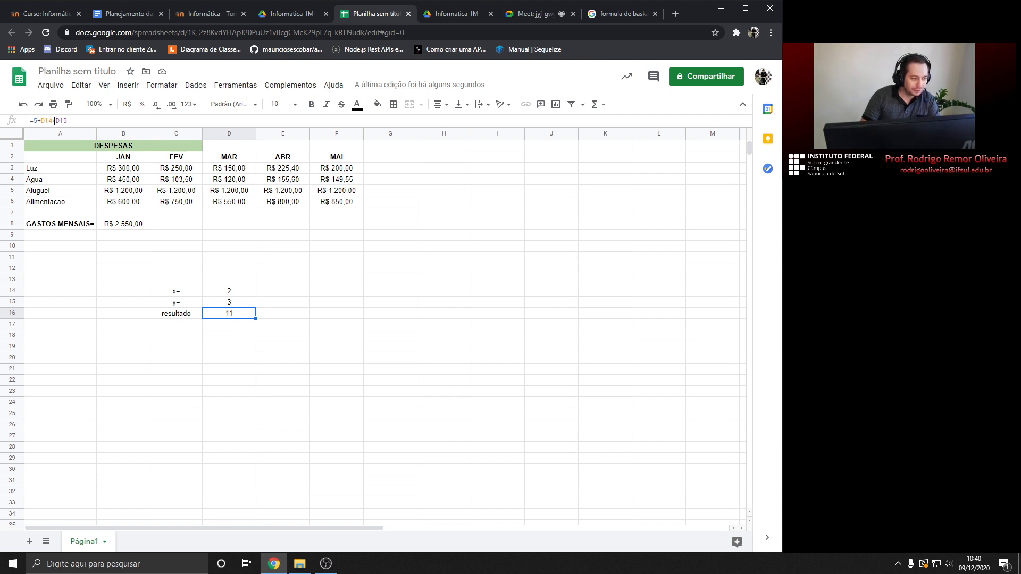
Try division instead in D16 (=5+D14/D15), leaving a stray 'z' in E16
{"action": "left_click_drag", "start_coordinate": [52, 121], "coordinate": [58, 121]}
{"action": "type", "text": "/"}
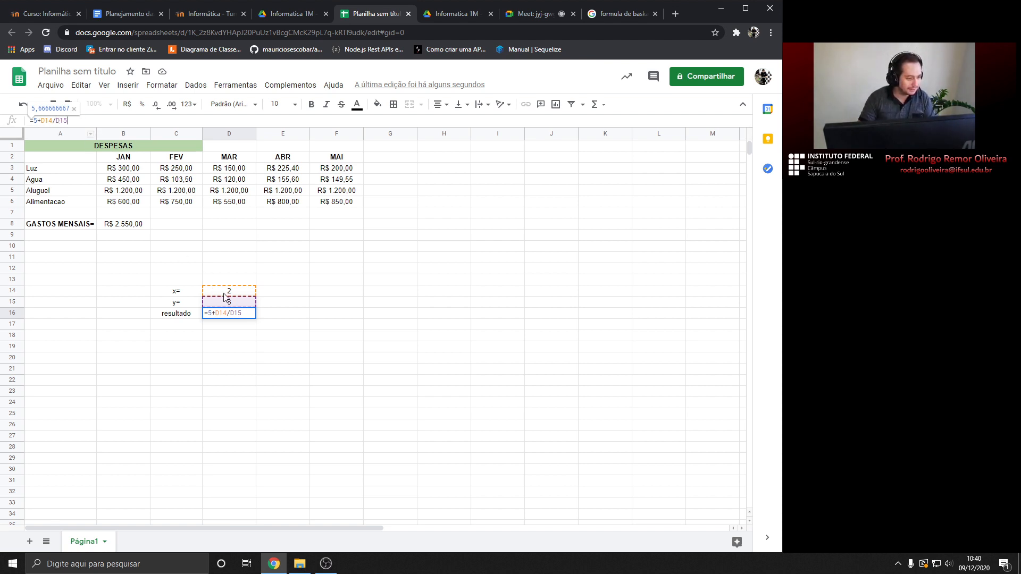
{"action": "left_click", "coordinate": [304, 312]}
{"action": "type", "text": "z"}
{"action": "left_click", "coordinate": [305, 294]}
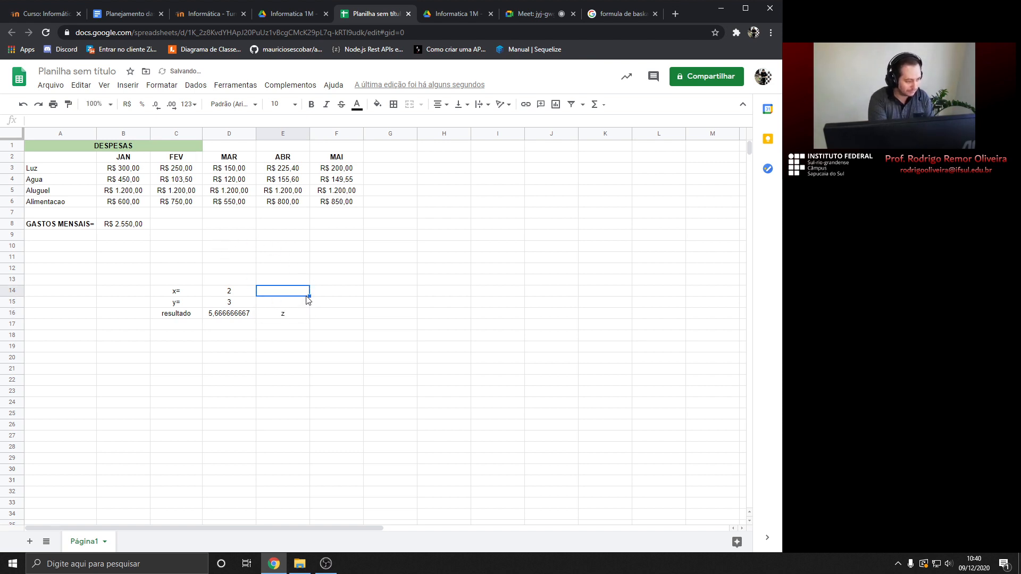
{"action": "left_click", "coordinate": [288, 315]}
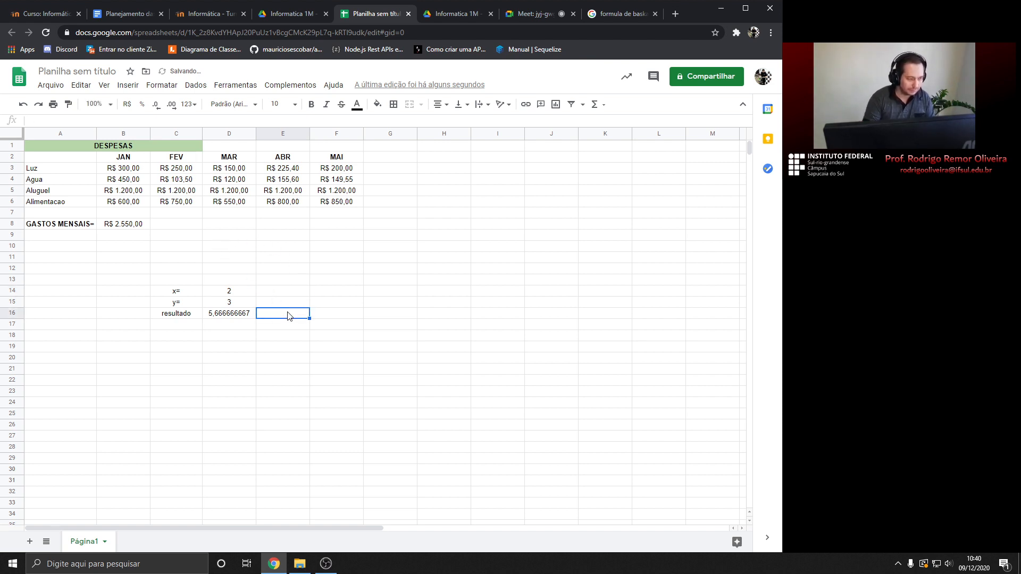
Restore the multiplication sign in D16's formula, then select the resultado label in C16
{"action": "left_click", "coordinate": [236, 313]}
{"action": "left_click", "coordinate": [55, 120]}
{"action": "double_click", "coordinate": [55, 121]}
{"action": "type", "text": "*"}
{"action": "key", "text": "Return"}
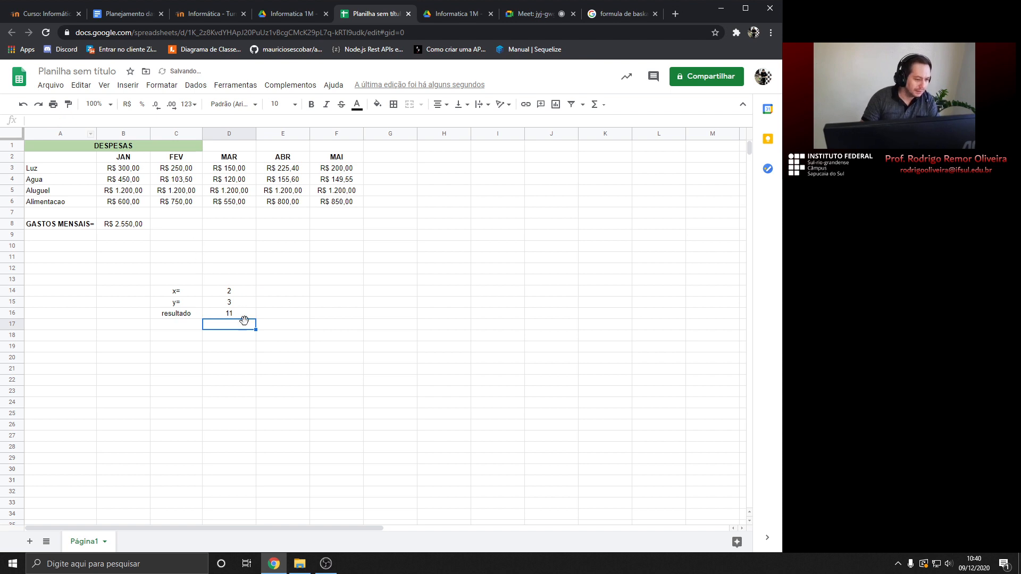
{"action": "left_click", "coordinate": [188, 326]}
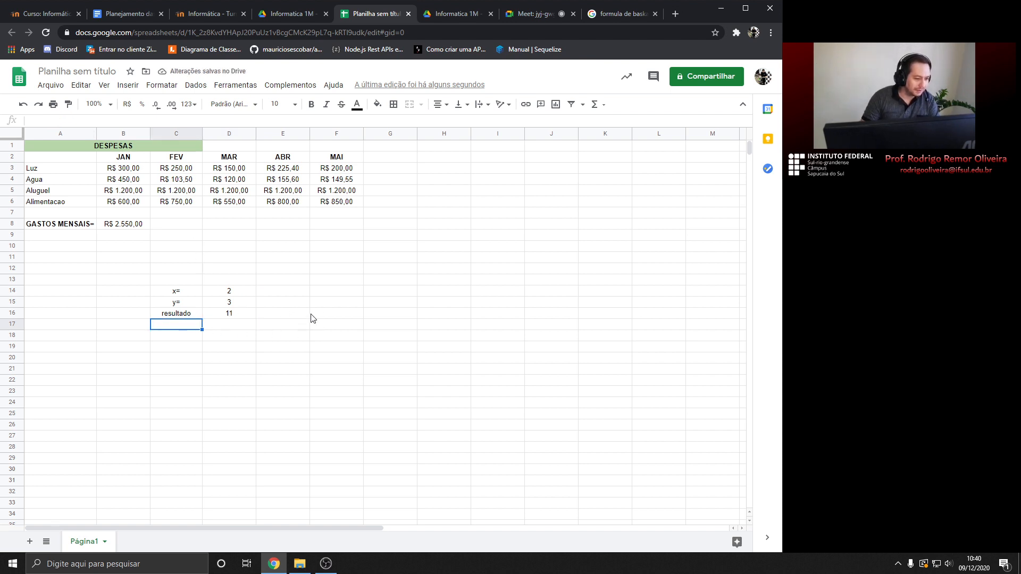
{"action": "left_click", "coordinate": [233, 327]}
{"action": "left_click", "coordinate": [187, 326]}
{"action": "left_click", "coordinate": [190, 316]}
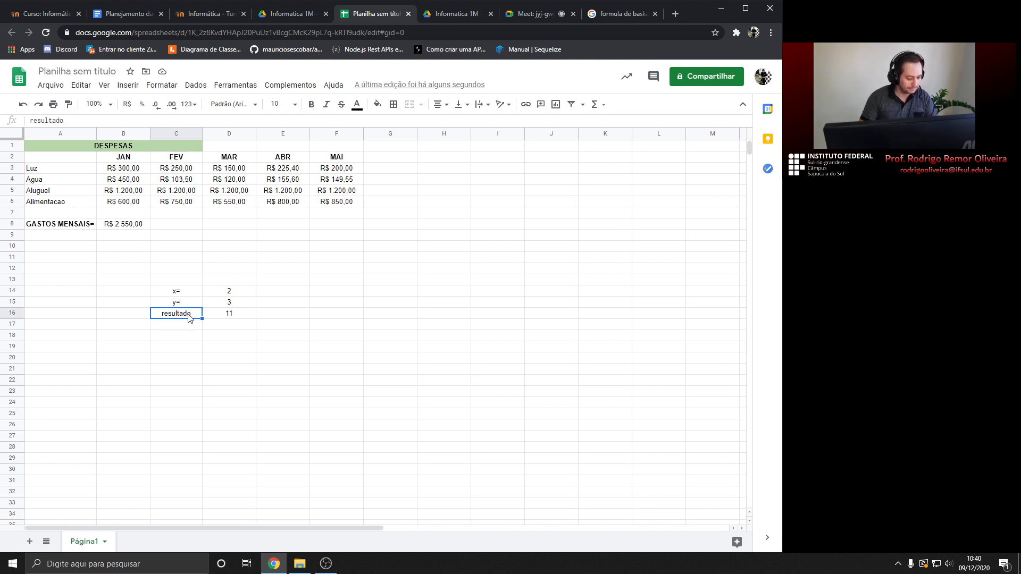
Label C16 'formula 1' and C17 'formula 2'
{"action": "type", "text": "formula 1"}
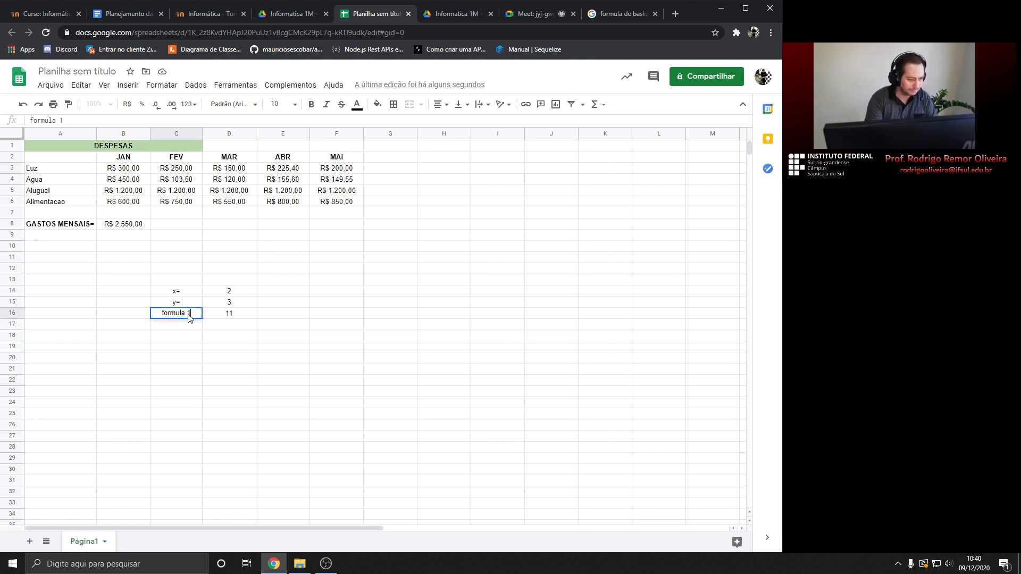
{"action": "key", "text": "Return"}
{"action": "type", "text": "formula 1"}
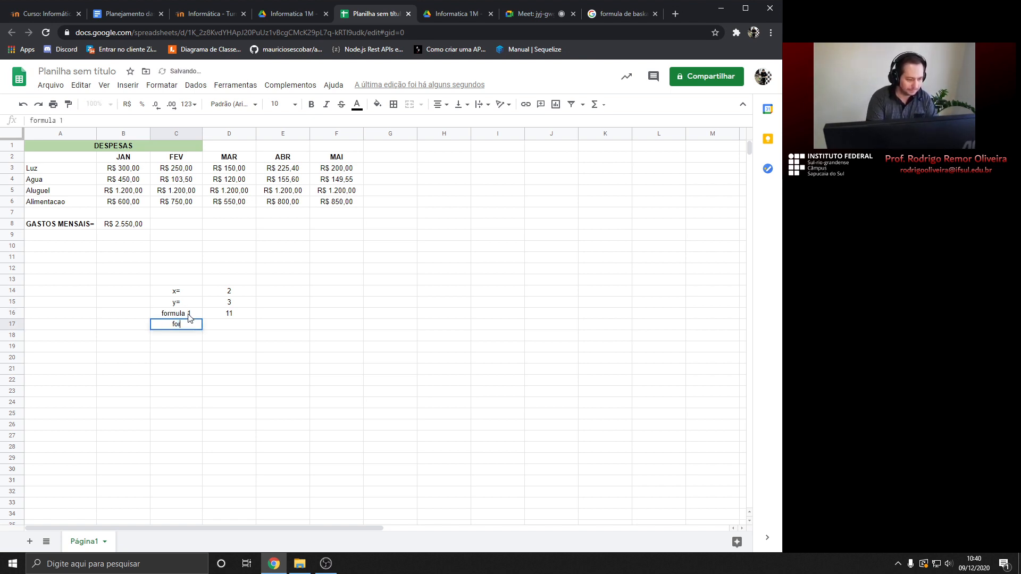
{"action": "type", "text": " 2"}
{"action": "key", "text": "Return"}
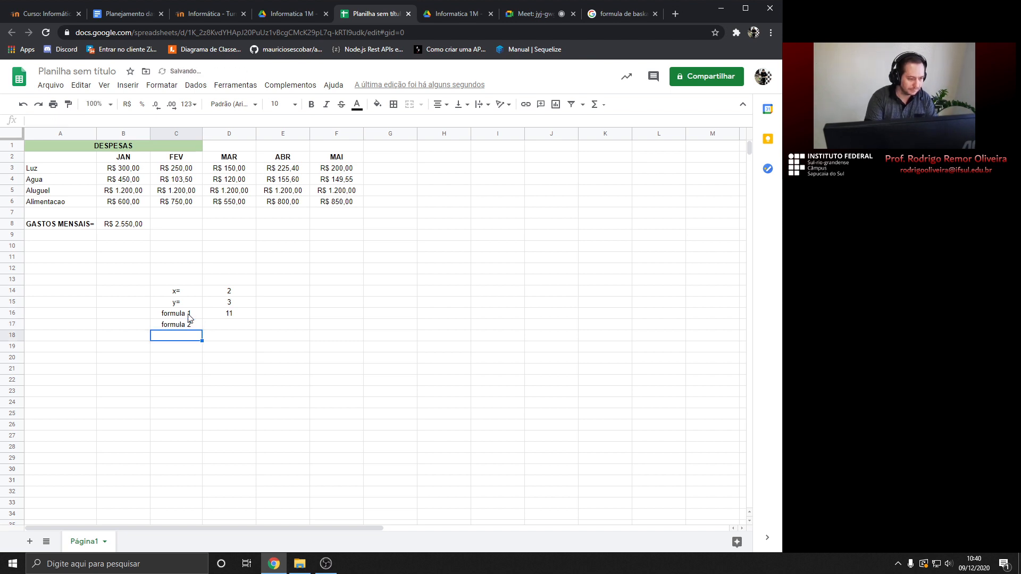
Enter =D14+D15/3 in D17, which shows 3
{"action": "left_click", "coordinate": [219, 328]}
{"action": "type", "text": "="}
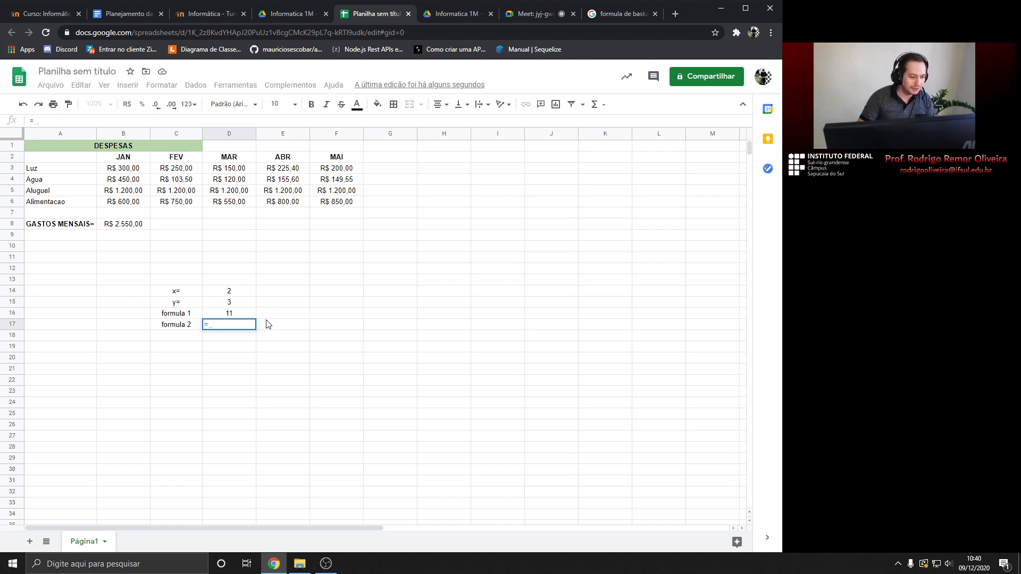
{"action": "left_click", "coordinate": [234, 296]}
{"action": "type", "text": "+"}
{"action": "left_click", "coordinate": [232, 304]}
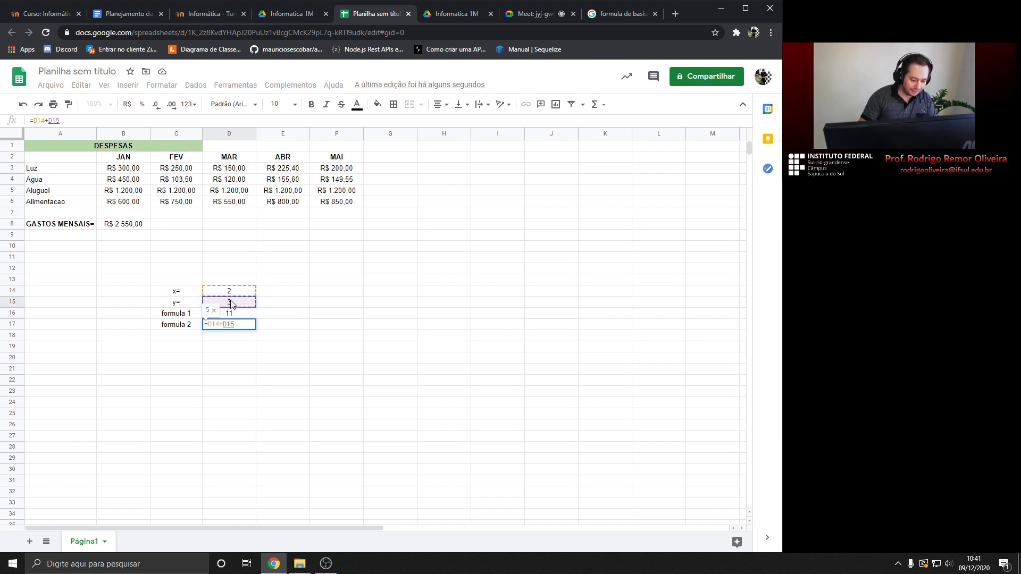
{"action": "type", "text": "/"}
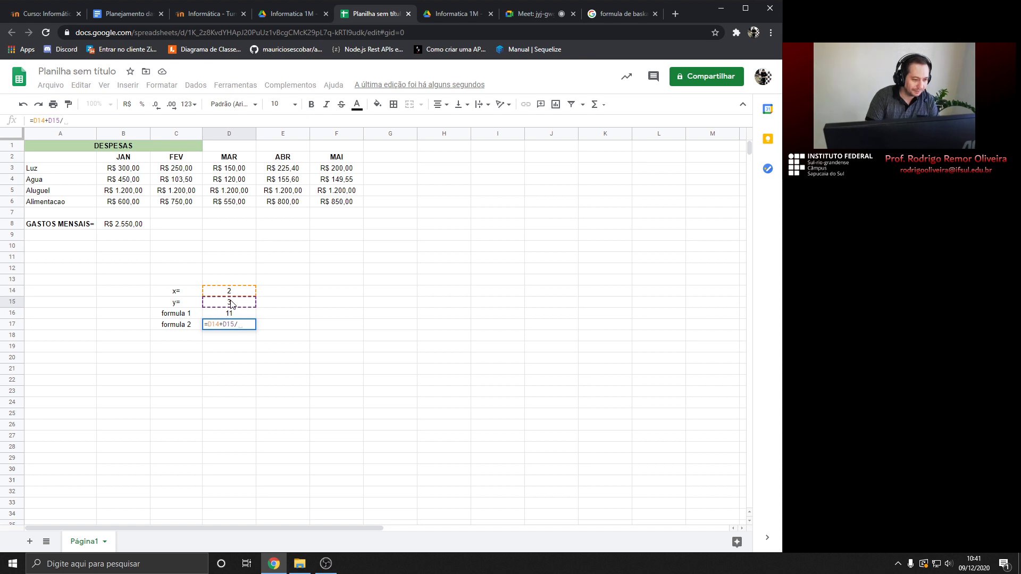
{"action": "type", "text": "3"}
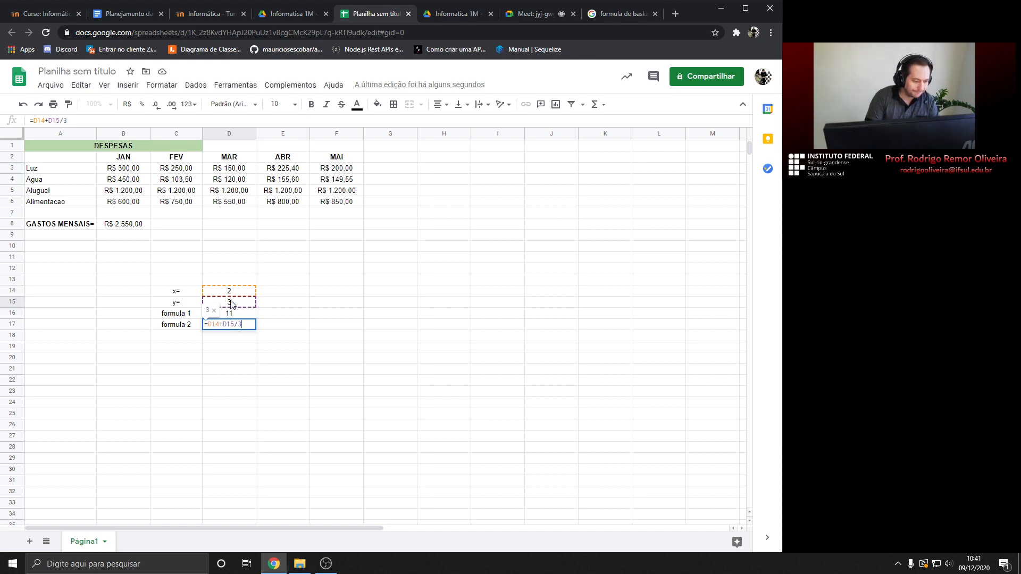
{"action": "key", "text": "Return"}
{"action": "left_click", "coordinate": [238, 327]}
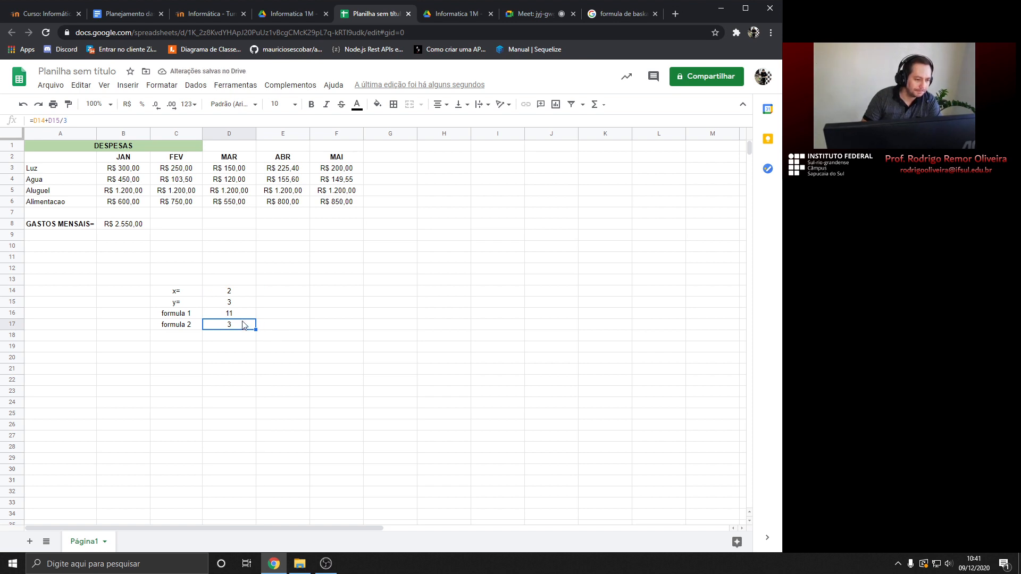
Type the note 2+3/3 into E14, then reselect the D17 result
{"action": "left_click", "coordinate": [285, 293]}
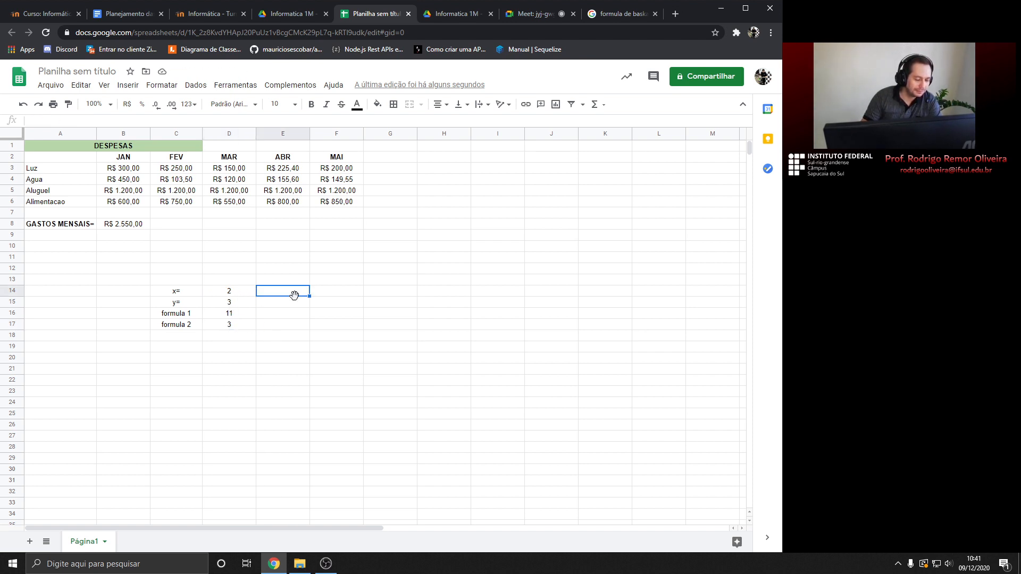
{"action": "type", "text": "2"}
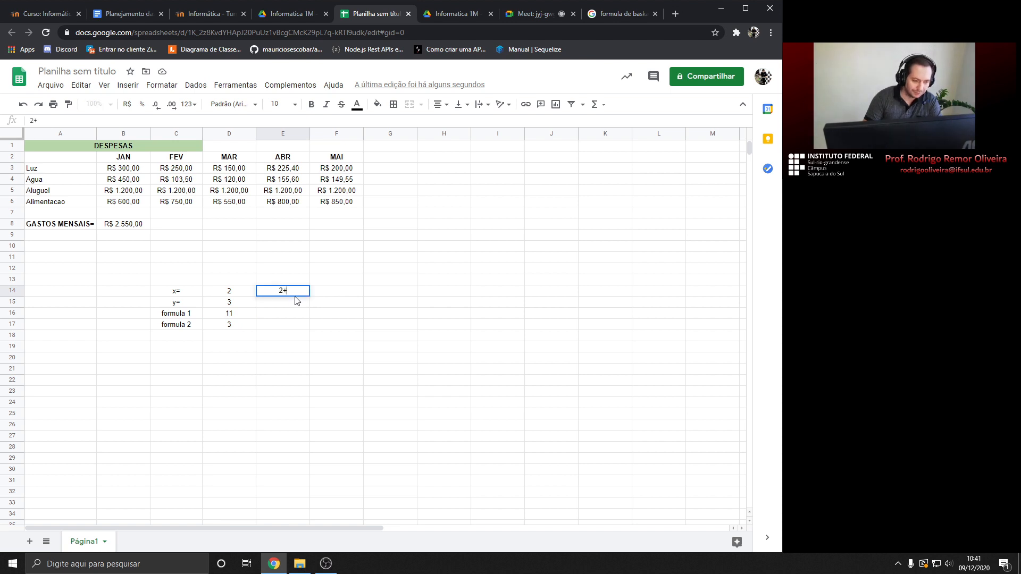
{"action": "type", "text": "+3"}
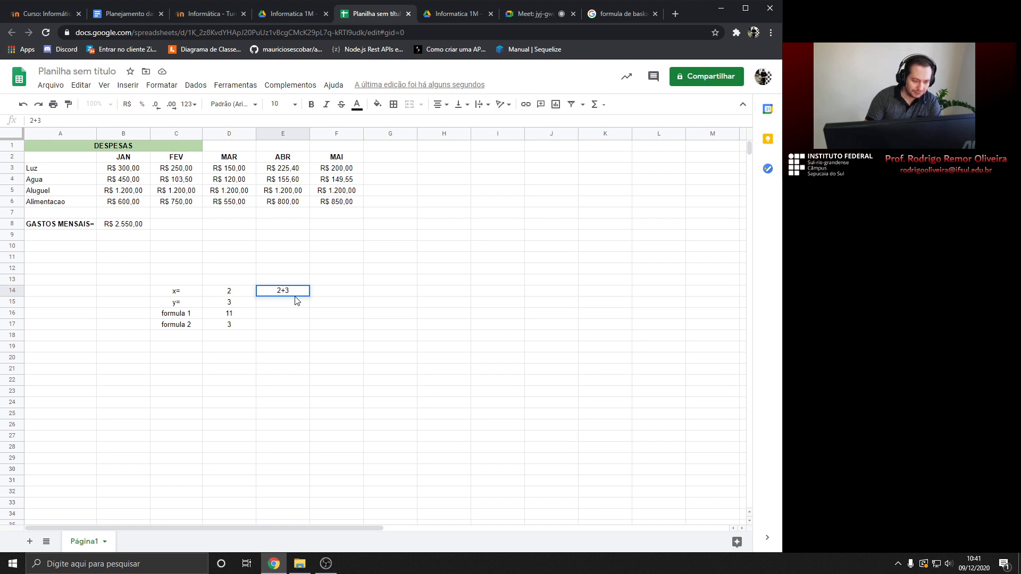
{"action": "type", "text": "/3"}
{"action": "key", "text": "Return"}
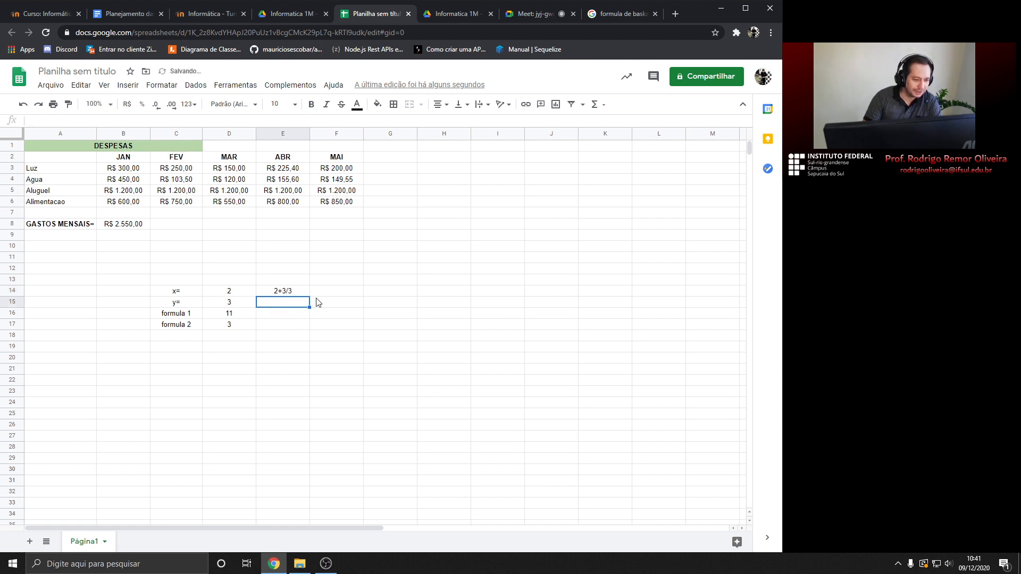
{"action": "key", "text": "Up"}
{"action": "left_click", "coordinate": [235, 328]}
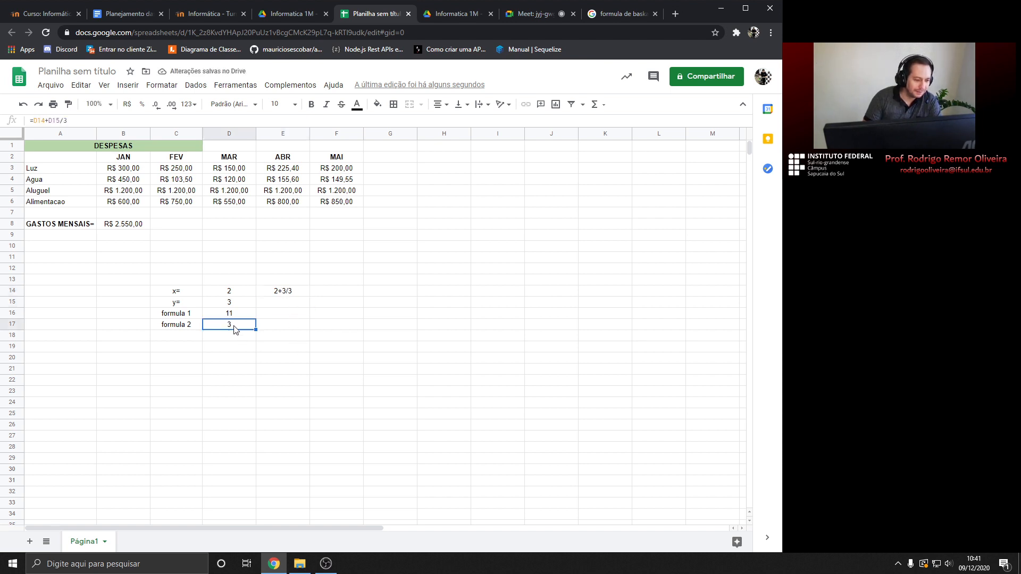
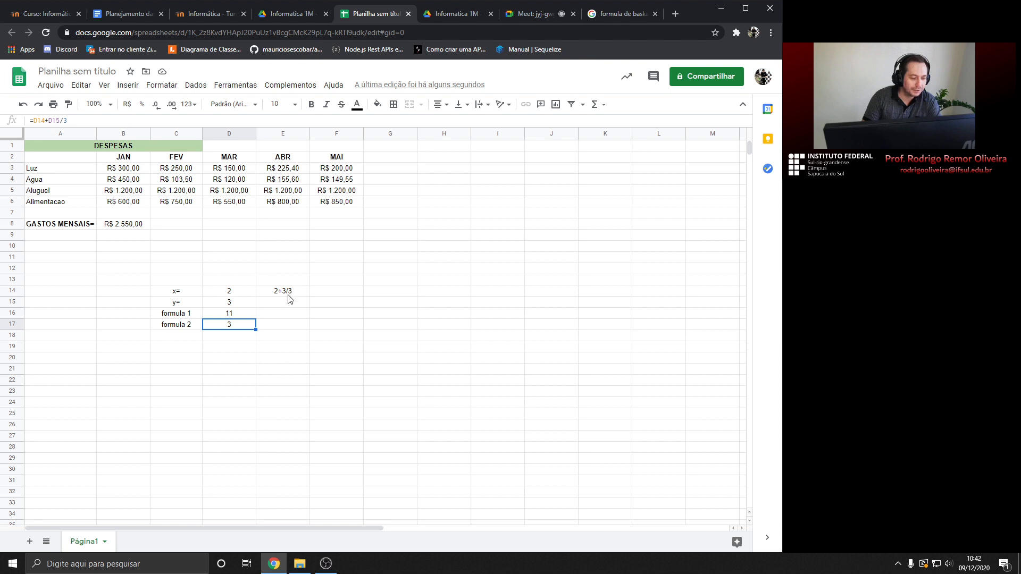
Change D17's formula to =(D14+D15)/3 so formula 2 shows 1,666666667
{"action": "left_click", "coordinate": [284, 295]}
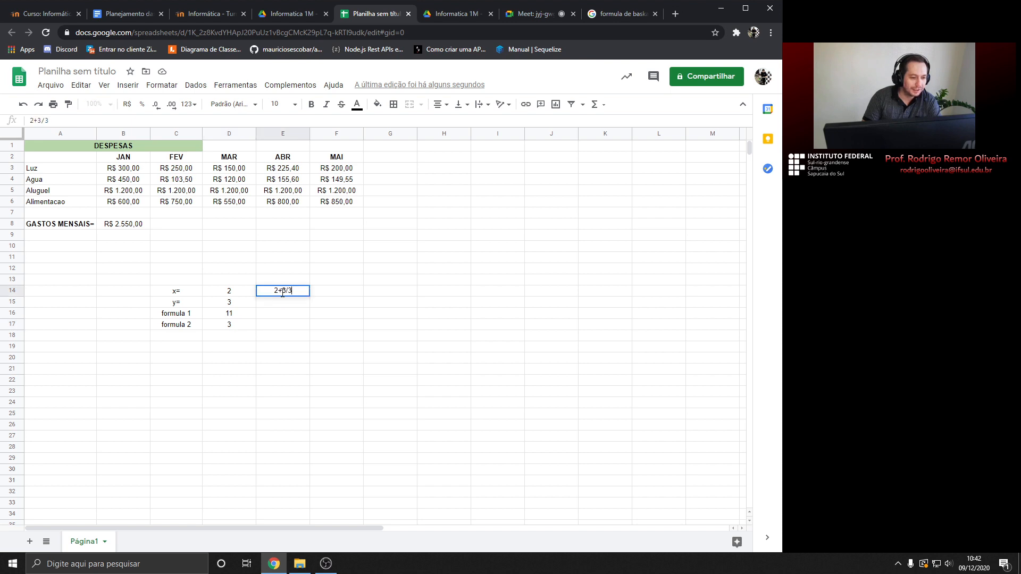
{"action": "double_click", "coordinate": [235, 324]}
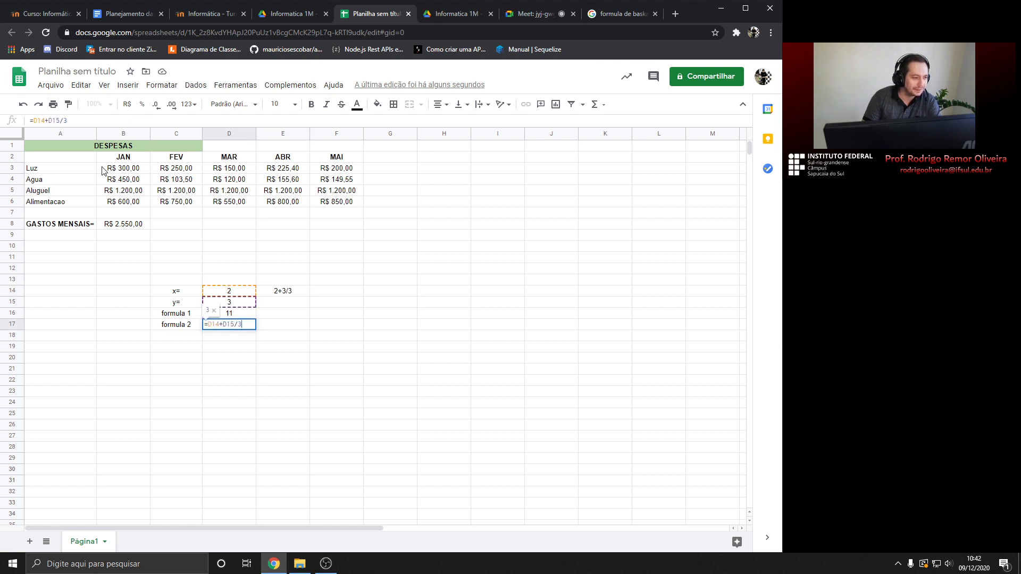
{"action": "left_click", "coordinate": [316, 327]}
{"action": "left_click", "coordinate": [230, 329]}
{"action": "double_click", "coordinate": [230, 328]}
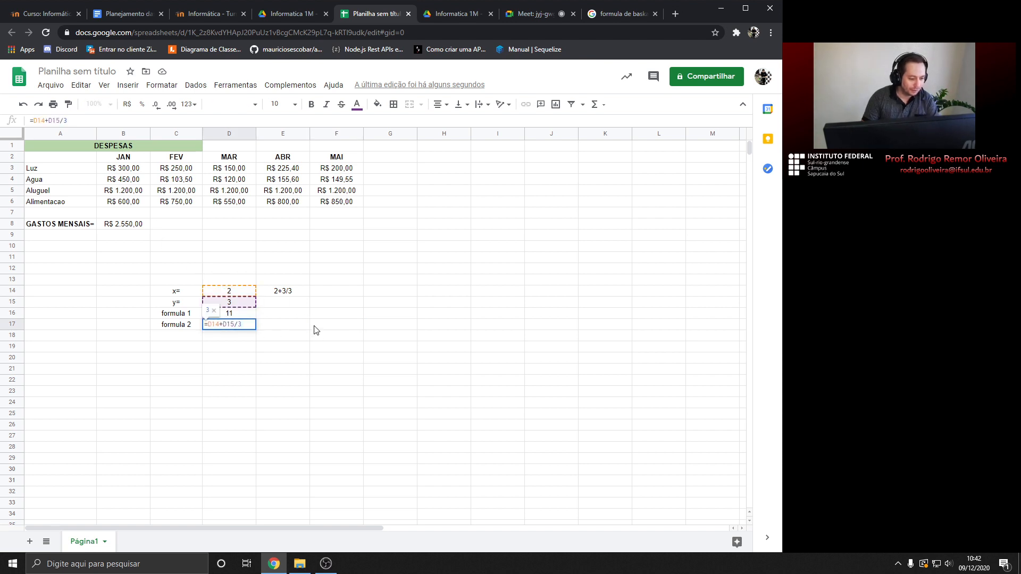
{"action": "type", "text": ")"}
{"action": "key", "text": "Left"}
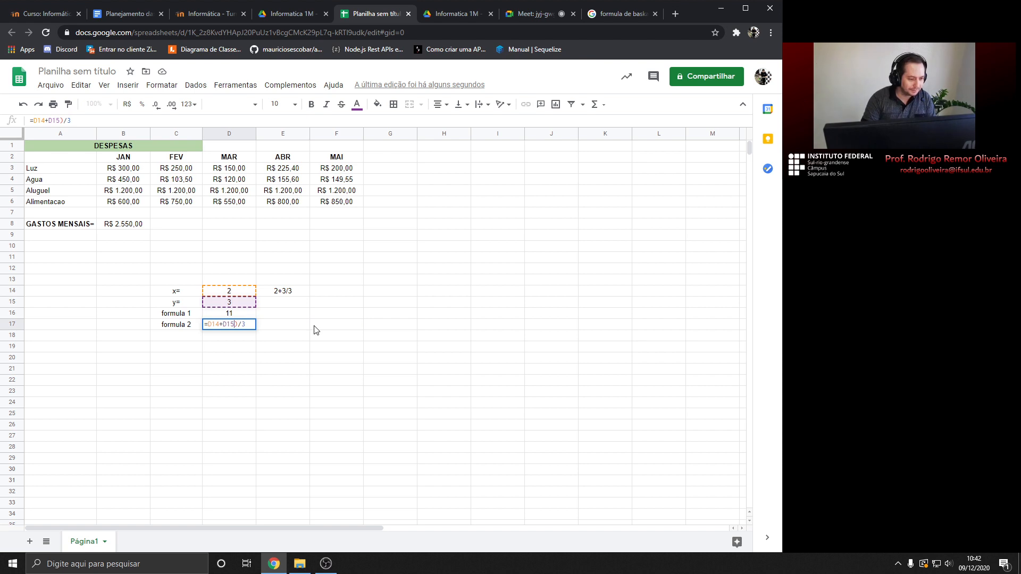
{"action": "key", "text": "Left"}
{"action": "key", "text": "Left"}
{"action": "key", "text": "Left"}
{"action": "key", "text": "Left"}
{"action": "type", "text": "("}
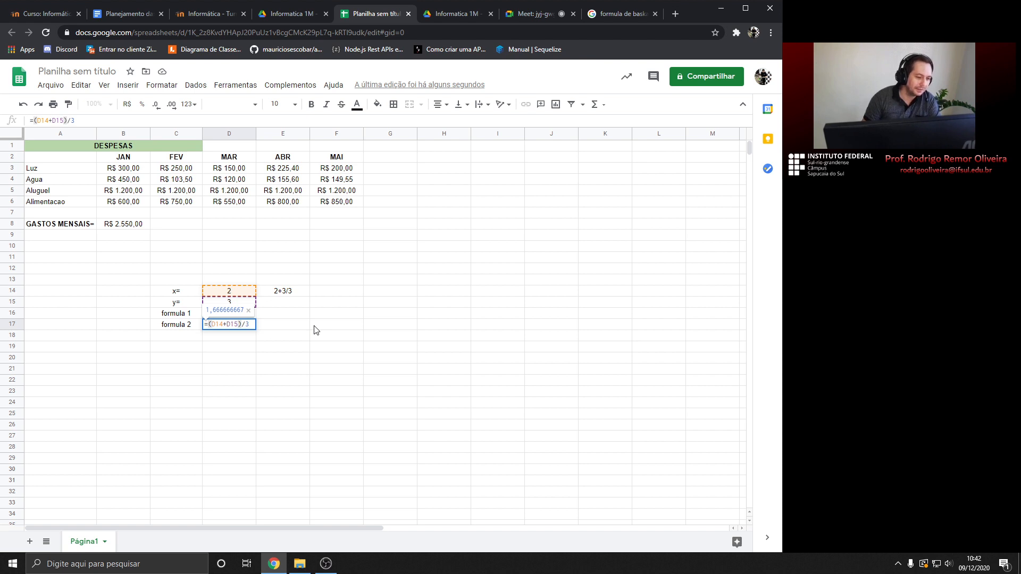
{"action": "key", "text": "Return"}
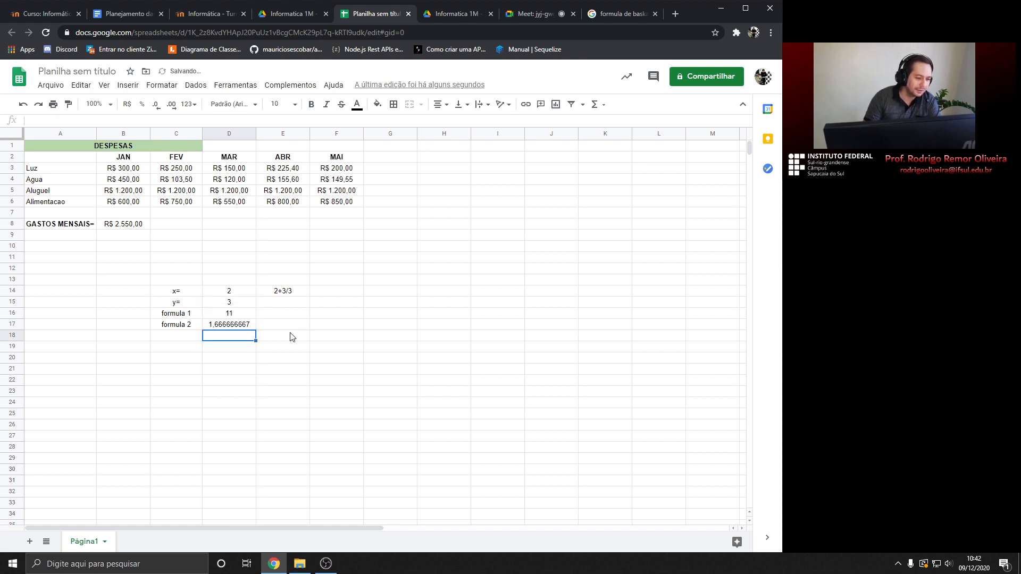
{"action": "left_click", "coordinate": [234, 326]}
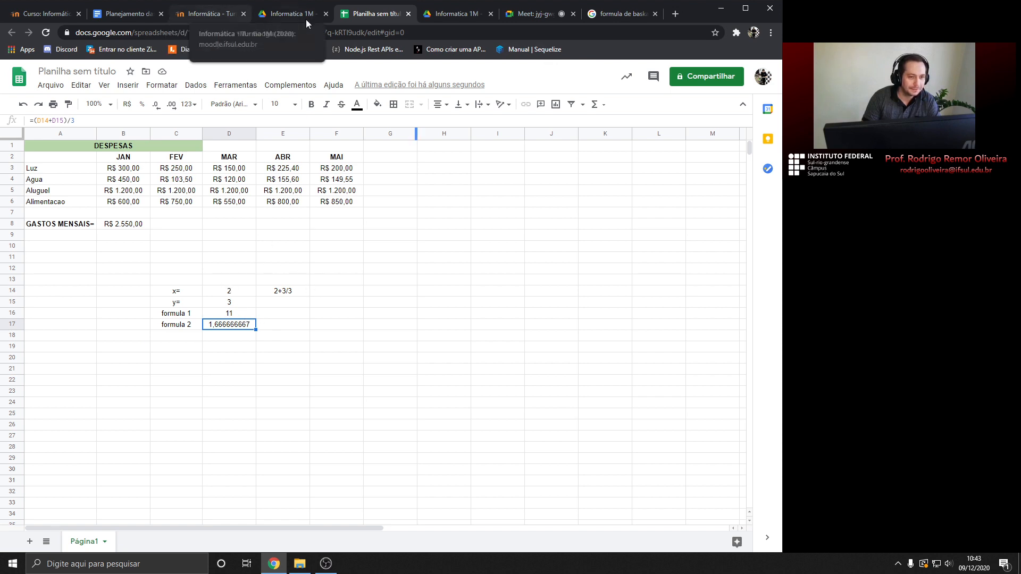
{"action": "left_click", "coordinate": [508, 15]}
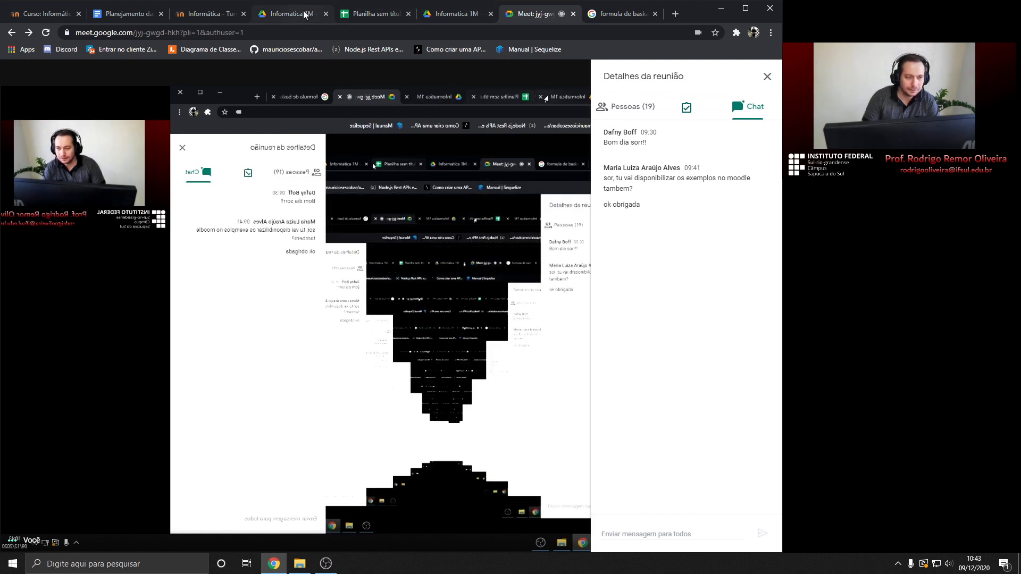
{"action": "left_click", "coordinate": [403, 11]}
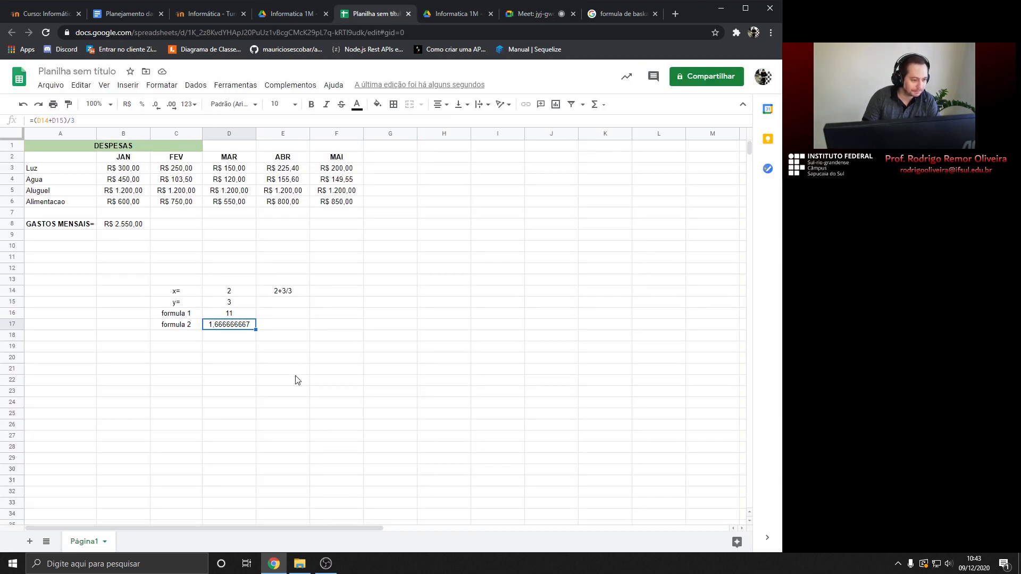
{"action": "left_click", "coordinate": [283, 294]}
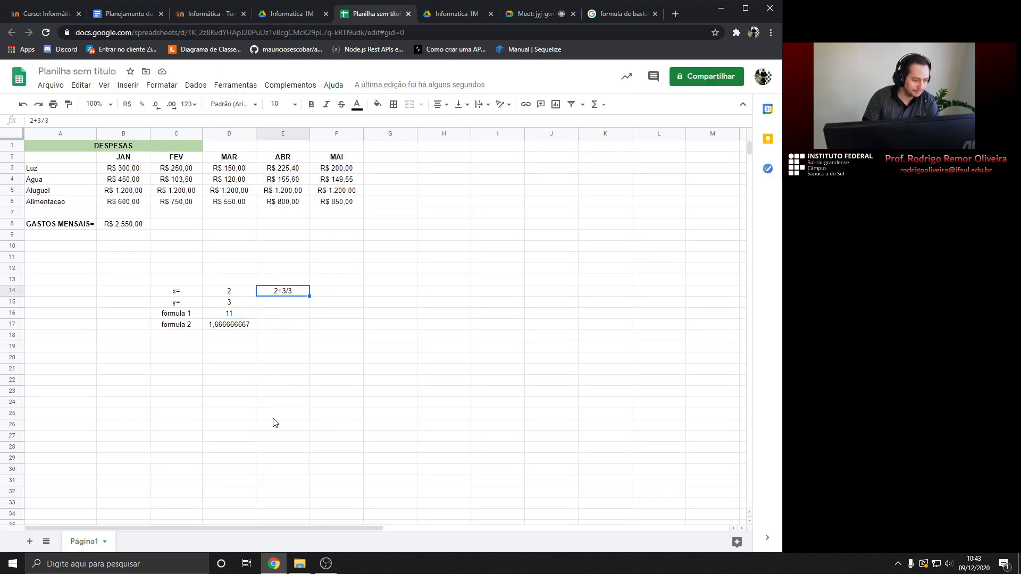
Move the x/y formula block C14:E17 to I2, then undo the move
{"action": "left_click_drag", "start_coordinate": [176, 293], "coordinate": [282, 331]}
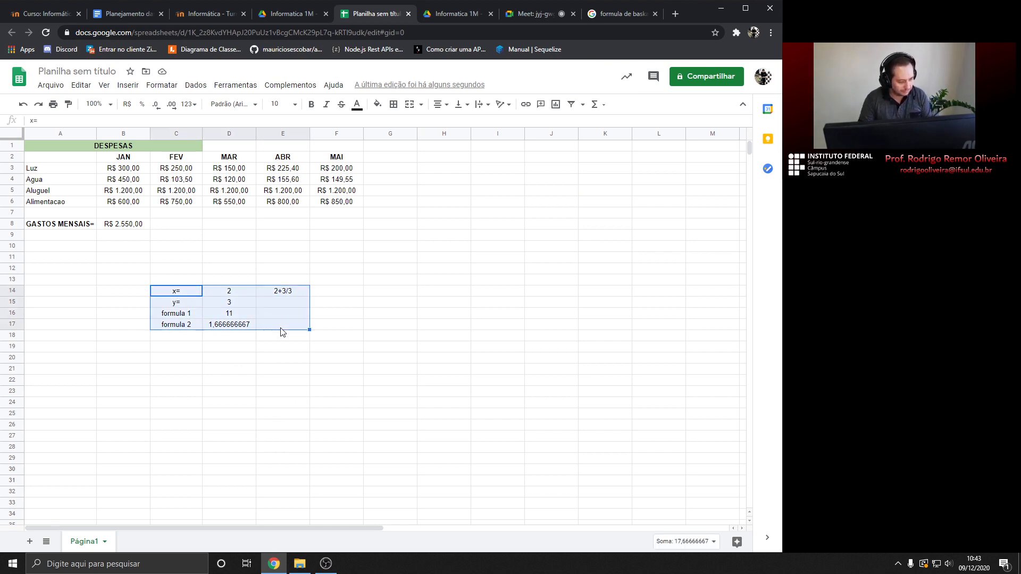
{"action": "key", "text": "ctrl+c"}
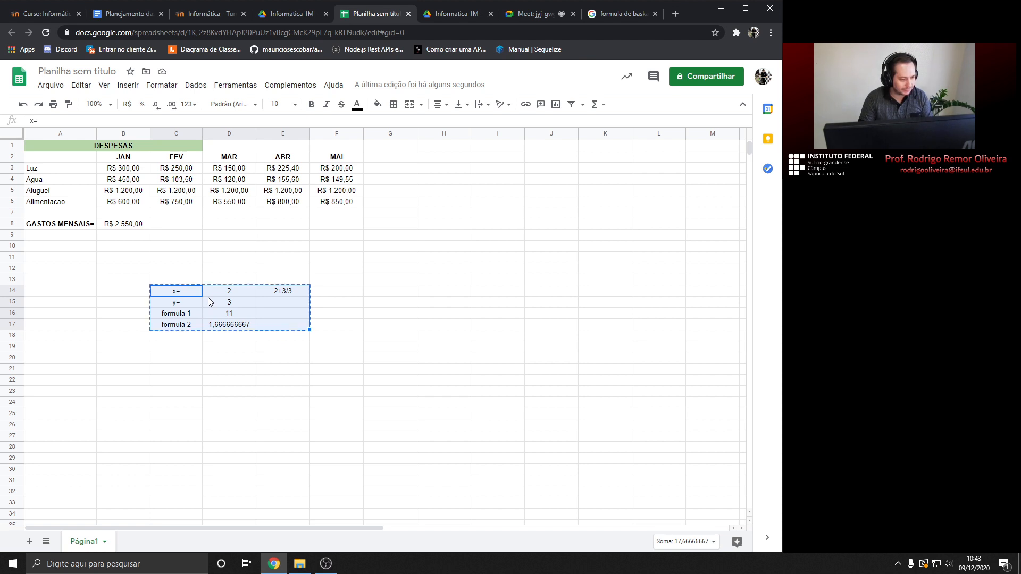
{"action": "left_click", "coordinate": [517, 156]}
{"action": "key", "text": "ctrl+v"}
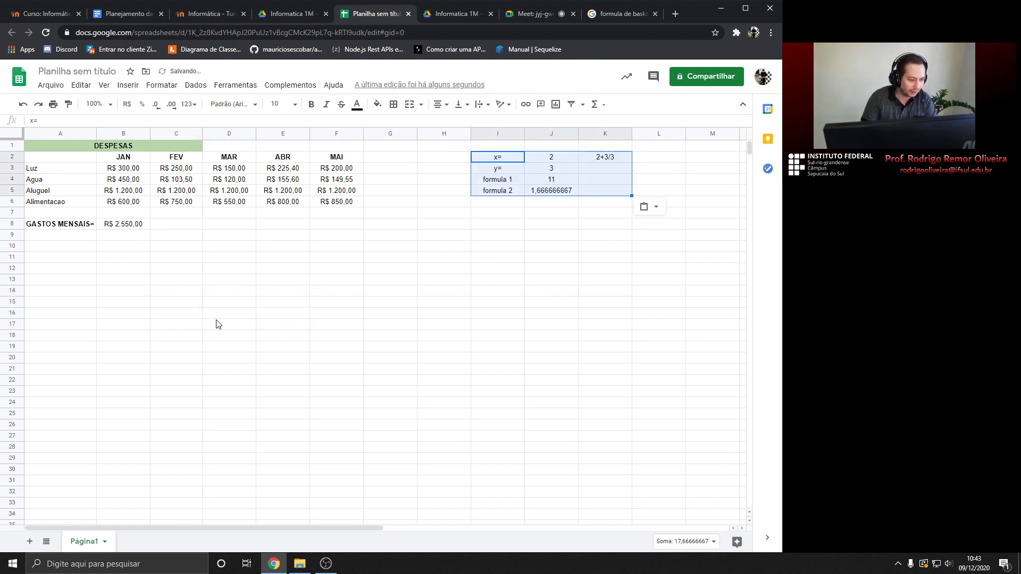
{"action": "left_click", "coordinate": [543, 191]}
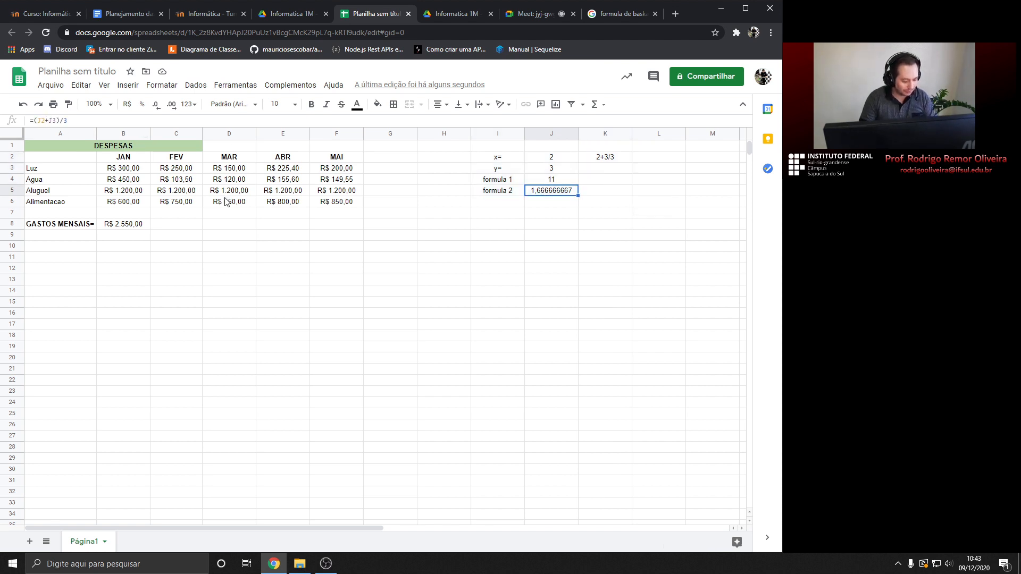
{"action": "key", "text": "ctrl+z"}
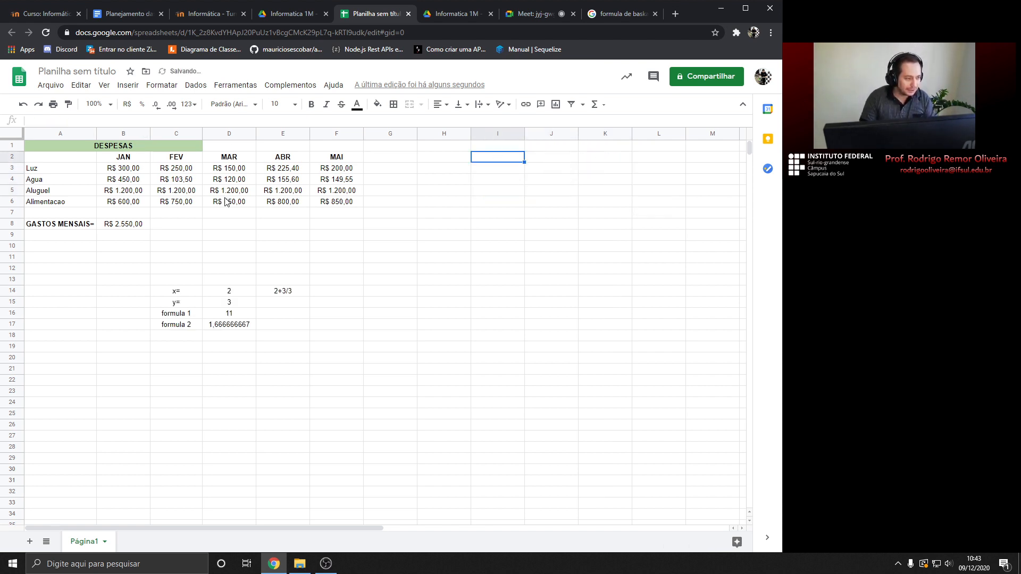
Move the x/y block to I2:K5 and check formula 2's updated references
{"action": "left_click_drag", "start_coordinate": [178, 292], "coordinate": [277, 326]}
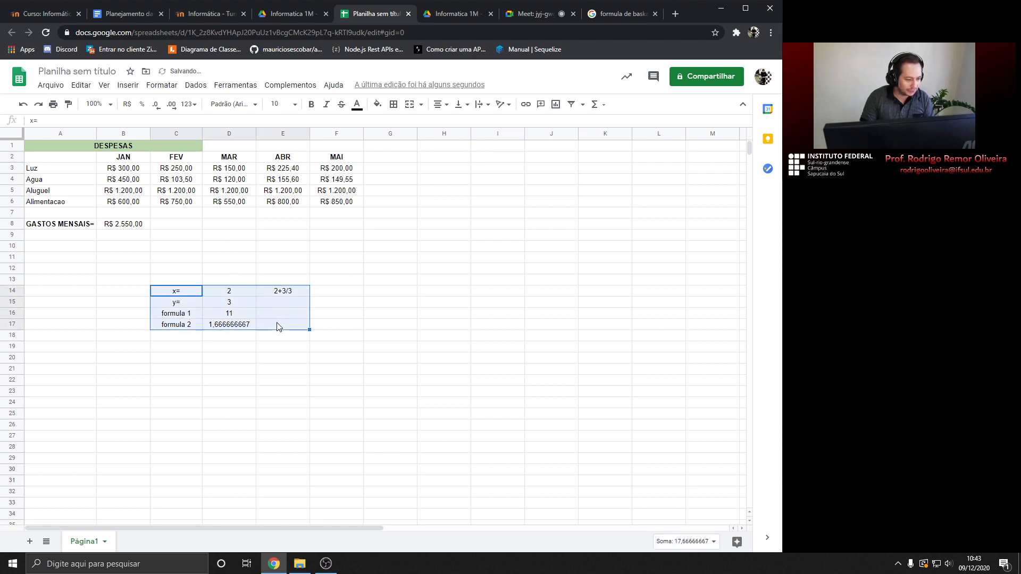
{"action": "left_click", "coordinate": [533, 158]}
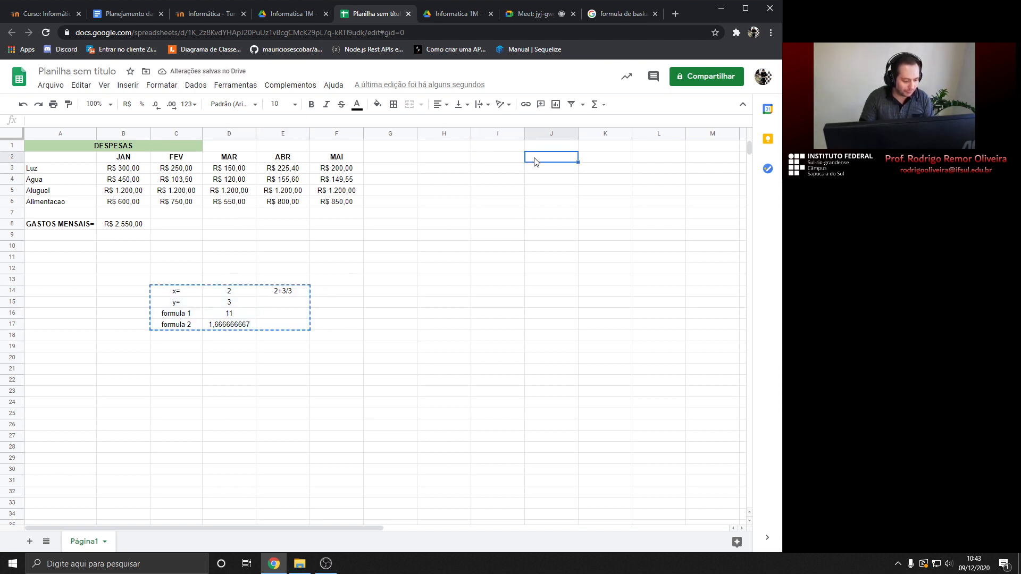
{"action": "left_click", "coordinate": [519, 160]}
{"action": "key", "text": "ctrl+v"}
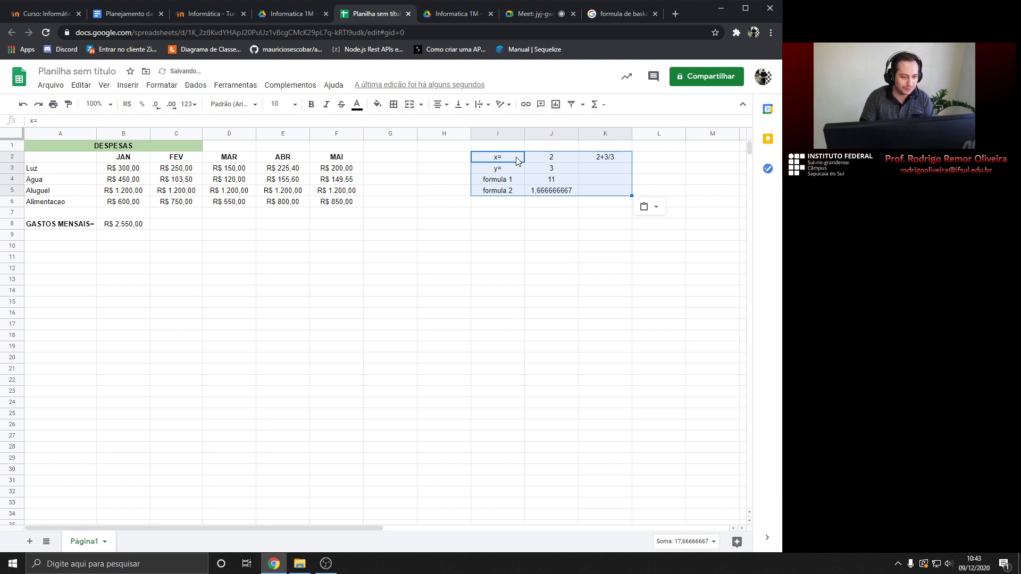
{"action": "left_click", "coordinate": [545, 193]}
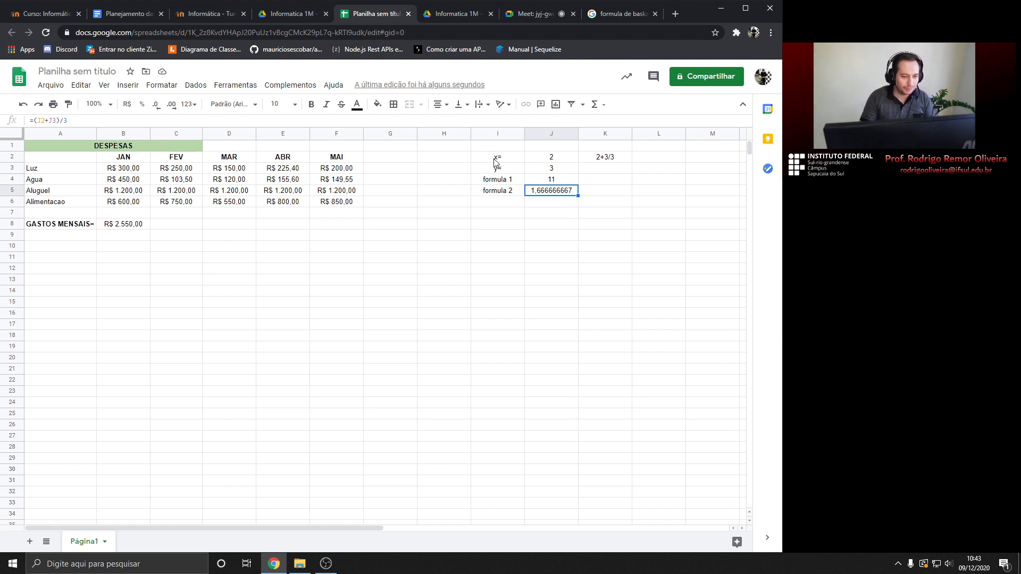
Move the block from I2:K5 down to D15:F18
{"action": "left_click_drag", "start_coordinate": [494, 160], "coordinate": [588, 191]}
{"action": "key", "text": "ctrl+c"}
{"action": "left_click", "coordinate": [227, 303]}
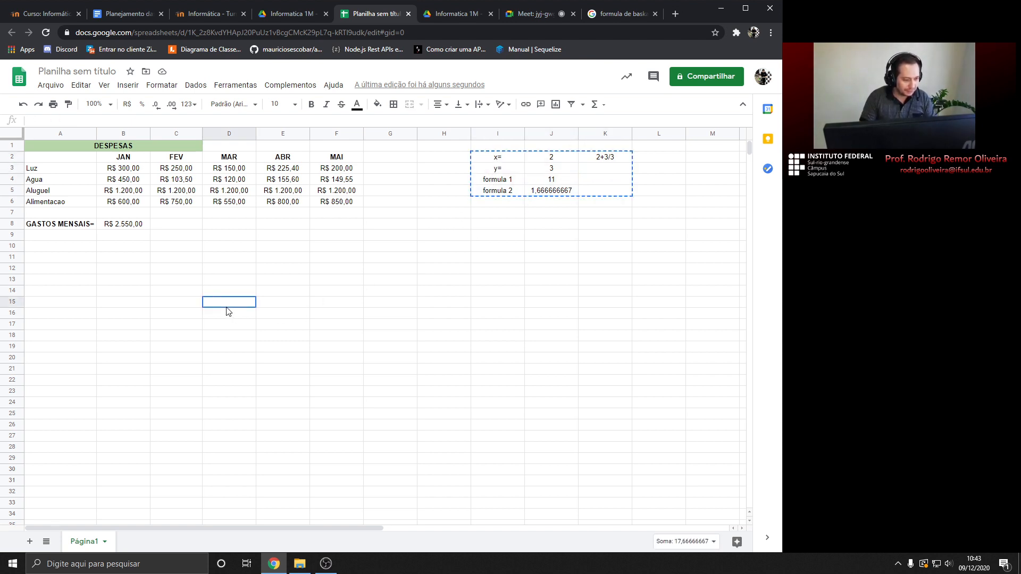
{"action": "key", "text": "ctrl+v"}
{"action": "left_click", "coordinate": [282, 336]}
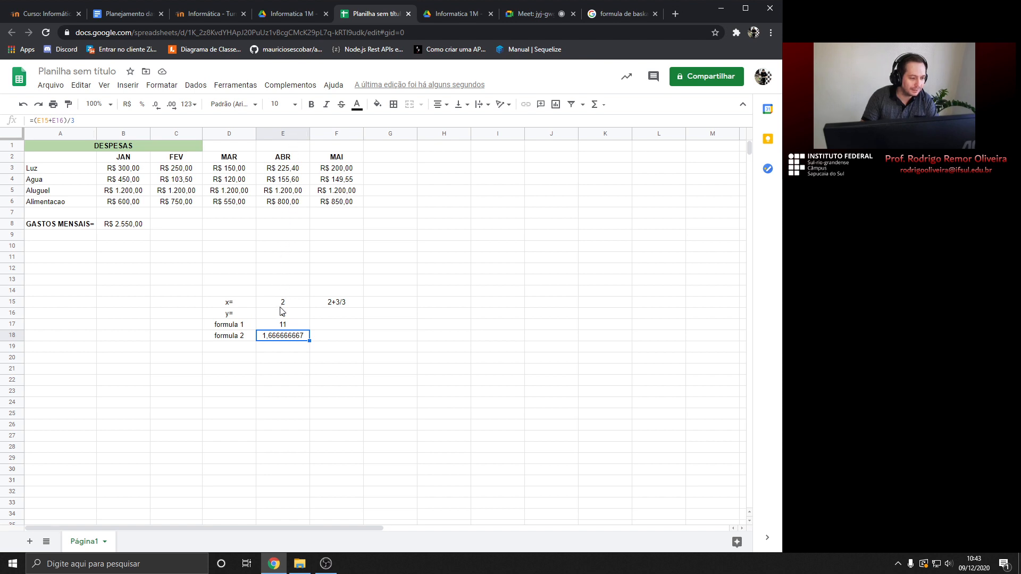
Change the x= label in D15 to x and cancel a stray entry in I3
{"action": "left_click", "coordinate": [225, 304]}
{"action": "left_click_drag", "start_coordinate": [225, 305], "coordinate": [349, 341]}
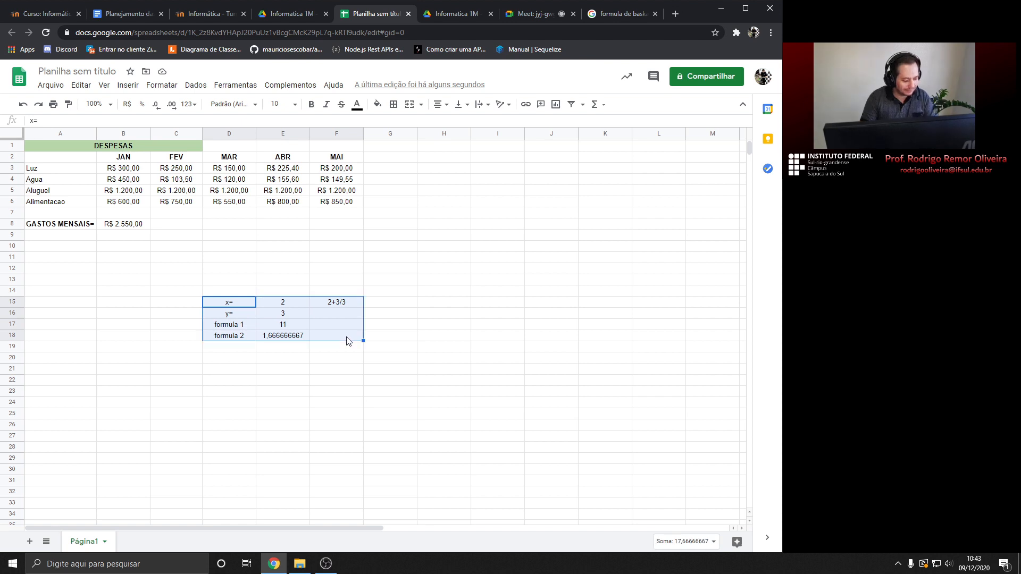
{"action": "type", "text": "x"}
{"action": "left_click", "coordinate": [496, 170]}
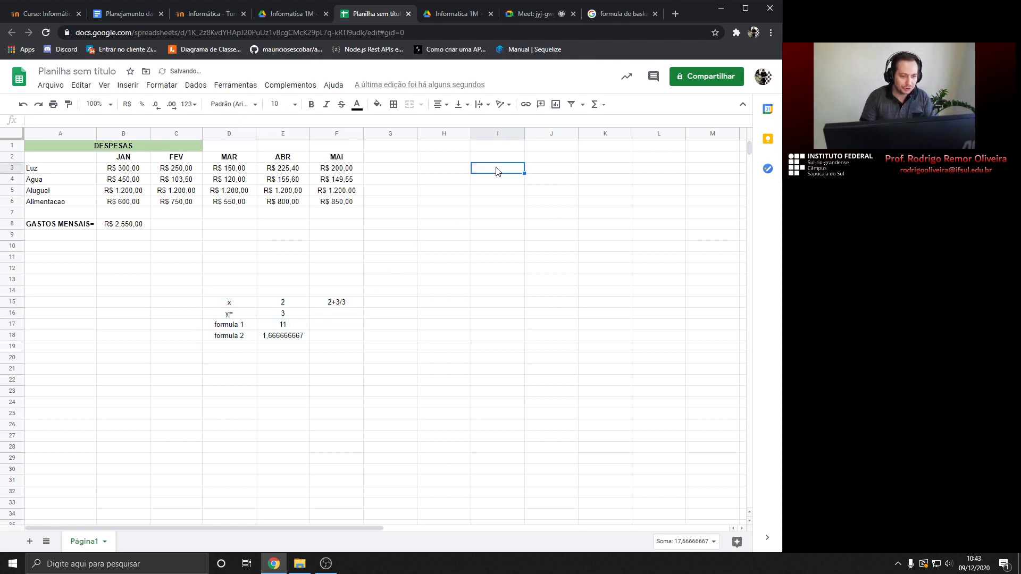
{"action": "type", "text": "v"}
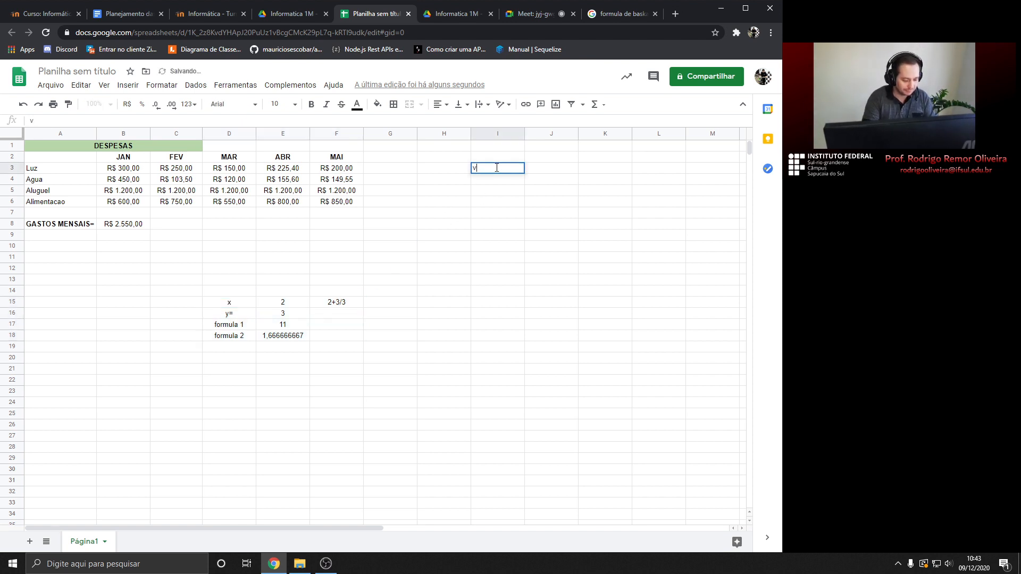
{"action": "key", "text": "Escape"}
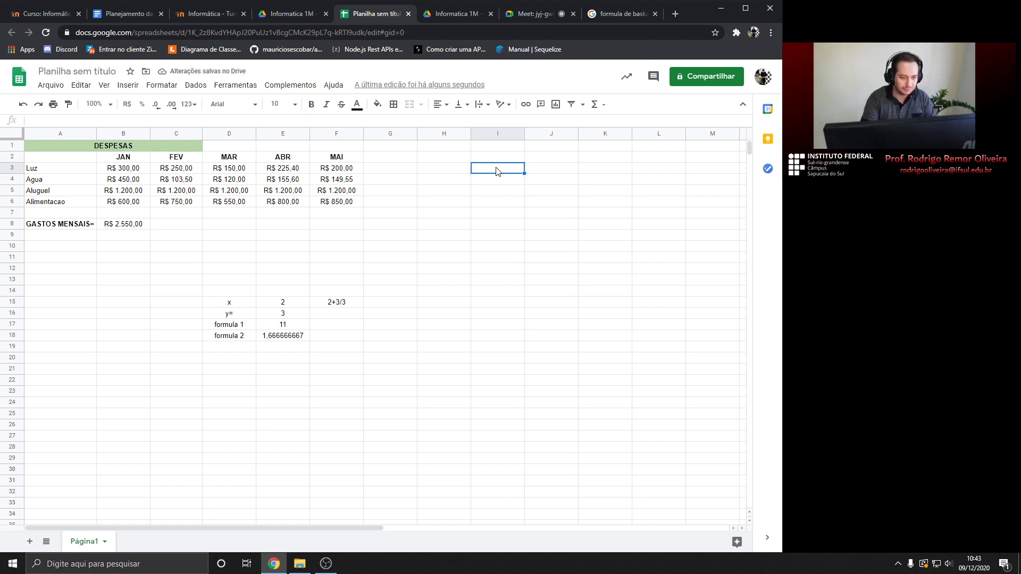
Move the relabelled block back to I2:K5
{"action": "left_click_drag", "start_coordinate": [227, 302], "coordinate": [328, 337]}
{"action": "key", "text": "ctrl+c"}
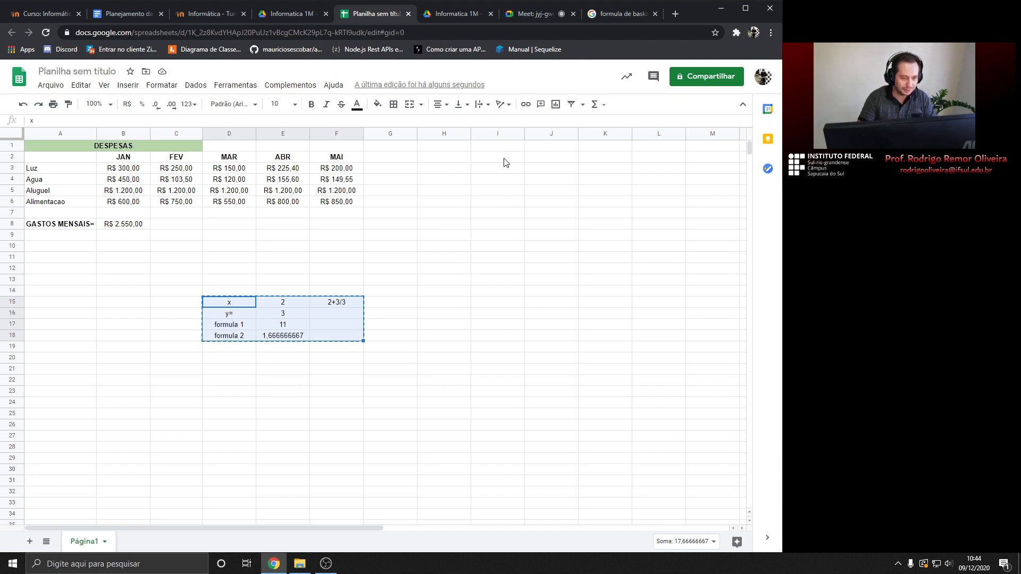
{"action": "left_click", "coordinate": [505, 159]}
{"action": "key", "text": "ctrl+v"}
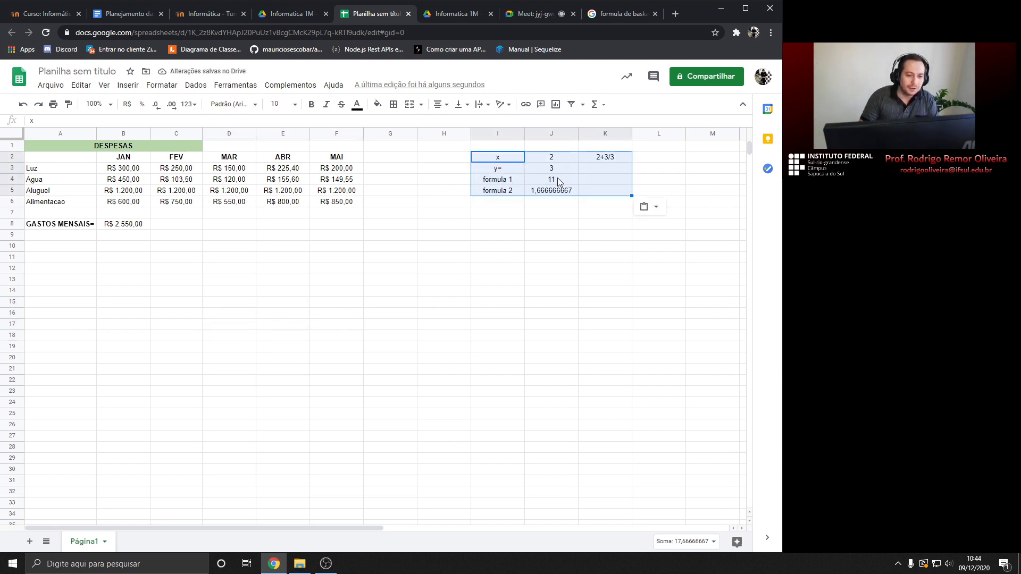
Inspect the x, y and formula cells J2:J5 and formula 2's definition
{"action": "left_click", "coordinate": [555, 192]}
{"action": "left_click", "coordinate": [554, 158]}
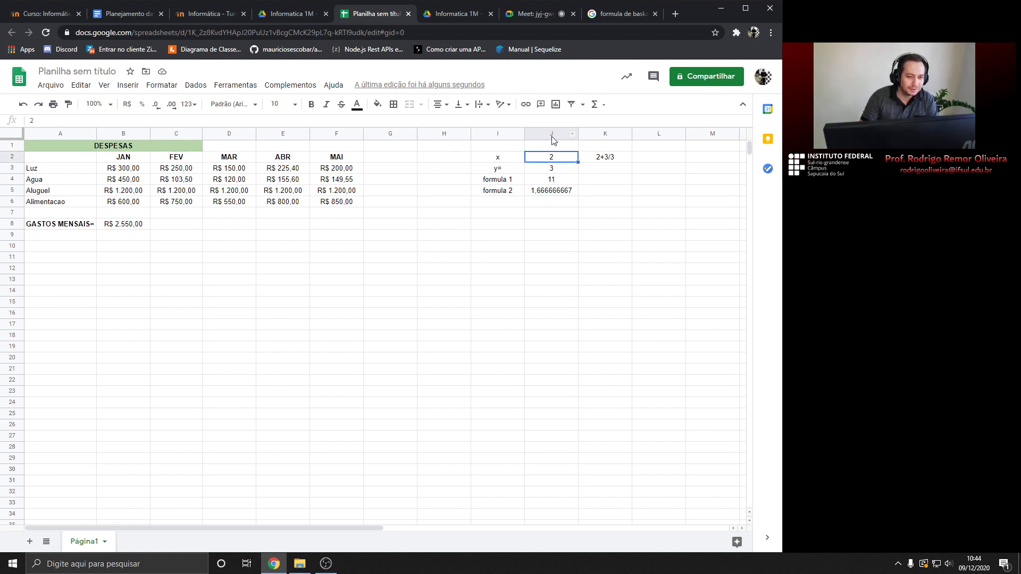
{"action": "left_click", "coordinate": [551, 172]}
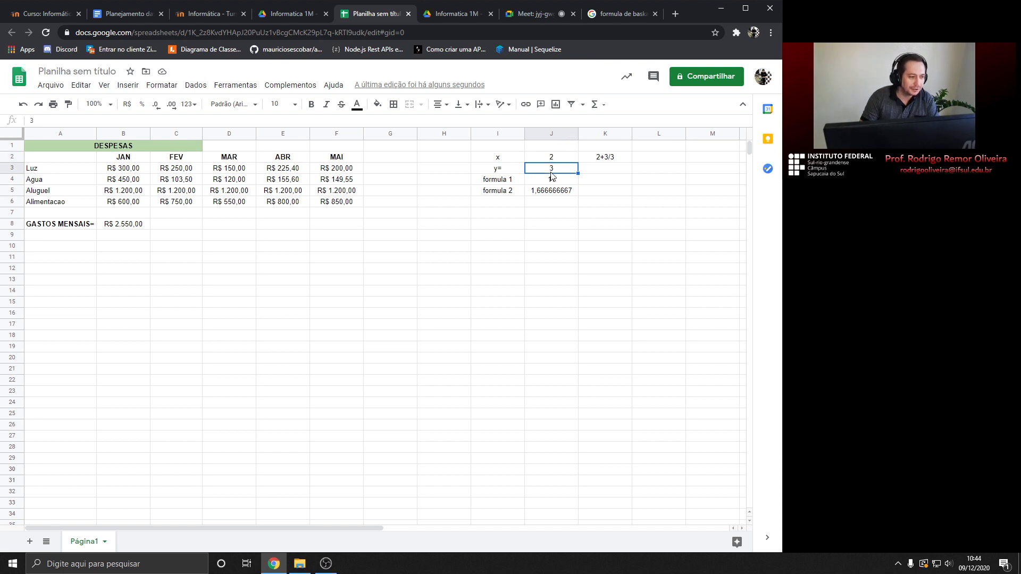
{"action": "left_click", "coordinate": [554, 182]}
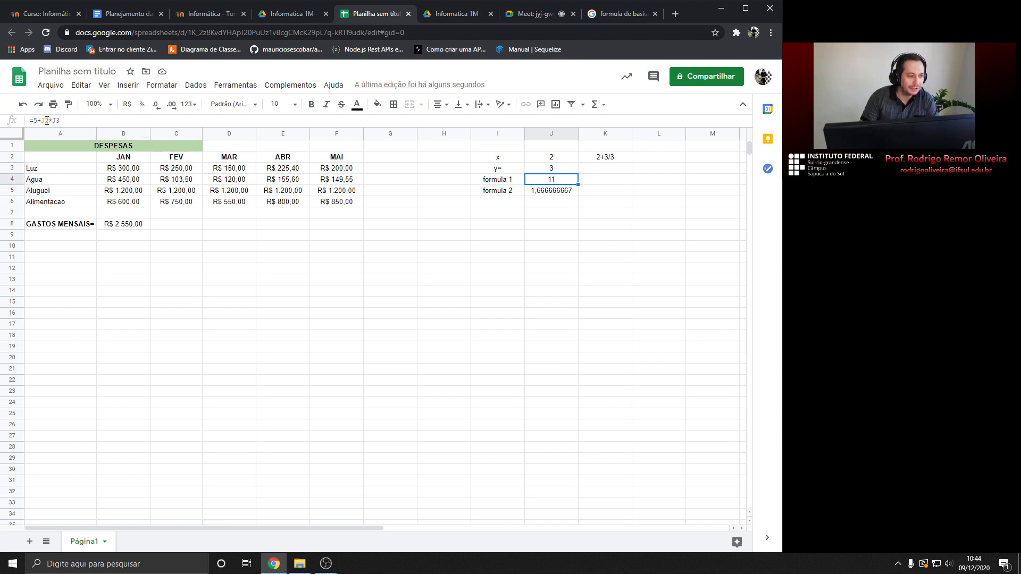
{"action": "left_click", "coordinate": [548, 192]}
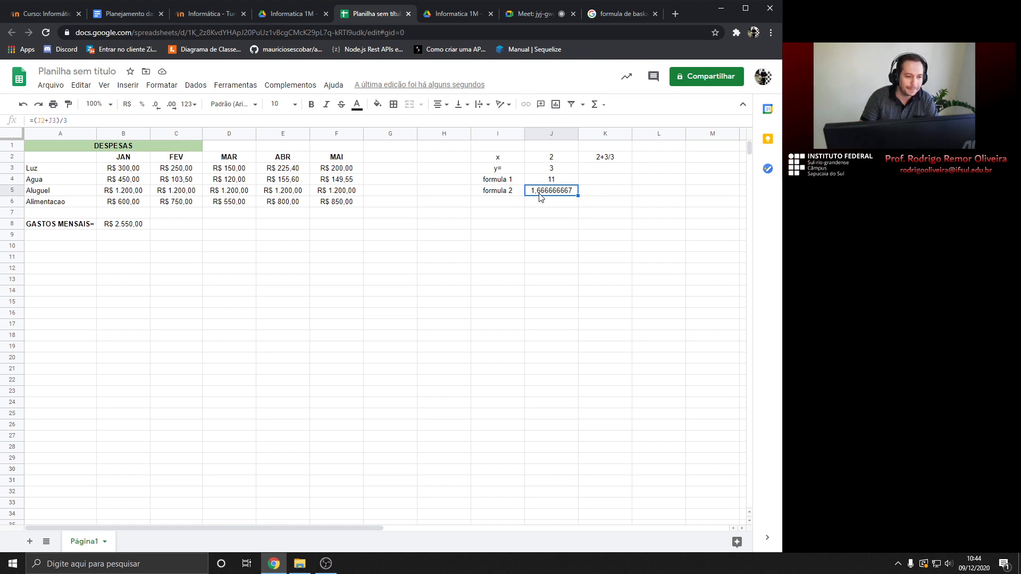
{"action": "left_click_drag", "start_coordinate": [499, 158], "coordinate": [600, 194]}
{"action": "left_click", "coordinate": [611, 211]}
{"action": "left_click", "coordinate": [543, 191]}
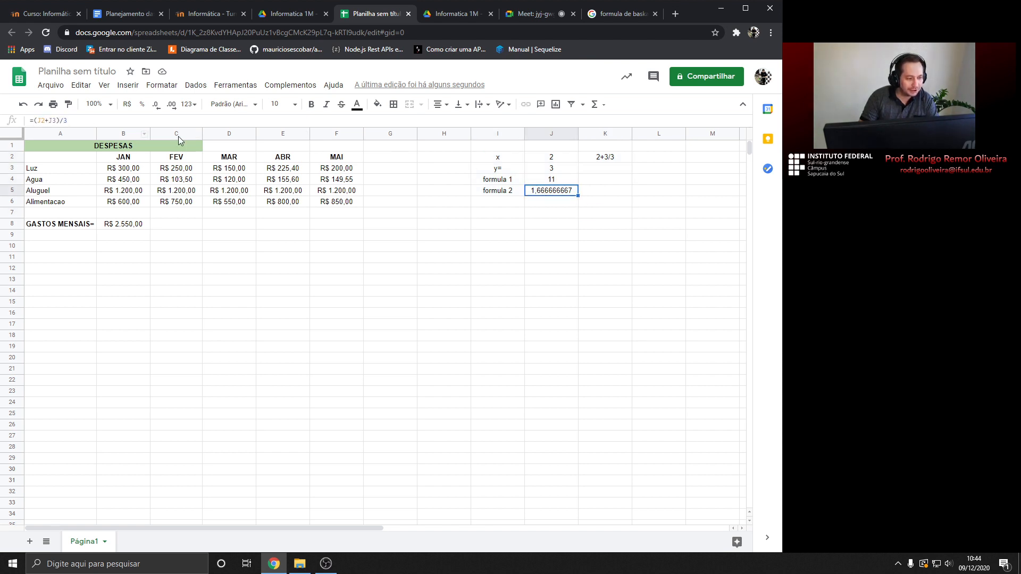
Set x in J2 to 5 and review the recalculated formulas
{"action": "double_click", "coordinate": [549, 159]}
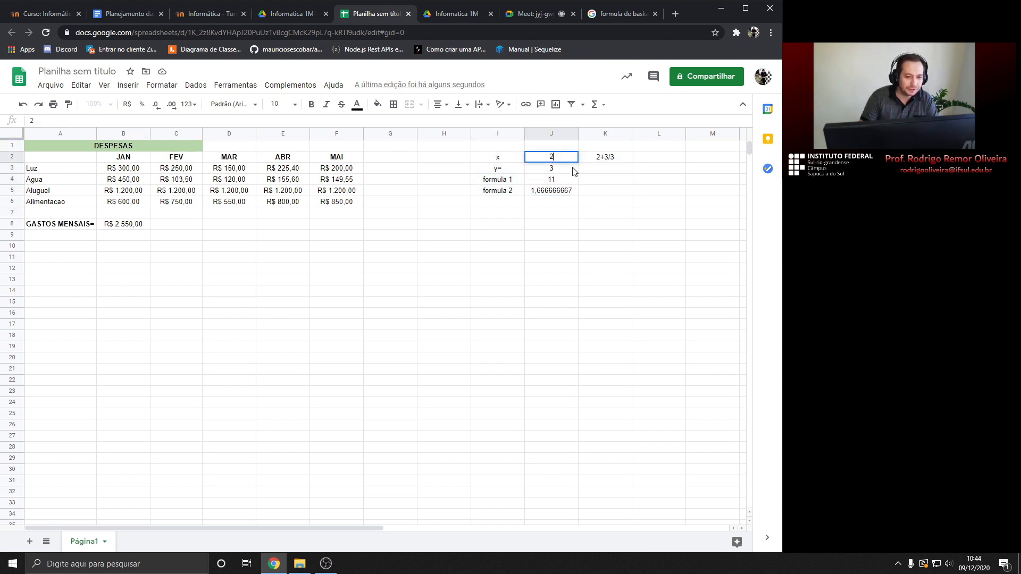
{"action": "key", "text": "BackSpace"}
{"action": "type", "text": "5"}
{"action": "key", "text": "Return"}
{"action": "key", "text": "Down"}
{"action": "key", "text": "Down"}
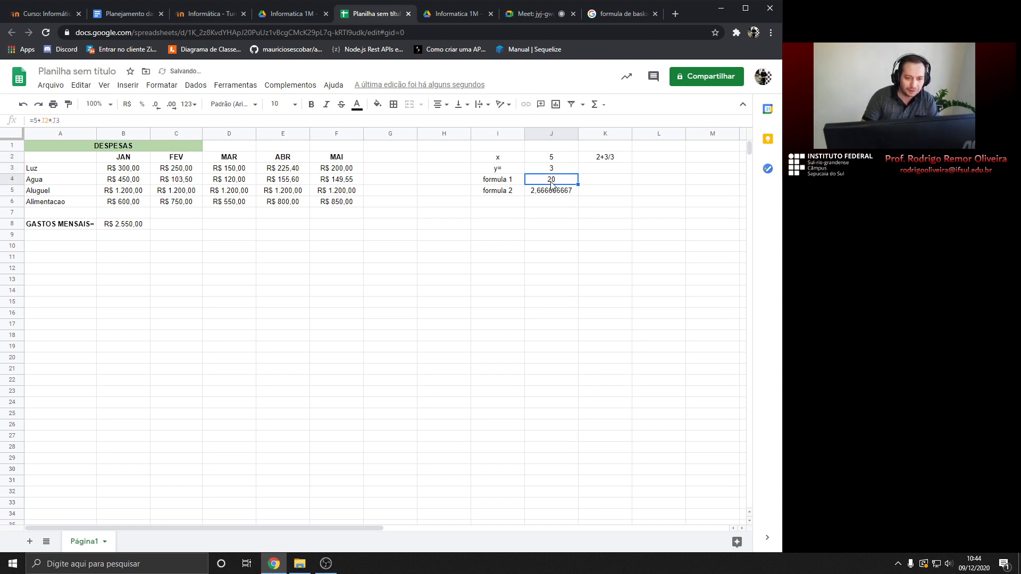
{"action": "key", "text": "Up"}
{"action": "key", "text": "Down"}
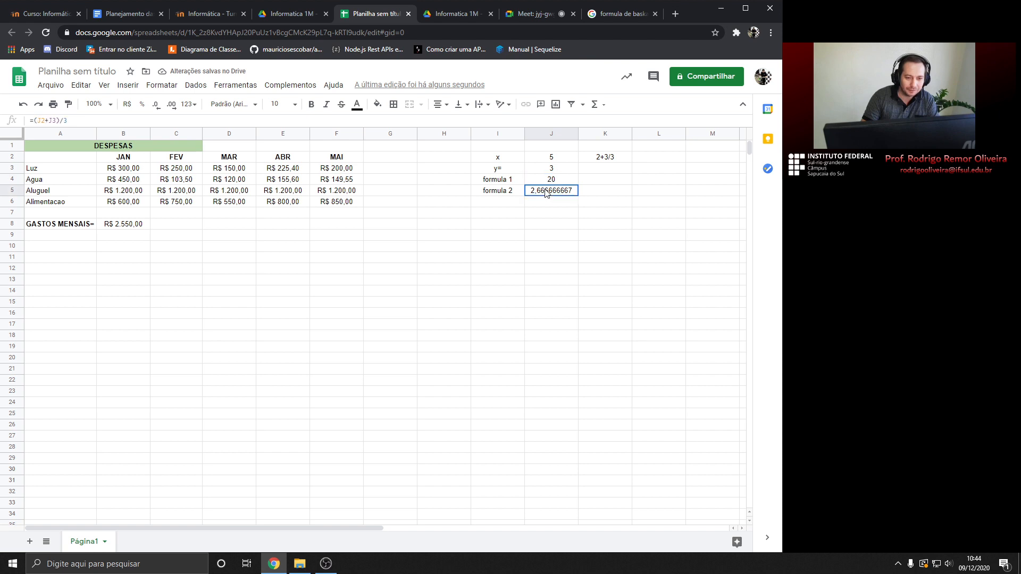
Set y in J3 to 30 and delete the 2+3/3 note in K2
{"action": "left_click", "coordinate": [551, 169]}
{"action": "type", "text": "30"}
{"action": "key", "text": "Return"}
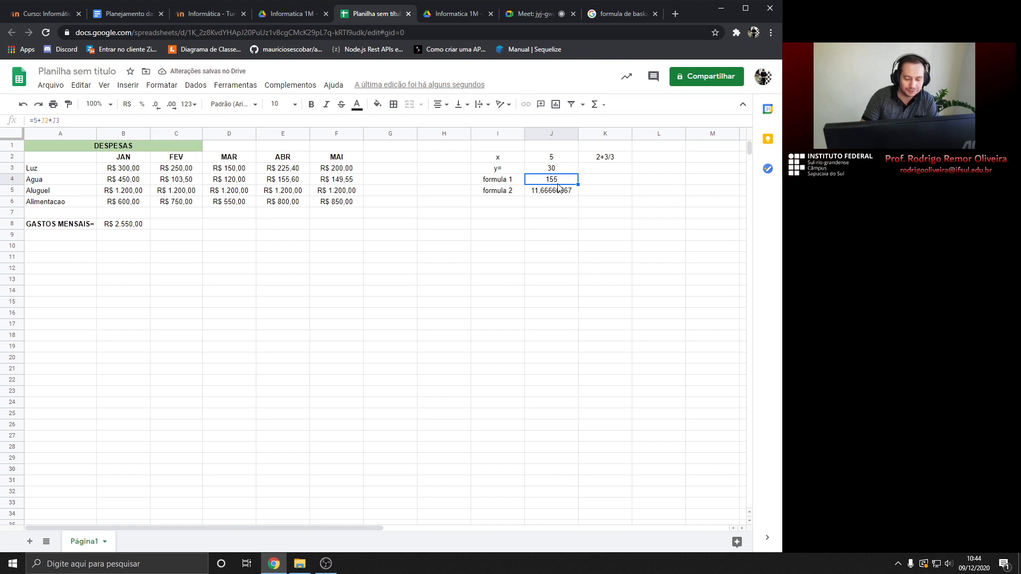
{"action": "left_click", "coordinate": [613, 161]}
{"action": "key", "text": "Delete"}
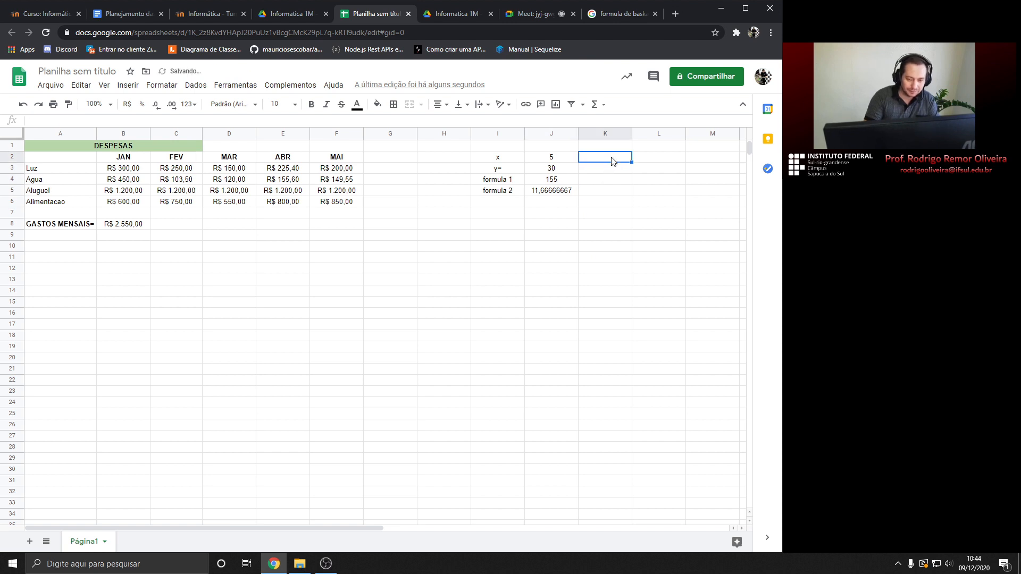
{"action": "left_click", "coordinate": [548, 193]}
{"action": "left_click", "coordinate": [553, 182]}
{"action": "left_click", "coordinate": [555, 171]}
{"action": "left_click", "coordinate": [557, 160]}
{"action": "left_click", "coordinate": [557, 172]}
{"action": "left_click", "coordinate": [558, 183]}
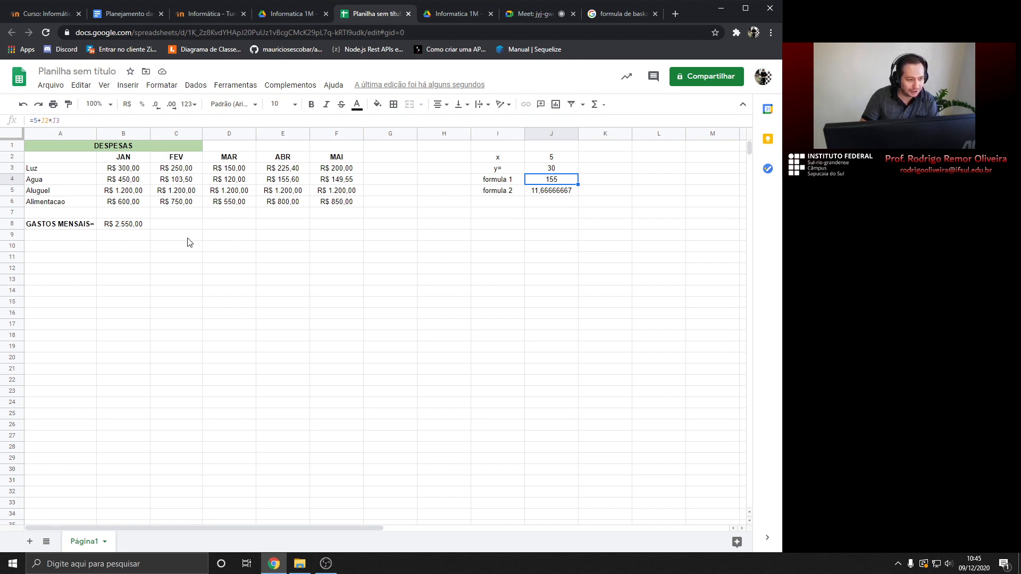
{"action": "left_click", "coordinate": [556, 171]}
{"action": "left_click", "coordinate": [553, 154]}
{"action": "left_click", "coordinate": [557, 173]}
{"action": "left_click", "coordinate": [557, 160]}
{"action": "left_click", "coordinate": [557, 170]}
{"action": "left_click", "coordinate": [556, 181]}
{"action": "left_click", "coordinate": [556, 169]}
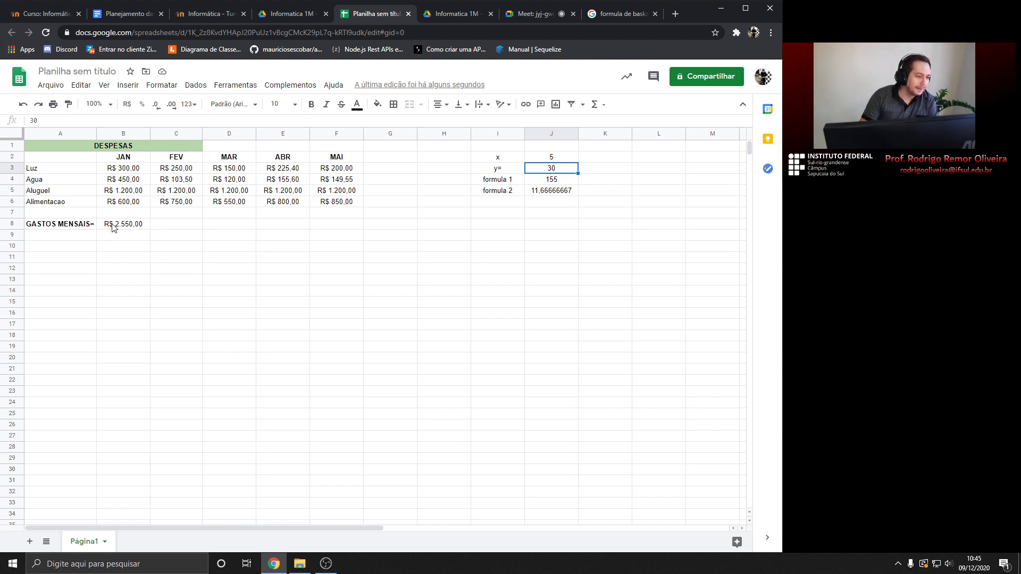
{"action": "left_click", "coordinate": [55, 226]}
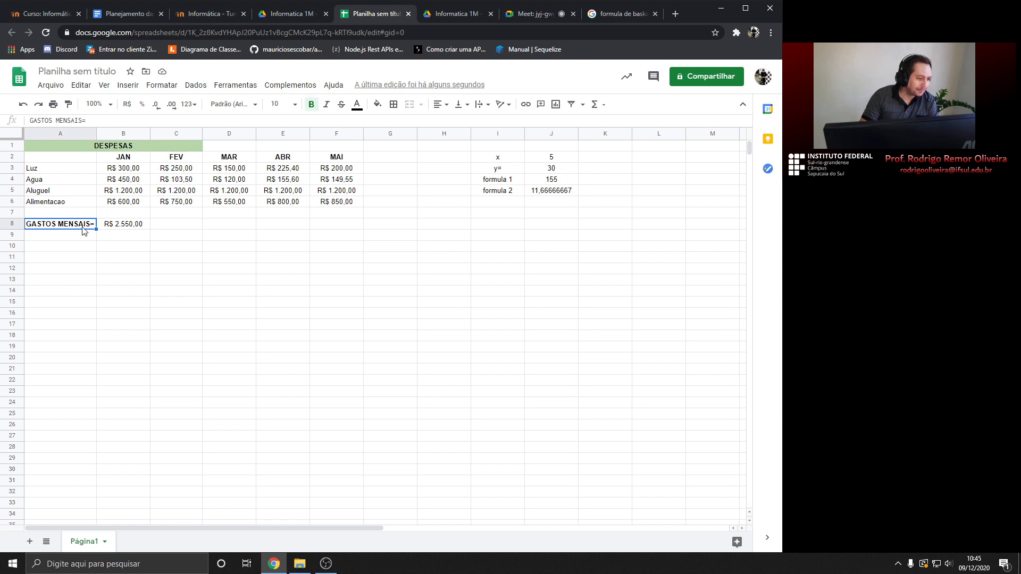
{"action": "left_click", "coordinate": [105, 228]}
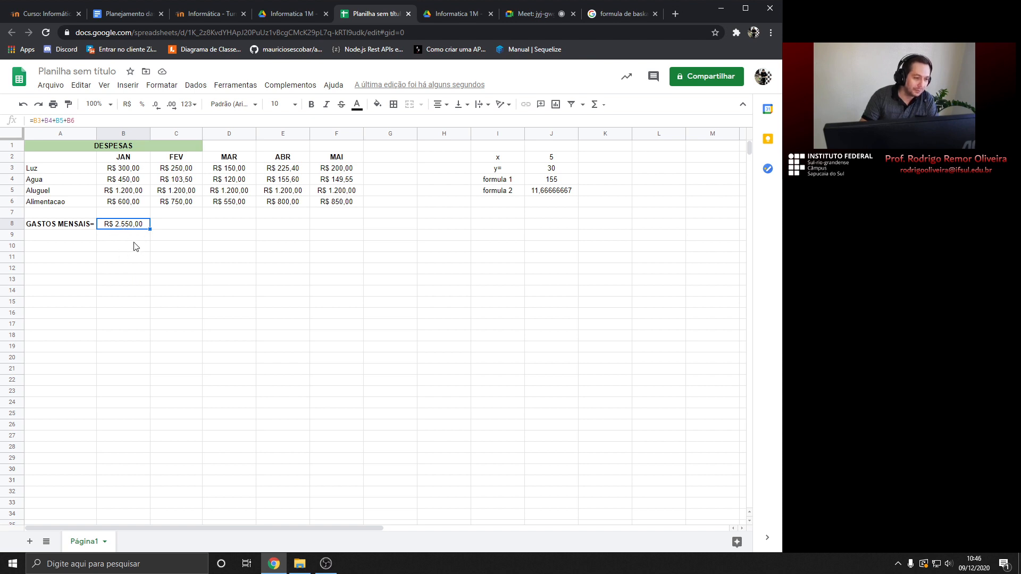
{"action": "left_click", "coordinate": [172, 228]}
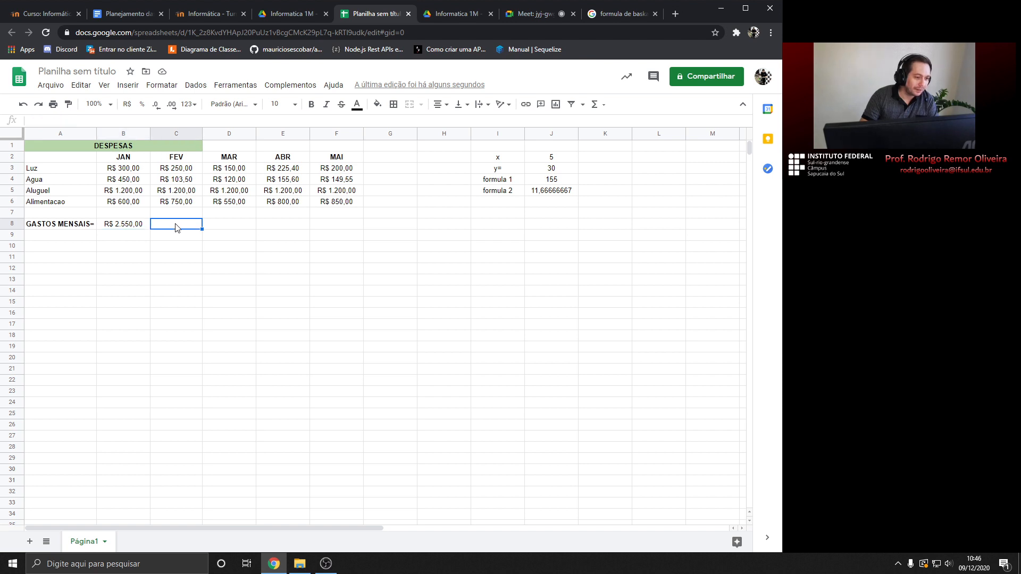
{"action": "left_click", "coordinate": [121, 228]}
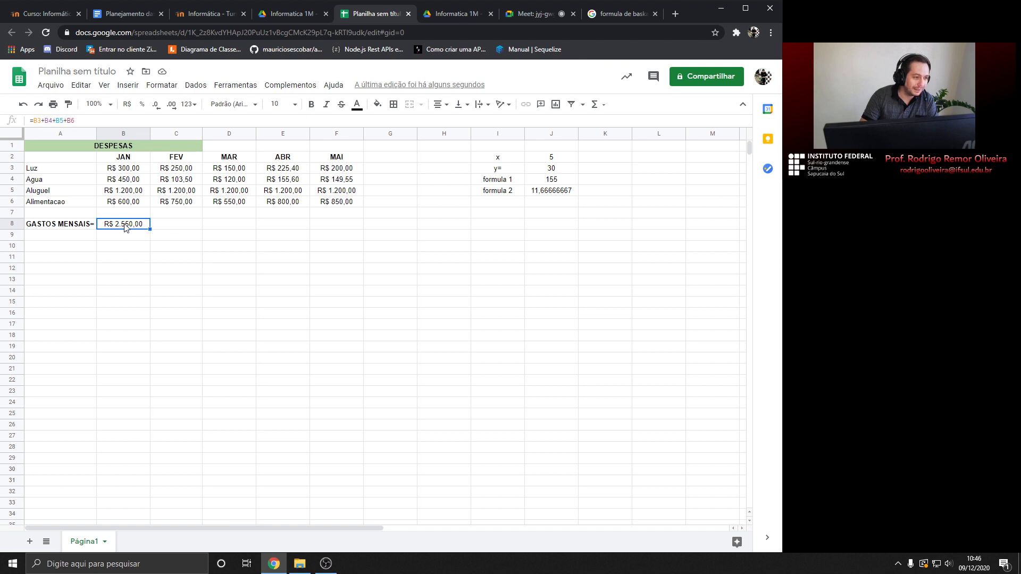
{"action": "left_click", "coordinate": [169, 229]}
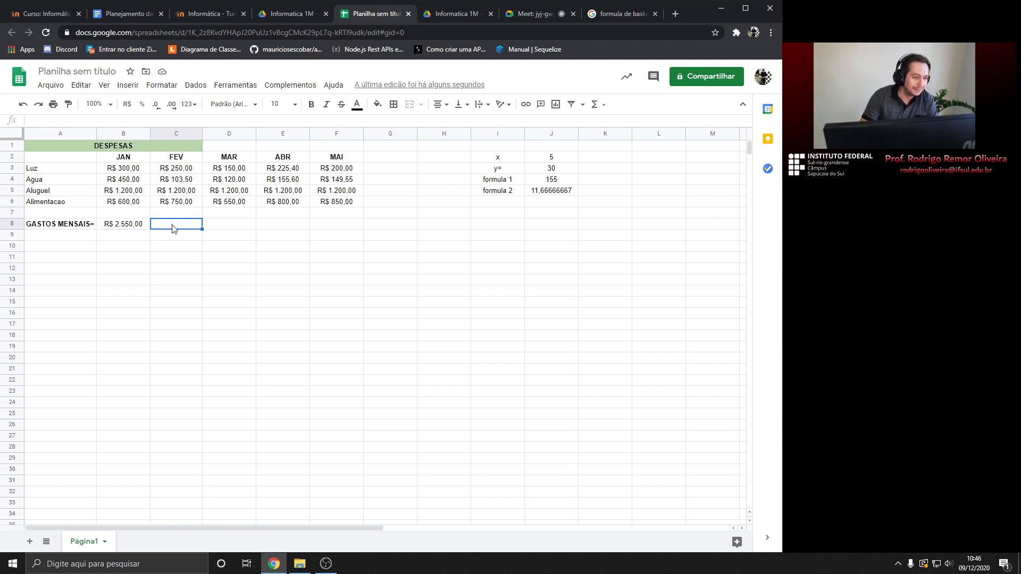
{"action": "left_click", "coordinate": [140, 227]}
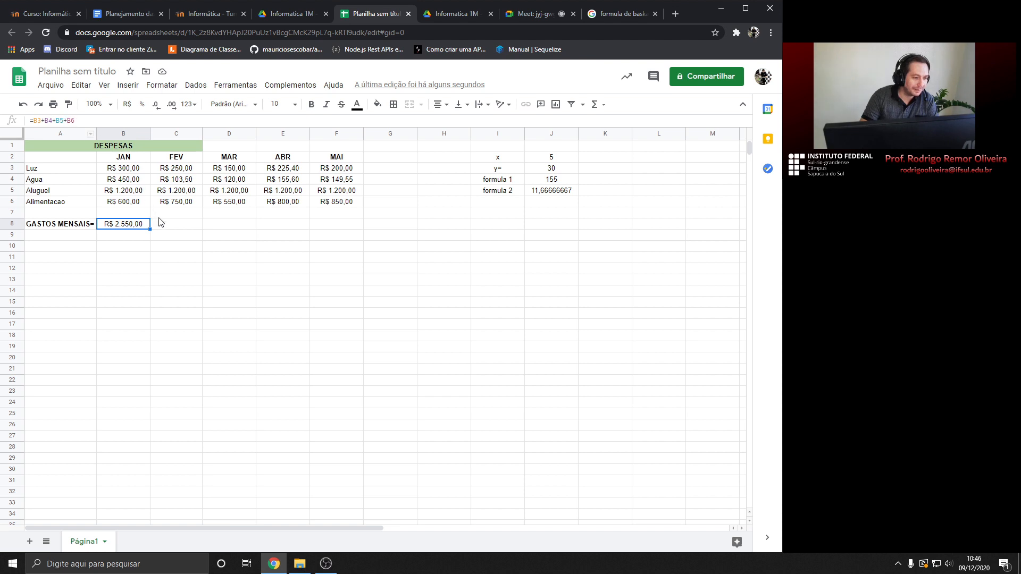
{"action": "left_click", "coordinate": [168, 227]}
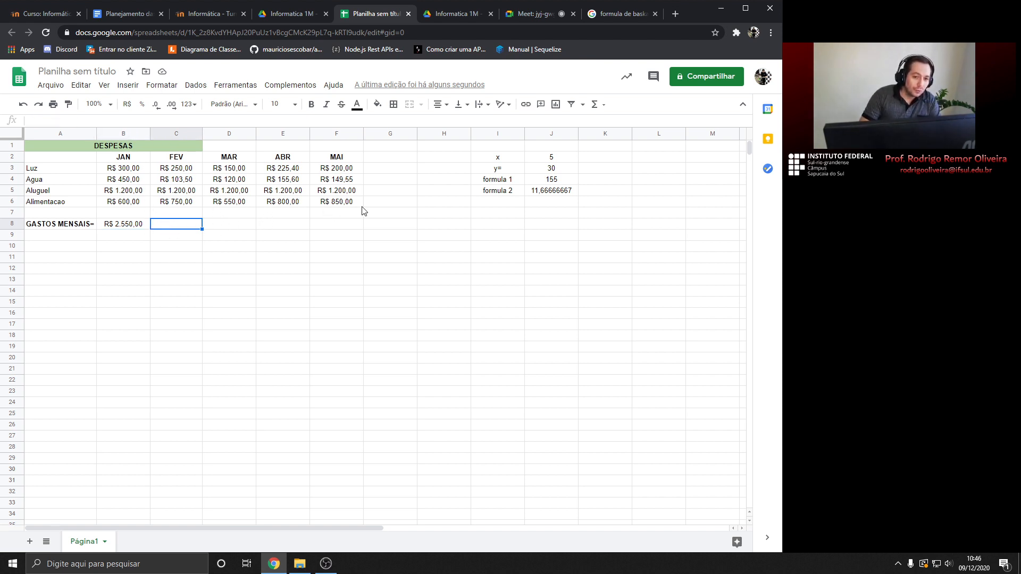
Open the Σ Functions dropdown and scroll through its list
{"action": "left_click", "coordinate": [605, 107]}
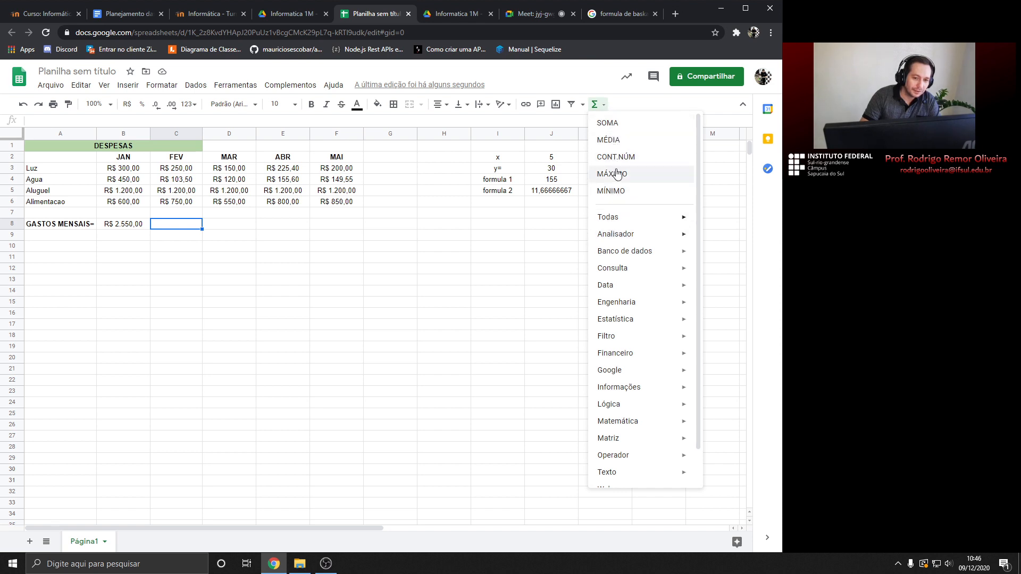
{"action": "left_click", "coordinate": [605, 108]}
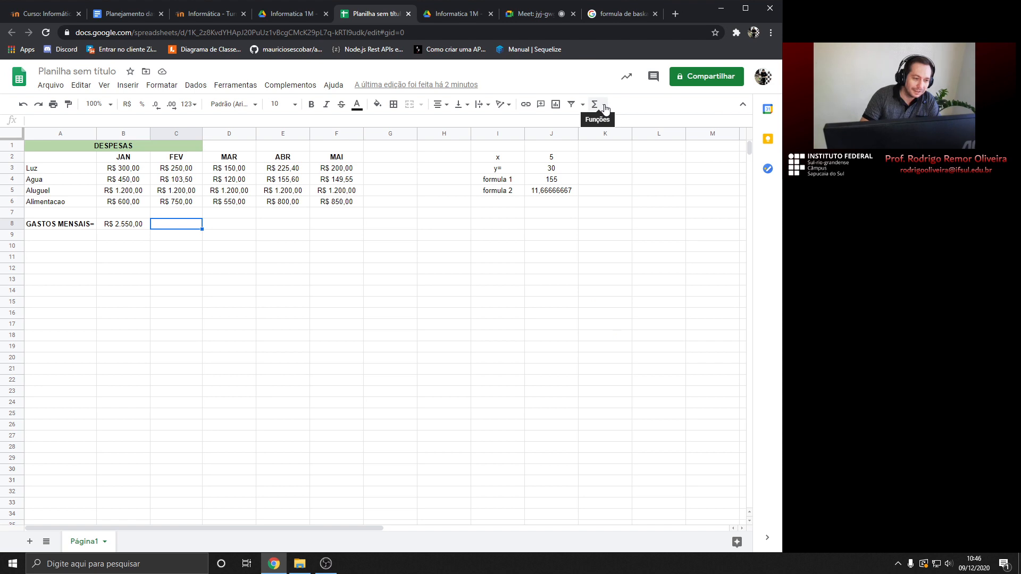
{"action": "left_click", "coordinate": [605, 108]}
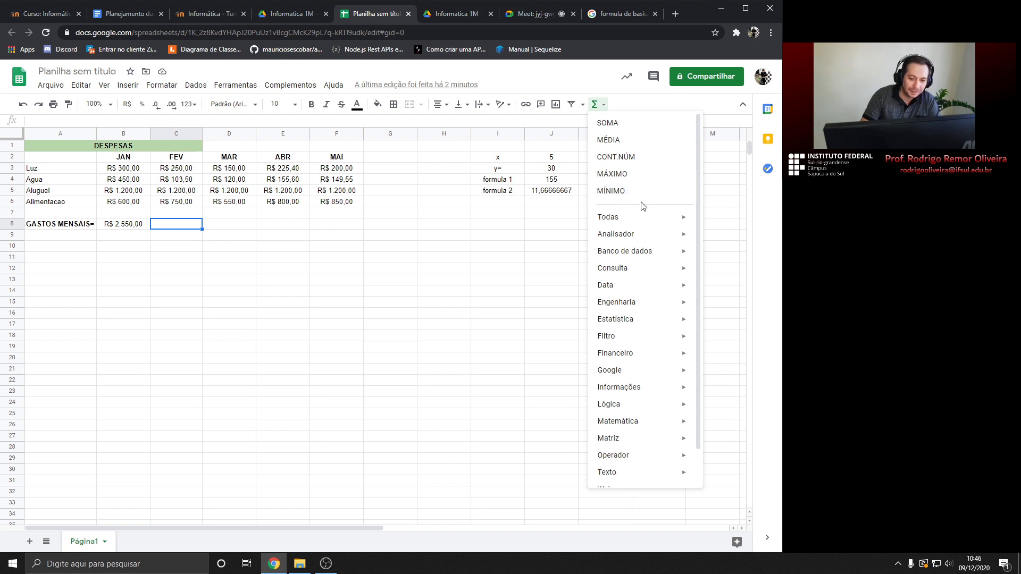
{"action": "mouse_move", "coordinate": [643, 237]}
{"action": "scroll", "coordinate": [644, 242], "scroll_direction": "down", "scroll_amount": 1}
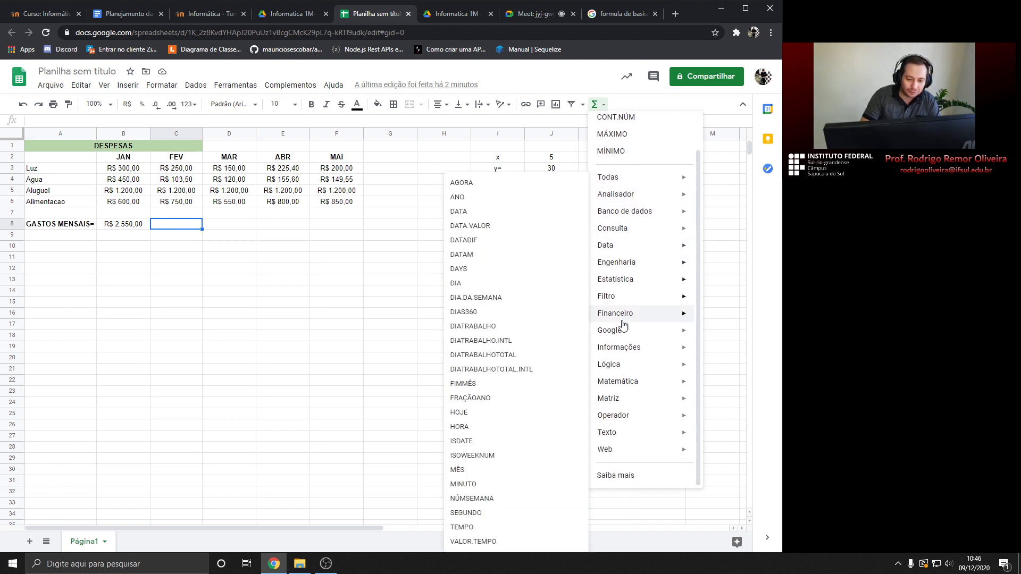
{"action": "mouse_move", "coordinate": [619, 382]}
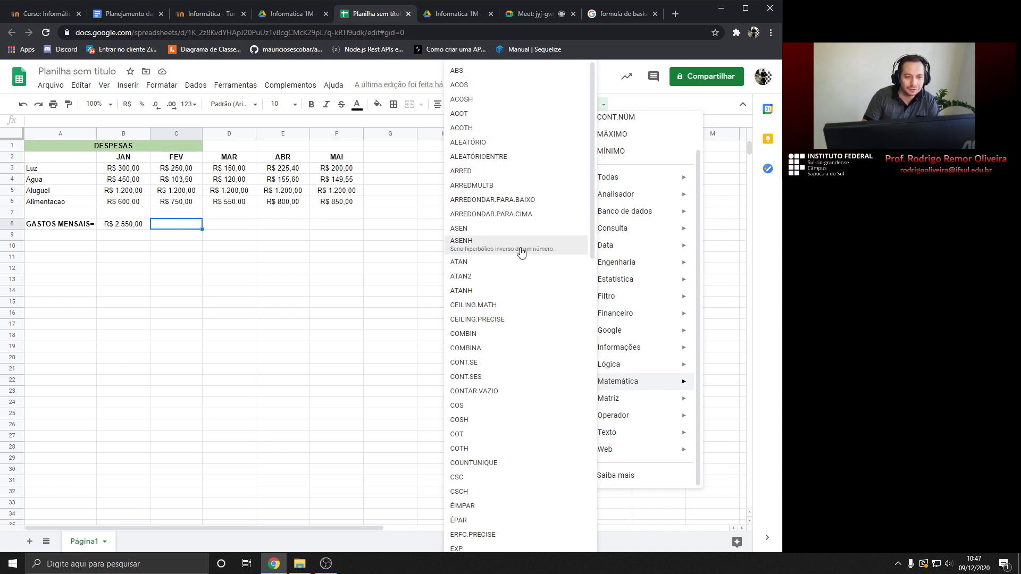
{"action": "scroll", "coordinate": [509, 479], "scroll_direction": "down", "scroll_amount": 1}
{"action": "scroll", "coordinate": [509, 481], "scroll_direction": "down", "scroll_amount": 3}
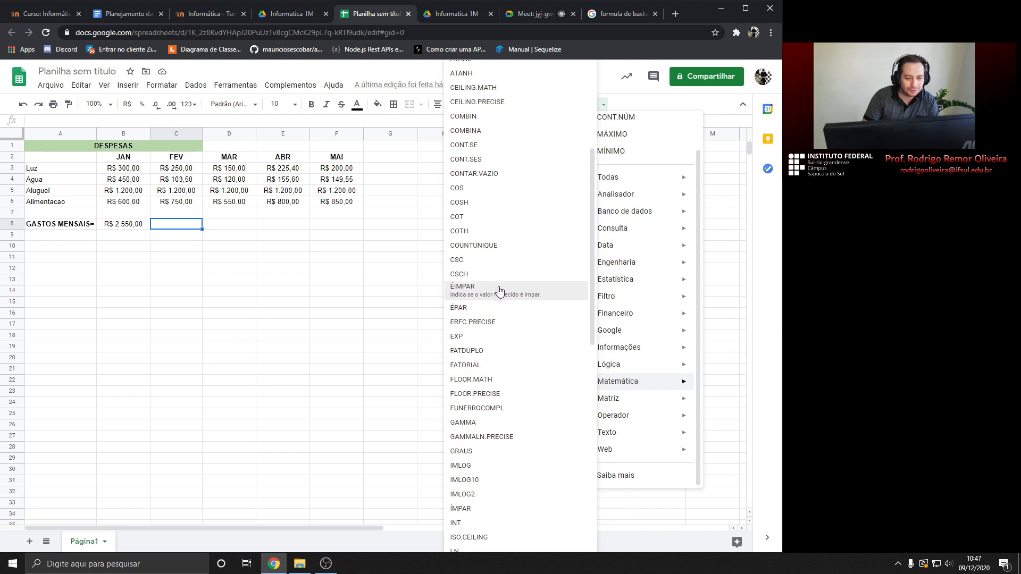
{"action": "scroll", "coordinate": [502, 404], "scroll_direction": "down", "scroll_amount": 6}
{"action": "scroll", "coordinate": [504, 409], "scroll_direction": "down", "scroll_amount": 4}
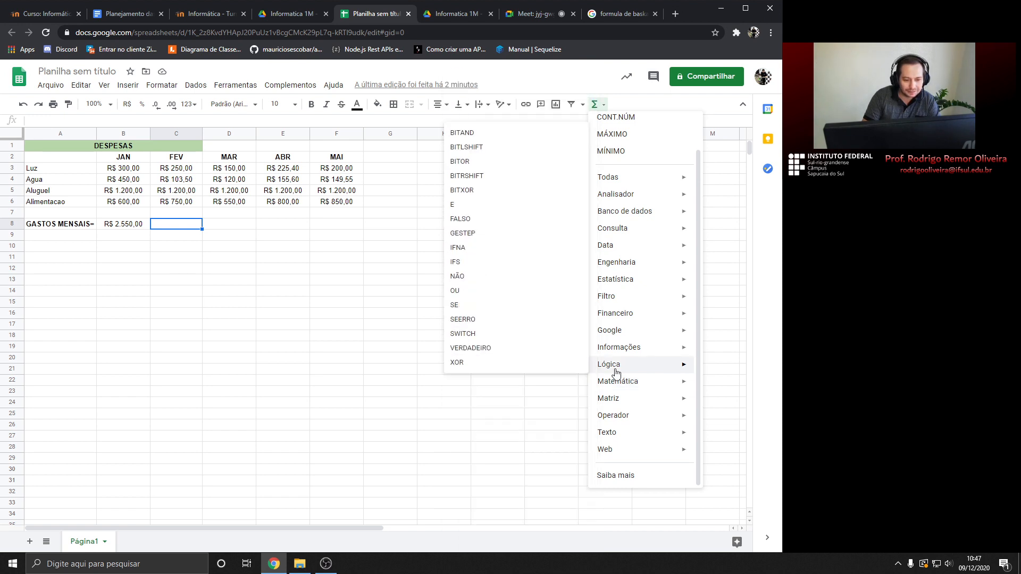
Browse the Matemática, Lógica and Todas categories to see their functions
{"action": "mouse_move", "coordinate": [636, 450]}
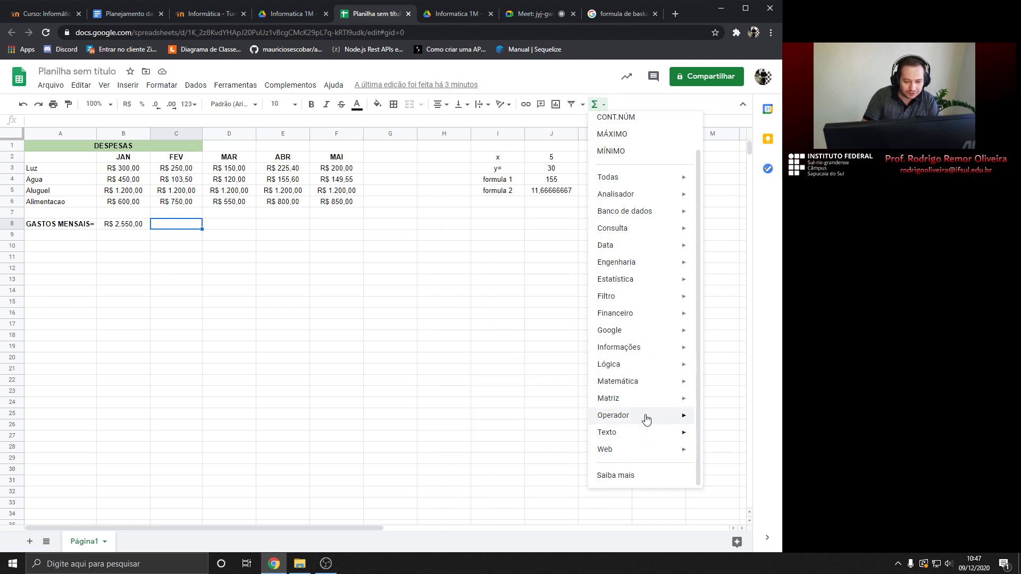
{"action": "mouse_move", "coordinate": [649, 332]}
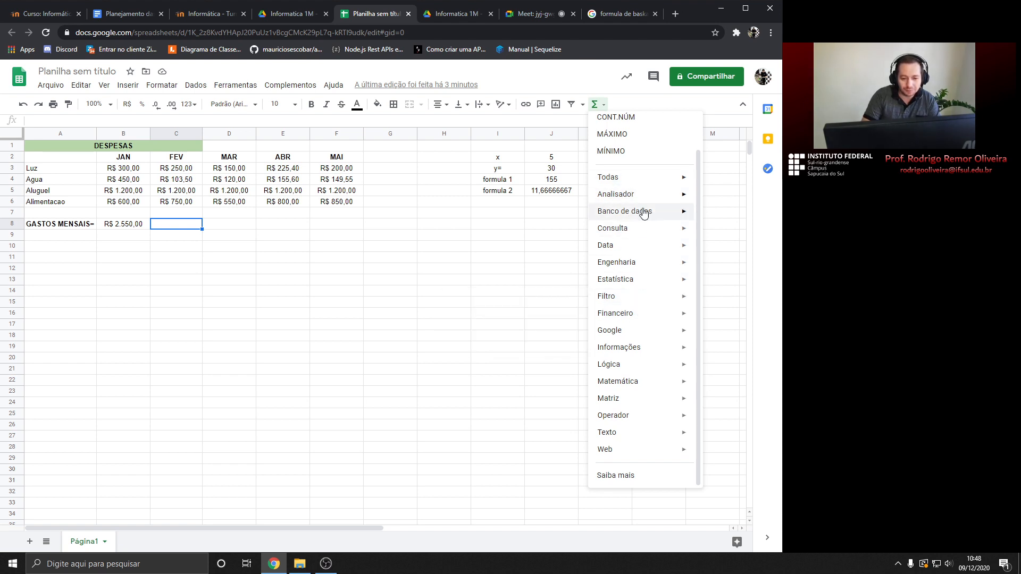
{"action": "mouse_move", "coordinate": [652, 449]}
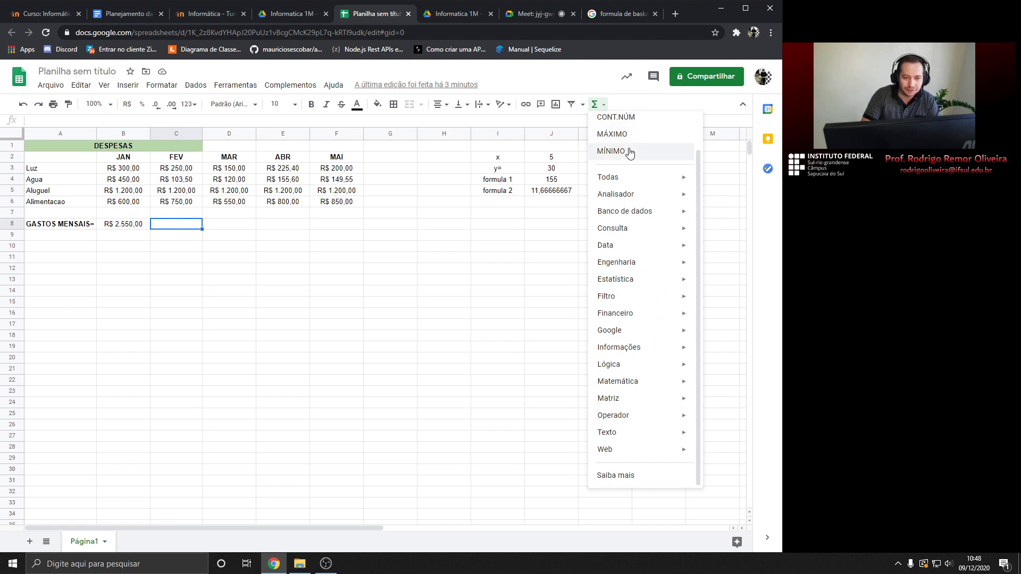
{"action": "mouse_move", "coordinate": [629, 177]}
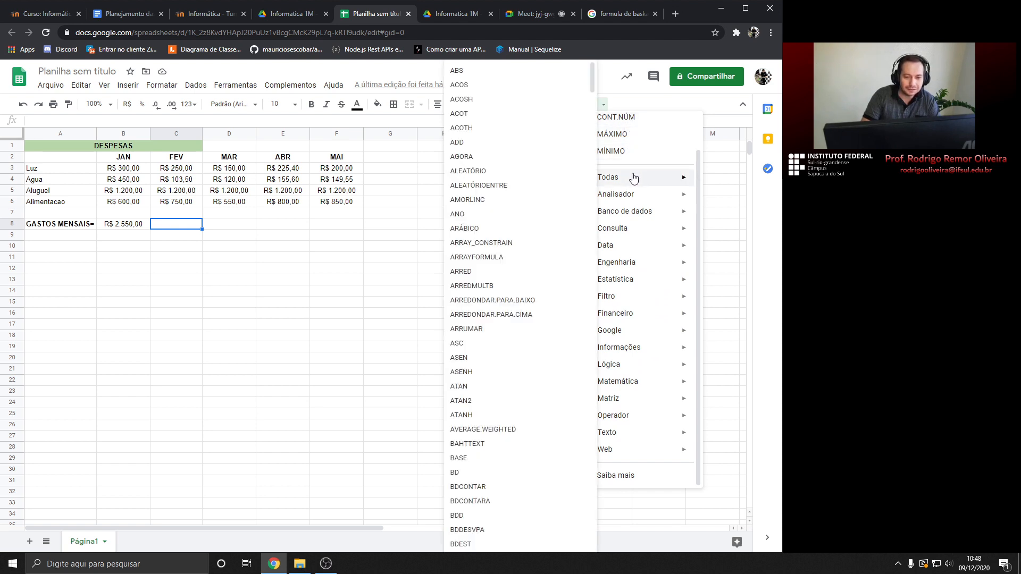
{"action": "mouse_move", "coordinate": [631, 195]}
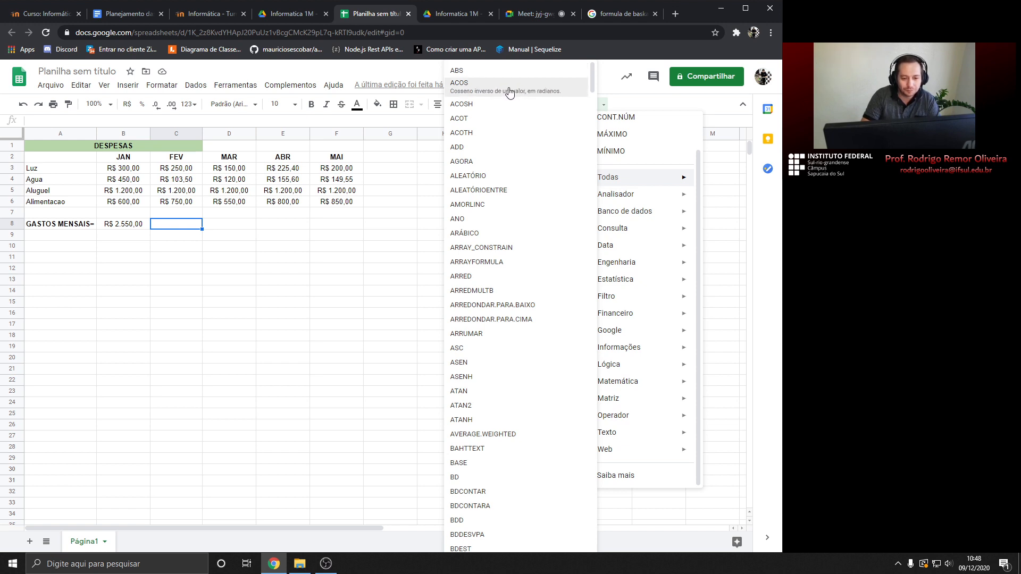
{"action": "mouse_move", "coordinate": [632, 368]}
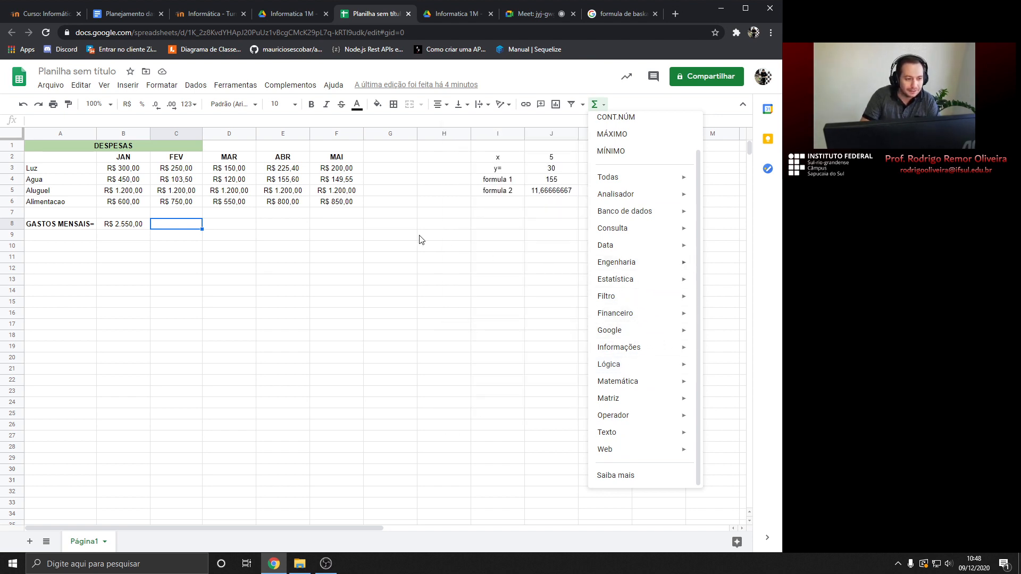
Close the functions list and inspect January's total formula in B8
{"action": "left_click", "coordinate": [169, 228]}
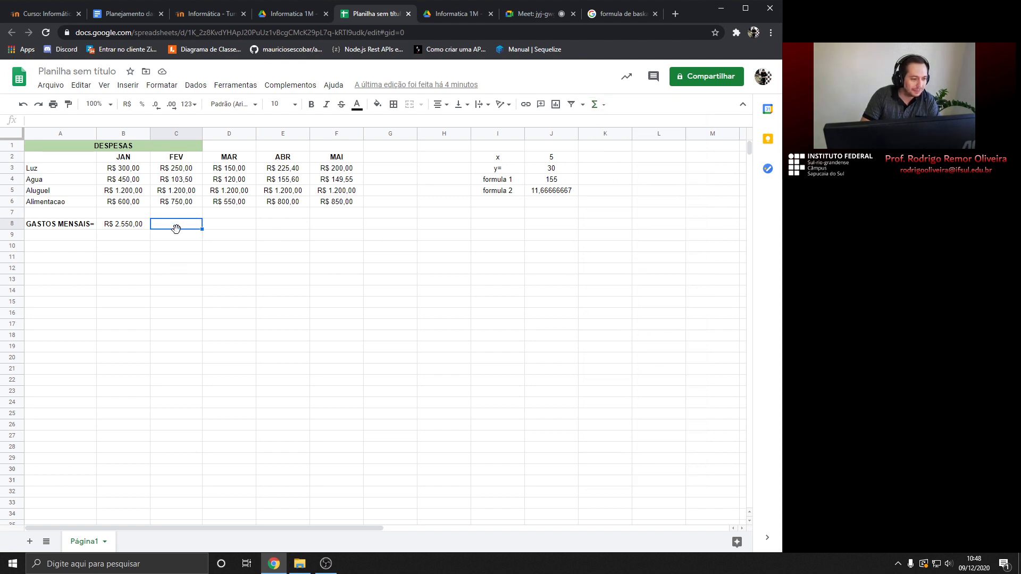
{"action": "left_click", "coordinate": [595, 105]}
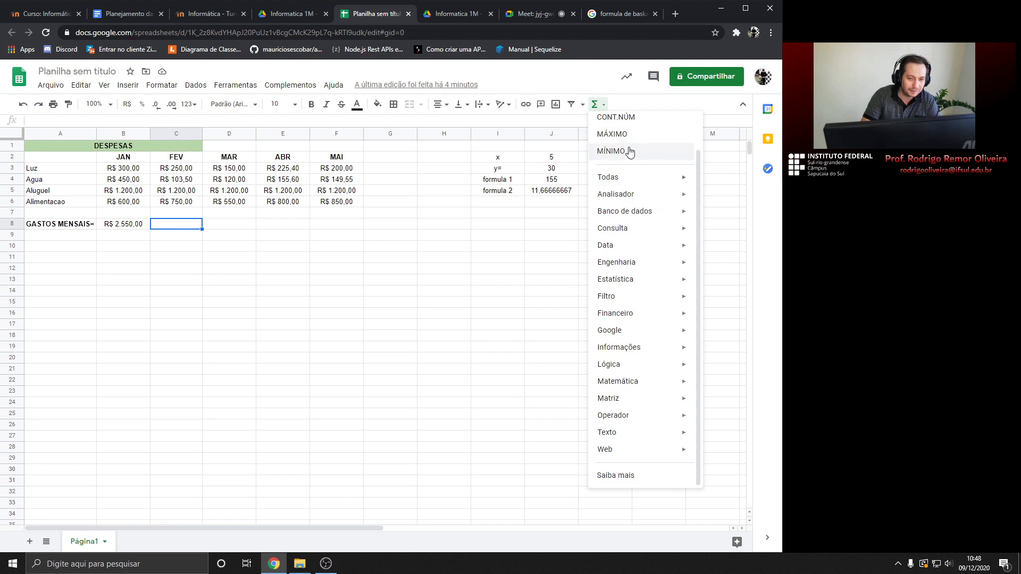
{"action": "scroll", "coordinate": [597, 149], "scroll_direction": "up", "scroll_amount": 1}
{"action": "left_click", "coordinate": [176, 229]}
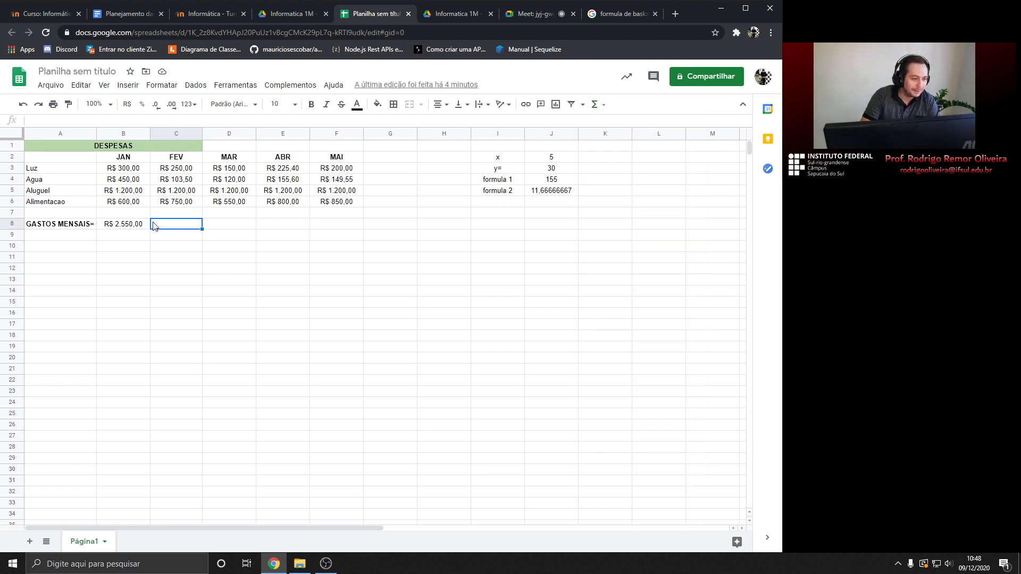
{"action": "left_click", "coordinate": [133, 230]}
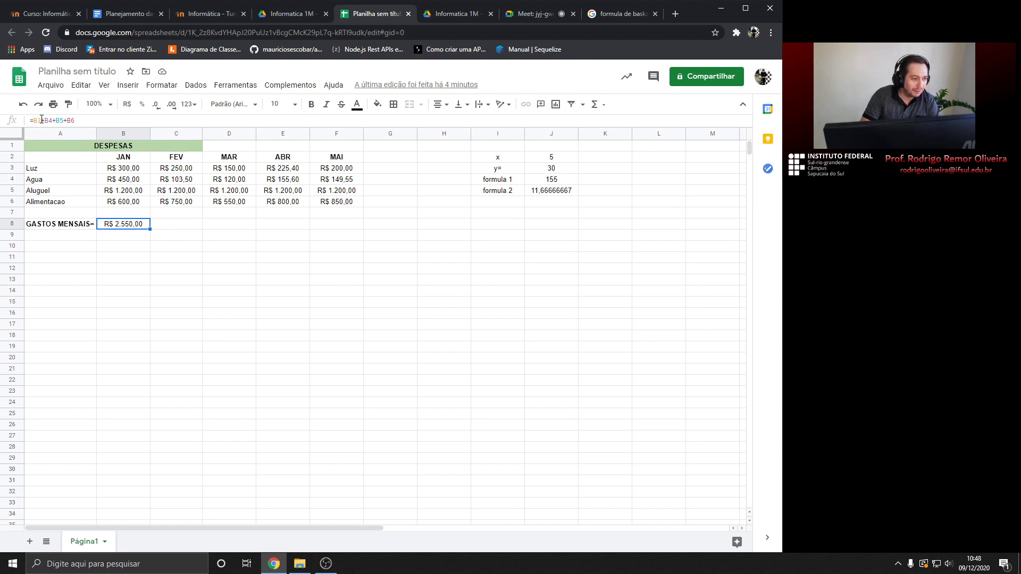
Enter =SOMA(C3:C6) in C8 for February's total of R$ 2.303,50
{"action": "left_click", "coordinate": [168, 226]}
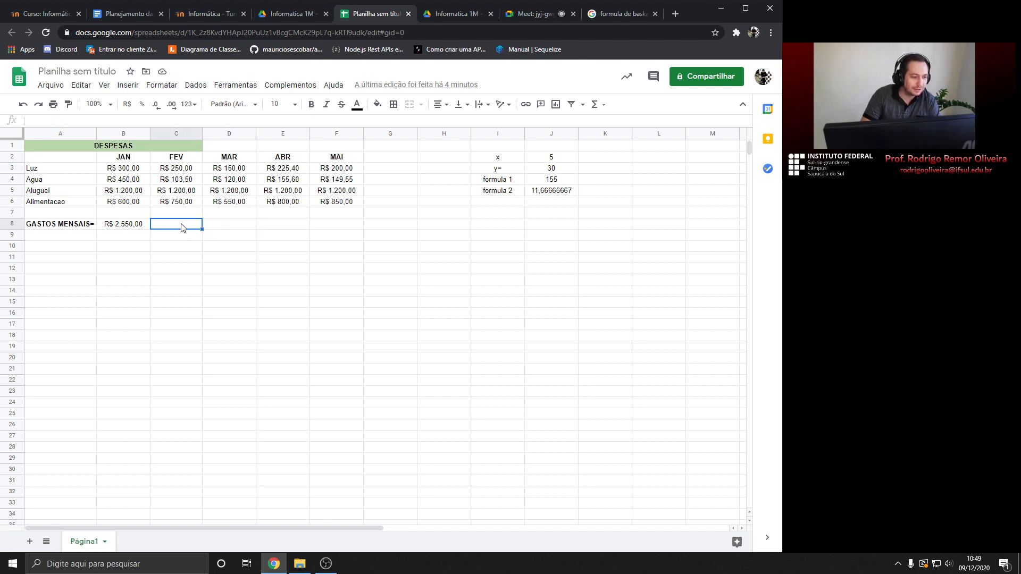
{"action": "left_click", "coordinate": [603, 106]}
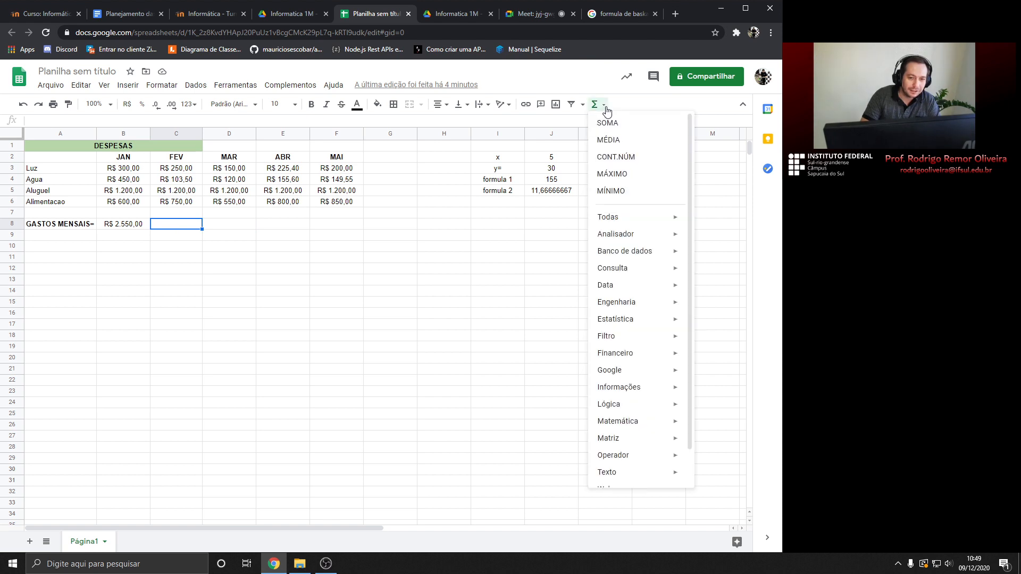
{"action": "left_click", "coordinate": [624, 126]}
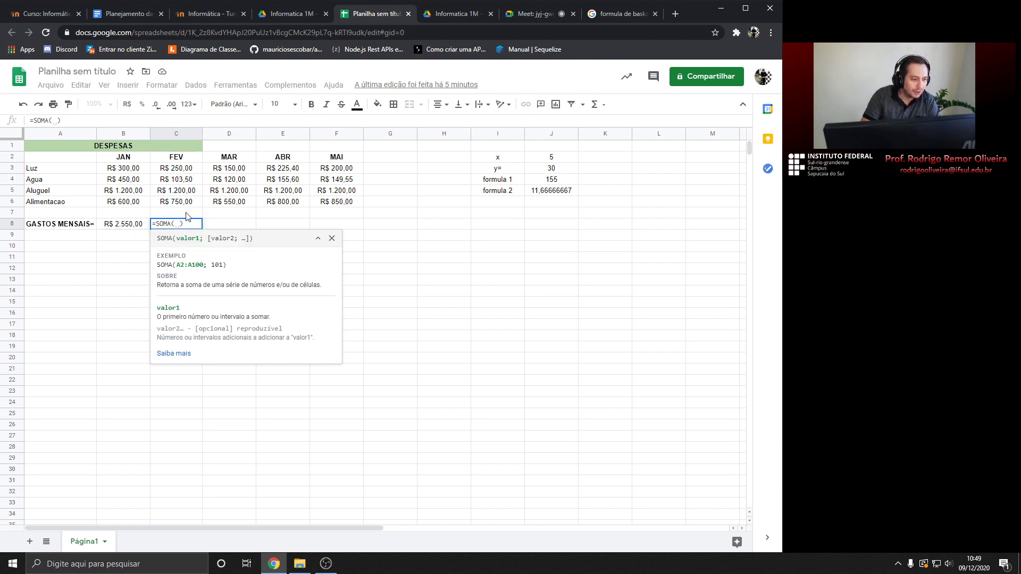
{"action": "left_click_drag", "start_coordinate": [183, 169], "coordinate": [185, 203]}
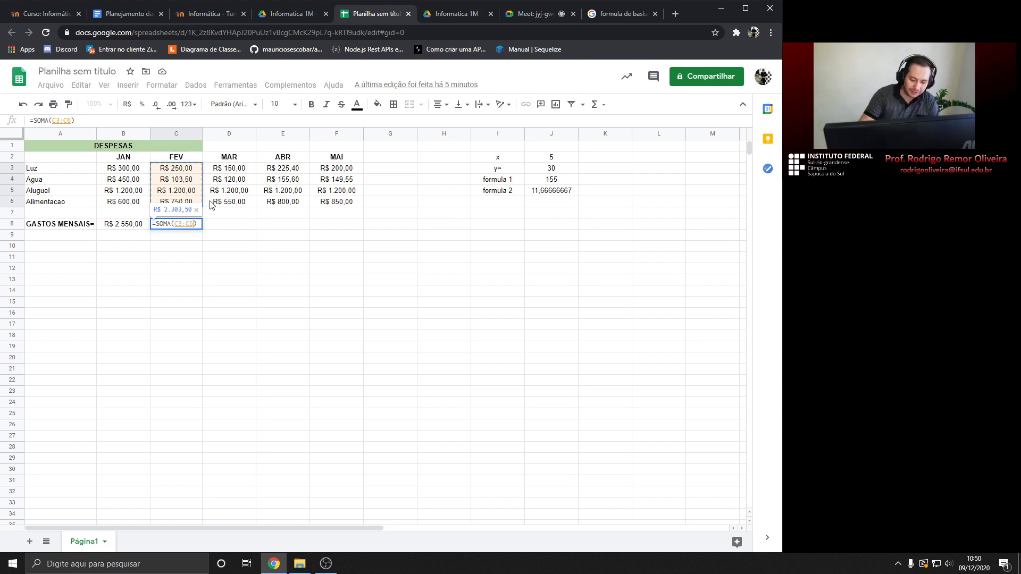
{"action": "key", "text": "Return"}
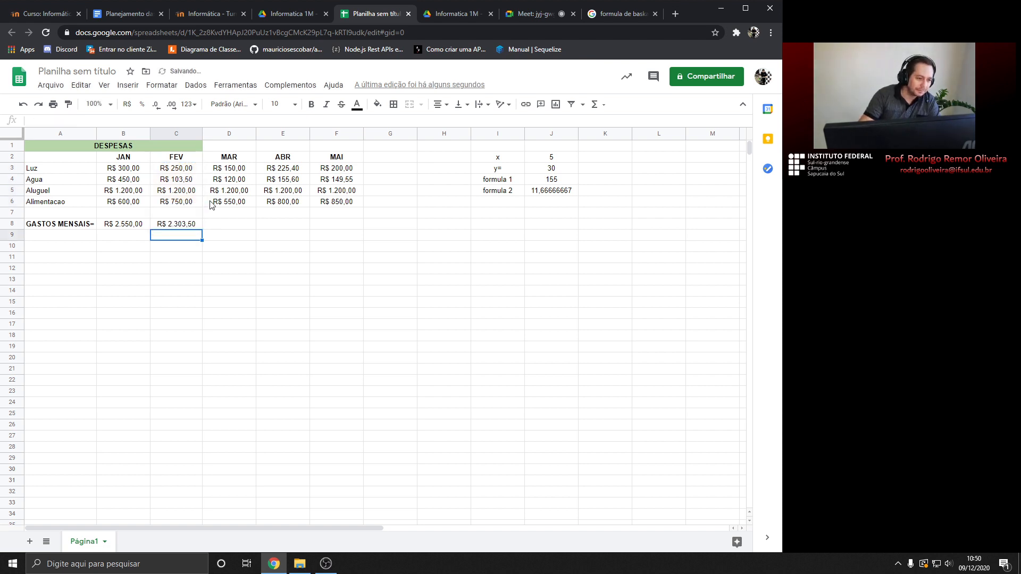
Compare the C3:C6 selection sum with C8's total formula
{"action": "left_click", "coordinate": [186, 225]}
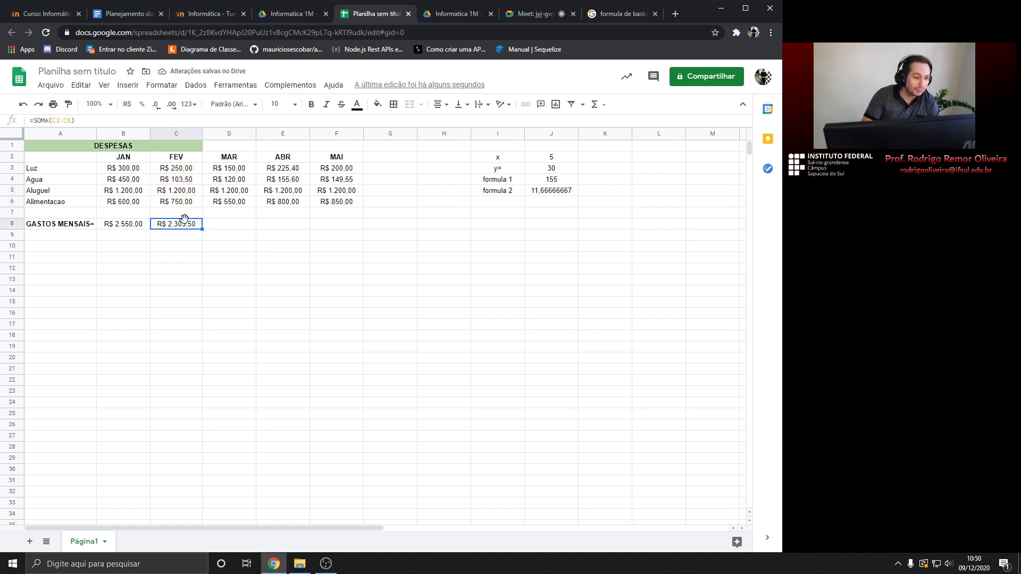
{"action": "left_click_drag", "start_coordinate": [186, 170], "coordinate": [181, 202]}
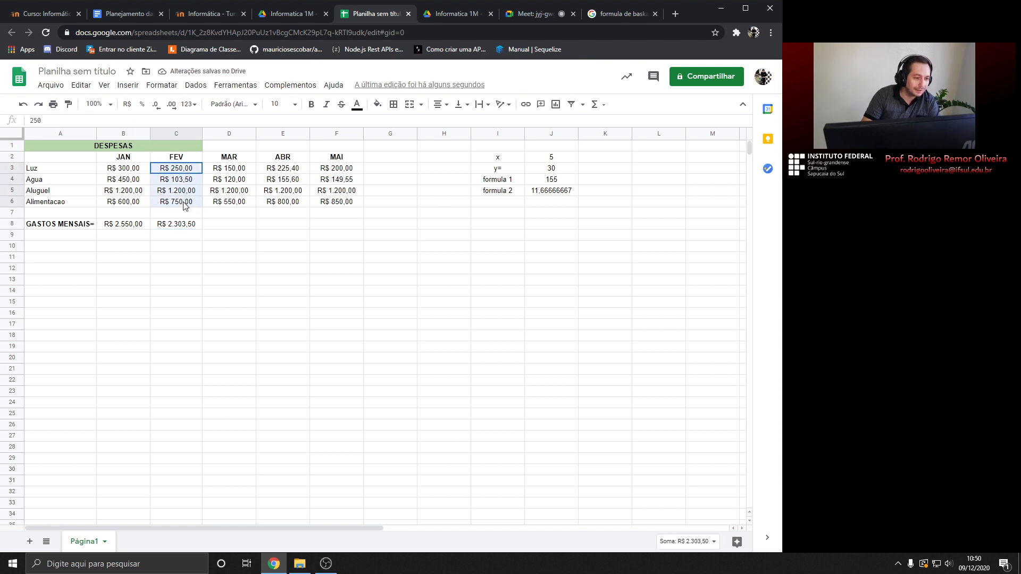
{"action": "left_click", "coordinate": [180, 225]}
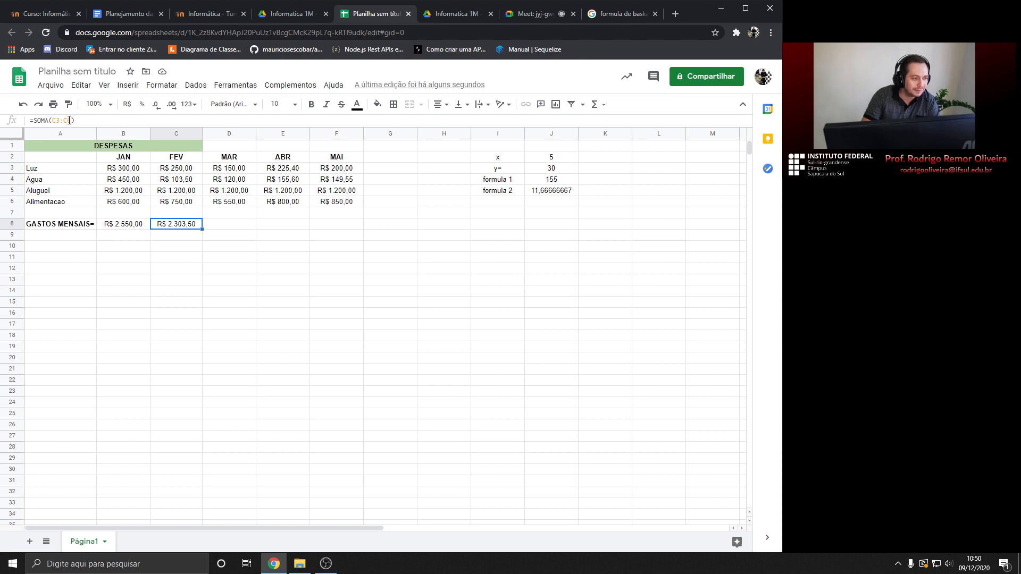
{"action": "left_click", "coordinate": [174, 169]}
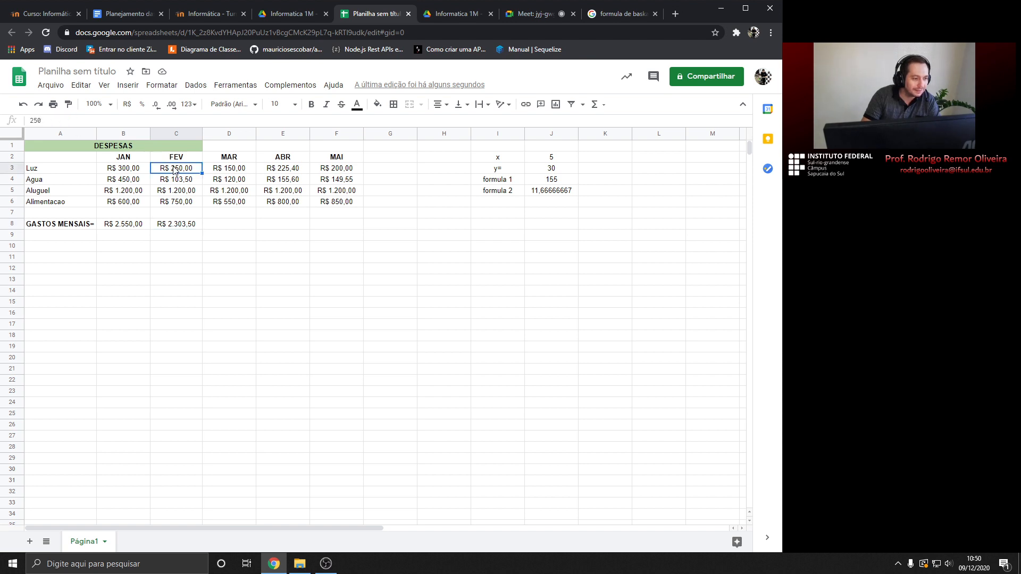
{"action": "key", "text": "shift+Down"}
{"action": "key", "text": "shift+Down"}
{"action": "key", "text": "shift+Down"}
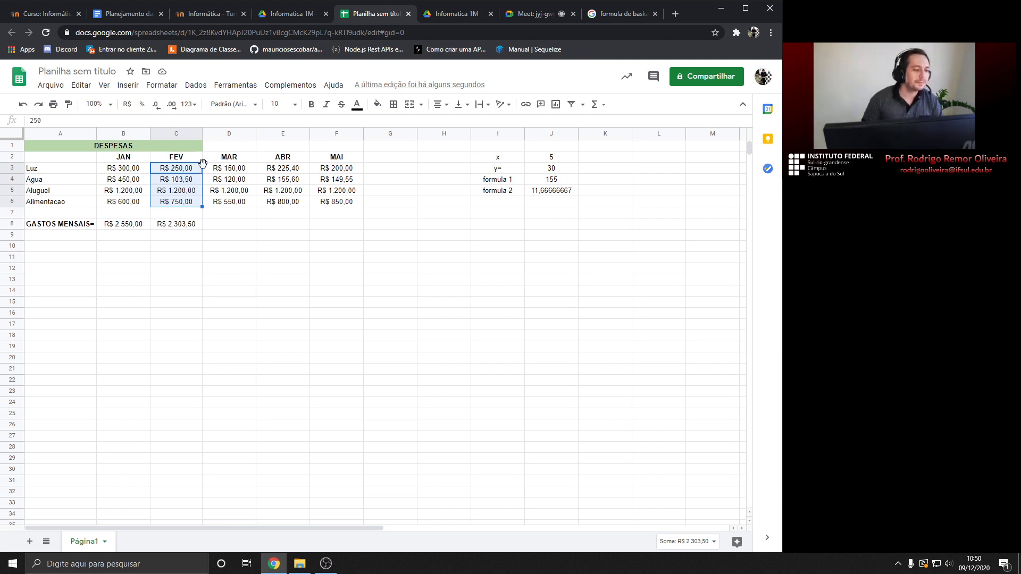
Check the C3:E3 sum, then switch to the Google Meet tab
{"action": "left_click", "coordinate": [172, 170]}
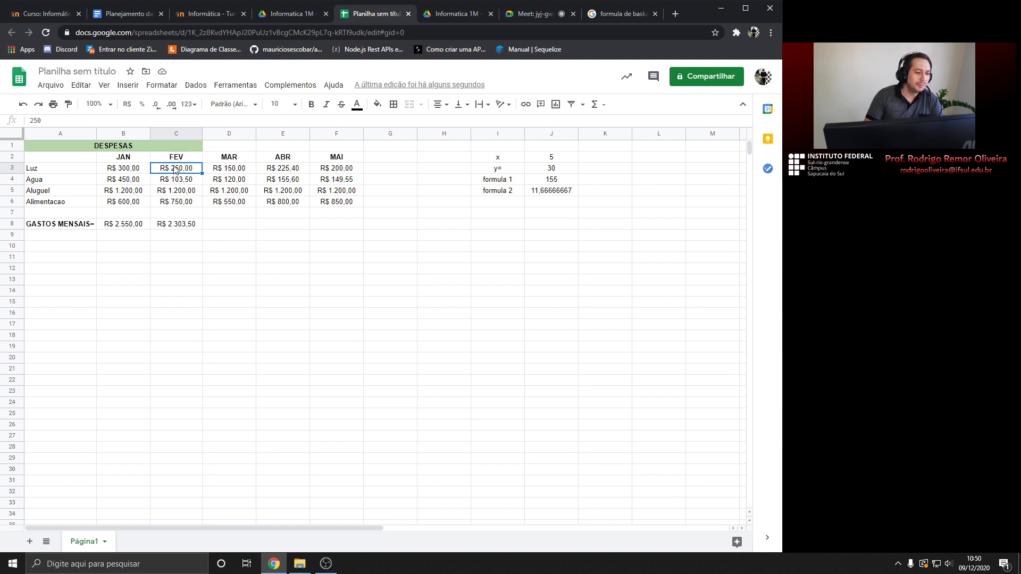
{"action": "left_click_drag", "start_coordinate": [177, 170], "coordinate": [287, 170]}
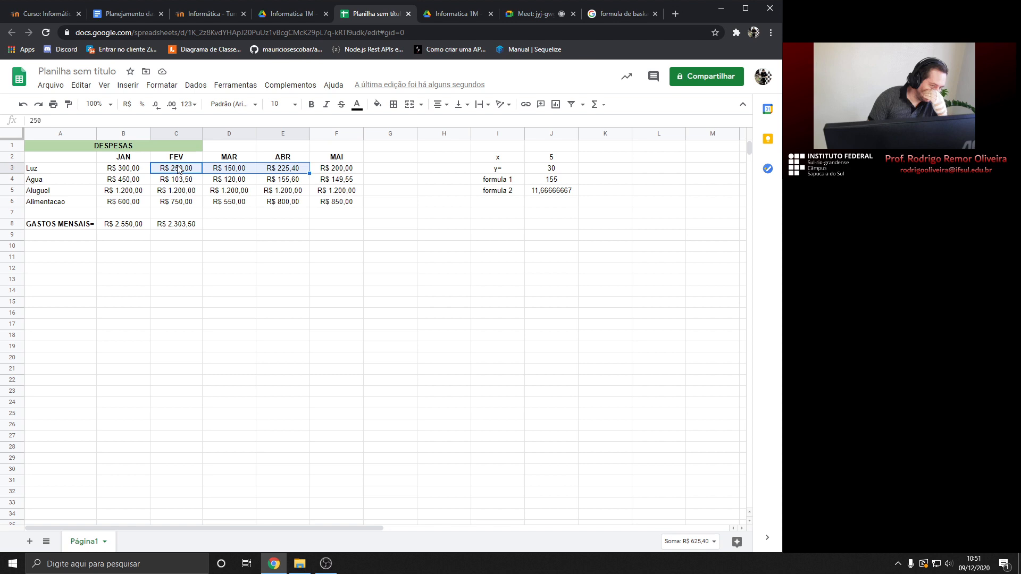
{"action": "left_click", "coordinate": [543, 14]}
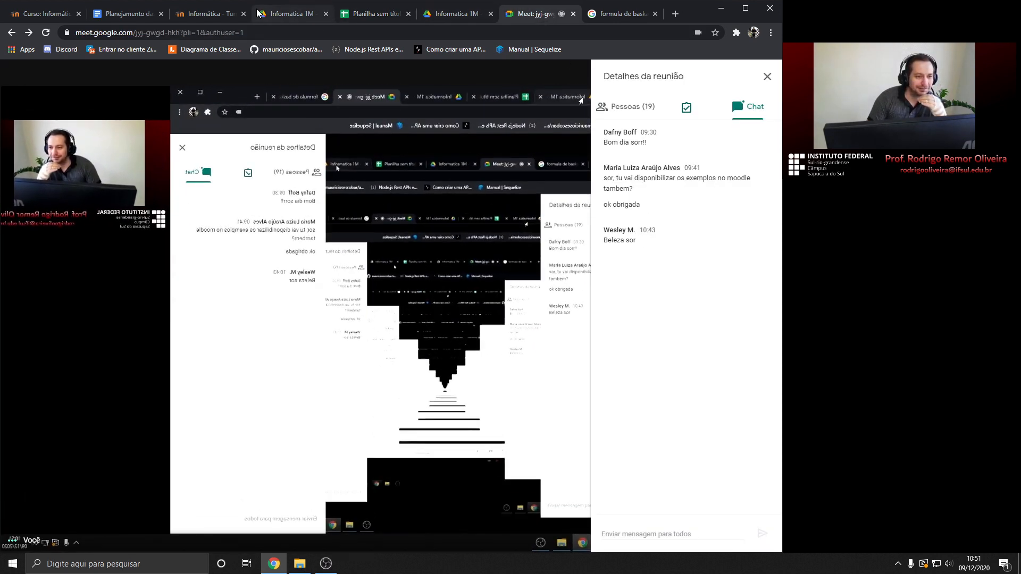
Switch back to the Planilha sem título spreadsheet tab
{"action": "left_click", "coordinate": [378, 15]}
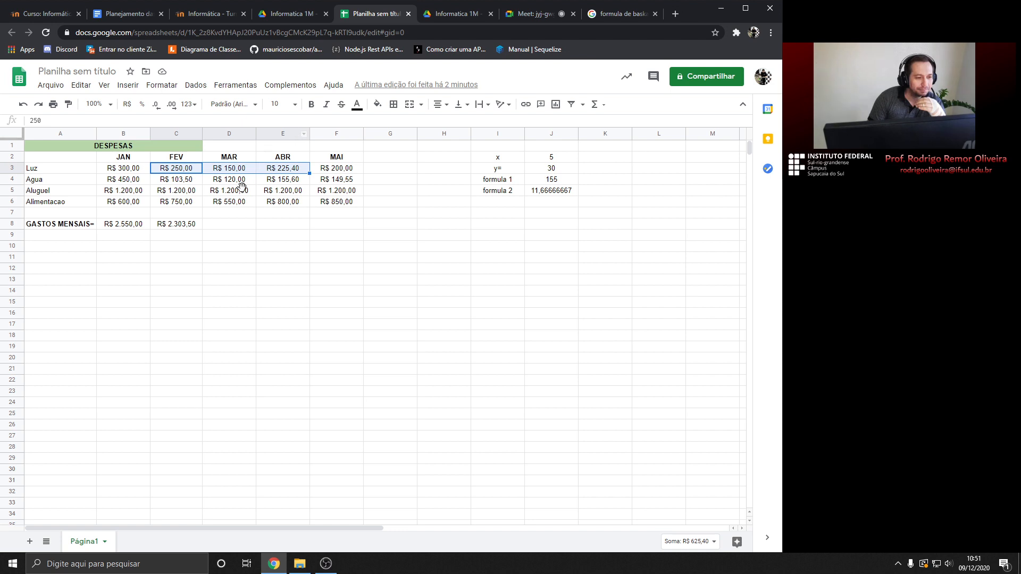
{"action": "left_click", "coordinate": [235, 225]}
{"action": "left_click", "coordinate": [603, 107]}
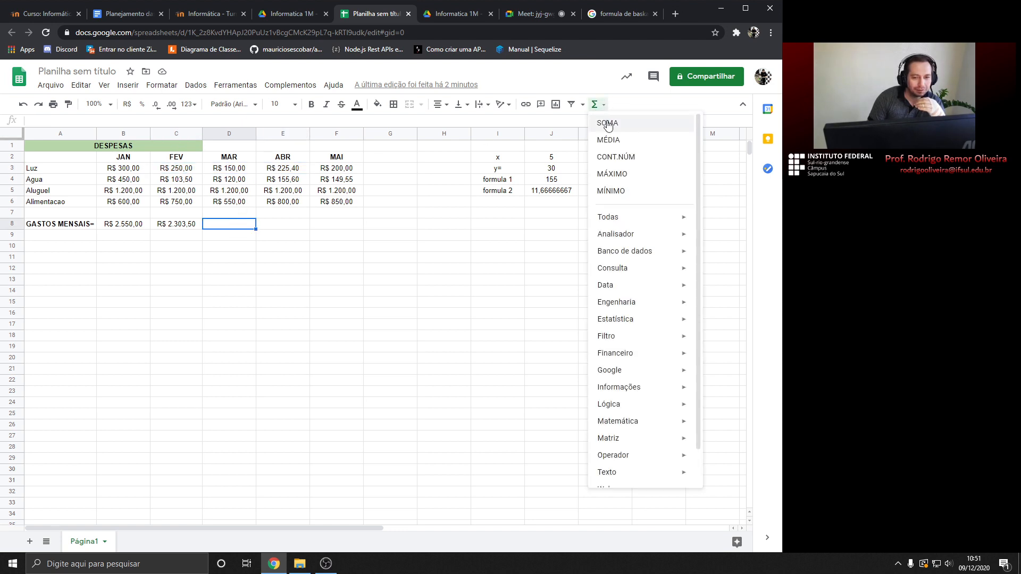
{"action": "left_click", "coordinate": [611, 121]}
{"action": "left_click_drag", "start_coordinate": [164, 170], "coordinate": [279, 174]}
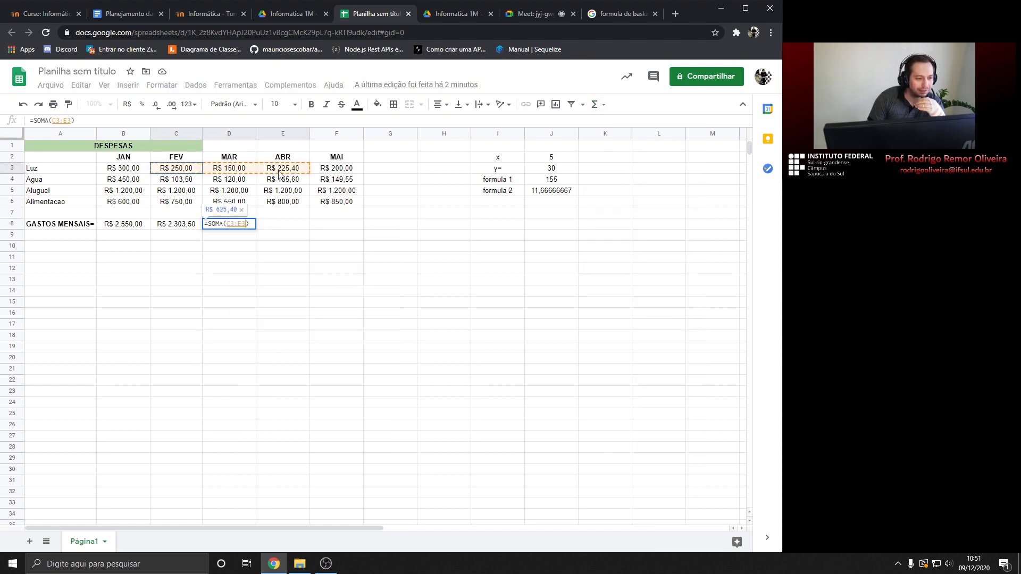
{"action": "key", "text": "Return"}
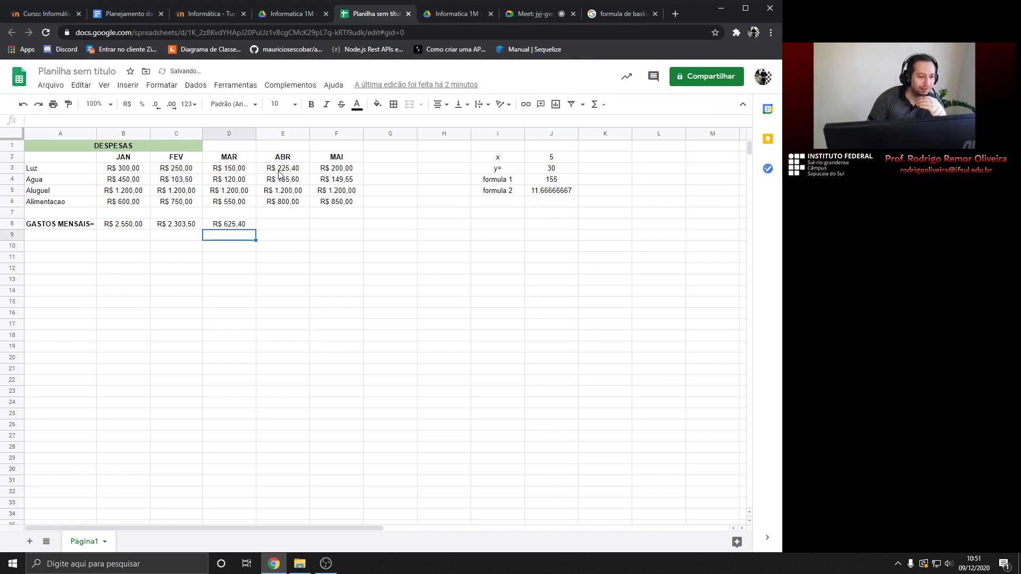
{"action": "left_click", "coordinate": [243, 229]}
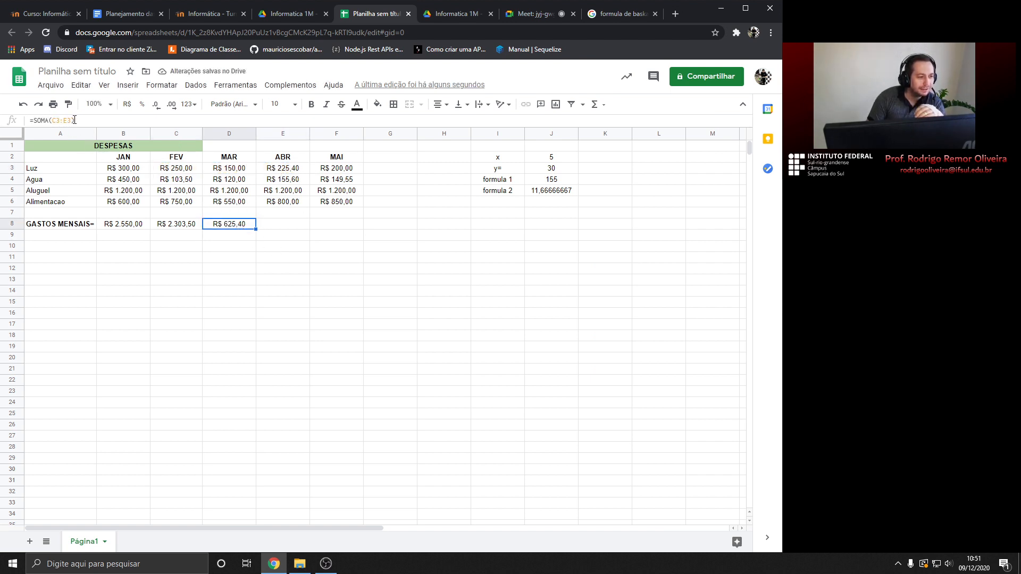
{"action": "left_click_drag", "start_coordinate": [176, 168], "coordinate": [286, 173]}
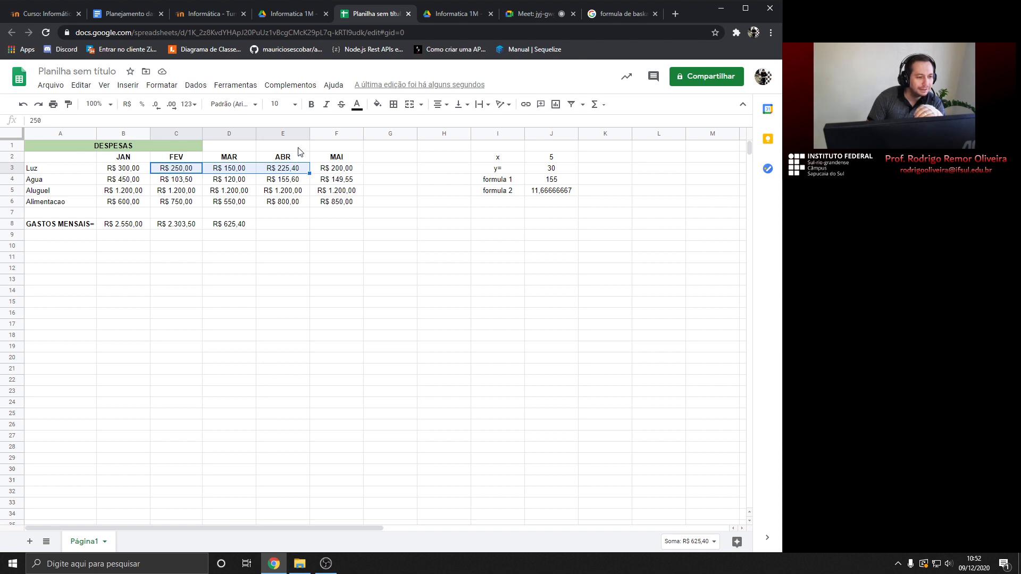
{"action": "left_click", "coordinate": [236, 229]}
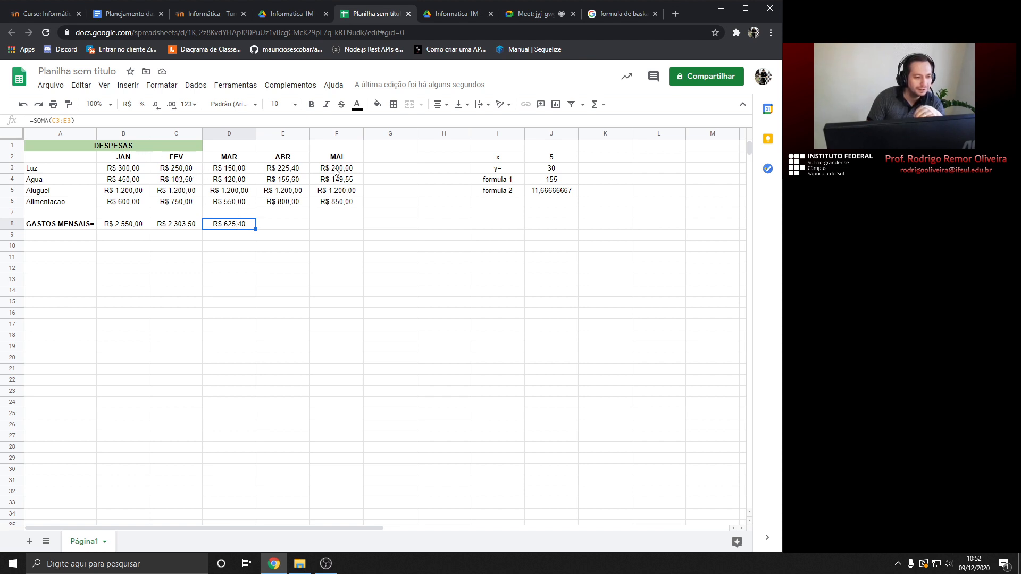
{"action": "key", "text": "Delete"}
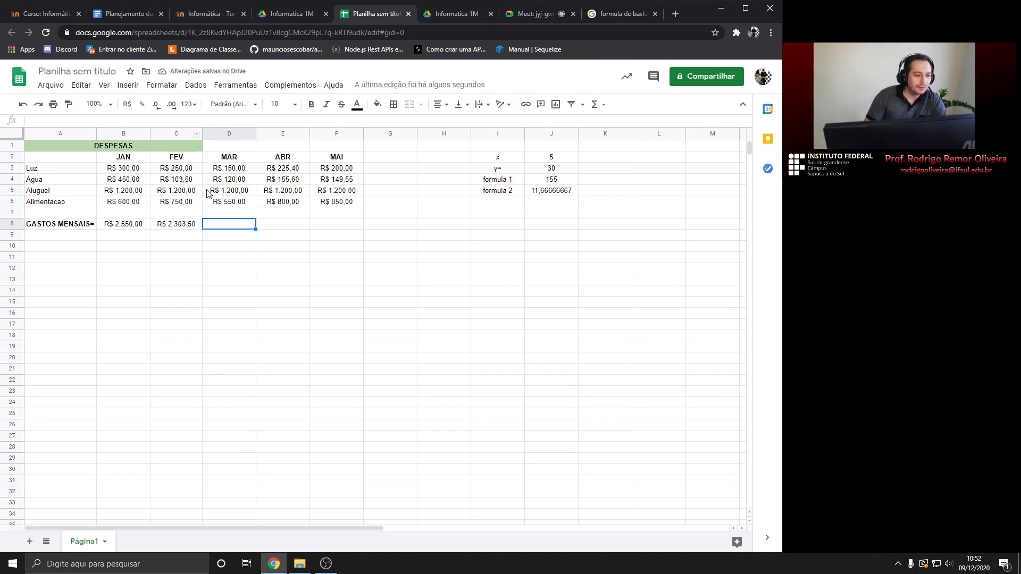
Enter =SOMA(D3:D6) in D8 for March's total of R$ 2.020,00
{"action": "left_click", "coordinate": [176, 219]}
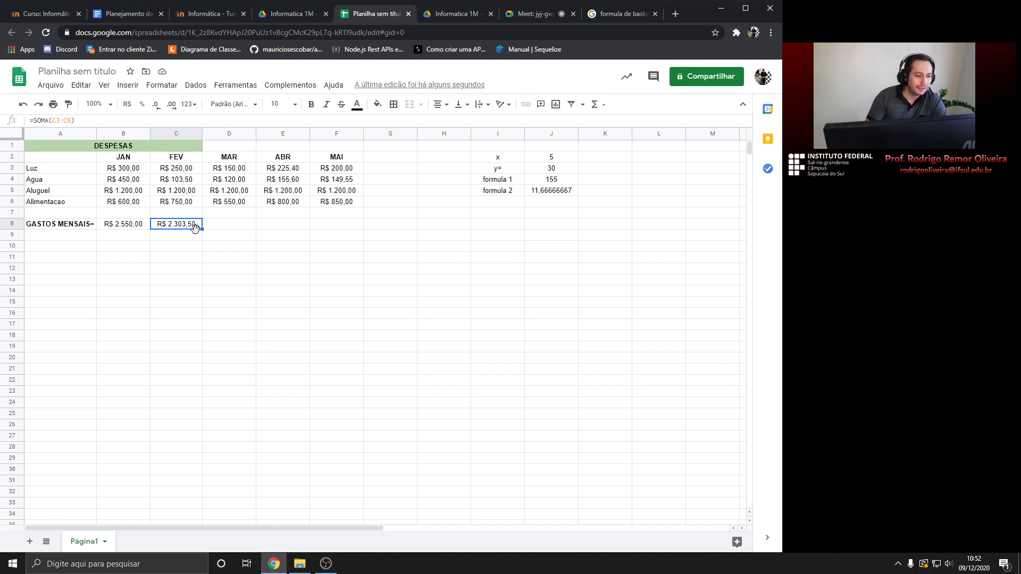
{"action": "left_click", "coordinate": [220, 229]}
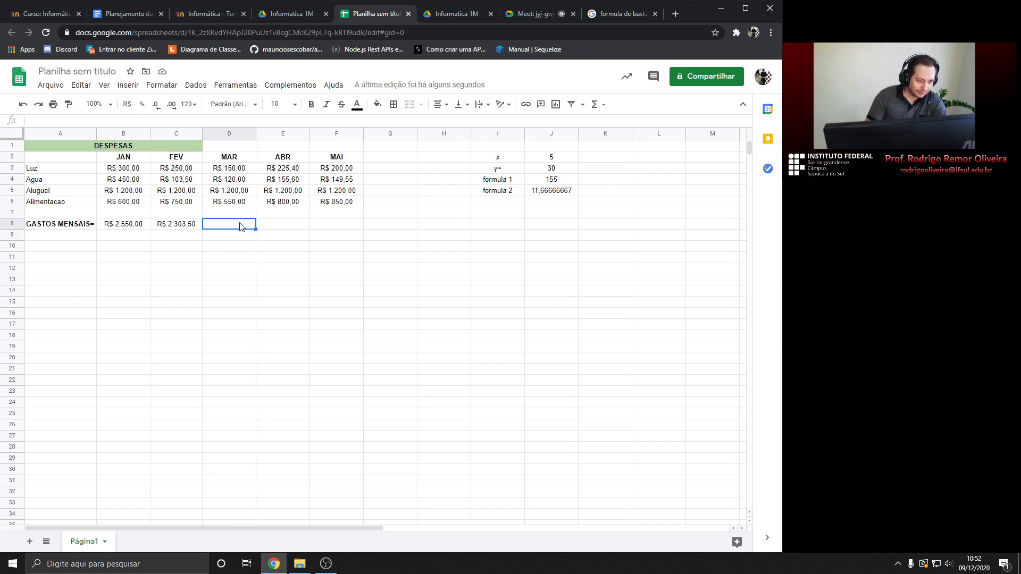
{"action": "left_click", "coordinate": [605, 108]}
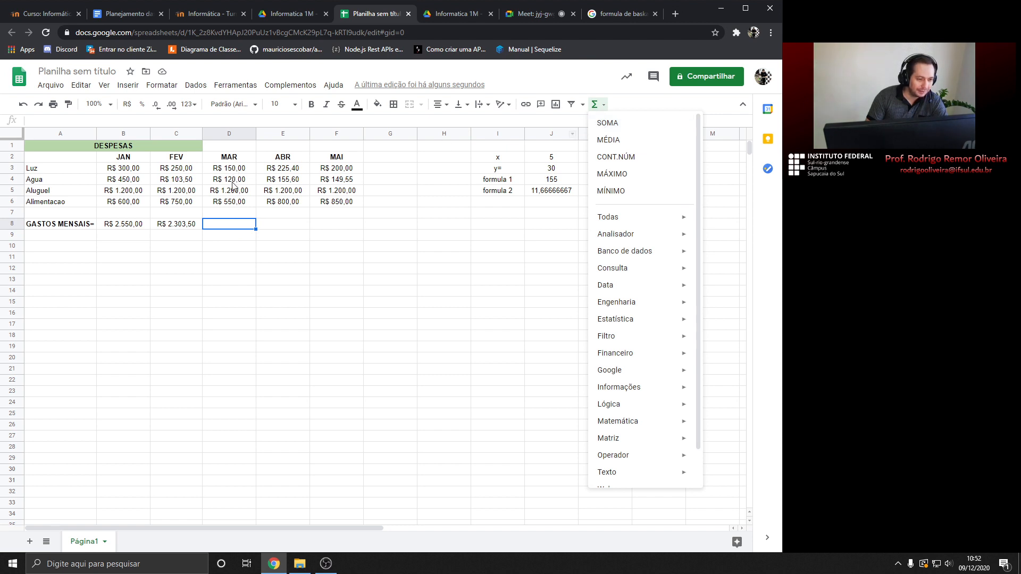
{"action": "left_click", "coordinate": [614, 129]}
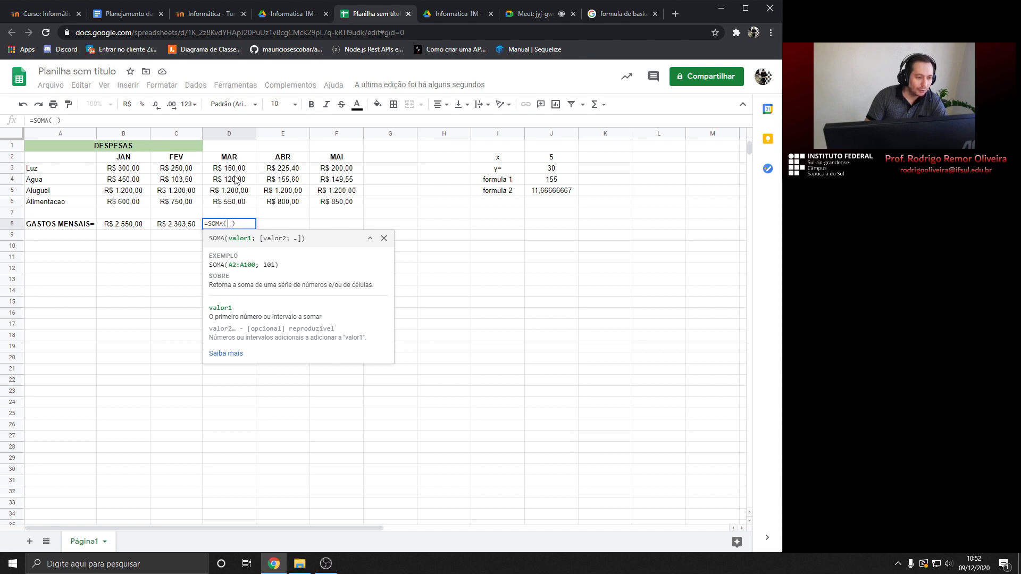
{"action": "left_click_drag", "start_coordinate": [236, 171], "coordinate": [238, 204]}
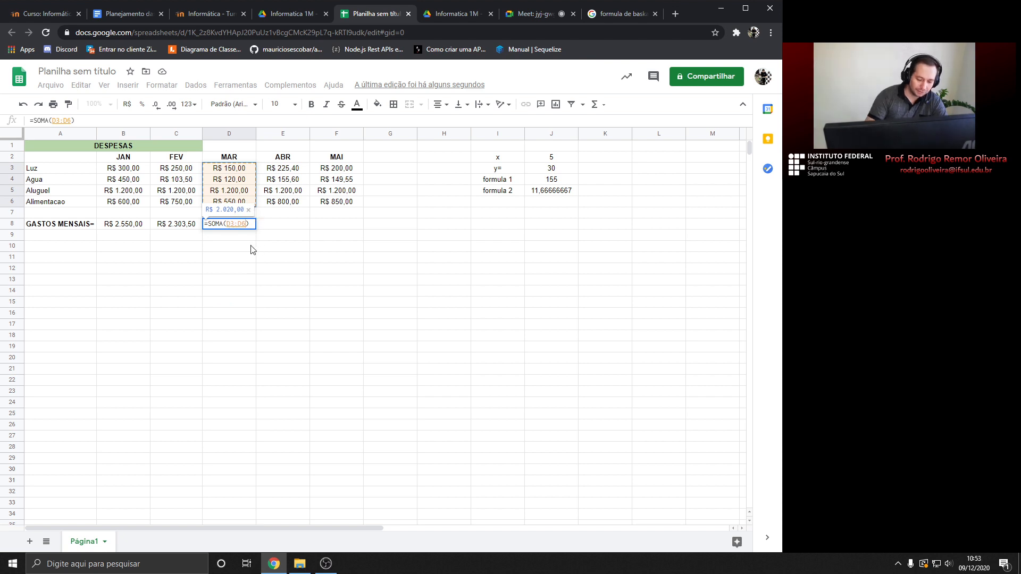
{"action": "key", "text": "Return"}
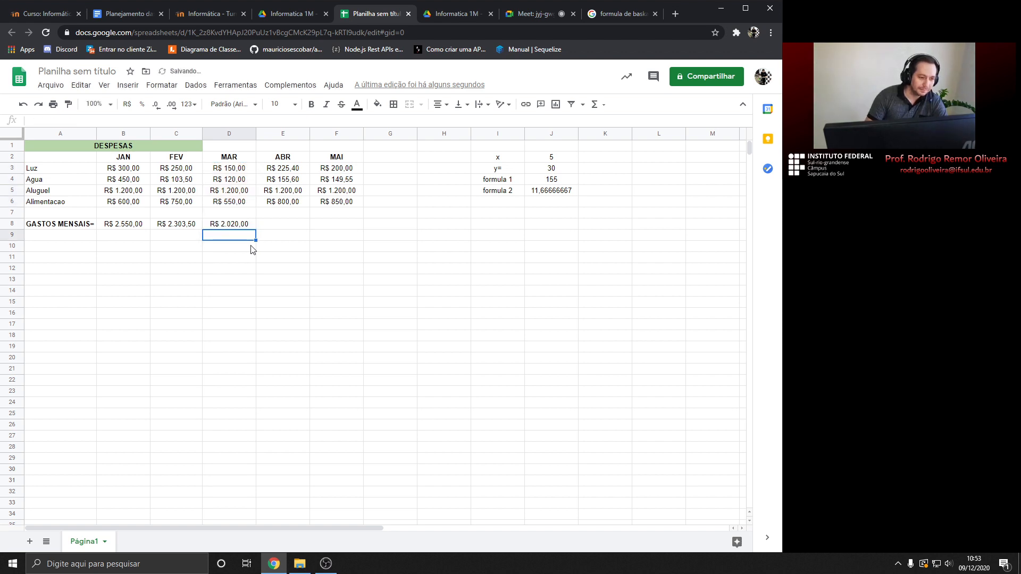
Change March's Agua value in D4 from 120 to 150, making the MAR total R$ 2.050,00
{"action": "left_click", "coordinate": [240, 225]}
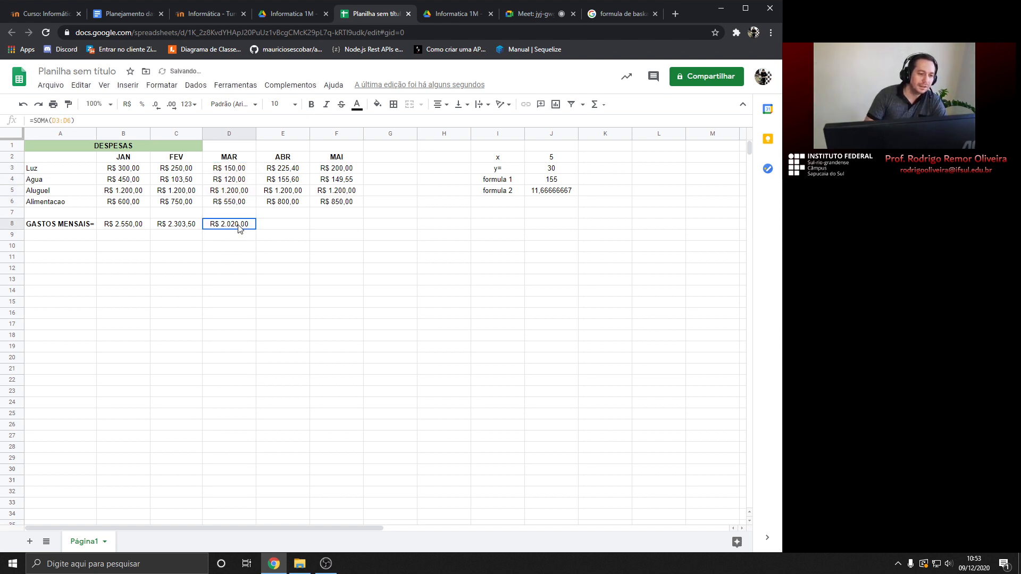
{"action": "double_click", "coordinate": [240, 182]}
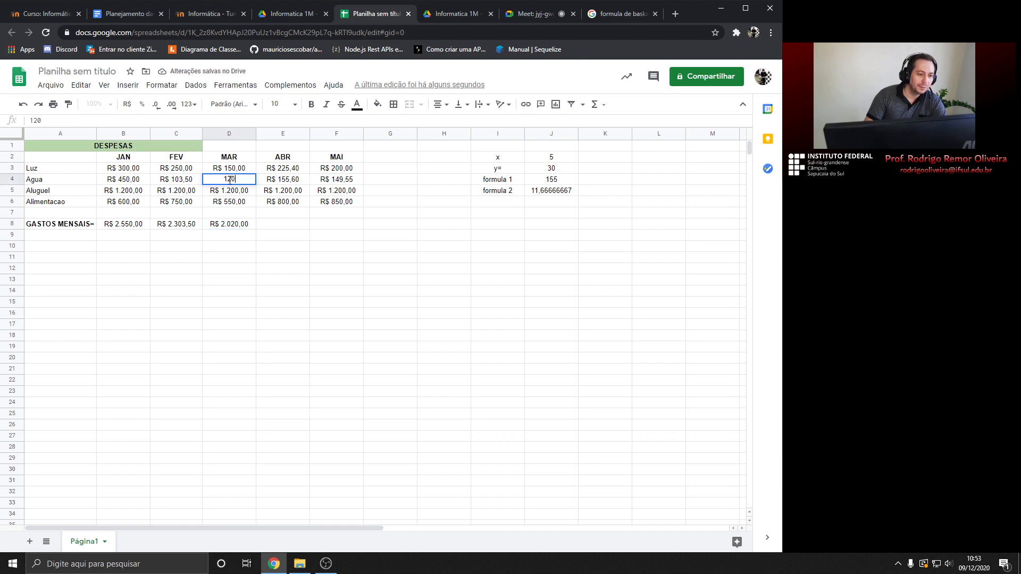
{"action": "key", "text": "Left"}
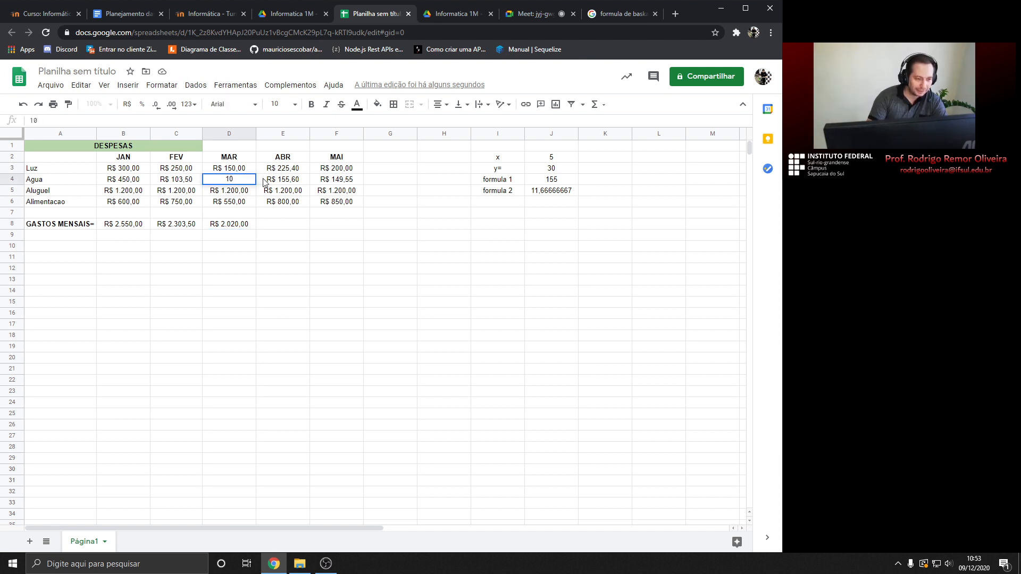
{"action": "key", "text": "BackSpace"}
{"action": "type", "text": "5"}
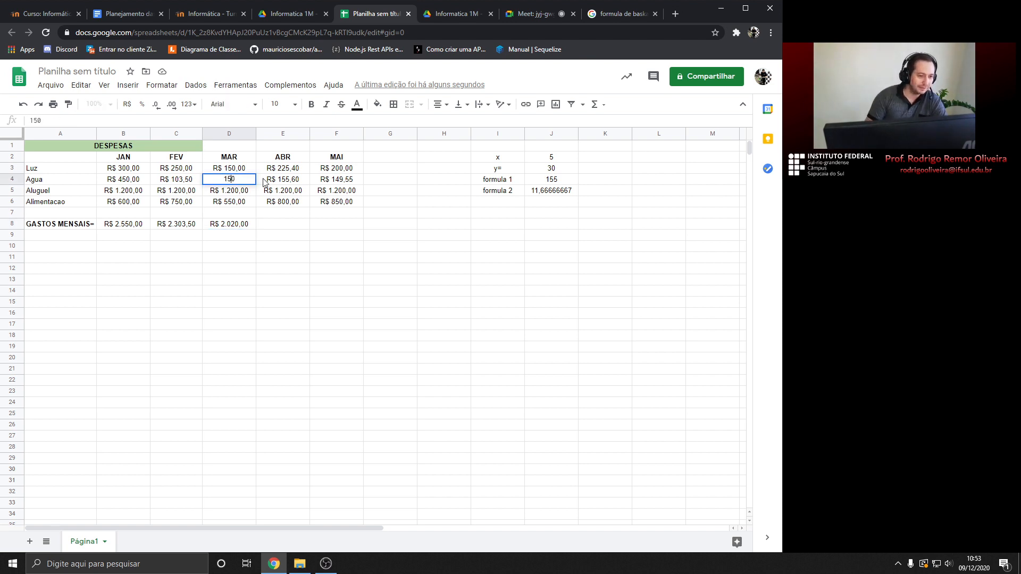
{"action": "key", "text": "Return"}
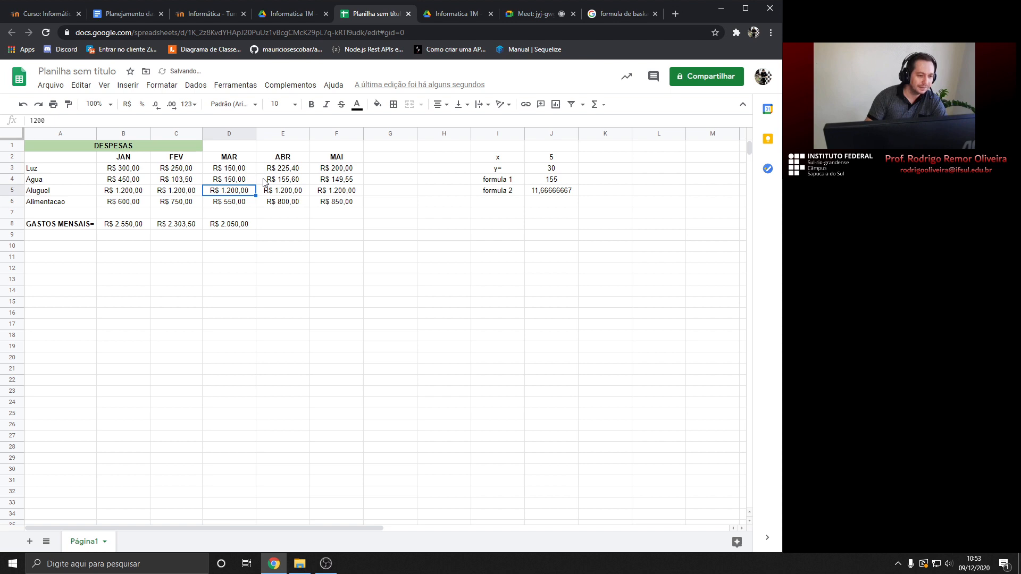
{"action": "left_click", "coordinate": [234, 226]}
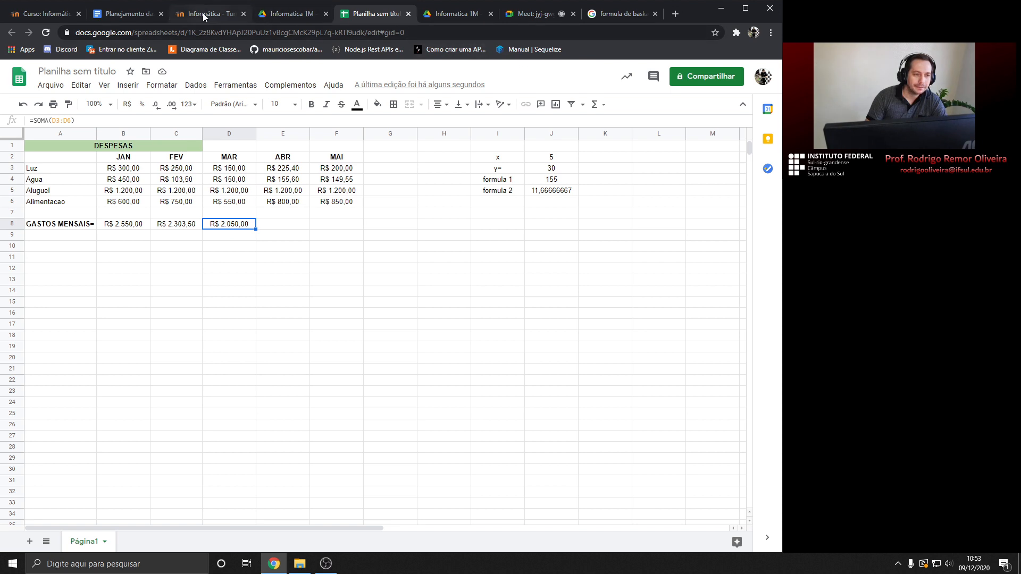
Glance at the Meet chat, return to the sheet, and select the empty ABR total E8
{"action": "left_click", "coordinate": [520, 14]}
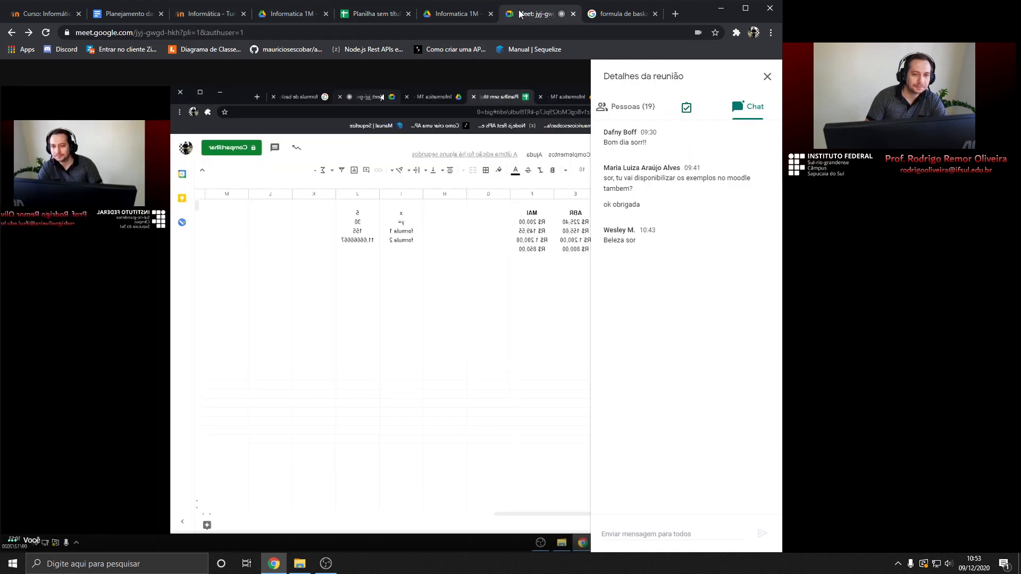
{"action": "left_click", "coordinate": [373, 14]}
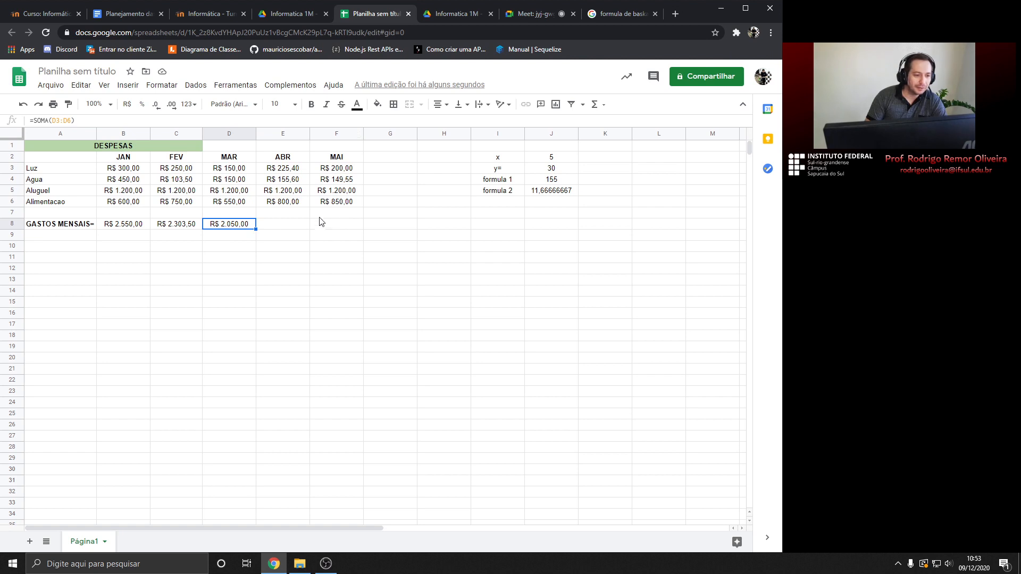
{"action": "left_click", "coordinate": [274, 225]}
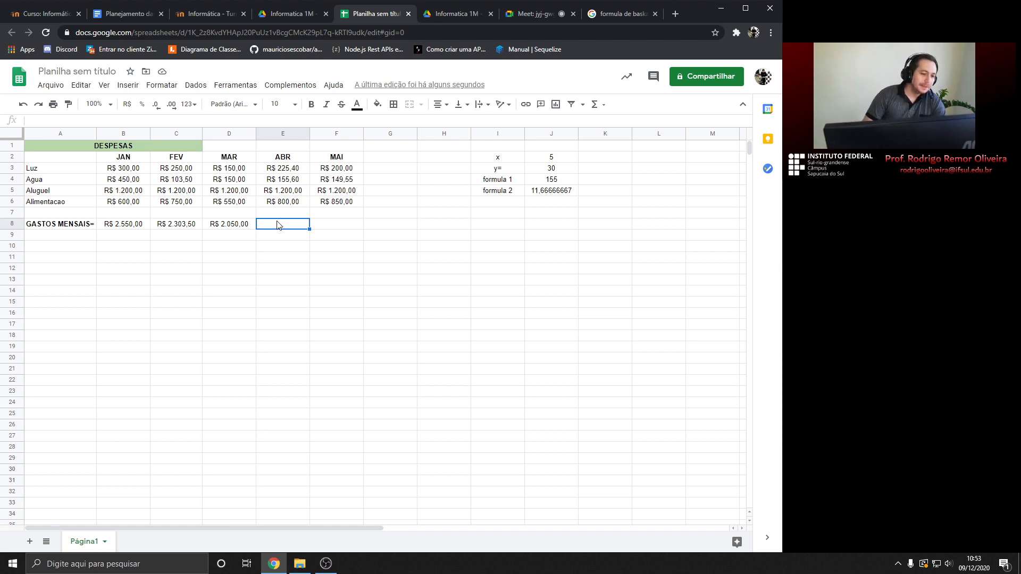
{"action": "left_click", "coordinate": [249, 229]}
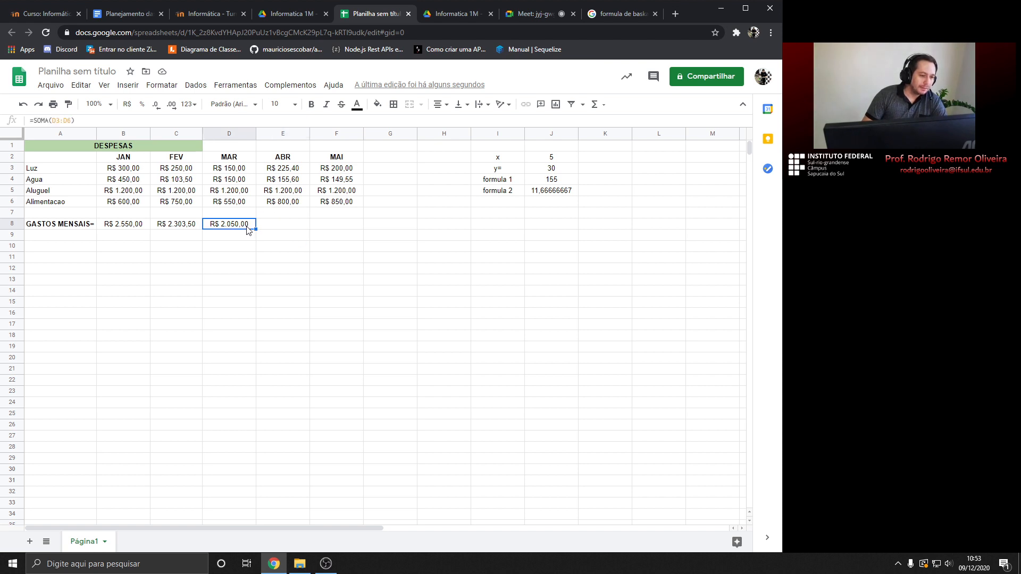
{"action": "left_click", "coordinate": [141, 229]}
{"action": "left_click", "coordinate": [165, 228]}
{"action": "left_click", "coordinate": [221, 228]}
{"action": "left_click", "coordinate": [283, 227]}
{"action": "left_click", "coordinate": [326, 228]}
{"action": "left_click", "coordinate": [132, 228]}
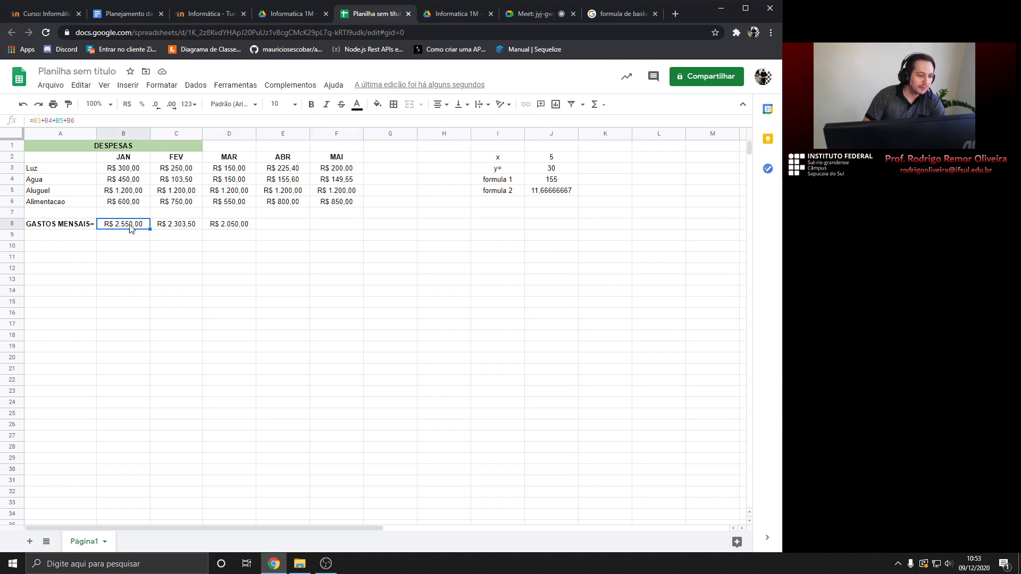
{"action": "left_click", "coordinate": [132, 169]}
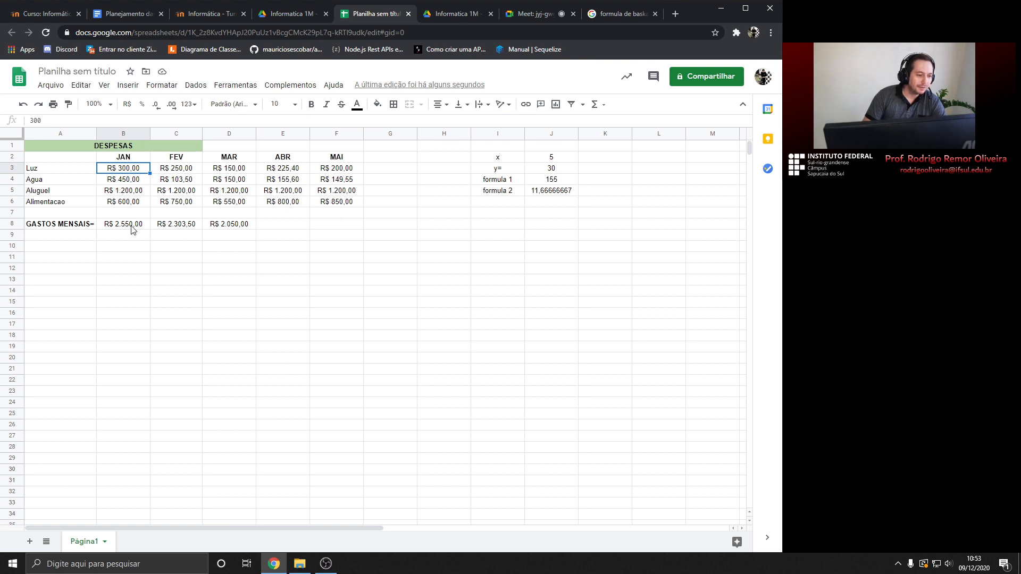
{"action": "left_click", "coordinate": [181, 228]}
{"action": "left_click", "coordinate": [227, 228]}
{"action": "left_click", "coordinate": [274, 224]}
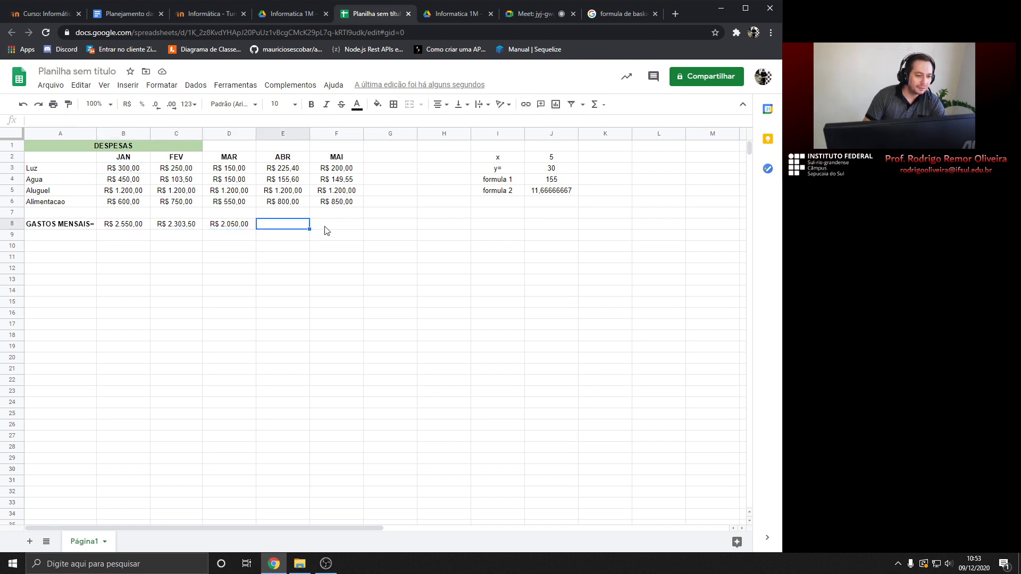
{"action": "left_click", "coordinate": [323, 229]}
{"action": "left_click", "coordinate": [291, 229]}
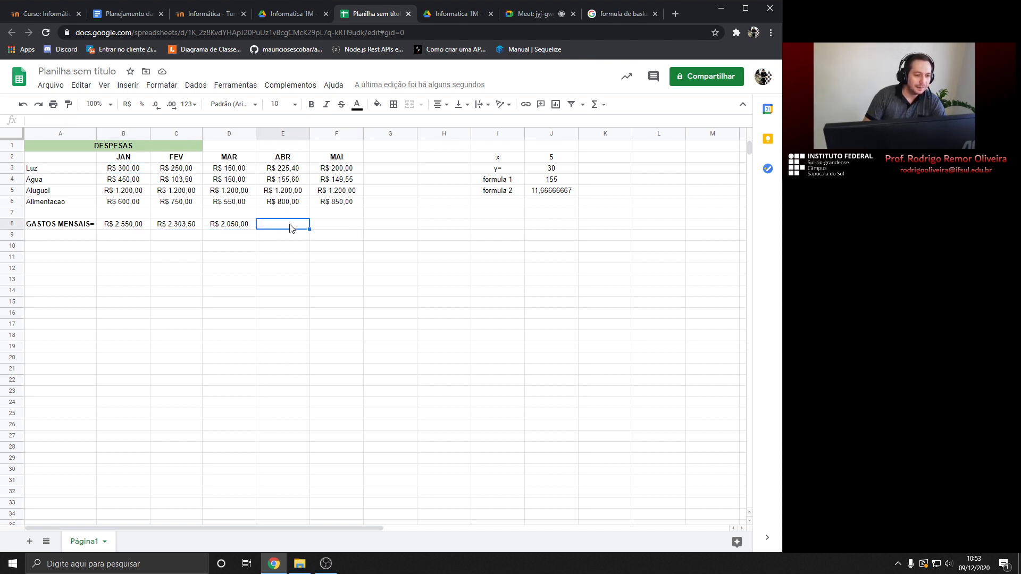
{"action": "left_click", "coordinate": [598, 105]}
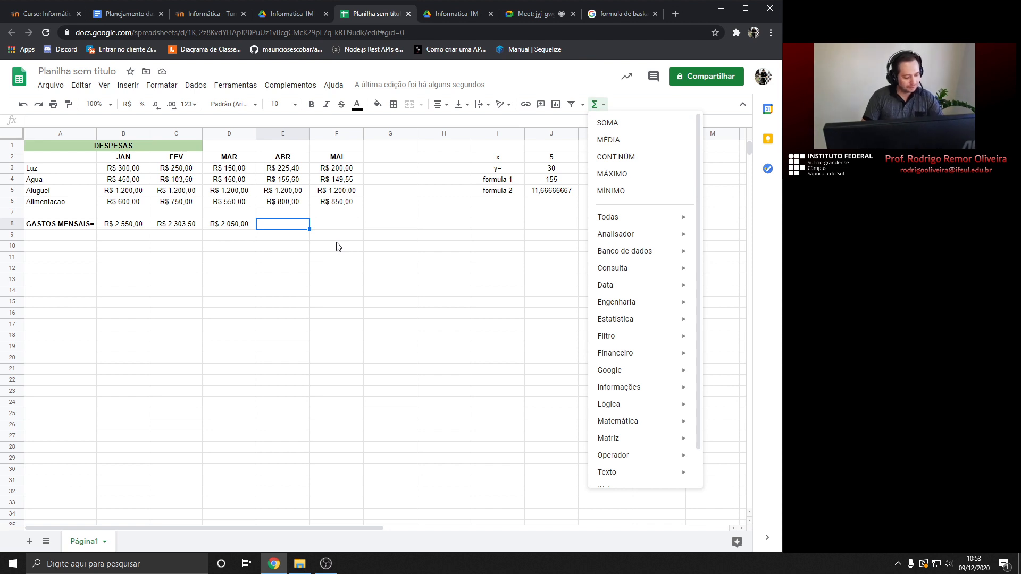
{"action": "key", "text": "Escape"}
{"action": "left_click", "coordinate": [248, 229]}
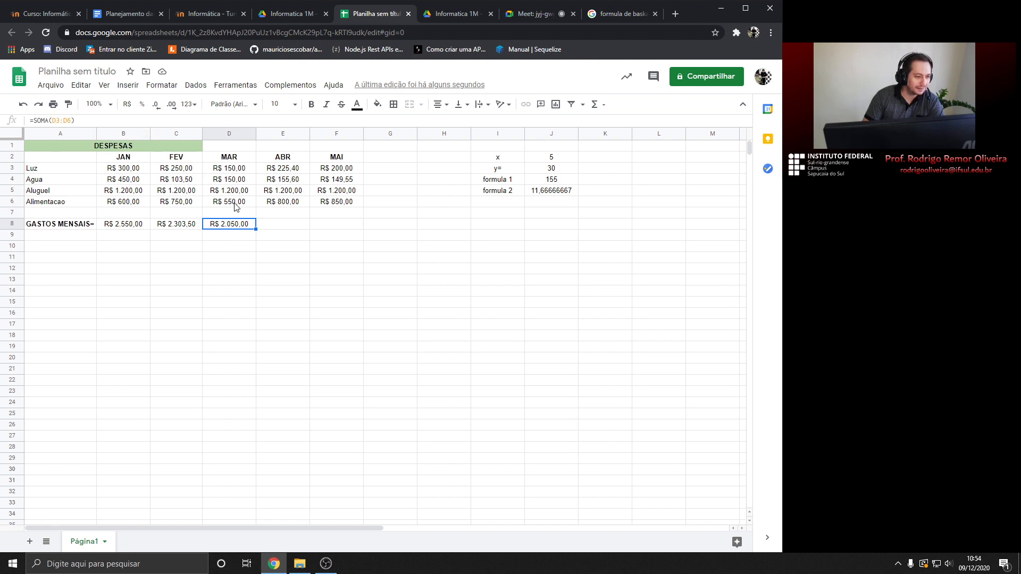
{"action": "left_click", "coordinate": [288, 228]}
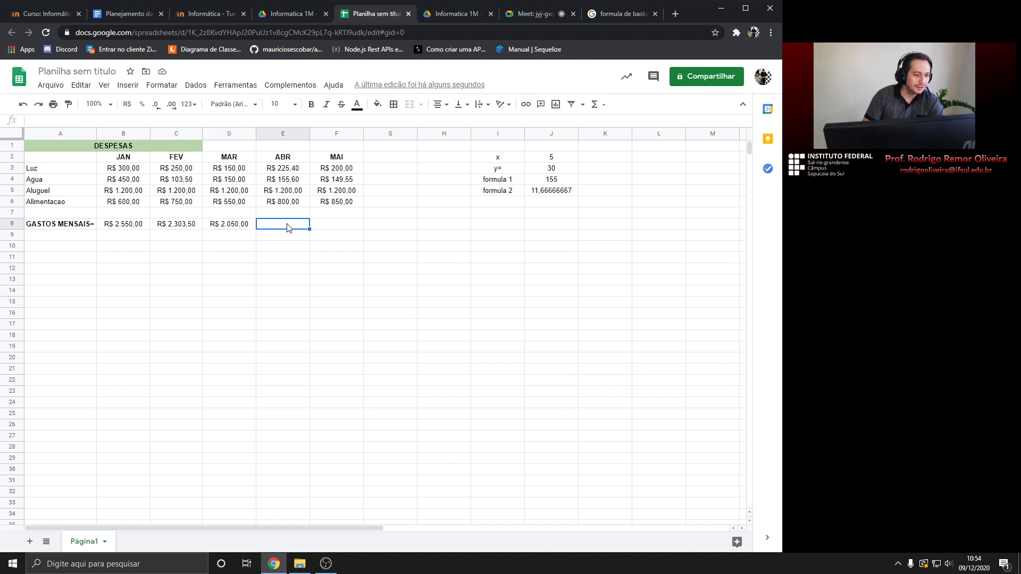
Copy D8's total into E8 with the fill handle, then undo it
{"action": "left_click", "coordinate": [245, 227]}
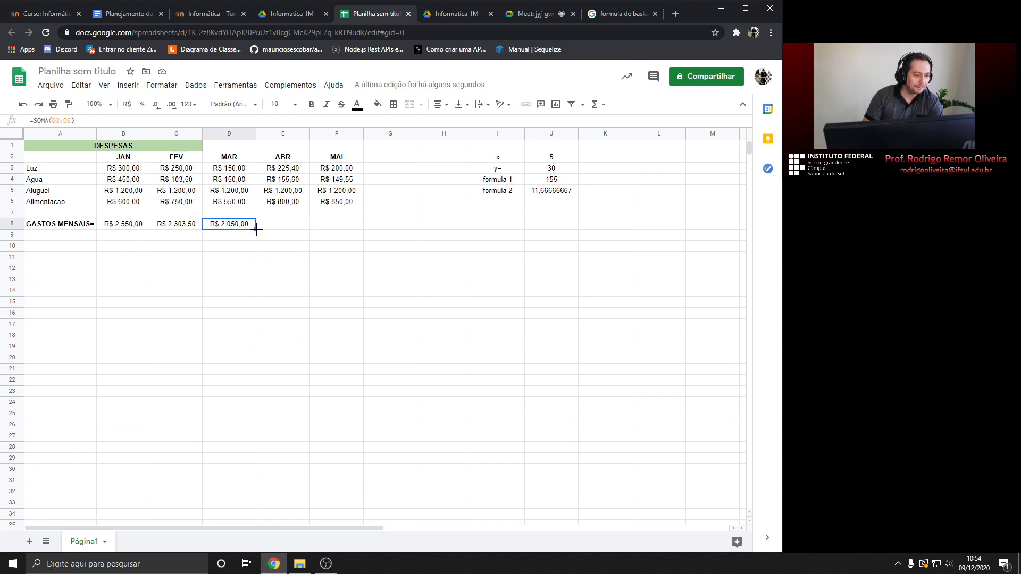
{"action": "mouse_move", "coordinate": [256, 228]}
{"action": "left_mouse_down"}
{"action": "mouse_move", "coordinate": [271, 227]}
{"action": "mouse_move", "coordinate": [260, 226]}
{"action": "left_mouse_up"}
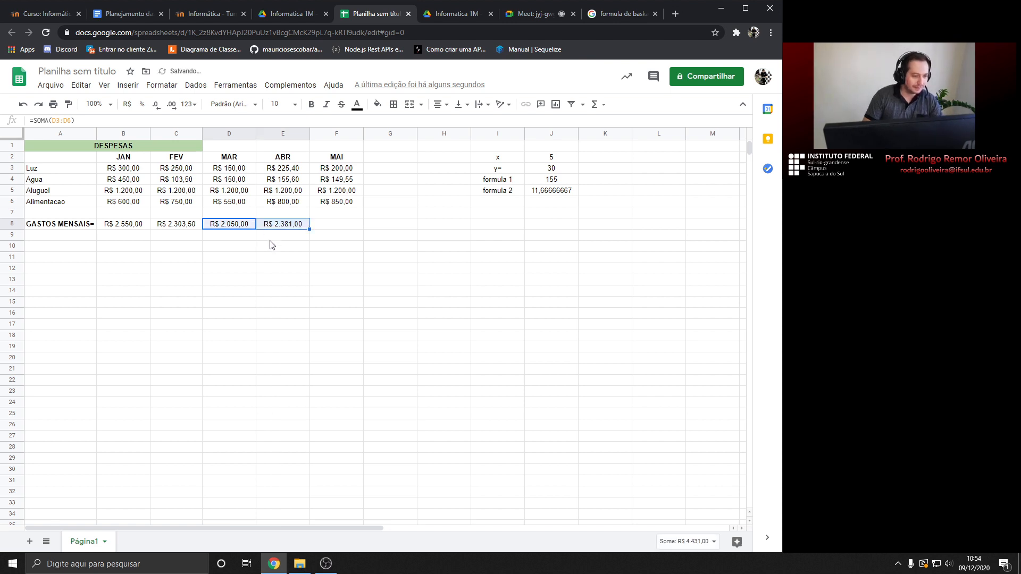
{"action": "key", "text": "ctrl+z"}
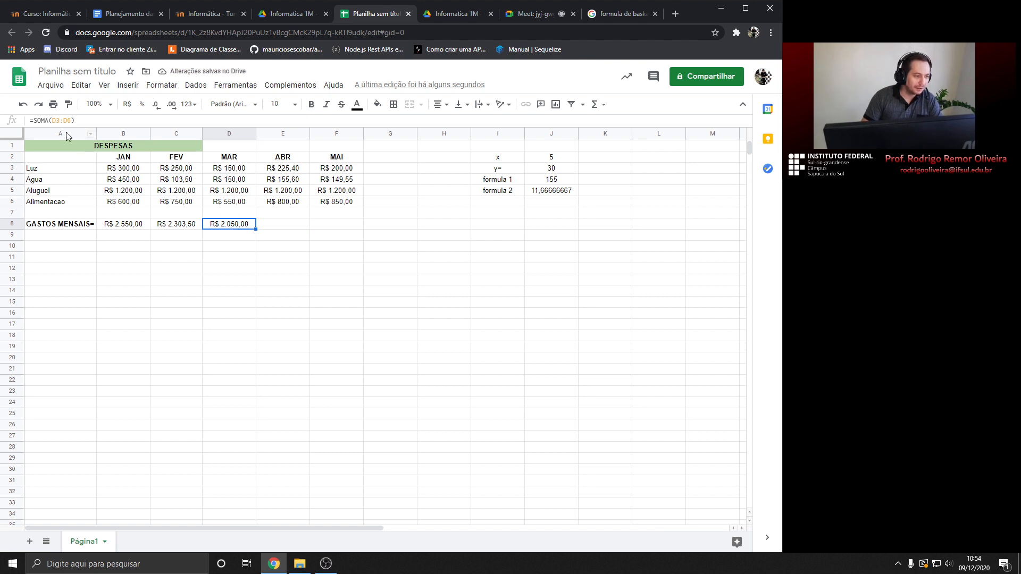
{"action": "left_click", "coordinate": [225, 256]}
Fill D8's formula into E8 as =SOMA(E3:E6) and confirm R$ 2.381,00 against E3:E6
{"action": "left_click", "coordinate": [229, 226]}
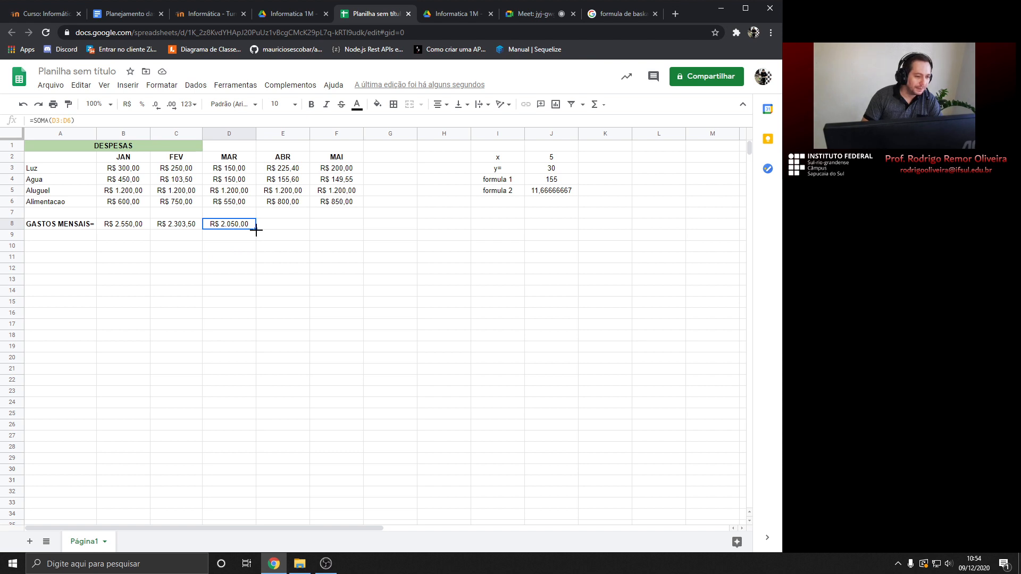
{"action": "left_click_drag", "start_coordinate": [256, 230], "coordinate": [310, 228]}
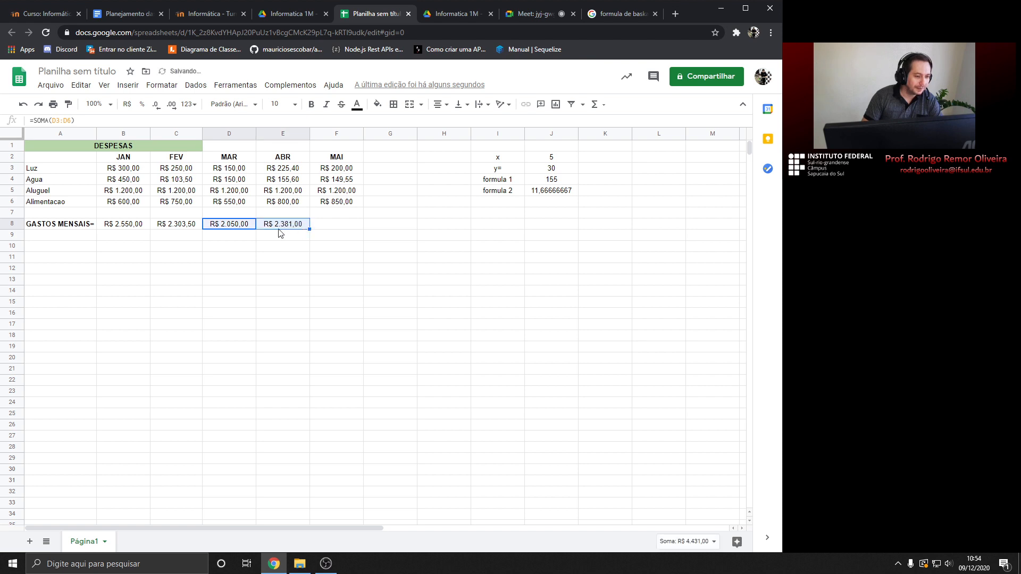
{"action": "left_click", "coordinate": [232, 228]}
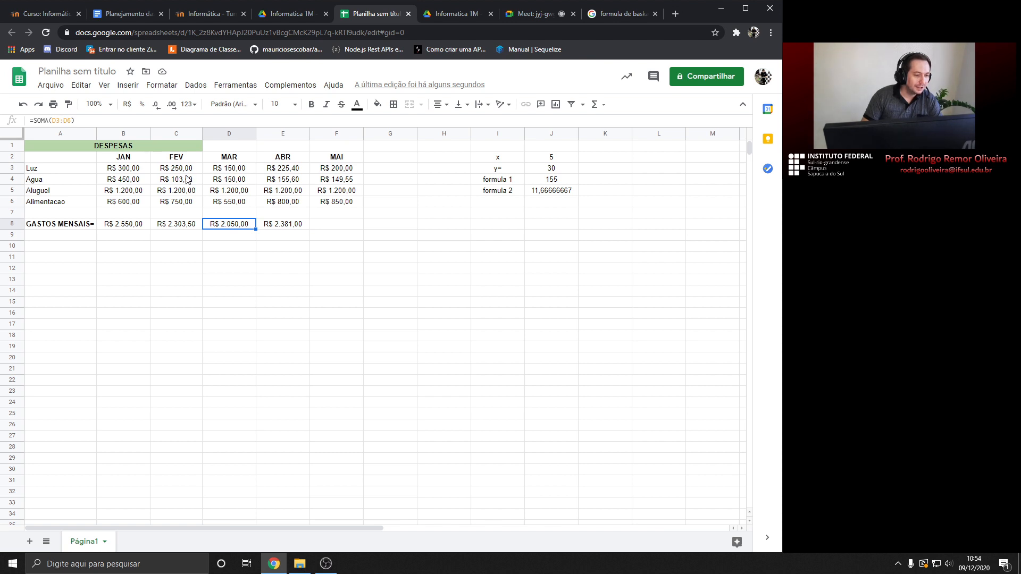
{"action": "left_click", "coordinate": [272, 224]}
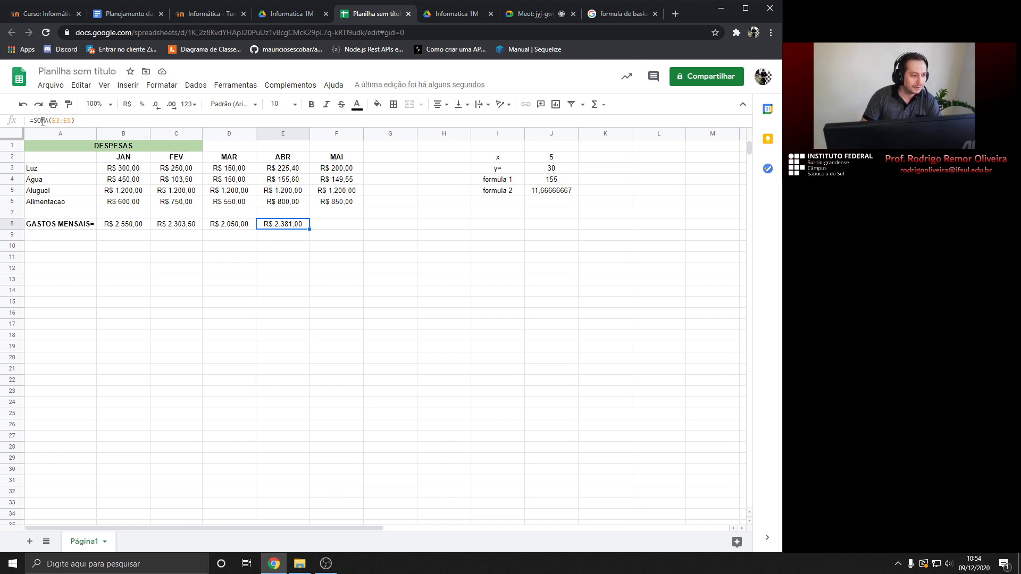
{"action": "left_click_drag", "start_coordinate": [282, 168], "coordinate": [282, 206]}
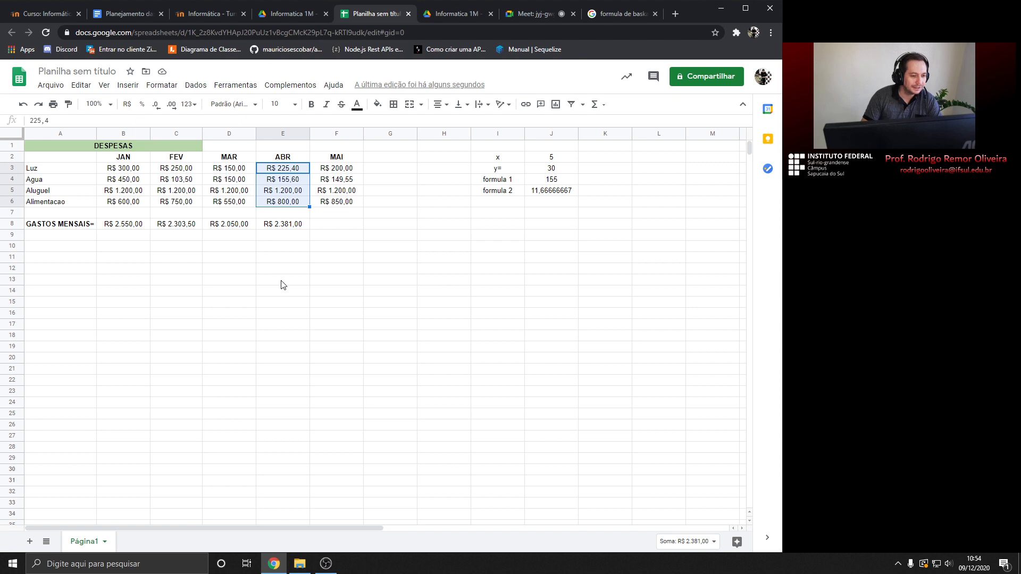
{"action": "left_click", "coordinate": [293, 226]}
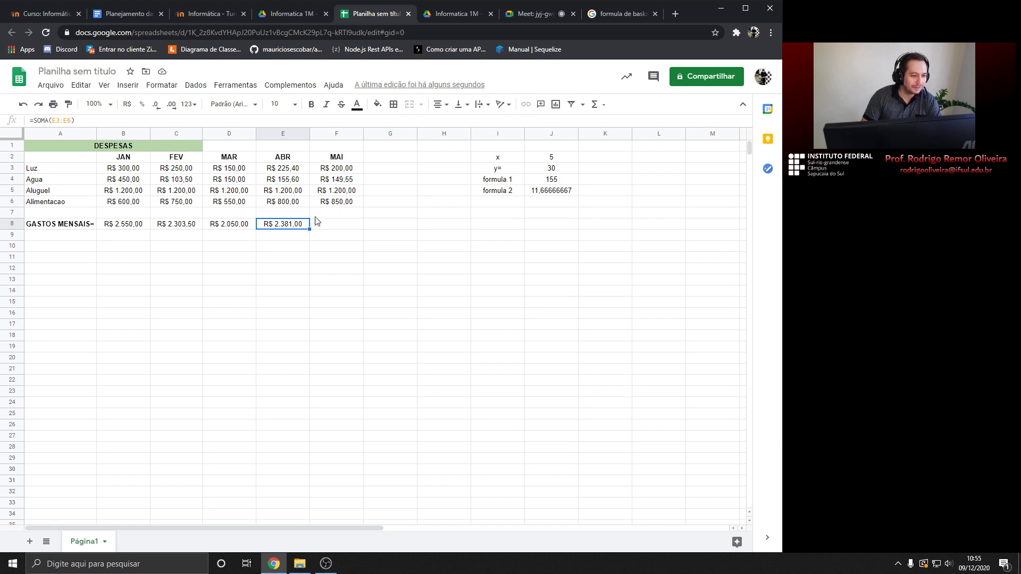
Extend the total formula into F8 and change May's Alimentacao in F6 from 850 to 950
{"action": "left_click_drag", "start_coordinate": [309, 229], "coordinate": [362, 228]}
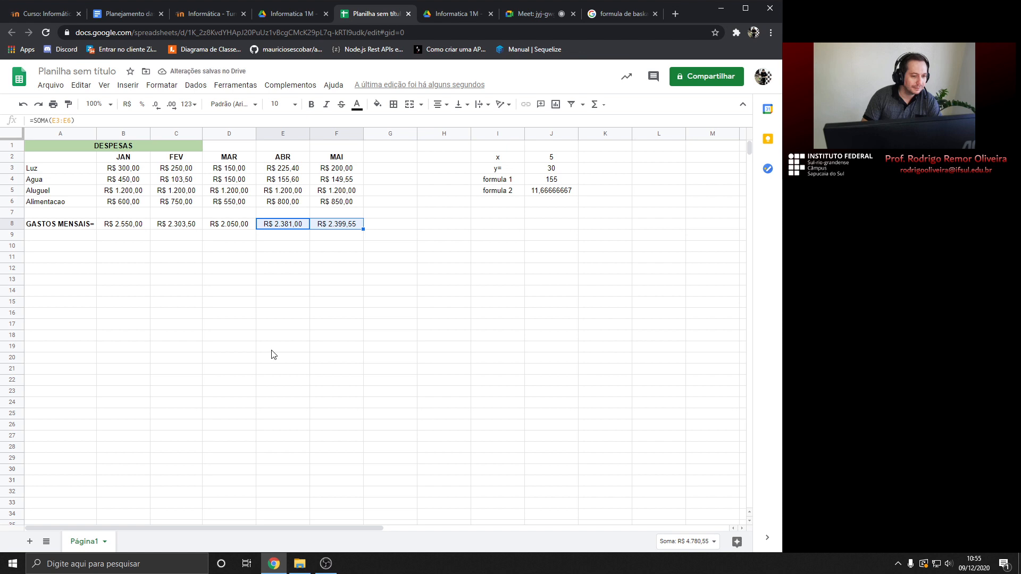
{"action": "left_click", "coordinate": [341, 197]}
{"action": "double_click", "coordinate": [345, 199]}
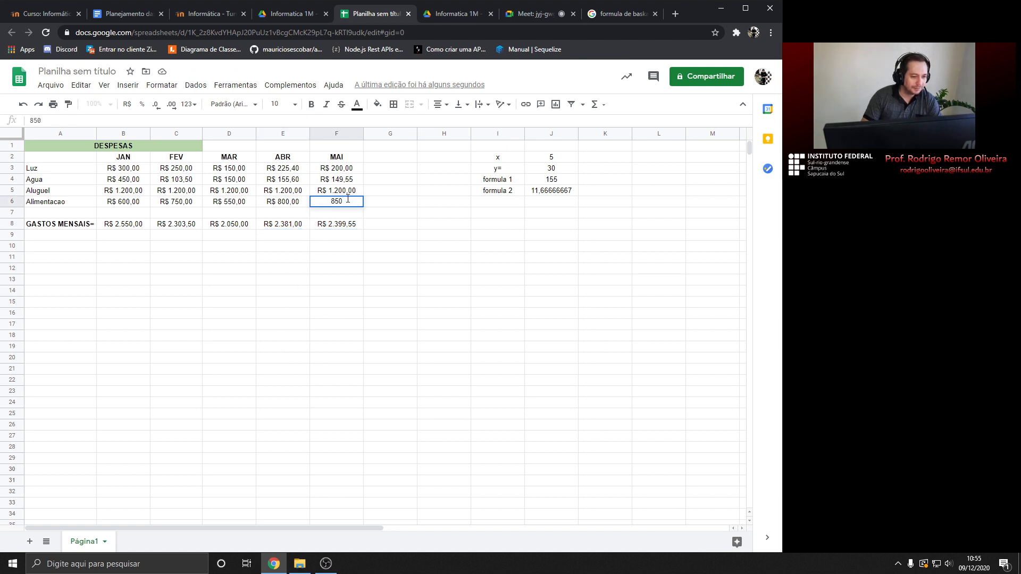
{"action": "key", "text": "BackSpace"}
{"action": "type", "text": "9"}
{"action": "key", "text": "Return"}
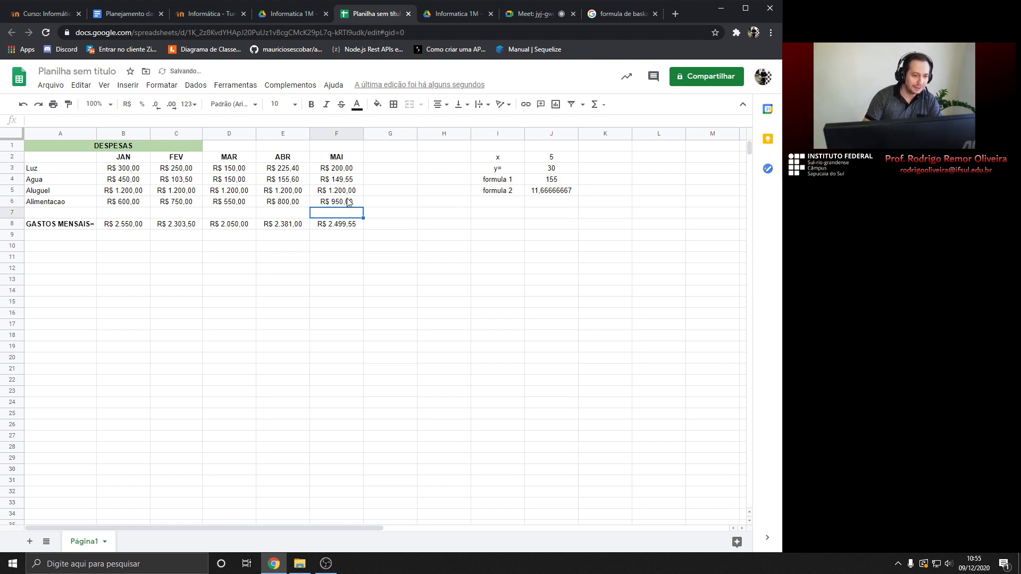
{"action": "left_click", "coordinate": [342, 227]}
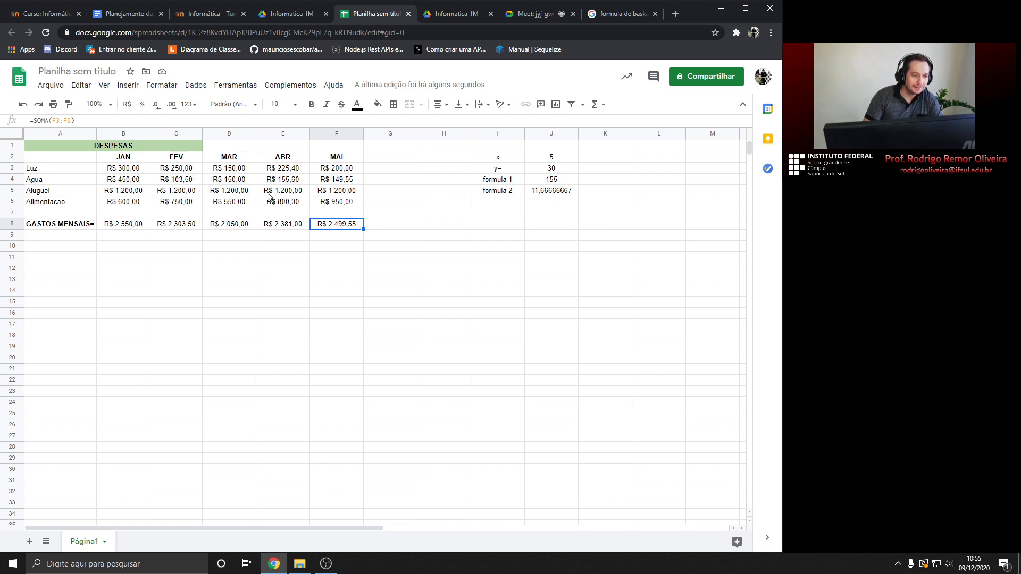
{"action": "left_click", "coordinate": [128, 228]}
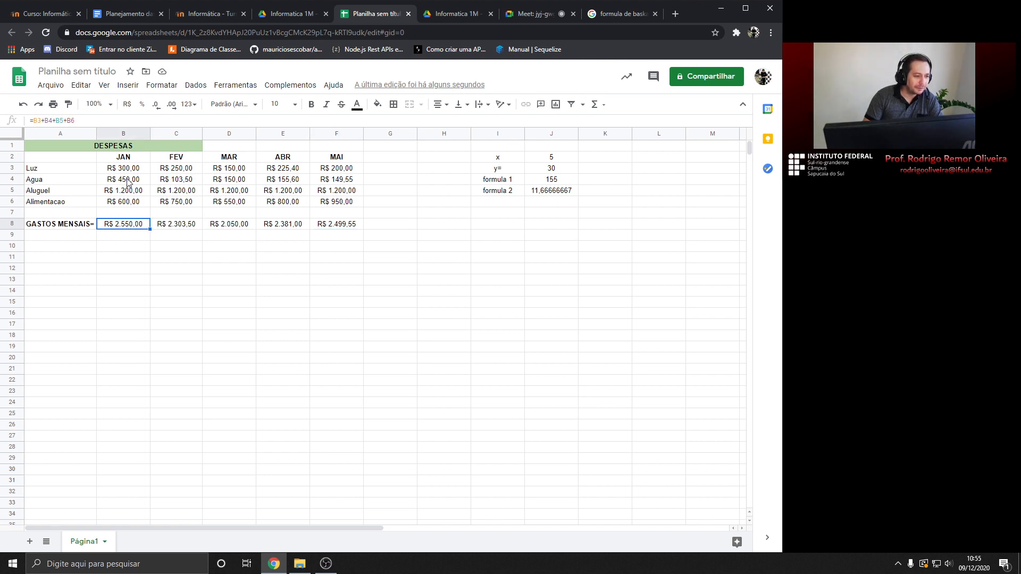
{"action": "left_click", "coordinate": [128, 171]}
{"action": "left_click", "coordinate": [128, 180]}
{"action": "left_click", "coordinate": [125, 190]}
{"action": "left_click", "coordinate": [125, 202]}
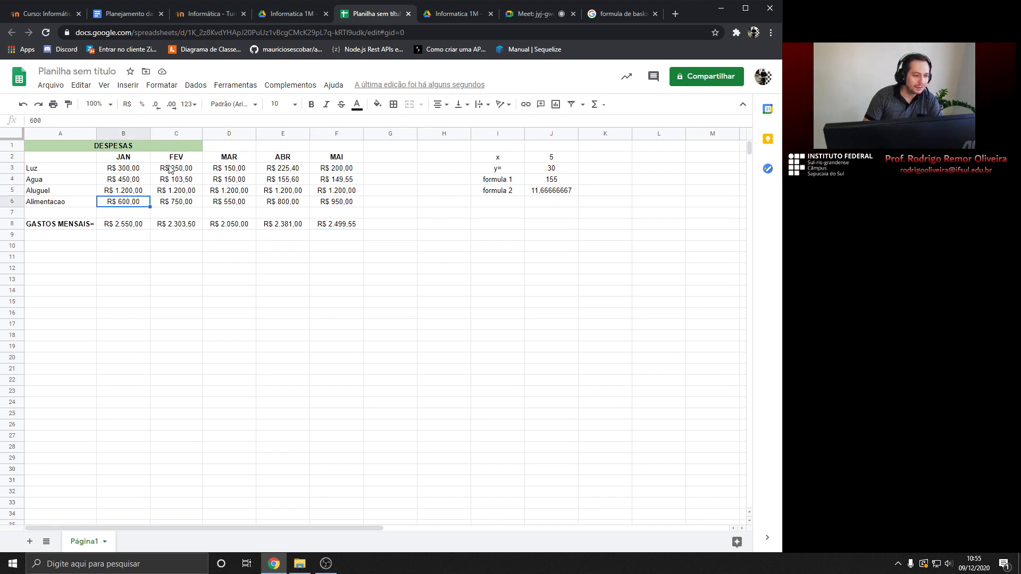
{"action": "left_click", "coordinate": [171, 169]}
{"action": "left_click", "coordinate": [178, 181]}
{"action": "left_click", "coordinate": [178, 191]}
{"action": "left_click", "coordinate": [181, 203]}
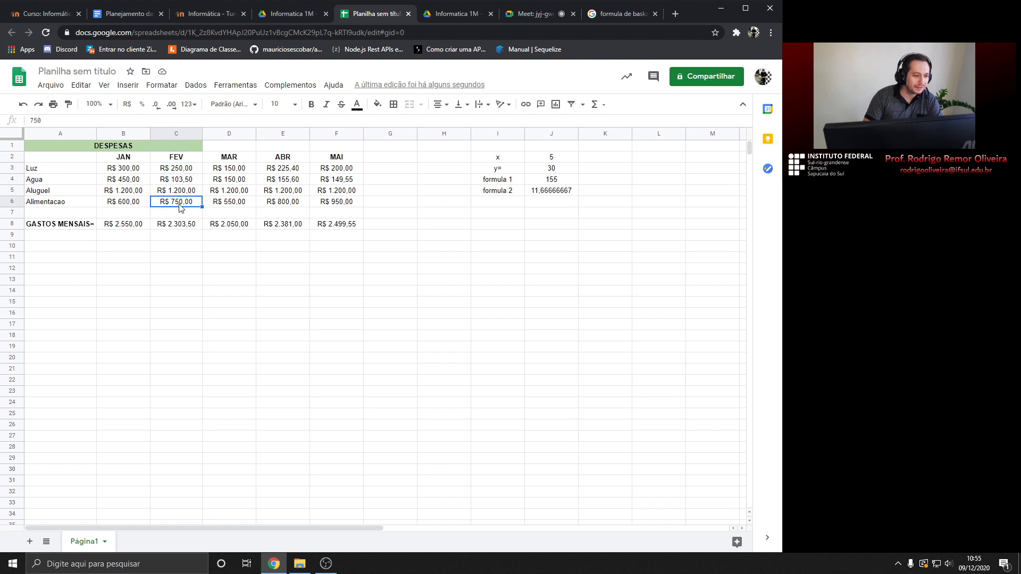
{"action": "left_click", "coordinate": [227, 169]}
{"action": "left_click", "coordinate": [230, 184]}
{"action": "left_click", "coordinate": [230, 191]}
{"action": "left_click", "coordinate": [231, 202]}
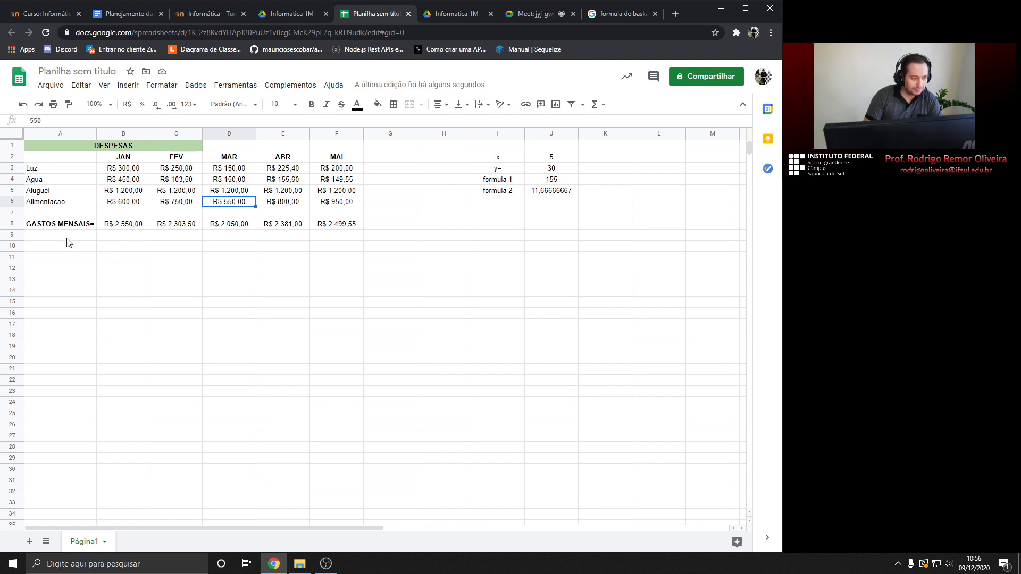
{"action": "left_click_drag", "start_coordinate": [33, 169], "coordinate": [337, 229]}
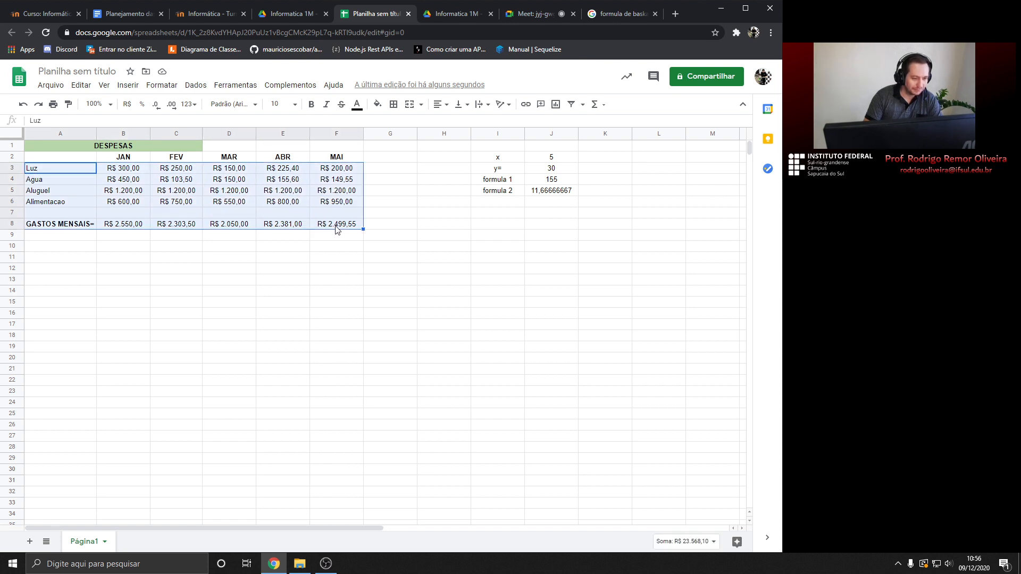
{"action": "left_click", "coordinate": [336, 227]}
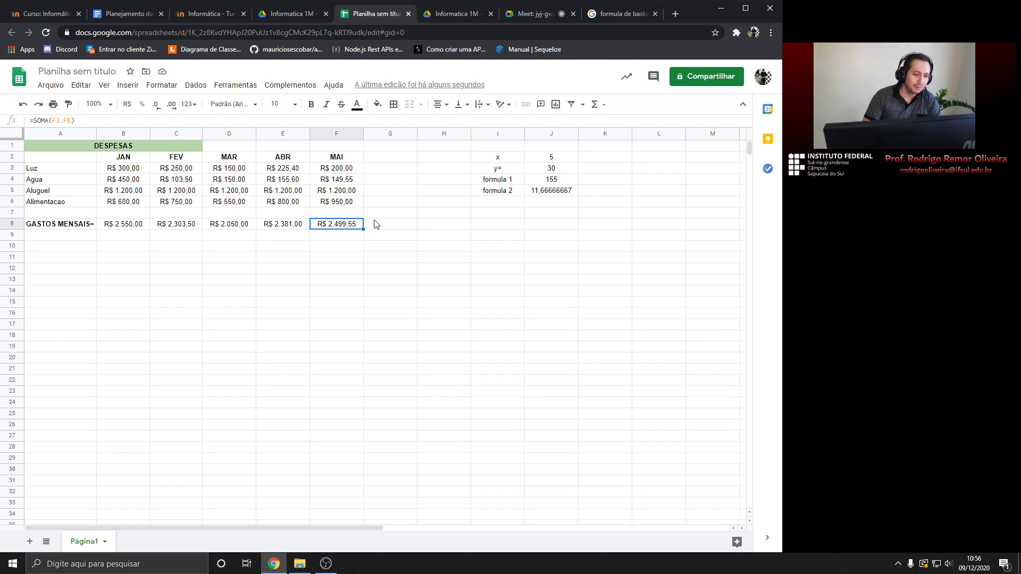
{"action": "left_click", "coordinate": [31, 168]}
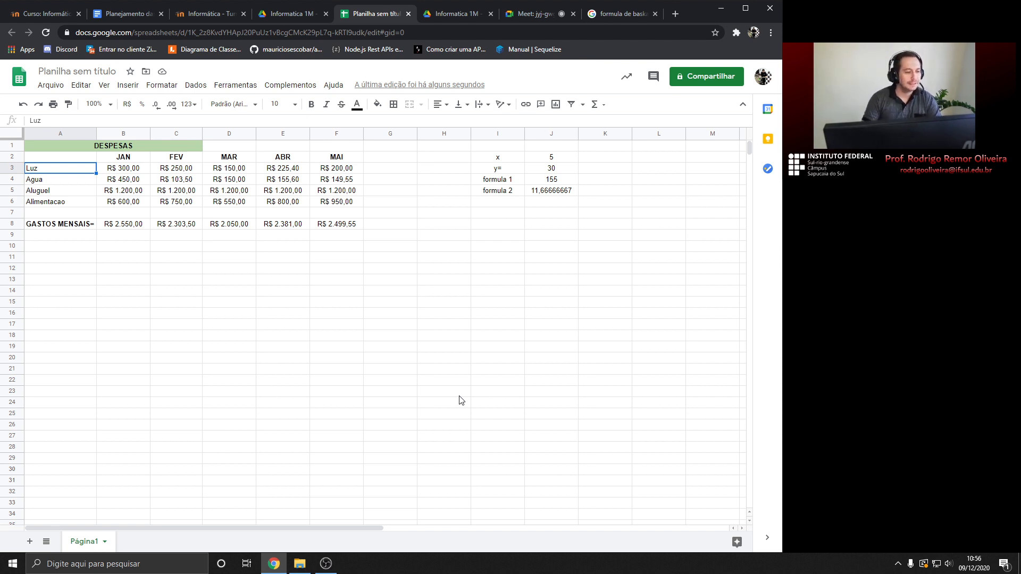
{"action": "left_click", "coordinate": [68, 237]}
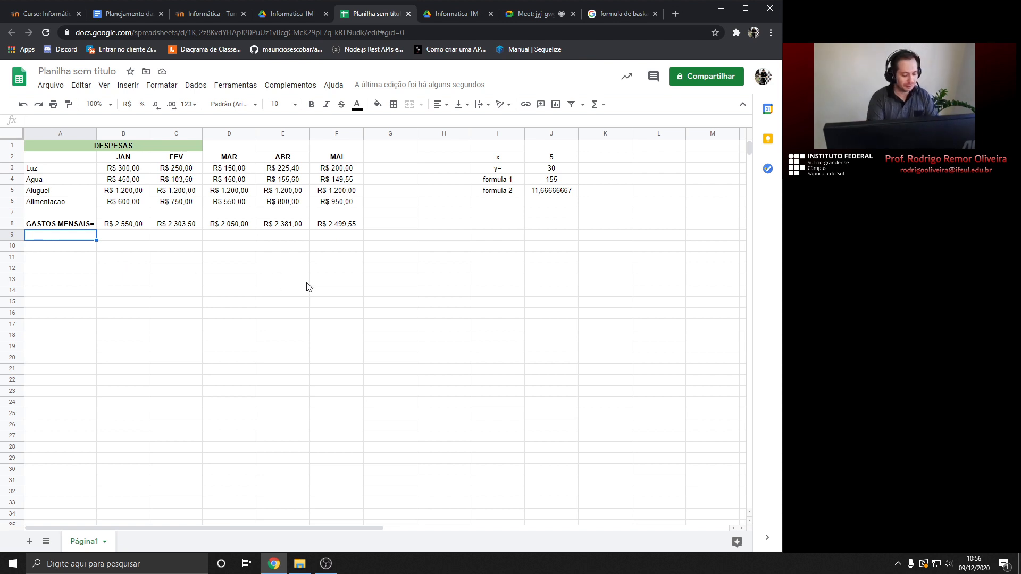
Enter the label GASTO ANUAL= in cell A9
{"action": "type", "text": "GA"}
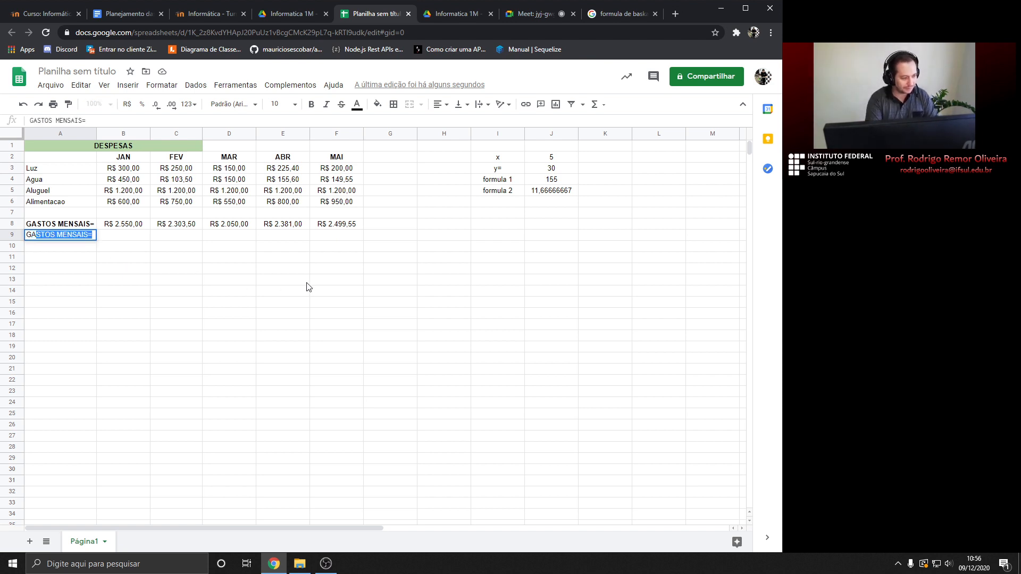
{"action": "type", "text": "ST"}
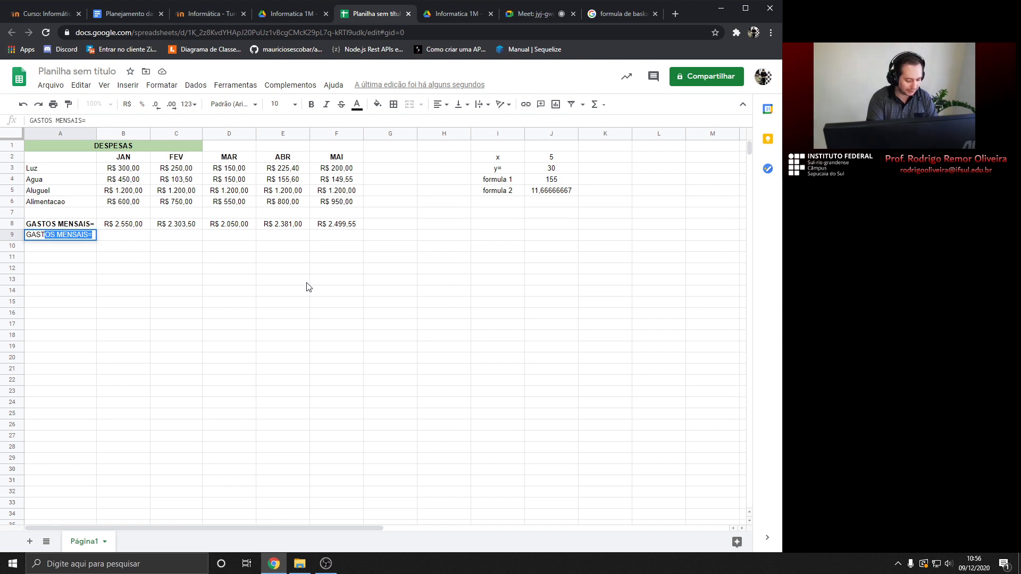
{"action": "type", "text": "O"}
{"action": "key", "text": "Delete"}
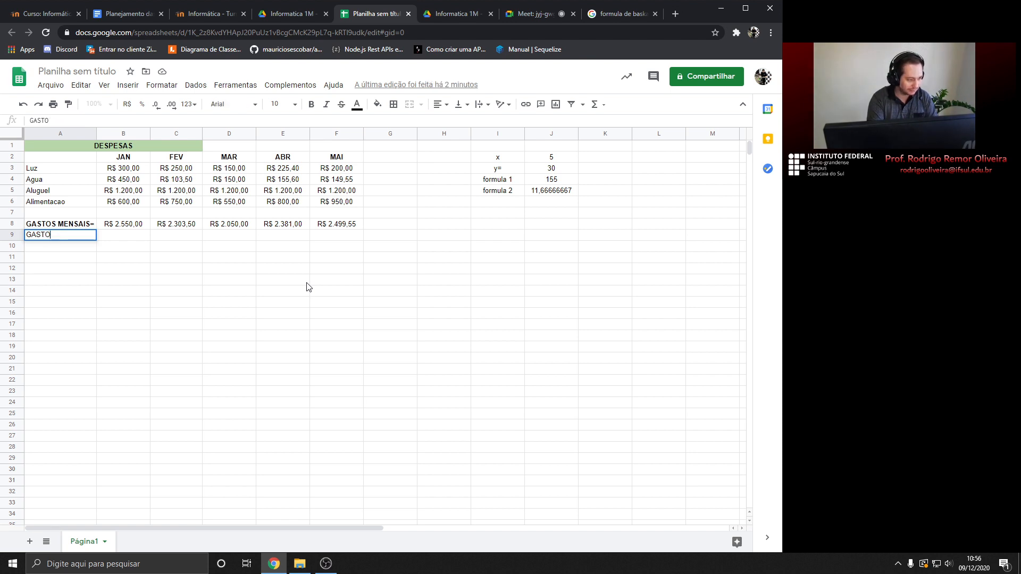
{"action": "type", "text": "ANUAL"}
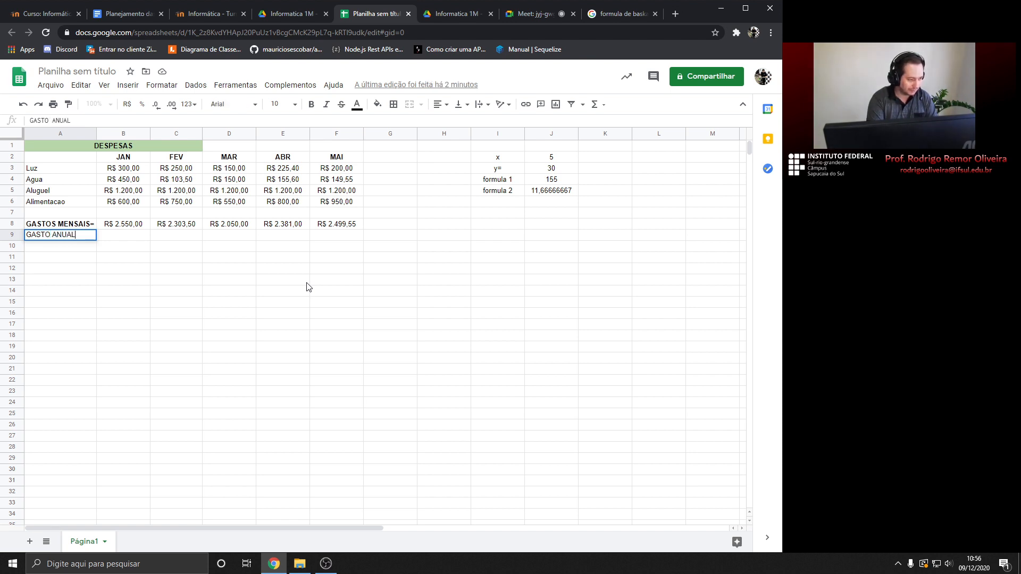
{"action": "type", "text": "="}
{"action": "key", "text": "Return"}
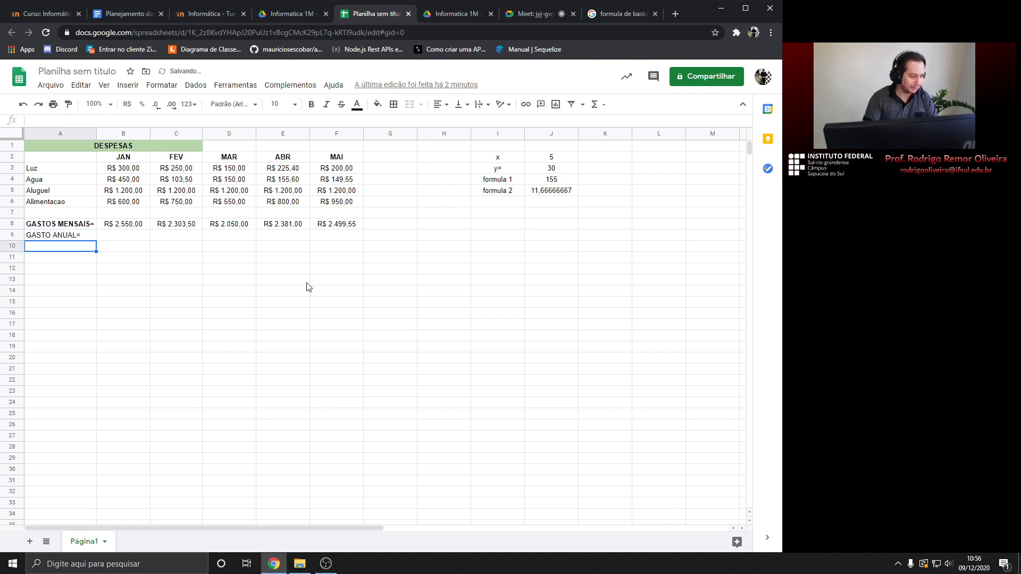
Right-align the GASTO ANUAL= label and make it bold
{"action": "left_click", "coordinate": [72, 240]}
{"action": "left_click", "coordinate": [440, 104]}
{"action": "left_click", "coordinate": [466, 122]}
{"action": "left_click", "coordinate": [311, 104]}
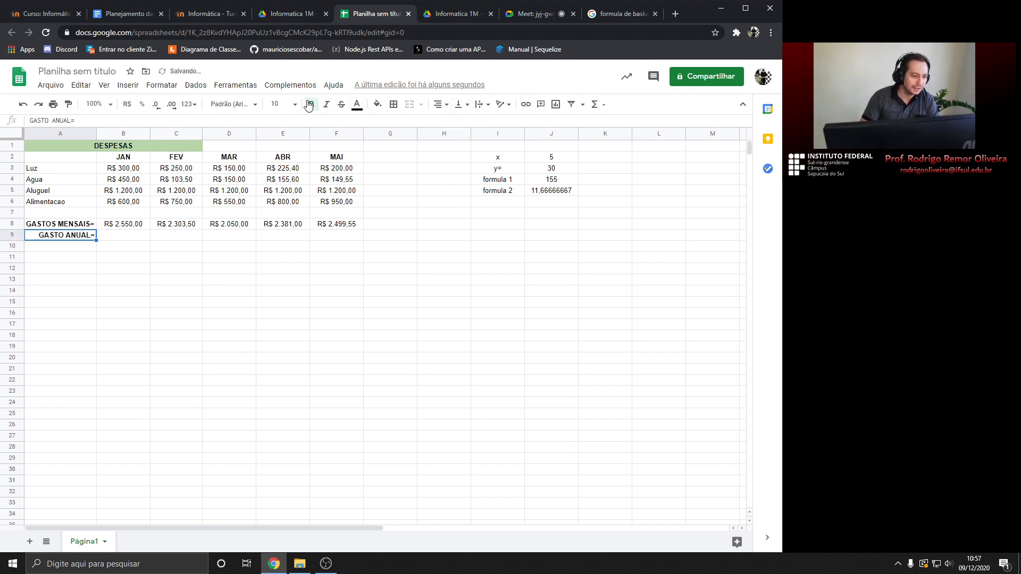
{"action": "left_click", "coordinate": [118, 240]}
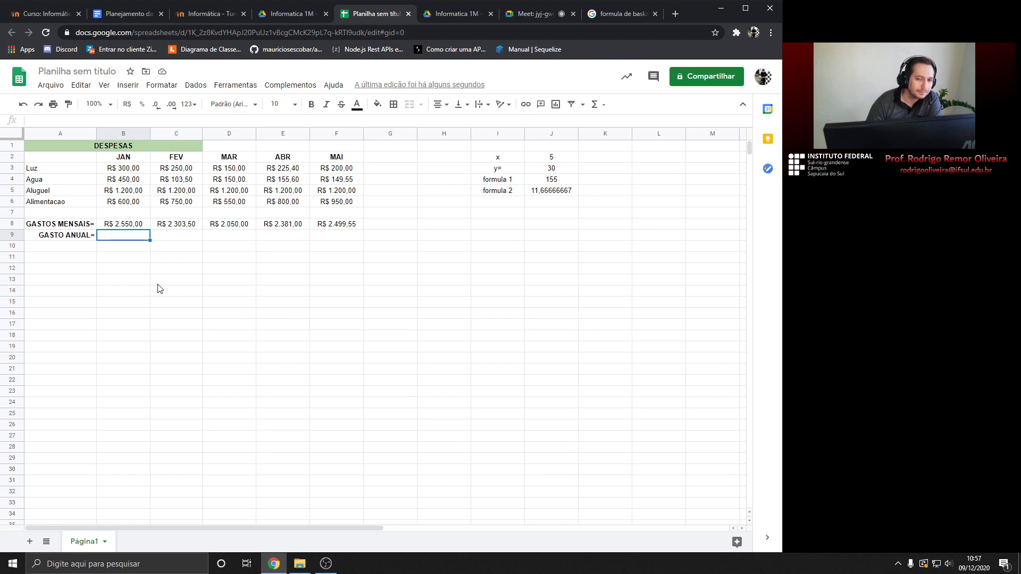
Name the spreadsheet 'Aula sobre Planilhas' while starting to share it
{"action": "left_click", "coordinate": [713, 77]}
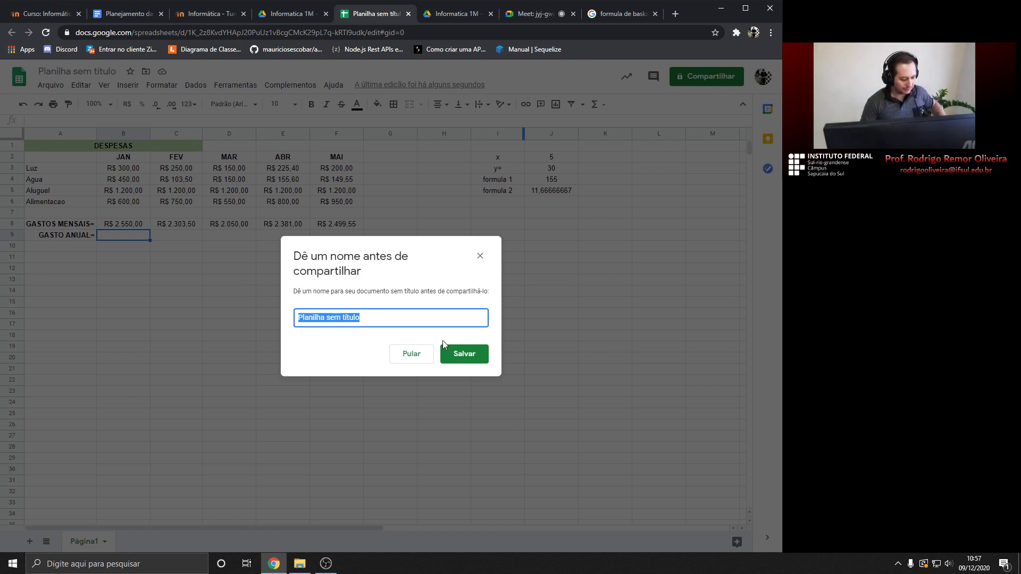
{"action": "type", "text": "Aula de"}
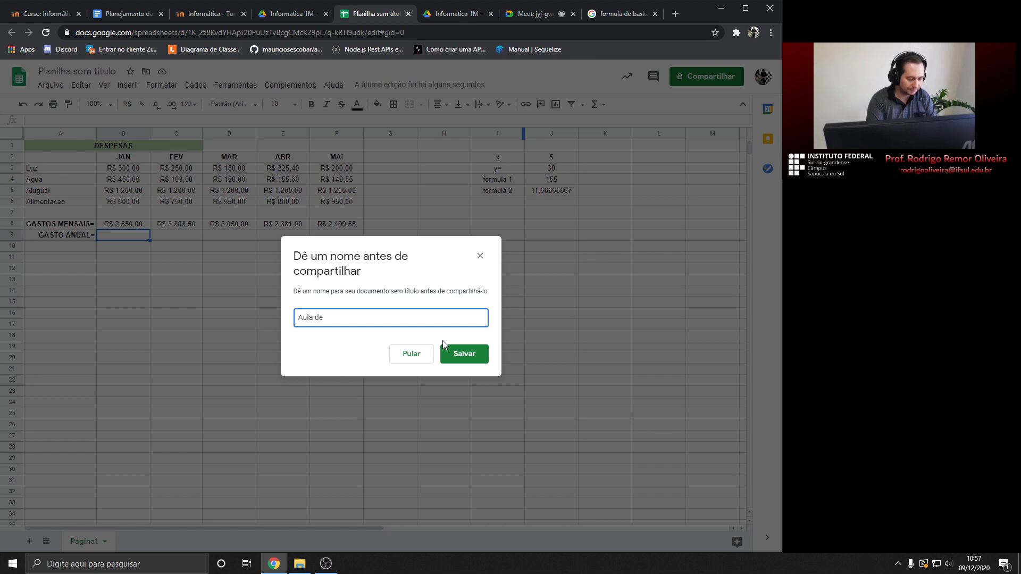
{"action": "key", "text": "BackSpace"}
{"action": "key", "text": "BackSpace"}
{"action": "key", "text": "BackSpace"}
{"action": "type", "text": "sobre Planilhas"}
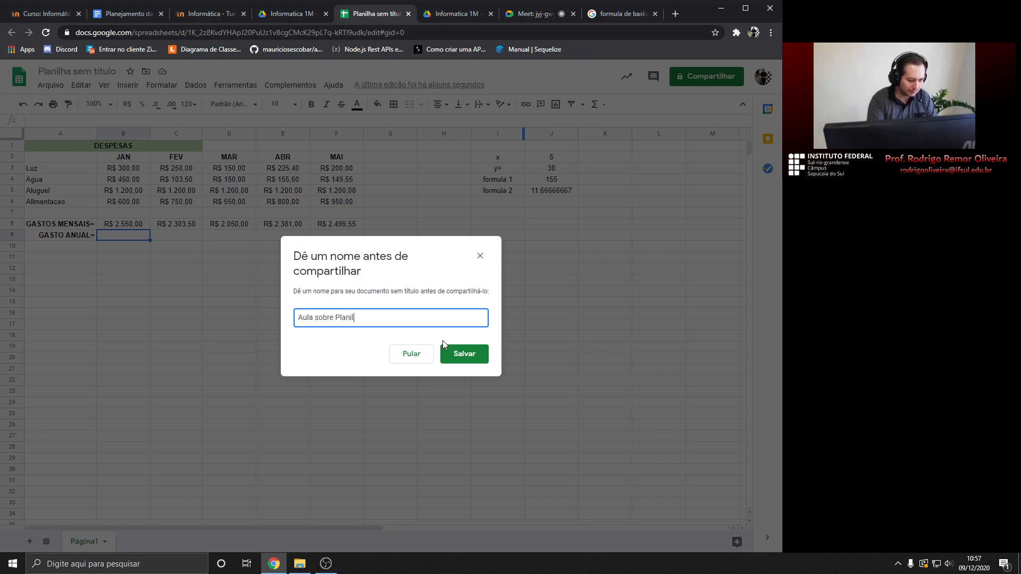
{"action": "key", "text": "Return"}
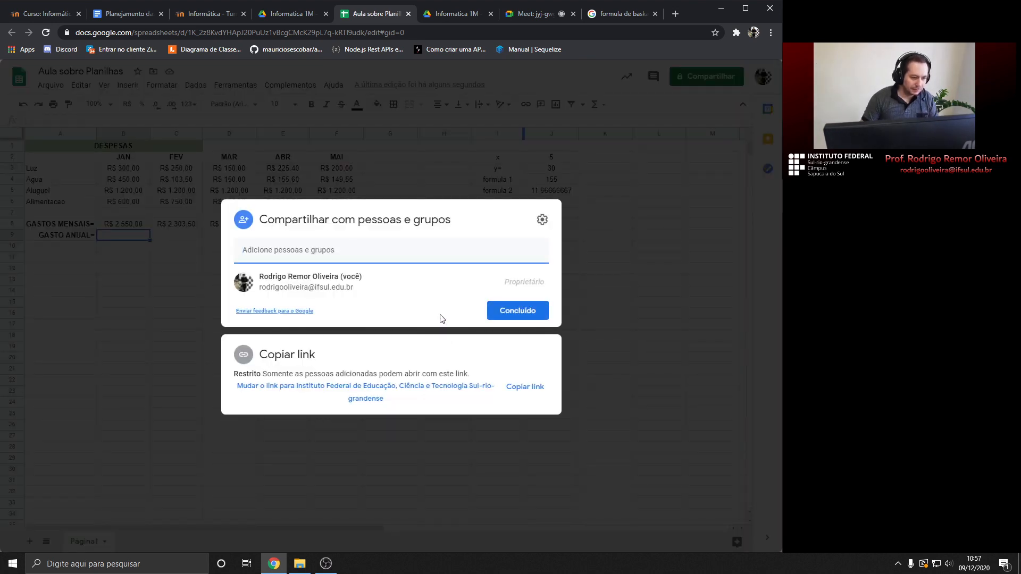
Give anyone in the institute with the link Editor access and copy the link
{"action": "left_click", "coordinate": [375, 403]}
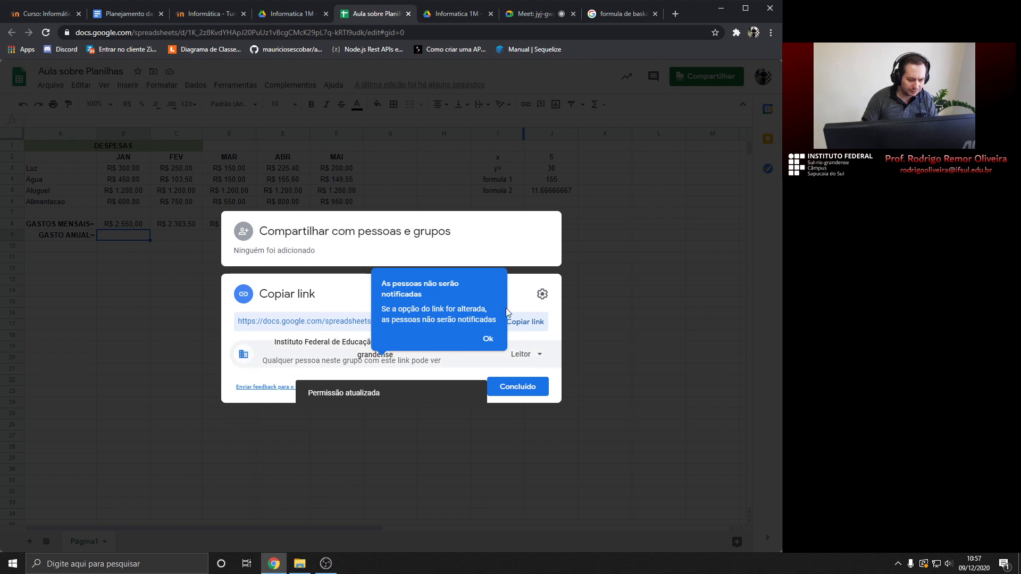
{"action": "left_click", "coordinate": [526, 354]}
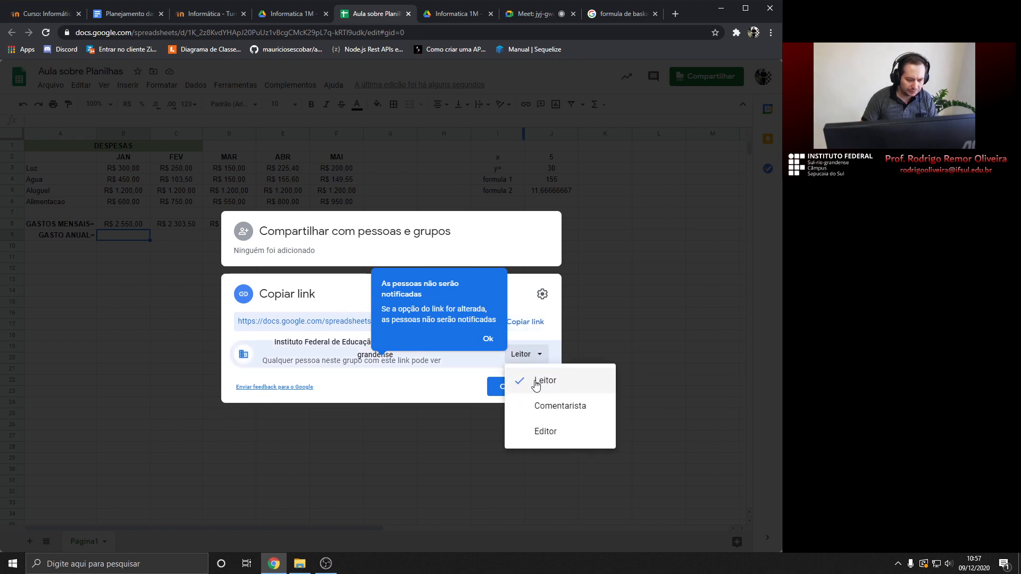
{"action": "left_click", "coordinate": [546, 430]}
{"action": "left_click", "coordinate": [536, 323]}
{"action": "left_click", "coordinate": [526, 384]}
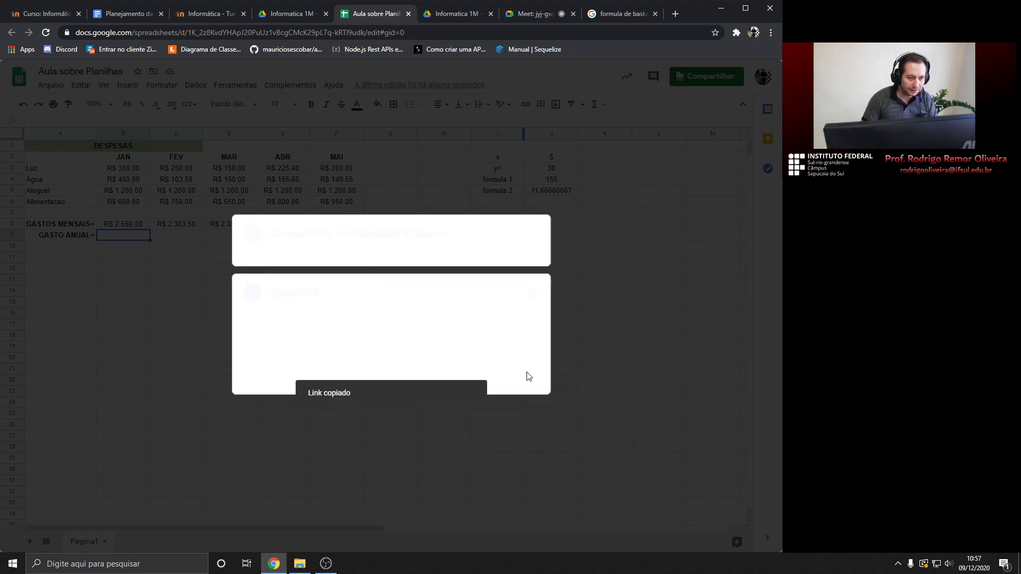
{"action": "left_click", "coordinate": [535, 15]}
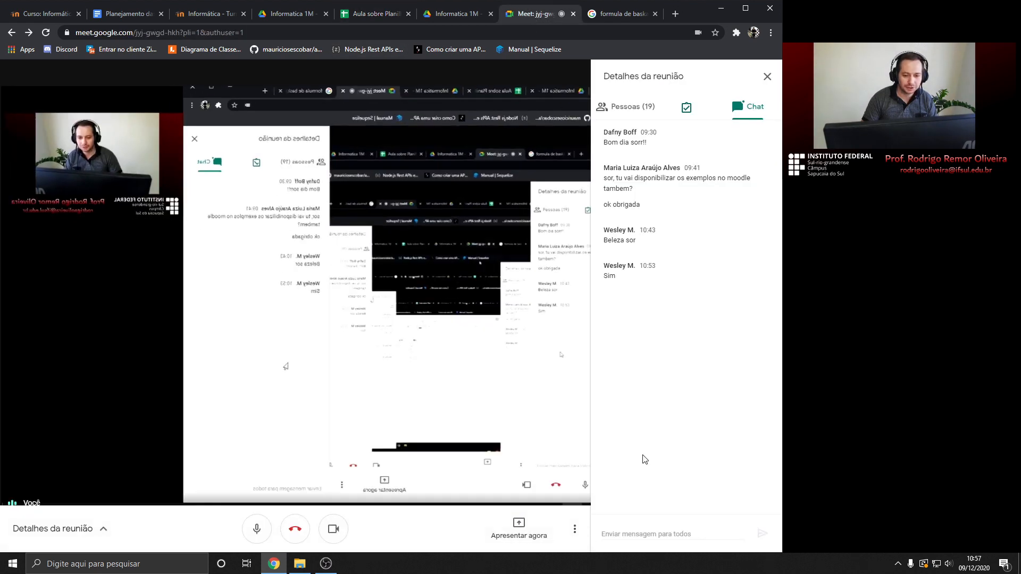
Paste the copied spreadsheet link into the Meet chat and send it
{"action": "left_click", "coordinate": [655, 534]}
{"action": "key", "text": "Return"}
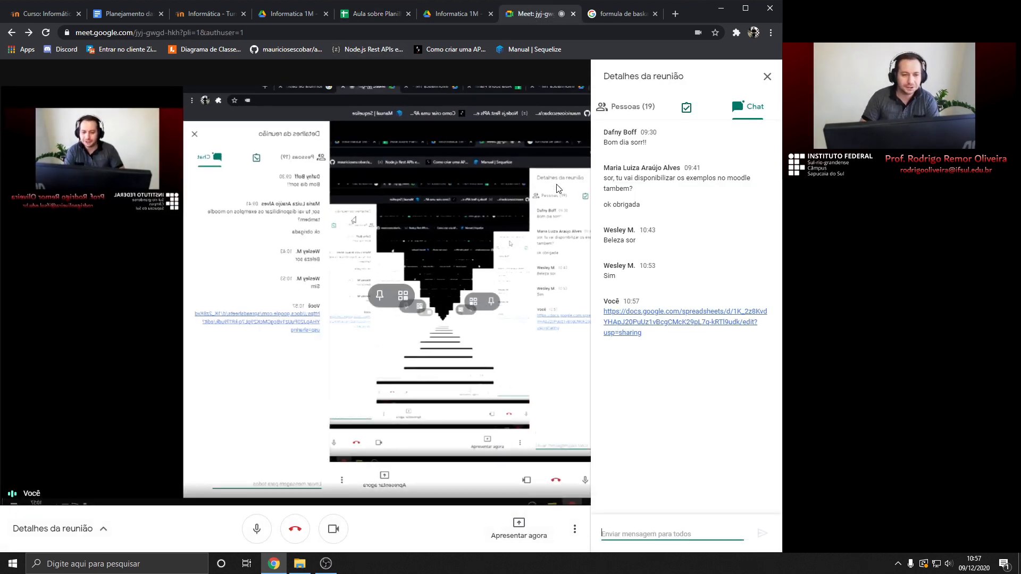
{"action": "left_click", "coordinate": [375, 14]}
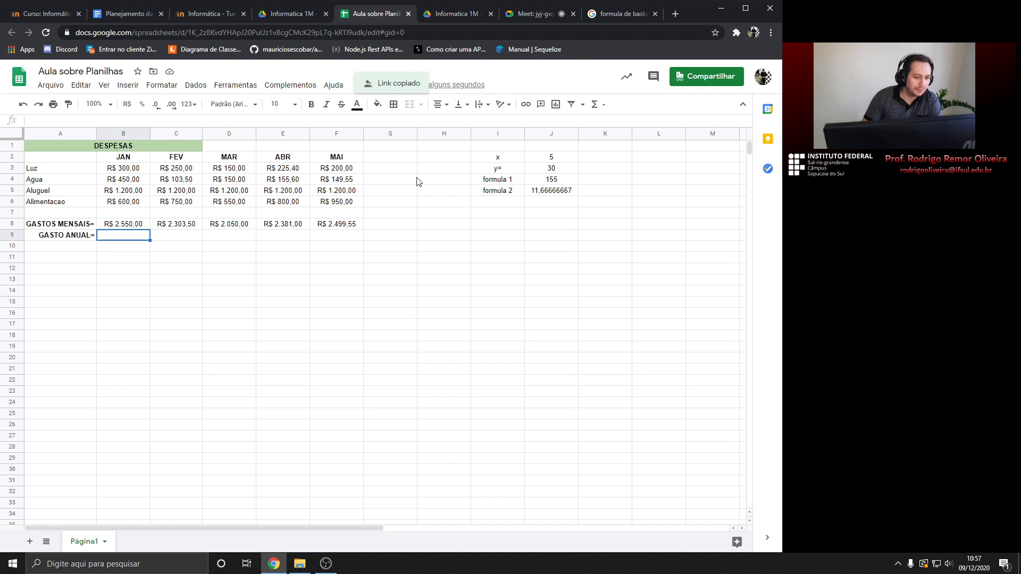
Select across the expense table, then settle on cell B9 without editing
{"action": "left_click_drag", "start_coordinate": [41, 160], "coordinate": [540, 235]}
{"action": "left_click", "coordinate": [496, 381]}
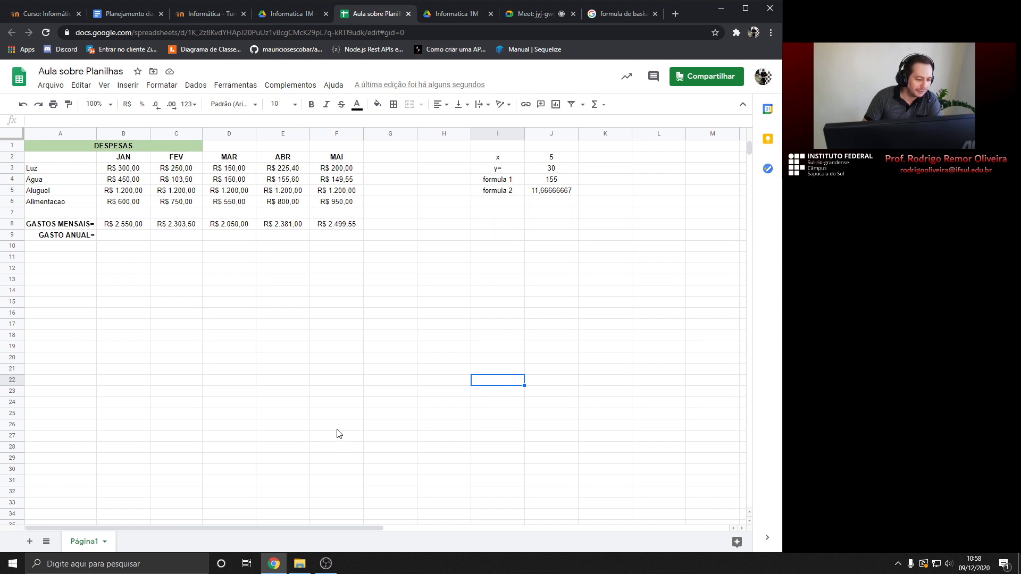
{"action": "left_click", "coordinate": [122, 269]}
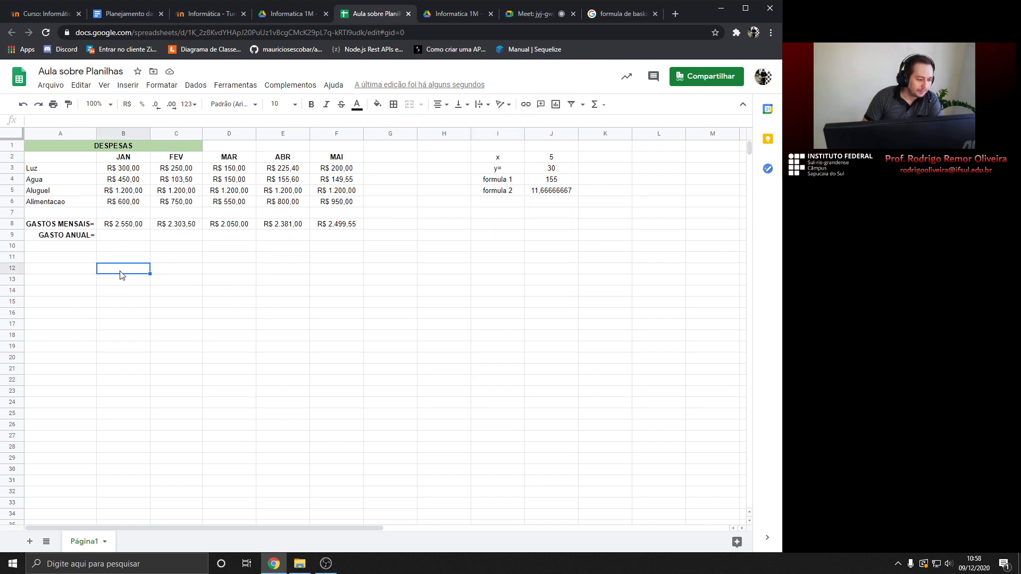
{"action": "left_click", "coordinate": [109, 239]}
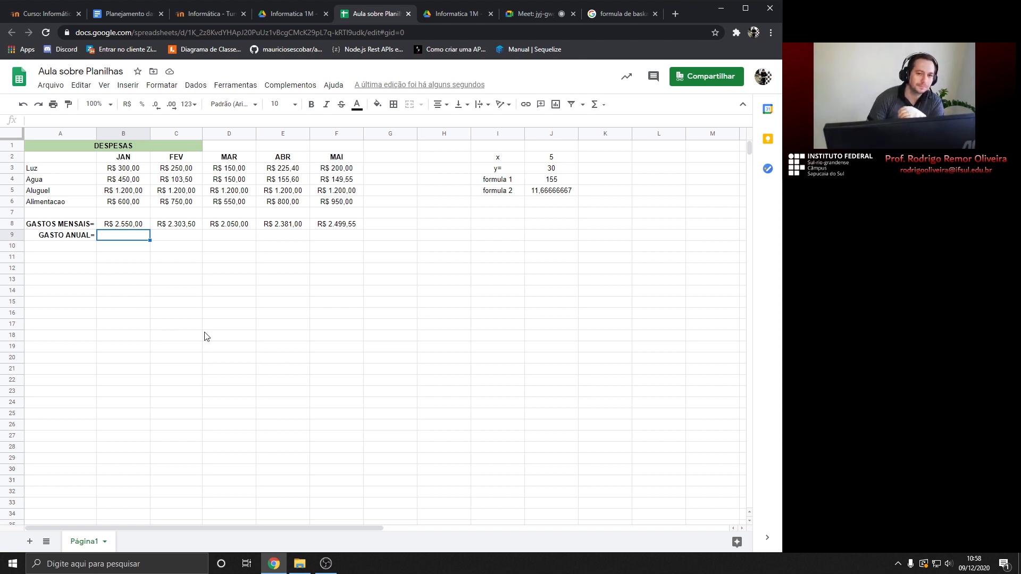
Show the Meet call's list of 19 participants
{"action": "left_click", "coordinate": [524, 16]}
{"action": "left_click", "coordinate": [627, 106]}
{"action": "scroll", "coordinate": [672, 256], "scroll_direction": "down", "scroll_amount": 3}
Close the Meet Attendance tab, check the Meet chat, and return to Aula sobre Planilhas
{"action": "scroll", "coordinate": [671, 256], "scroll_direction": "up", "scroll_amount": 3}
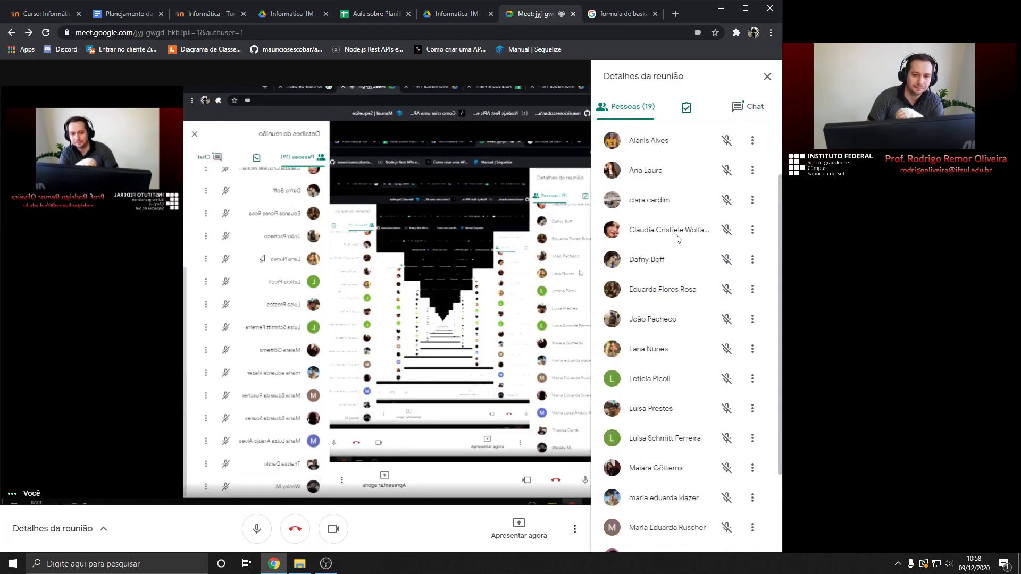
{"action": "left_click", "coordinate": [686, 108]}
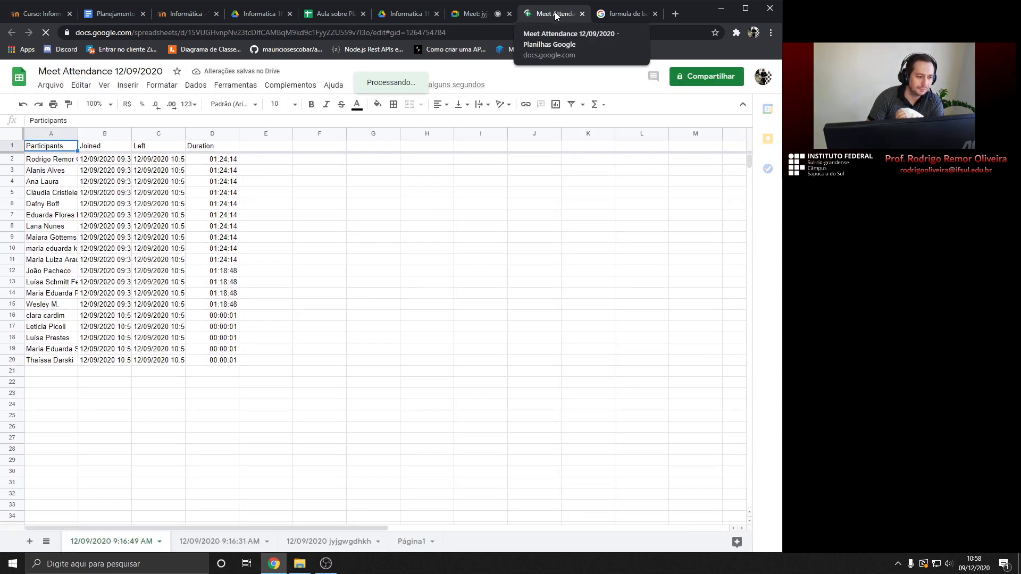
{"action": "middle_click", "coordinate": [555, 16]}
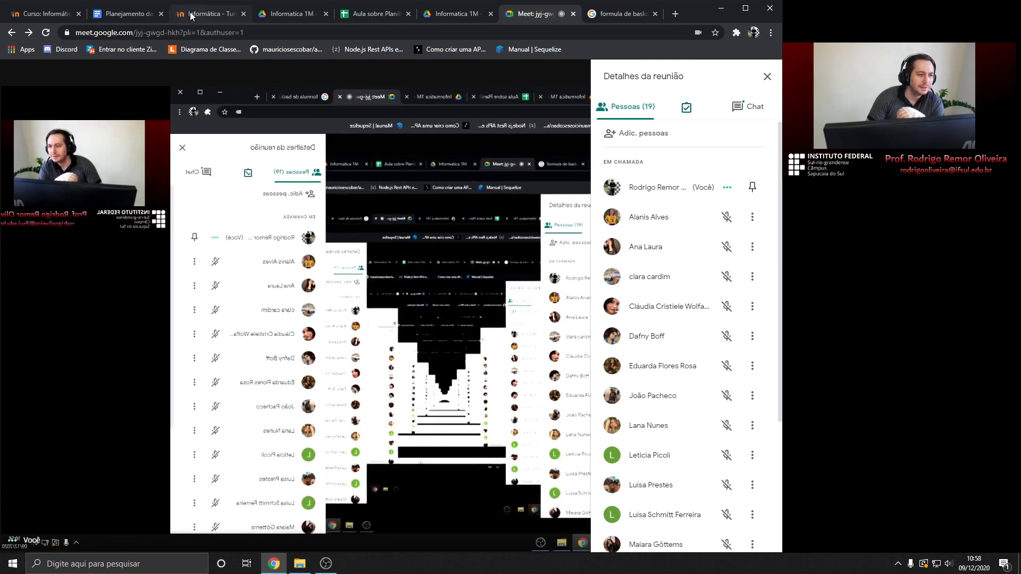
{"action": "left_click", "coordinate": [372, 14]}
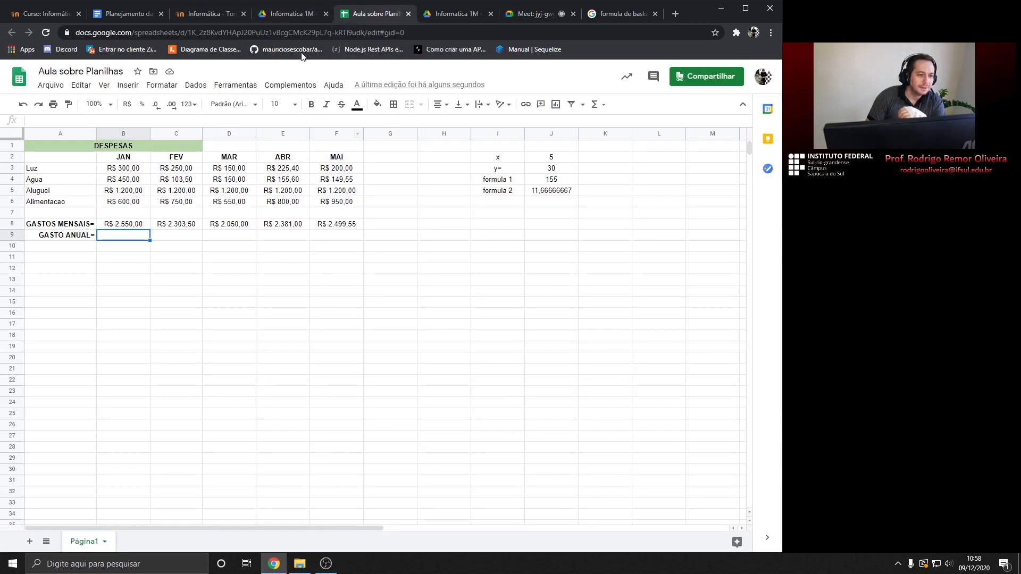
{"action": "left_click", "coordinate": [520, 19]}
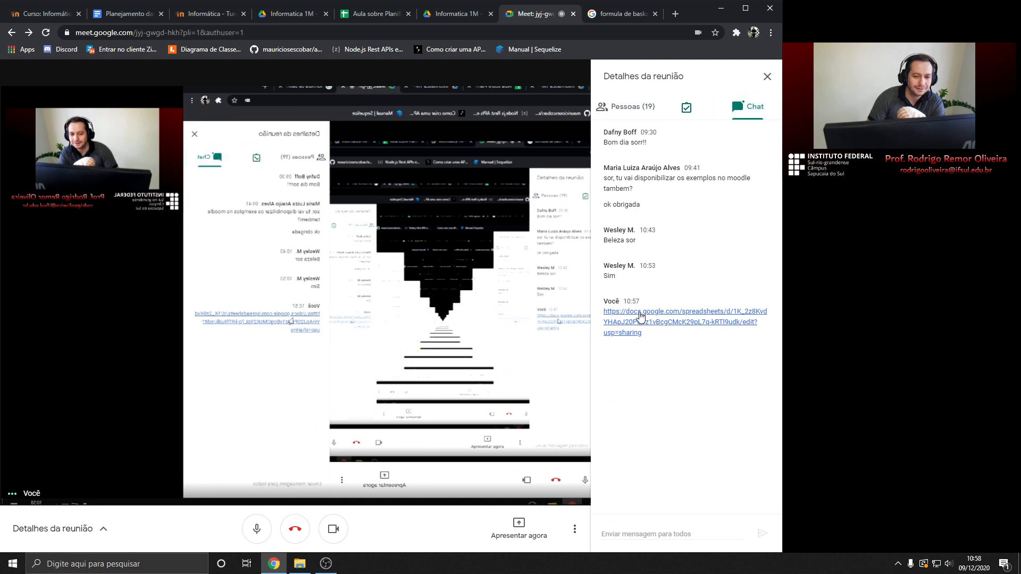
{"action": "left_click", "coordinate": [340, 15]}
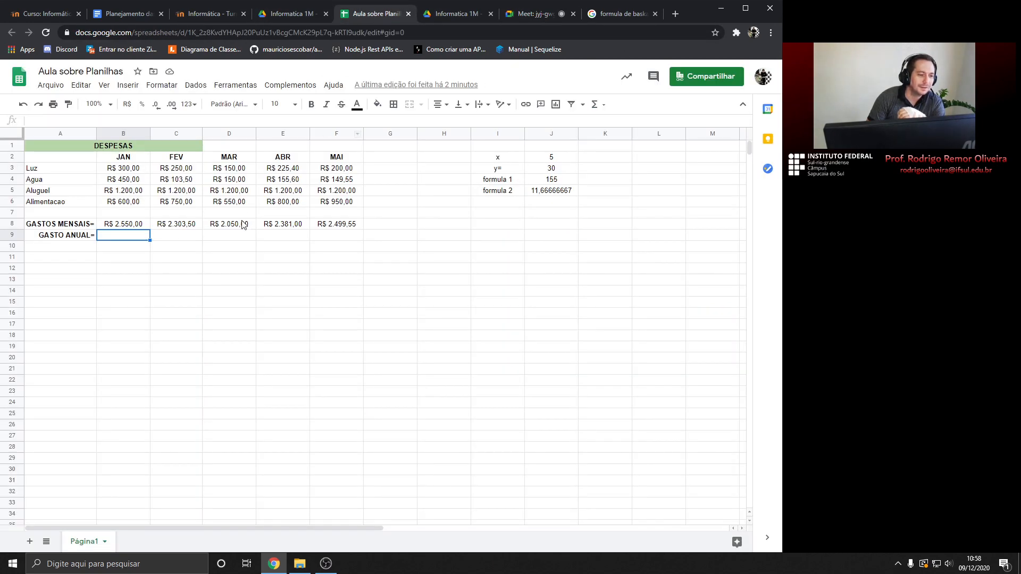
Check each JAN–MAI total in B8:F8 and their combined sum of R$ 11.784,05
{"action": "left_click", "coordinate": [118, 226]}
{"action": "left_click", "coordinate": [178, 230]}
{"action": "left_click", "coordinate": [237, 229]}
{"action": "left_click", "coordinate": [293, 227]}
{"action": "key", "text": "Right"}
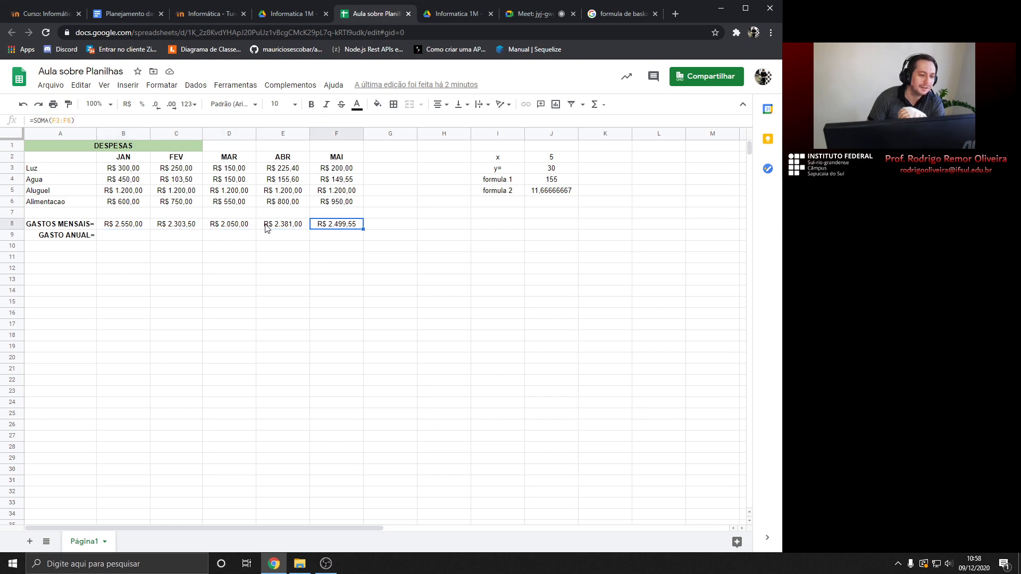
{"action": "left_click_drag", "start_coordinate": [123, 227], "coordinate": [340, 229]}
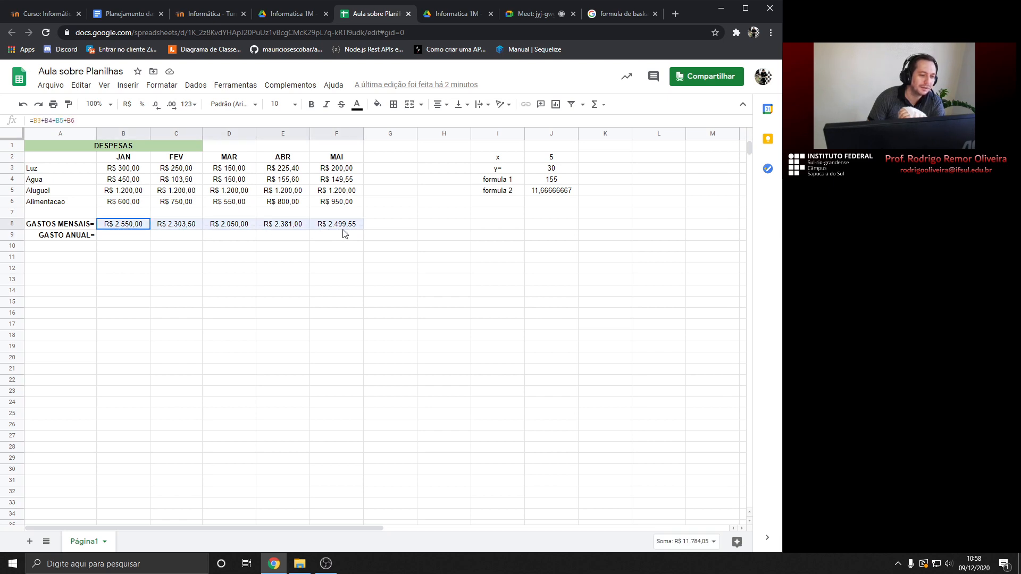
{"action": "left_click", "coordinate": [125, 240]}
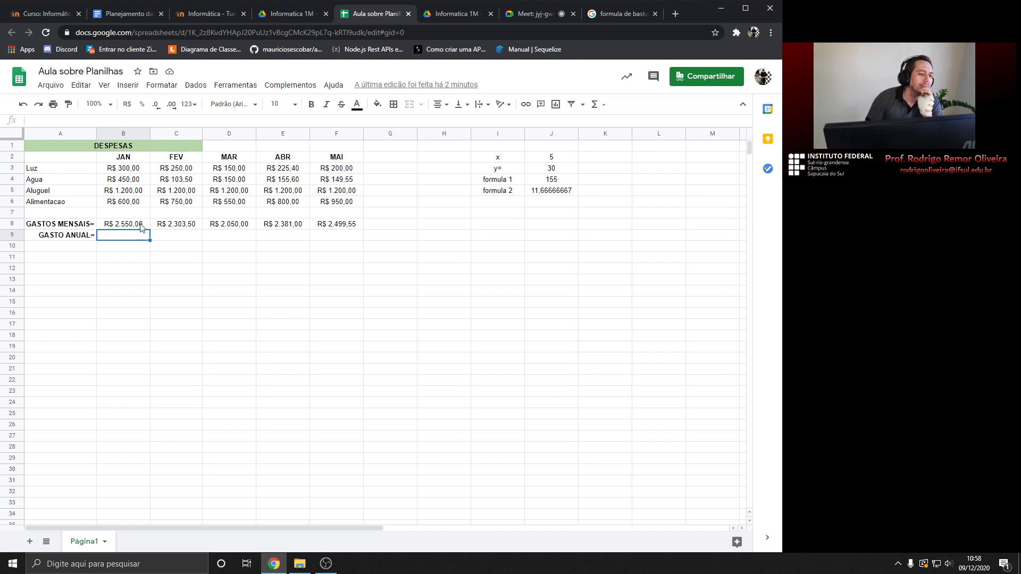
{"action": "left_click_drag", "start_coordinate": [136, 228], "coordinate": [339, 229]}
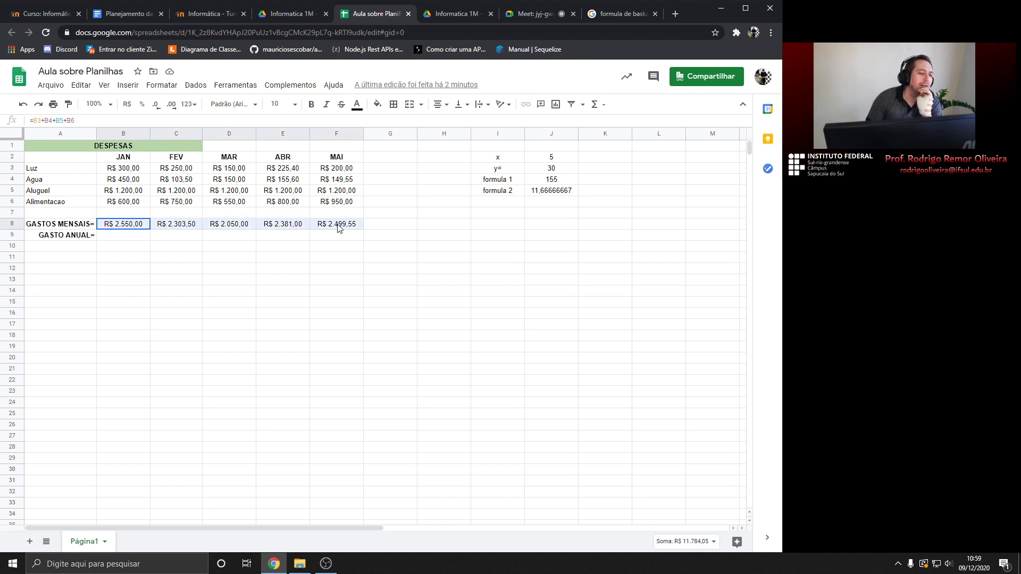
{"action": "left_click", "coordinate": [122, 237]}
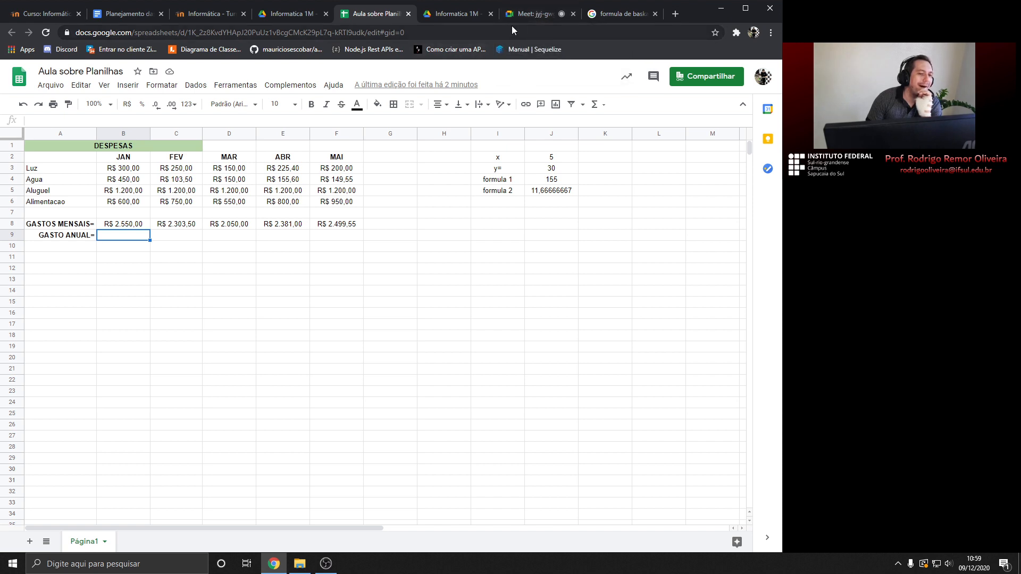
Enter =B8+C8+D8+E8+F8 in B9, giving an annual total of R$ 11.784,05
{"action": "left_click", "coordinate": [532, 14]}
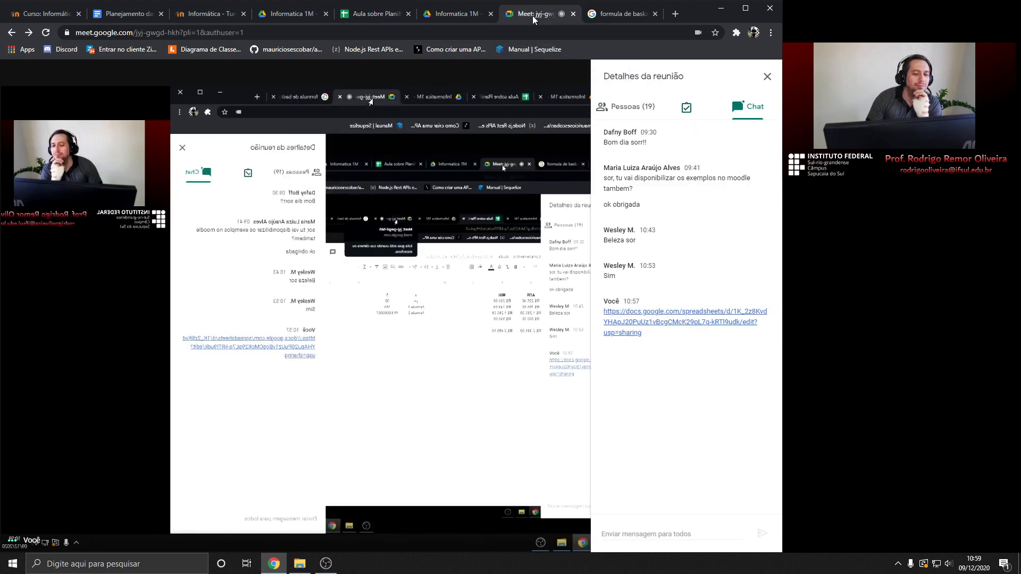
{"action": "left_click", "coordinate": [369, 15]}
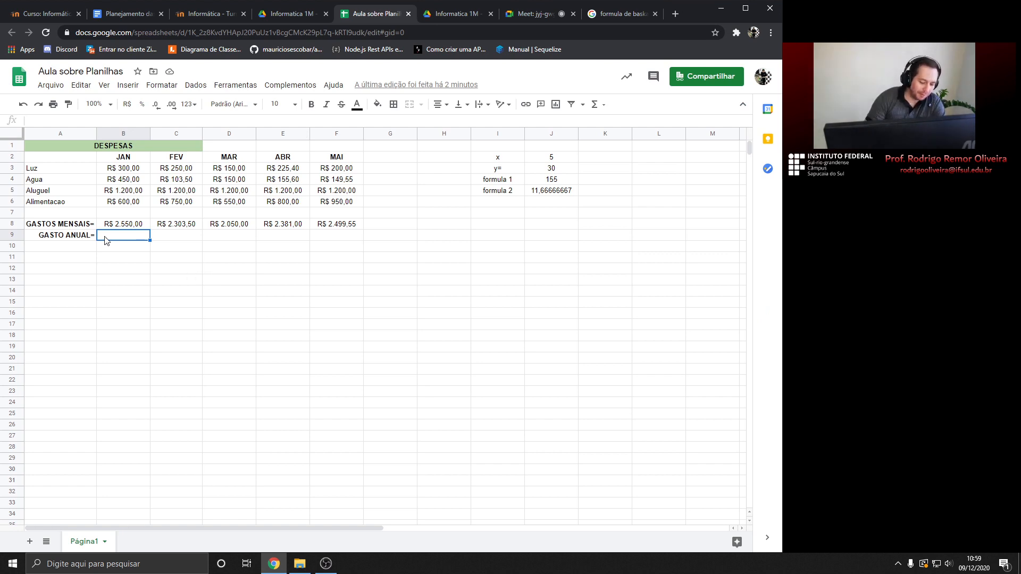
{"action": "type", "text": "="}
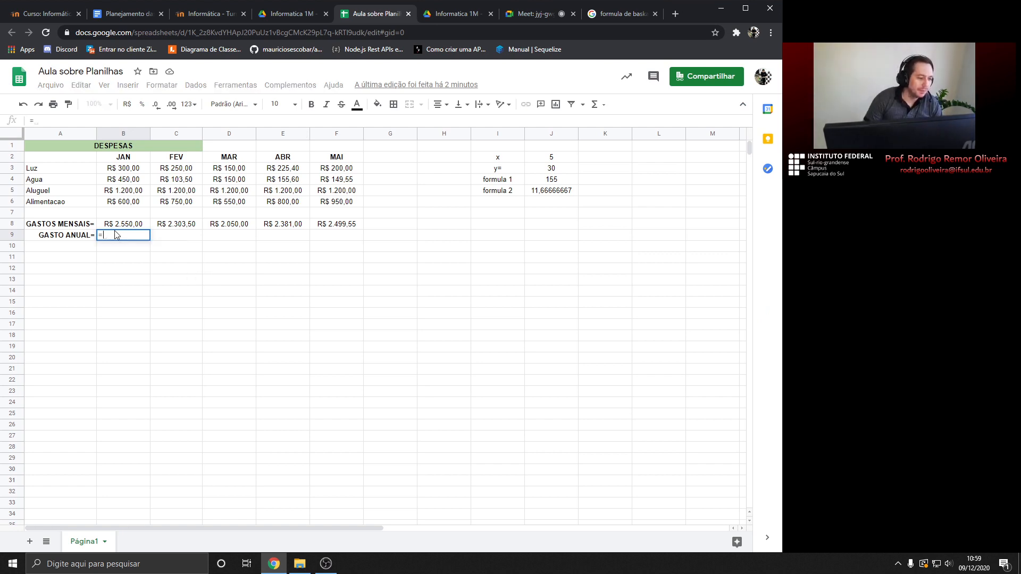
{"action": "left_click", "coordinate": [130, 227]}
{"action": "type", "text": "+"}
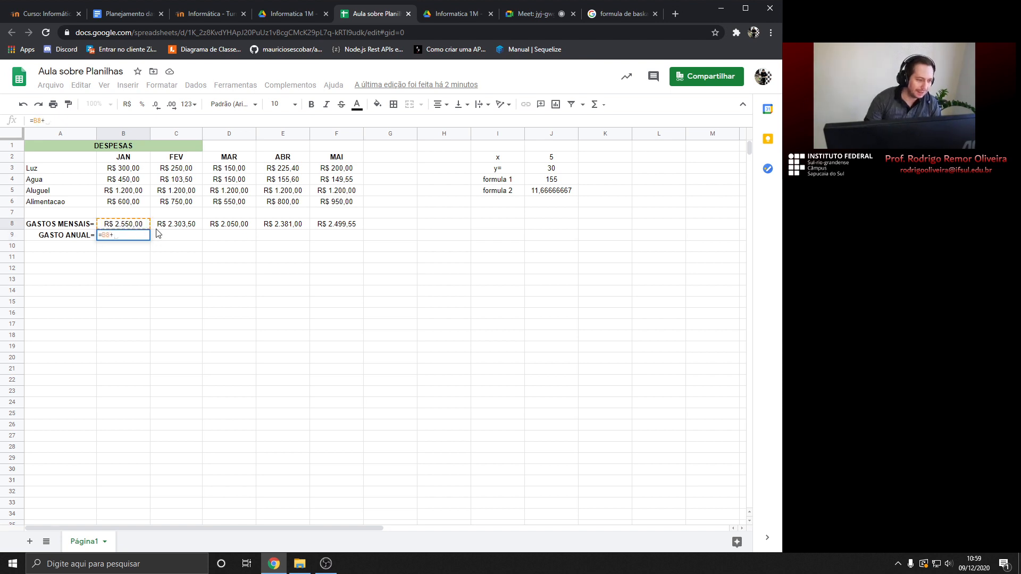
{"action": "left_click", "coordinate": [176, 227]}
{"action": "type", "text": "+"}
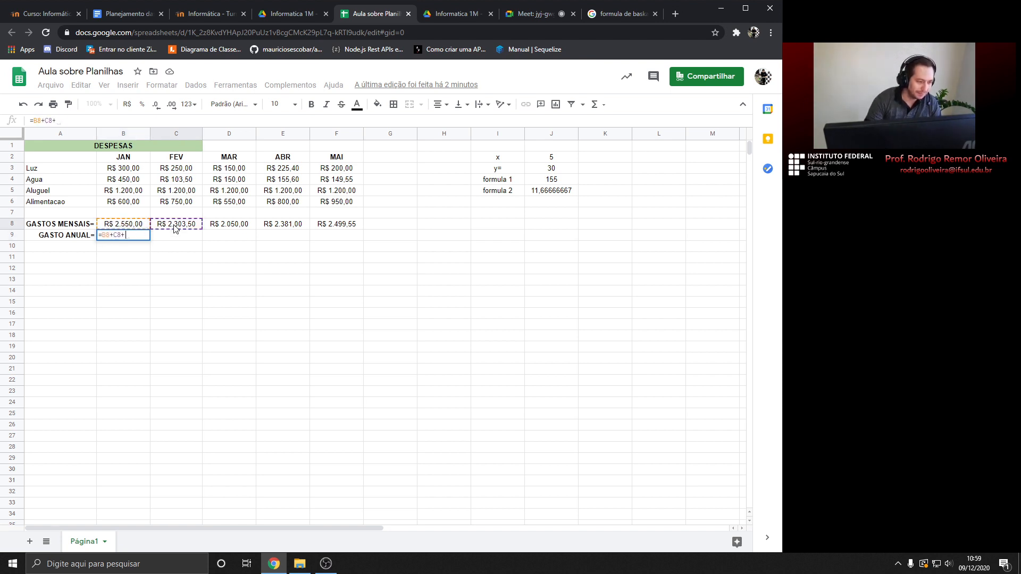
{"action": "left_click", "coordinate": [219, 225]}
{"action": "type", "text": "+"}
{"action": "left_click", "coordinate": [281, 226]}
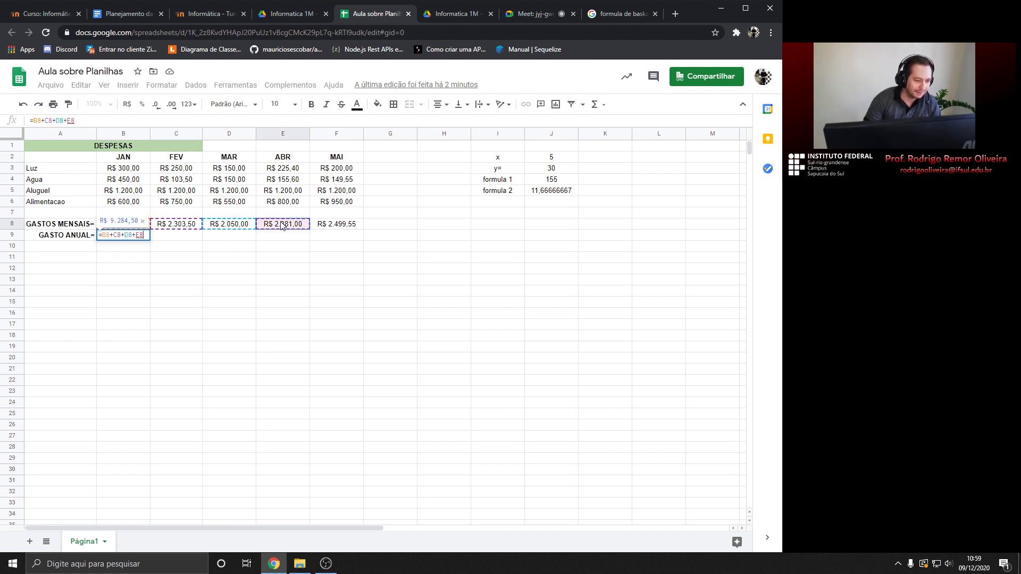
{"action": "type", "text": "+"}
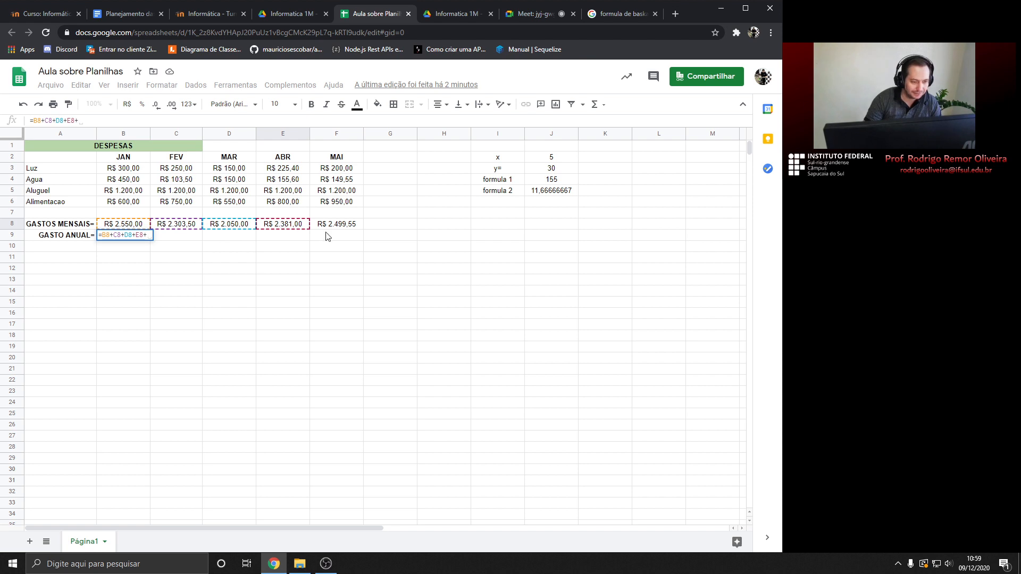
{"action": "left_click", "coordinate": [337, 225]}
{"action": "key", "text": "Return"}
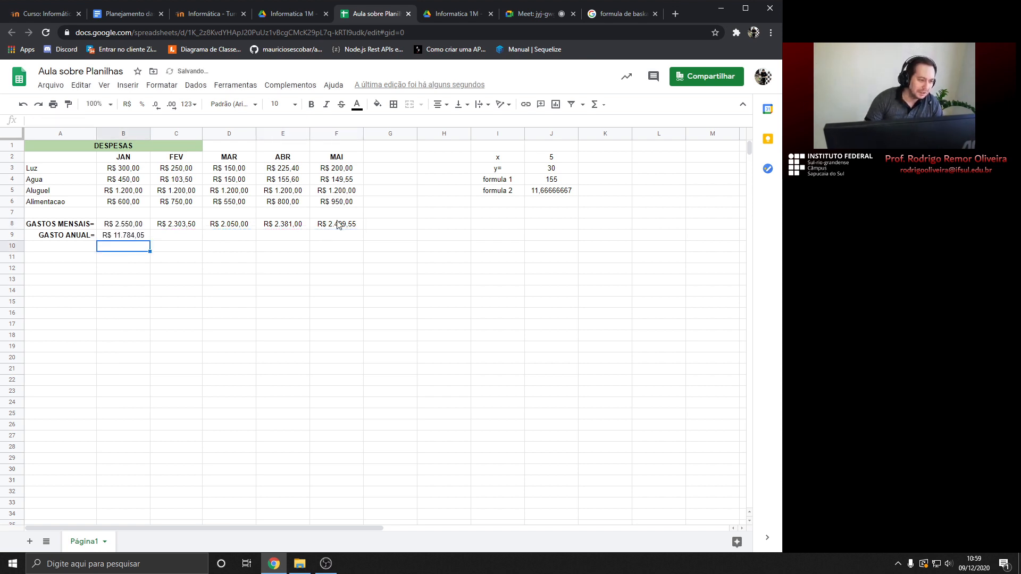
Inspect B9's formula alongside cells C9 and B8
{"action": "left_click", "coordinate": [122, 238]}
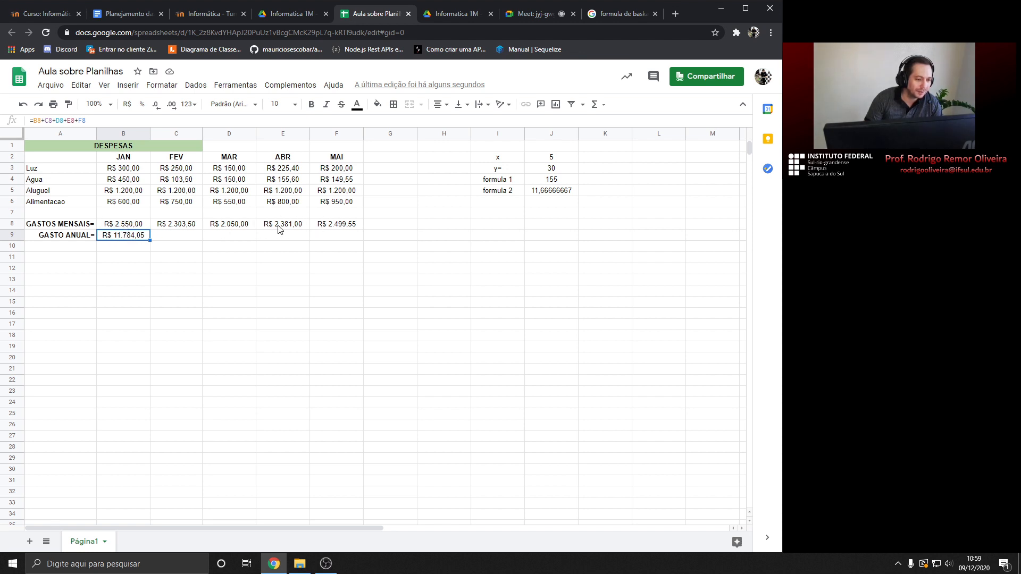
{"action": "left_click", "coordinate": [166, 235]}
{"action": "left_click", "coordinate": [125, 225]}
{"action": "left_click", "coordinate": [124, 237]}
Clear B9 and review the B8 and C8 formulas and the B8:F8 sum
{"action": "key", "text": "Delete"}
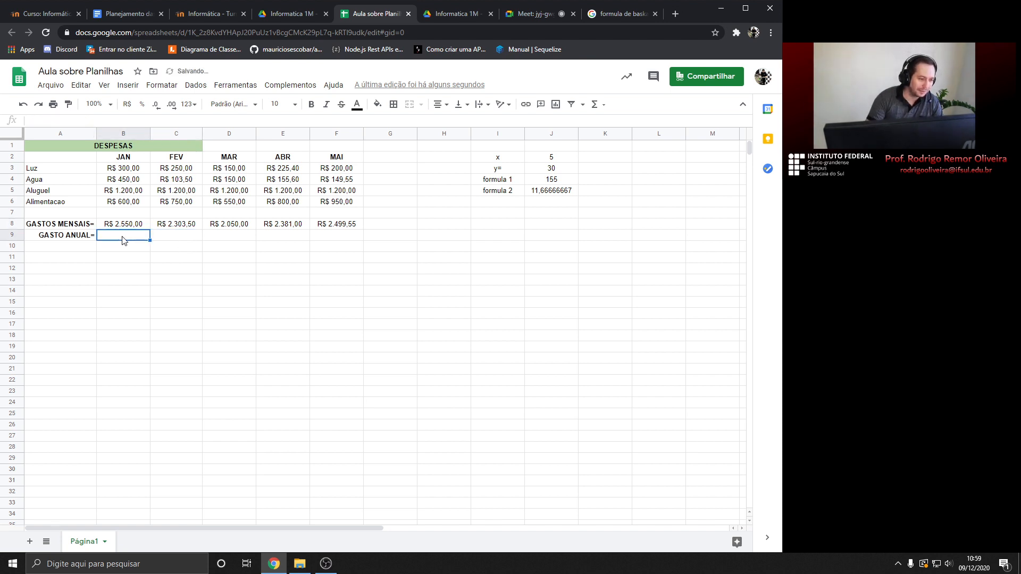
{"action": "left_click", "coordinate": [124, 225]}
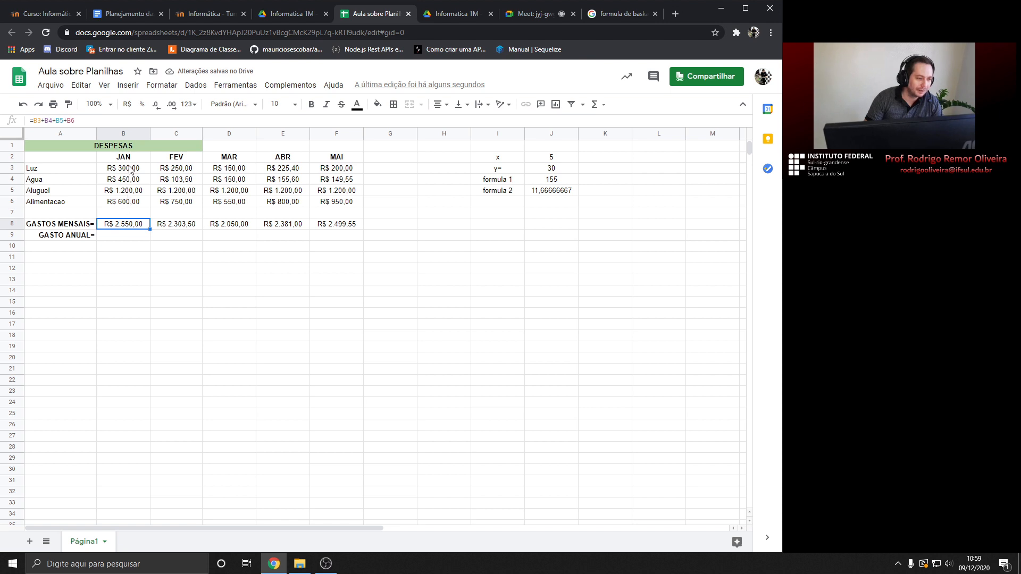
{"action": "left_click", "coordinate": [170, 225]}
{"action": "left_click", "coordinate": [120, 228]}
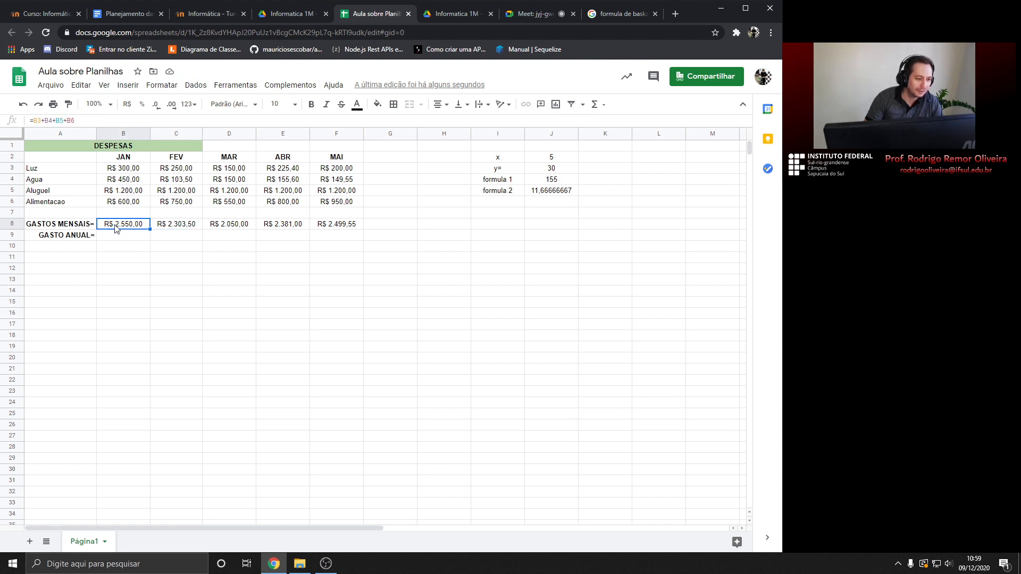
{"action": "left_click_drag", "start_coordinate": [123, 226], "coordinate": [340, 226]}
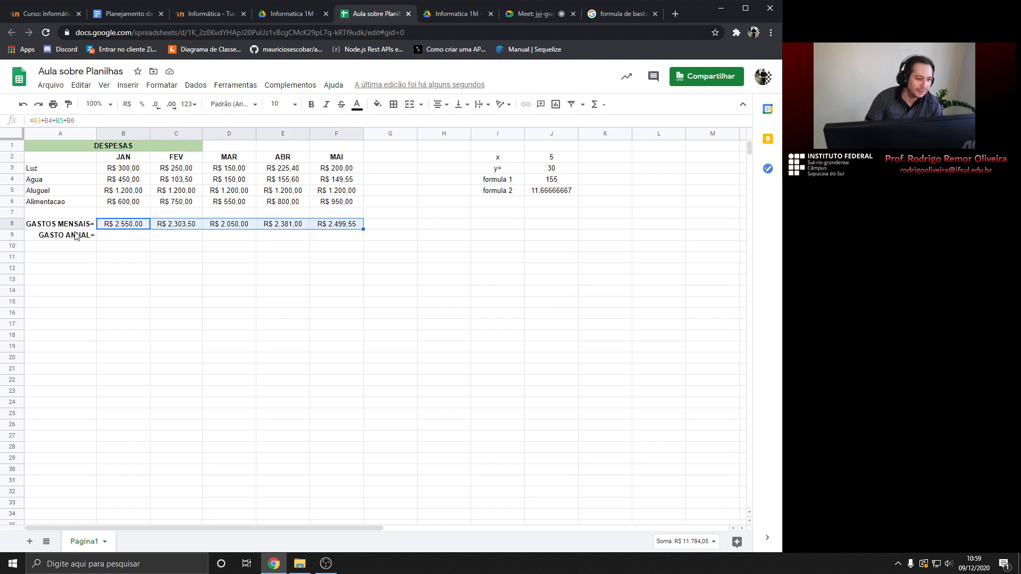
Insert =SOMA(B8:F8) in B9 from the Functions menu
{"action": "left_click", "coordinate": [116, 238]}
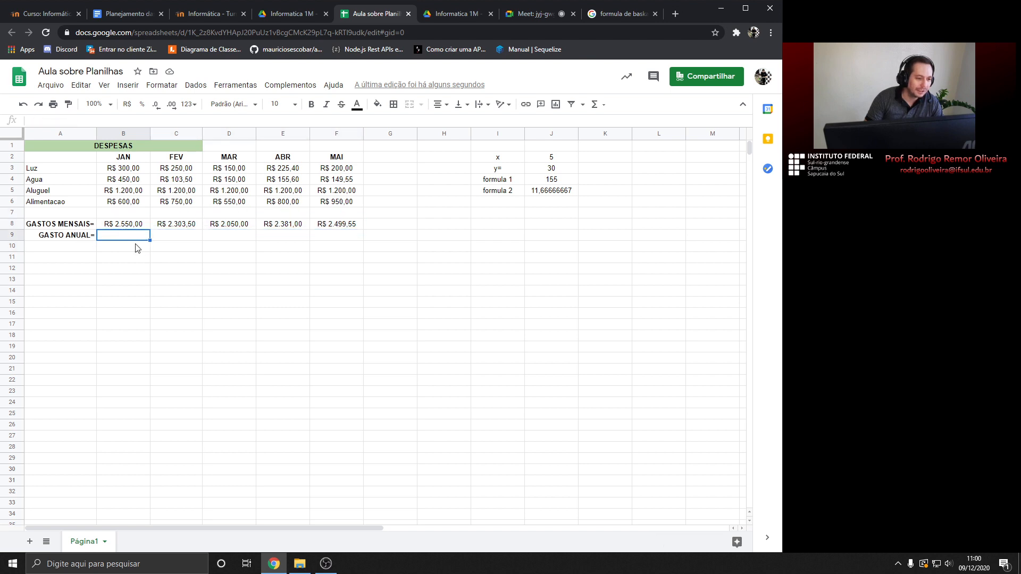
{"action": "left_click", "coordinate": [595, 104]}
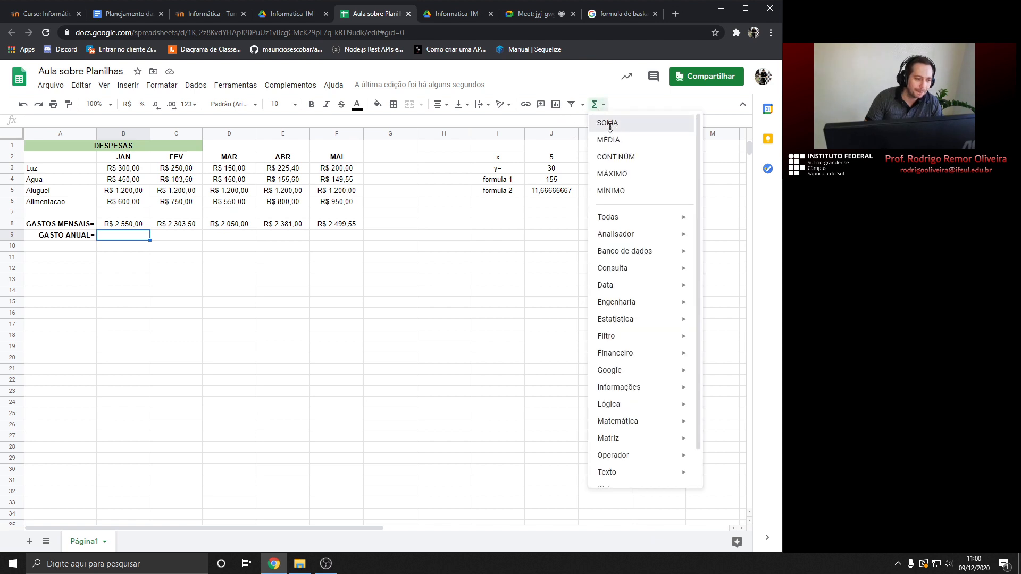
{"action": "left_click", "coordinate": [610, 125]}
{"action": "left_click_drag", "start_coordinate": [120, 226], "coordinate": [338, 230]}
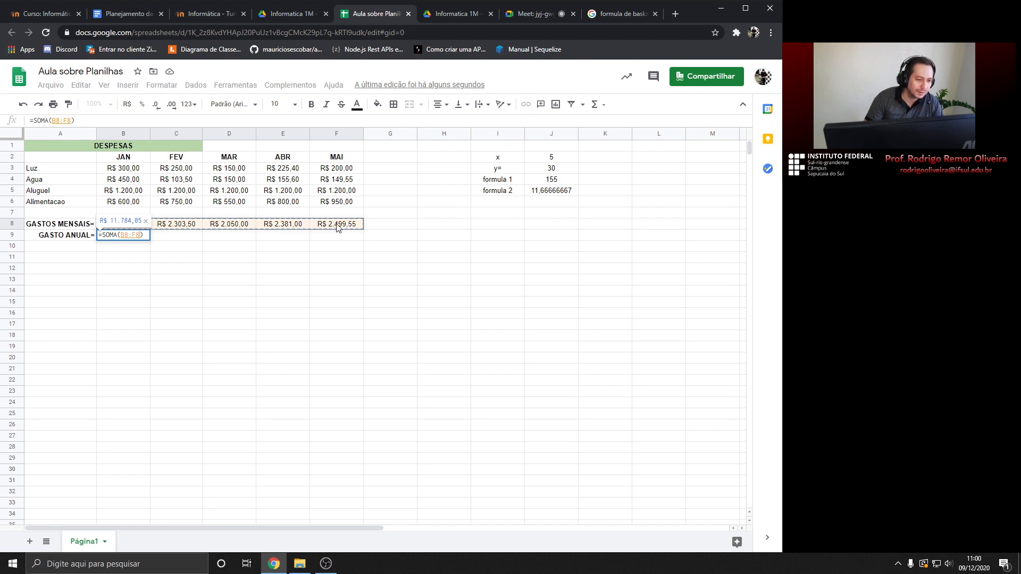
{"action": "key", "text": "Return"}
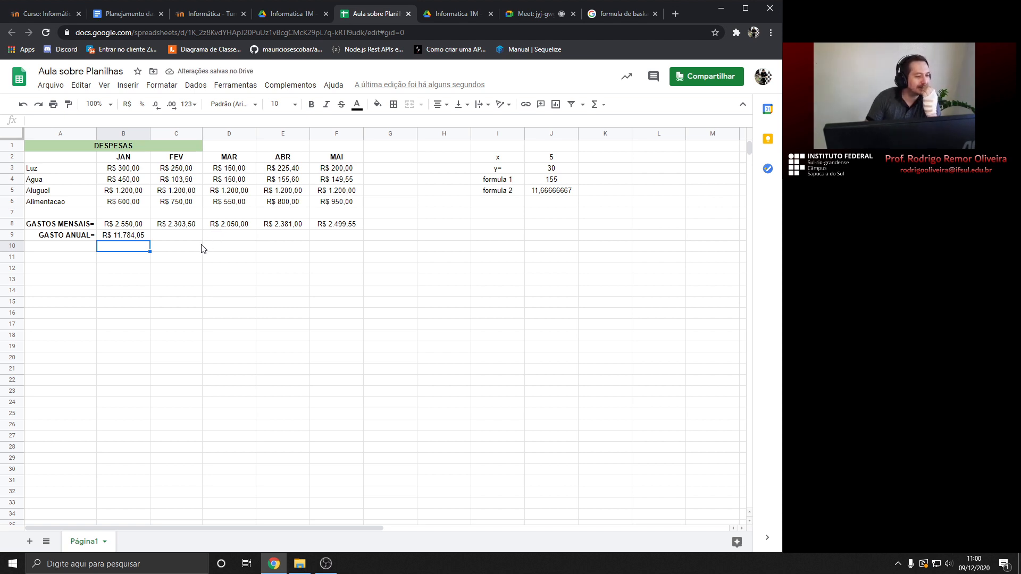
{"action": "left_click", "coordinate": [135, 237]}
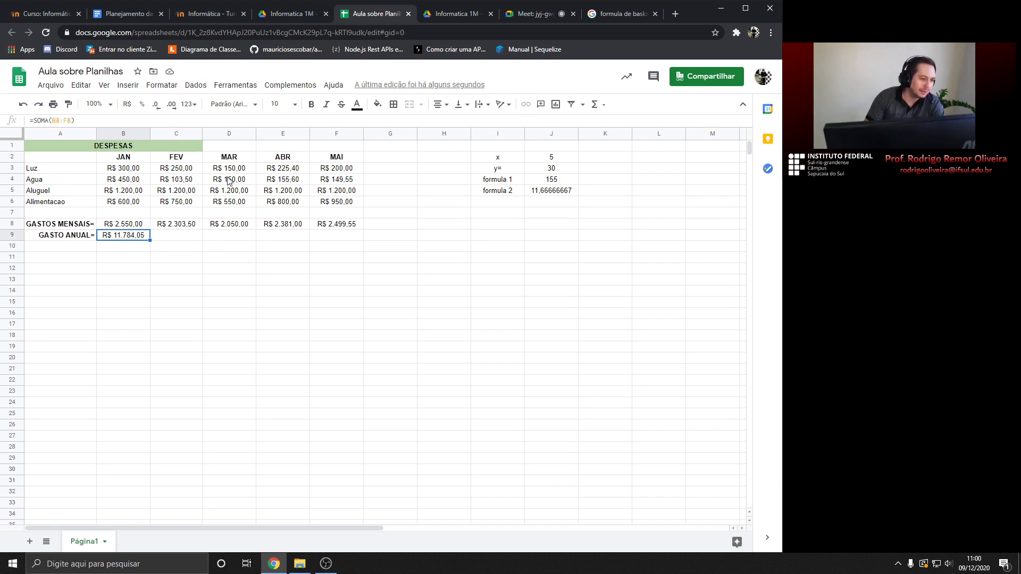
Merge the DESPESAS title cells A1:F1 into one
{"action": "left_click", "coordinate": [113, 147]}
{"action": "left_click_drag", "start_coordinate": [41, 148], "coordinate": [326, 155]}
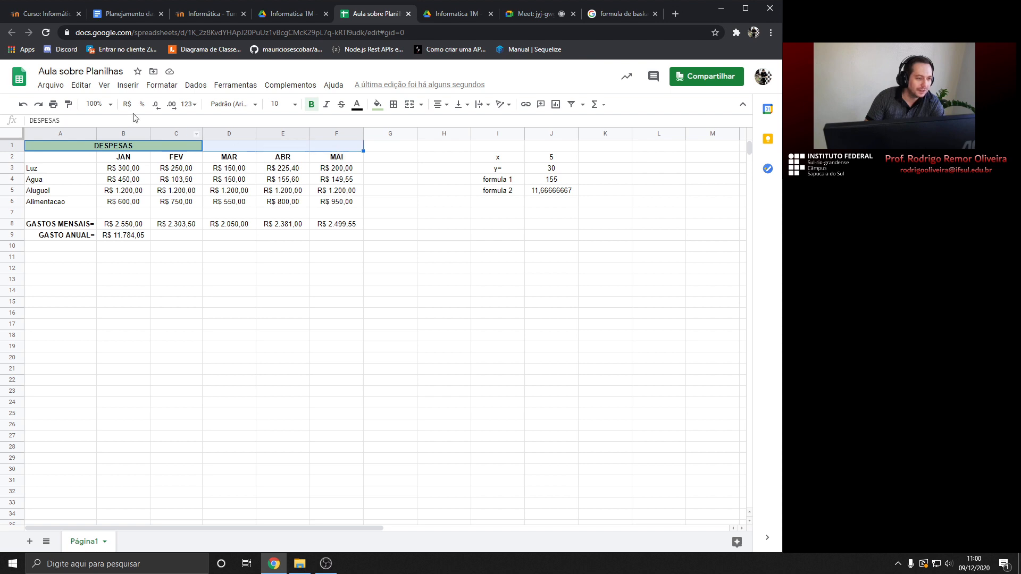
{"action": "left_click", "coordinate": [162, 85]}
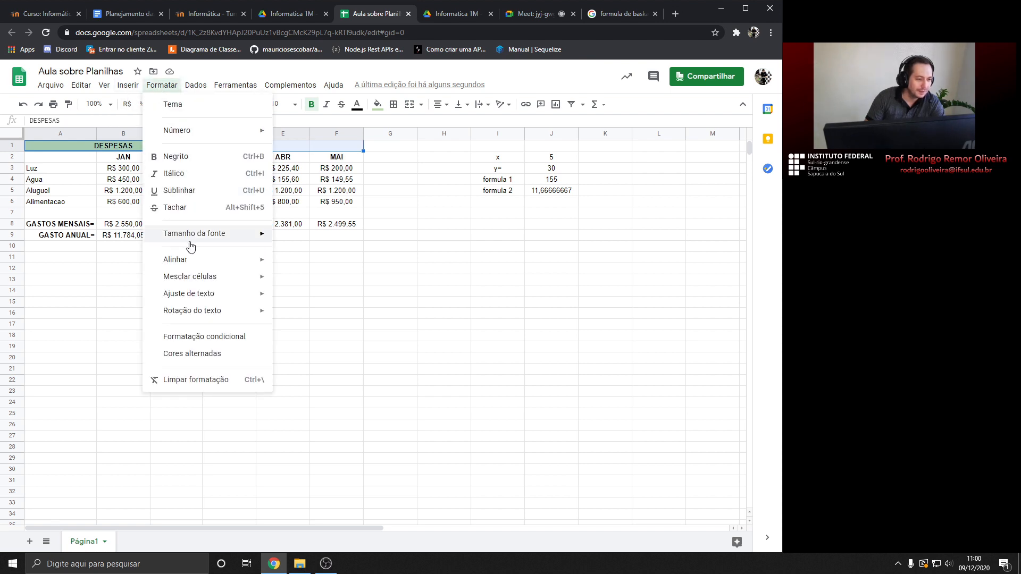
{"action": "mouse_move", "coordinate": [213, 277]}
{"action": "left_click", "coordinate": [314, 282]}
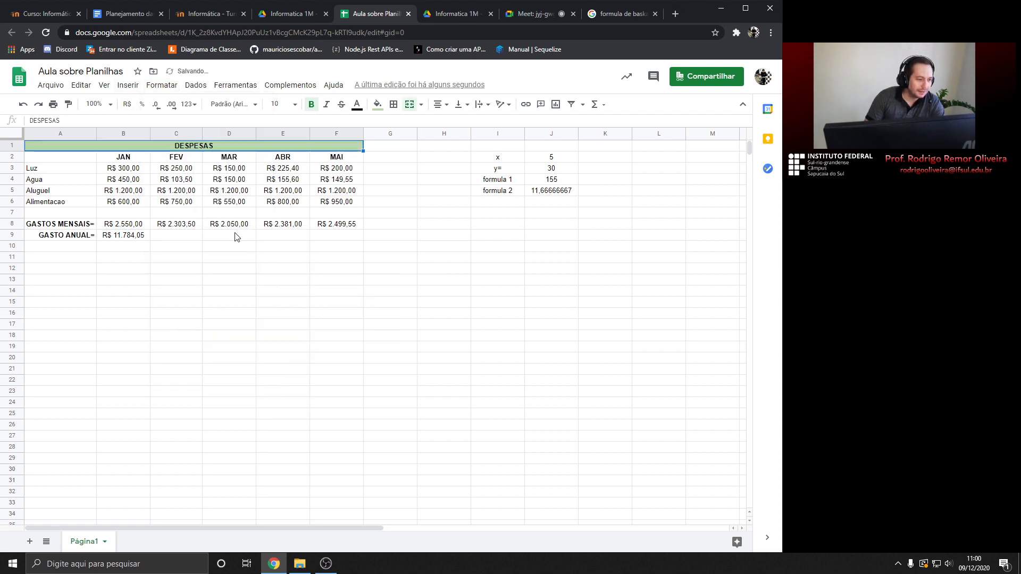
{"action": "left_click", "coordinate": [160, 244]}
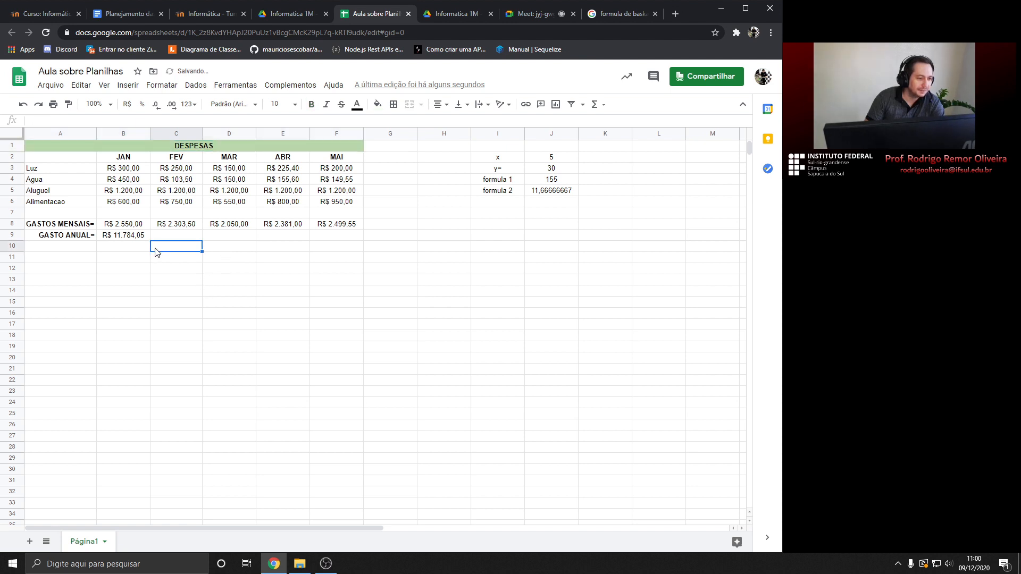
Make the annual total in B9 and the monthly totals B8:F8 bold
{"action": "left_click", "coordinate": [120, 236]}
{"action": "left_click", "coordinate": [311, 104]}
{"action": "left_click_drag", "start_coordinate": [120, 225], "coordinate": [336, 224]}
{"action": "left_click", "coordinate": [311, 104]}
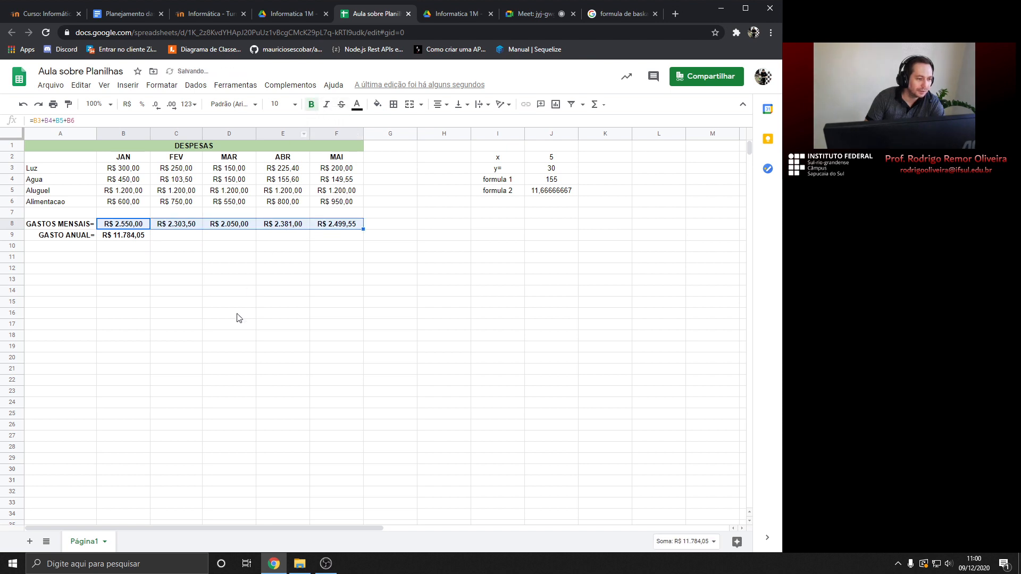
{"action": "left_click", "coordinate": [130, 248]}
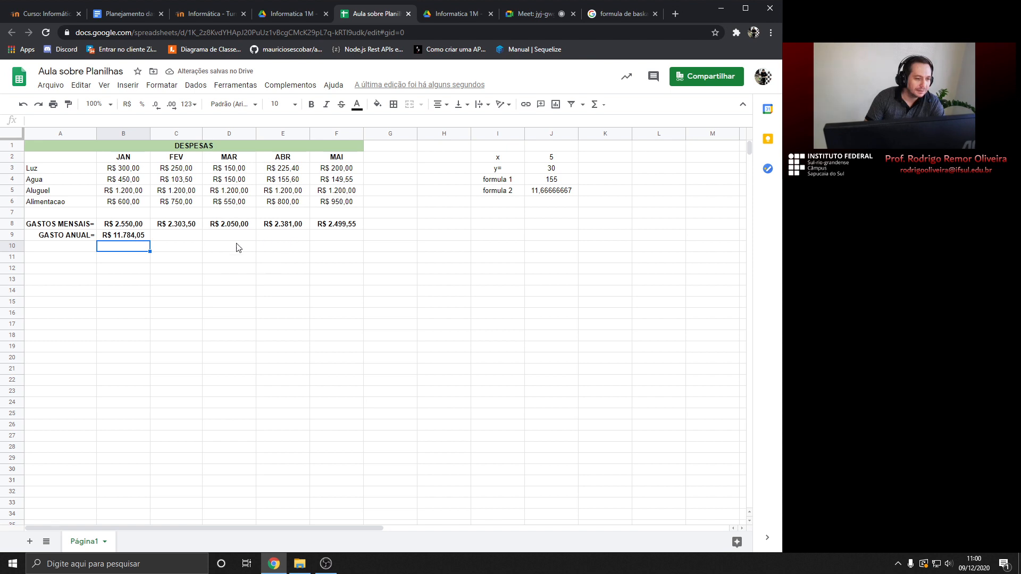
{"action": "left_click", "coordinate": [130, 236]}
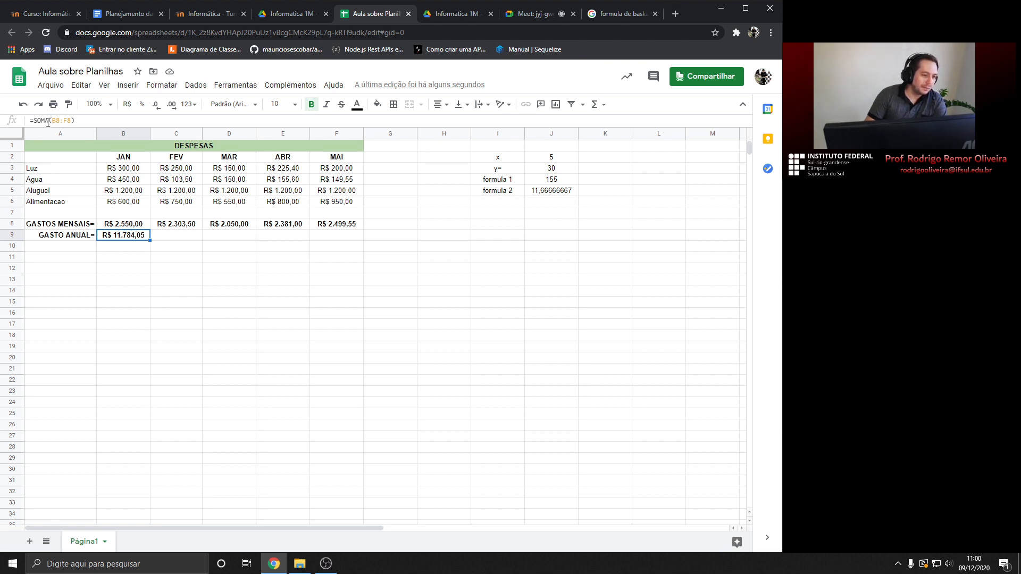
{"action": "left_click", "coordinate": [184, 240]}
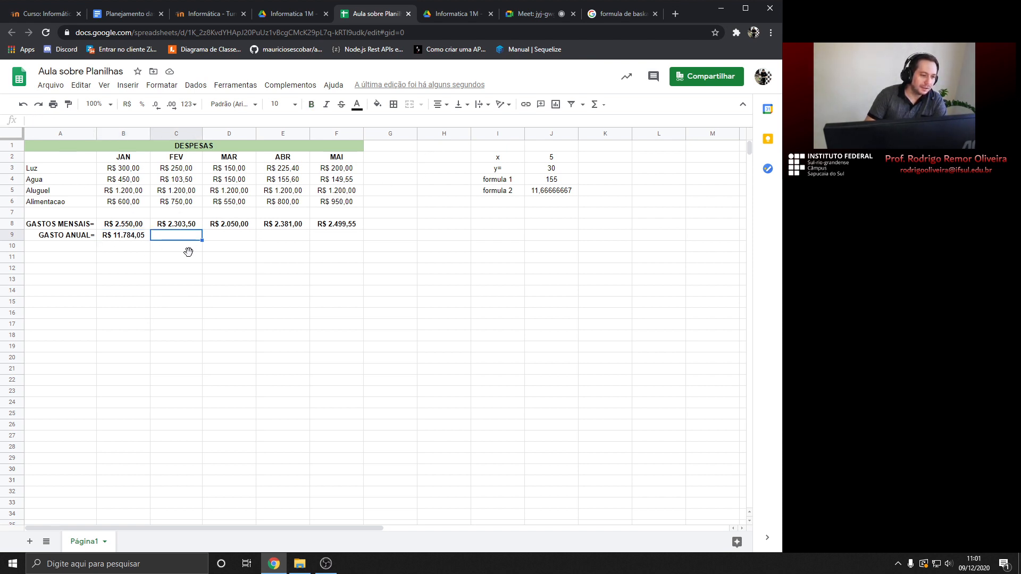
{"action": "left_click", "coordinate": [594, 105]}
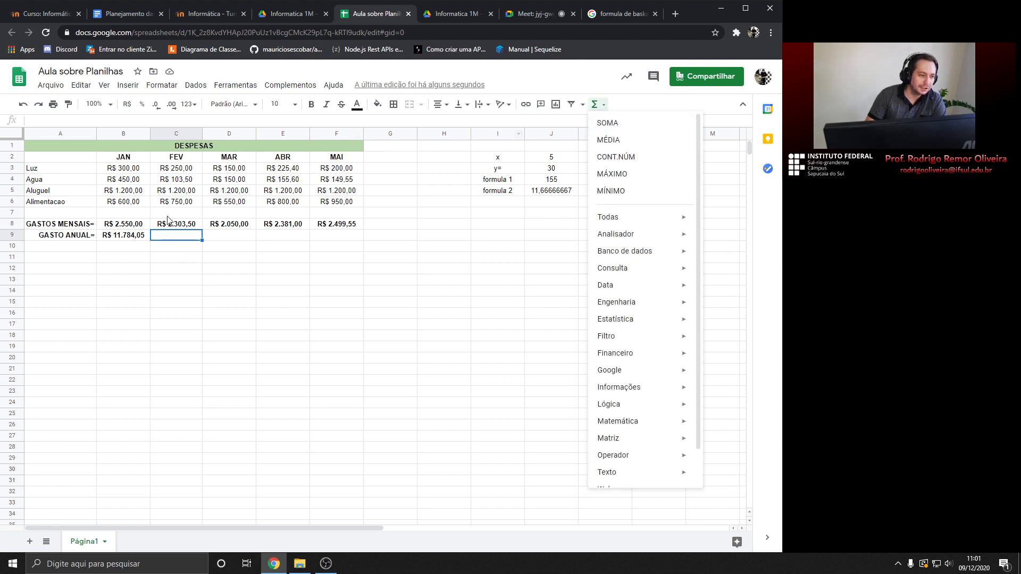
{"action": "left_click", "coordinate": [131, 240]}
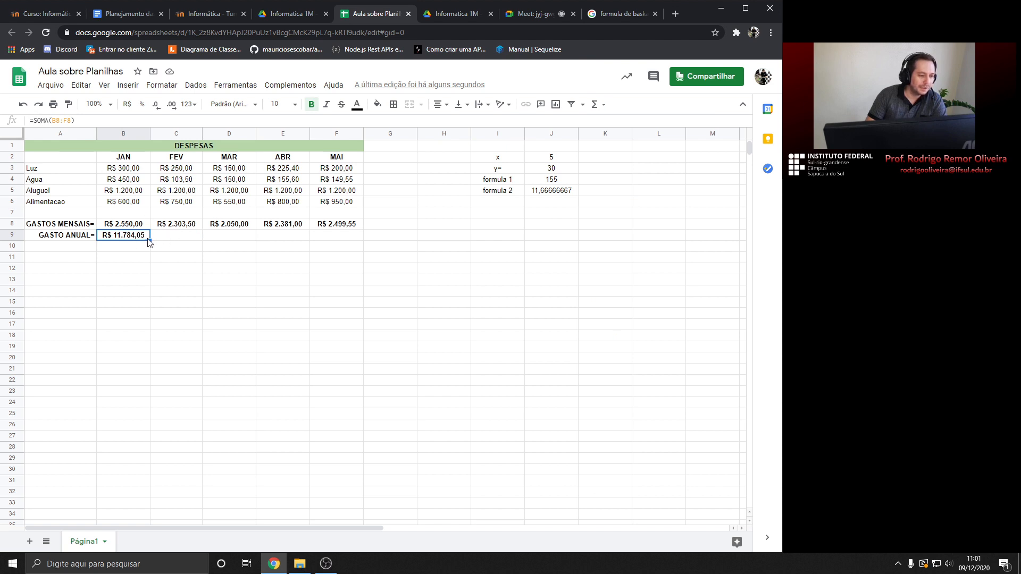
{"action": "key", "text": "Delete"}
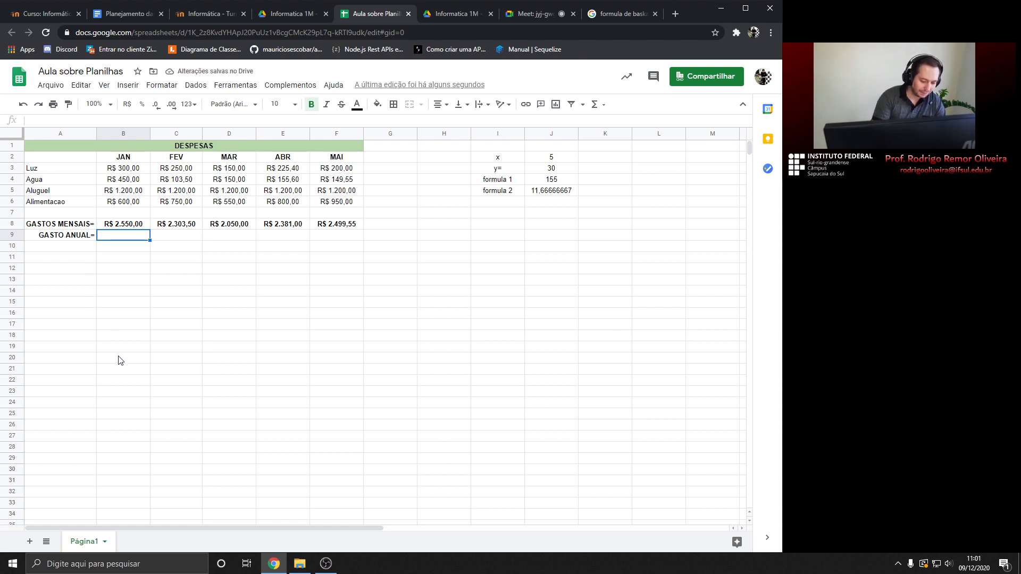
{"action": "type", "text": "="}
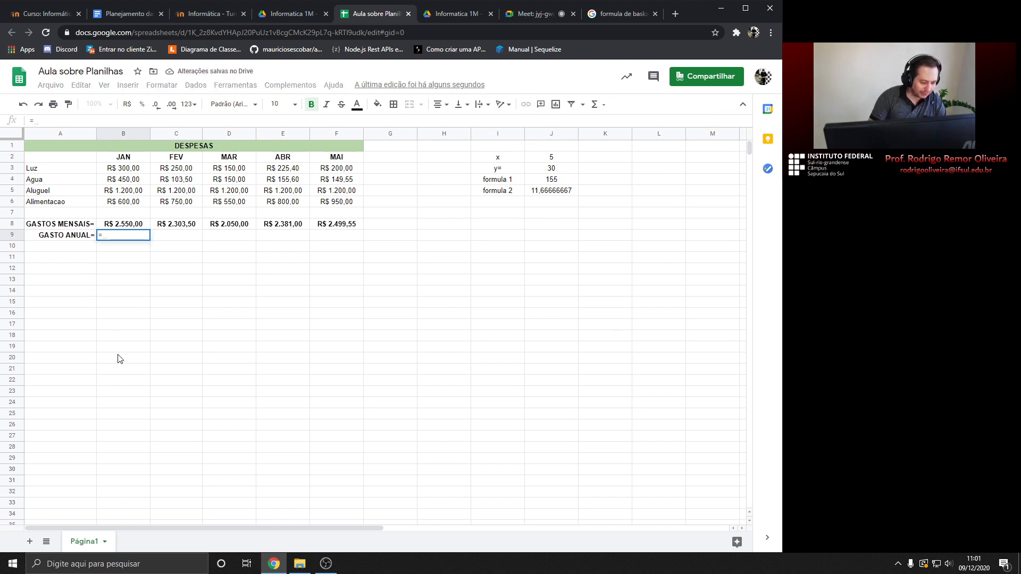
{"action": "type", "text": "SOM"}
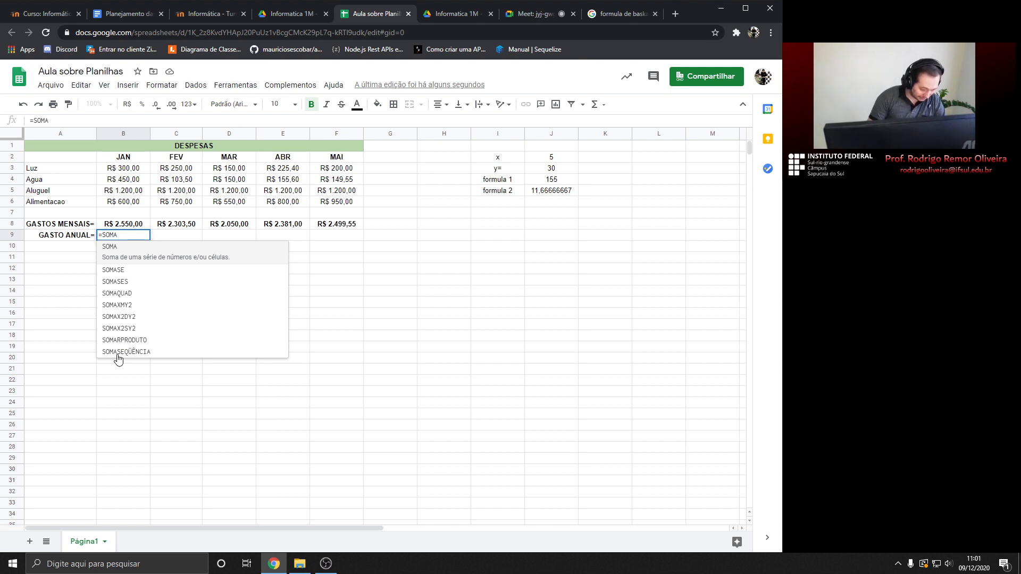
{"action": "key", "text": "BackSpace"}
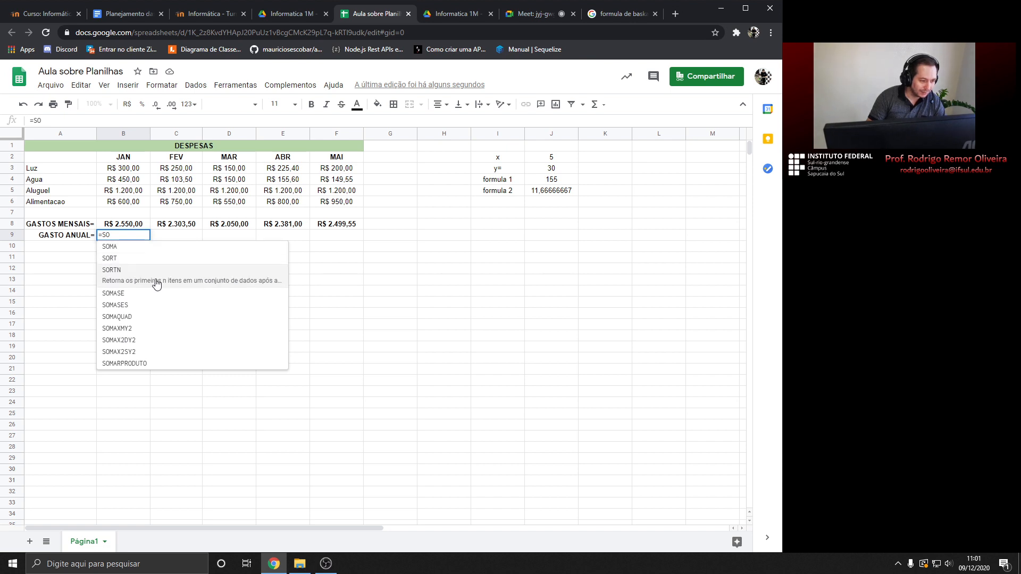
{"action": "type", "text": "MA"}
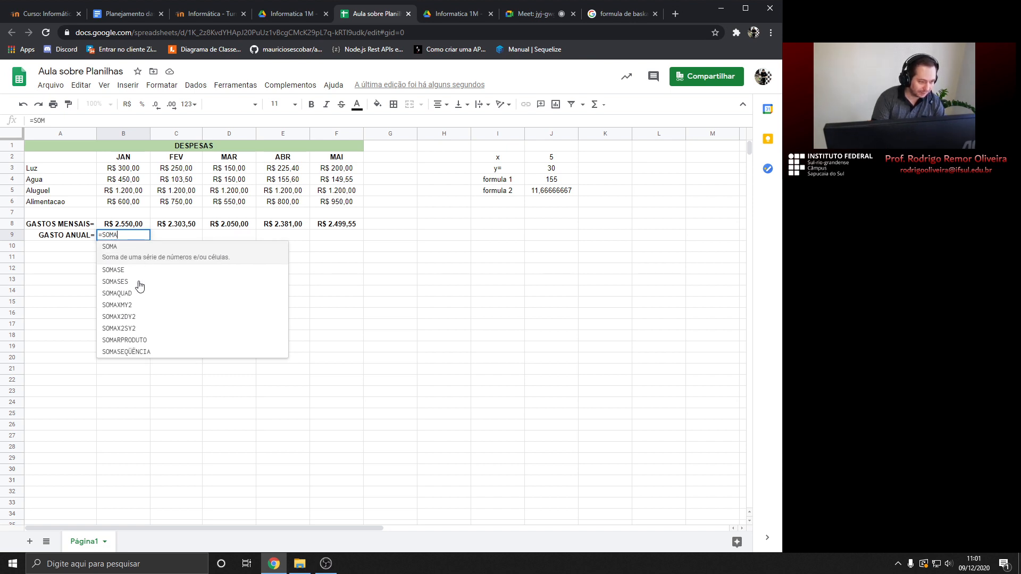
{"action": "type", "text": "("}
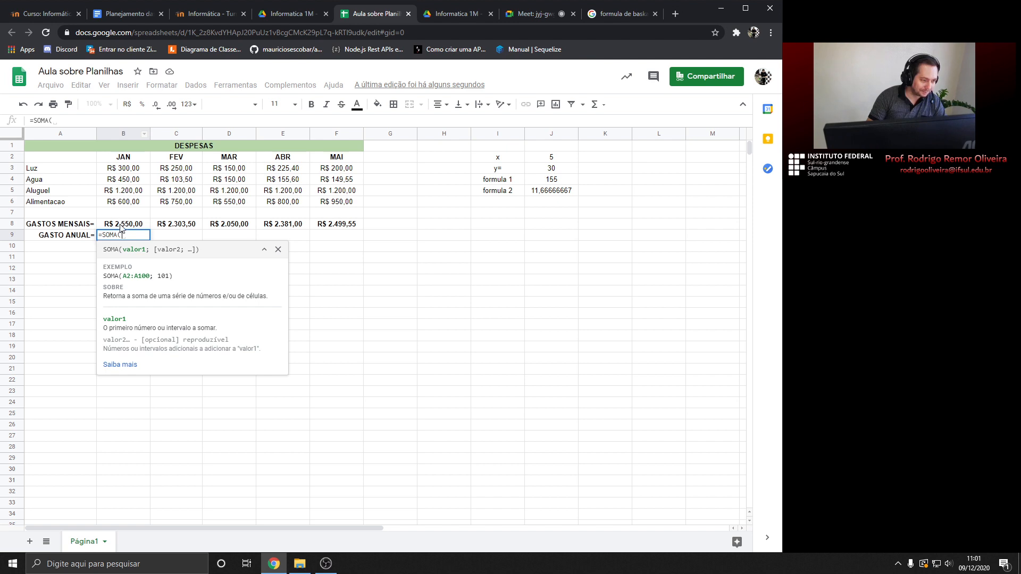
{"action": "type", "text": "B"}
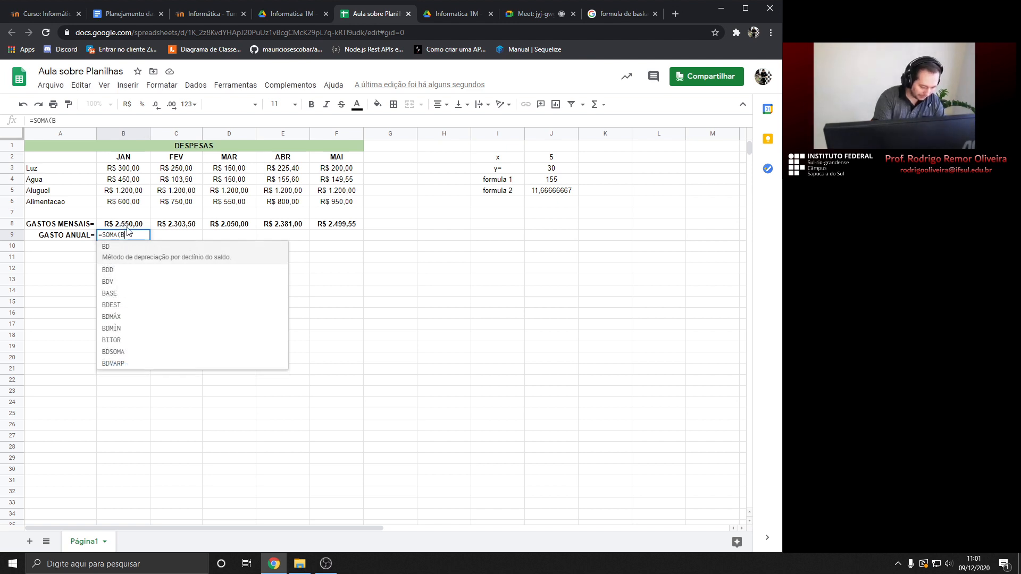
{"action": "type", "text": "8"}
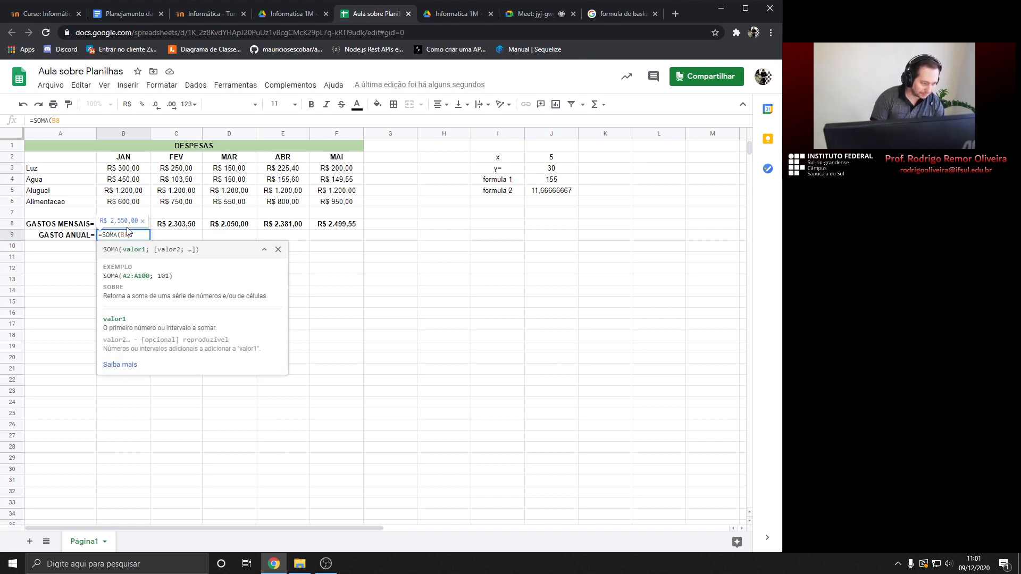
{"action": "type", "text": ":"}
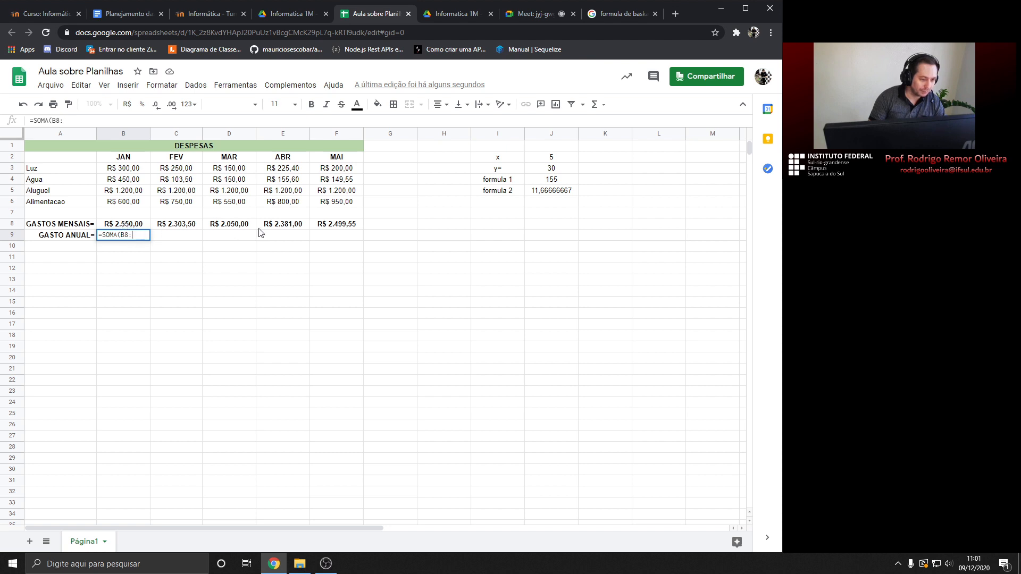
{"action": "left_click", "coordinate": [326, 229]}
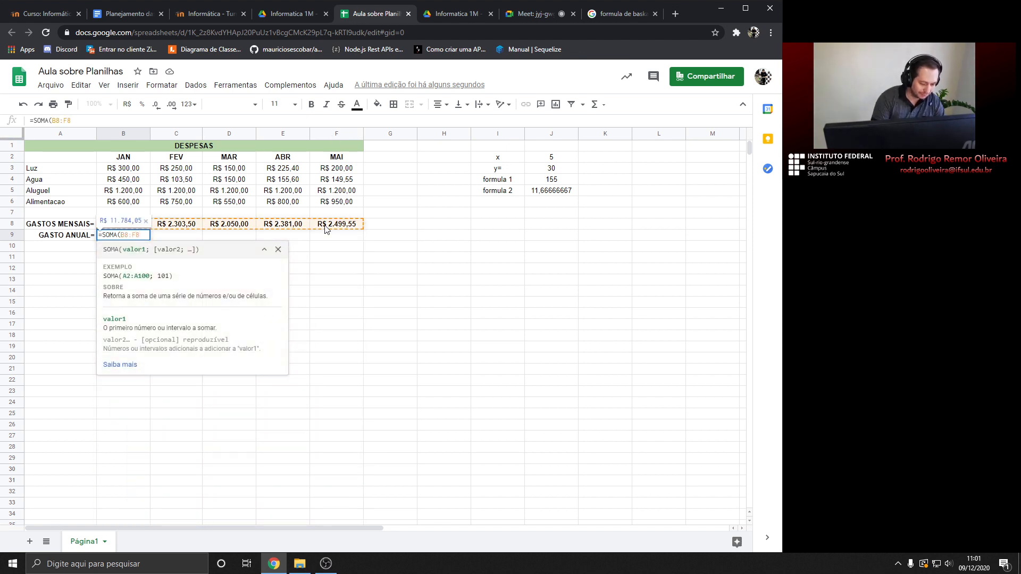
{"action": "type", "text": ")"}
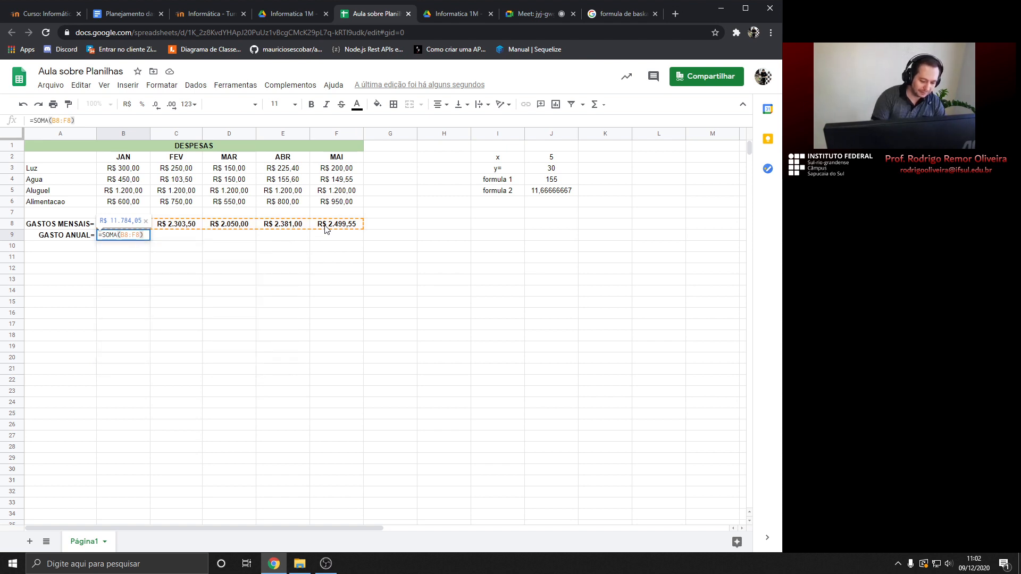
{"action": "key", "text": "Return"}
{"action": "key", "text": "Up"}
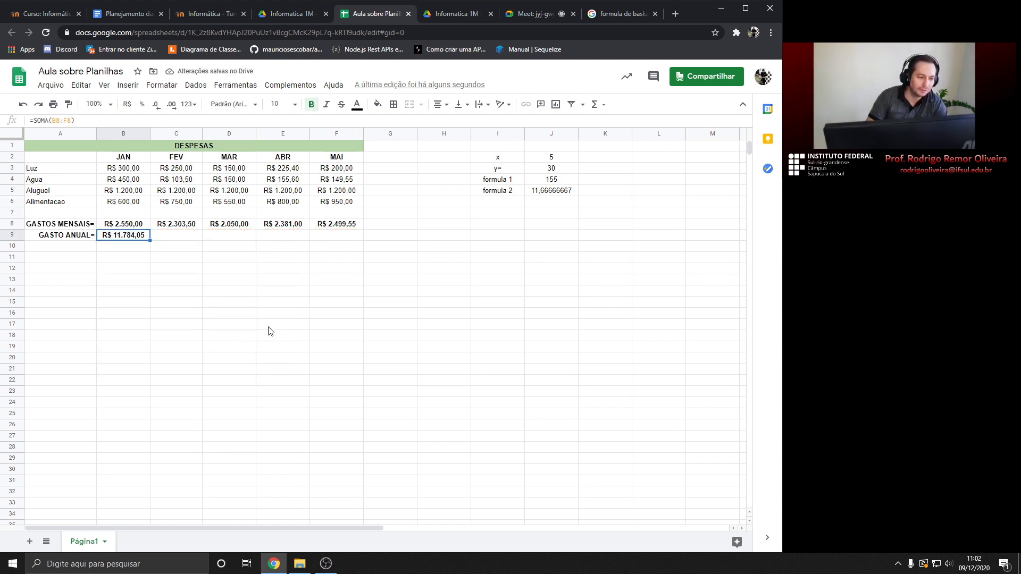
{"action": "double_click", "coordinate": [132, 240]}
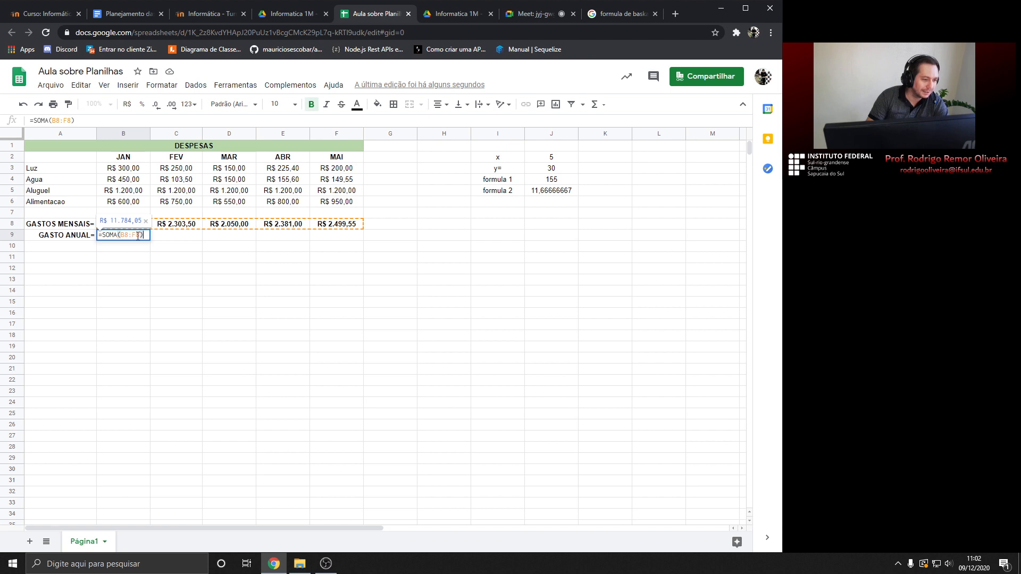
{"action": "left_click", "coordinate": [346, 248]}
{"action": "left_click", "coordinate": [135, 239]}
{"action": "key", "text": "Delete"}
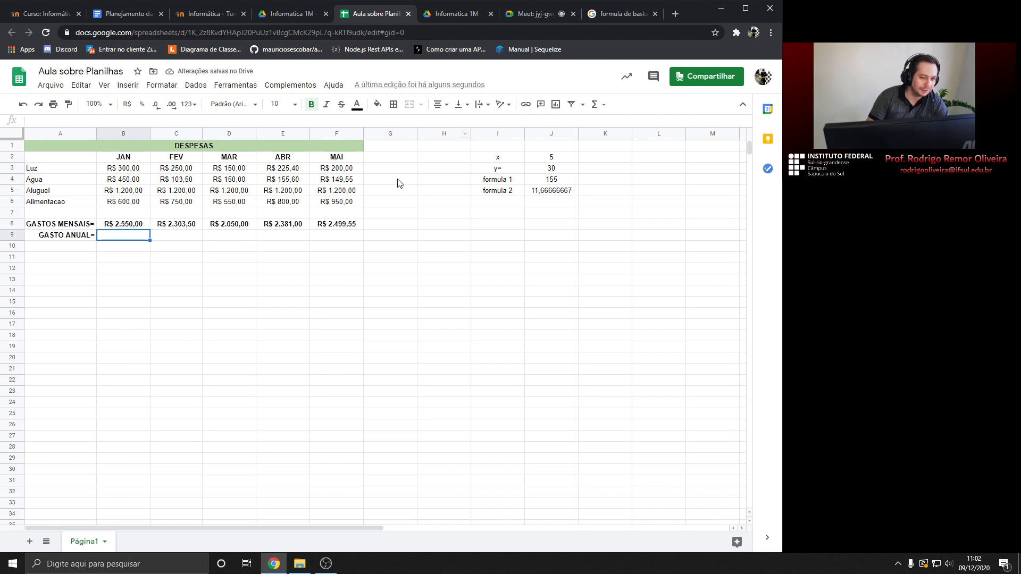
{"action": "left_click", "coordinate": [603, 110]}
{"action": "left_click", "coordinate": [608, 122]}
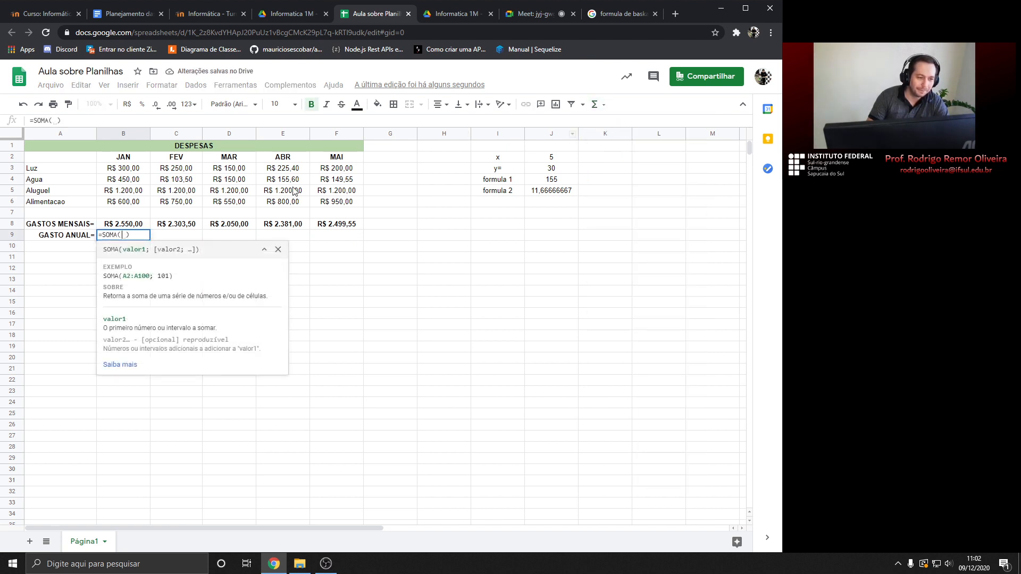
{"action": "left_click_drag", "start_coordinate": [123, 227], "coordinate": [330, 229]}
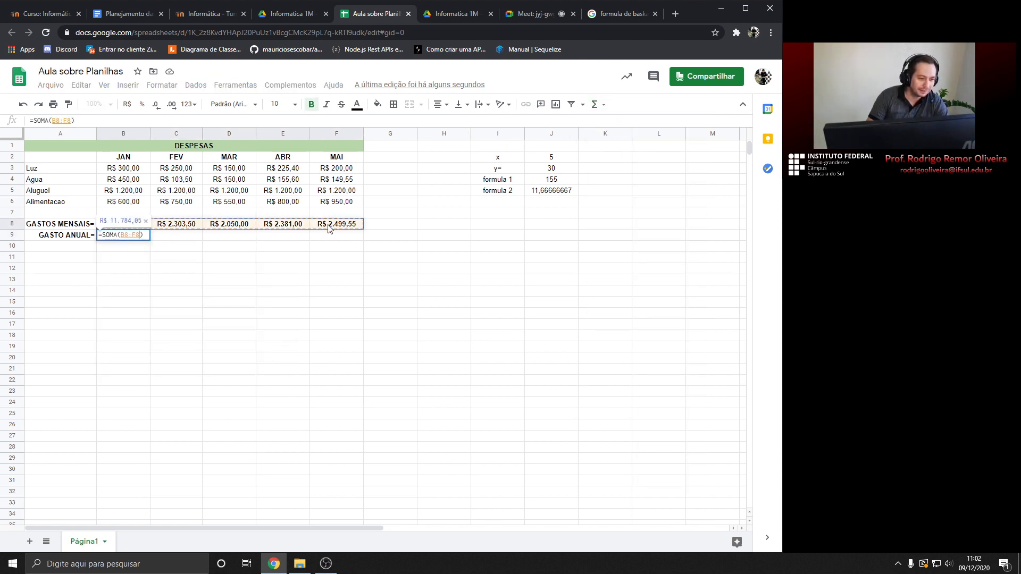
{"action": "key", "text": "Return"}
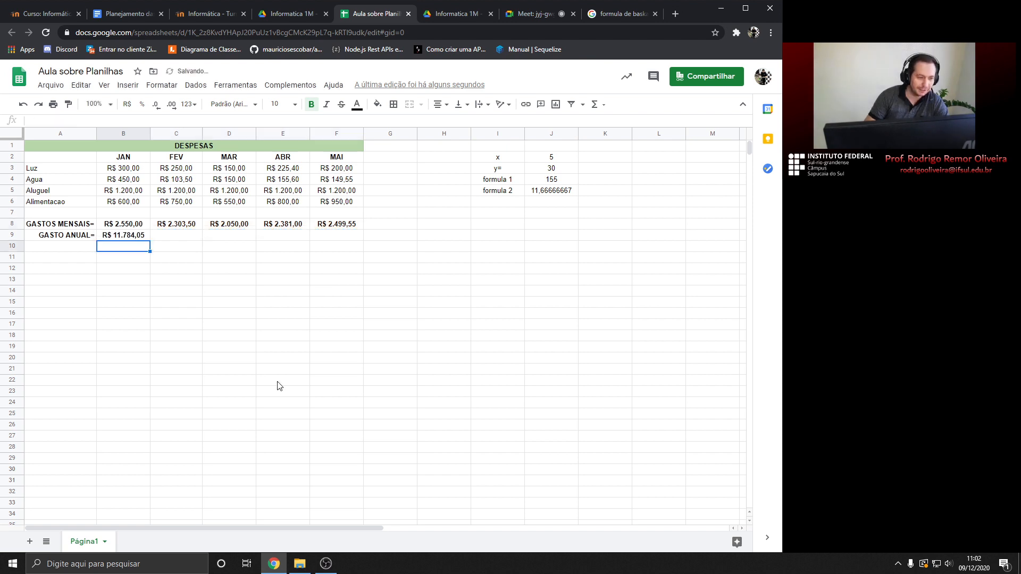
{"action": "left_click", "coordinate": [123, 239]}
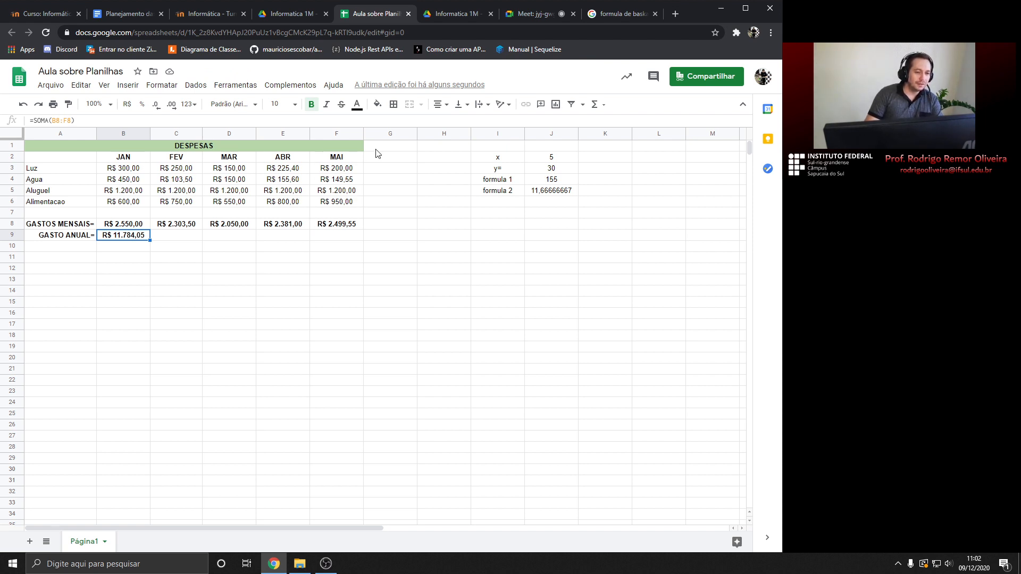
Add a JUN month header in G2, beside MAI
{"action": "left_click", "coordinate": [394, 159]}
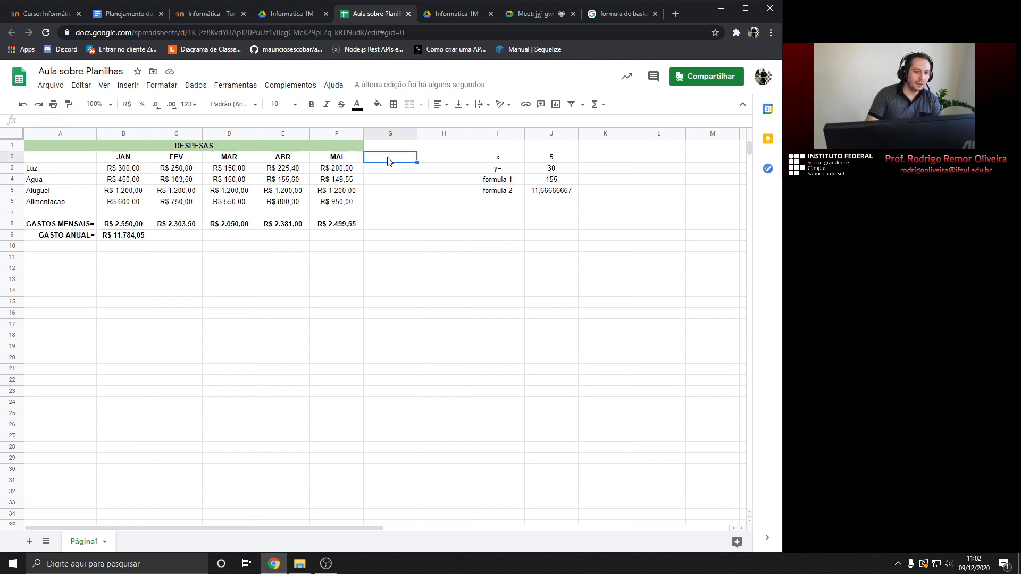
{"action": "left_click", "coordinate": [125, 239]}
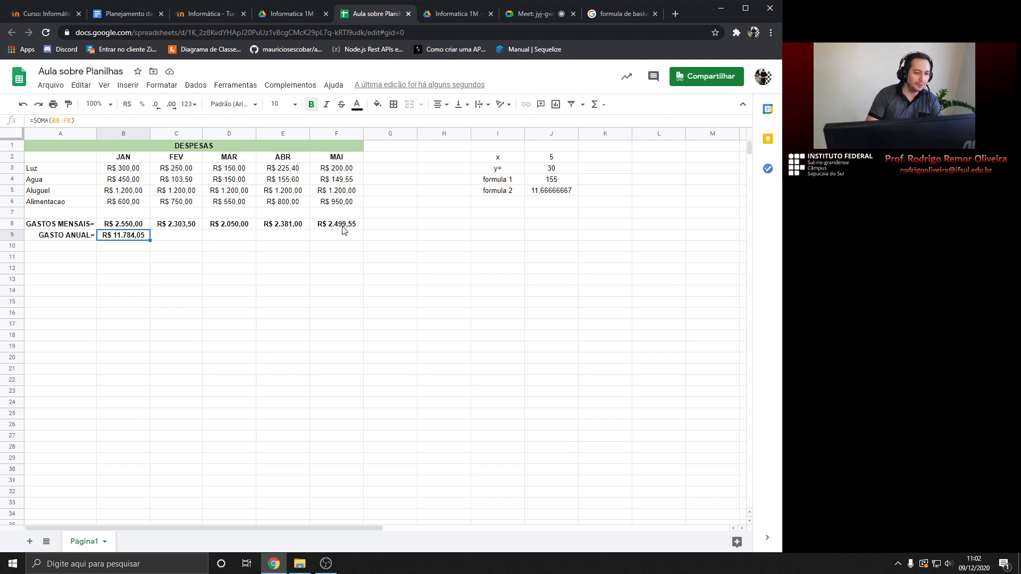
{"action": "left_click", "coordinate": [386, 159]}
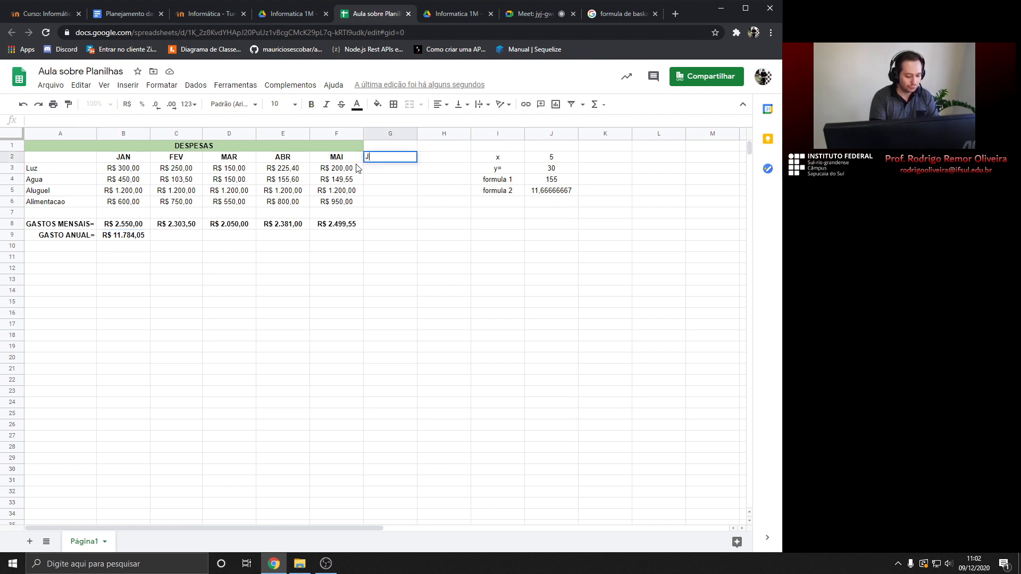
{"action": "type", "text": "JUN"}
{"action": "key", "text": "Return"}
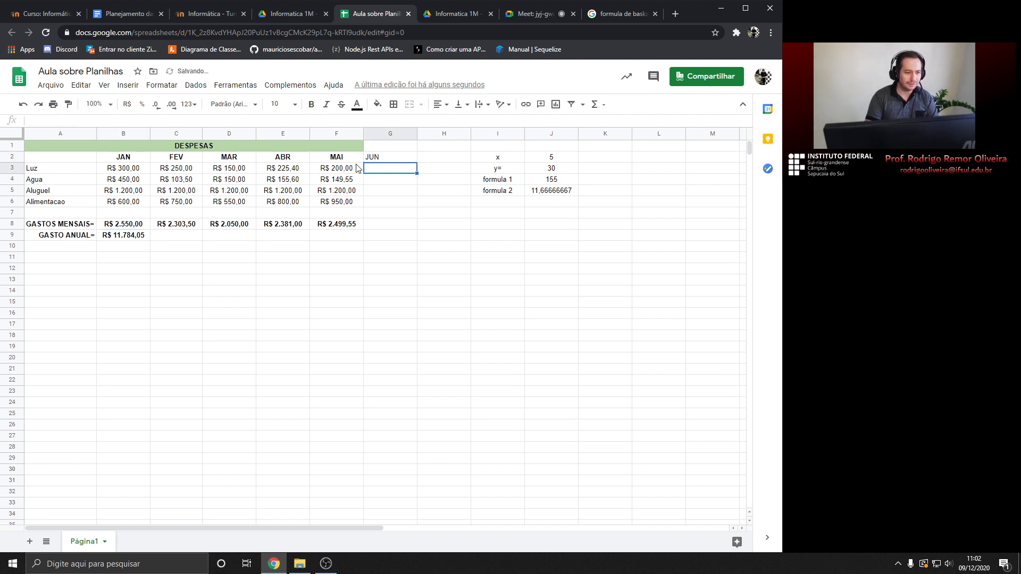
Enter the June expenses 150, 120, 1200 and 500 in G3:G6
{"action": "type", "text": "150"}
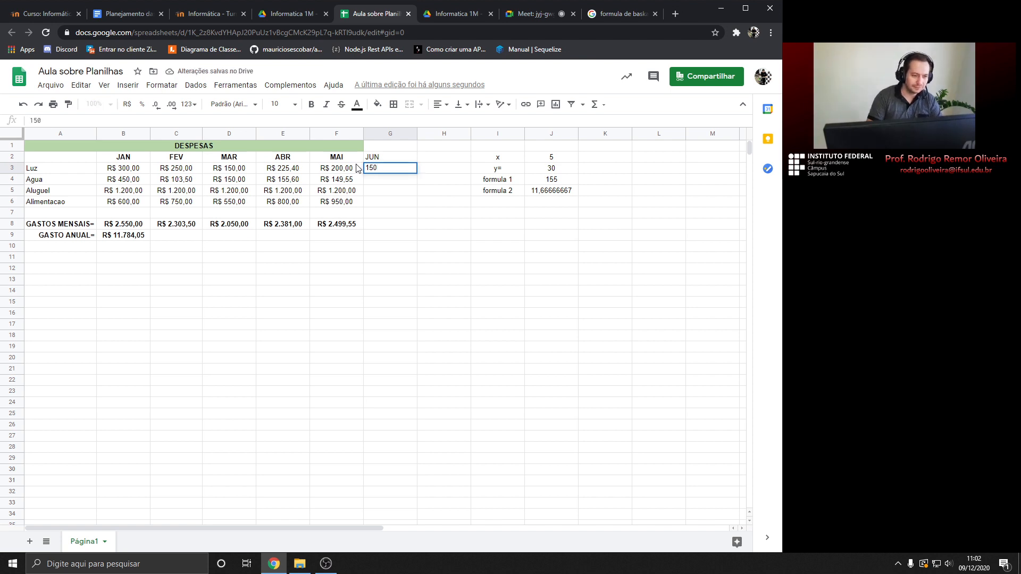
{"action": "key", "text": "Return"}
{"action": "type", "text": "12"}
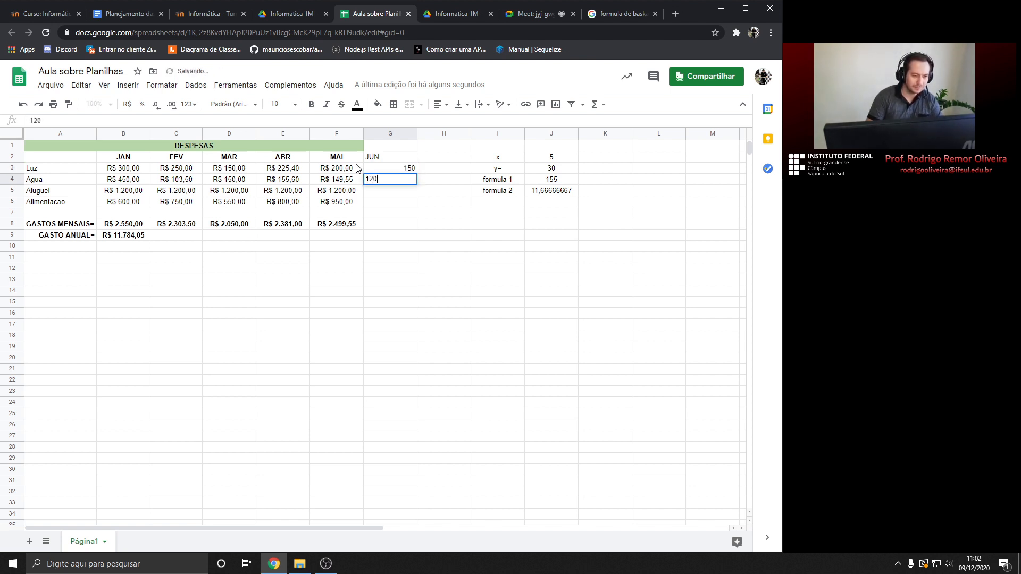
{"action": "type", "text": "0"}
{"action": "key", "text": "Return"}
{"action": "type", "text": "120"}
{"action": "key", "text": "Return"}
{"action": "type", "text": "5"}
{"action": "key", "text": "Return"}
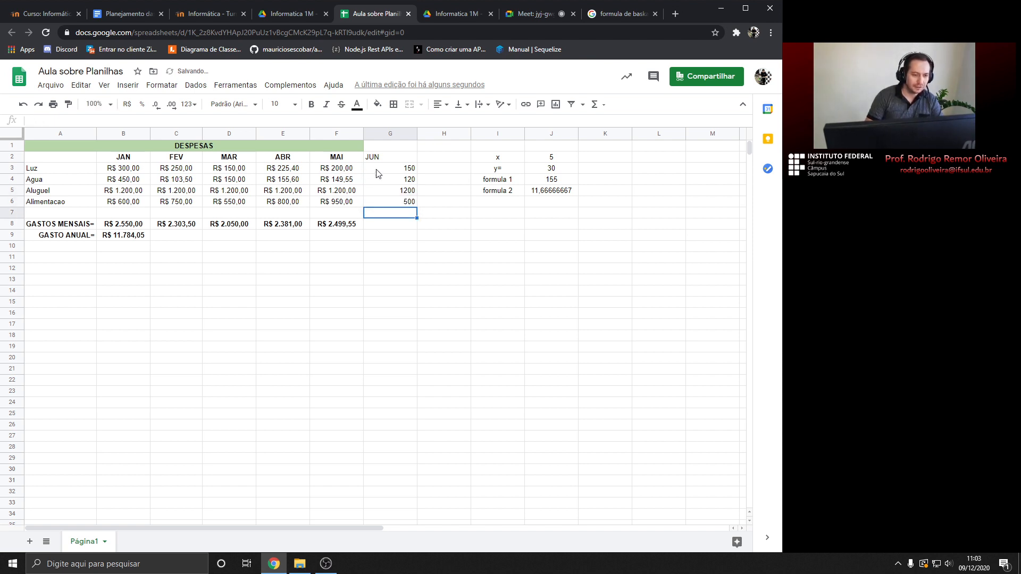
Center and bold the JUN header in G2
{"action": "left_click", "coordinate": [379, 159]}
{"action": "left_click", "coordinate": [439, 105]}
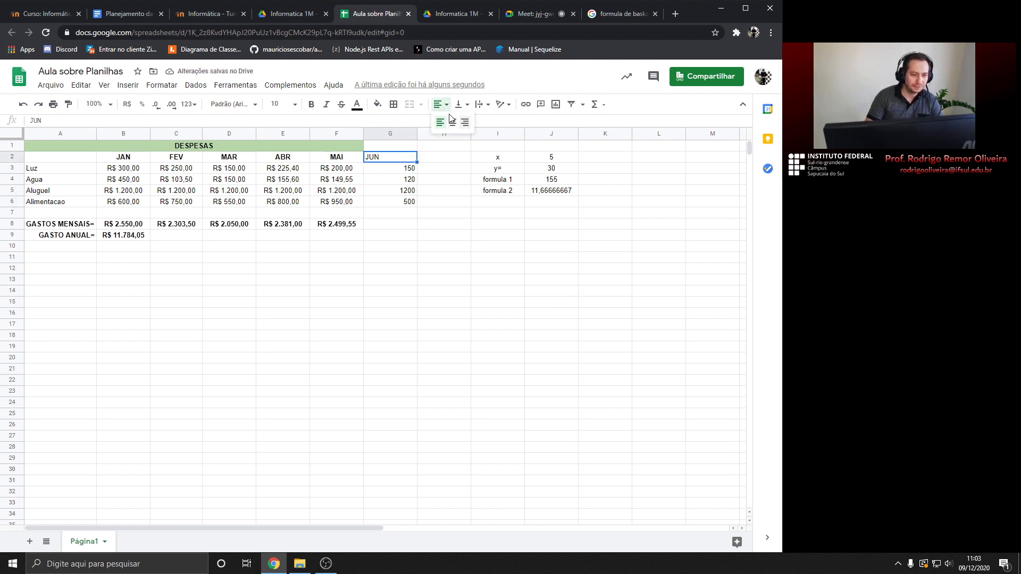
{"action": "left_click", "coordinate": [452, 123]}
{"action": "left_click", "coordinate": [311, 104]}
Center the June values G3:G6 and format them as Moeda currency
{"action": "left_click_drag", "start_coordinate": [402, 172], "coordinate": [406, 203]}
{"action": "left_click", "coordinate": [439, 104]}
{"action": "left_click", "coordinate": [453, 123]}
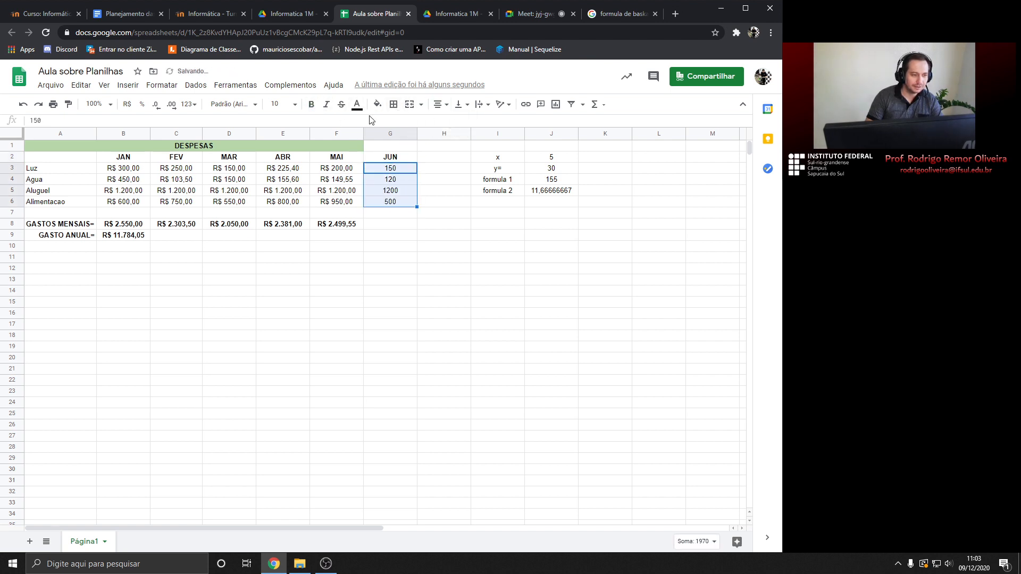
{"action": "left_click", "coordinate": [159, 87]}
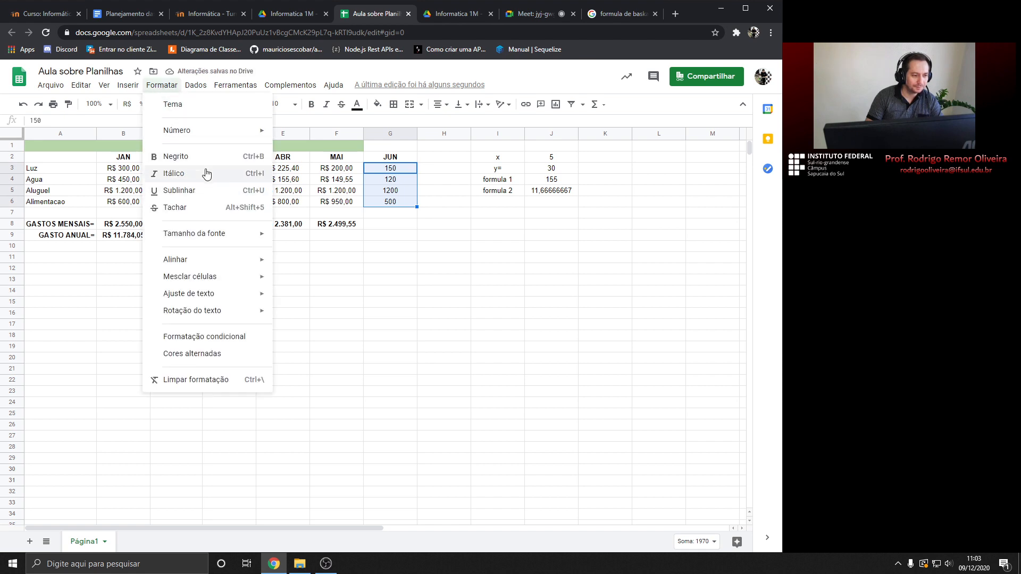
{"action": "mouse_move", "coordinate": [212, 137]}
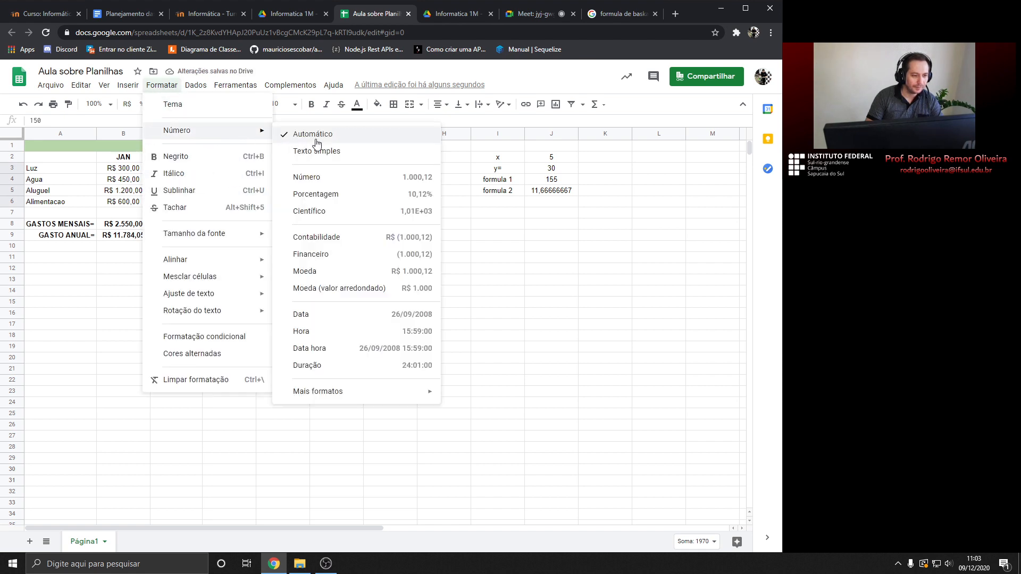
{"action": "left_click", "coordinate": [331, 271]}
Fill F8's monthly total formula into G8, showing R$ 1.970,00 for June
{"action": "left_click", "coordinate": [391, 215]}
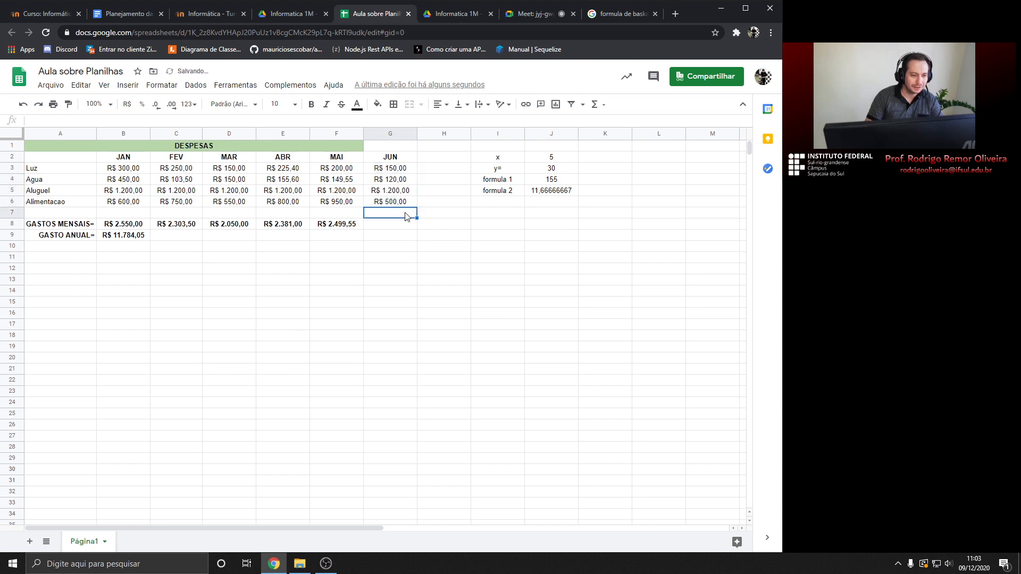
{"action": "left_click", "coordinate": [390, 223]}
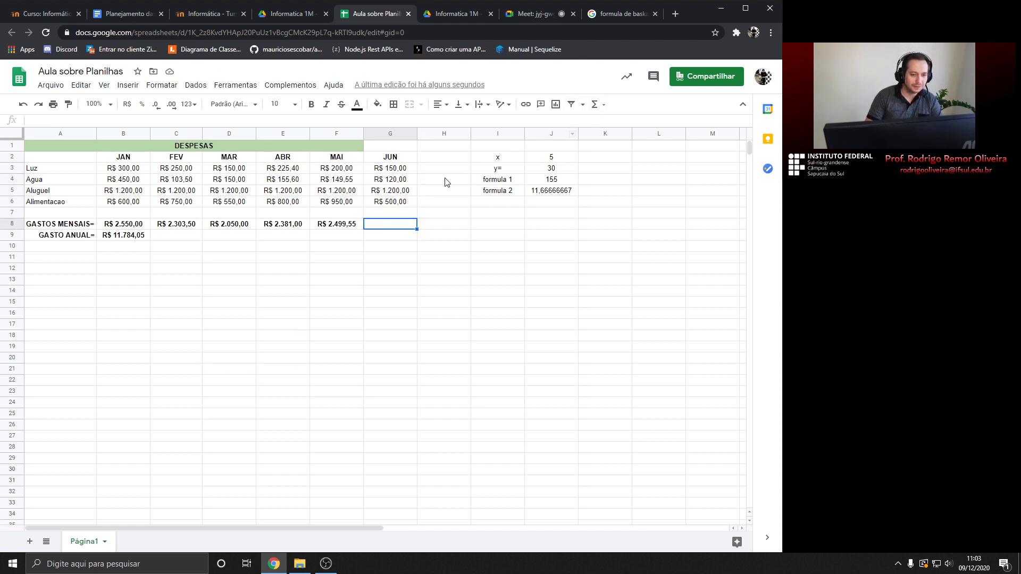
{"action": "left_click", "coordinate": [361, 226]}
{"action": "left_click_drag", "start_coordinate": [362, 227], "coordinate": [390, 225]}
{"action": "left_click", "coordinate": [393, 225]}
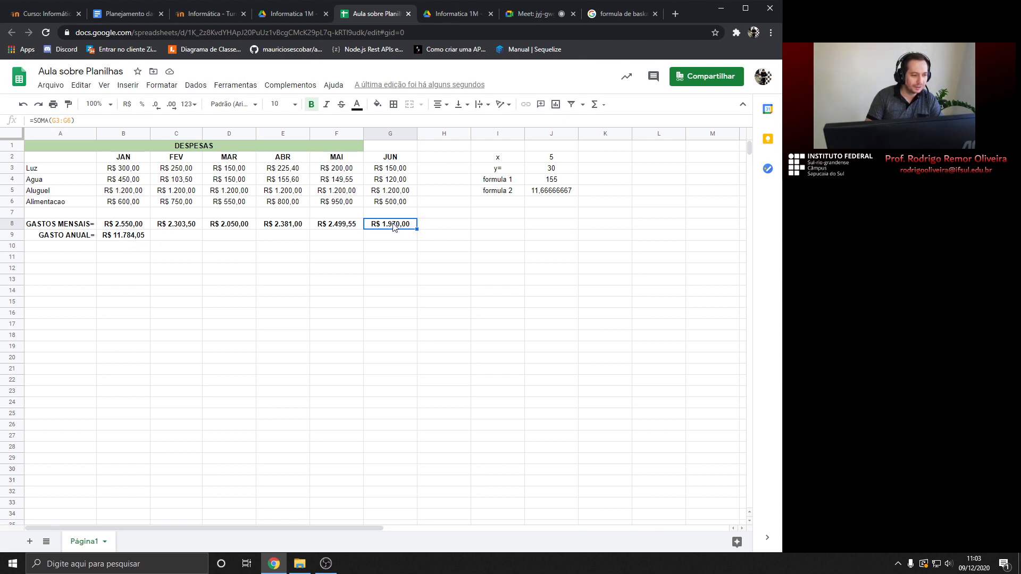
Compare the annual total in B9 with the sum of monthly totals B8:F8
{"action": "left_click", "coordinate": [135, 236]}
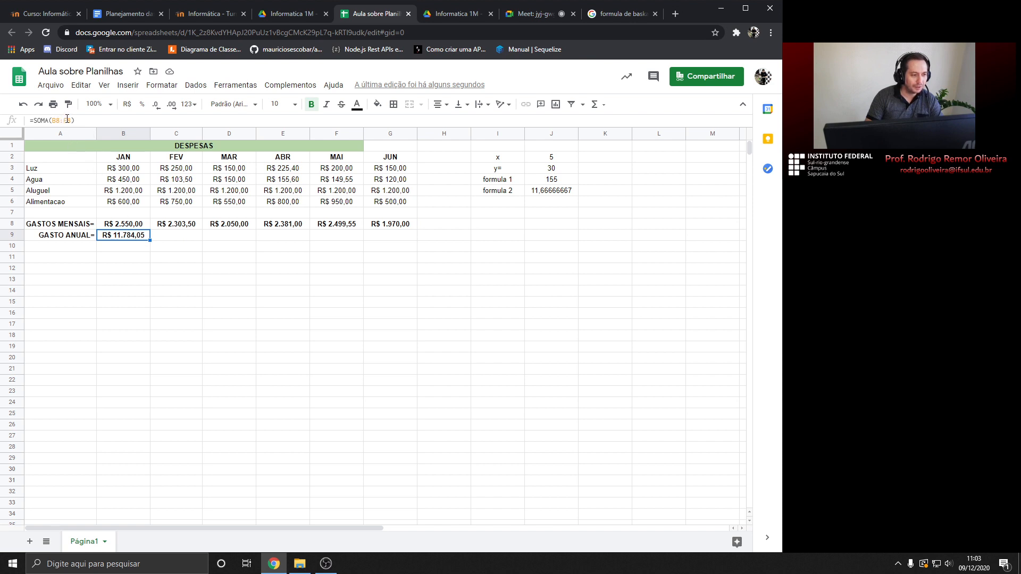
{"action": "left_click", "coordinate": [113, 226]}
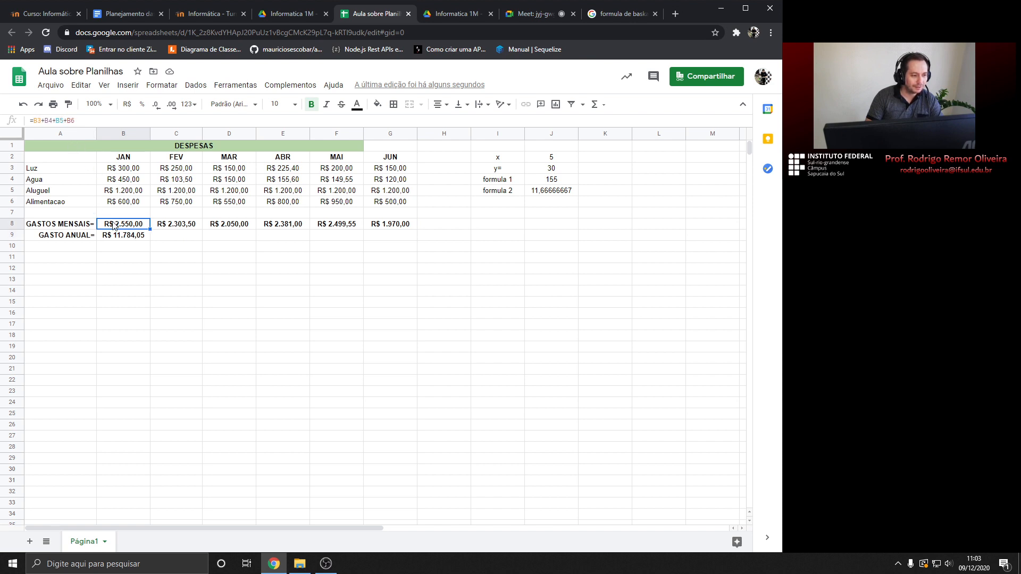
{"action": "left_click", "coordinate": [337, 226], "text": "shift"}
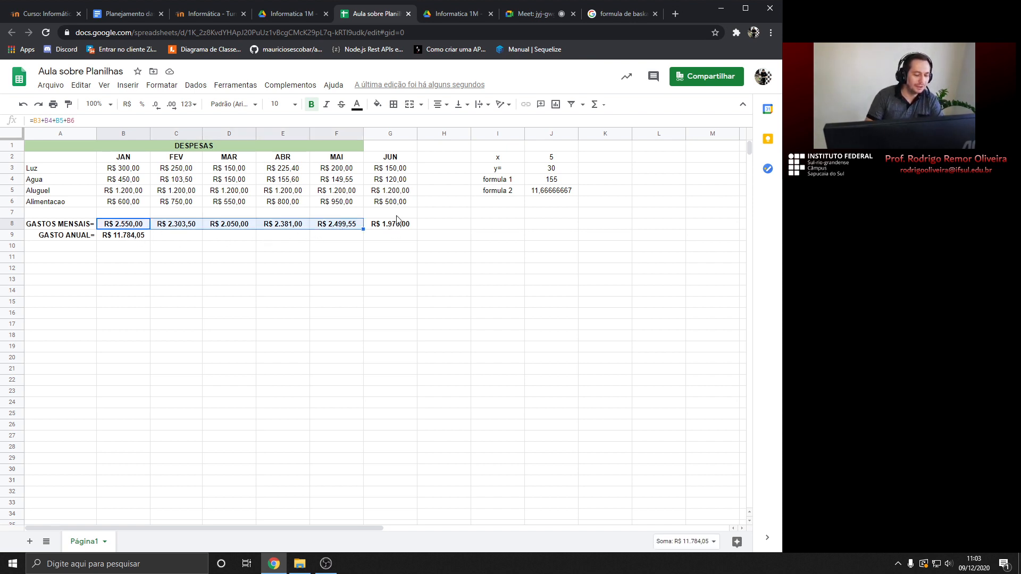
{"action": "left_click", "coordinate": [128, 239]}
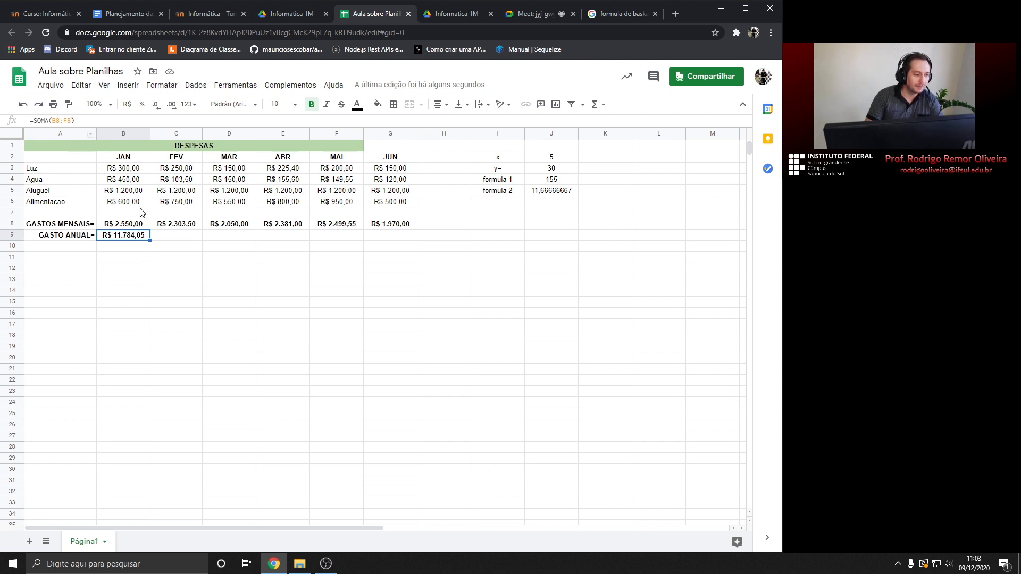
Change B9's formula to =SOMA(B8:G8) and confirm the B8:G8 sum of R$ 13.754,05
{"action": "double_click", "coordinate": [135, 235]}
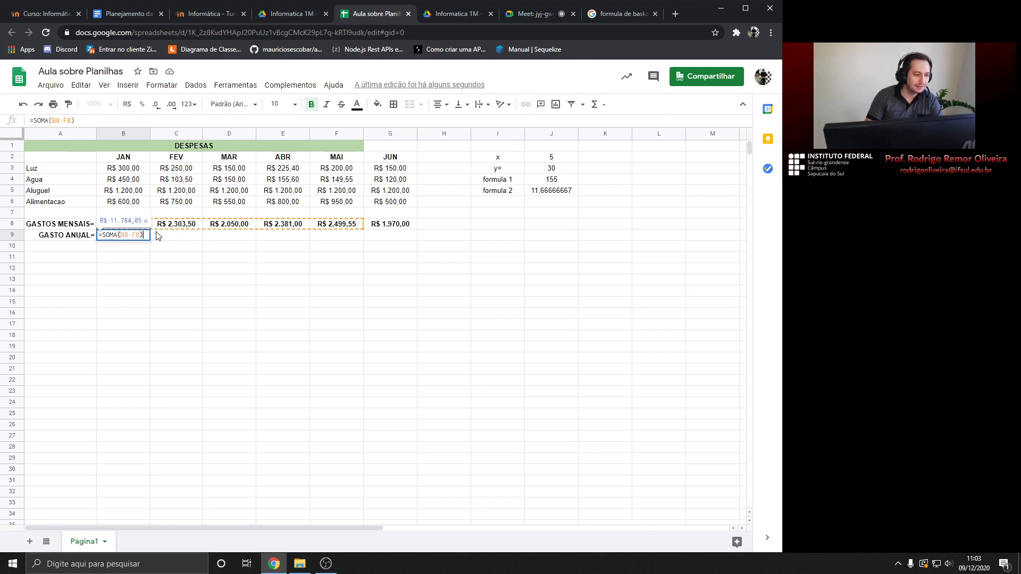
{"action": "left_click", "coordinate": [125, 235]}
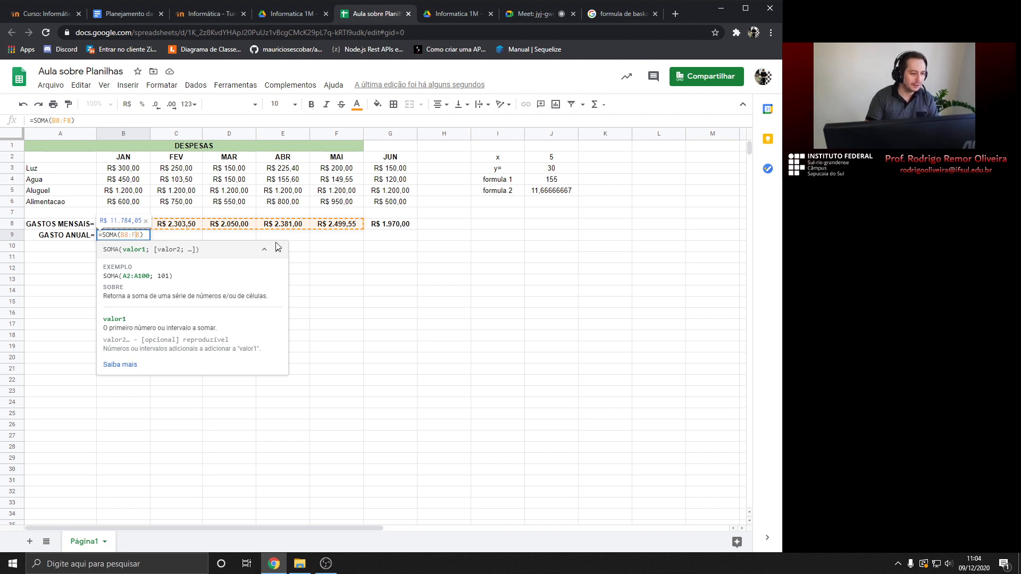
{"action": "key", "text": "BackSpace"}
{"action": "type", "text": "G"}
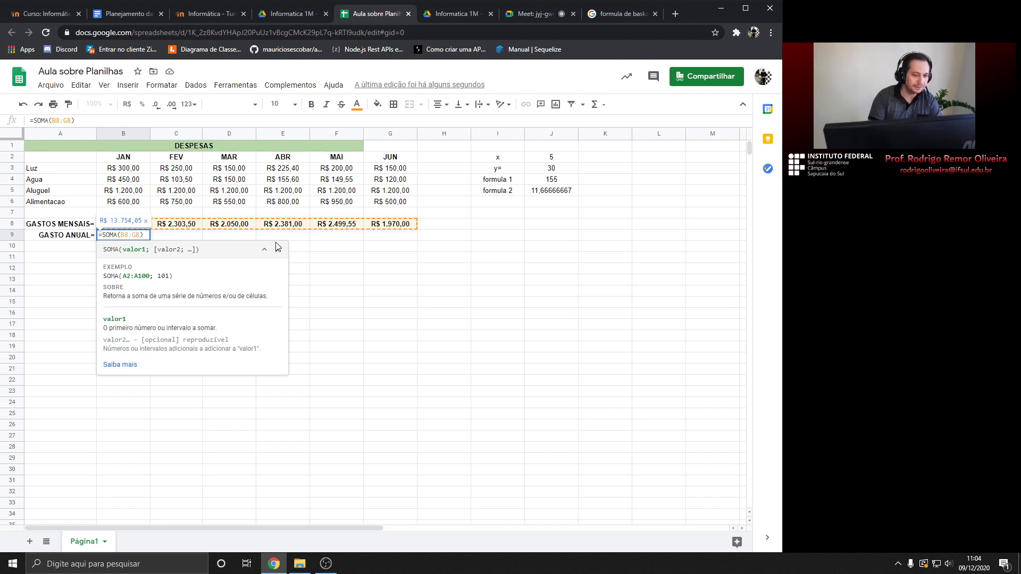
{"action": "key", "text": "Return"}
{"action": "key", "text": "Up"}
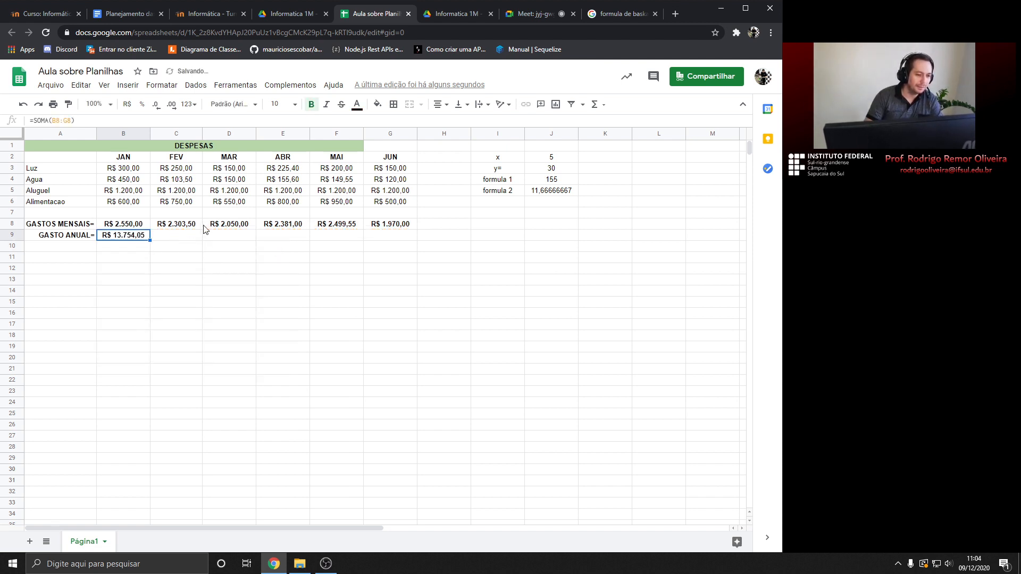
{"action": "left_click", "coordinate": [145, 226]}
{"action": "left_click_drag", "start_coordinate": [145, 226], "coordinate": [390, 227]}
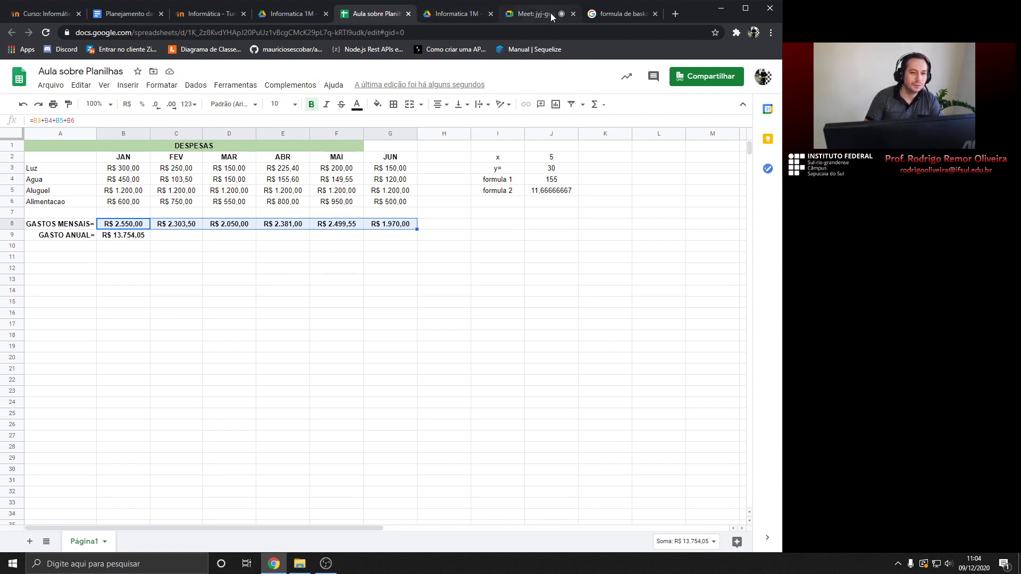
{"action": "left_click", "coordinate": [534, 13]}
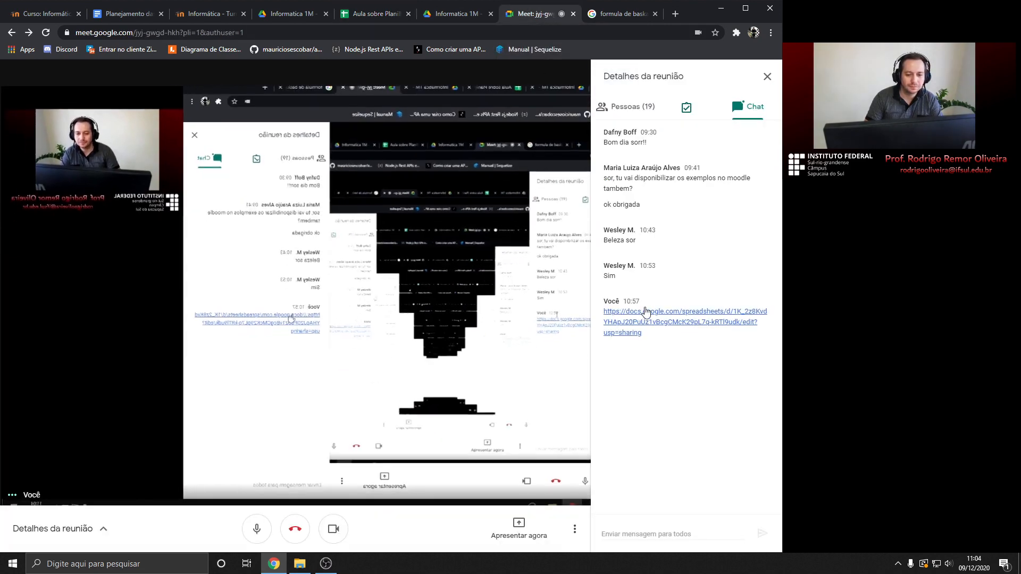
{"action": "left_click", "coordinate": [364, 13]}
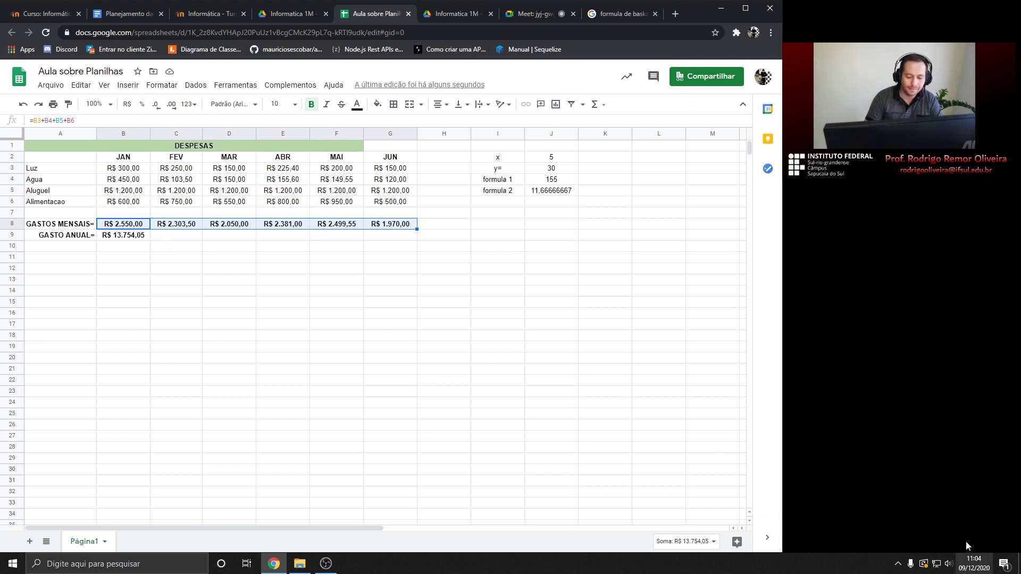
{"action": "left_click", "coordinate": [119, 239]}
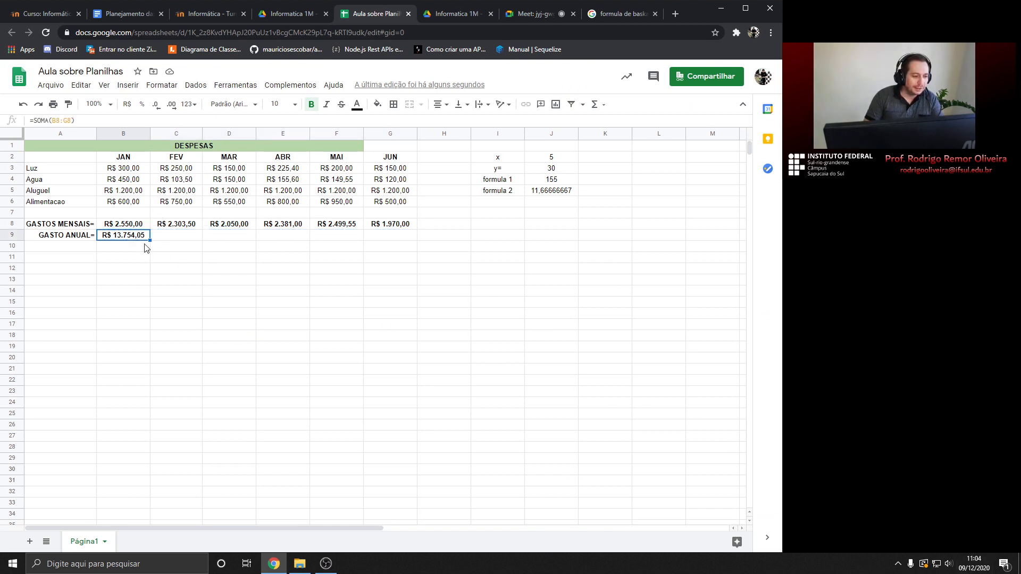
{"action": "left_click", "coordinate": [507, 183]}
{"action": "left_click", "coordinate": [125, 237]}
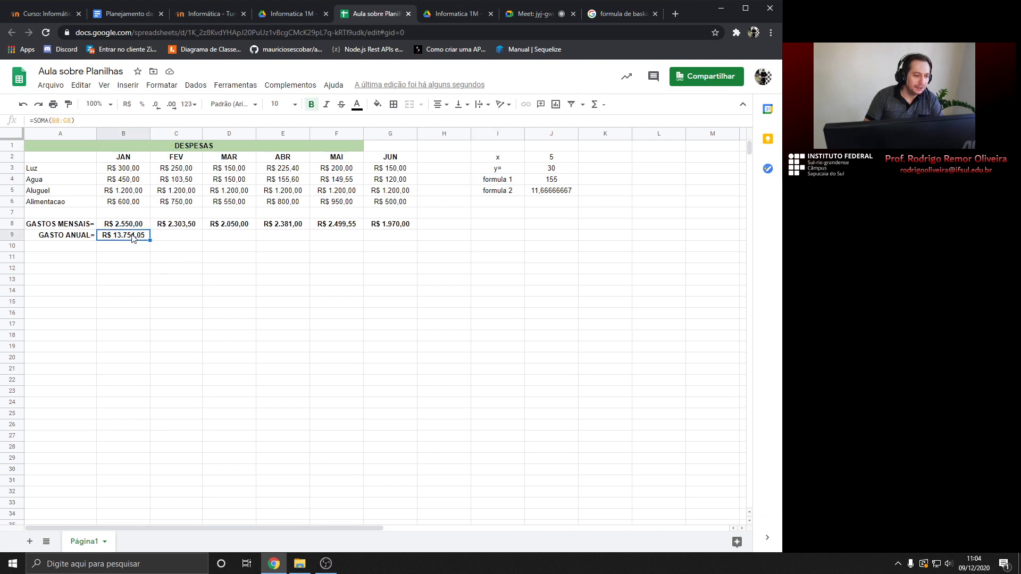
{"action": "left_click", "coordinate": [134, 226]}
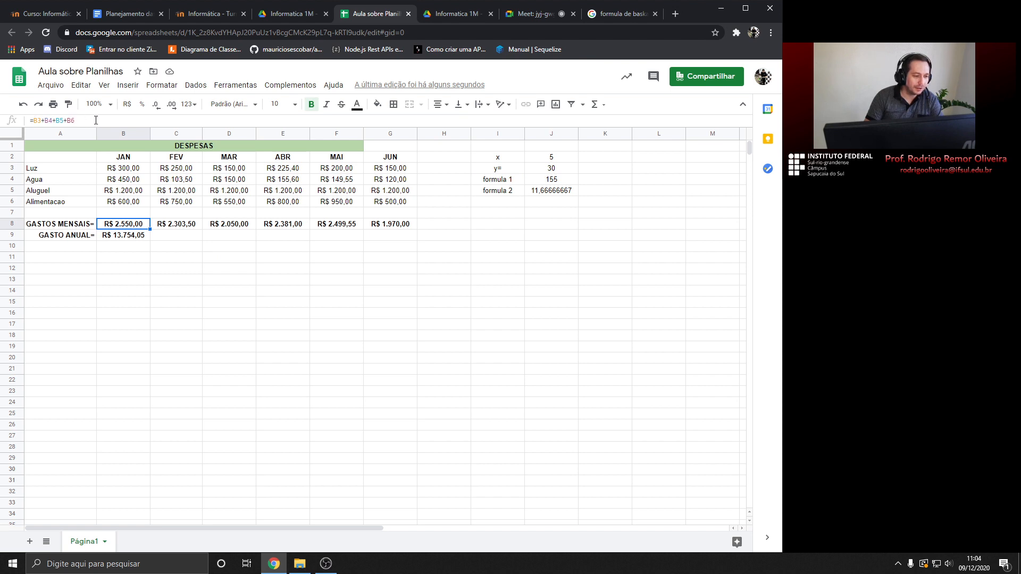
{"action": "left_click", "coordinate": [560, 182]}
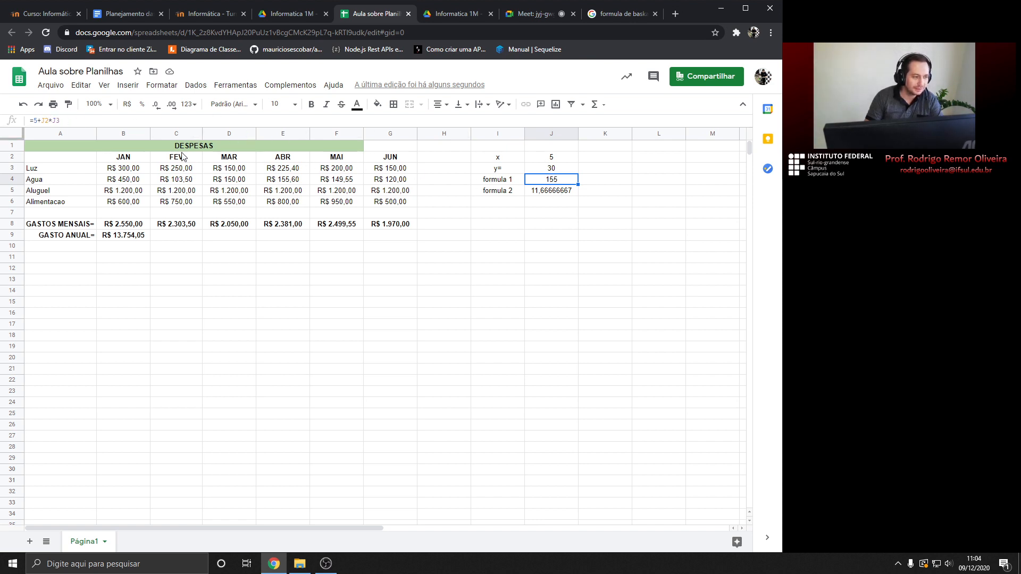
{"action": "left_click", "coordinate": [119, 227]}
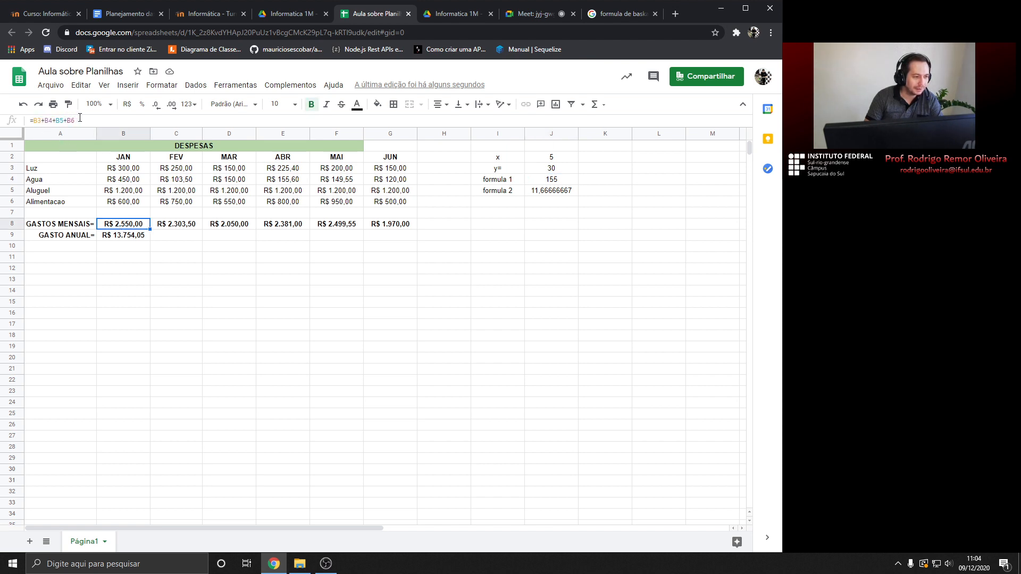
{"action": "left_click", "coordinate": [128, 238]}
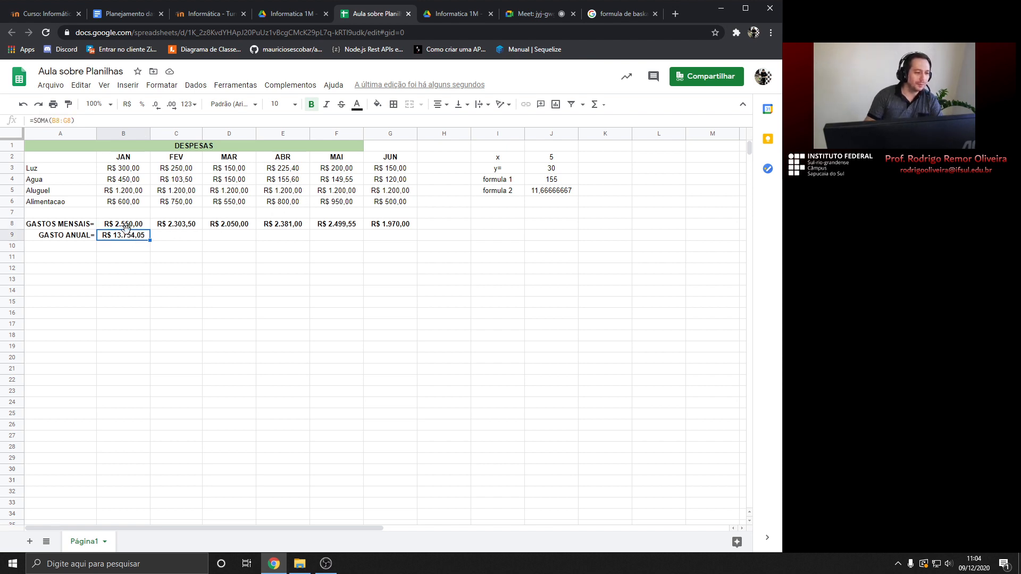
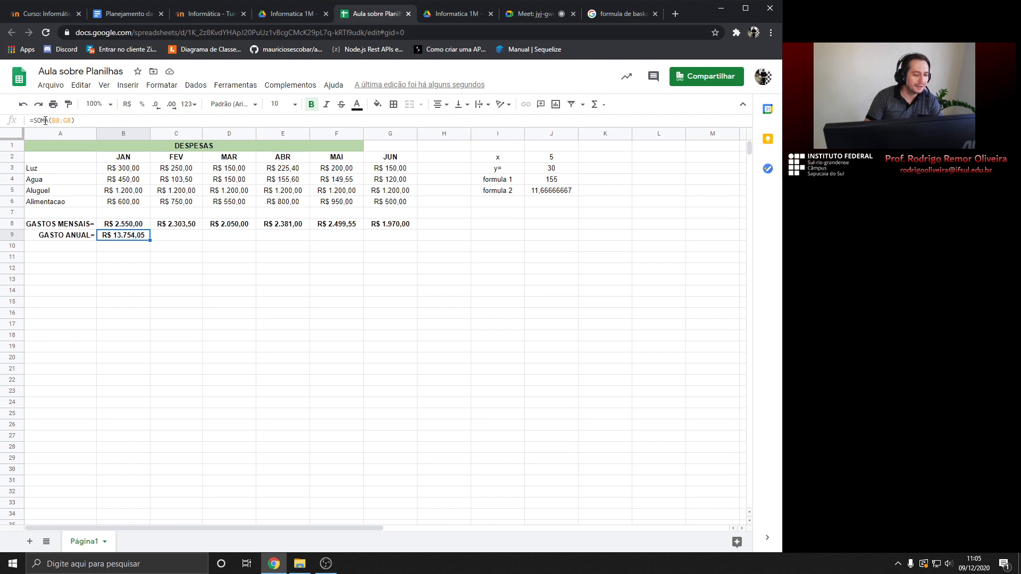
Review the monthly total formula in B8 and the annual total formula in B9
{"action": "left_click", "coordinate": [125, 224]}
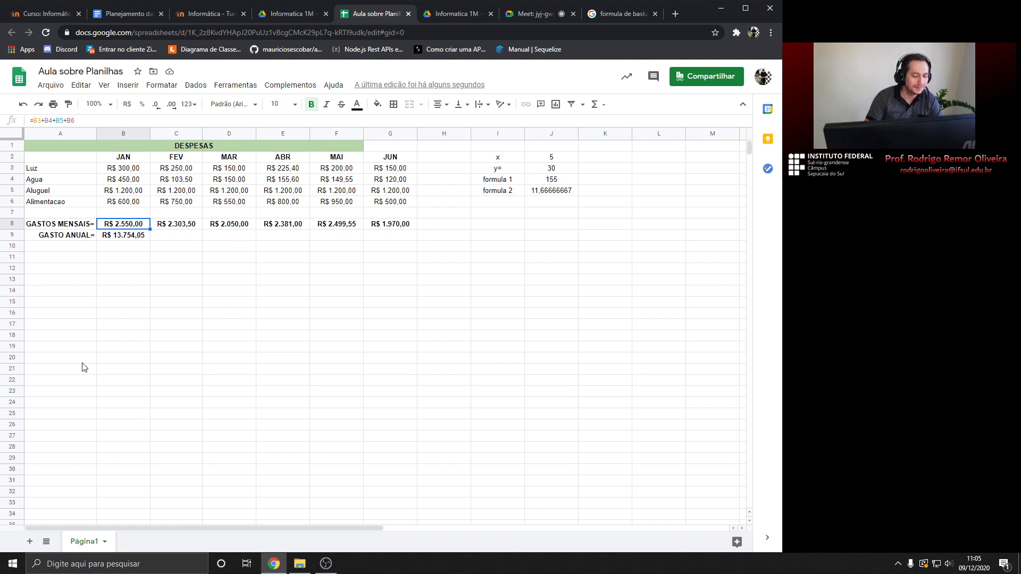
{"action": "left_click", "coordinate": [124, 239]}
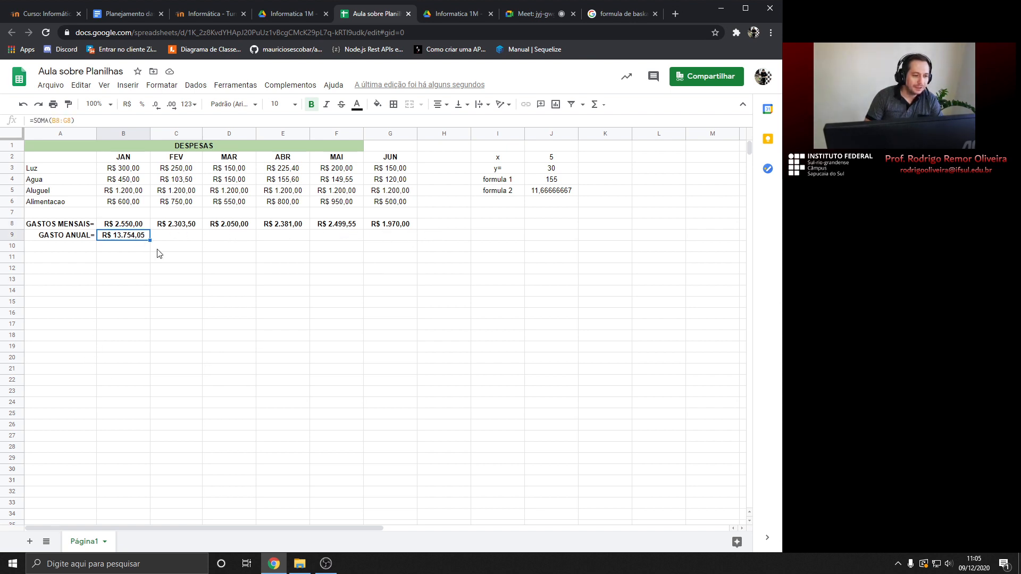
{"action": "left_click", "coordinate": [604, 111]}
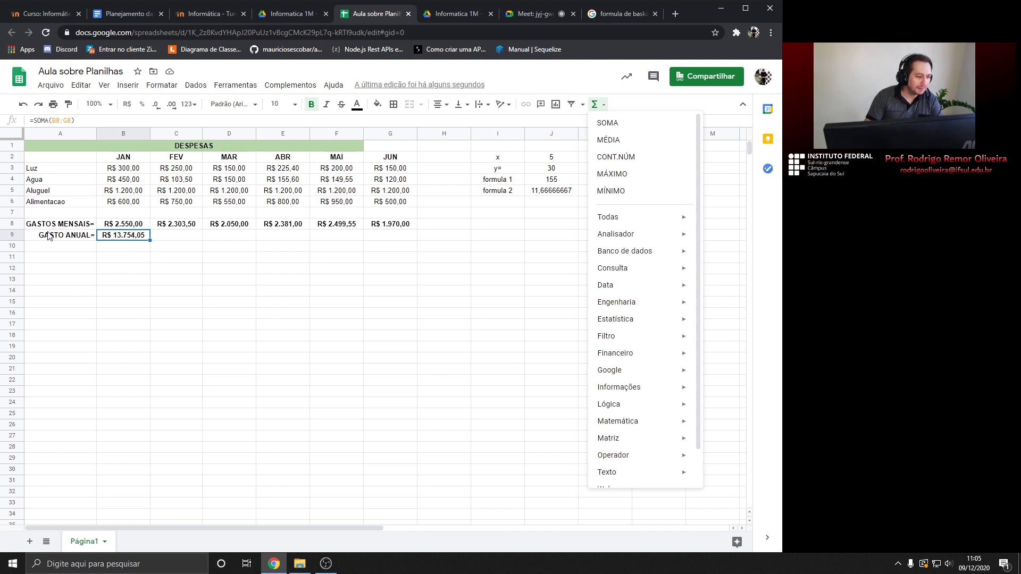
Move the GASTO ANUAL= label and its R$ 13.754,05 total from A9:B9 down to A15
{"action": "left_click_drag", "start_coordinate": [48, 235], "coordinate": [105, 239]}
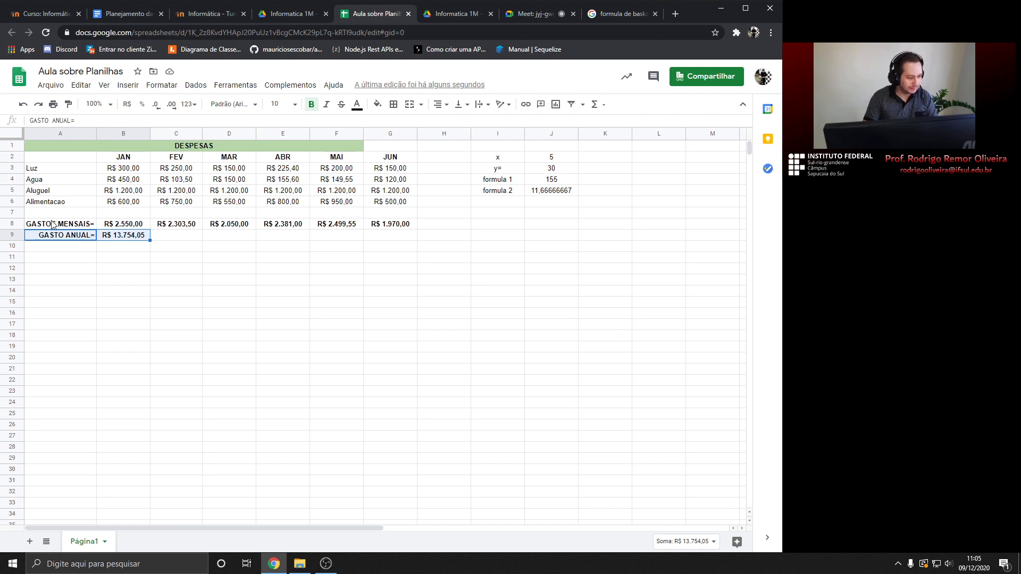
{"action": "key", "text": "ctrl+c"}
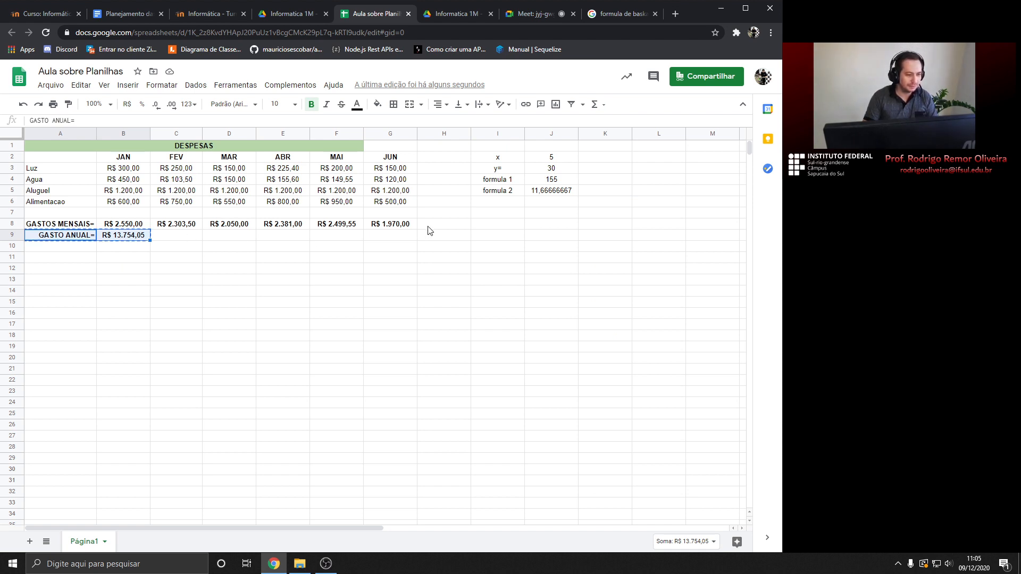
{"action": "left_click", "coordinate": [61, 301]}
{"action": "type", "text": "v"}
{"action": "key", "text": "Escape"}
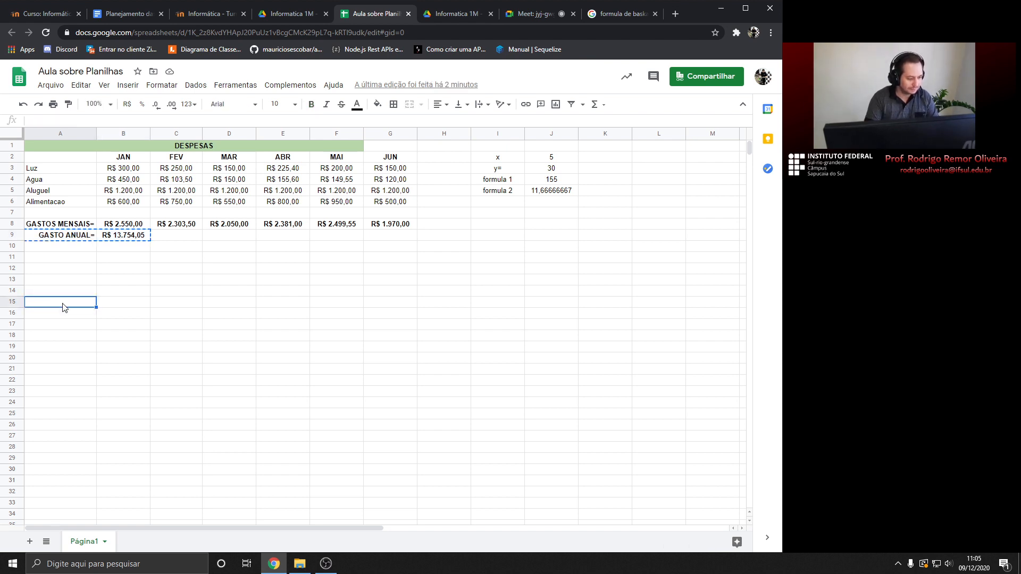
{"action": "key", "text": "ctrl+v"}
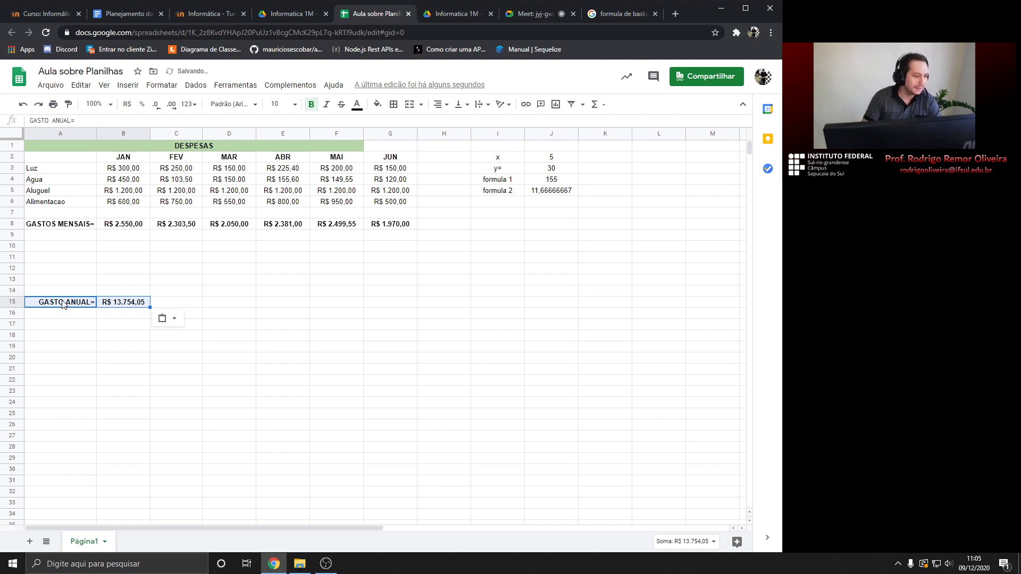
{"action": "left_click", "coordinate": [68, 237]}
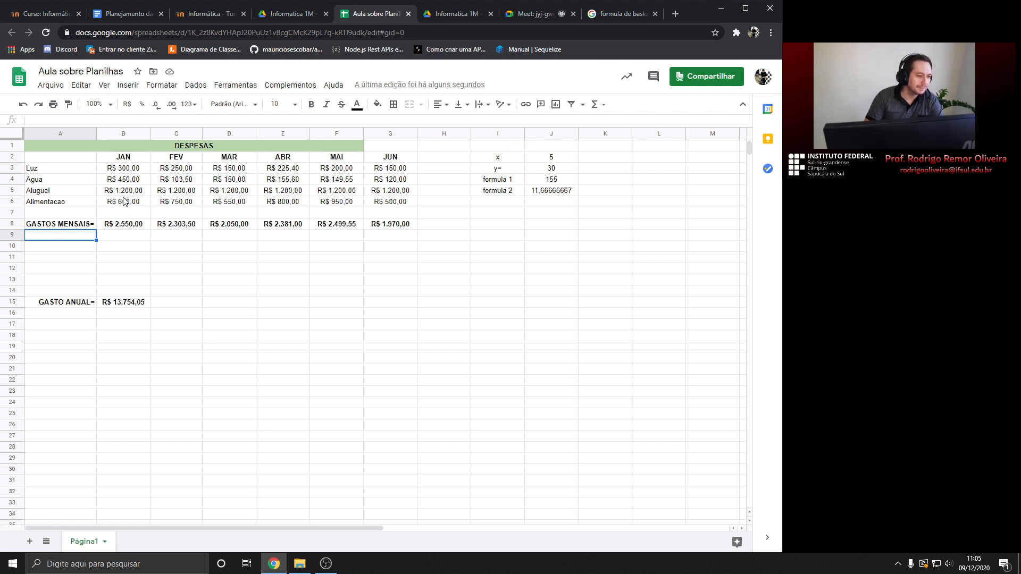
Enter a bold, right-aligned MAIOR GASTO= label in A9, leaving B9 ready for its value
{"action": "type", "text": "MAI"}
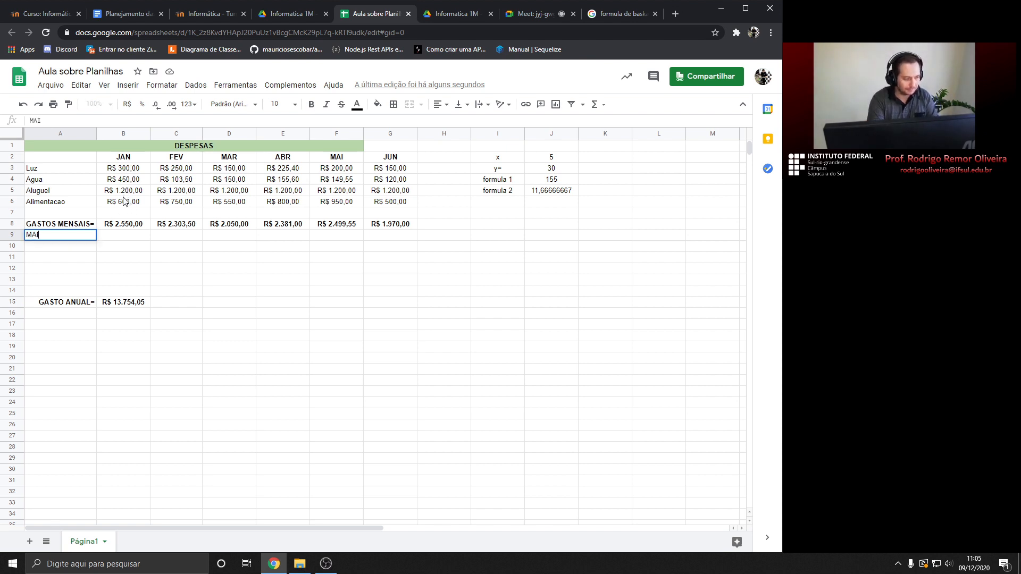
{"action": "type", "text": "OR GASTO="}
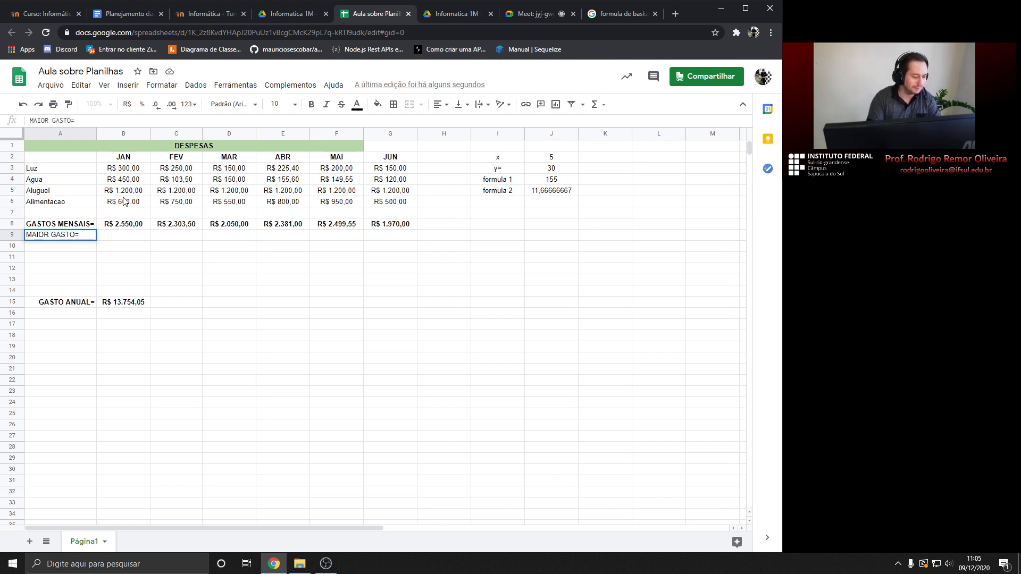
{"action": "key", "text": "Return"}
{"action": "key", "text": "Up"}
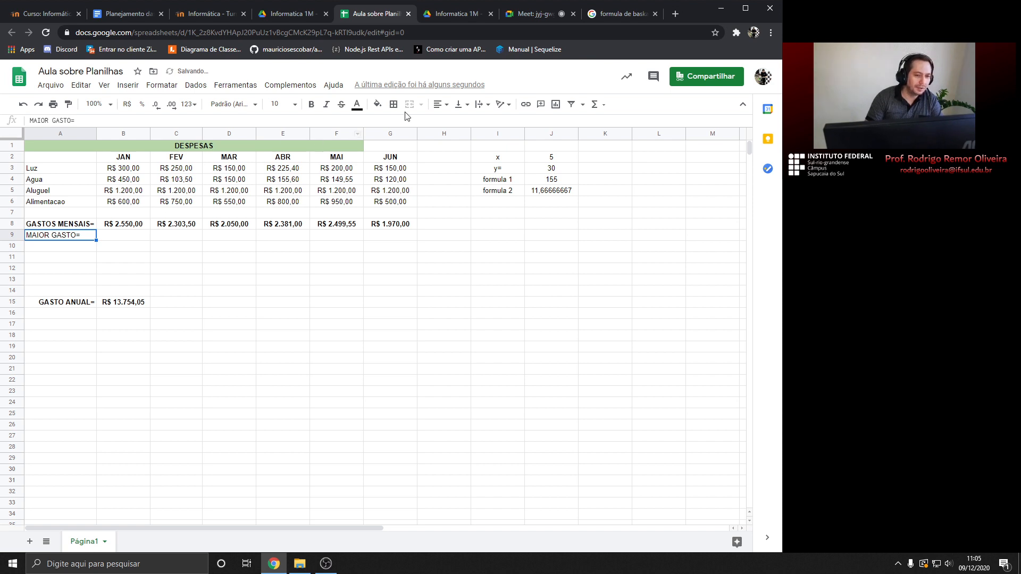
{"action": "left_click", "coordinate": [440, 105]}
{"action": "left_click", "coordinate": [465, 121]}
{"action": "left_click", "coordinate": [312, 104]}
{"action": "left_click", "coordinate": [126, 239]}
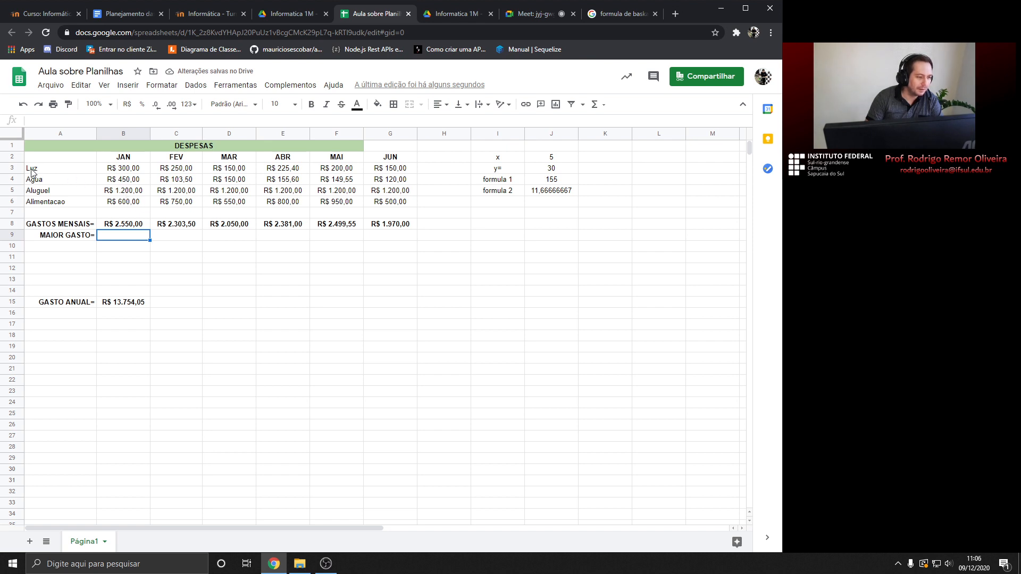
{"action": "scroll", "coordinate": [101, 396], "scroll_direction": "down", "scroll_amount": 3}
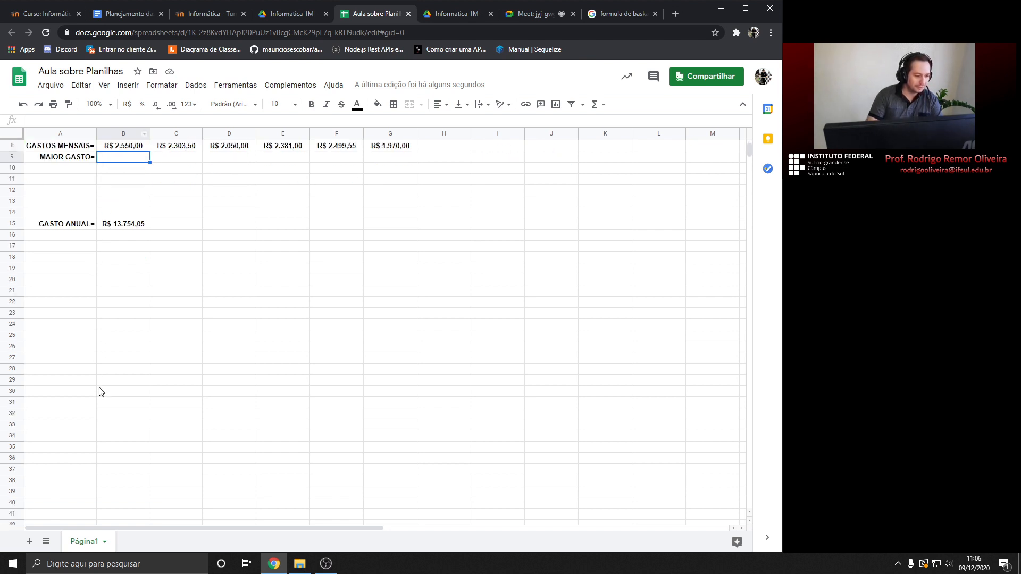
{"action": "scroll", "coordinate": [101, 393], "scroll_direction": "up", "scroll_amount": 3}
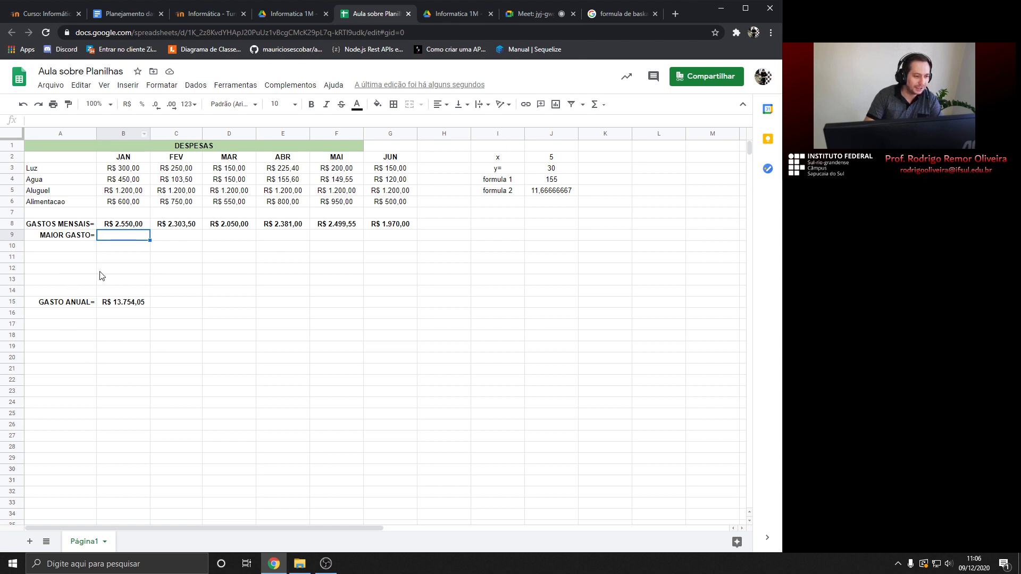
{"action": "scroll", "coordinate": [117, 257], "scroll_direction": "down", "scroll_amount": 3}
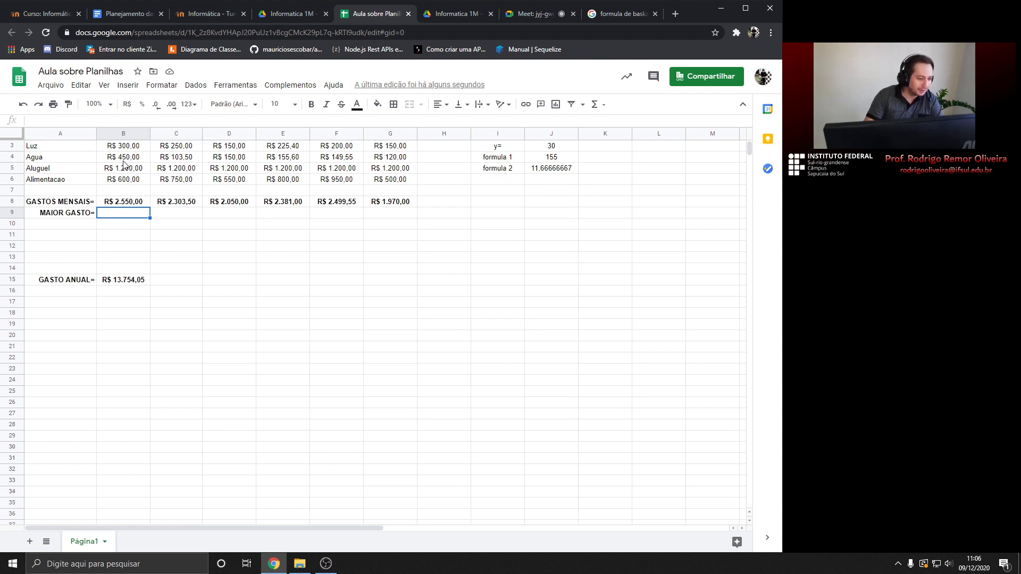
{"action": "scroll", "coordinate": [129, 236], "scroll_direction": "up", "scroll_amount": 3}
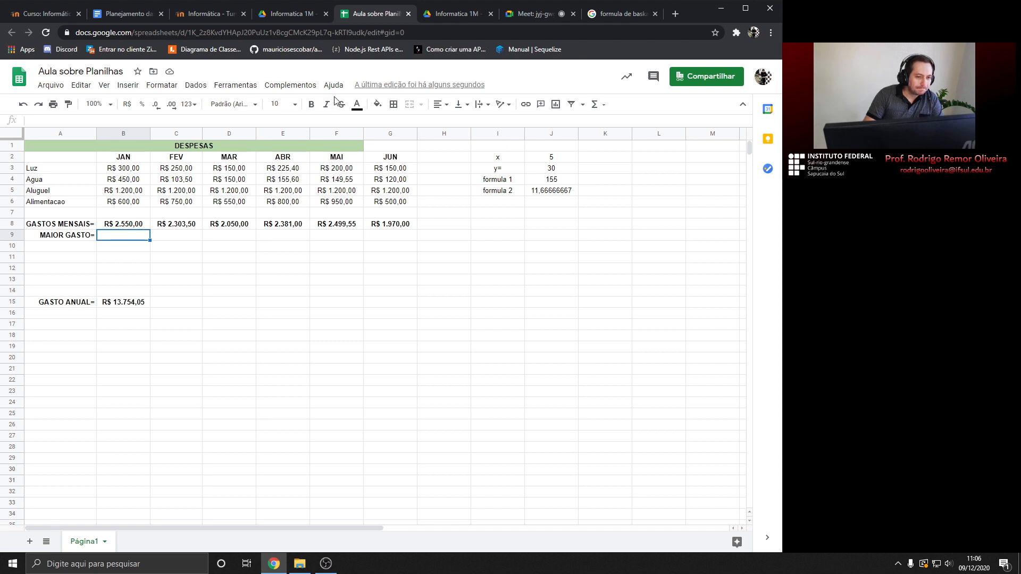
Enter =MÁXIMO(B3:B6) in B9, showing January's largest expense of R$ 1.200,00
{"action": "left_click", "coordinate": [605, 105]}
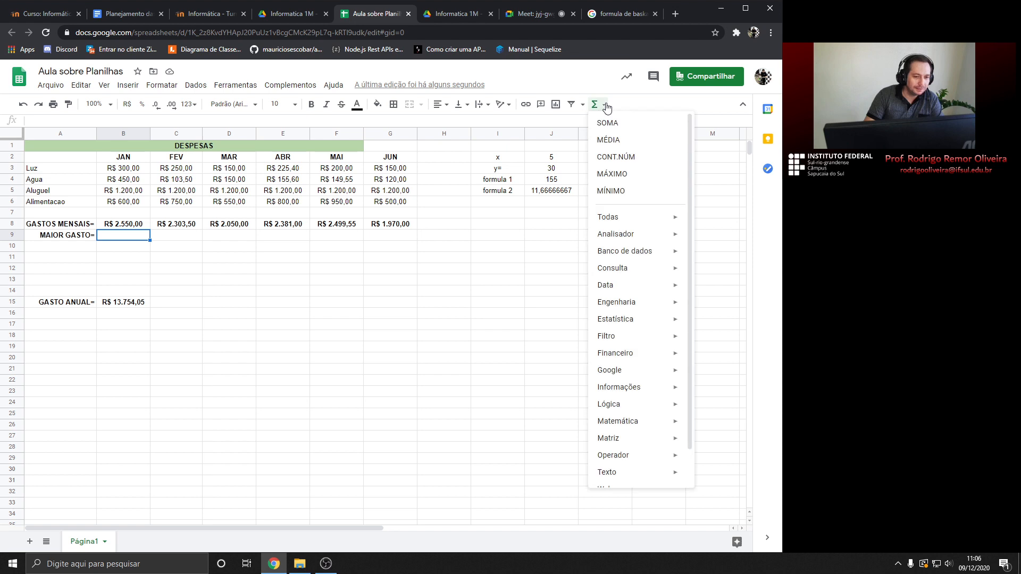
{"action": "left_click", "coordinate": [618, 174]}
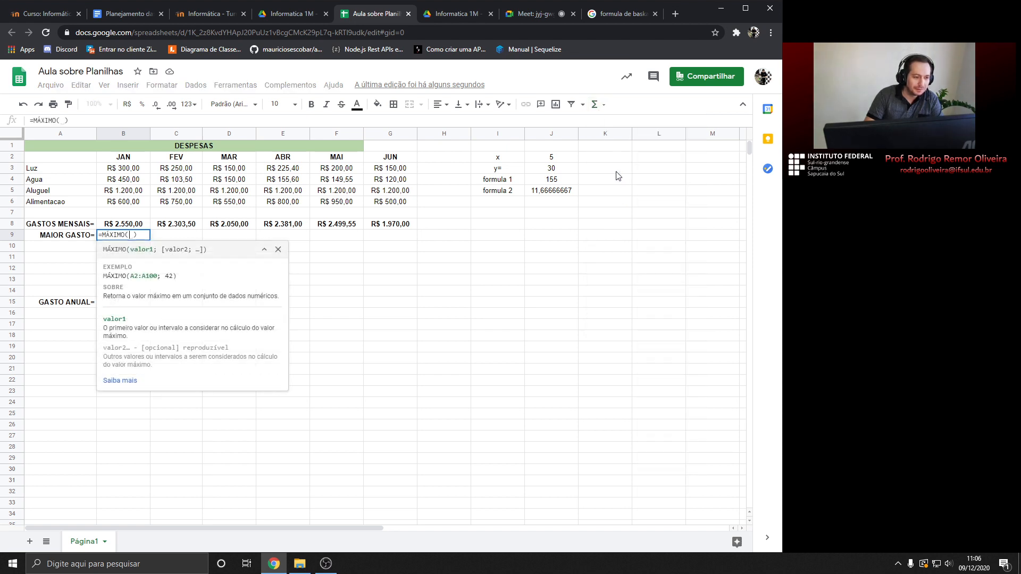
{"action": "left_click_drag", "start_coordinate": [129, 169], "coordinate": [134, 207]}
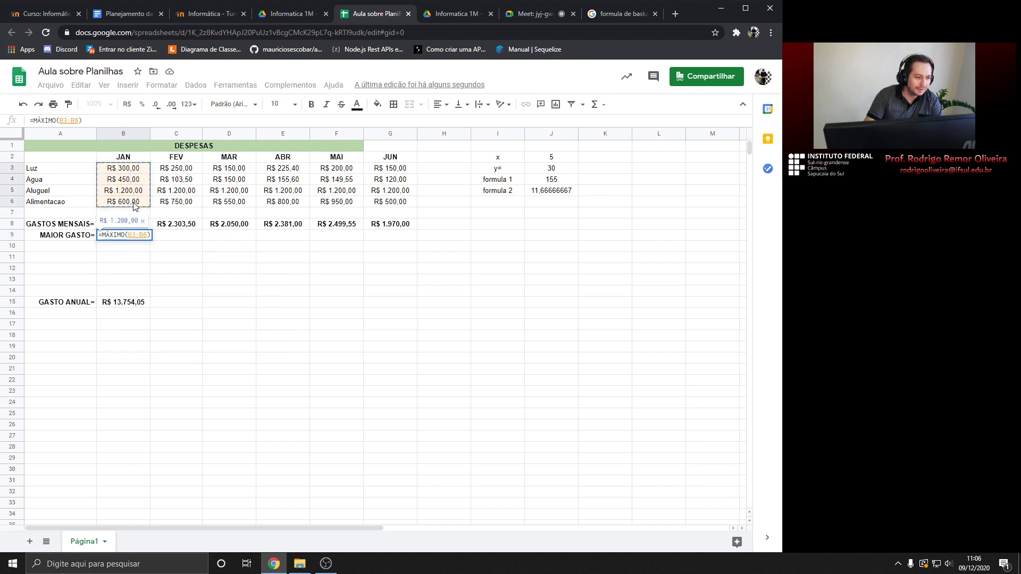
{"action": "key", "text": "Return"}
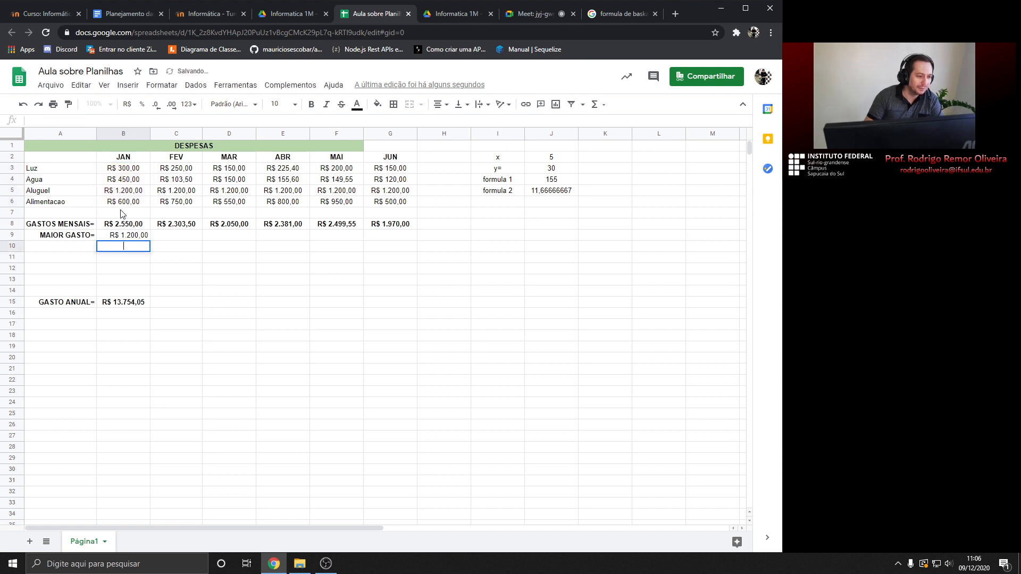
Rename A9 to MAIOR GASTO DO MES= and autofit column A to the longer label
{"action": "left_click", "coordinate": [91, 239]}
{"action": "double_click", "coordinate": [92, 240]}
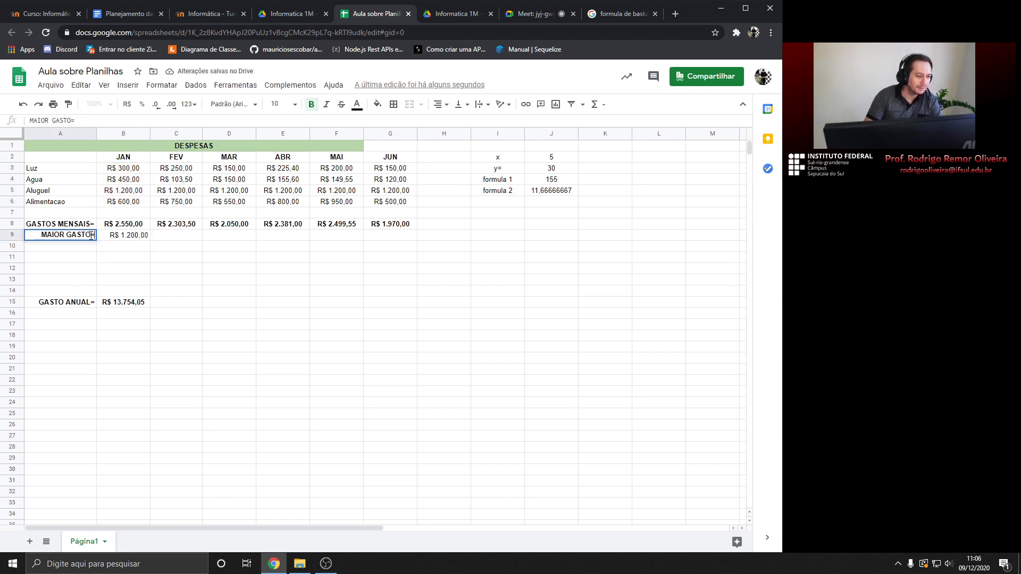
{"action": "type", "text": "de me"}
{"action": "key", "text": "BackSpace"}
{"action": "key", "text": "BackSpace"}
{"action": "key", "text": "BackSpace"}
{"action": "key", "text": "BackSpace"}
{"action": "key", "text": "BackSpace"}
{"action": "type", "text": "DO MES"}
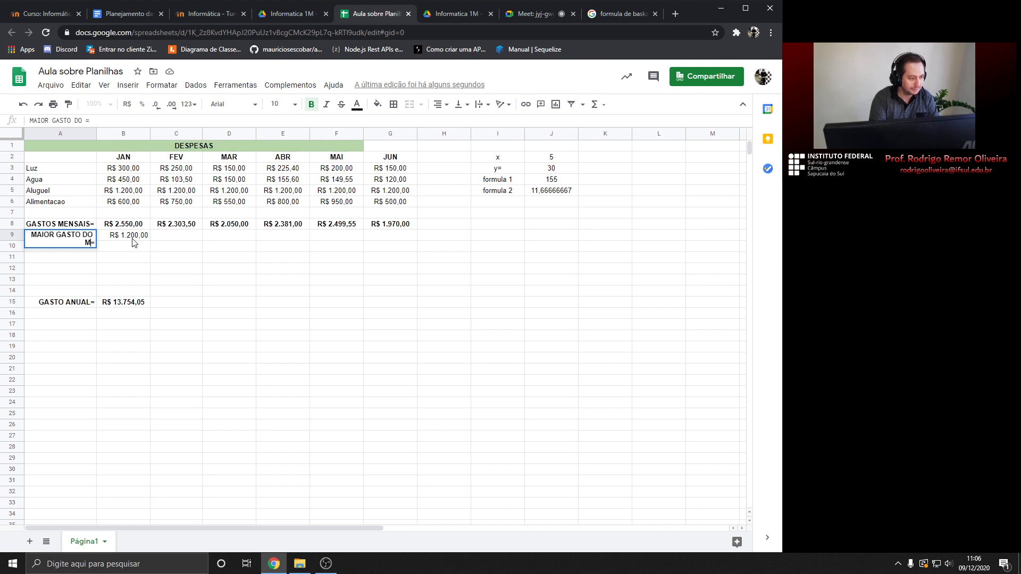
{"action": "key", "text": "Return"}
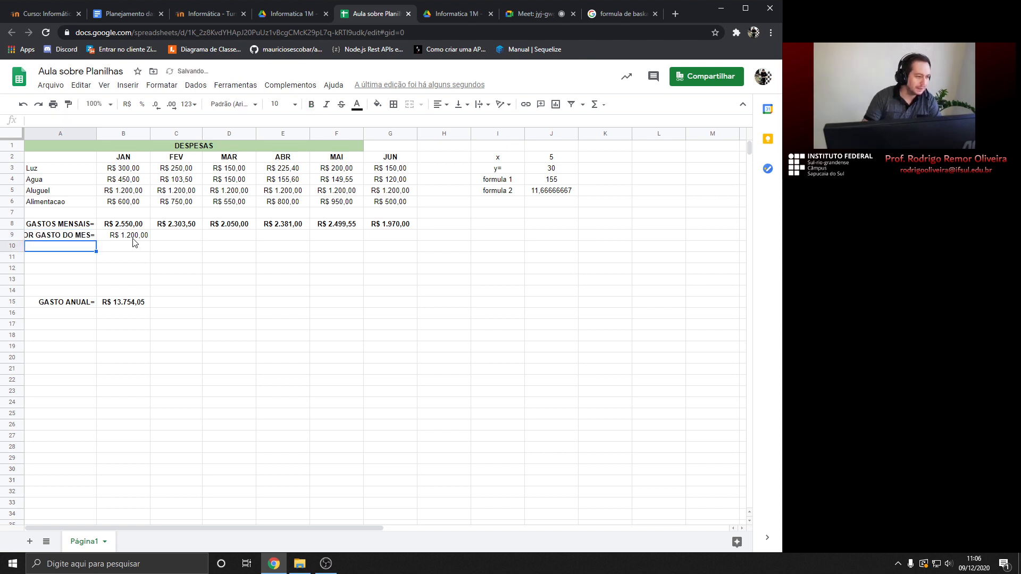
{"action": "double_click", "coordinate": [97, 135]}
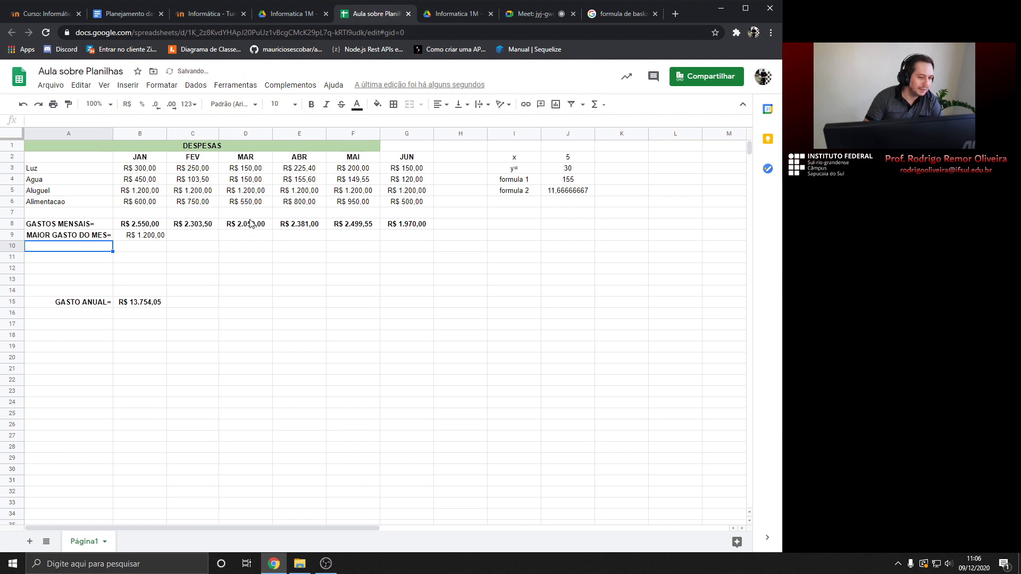
{"action": "left_click", "coordinate": [149, 239]}
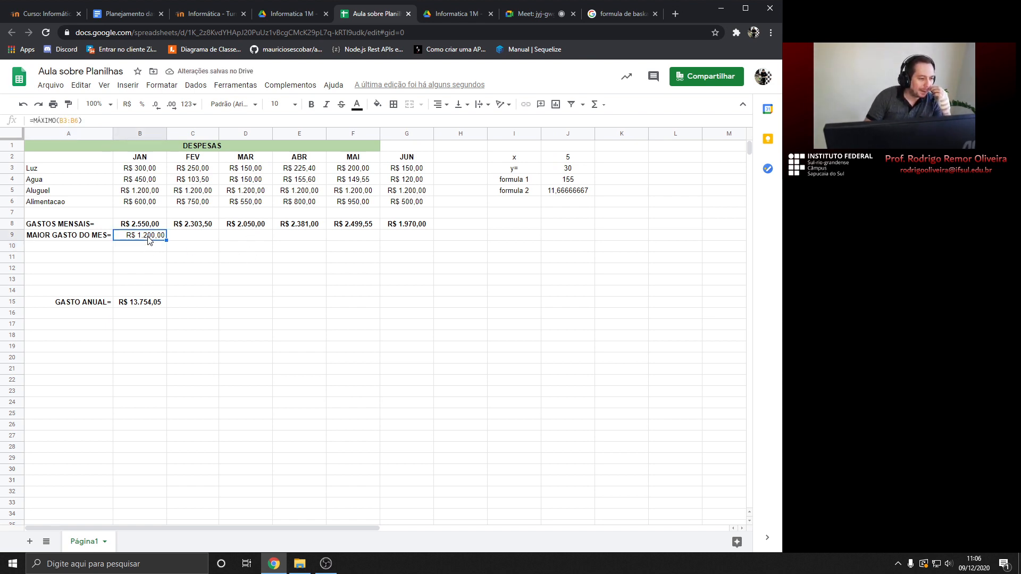
{"action": "left_click_drag", "start_coordinate": [148, 169], "coordinate": [149, 207]}
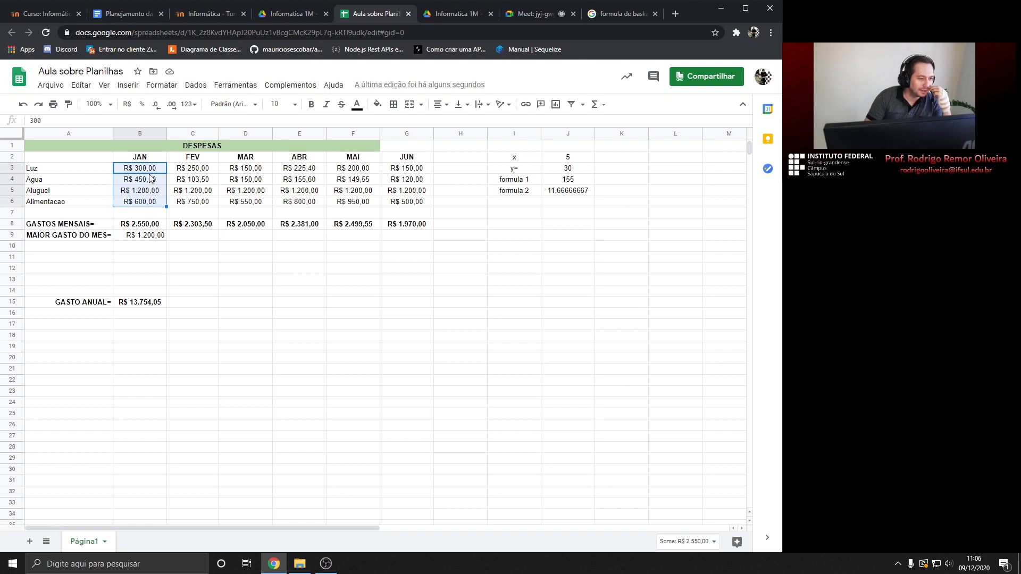
{"action": "left_click", "coordinate": [151, 235]}
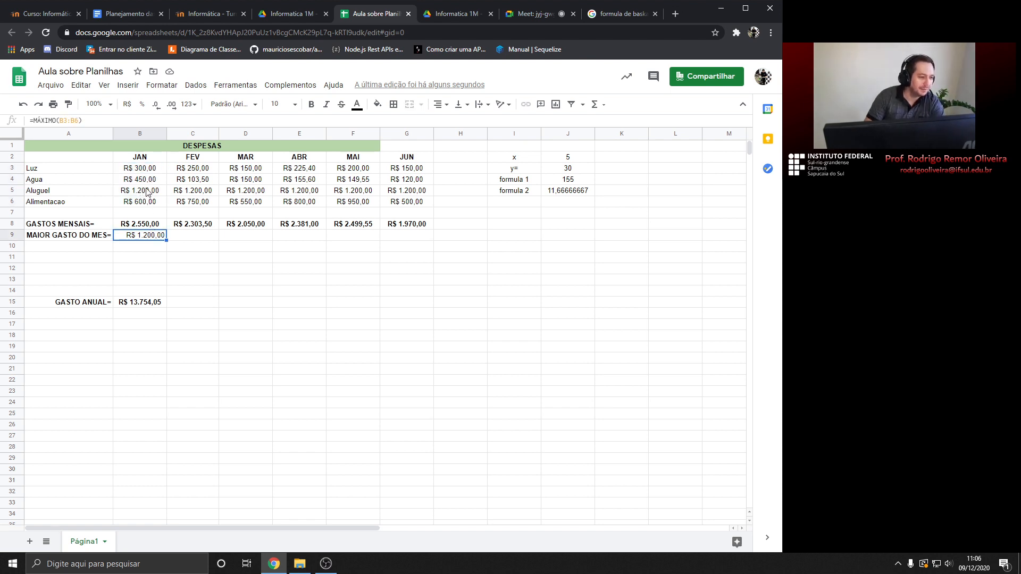
Add a bold, right-aligned MENOR GASTO DO MES= label in A10
{"action": "left_click", "coordinate": [71, 248]}
{"action": "type", "text": "MENOR"}
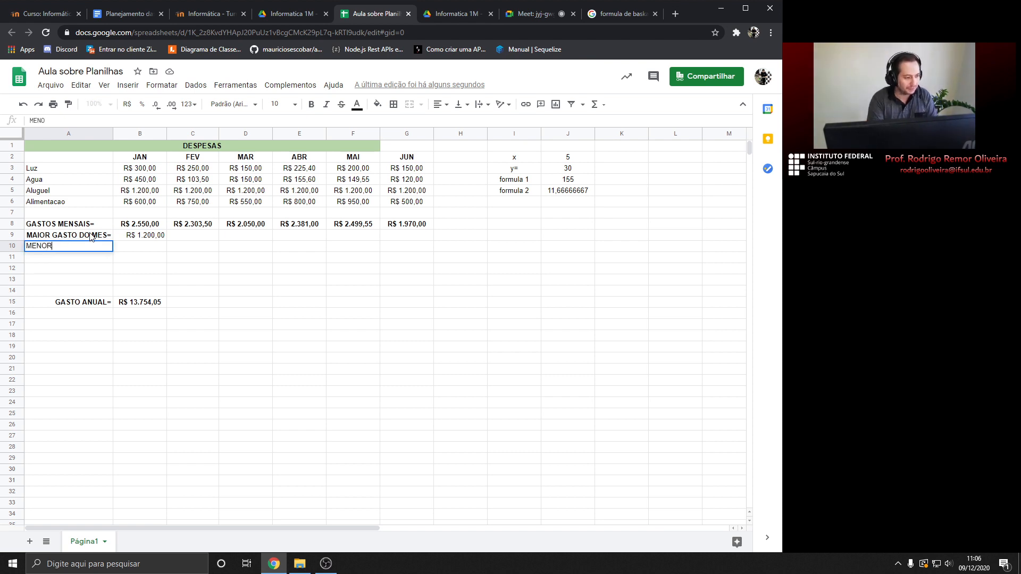
{"action": "type", "text": " GAST"}
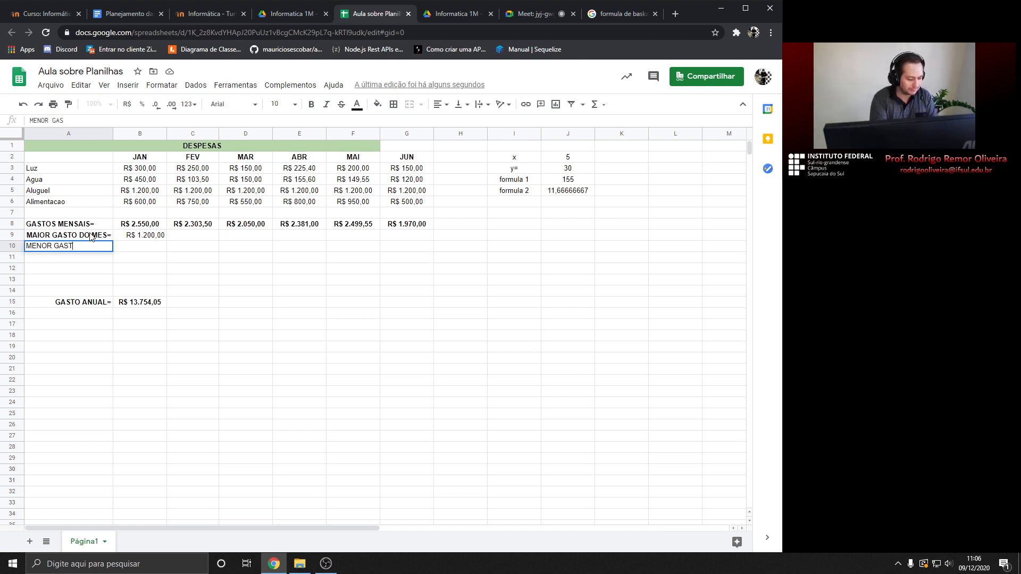
{"action": "type", "text": "O DO MES"}
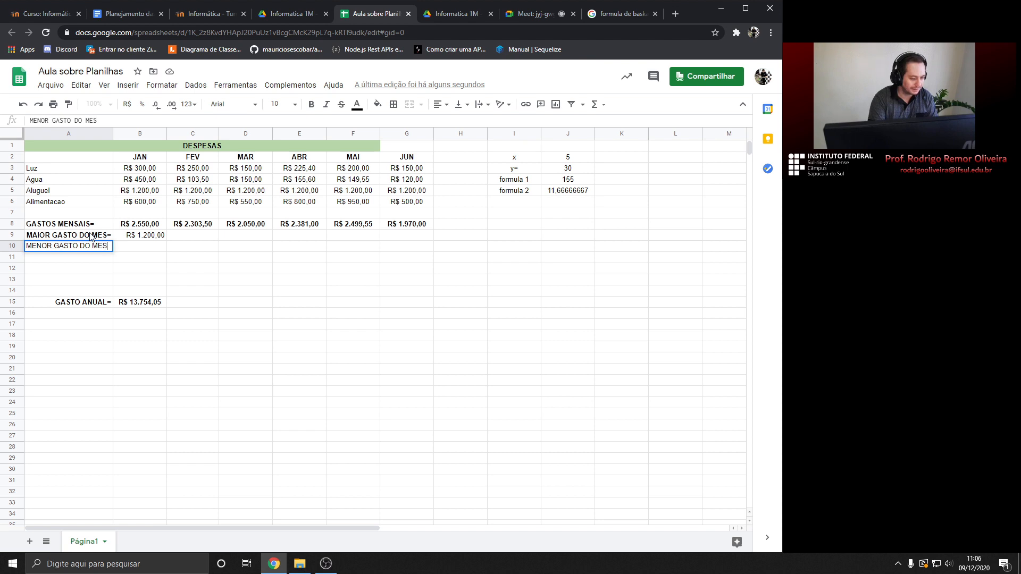
{"action": "type", "text": "="}
{"action": "key", "text": "Return"}
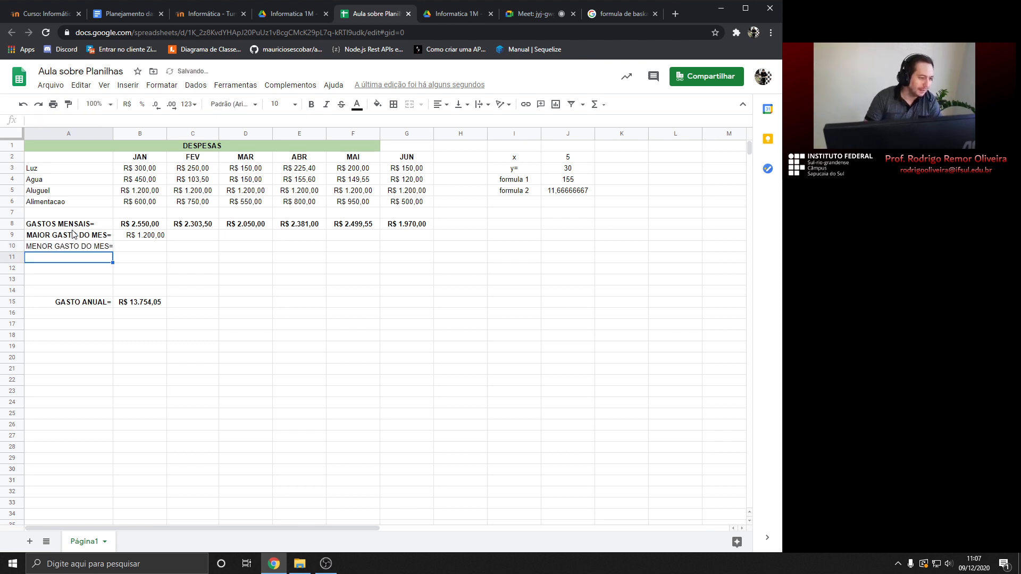
{"action": "left_click", "coordinate": [75, 246]}
{"action": "left_click", "coordinate": [311, 106]}
{"action": "left_click", "coordinate": [440, 104]}
{"action": "left_click", "coordinate": [465, 123]}
{"action": "key", "text": "Right"}
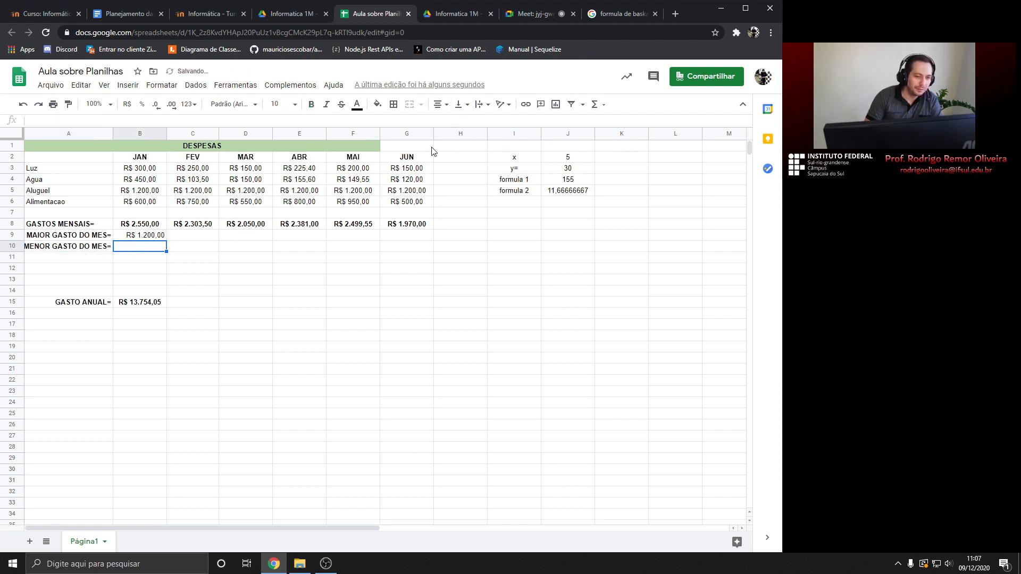
Enter =MÍNIMO(B3:B6) in B10, giving January's smallest expense of R$ 300,00
{"action": "left_click", "coordinate": [605, 106]}
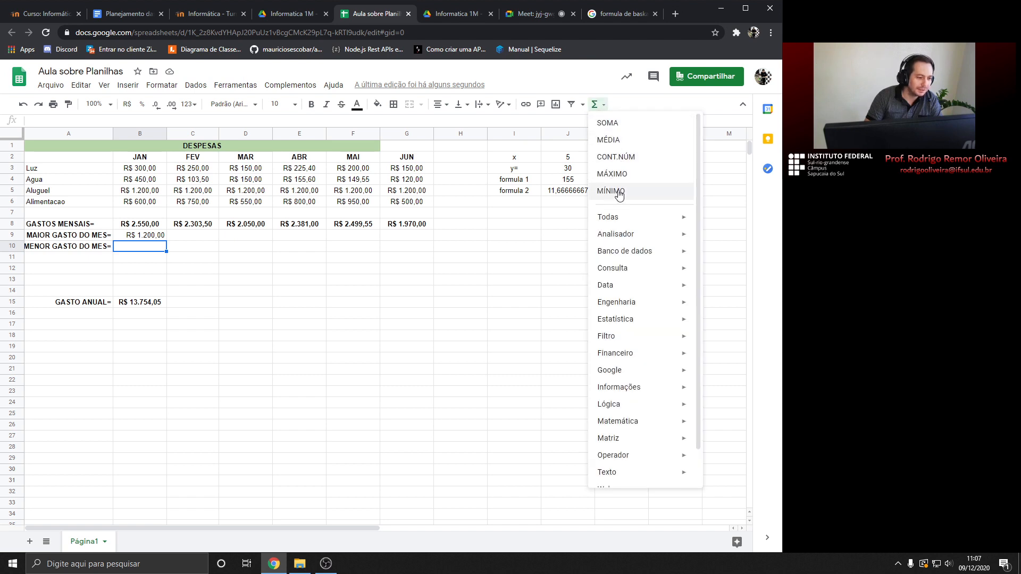
{"action": "left_click", "coordinate": [619, 193]}
{"action": "left_click", "coordinate": [141, 169]}
{"action": "left_click_drag", "start_coordinate": [141, 169], "coordinate": [140, 202]}
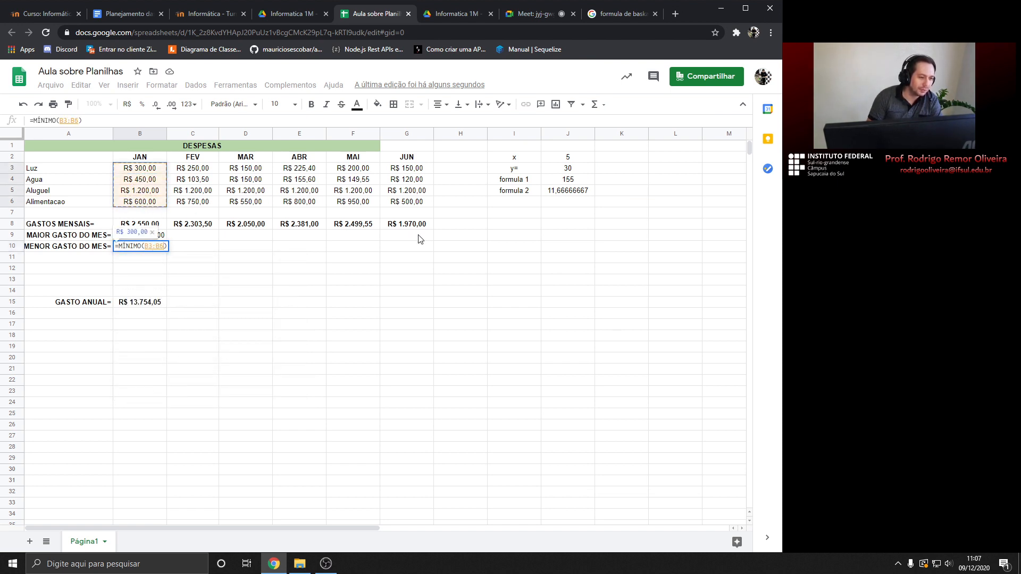
{"action": "key", "text": "Return"}
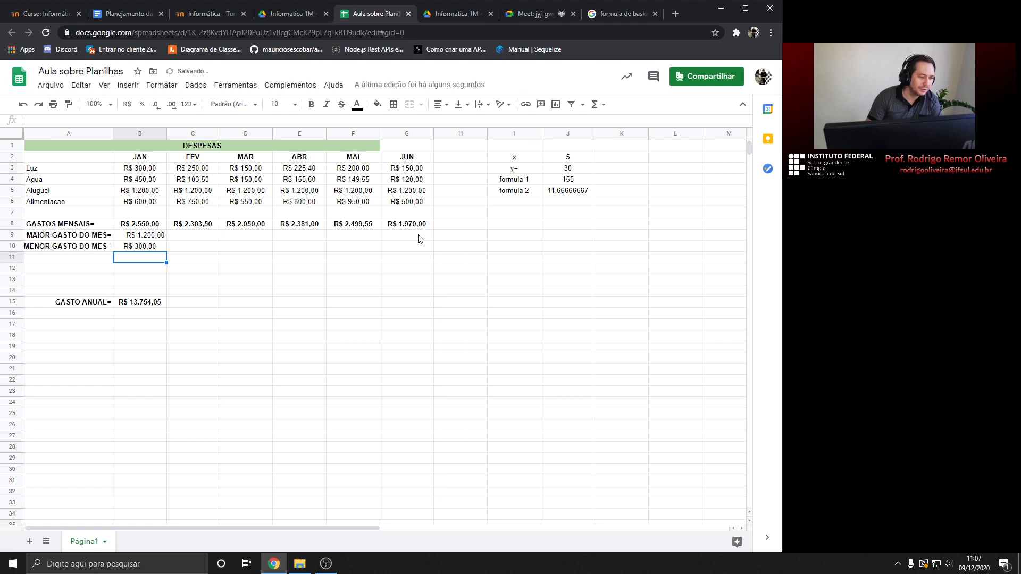
{"action": "left_click", "coordinate": [147, 171]}
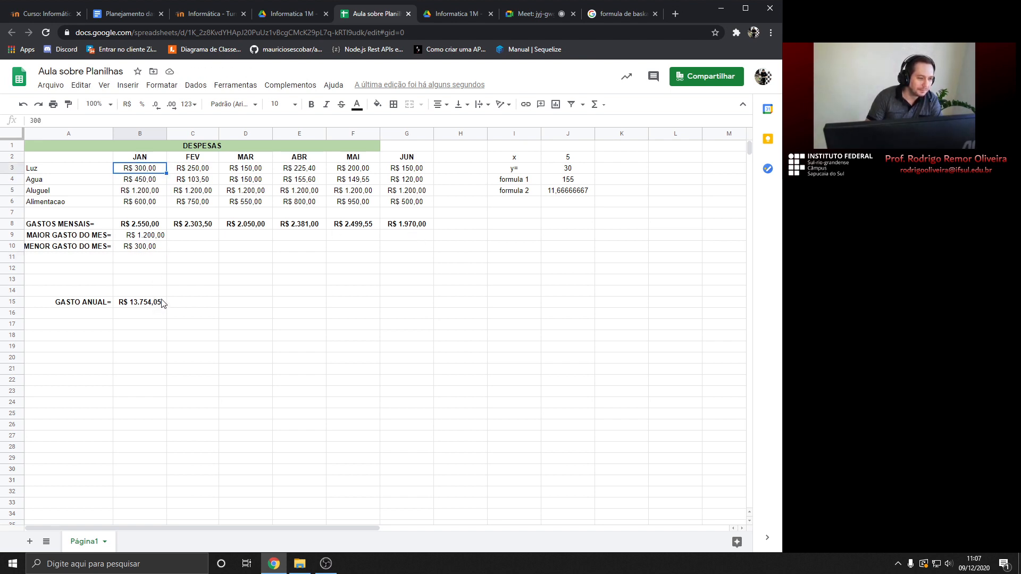
Fill B9's =MÁXIMO(B3:B6) formula right through G9 to give every month from JAN to JUN a maximum
{"action": "left_click", "coordinate": [156, 237]}
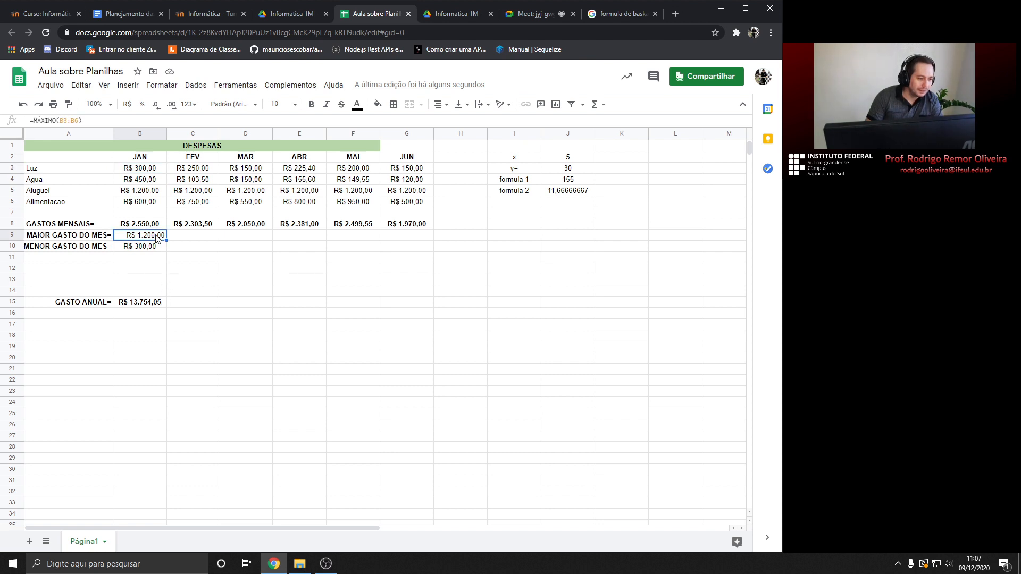
{"action": "left_click", "coordinate": [190, 244]}
{"action": "left_click", "coordinate": [236, 245]}
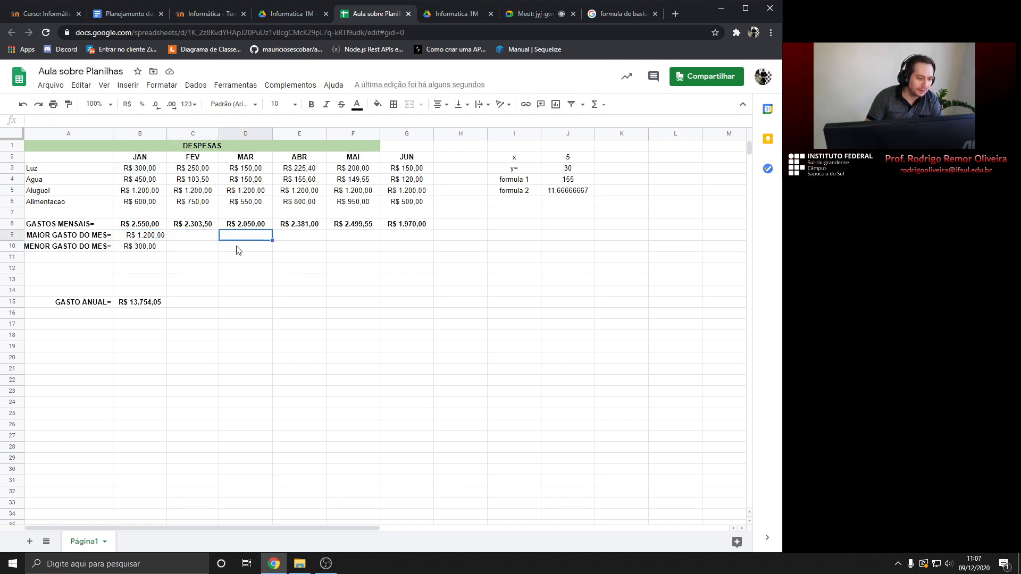
{"action": "left_click", "coordinate": [292, 246]}
{"action": "left_click", "coordinate": [343, 244]}
{"action": "left_click", "coordinate": [157, 238]}
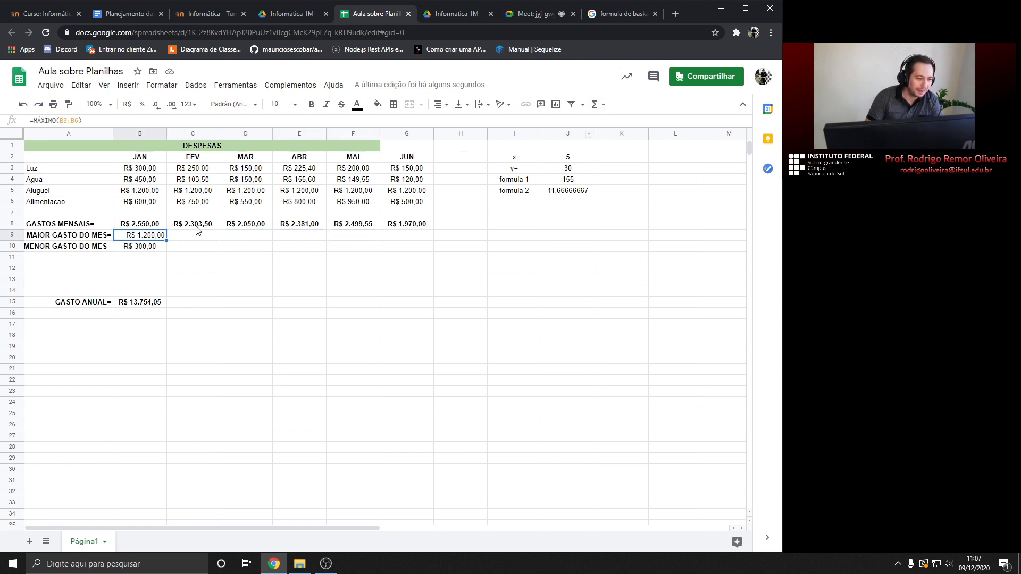
{"action": "left_click", "coordinate": [186, 248]}
{"action": "left_click", "coordinate": [158, 237]}
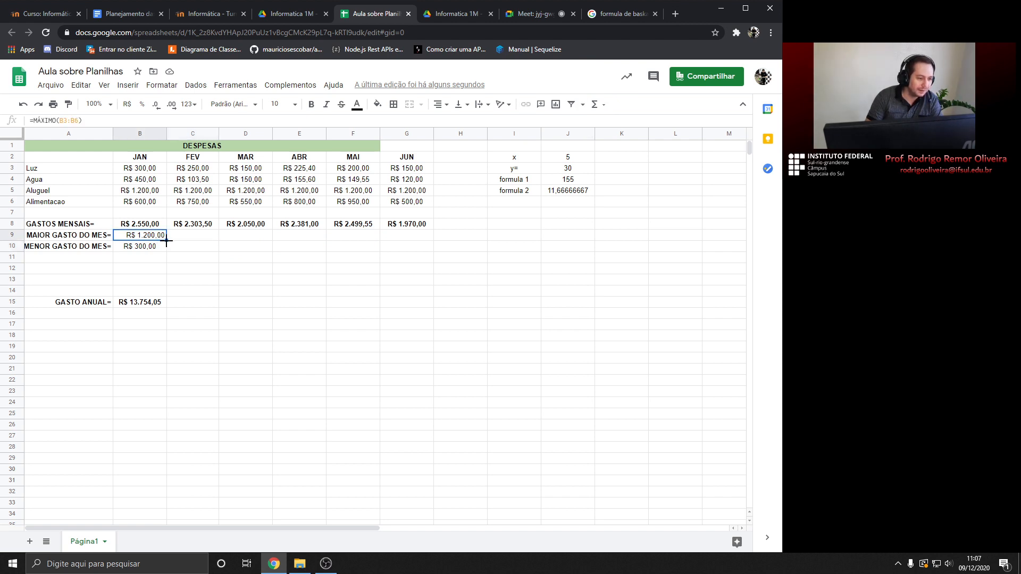
{"action": "left_click_drag", "start_coordinate": [166, 240], "coordinate": [397, 243]}
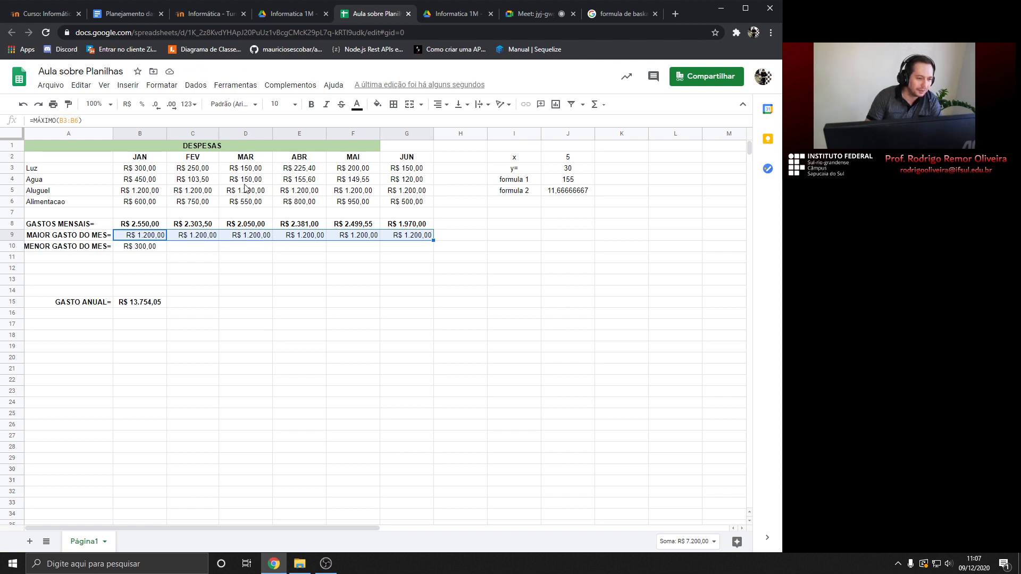
{"action": "left_click", "coordinate": [195, 183]}
{"action": "double_click", "coordinate": [247, 182]}
{"action": "double_click", "coordinate": [248, 168]}
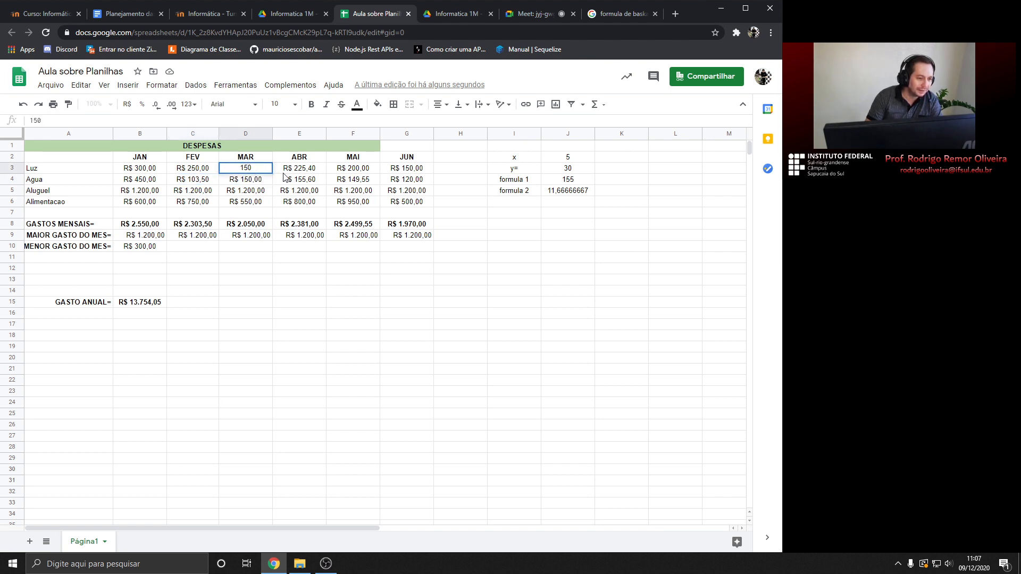
{"action": "type", "text": "0"}
{"action": "key", "text": "Return"}
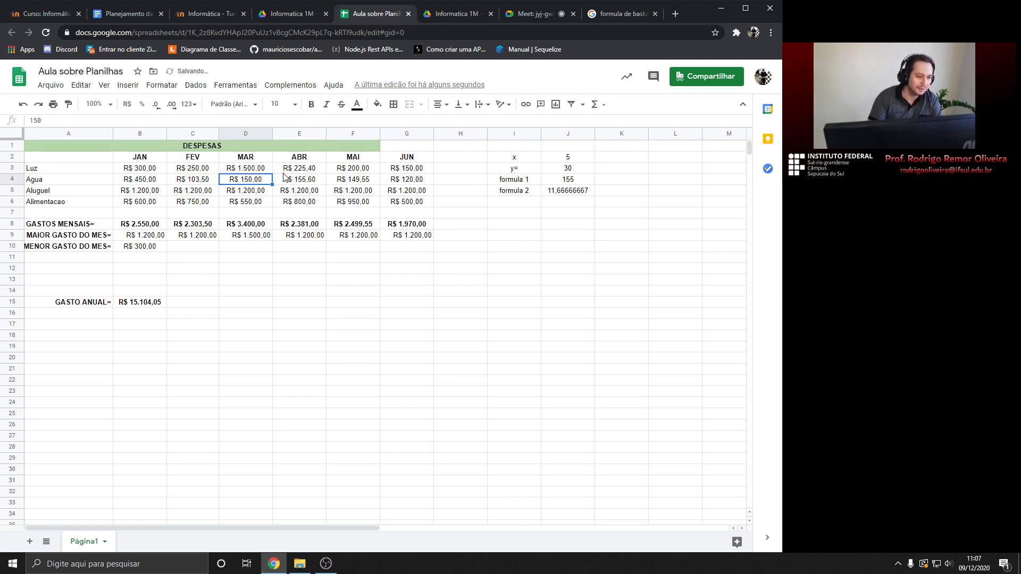
{"action": "left_click", "coordinate": [257, 238]}
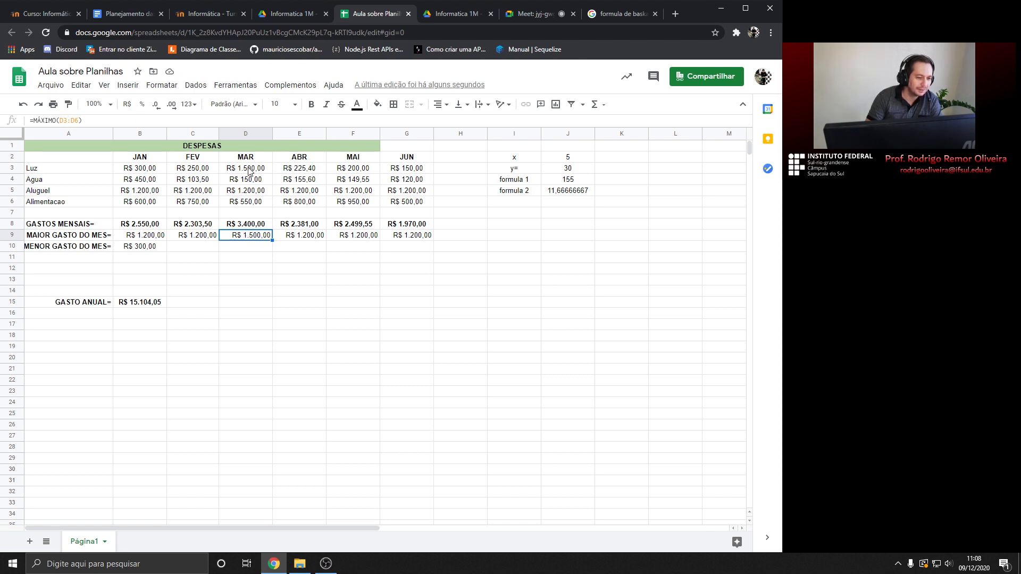
{"action": "left_click", "coordinate": [536, 14]}
{"action": "left_click", "coordinate": [373, 13]}
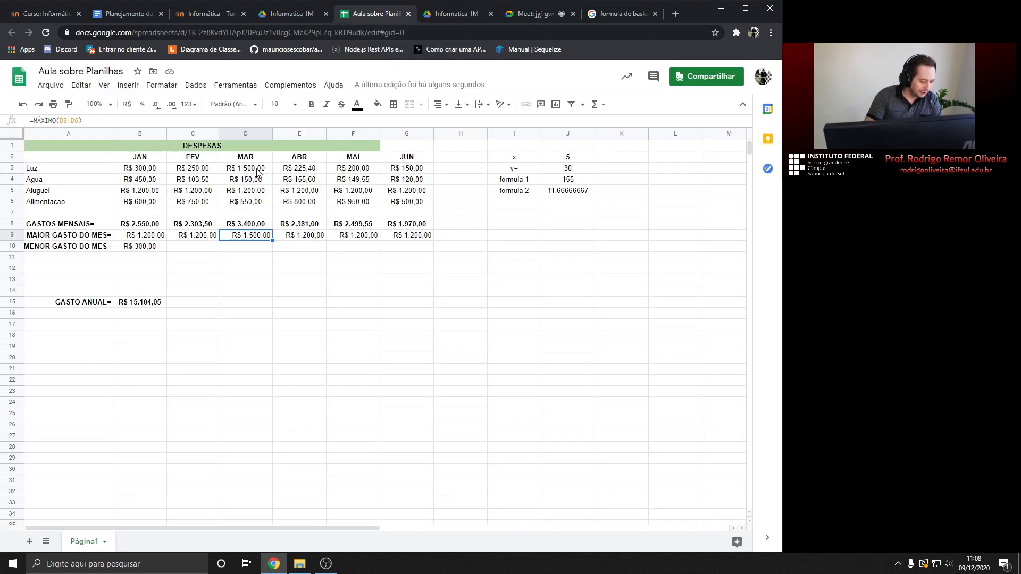
{"action": "key", "text": "ctrl+z"}
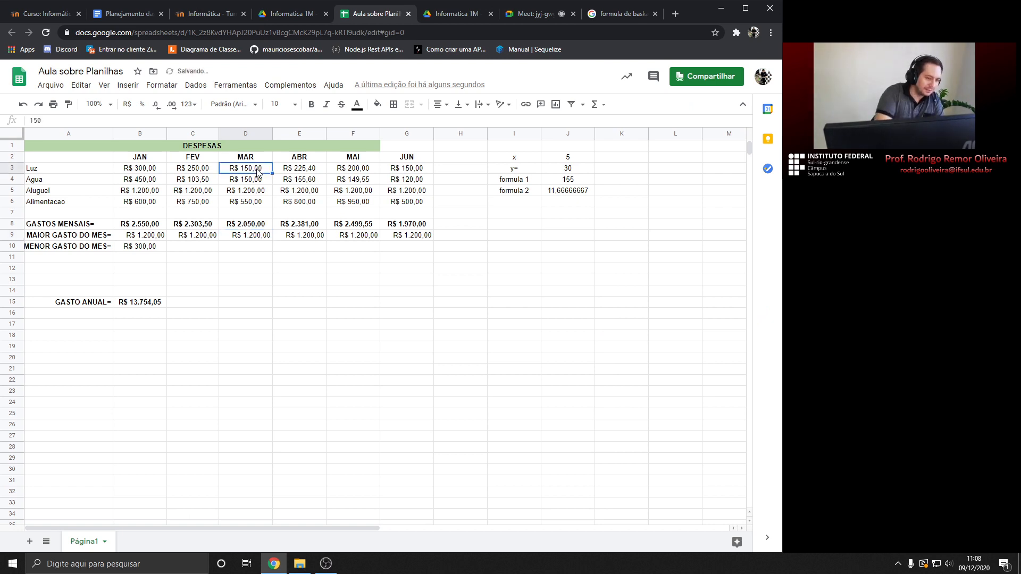
{"action": "double_click", "coordinate": [257, 170]}
{"action": "key", "text": "Return"}
{"action": "left_click", "coordinate": [247, 249]}
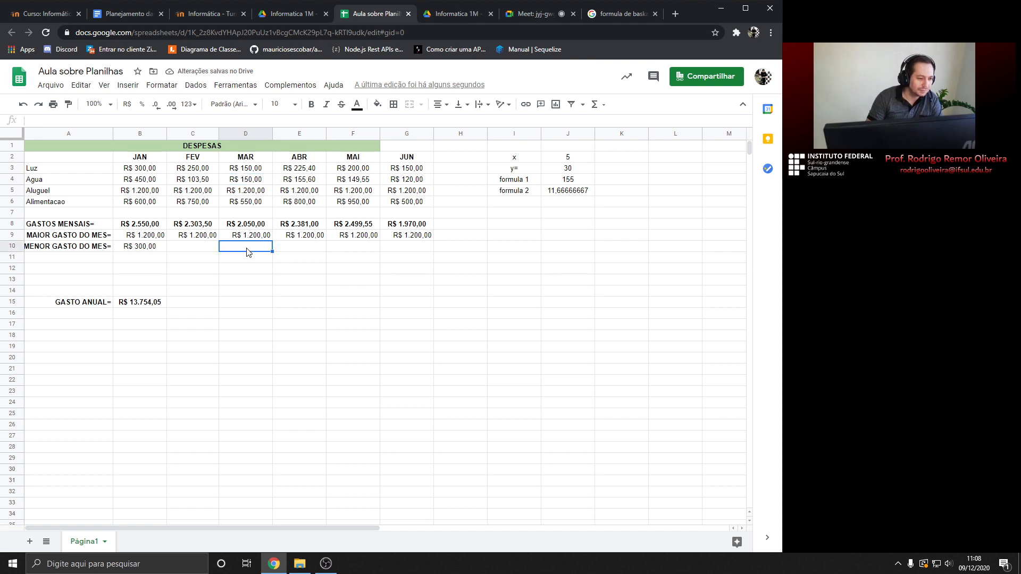
{"action": "left_click", "coordinate": [161, 250]}
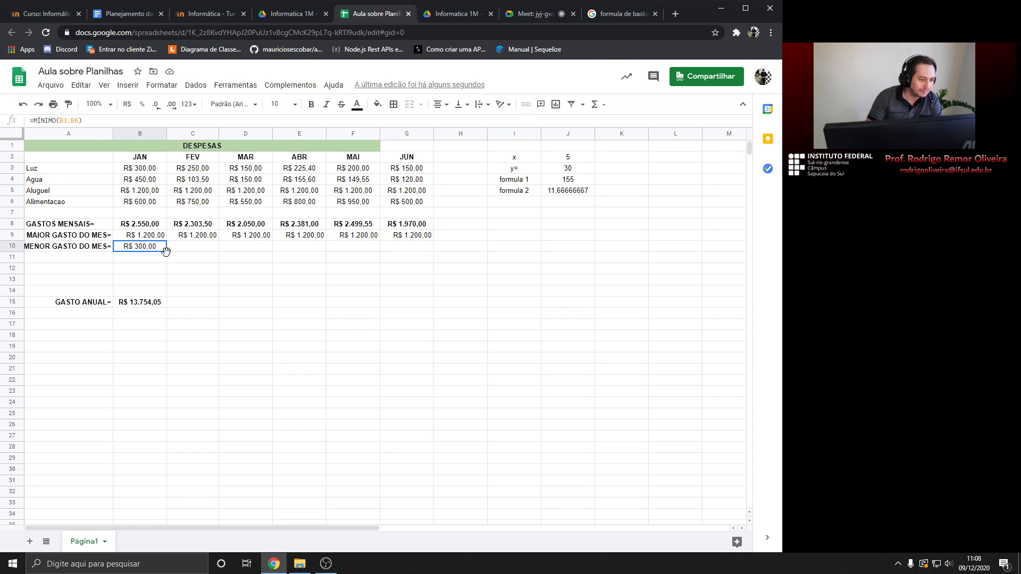
Fill B10's MÍNIMO formula through G10 and check each month's minimum against its water expense
{"action": "left_click_drag", "start_coordinate": [165, 253], "coordinate": [402, 250]}
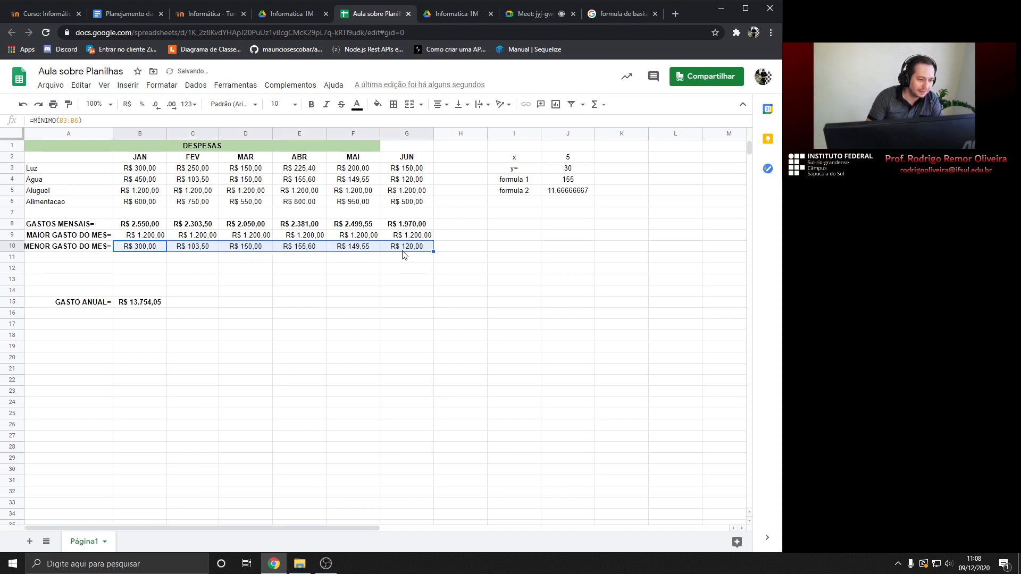
{"action": "left_click", "coordinate": [192, 251]}
{"action": "left_click", "coordinate": [204, 182]}
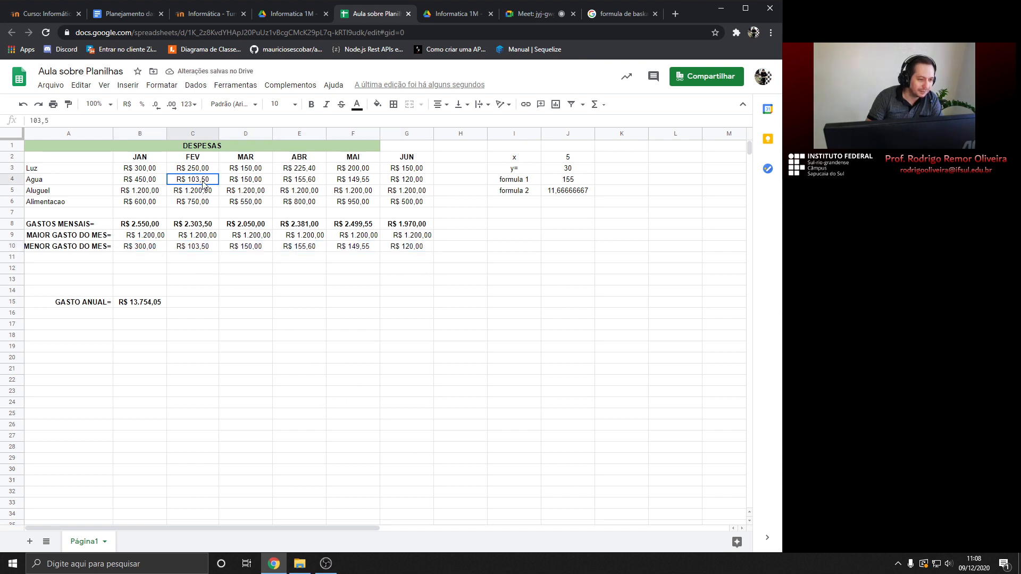
{"action": "left_click", "coordinate": [242, 249]}
{"action": "left_click", "coordinate": [258, 186]}
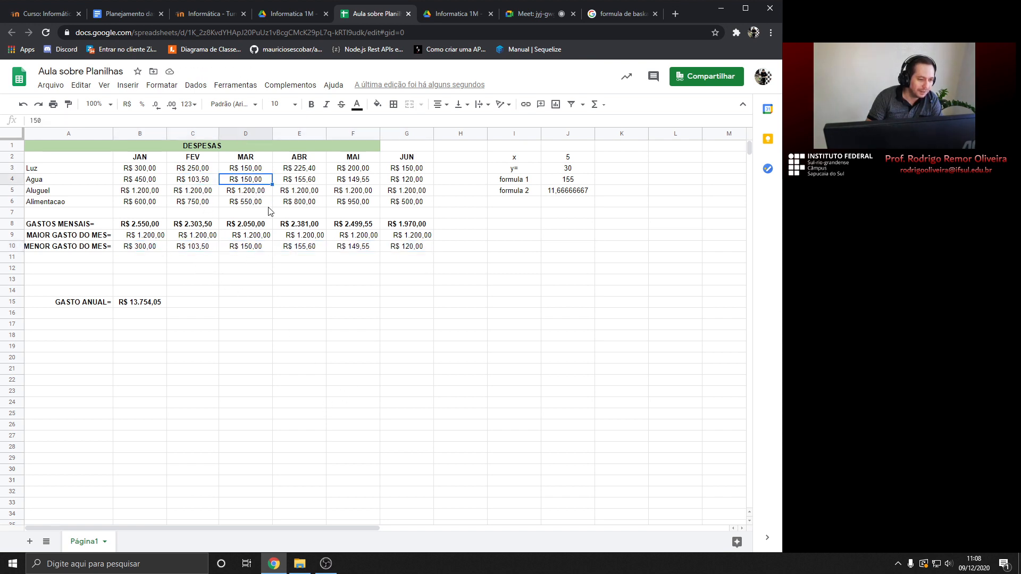
{"action": "left_click", "coordinate": [295, 250]}
{"action": "left_click", "coordinate": [311, 184]}
{"action": "left_click", "coordinate": [310, 248]}
{"action": "left_click", "coordinate": [359, 250]}
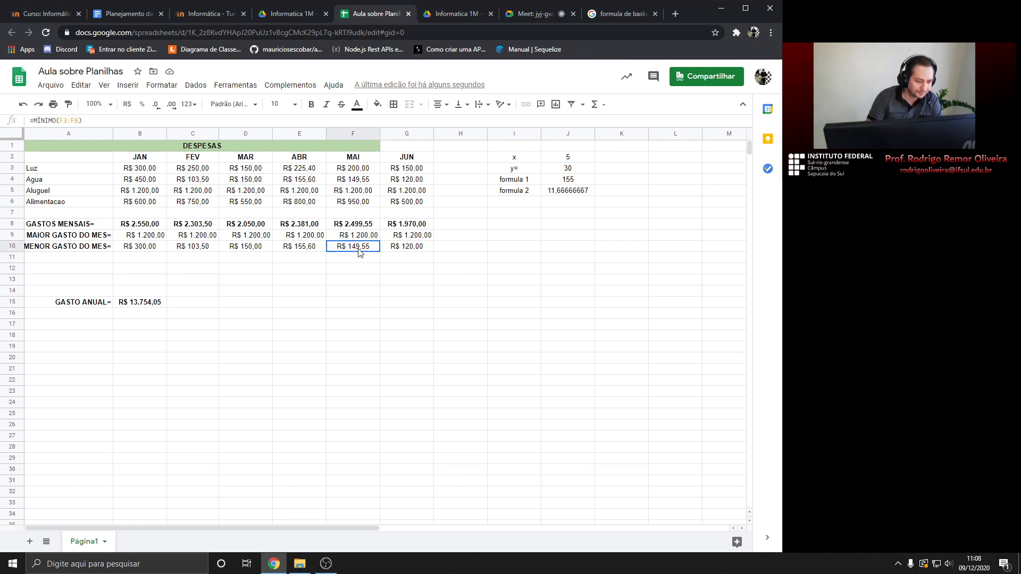
{"action": "left_click", "coordinate": [370, 184]}
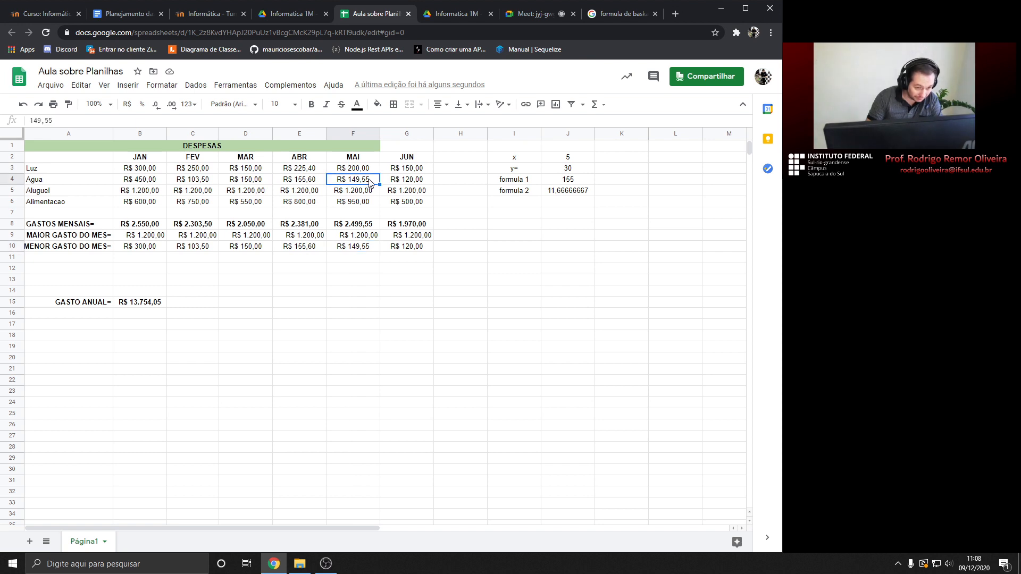
{"action": "left_click", "coordinate": [420, 250]}
{"action": "left_click", "coordinate": [421, 182]}
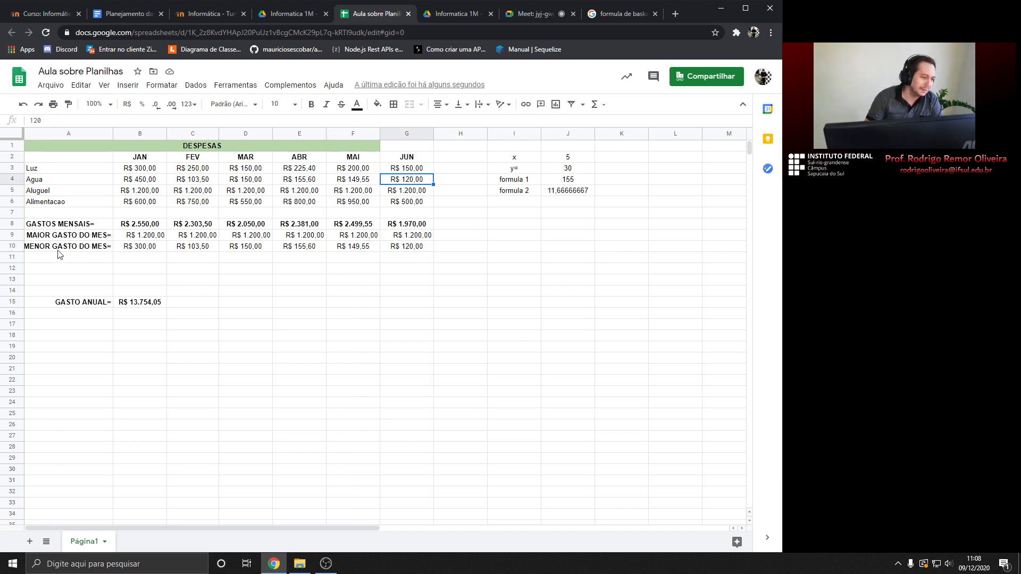
Review the GASTO ANUAL= label and its annual total in row 15
{"action": "left_click", "coordinate": [50, 261]}
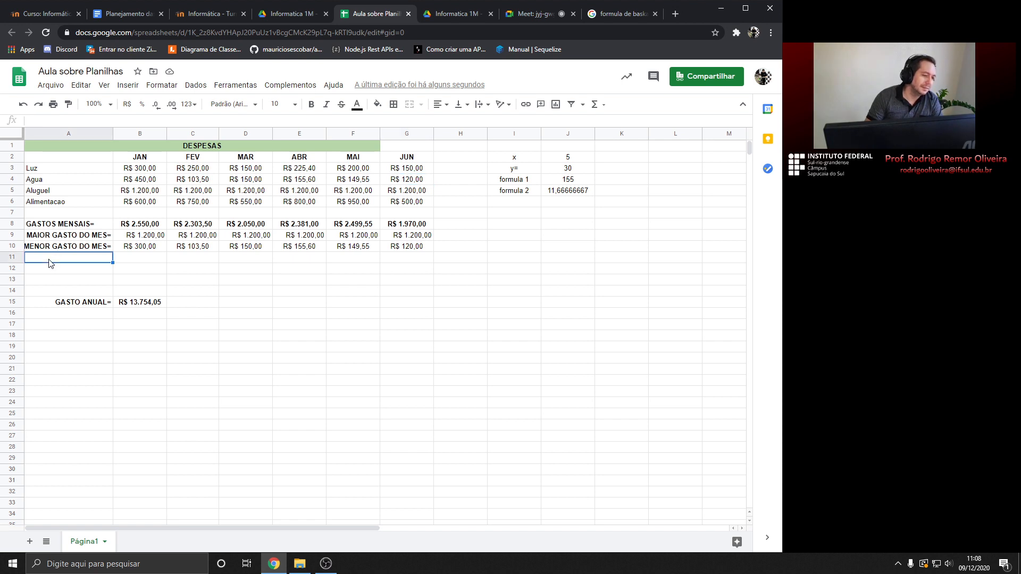
{"action": "left_click", "coordinate": [135, 305]}
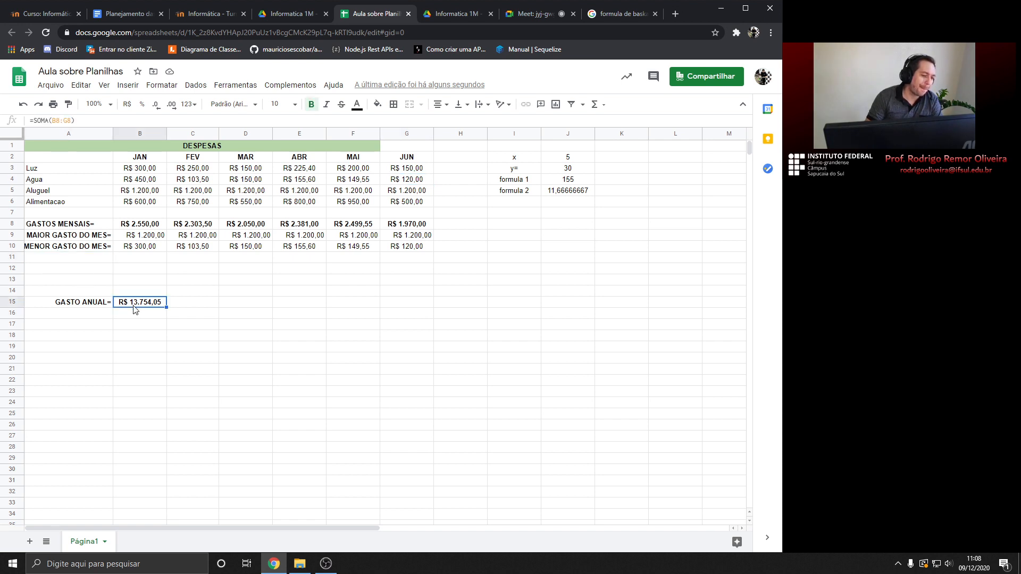
{"action": "left_click", "coordinate": [104, 308]}
{"action": "left_click", "coordinate": [137, 306]}
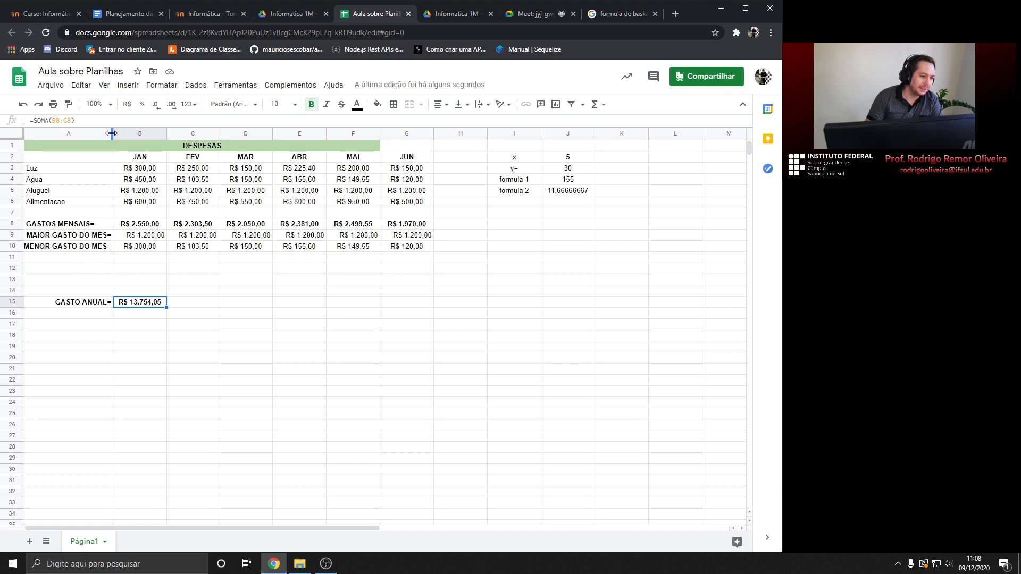
Widen column A slightly and right-align the GASTOS MENSAIS= label in A8
{"action": "left_click_drag", "start_coordinate": [112, 133], "coordinate": [114, 133]}
{"action": "left_click", "coordinate": [53, 225]}
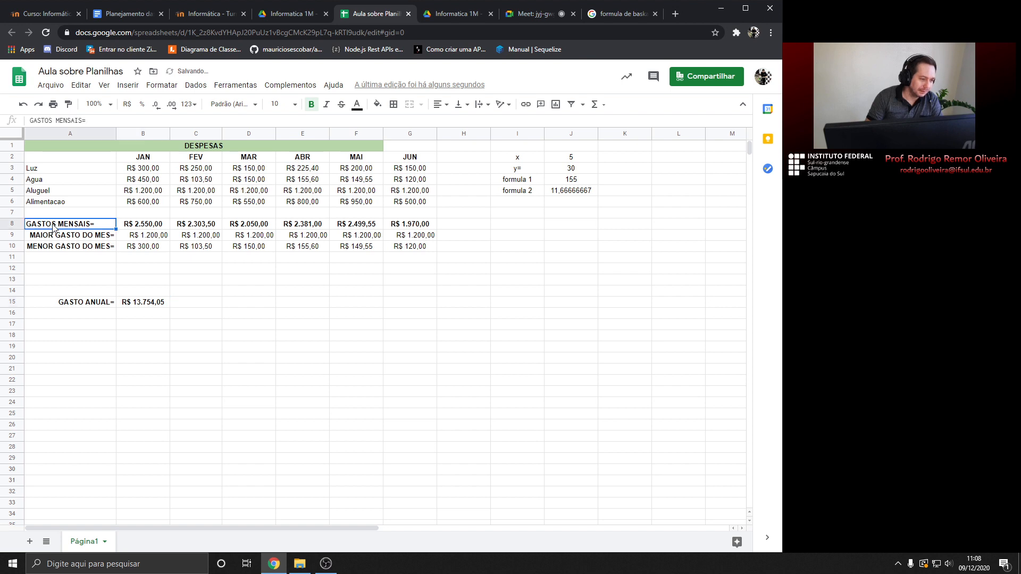
{"action": "left_click", "coordinate": [437, 104]}
{"action": "left_click", "coordinate": [464, 125]}
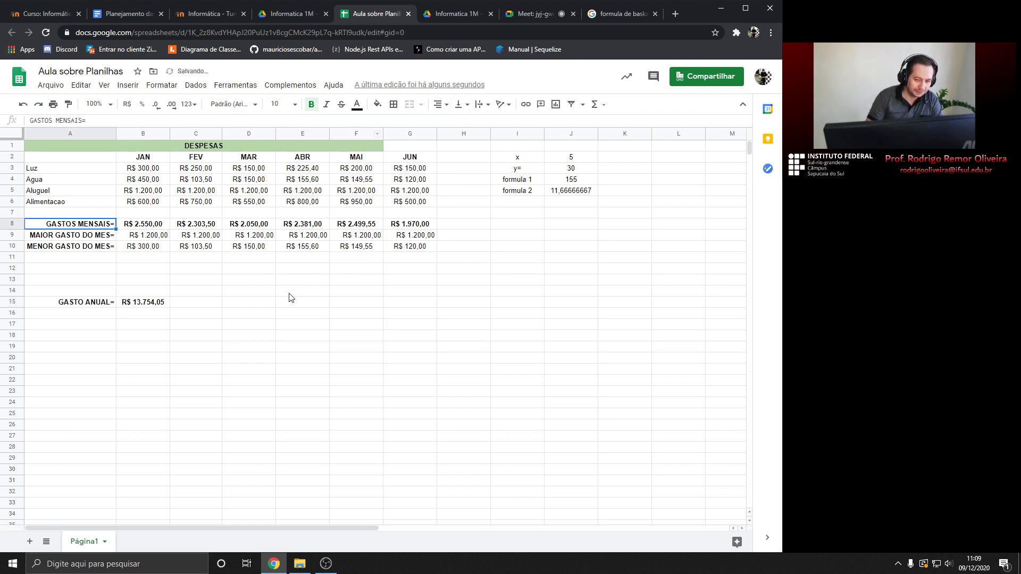
{"action": "left_click", "coordinate": [114, 257]}
{"action": "left_click", "coordinate": [595, 104]}
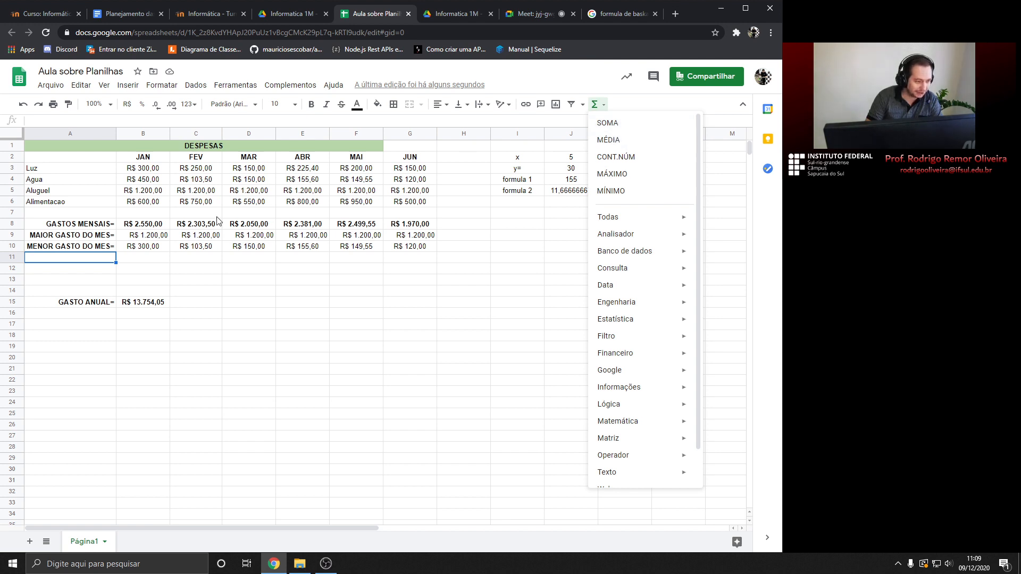
Type the MEDIA DE GASTOS MENSAIS= label into A11, widening column A
{"action": "left_click", "coordinate": [58, 260]}
{"action": "type", "text": "M"}
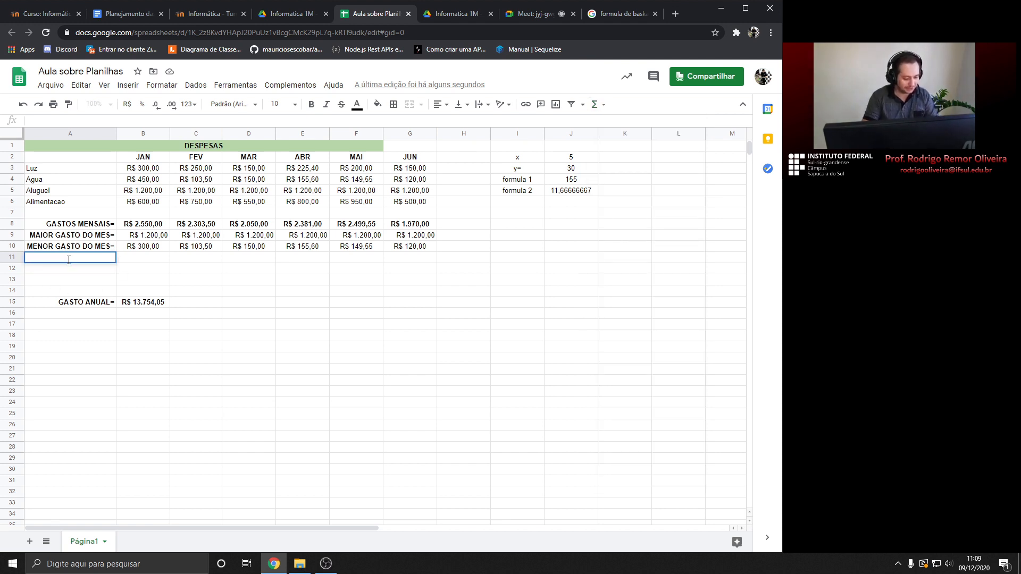
{"action": "type", "text": "EDIA "}
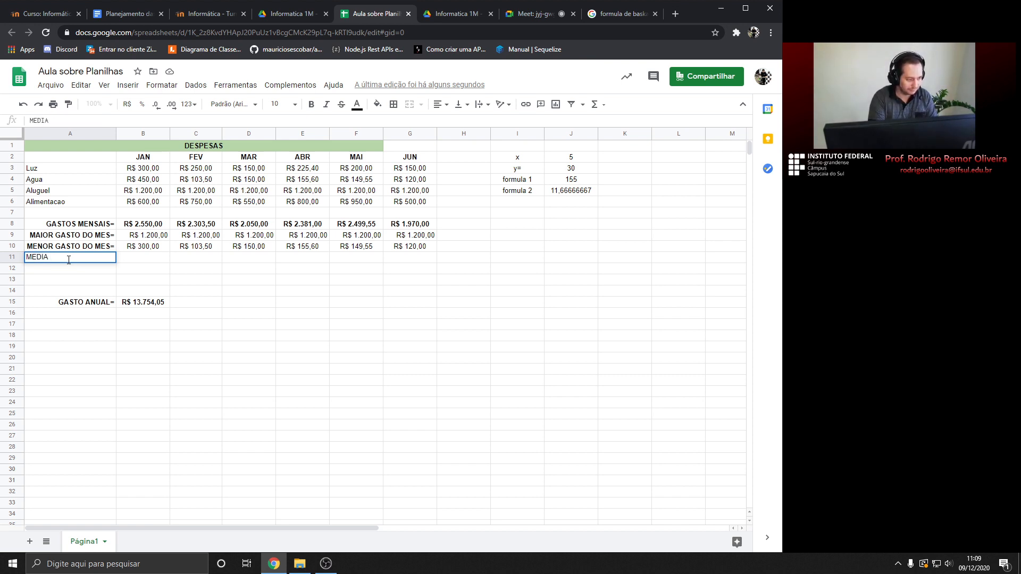
{"action": "type", "text": "MENSAL"}
{"action": "type", "text": " DE"}
{"action": "key", "text": "BackSpace"}
{"action": "key", "text": "BackSpace"}
{"action": "key", "text": "BackSpace"}
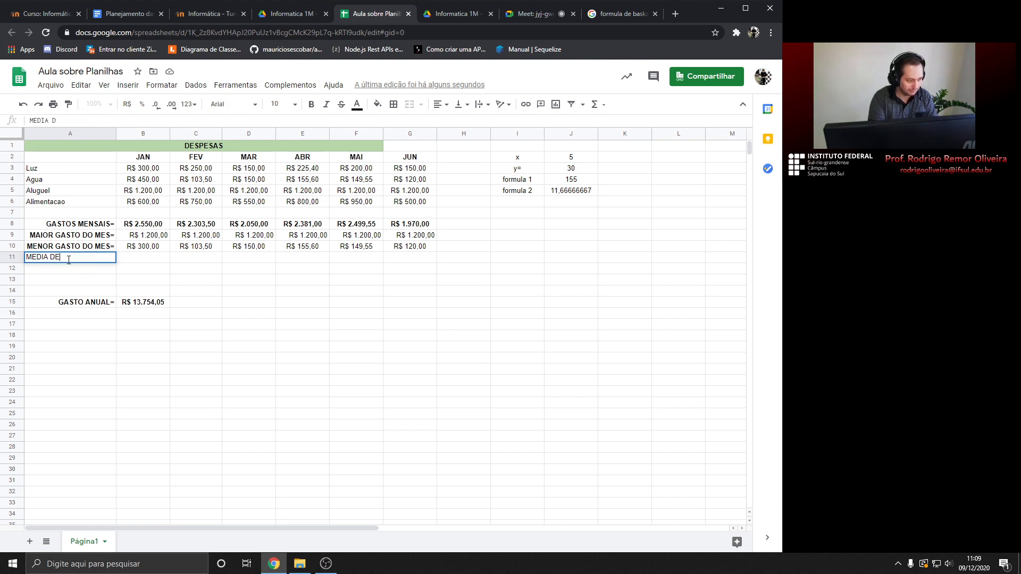
{"action": "type", "text": "GAST"}
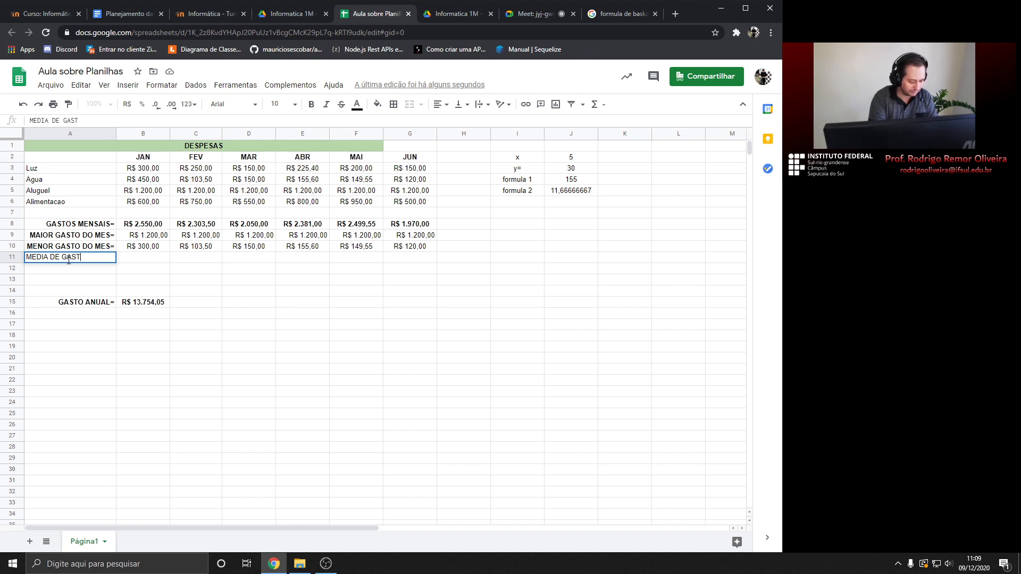
{"action": "type", "text": "OS MENSAIS"}
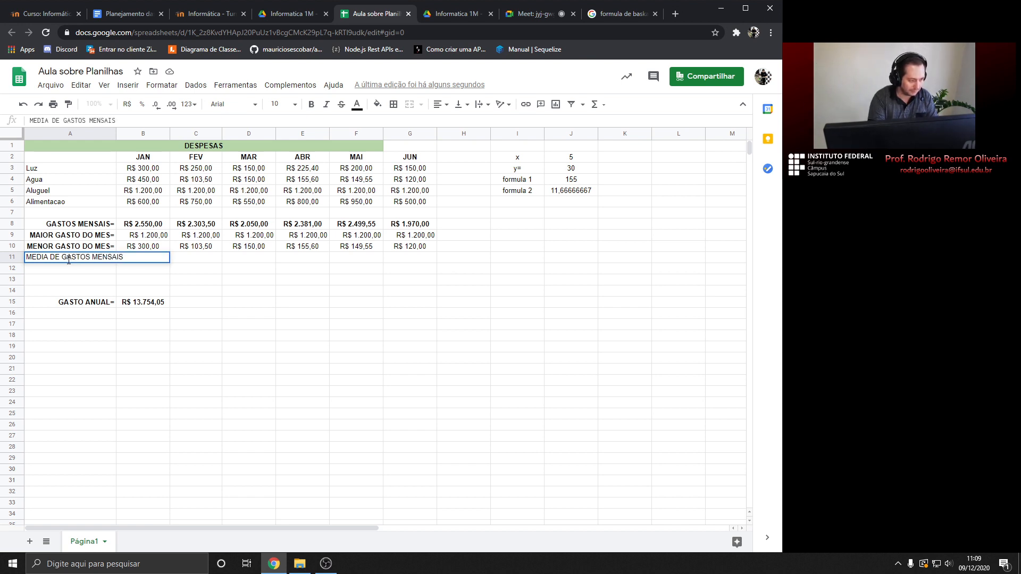
{"action": "key", "text": "Return"}
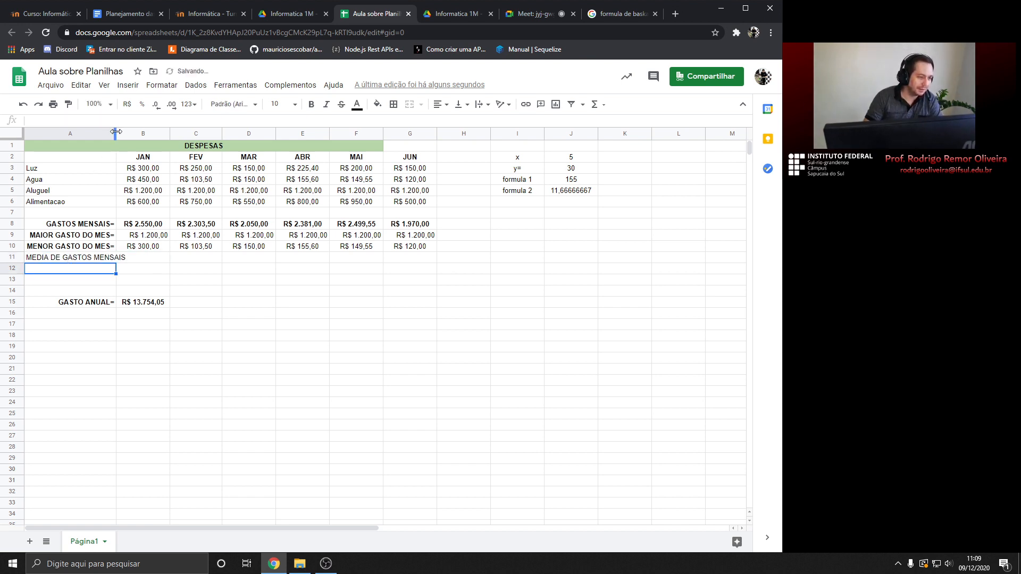
{"action": "left_click_drag", "start_coordinate": [116, 132], "coordinate": [128, 132]}
{"action": "double_click", "coordinate": [127, 258]}
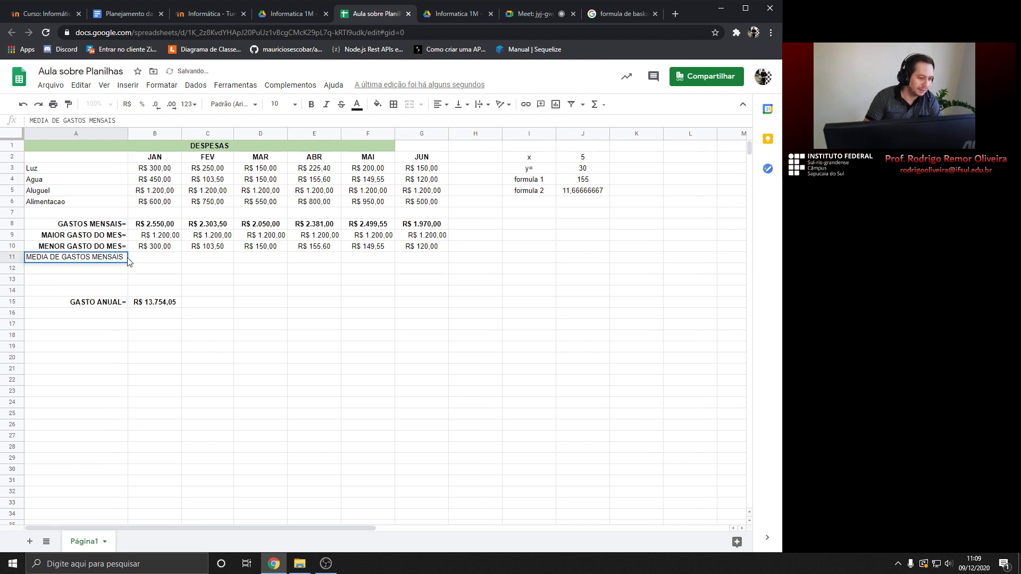
{"action": "type", "text": "="}
{"action": "key", "text": "Return"}
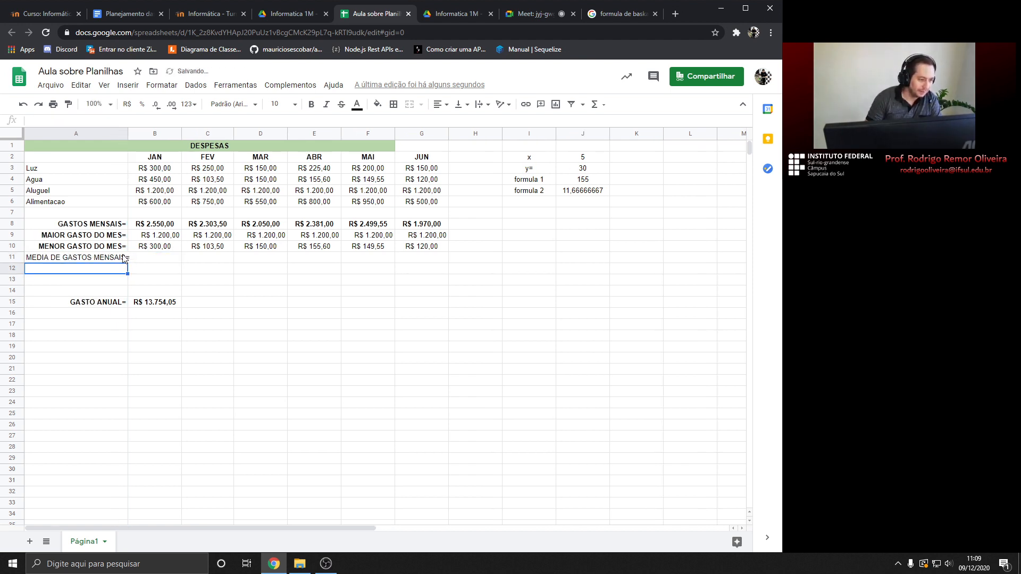
Widen column A further and make the A11 label bold and right-aligned
{"action": "left_click", "coordinate": [123, 259]}
{"action": "left_click_drag", "start_coordinate": [128, 131], "coordinate": [132, 132]}
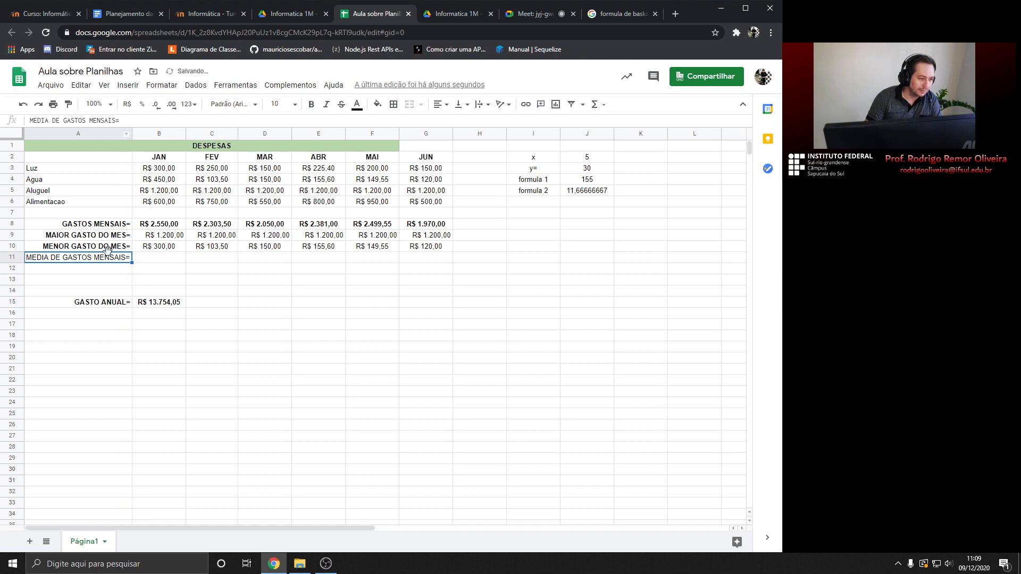
{"action": "left_click", "coordinate": [440, 104]}
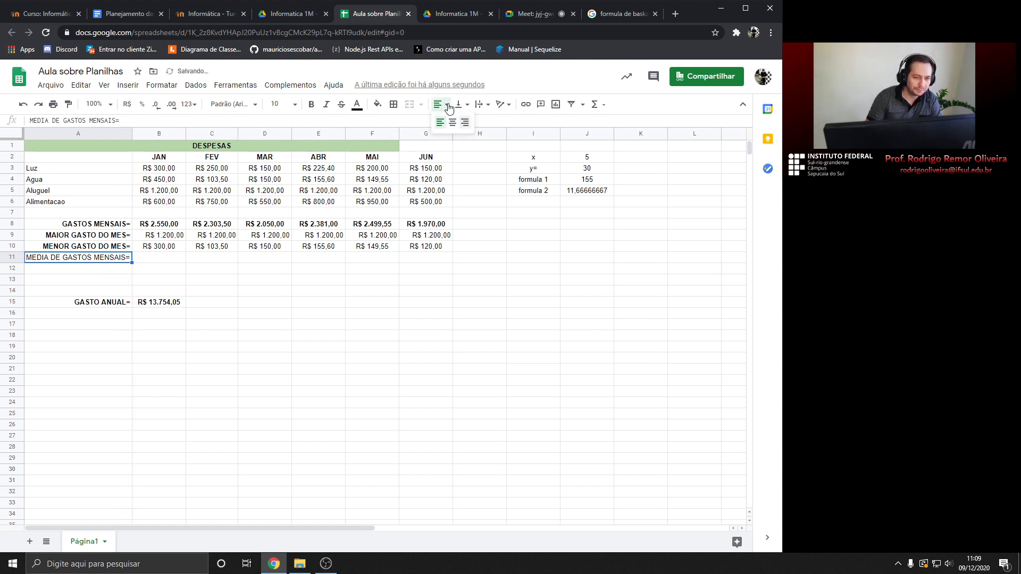
{"action": "left_click", "coordinate": [466, 125]}
{"action": "left_click", "coordinate": [311, 105]}
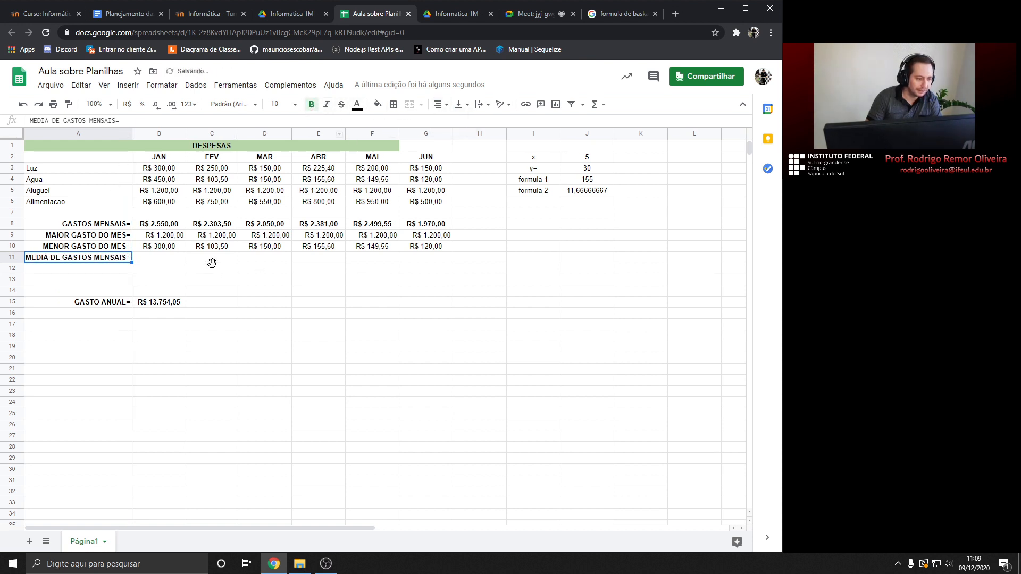
{"action": "left_click", "coordinate": [156, 259]}
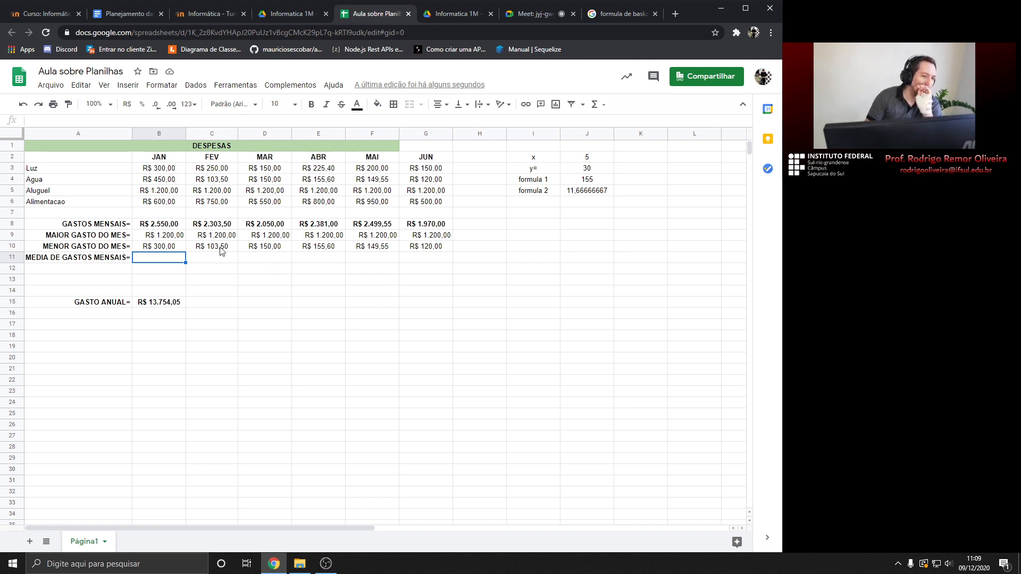
Look over January's four expenses in B3:B6 and their combined sum
{"action": "left_click", "coordinate": [163, 169]}
{"action": "left_click", "coordinate": [163, 179]}
{"action": "left_click", "coordinate": [164, 191]}
{"action": "left_click", "coordinate": [164, 204]}
{"action": "left_click", "coordinate": [161, 170]}
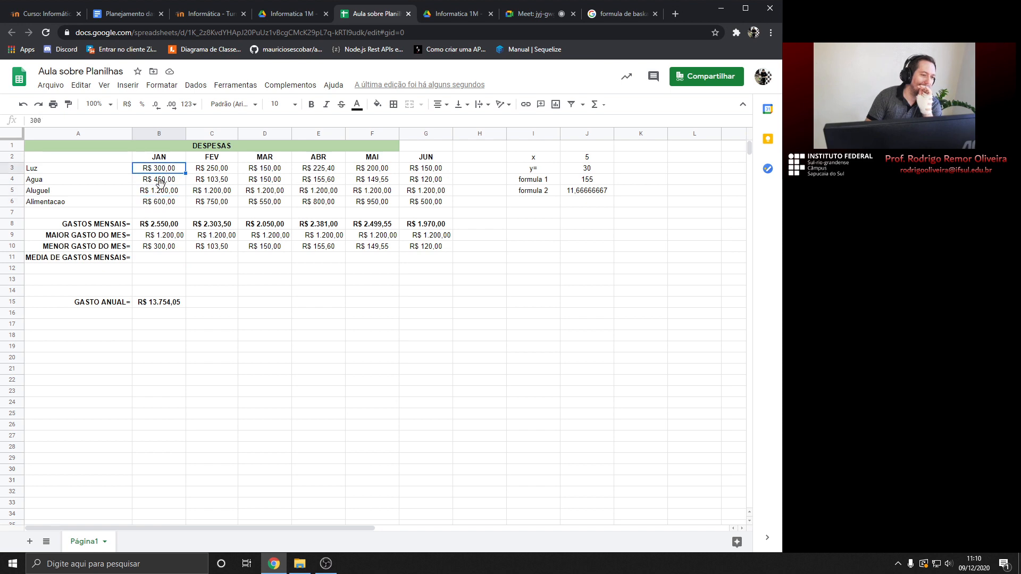
{"action": "left_click", "coordinate": [164, 180]}
{"action": "left_click", "coordinate": [166, 170]}
{"action": "left_click", "coordinate": [169, 191]}
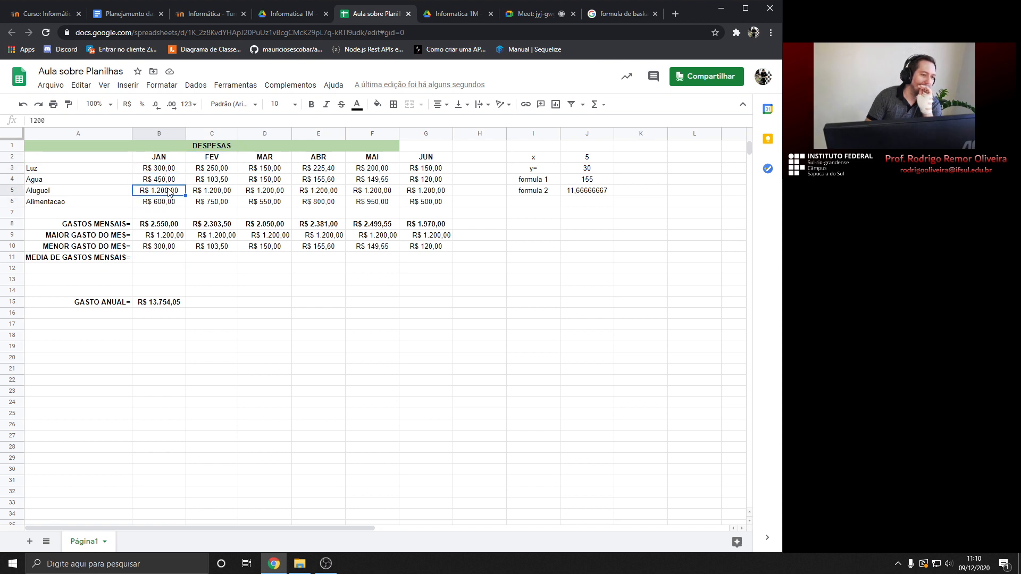
{"action": "left_click", "coordinate": [167, 171]}
{"action": "left_click_drag", "start_coordinate": [165, 170], "coordinate": [169, 206]}
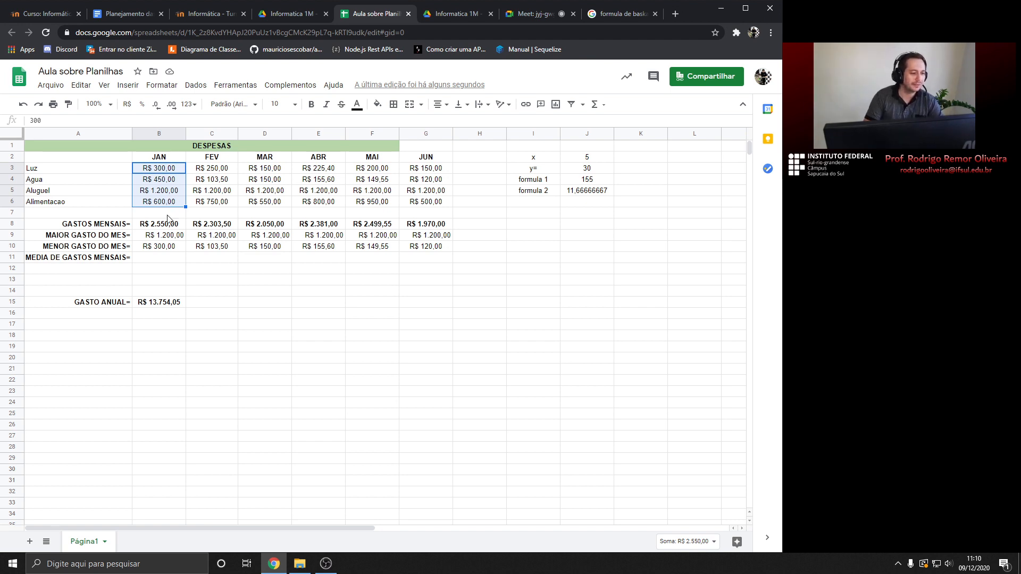
Enter =(B3+B4+B5+B6)/4 in B11, giving January's average of R$ 637,50
{"action": "left_click", "coordinate": [163, 258]}
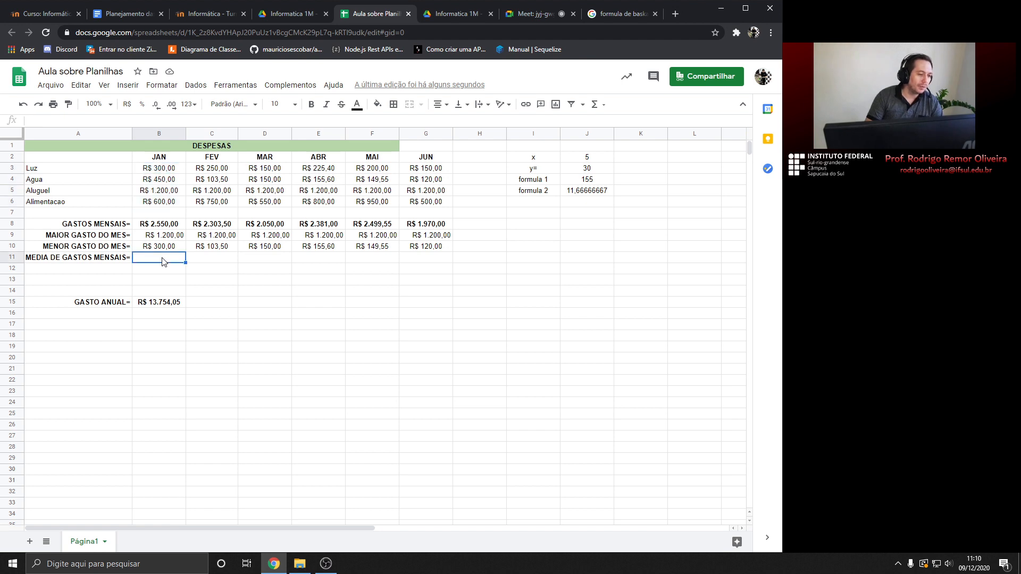
{"action": "type", "text": "="}
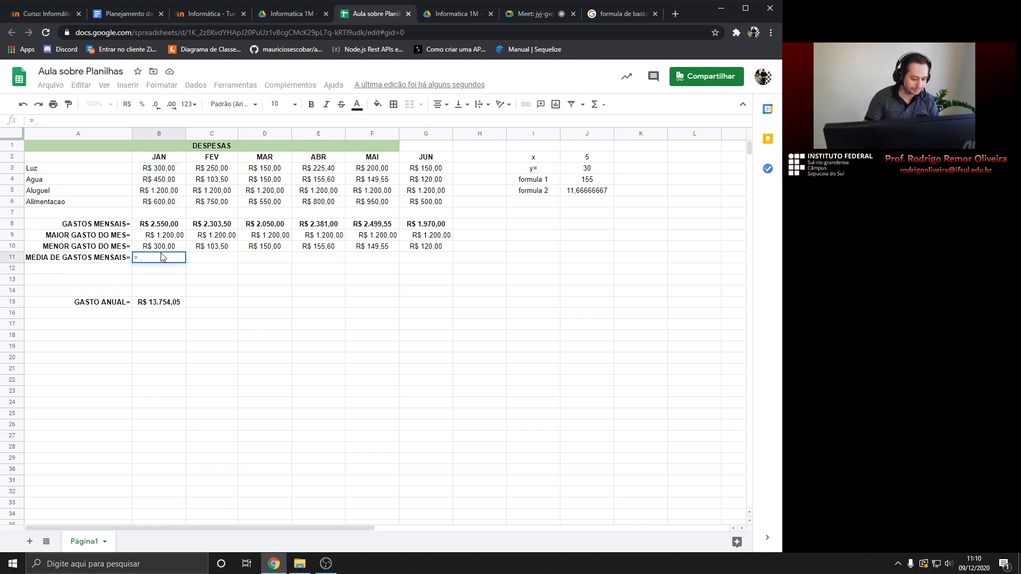
{"action": "type", "text": "("}
{"action": "left_click", "coordinate": [163, 170]}
{"action": "type", "text": "+"}
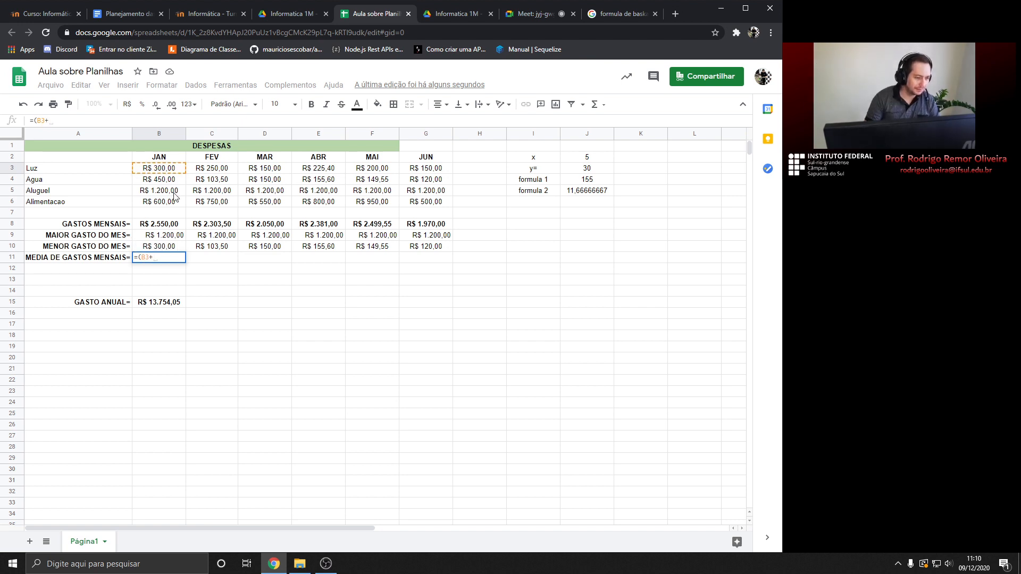
{"action": "left_click", "coordinate": [165, 181]}
{"action": "type", "text": "+"}
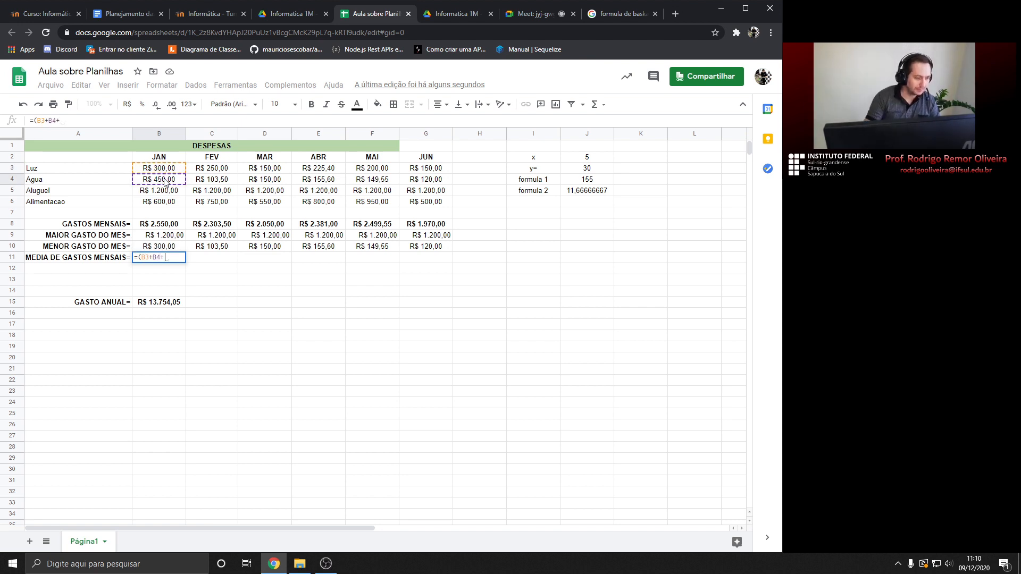
{"action": "left_click", "coordinate": [170, 193]}
{"action": "type", "text": "+"}
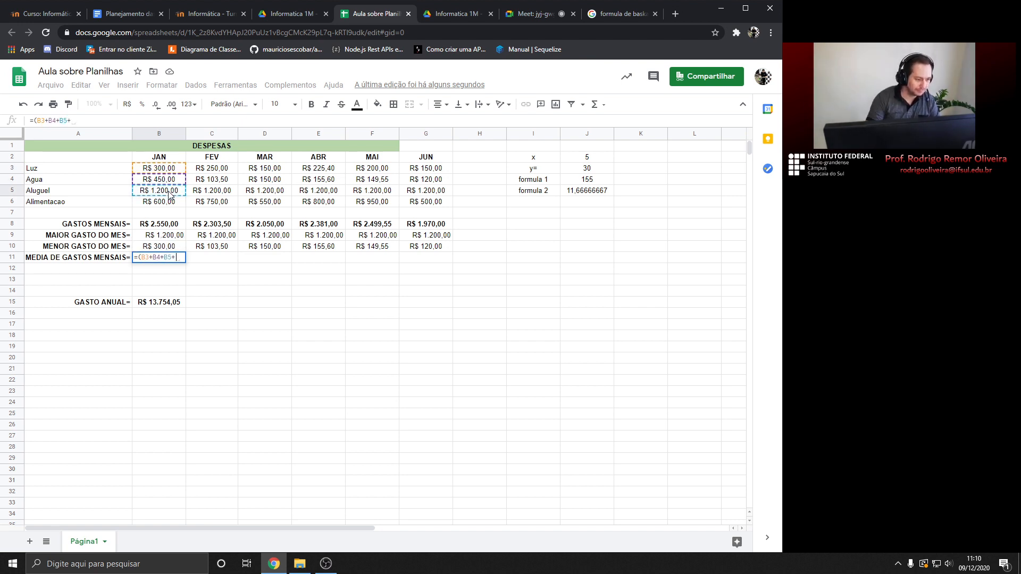
{"action": "left_click", "coordinate": [170, 204]}
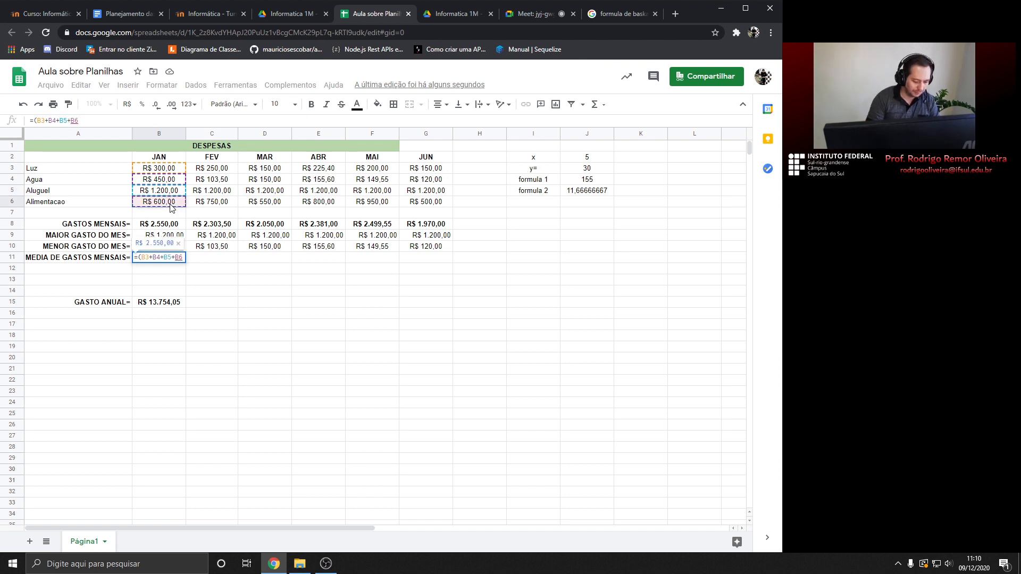
{"action": "type", "text": ")/4"}
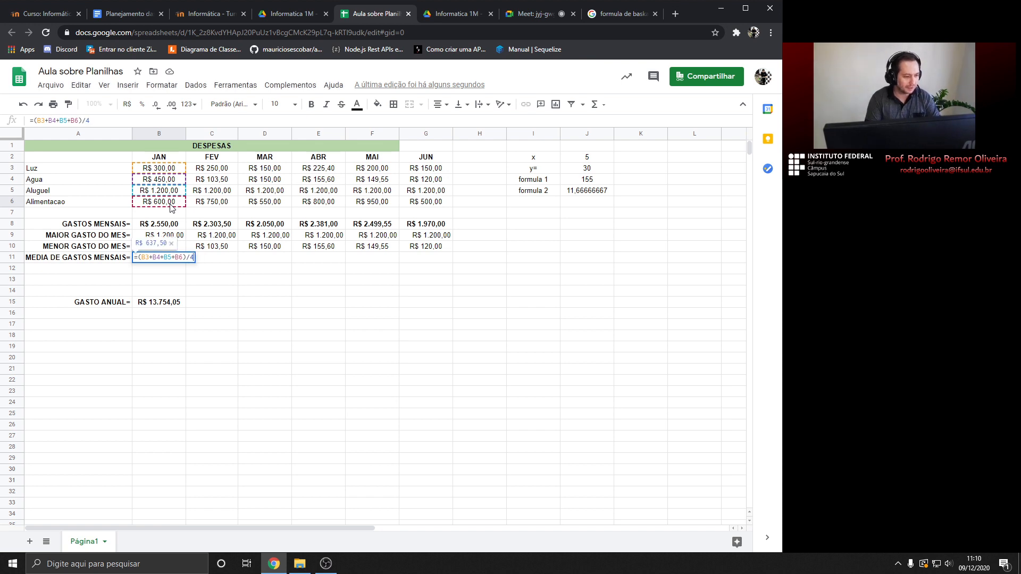
{"action": "key", "text": "Return"}
Double-check the January average formula in B11
{"action": "left_click", "coordinate": [168, 258]}
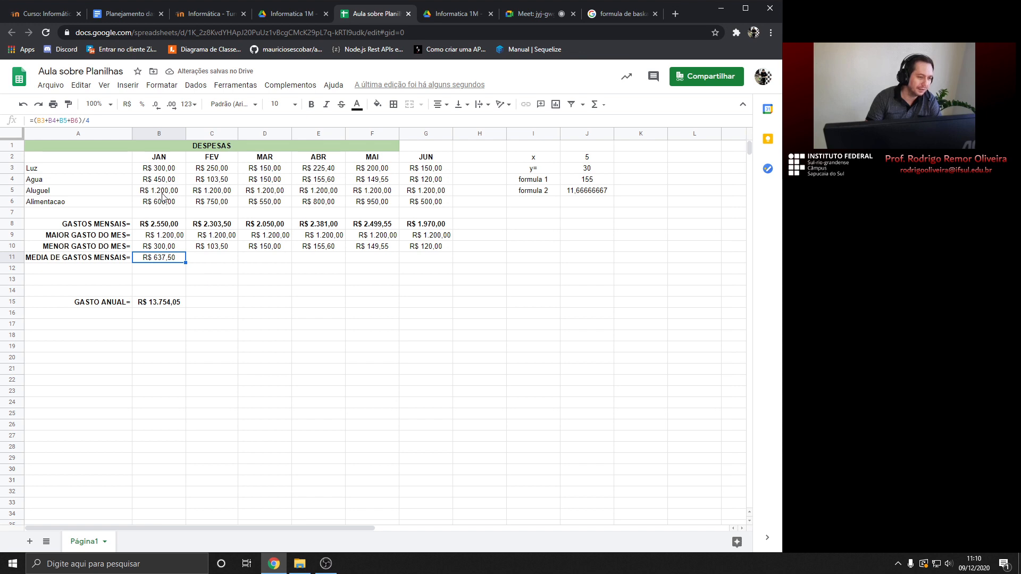
{"action": "left_click", "coordinate": [205, 265]}
{"action": "left_click", "coordinate": [171, 260]}
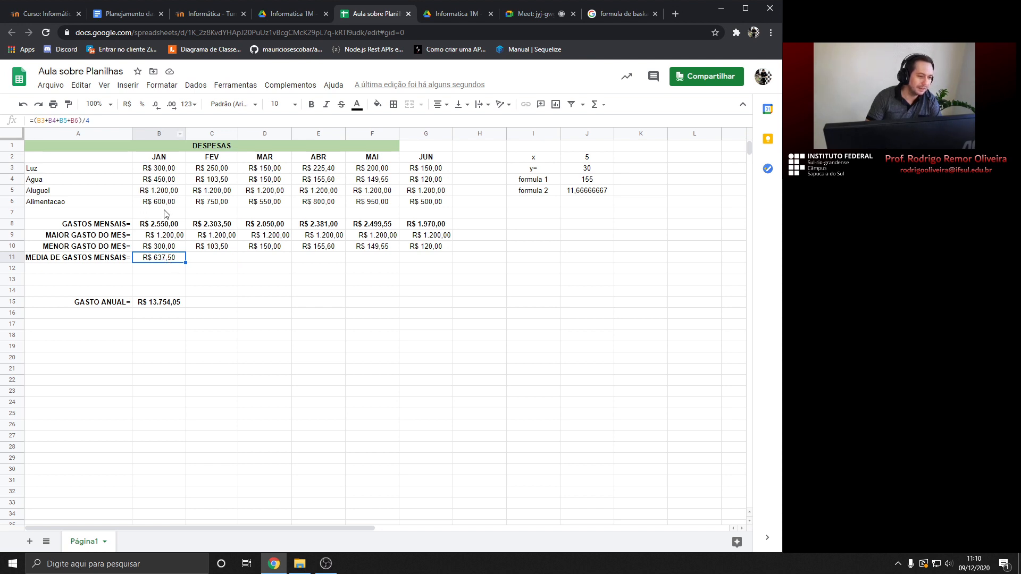
{"action": "left_click", "coordinate": [208, 260]}
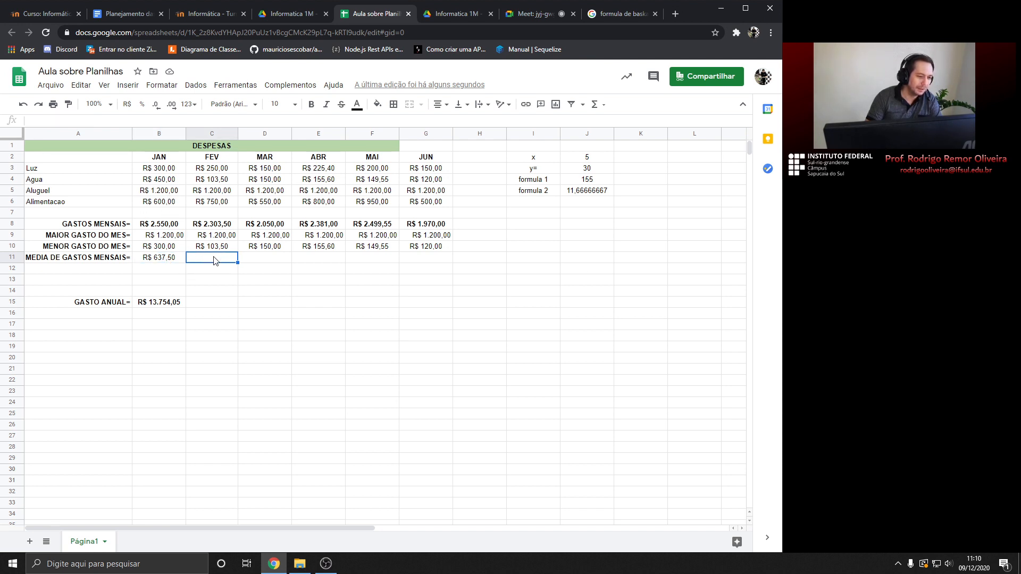
Enter =MÉDIA(C3:C6) in C11 for February's average of R$ 575,88
{"action": "left_click", "coordinate": [168, 259]}
{"action": "left_click", "coordinate": [213, 261]}
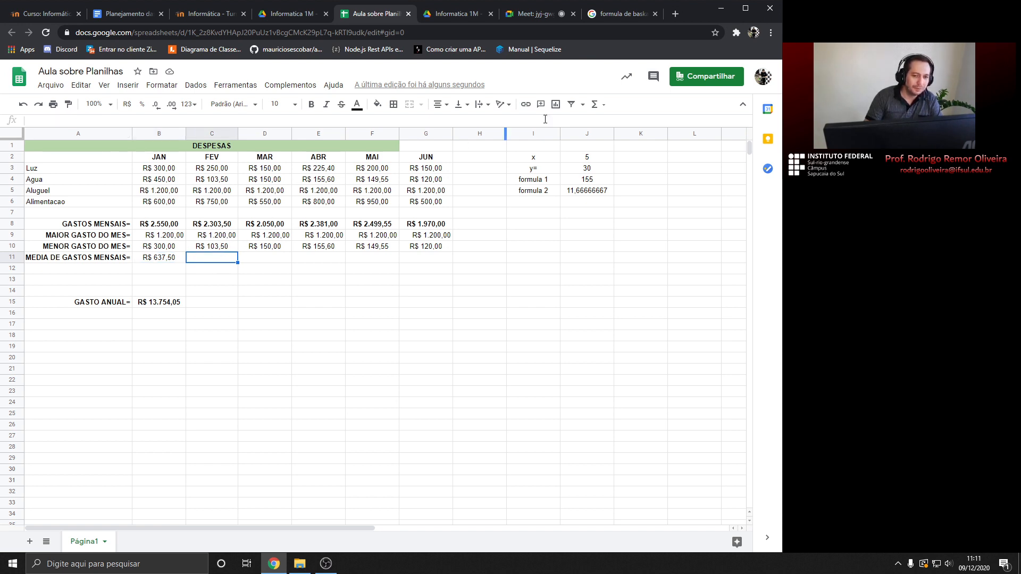
{"action": "left_click", "coordinate": [606, 109]}
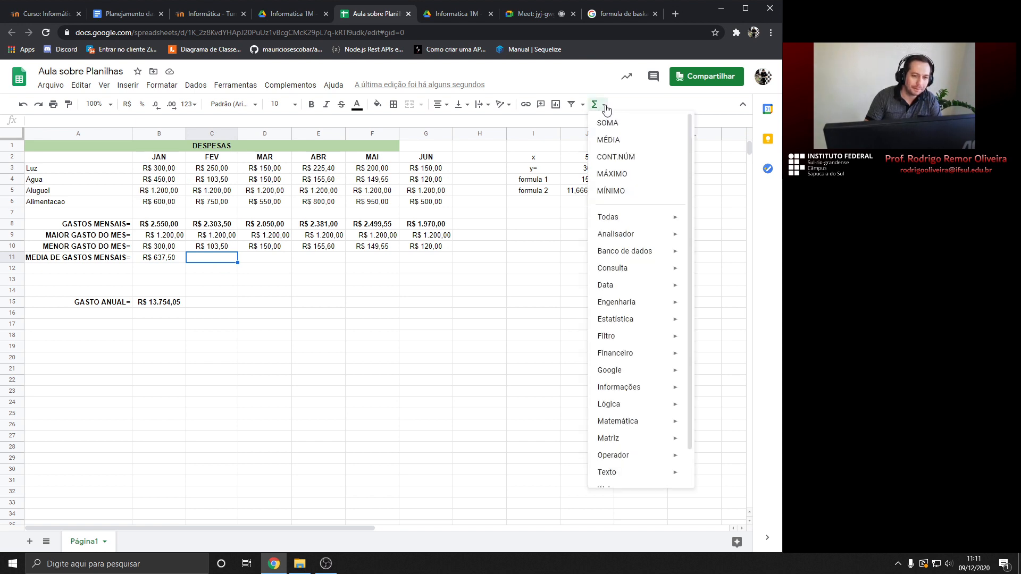
{"action": "left_click", "coordinate": [617, 141]}
{"action": "left_click_drag", "start_coordinate": [215, 171], "coordinate": [217, 205]}
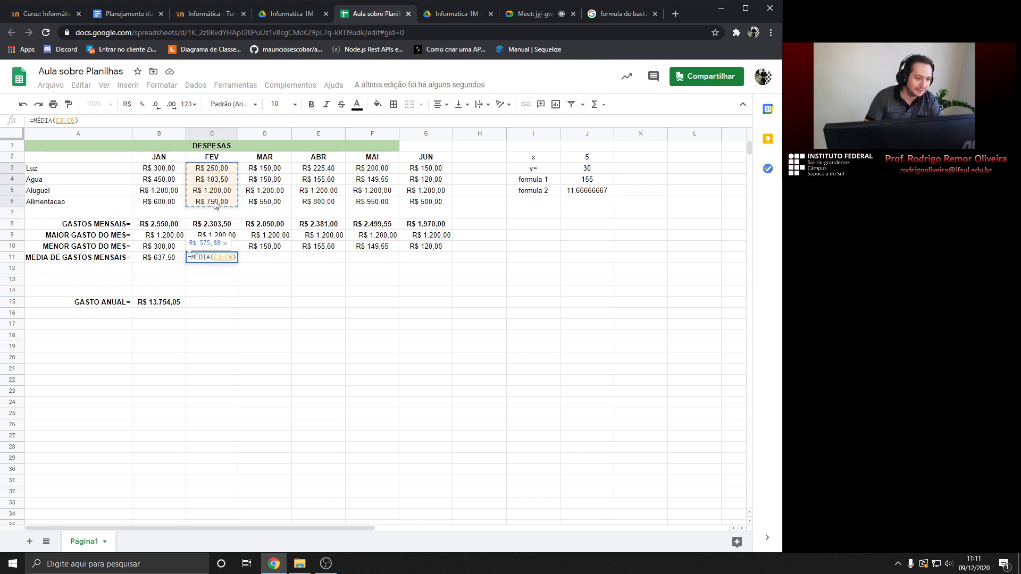
{"action": "key", "text": "Return"}
Fill the average formula across to G11, ending with R$ 492,50 for JUN
{"action": "left_click", "coordinate": [226, 260]}
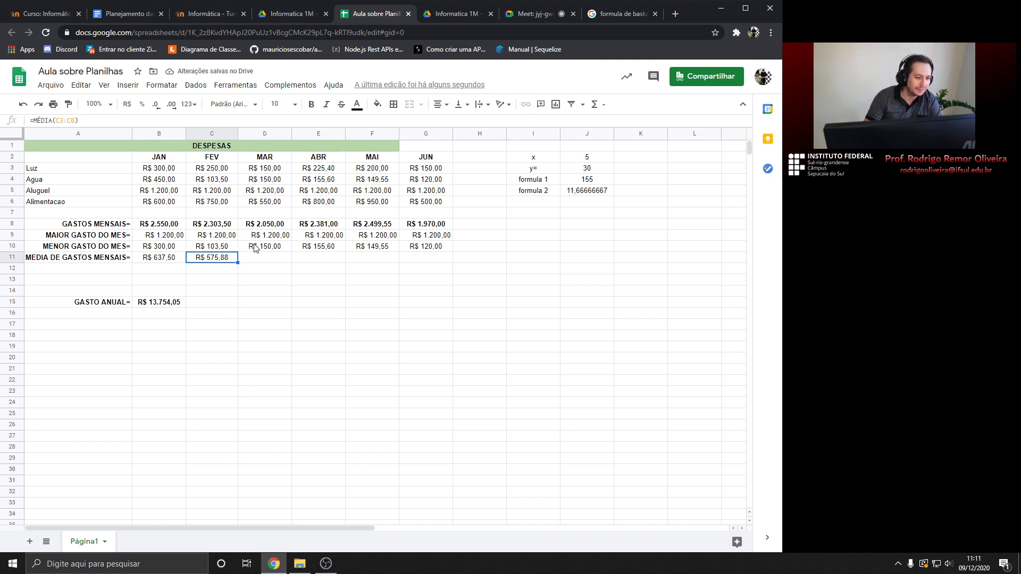
{"action": "left_click_drag", "start_coordinate": [239, 262], "coordinate": [429, 262]}
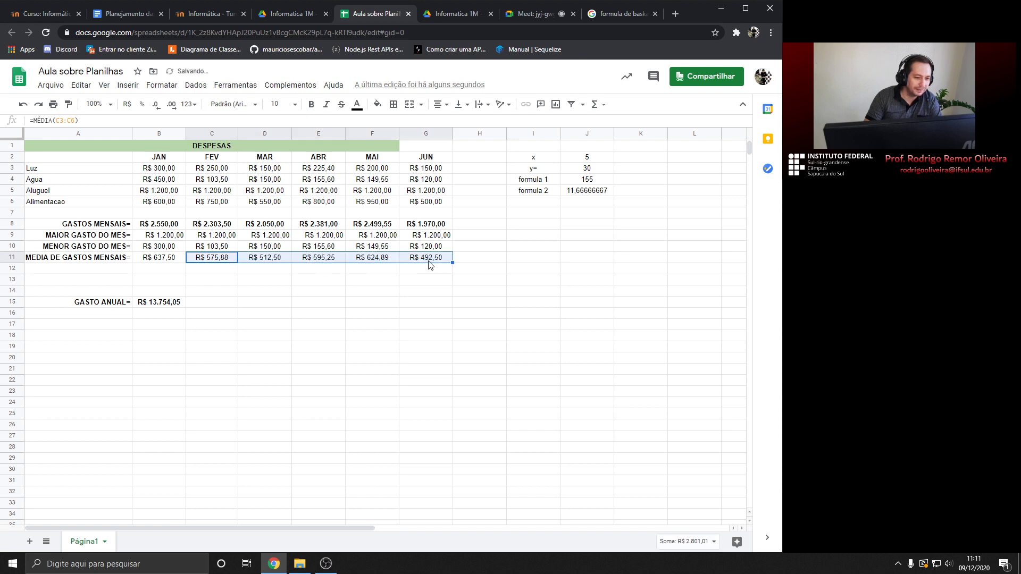
{"action": "left_click", "coordinate": [197, 269]}
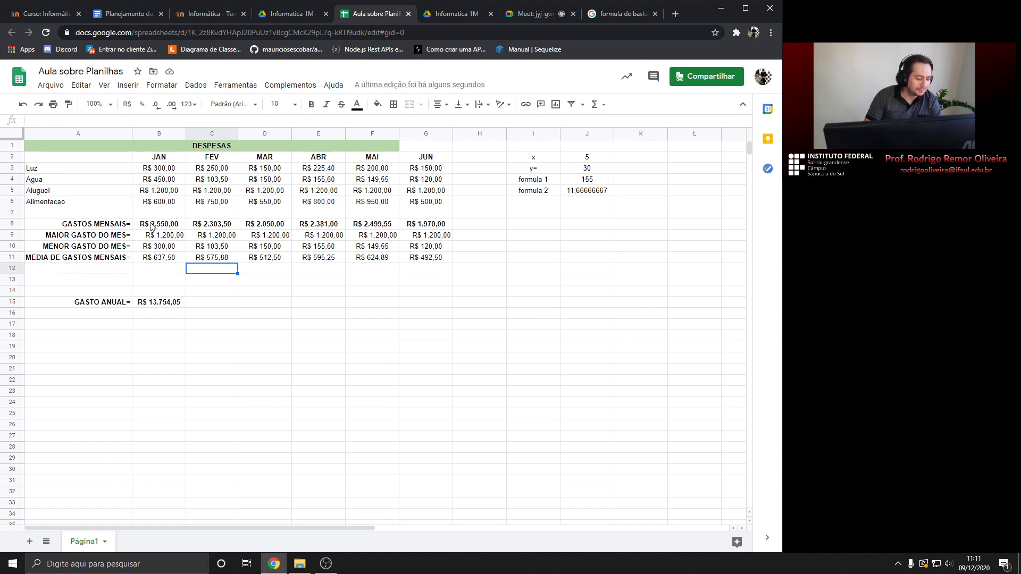
Enter 'MEDIA DE GASTOS ANUAL=' in A12 and right-align it
{"action": "left_click", "coordinate": [72, 271]}
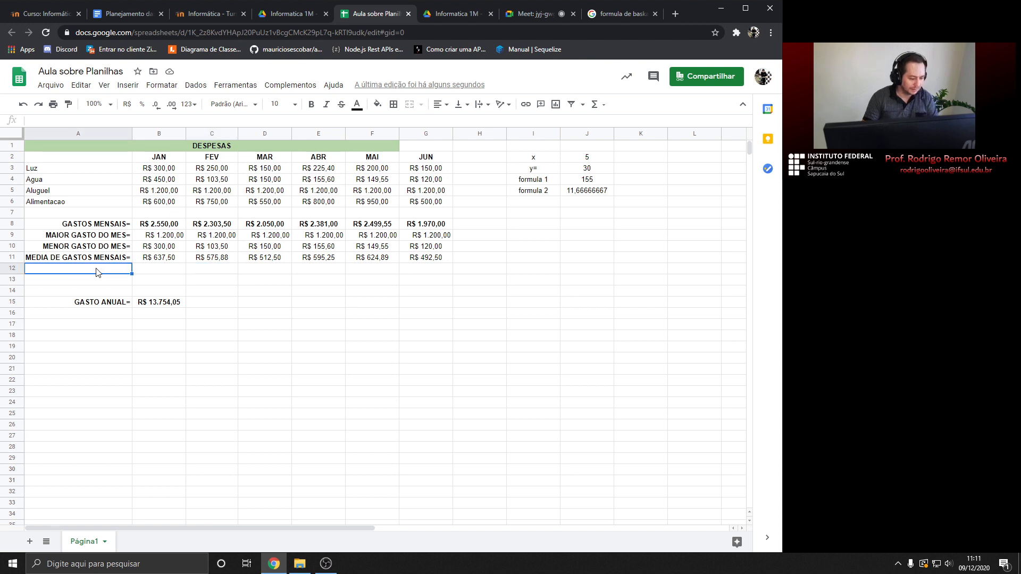
{"action": "type", "text": "MEDIA "}
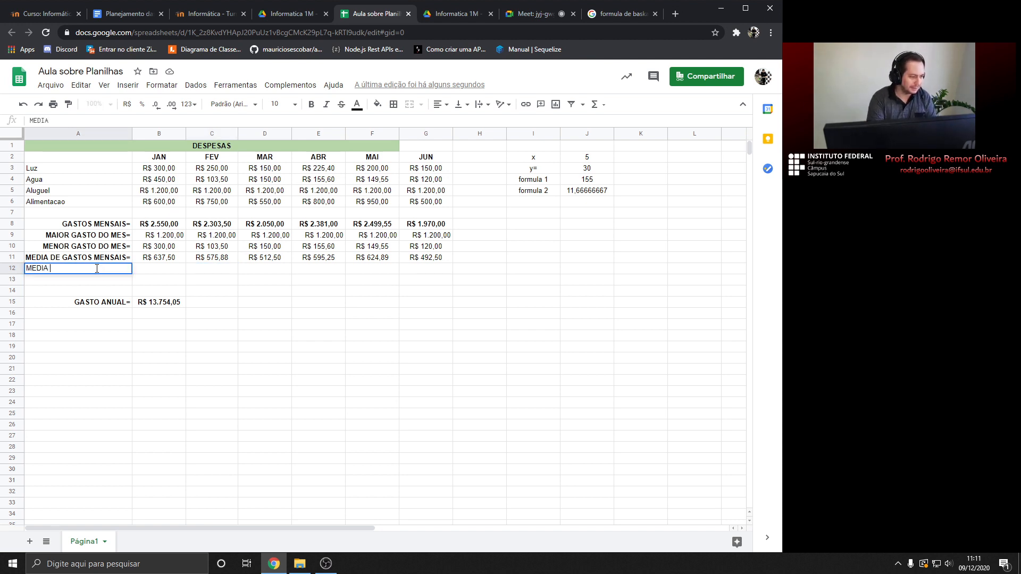
{"action": "type", "text": "DE GASTOS A"}
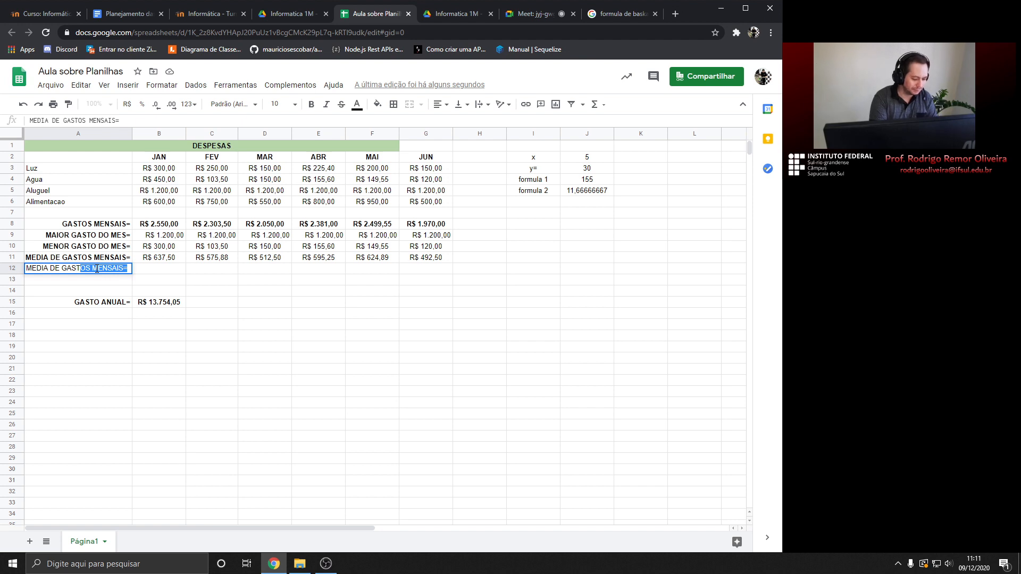
{"action": "type", "text": "NUAL="}
{"action": "key", "text": "Return"}
{"action": "left_click", "coordinate": [98, 272]}
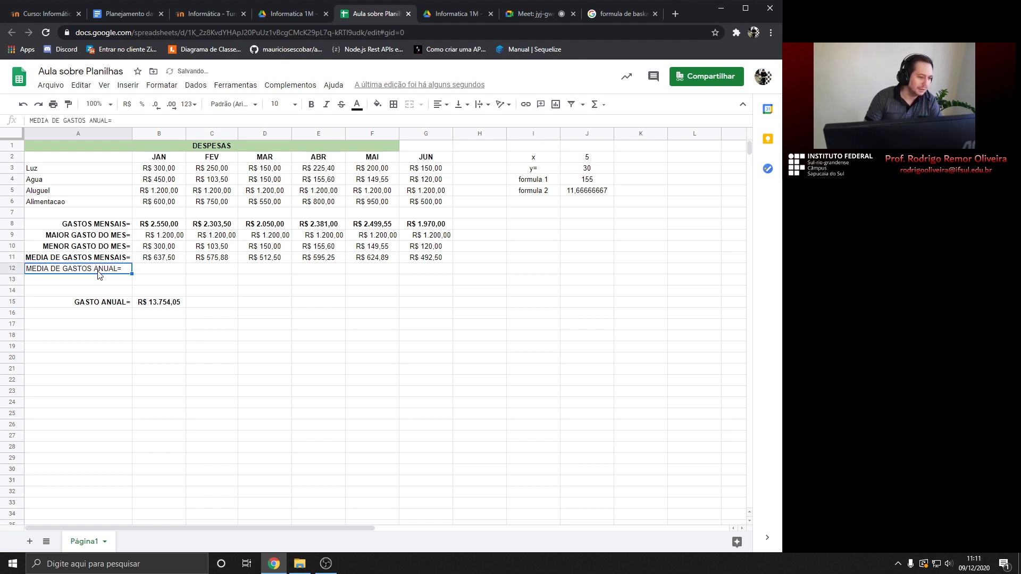
{"action": "left_click", "coordinate": [439, 105]}
{"action": "left_click", "coordinate": [462, 123]}
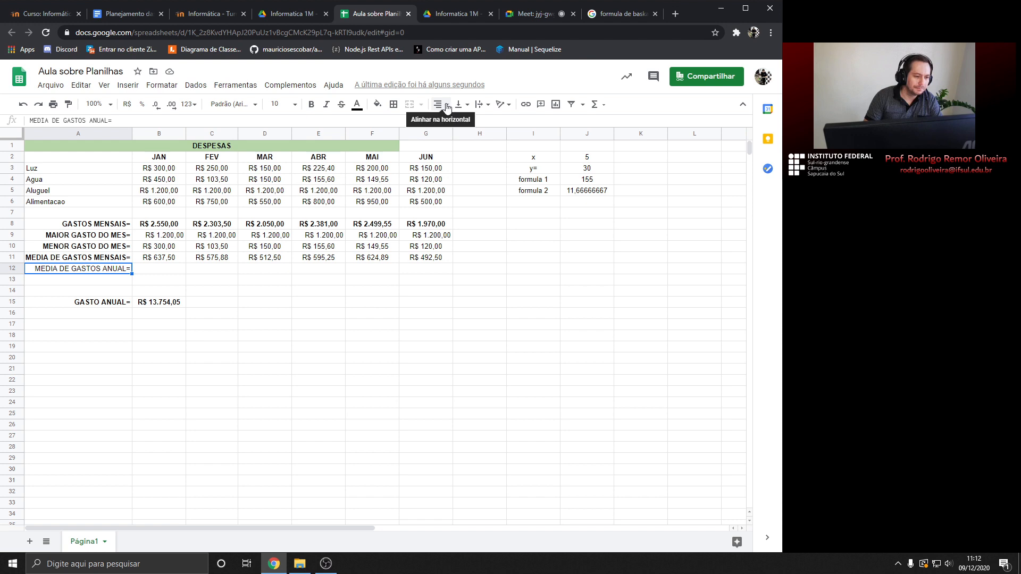
Bold the A12 label and put the average of B8:G8 in B12
{"action": "left_click", "coordinate": [311, 105]}
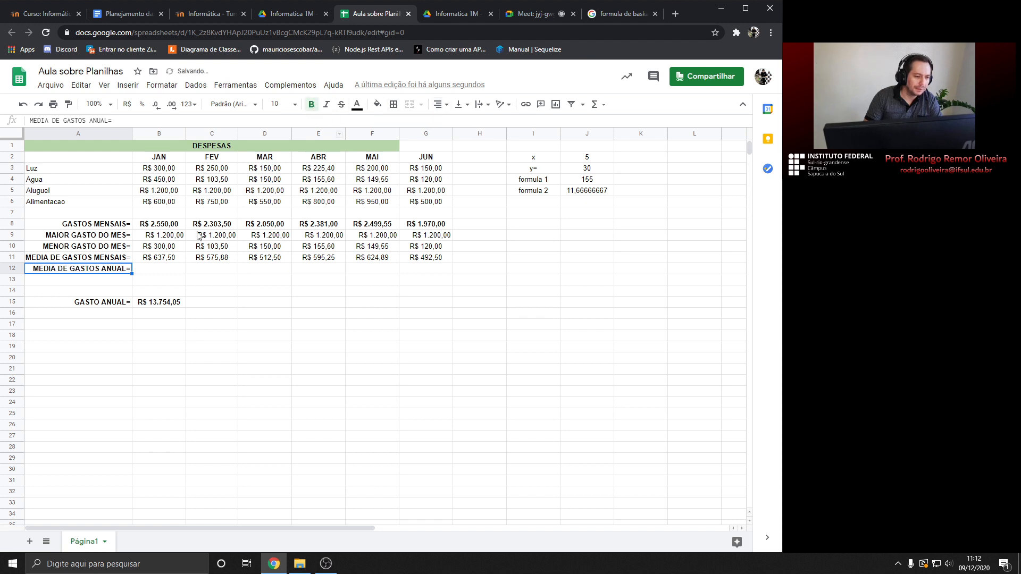
{"action": "left_click", "coordinate": [164, 269]}
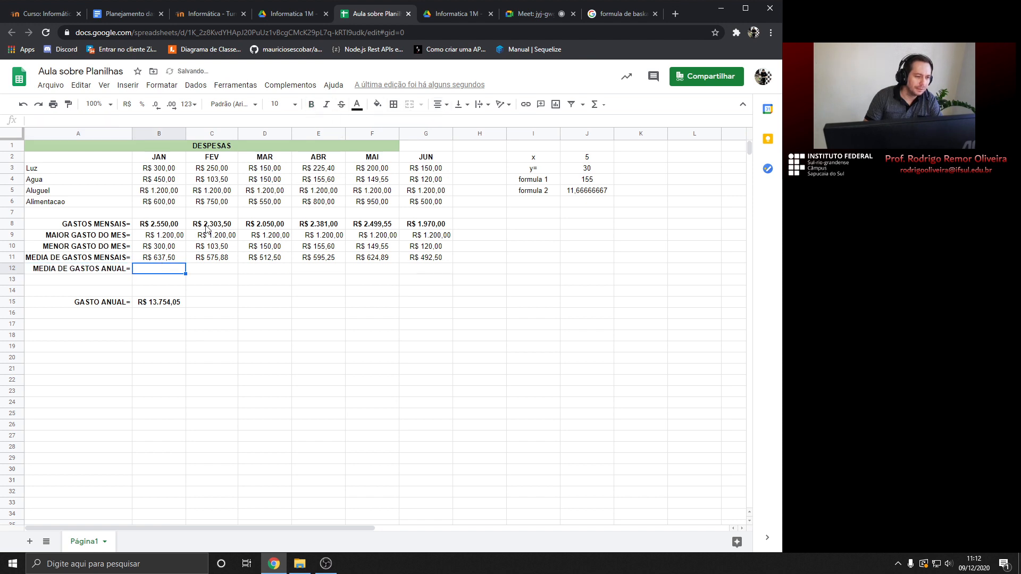
{"action": "left_click", "coordinate": [598, 105]}
{"action": "left_click", "coordinate": [609, 140]}
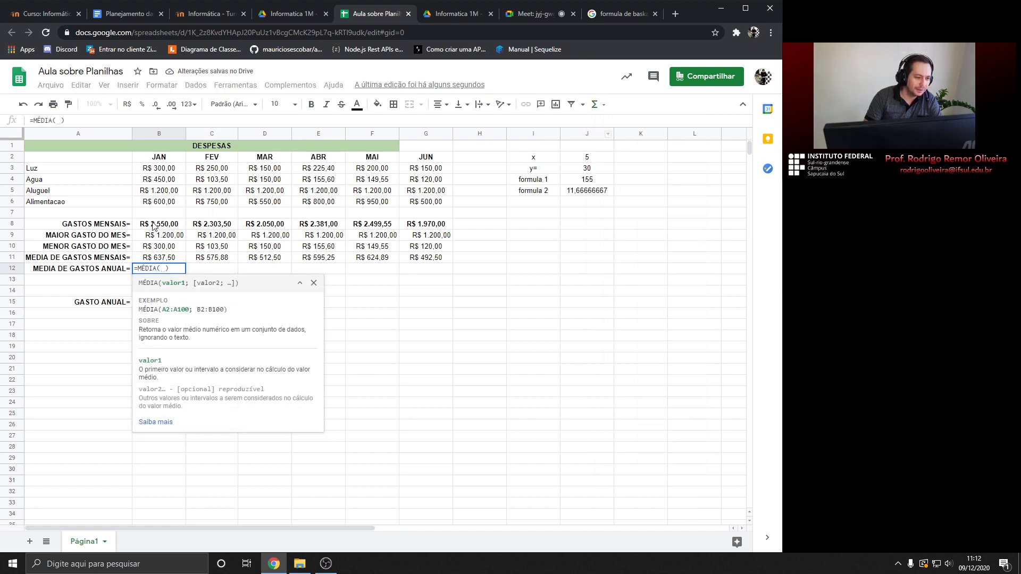
{"action": "left_click_drag", "start_coordinate": [154, 224], "coordinate": [429, 229]}
{"action": "key", "text": "Return"}
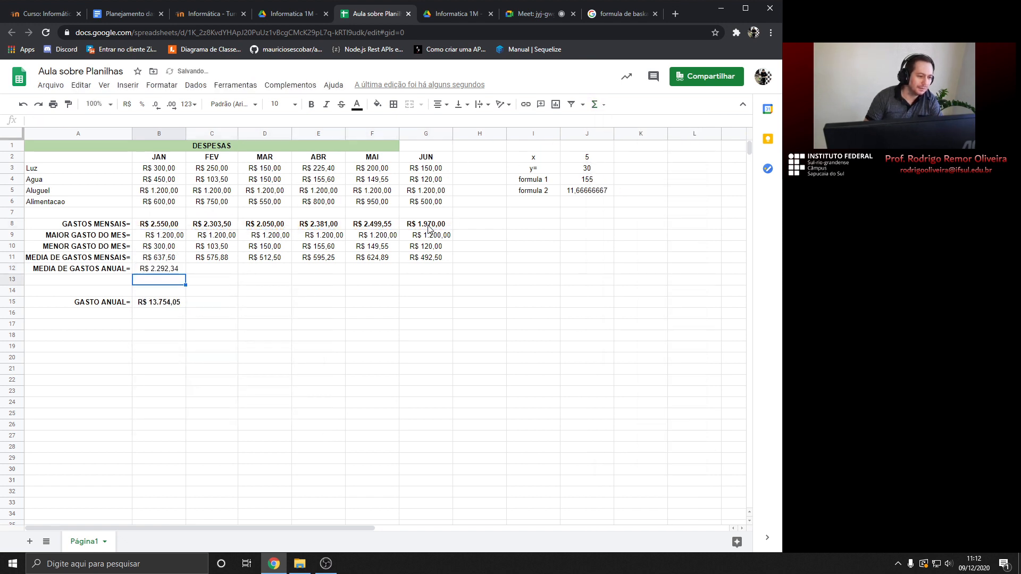
Move the annual average label and value from row 12 to A14:B14
{"action": "left_click_drag", "start_coordinate": [111, 269], "coordinate": [159, 269]}
{"action": "key", "text": "ctrl+c"}
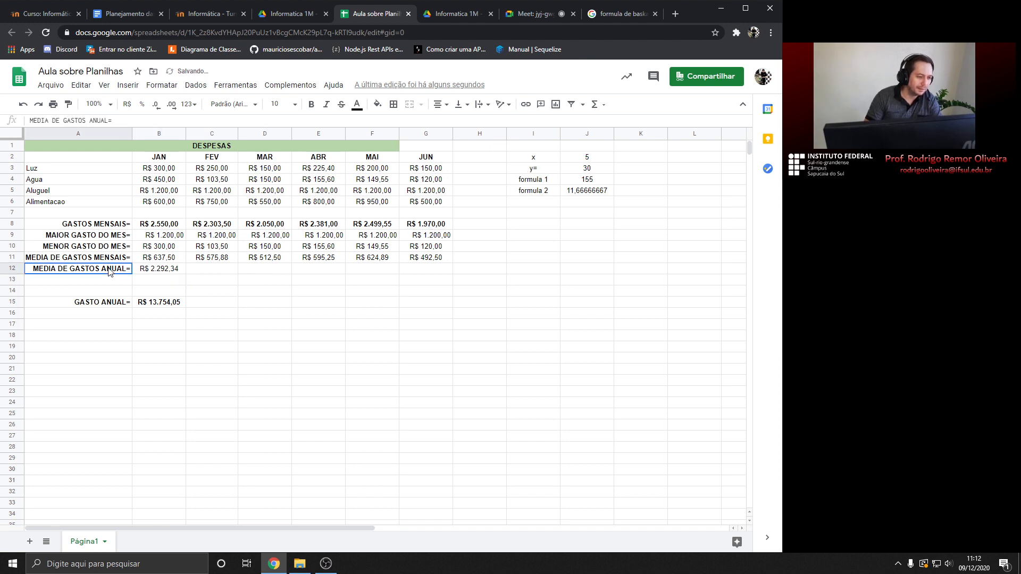
{"action": "left_click", "coordinate": [120, 290]}
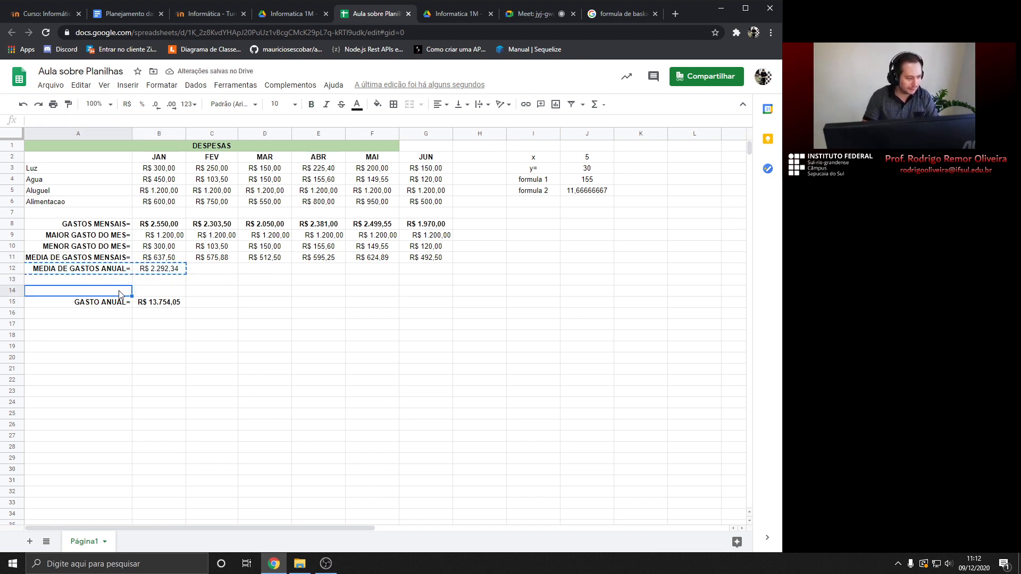
{"action": "key", "text": "ctrl+v"}
{"action": "left_click", "coordinate": [221, 281]}
{"action": "left_click", "coordinate": [177, 293]}
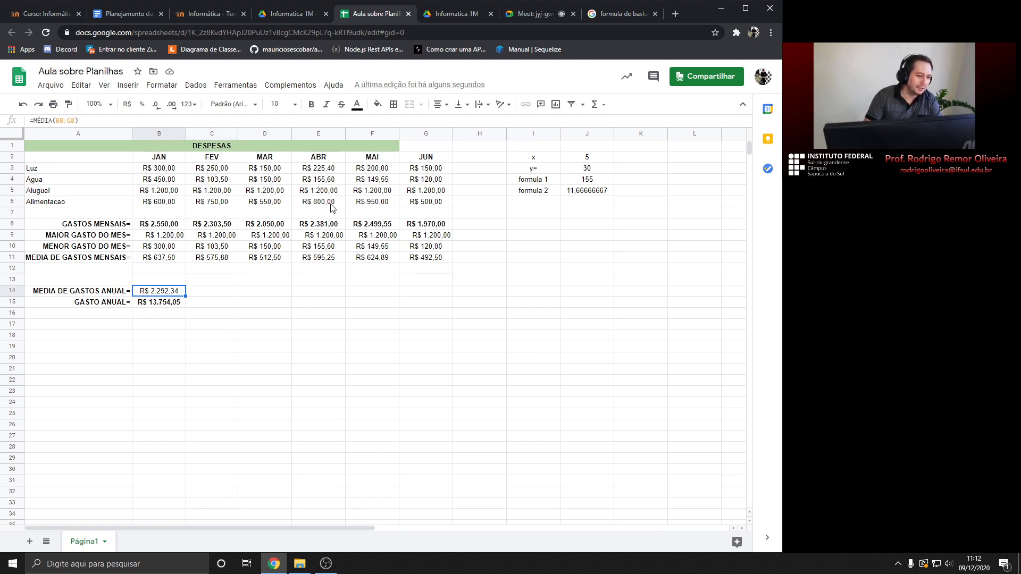
Shorten the A11 label to 'MEDIA DE GASTOS=' by removing MENSAIS
{"action": "left_click", "coordinate": [96, 260]}
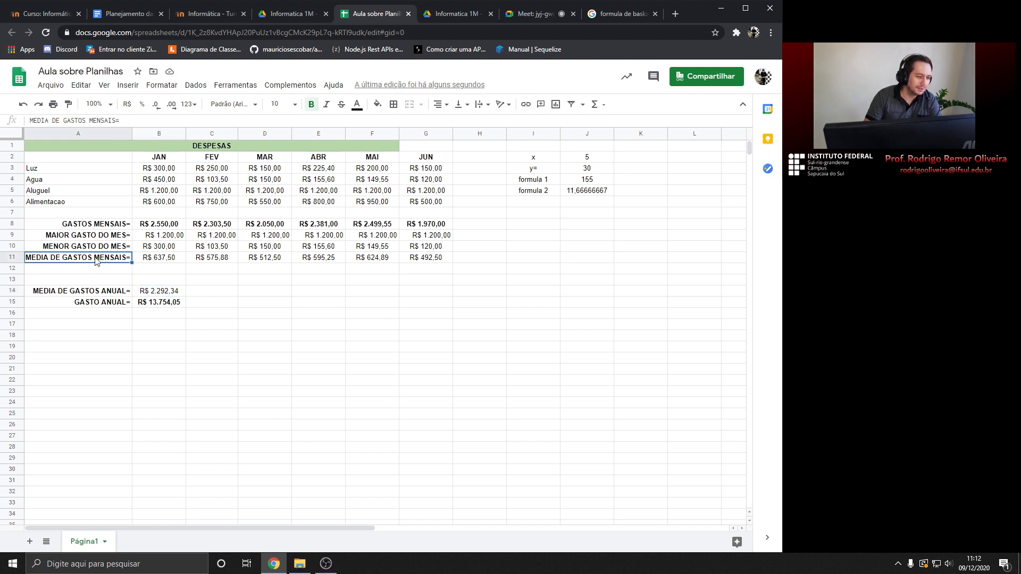
{"action": "double_click", "coordinate": [67, 258]}
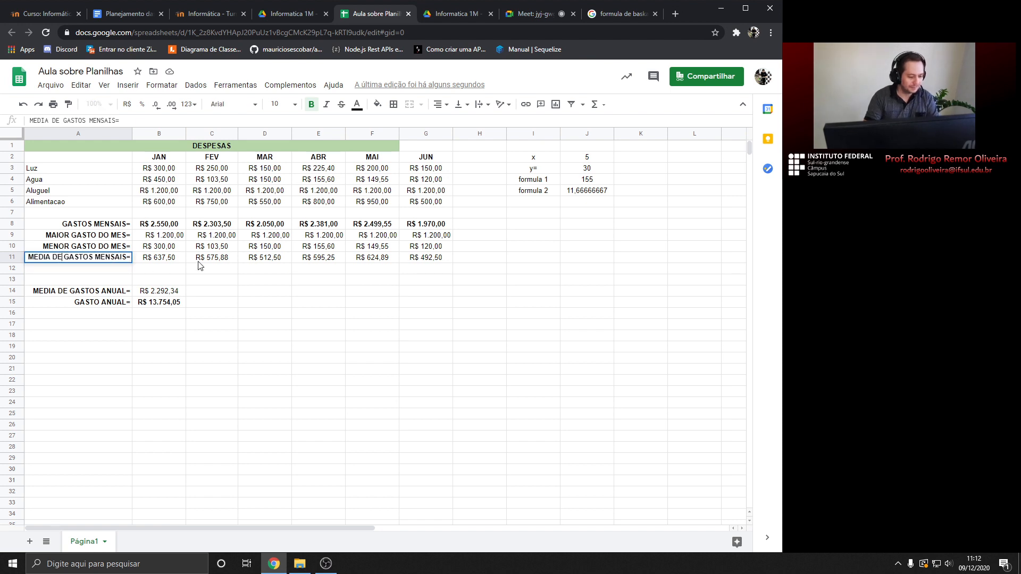
{"action": "key", "text": "ctrl+Right"}
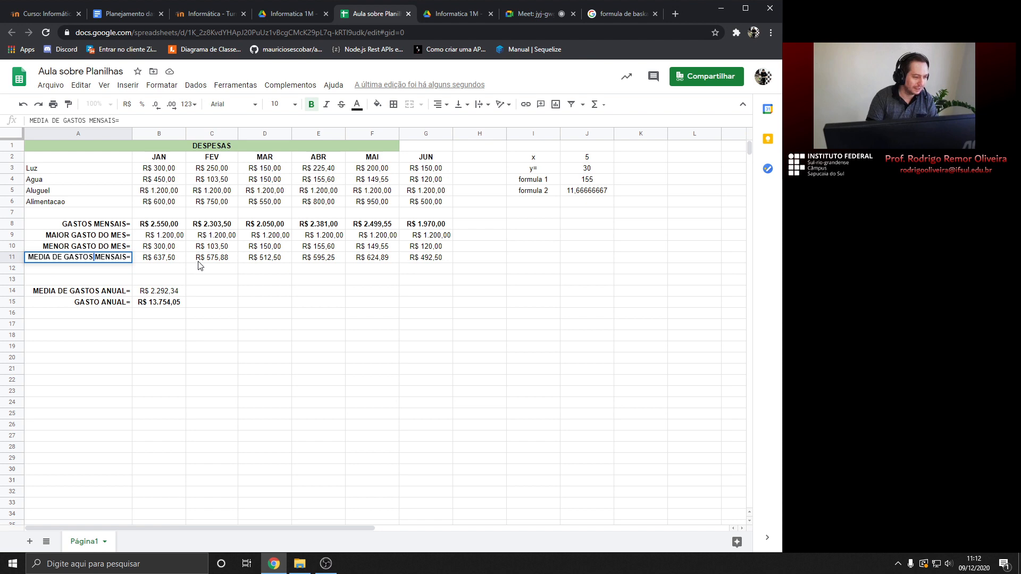
{"action": "key", "text": "BackSpace"}
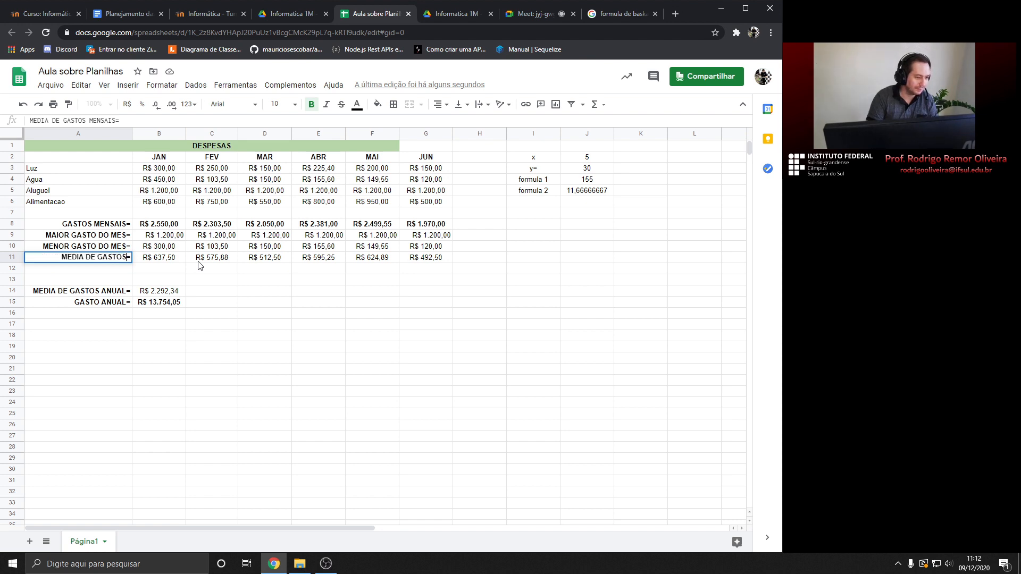
{"action": "key", "text": "Return"}
Make the R$ 2.292,34 annual average in B14 bold
{"action": "left_click", "coordinate": [108, 294]}
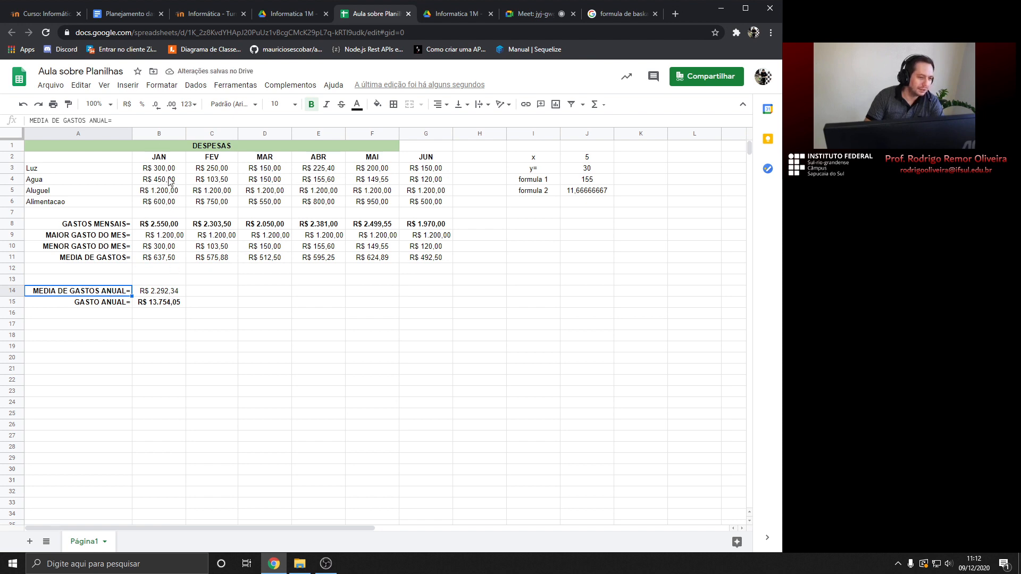
{"action": "left_click", "coordinate": [164, 294]}
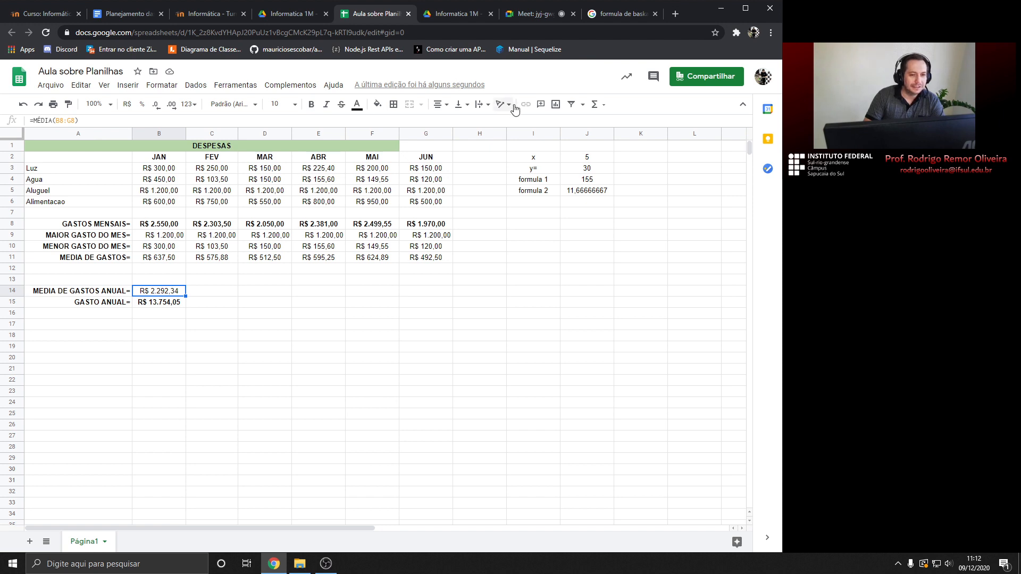
{"action": "left_click", "coordinate": [311, 104]}
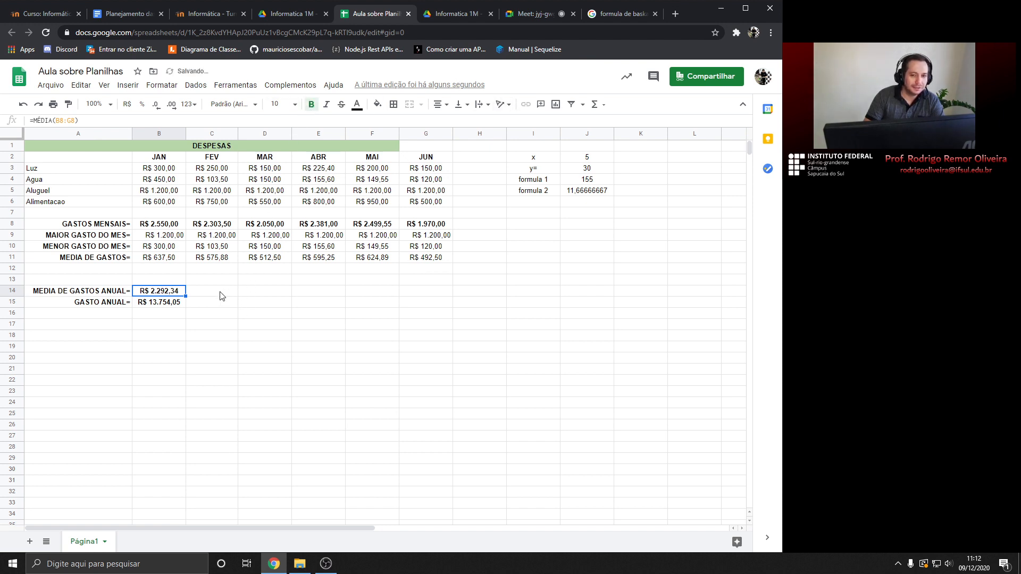
{"action": "left_click", "coordinate": [129, 270]}
{"action": "left_click", "coordinate": [118, 282]}
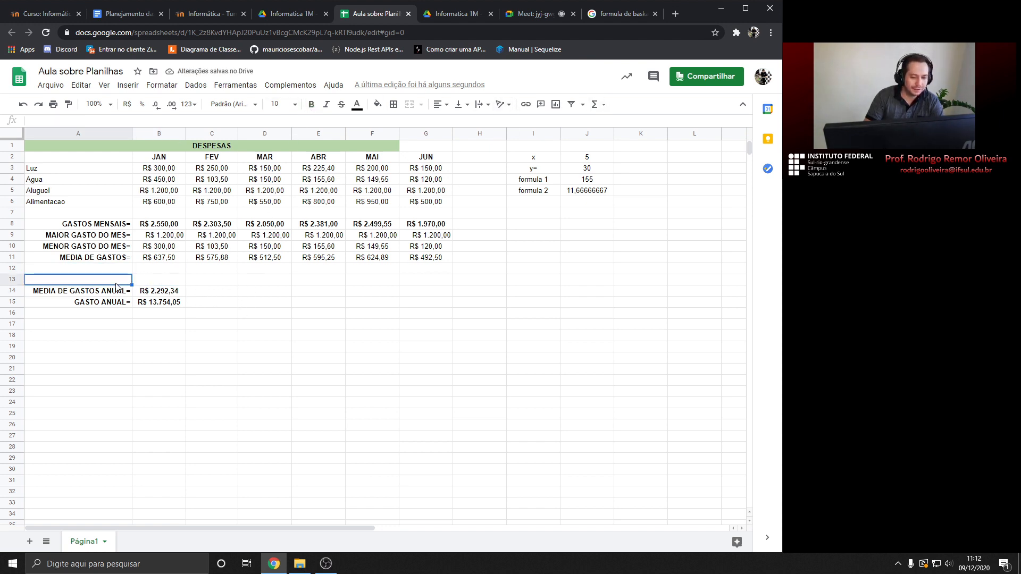
{"action": "left_click", "coordinate": [604, 106]}
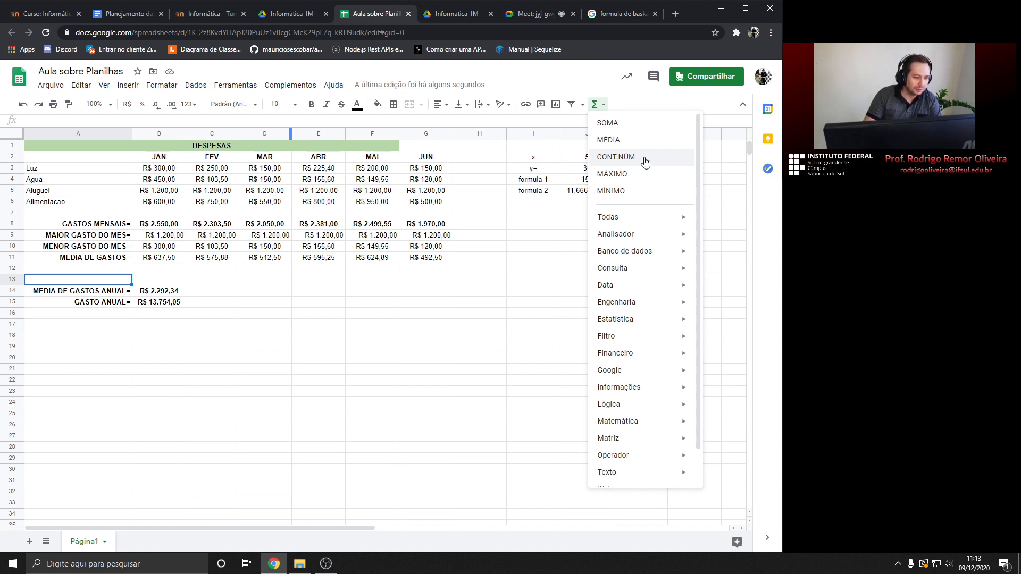
Add a bold, right-aligned 'QUANTOS GASTOS POR MES=' label in A13 and widen column A
{"action": "left_click", "coordinate": [141, 286]}
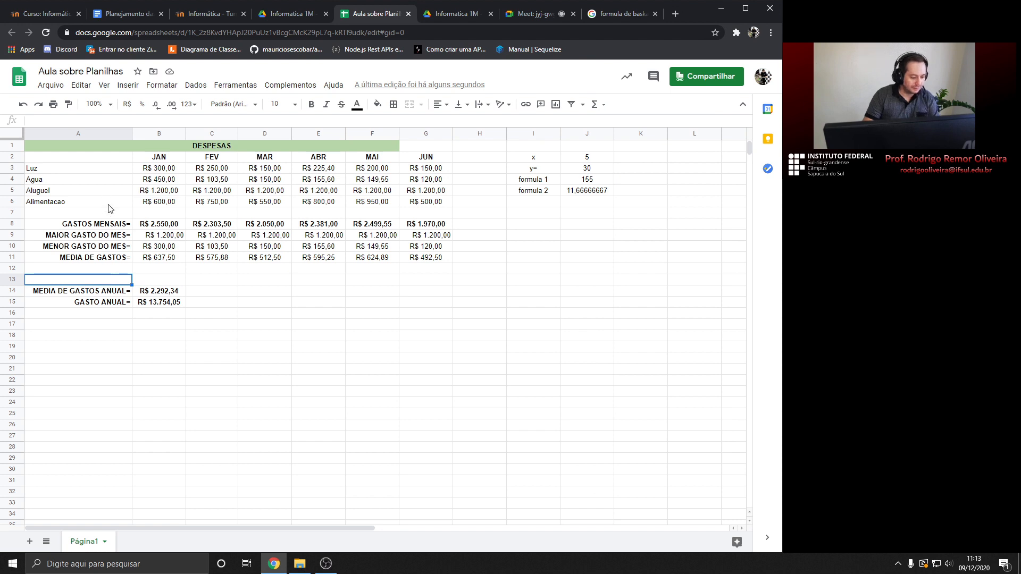
{"action": "type", "text": "QUN"}
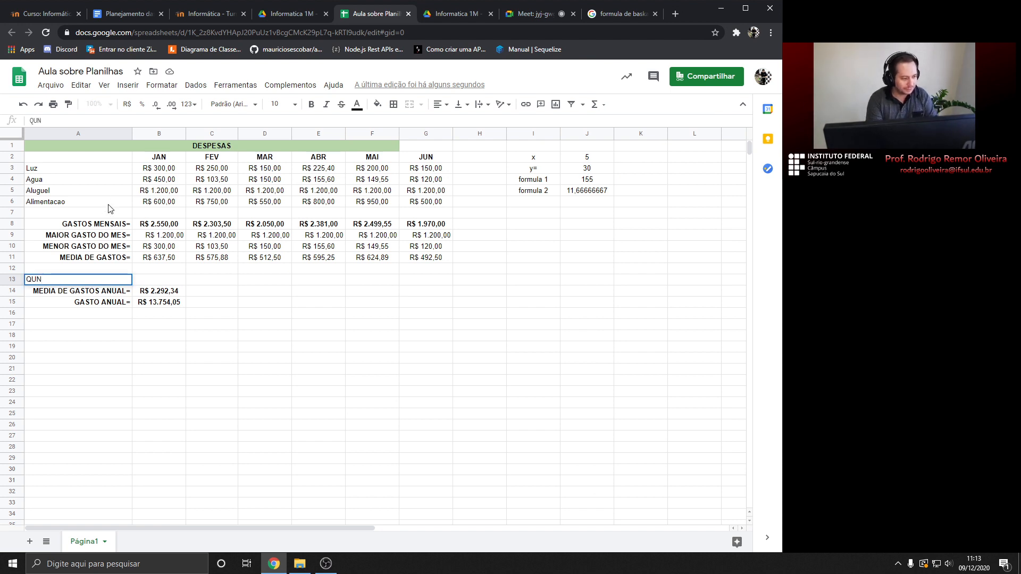
{"action": "type", "text": "ANTOS"}
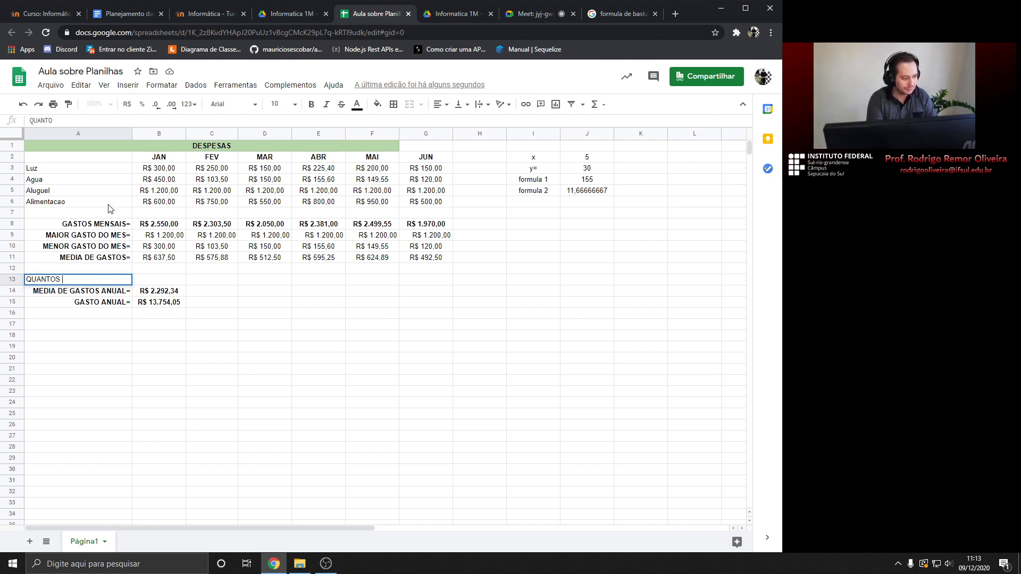
{"action": "type", "text": " GAST"}
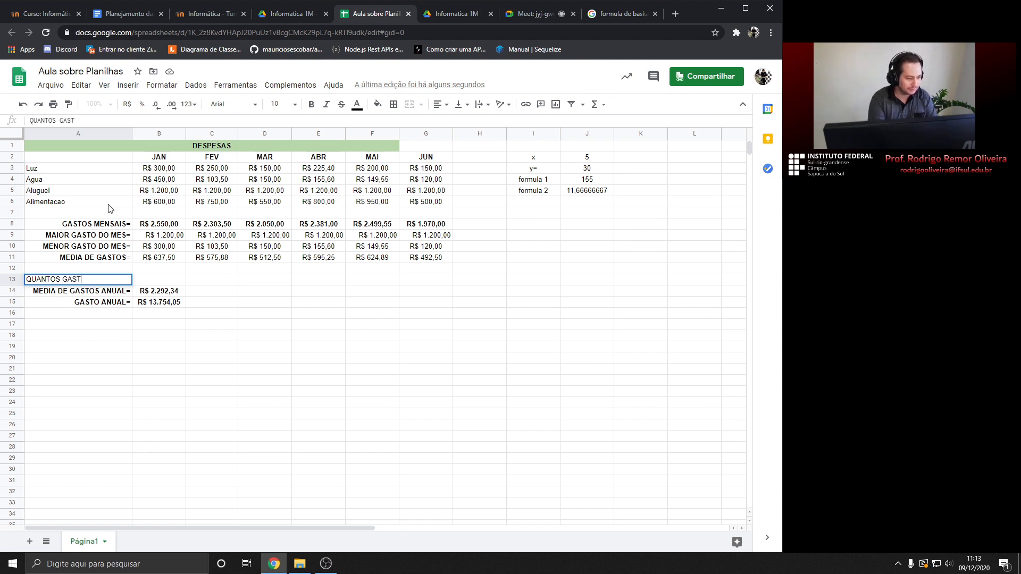
{"action": "type", "text": "OS POR MES="}
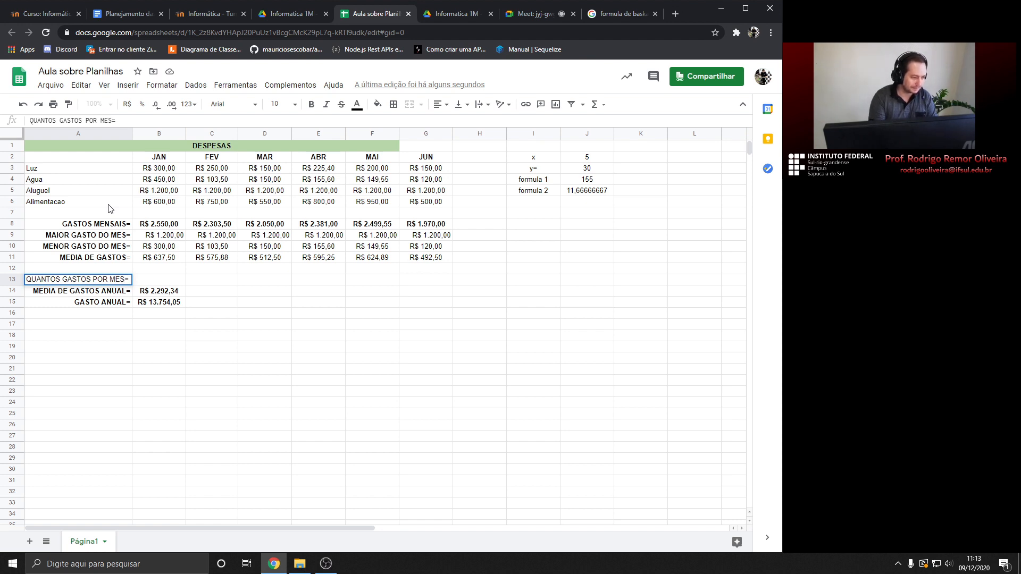
{"action": "key", "text": "Return"}
{"action": "left_click", "coordinate": [98, 281]}
{"action": "left_click", "coordinate": [311, 104]}
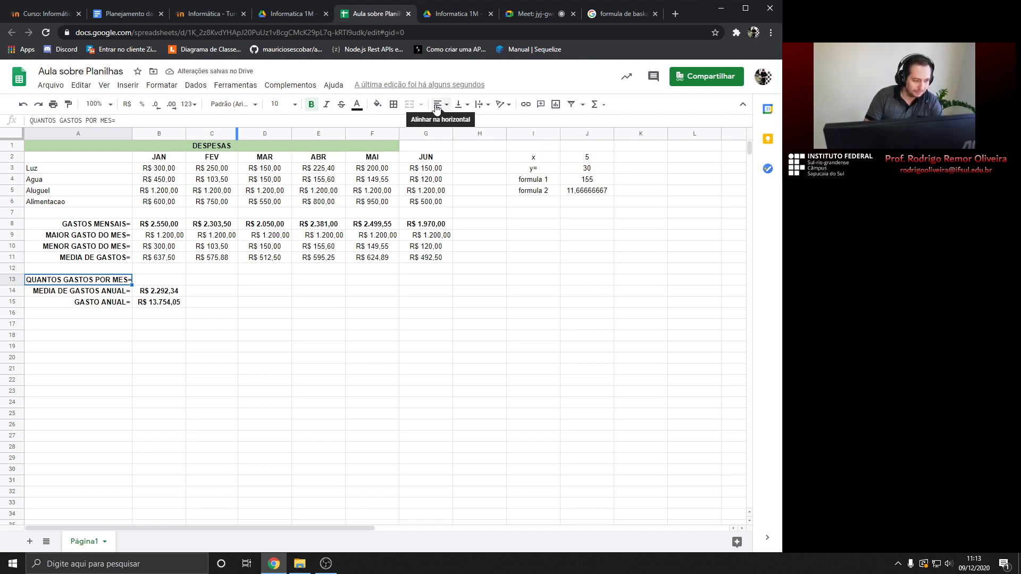
{"action": "left_click", "coordinate": [441, 108]}
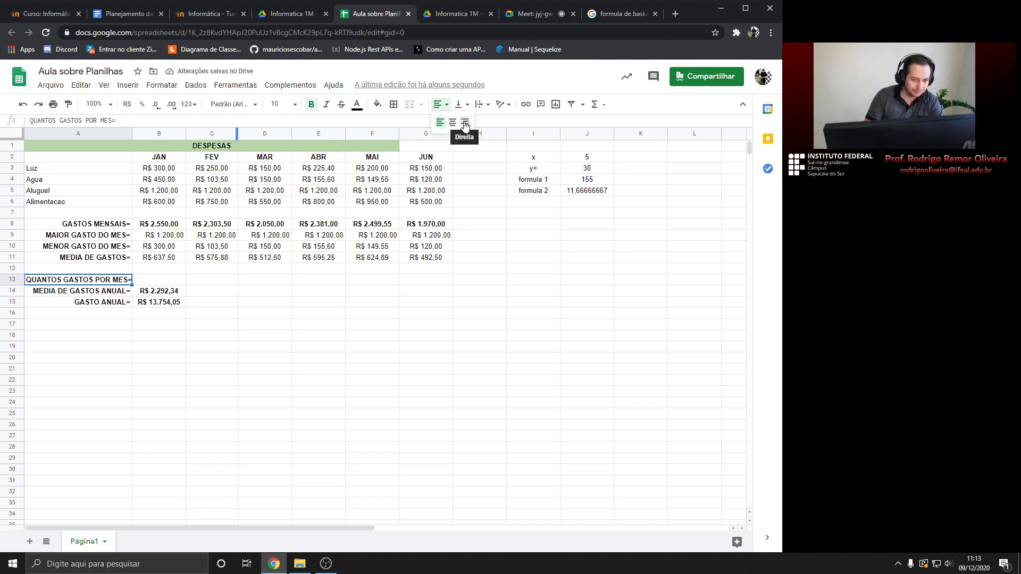
{"action": "left_click", "coordinate": [457, 125]}
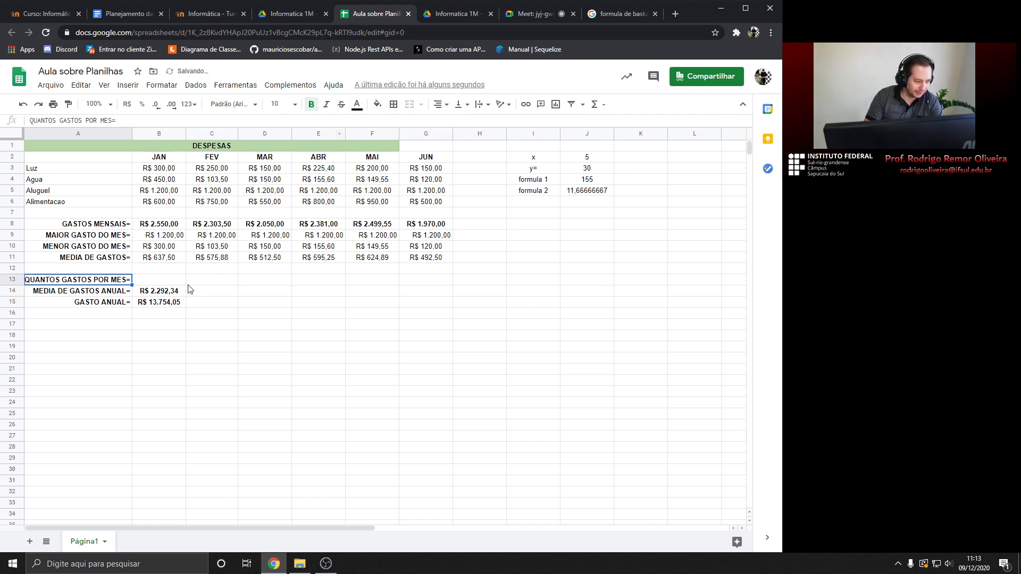
{"action": "left_click_drag", "start_coordinate": [132, 132], "coordinate": [135, 131]}
{"action": "left_click", "coordinate": [142, 281]}
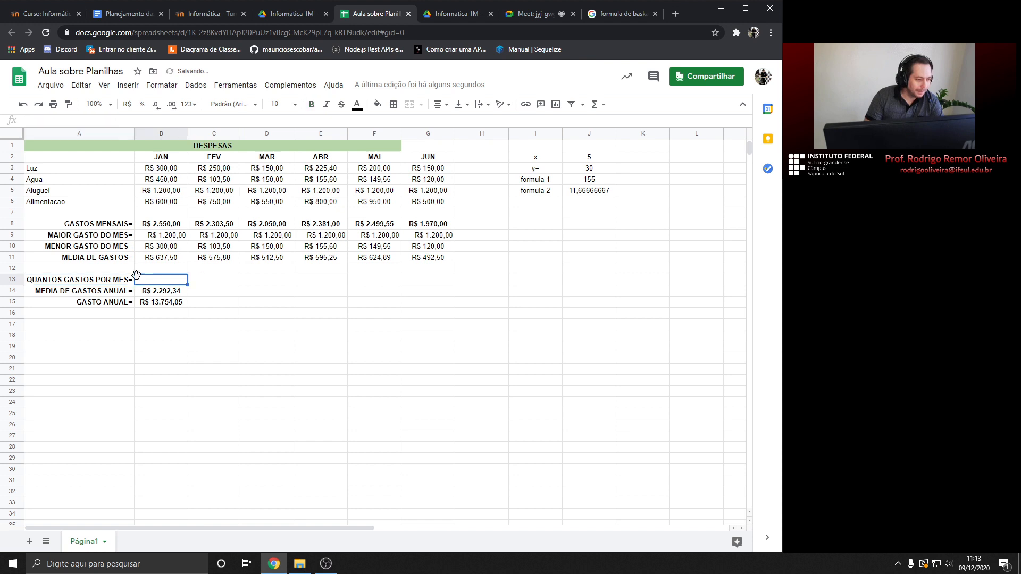
Review the JAN to ABR values in rows 3 and 6
{"action": "left_click", "coordinate": [101, 281]}
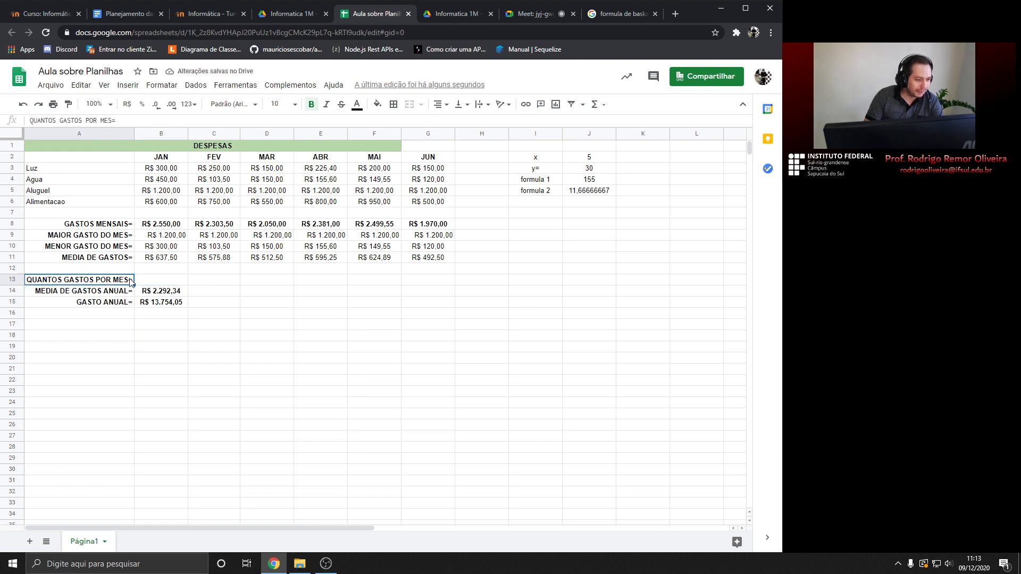
{"action": "left_click", "coordinate": [162, 171]}
{"action": "left_click", "coordinate": [162, 204]}
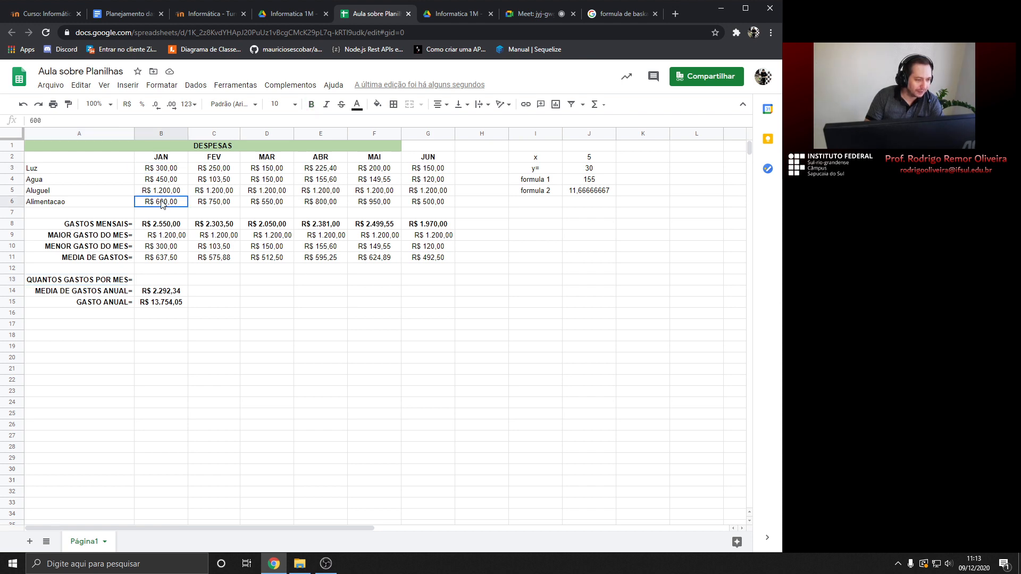
{"action": "left_click", "coordinate": [217, 171]}
{"action": "left_click", "coordinate": [218, 204]}
{"action": "left_click", "coordinate": [271, 169]}
{"action": "left_click", "coordinate": [268, 204]}
{"action": "left_click", "coordinate": [323, 171]}
{"action": "left_click", "coordinate": [324, 202]}
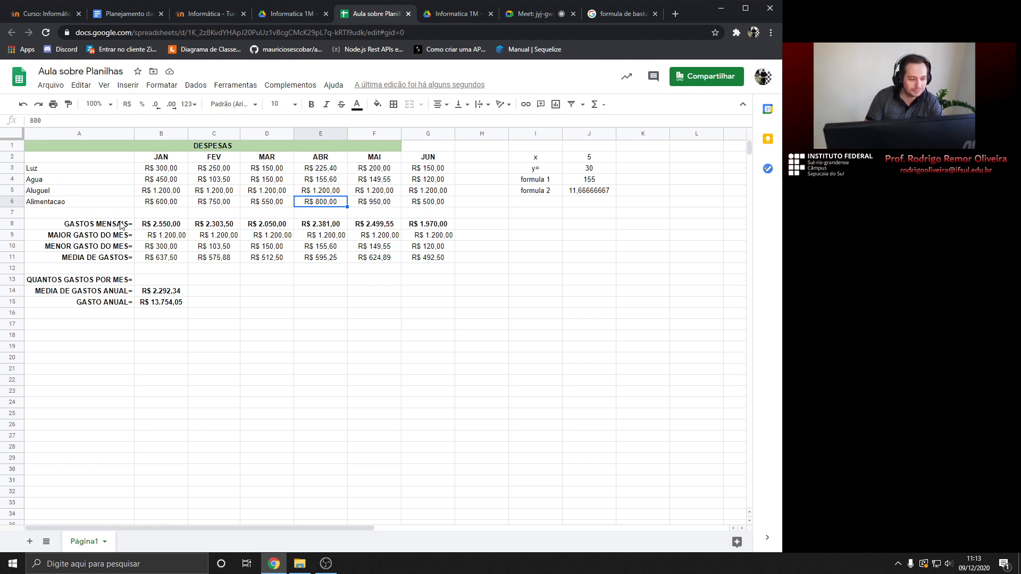
Move the summary block A8:G15 three rows down to start at A11
{"action": "left_click", "coordinate": [45, 215]}
{"action": "left_click_drag", "start_coordinate": [89, 225], "coordinate": [416, 302]}
{"action": "key", "text": "ctrl+c"}
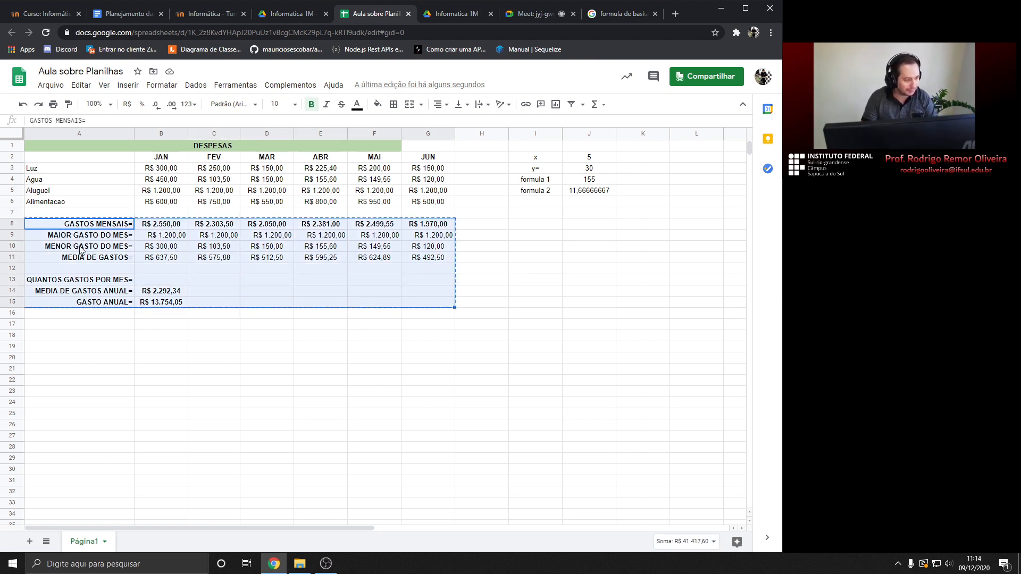
{"action": "left_click", "coordinate": [81, 256]}
{"action": "key", "text": "ctrl+v"}
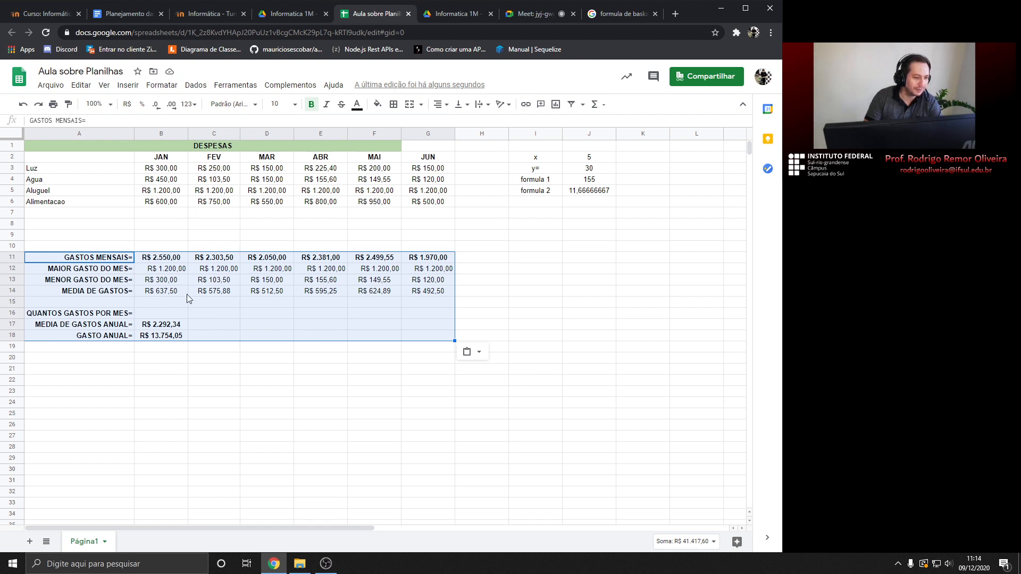
{"action": "left_click", "coordinate": [41, 214]}
{"action": "double_click", "coordinate": [40, 212]}
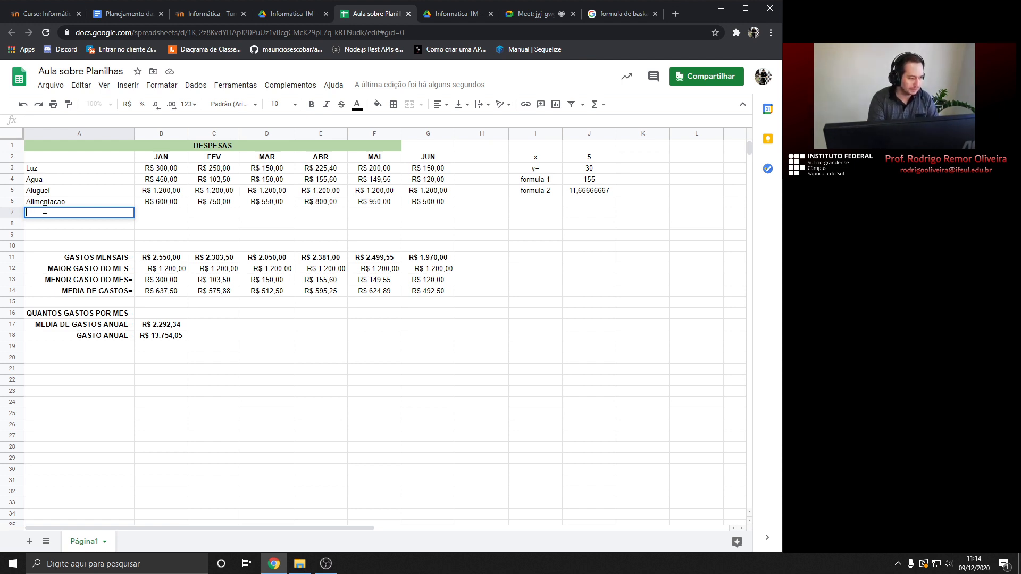
Name the new row 7 expense 'Compra de equipamentos'
{"action": "type", "text": "mpra de equipamentos"}
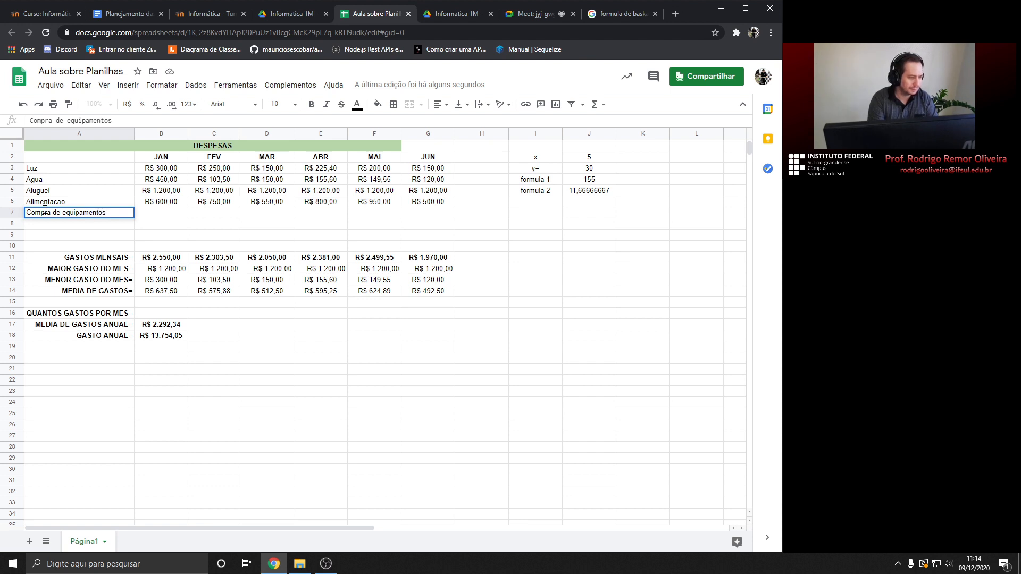
{"action": "key", "text": "Return"}
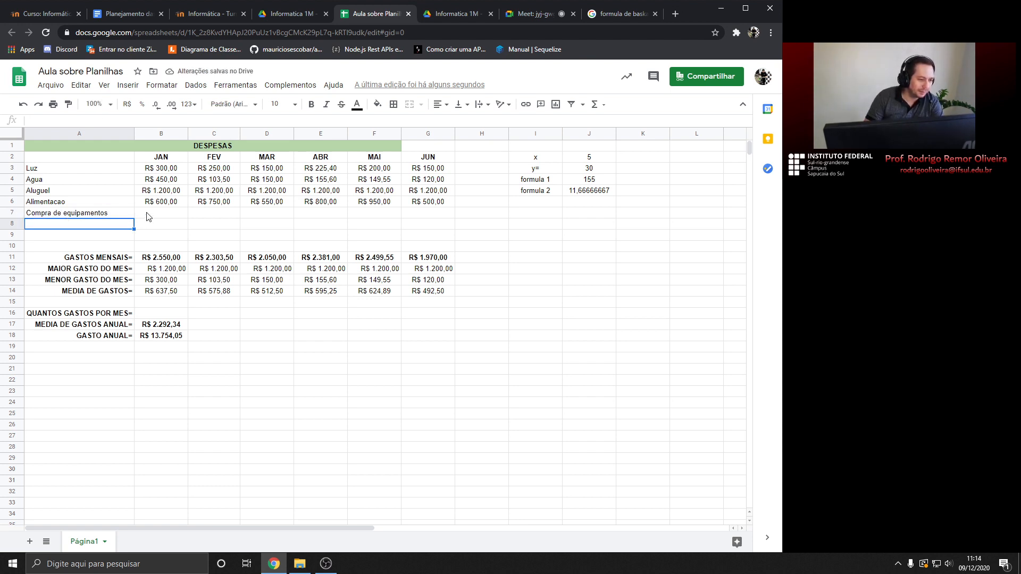
Enter 250 as the January equipment purchase in B7
{"action": "left_click", "coordinate": [149, 215]}
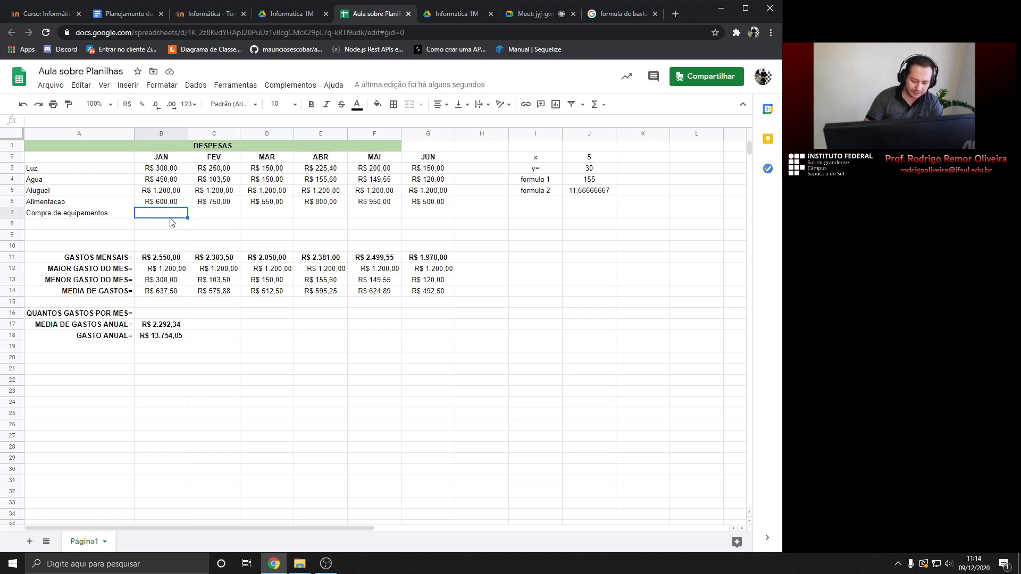
{"action": "type", "text": "250"}
{"action": "key", "text": "Return"}
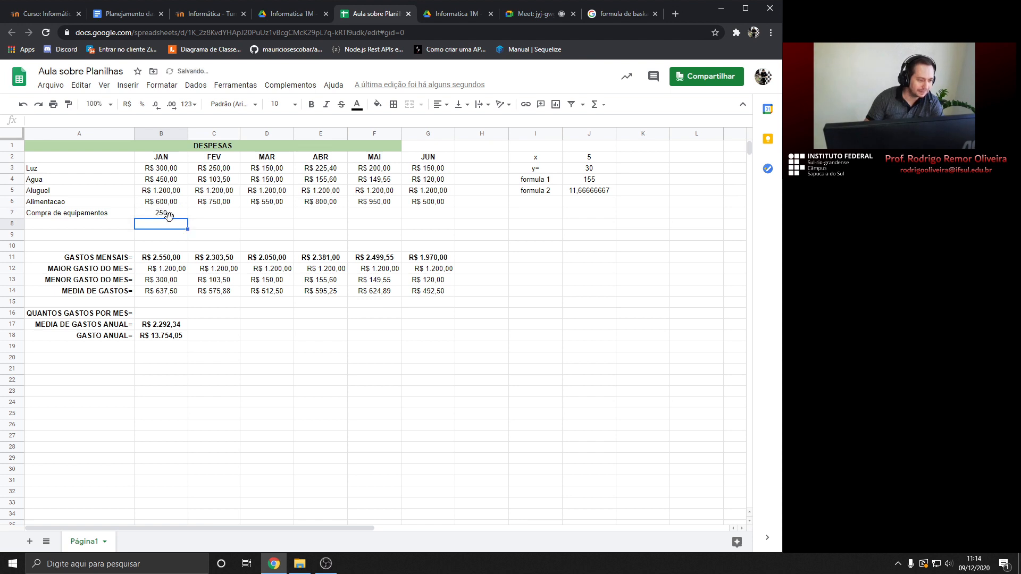
{"action": "left_click", "coordinate": [223, 215]}
{"action": "left_click", "coordinate": [275, 217]}
{"action": "left_click", "coordinate": [321, 218]}
{"action": "left_click", "coordinate": [370, 218]}
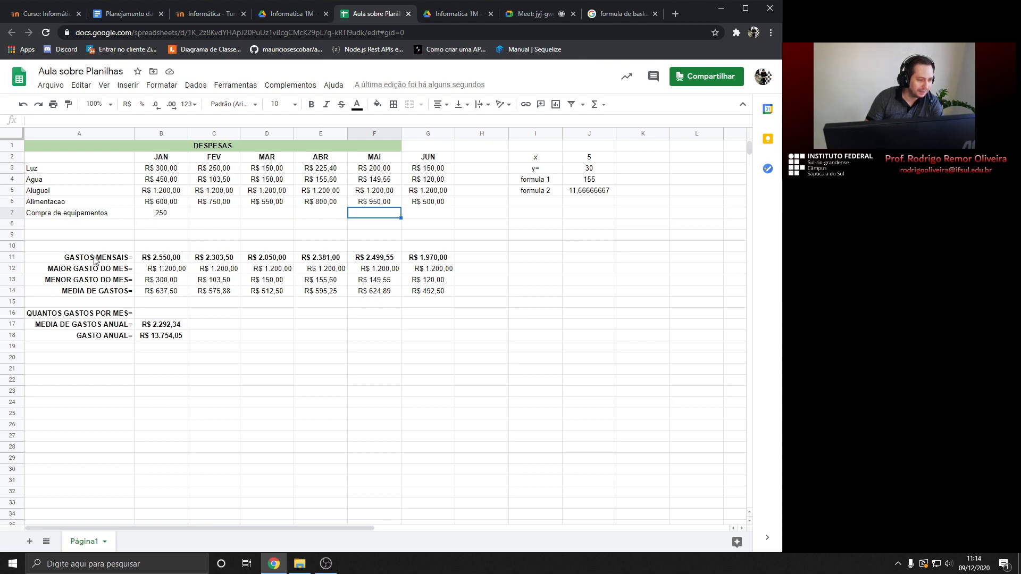
{"action": "left_click", "coordinate": [157, 259]}
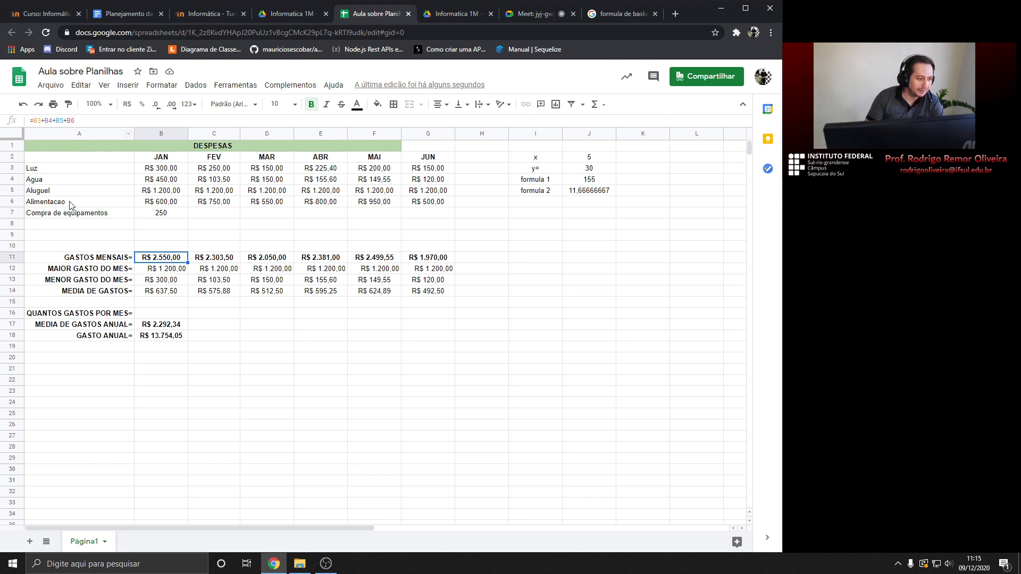
Append +B7 to January's total formula in B11
{"action": "left_click", "coordinate": [83, 121]}
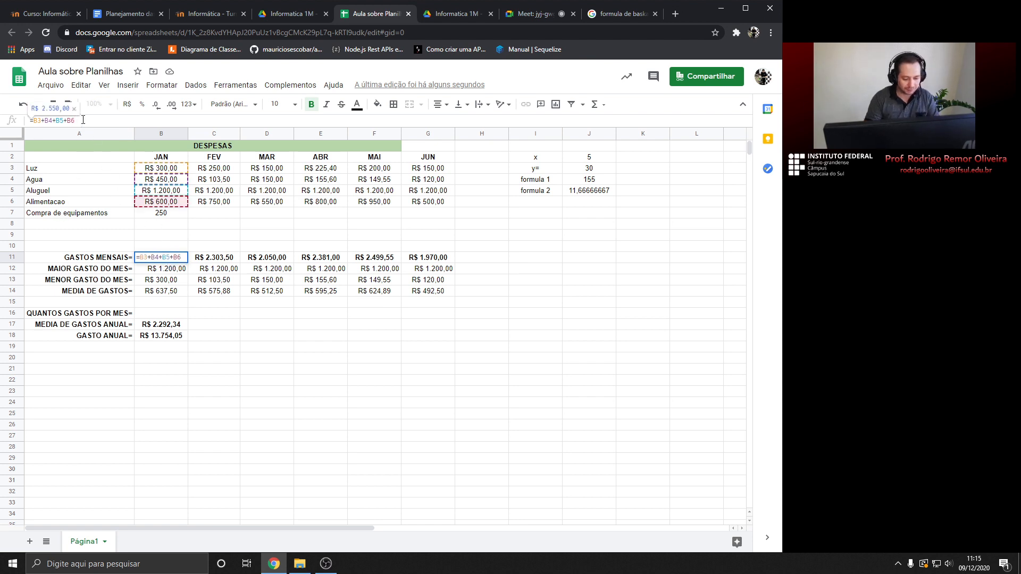
{"action": "type", "text": "+"}
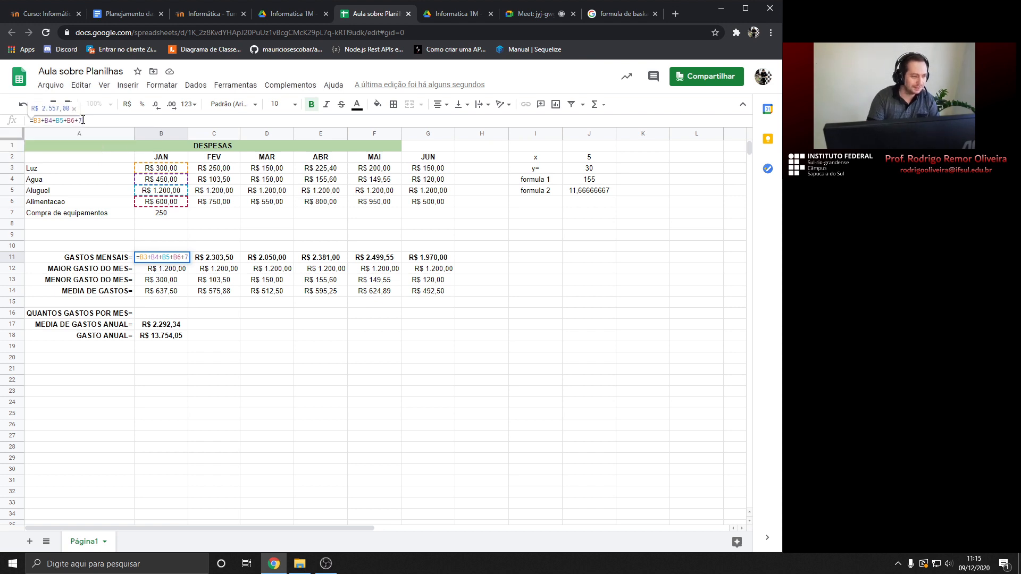
{"action": "type", "text": "B7"}
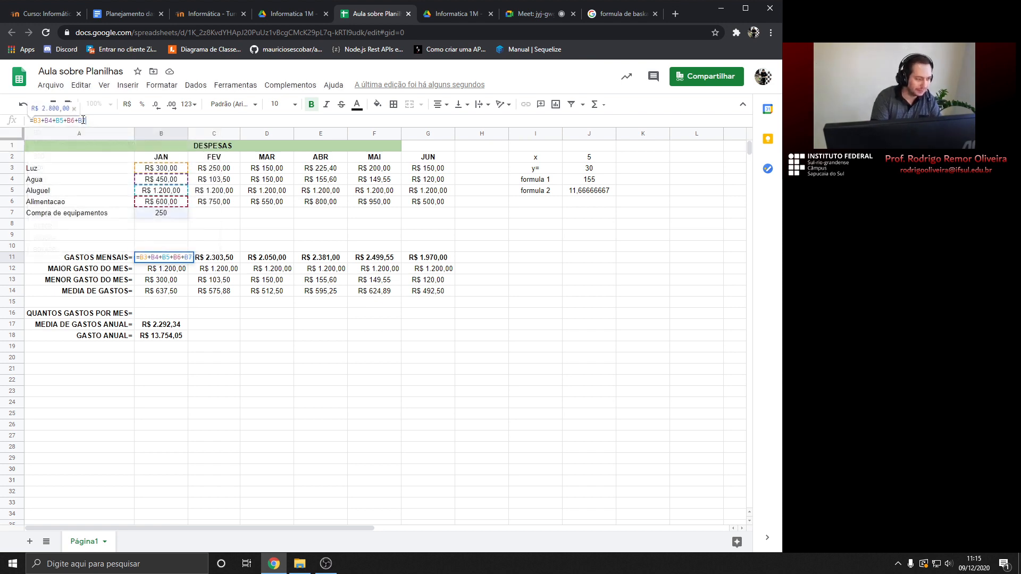
{"action": "key", "text": "Return"}
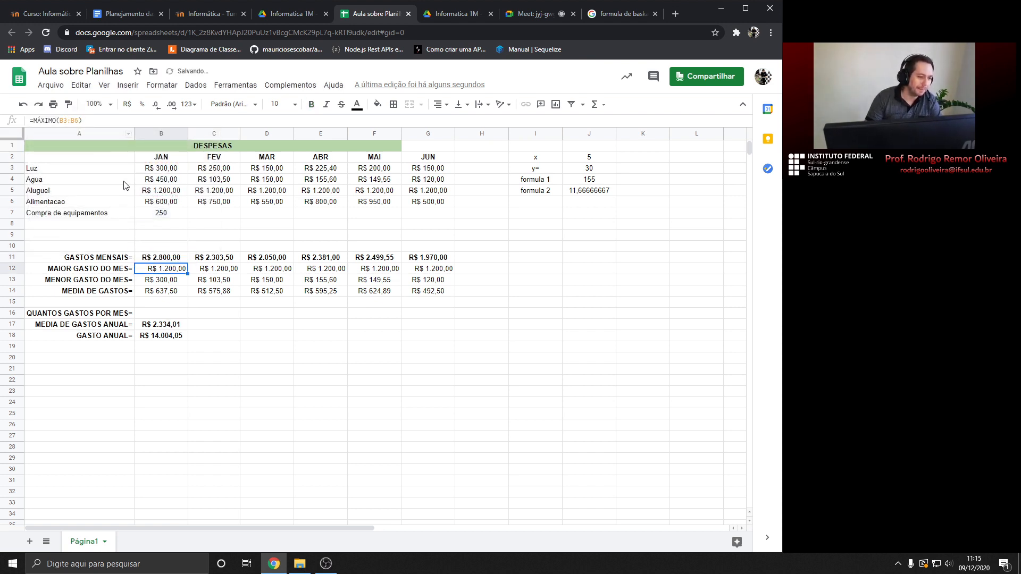
{"action": "left_click", "coordinate": [158, 254]}
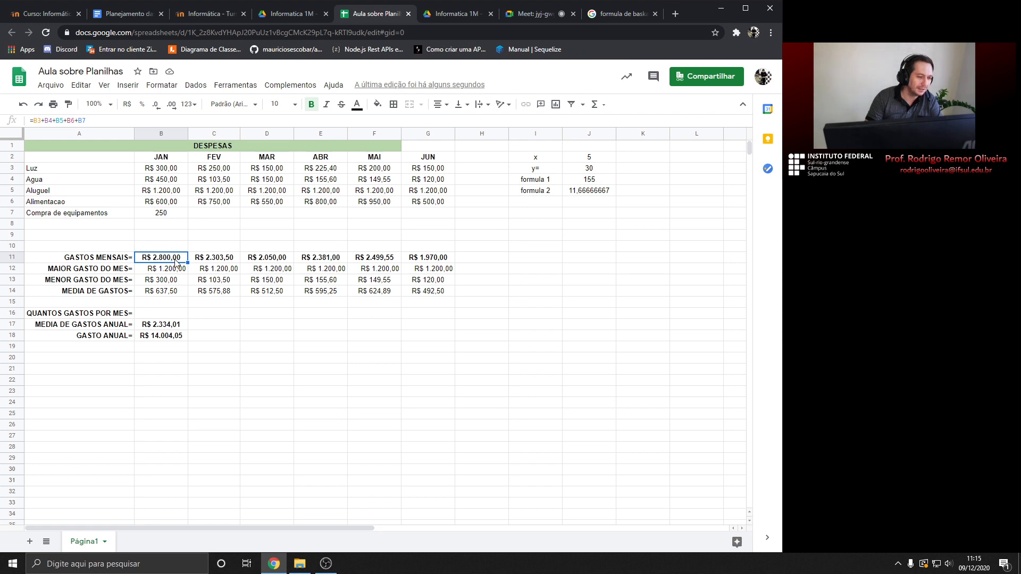
Inspect and re-commit February's total formula in C11
{"action": "left_click", "coordinate": [211, 262]}
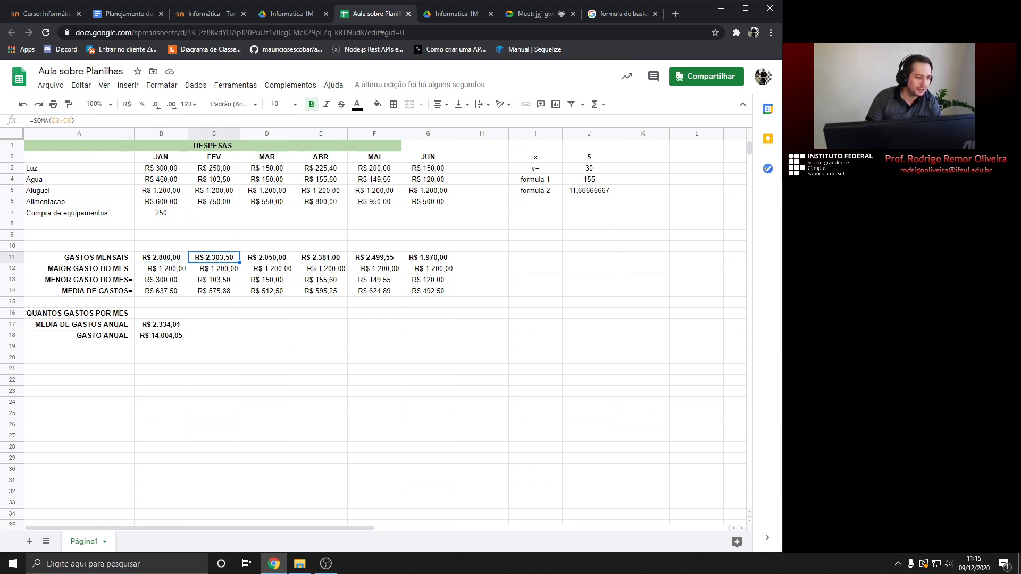
{"action": "left_click", "coordinate": [218, 202]}
{"action": "left_click", "coordinate": [223, 262]}
{"action": "left_click_drag", "start_coordinate": [67, 120], "coordinate": [72, 120]}
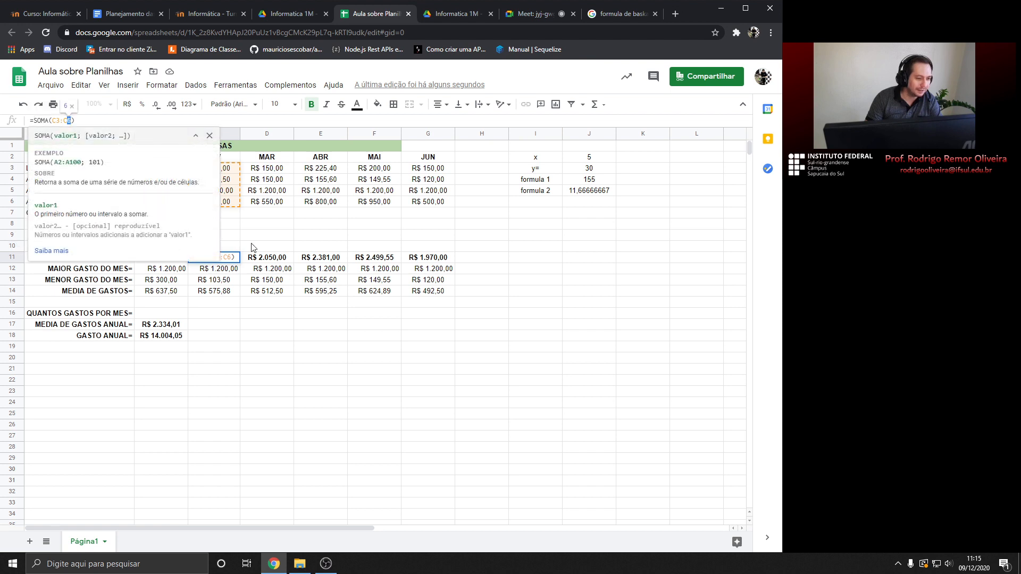
{"action": "left_click", "coordinate": [216, 235]}
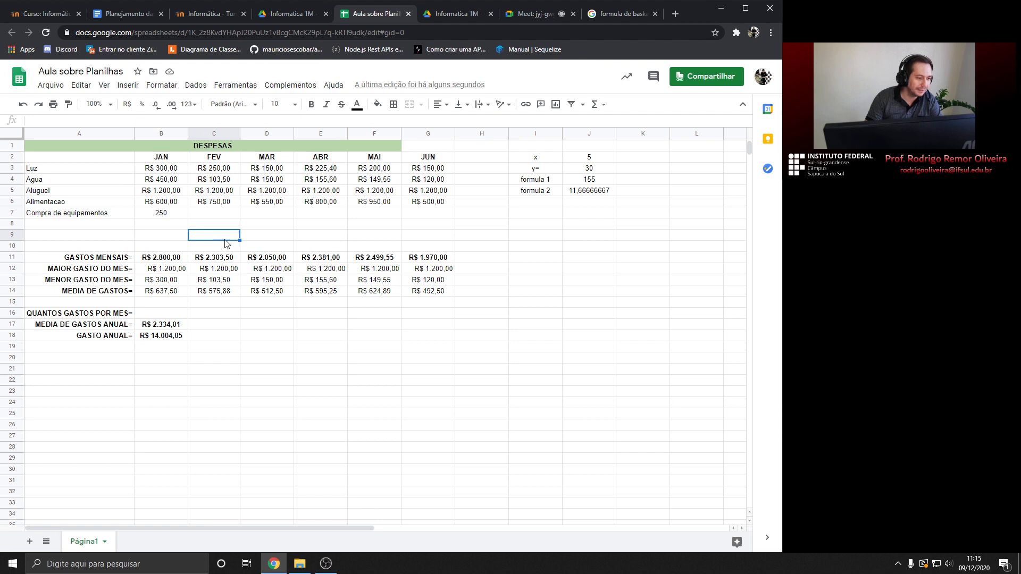
{"action": "left_click", "coordinate": [218, 259]}
{"action": "key", "text": "Up"}
{"action": "key", "text": "Up"}
{"action": "key", "text": "Up"}
{"action": "key", "text": "Up"}
{"action": "left_click", "coordinate": [215, 259]}
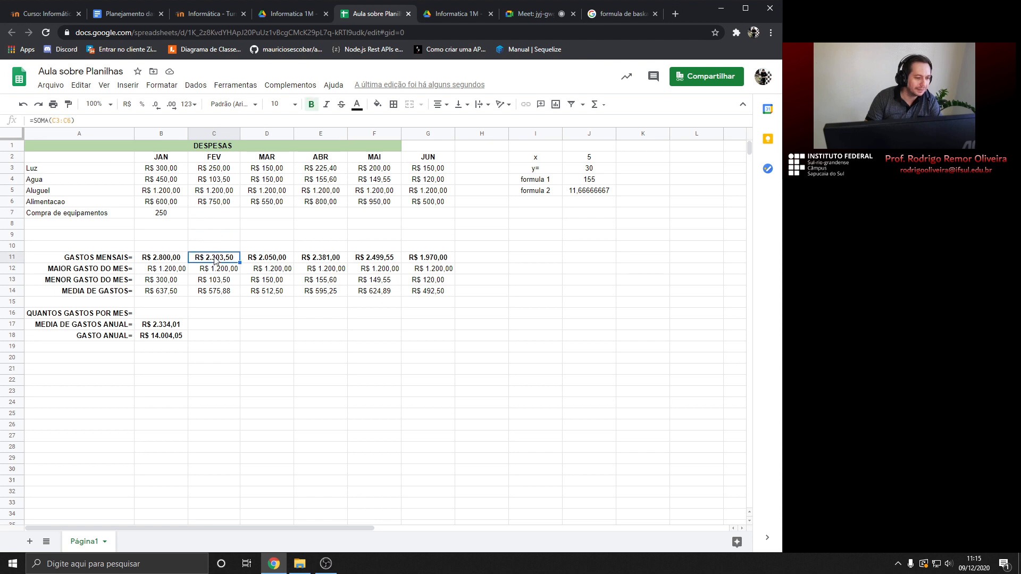
{"action": "left_click", "coordinate": [68, 121]}
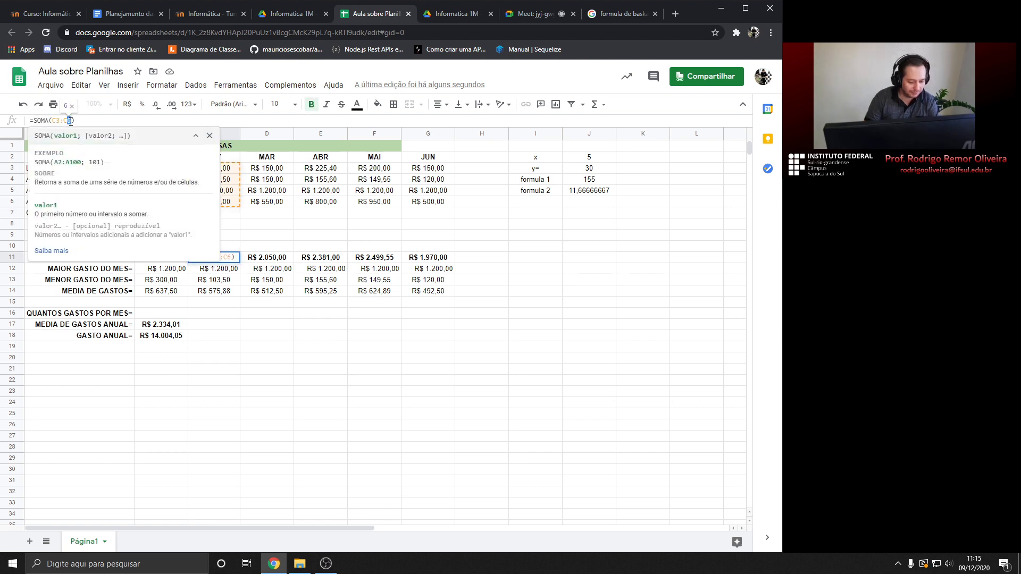
{"action": "key", "text": "Return"}
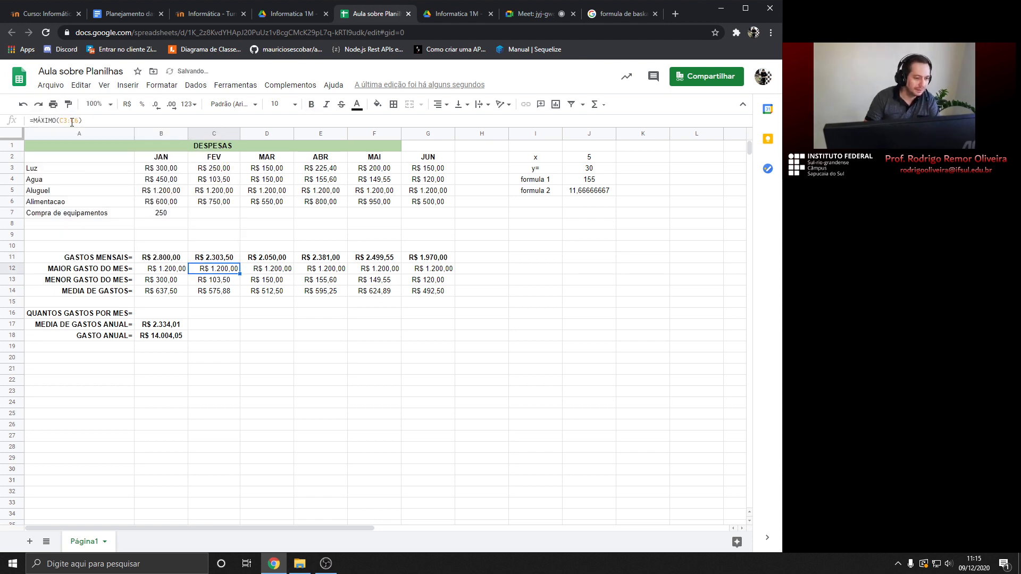
Change March's total in D11 to =SOMA(D3:D9) and fill it across to G11
{"action": "left_click", "coordinate": [261, 253]}
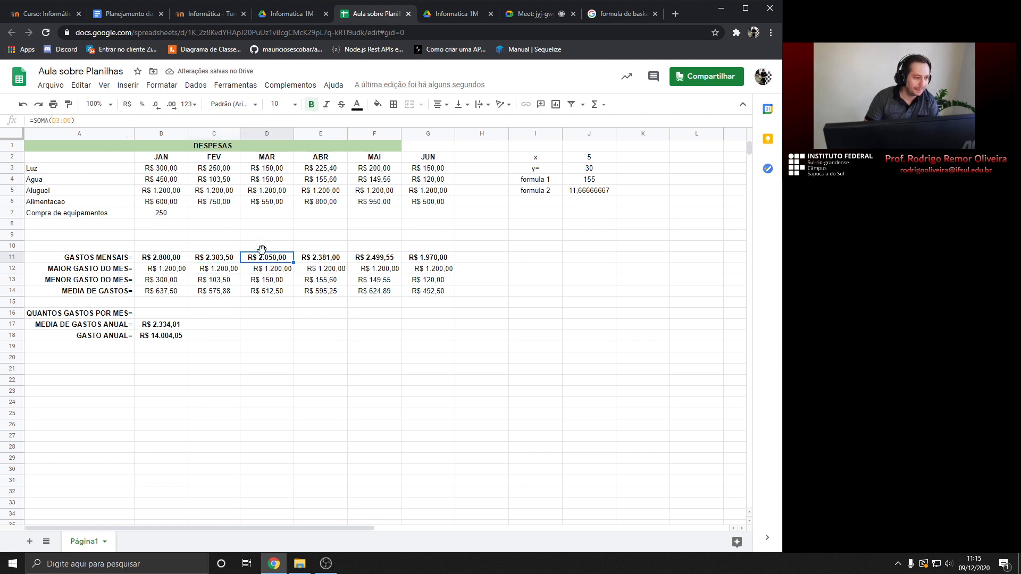
{"action": "left_click_drag", "start_coordinate": [72, 122], "coordinate": [67, 120]}
{"action": "type", "text": "9"}
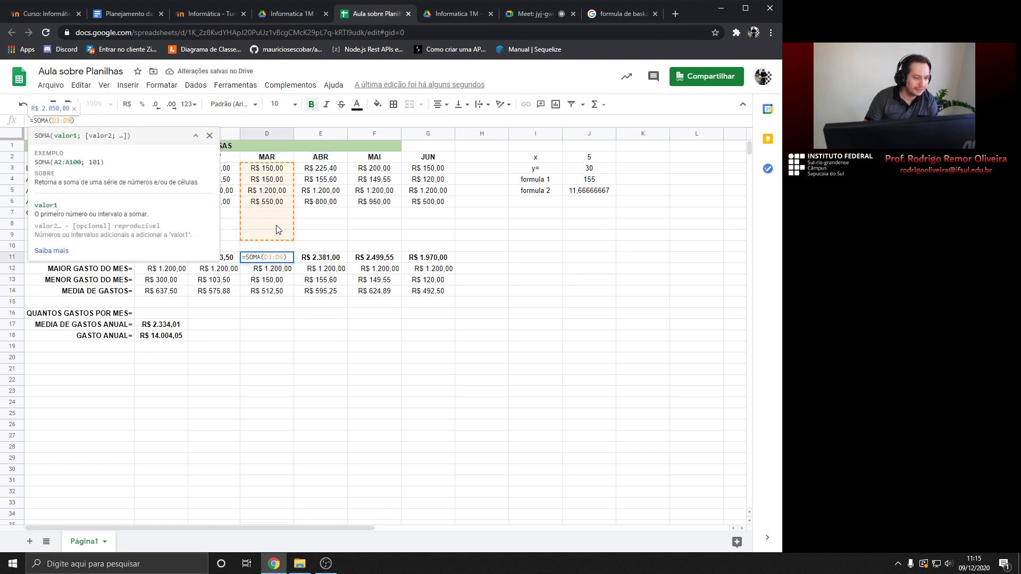
{"action": "key", "text": "Return"}
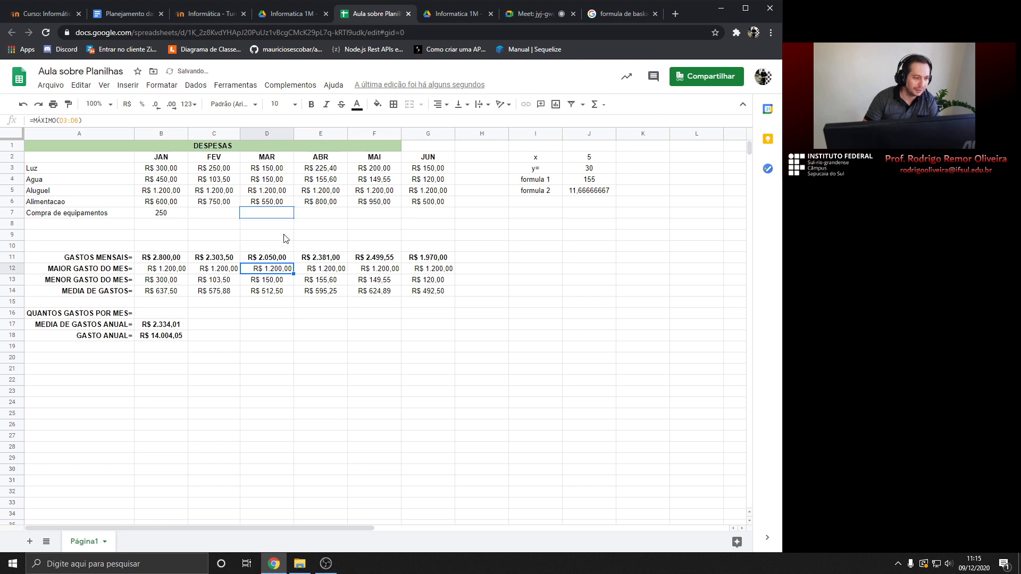
{"action": "left_click", "coordinate": [334, 260]}
{"action": "left_click", "coordinate": [280, 260]}
{"action": "left_click_drag", "start_coordinate": [293, 261], "coordinate": [429, 262]}
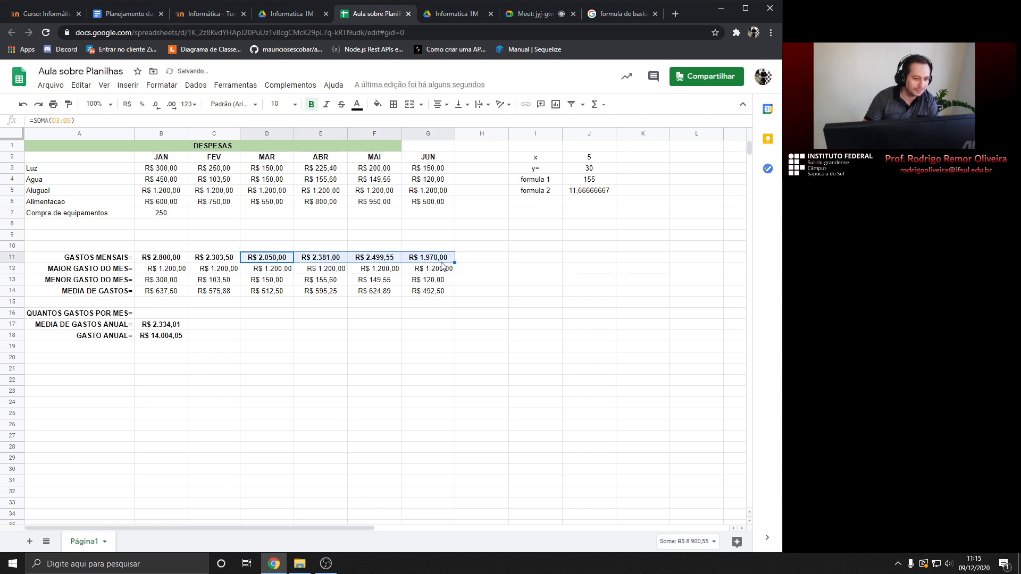
{"action": "left_click", "coordinate": [331, 261]}
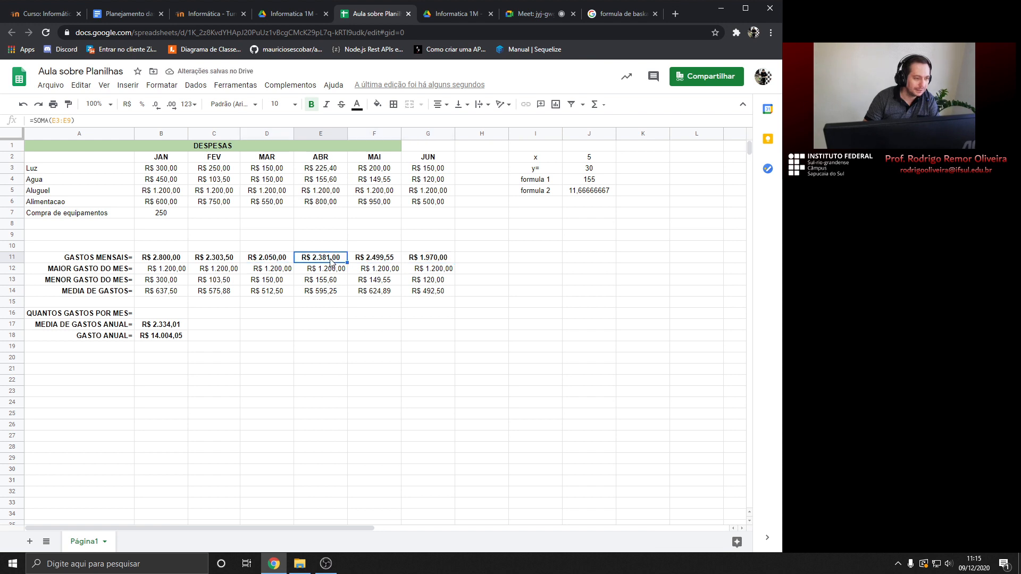
{"action": "left_click", "coordinate": [375, 261]}
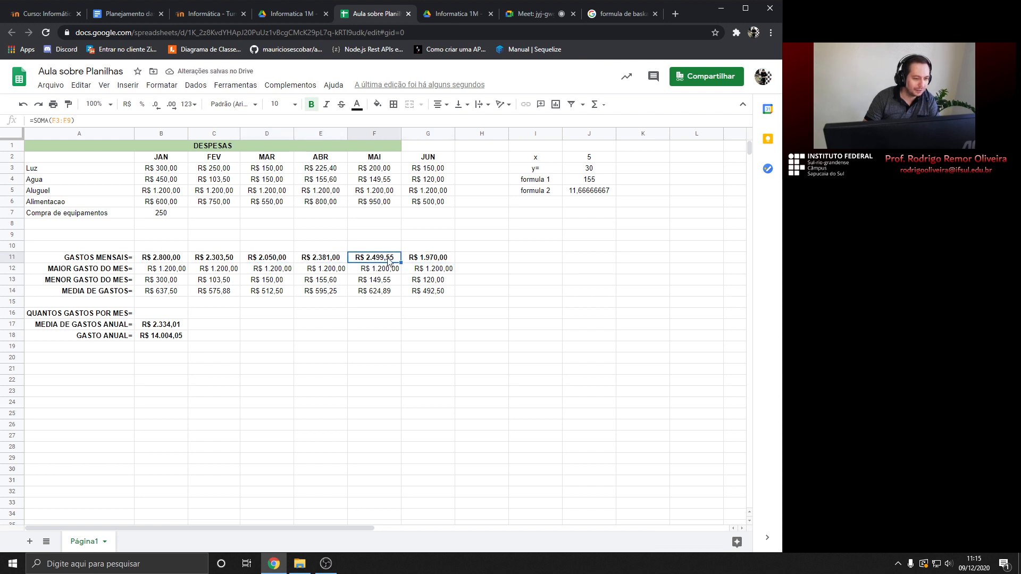
{"action": "left_click", "coordinate": [432, 261]}
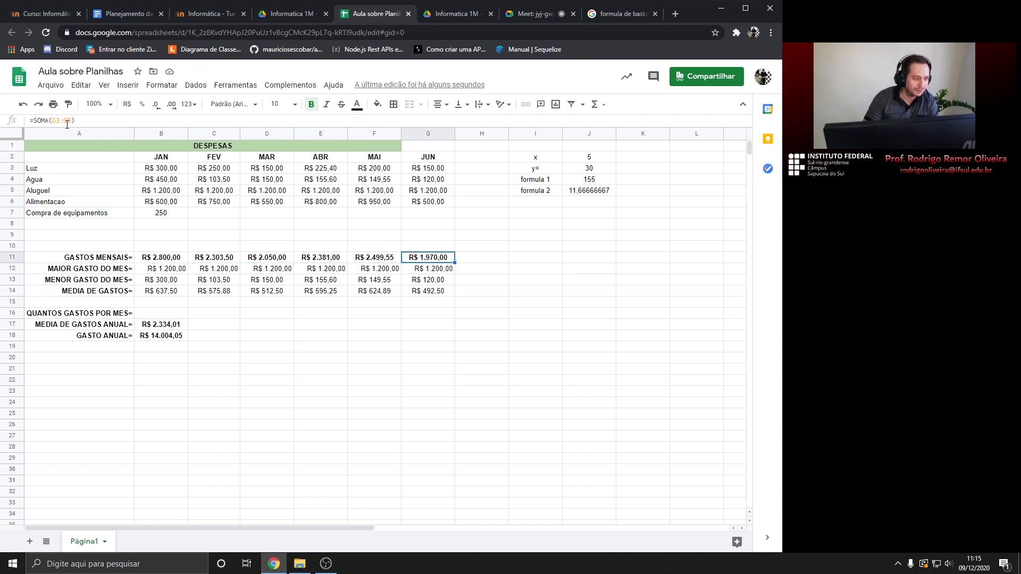
Review the 250 equipment value and January's Luz value
{"action": "left_click", "coordinate": [161, 214]}
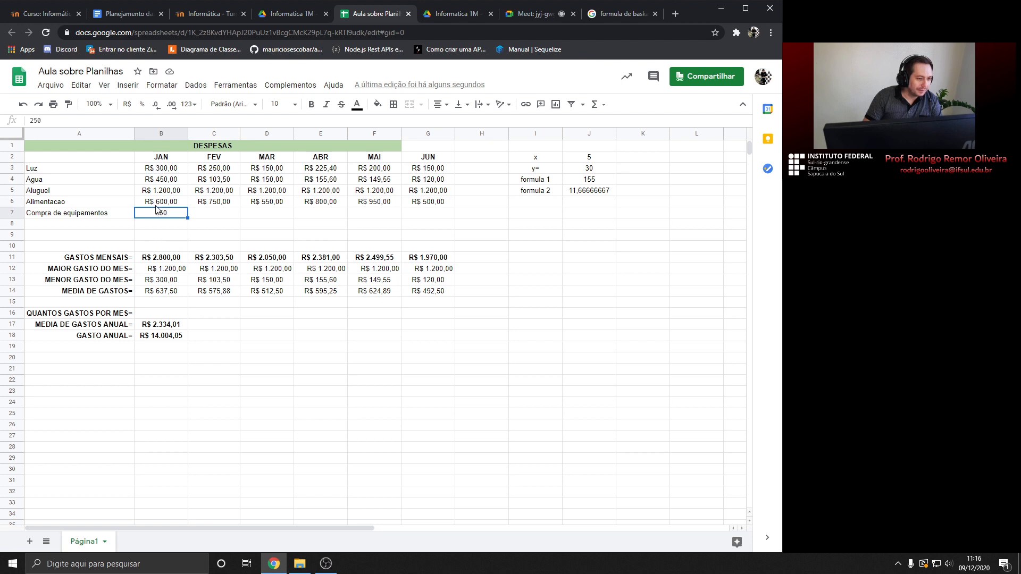
{"action": "left_click", "coordinate": [151, 170]}
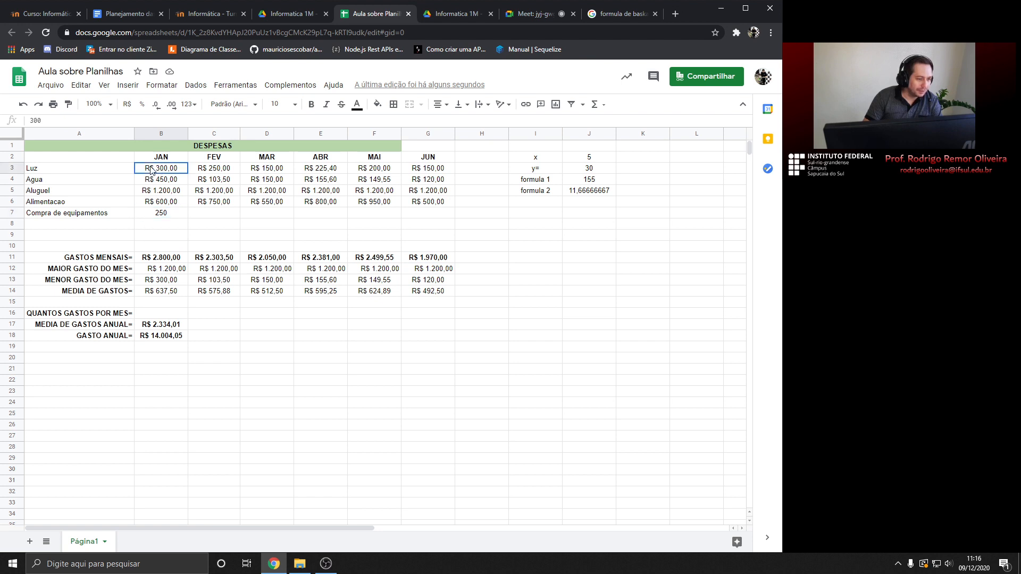
{"action": "left_click", "coordinate": [153, 315]}
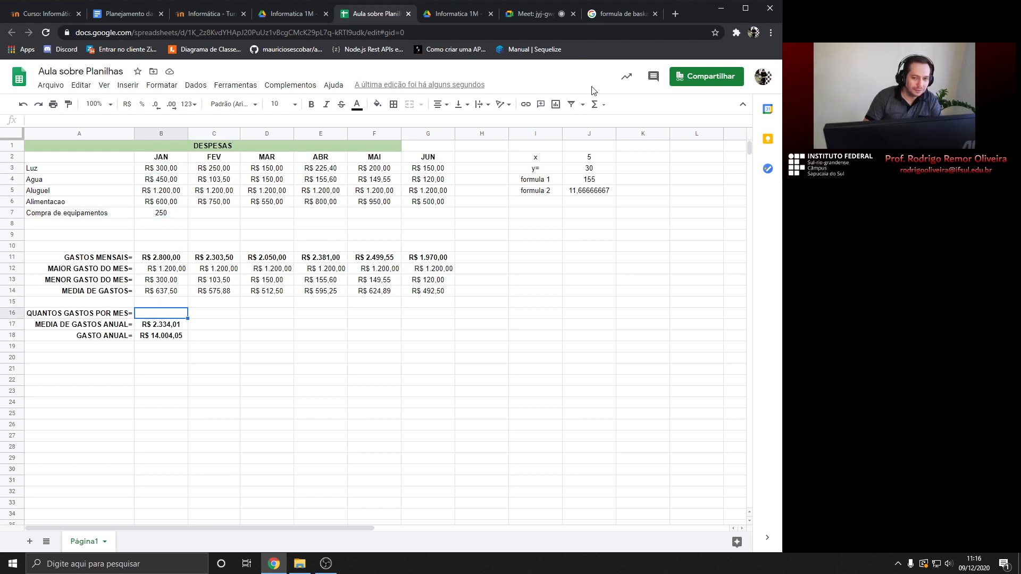
Insert a CONT.NÚM count of B3:B9 in B16, giving 5 January expenses
{"action": "left_click", "coordinate": [606, 105]}
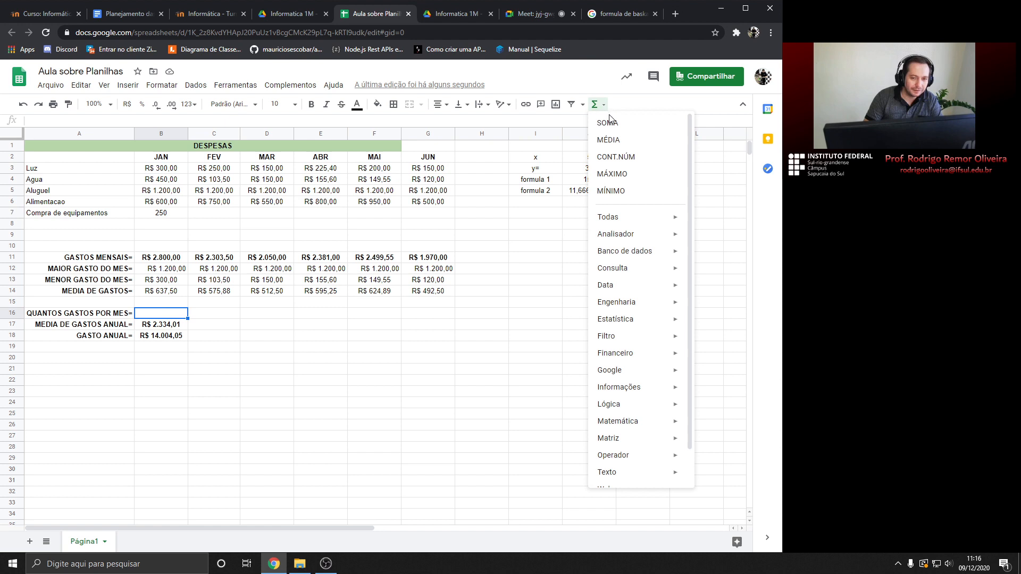
{"action": "left_click", "coordinate": [617, 158]}
{"action": "left_click_drag", "start_coordinate": [159, 169], "coordinate": [171, 240]}
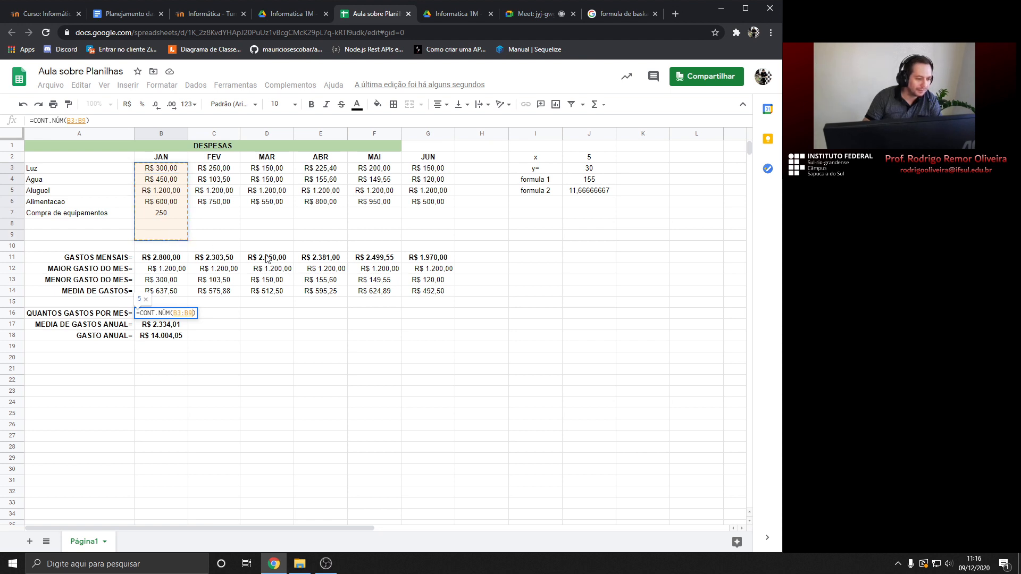
{"action": "key", "text": "Return"}
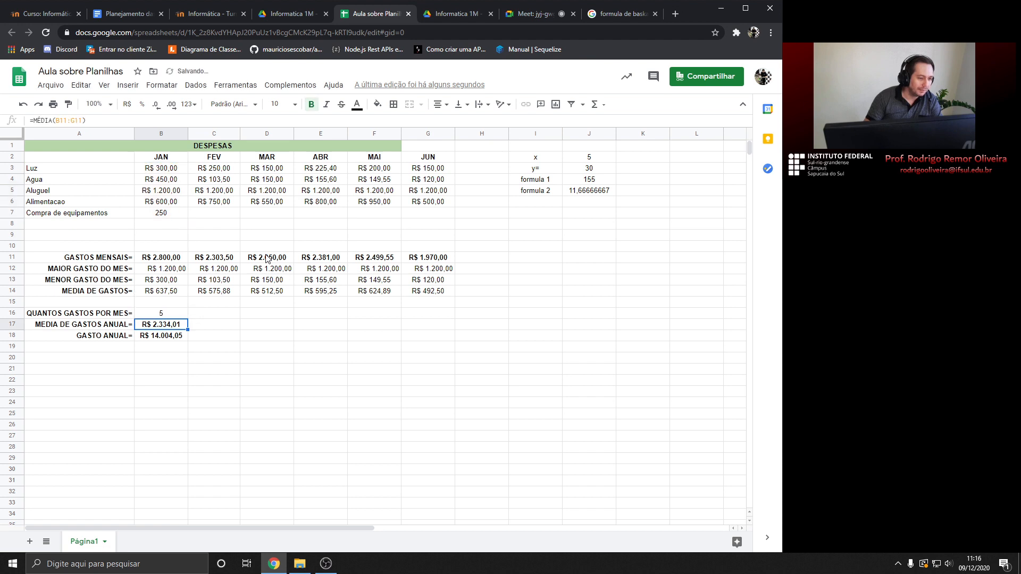
{"action": "left_click", "coordinate": [170, 316]}
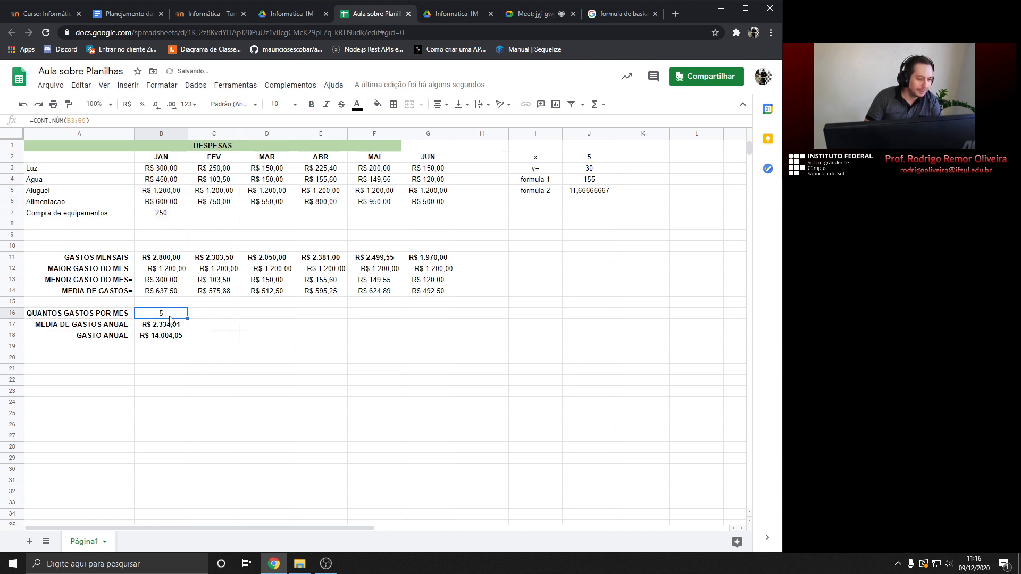
Go through January's values and empty cells in B3:B9 to confirm the count
{"action": "left_click", "coordinate": [162, 170]}
{"action": "left_click", "coordinate": [166, 182]}
{"action": "left_click", "coordinate": [166, 194]}
{"action": "left_click", "coordinate": [168, 204]}
{"action": "left_click", "coordinate": [166, 215]}
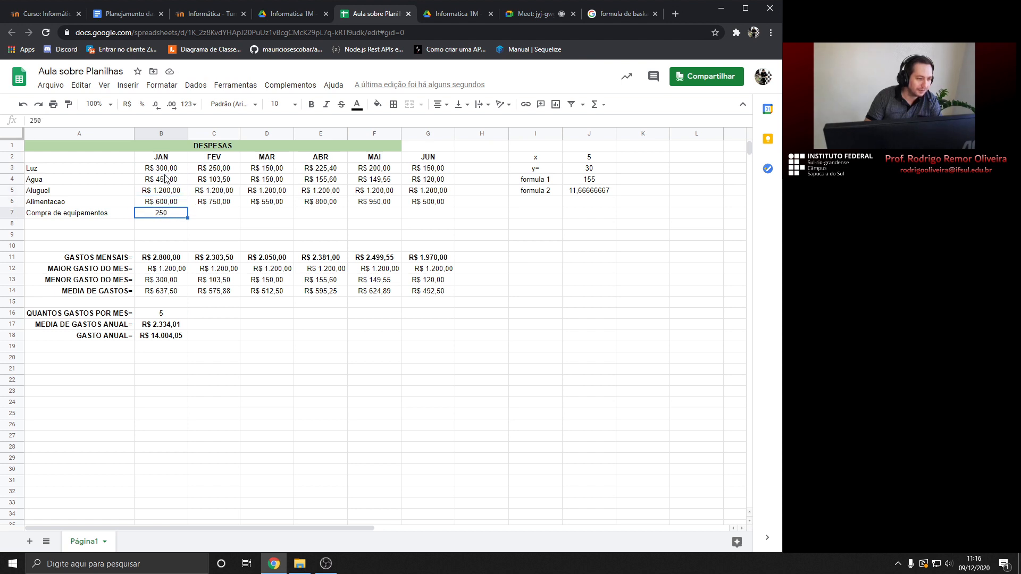
{"action": "left_click", "coordinate": [165, 225]}
{"action": "left_click", "coordinate": [162, 236]}
{"action": "left_click", "coordinate": [161, 243]}
{"action": "left_click", "coordinate": [162, 232]}
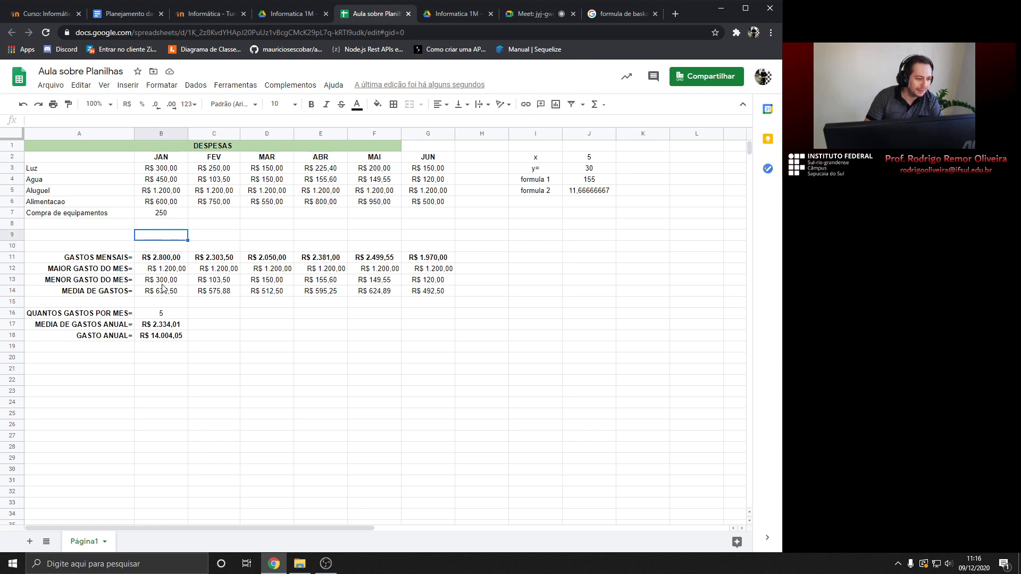
{"action": "left_click", "coordinate": [163, 314]}
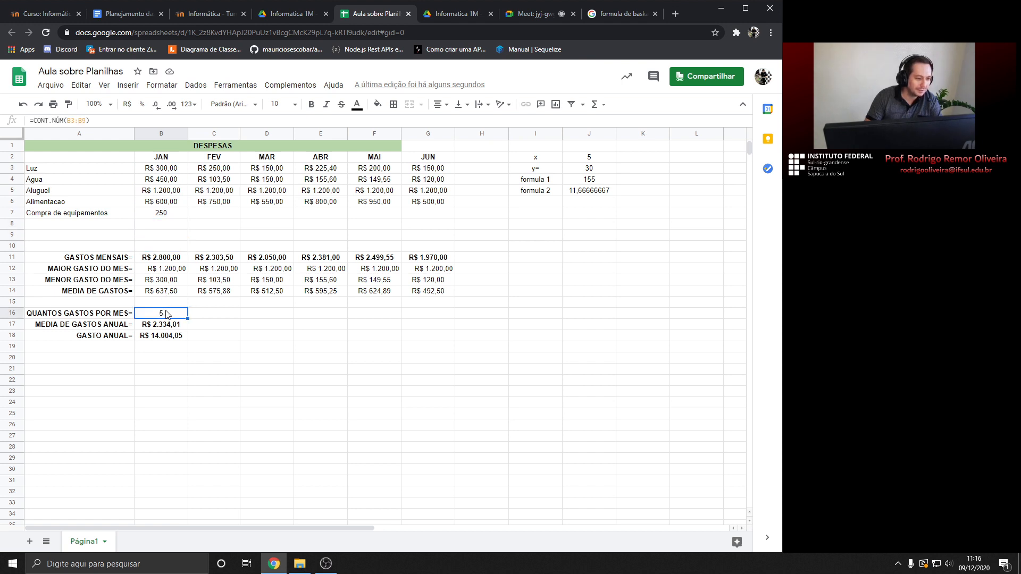
Copy the count formula from B16 to G16 and check February and March amounts
{"action": "left_click_drag", "start_coordinate": [184, 317], "coordinate": [425, 317]}
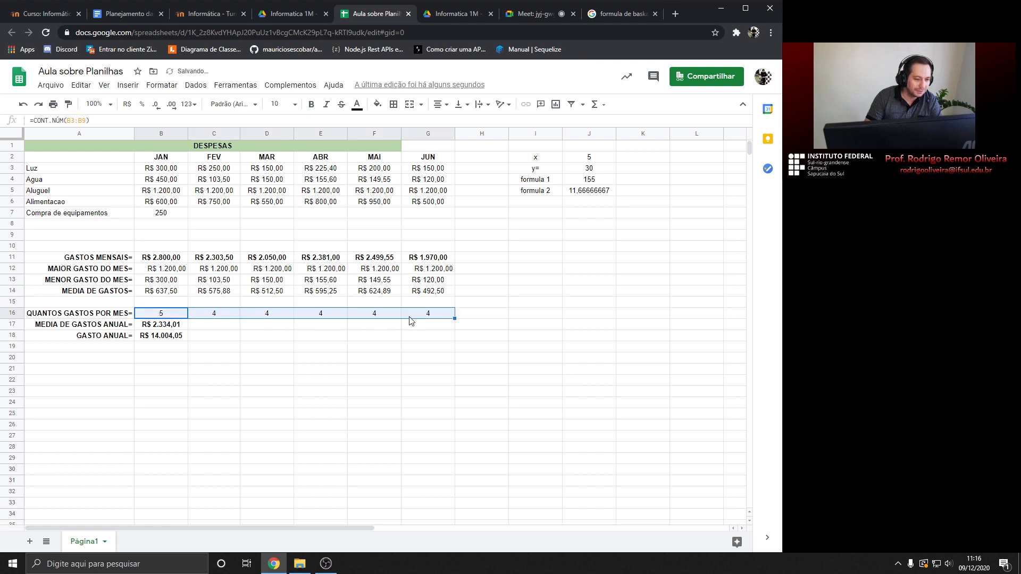
{"action": "left_click", "coordinate": [227, 319]}
{"action": "left_click", "coordinate": [214, 169]}
{"action": "left_click", "coordinate": [212, 181]}
{"action": "left_click", "coordinate": [211, 191]}
{"action": "left_click", "coordinate": [265, 170]}
{"action": "left_click", "coordinate": [262, 181]}
{"action": "left_click", "coordinate": [264, 192]}
{"action": "left_click", "coordinate": [266, 204]}
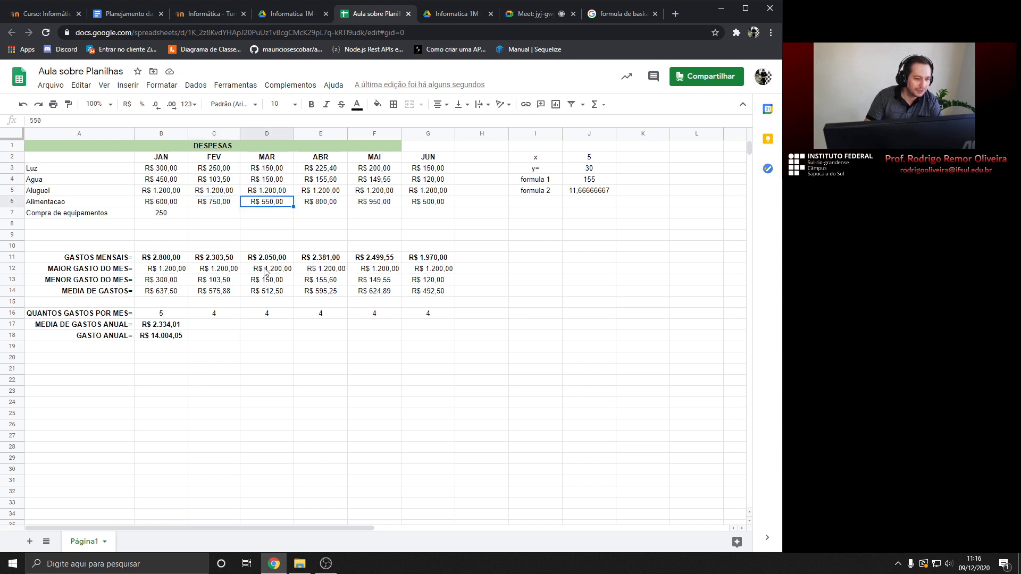
{"action": "left_click", "coordinate": [214, 213]}
{"action": "type", "text": "243"}
{"action": "key", "text": "Return"}
{"action": "type", "text": "234"}
{"action": "key", "text": "Return"}
{"action": "type", "text": "234"}
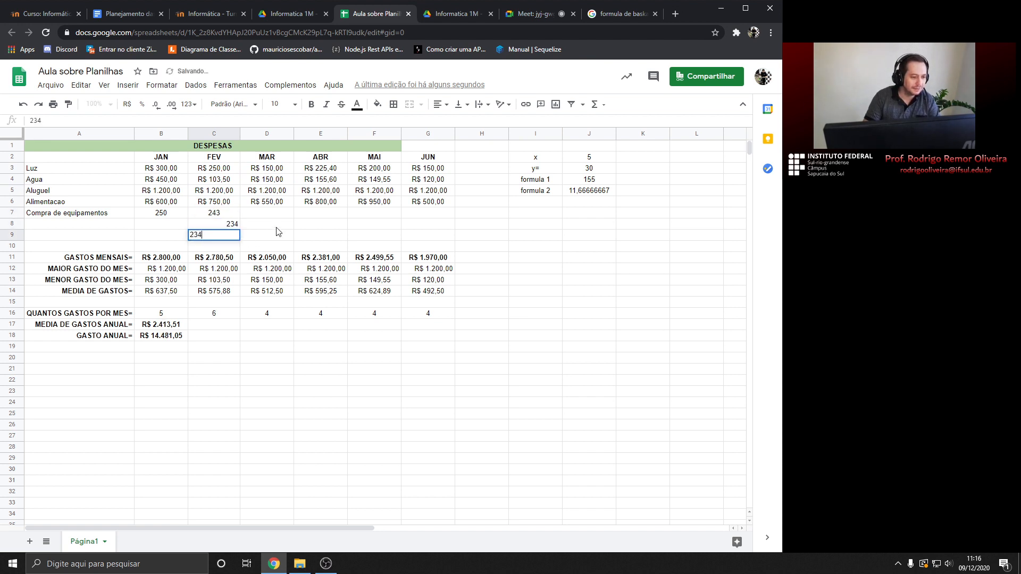
{"action": "left_click", "coordinate": [276, 229]}
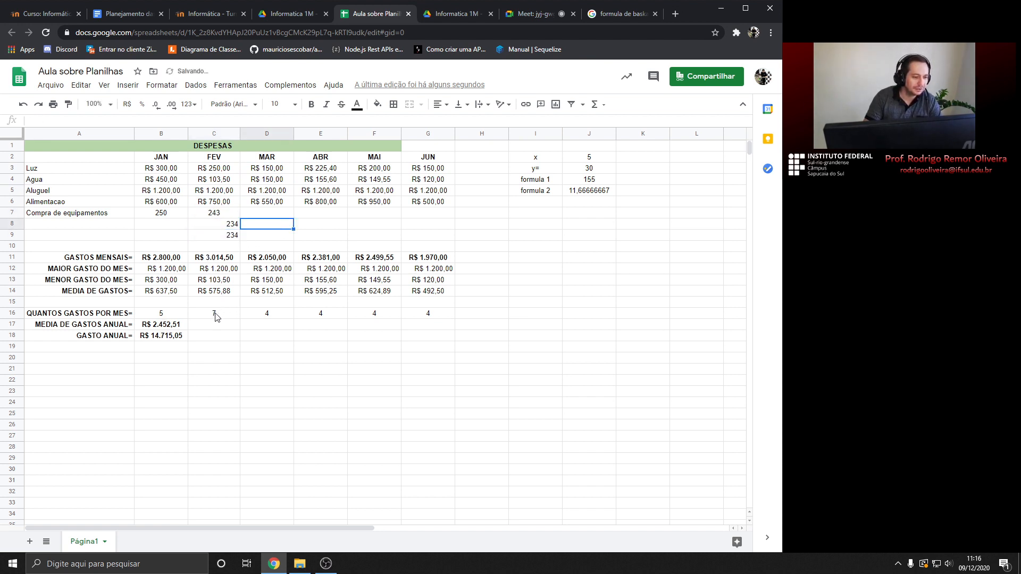
{"action": "left_click", "coordinate": [229, 224]}
{"action": "key", "text": "Down"}
{"action": "key", "text": "Up"}
{"action": "key", "text": "Up"}
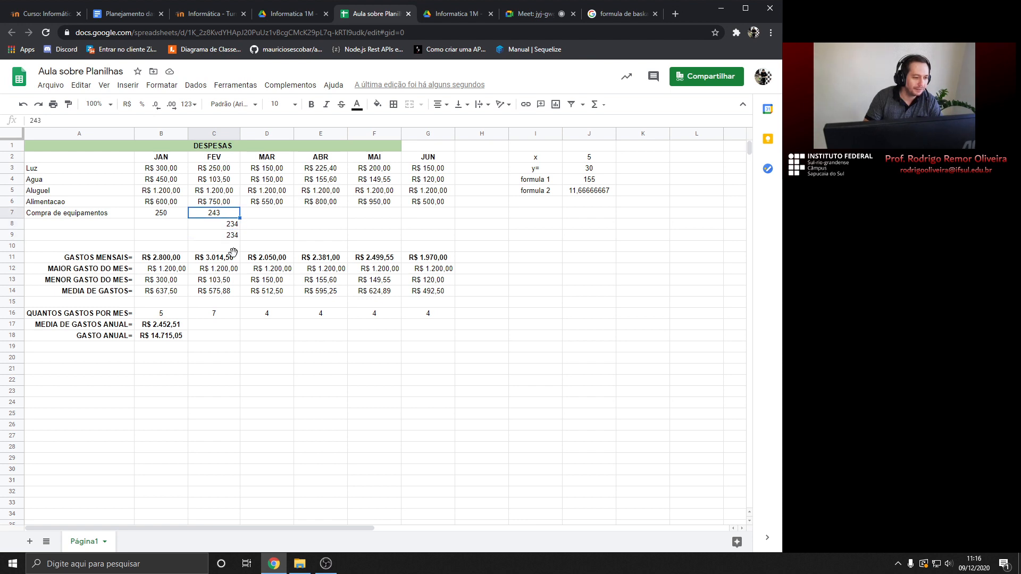
{"action": "left_click", "coordinate": [229, 224]}
{"action": "key", "text": "Delete"}
{"action": "left_click", "coordinate": [229, 236]}
{"action": "key", "text": "Delete"}
{"action": "left_click", "coordinate": [215, 217]}
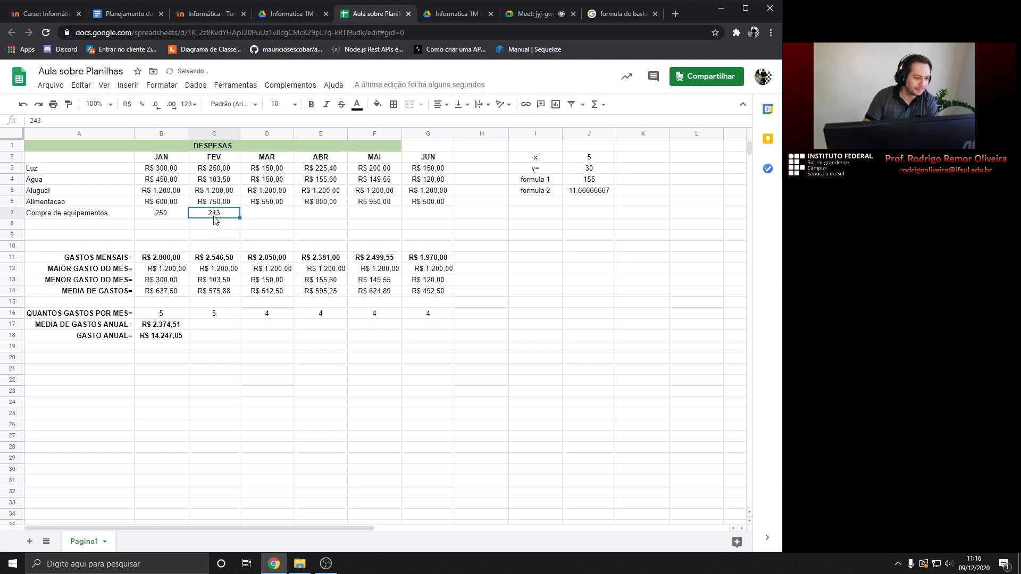
{"action": "key", "text": "Delete"}
{"action": "left_click", "coordinate": [215, 291]}
{"action": "left_click", "coordinate": [217, 336]}
{"action": "left_click", "coordinate": [74, 317]}
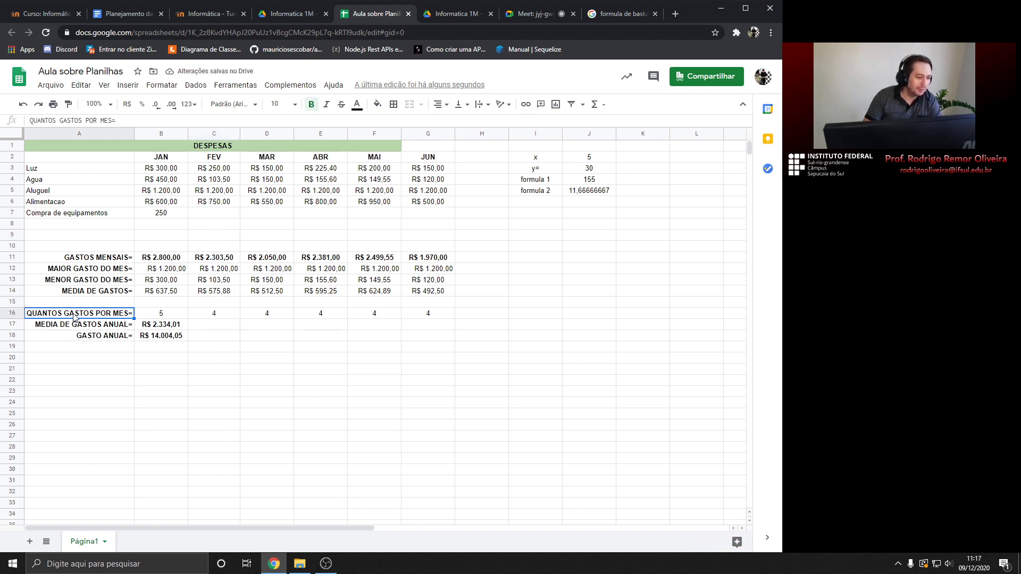
{"action": "left_click", "coordinate": [145, 314]}
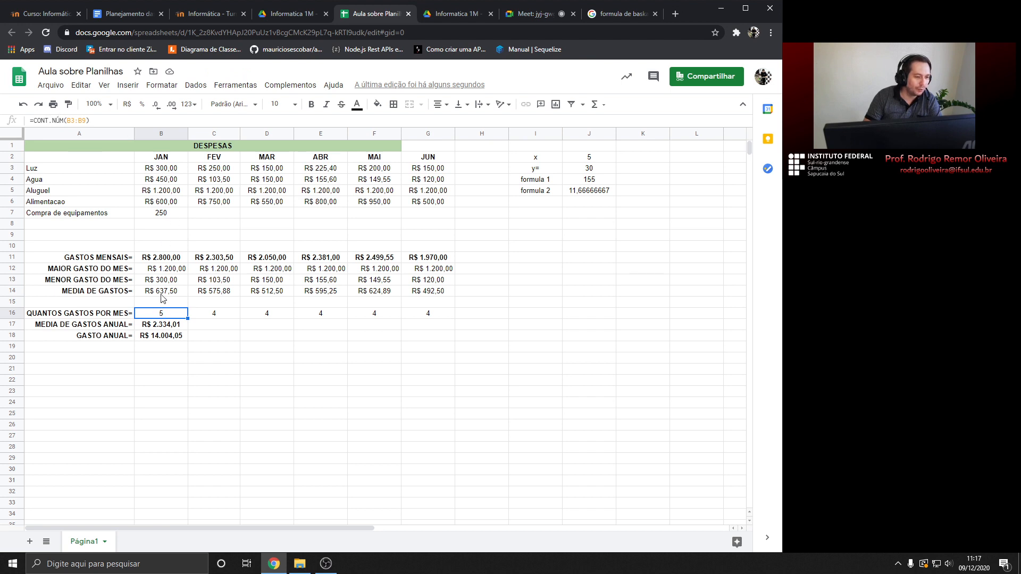
{"action": "left_click_drag", "start_coordinate": [164, 170], "coordinate": [169, 243]}
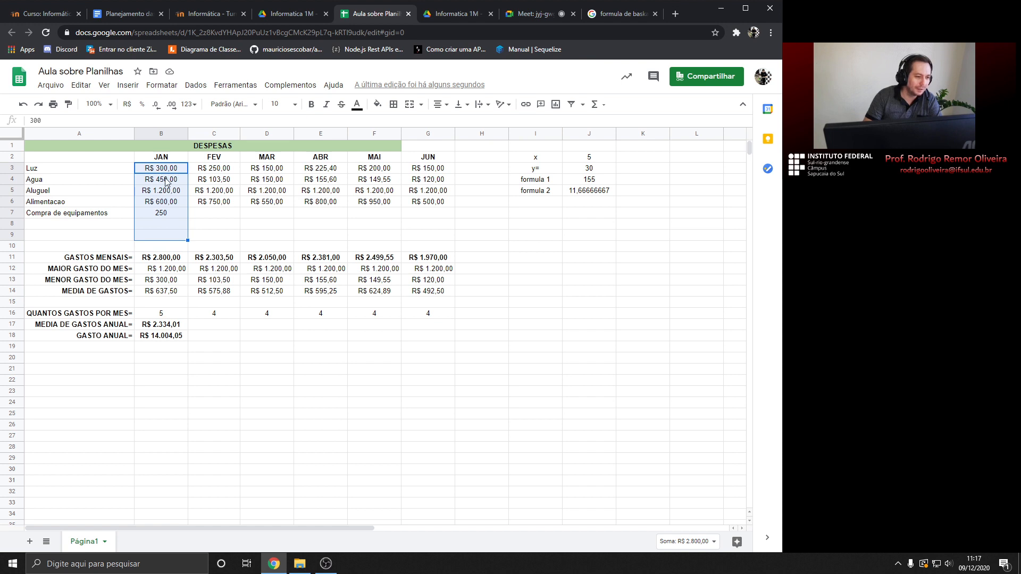
{"action": "left_click", "coordinate": [160, 225]}
{"action": "type", "text": "adsasda"}
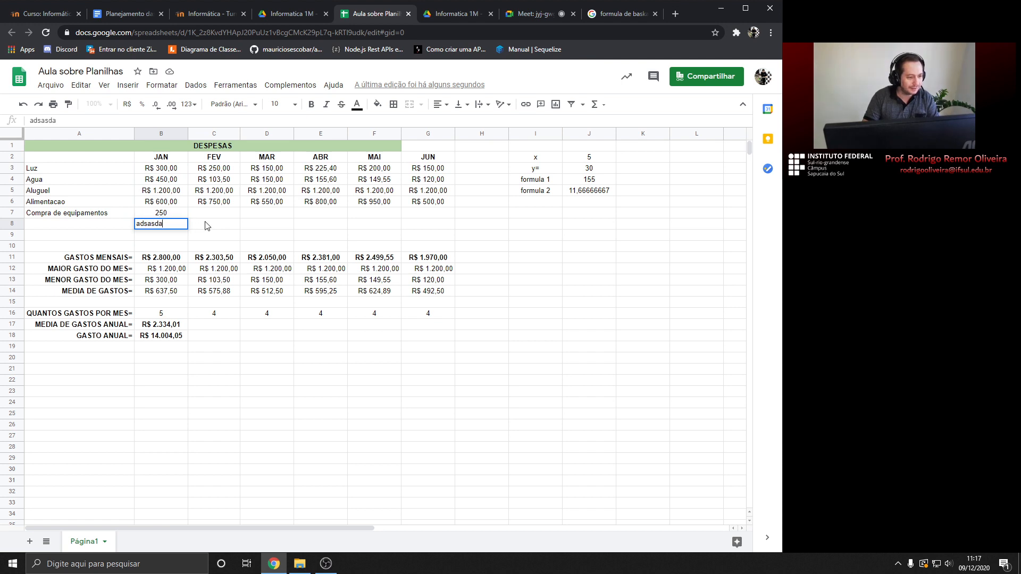
{"action": "left_click", "coordinate": [207, 226]}
{"action": "left_click", "coordinate": [167, 228]}
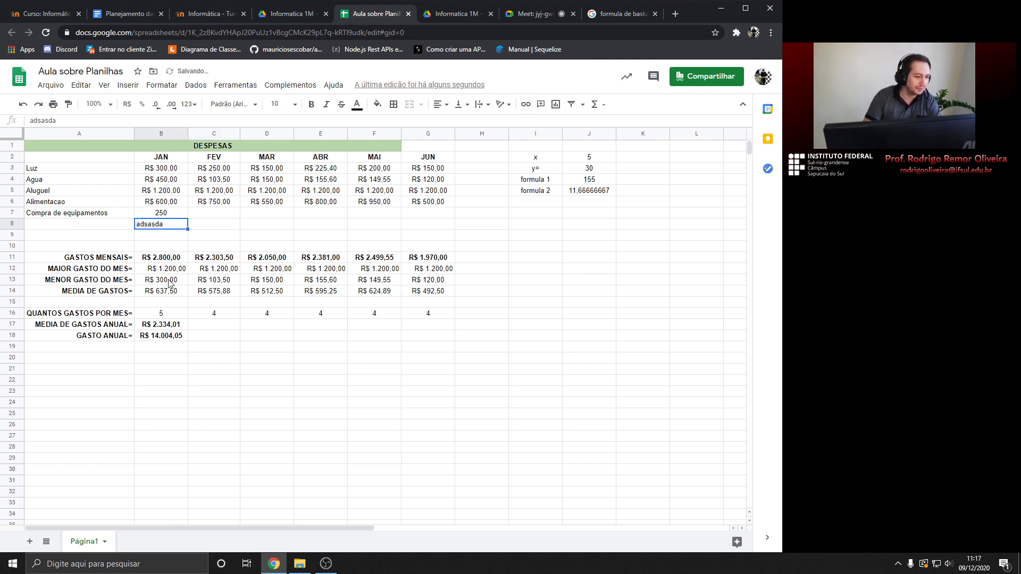
{"action": "left_click", "coordinate": [163, 315]}
{"action": "left_click_drag", "start_coordinate": [166, 169], "coordinate": [167, 242]}
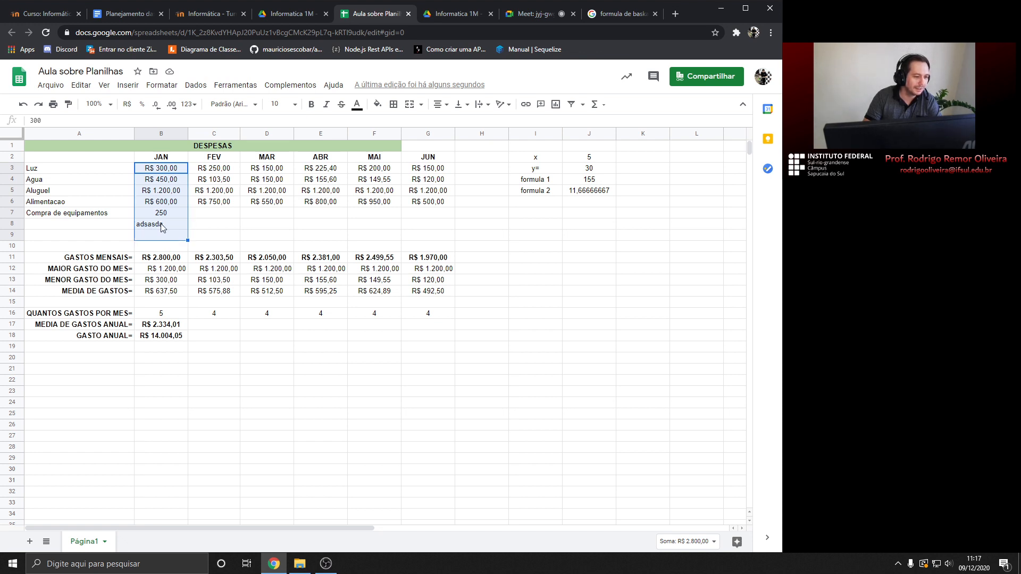
{"action": "double_click", "coordinate": [162, 226]}
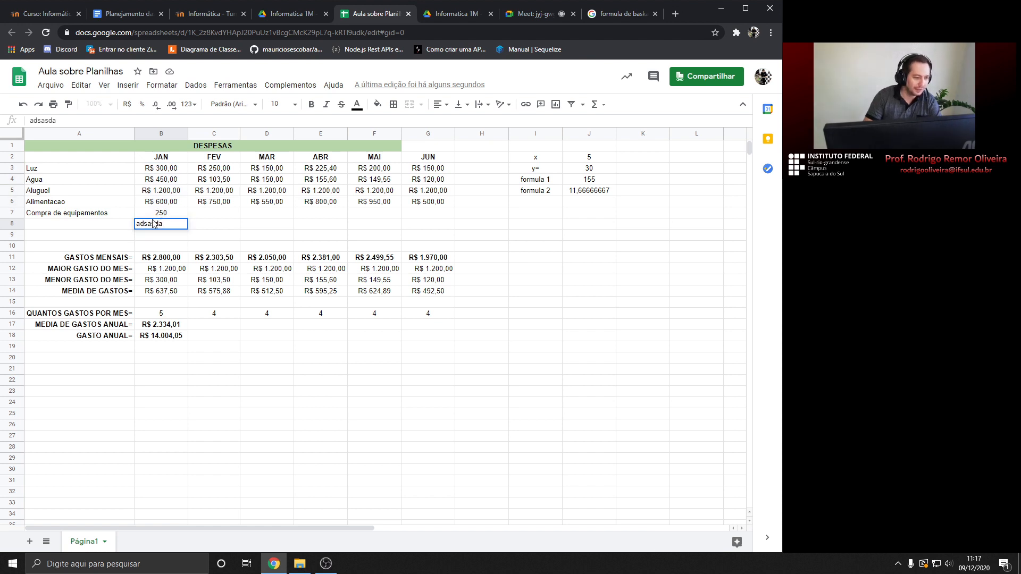
{"action": "double_click", "coordinate": [153, 221]}
{"action": "type", "text": "5"}
{"action": "key", "text": "Return"}
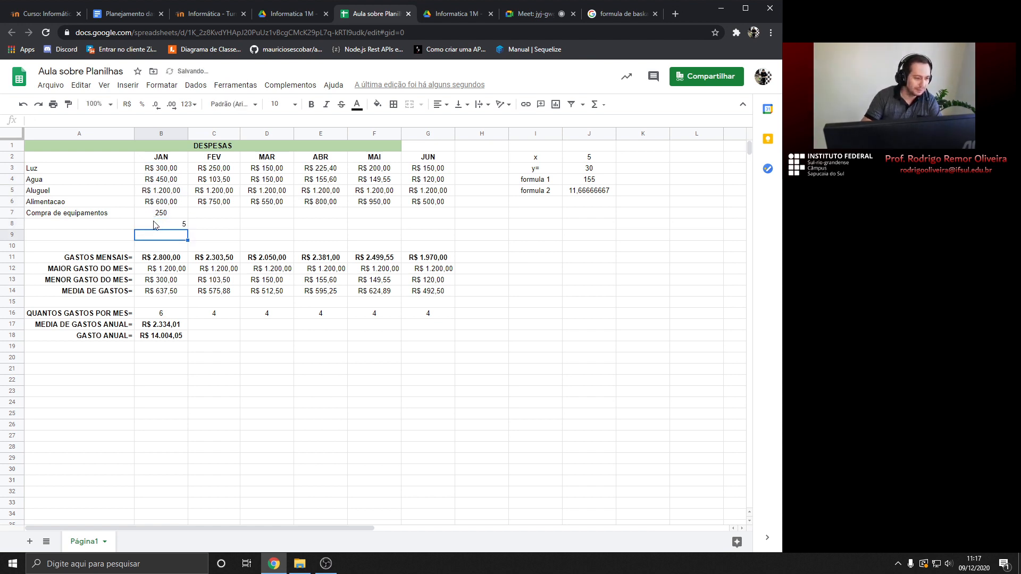
{"action": "left_click", "coordinate": [158, 314]}
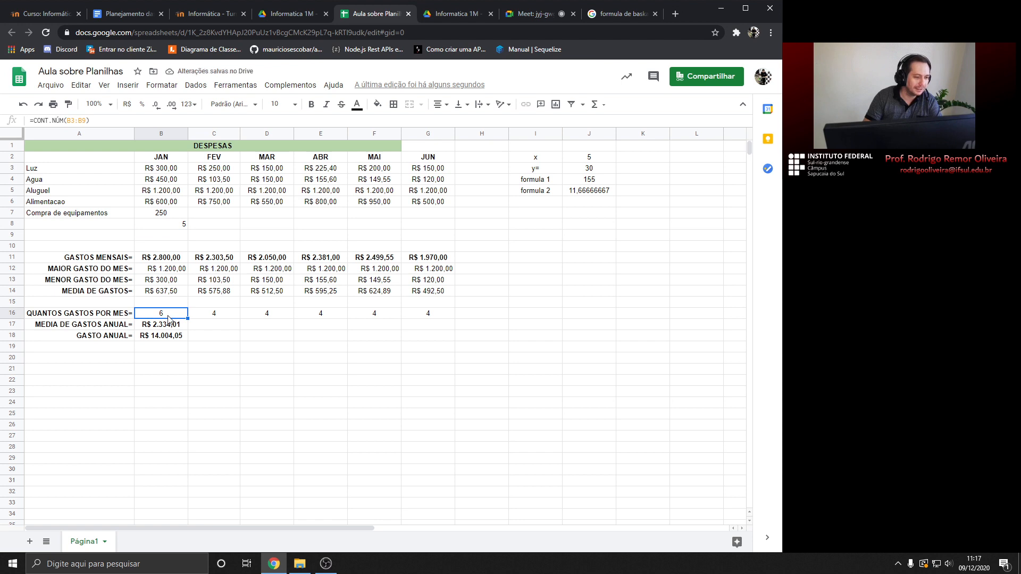
{"action": "left_click", "coordinate": [172, 227]}
{"action": "key", "text": "Delete"}
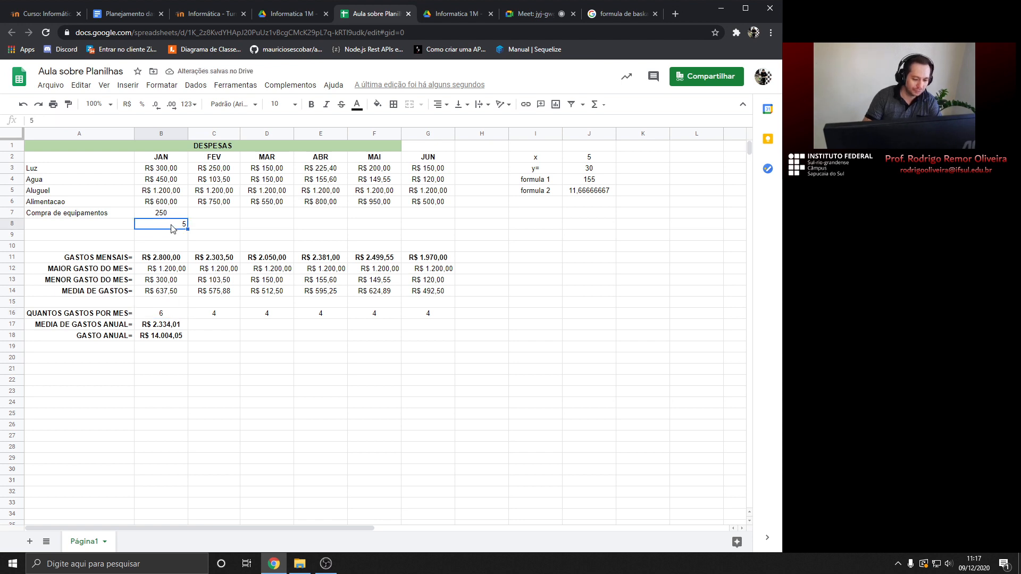
{"action": "left_click", "coordinate": [167, 316]}
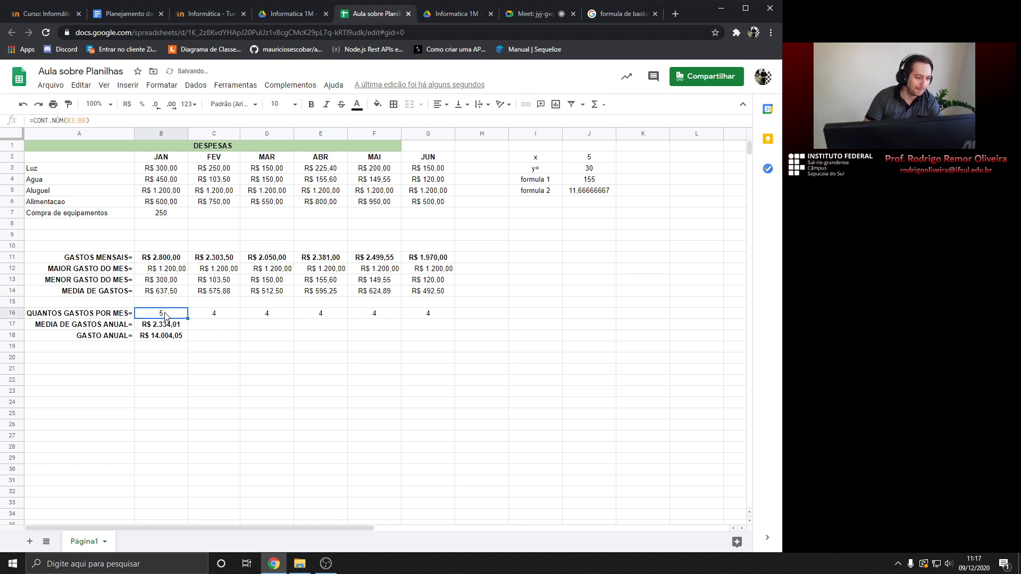
{"action": "left_click", "coordinate": [543, 14]}
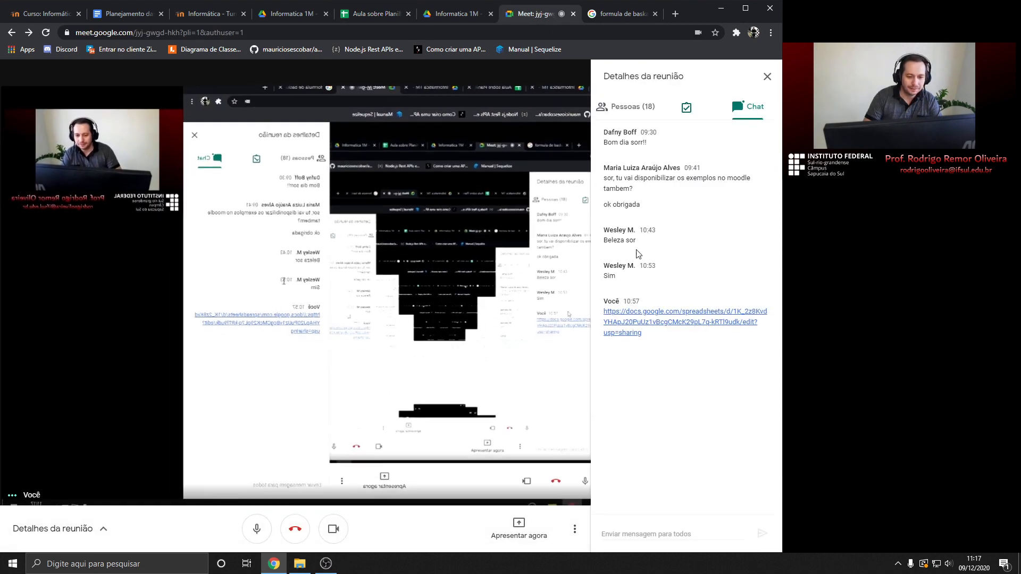
{"action": "left_click", "coordinate": [620, 15]}
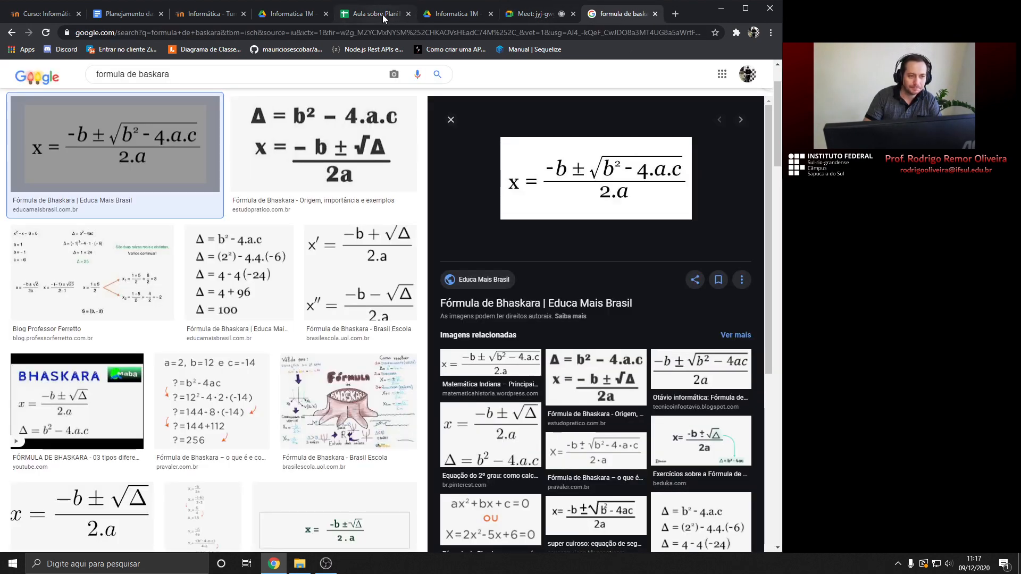
{"action": "left_click", "coordinate": [381, 14]}
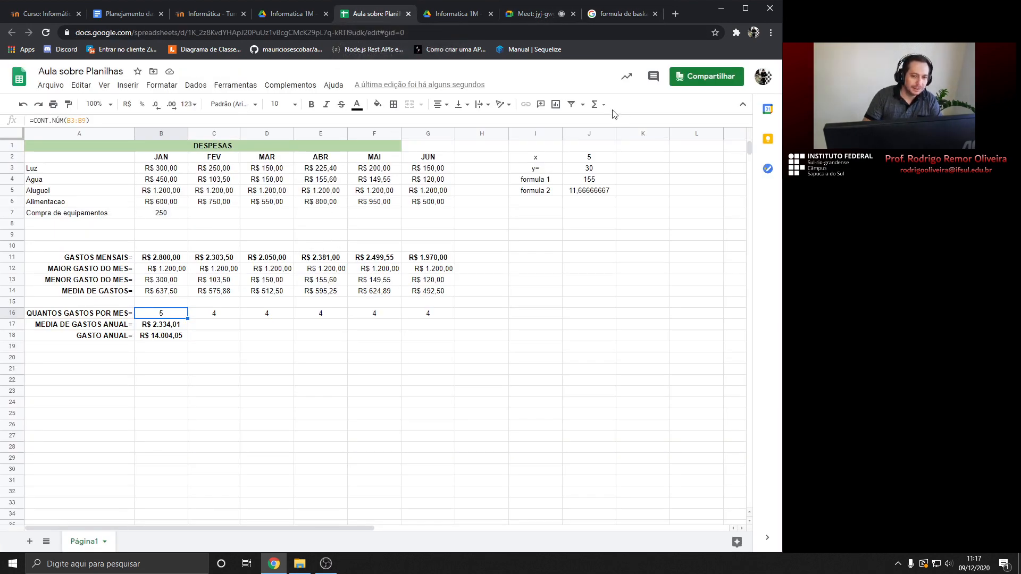
{"action": "left_click", "coordinate": [594, 104]}
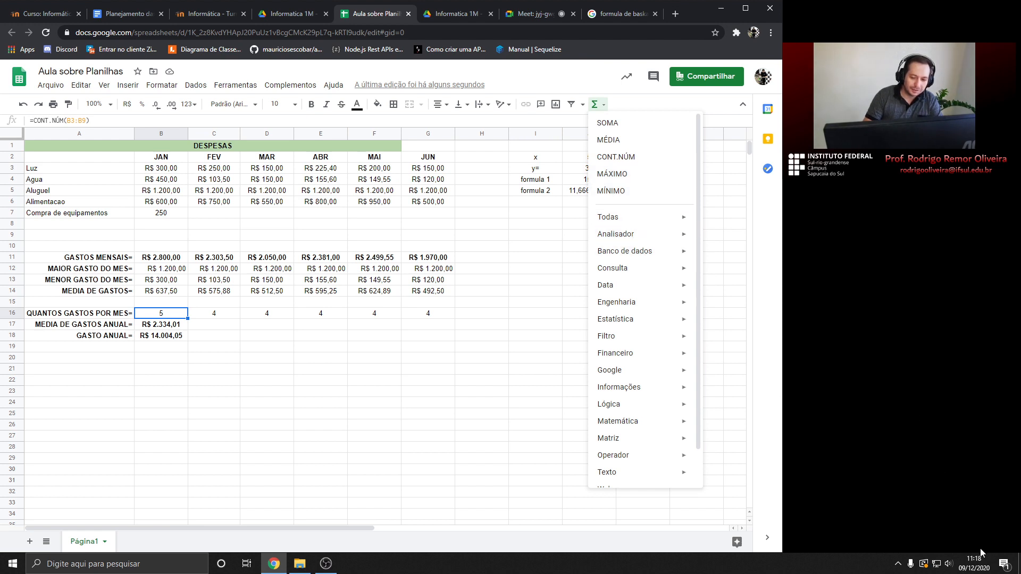
{"action": "left_click", "coordinate": [212, 332]}
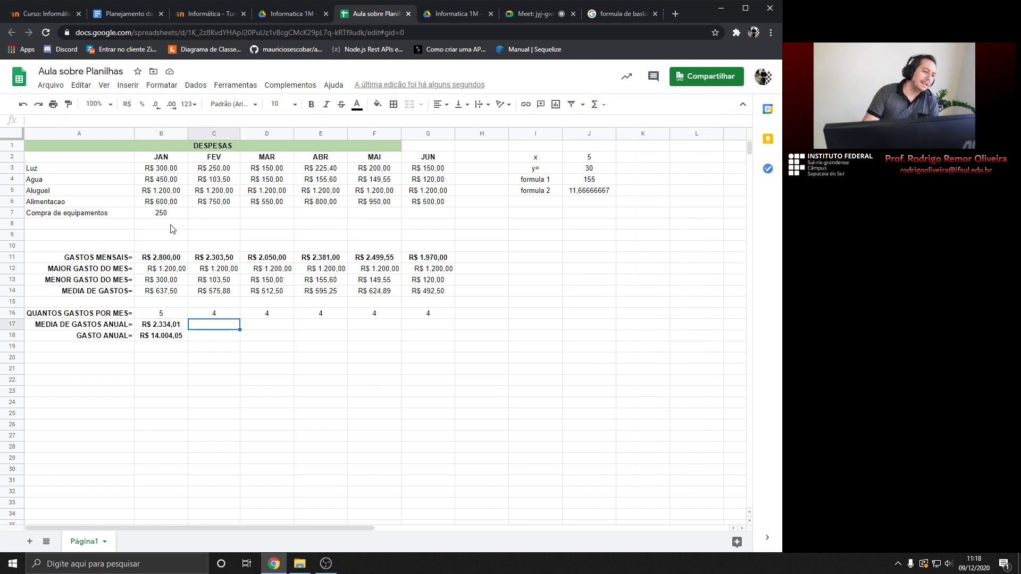
{"action": "left_click", "coordinate": [598, 105]}
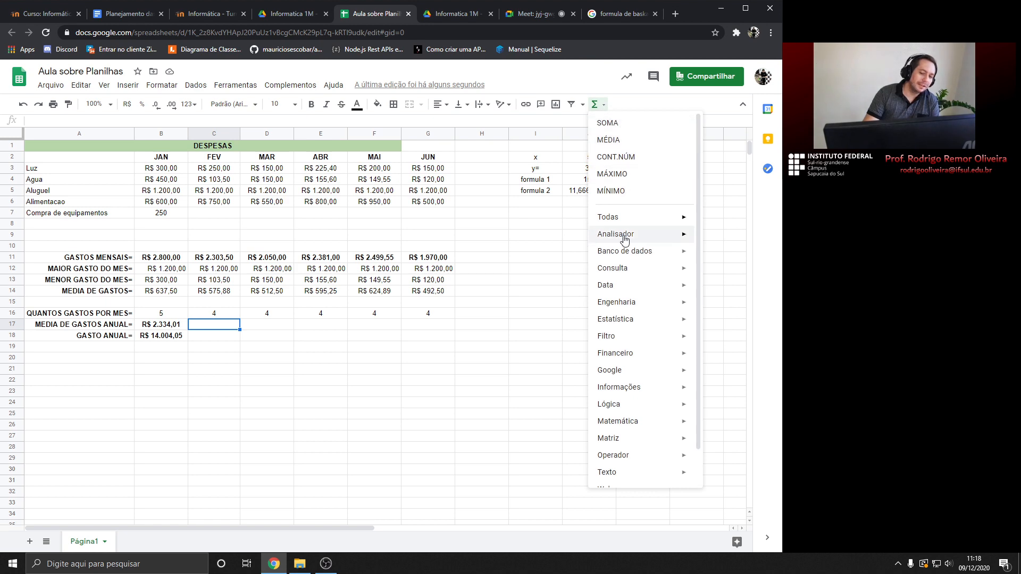
{"action": "scroll", "coordinate": [627, 287], "scroll_direction": "down", "scroll_amount": 1}
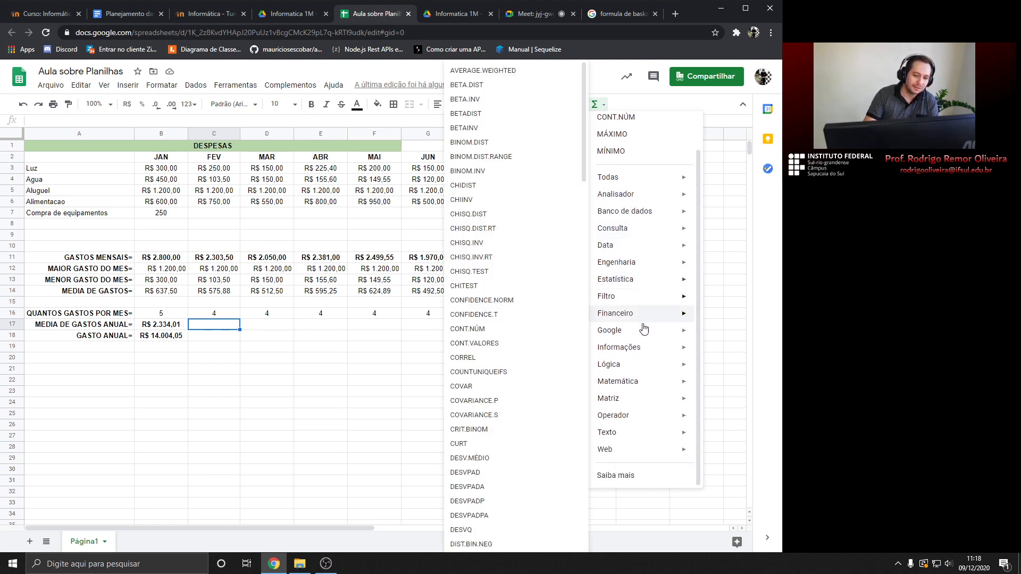
{"action": "left_click", "coordinate": [264, 262]}
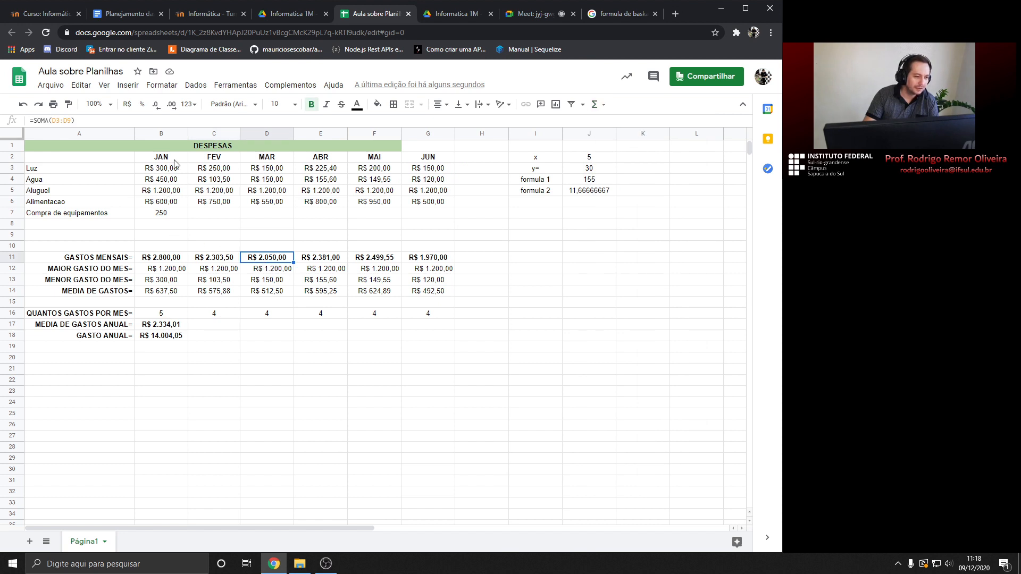
{"action": "left_click", "coordinate": [595, 104]}
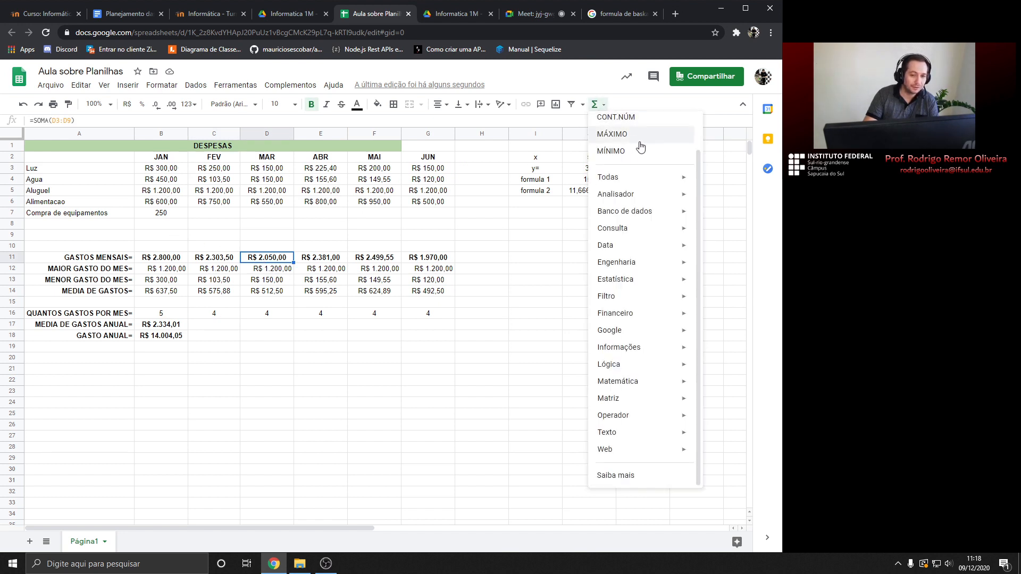
{"action": "left_click", "coordinate": [242, 329]}
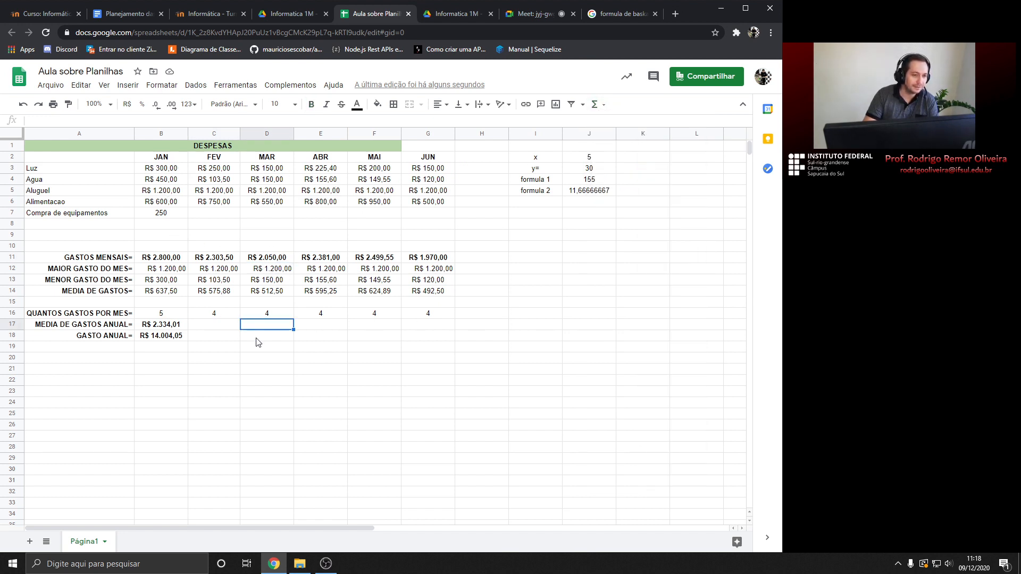
{"action": "left_click", "coordinate": [600, 105]}
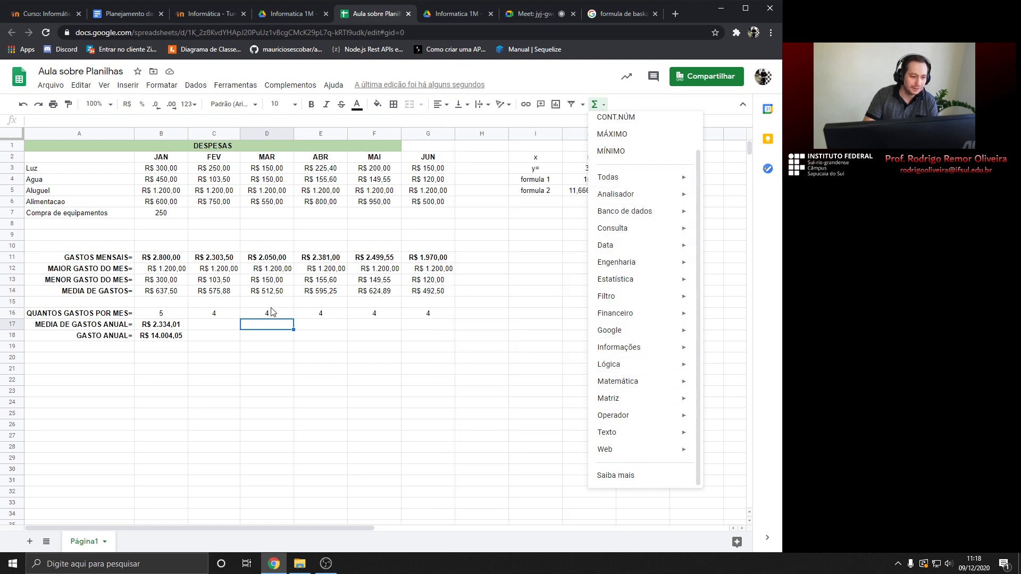
{"action": "left_click", "coordinate": [248, 329]}
Paste the topics from Utilização de funções to Subtotais under the 16/12 heading
{"action": "left_click", "coordinate": [143, 13]}
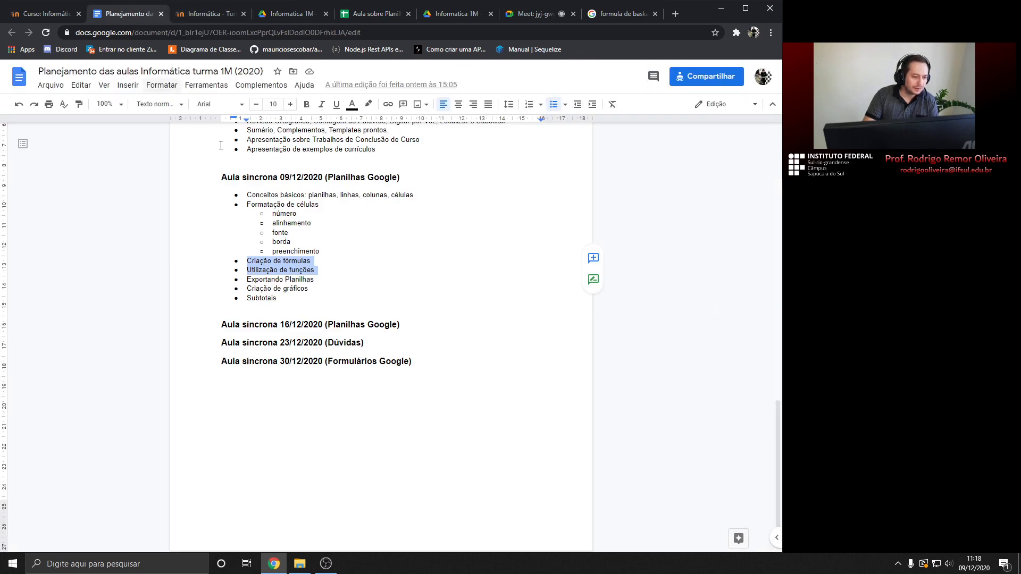
{"action": "left_click", "coordinate": [285, 223]}
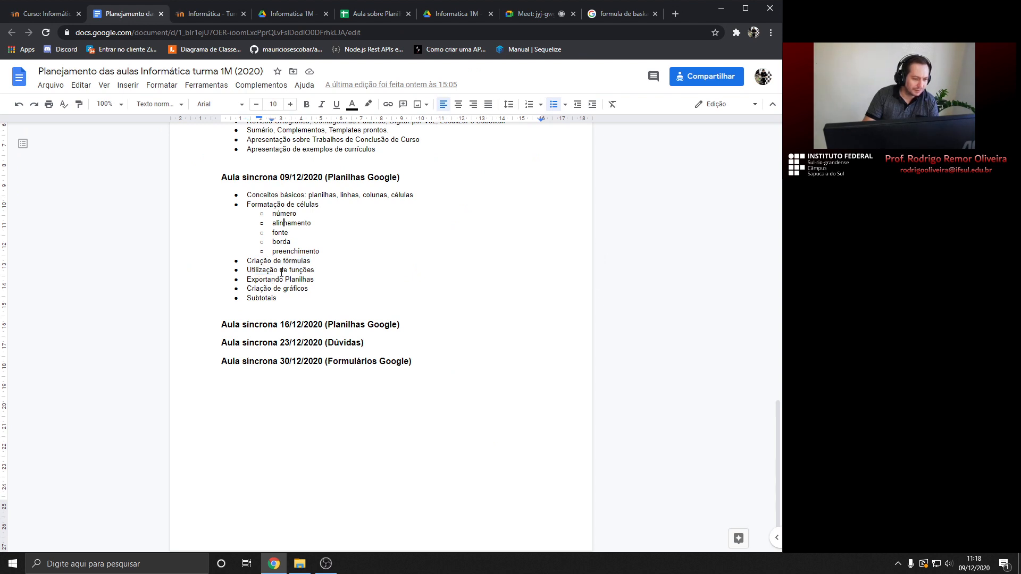
{"action": "left_click_drag", "start_coordinate": [247, 279], "coordinate": [308, 289]}
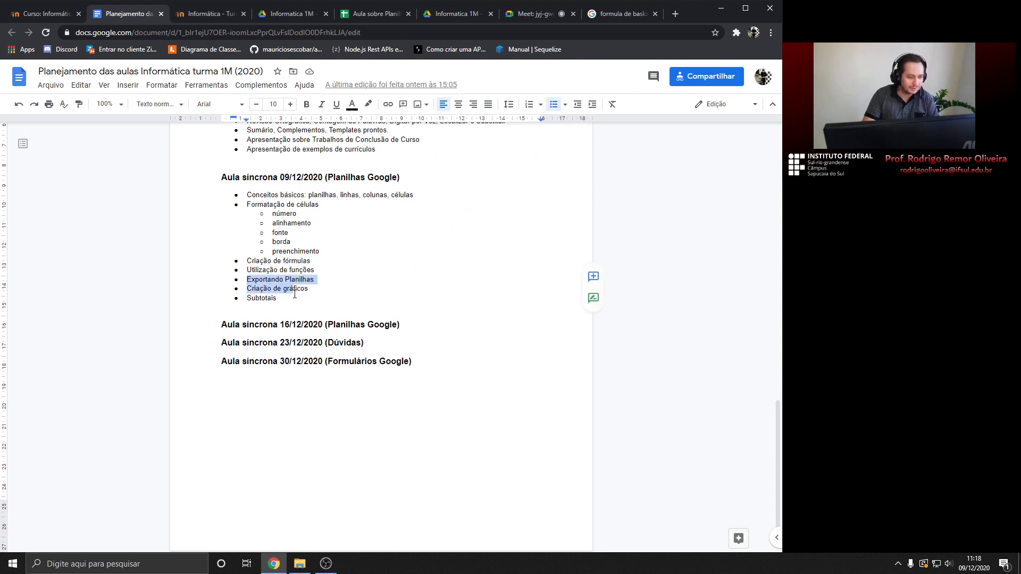
{"action": "left_click_drag", "start_coordinate": [247, 270], "coordinate": [278, 302]}
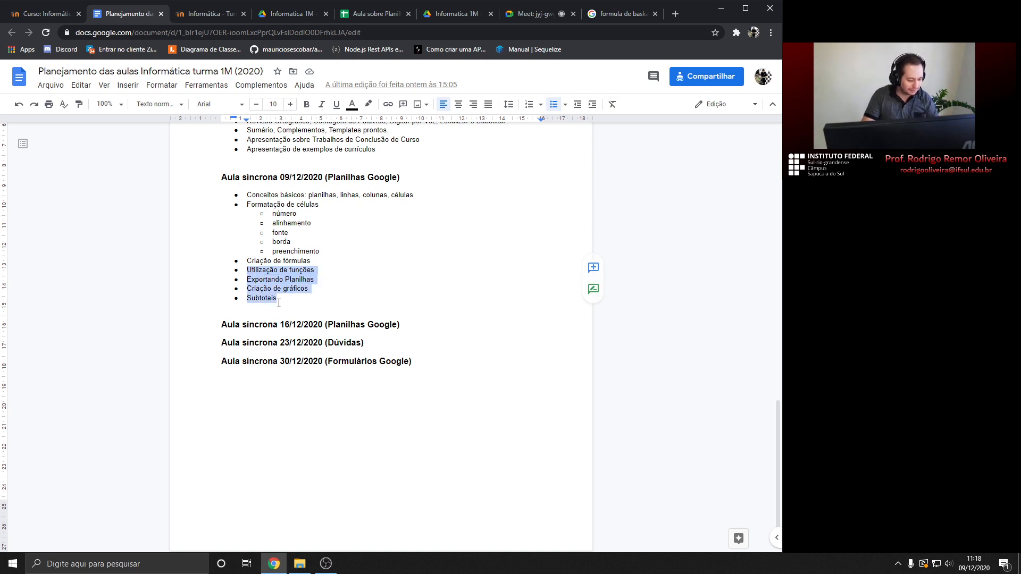
{"action": "left_click", "coordinate": [406, 326]}
{"action": "key", "text": "Return"}
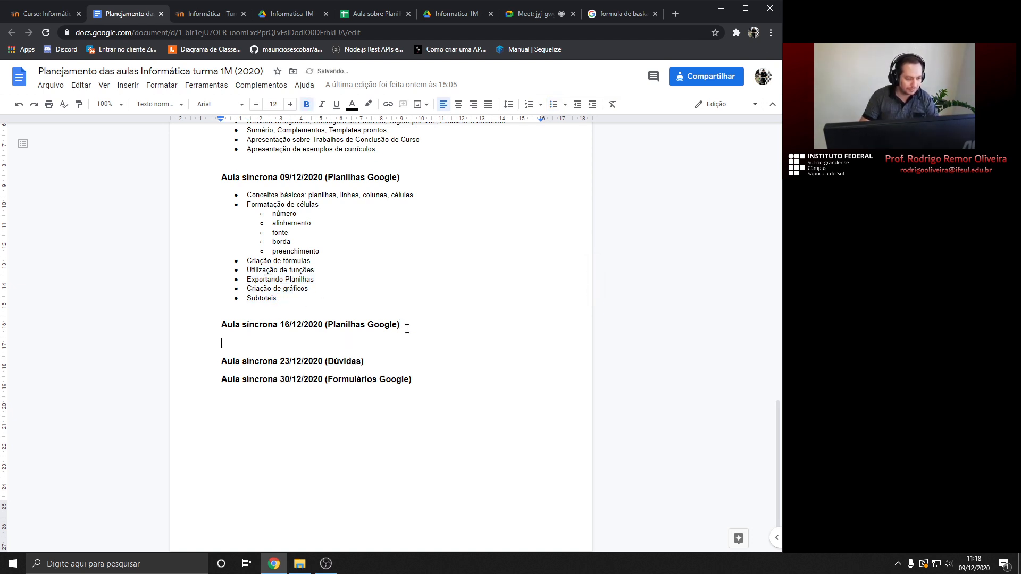
{"action": "type", "text": "Utilização de funções Exportando Planilhas Criação de gráficos Subtotais"}
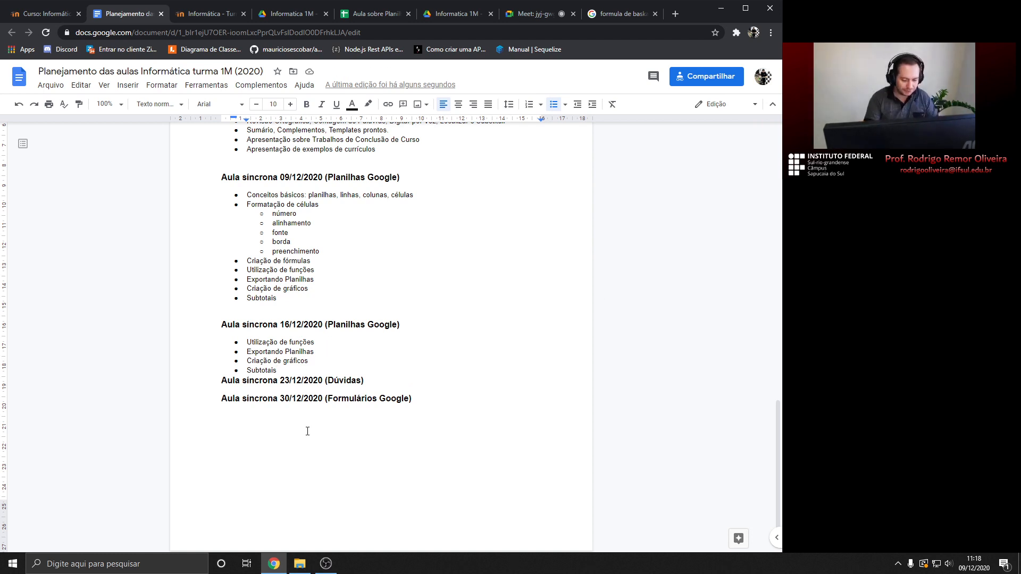
Remove Subtotais from the 16/12 list
{"action": "key", "text": "shift+Home"}
{"action": "key", "text": "BackSpace"}
{"action": "key", "text": "BackSpace"}
{"action": "key", "text": "BackSpace"}
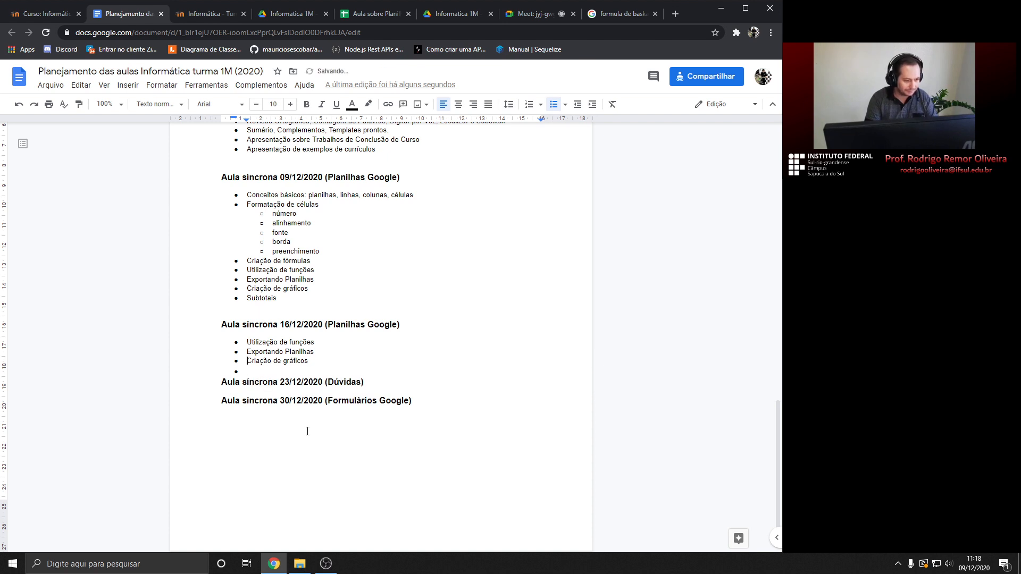
{"action": "key", "text": "Up"}
{"action": "key", "text": "Up"}
{"action": "key", "text": "Up"}
{"action": "key", "text": "Up"}
{"action": "key", "text": "Up"}
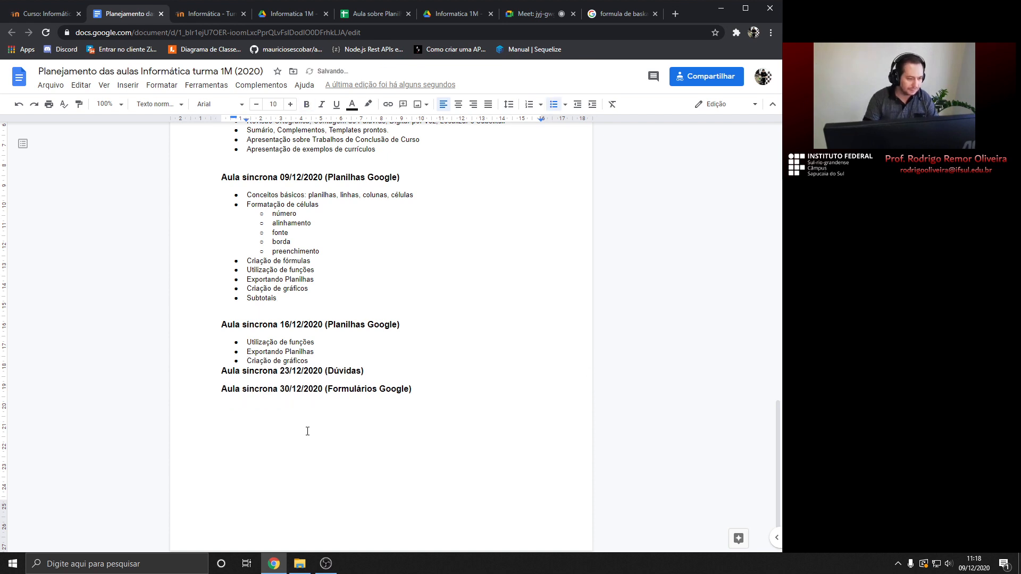
Delete Exportando Planilhas and Criação de gráficos from the 09/12 list
{"action": "key", "text": "shift+Up"}
{"action": "key", "text": "shift+Up"}
{"action": "key", "text": "shift+Up"}
{"action": "key", "text": "shift+Down"}
{"action": "key", "text": "shift+Home"}
{"action": "key", "text": "BackSpace"}
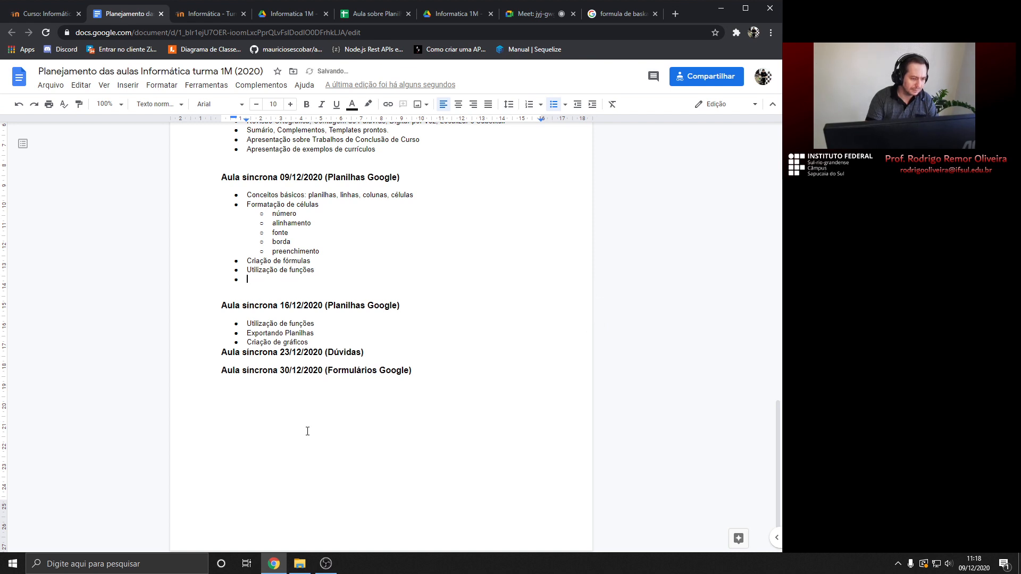
{"action": "key", "text": "ctrl+z"}
{"action": "key", "text": "Left"}
{"action": "key", "text": "shift+Down"}
{"action": "key", "text": "shift+Down"}
{"action": "key", "text": "BackSpace"}
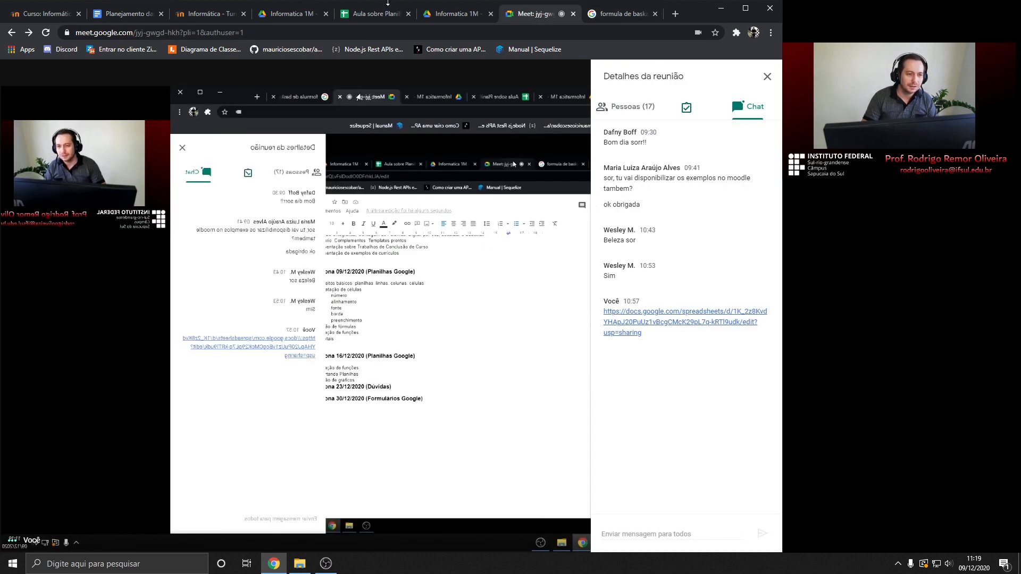
Check the Meet chat, then bring up the OBS recorder and hide it again
{"action": "left_click", "coordinate": [537, 13]}
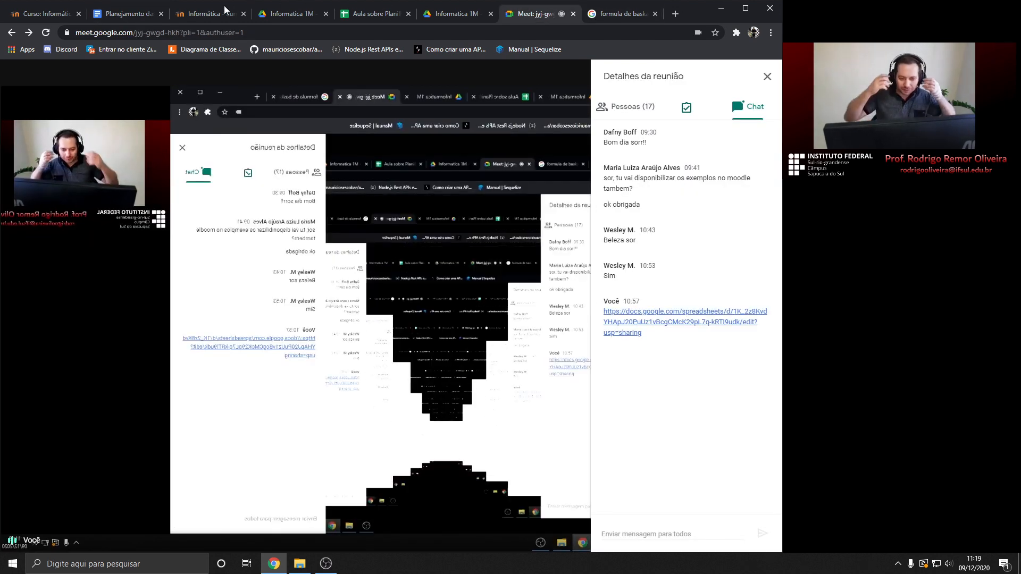
{"action": "left_click", "coordinate": [358, 13]}
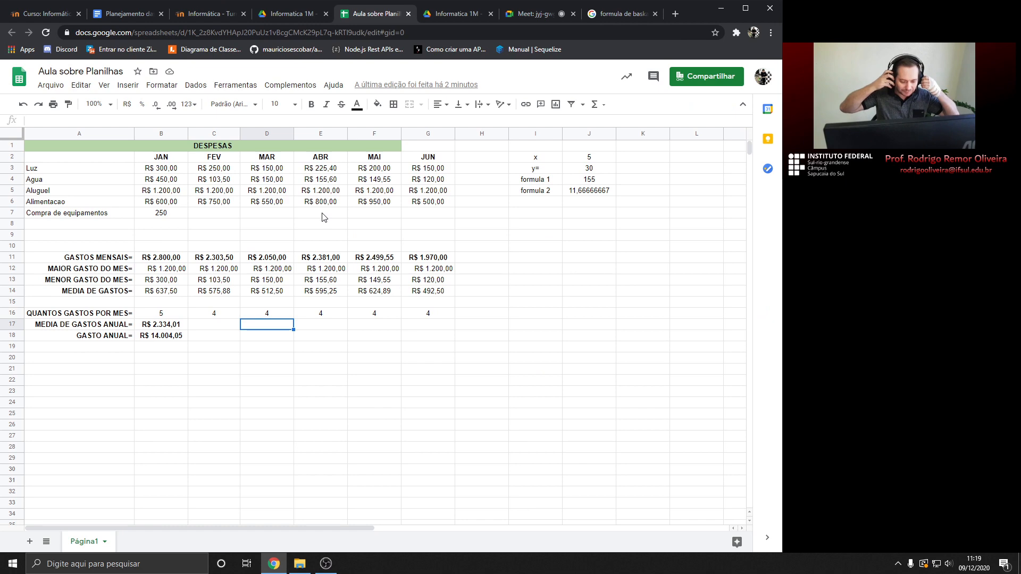
{"action": "left_click", "coordinate": [330, 568]}
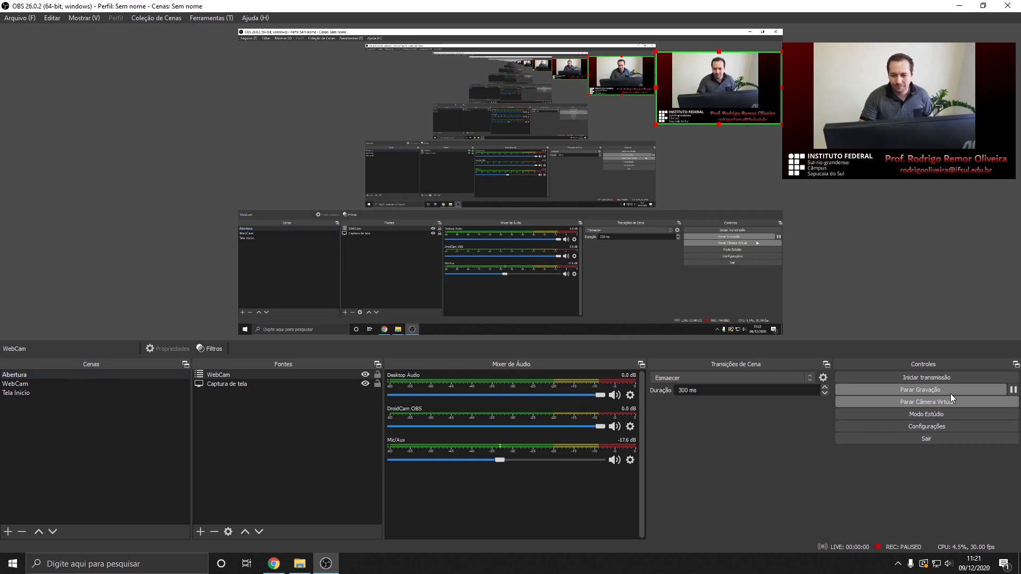
{"action": "left_click", "coordinate": [960, 7]}
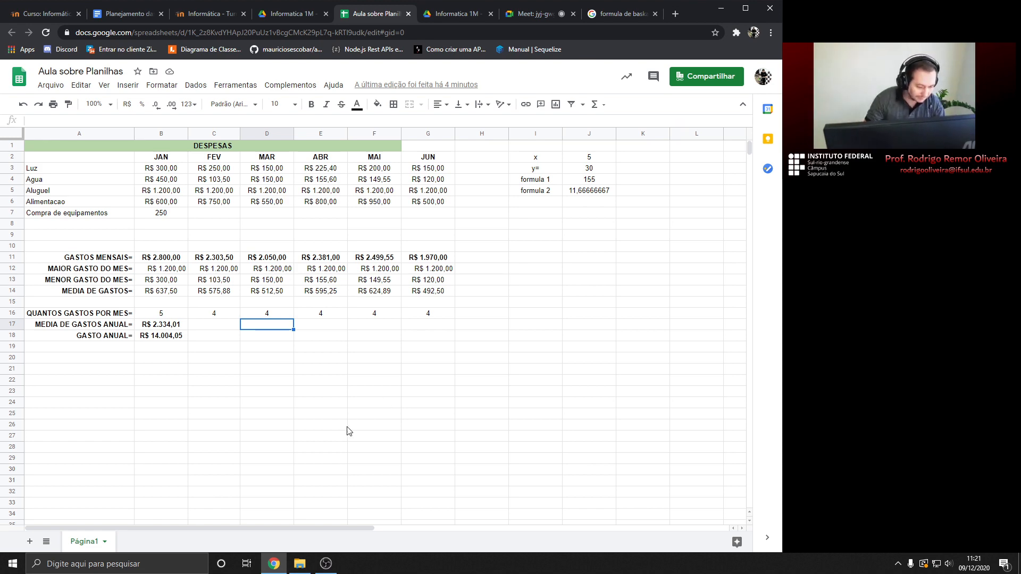
Restore the browser, glance at the chat and Moodle folder, then return to Aula sobre Planilhas
{"action": "left_click", "coordinate": [275, 564]}
{"action": "left_click", "coordinate": [275, 564]}
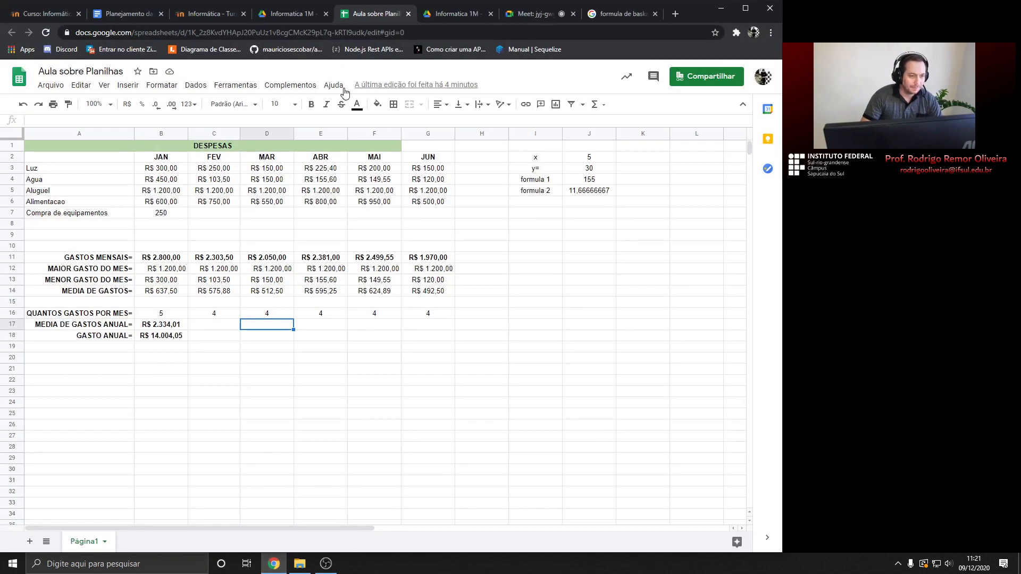
{"action": "left_click", "coordinate": [547, 14]}
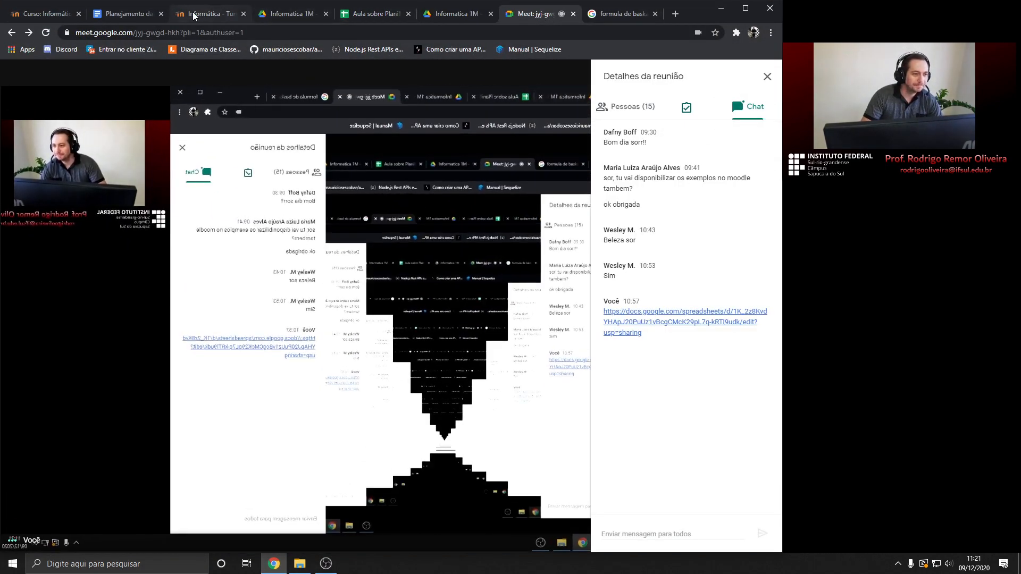
{"action": "left_click", "coordinate": [221, 14]}
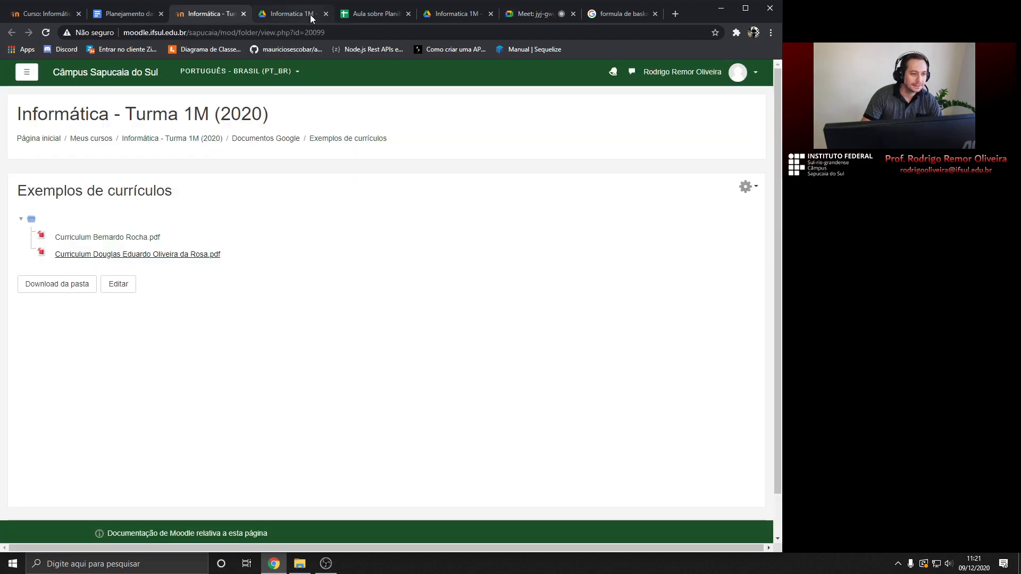
{"action": "left_click", "coordinate": [362, 15]}
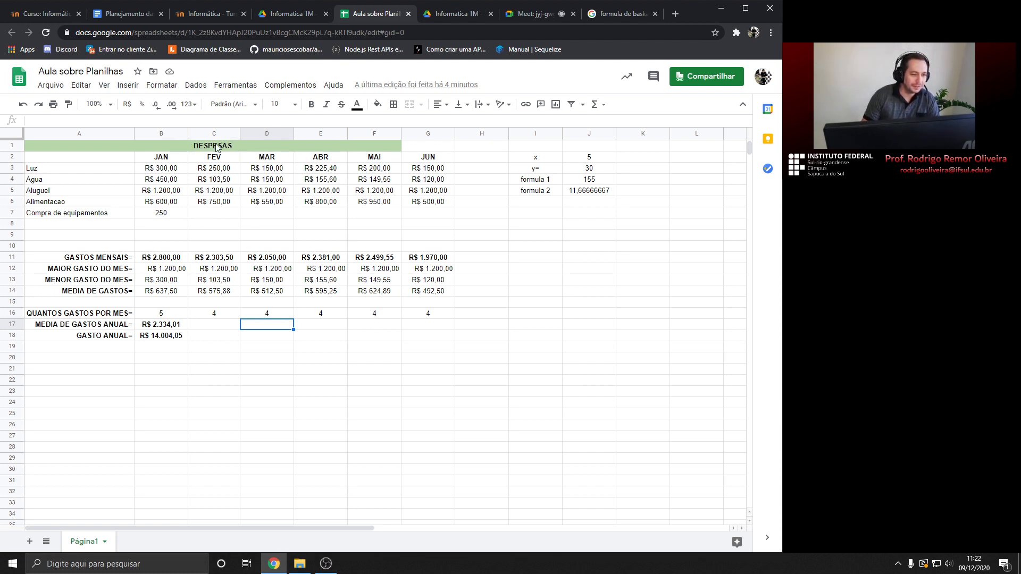
Merge A1:G1 with Mesclar todas so the DESPESAS title covers JUN
{"action": "left_click_drag", "start_coordinate": [61, 142], "coordinate": [425, 156]}
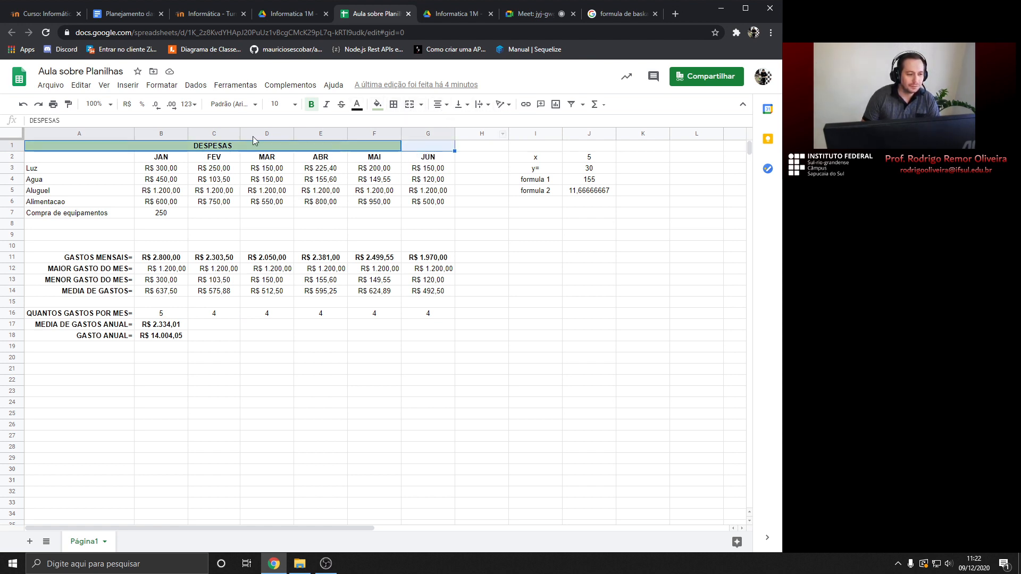
{"action": "left_click", "coordinate": [160, 86]}
{"action": "mouse_move", "coordinate": [201, 277]}
{"action": "left_click", "coordinate": [310, 281]}
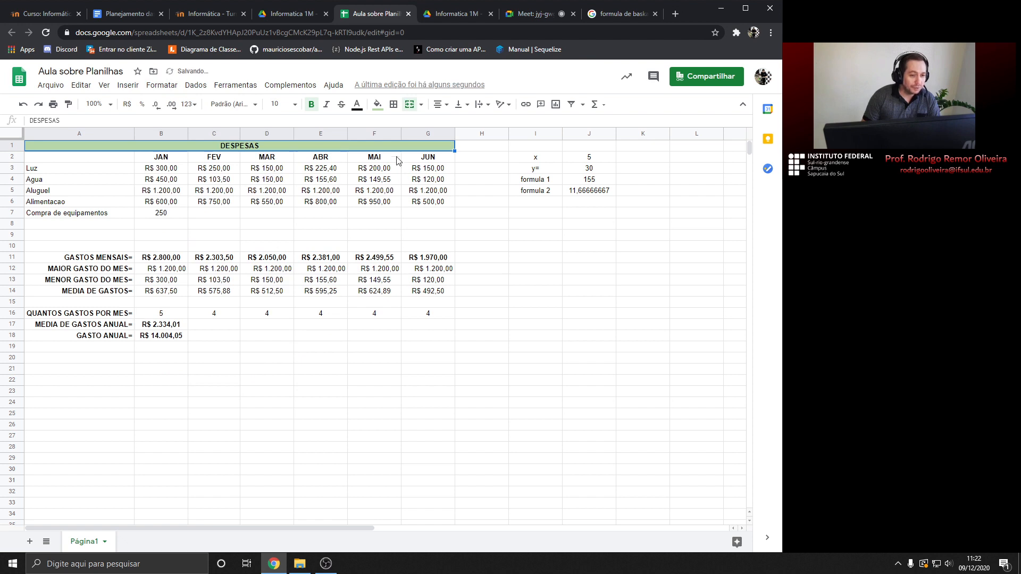
Inspect table cells: the empty row 7 cells C7–G7, G9, C10, C17, and B7 (250)
{"action": "left_click", "coordinate": [259, 172]}
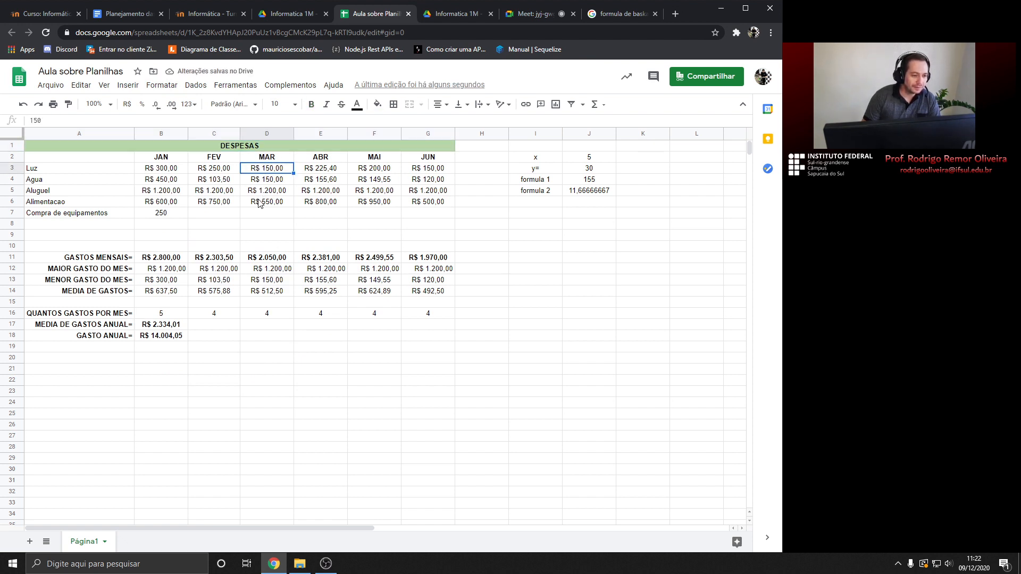
{"action": "left_click", "coordinate": [220, 242]}
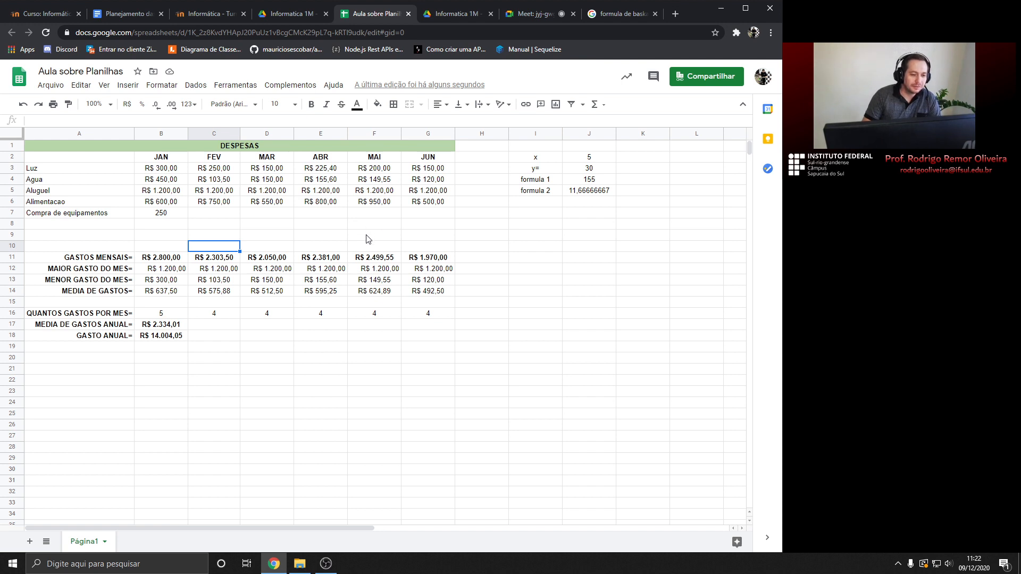
{"action": "left_click", "coordinate": [227, 217]}
{"action": "left_click", "coordinate": [259, 217]}
{"action": "left_click", "coordinate": [308, 214]}
{"action": "left_click", "coordinate": [386, 216]}
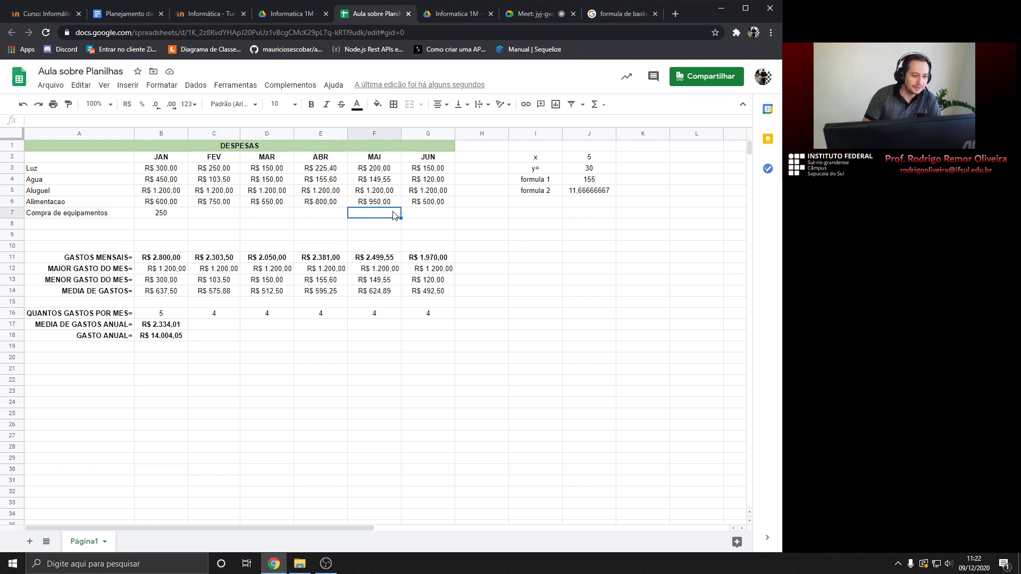
{"action": "left_click", "coordinate": [420, 216]}
{"action": "left_click", "coordinate": [423, 237]}
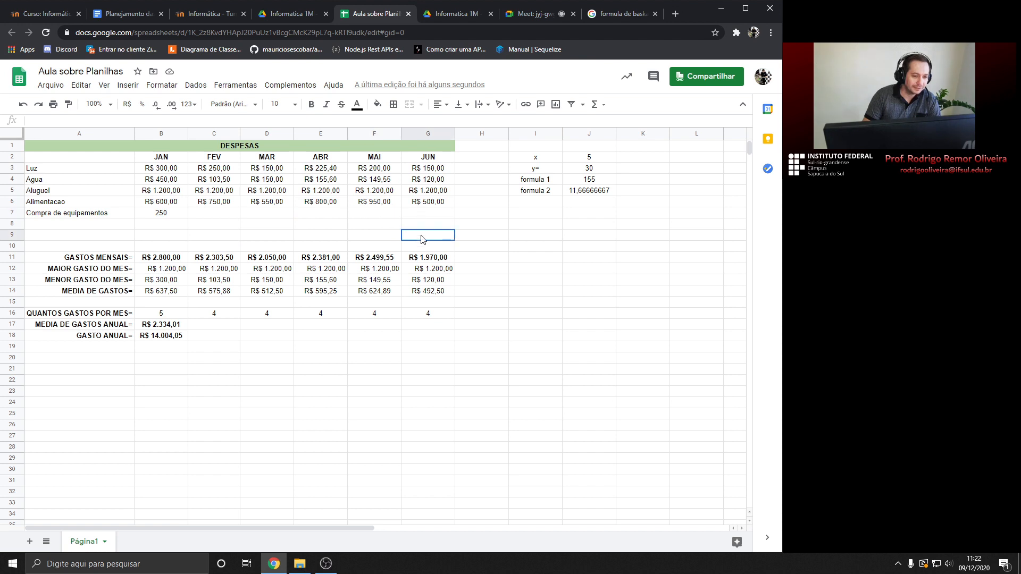
{"action": "left_click", "coordinate": [168, 215]}
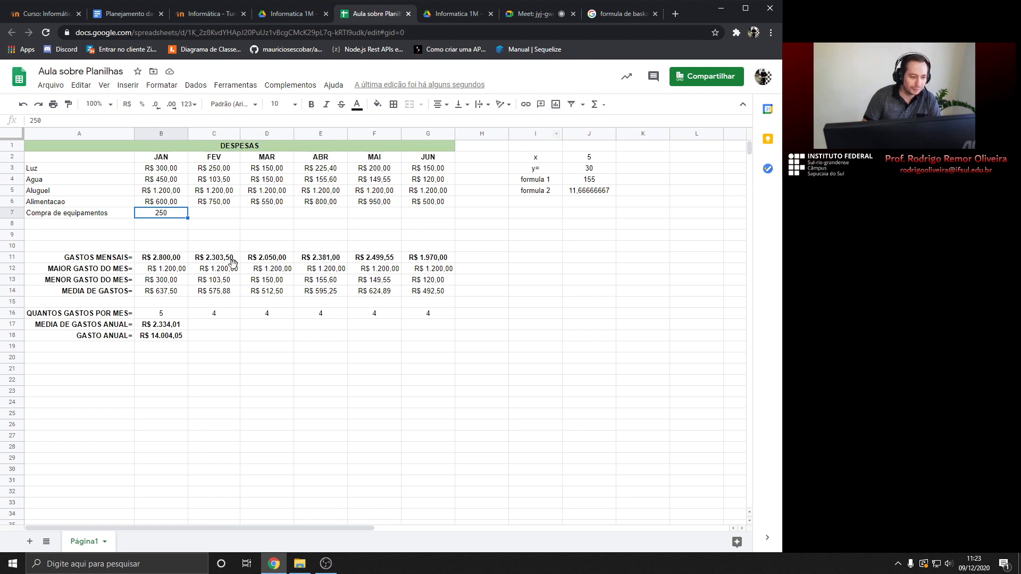
{"action": "left_click", "coordinate": [203, 328]}
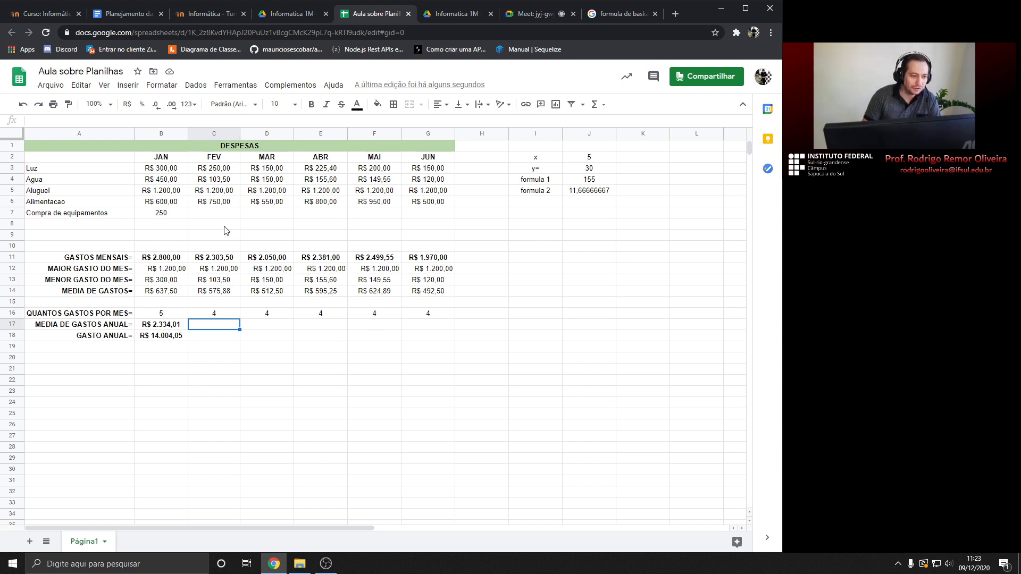
{"action": "left_click", "coordinate": [604, 105]}
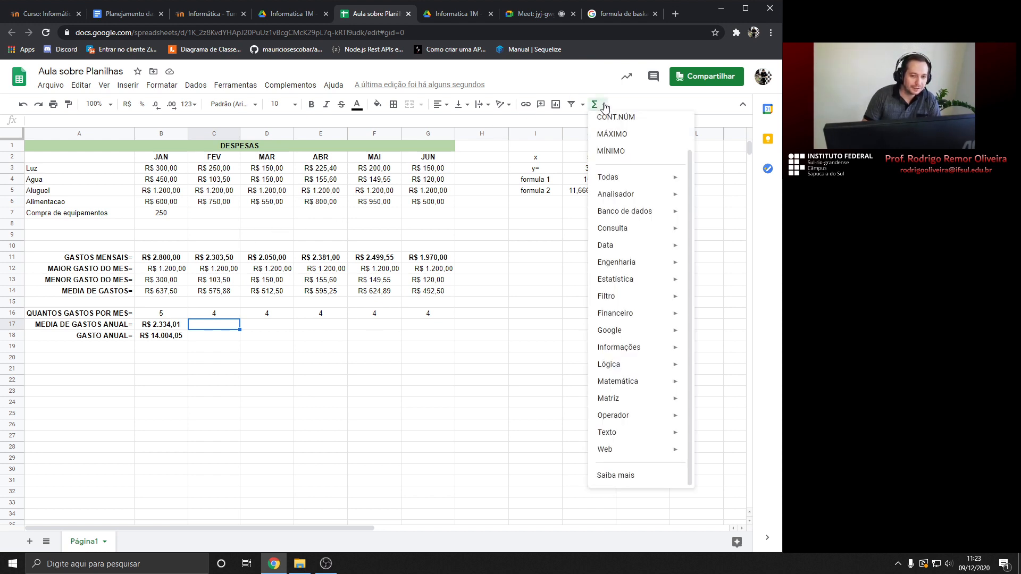
{"action": "left_click", "coordinate": [605, 106]}
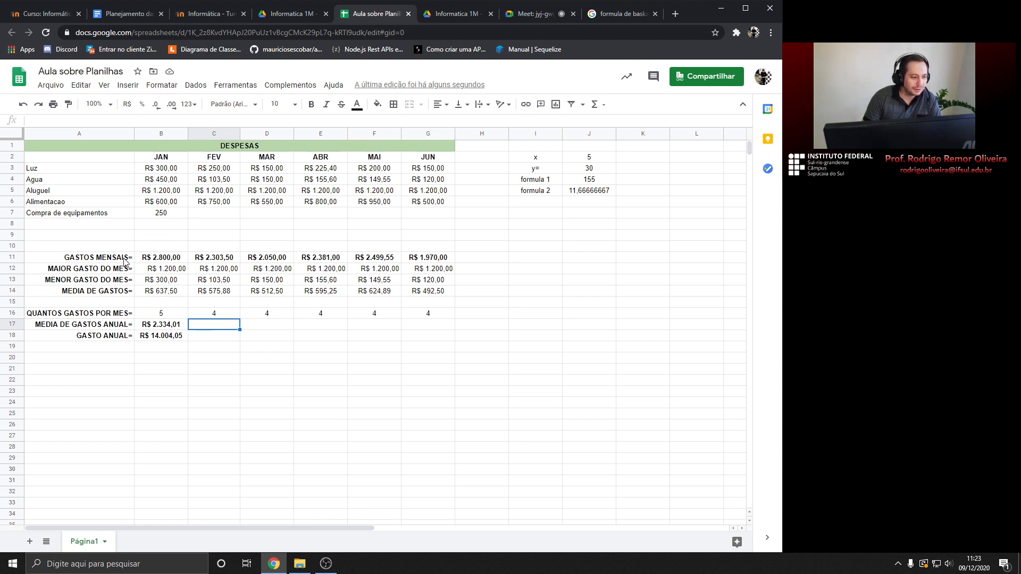
{"action": "left_click_drag", "start_coordinate": [127, 336], "coordinate": [434, 160]}
{"action": "left_click", "coordinate": [430, 157]}
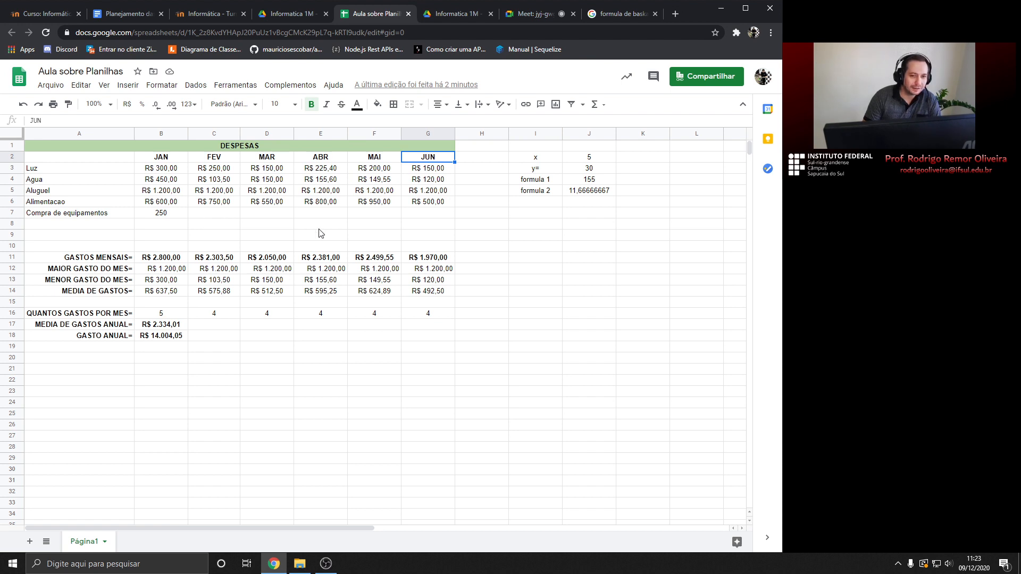
{"action": "left_click", "coordinate": [605, 106]}
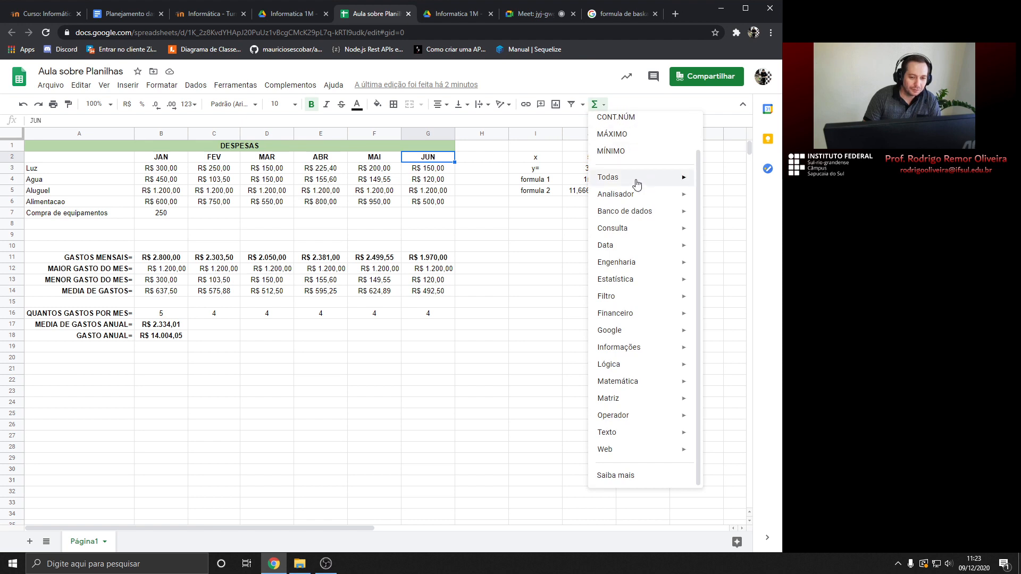
{"action": "left_click", "coordinate": [422, 214]}
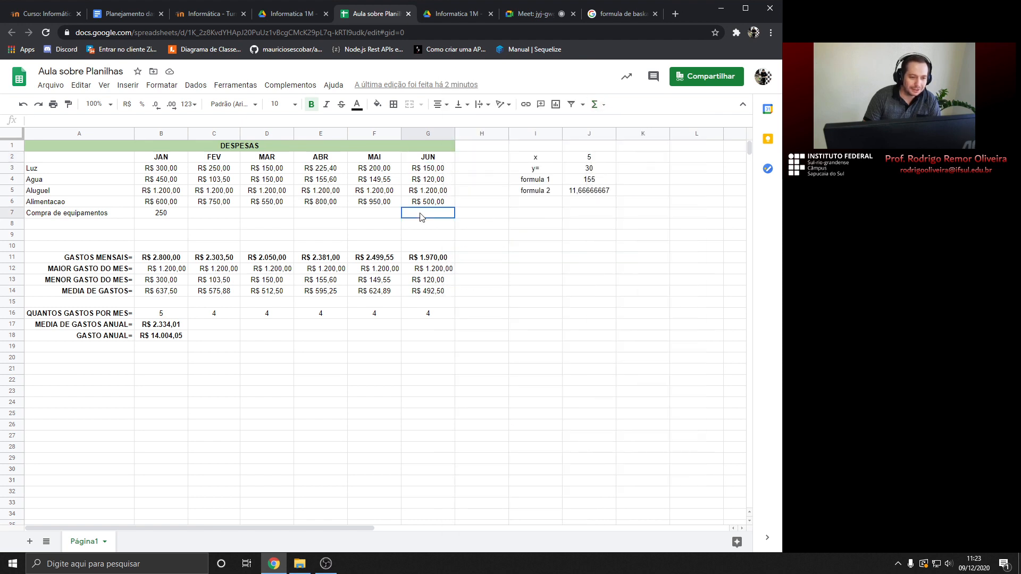
{"action": "left_click", "coordinate": [434, 204]}
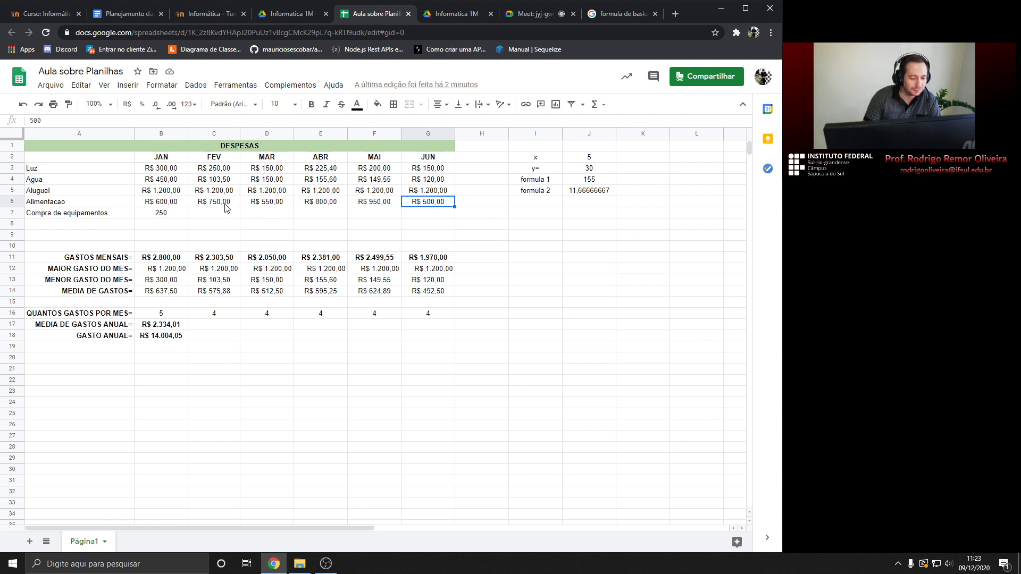
{"action": "left_click", "coordinate": [174, 340]}
{"action": "left_click", "coordinate": [159, 326]}
{"action": "left_click", "coordinate": [169, 319]}
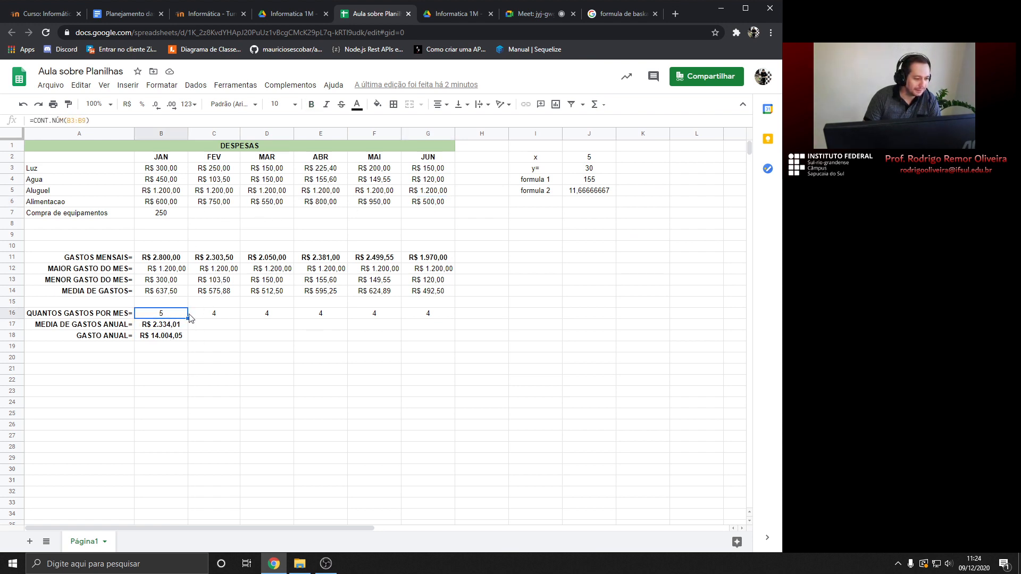
{"action": "left_click", "coordinate": [205, 317]}
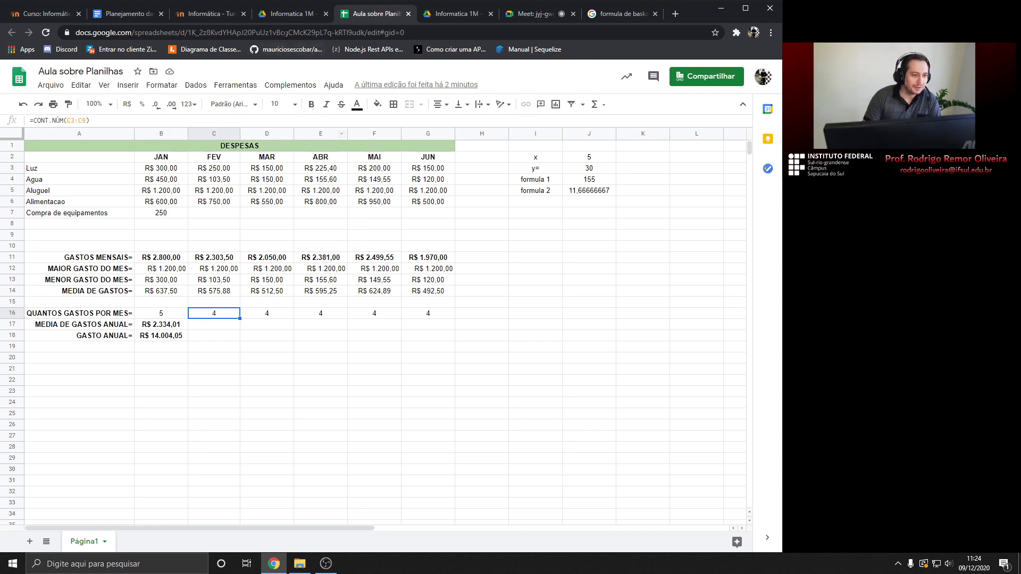
{"action": "left_click", "coordinate": [115, 12]}
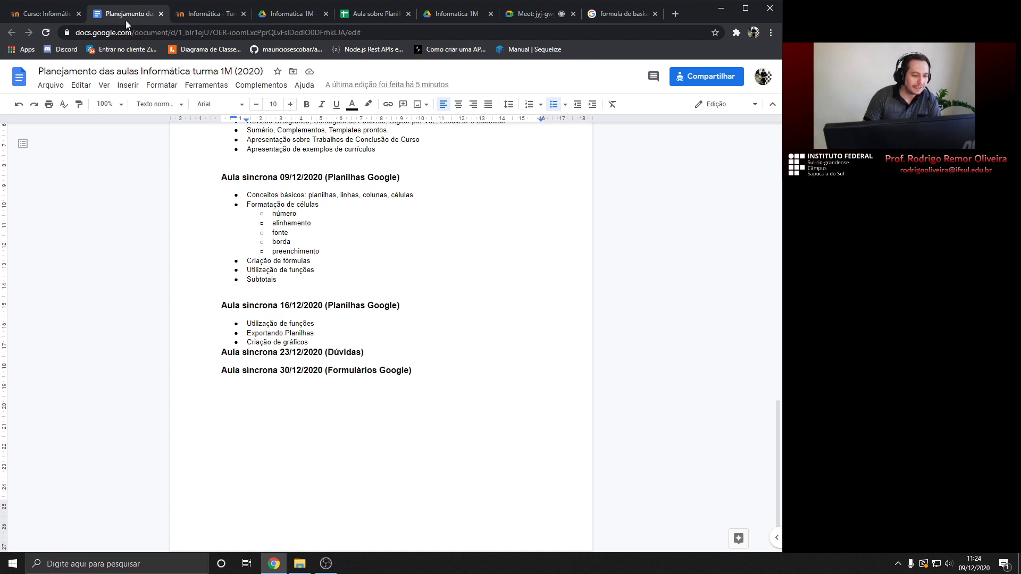
Highlight the 16/12 topics (funções, Exportando Planilhas, gráficos), then go back to the spreadsheet
{"action": "left_click_drag", "start_coordinate": [247, 322], "coordinate": [312, 322]}
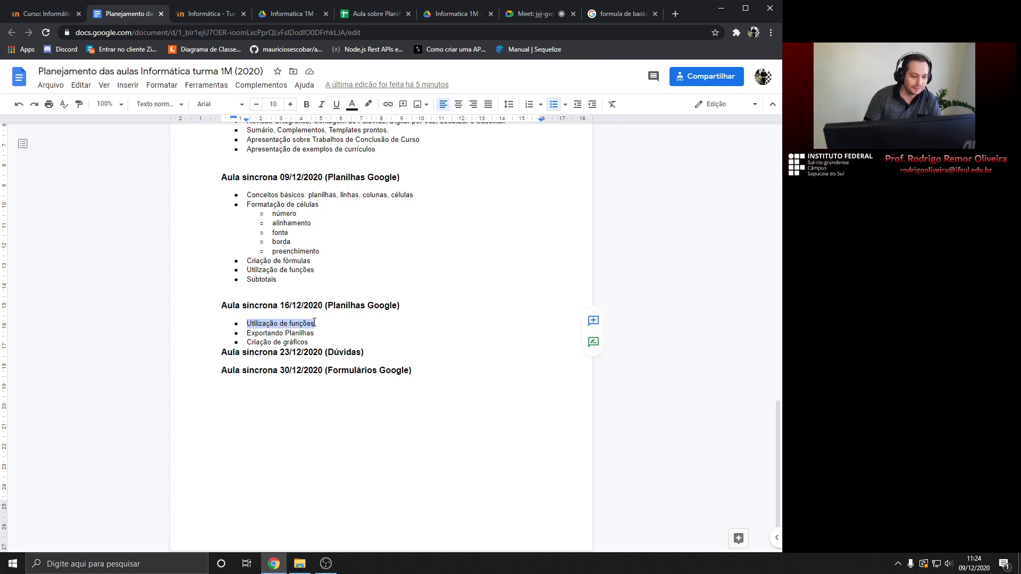
{"action": "left_click_drag", "start_coordinate": [245, 334], "coordinate": [317, 333]}
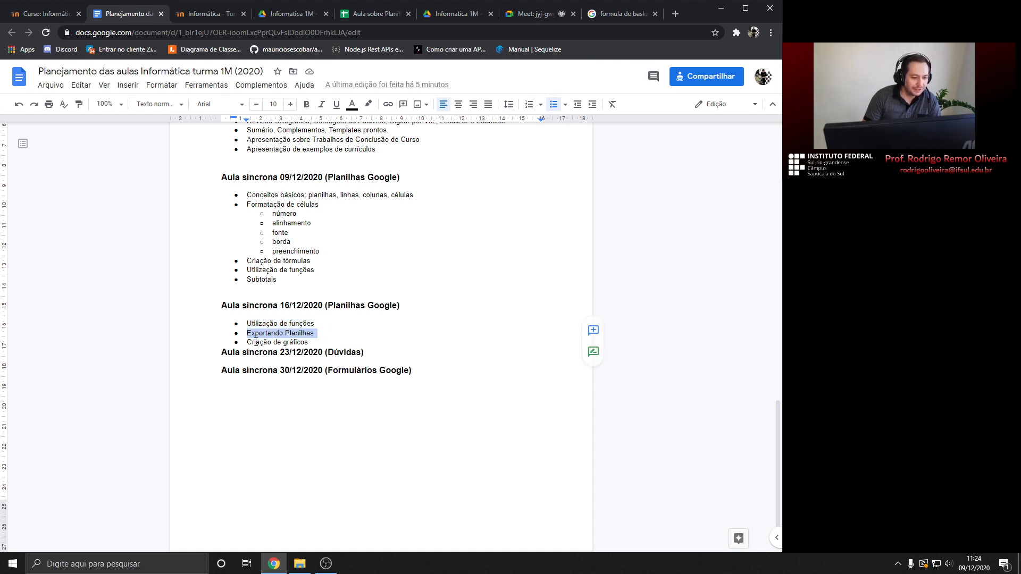
{"action": "left_click_drag", "start_coordinate": [248, 340], "coordinate": [308, 344]}
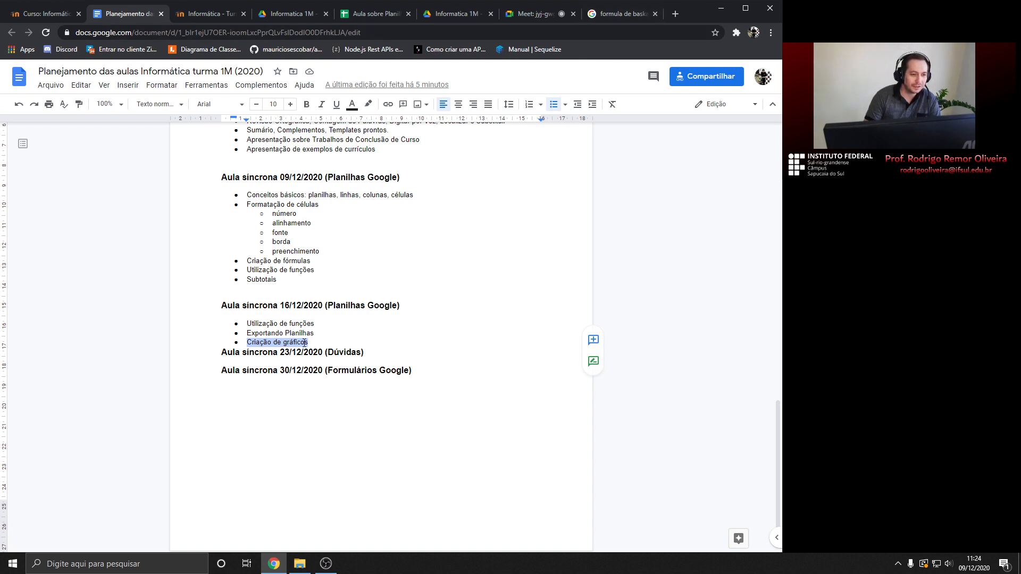
{"action": "left_click", "coordinate": [372, 15]}
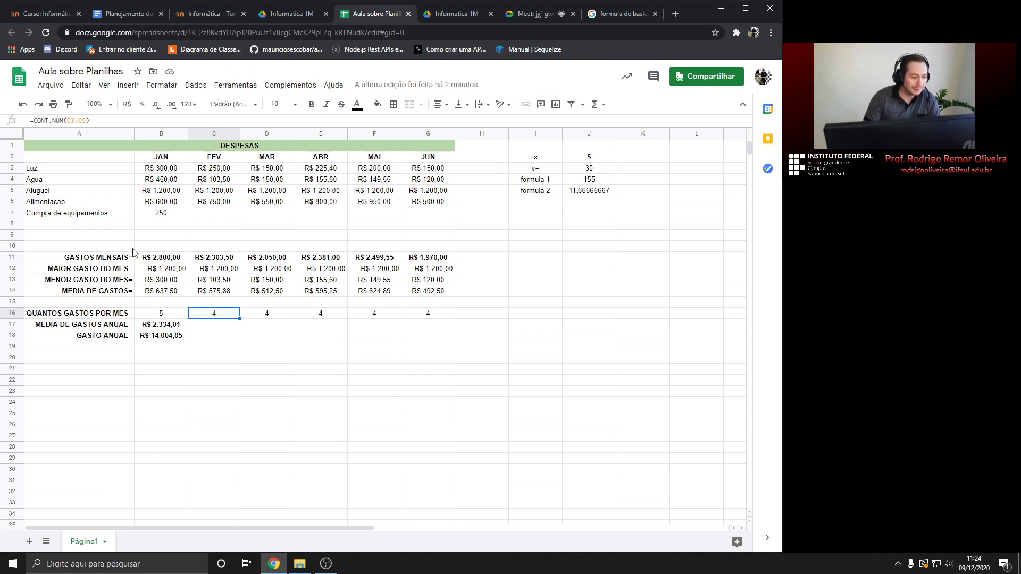
Select the expense rows from Luz down and step across the Aluguel values to JUN
{"action": "left_click", "coordinate": [44, 171]}
{"action": "left_click_drag", "start_coordinate": [44, 171], "coordinate": [441, 203]}
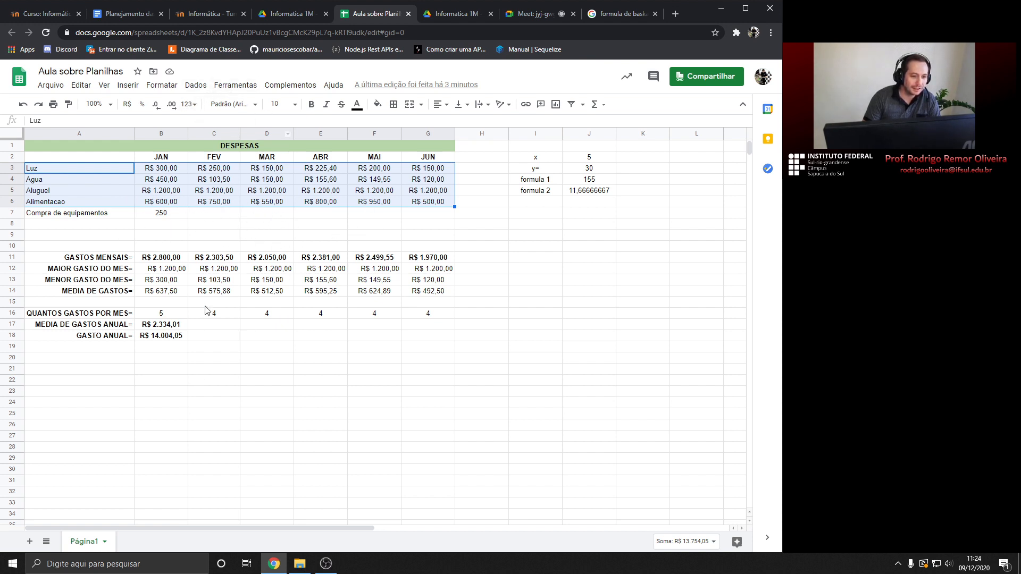
{"action": "left_click", "coordinate": [170, 197]}
{"action": "left_click", "coordinate": [199, 195]}
{"action": "left_click", "coordinate": [255, 195]}
{"action": "left_click", "coordinate": [313, 195]}
{"action": "left_click", "coordinate": [382, 195]}
{"action": "left_click", "coordinate": [434, 193]}
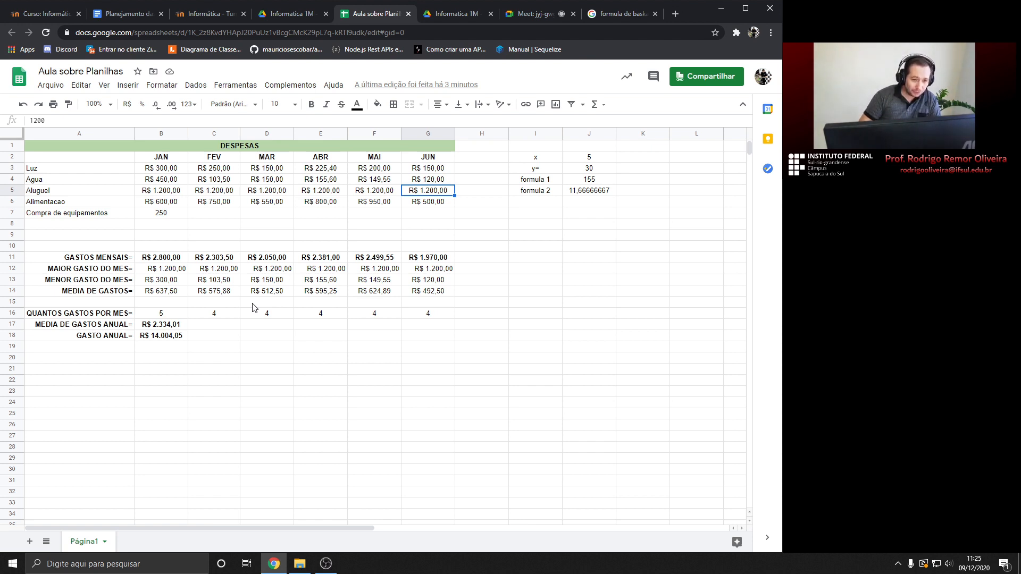
Open and dismiss the Formatar menu, then place the cursor after Utilização de funções in the lesson plan
{"action": "left_click", "coordinate": [43, 170]}
{"action": "left_click", "coordinate": [162, 86]}
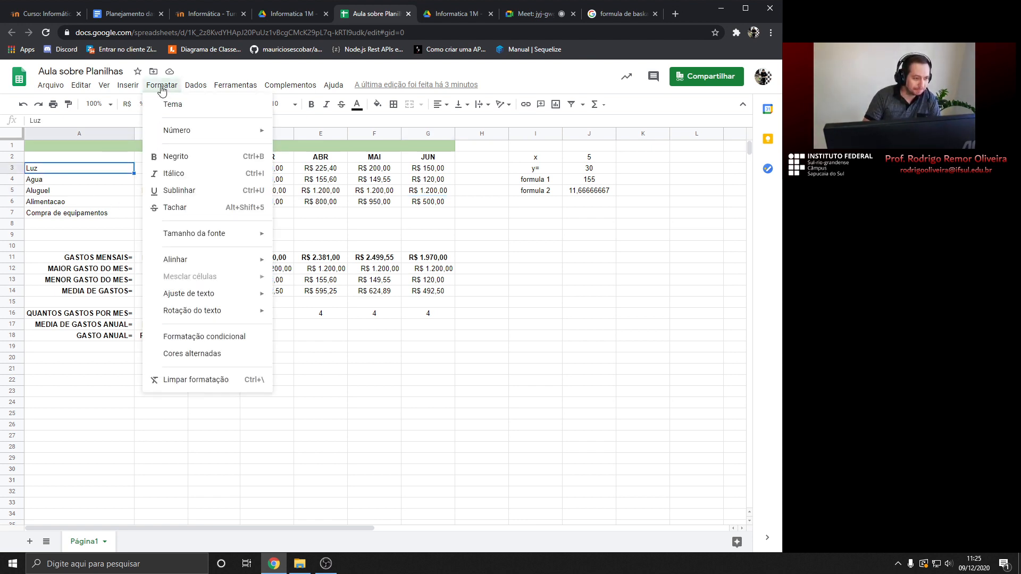
{"action": "left_click", "coordinate": [199, 89]}
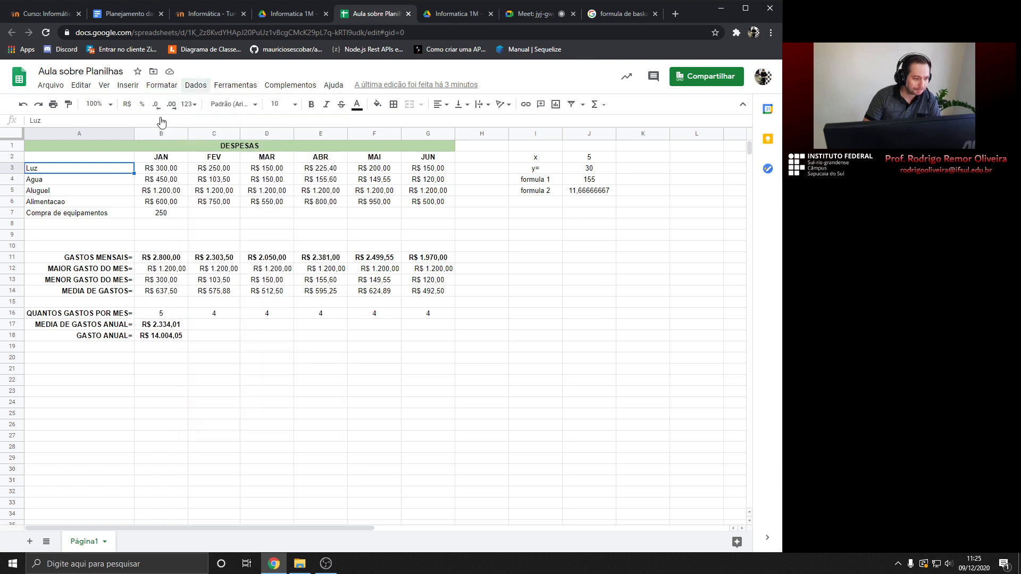
{"action": "left_click", "coordinate": [149, 16]}
{"action": "left_click", "coordinate": [311, 344]}
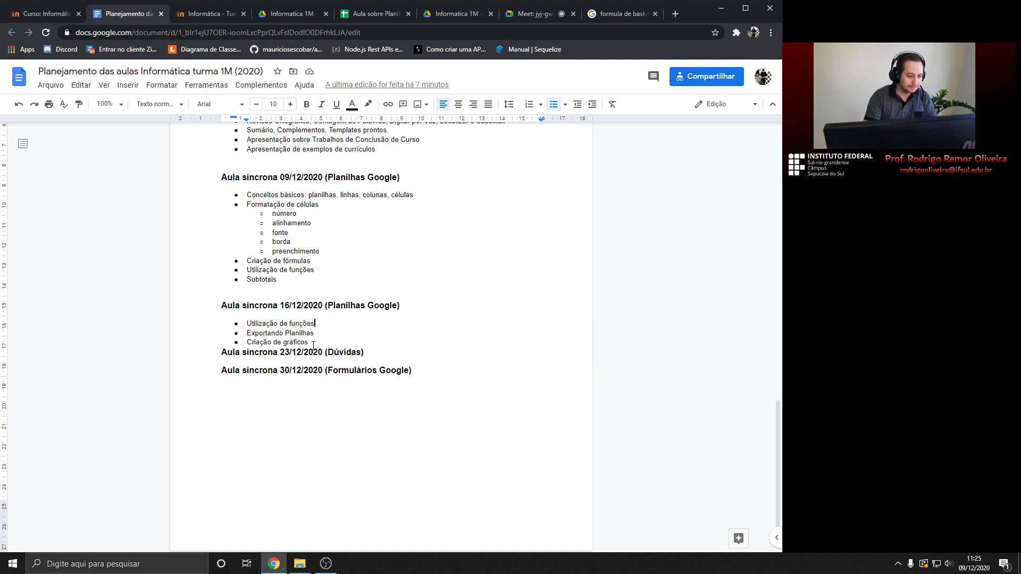
Add a 'Menu de dados' bullet after Utilização de funções, then open Dados in the spreadsheet
{"action": "key", "text": "Return"}
{"action": "type", "text": "Menu de dados"}
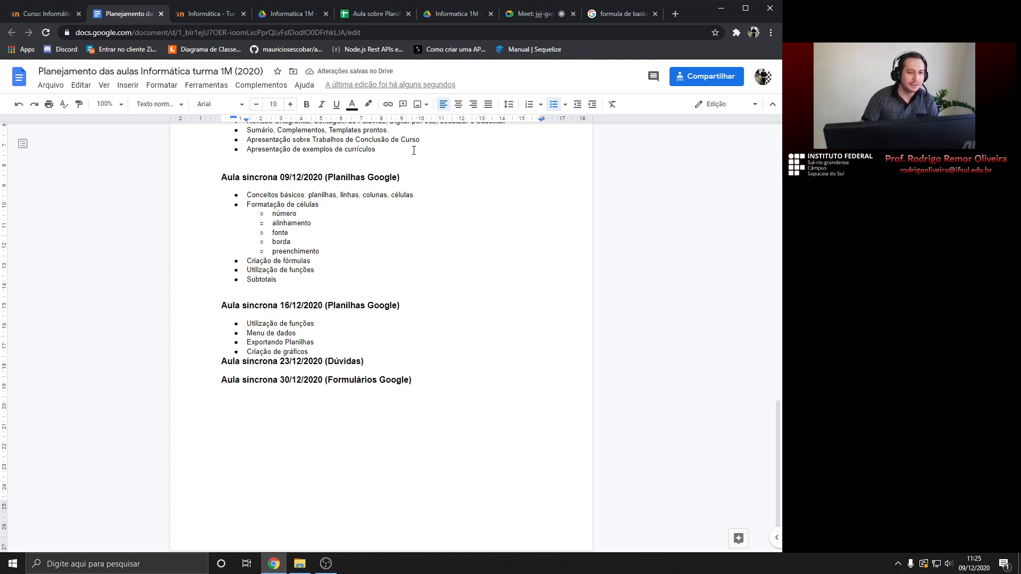
{"action": "left_click", "coordinate": [372, 13]}
{"action": "left_click", "coordinate": [197, 85]}
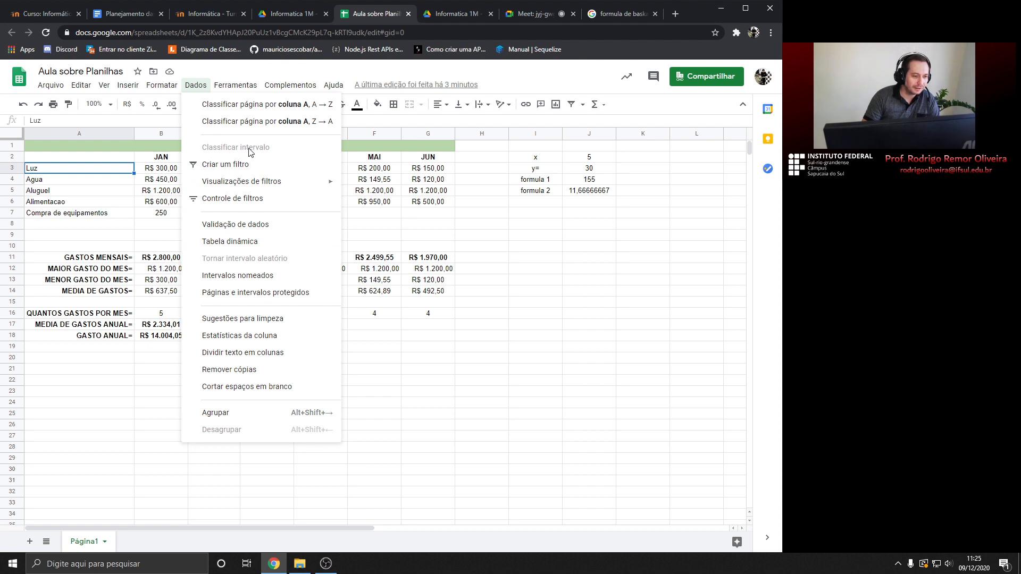
{"action": "left_click", "coordinate": [404, 172]}
{"action": "left_click_drag", "start_coordinate": [46, 172], "coordinate": [425, 217]}
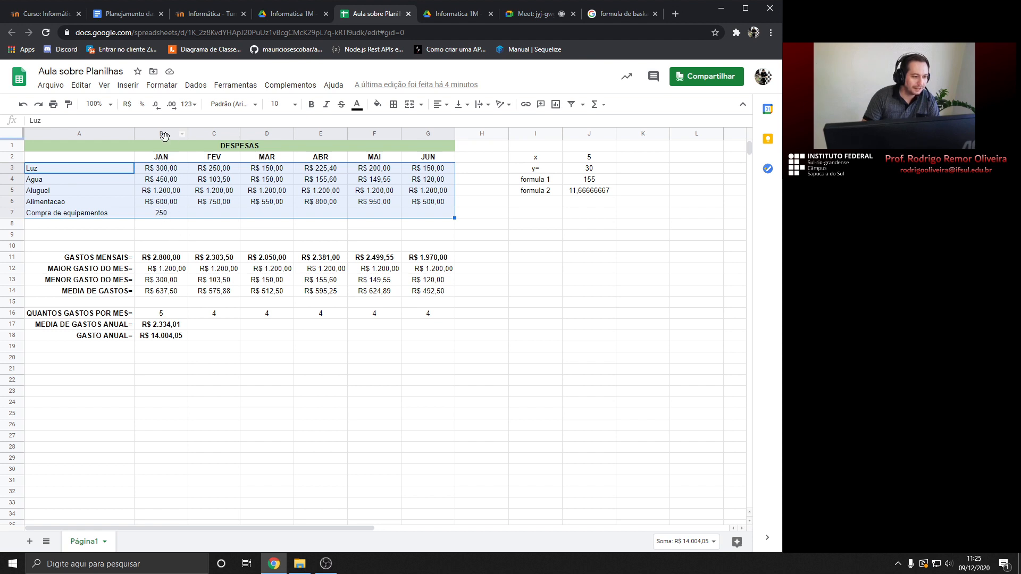
{"action": "left_click", "coordinate": [221, 224]}
{"action": "left_click_drag", "start_coordinate": [48, 170], "coordinate": [375, 202]}
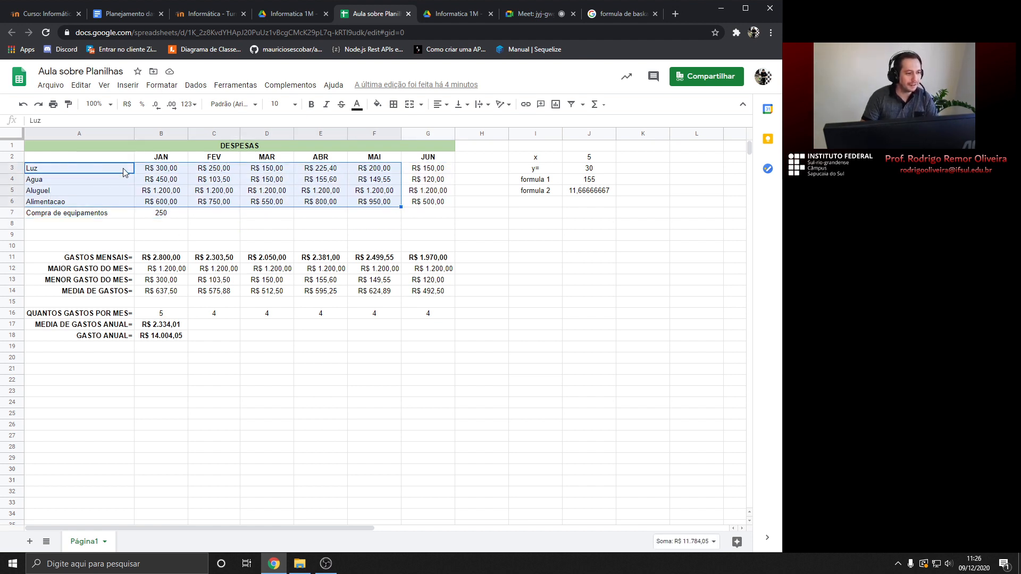
{"action": "left_click", "coordinate": [196, 87]}
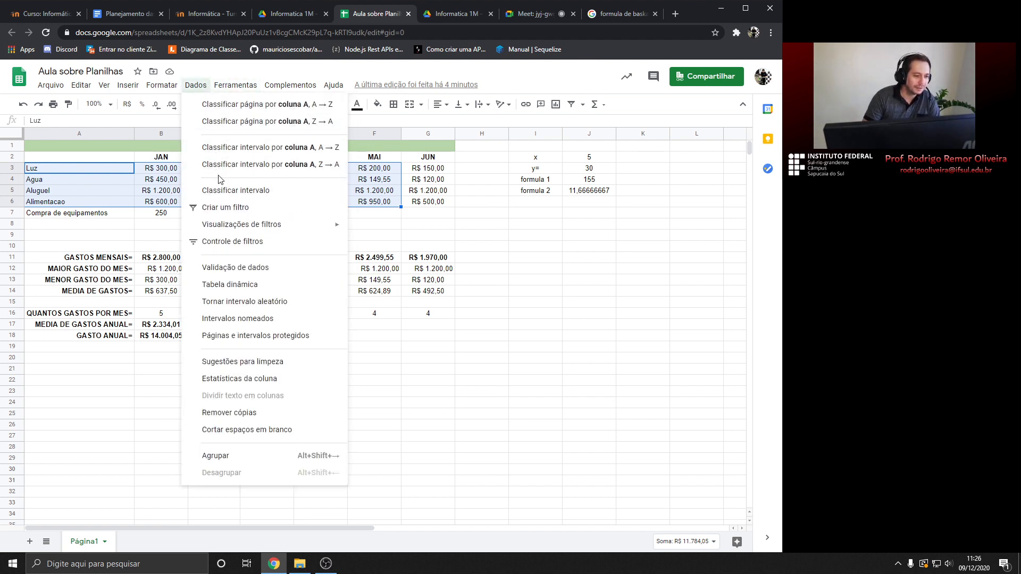
{"action": "left_click", "coordinate": [434, 237]}
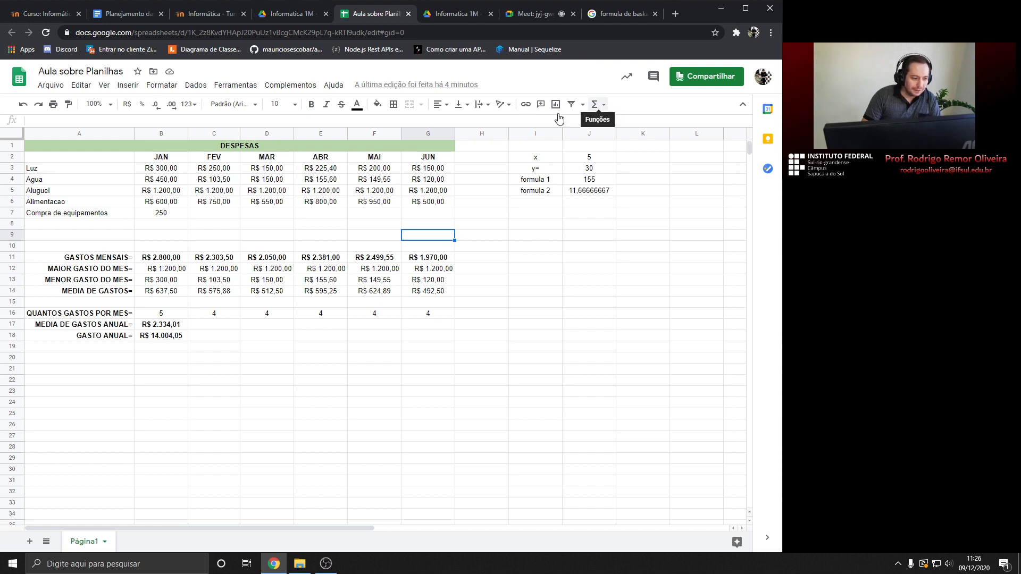
{"action": "left_click", "coordinate": [121, 360]}
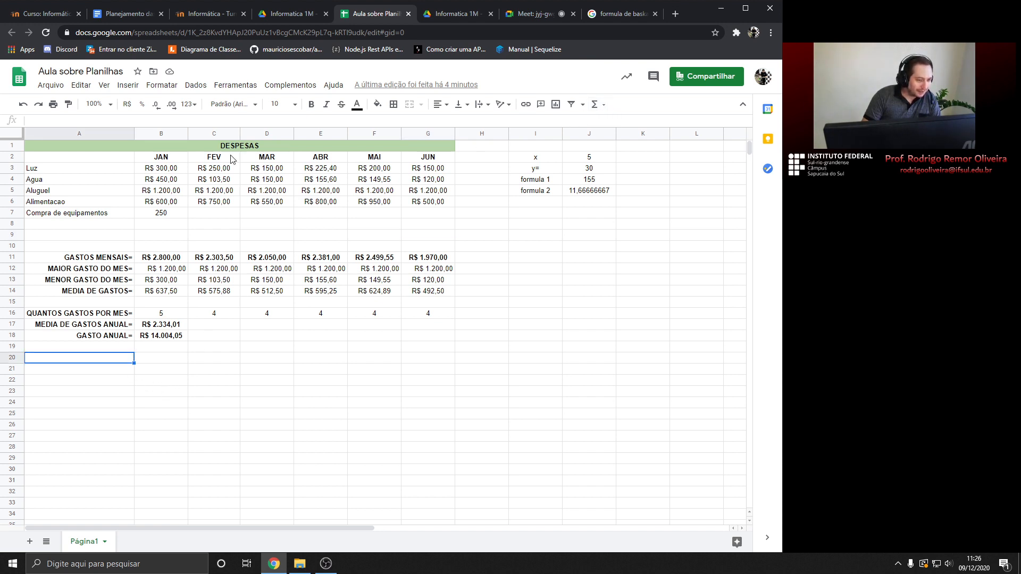
Select empty cell H1 beside the merged DESPESAS title and open the Σ functions list
{"action": "left_click", "coordinate": [246, 151]}
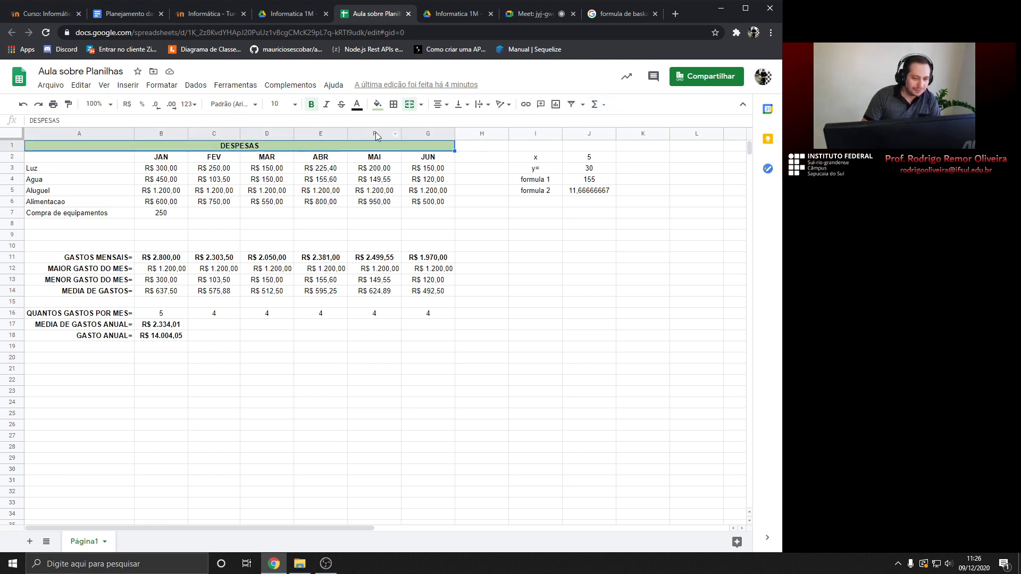
{"action": "left_click", "coordinate": [481, 147]}
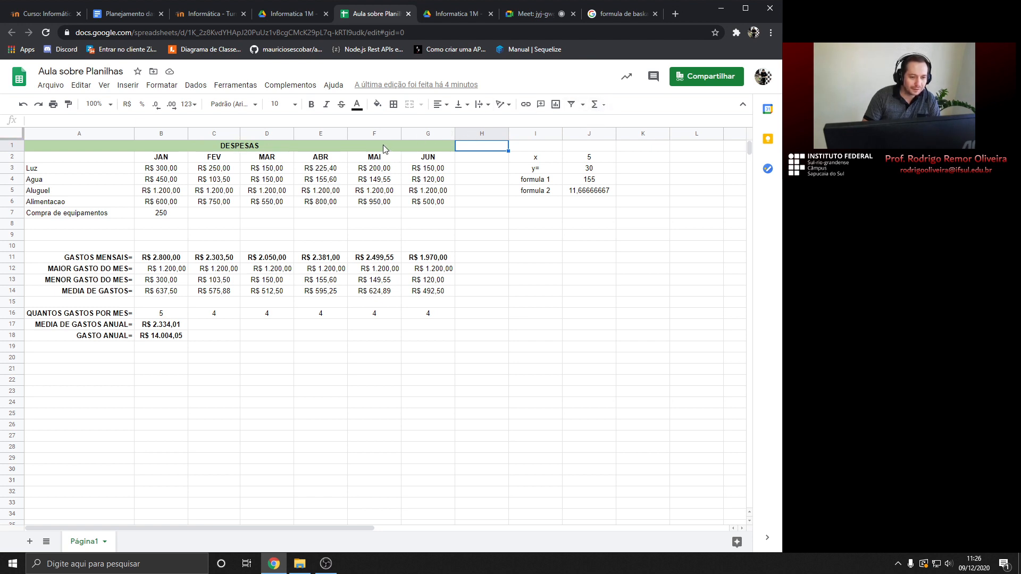
{"action": "left_click", "coordinate": [239, 148]}
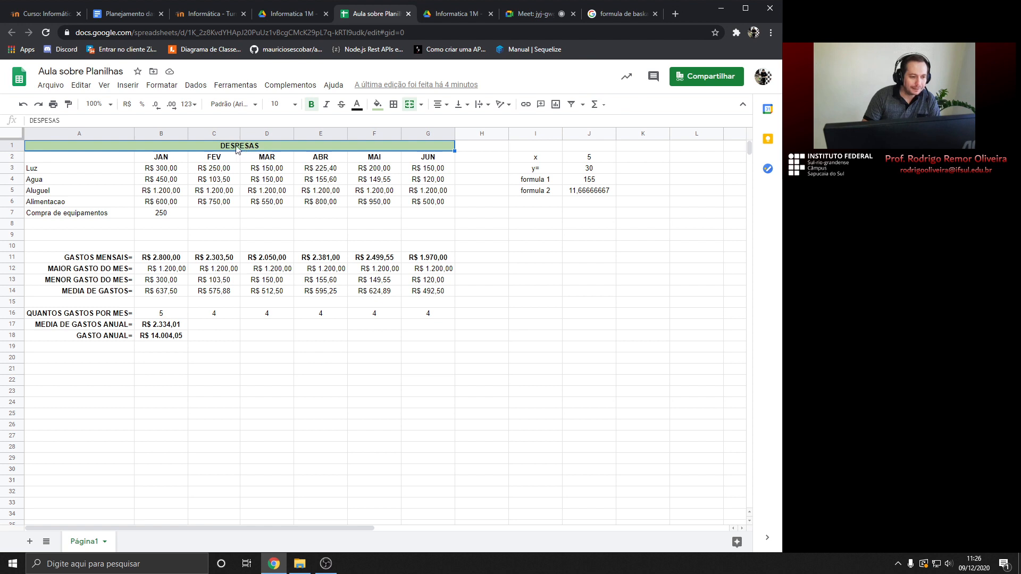
{"action": "left_click", "coordinate": [487, 147]}
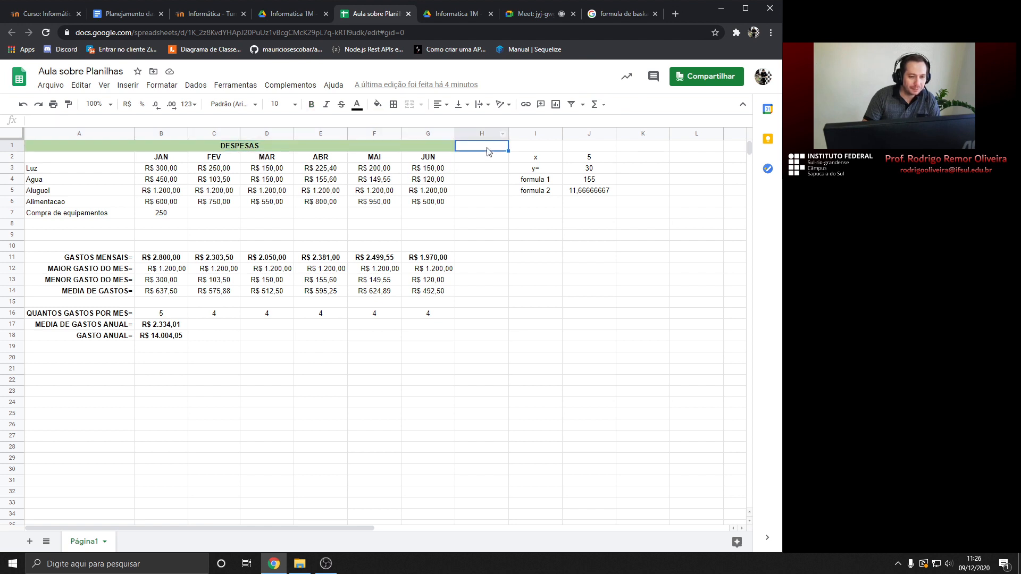
{"action": "left_click", "coordinate": [595, 104]}
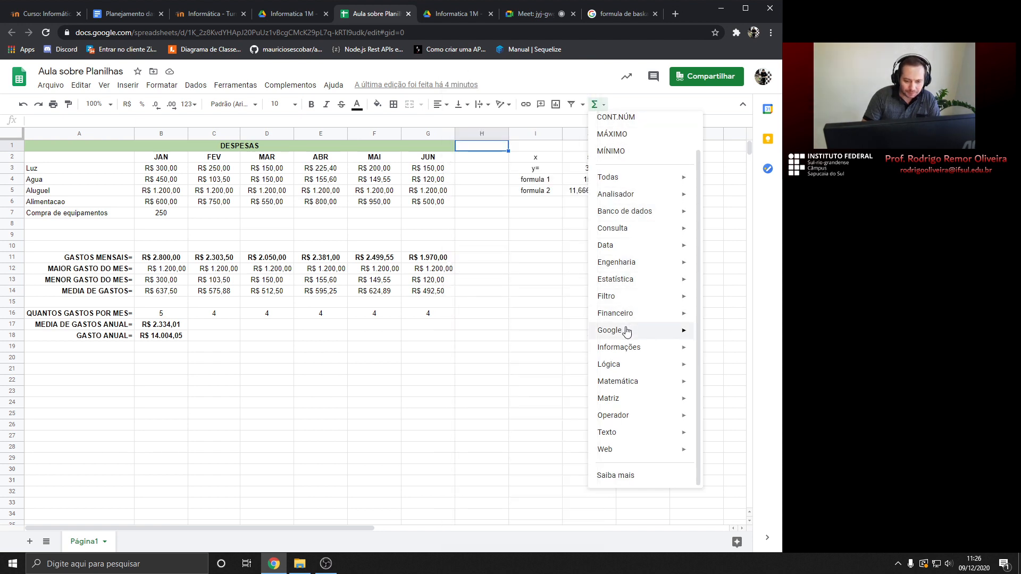
Insert GOOGLETRANSLATE from the Google category into H1 and pick A1 as its text
{"action": "mouse_move", "coordinate": [638, 331]}
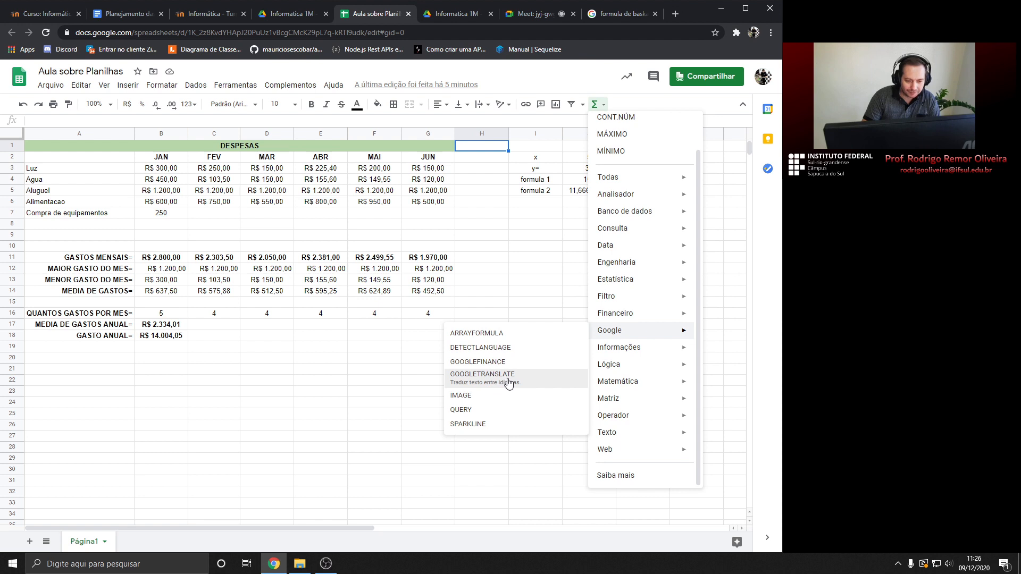
{"action": "left_click", "coordinate": [509, 381]}
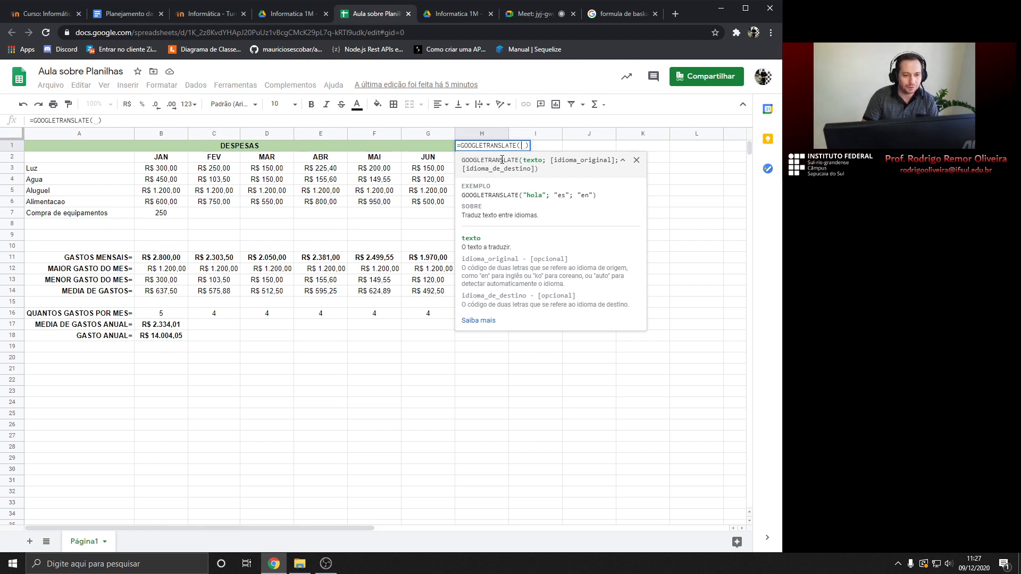
{"action": "left_click", "coordinate": [248, 150]}
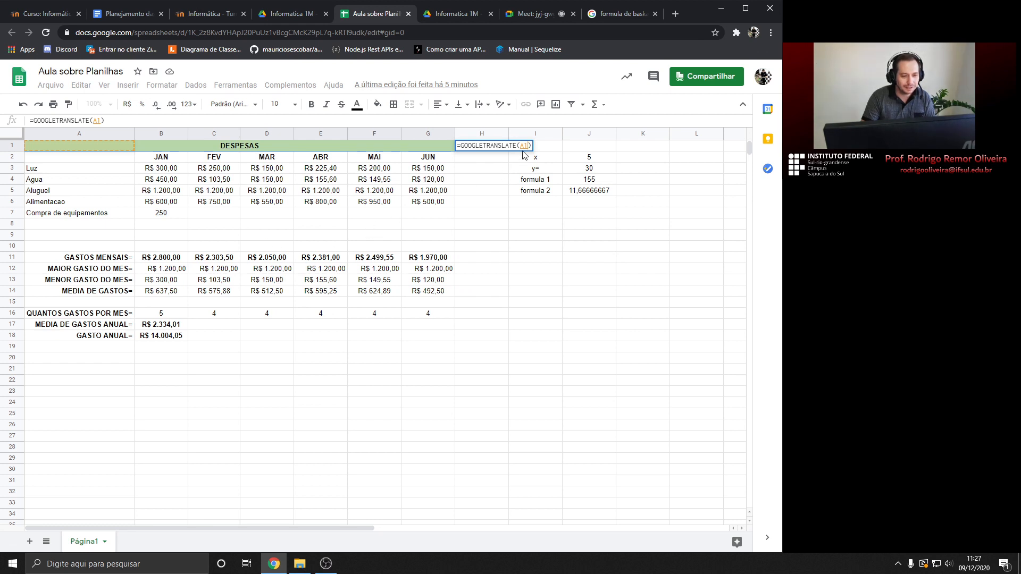
Complete H1 as =GOOGLETRANSLATE(A1;"pt";"en") so it shows EXPENSES
{"action": "type", "text": ";"}
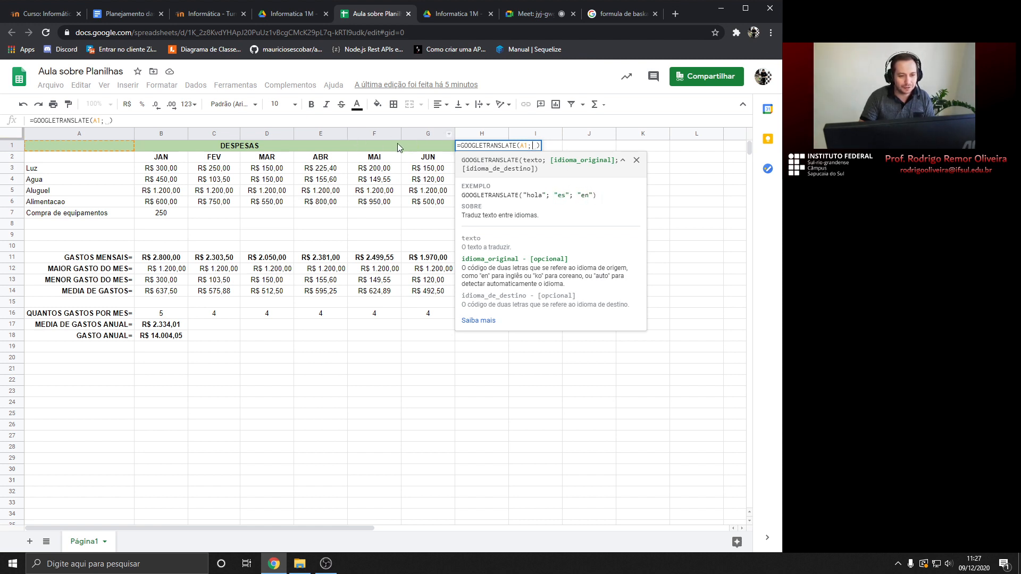
{"action": "type", "text": "\"\""}
{"action": "type", "text": "pt"}
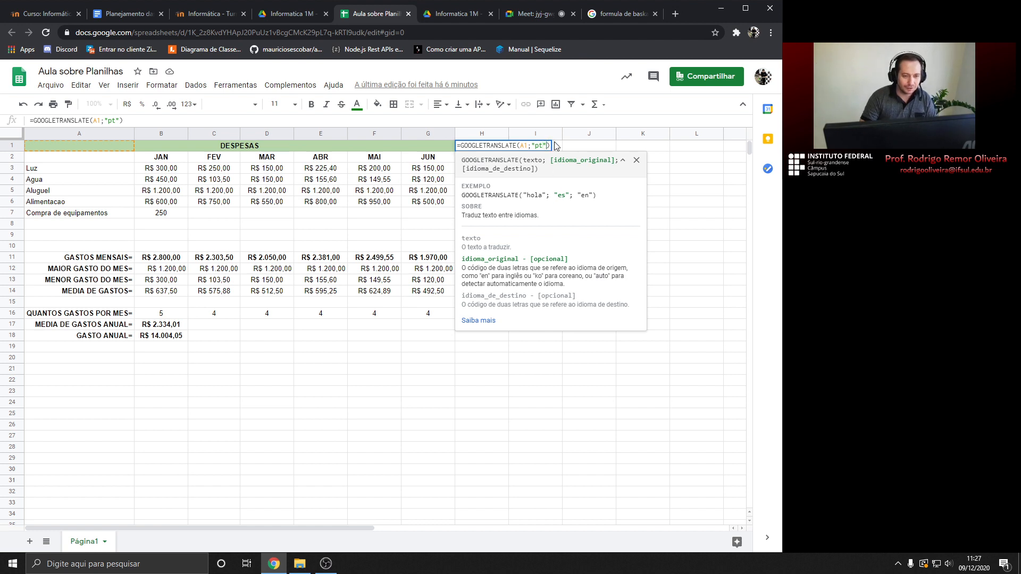
{"action": "type", "text": ";\""}
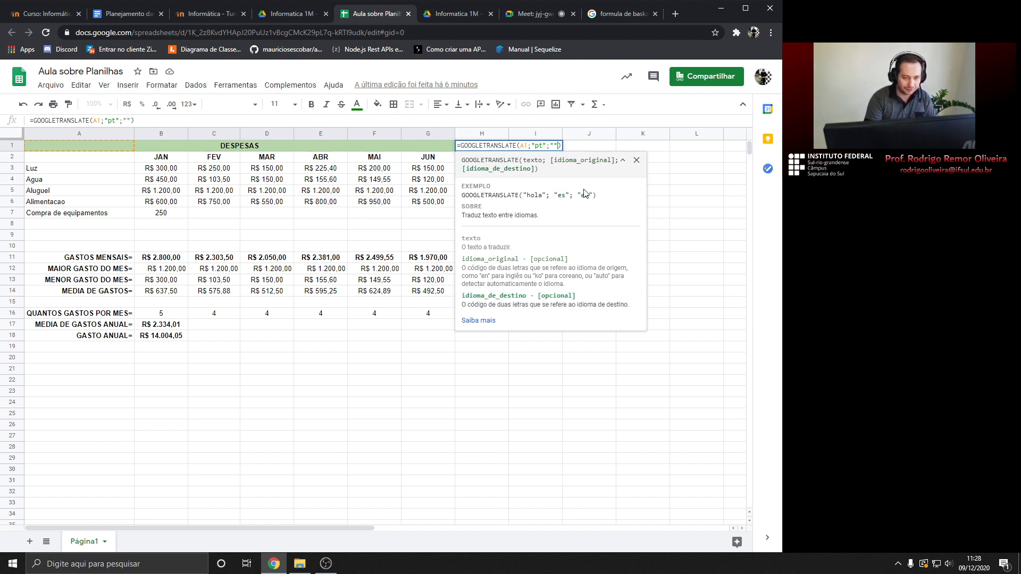
{"action": "type", "text": "en"}
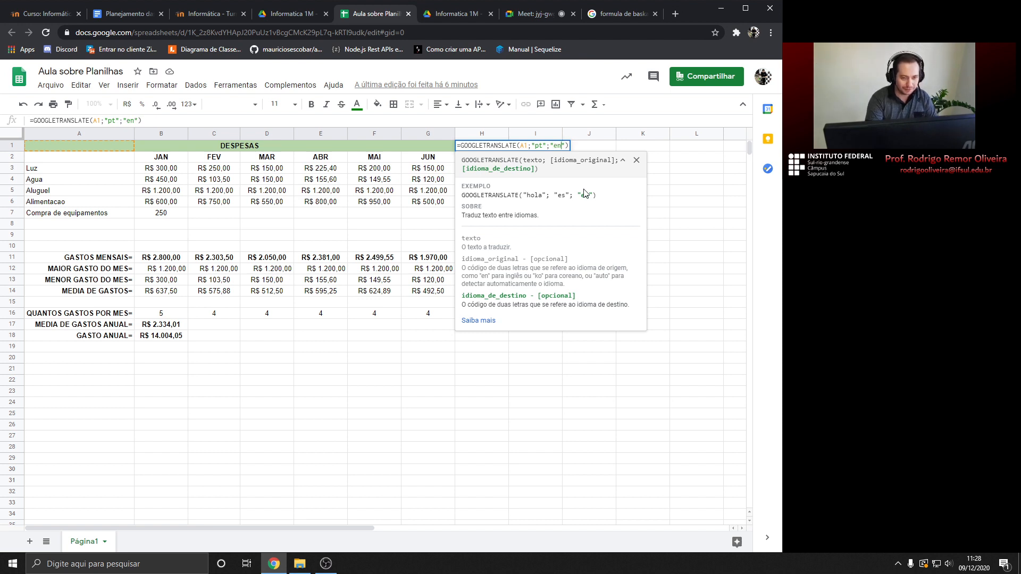
{"action": "key", "text": "Return"}
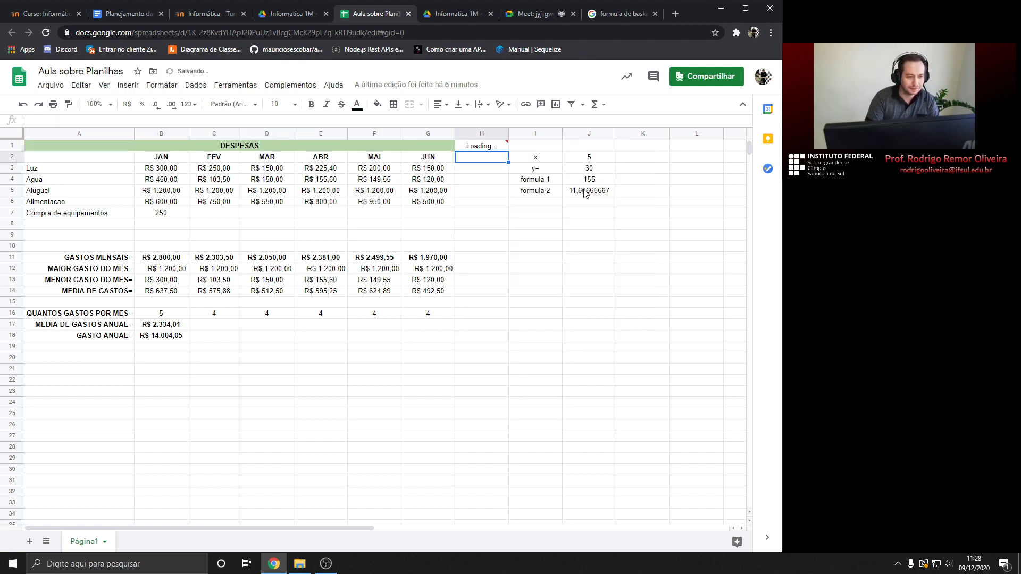
{"action": "key", "text": "Up"}
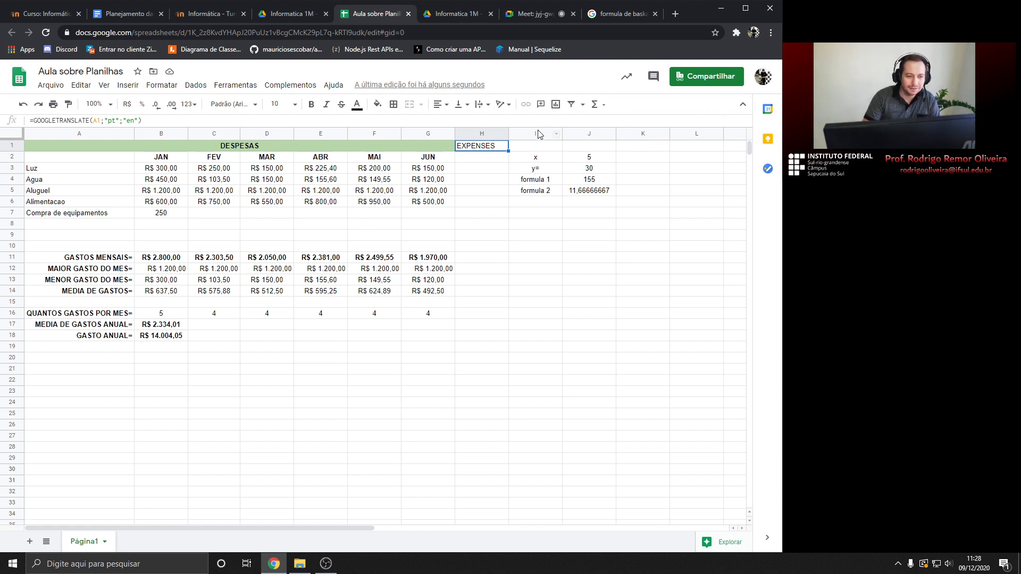
Browse the Σ functions list's categories, then close it
{"action": "left_click", "coordinate": [595, 104]}
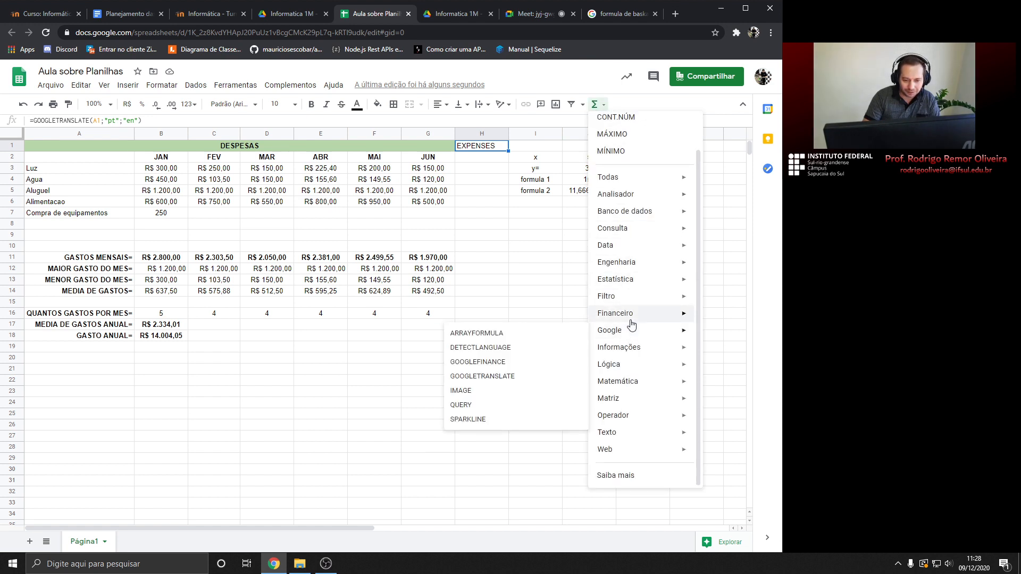
{"action": "mouse_move", "coordinate": [631, 322]}
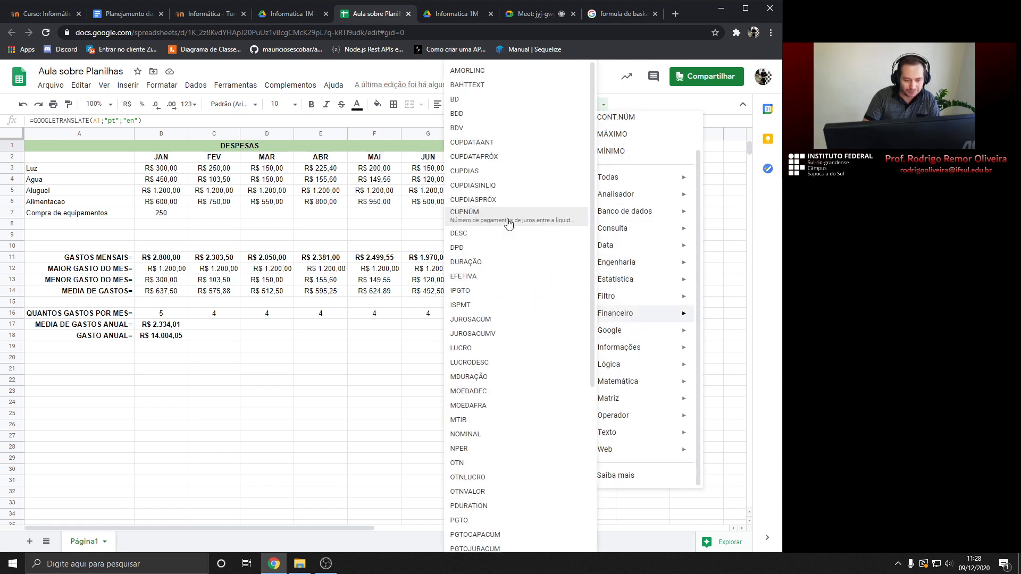
{"action": "scroll", "coordinate": [504, 156], "scroll_direction": "down", "scroll_amount": 5}
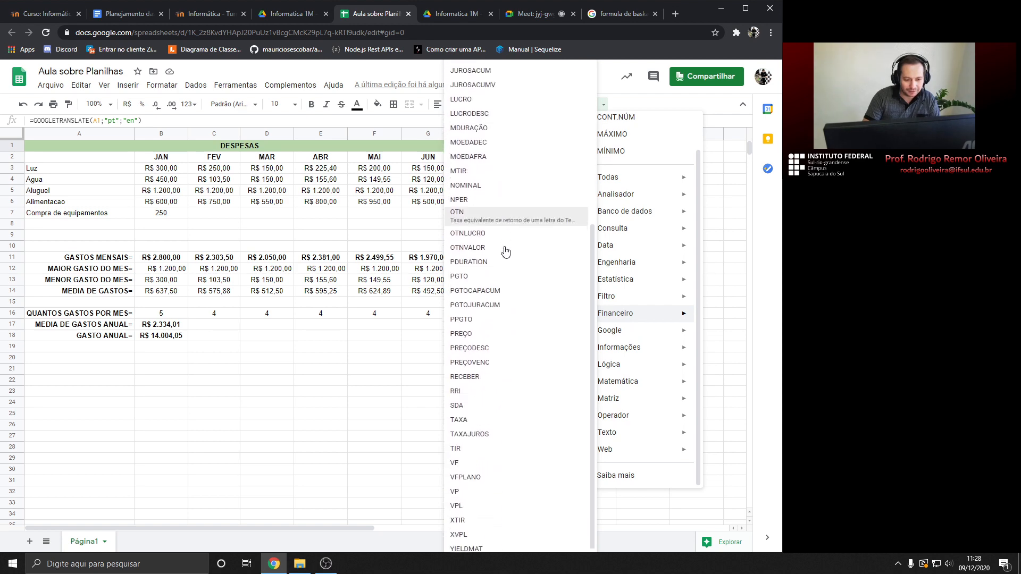
{"action": "mouse_move", "coordinate": [662, 382]}
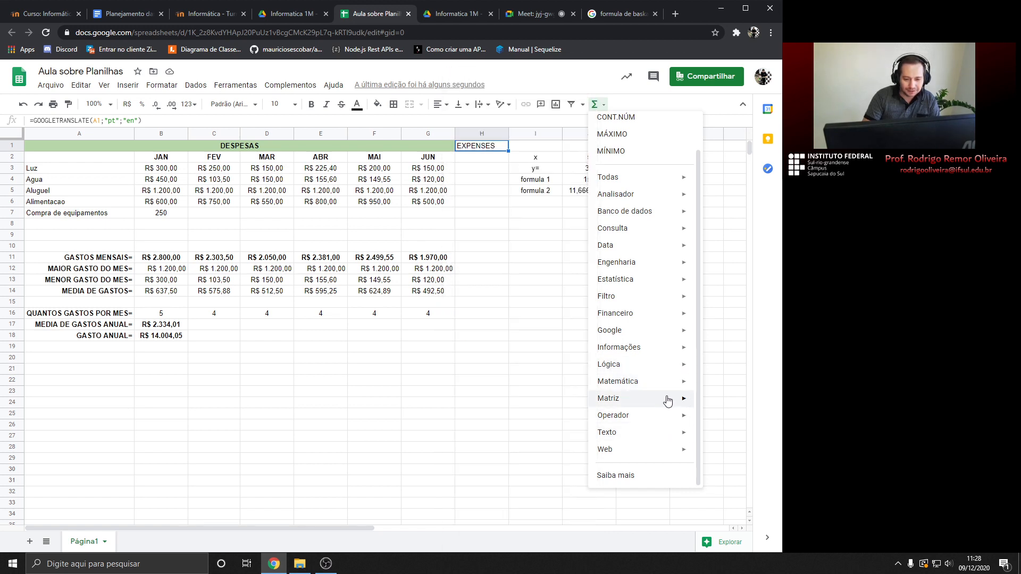
{"action": "mouse_move", "coordinate": [619, 435]}
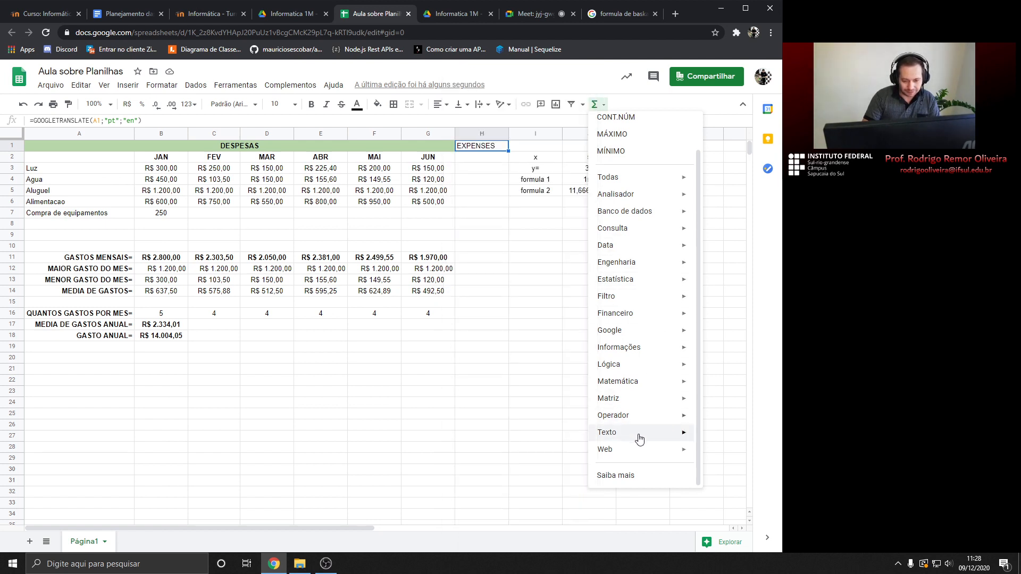
{"action": "left_click", "coordinate": [538, 255]}
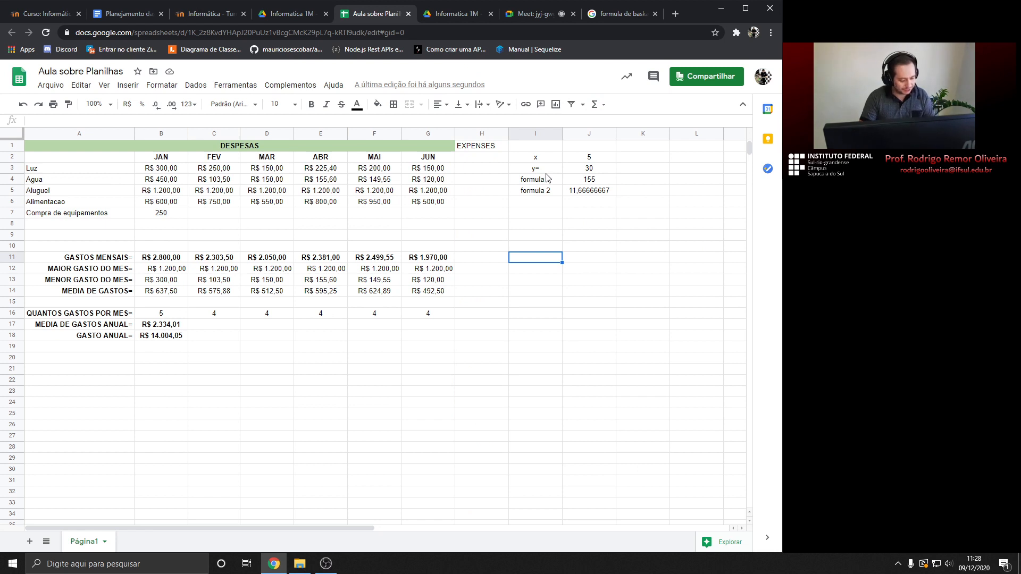
Undo the formula to clear EXPENSES from H1, then switch to the Google Meet call
{"action": "key", "text": "ctrl+z"}
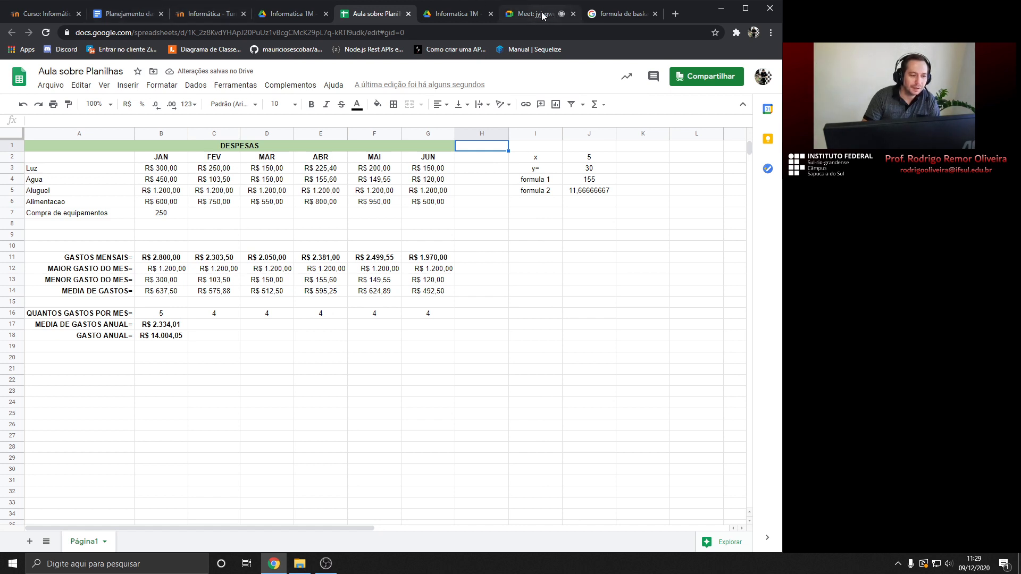
{"action": "left_click", "coordinate": [470, 236]}
{"action": "left_click", "coordinate": [488, 266]}
{"action": "left_click", "coordinate": [481, 304]}
{"action": "left_click", "coordinate": [478, 318]}
{"action": "left_click", "coordinate": [472, 335]}
{"action": "left_click", "coordinate": [518, 15]}
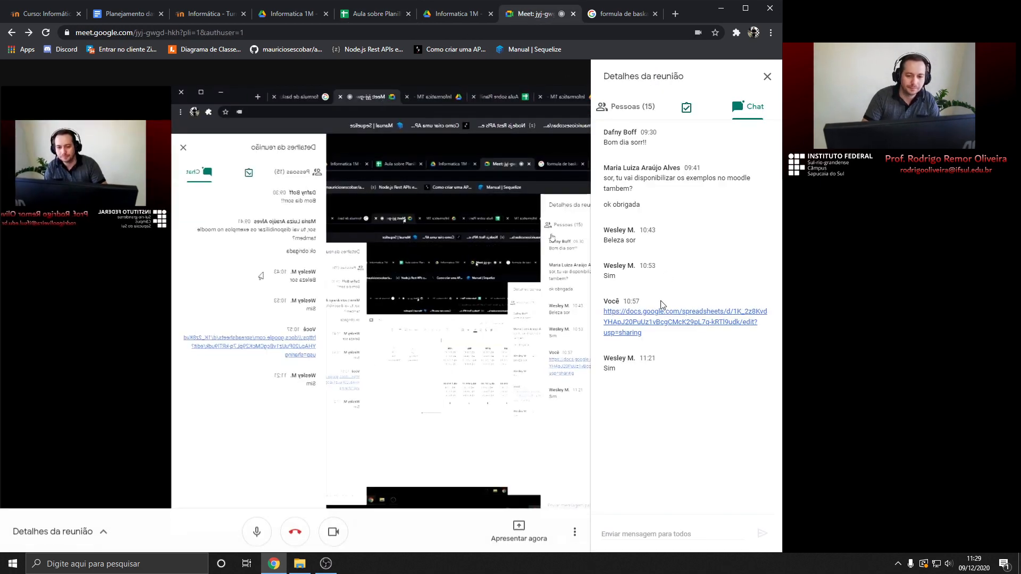
Switch from the Meet chat to the Aula sobre Planilhas tab
{"action": "left_click", "coordinate": [376, 14]}
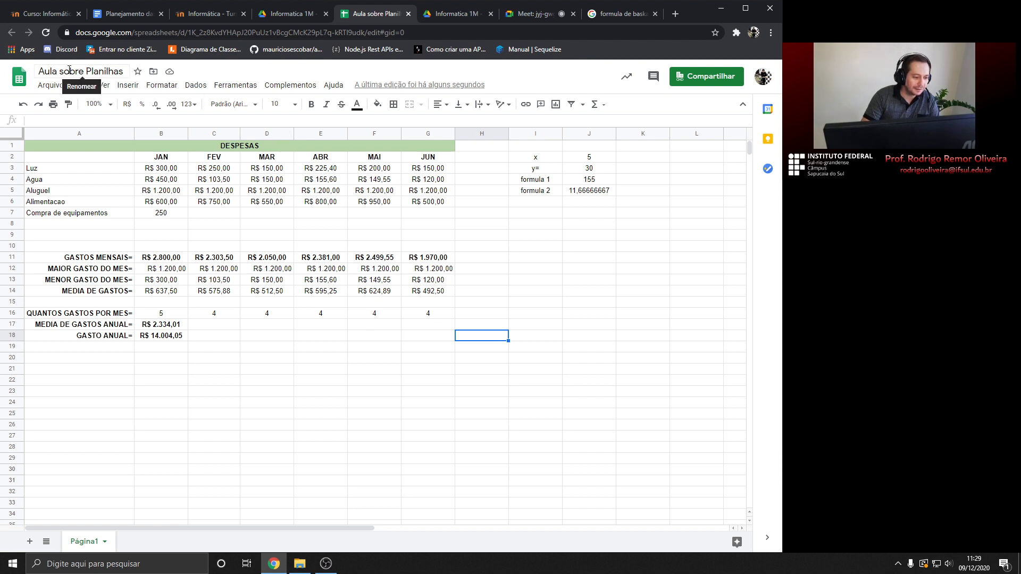
Add a second sheet, Página2, and go back to the Página1 sheet holding the DESPESAS table
{"action": "left_click", "coordinate": [30, 542]}
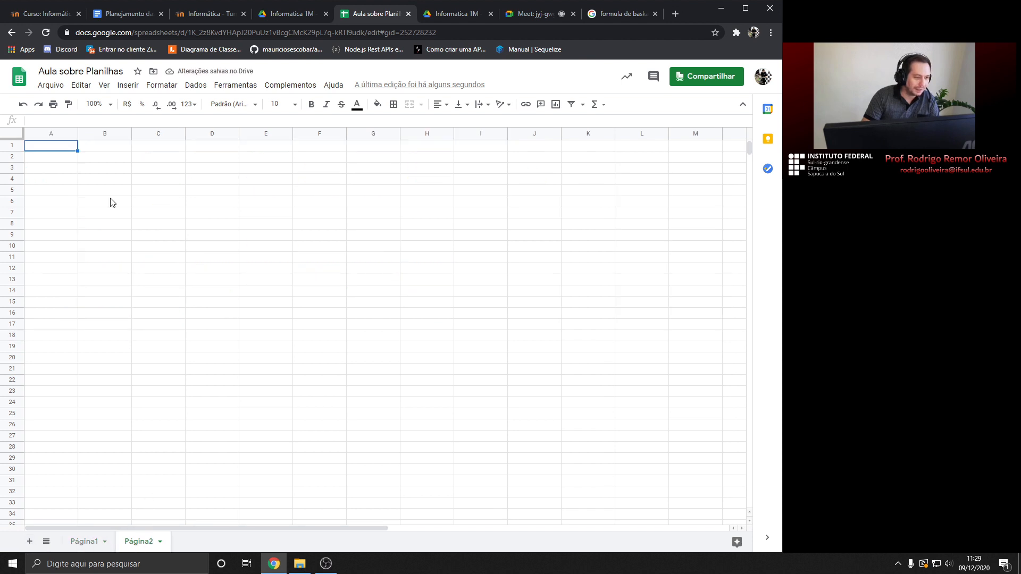
{"action": "left_click", "coordinate": [79, 545]}
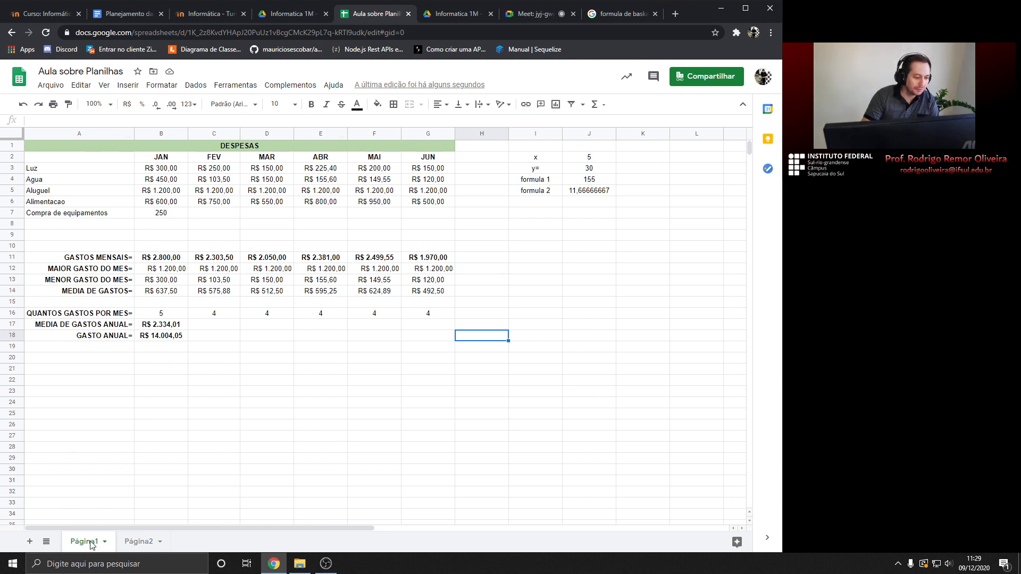
{"action": "left_click", "coordinate": [106, 514]}
{"action": "left_click", "coordinate": [105, 543]}
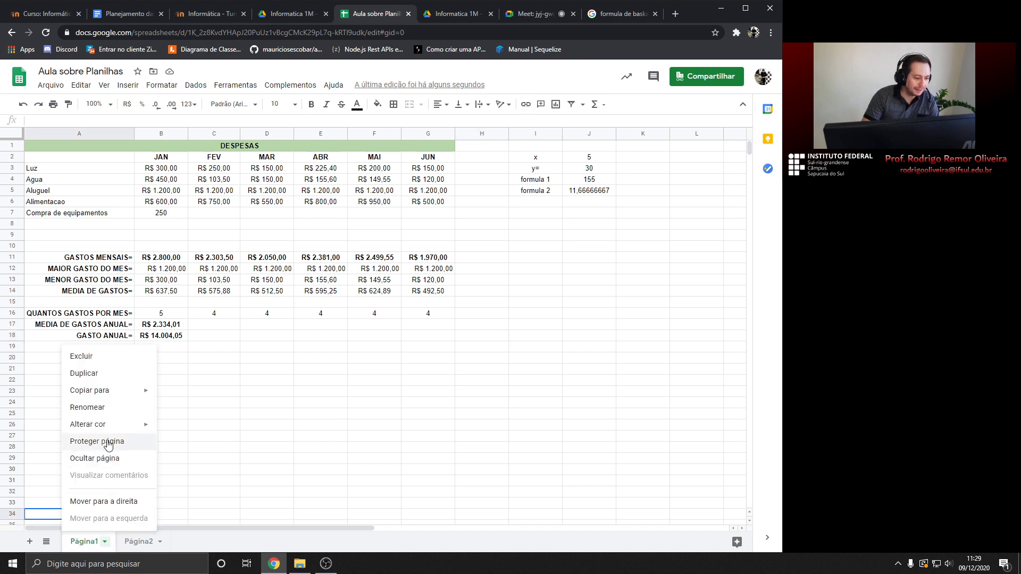
{"action": "left_click", "coordinate": [88, 407]}
{"action": "left_click", "coordinate": [114, 495]}
Rename Página1 to 2020 and Página2 to 2021, then return to the 2020 sheet
{"action": "double_click", "coordinate": [104, 542]}
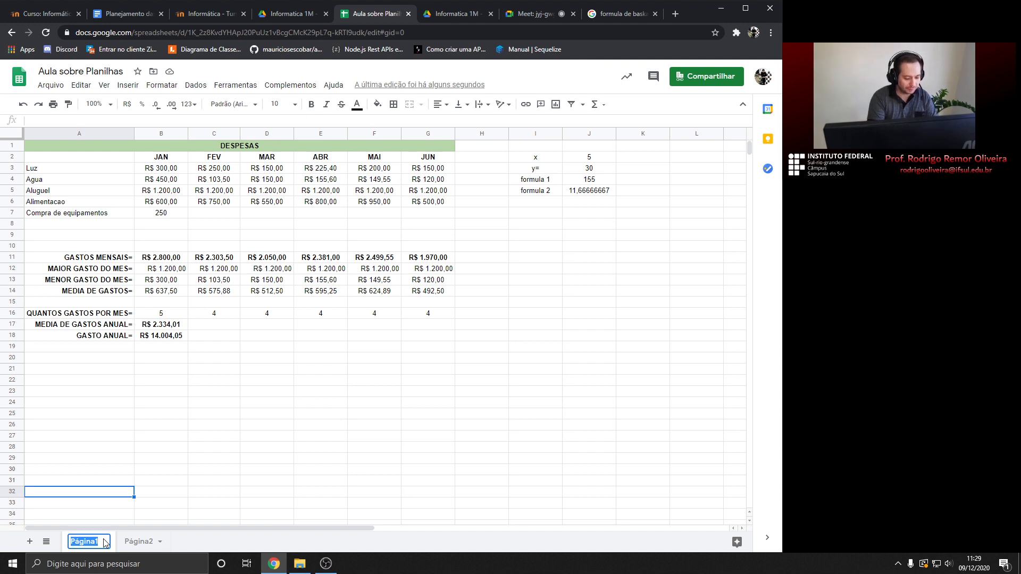
{"action": "type", "text": "2020"}
{"action": "key", "text": "Return"}
{"action": "double_click", "coordinate": [128, 541]}
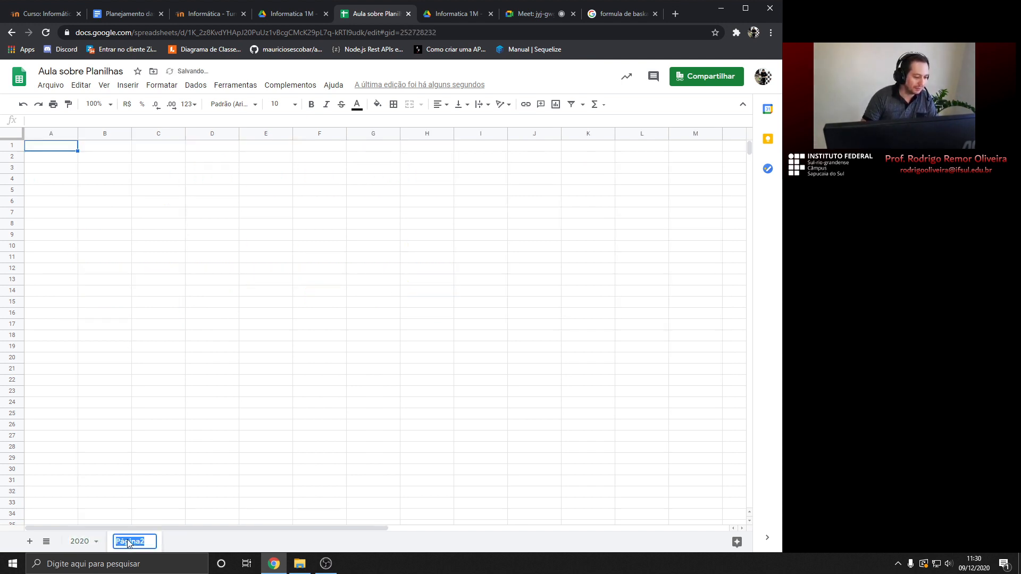
{"action": "type", "text": "2021"}
{"action": "key", "text": "Return"}
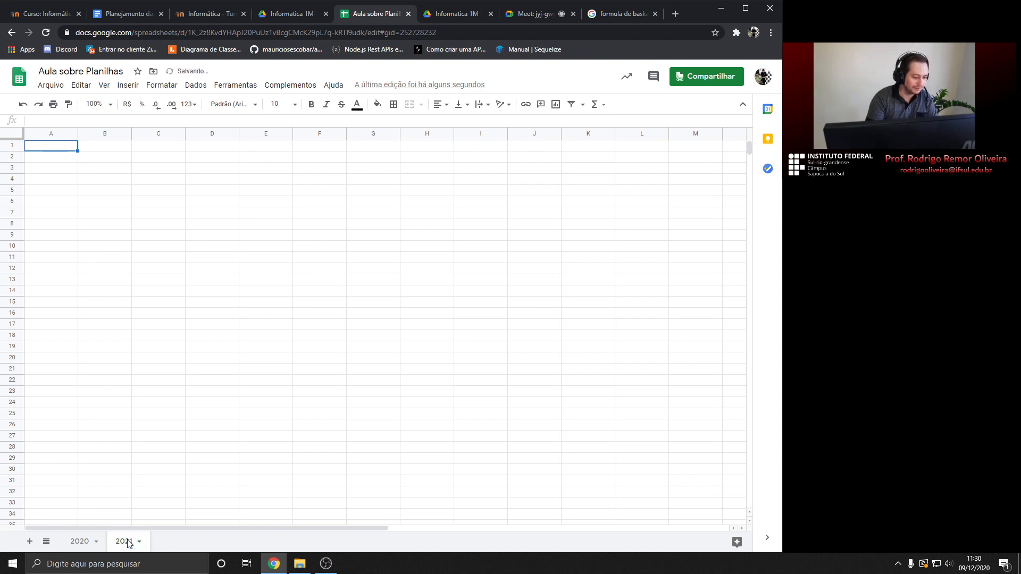
{"action": "left_click", "coordinate": [79, 541]}
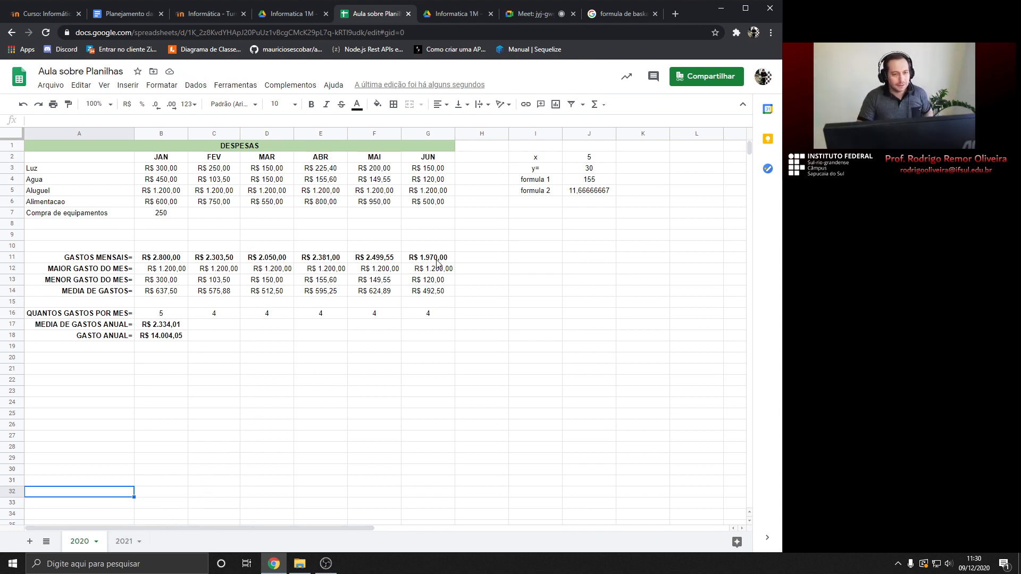
Show the Pessoas participant list in the meeting details panel instead of the chat
{"action": "left_click", "coordinate": [626, 106]}
{"action": "scroll", "coordinate": [658, 244], "scroll_direction": "up", "scroll_amount": 1}
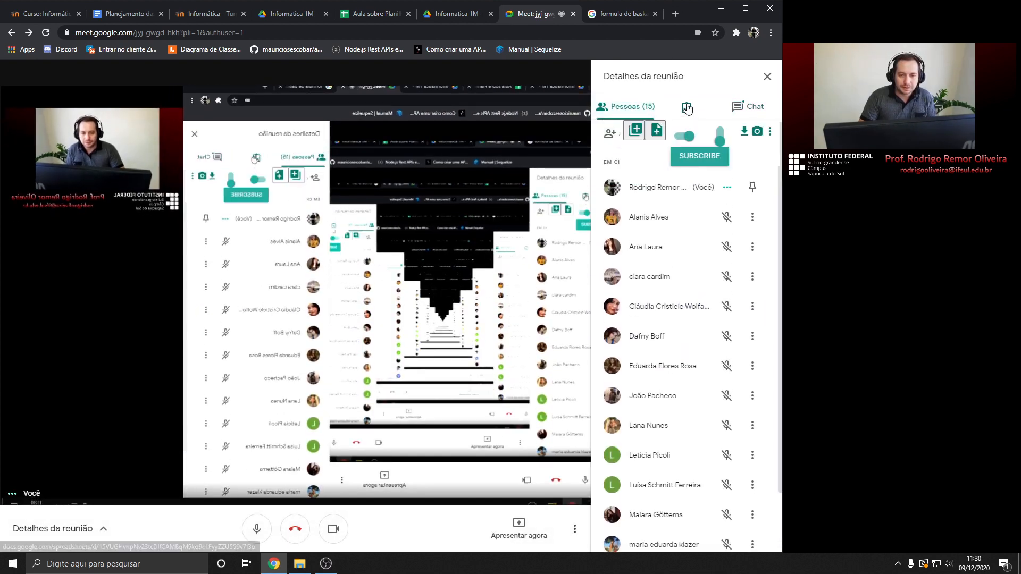
{"action": "left_click", "coordinate": [687, 107]}
Close the stray loading tab and move between the spreadsheet, Meet call and Moodle tabs
{"action": "middle_click", "coordinate": [546, 17]}
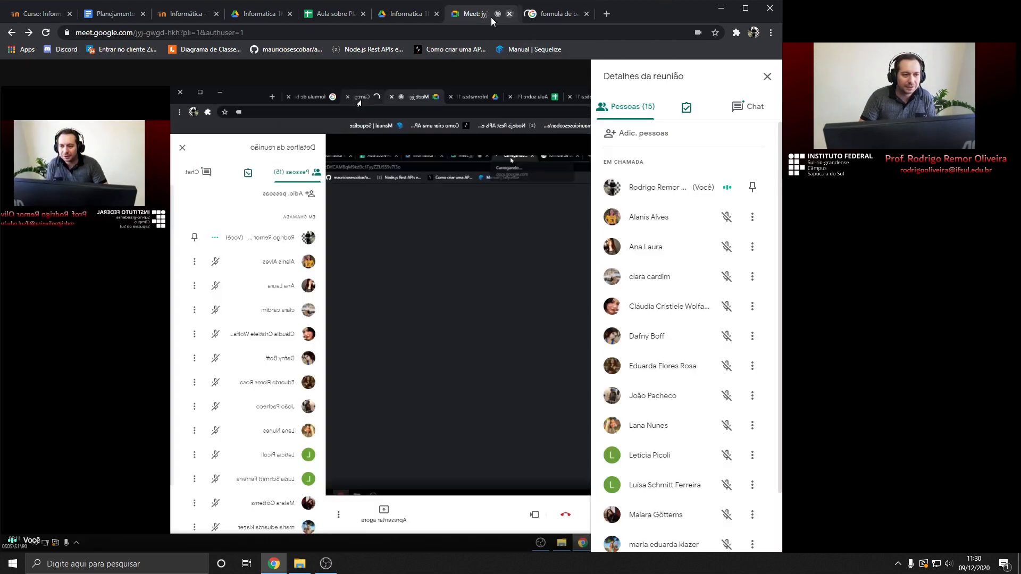
{"action": "left_click", "coordinate": [332, 15]}
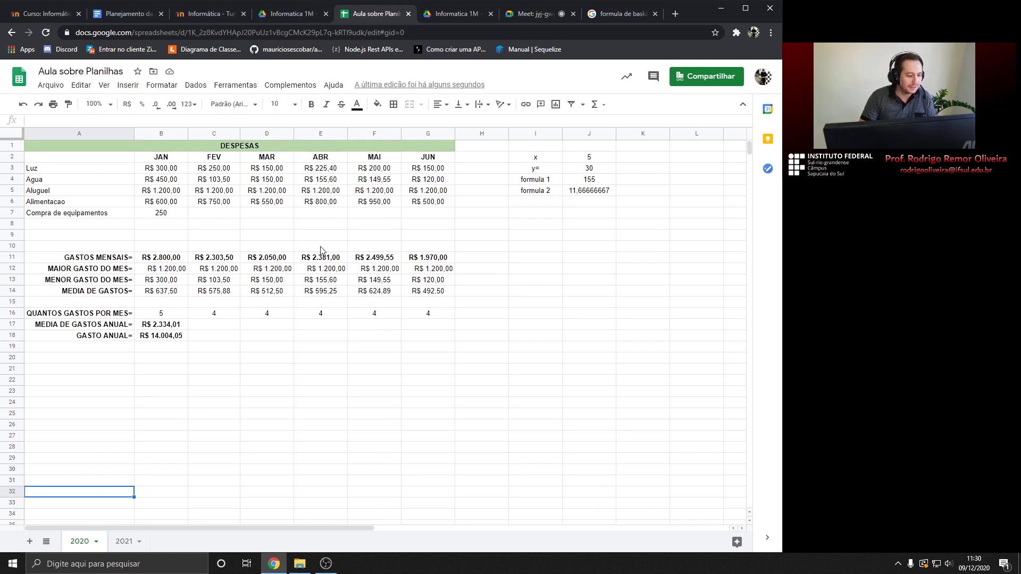
{"action": "left_click", "coordinate": [537, 14]}
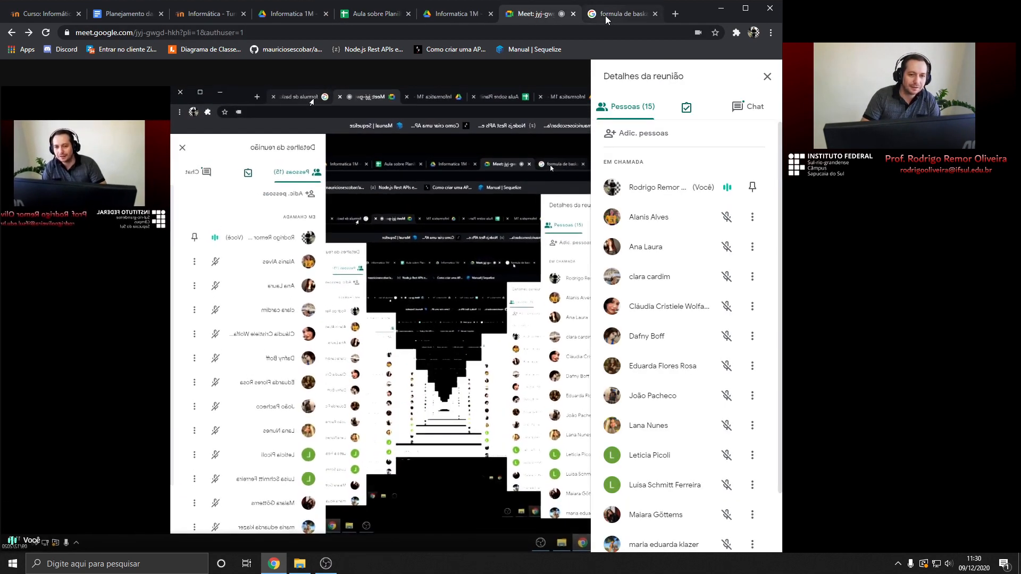
{"action": "left_click", "coordinate": [374, 15]}
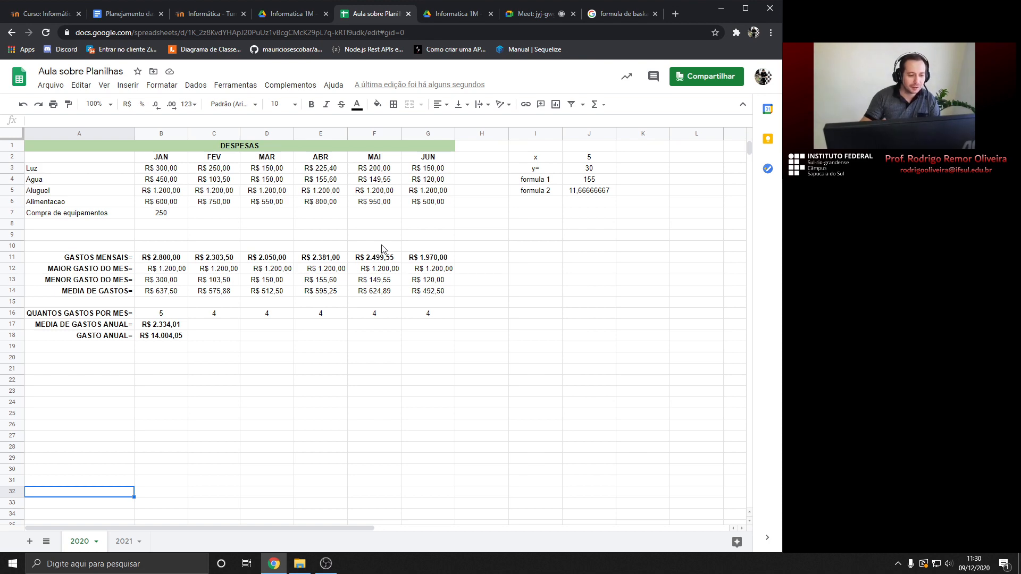
{"action": "left_click", "coordinate": [47, 14]}
Scroll through the sections of the Informática course page on Moodle
{"action": "scroll", "coordinate": [68, 287], "scroll_direction": "up", "scroll_amount": 3}
{"action": "scroll", "coordinate": [68, 287], "scroll_direction": "down", "scroll_amount": 3}
{"action": "scroll", "coordinate": [67, 287], "scroll_direction": "down", "scroll_amount": 2}
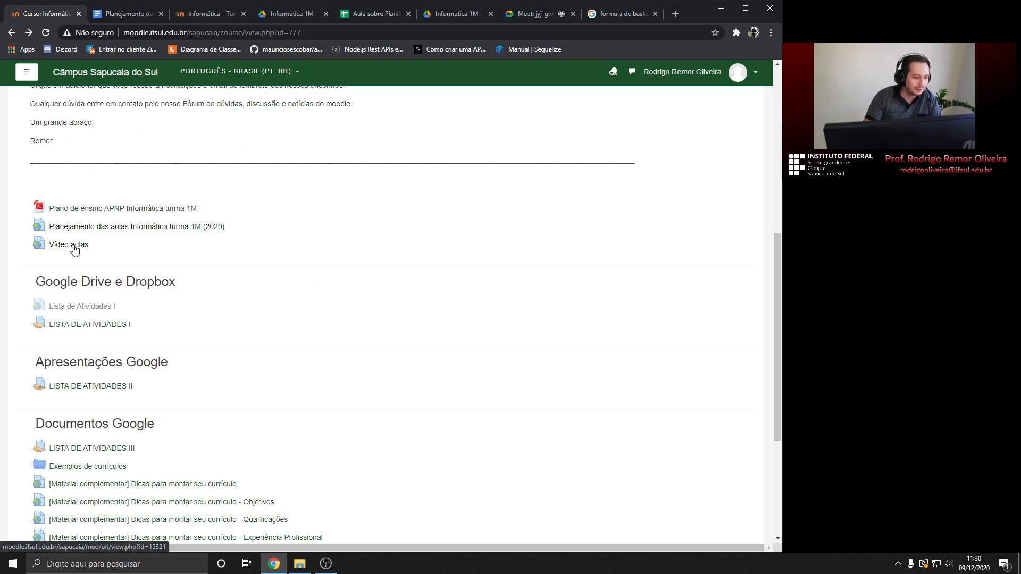
{"action": "scroll", "coordinate": [75, 247], "scroll_direction": "down", "scroll_amount": 2}
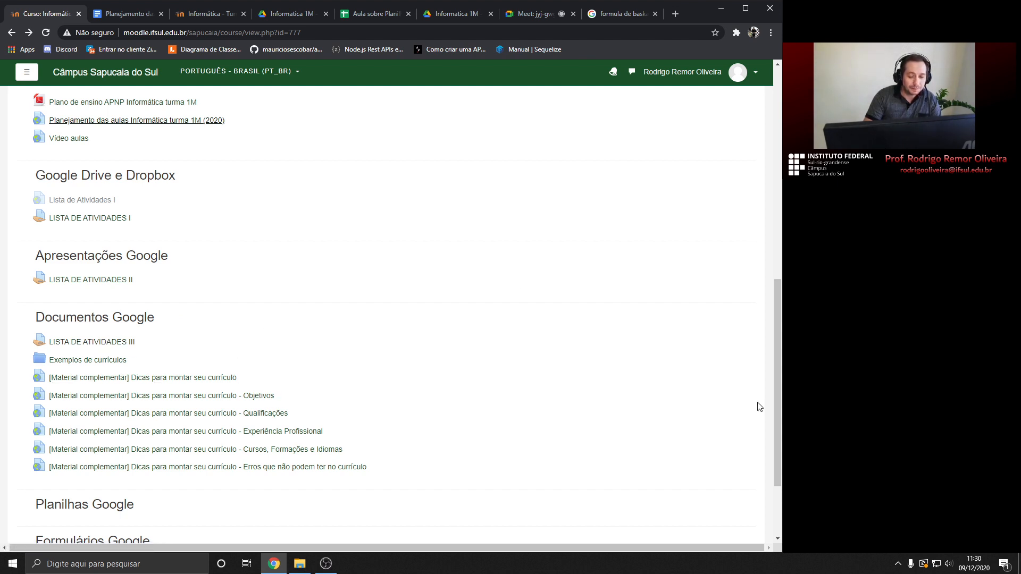
Check the dates on the taskbar calendar, then close it and return to the Meet call
{"action": "left_click", "coordinate": [974, 561]}
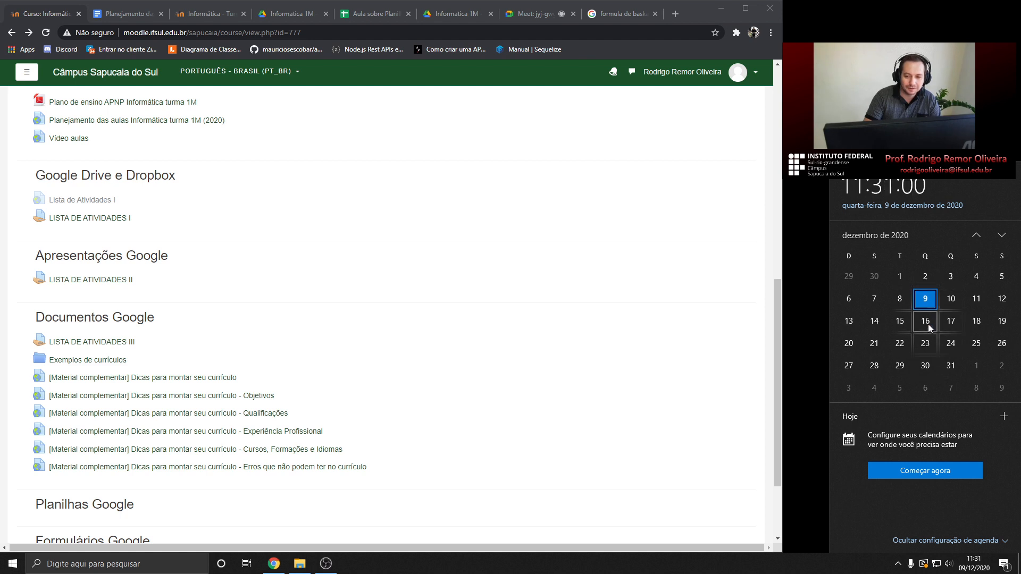
{"action": "left_click", "coordinate": [578, 279]}
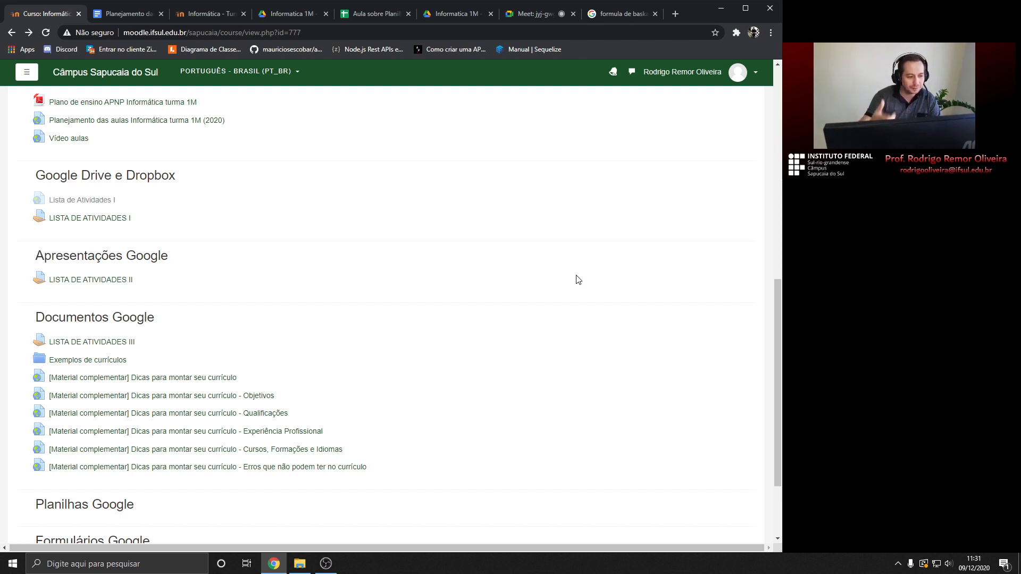
{"action": "scroll", "coordinate": [572, 267], "scroll_direction": "up", "scroll_amount": 1}
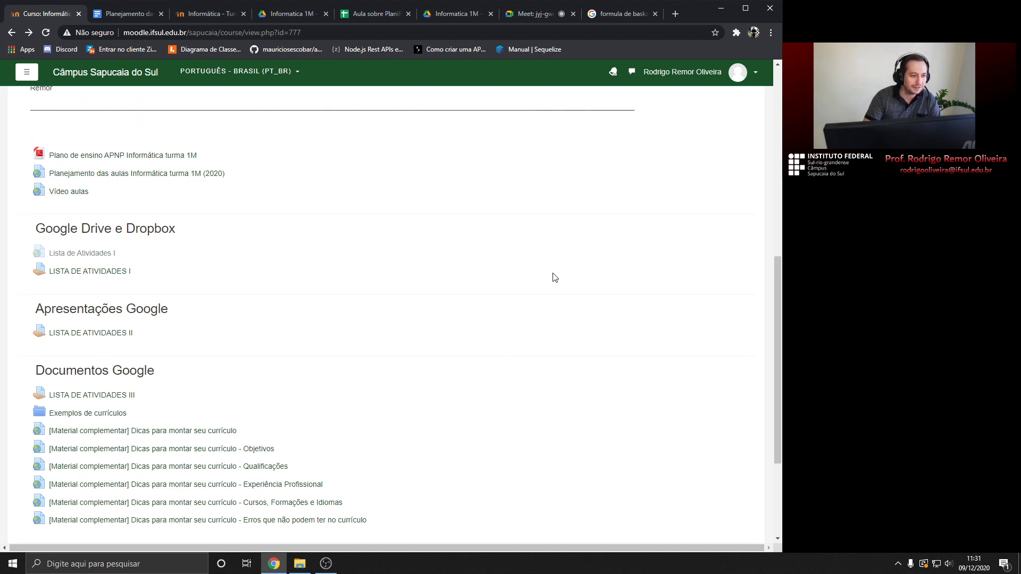
{"action": "scroll", "coordinate": [555, 273], "scroll_direction": "up", "scroll_amount": 1}
{"action": "scroll", "coordinate": [555, 270], "scroll_direction": "down", "scroll_amount": 2}
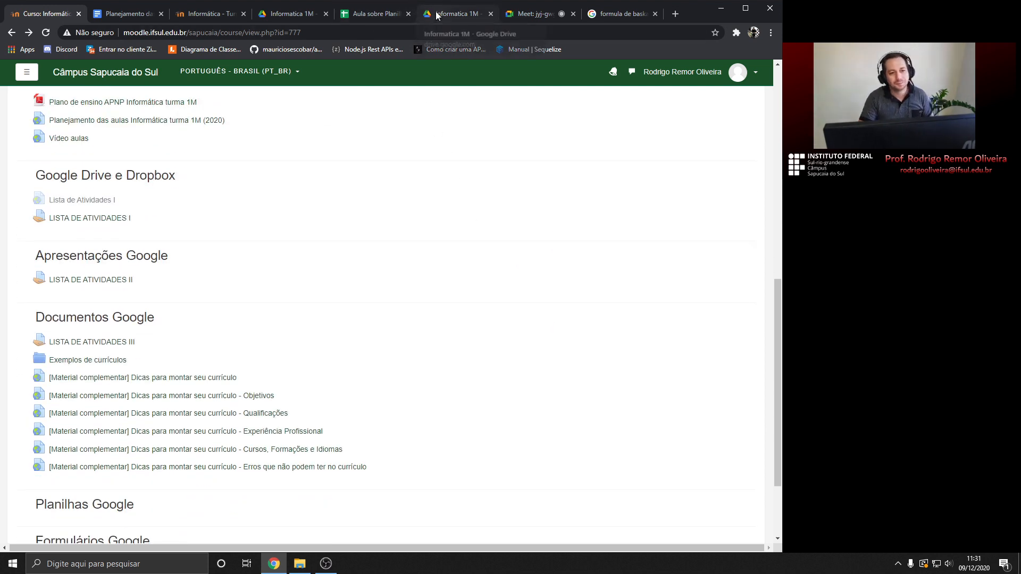
{"action": "left_click", "coordinate": [527, 15]}
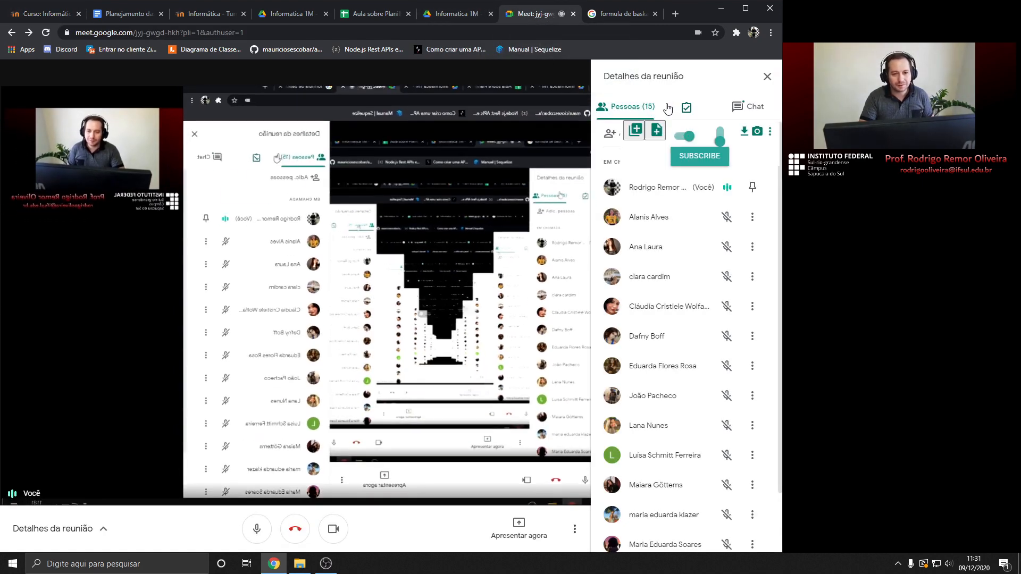
Reopen the Meet chat, mute the microphone, and bring OBS Studio to the front
{"action": "left_click", "coordinate": [744, 109]}
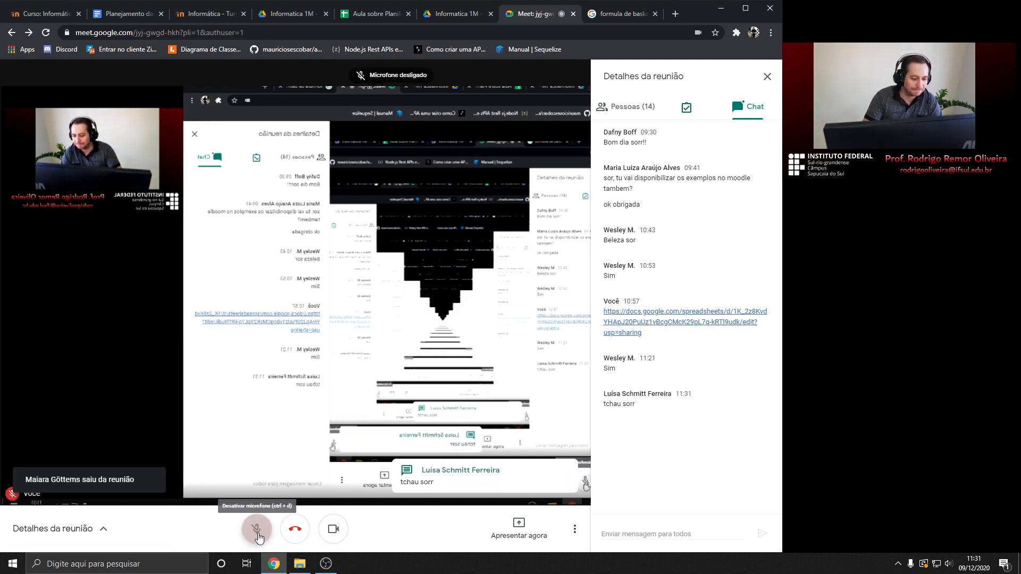
{"action": "left_click", "coordinate": [256, 533]}
{"action": "left_click", "coordinate": [326, 565]}
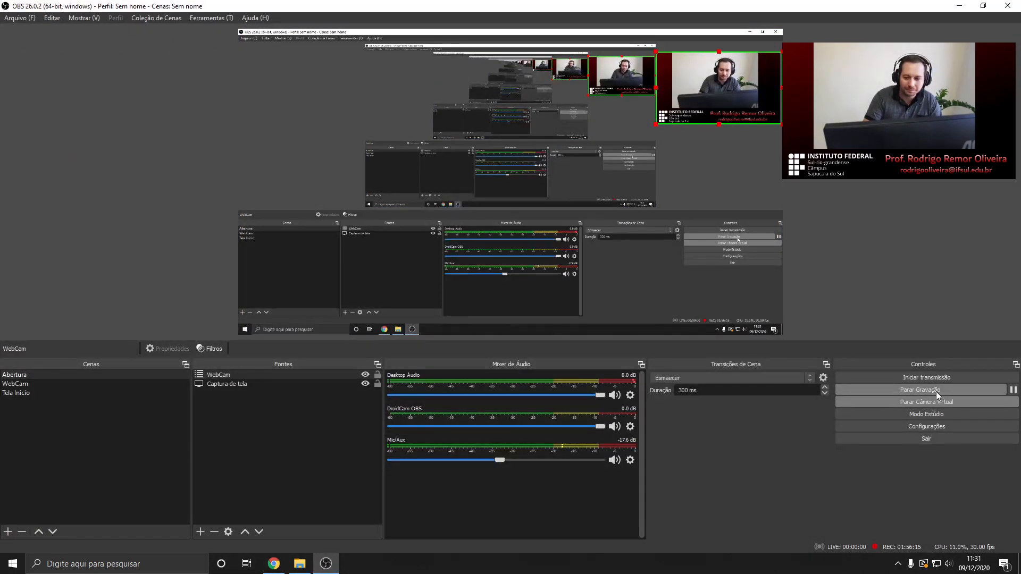